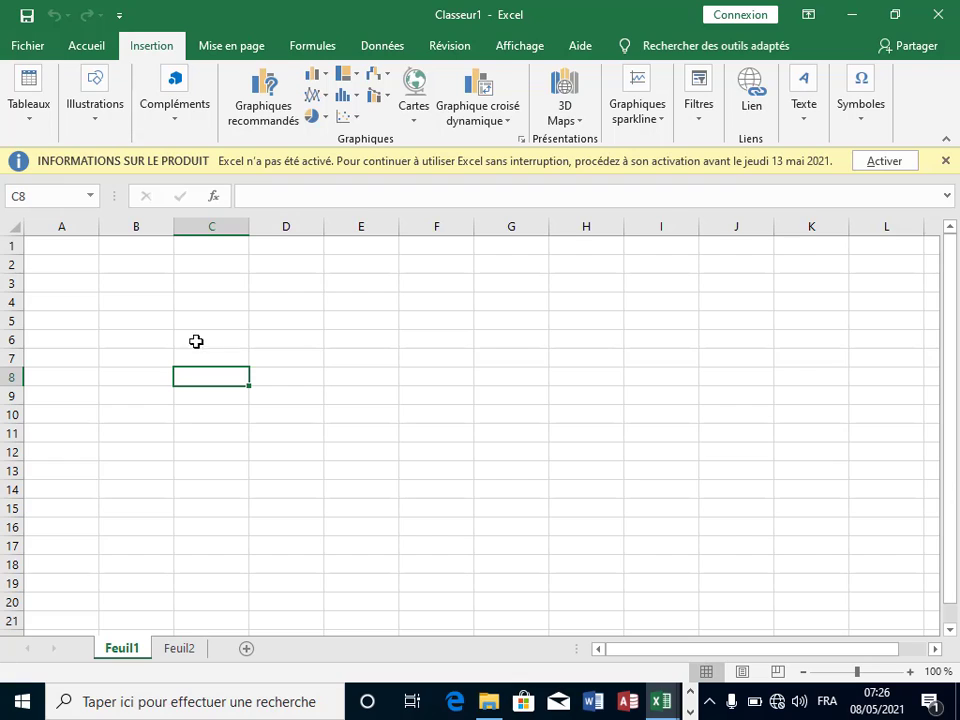
# Step: Rename the Feuil1 sheet tab to 'Employé'
pyautogui.click(122, 323)
pyautogui.click(220, 320)
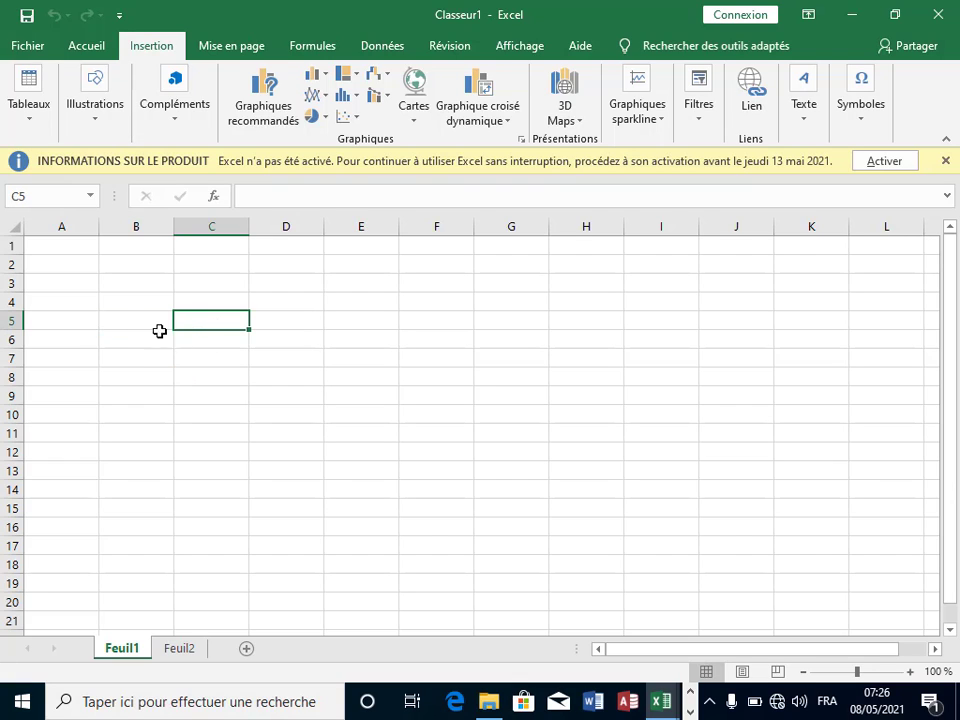
pyautogui.click(131, 323)
pyautogui.click(298, 321)
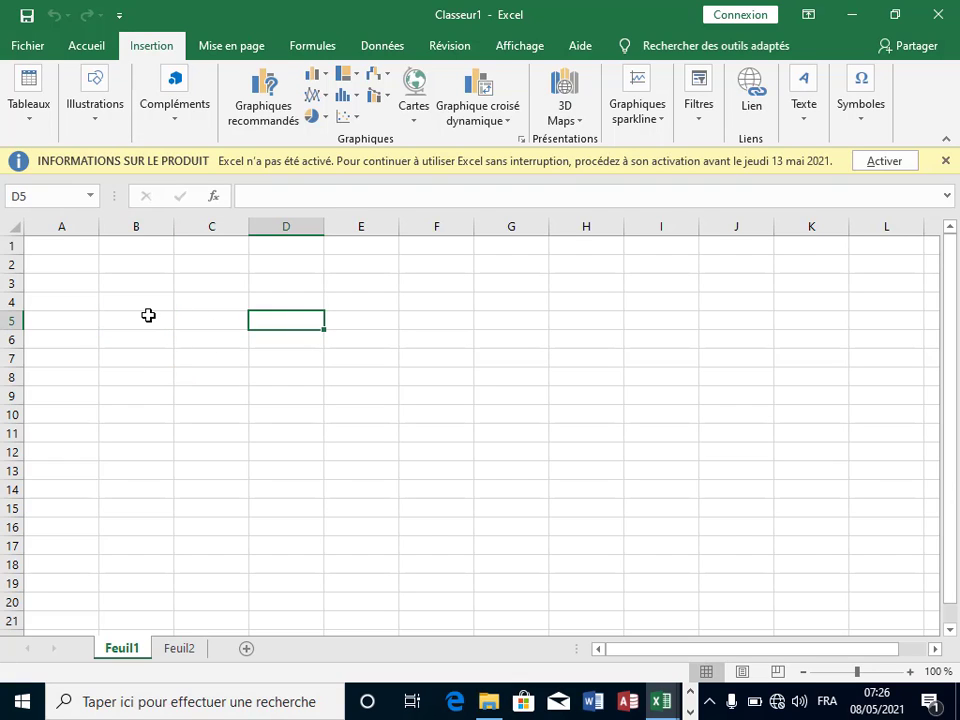
pyautogui.rightClick(126, 652)
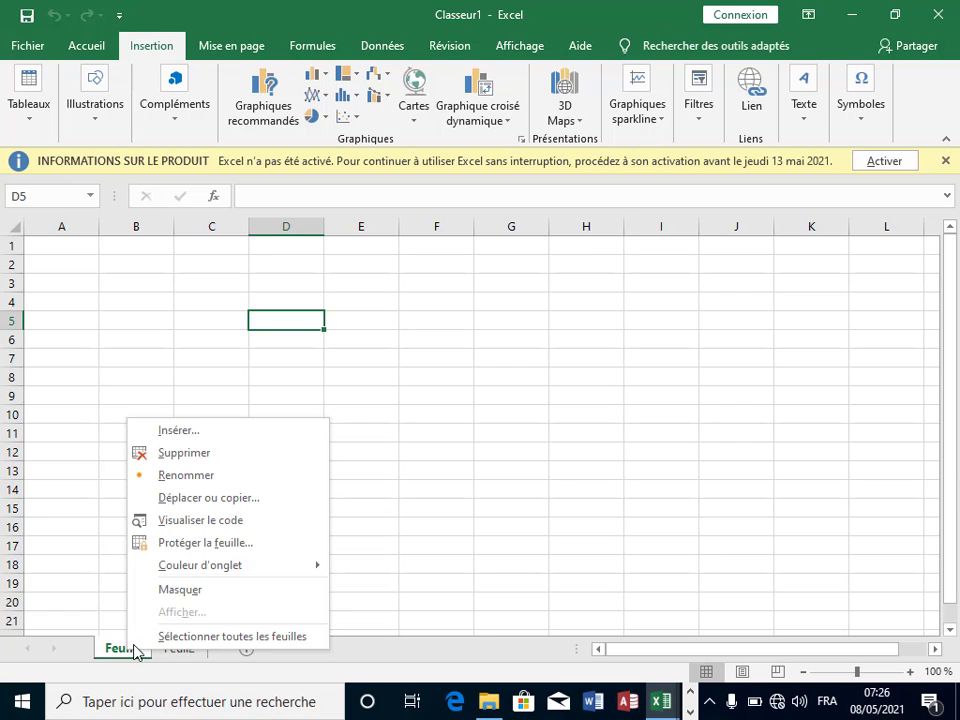
pyautogui.click(208, 480)
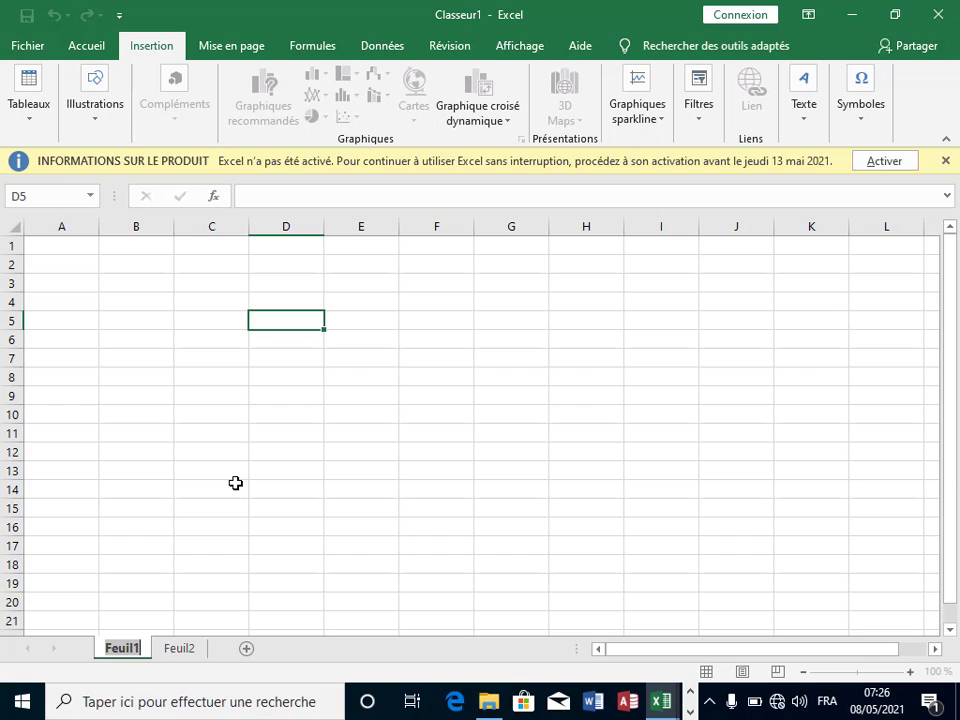
pyautogui.write('Employé')
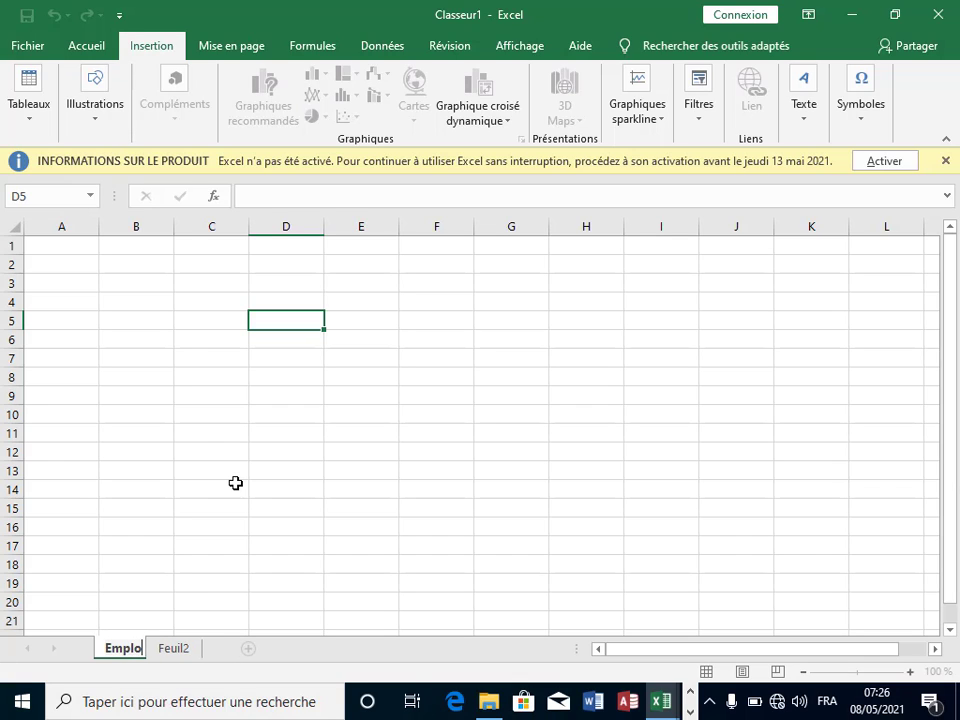
pyautogui.click(184, 454)
# Step: Enter the heading 'Noms et prénoms' in cell B6, fixing 'Nom' to 'Noms'
pyautogui.click(127, 341)
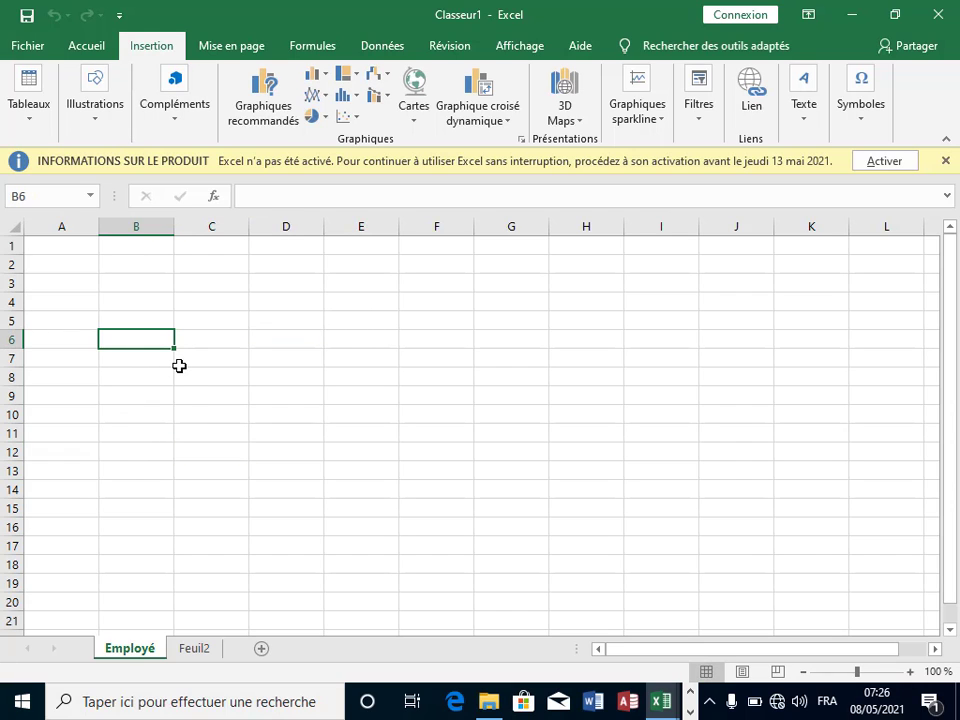
pyautogui.write('Nom')
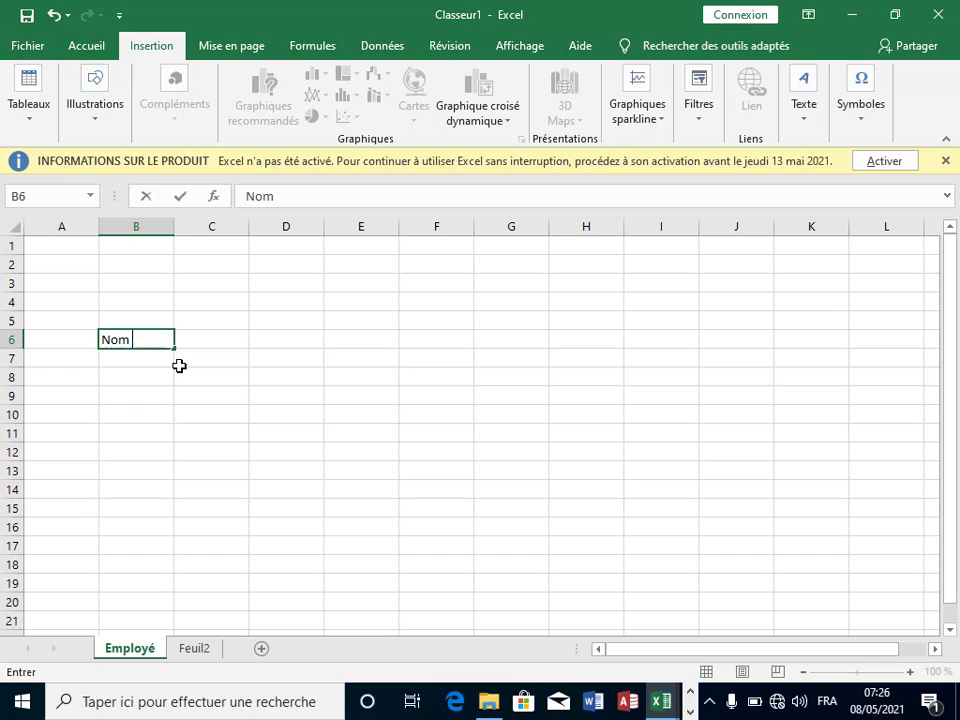
pyautogui.write(' et prén')
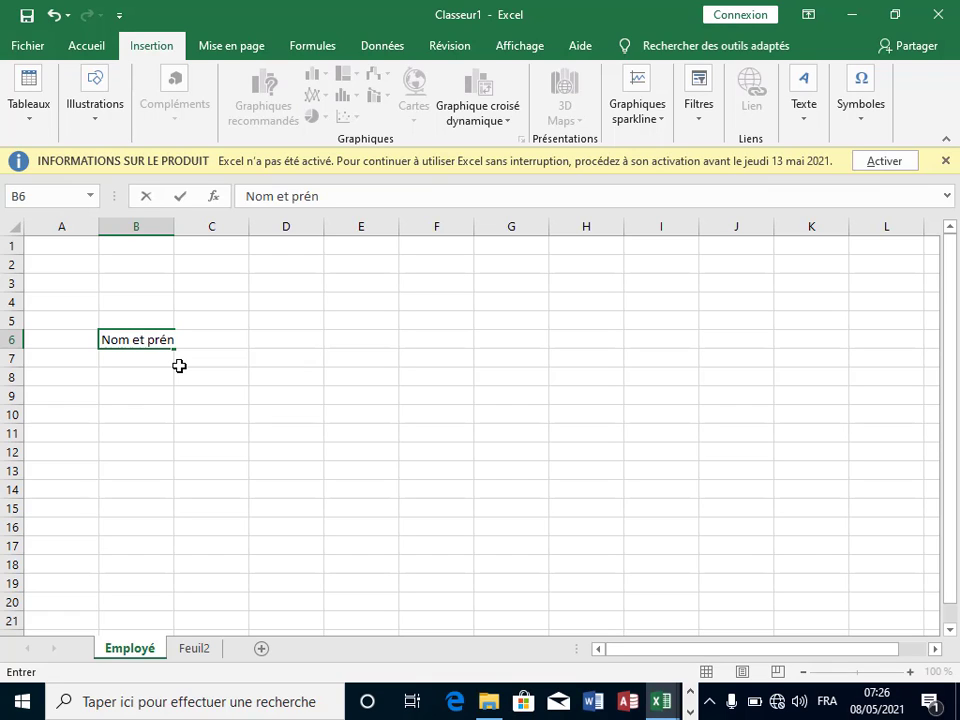
pyautogui.write('oms')
pyautogui.click(130, 340)
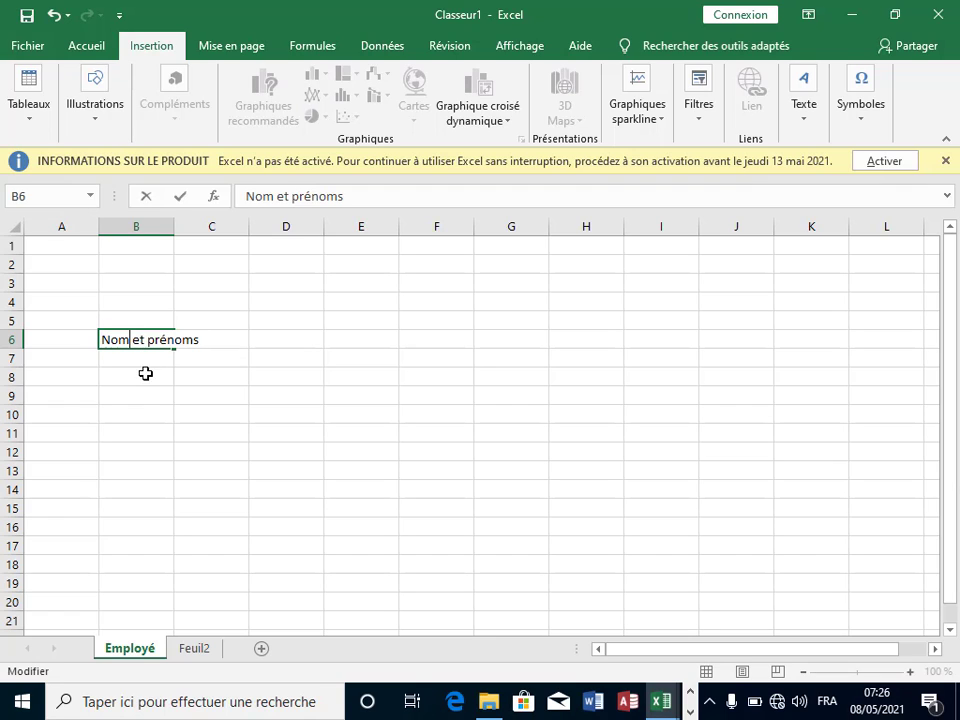
pyautogui.write('s')
pyautogui.click(236, 339)
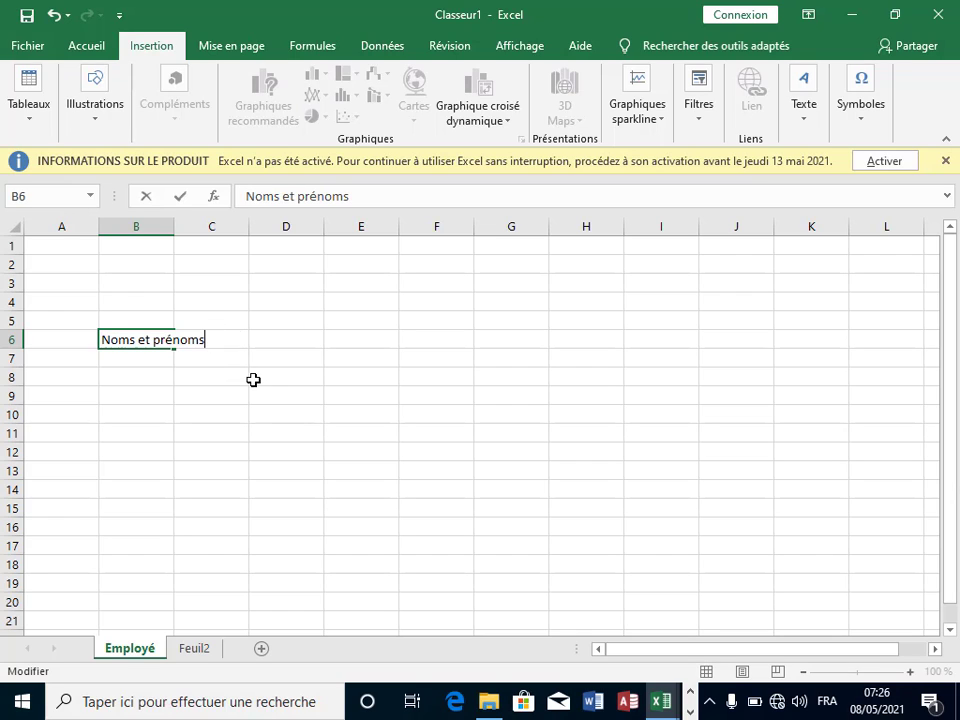
pyautogui.click(240, 375)
pyautogui.click(231, 356)
pyautogui.click(224, 341)
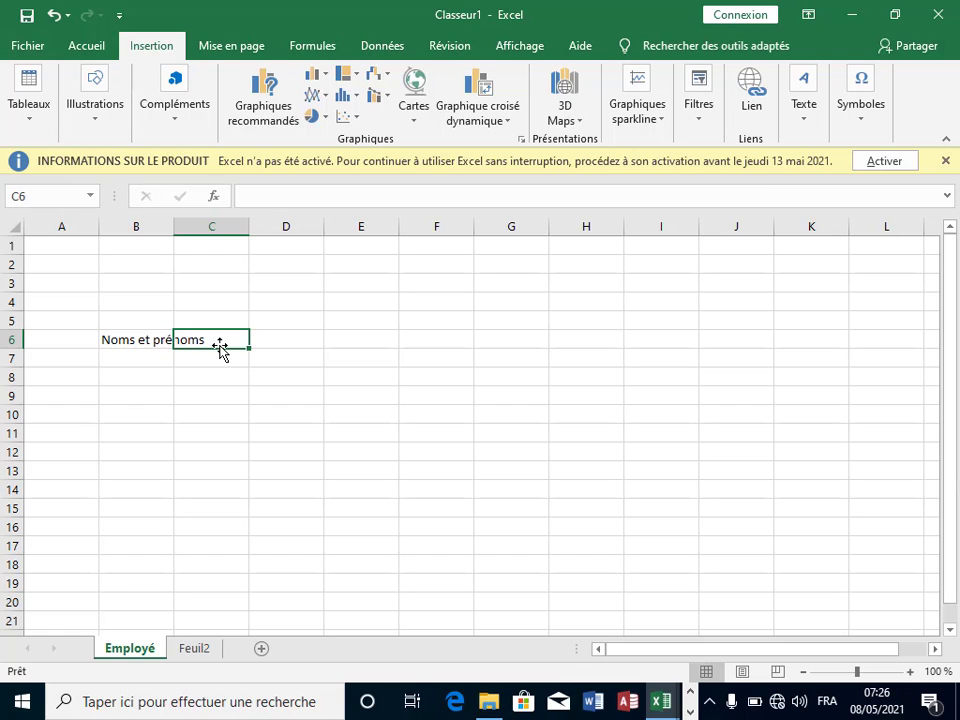
# Step: Enter the headings Pays, Ville, Quartier and Fontion in C6 to F6
pyautogui.write('Pays')
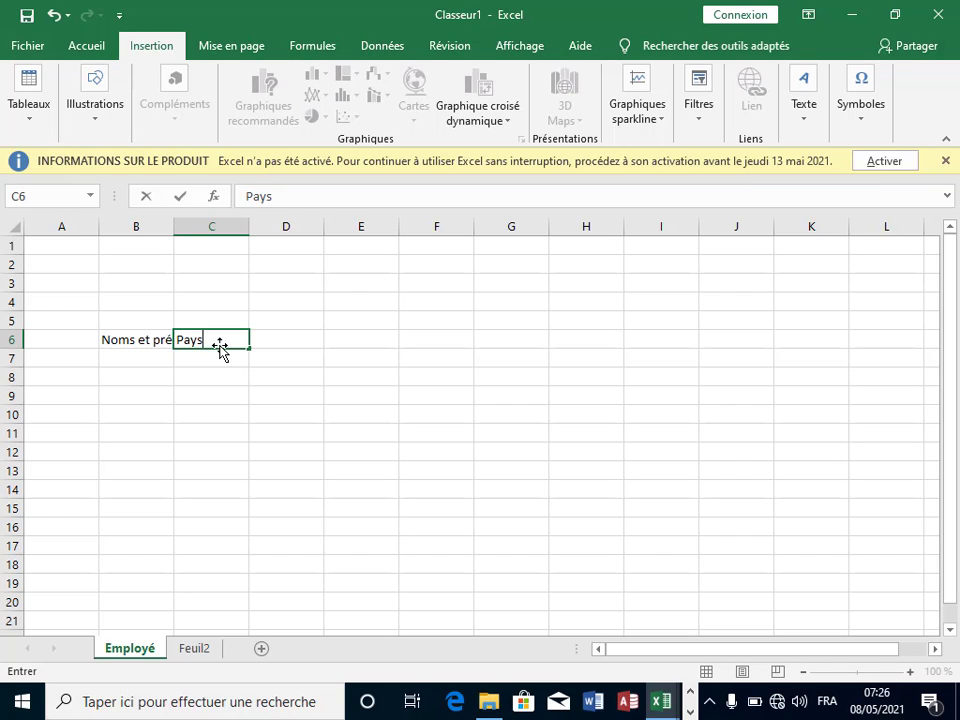
pyautogui.press('Tab')
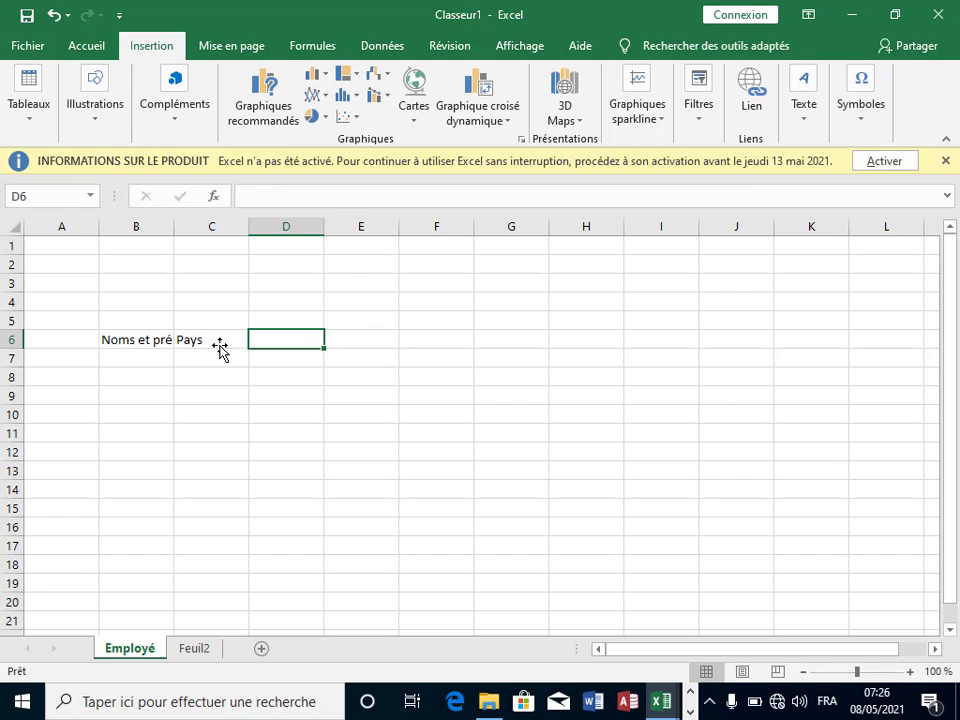
pyautogui.write('Ville')
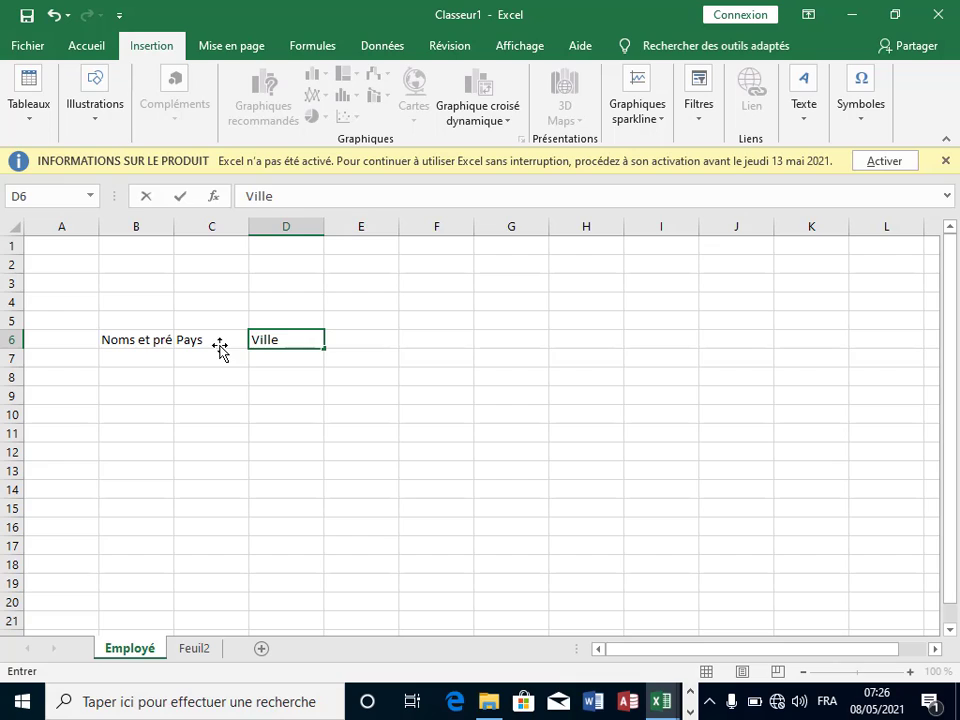
pyautogui.press('Tab')
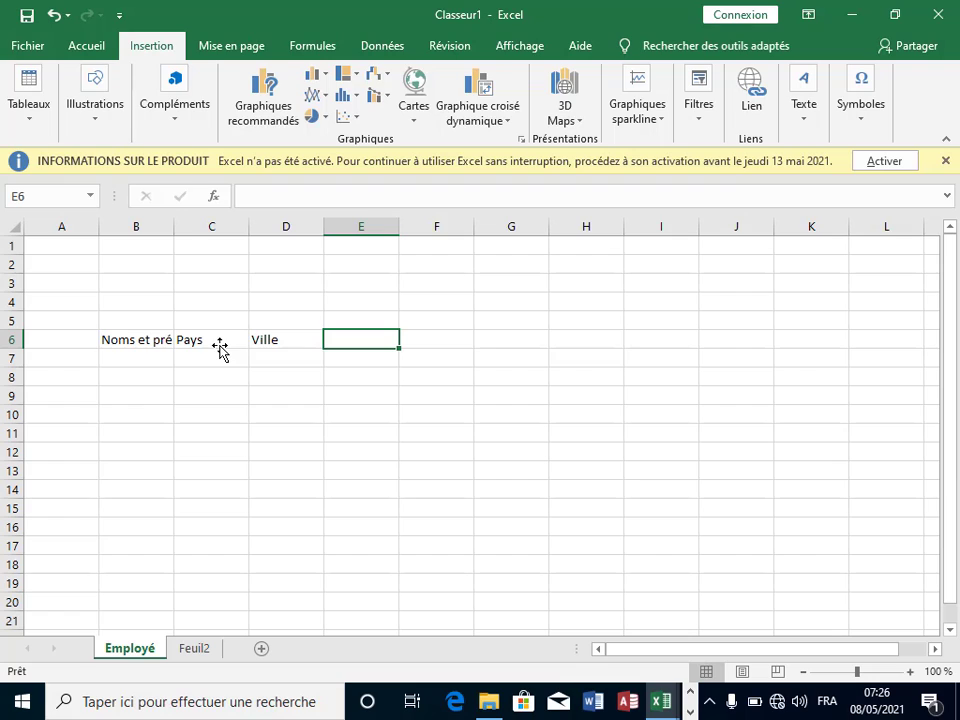
pyautogui.write('R')
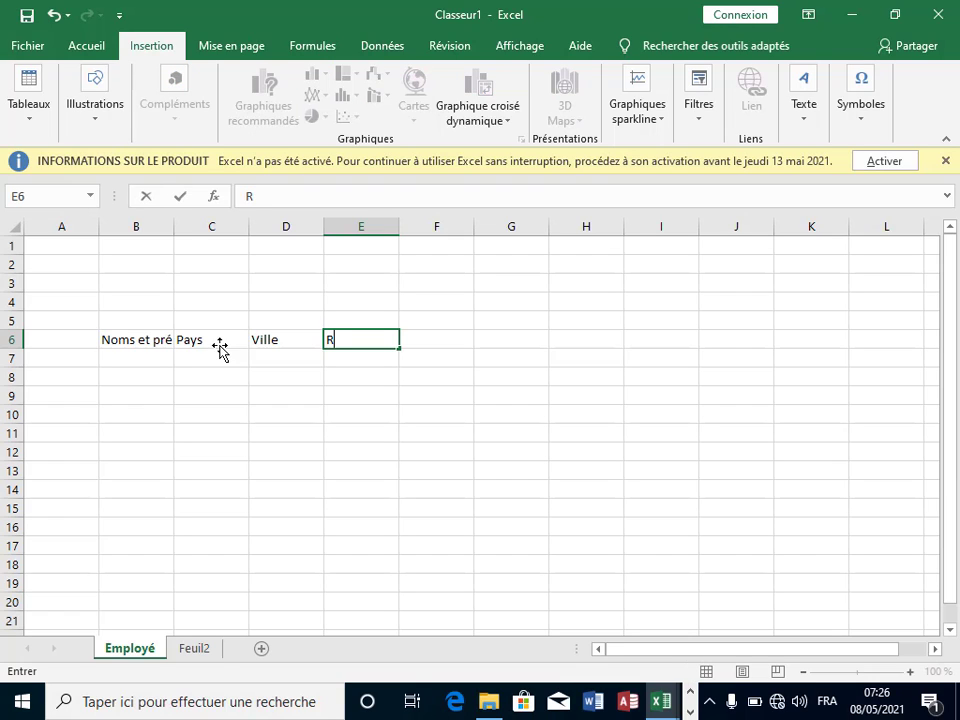
pyautogui.press('BackSpace')
pyautogui.write('Quartier')
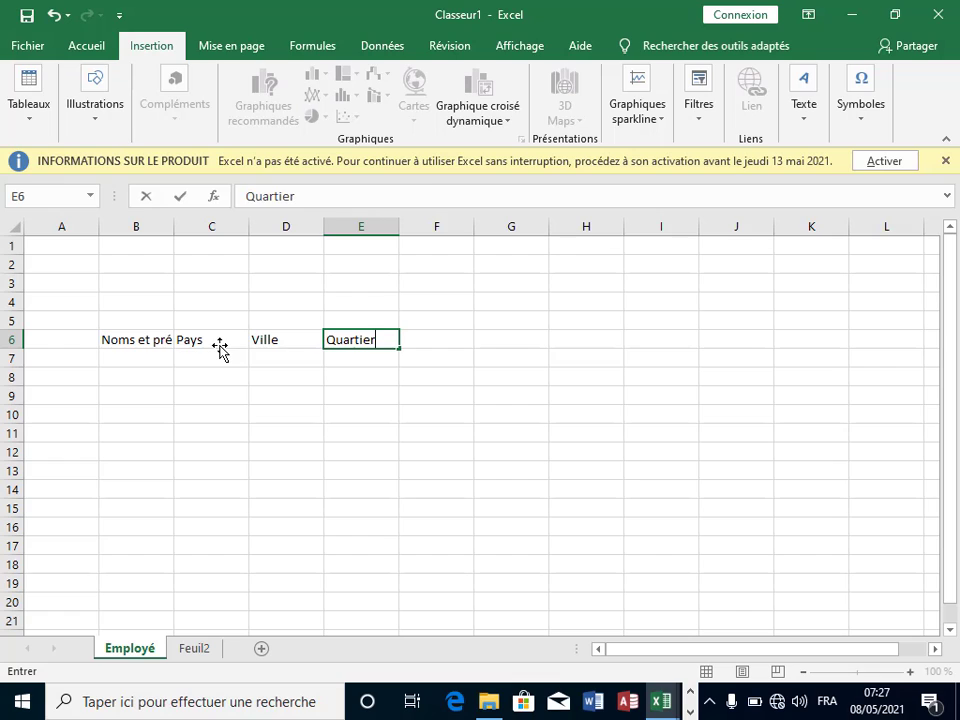
pyautogui.press('Tab')
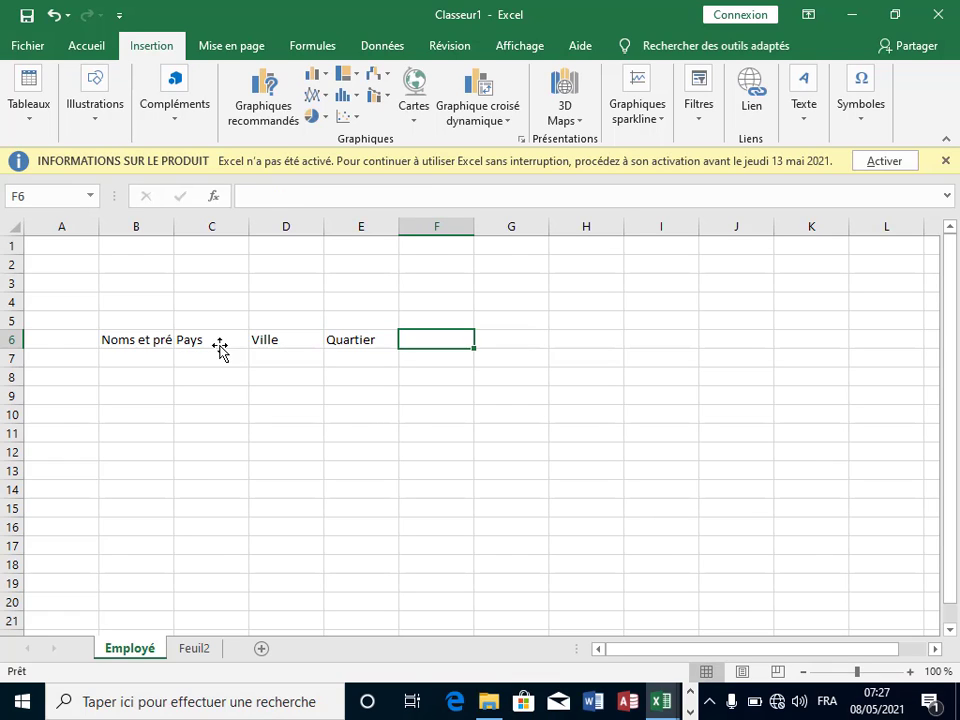
pyautogui.write('Fontioi')
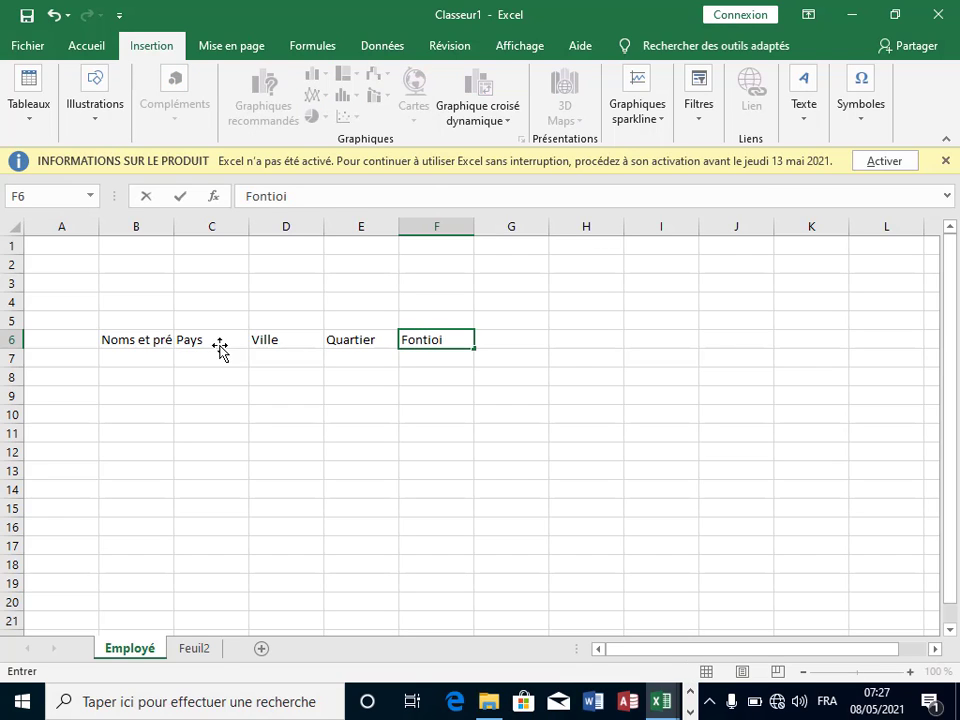
pyautogui.press('BackSpace')
pyautogui.write('n')
pyautogui.press('Tab')
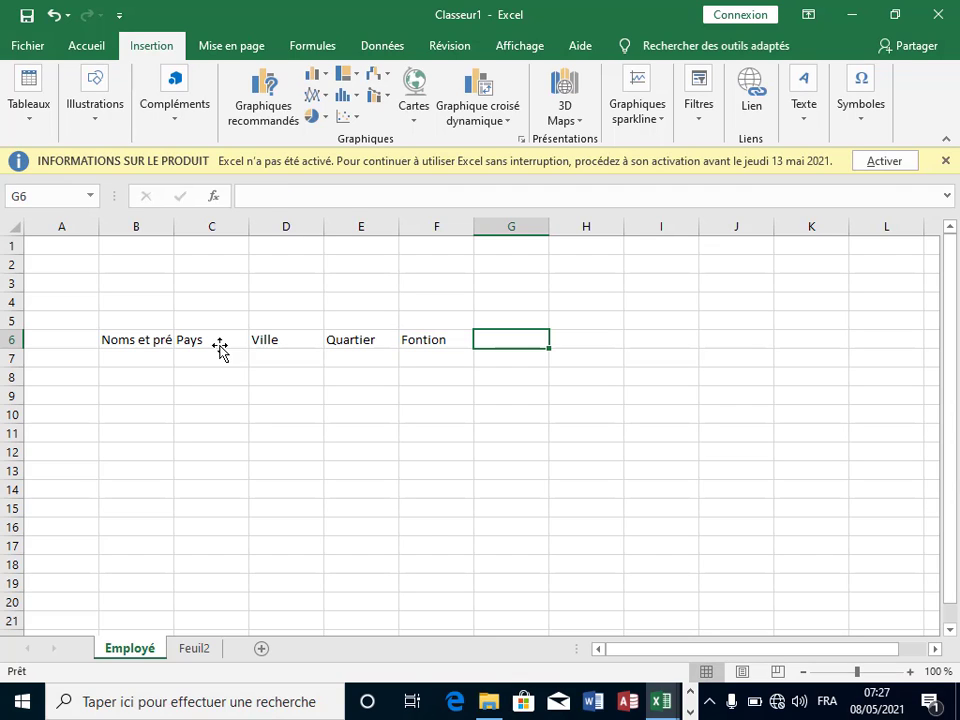
# Step: Enter the headings Tarif Normal, Tarif supp, Photo and Adrese in G6 to J6
pyautogui.write('T')
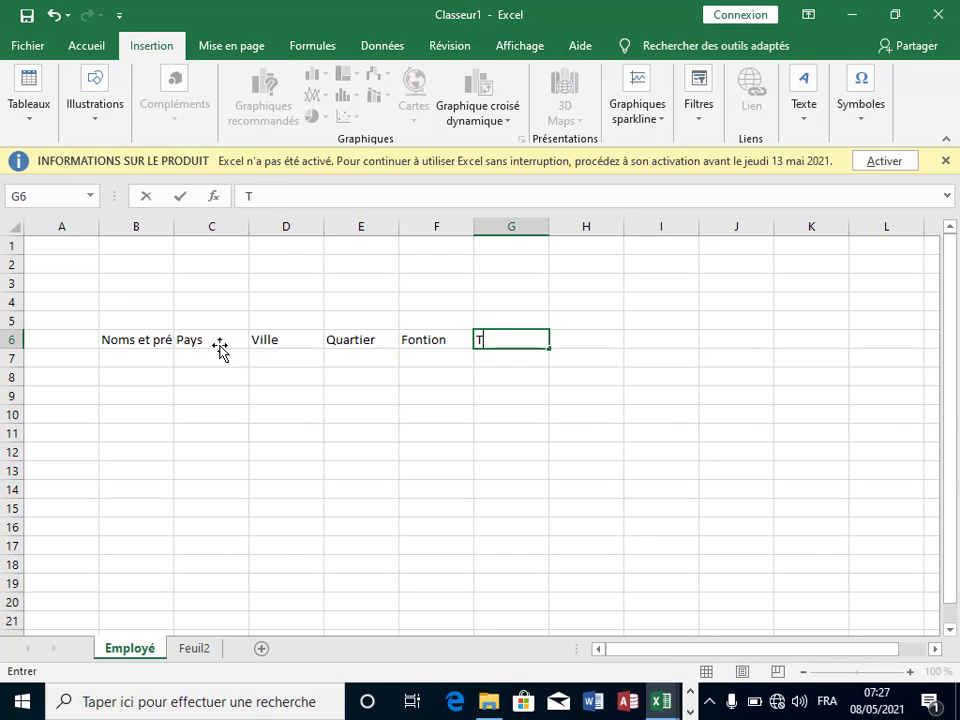
pyautogui.write('arif Nor')
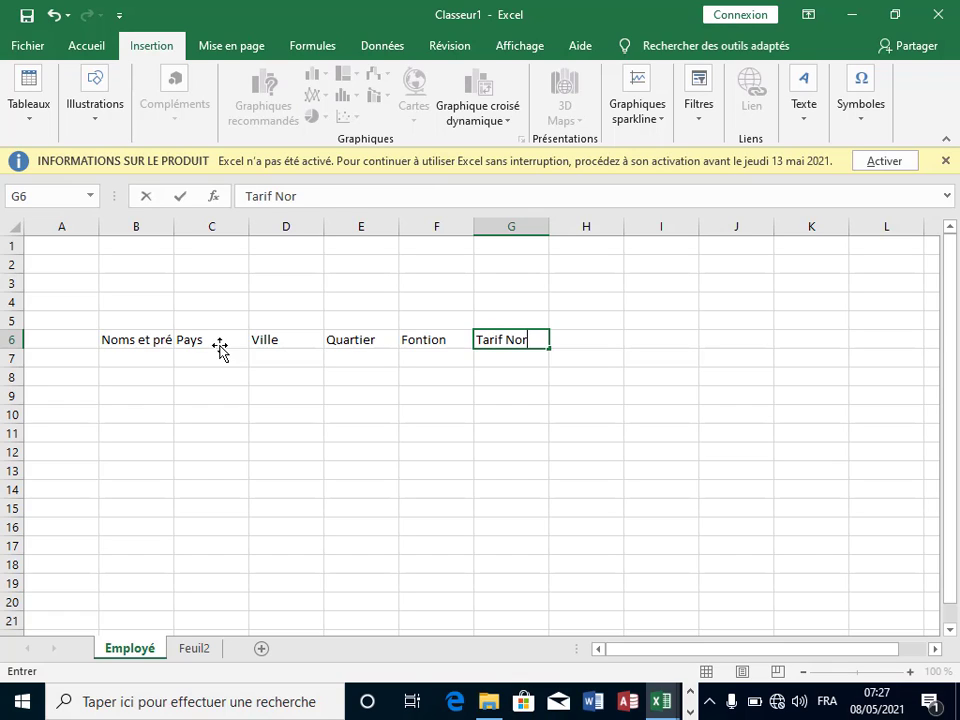
pyautogui.write('mal')
pyautogui.press('Tab')
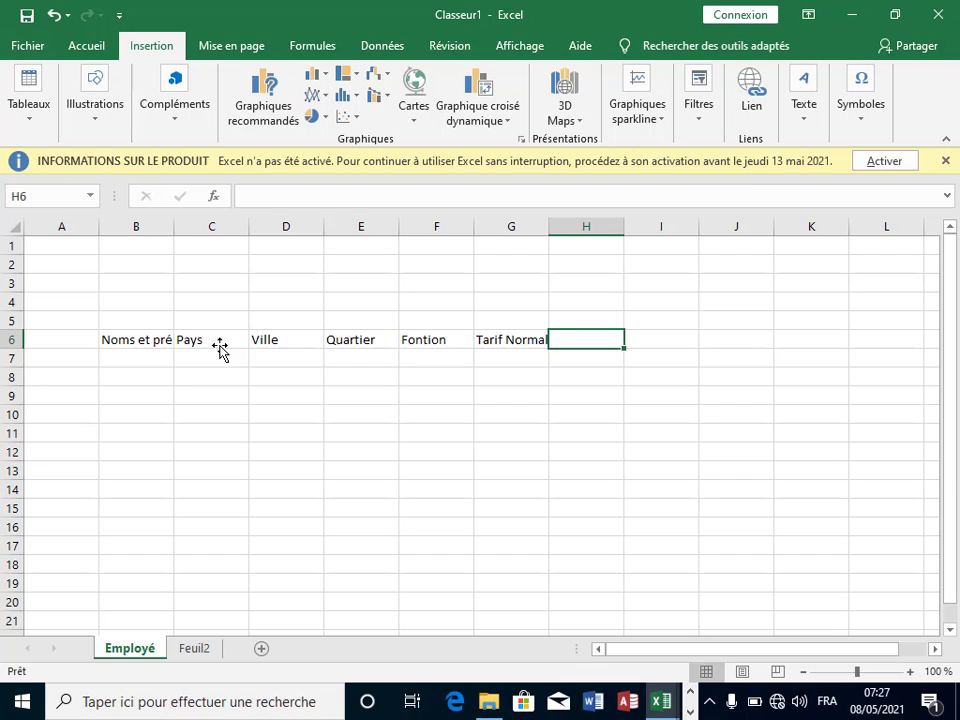
pyautogui.write('Ta')
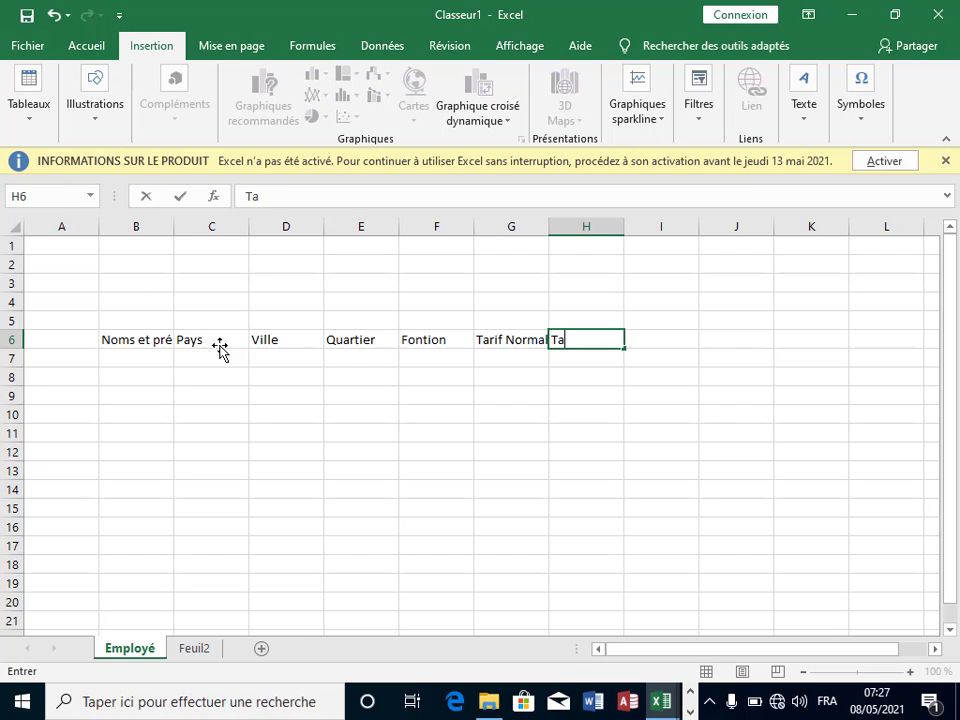
pyautogui.write('rif supp')
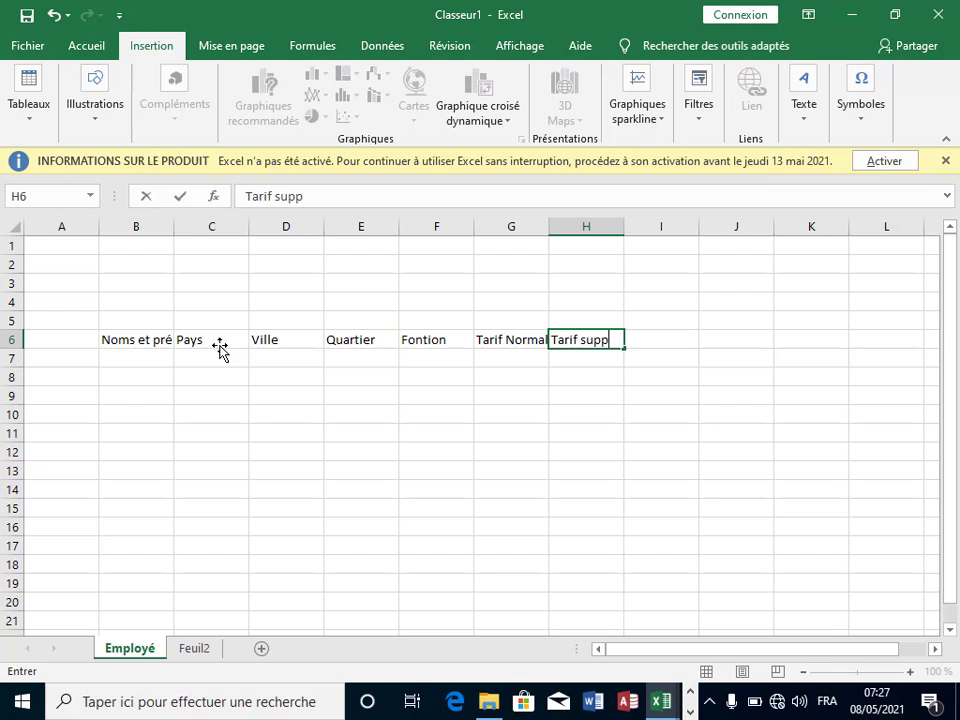
pyautogui.press('Tab')
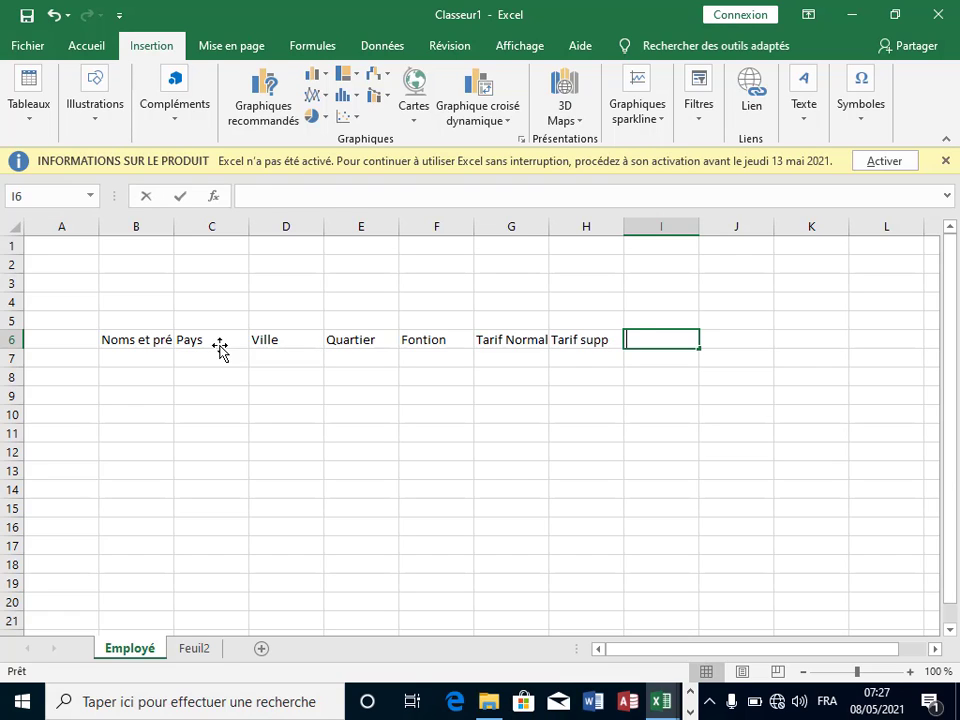
pyautogui.write('Ph')
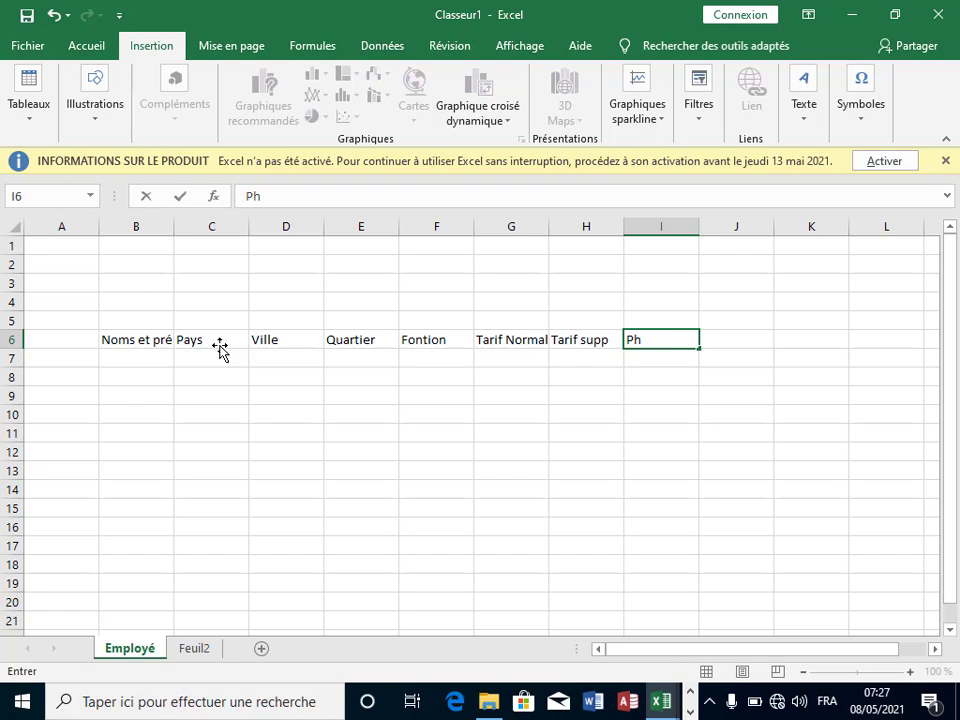
pyautogui.write('to')
pyautogui.press('BackSpace')
pyautogui.press('BackSpace')
pyautogui.write('oto')
pyautogui.press('Tab')
pyautogui.write('A')
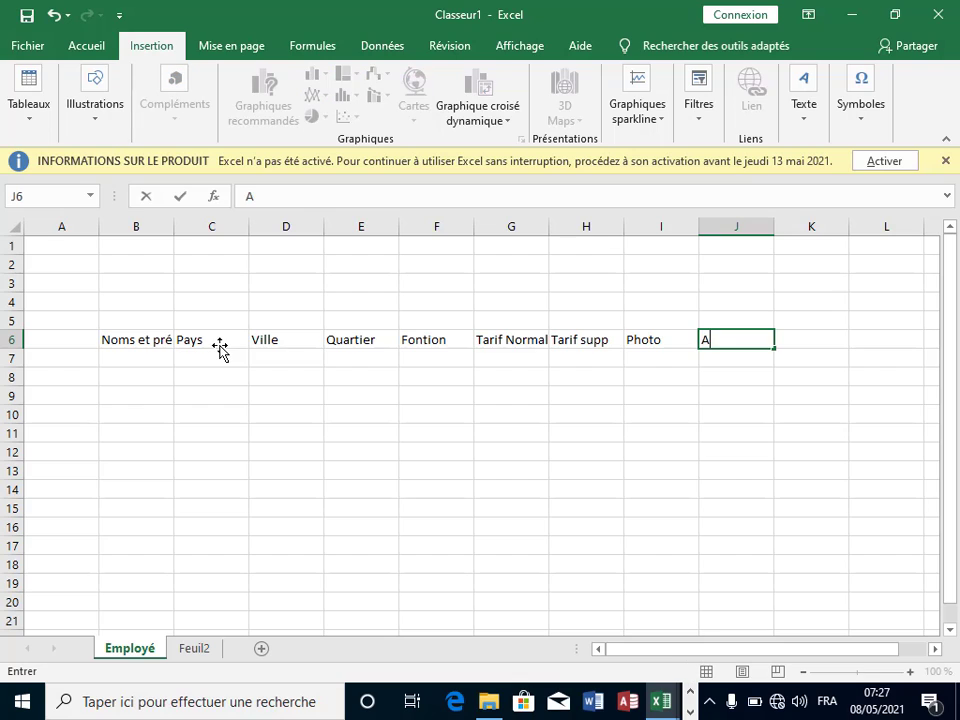
pyautogui.write('dresee')
pyautogui.press('BackSpace')
pyautogui.click(578, 562)
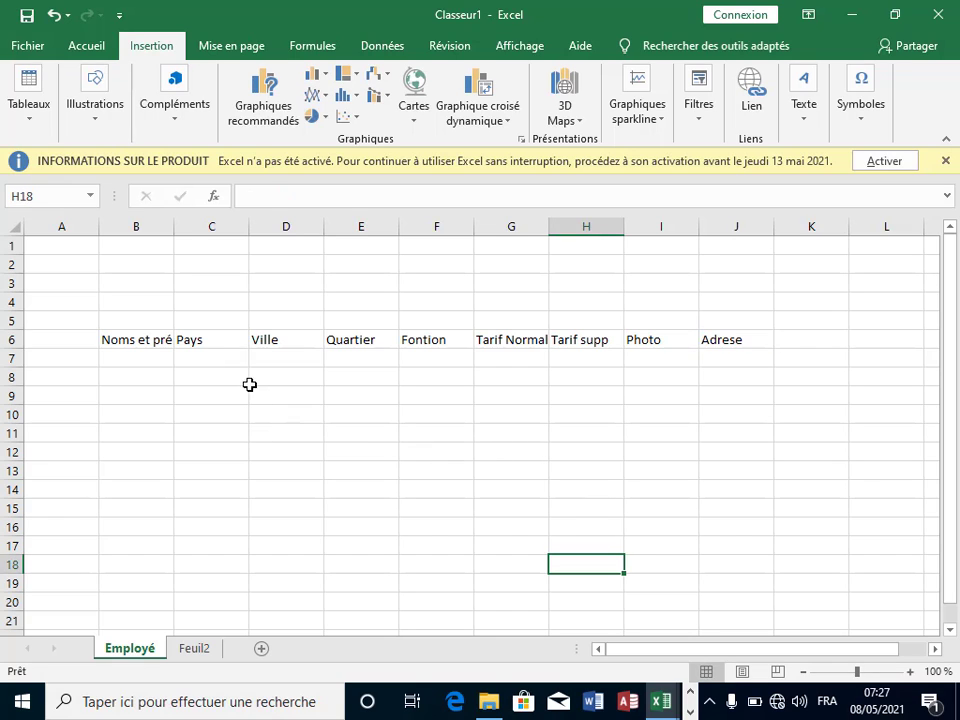
# Step: Apply a light grey fill to header cells B6:J6 from the Accueil tab
pyautogui.click(147, 358)
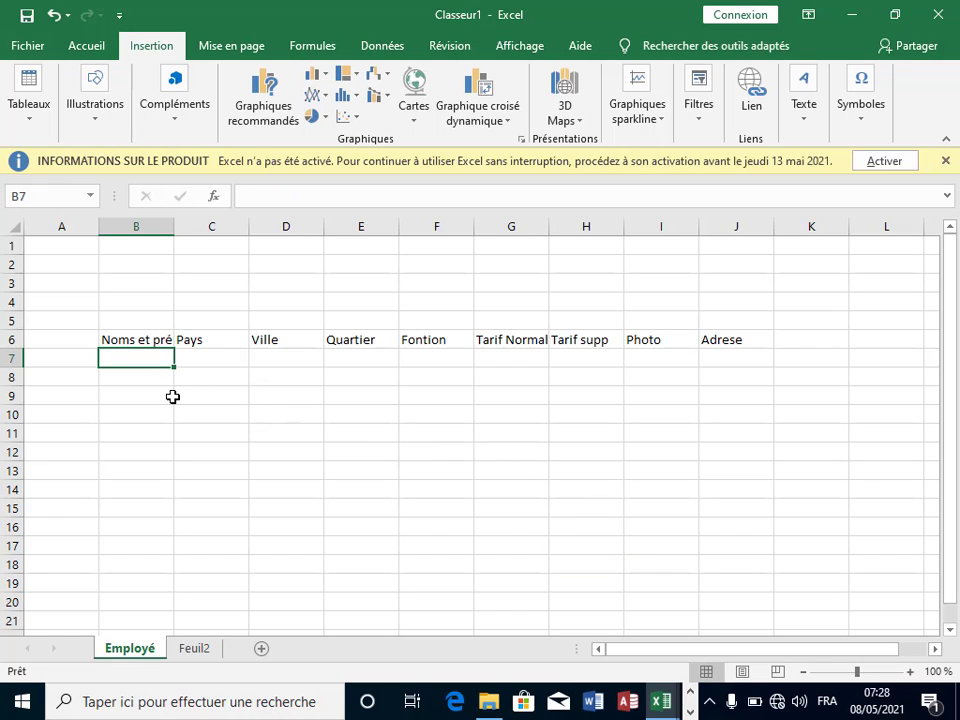
pyautogui.click(131, 371)
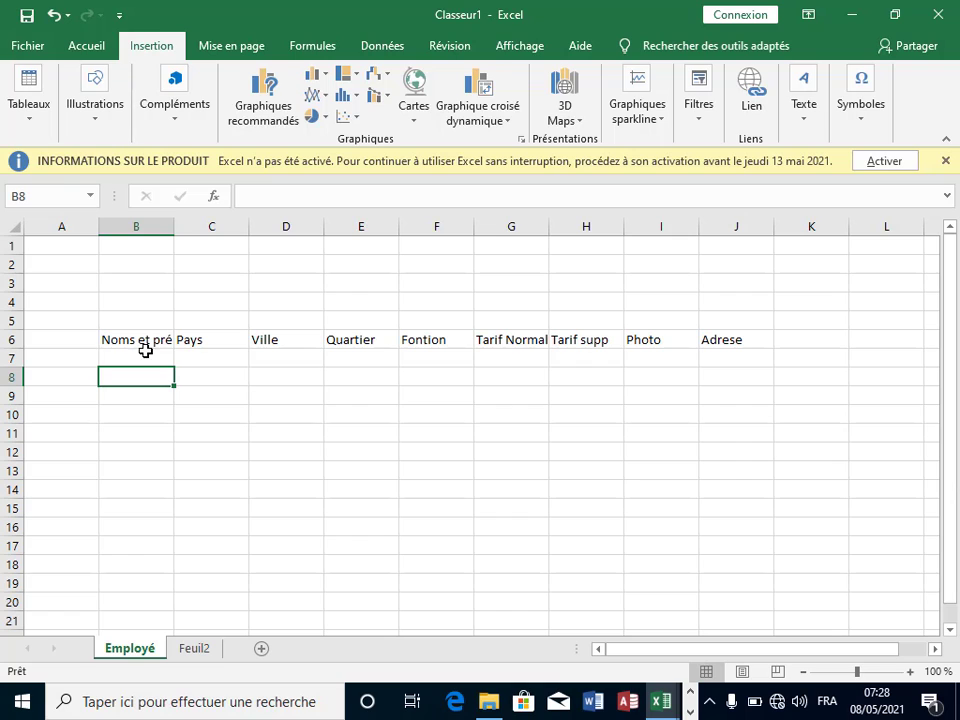
pyautogui.click(148, 353)
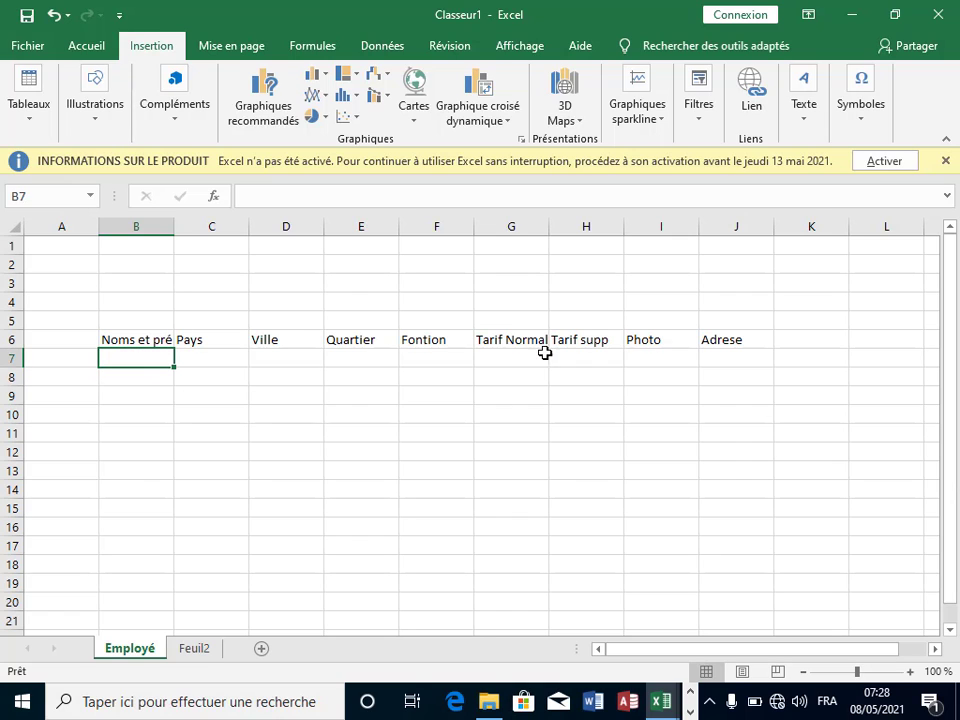
pyautogui.moveTo(138, 341); pyautogui.dragTo(725, 340)
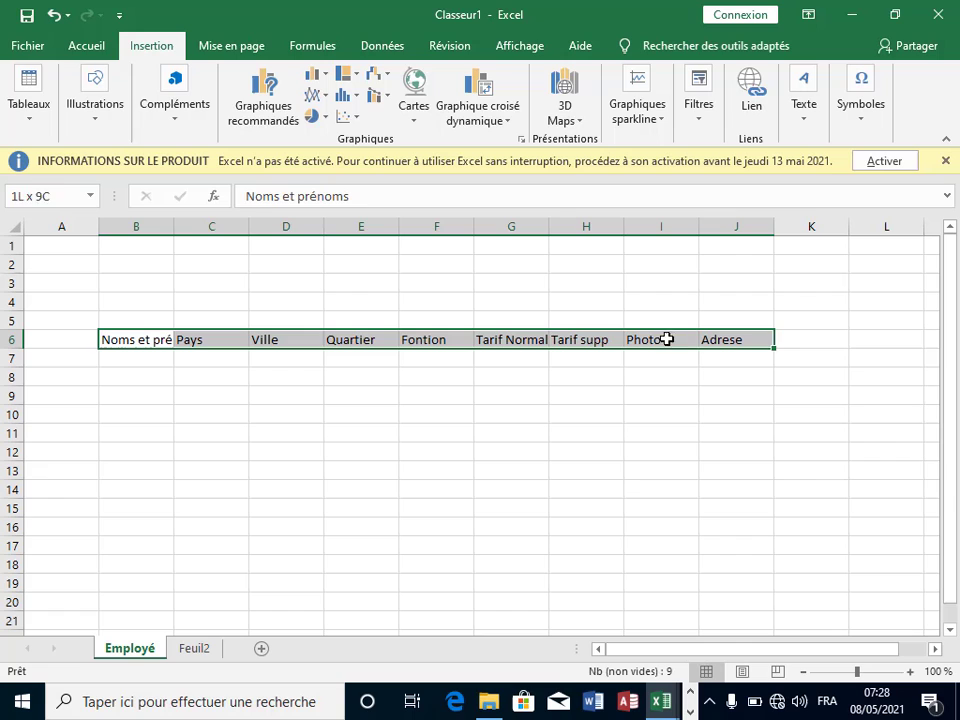
pyautogui.click(90, 46)
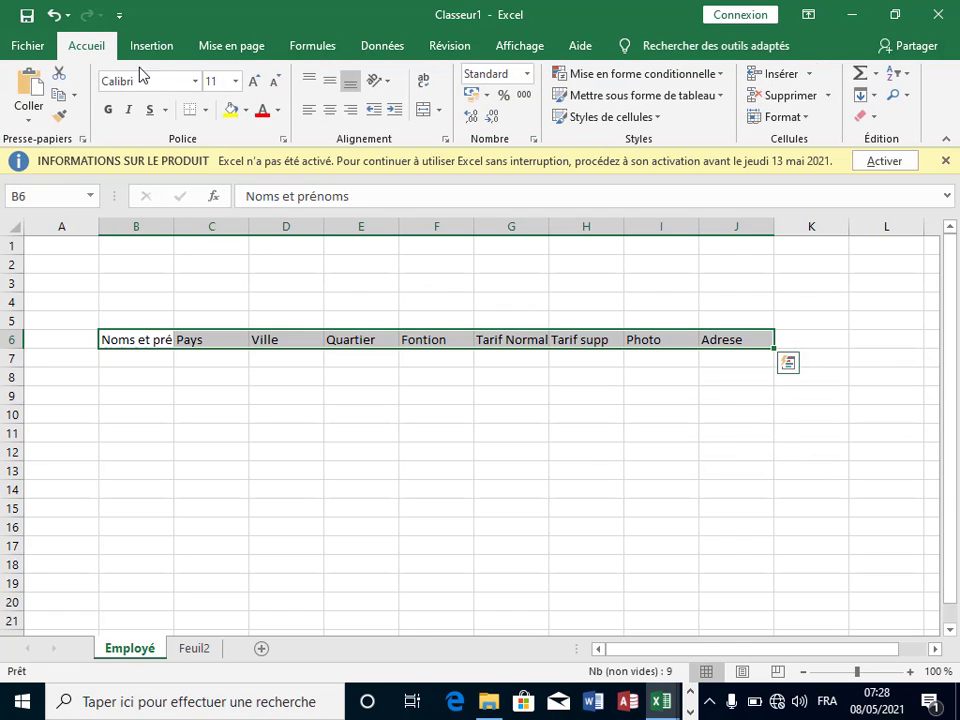
pyautogui.click(245, 110)
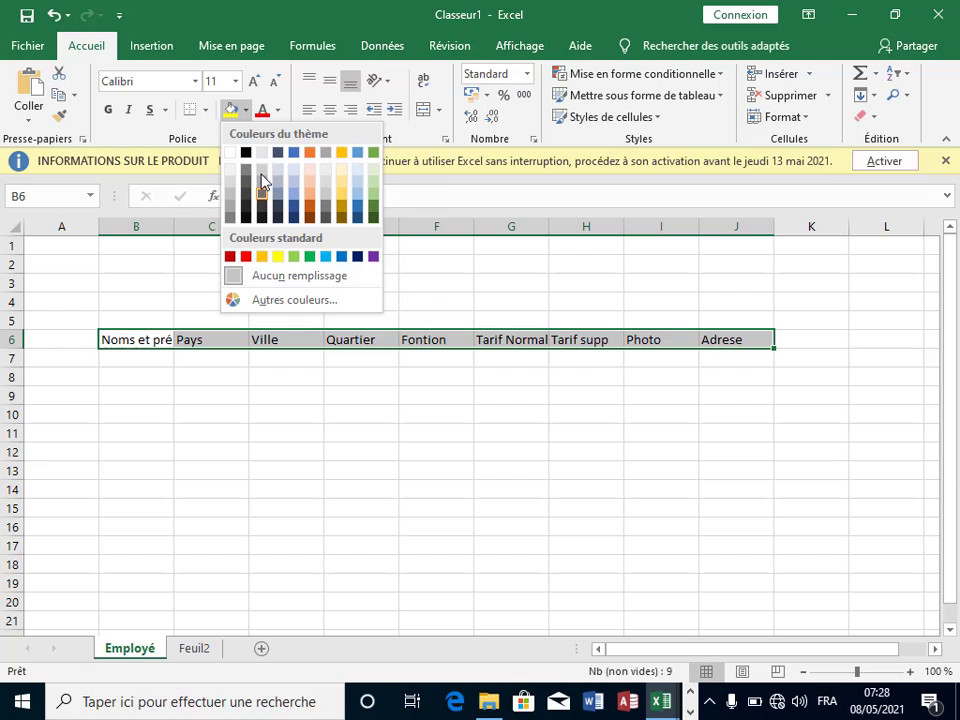
pyautogui.click(262, 181)
pyautogui.click(392, 384)
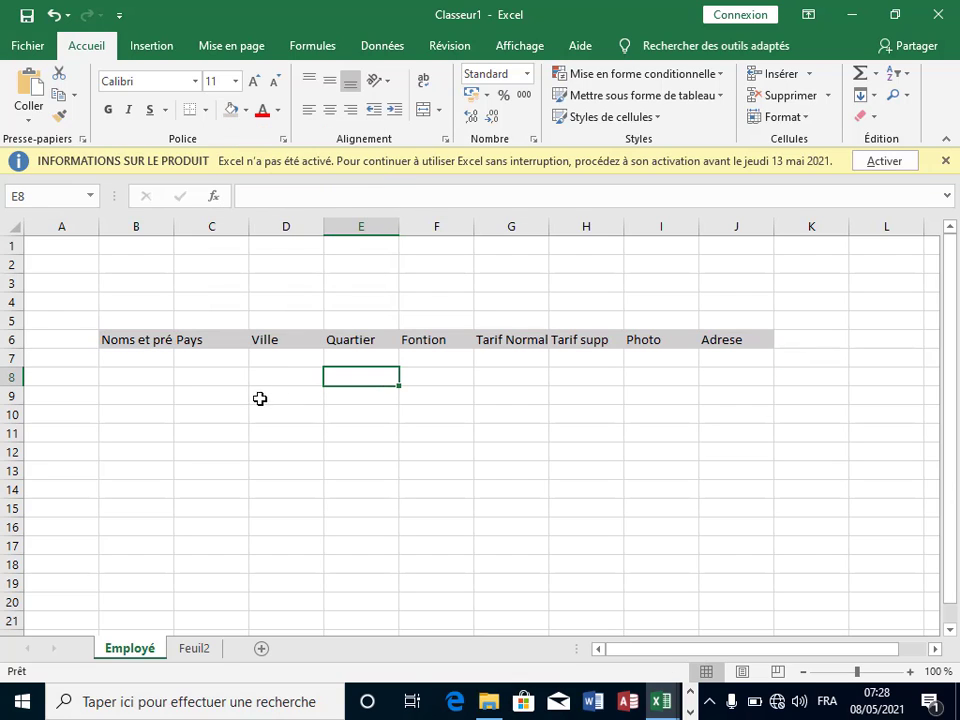
pyautogui.click(259, 399)
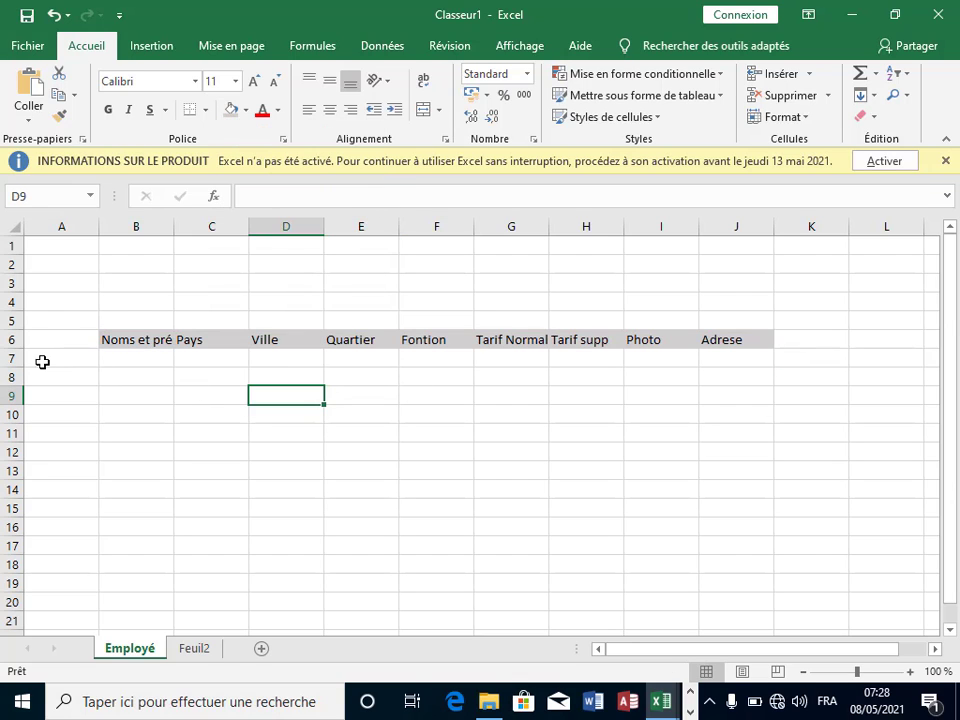
# Step: Enter the first employee's name, Guinée and Conakry in B7 to D7
pyautogui.click(128, 360)
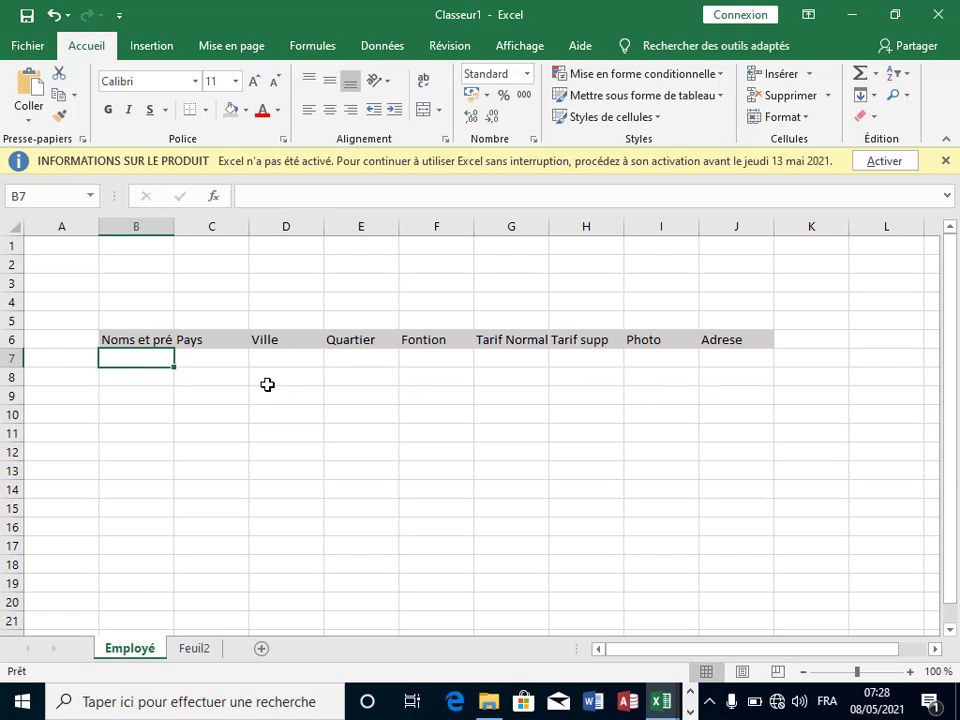
pyautogui.click(133, 410)
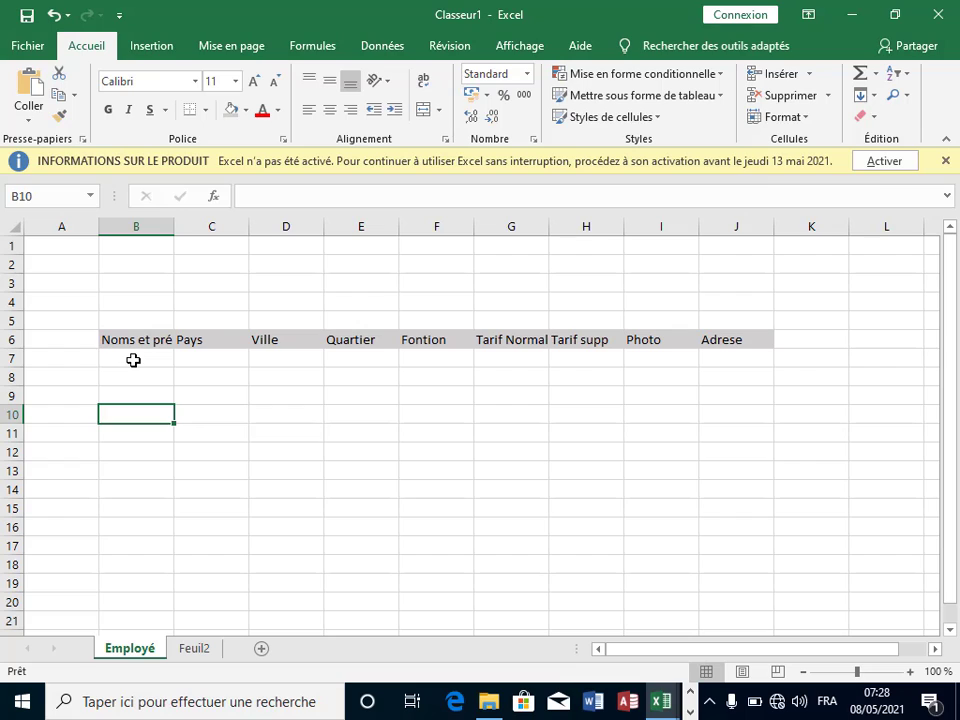
pyautogui.click(133, 362)
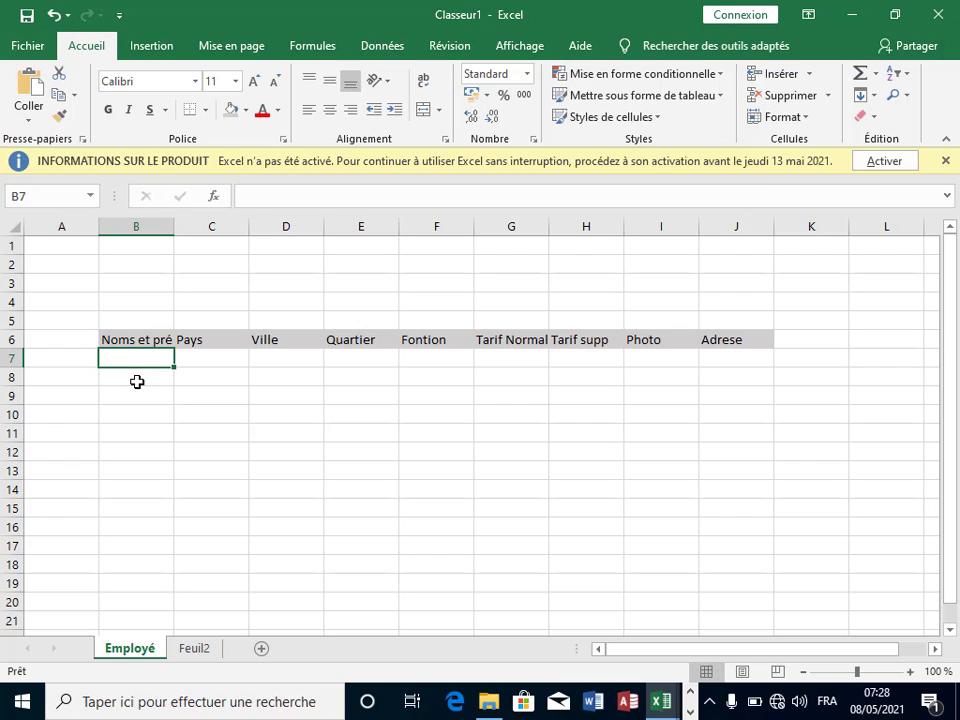
pyautogui.click(141, 372)
pyautogui.click(144, 359)
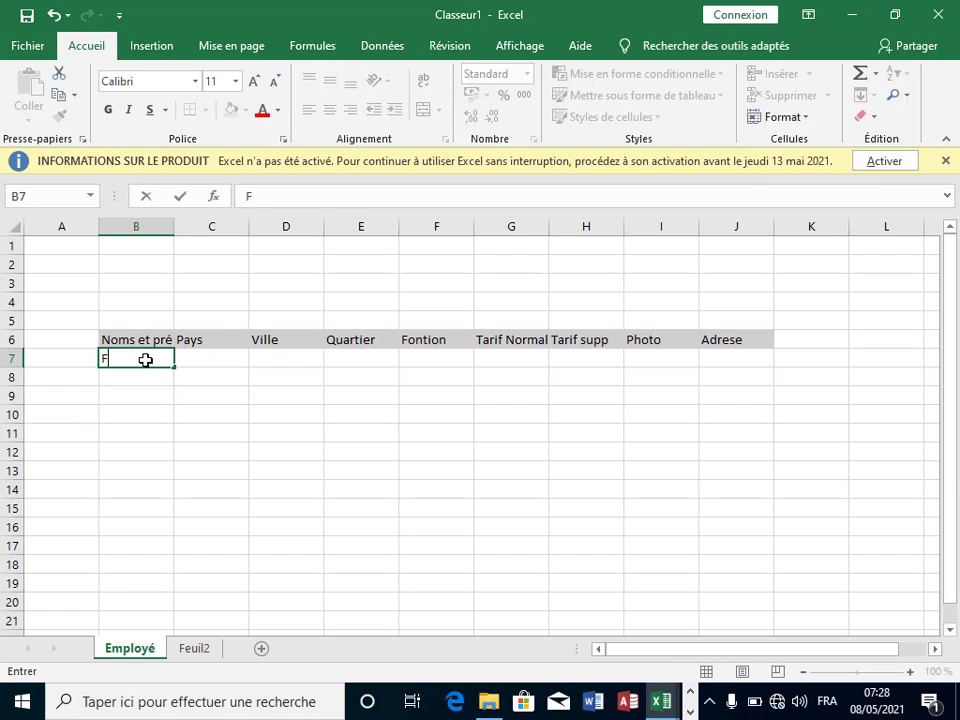
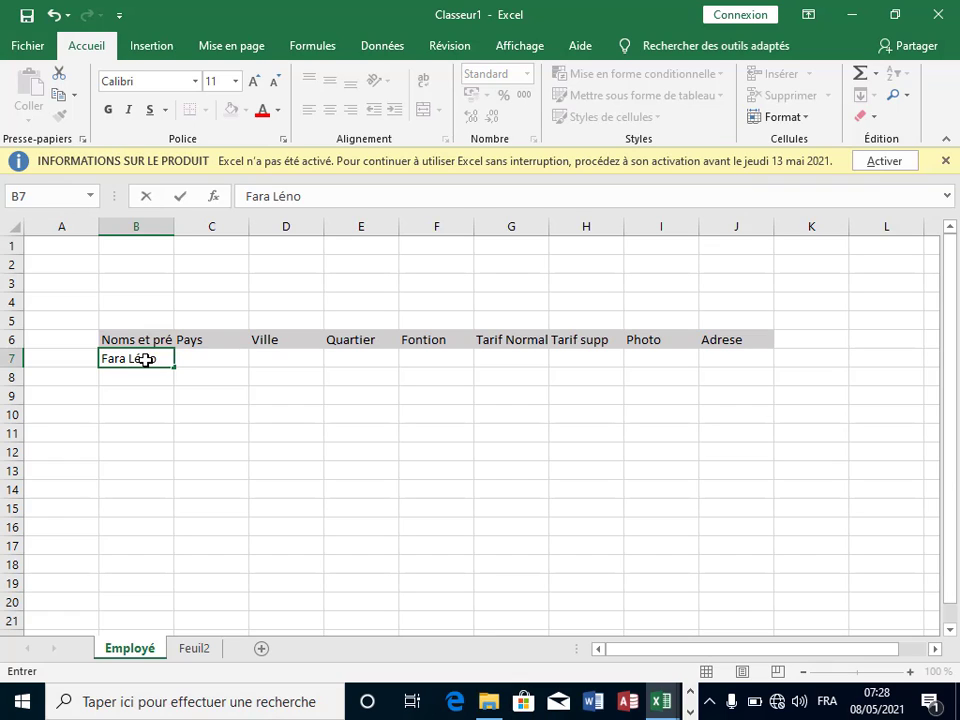
pyautogui.click(197, 363)
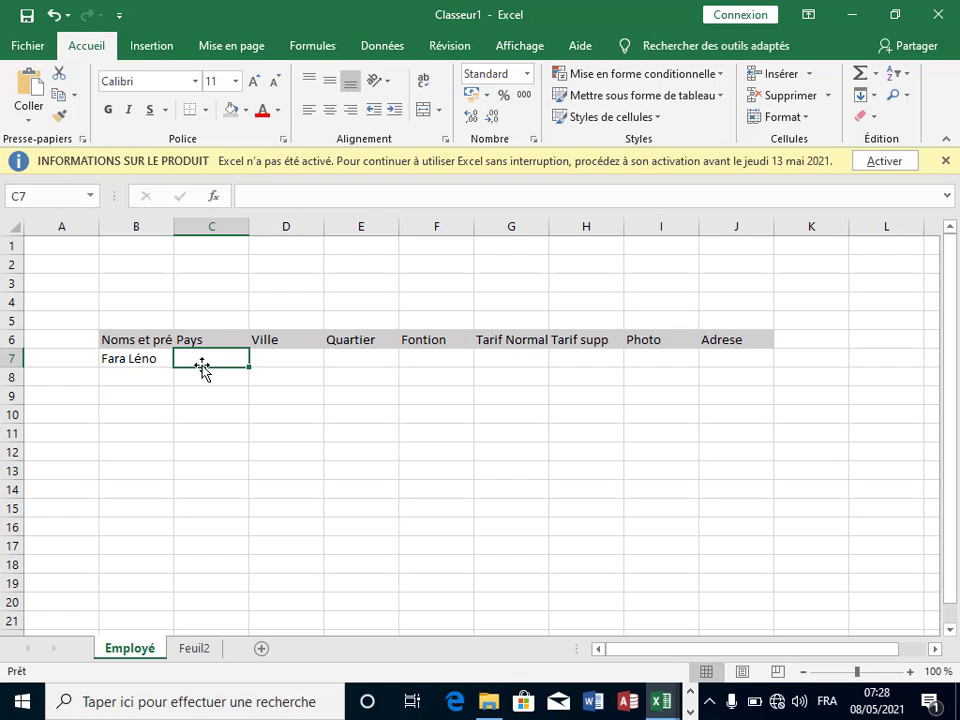
pyautogui.write('Guiné')
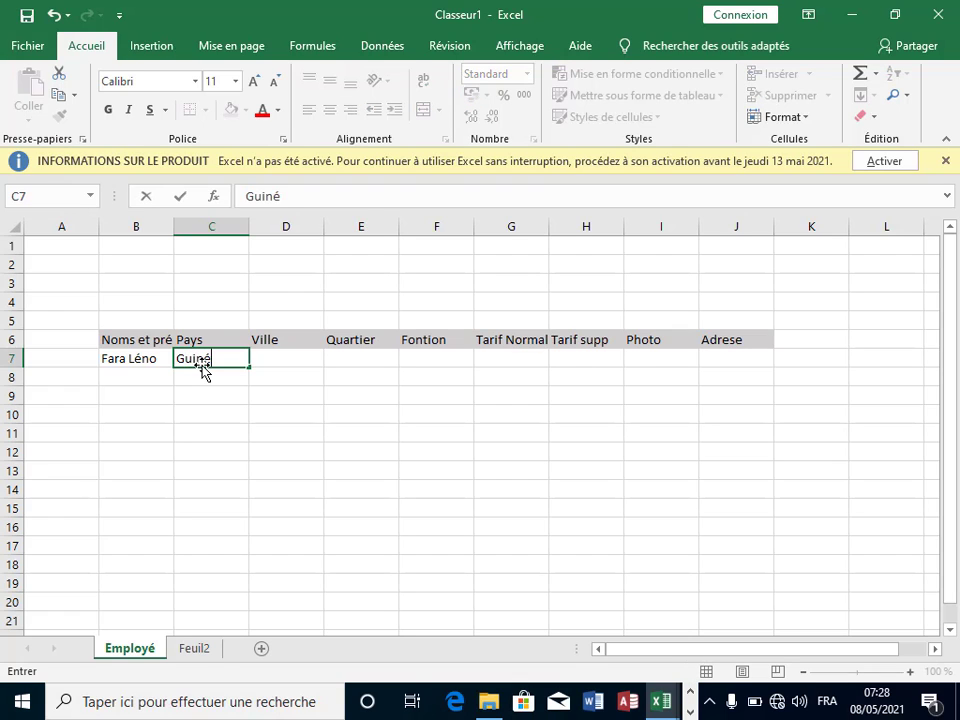
pyautogui.write('e')
pyautogui.click(302, 366)
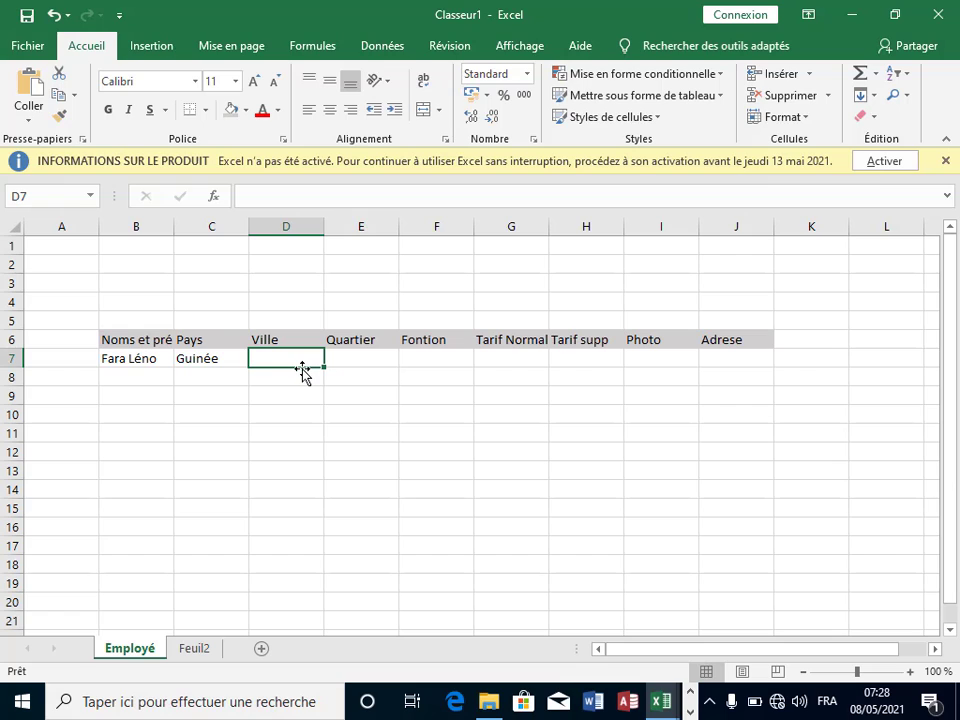
pyautogui.write('Cona')
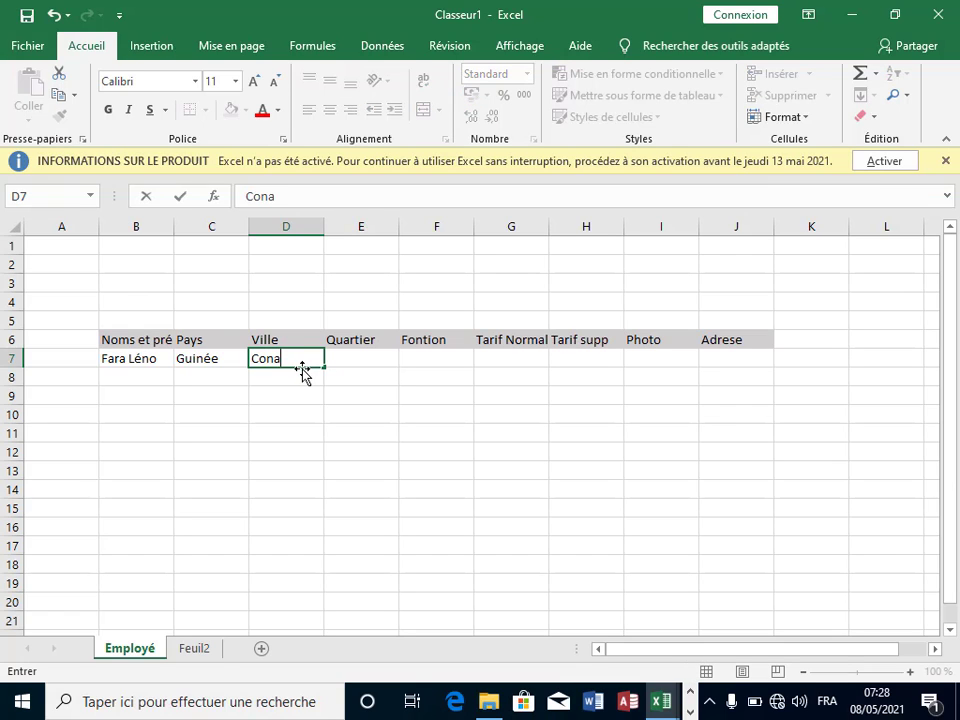
pyautogui.write('kry')
pyautogui.hotkey('ctrl', 'Return')
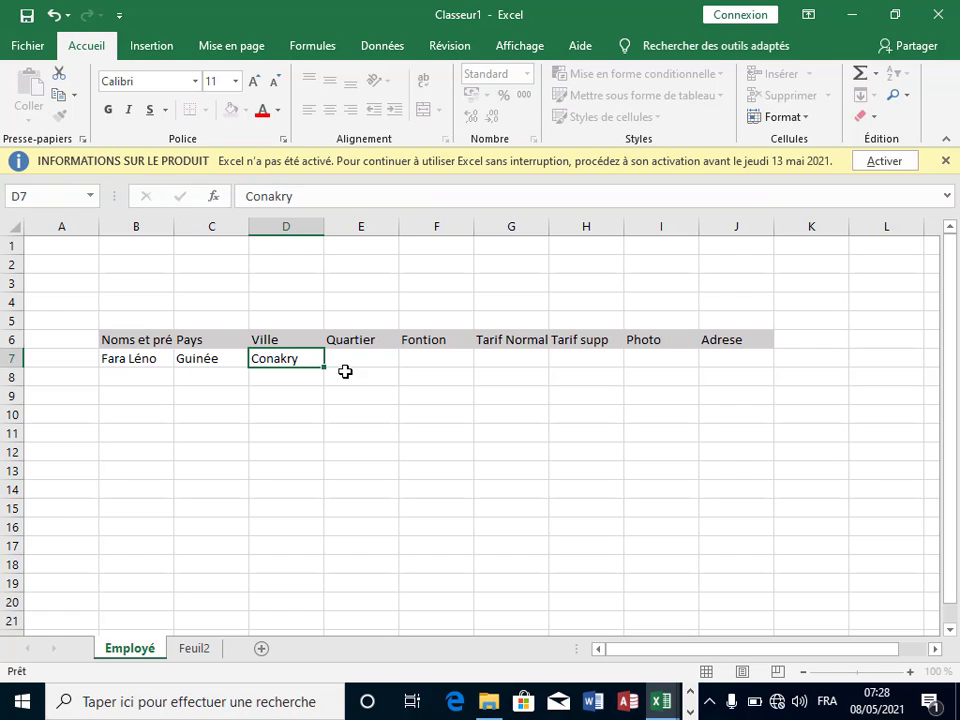
# Step: Fill E7:H7 with Sonfonia, Travailleur, 10000 and 15000
pyautogui.click(372, 359)
pyautogui.write('So')
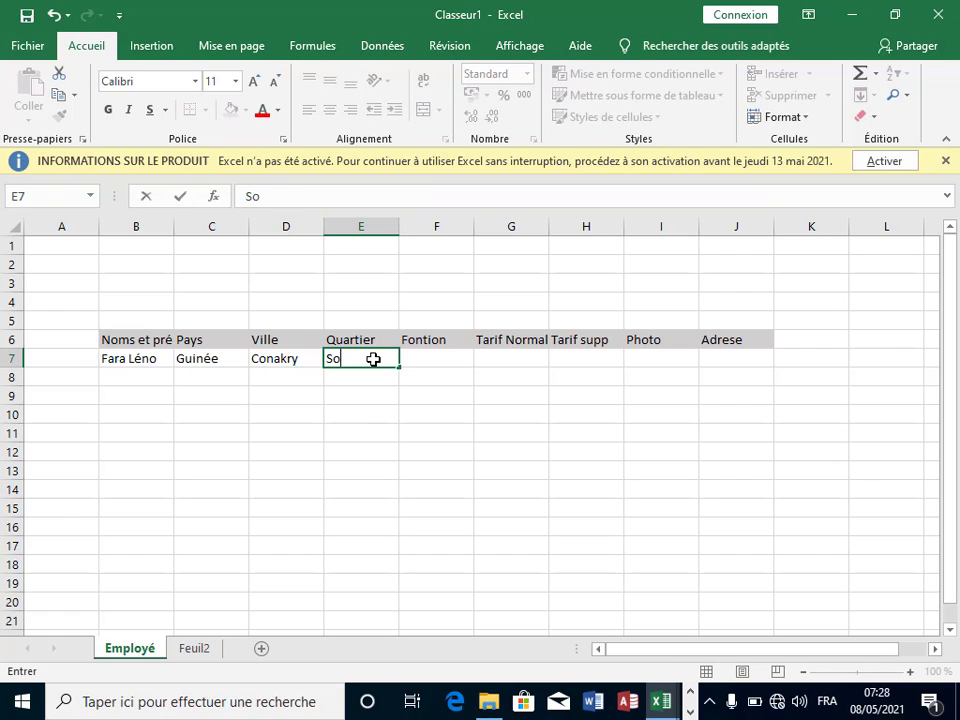
pyautogui.write('nfonia')
pyautogui.click(440, 361)
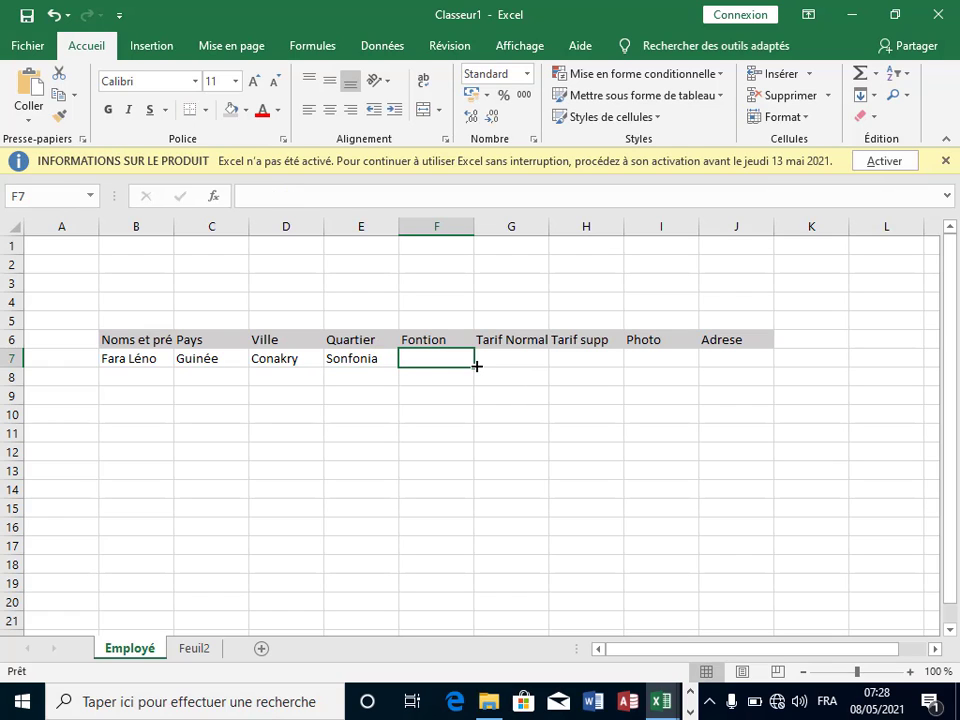
pyautogui.write('Tr')
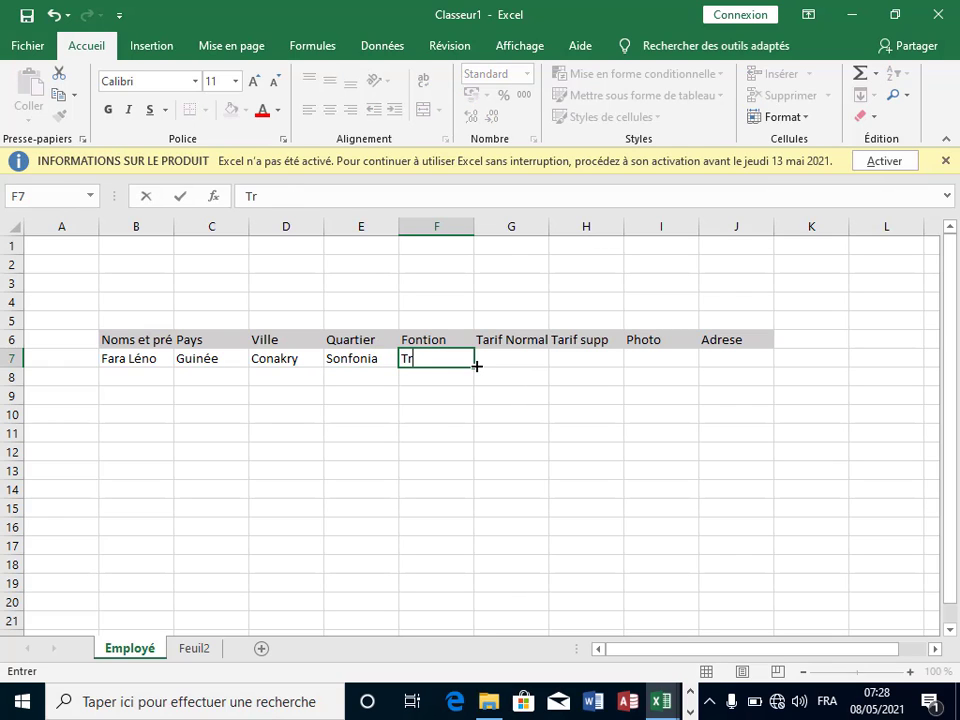
pyautogui.write('availleur')
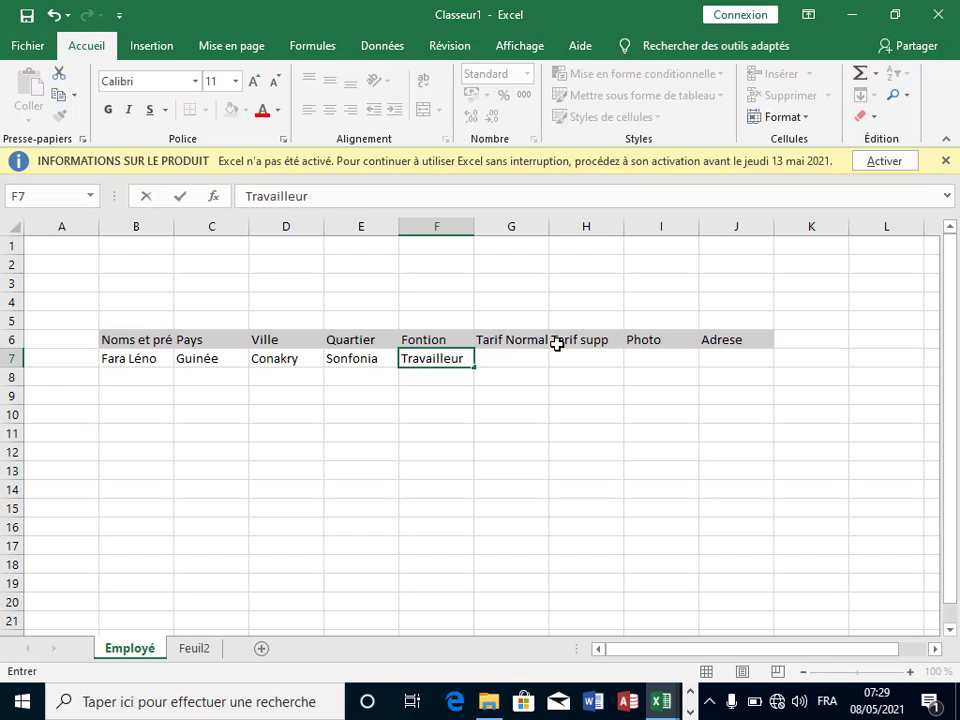
pyautogui.click(493, 358)
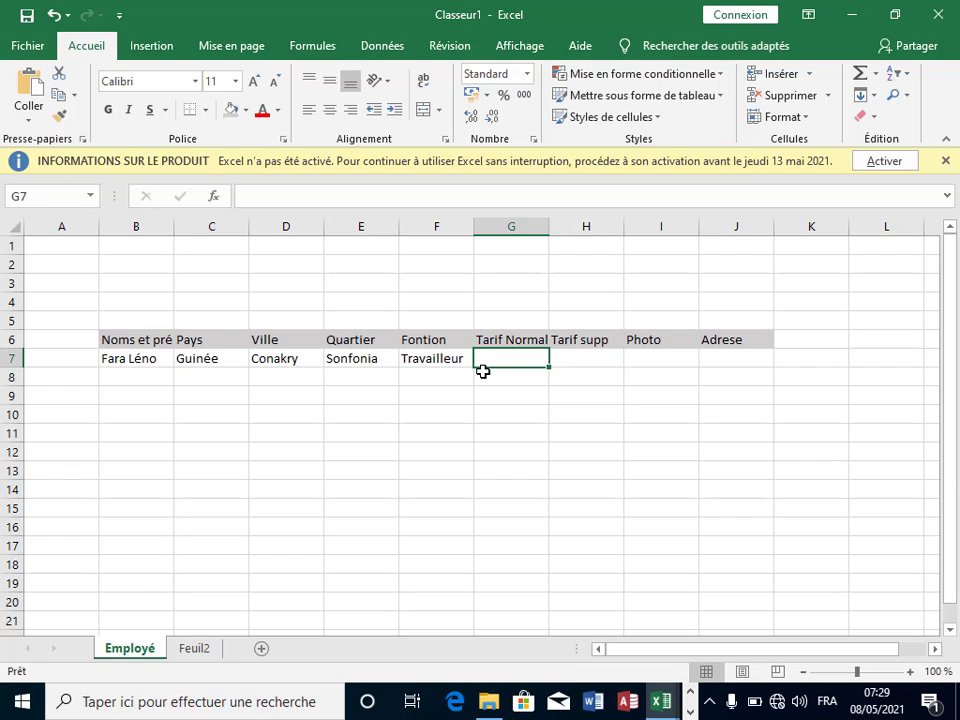
pyautogui.write('10000')
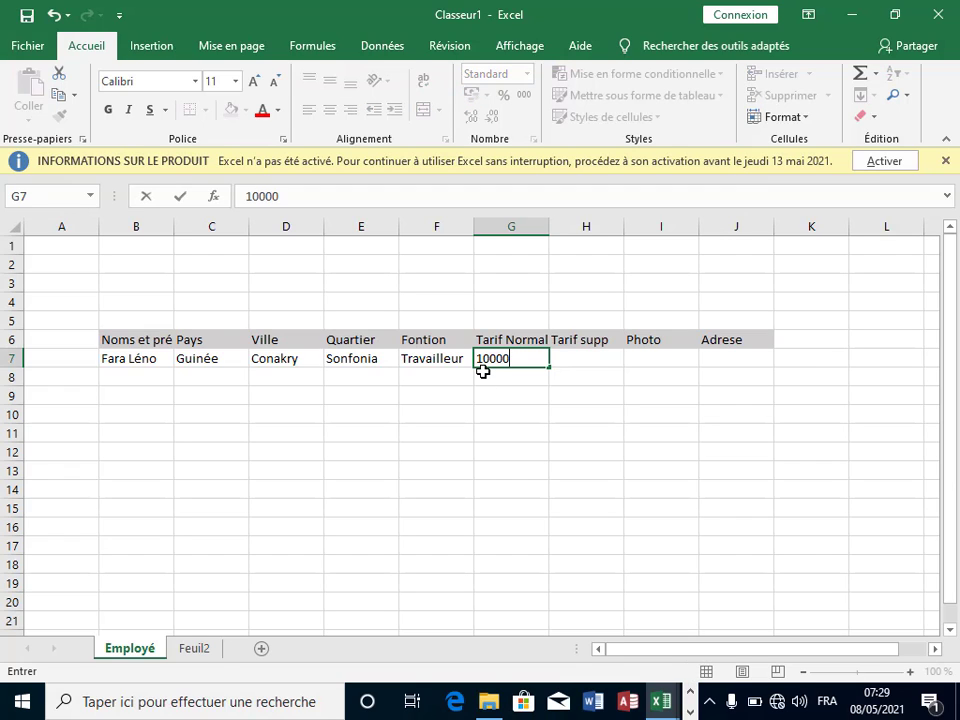
pyautogui.click(585, 362)
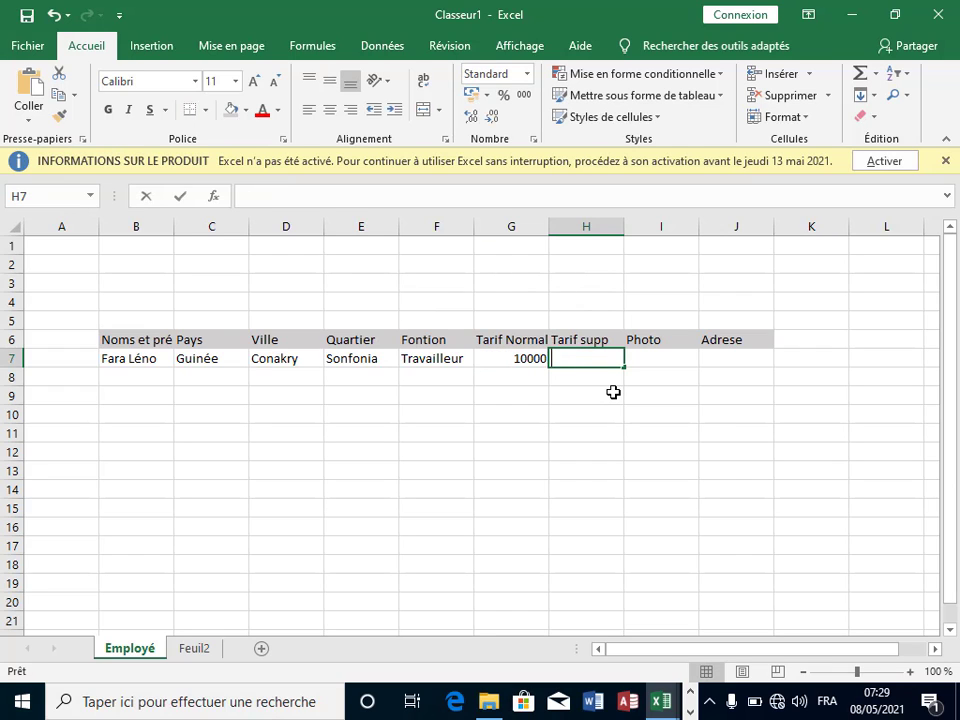
pyautogui.write('15000')
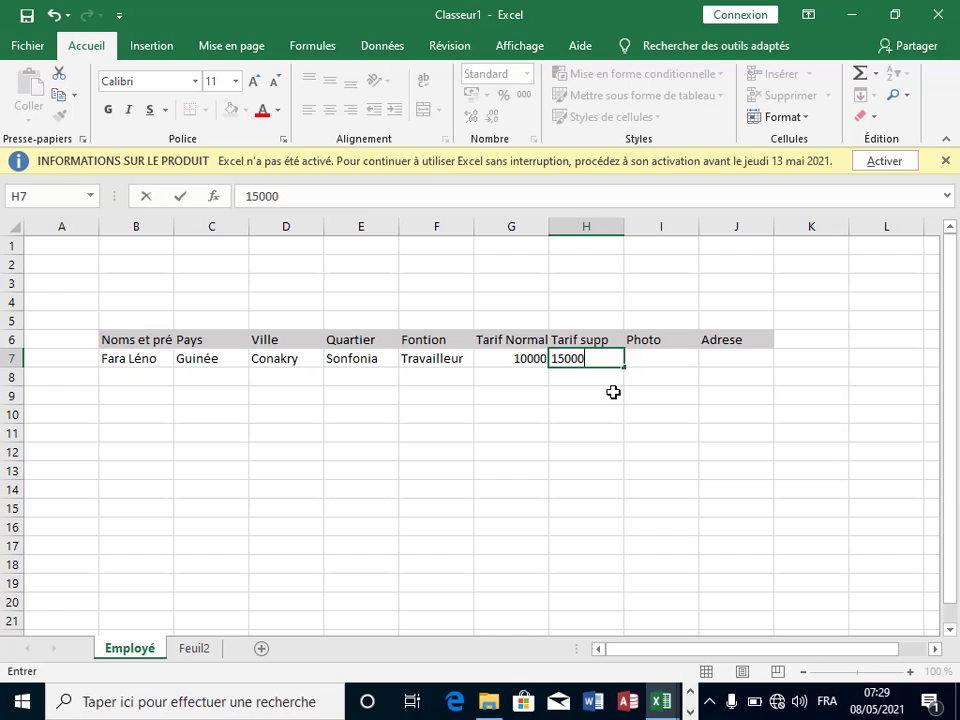
# Step: Enter the second employee's name, Guinée and Conakry in B8 to D8
pyautogui.click(335, 433)
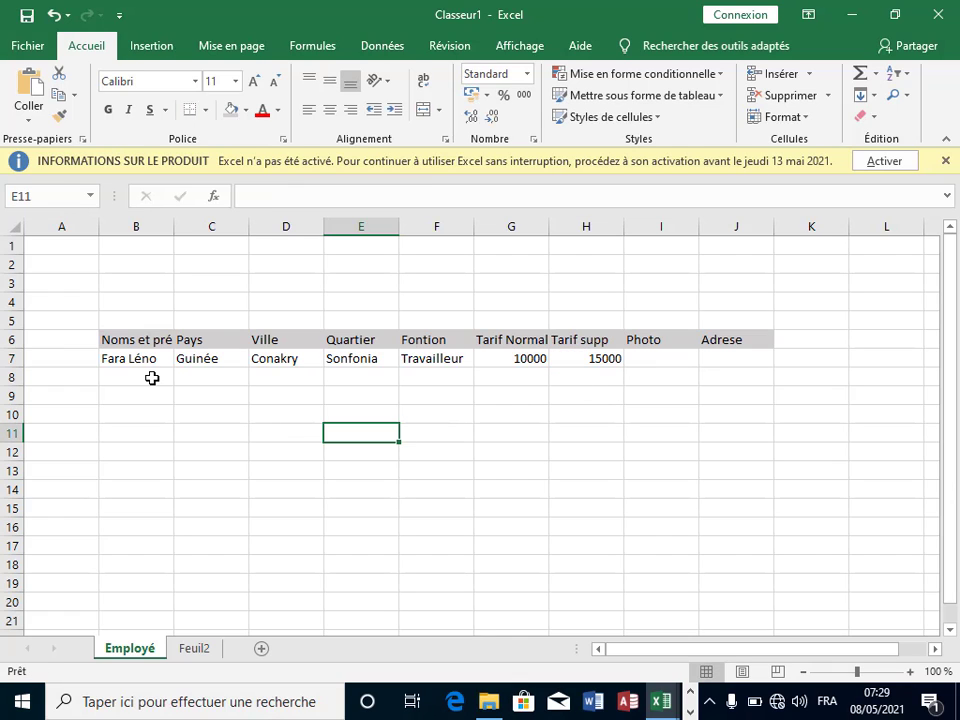
pyautogui.click(149, 375)
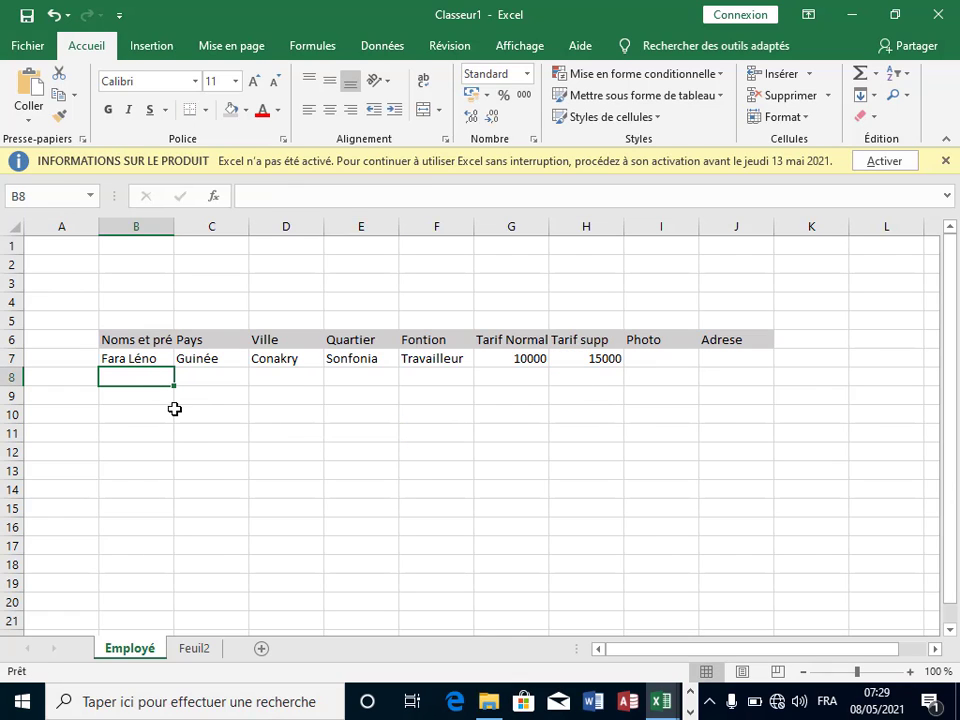
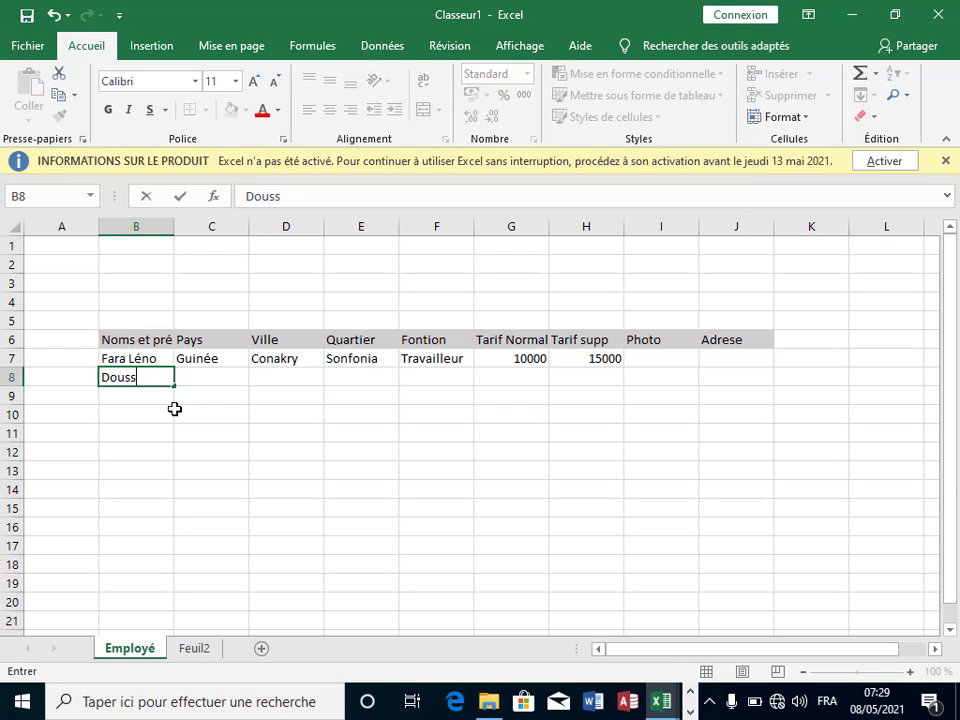
pyautogui.click(230, 396)
pyautogui.click(225, 377)
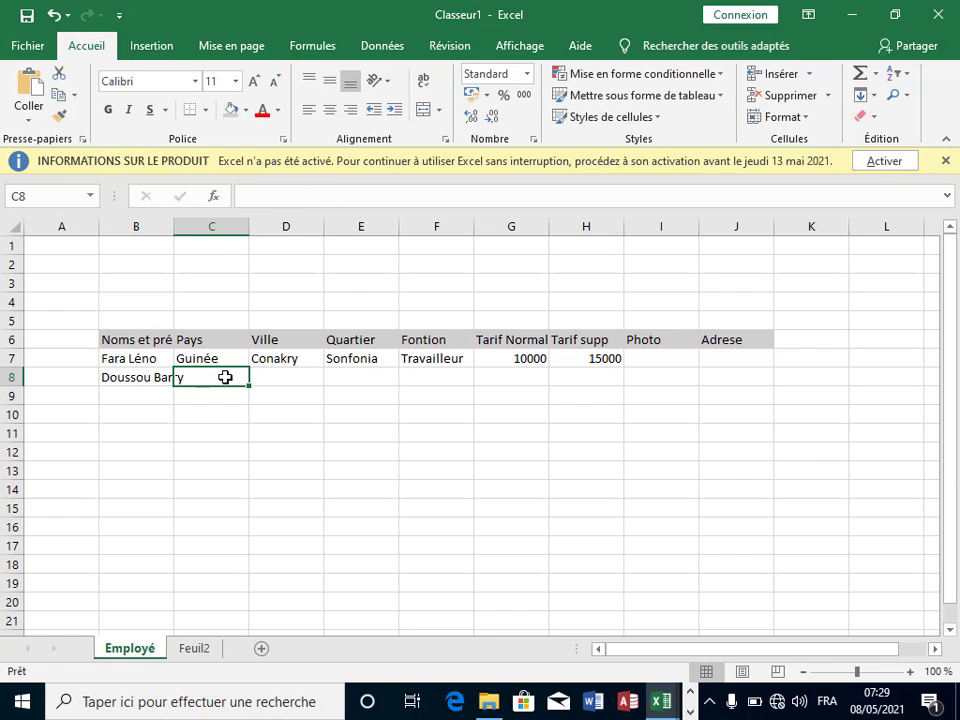
pyautogui.write('Guinée')
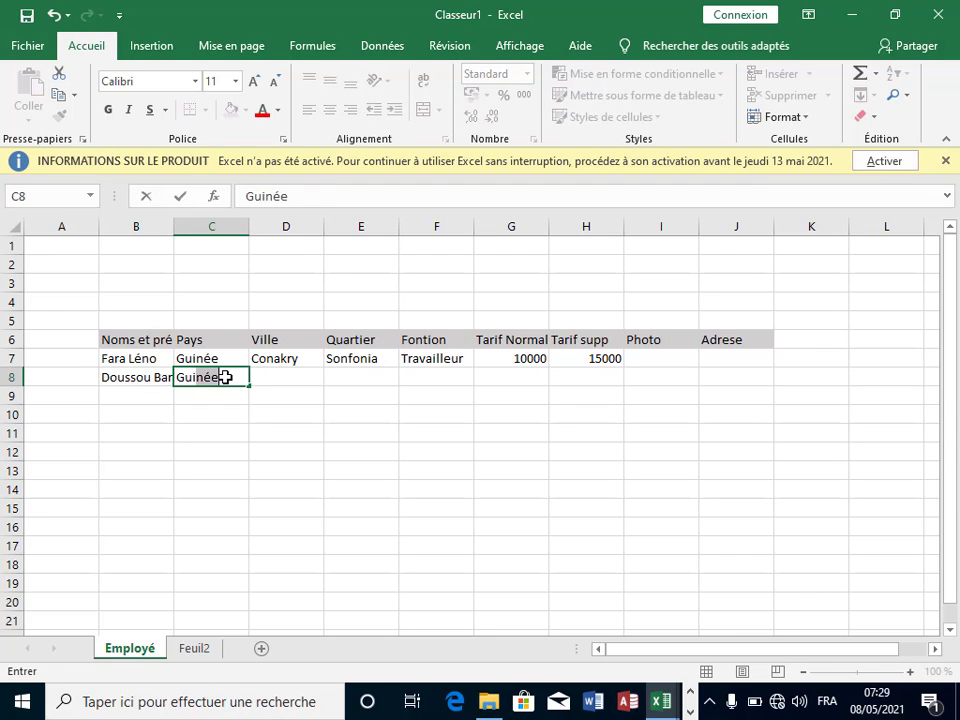
pyautogui.click(225, 377)
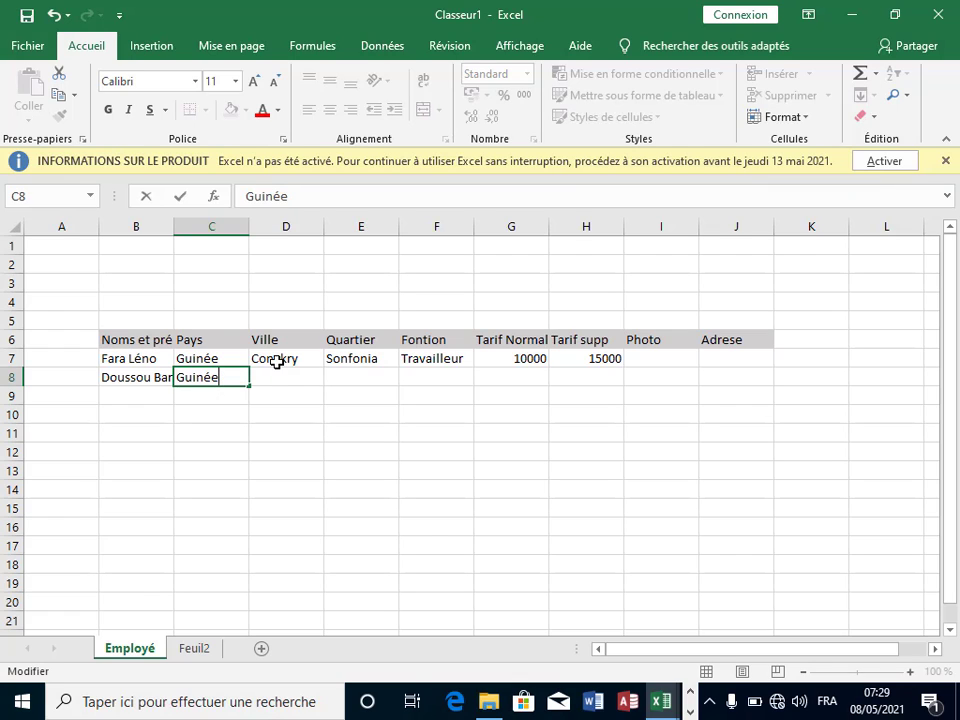
pyautogui.click(274, 370)
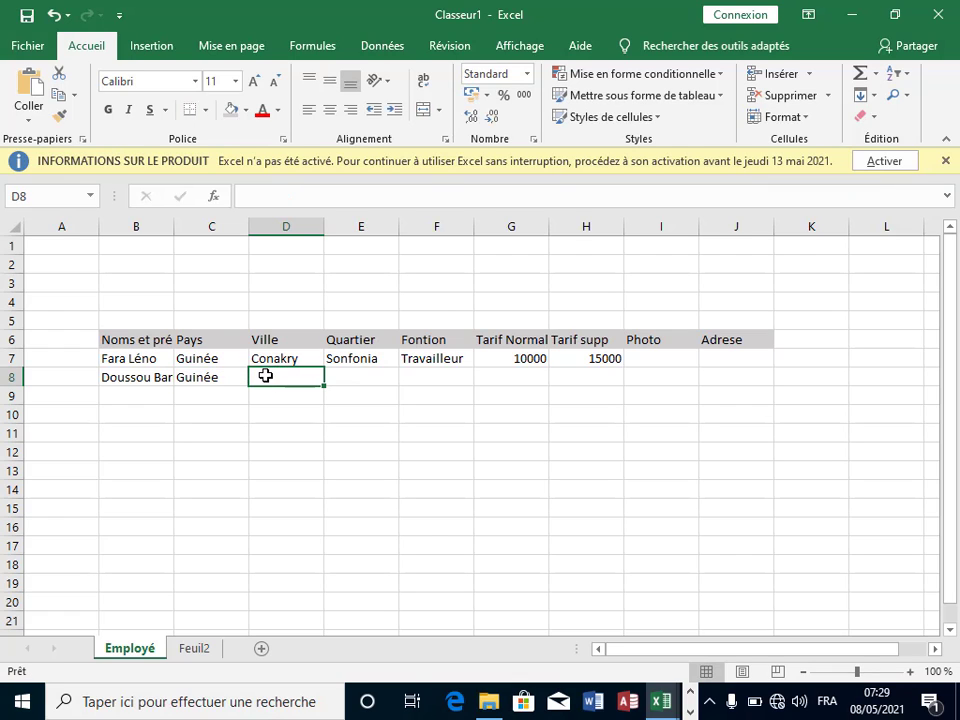
pyautogui.write('Conakry')
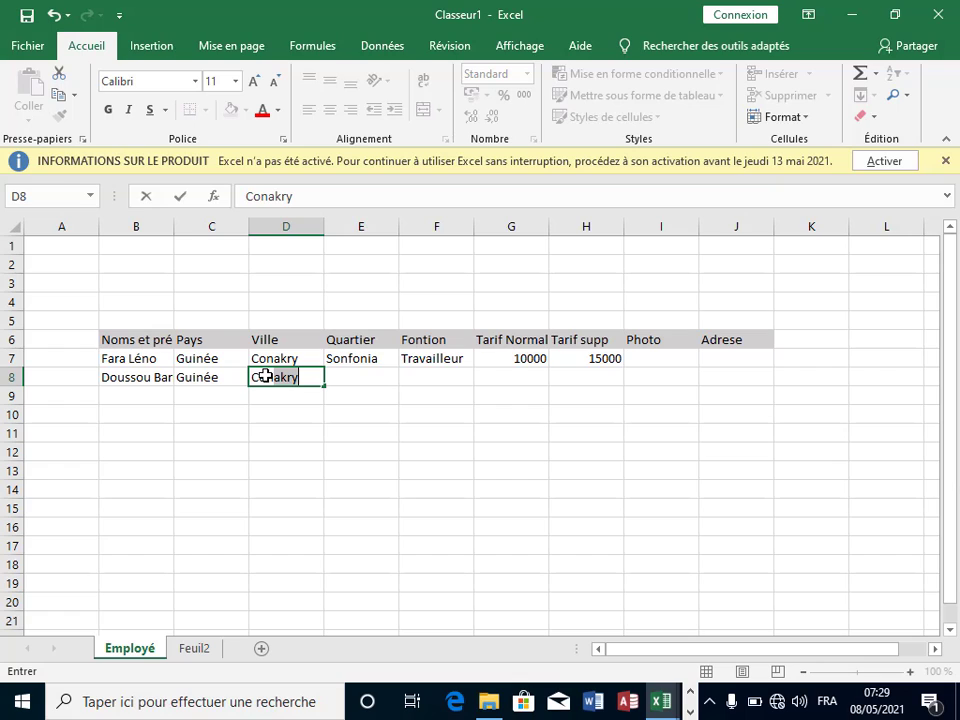
pyautogui.click(364, 374)
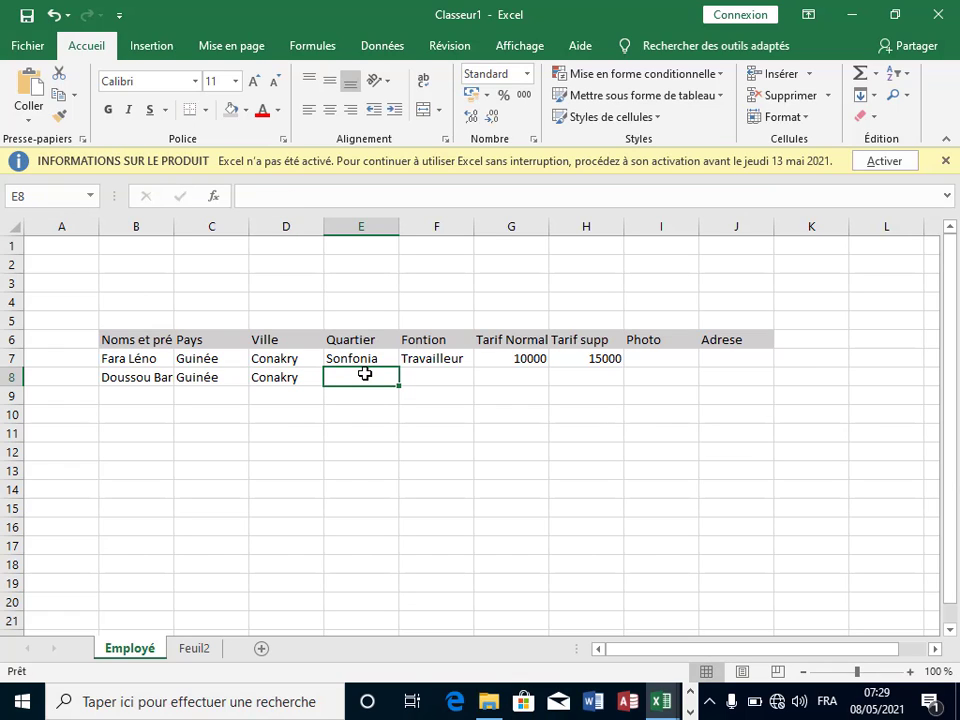
# Step: Fill E8:H8 with Nongo, Travailleur, 10000 and 15000
pyautogui.write('NO')
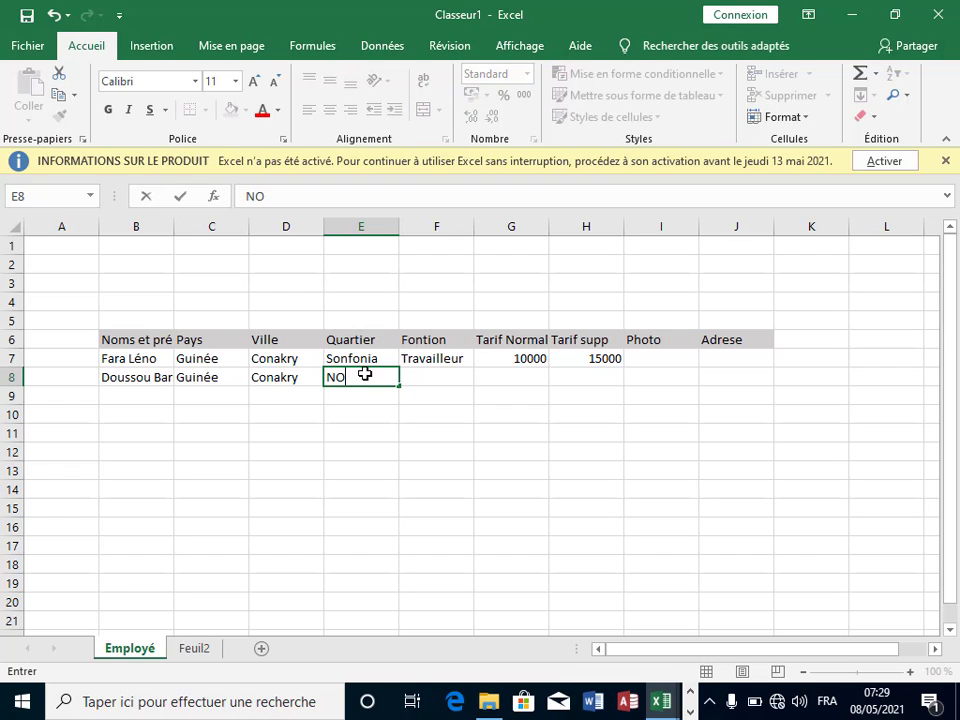
pyautogui.press('BackSpace')
pyautogui.press('BackSpace')
pyautogui.write('ongo')
pyautogui.click(426, 380)
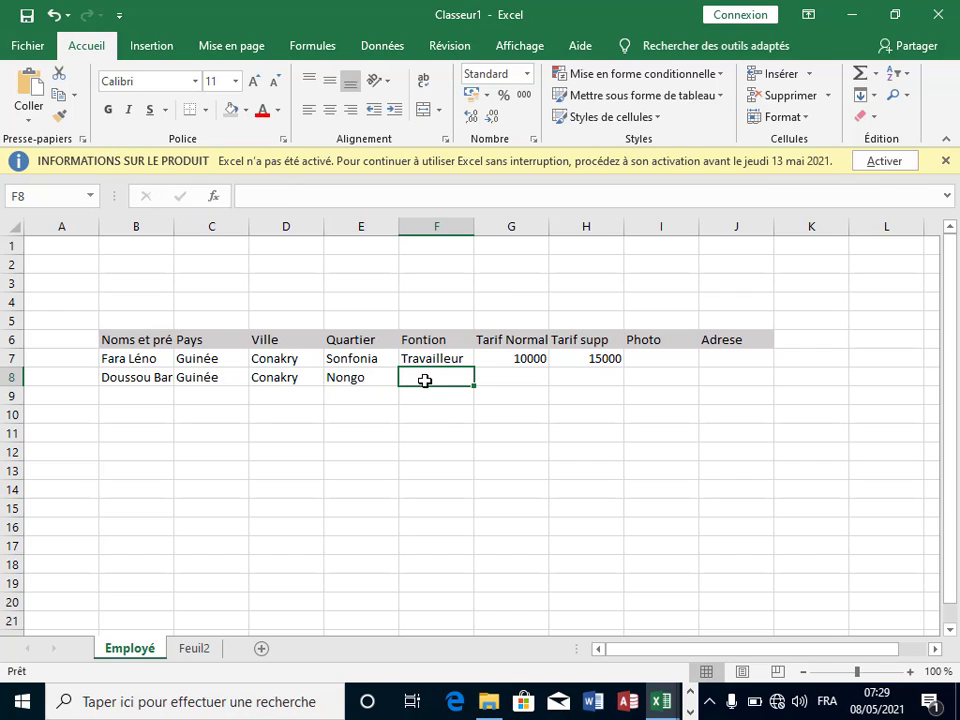
pyautogui.write('Travailleur')
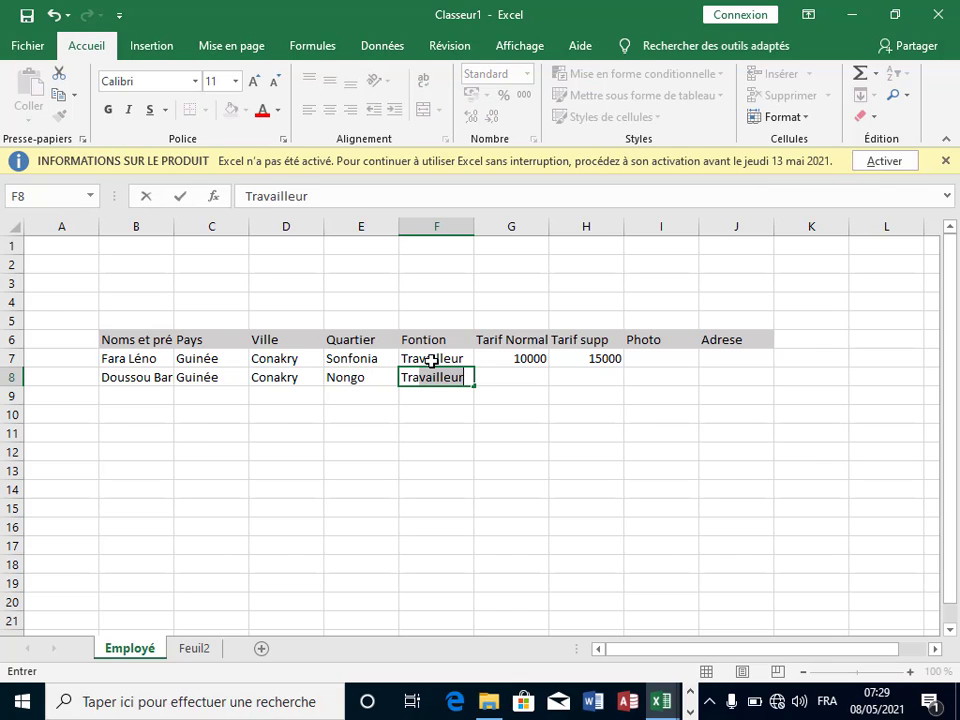
pyautogui.click(521, 378)
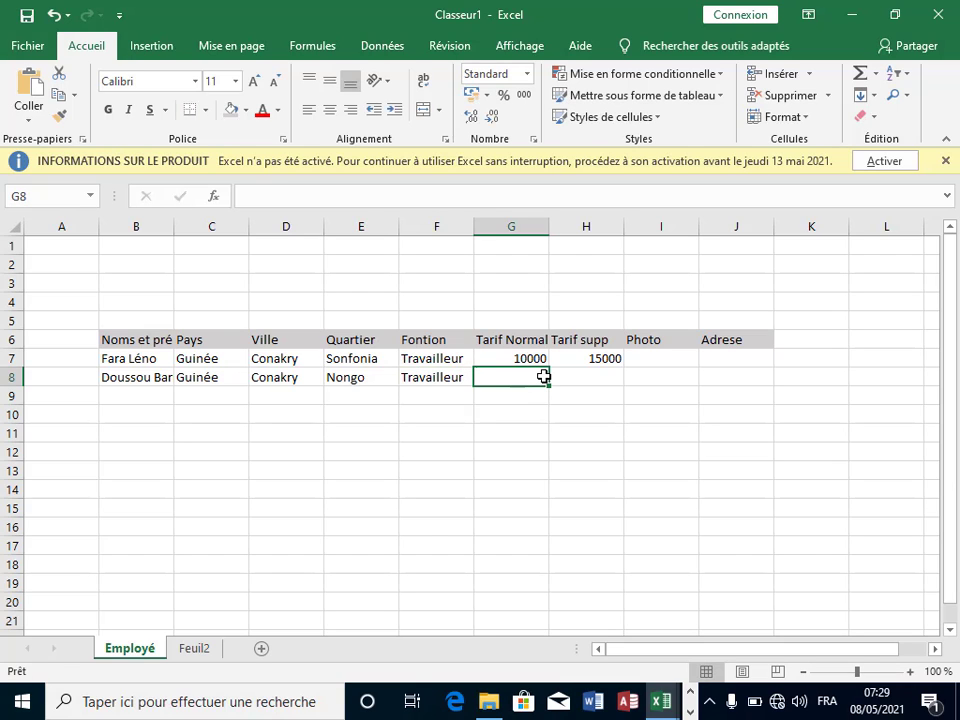
pyautogui.write('1')
pyautogui.press('BackSpace')
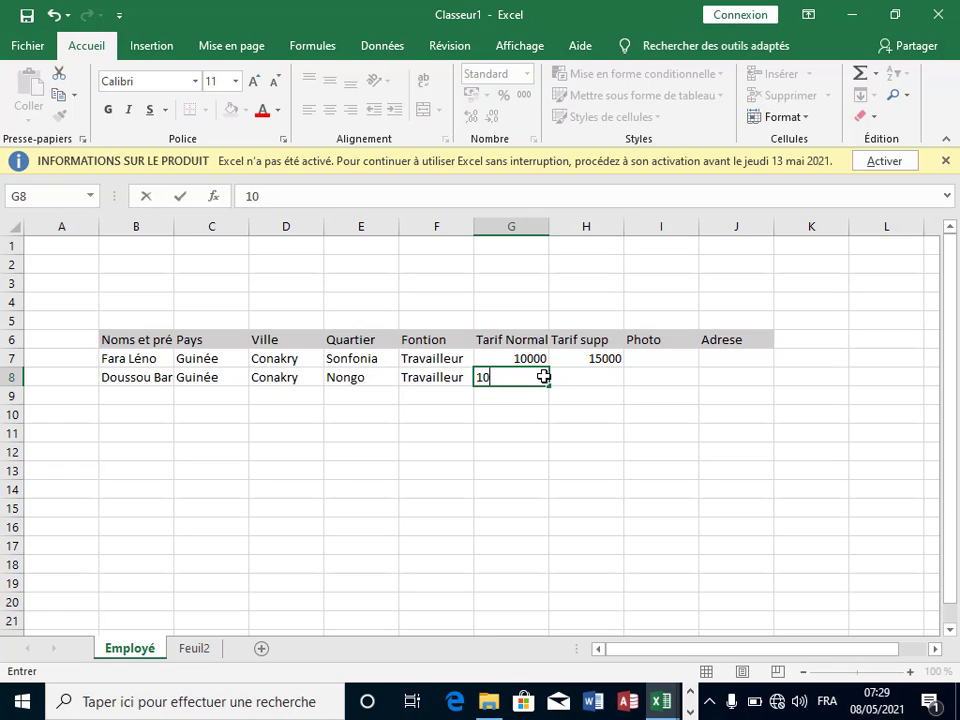
pyautogui.write('000')
pyautogui.click(571, 375)
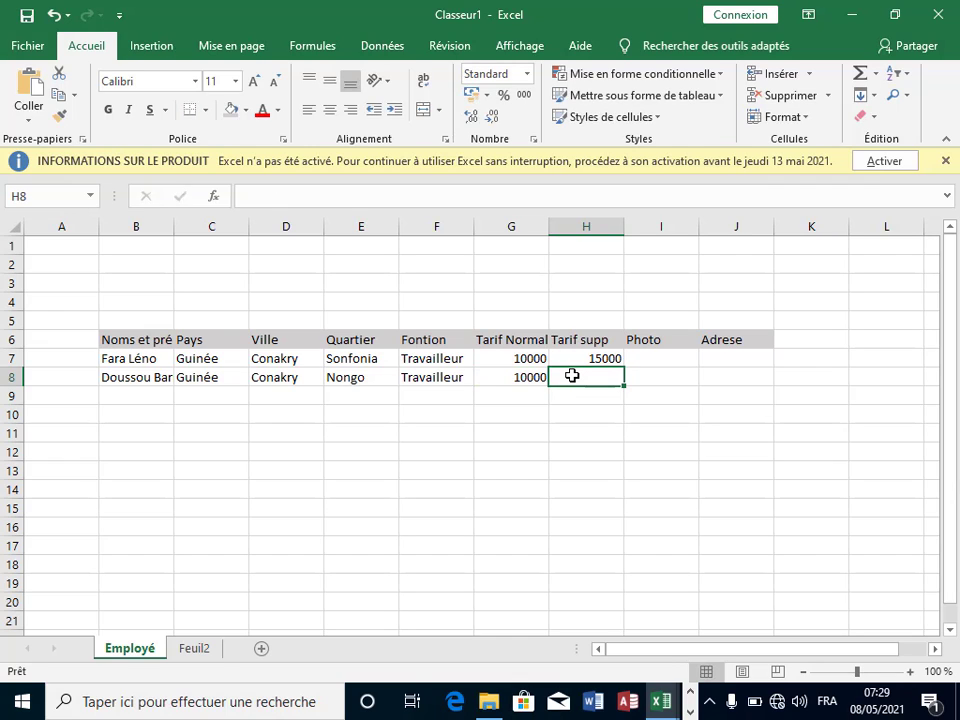
pyautogui.write('15')
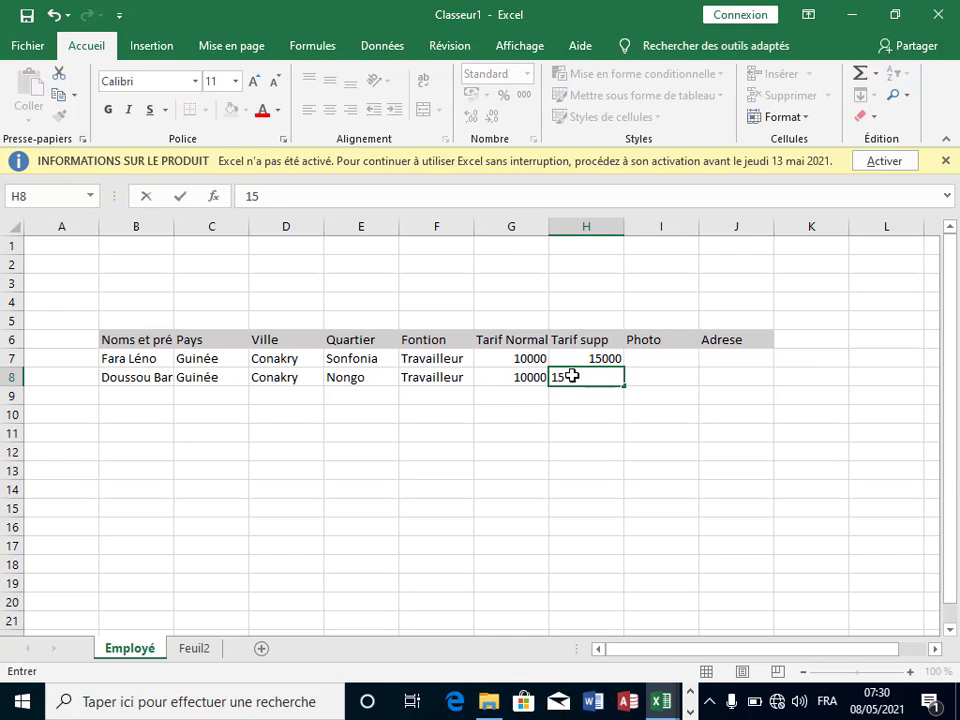
pyautogui.write('000')
pyautogui.click(686, 414)
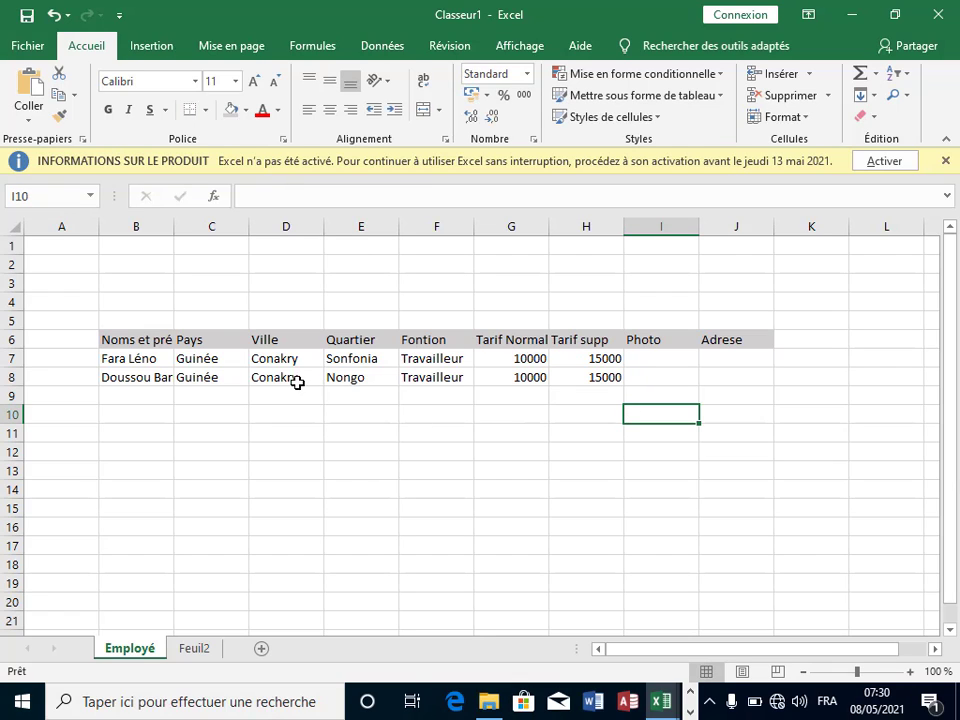
# Step: Enter the third employee's name, Guinée and Conakry in B9 to D9
pyautogui.click(129, 398)
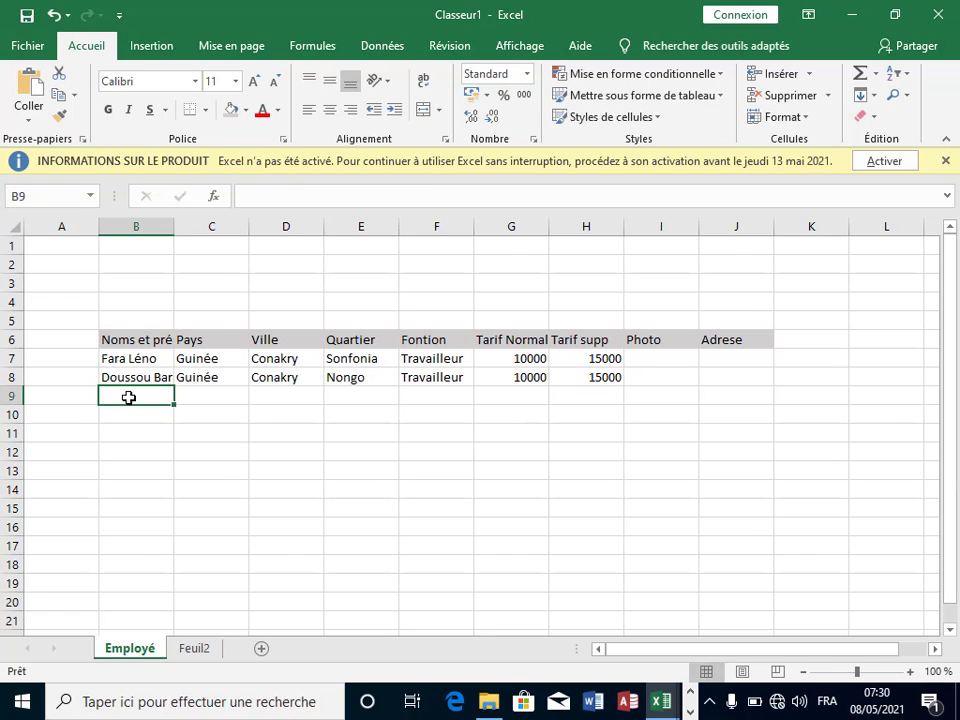
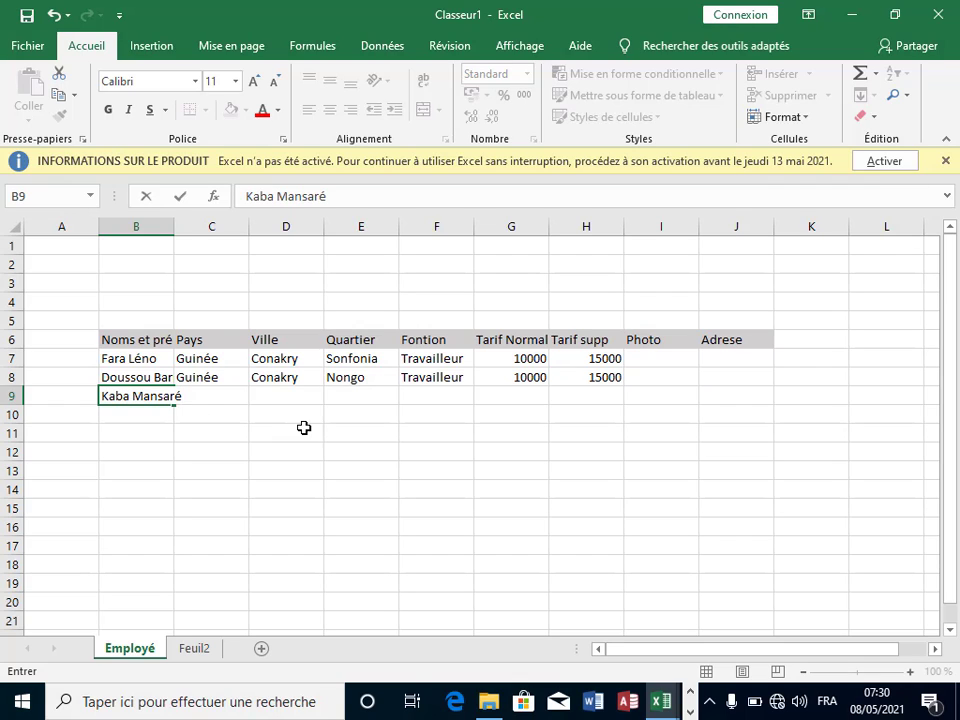
pyautogui.click(237, 401)
pyautogui.click(341, 418)
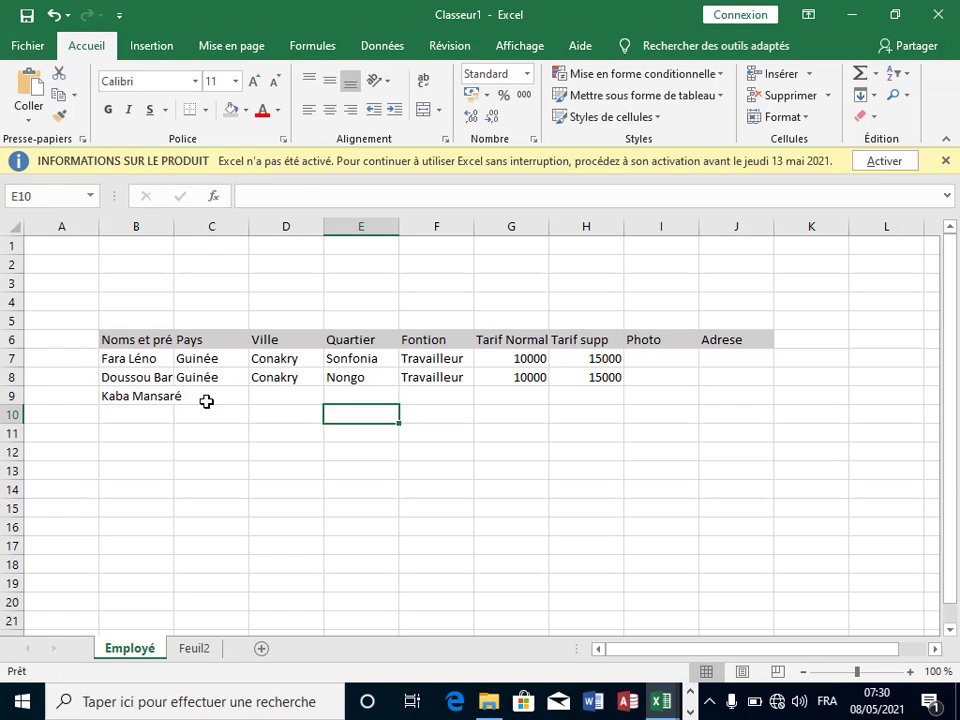
pyautogui.click(206, 401)
pyautogui.write('Guinée')
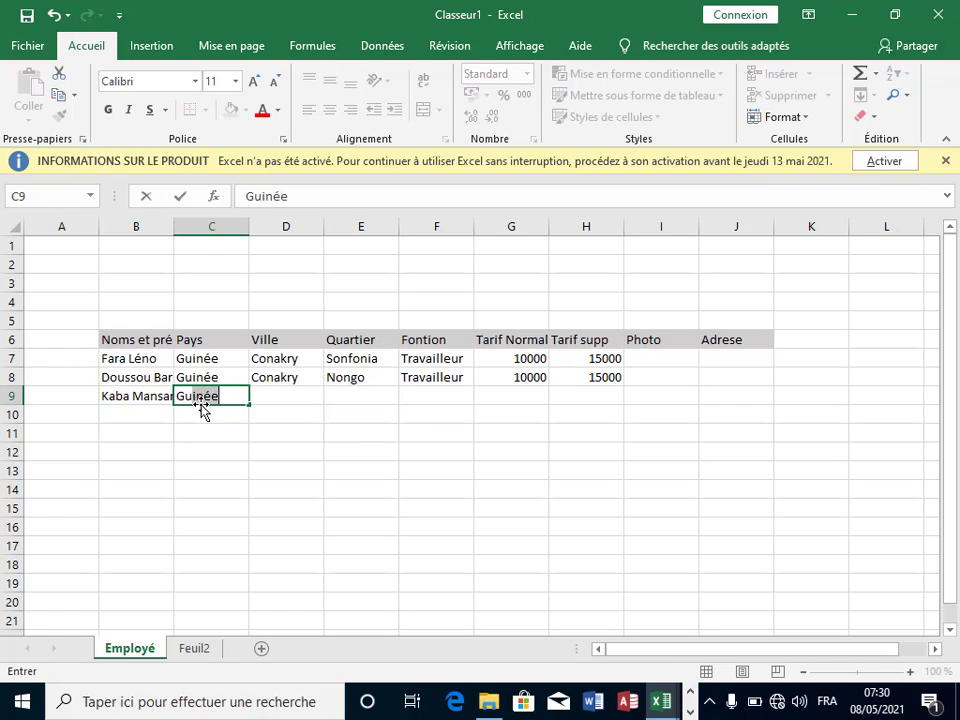
pyautogui.click(300, 392)
pyautogui.write('Conakry')
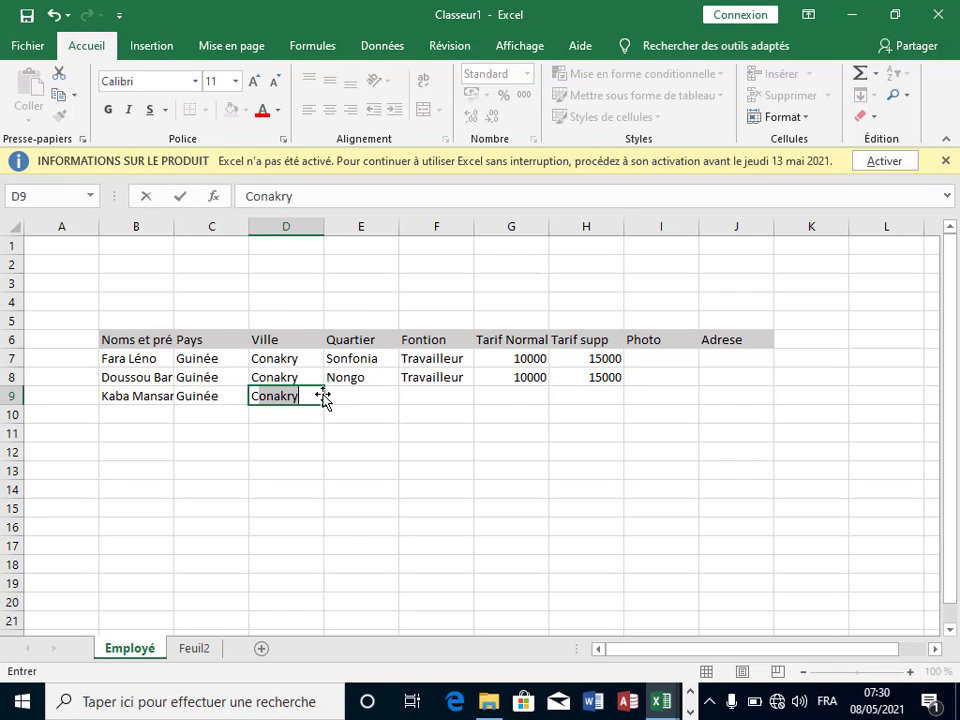
pyautogui.click(377, 394)
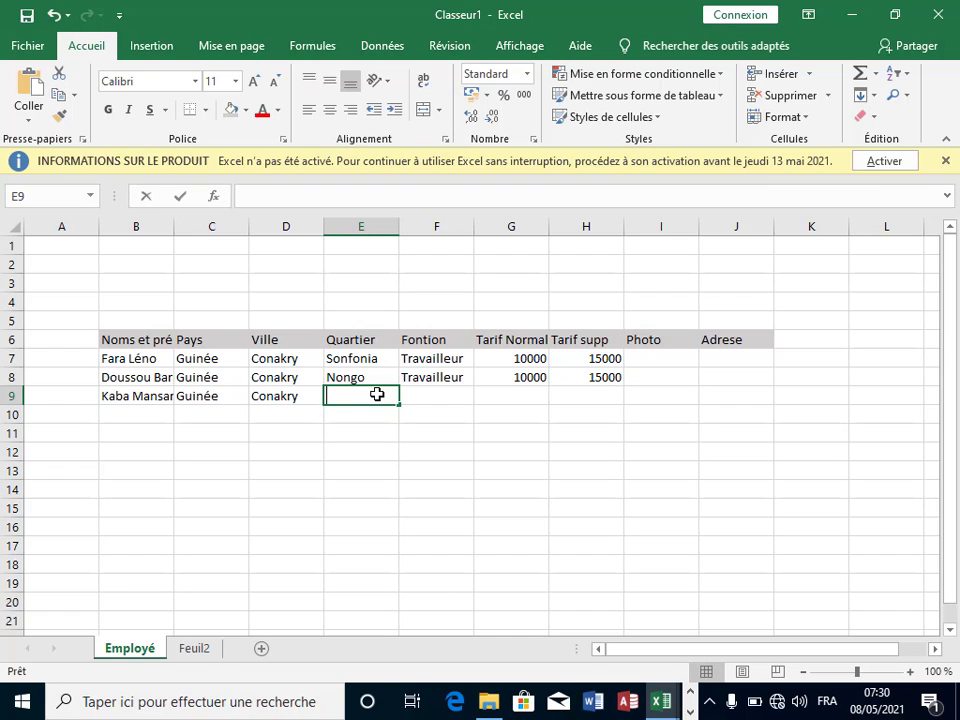
# Step: Fill E9:H9 with Entag, Travailleur, 10000 and 15000
pyautogui.write('Entag')
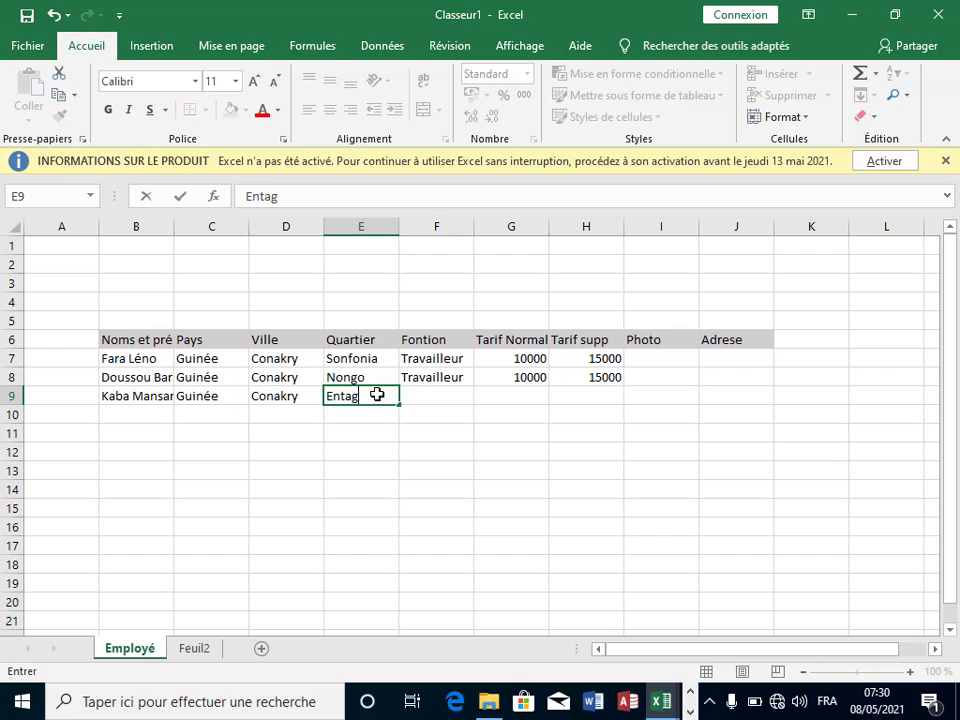
pyautogui.click(437, 391)
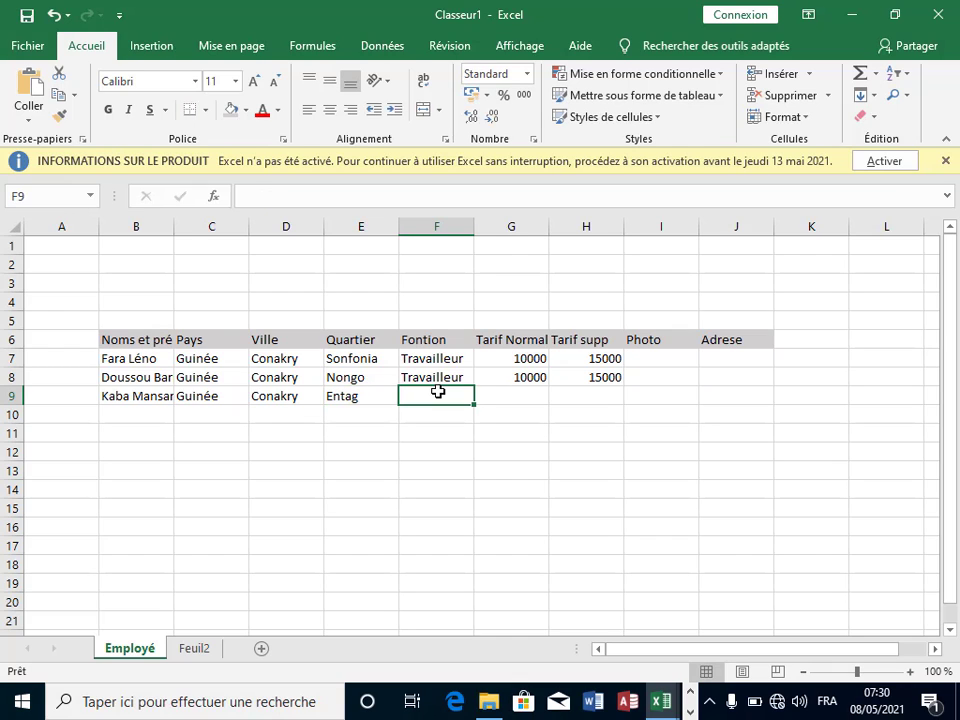
pyautogui.write('Travailleur')
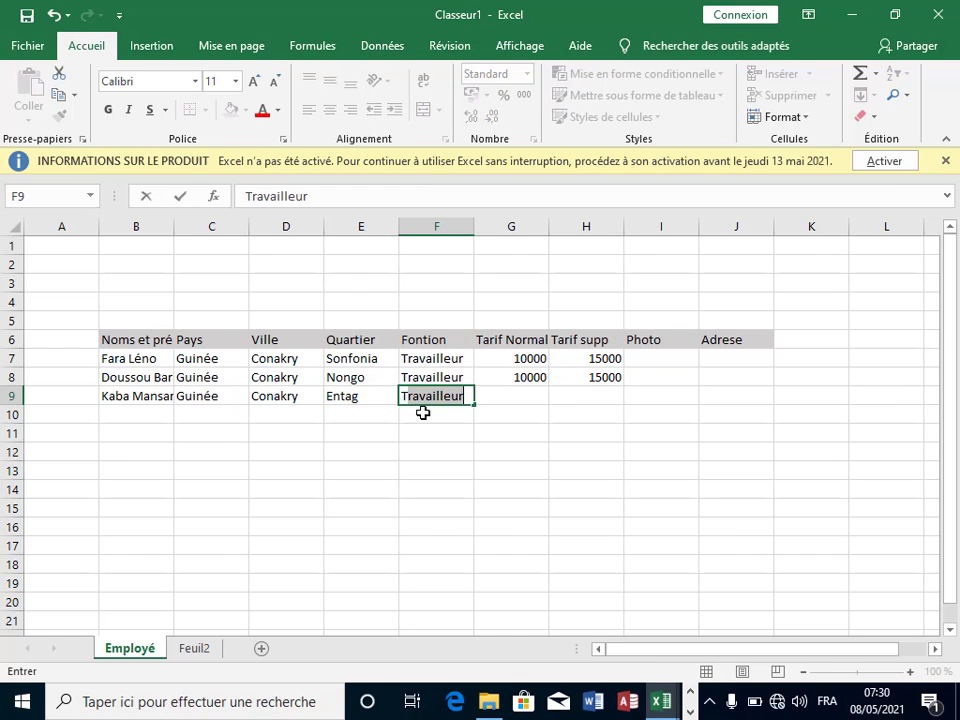
pyautogui.click(513, 391)
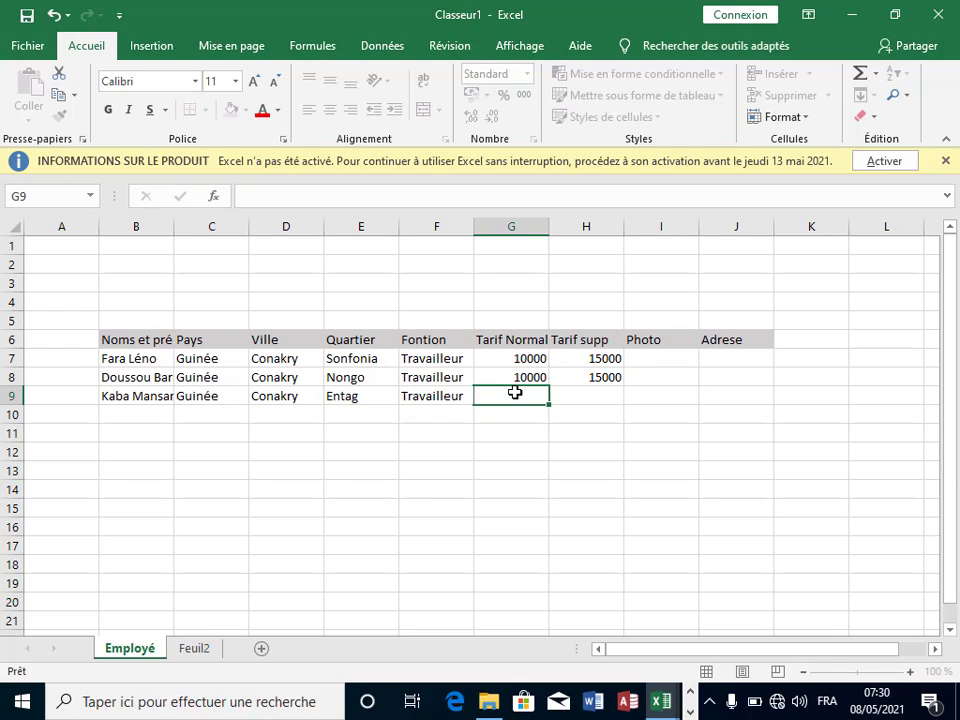
pyautogui.write('10000')
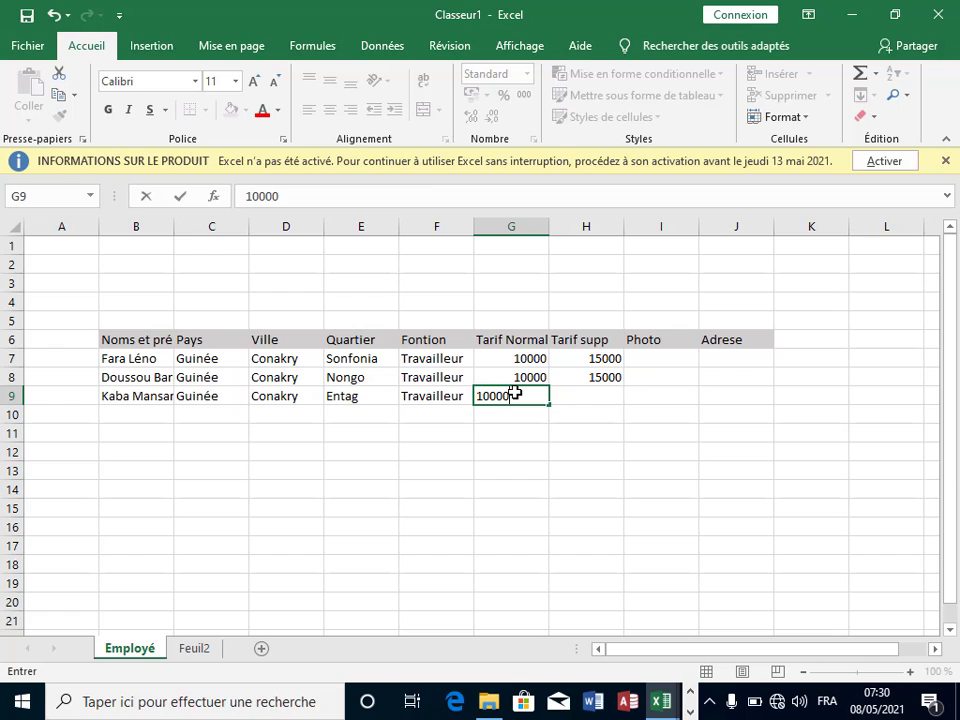
pyautogui.click(605, 395)
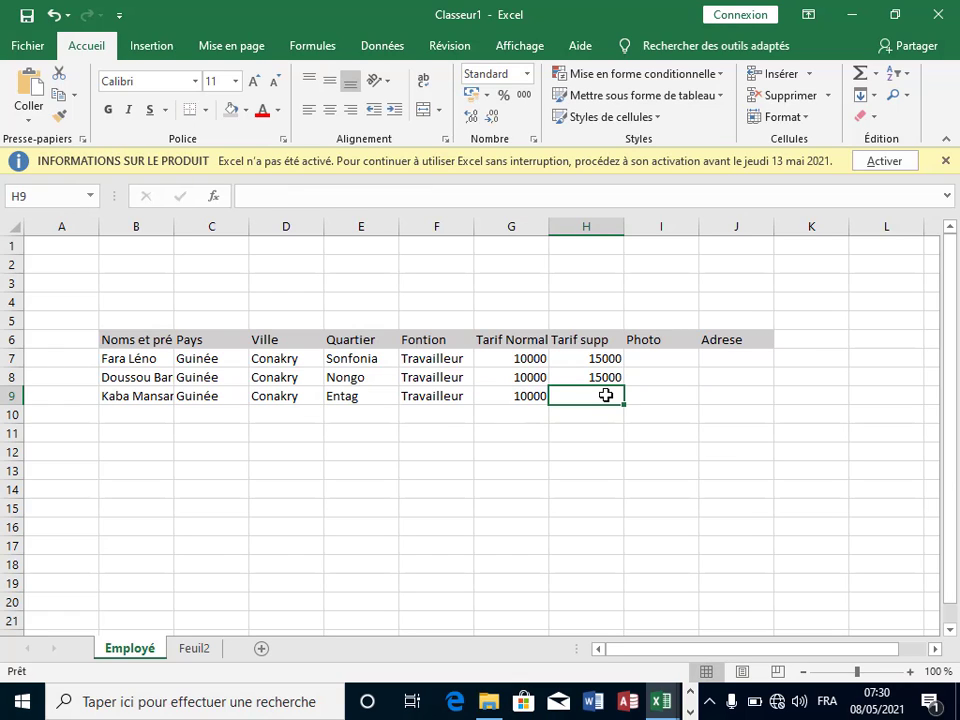
pyautogui.write('15')
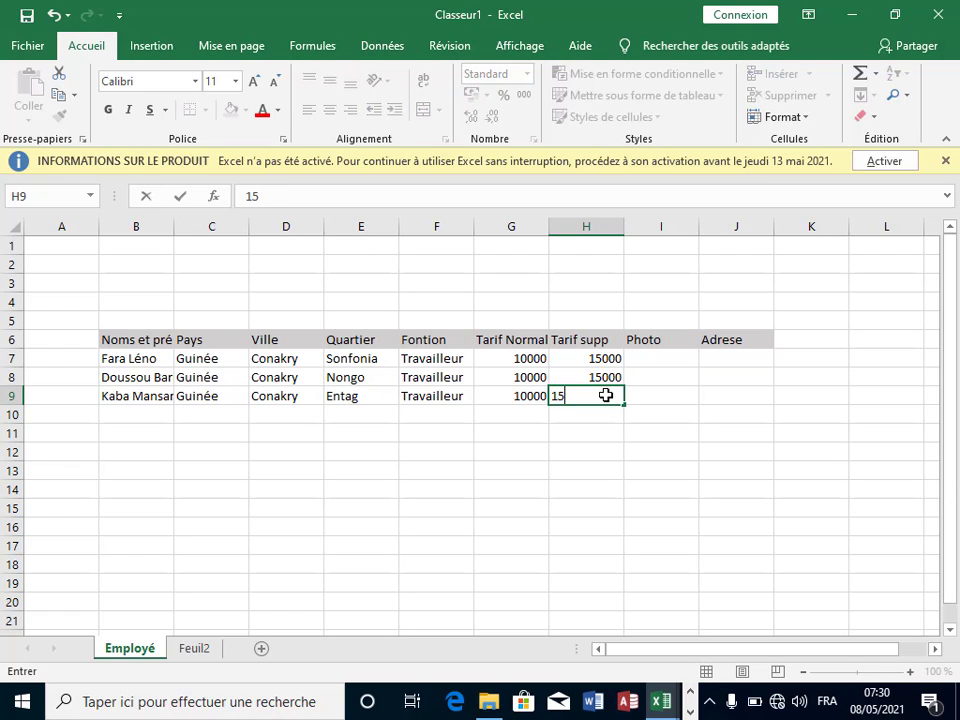
pyautogui.write('000')
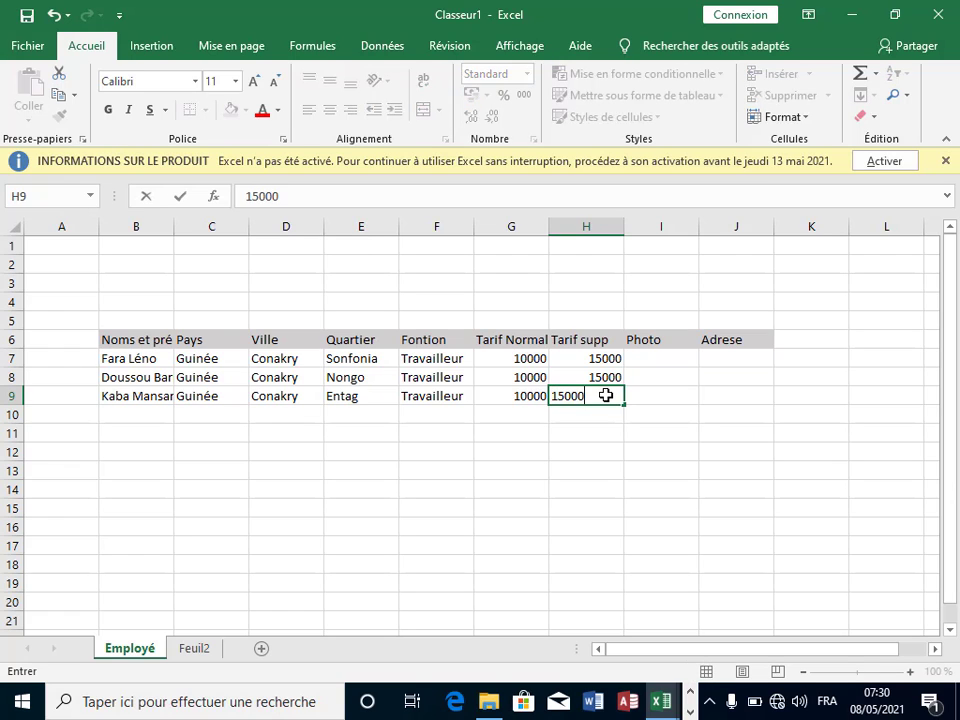
pyautogui.click(722, 411)
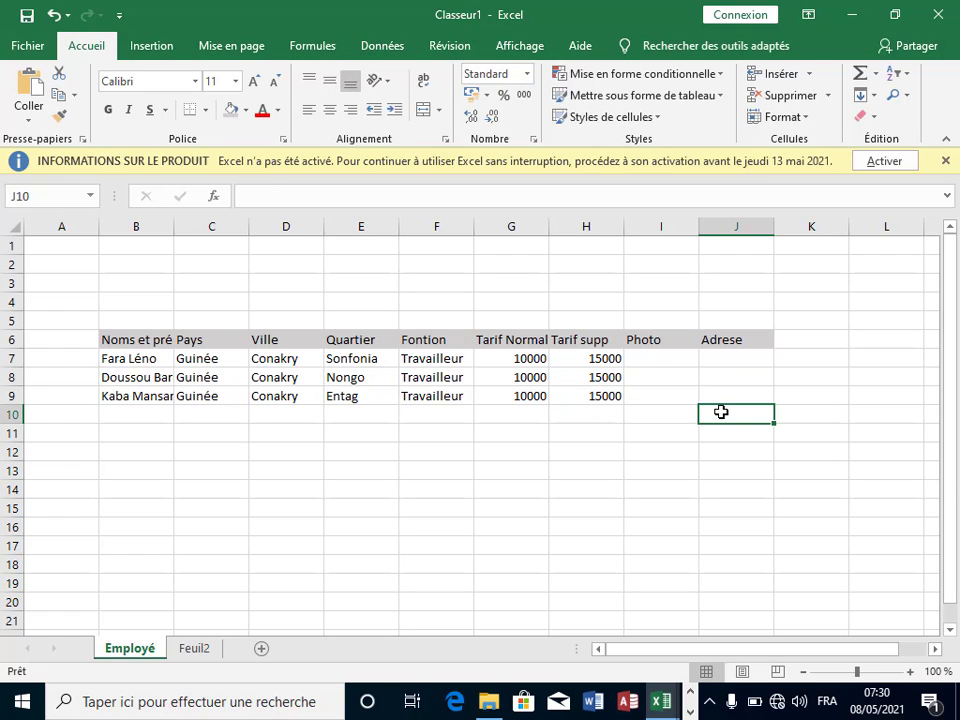
# Step: Enter the fourth employee's name, Guinée and Conakry in B10 to D10
pyautogui.click(128, 412)
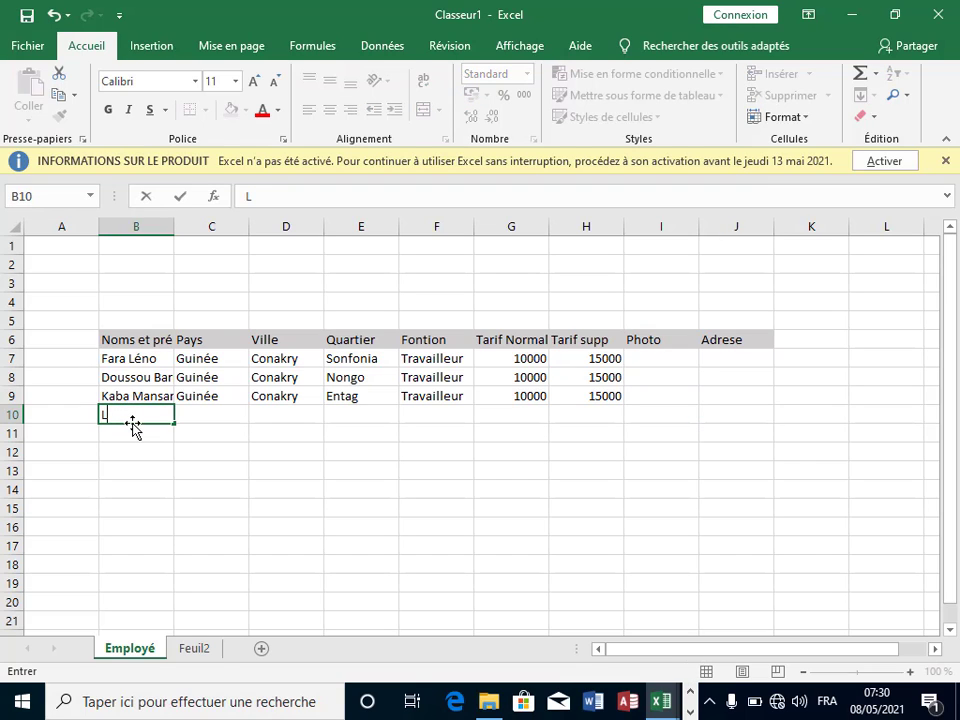
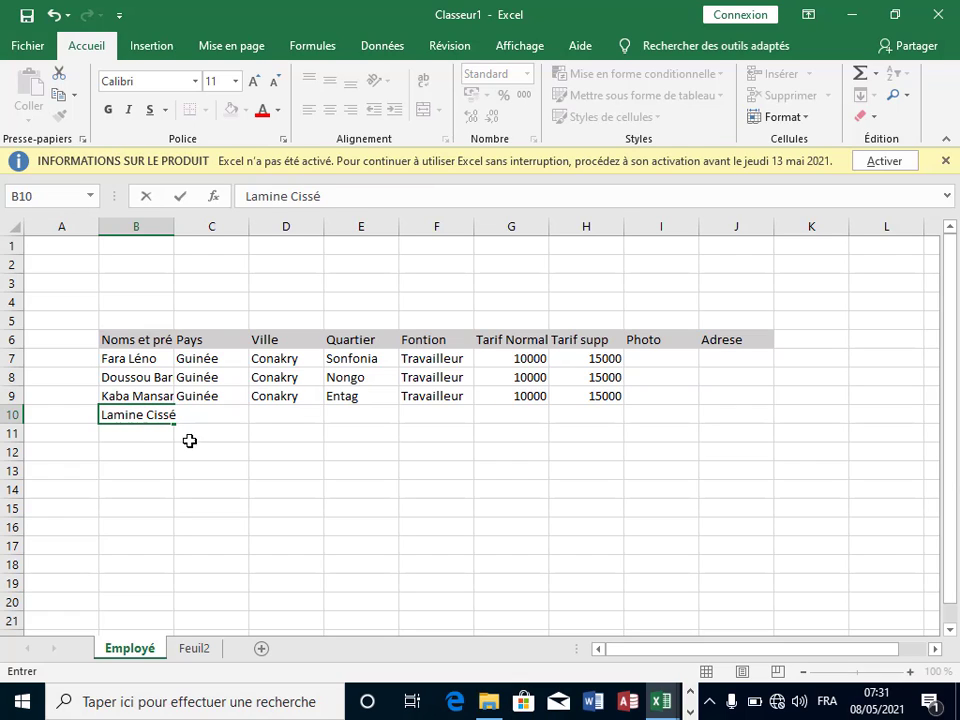
pyautogui.click(226, 425)
pyautogui.click(236, 412)
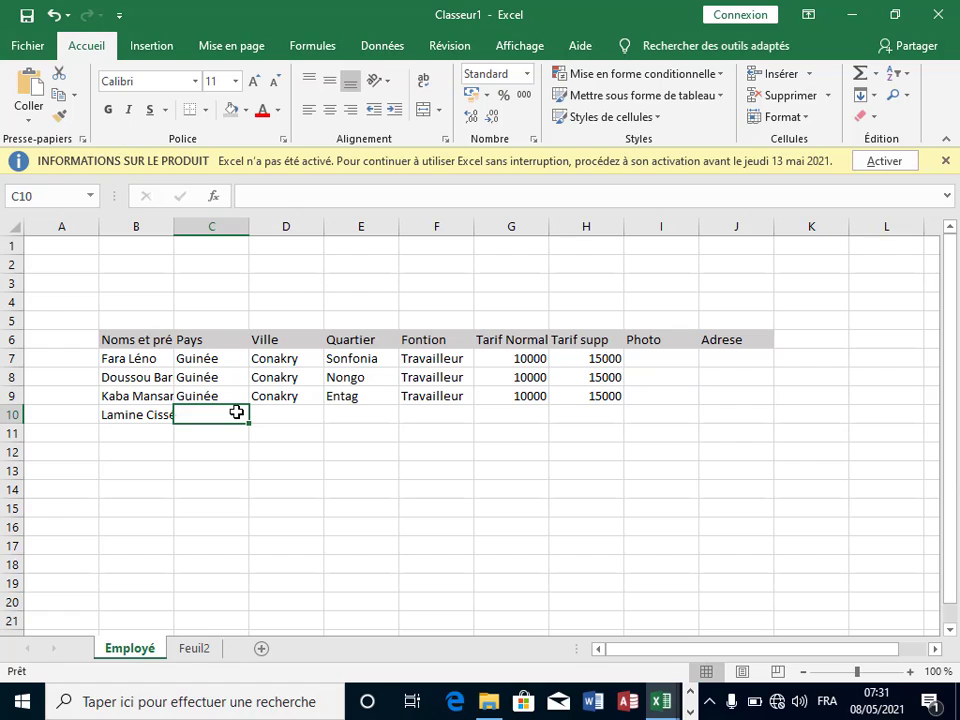
pyautogui.write('Guinée')
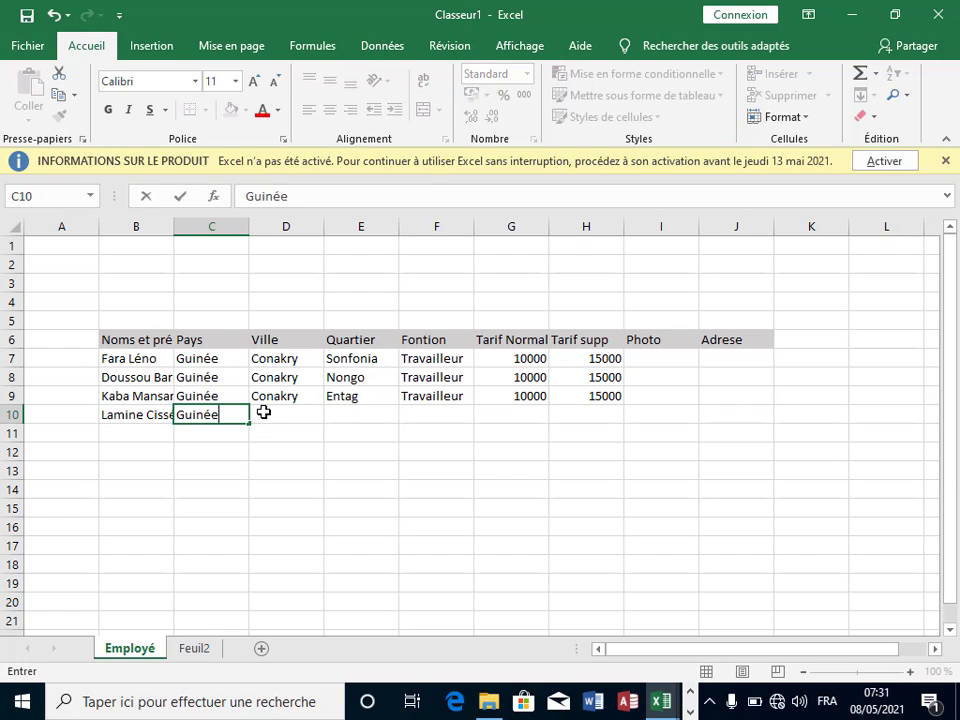
pyautogui.click(263, 412)
pyautogui.write('Conakry')
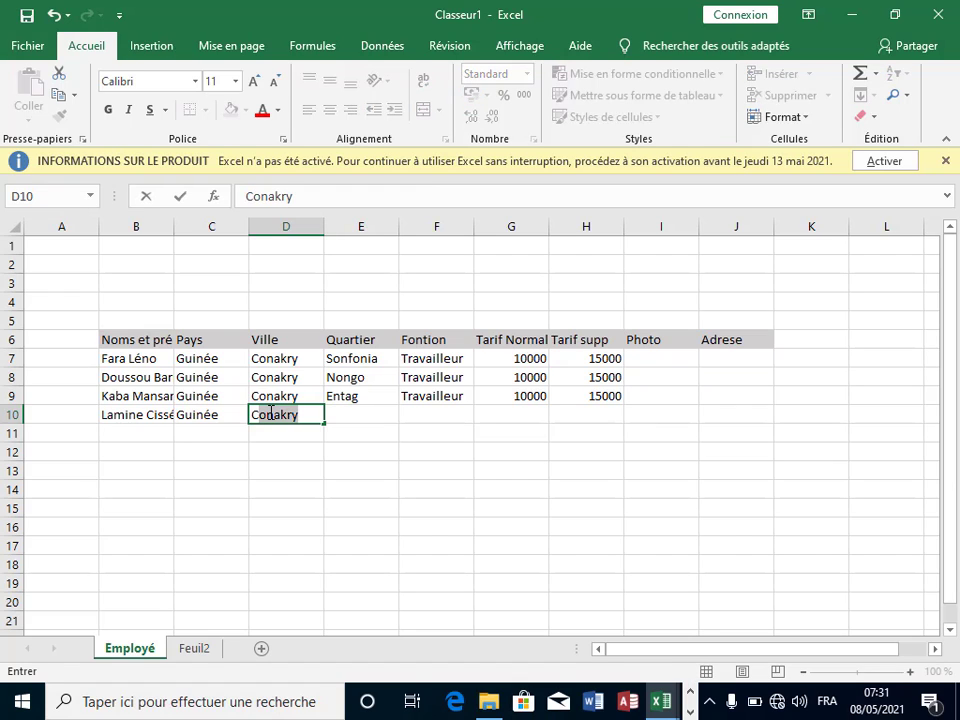
pyautogui.click(354, 407)
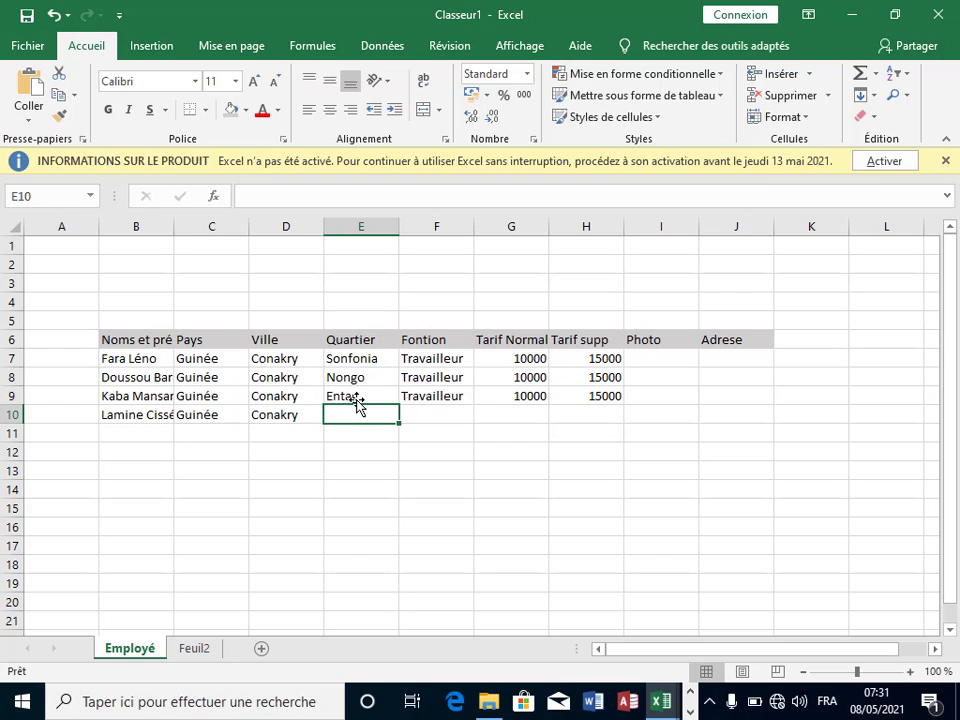
# Step: Fill E10:H10 with Kipé, Travailleur, 10000 and 15000
pyautogui.write('Kip')
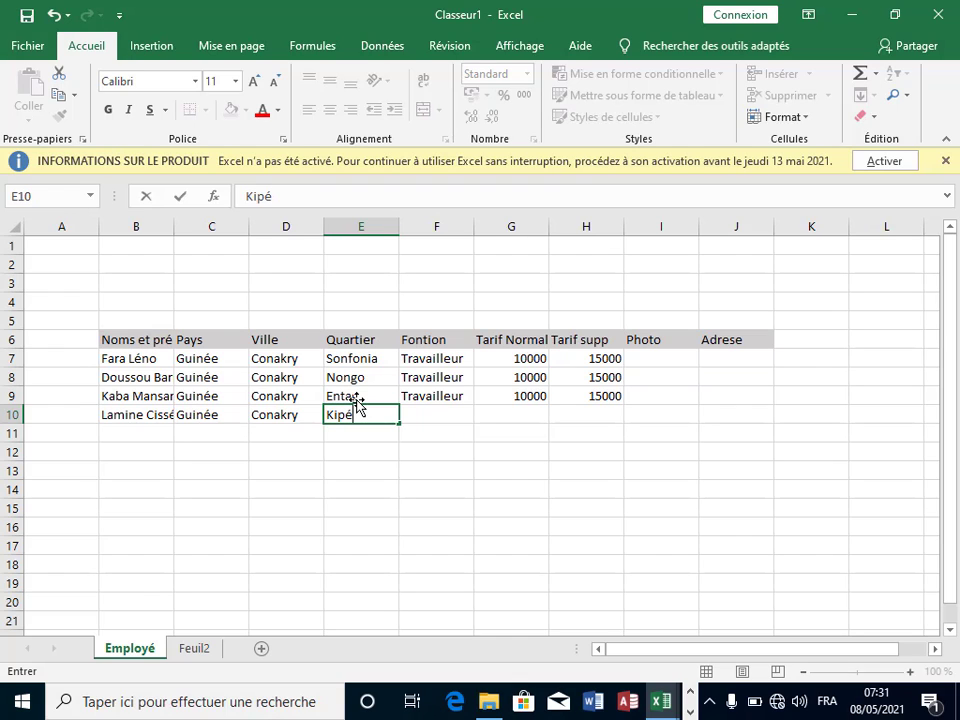
pyautogui.write('é')
pyautogui.click(425, 408)
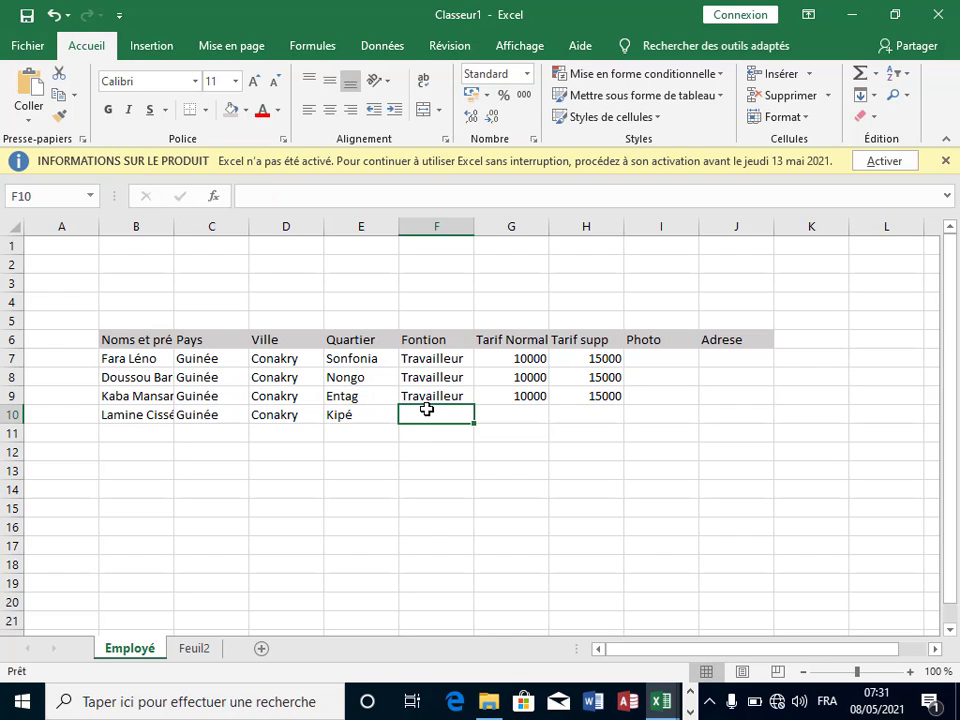
pyautogui.write('Travailleur')
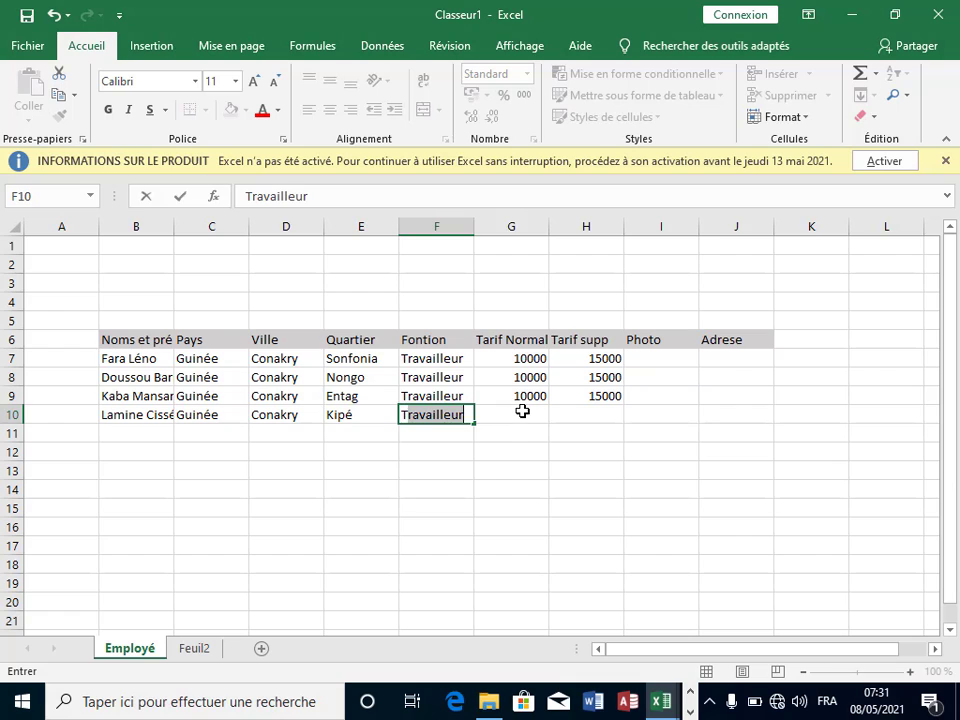
pyautogui.click(522, 411)
pyautogui.write('10')
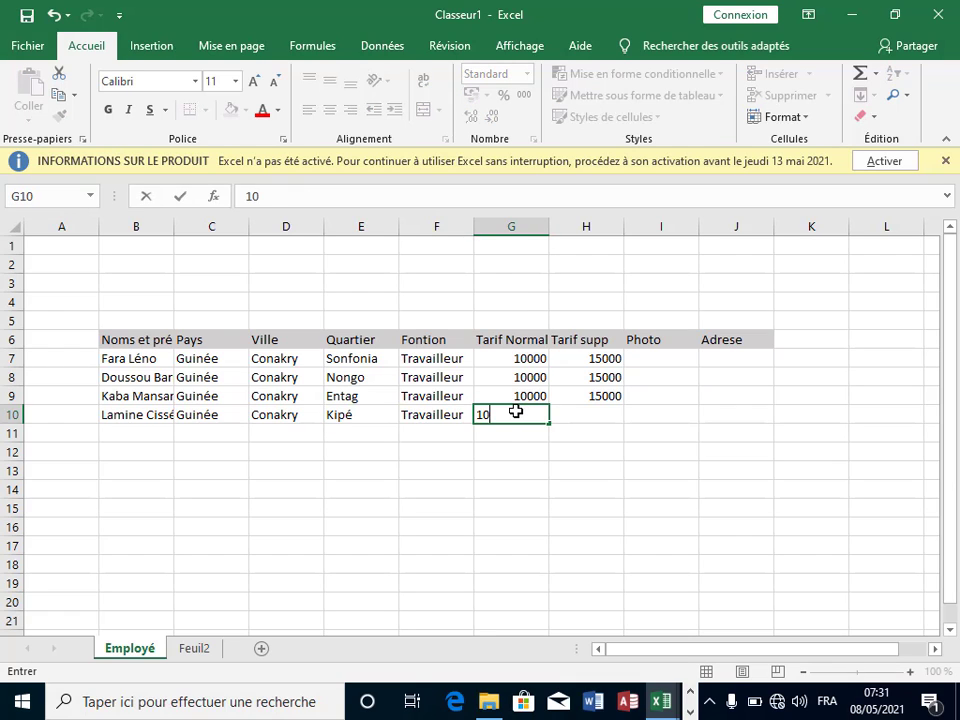
pyautogui.write('000')
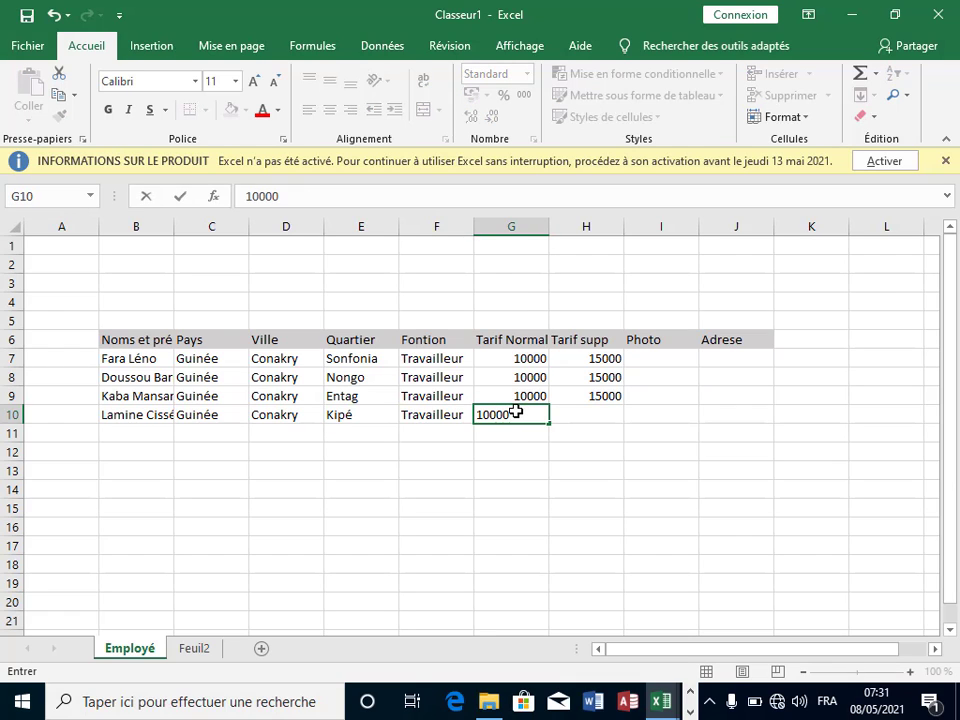
pyautogui.click(602, 401)
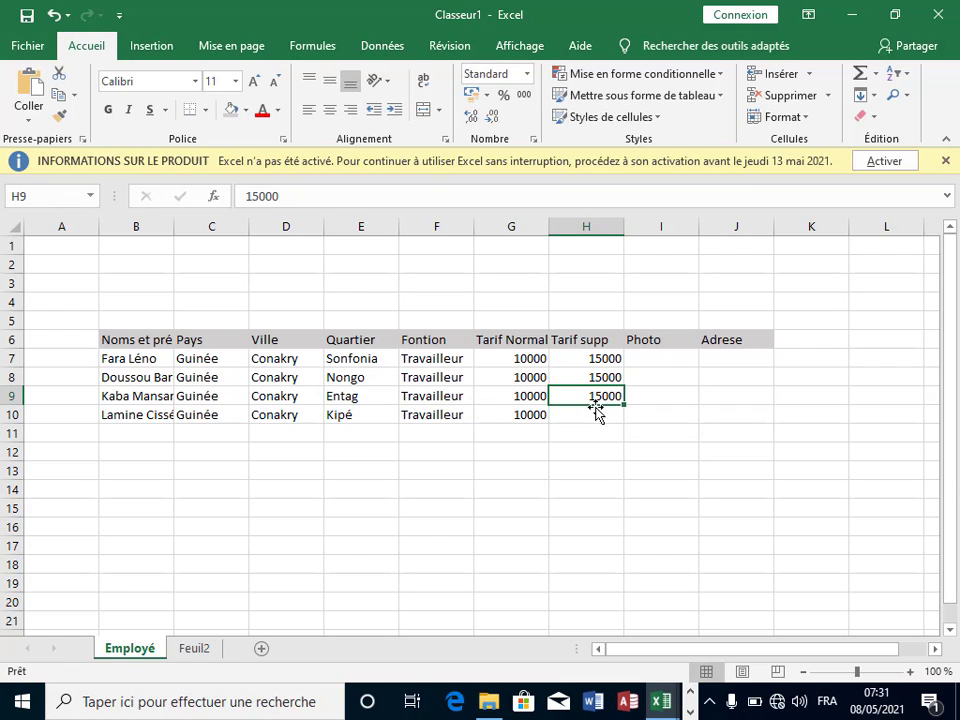
pyautogui.click(590, 420)
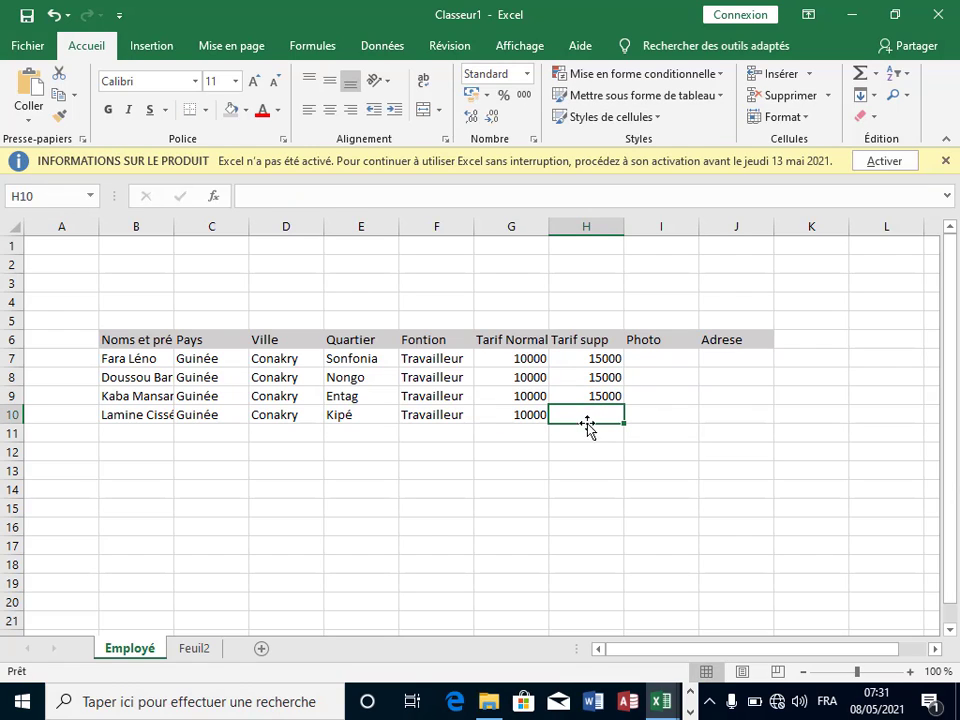
pyautogui.write('15000')
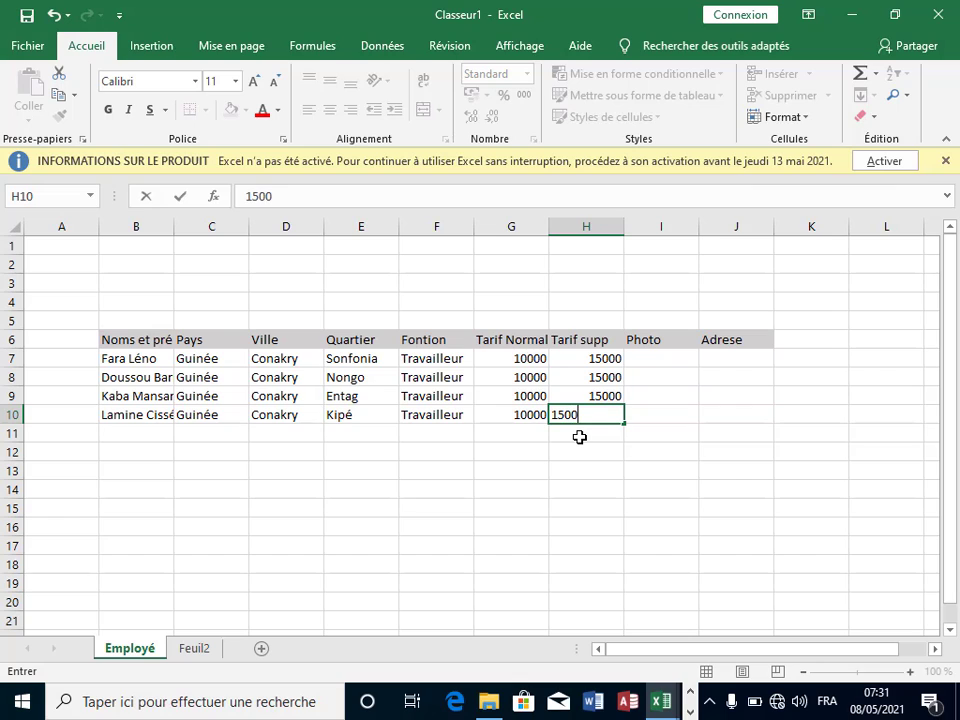
pyautogui.click(651, 430)
pyautogui.click(292, 486)
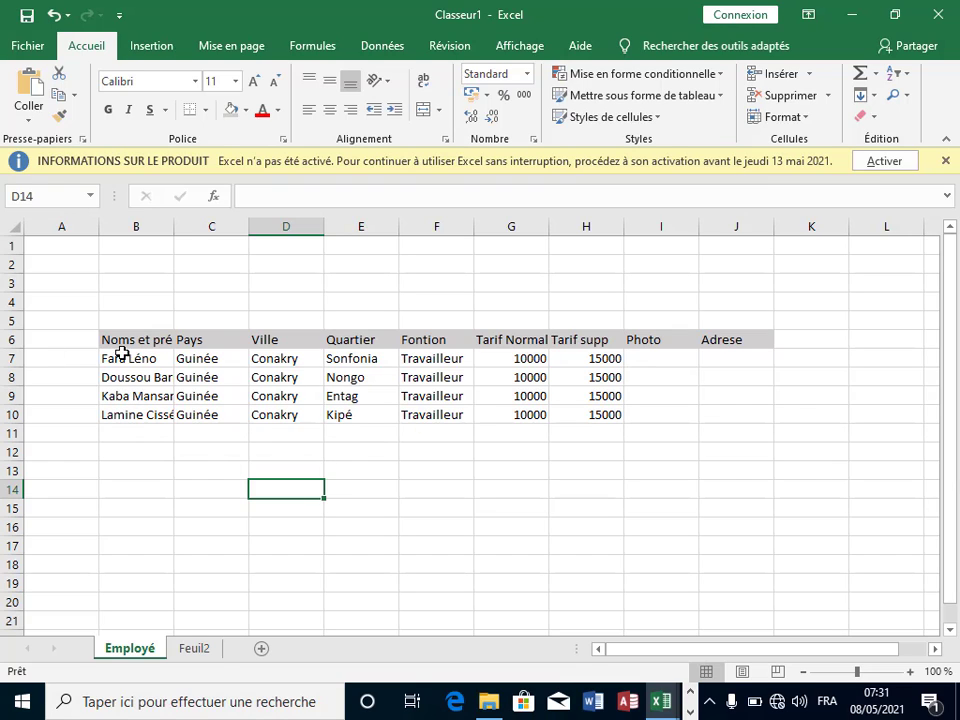
# Step: Set the row height of rows 7 to 10 to 65
pyautogui.click(668, 378)
pyautogui.click(663, 409)
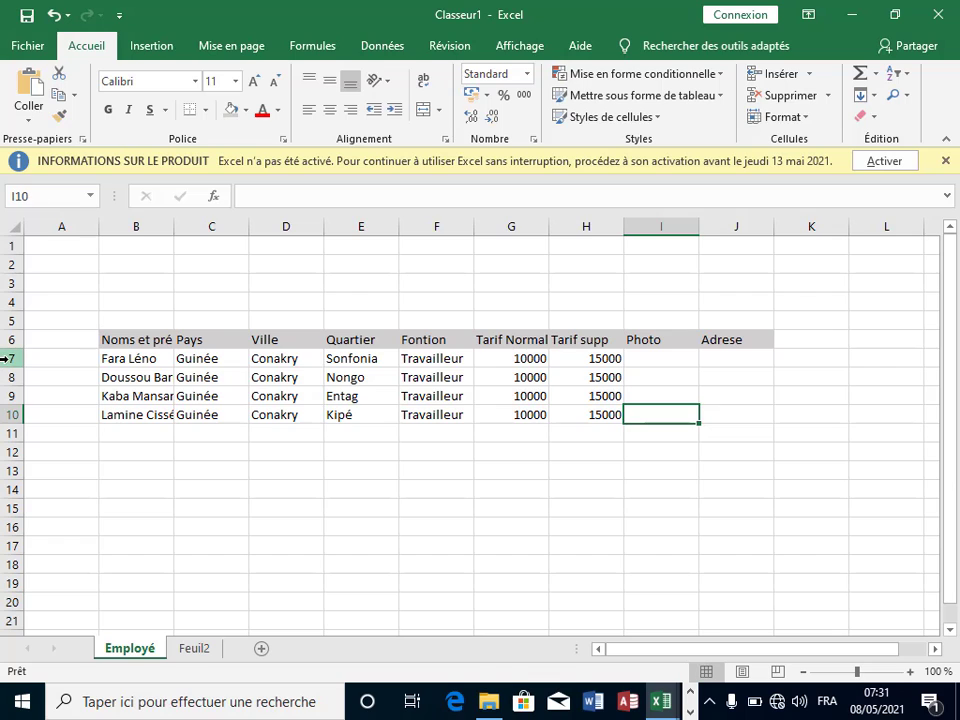
pyautogui.moveTo(8, 357); pyautogui.dragTo(13, 419)
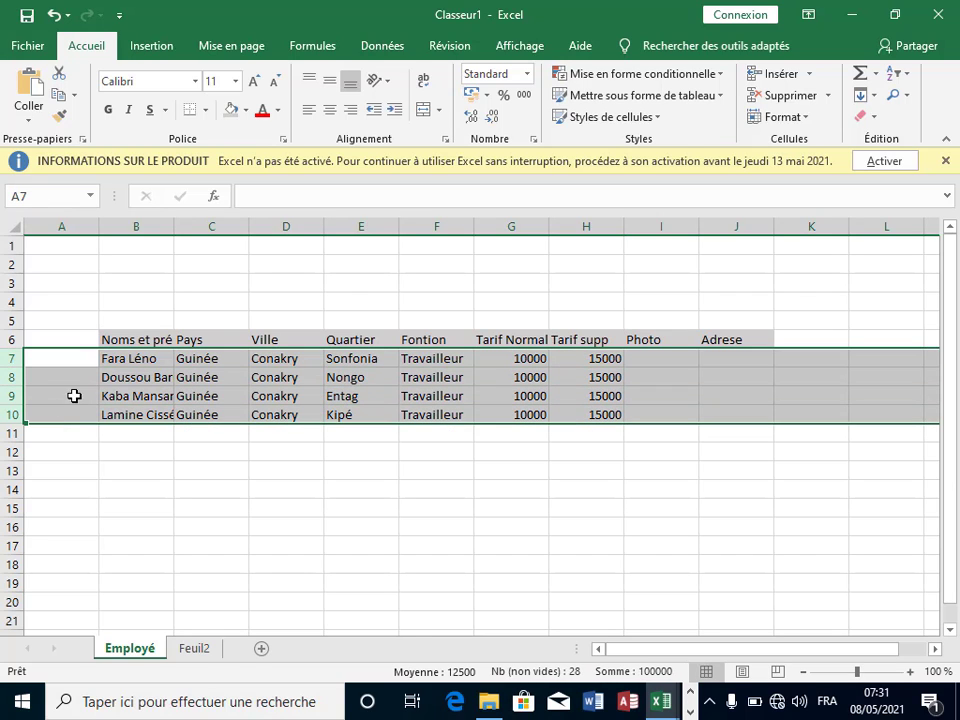
pyautogui.rightClick(86, 390)
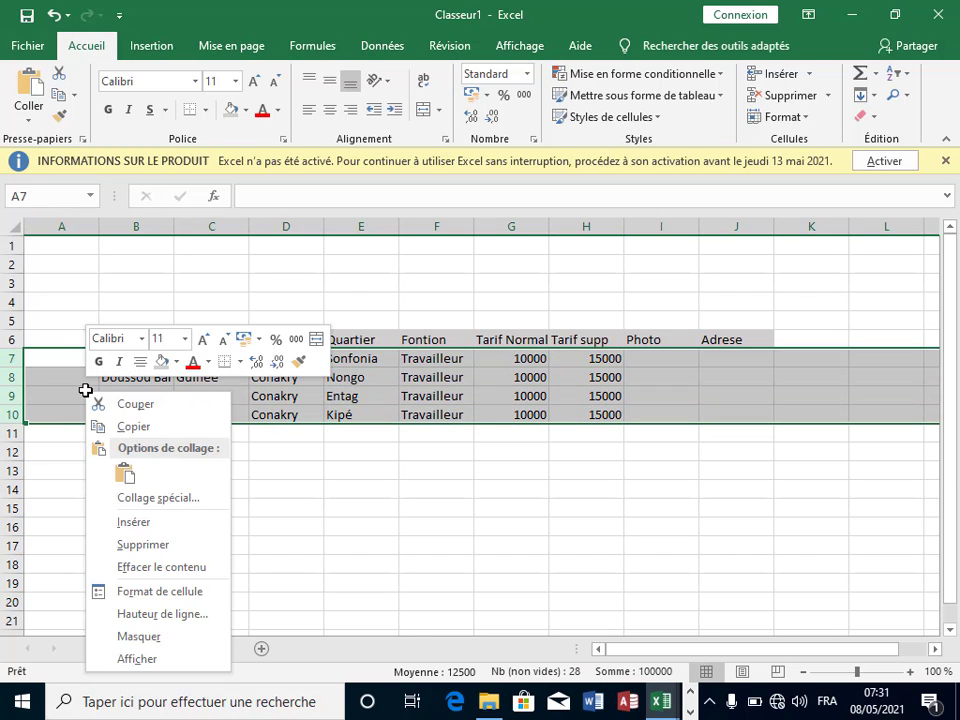
pyautogui.click(193, 613)
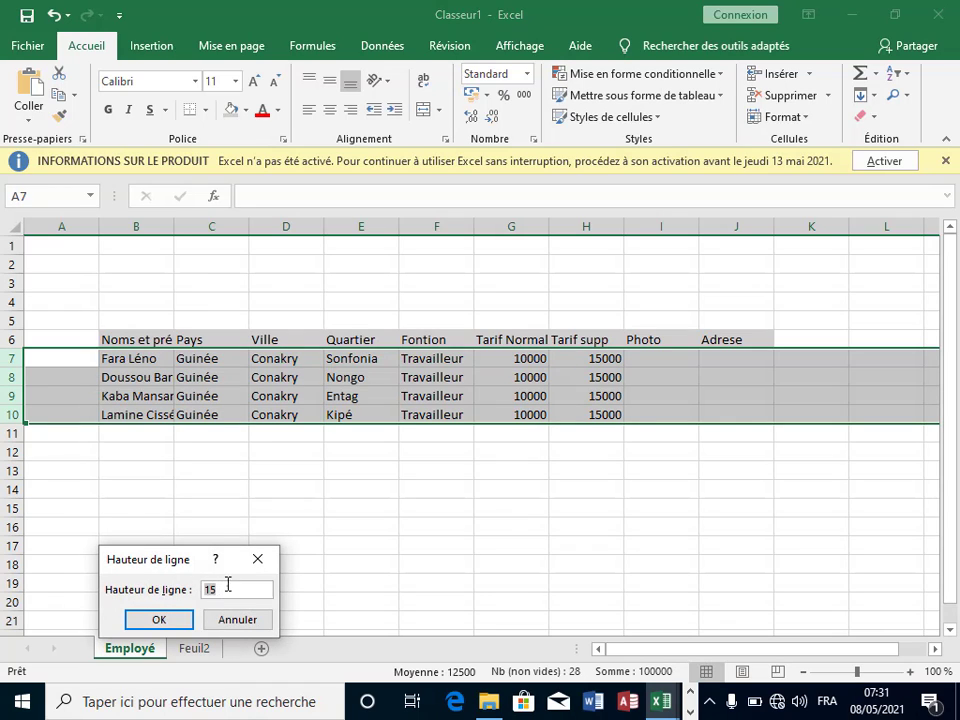
pyautogui.press('BackSpace')
pyautogui.press('BackSpace')
pyautogui.write('65')
pyautogui.press('Return')
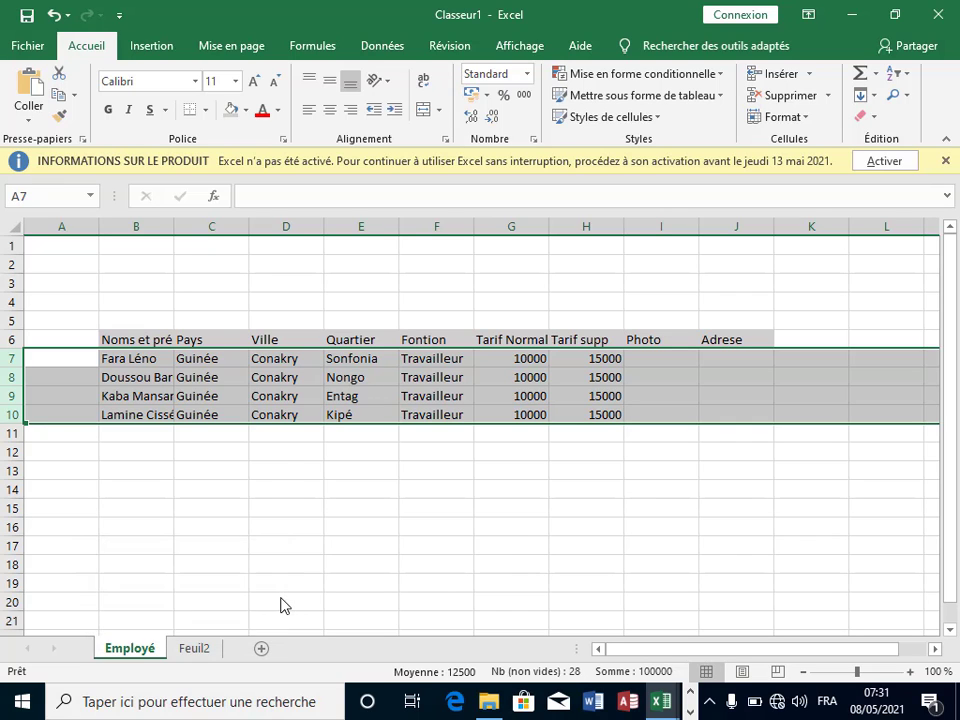
pyautogui.click(465, 530)
pyautogui.scroll(-4, 581, 482)
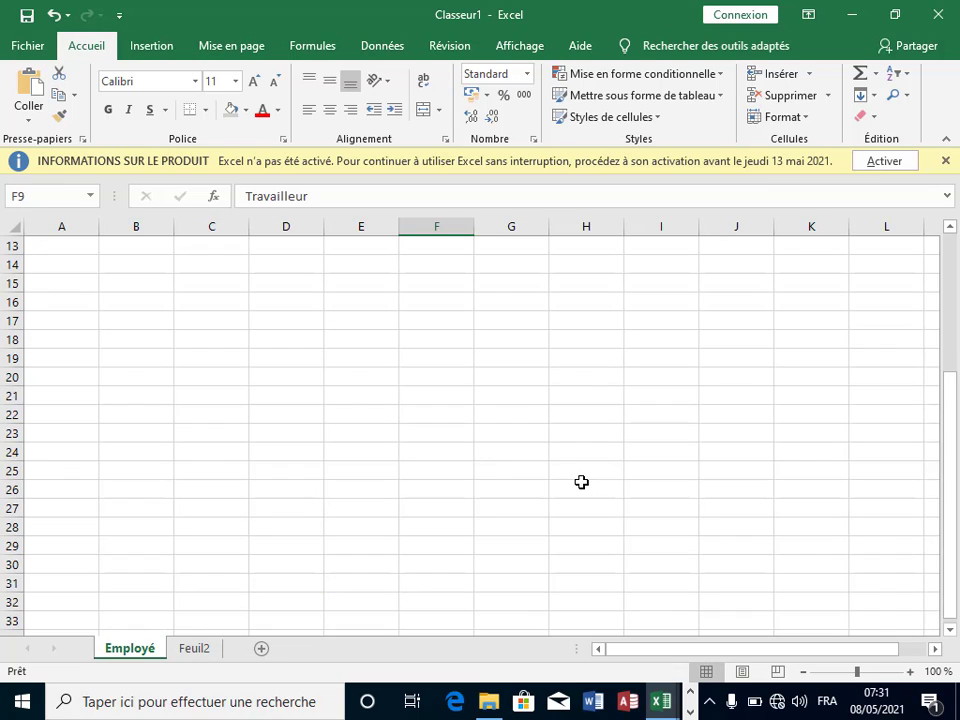
pyautogui.scroll(4, 576, 476)
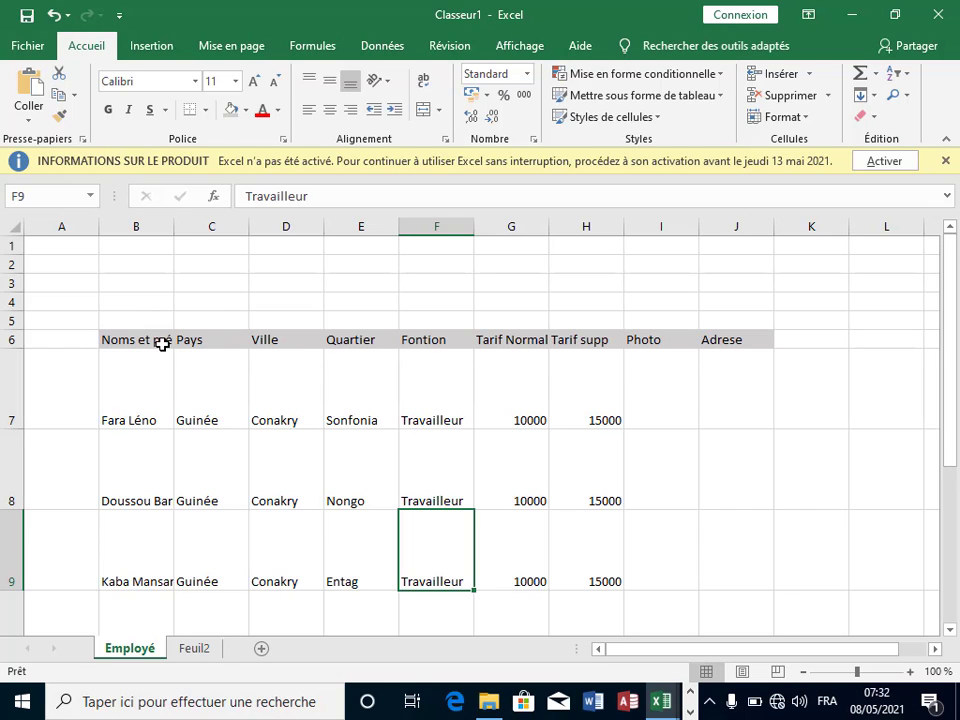
# Step: Apply Toutes les bordures to every cell of the employee table B6:J10
pyautogui.moveTo(152, 340); pyautogui.dragTo(720, 314)
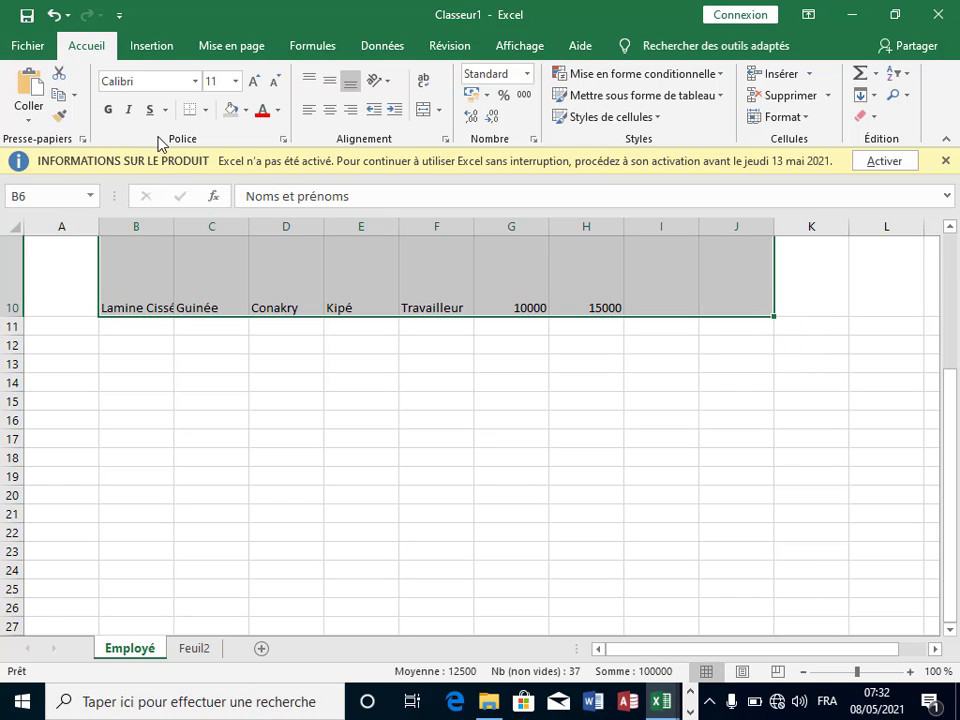
pyautogui.click(205, 110)
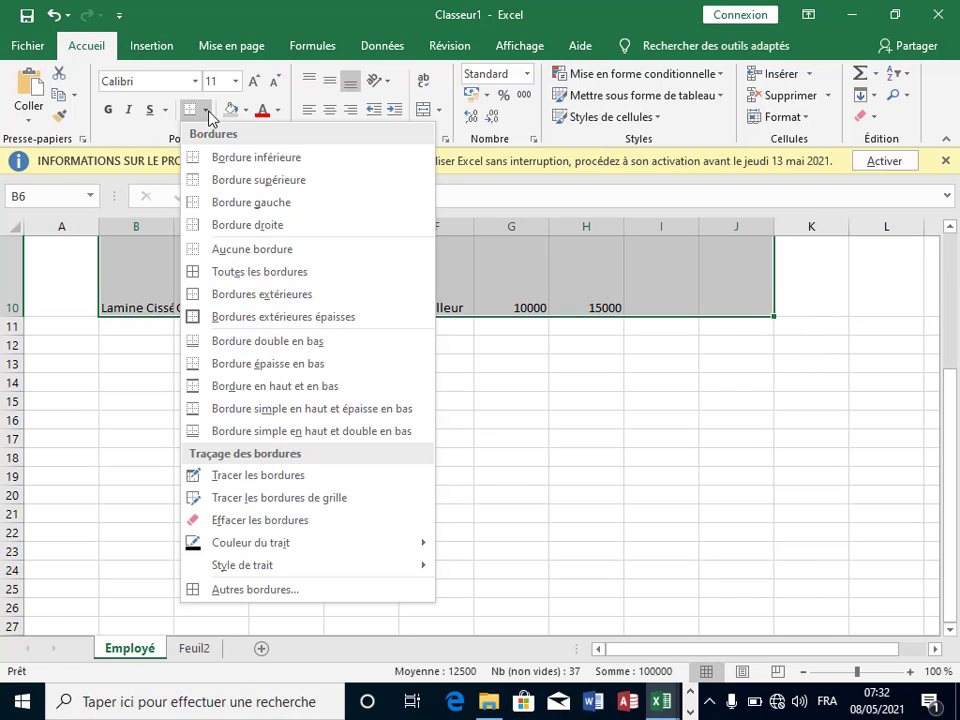
pyautogui.click(245, 272)
pyautogui.click(780, 394)
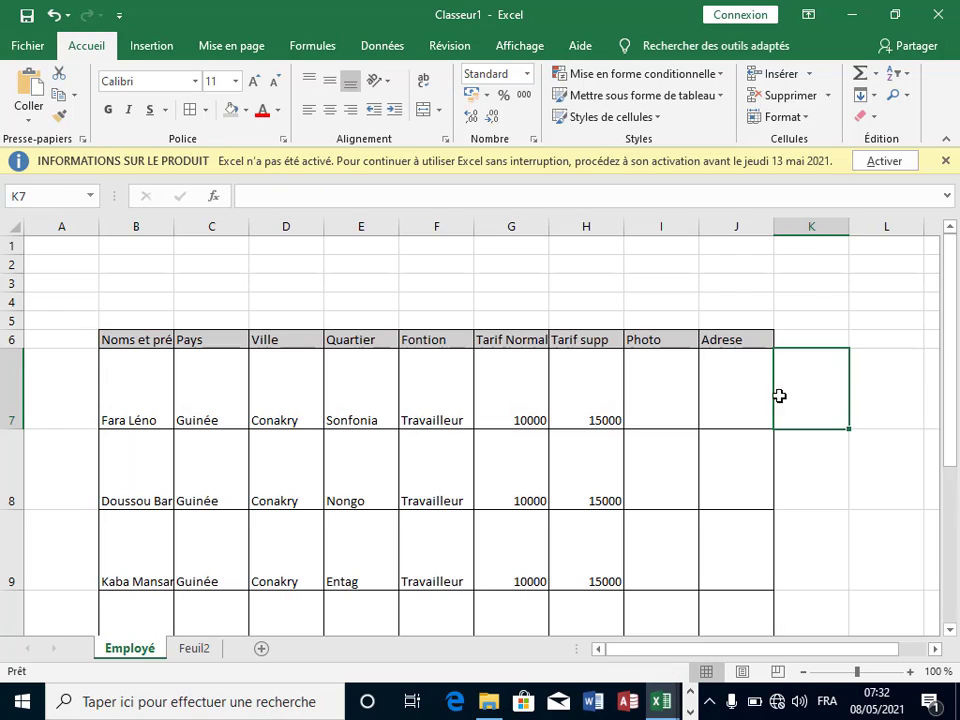
pyautogui.click(262, 406)
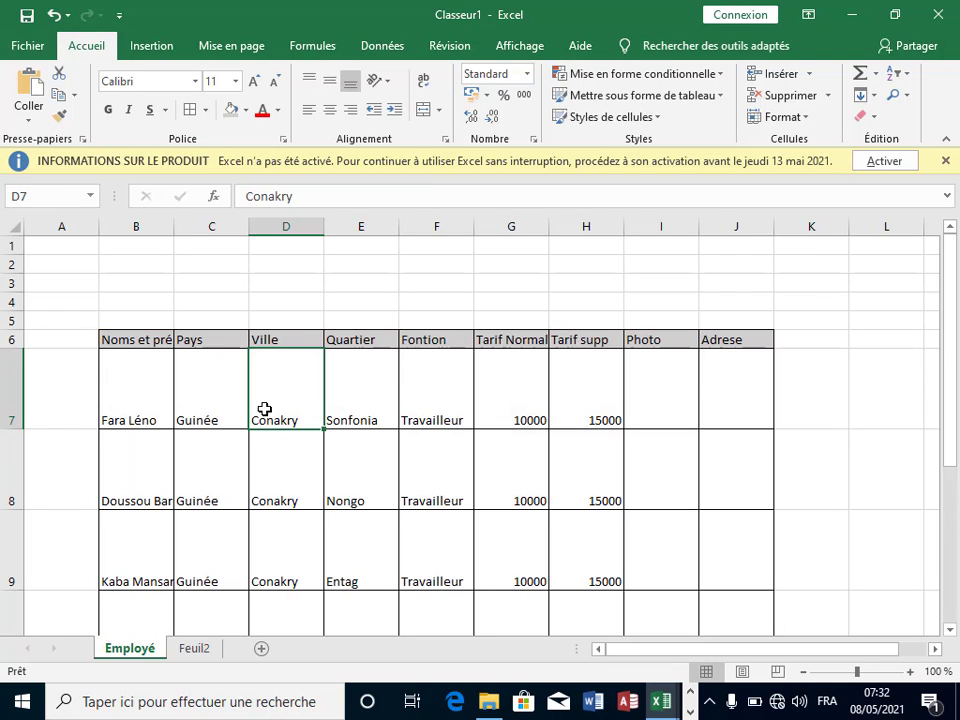
pyautogui.moveTo(135, 338); pyautogui.dragTo(729, 581)
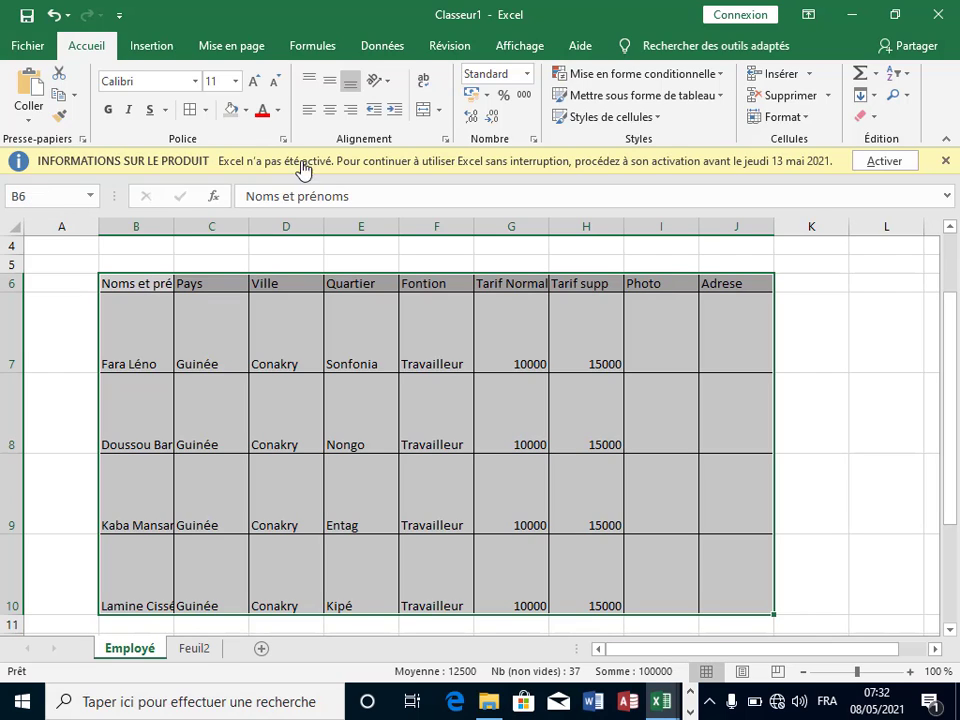
# Step: Make the table text bold and center it horizontally and vertically
pyautogui.click(110, 110)
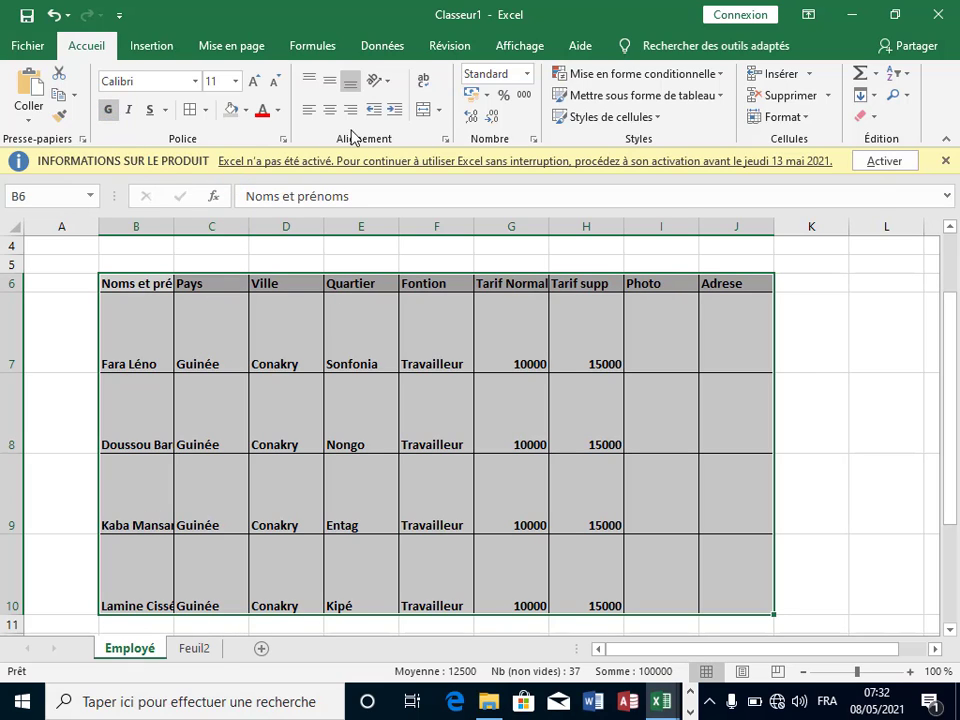
pyautogui.click(329, 110)
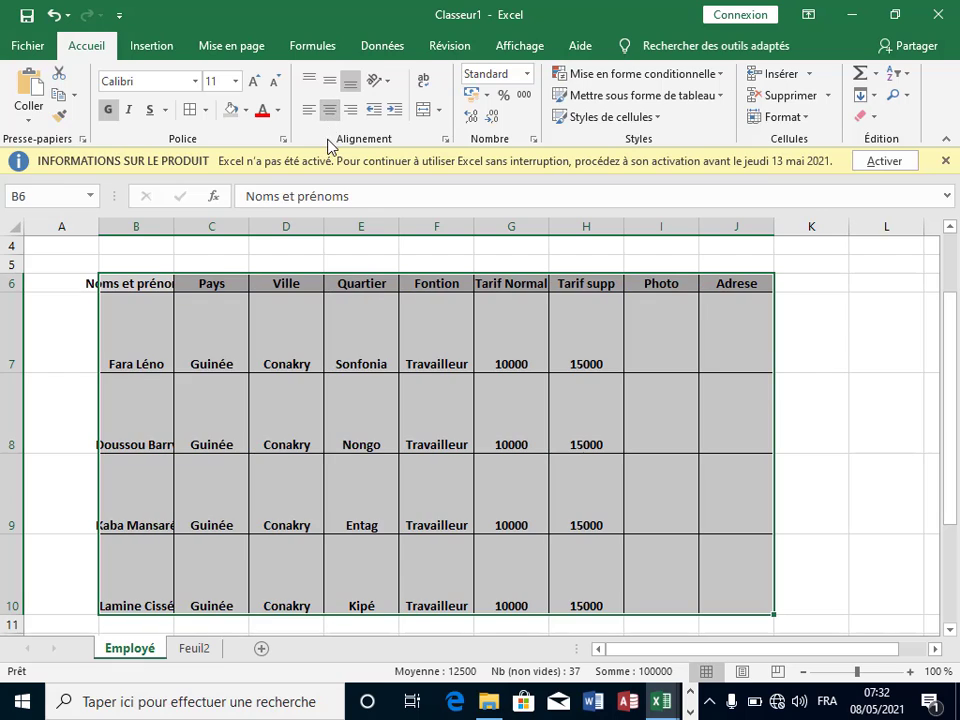
pyautogui.click(329, 80)
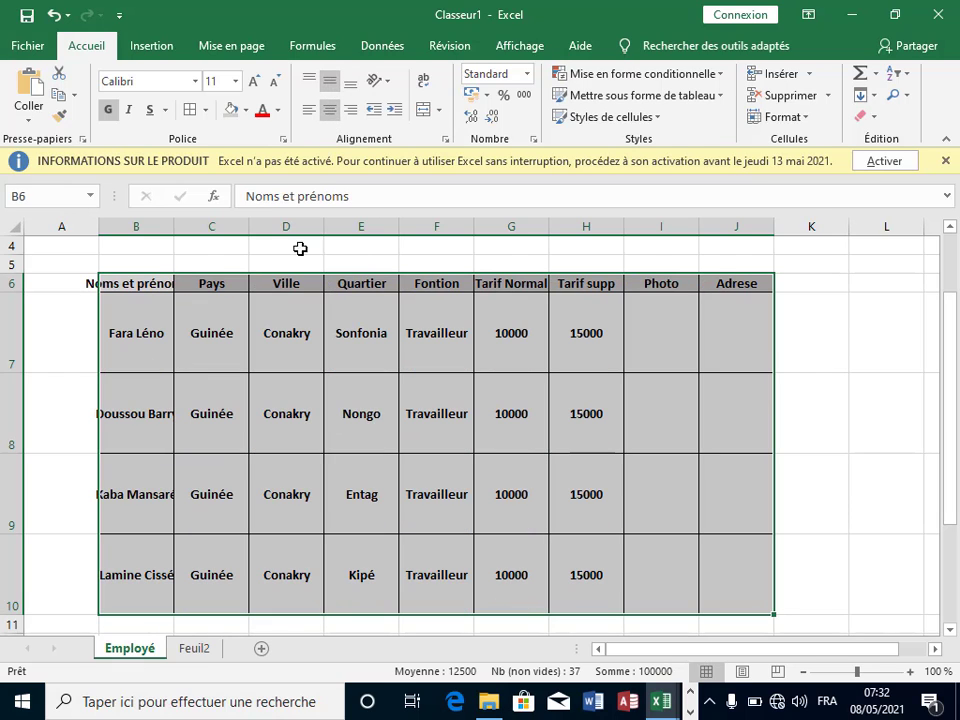
# Step: Widen columns B to J, especially column B, so the Noms et prénoms header fits
pyautogui.click(158, 222)
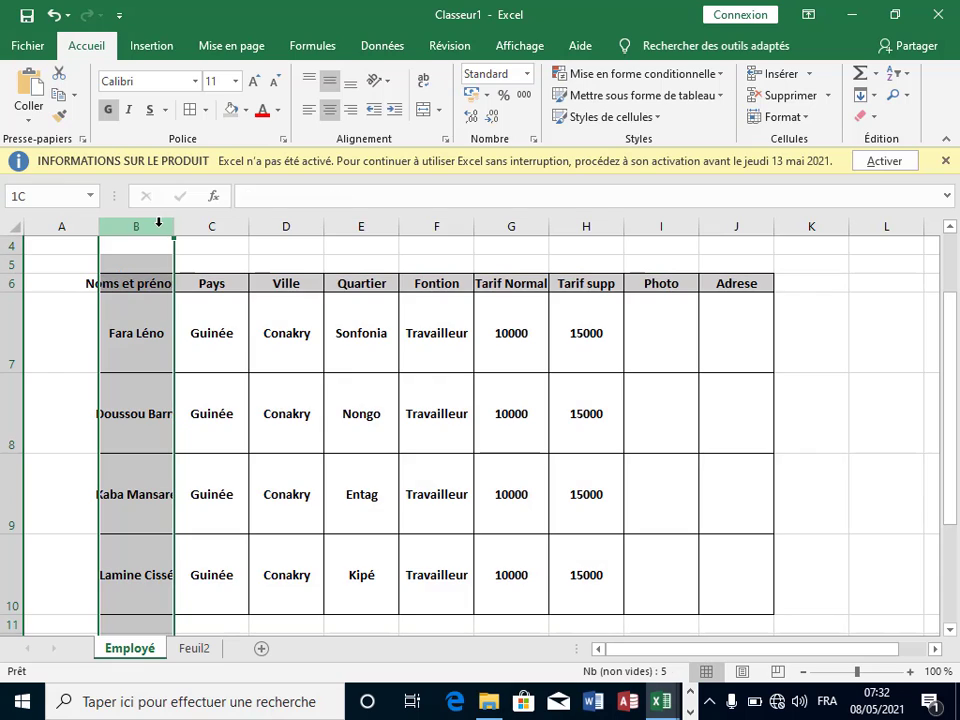
pyautogui.moveTo(158, 222); pyautogui.dragTo(793, 230)
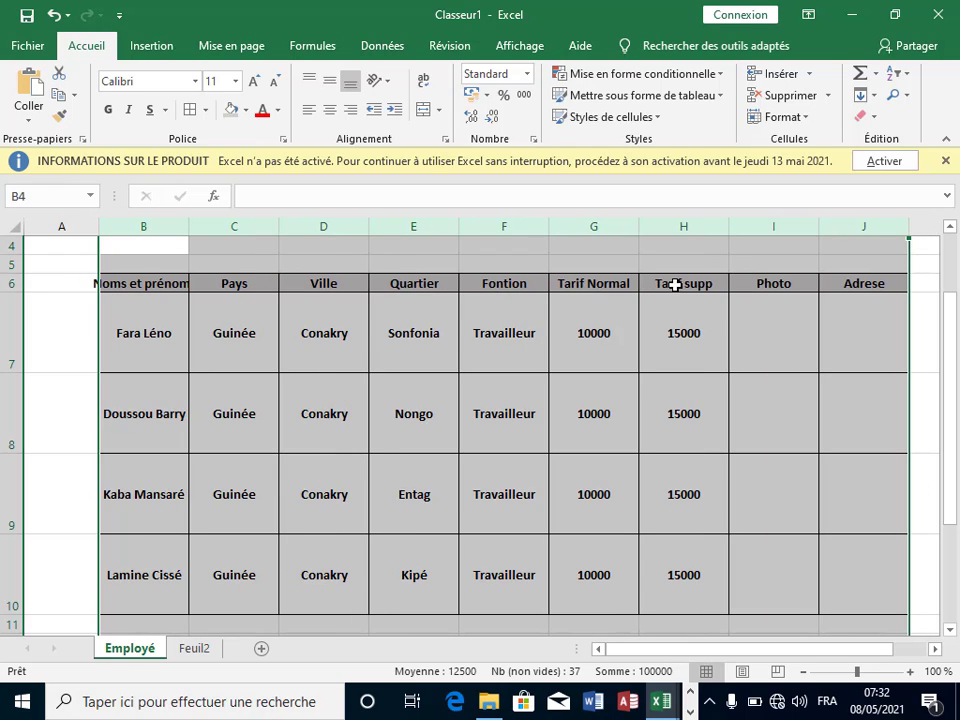
pyautogui.click(180, 226)
pyautogui.moveTo(187, 224); pyautogui.dragTo(210, 224)
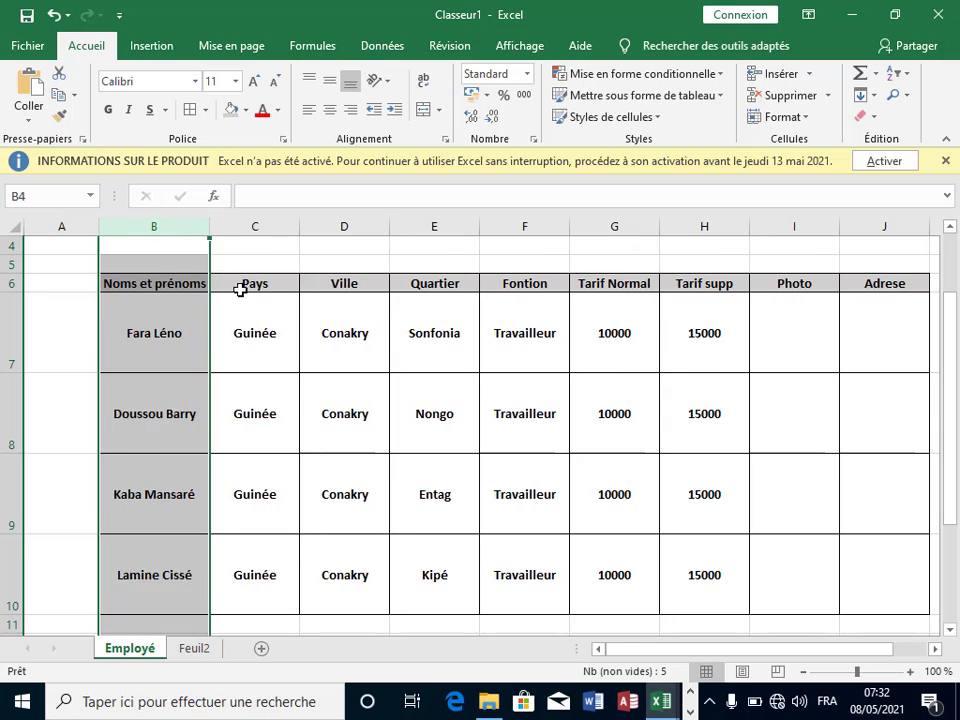
pyautogui.click(244, 284)
pyautogui.scroll(-3, 532, 446)
pyautogui.scroll(4, 467, 473)
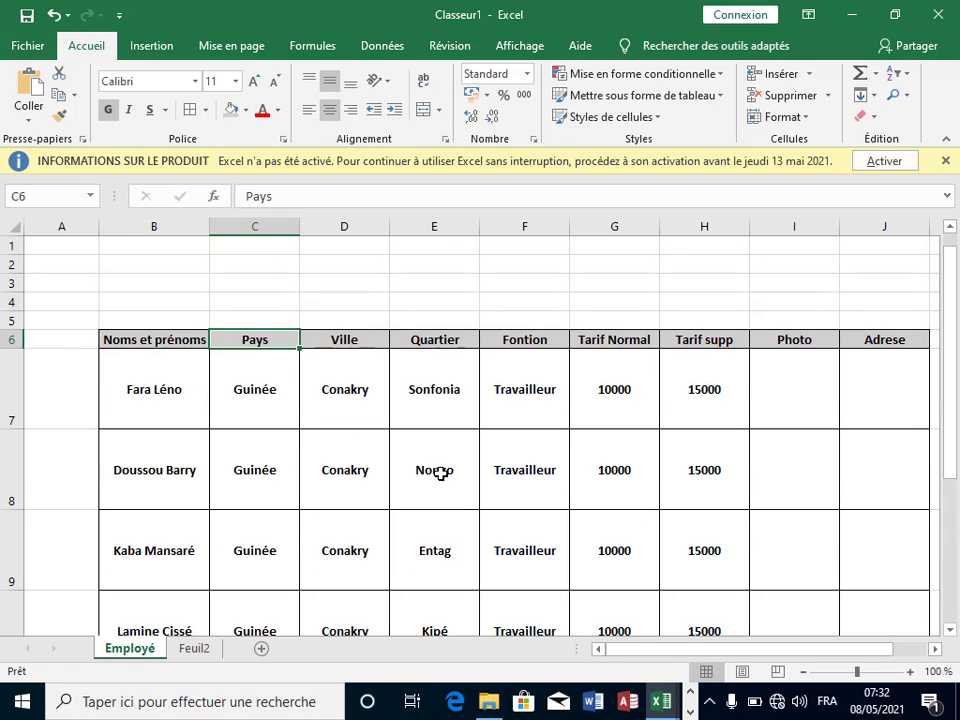
pyautogui.scroll(-1, 529, 450)
# Step: With Photo cell I7 selected, show the Insertion ribbon's Illustrations options
pyautogui.scroll(1, 700, 400)
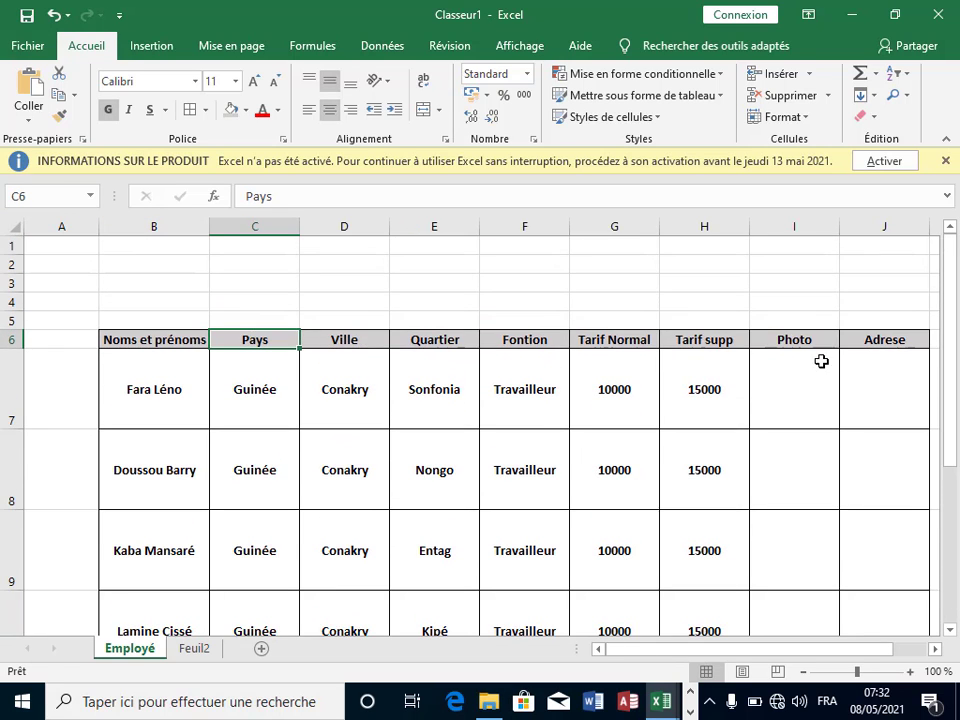
pyautogui.click(838, 392)
pyautogui.click(842, 398)
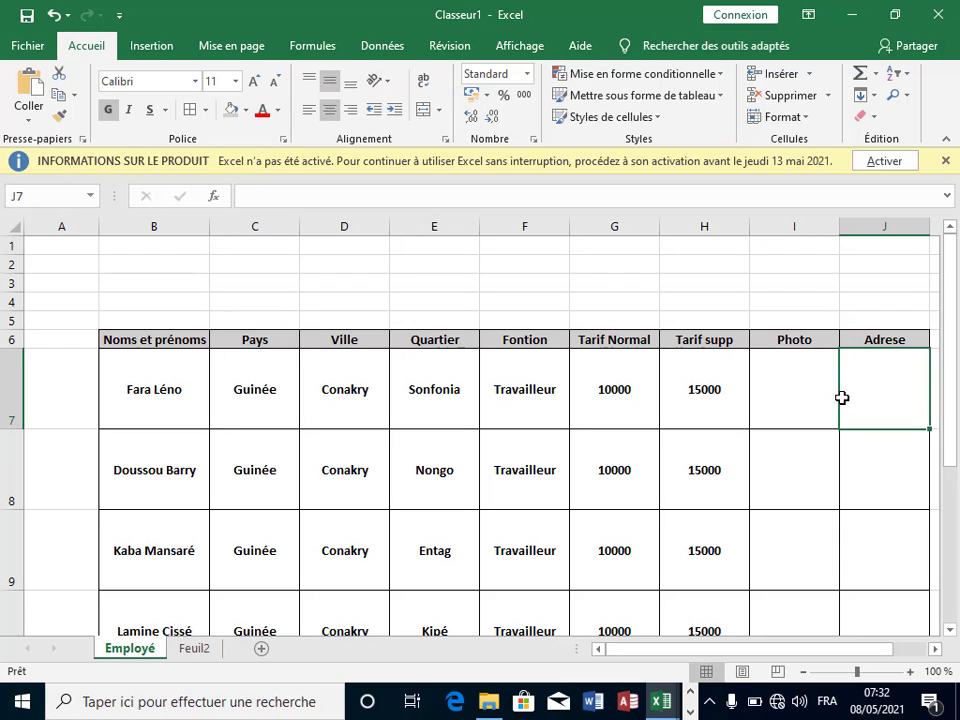
pyautogui.click(809, 388)
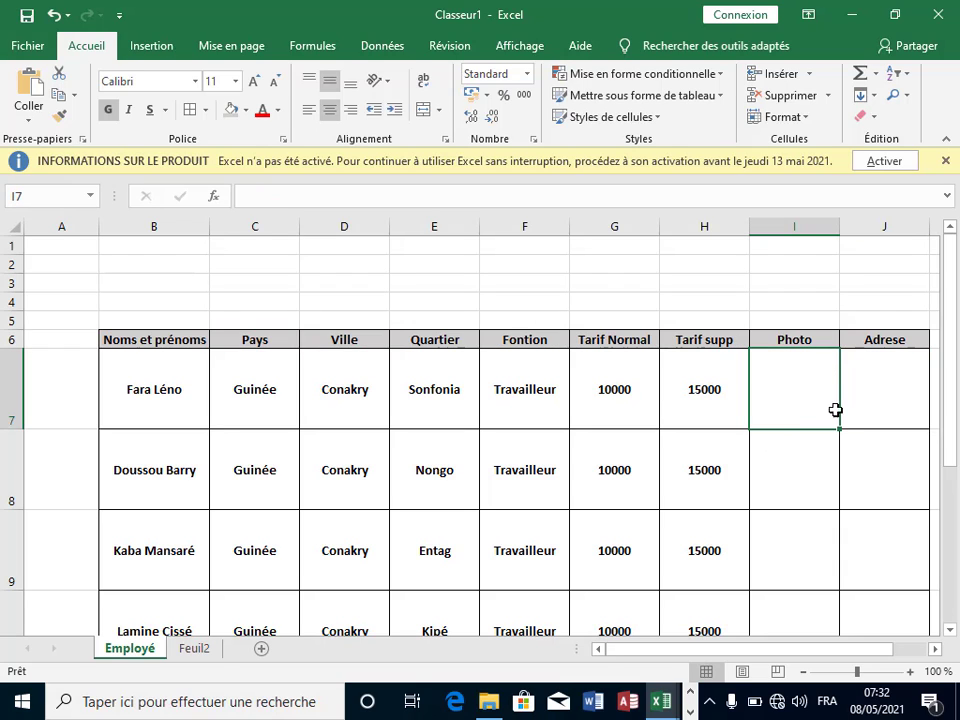
pyautogui.click(153, 45)
pyautogui.click(106, 124)
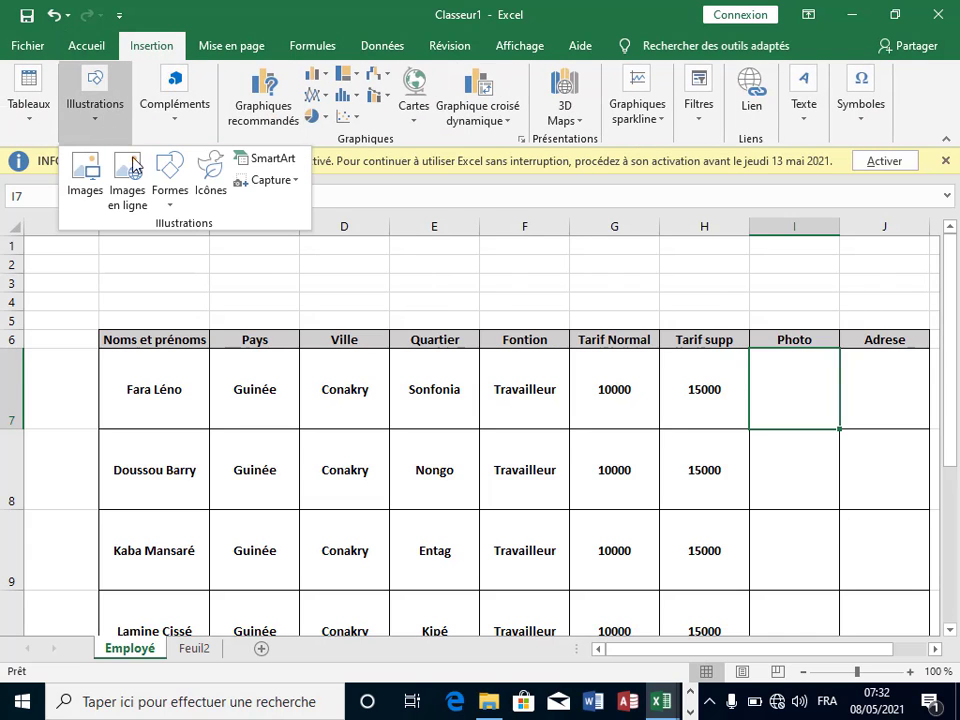
# Step: Insert the Capture 1 picture from the computer via Images
pyautogui.click(99, 197)
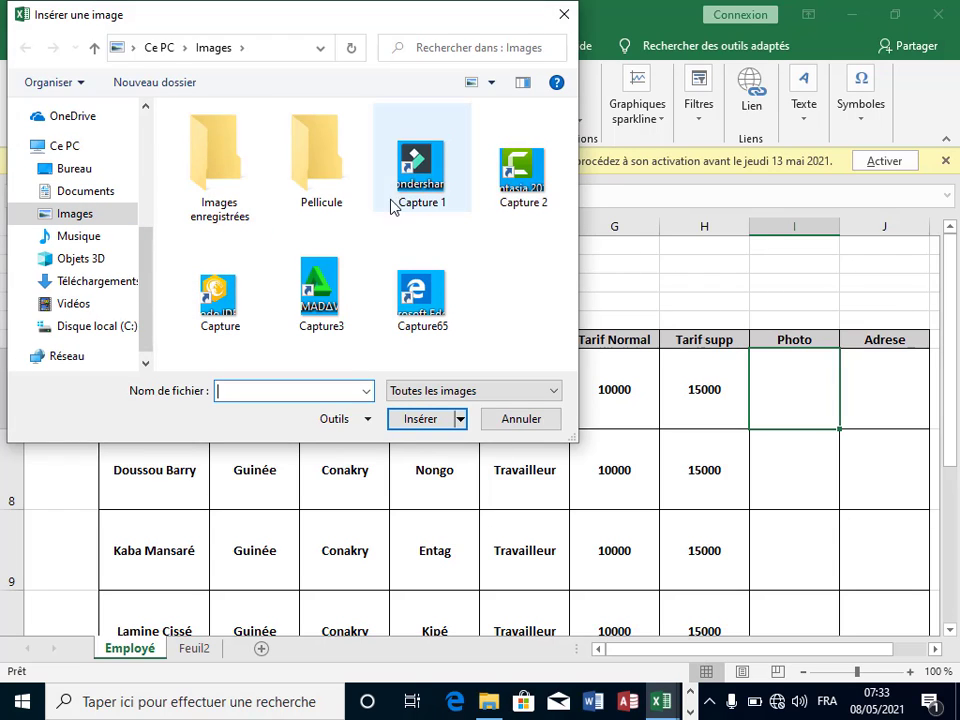
pyautogui.click(444, 180)
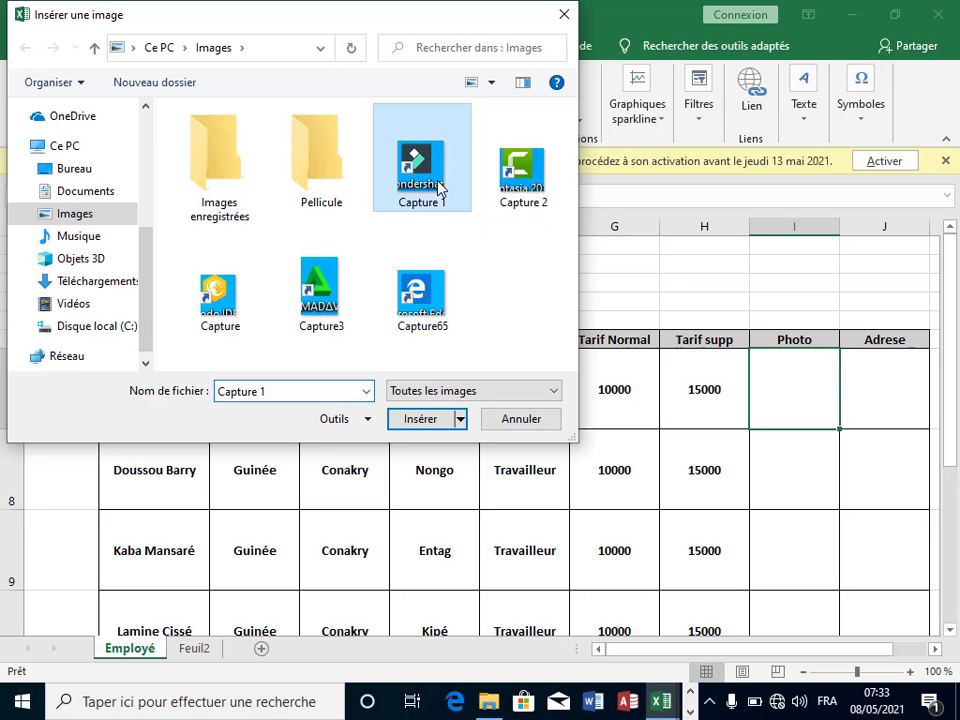
pyautogui.click(425, 424)
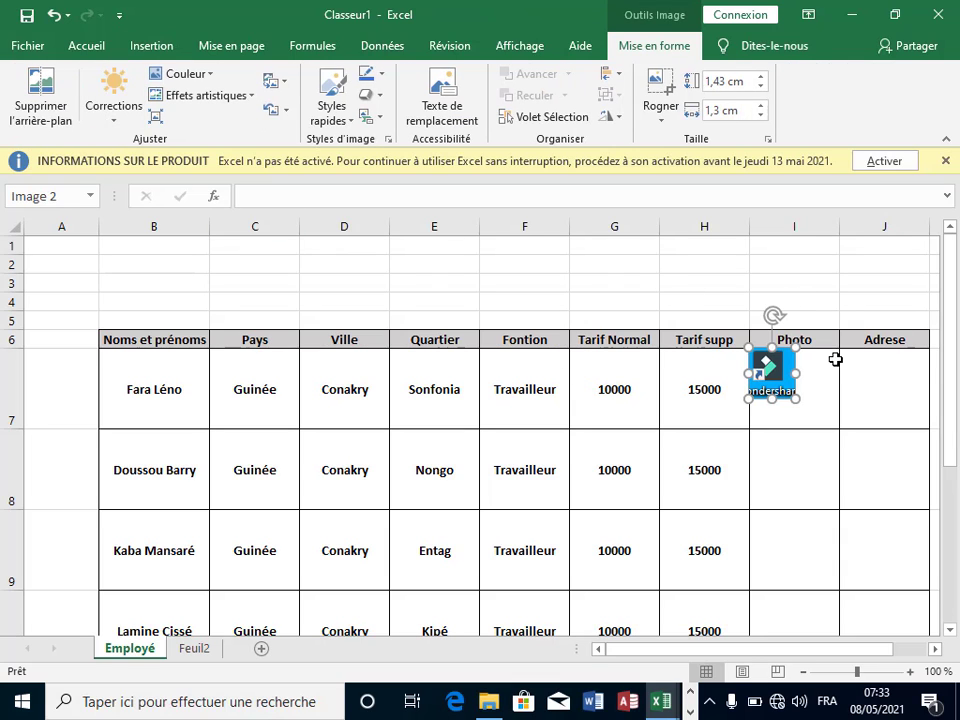
# Step: Resize and position the picture to fill cell I7, about 2.12 × 2.43 cm
pyautogui.moveTo(768, 375); pyautogui.dragTo(744, 389)
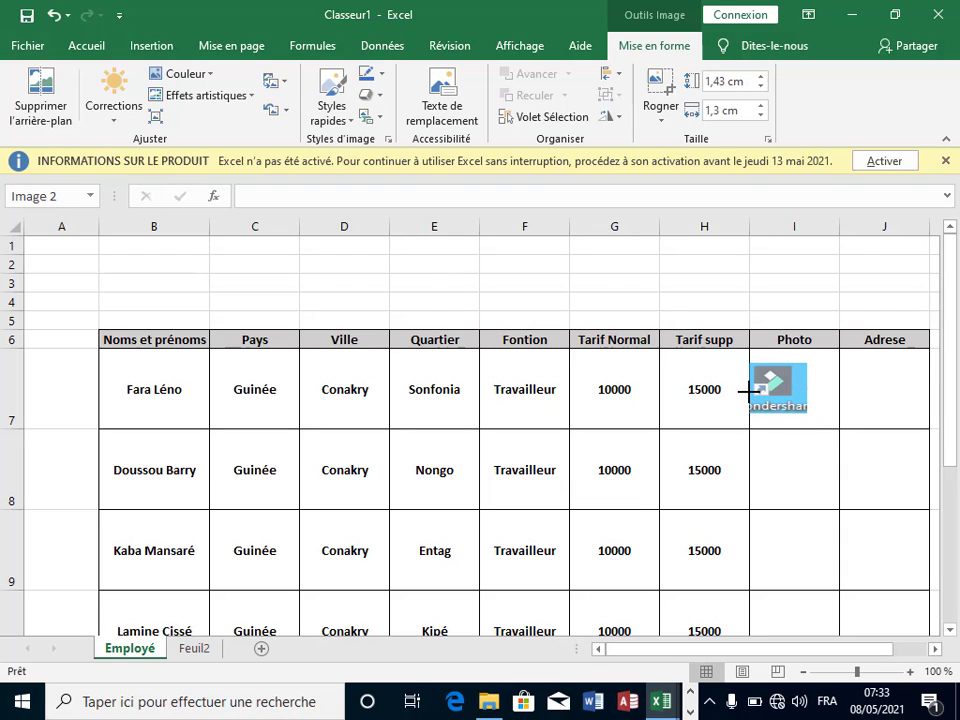
pyautogui.moveTo(805, 386); pyautogui.dragTo(840, 386)
pyautogui.moveTo(794, 357); pyautogui.dragTo(794, 349)
pyautogui.moveTo(794, 419); pyautogui.dragTo(795, 425)
pyautogui.moveTo(749, 388); pyautogui.dragTo(753, 388)
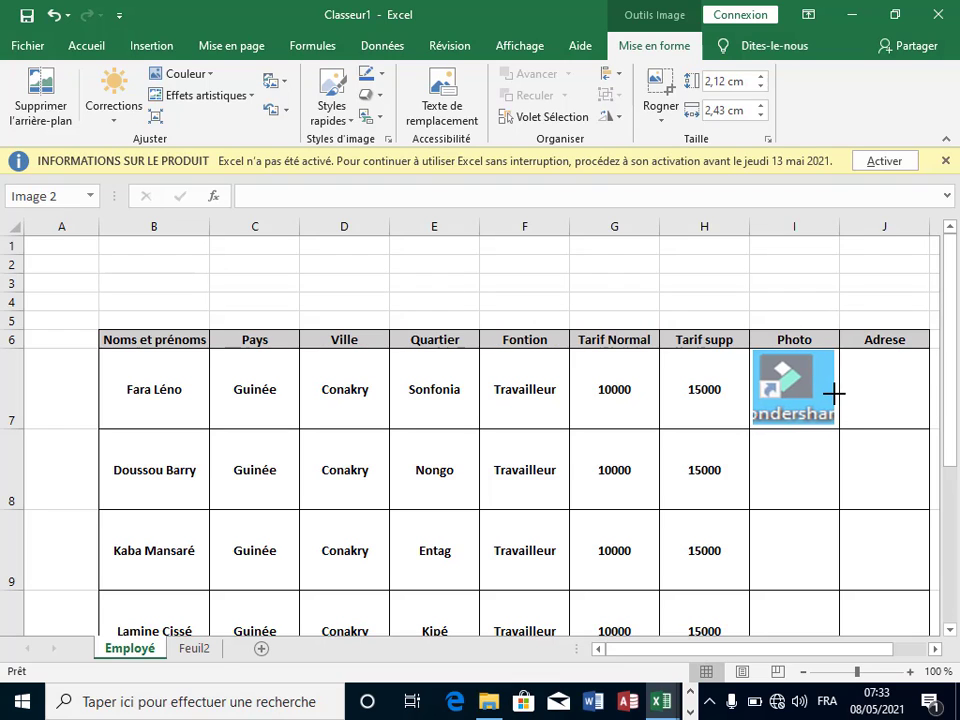
pyautogui.moveTo(835, 389); pyautogui.dragTo(837, 395)
pyautogui.click(861, 415)
pyautogui.click(823, 465)
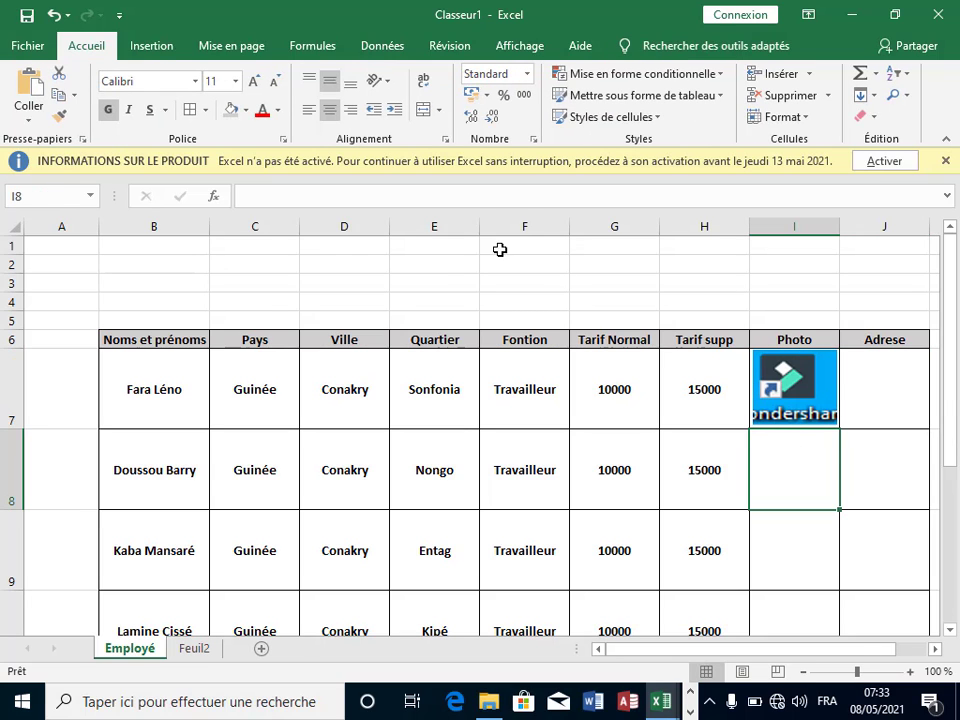
# Step: Insert Capture 2, Capture65, Capture3 and Capture together through Illustrations > Images
pyautogui.click(155, 53)
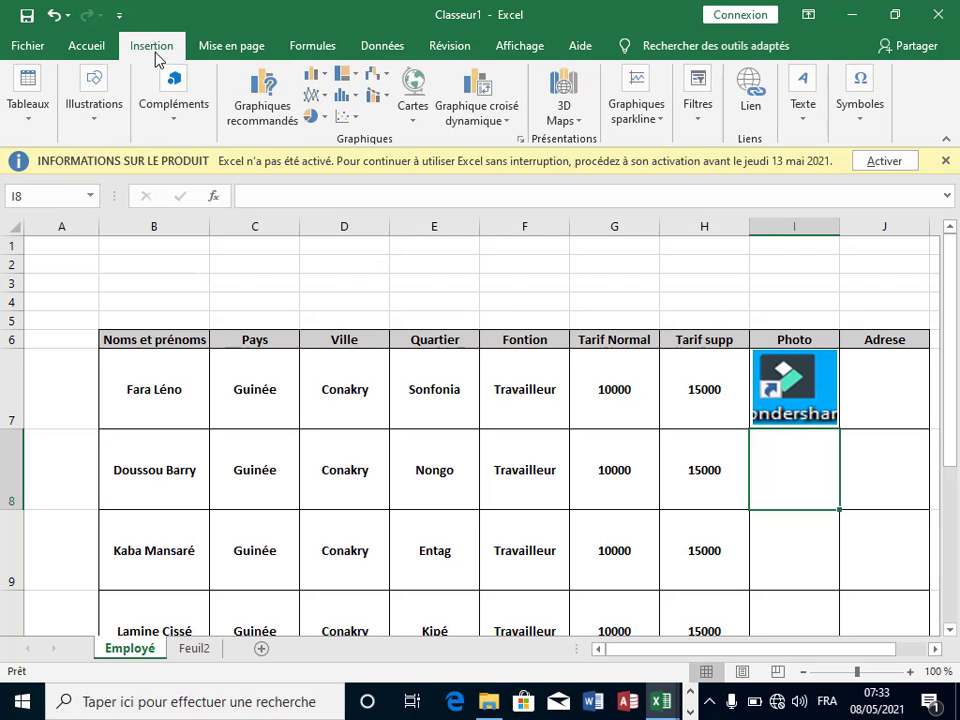
pyautogui.click(95, 118)
pyautogui.click(98, 184)
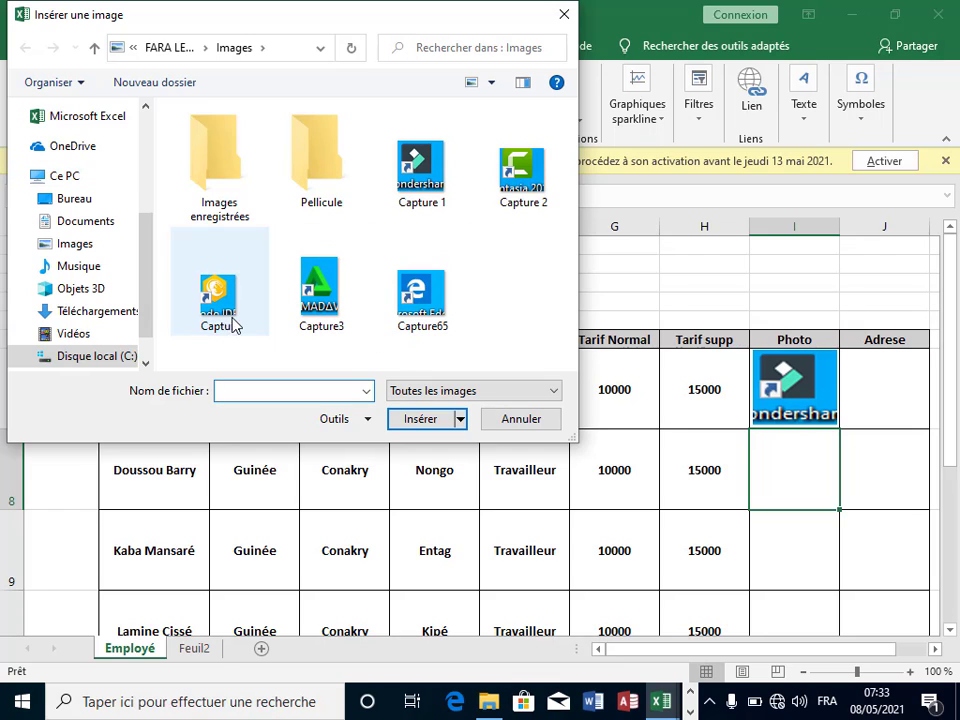
pyautogui.click(546, 192)
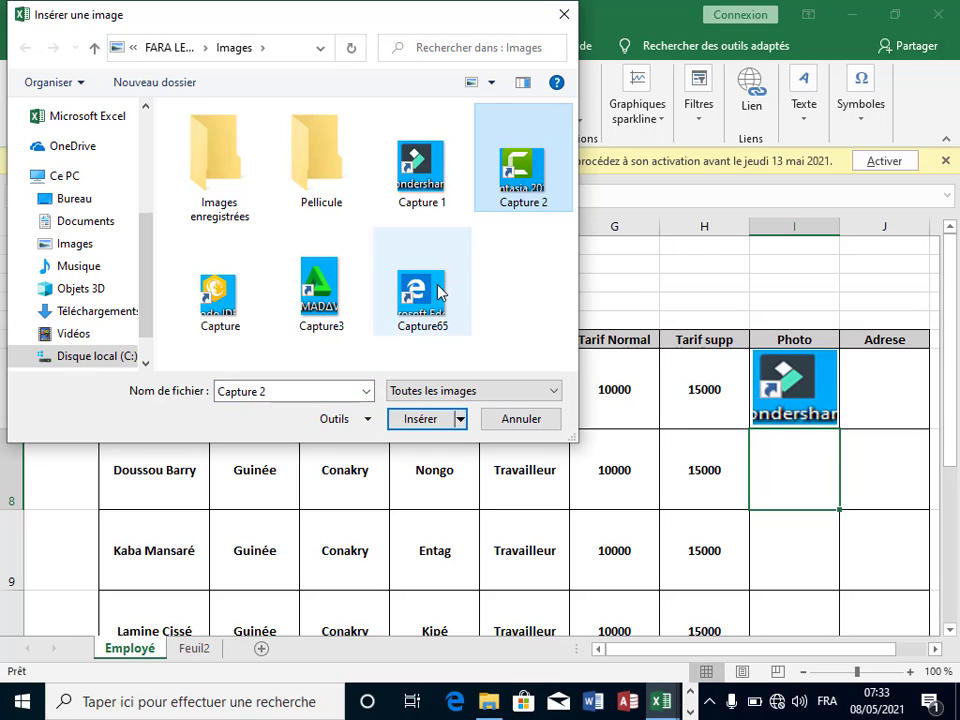
pyautogui.keyDown('ctrl'); pyautogui.click(410, 300); pyautogui.keyUp('ctrl')
pyautogui.keyDown('ctrl'); pyautogui.click(337, 314); pyautogui.keyUp('ctrl')
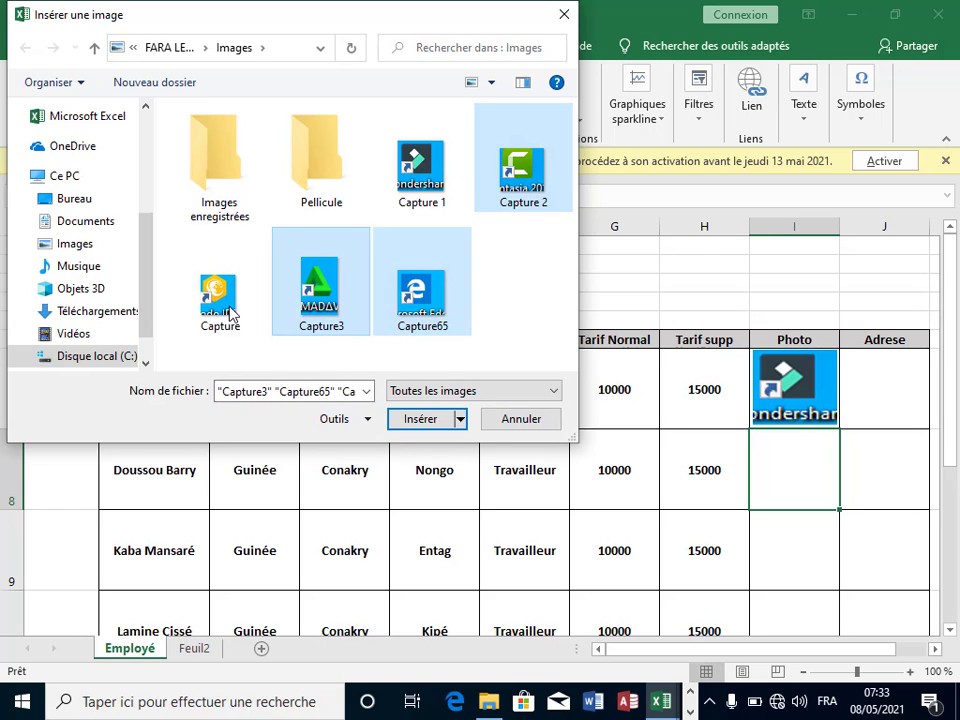
pyautogui.keyDown('ctrl'); pyautogui.click(227, 305); pyautogui.keyUp('ctrl')
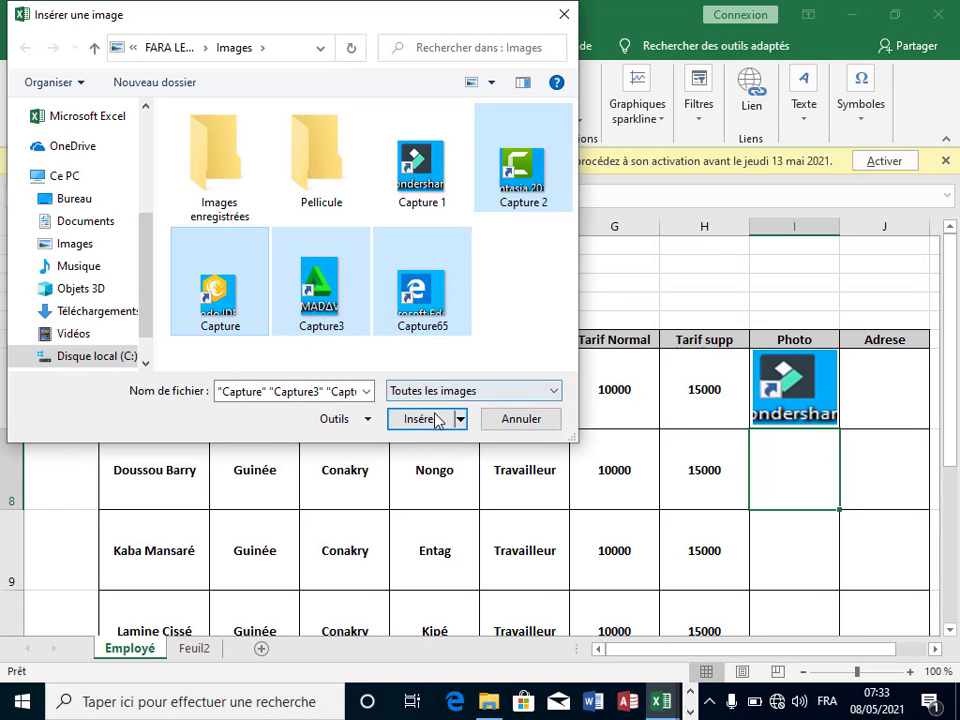
pyautogui.click(420, 419)
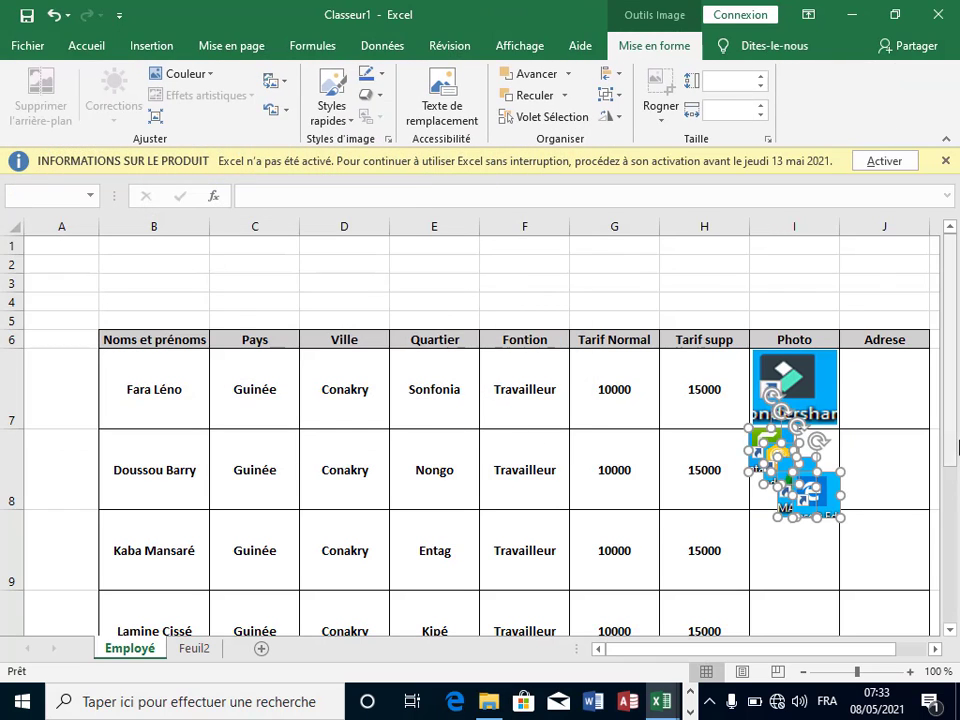
# Step: Move the yellow, green and MADAV pictures into I8, I9 and I10, and delete the extra Edge picture
pyautogui.moveTo(952, 457); pyautogui.dragTo(949, 562)
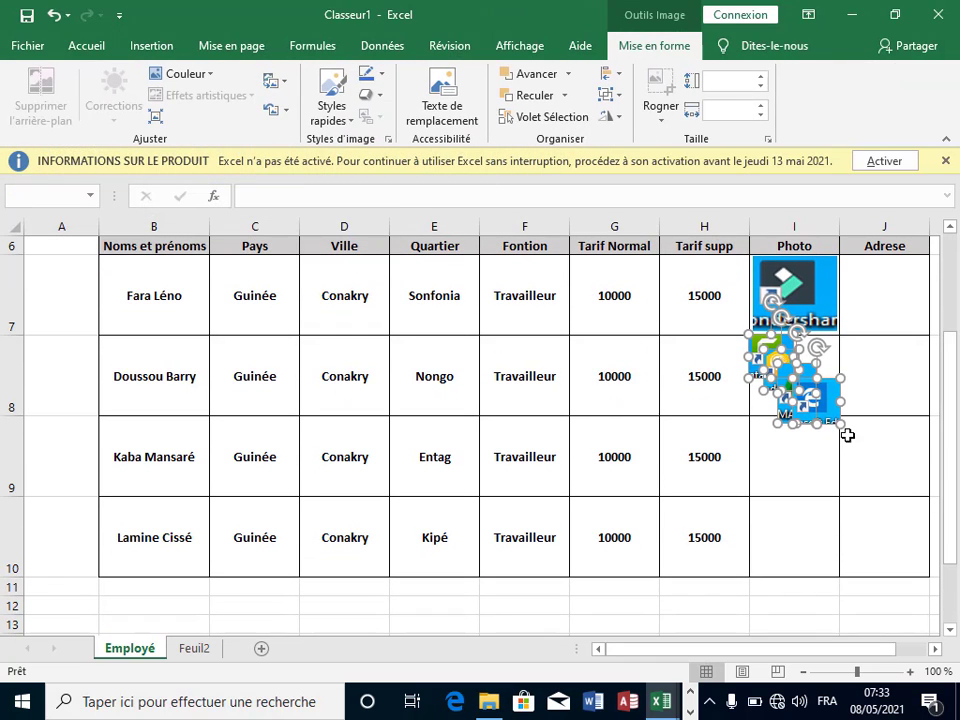
pyautogui.moveTo(808, 403); pyautogui.dragTo(806, 572)
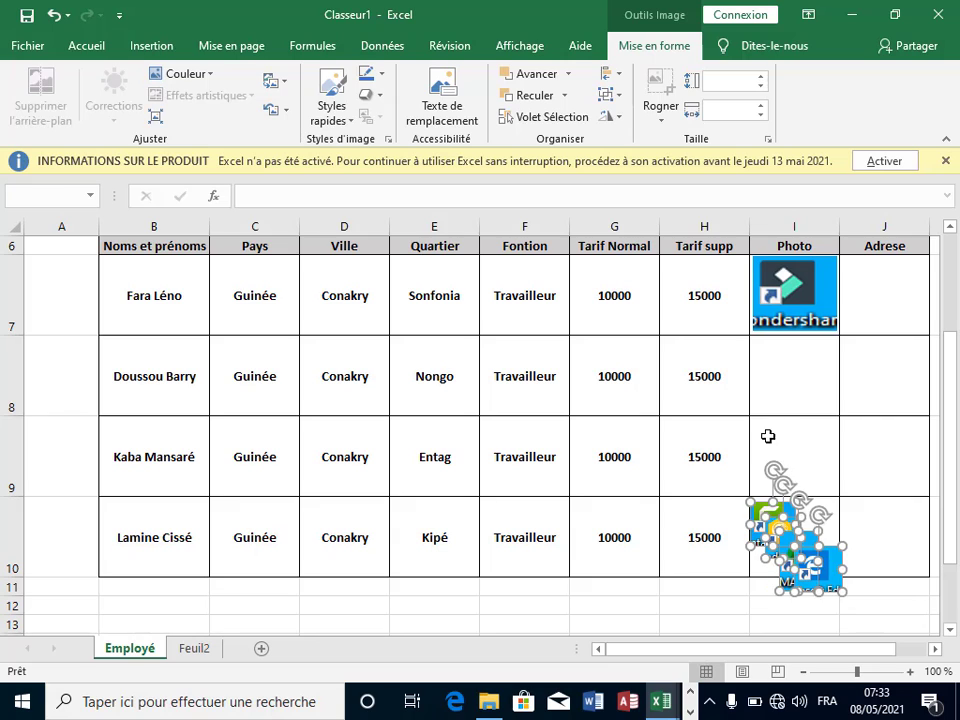
pyautogui.press('Escape')
pyautogui.click(786, 479)
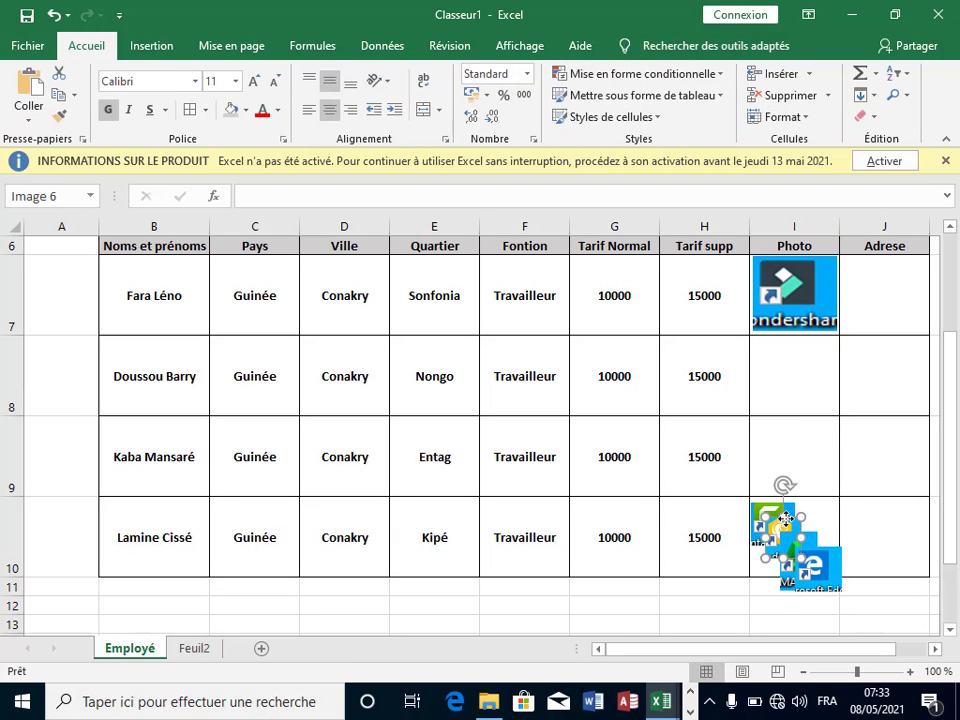
pyautogui.moveTo(786, 478); pyautogui.dragTo(786, 330)
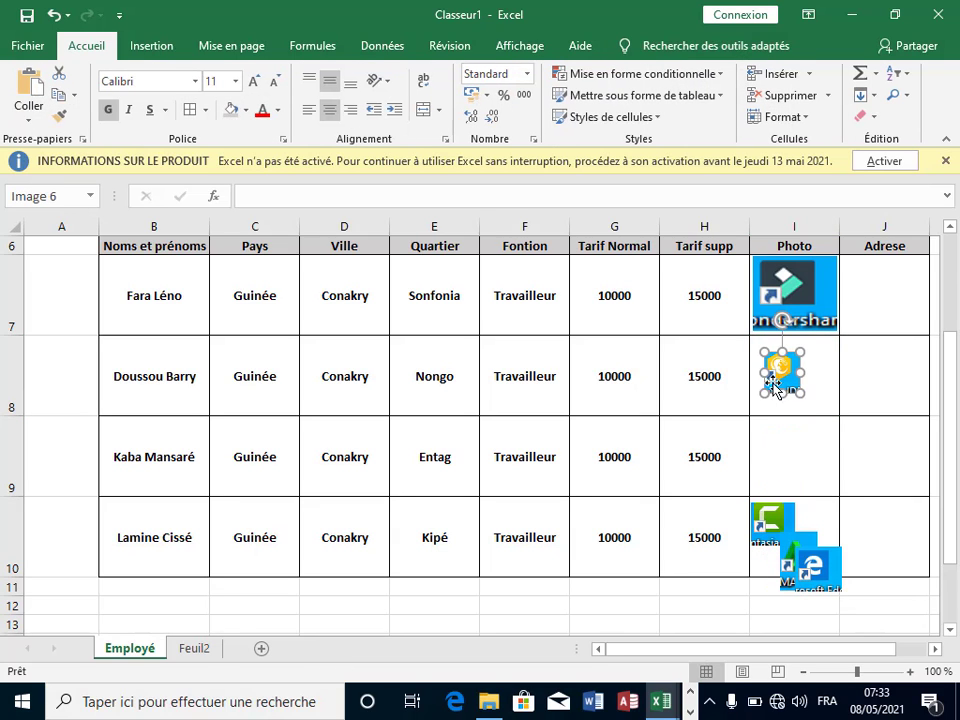
pyautogui.moveTo(788, 512); pyautogui.dragTo(788, 442)
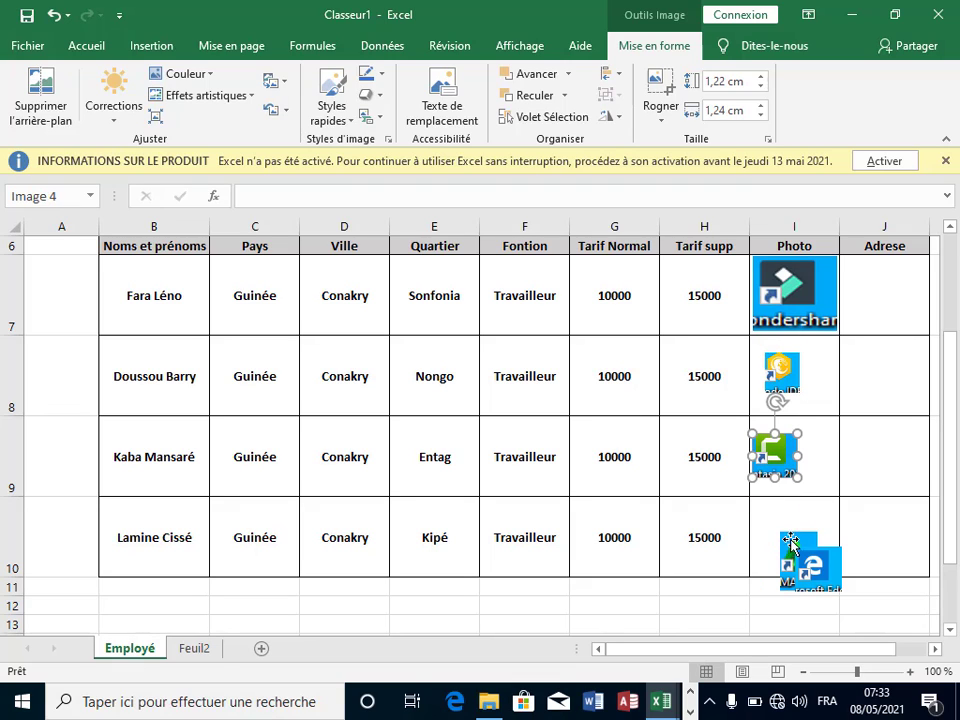
pyautogui.moveTo(788, 548); pyautogui.dragTo(776, 509)
pyautogui.click(820, 563)
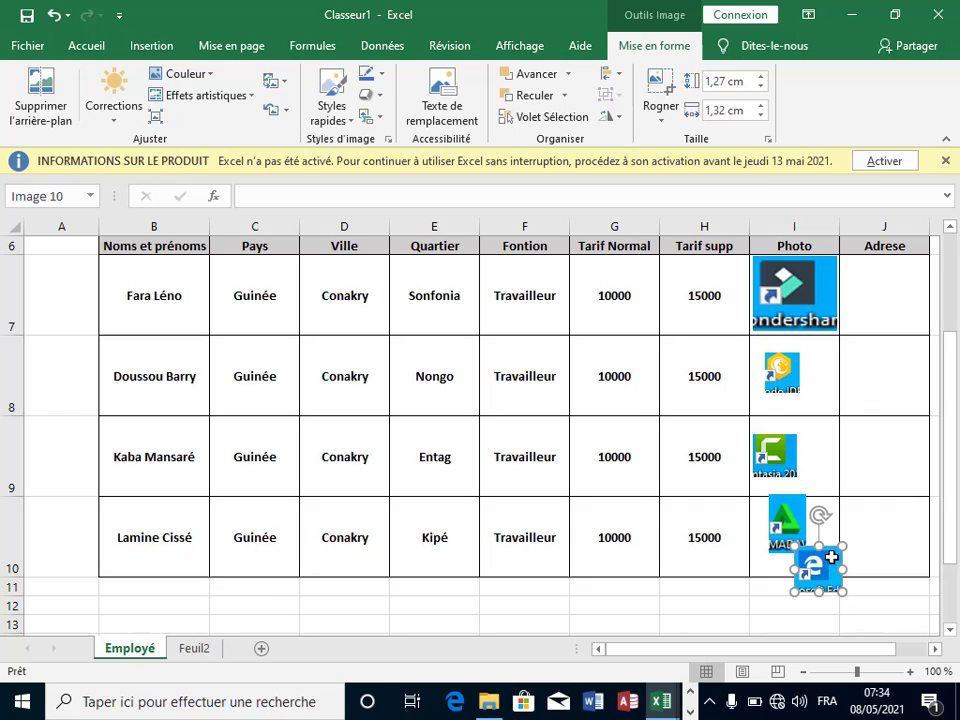
pyautogui.press('Delete')
# Step: Stretch the yellow picture to fill cell I8
pyautogui.click(790, 385)
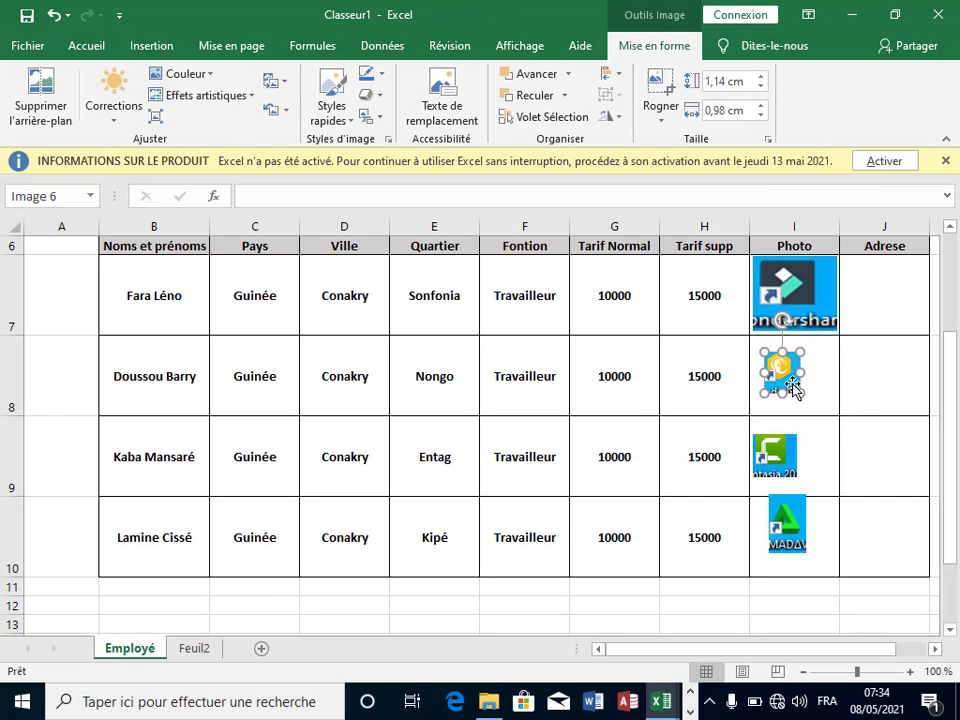
pyautogui.moveTo(804, 372); pyautogui.dragTo(836, 376)
pyautogui.moveTo(760, 375); pyautogui.dragTo(751, 375)
pyautogui.moveTo(797, 348); pyautogui.dragTo(797, 339)
pyautogui.moveTo(797, 394)
pyautogui.mouseDown()
pyautogui.moveTo(801, 413)
pyautogui.moveTo(797, 403)
pyautogui.mouseUp()
pyautogui.click(831, 439)
# Step: Resize the green picture to fill I9 and the MADAV picture to fit I10
pyautogui.click(773, 462)
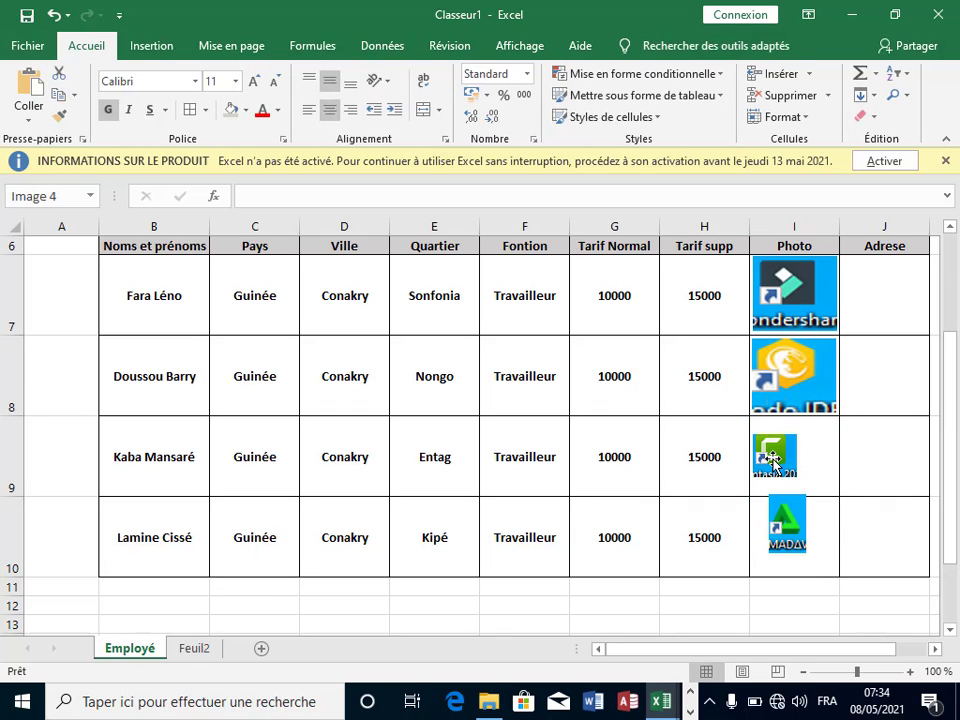
pyautogui.moveTo(800, 457); pyautogui.dragTo(792, 418)
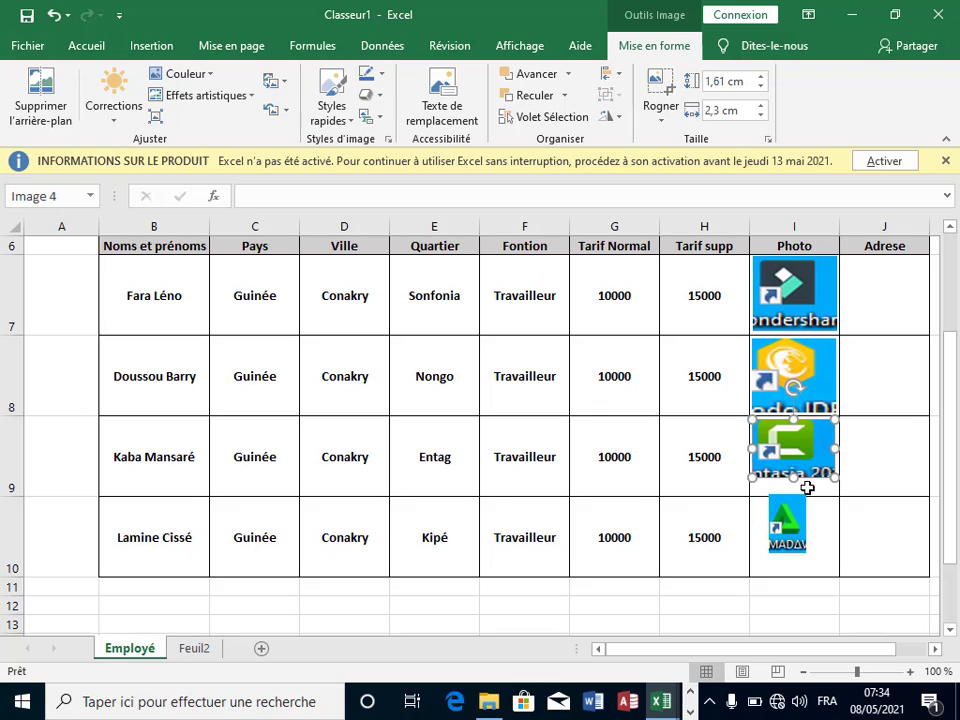
pyautogui.moveTo(793, 478); pyautogui.dragTo(839, 523)
pyautogui.click(795, 520)
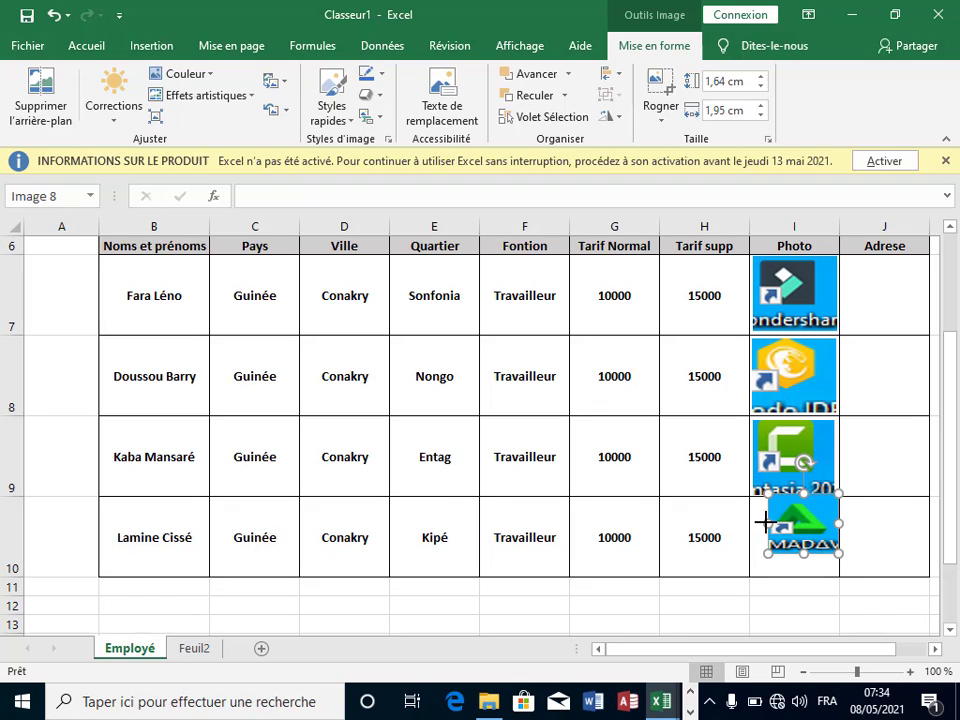
pyautogui.moveTo(764, 520); pyautogui.dragTo(798, 576)
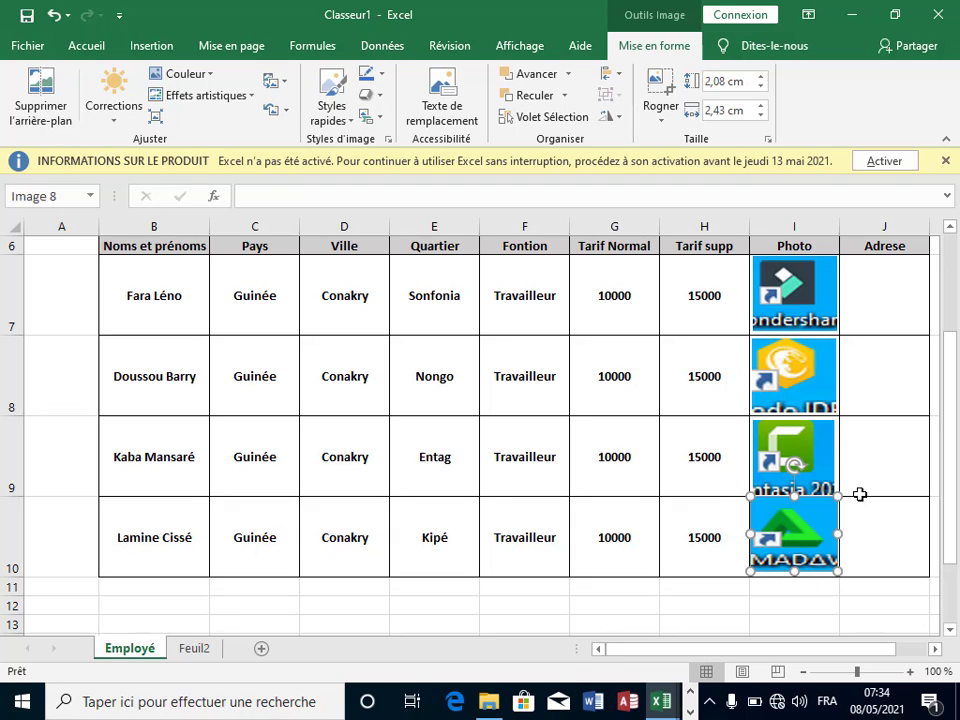
pyautogui.click(855, 490)
pyautogui.click(825, 515)
pyautogui.moveTo(802, 524); pyautogui.dragTo(805, 520)
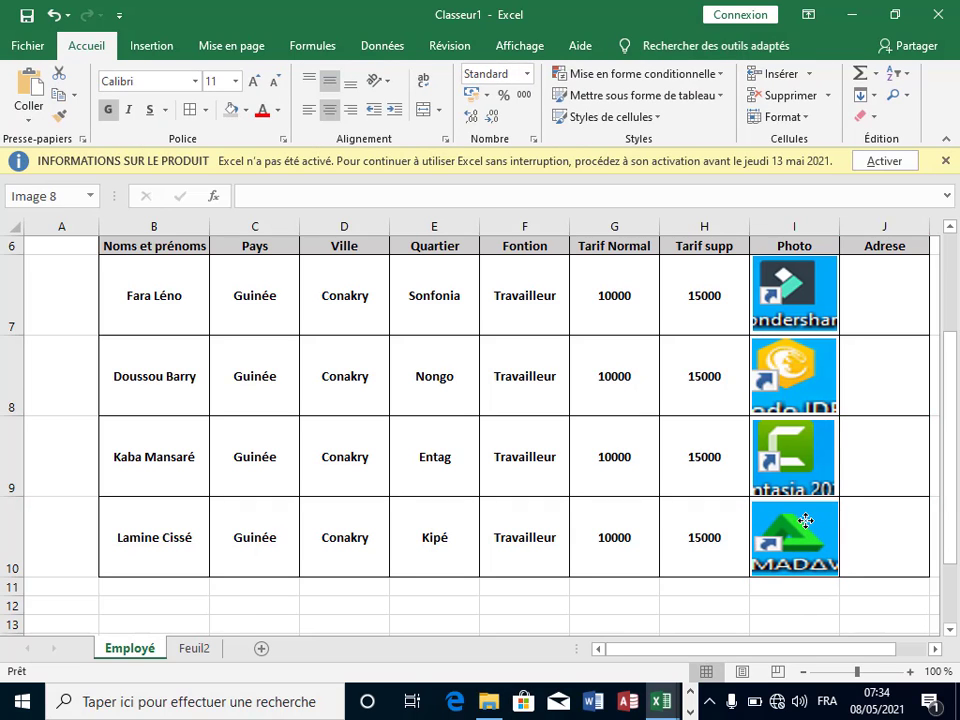
pyautogui.click(885, 440)
pyautogui.scroll(2, 889, 400)
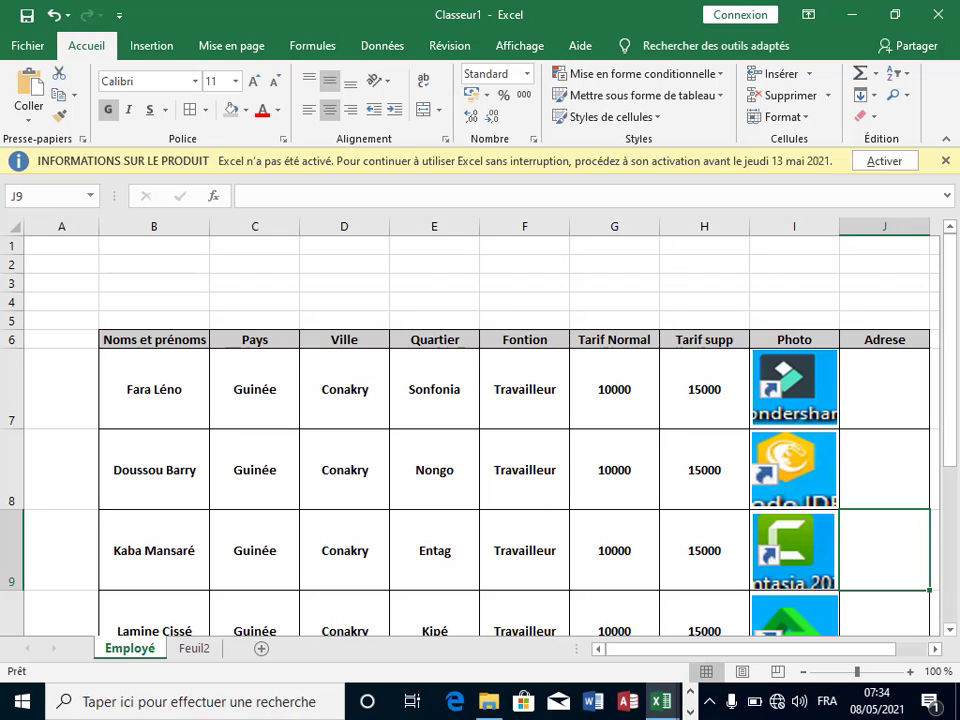
pyautogui.moveTo(948, 330); pyautogui.dragTo(932, 407)
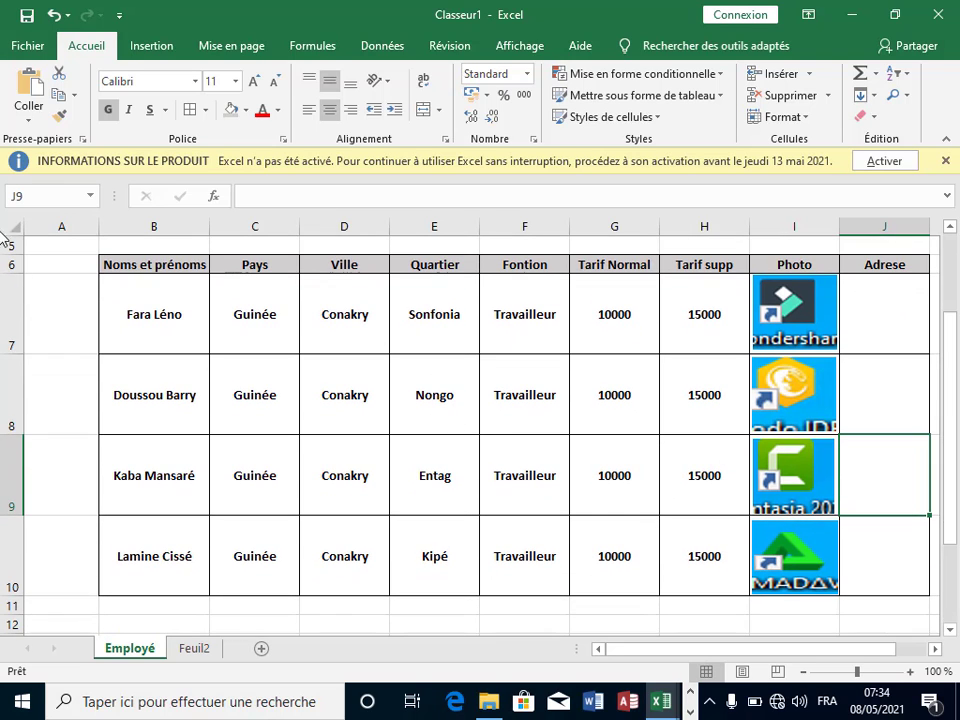
pyautogui.click(866, 326)
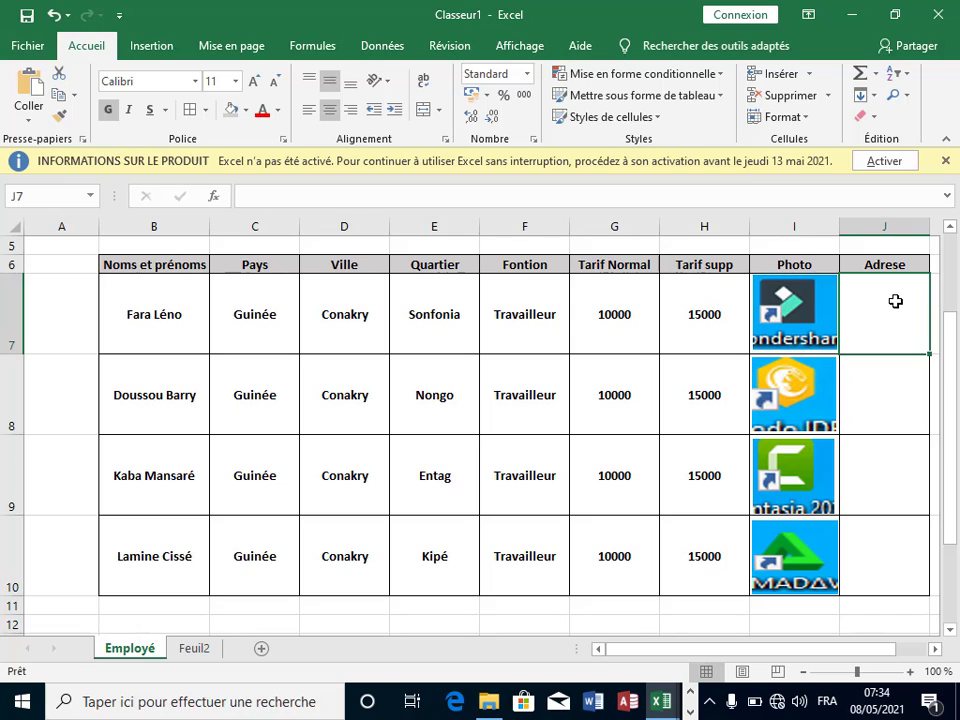
pyautogui.click(897, 383)
pyautogui.click(889, 309)
pyautogui.click(889, 381)
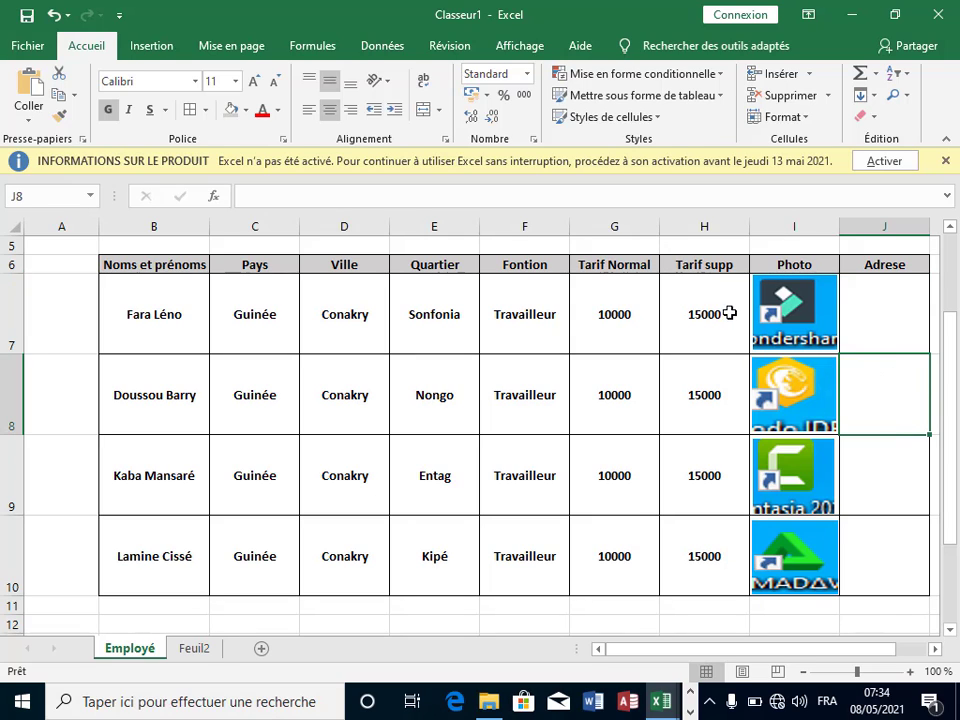
pyautogui.click(785, 300)
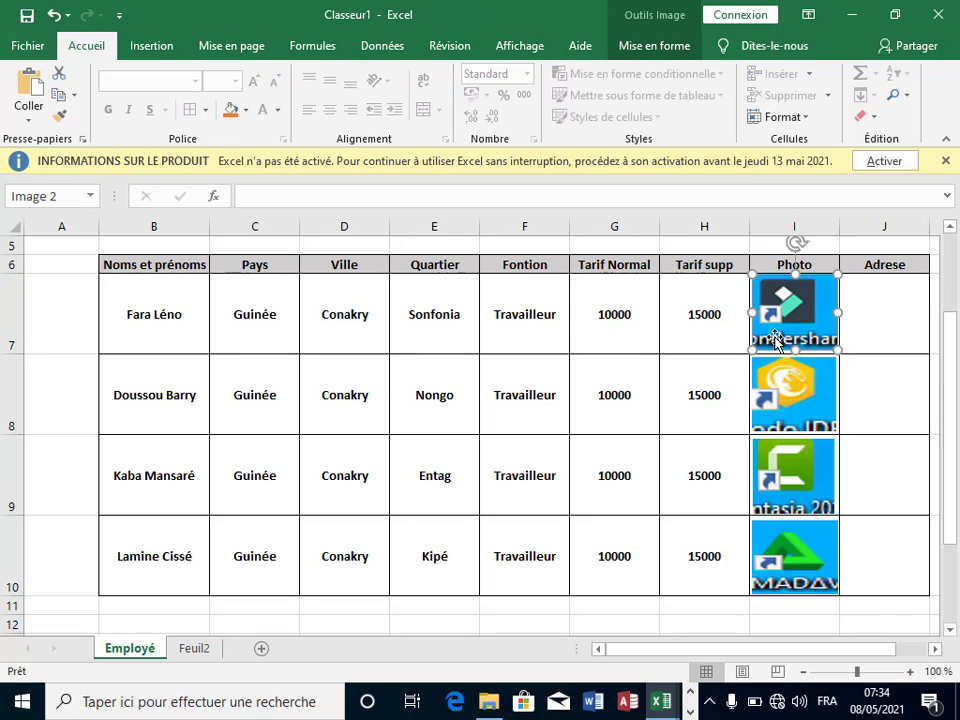
pyautogui.click(890, 310)
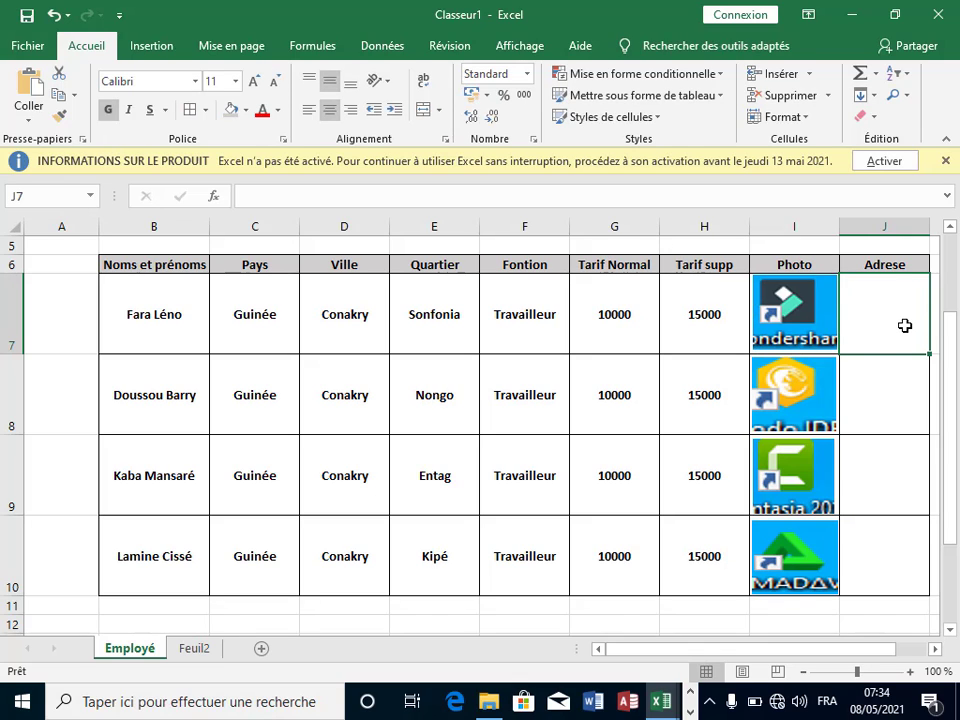
# Step: Enter =ADRESSE(LIGNE(I7);COLONNE(J7)) in J7 using autocomplete, giving $J$7
pyautogui.write('=')
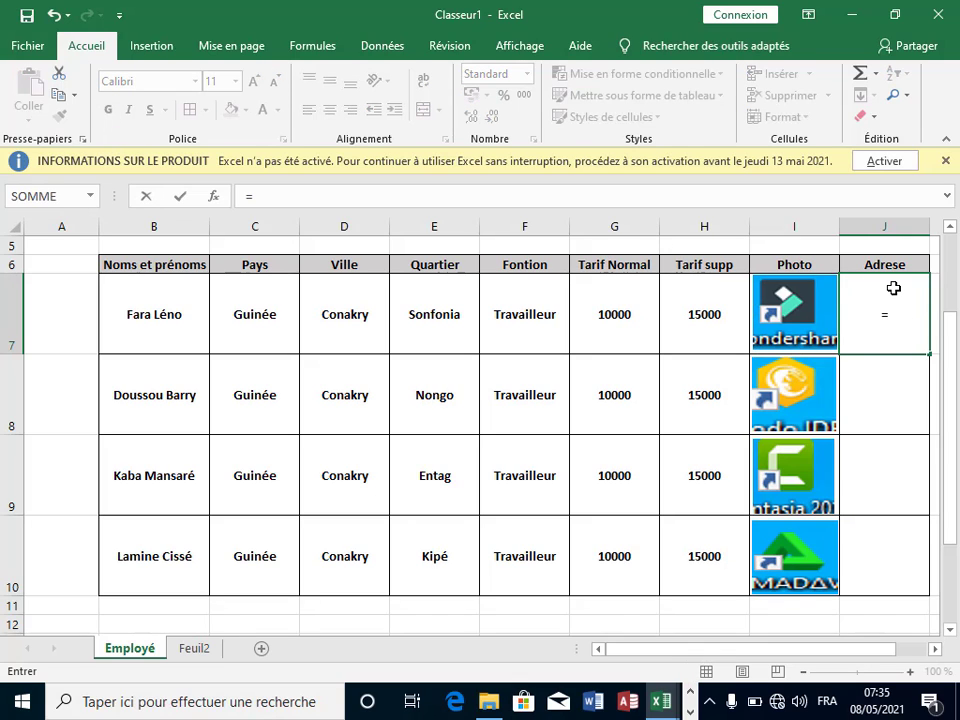
pyautogui.write('adre')
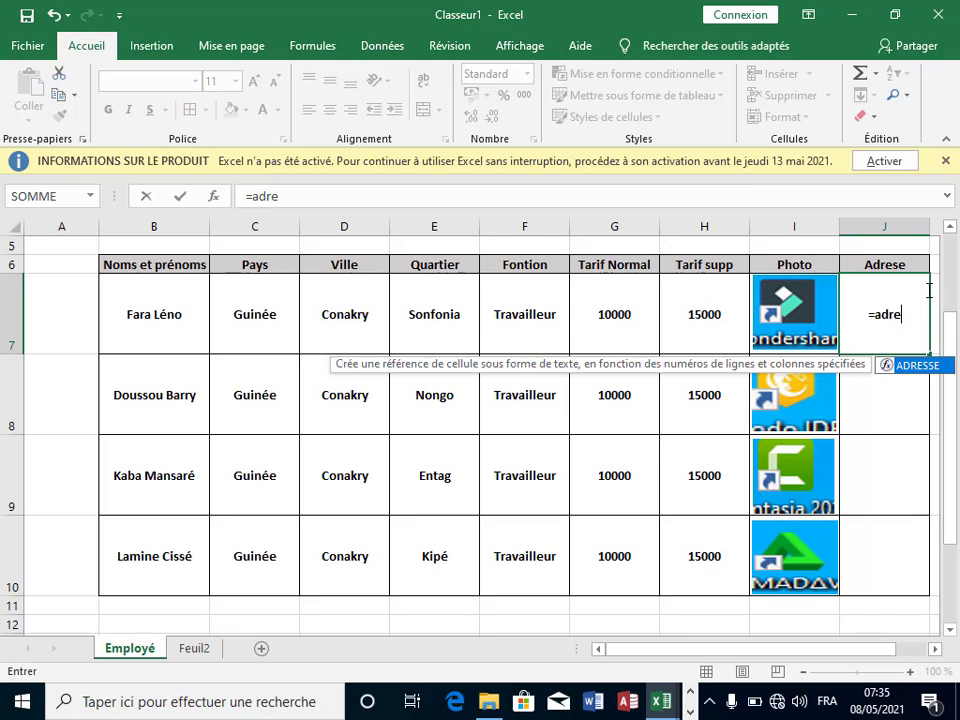
pyautogui.doubleClick(915, 365)
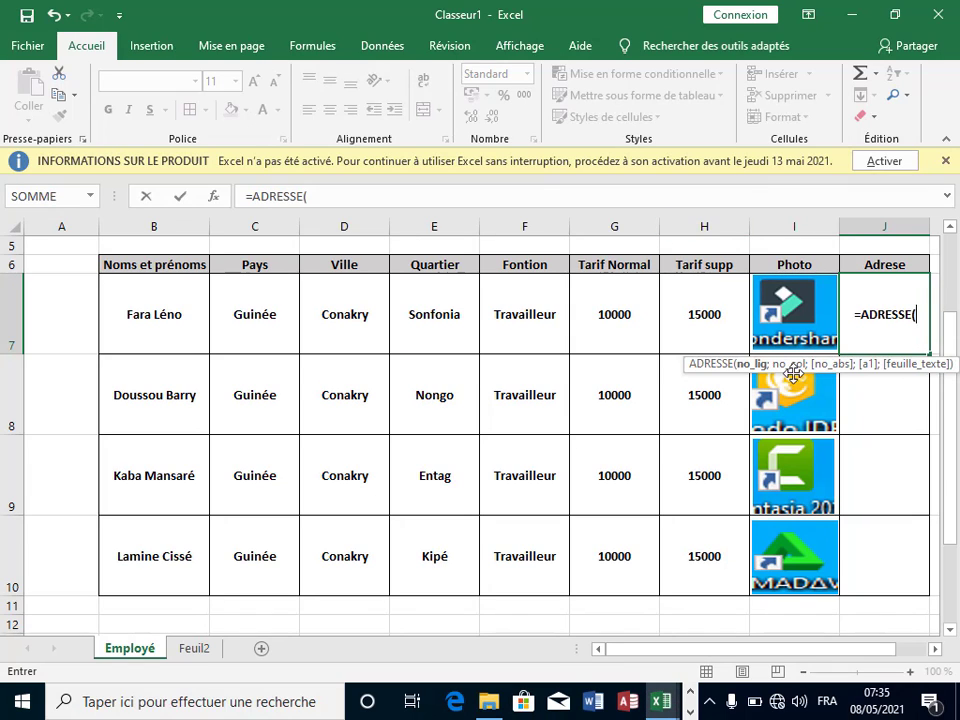
pyautogui.write('li')
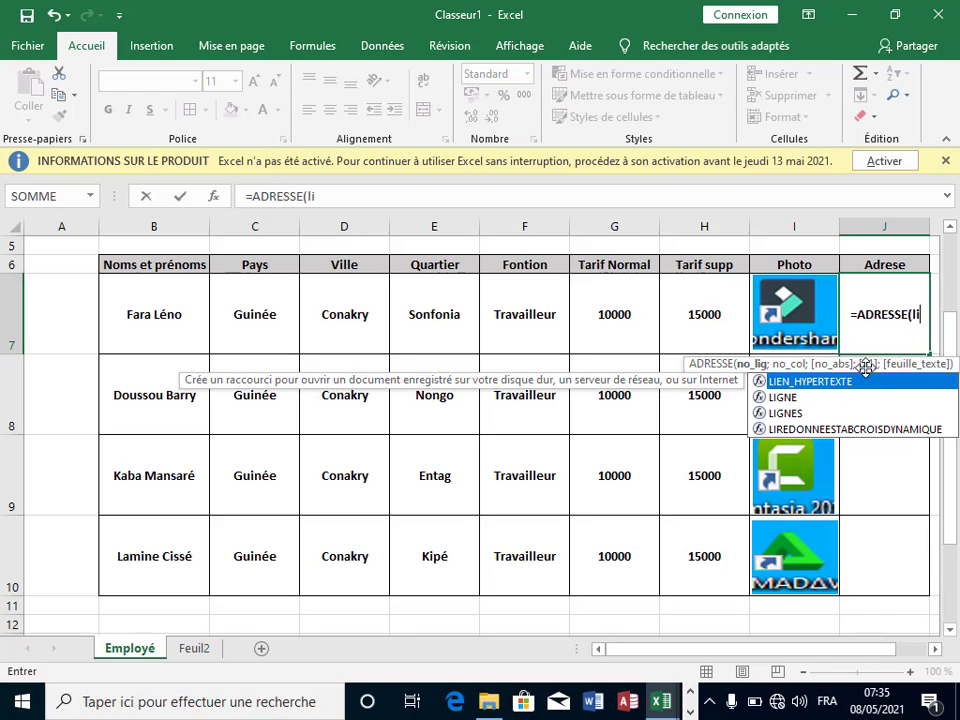
pyautogui.write('gne')
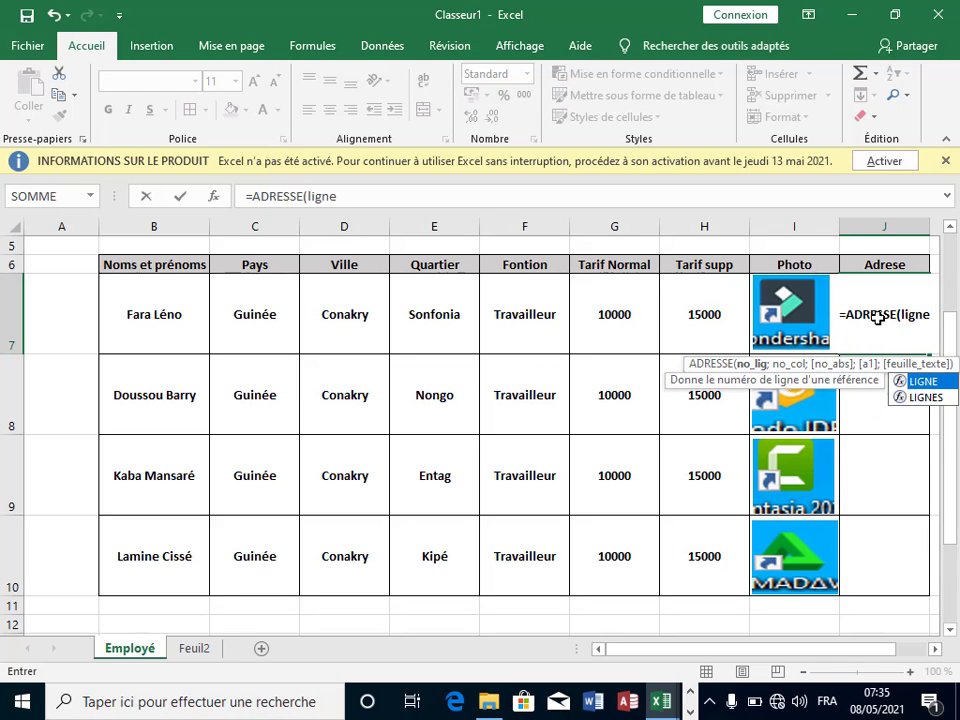
pyautogui.press('Tab')
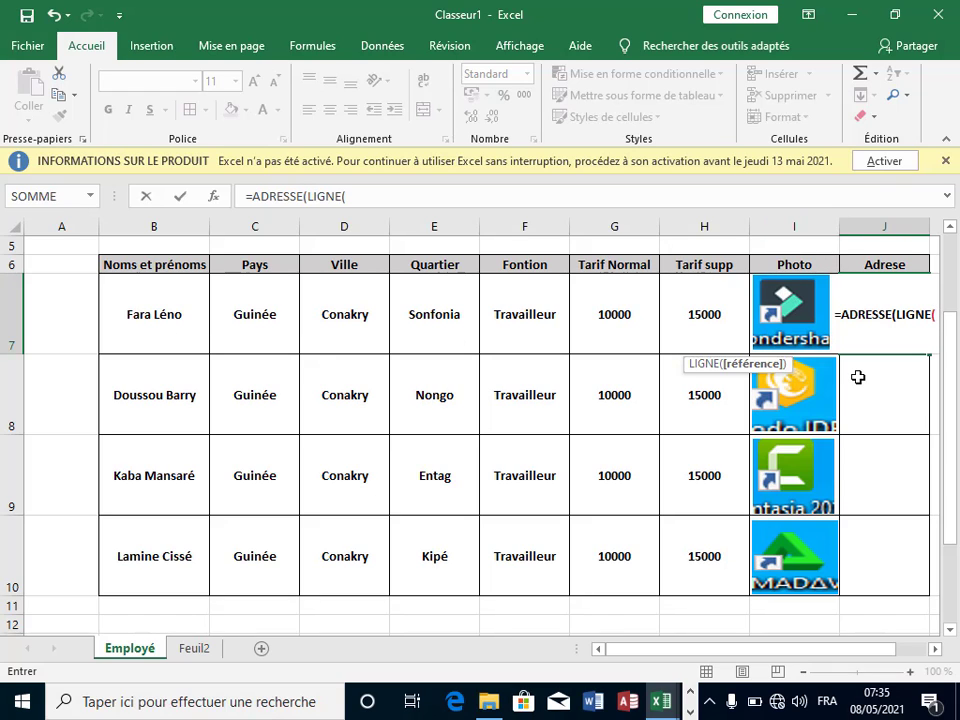
pyautogui.write('i7')
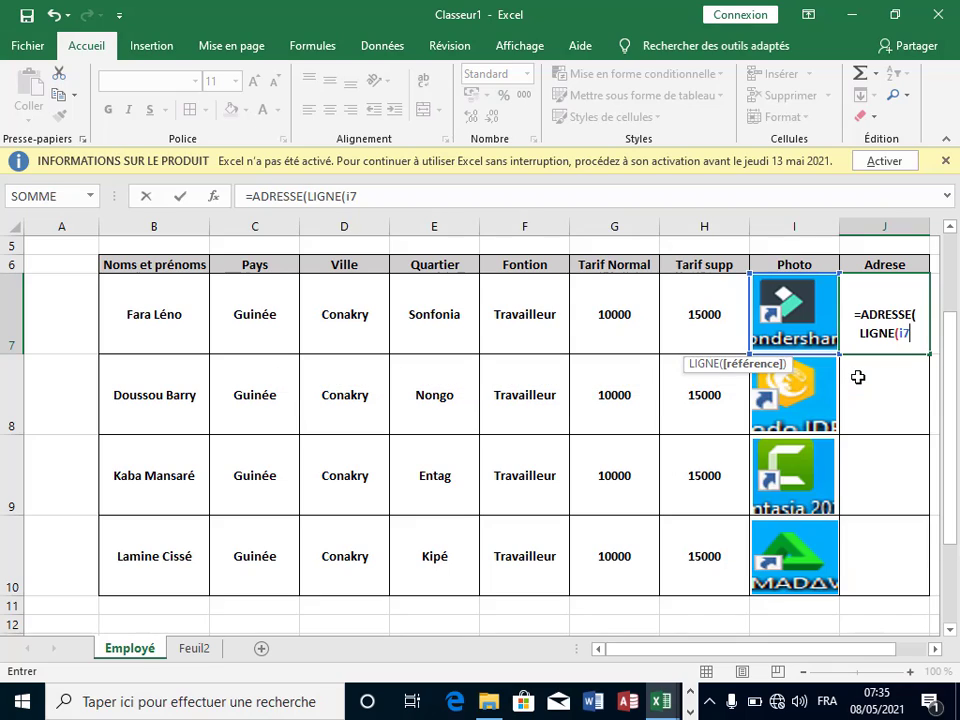
pyautogui.write(');')
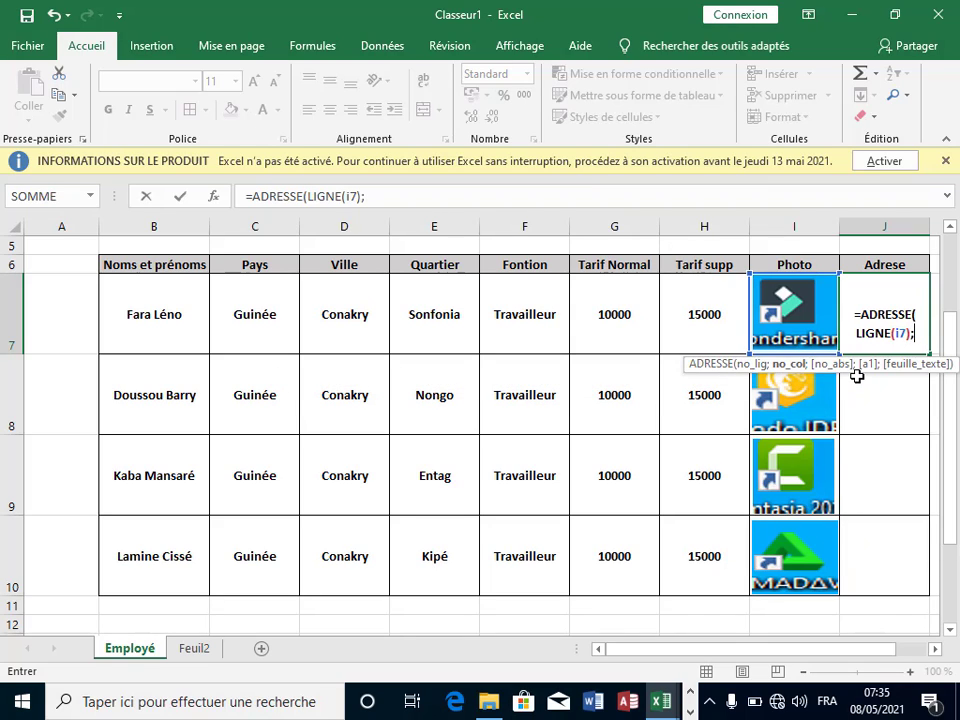
pyautogui.write('col')
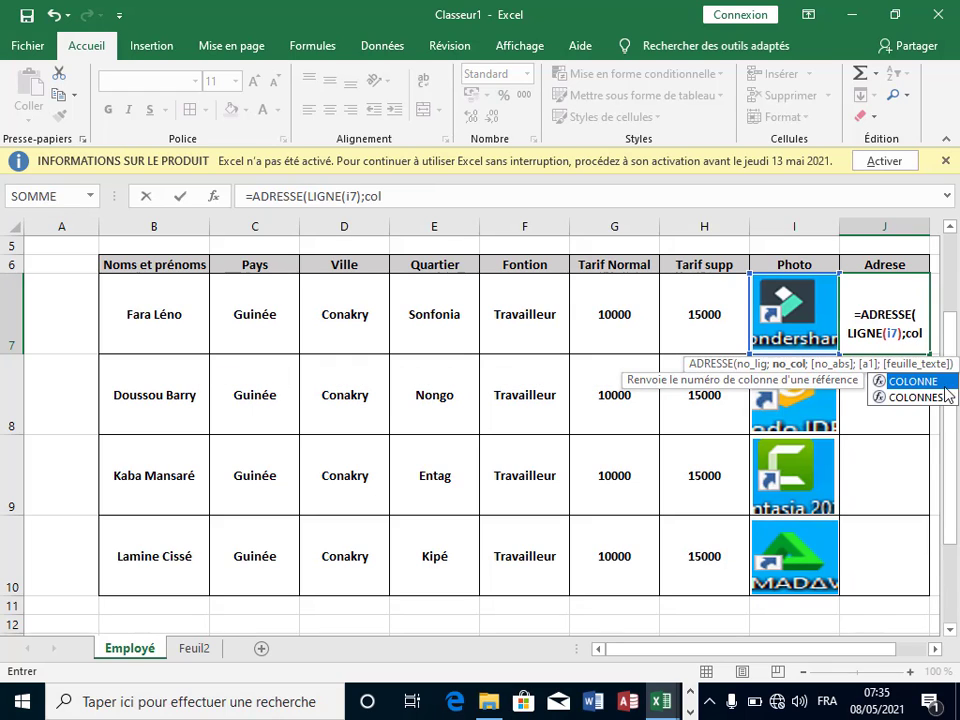
pyautogui.doubleClick(950, 390)
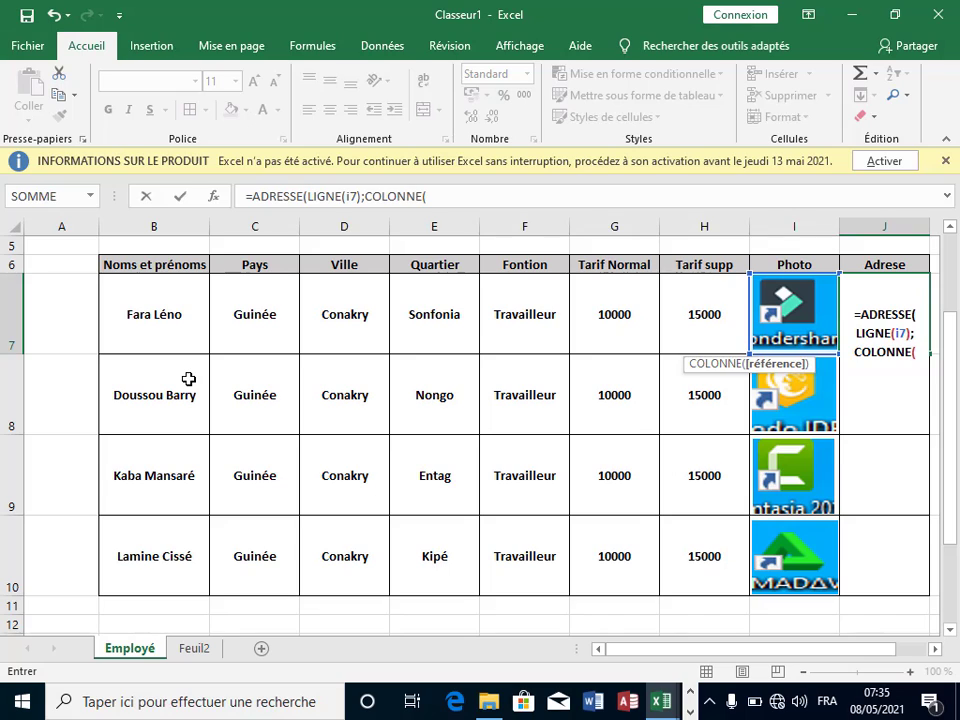
pyautogui.write('7')
pyautogui.press('BackSpace')
pyautogui.write('j')
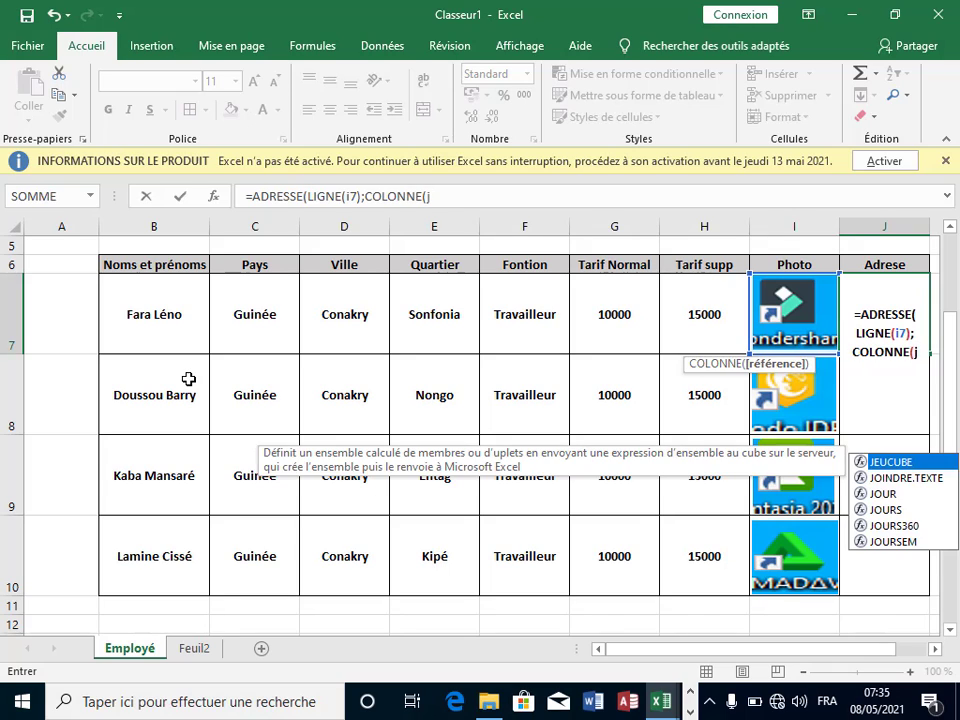
pyautogui.write('7))')
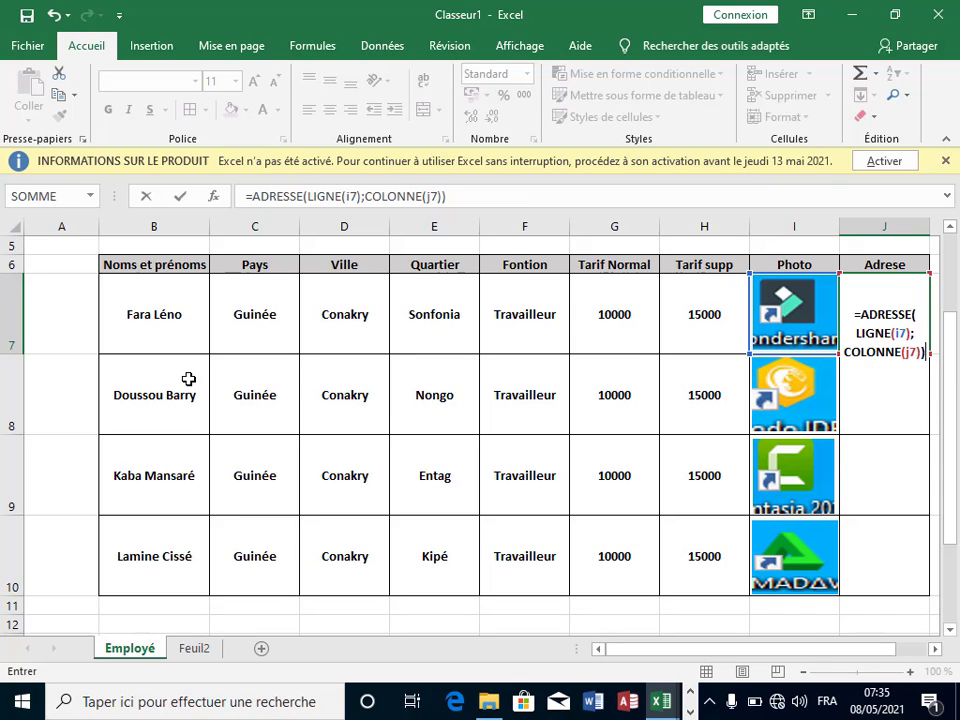
pyautogui.press('Return')
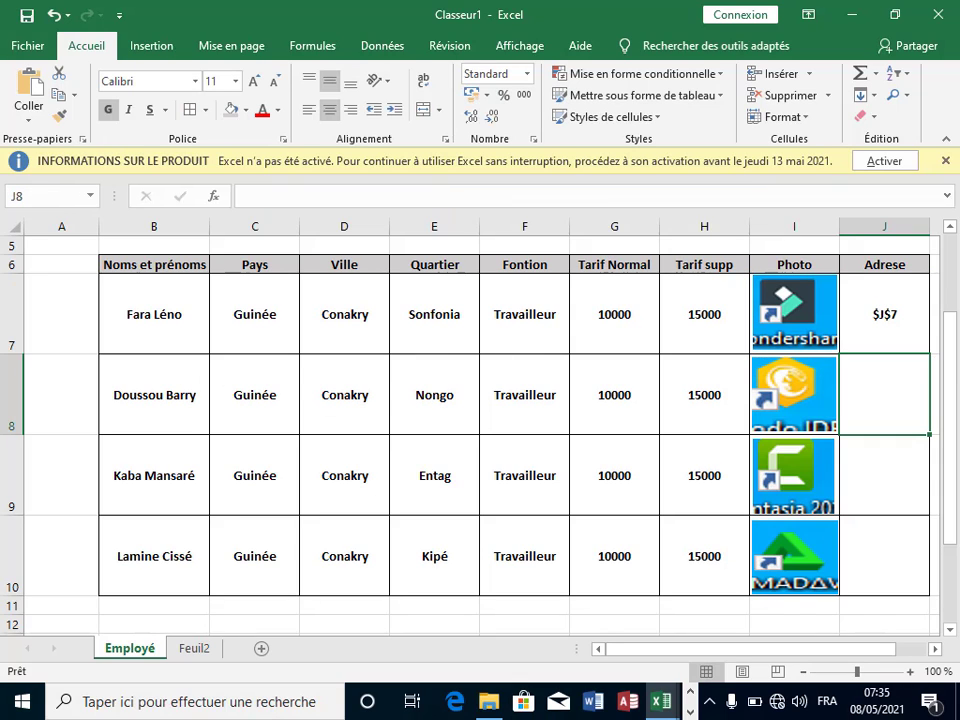
# Step: Change J7's formula to =ADRESSE(LIGNE(J7);COLONNE(I7)) so it points at column I
pyautogui.click(892, 320)
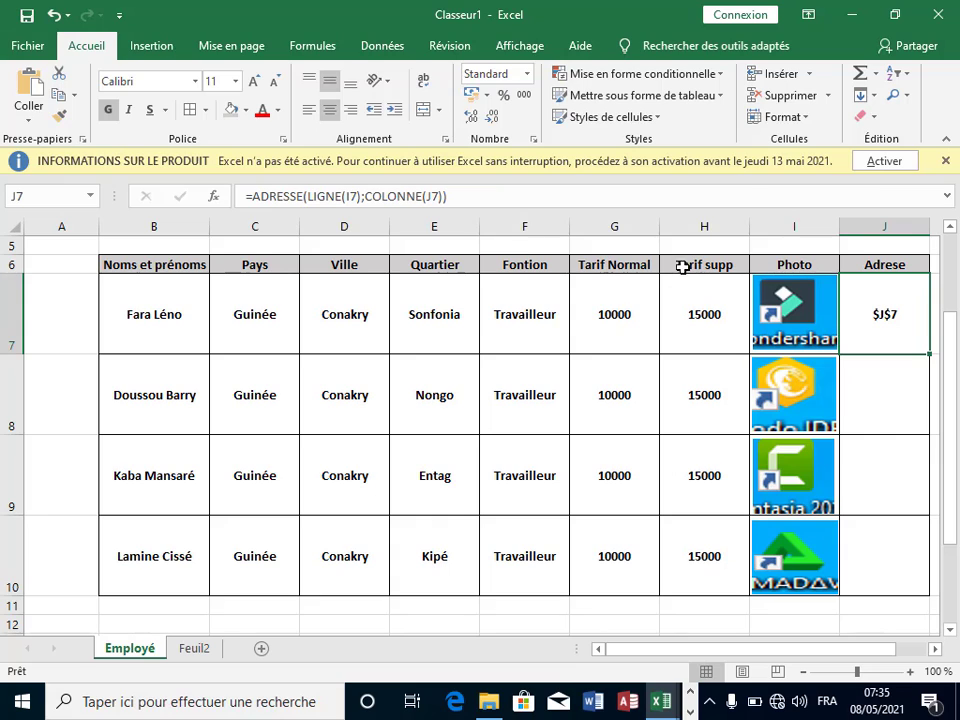
pyautogui.click(358, 197)
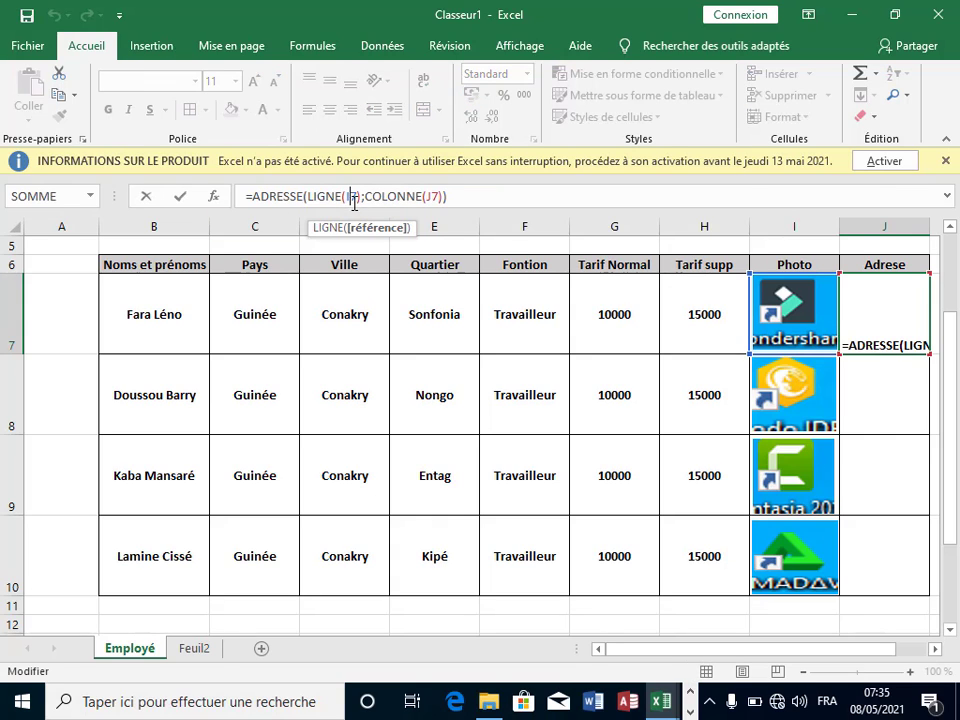
pyautogui.press('BackSpace')
pyautogui.write('J')
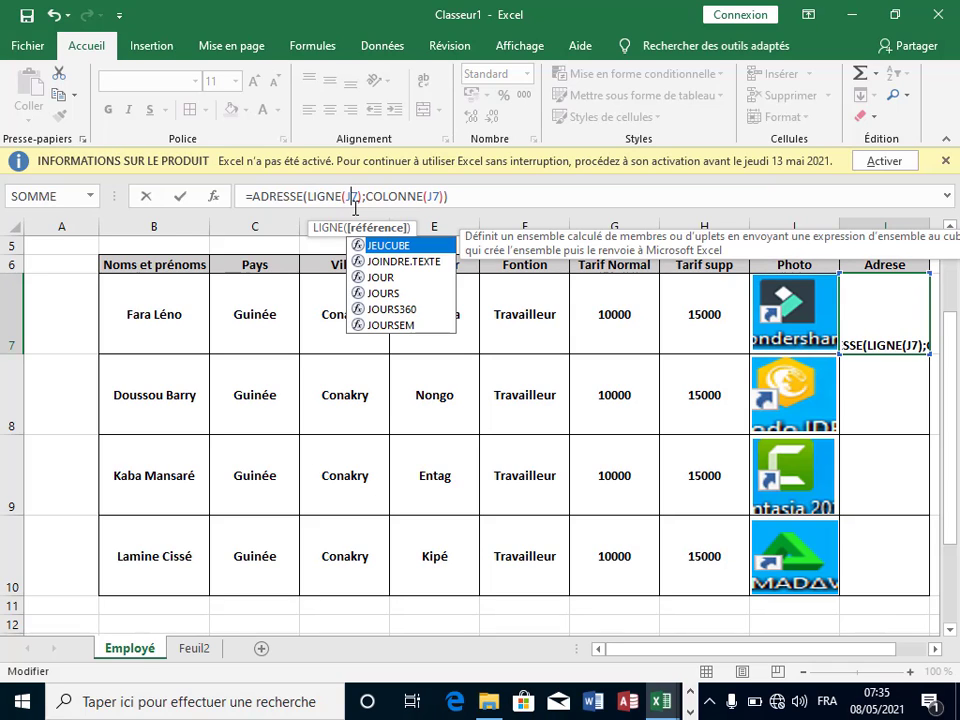
pyautogui.click(436, 196)
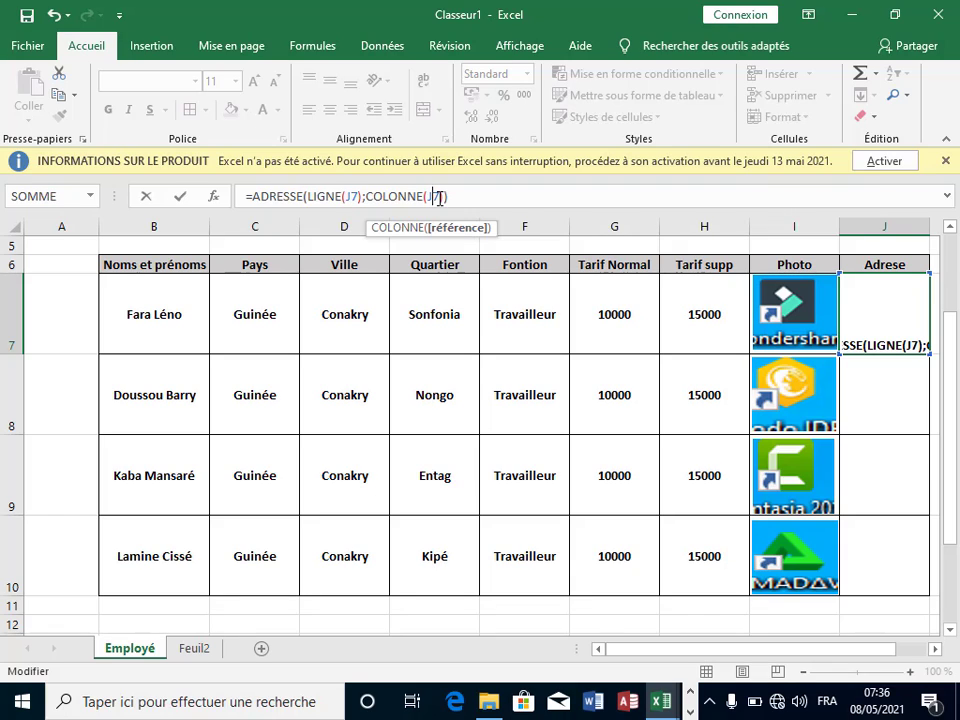
pyautogui.write(')')
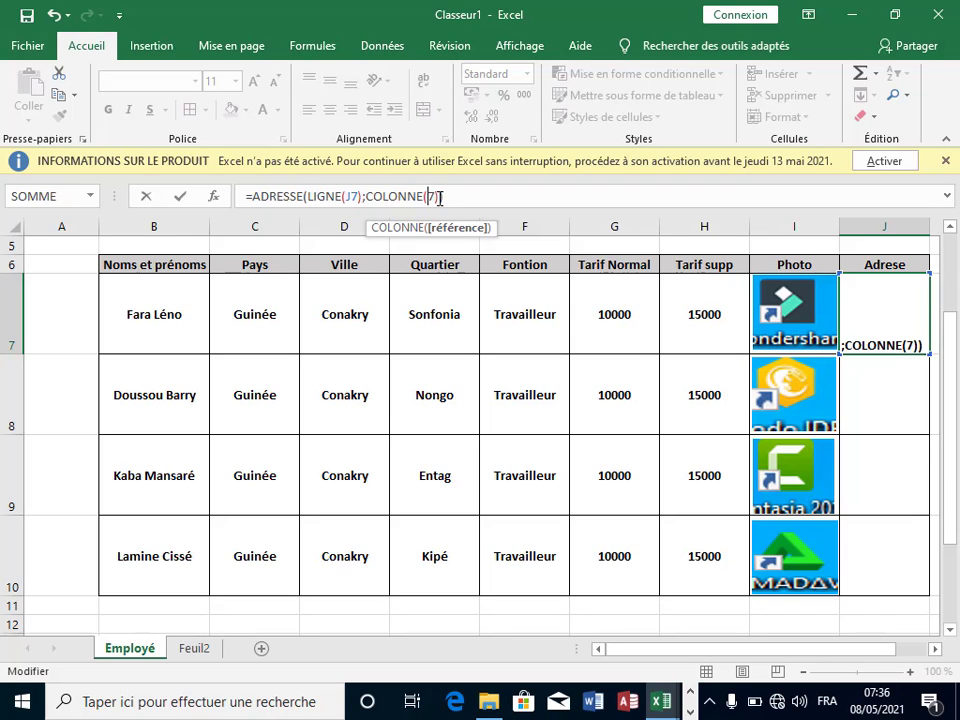
pyautogui.write('I')
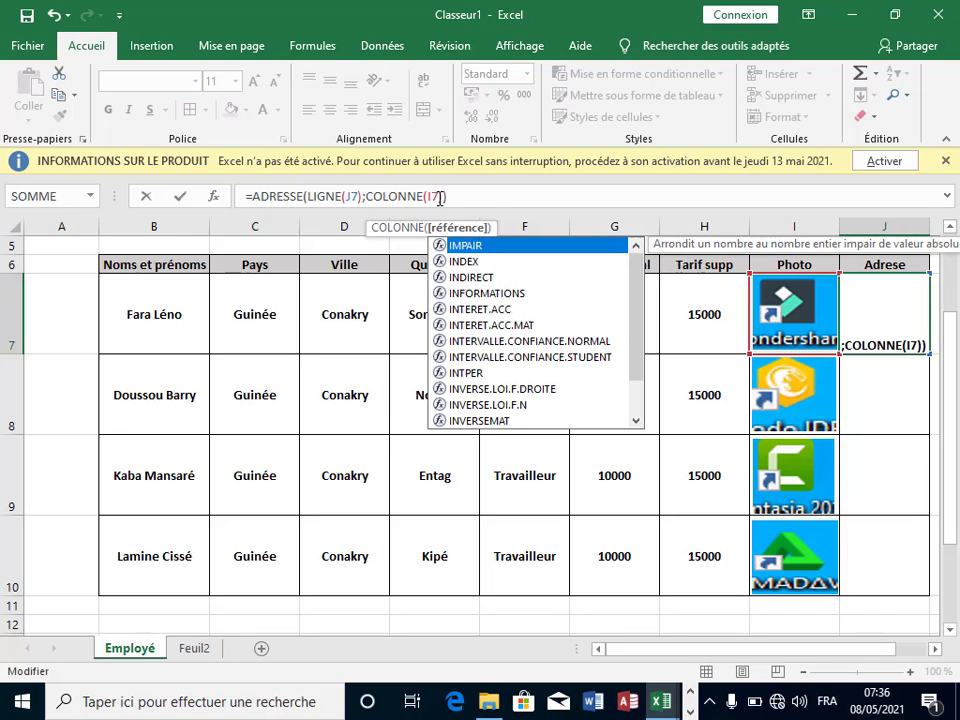
pyautogui.click(494, 198)
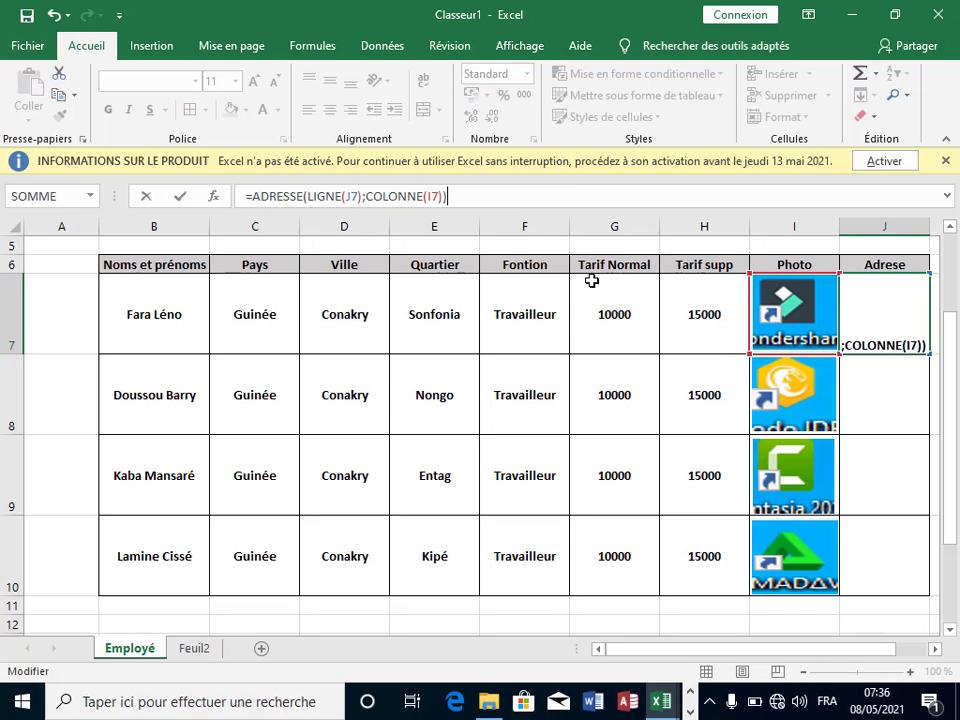
pyautogui.press('Return')
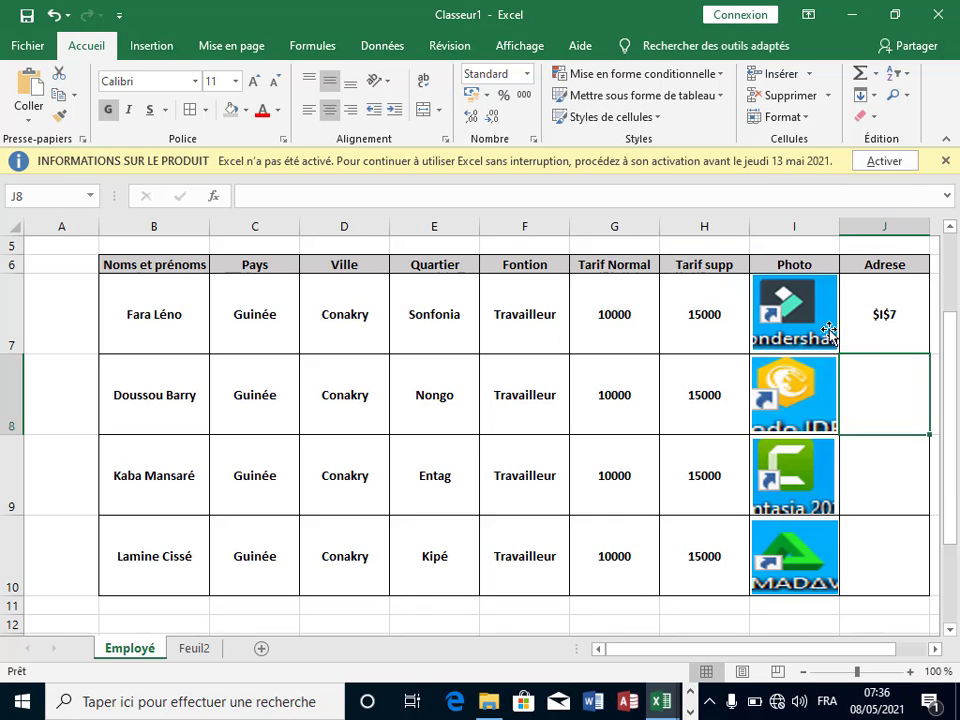
# Step: Fill the address formula down from J7 to J10 and check the results
pyautogui.click(896, 326)
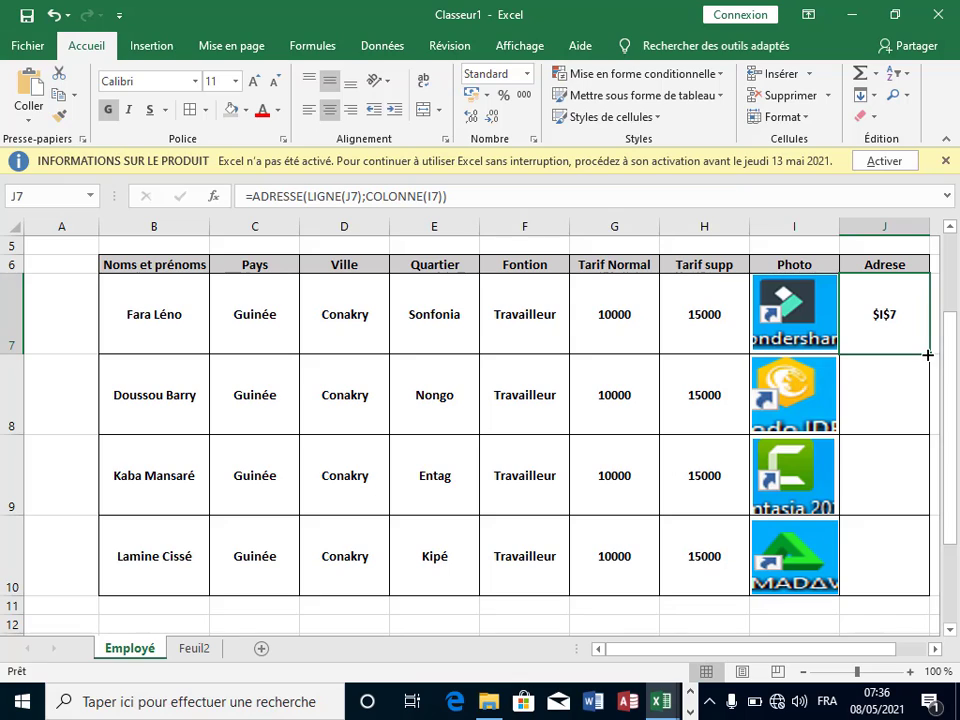
pyautogui.moveTo(921, 358); pyautogui.dragTo(921, 588)
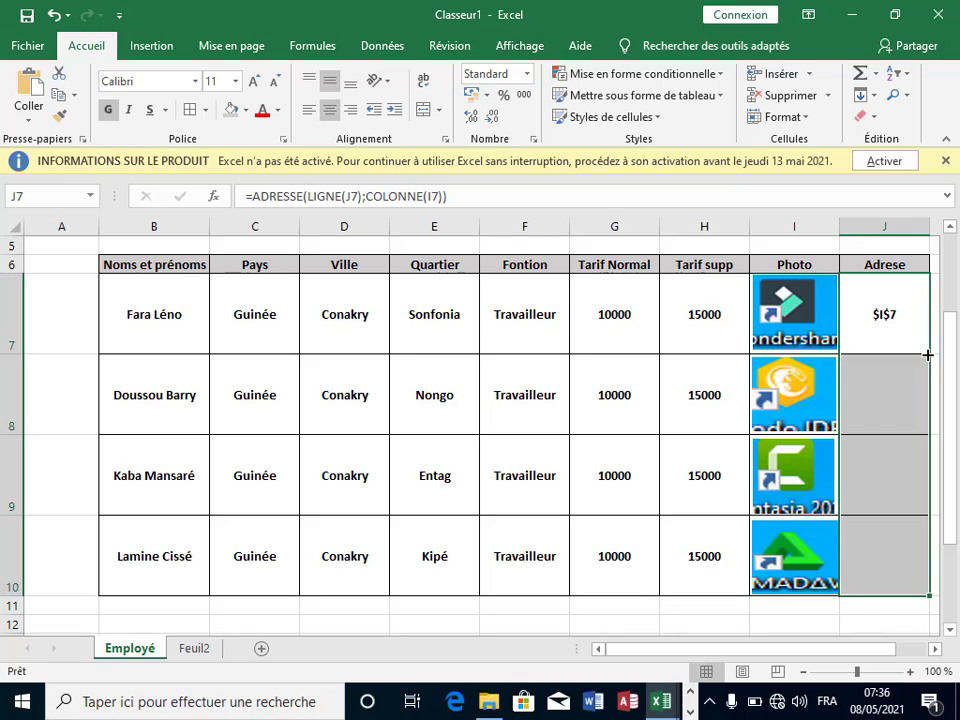
pyautogui.click(897, 580)
pyautogui.click(885, 316)
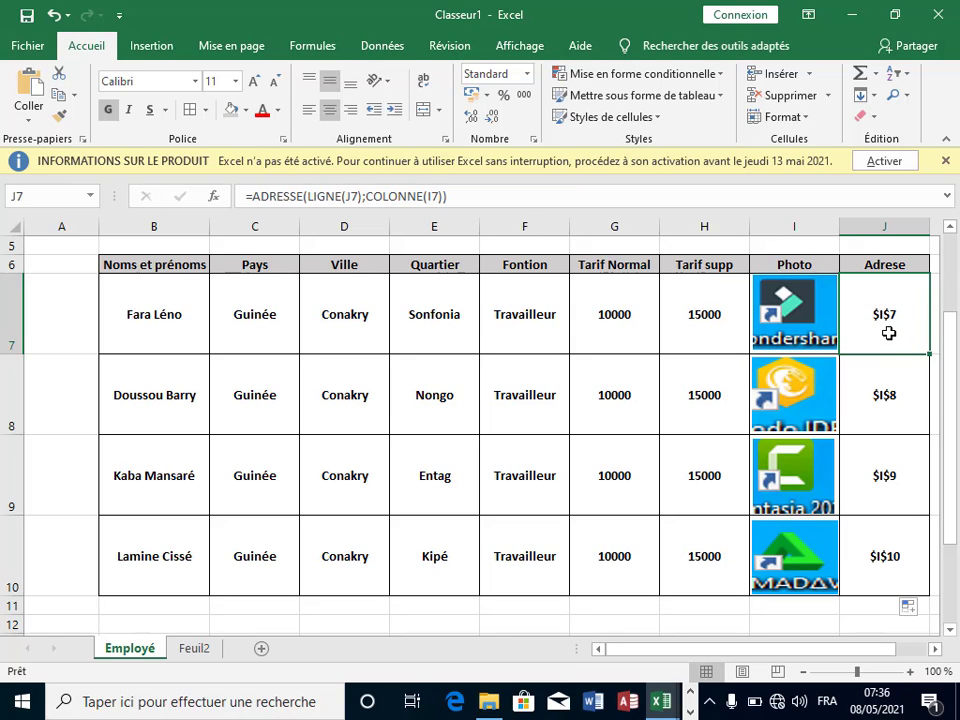
pyautogui.click(250, 200)
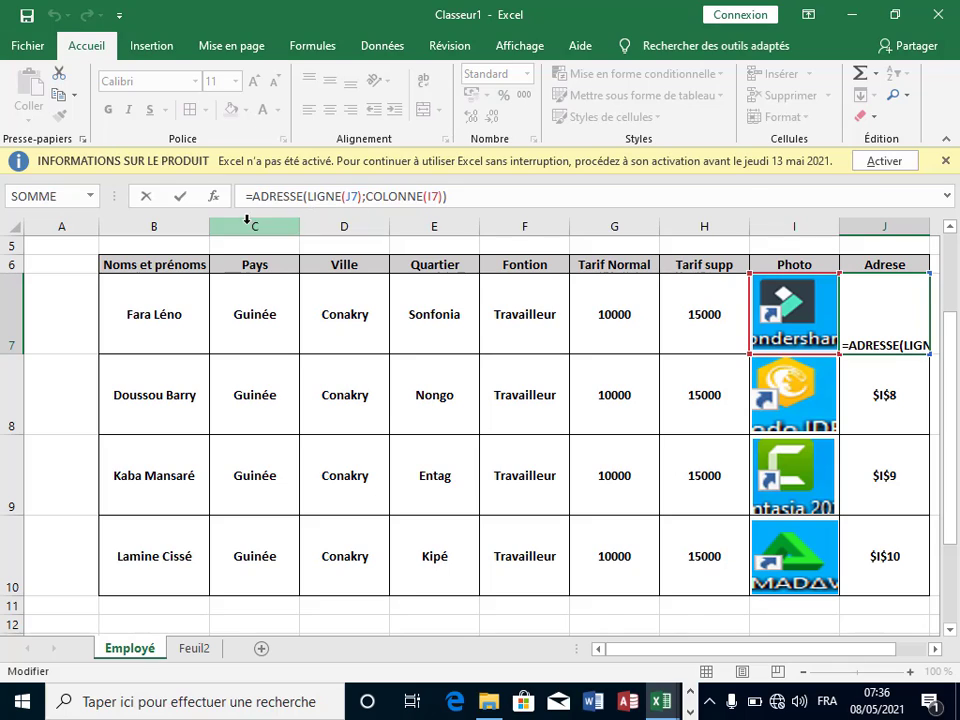
pyautogui.write('"')
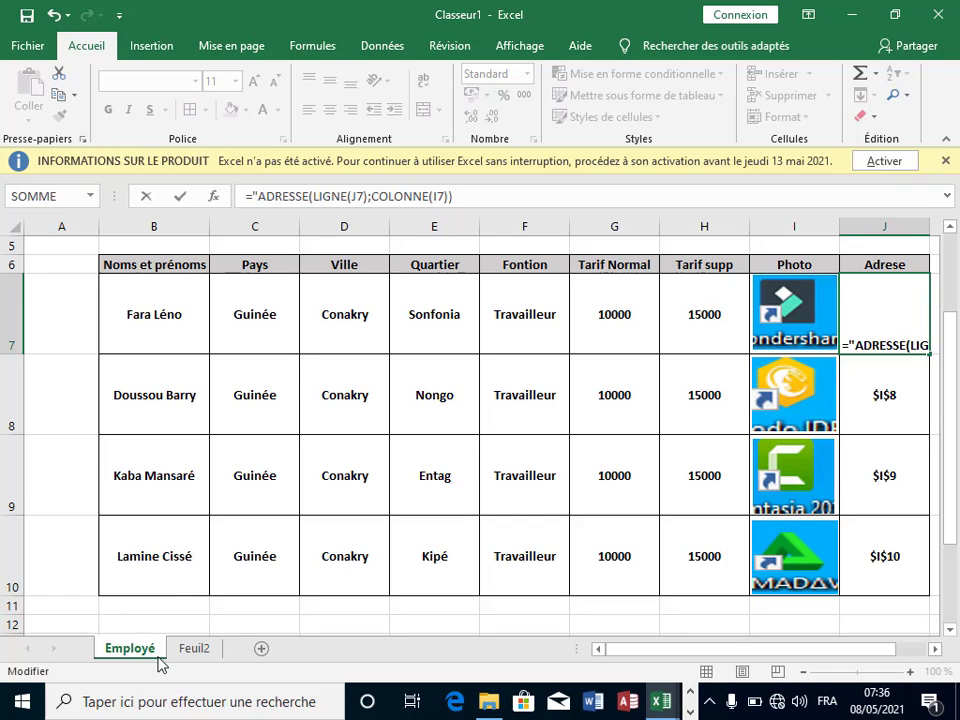
pyautogui.press('Return')
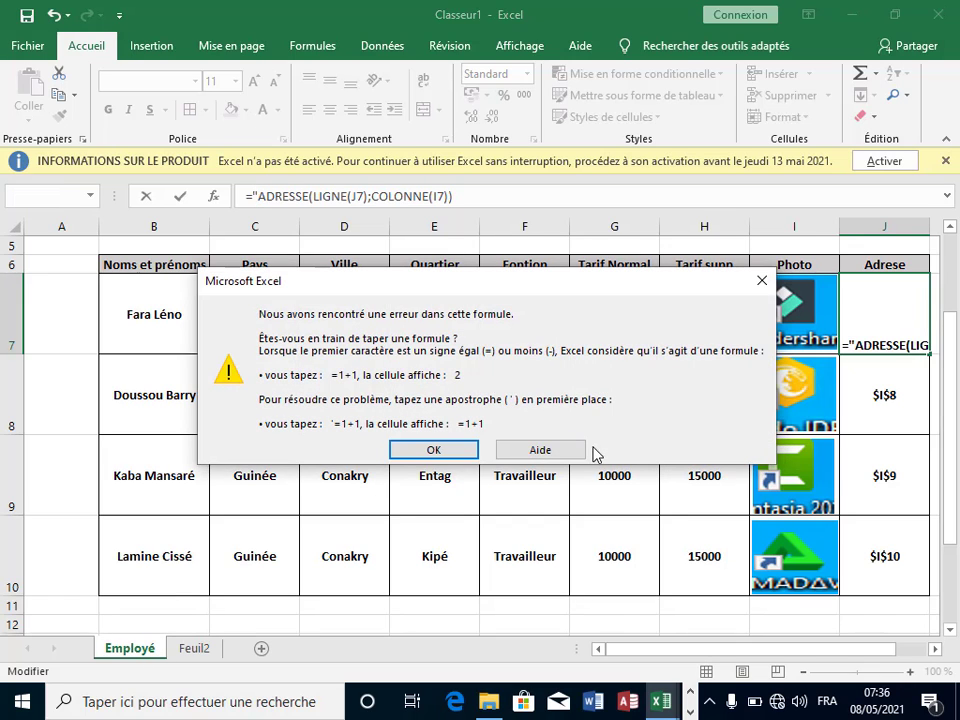
pyautogui.click(451, 454)
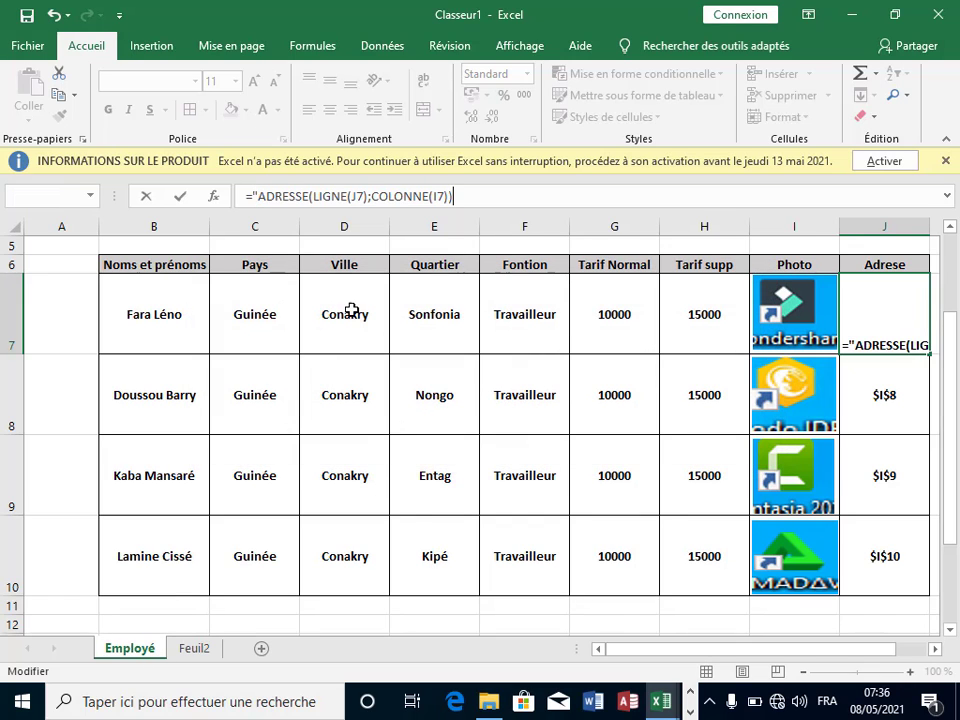
pyautogui.click(258, 196)
pyautogui.press('BackSpace')
pyautogui.press('BackSpace')
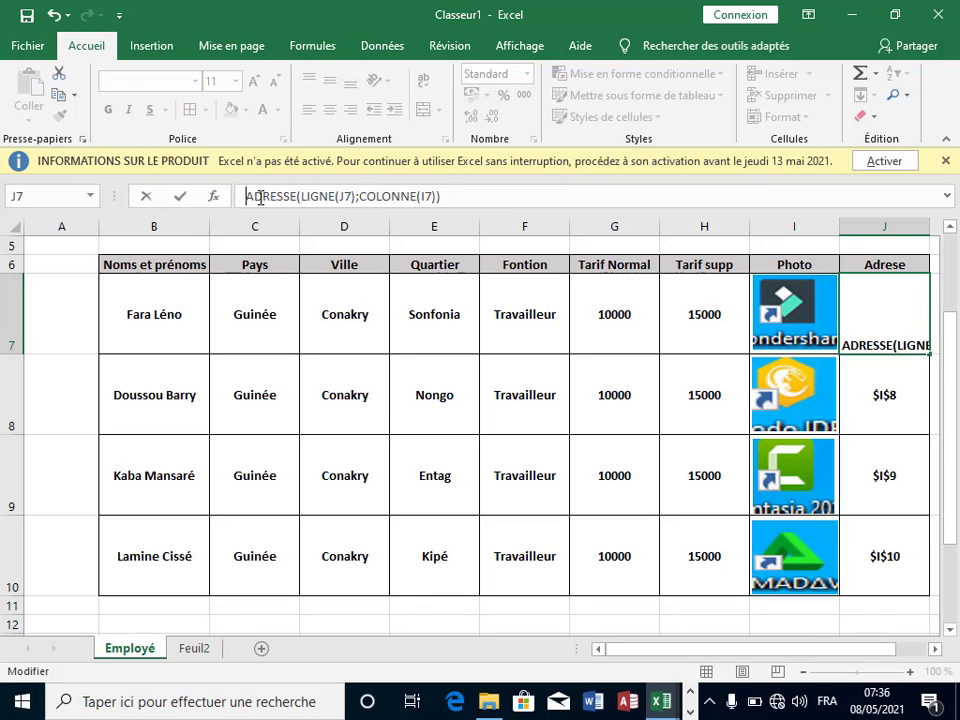
pyautogui.write('=')
pyautogui.click(276, 317)
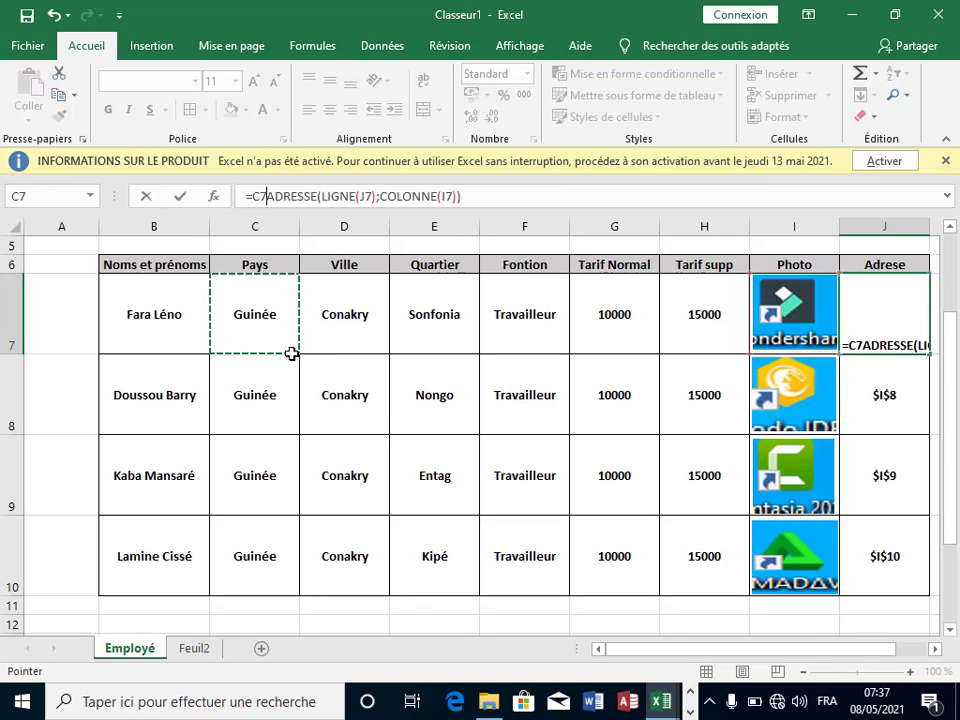
pyautogui.press('Escape')
pyautogui.write('²')
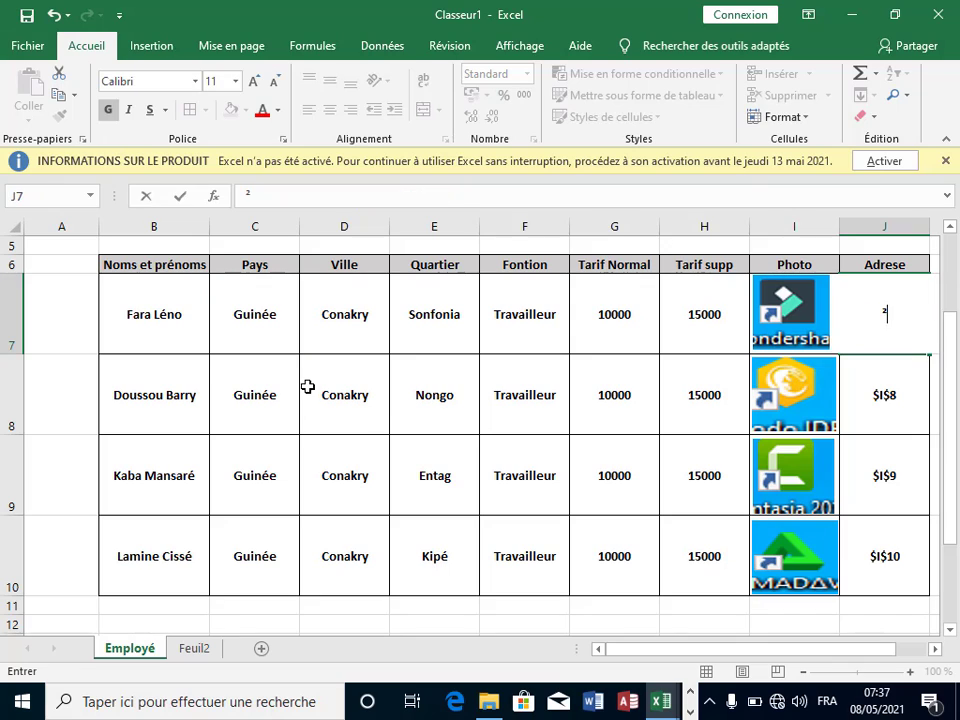
pyautogui.press('Escape')
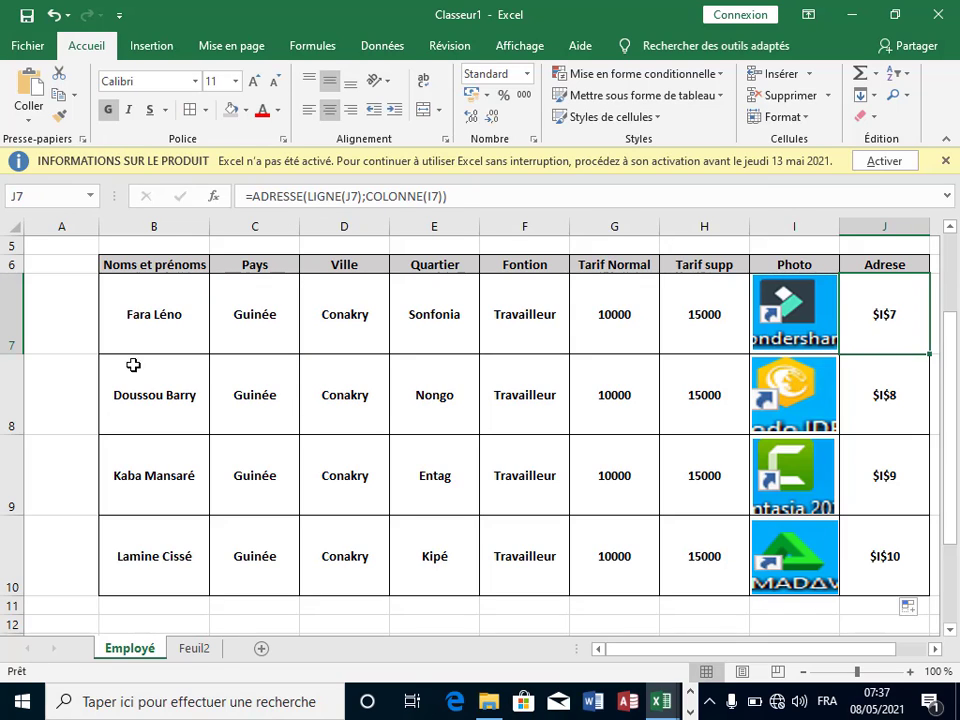
pyautogui.doubleClick(148, 648)
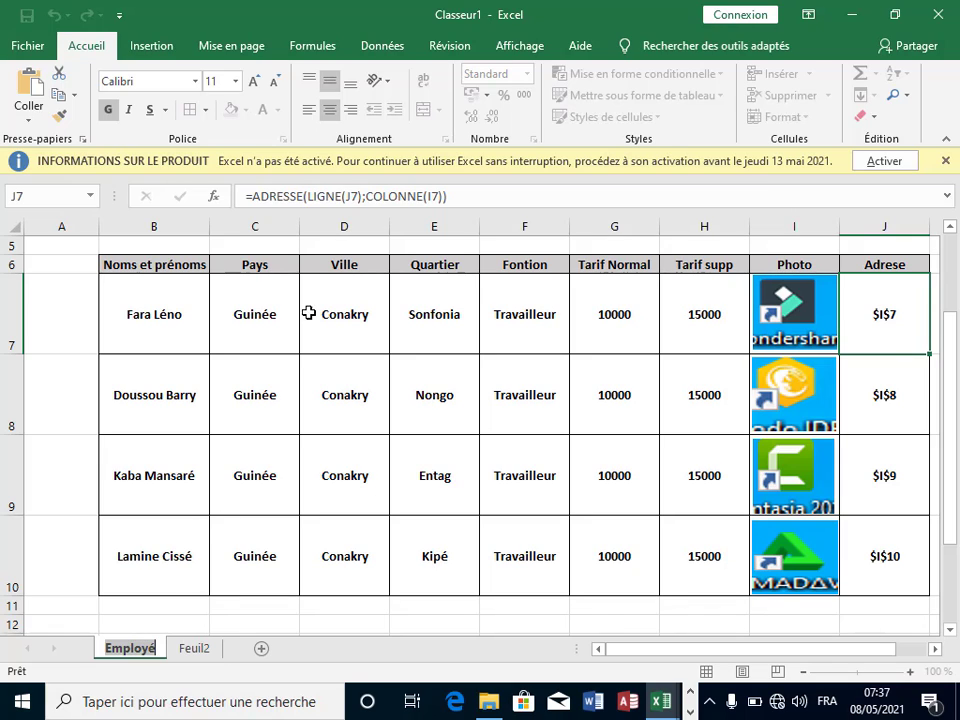
# Step: Prefix J7's formula with "Employé!"& so it shows Employé!$I$7
pyautogui.click(249, 197)
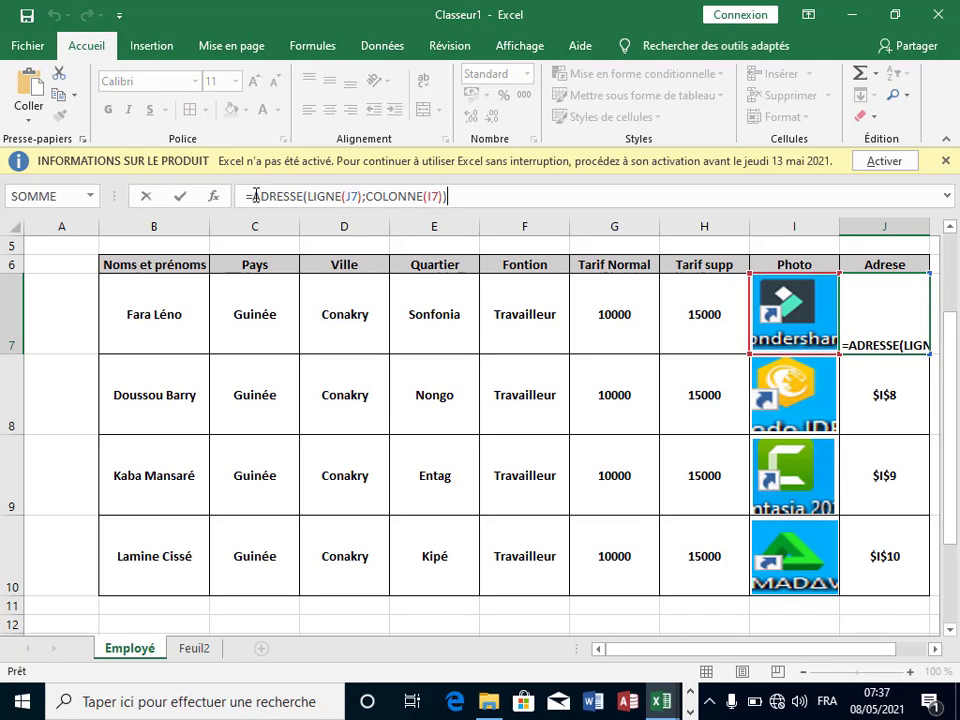
pyautogui.click(256, 196)
pyautogui.write('Employé')
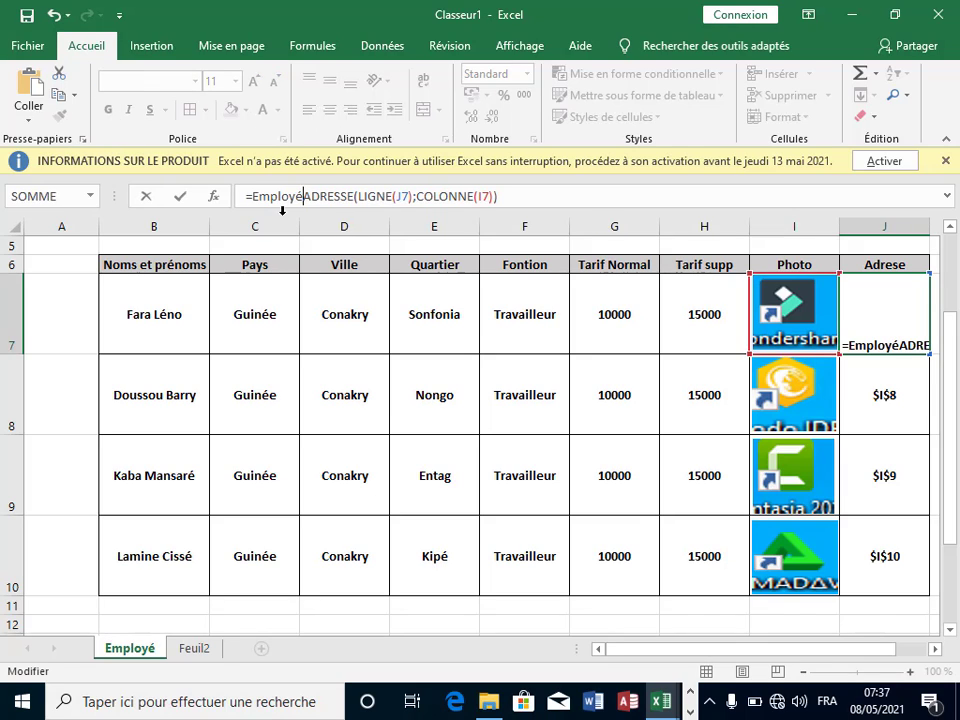
pyautogui.click(249, 197)
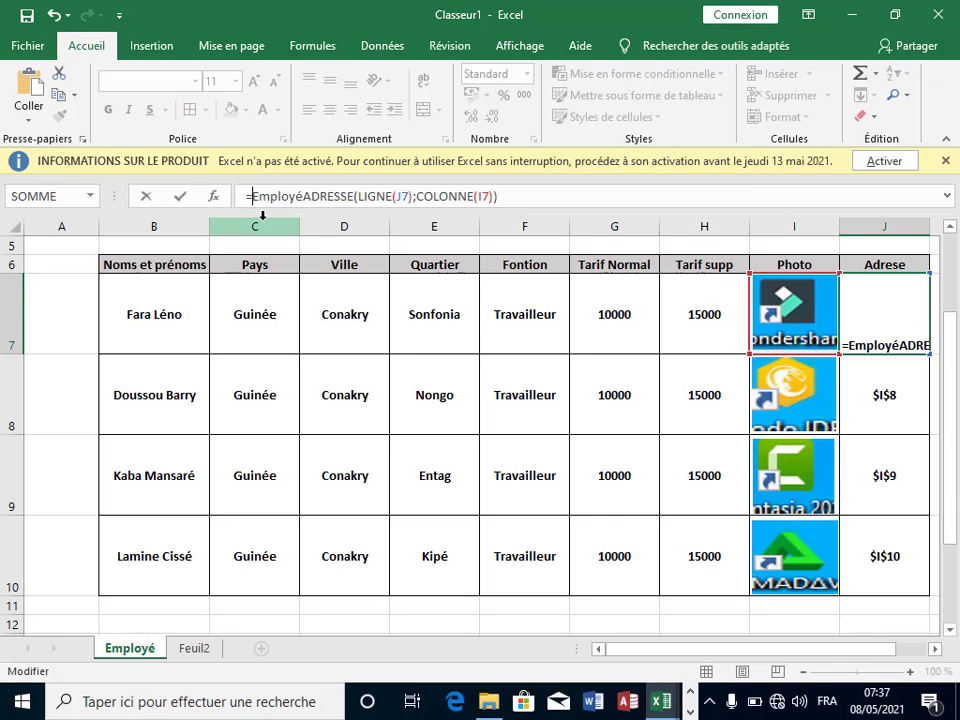
pyautogui.write('"')
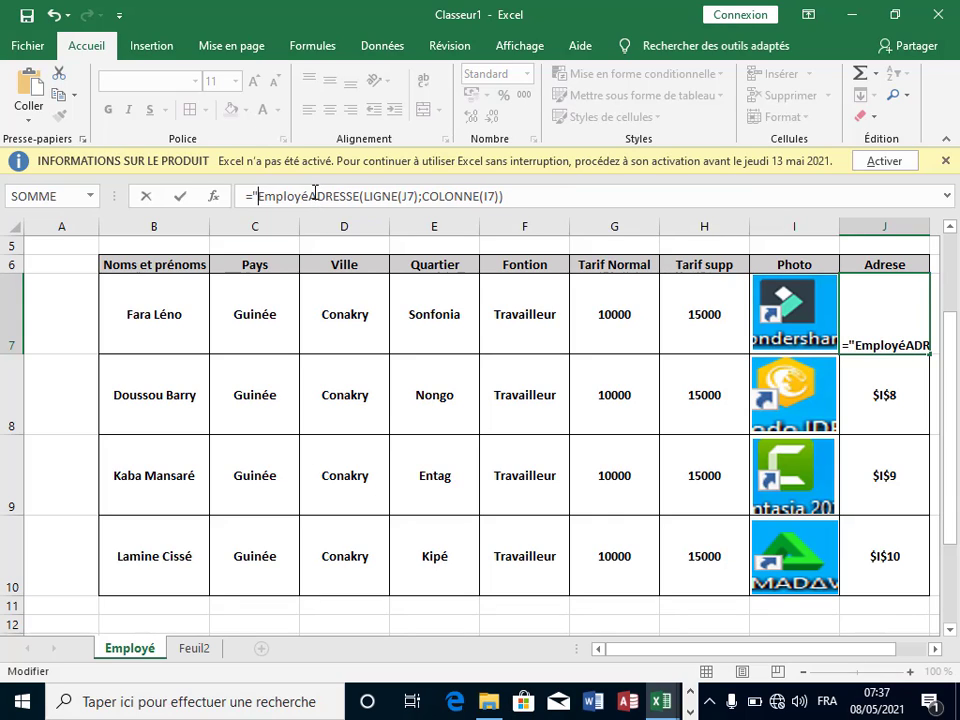
pyautogui.click(310, 197)
pyautogui.write('"')
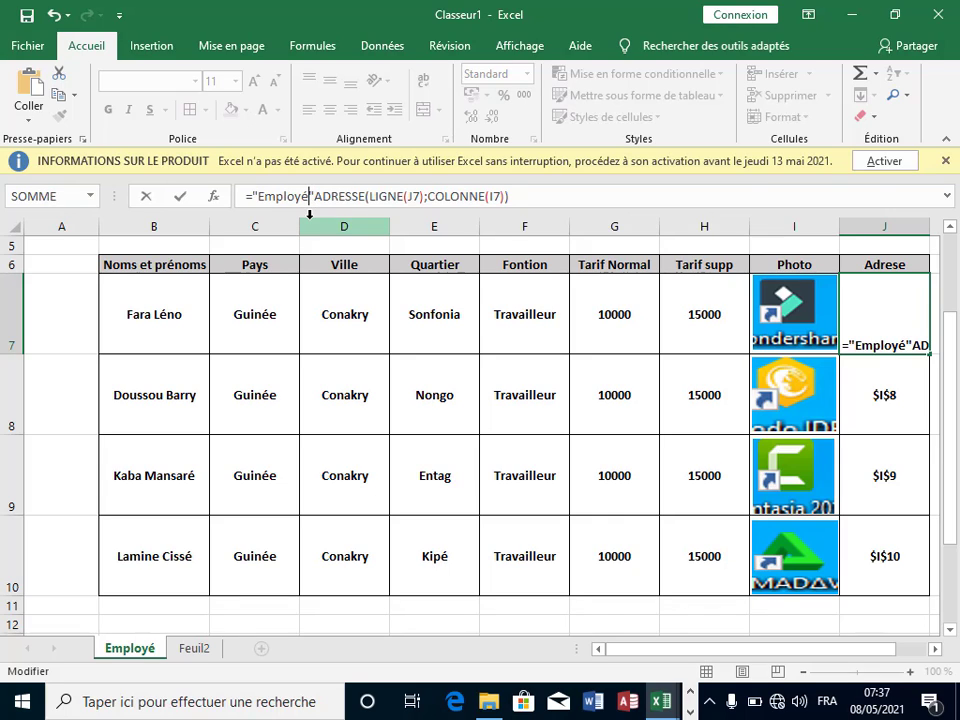
pyautogui.write('!')
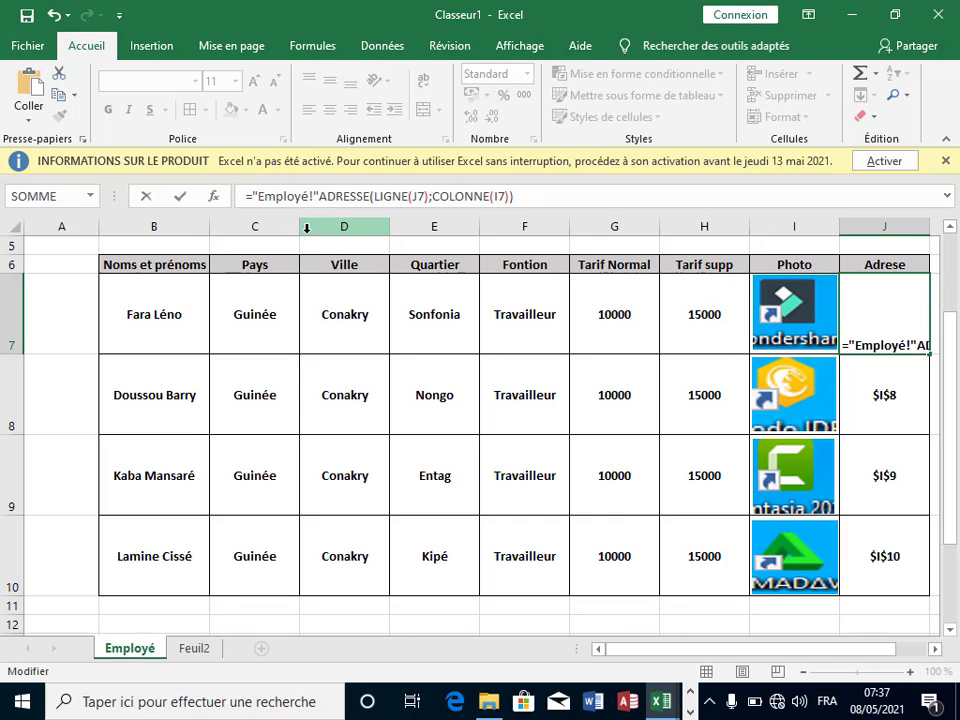
pyautogui.write('&')
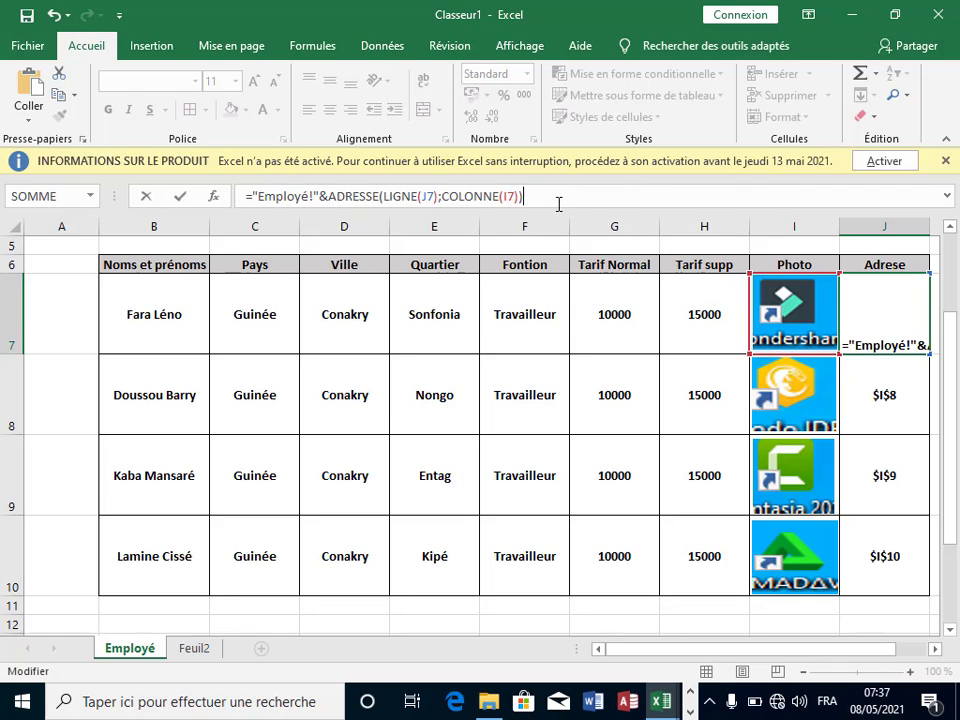
pyautogui.press('Return')
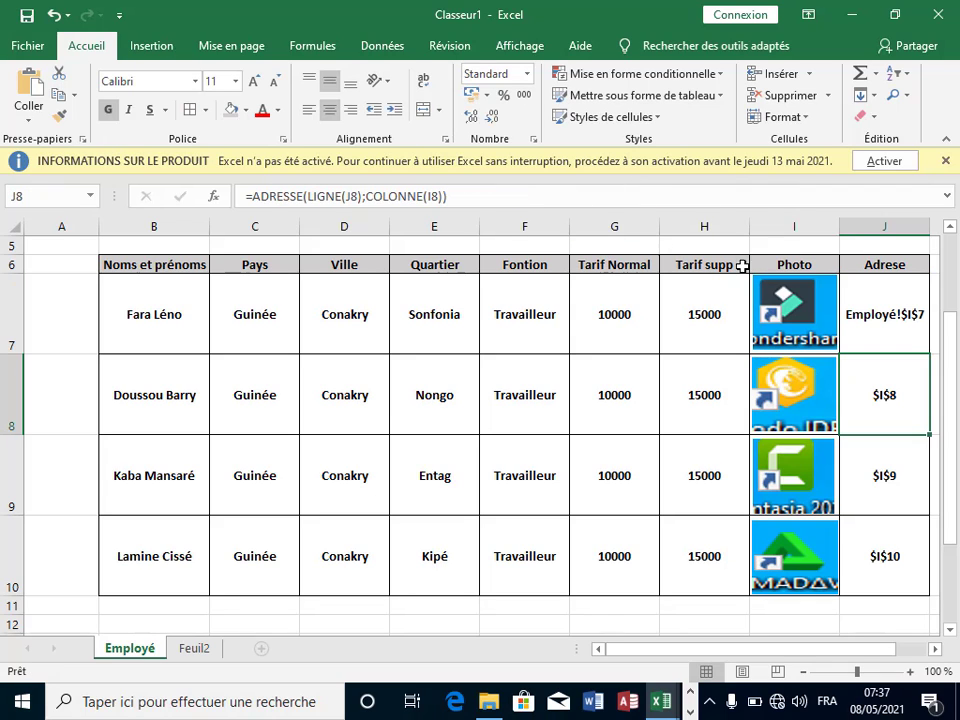
# Step: Copy the sheet-qualified address formula down from J7 to J10
pyautogui.click(902, 312)
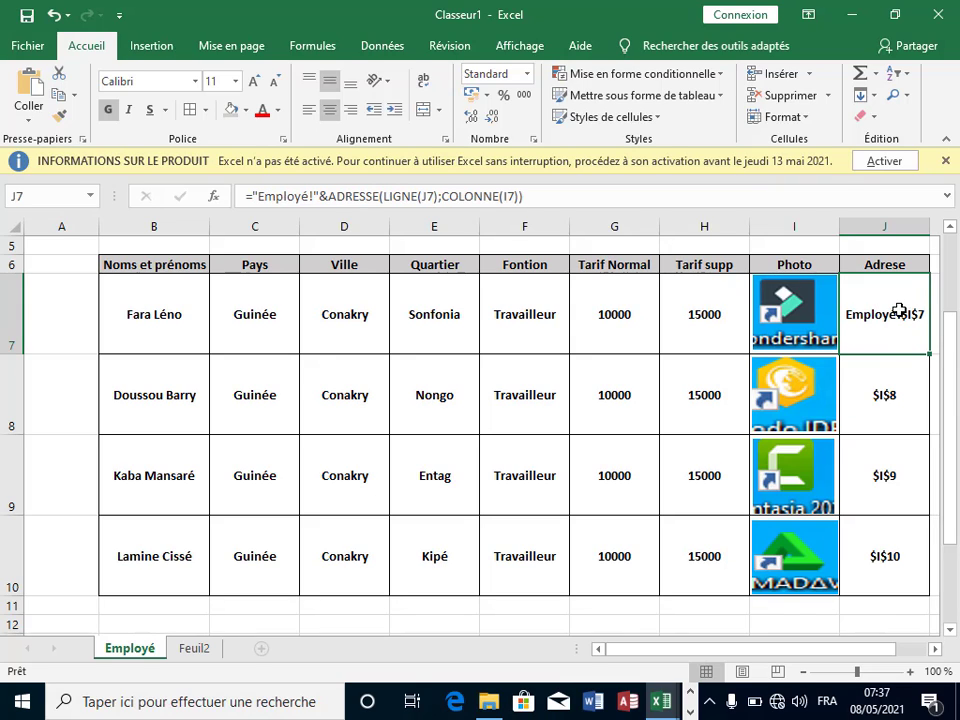
pyautogui.doubleClick(928, 355)
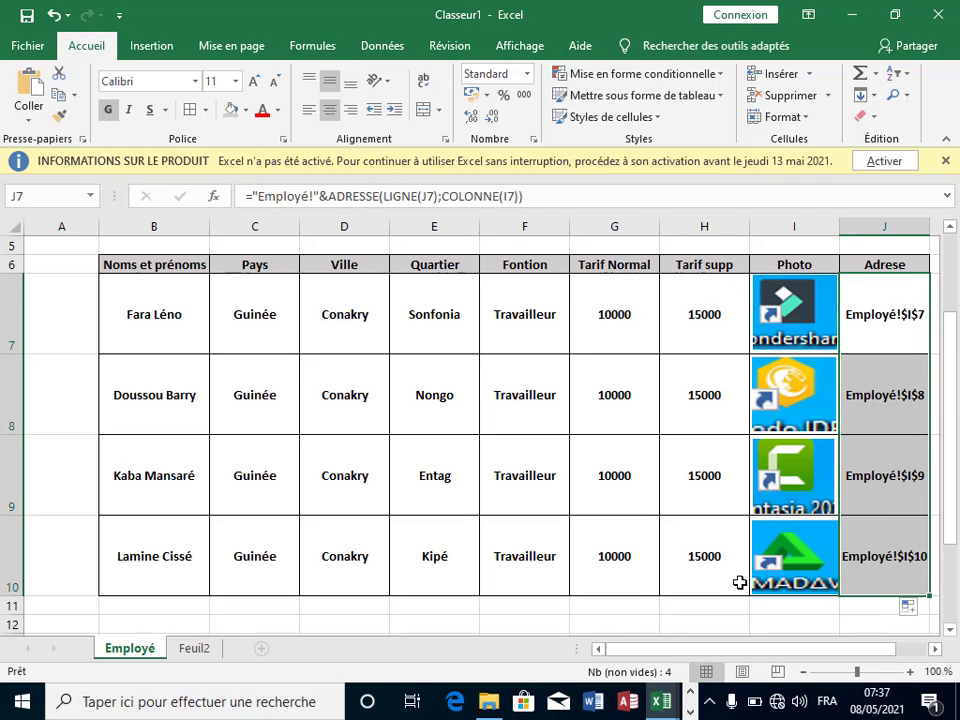
pyautogui.click(608, 624)
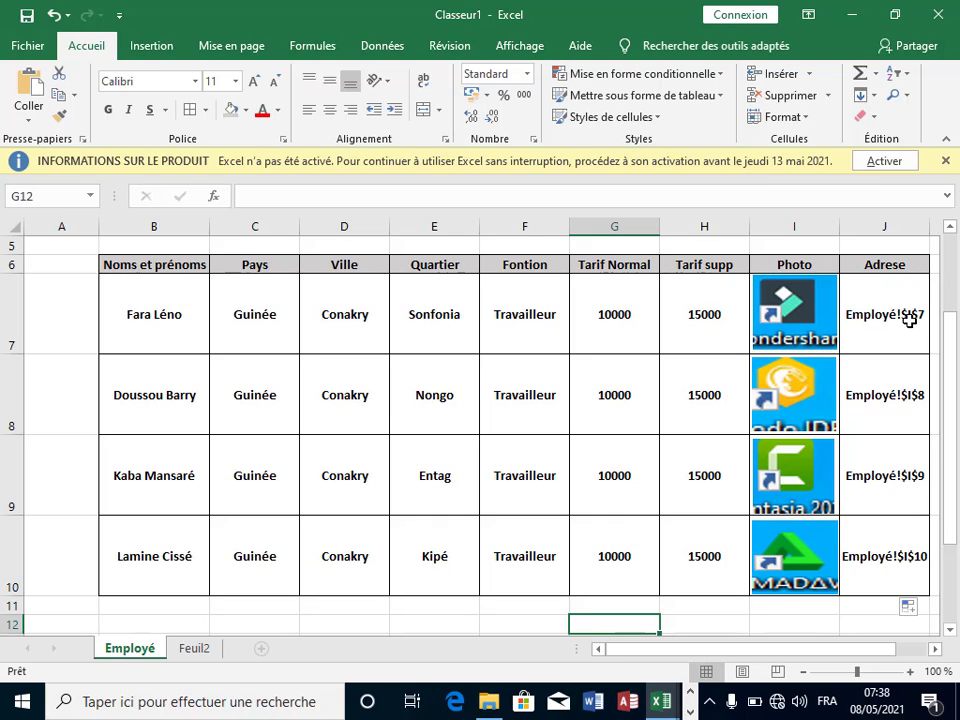
# Step: Compare each row 7–10 photo with its Adrese cell, then switch to Feuil2
pyautogui.click(790, 300)
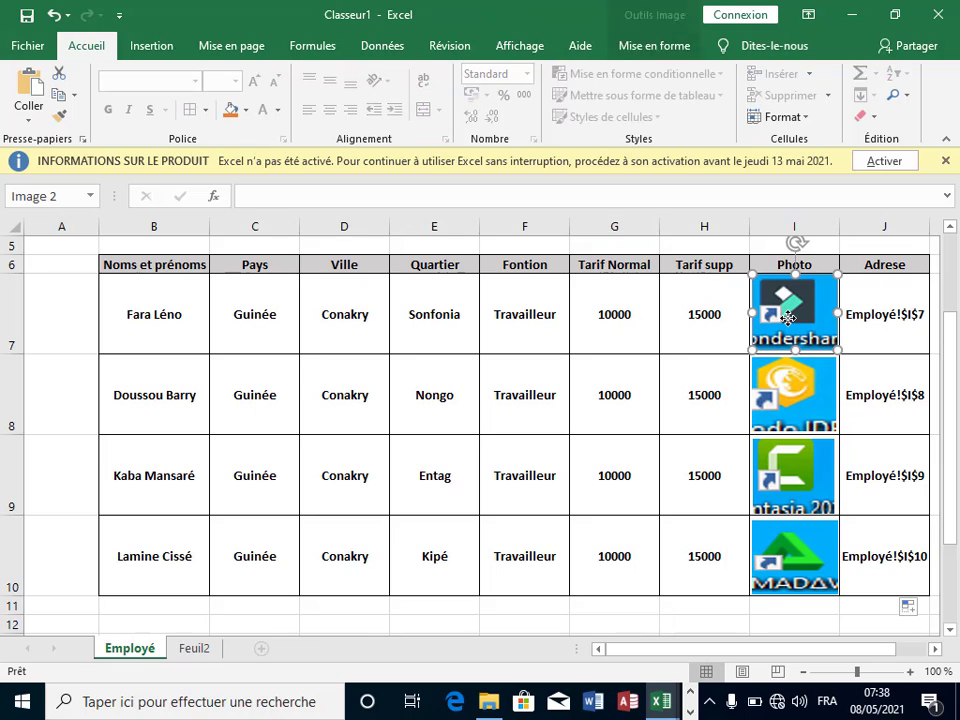
pyautogui.click(914, 400)
pyautogui.click(797, 392)
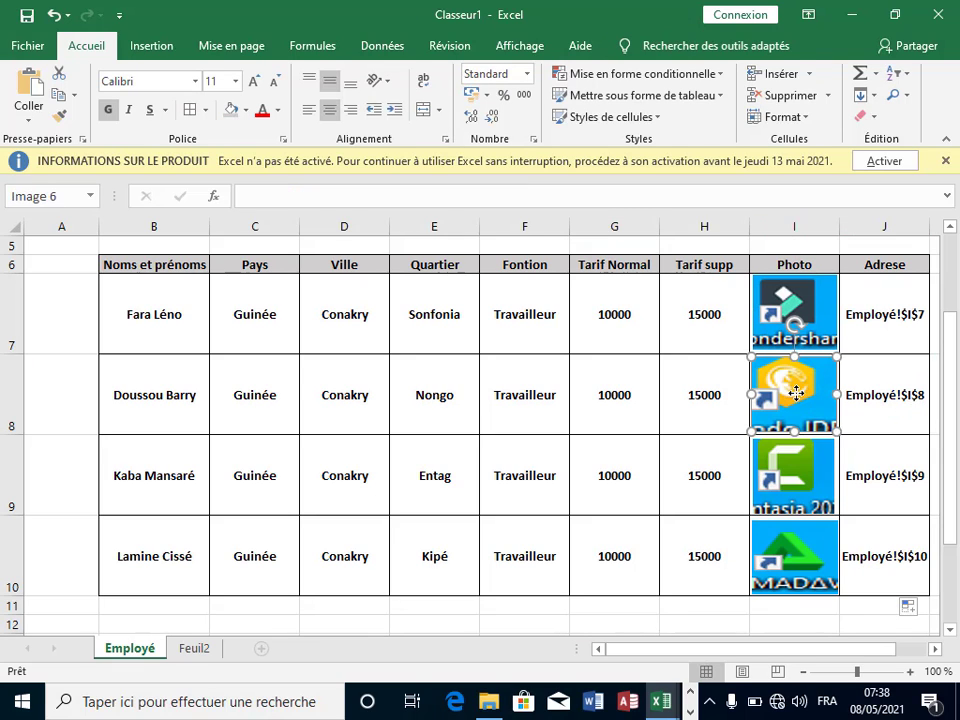
pyautogui.click(893, 452)
pyautogui.click(814, 474)
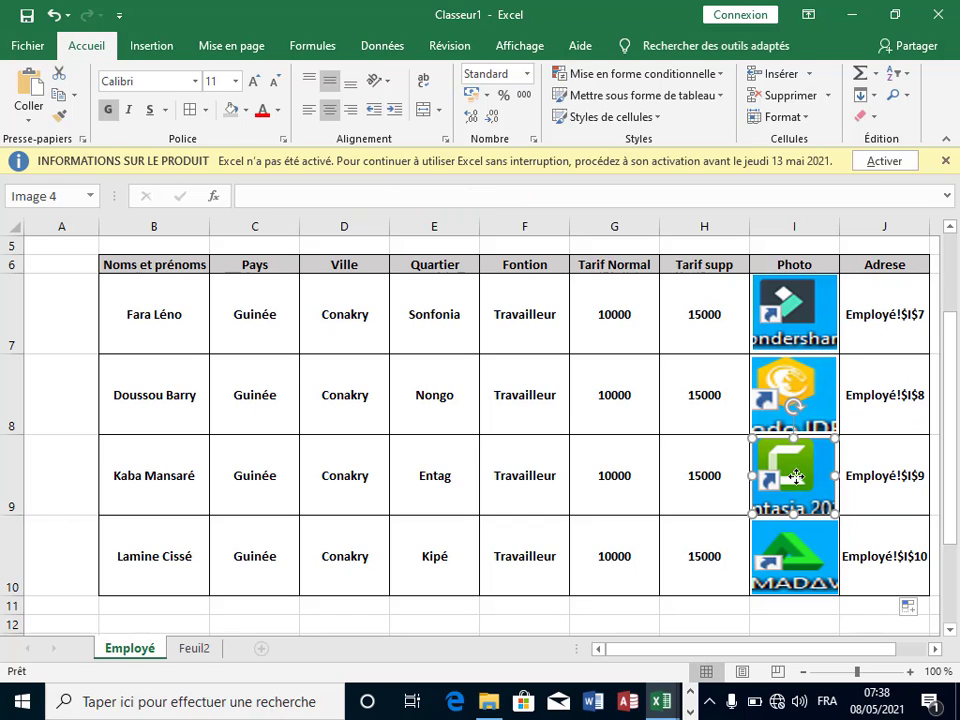
pyautogui.click(842, 562)
pyautogui.click(822, 565)
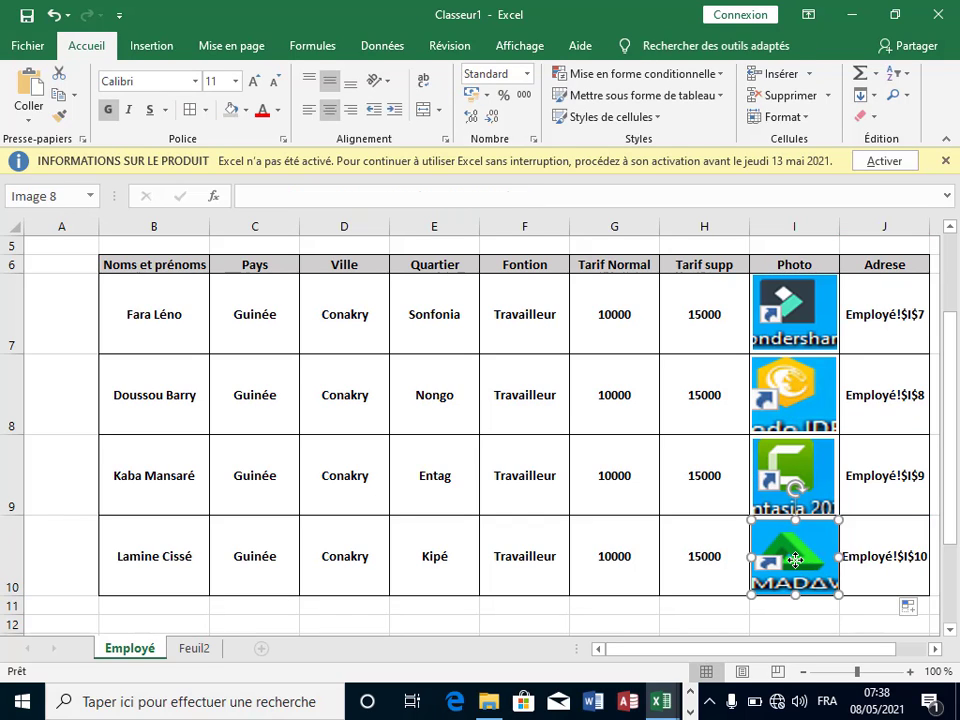
pyautogui.click(887, 398)
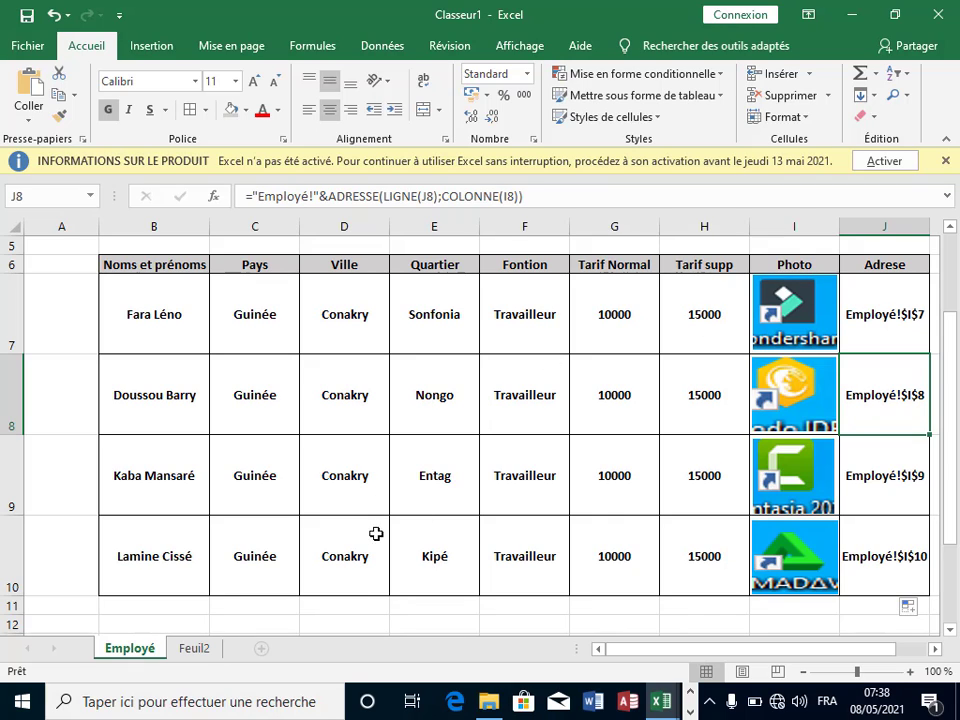
pyautogui.click(194, 649)
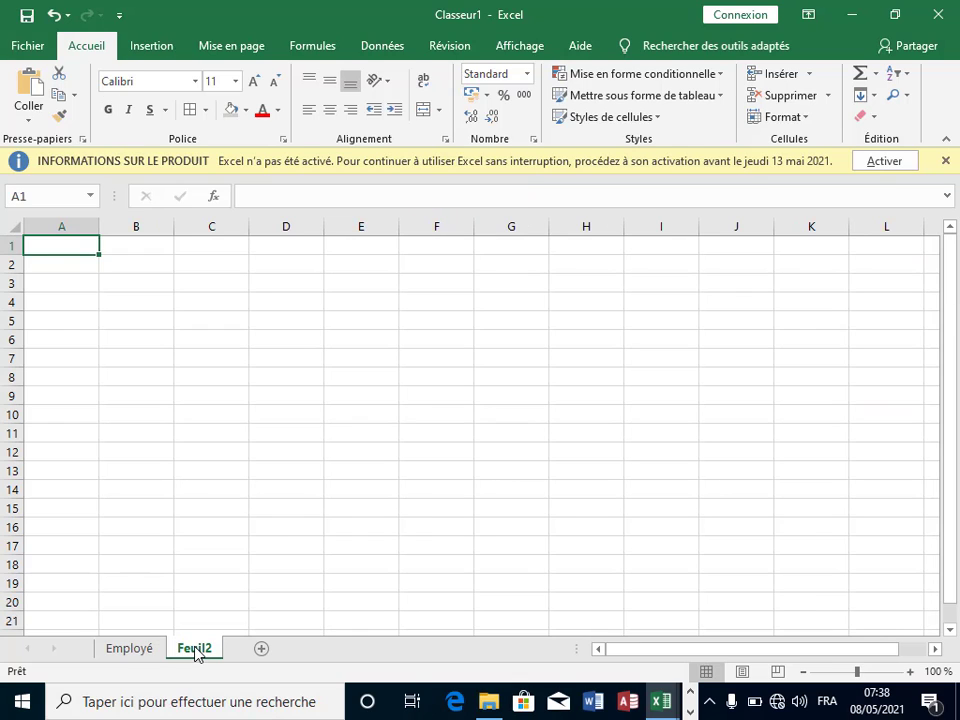
# Step: Rename the Feuil2 sheet tab to 'Pointage'
pyautogui.rightClick(197, 651)
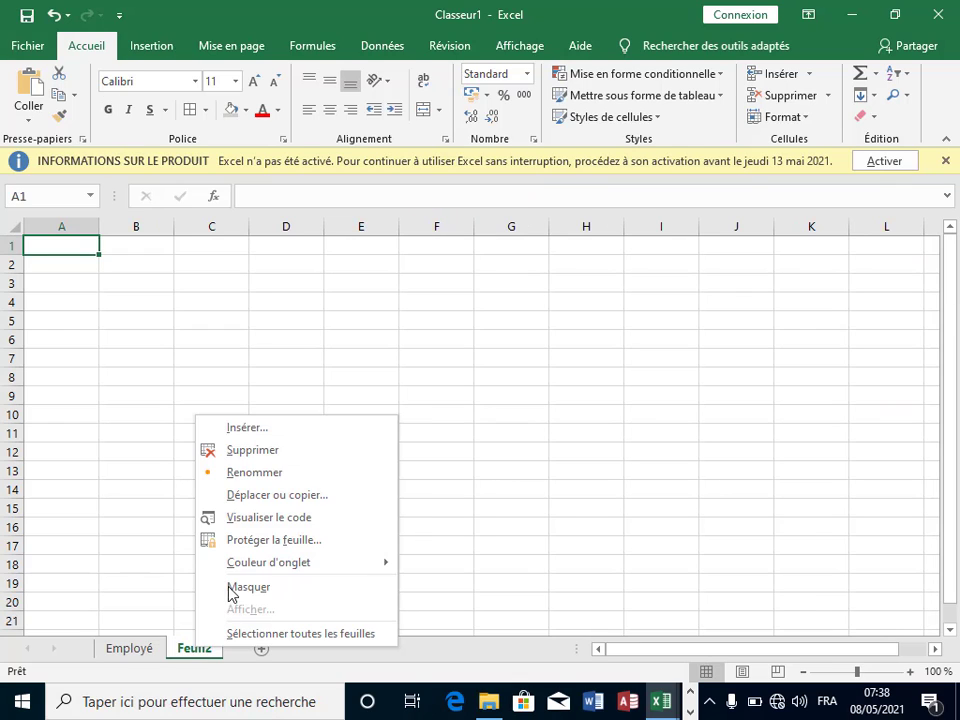
pyautogui.click(268, 480)
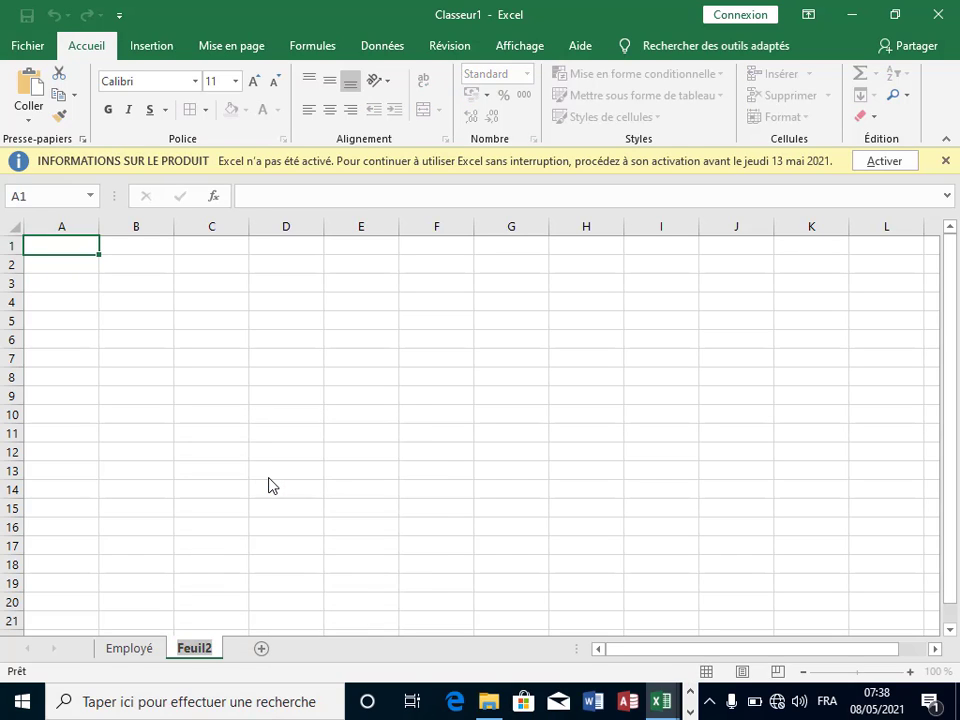
pyautogui.press('BackSpace')
pyautogui.write('Point')
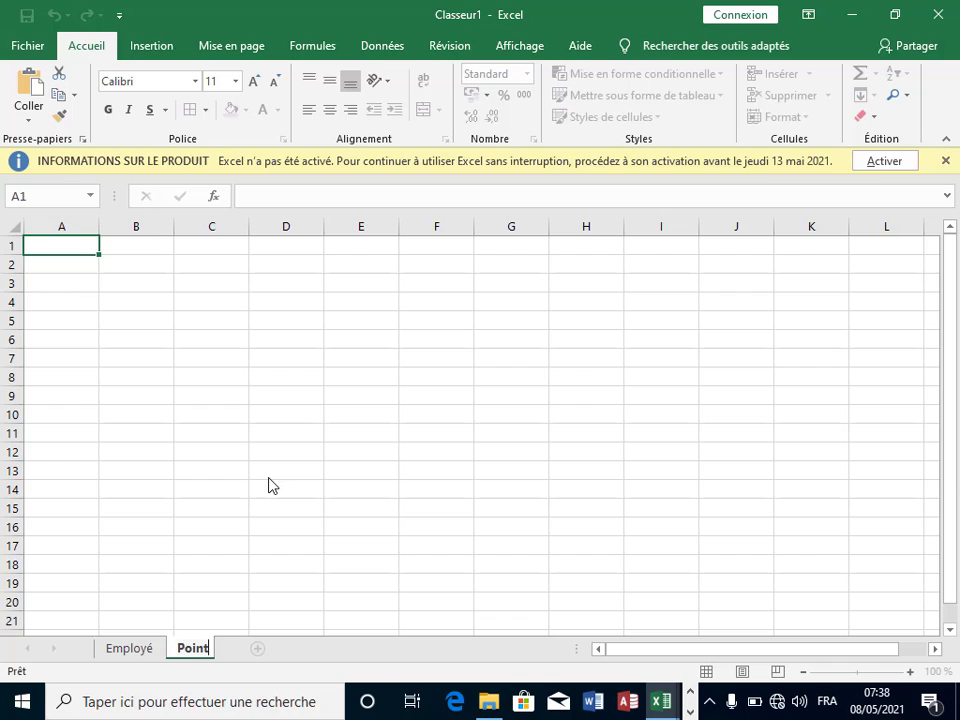
pyautogui.write('age')
pyautogui.press('Return')
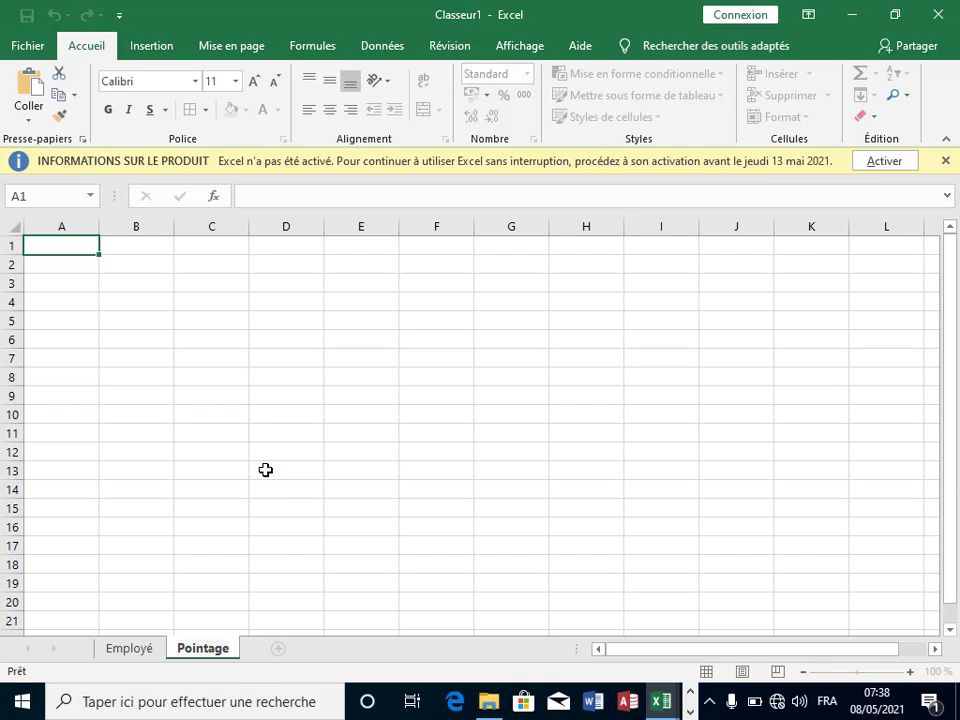
pyautogui.click(266, 469)
pyautogui.click(195, 344)
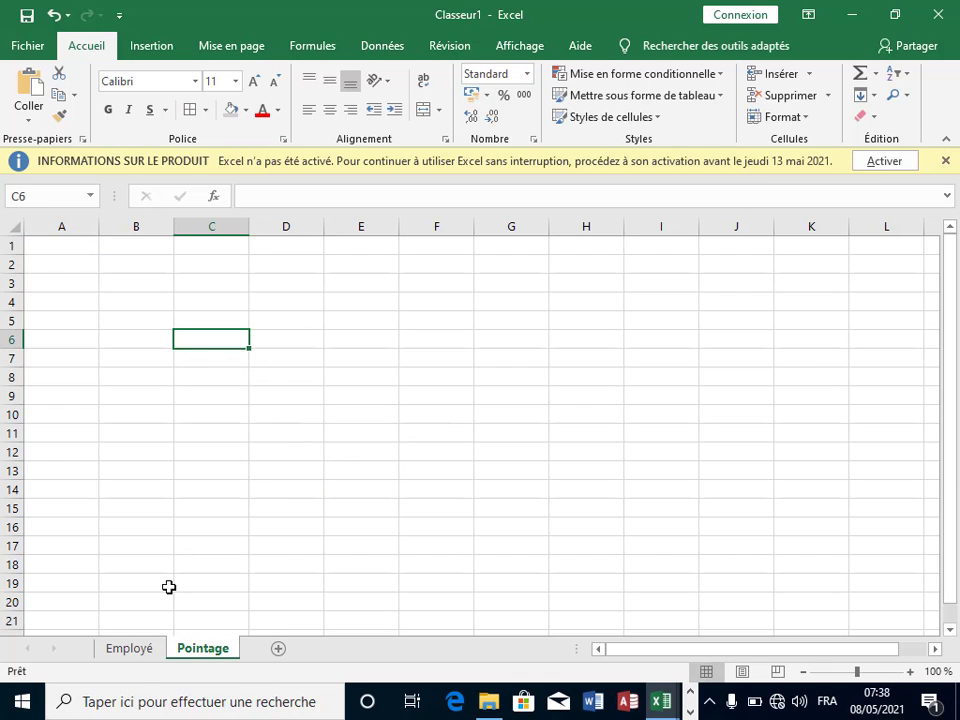
# Step: Merge and centre row 5 into header blocks B5:D5, E5:G5, H5:J5 and K5:M5
pyautogui.click(132, 649)
pyautogui.click(203, 648)
pyautogui.click(134, 320)
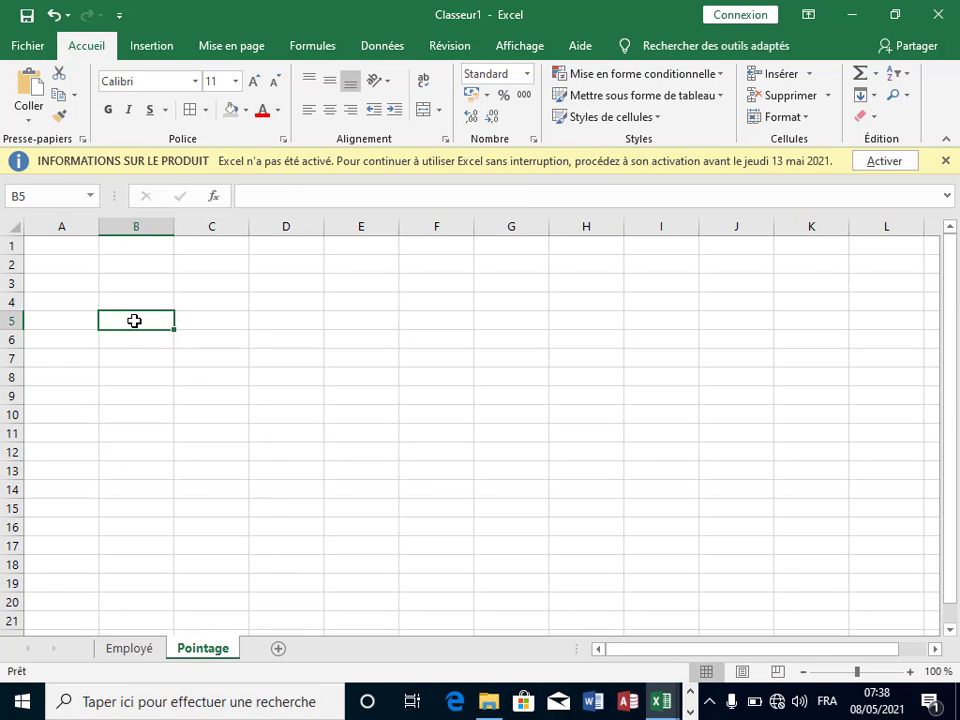
pyautogui.moveTo(134, 320); pyautogui.dragTo(313, 329)
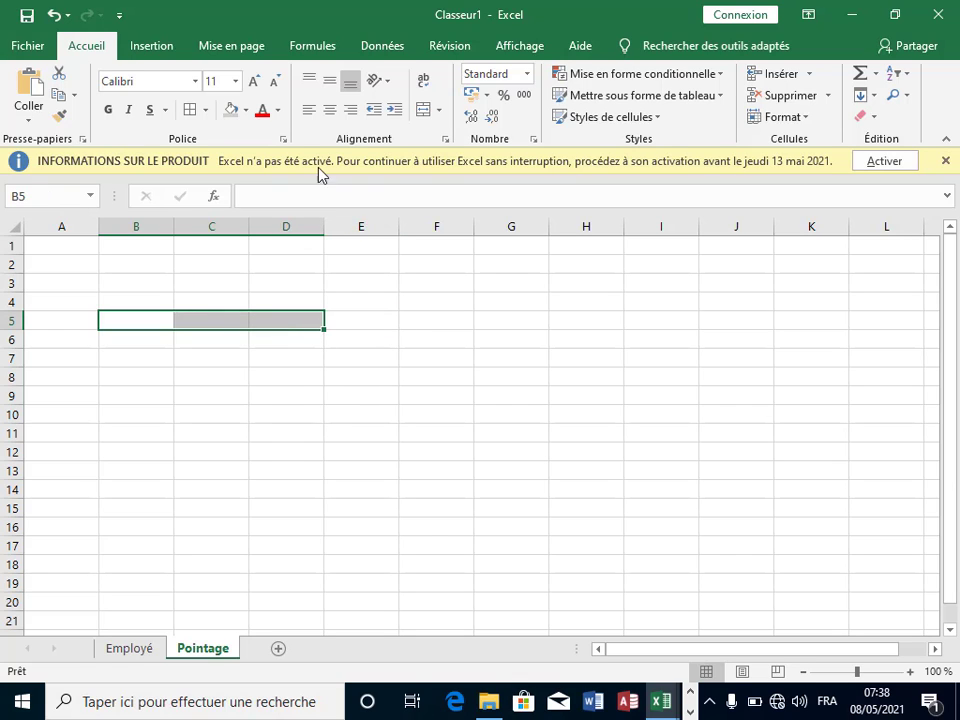
pyautogui.click(424, 112)
pyautogui.moveTo(358, 325); pyautogui.dragTo(479, 318)
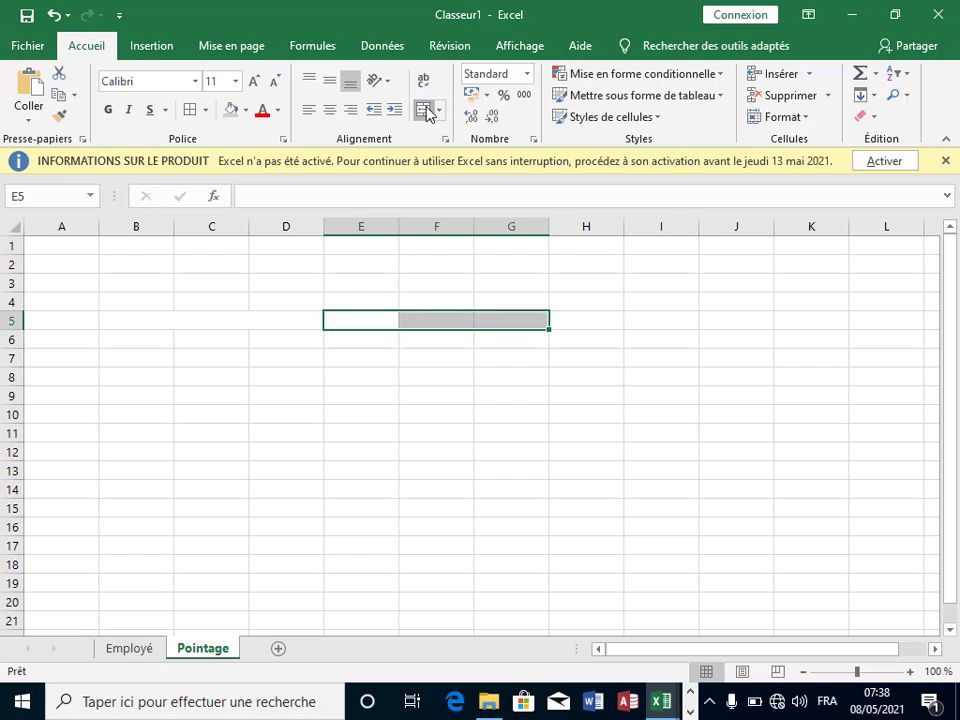
pyautogui.click(424, 110)
pyautogui.moveTo(583, 319); pyautogui.dragTo(718, 318)
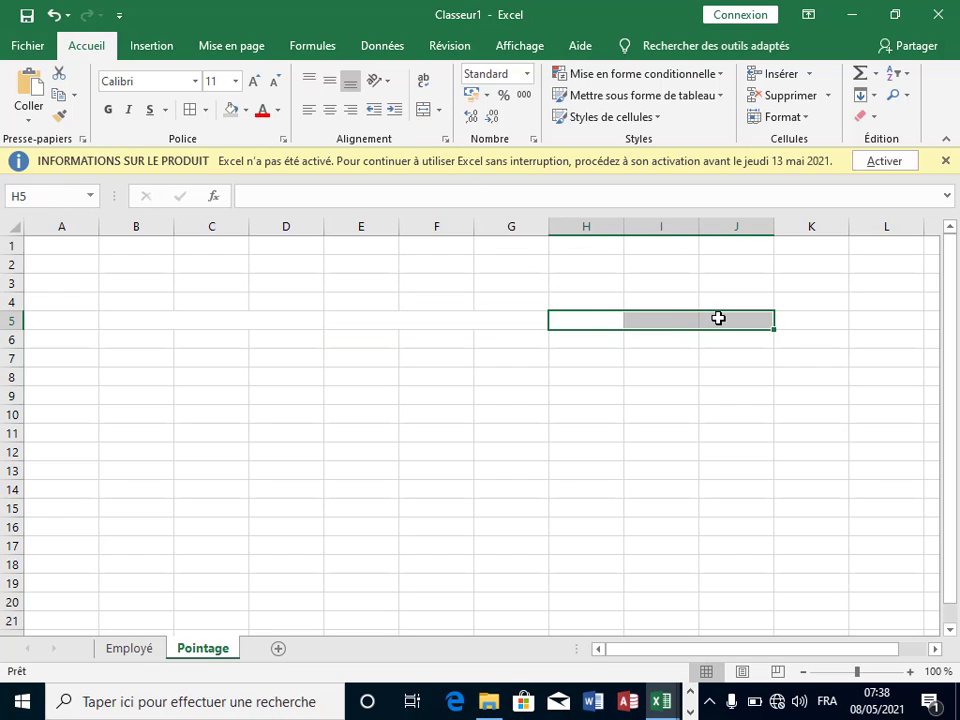
pyautogui.click(424, 116)
pyautogui.moveTo(793, 315); pyautogui.dragTo(760, 326)
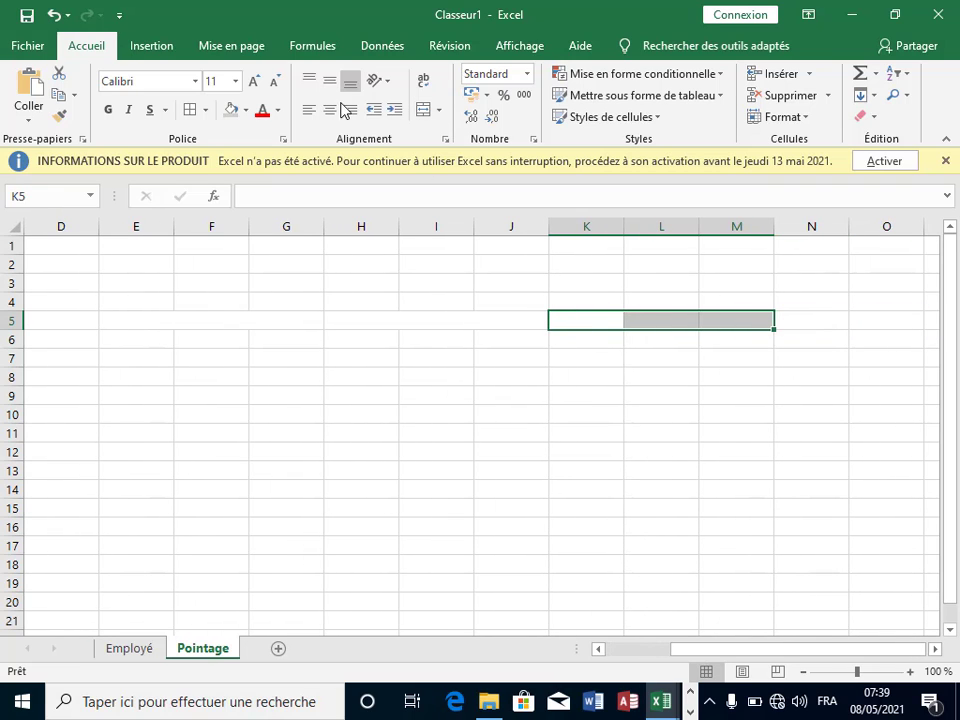
pyautogui.click(424, 110)
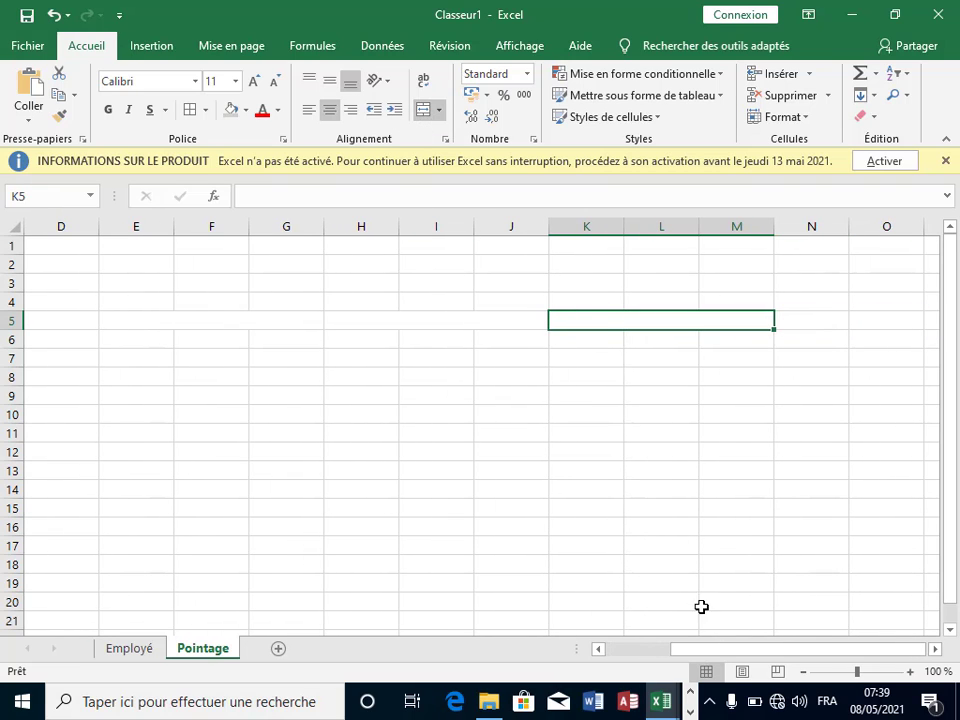
pyautogui.moveTo(726, 651); pyautogui.dragTo(640, 648)
# Step: Merge B6:D7 and E6:G7 into blocks beneath the first two headers
pyautogui.click(485, 400)
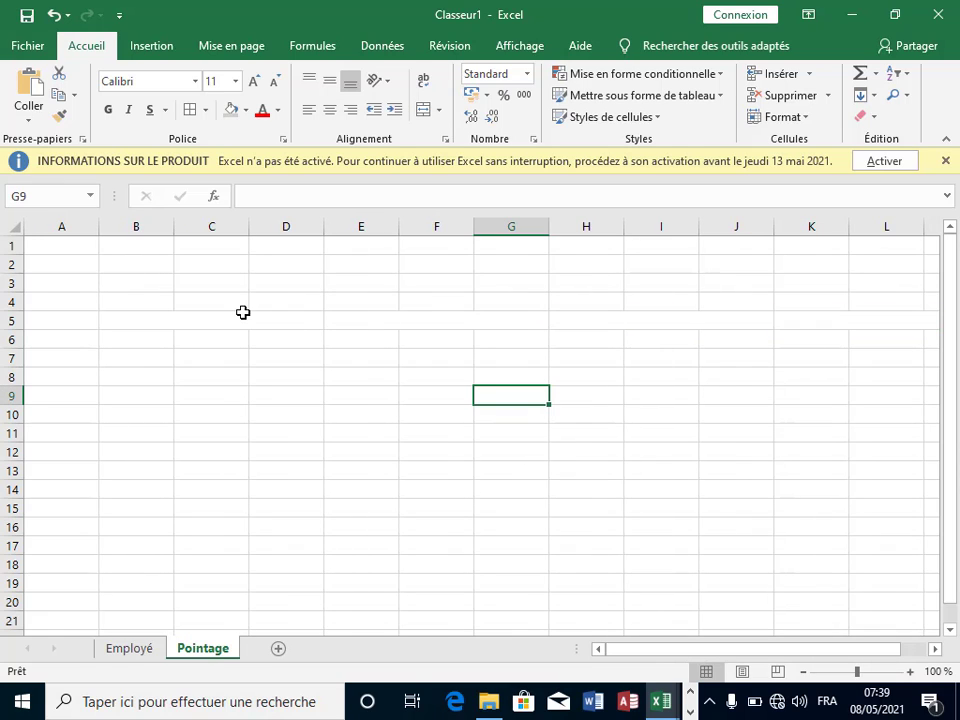
pyautogui.click(142, 342)
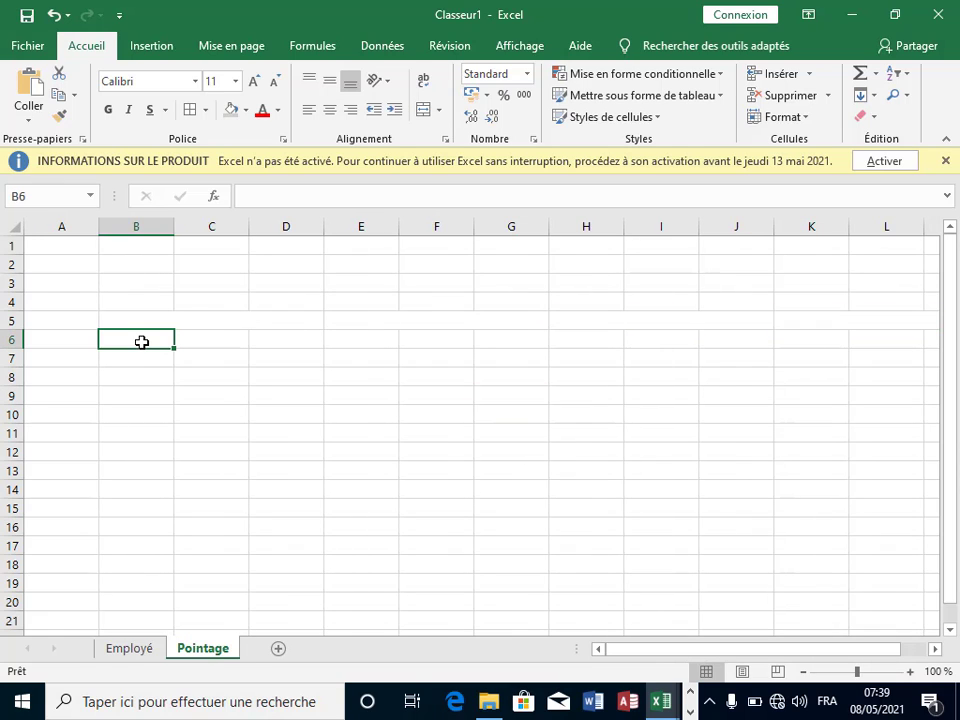
pyautogui.click(227, 319)
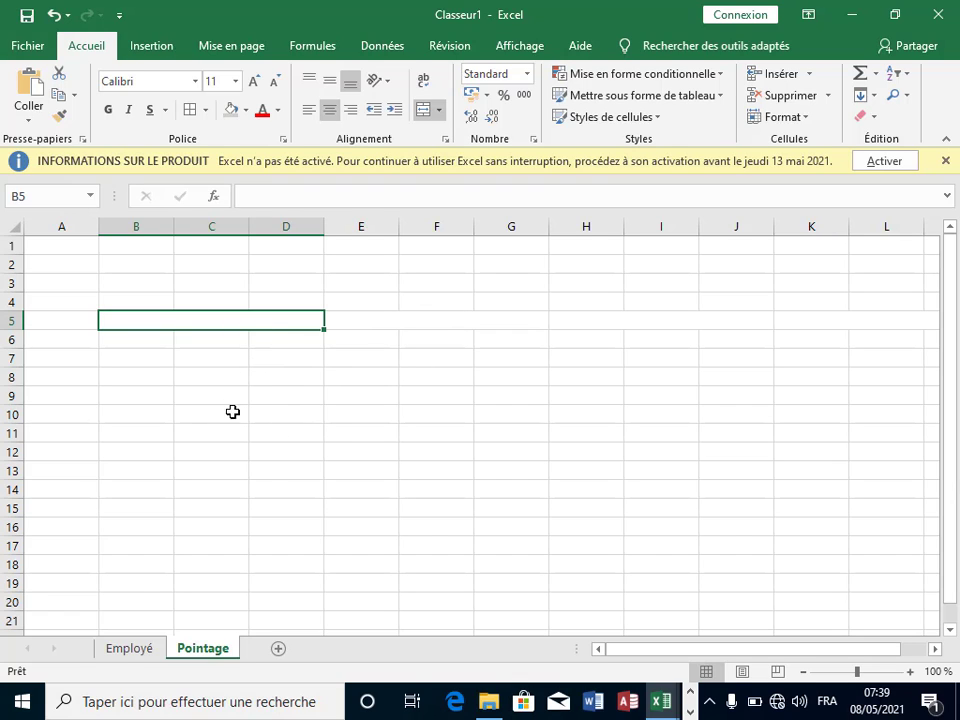
pyautogui.moveTo(134, 342); pyautogui.dragTo(298, 352)
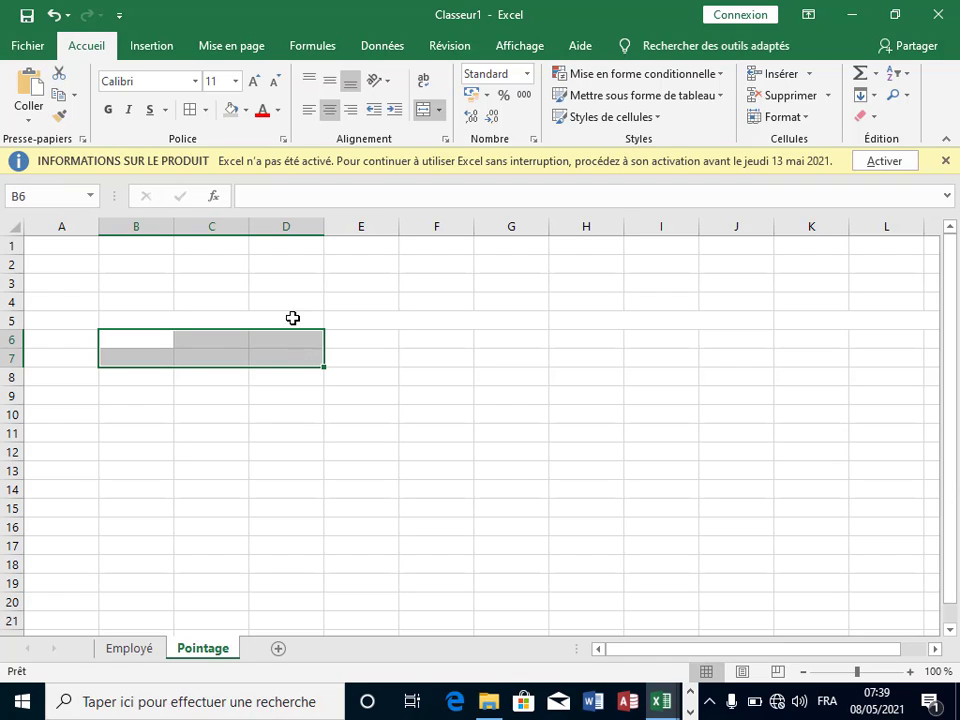
pyautogui.click(418, 114)
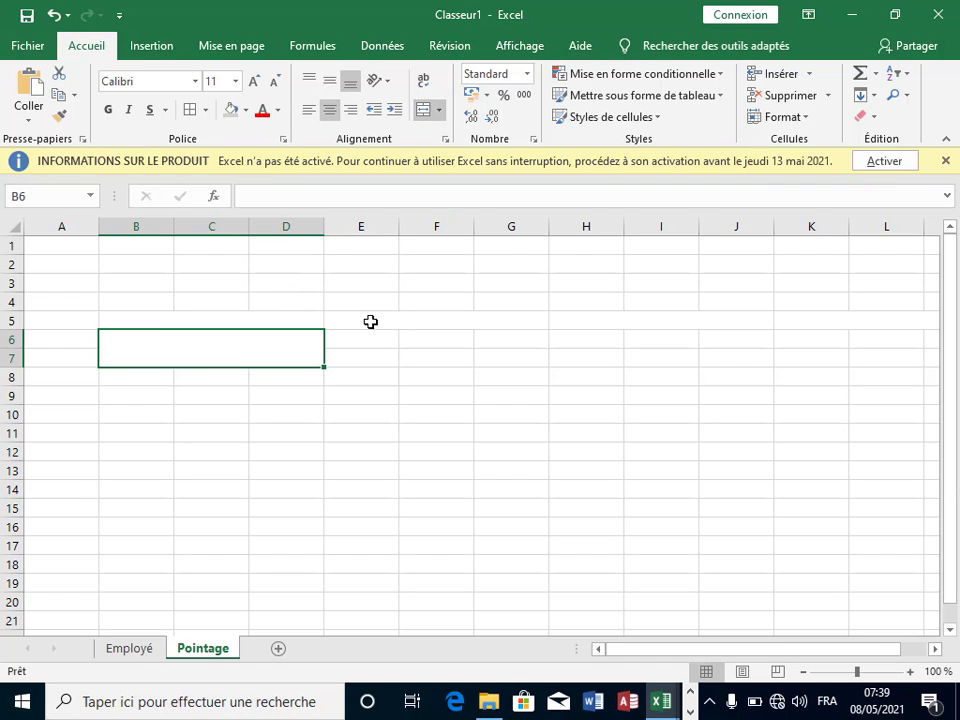
pyautogui.click(368, 318)
pyautogui.click(360, 334)
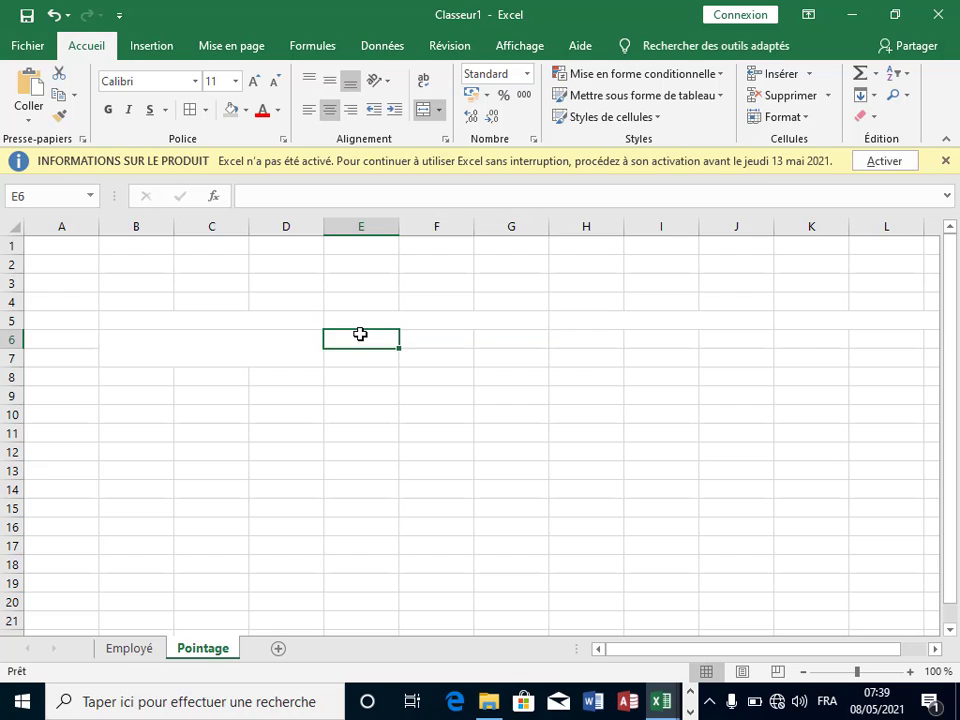
pyautogui.moveTo(445, 345); pyautogui.dragTo(506, 360)
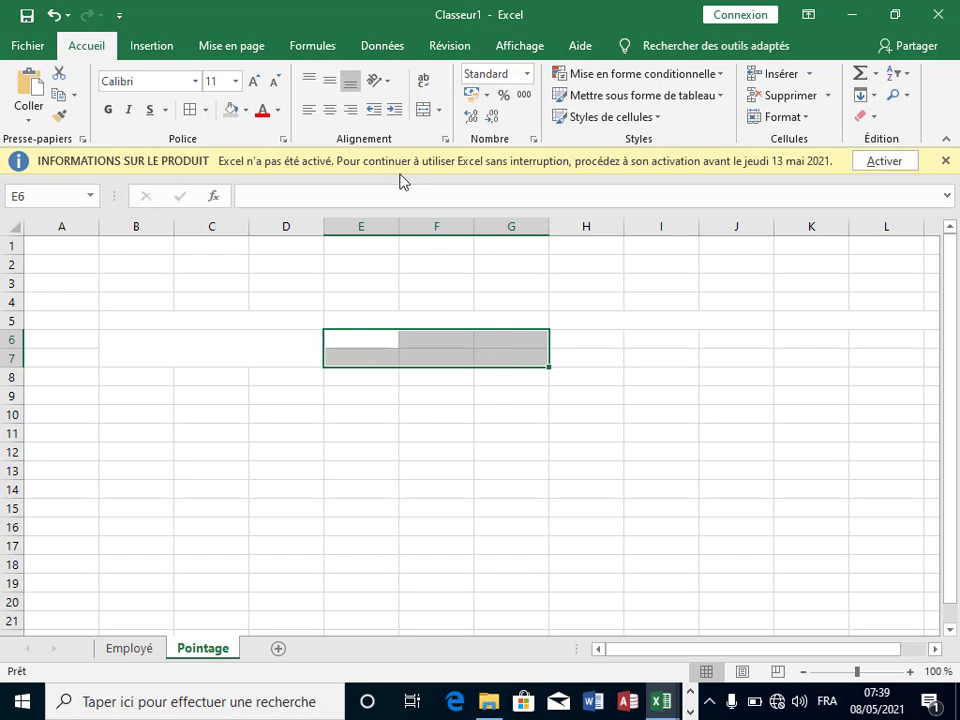
pyautogui.click(421, 110)
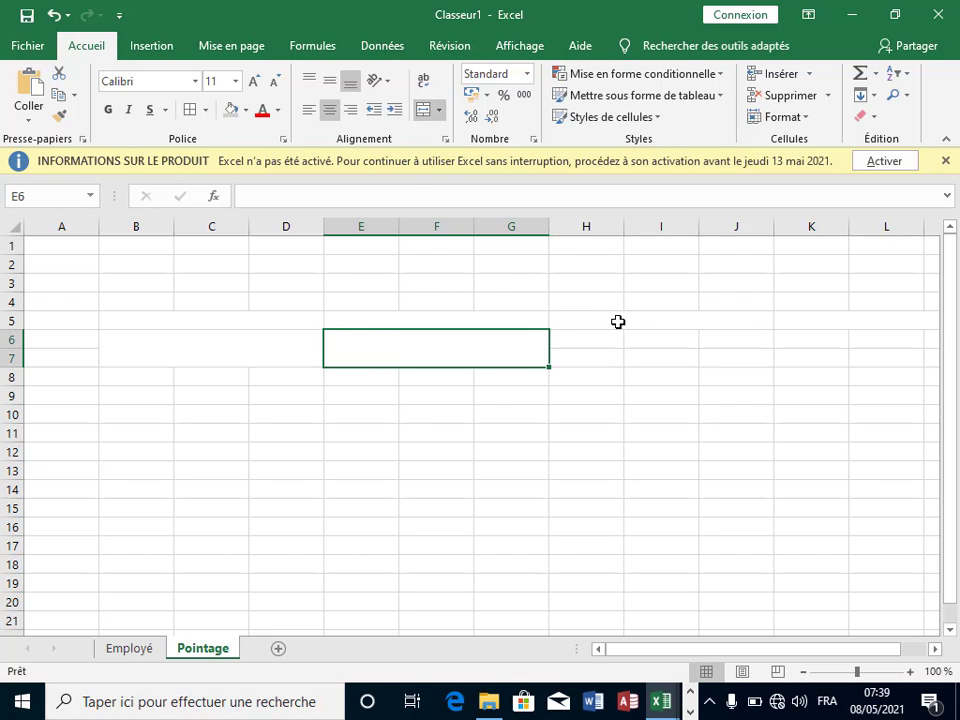
# Step: Merge H6:J7 under the third header and compare the merged block widths
pyautogui.moveTo(618, 321); pyautogui.dragTo(736, 321)
pyautogui.moveTo(579, 344); pyautogui.dragTo(716, 356)
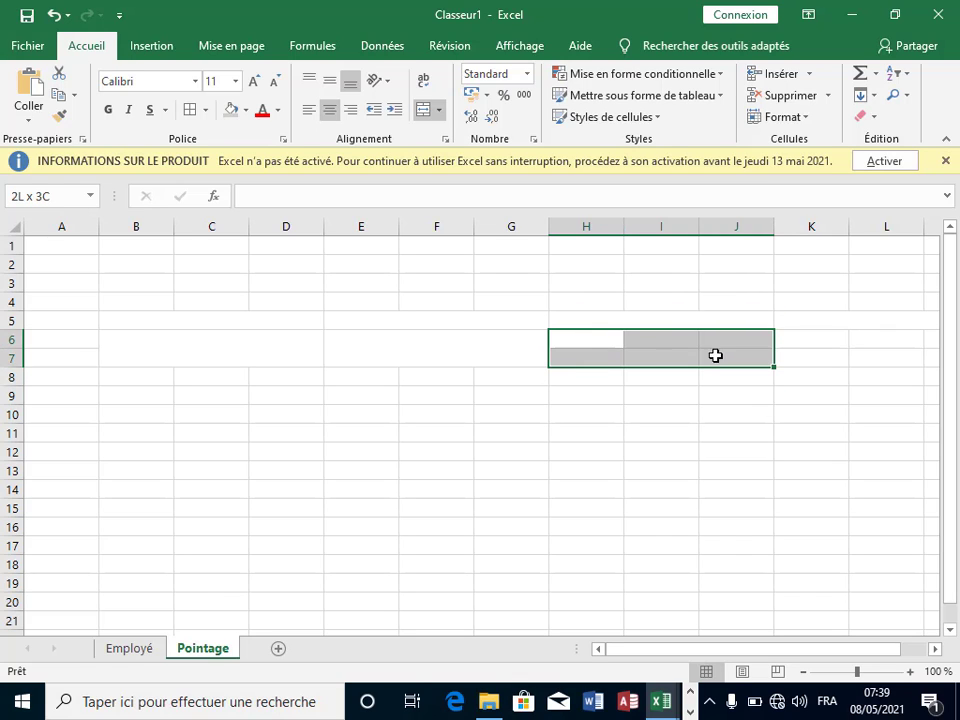
pyautogui.click(420, 113)
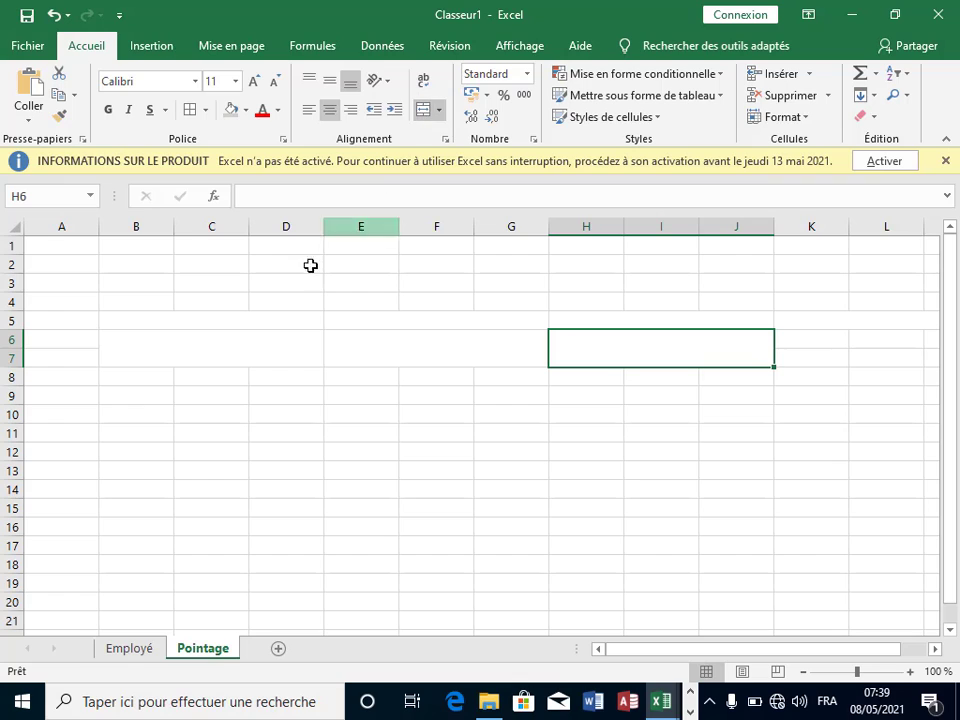
pyautogui.click(255, 324)
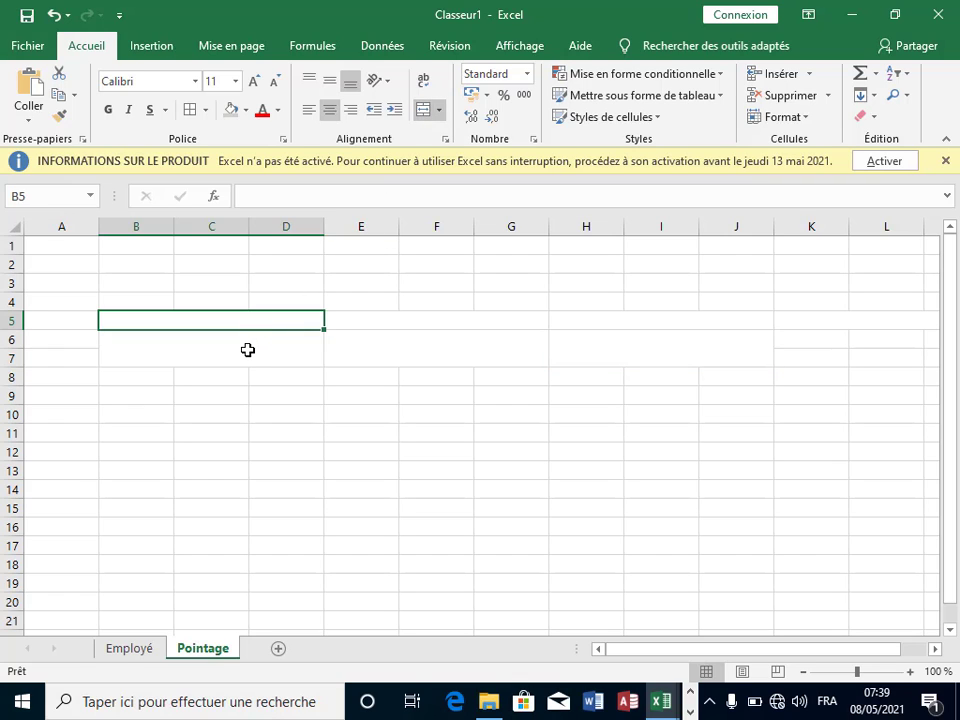
pyautogui.click(414, 325)
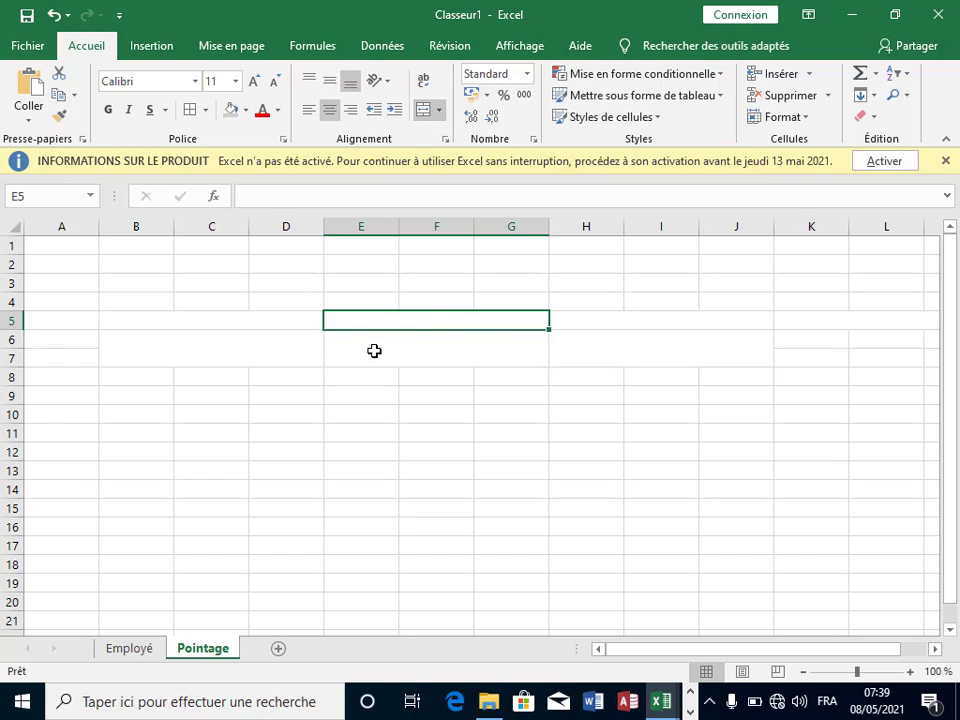
pyautogui.click(252, 335)
pyautogui.click(411, 331)
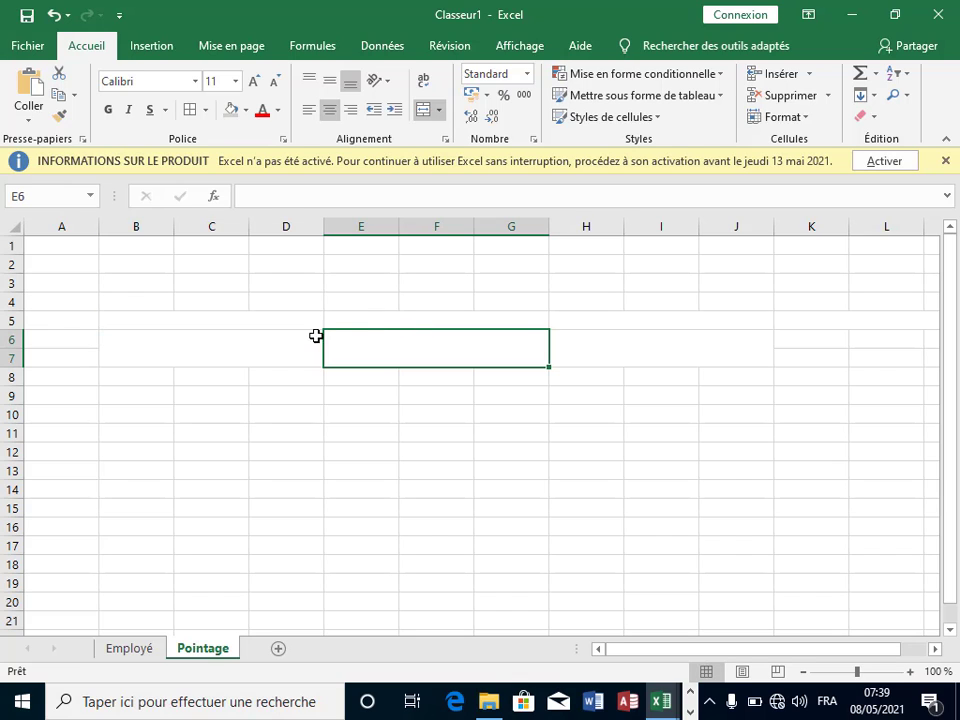
pyautogui.click(356, 320)
# Step: Merge B6:G7 into one wide block and K6:M7 under the last header
pyautogui.moveTo(270, 348); pyautogui.dragTo(386, 343)
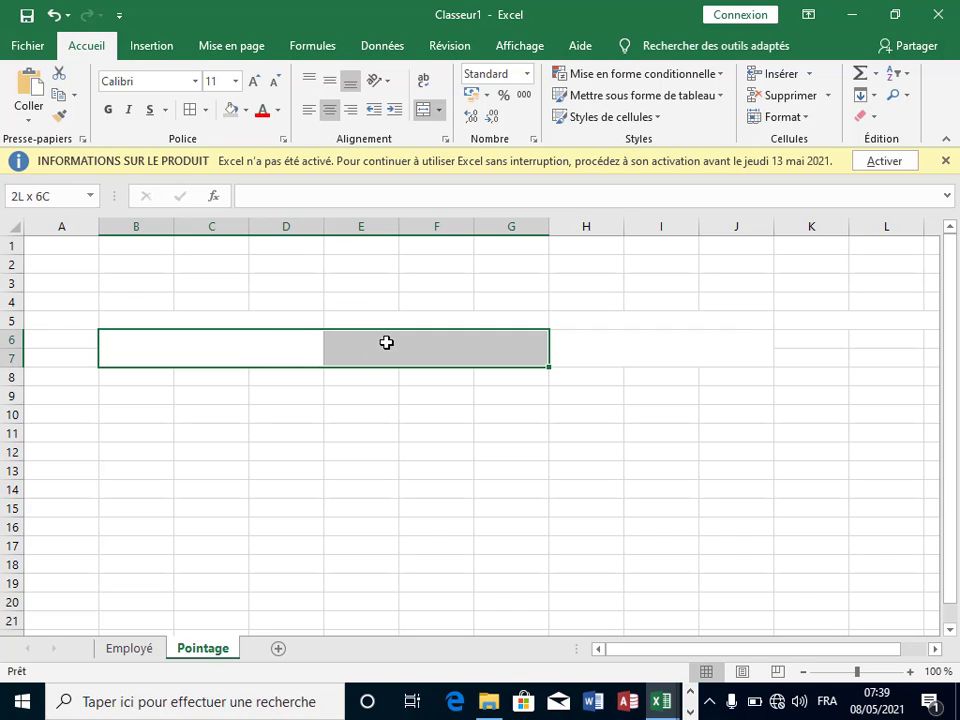
pyautogui.click(420, 112)
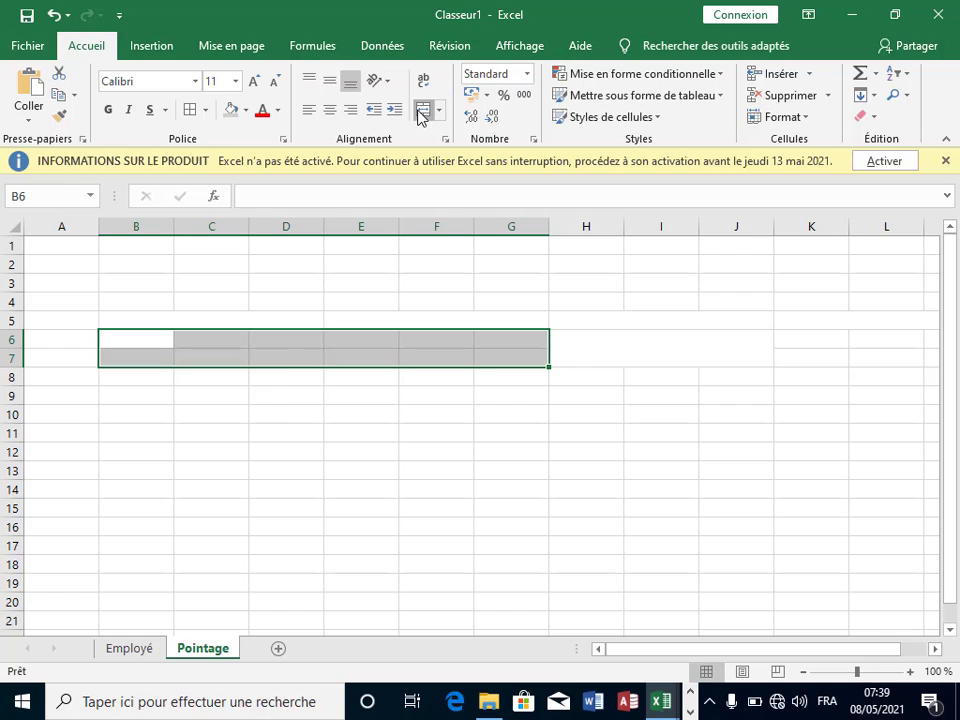
pyautogui.click(628, 324)
pyautogui.click(766, 349)
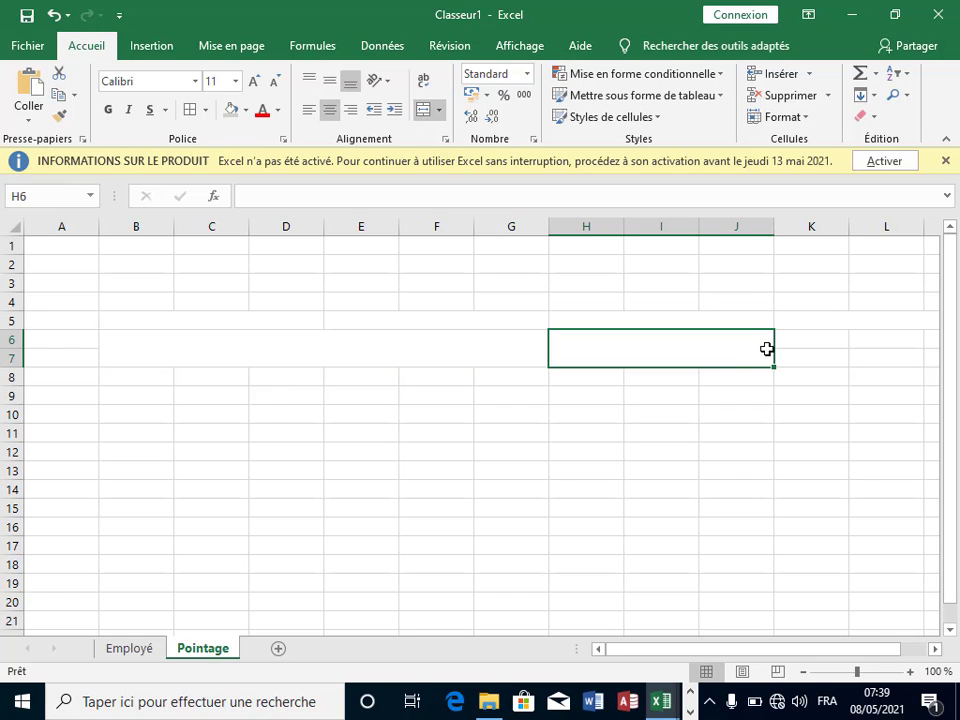
pyautogui.click(935, 648)
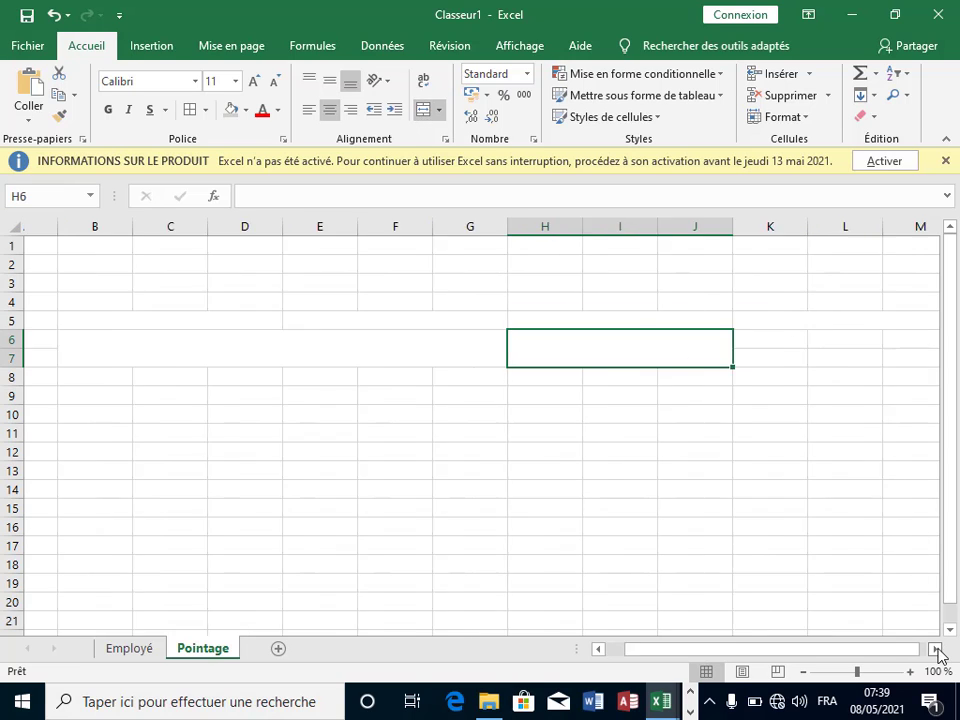
pyautogui.click(935, 648)
pyautogui.moveTo(652, 338); pyautogui.dragTo(816, 354)
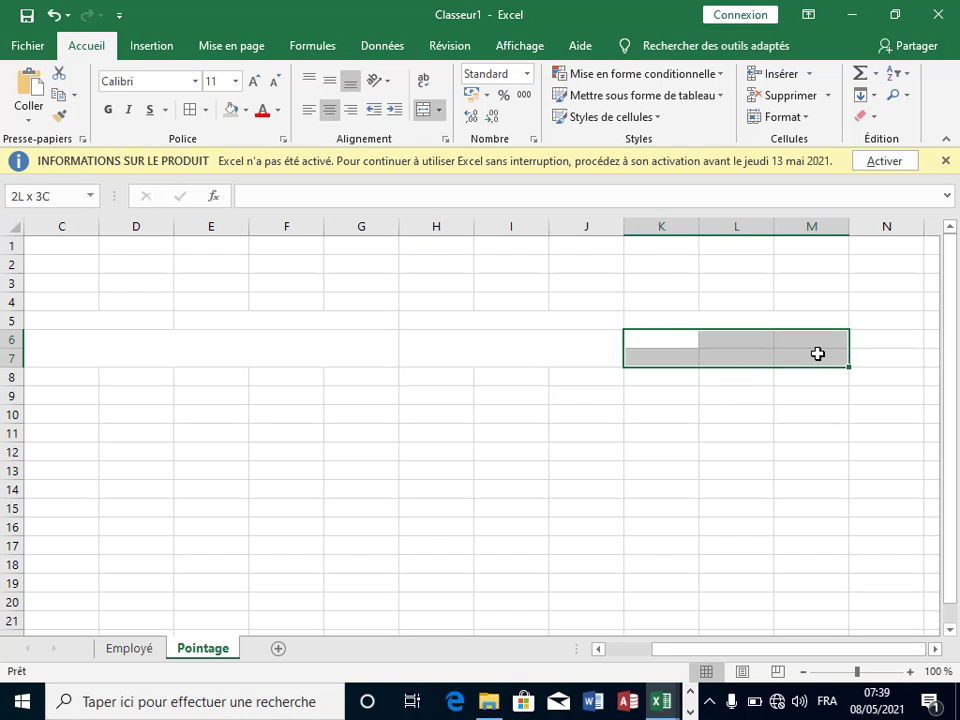
pyautogui.click(428, 110)
pyautogui.click(493, 409)
pyautogui.moveTo(82, 322); pyautogui.dragTo(690, 340)
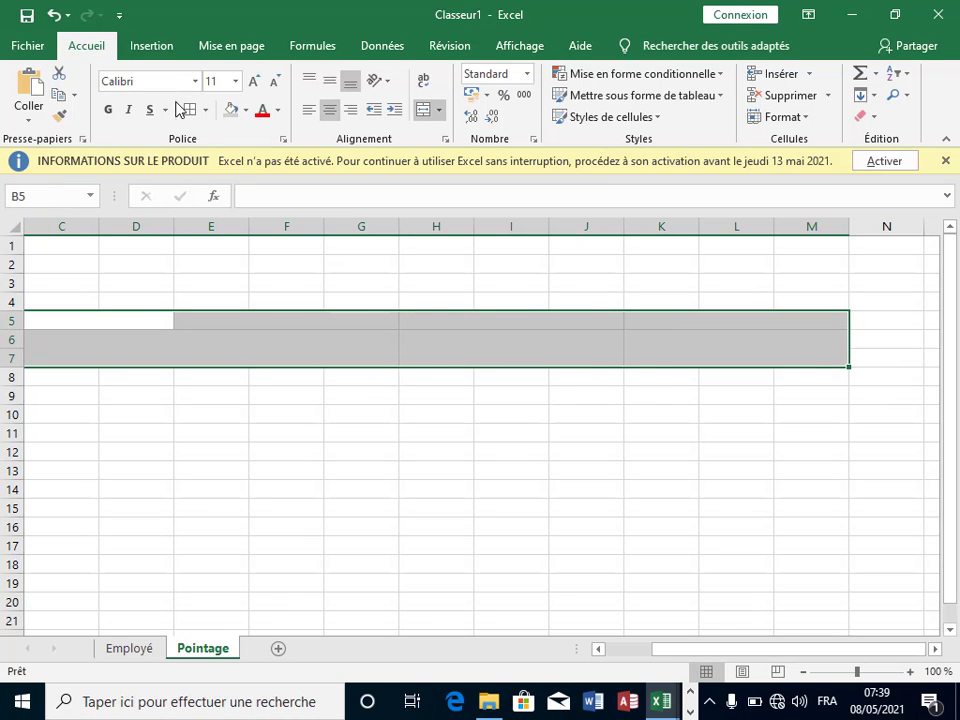
# Step: Review the bordered B5:M7 header grid, then select the B6:G7 block
pyautogui.hscroll(-2, 277, 349)
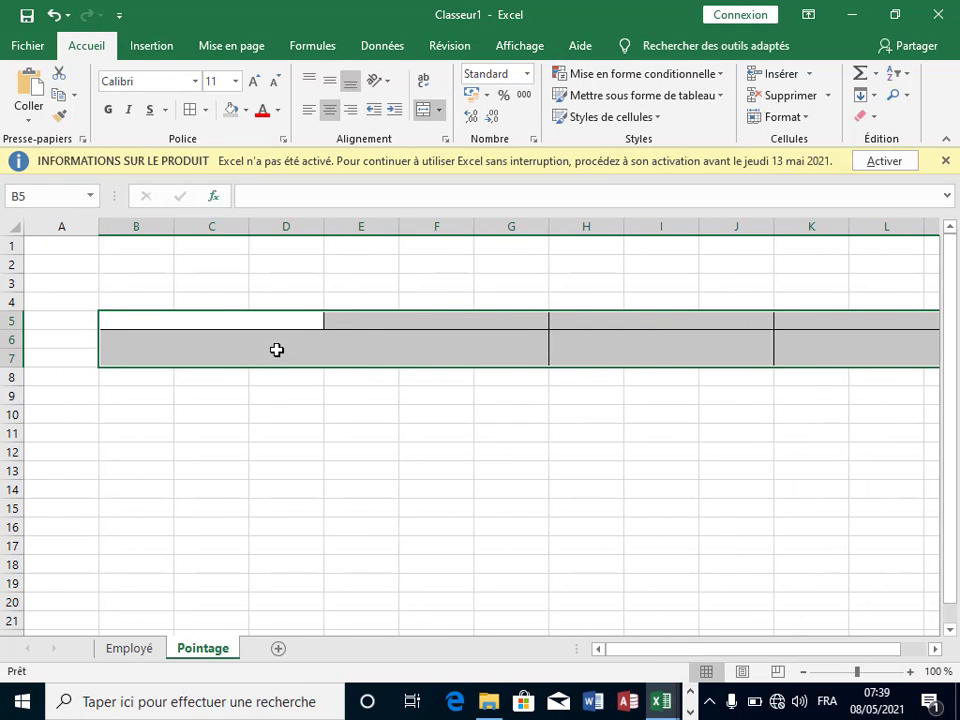
pyautogui.click(307, 421)
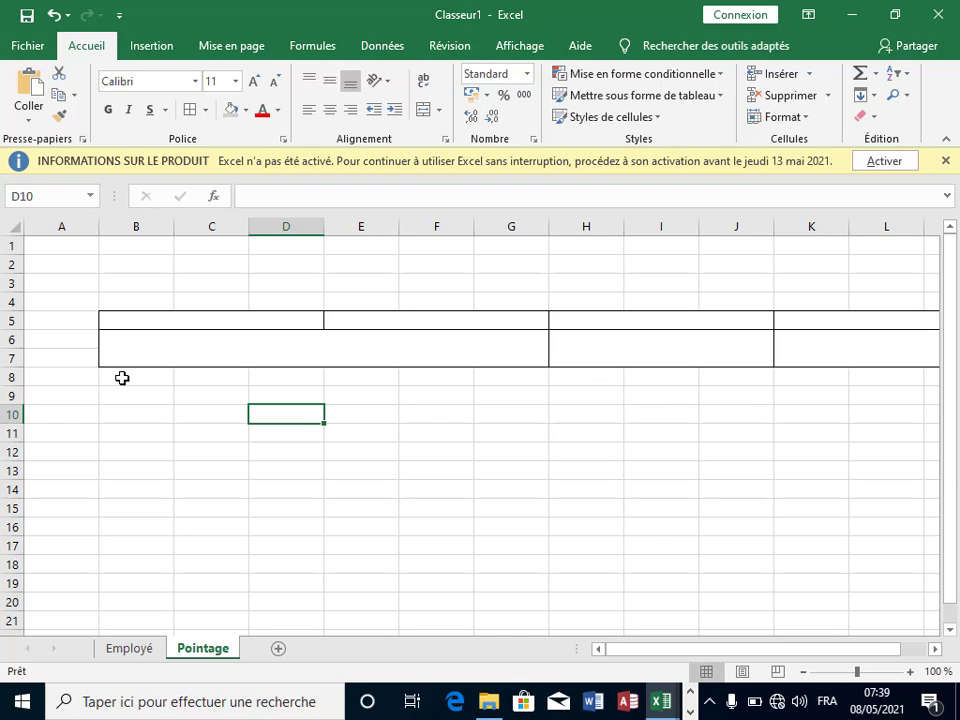
pyautogui.click(146, 351)
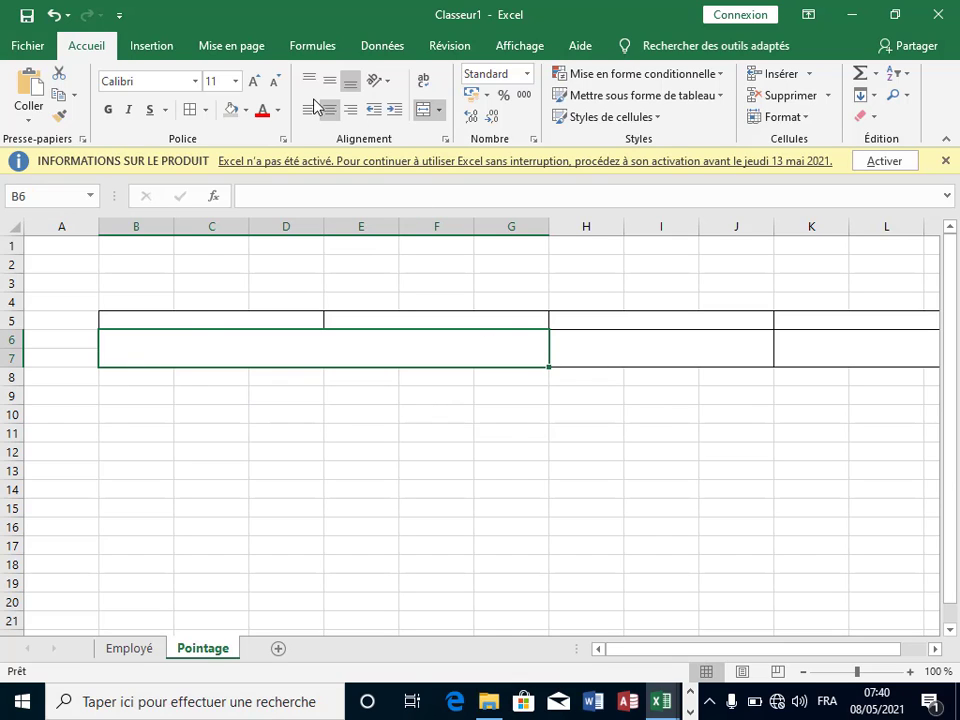
# Step: Copy B6:G7's merged, bordered format onto B8:G17, then return to the Employé sheet
pyautogui.click(58, 116)
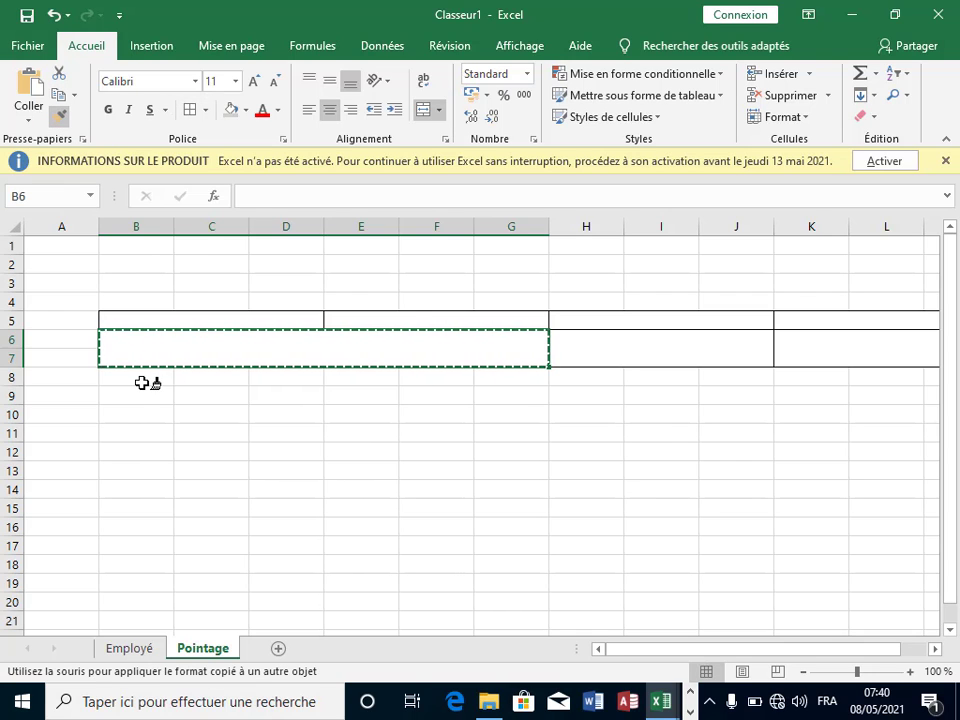
pyautogui.moveTo(136, 381)
pyautogui.mouseDown()
pyautogui.moveTo(274, 401)
pyautogui.moveTo(510, 394)
pyautogui.moveTo(538, 550)
pyautogui.mouseUp()
pyautogui.click(630, 414)
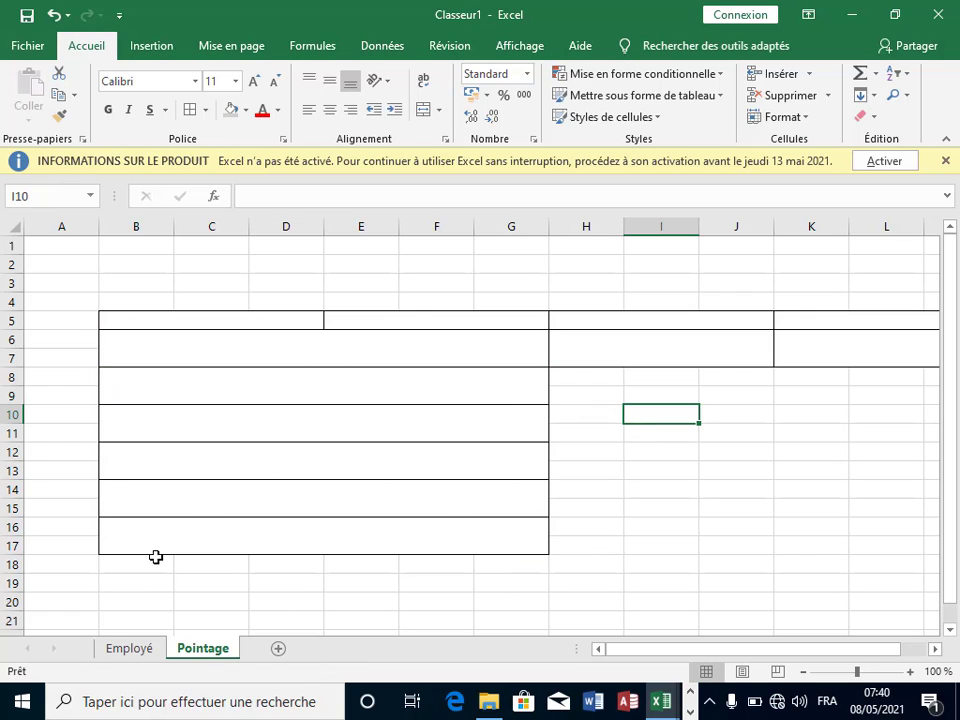
pyautogui.click(379, 392)
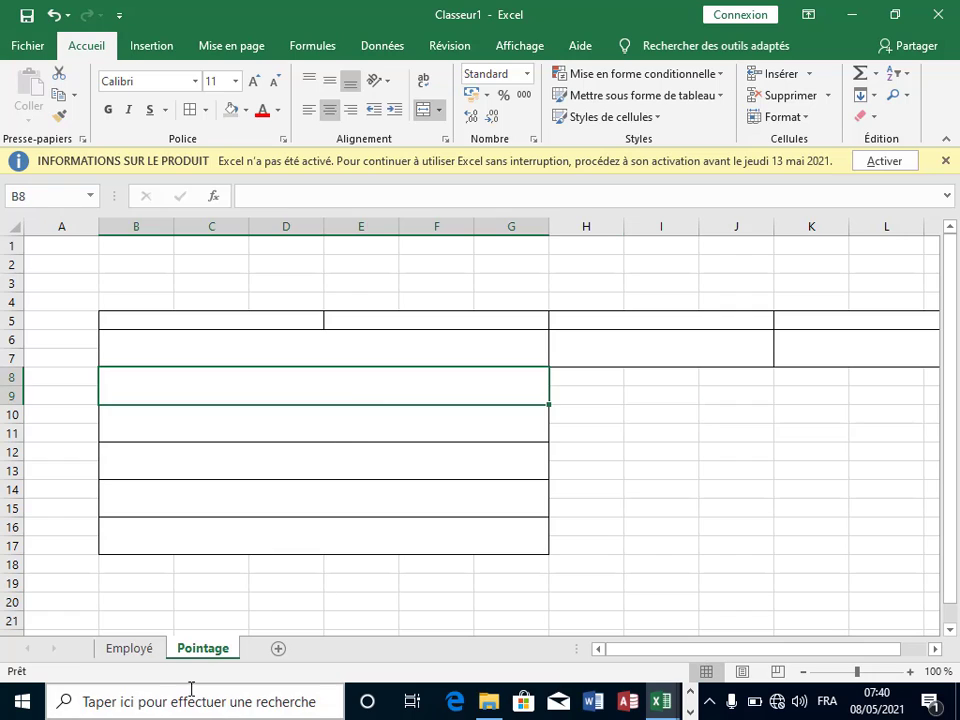
pyautogui.click(146, 651)
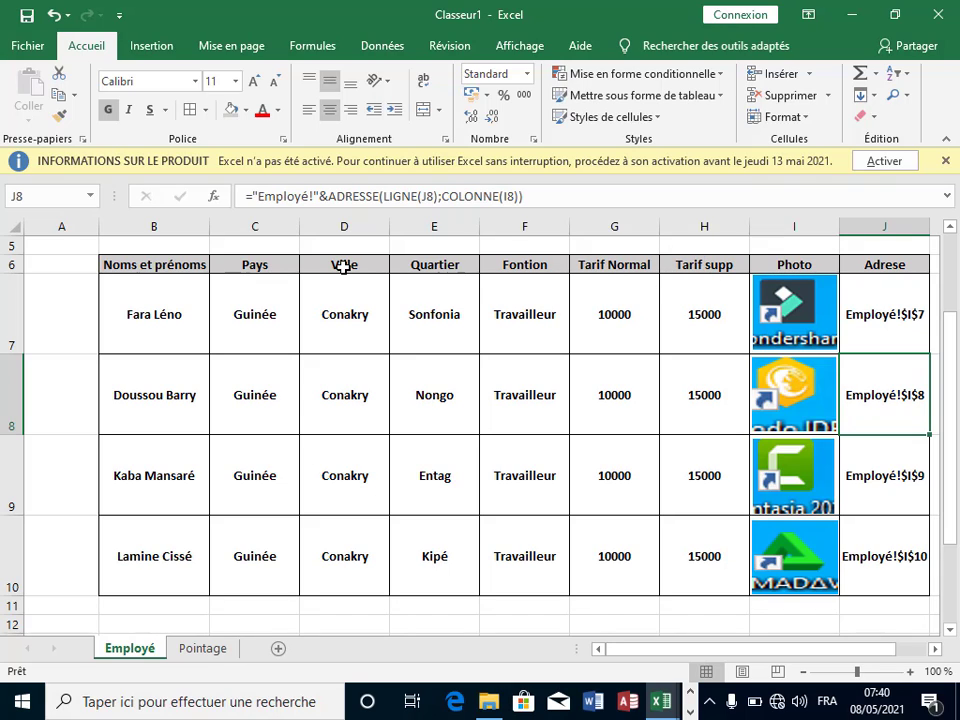
# Step: Switch to the Pointage sheet and check each merged block from rows 16–17 up to B6
pyautogui.click(202, 648)
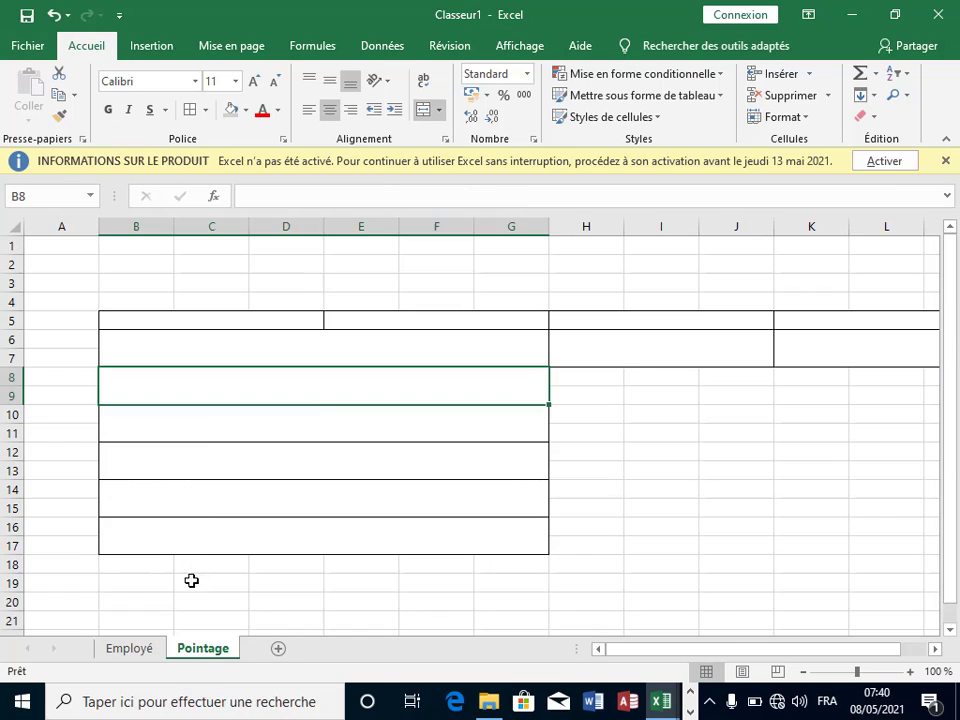
pyautogui.click(345, 535)
pyautogui.click(336, 497)
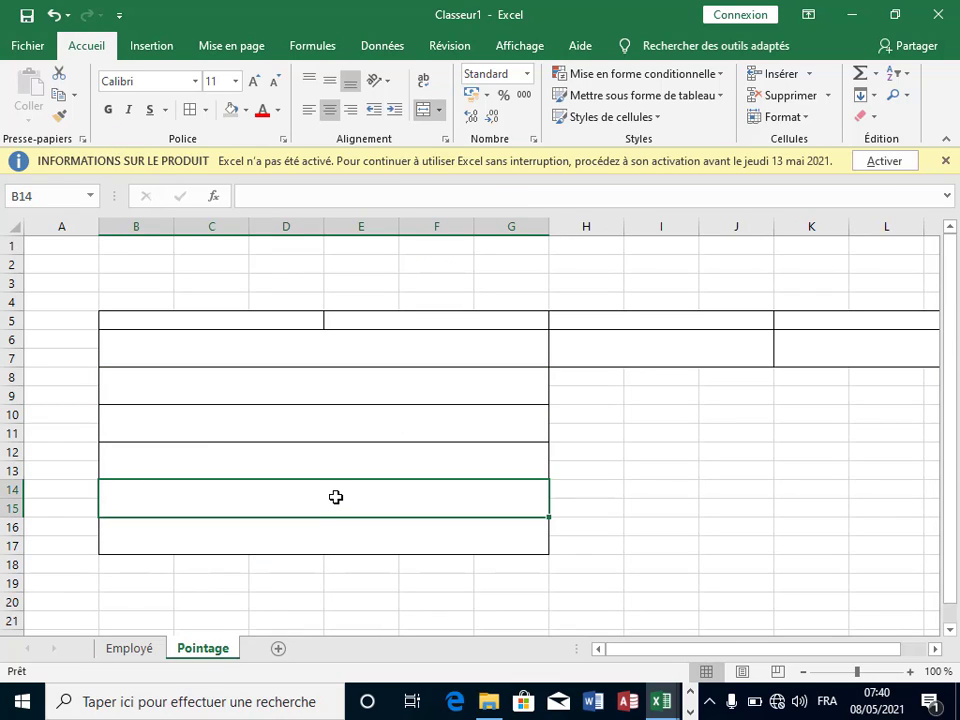
pyautogui.click(336, 521)
pyautogui.click(334, 495)
pyautogui.click(333, 458)
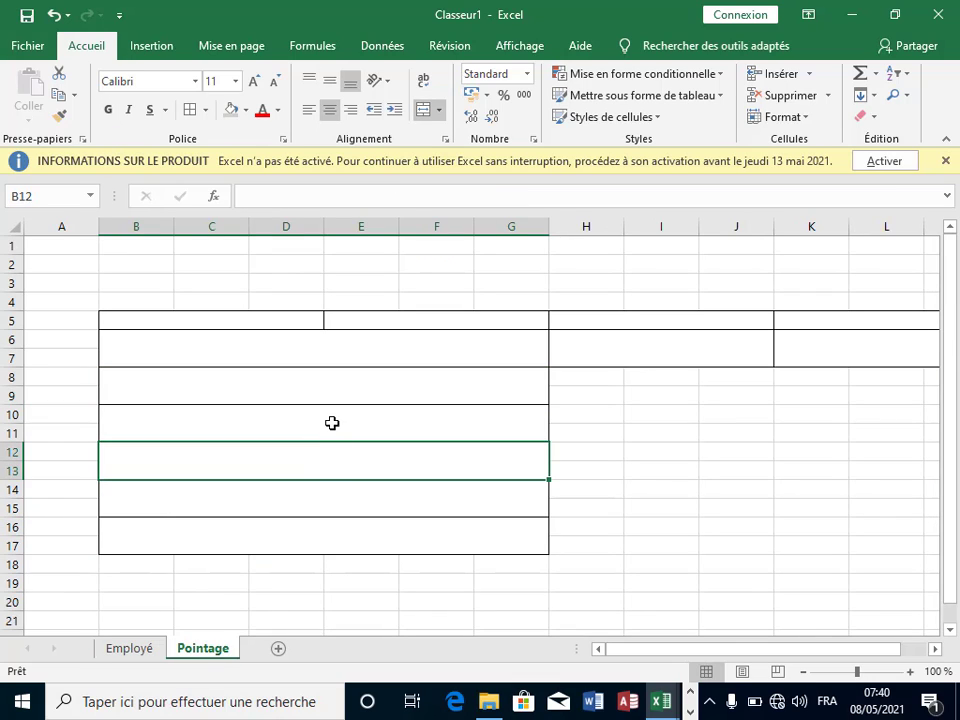
pyautogui.click(331, 413)
pyautogui.click(330, 392)
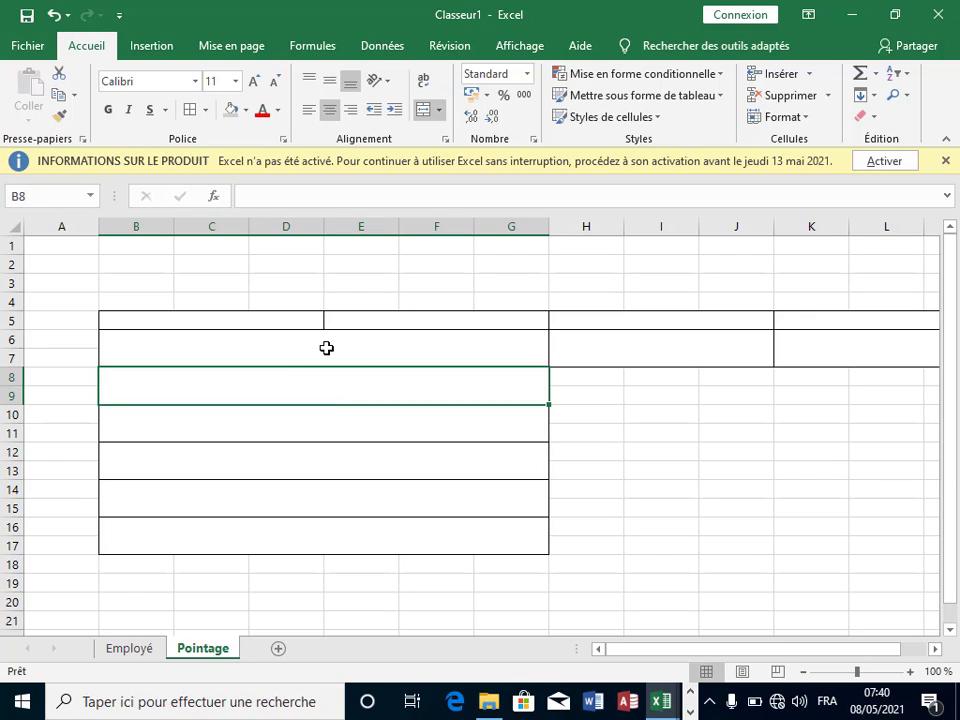
pyautogui.click(320, 348)
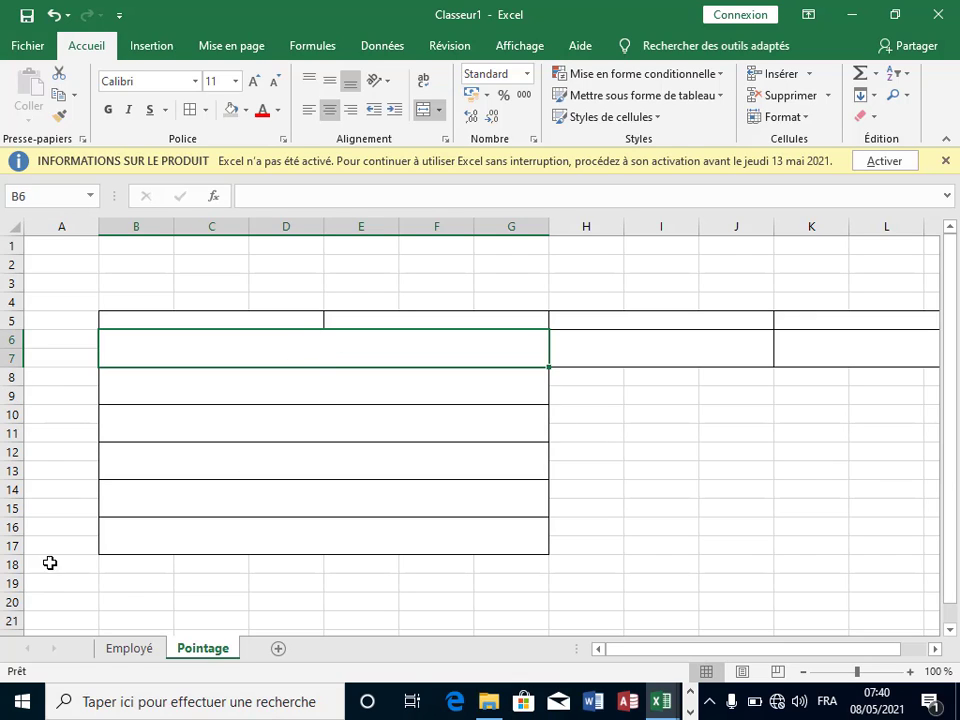
# Step: Clear rows 16–18 to remove the bottom block, then select B4:D5
pyautogui.moveTo(15, 530); pyautogui.dragTo(15, 568)
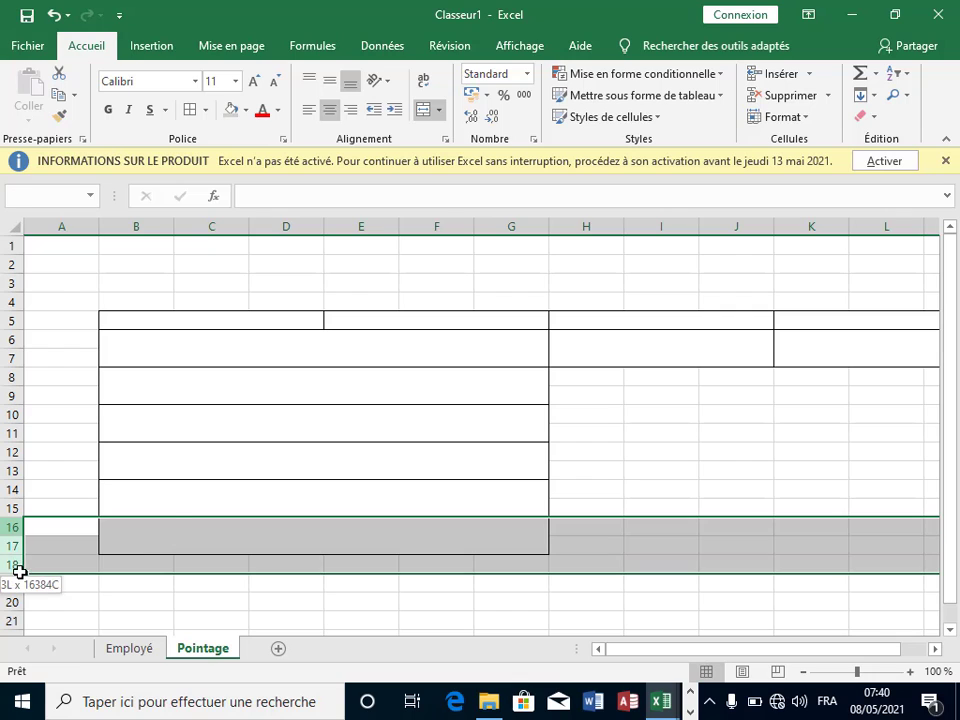
pyautogui.rightClick(176, 540)
pyautogui.click(228, 426)
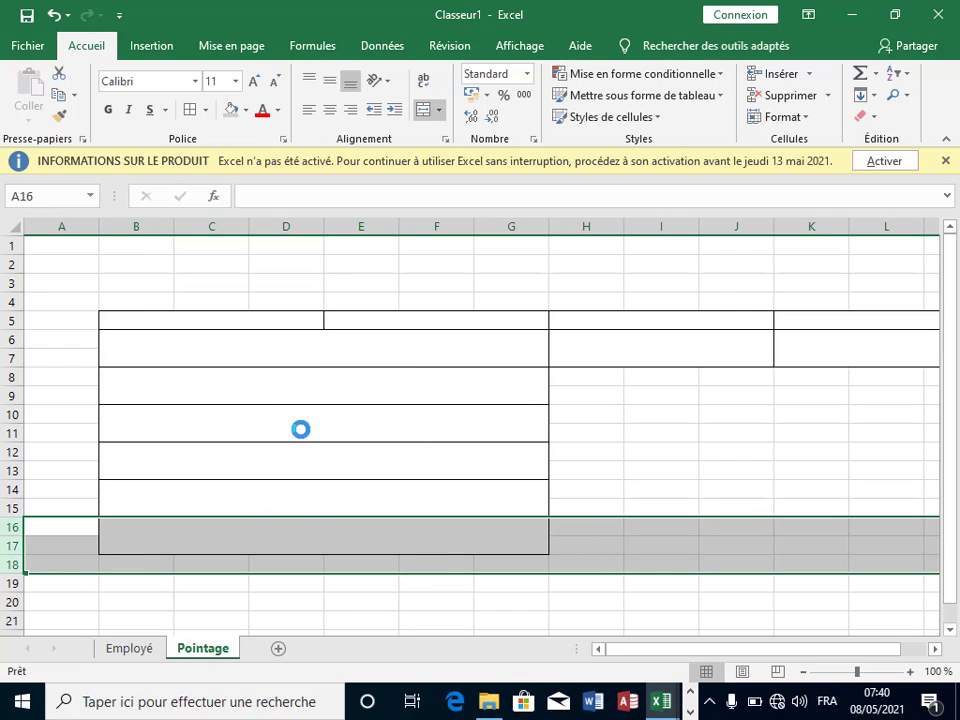
pyautogui.click(684, 458)
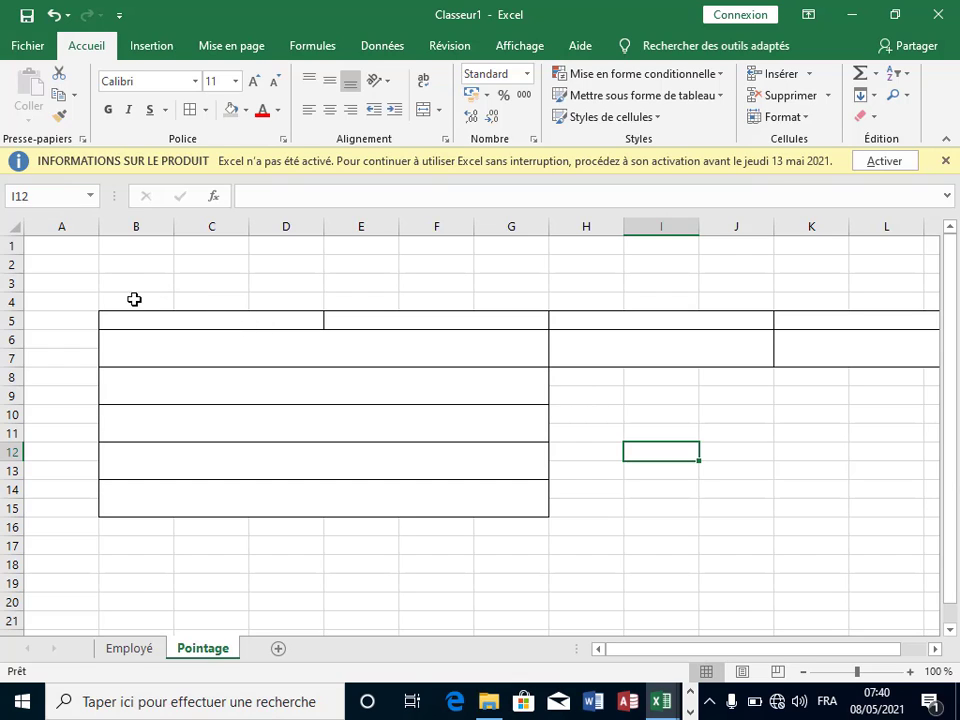
pyautogui.moveTo(134, 299); pyautogui.dragTo(300, 316)
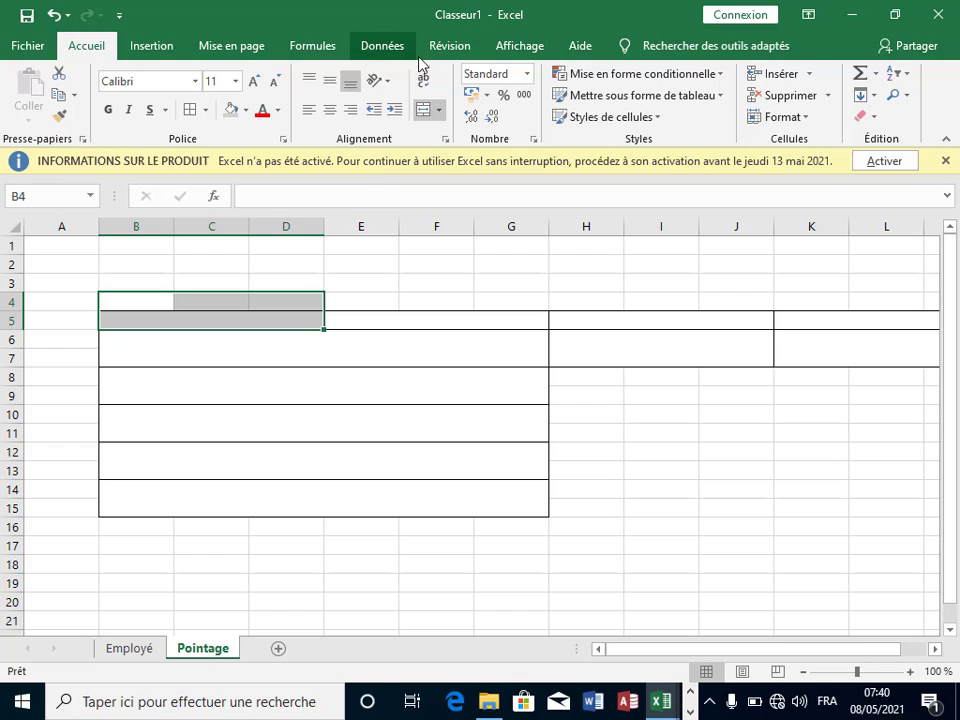
# Step: Merge rows 4–5 into blocks B4:D5, E4:G5, H4:J5 and K4 onward
pyautogui.click(420, 114)
pyautogui.moveTo(368, 295); pyautogui.dragTo(505, 316)
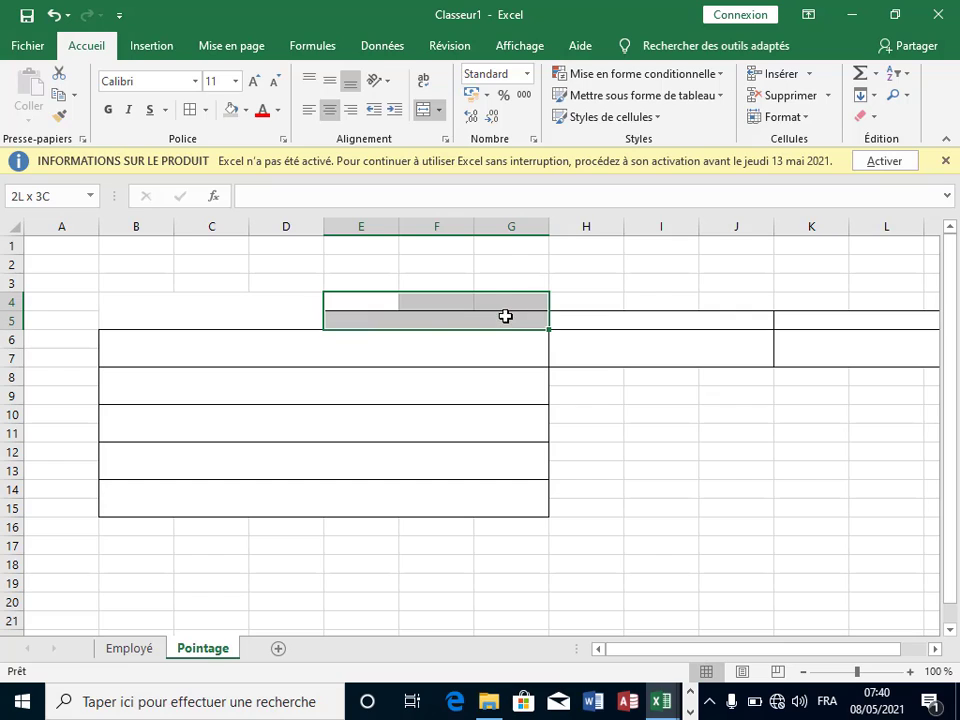
pyautogui.click(423, 109)
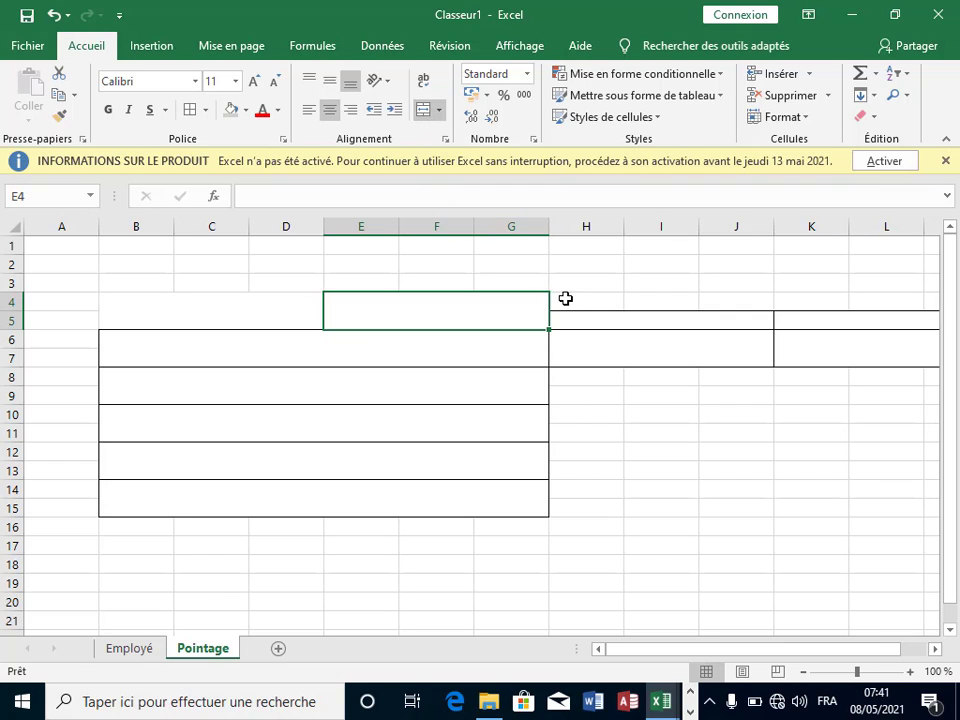
pyautogui.moveTo(566, 298); pyautogui.dragTo(680, 316)
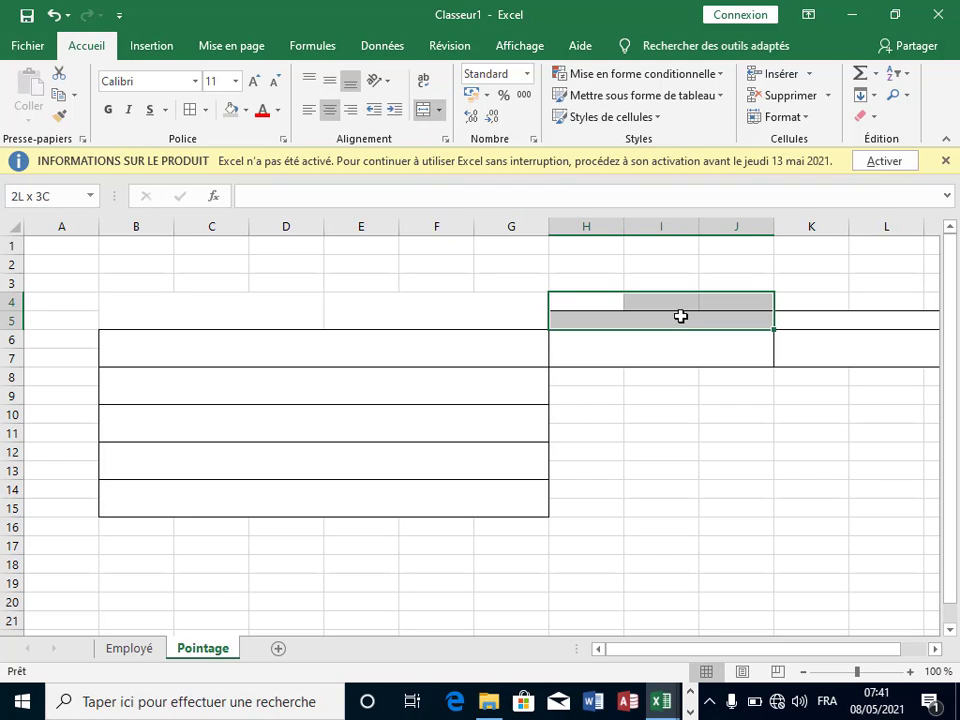
pyautogui.click(424, 112)
pyautogui.moveTo(802, 297); pyautogui.dragTo(939, 318)
pyautogui.click(424, 112)
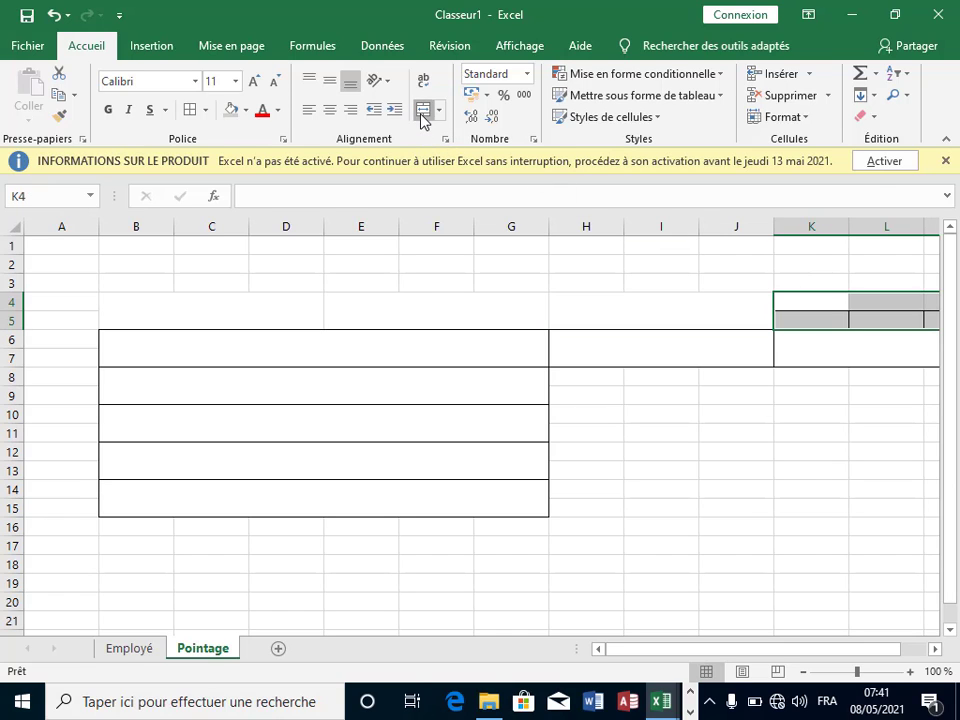
# Step: Apply all borders to the top area B4:L7
pyautogui.moveTo(138, 317); pyautogui.dragTo(934, 343)
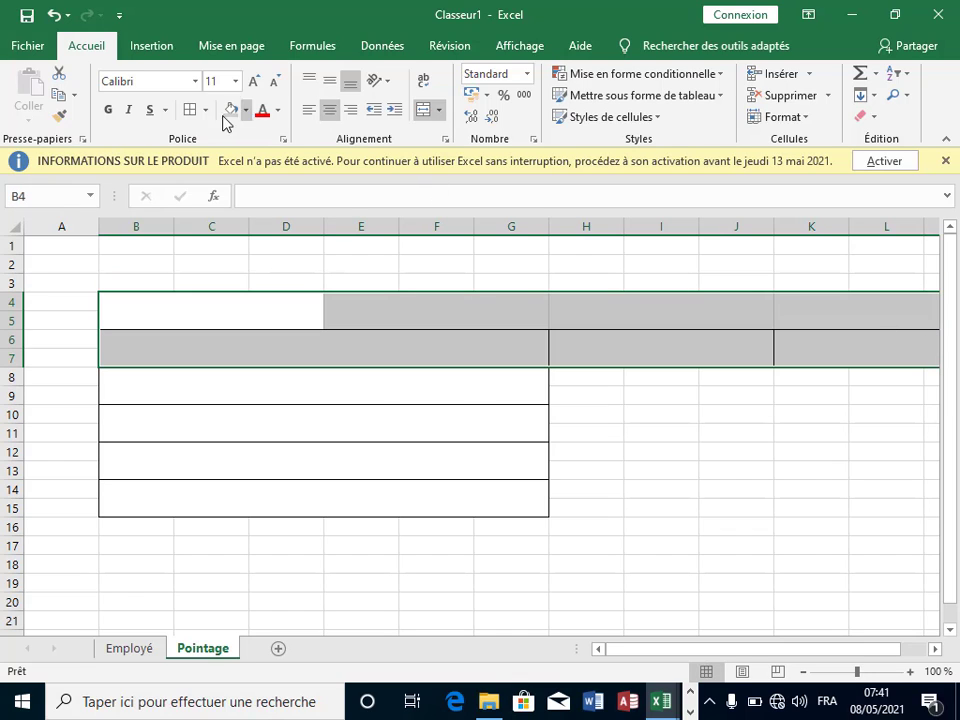
pyautogui.click(190, 112)
pyautogui.click(633, 447)
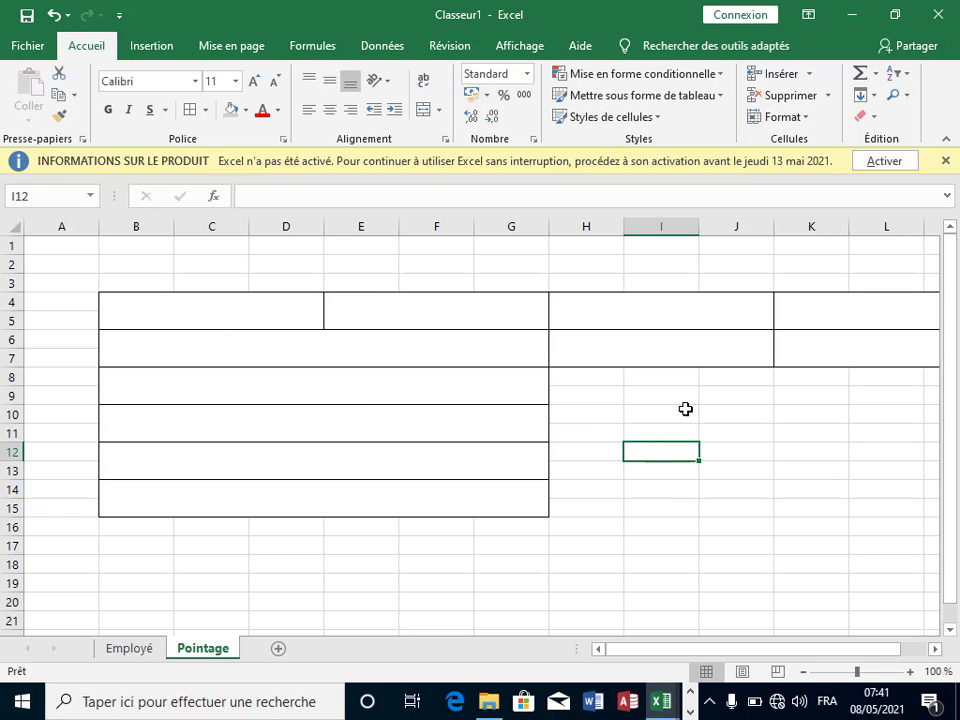
# Step: Merge H8:M15 into one large cell and give it an outline border
pyautogui.click(935, 648)
pyautogui.click(935, 648)
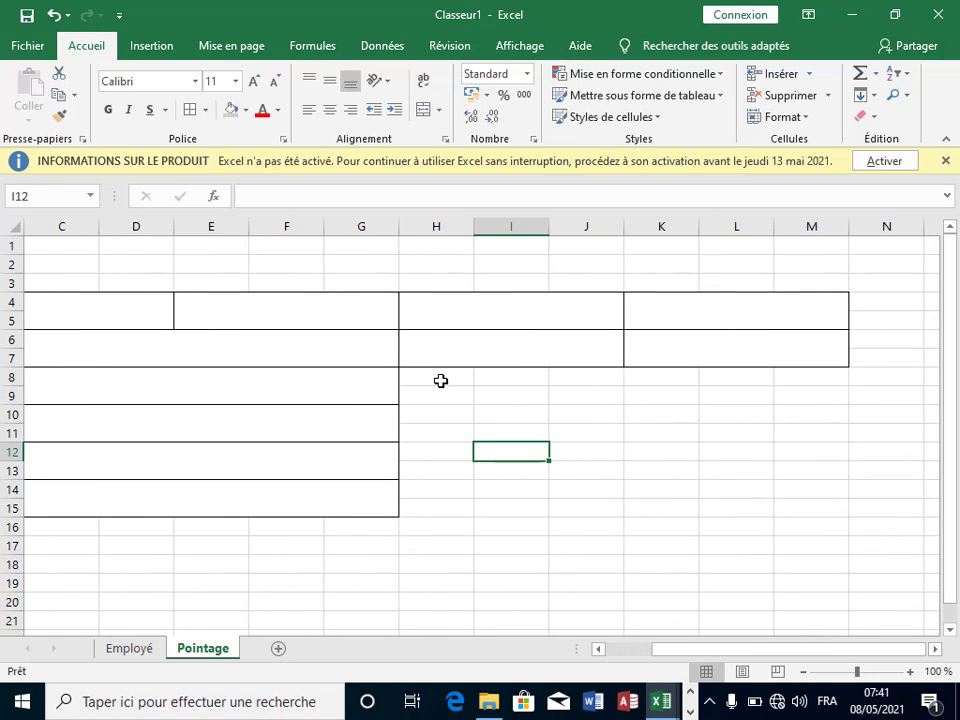
pyautogui.moveTo(440, 380); pyautogui.dragTo(815, 490)
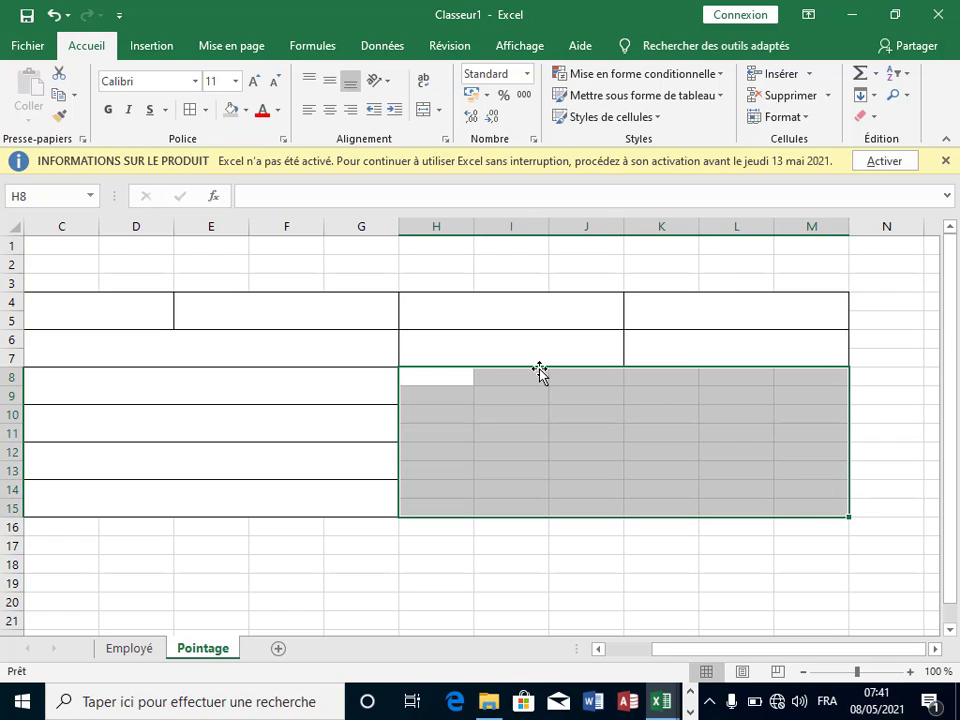
pyautogui.click(424, 109)
pyautogui.click(837, 529)
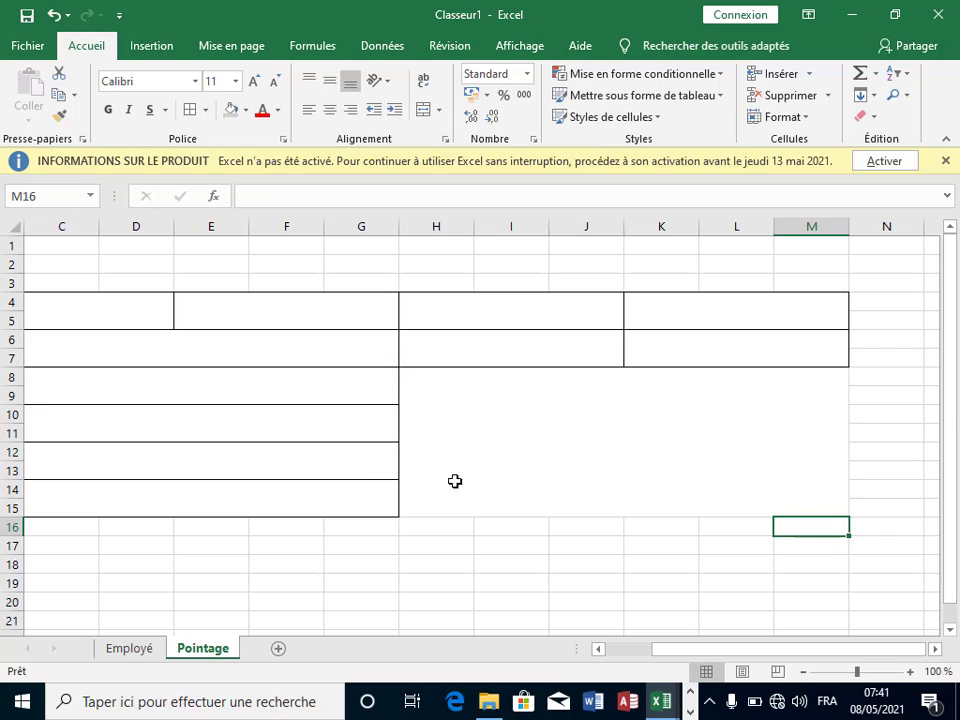
pyautogui.click(420, 395)
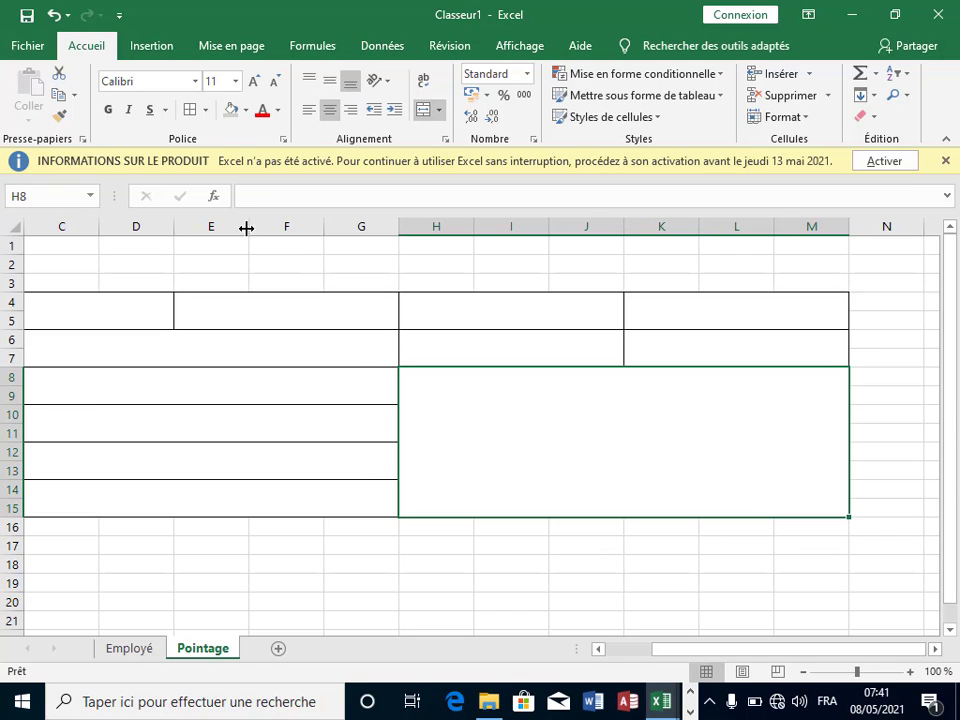
pyautogui.click(195, 118)
pyautogui.moveTo(553, 548); pyautogui.dragTo(560, 565)
pyautogui.moveTo(872, 654); pyautogui.dragTo(784, 658)
# Step: Check the merged blocks across the layout, ending on B4:D5
pyautogui.click(486, 563)
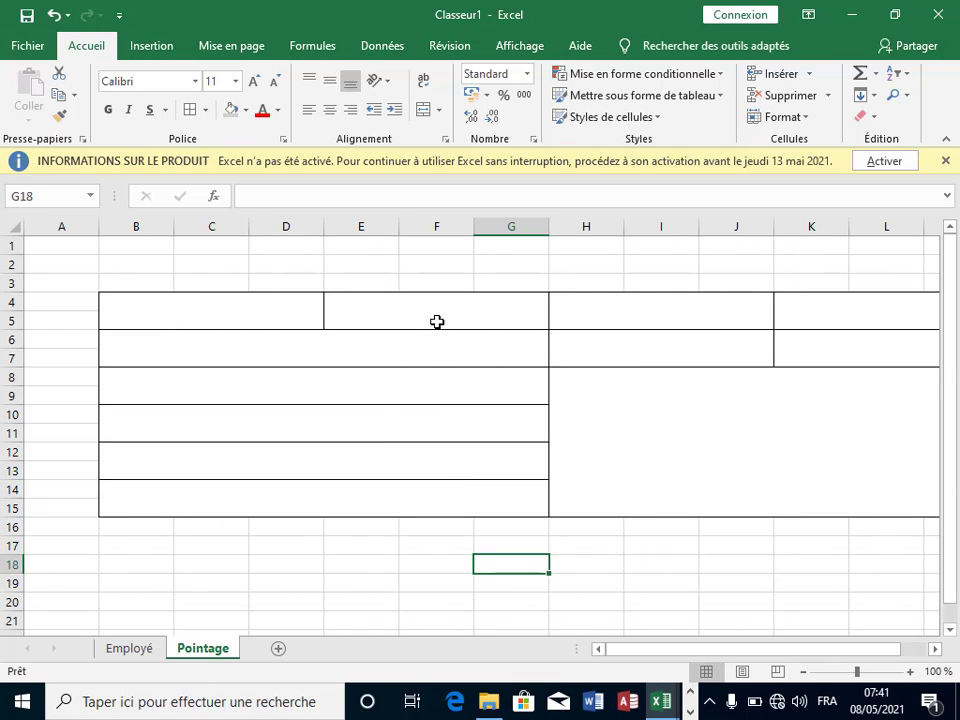
pyautogui.click(778, 396)
pyautogui.click(403, 343)
pyautogui.click(645, 319)
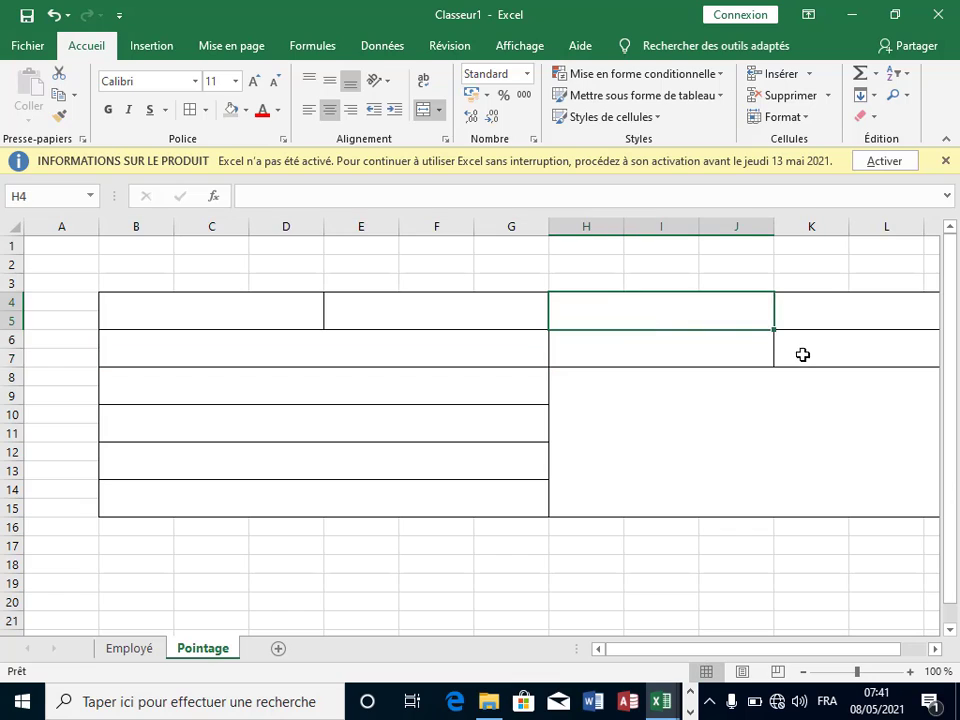
pyautogui.click(607, 441)
pyautogui.click(568, 362)
pyautogui.click(410, 420)
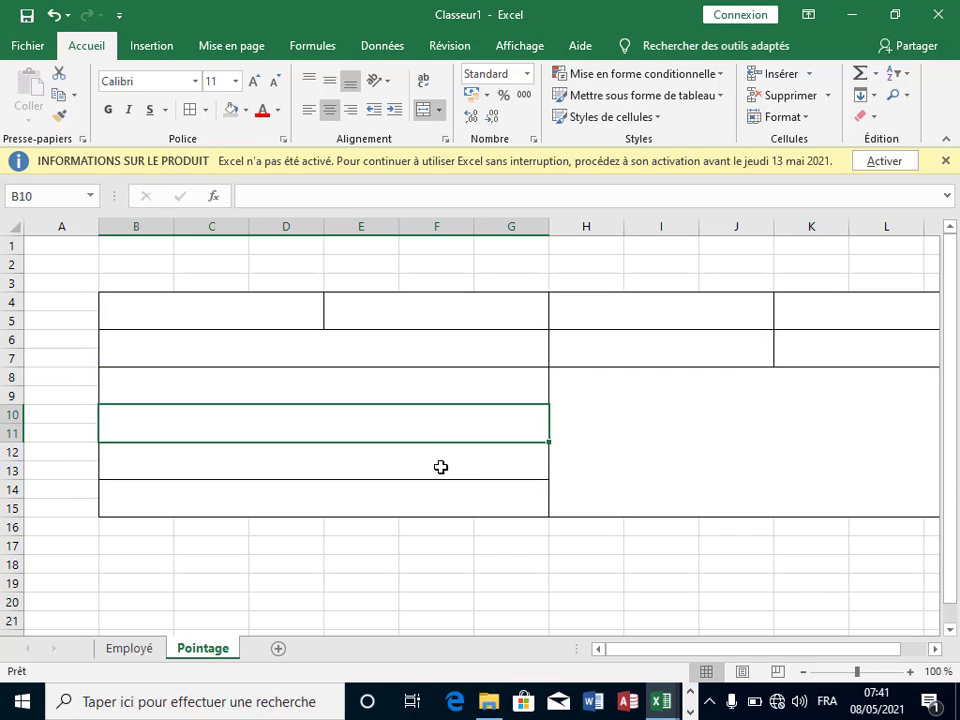
pyautogui.click(440, 467)
pyautogui.click(517, 499)
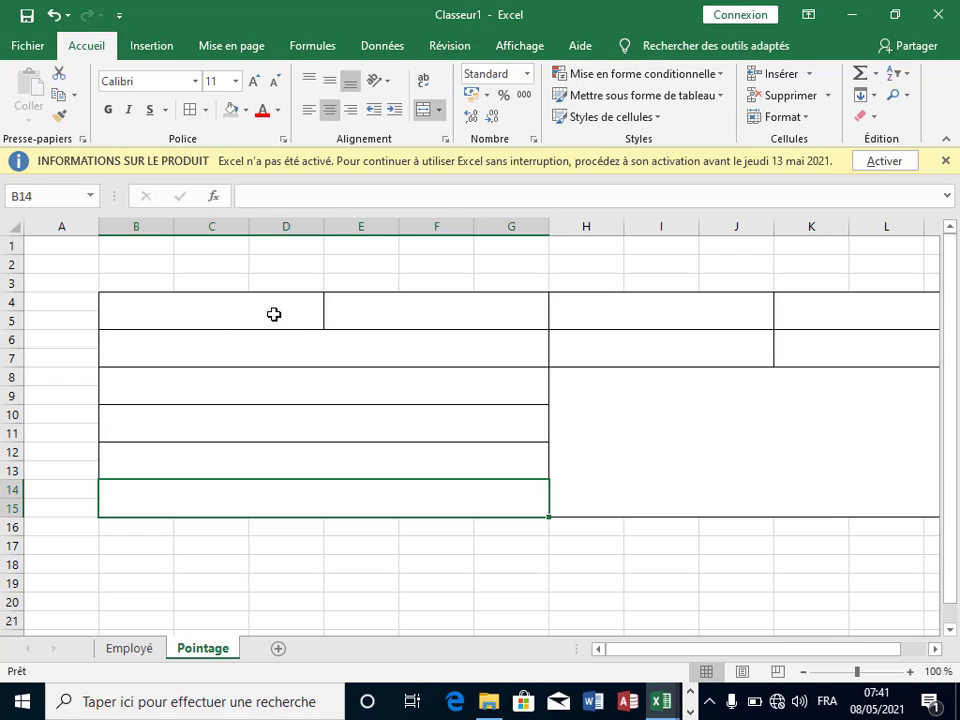
pyautogui.click(247, 297)
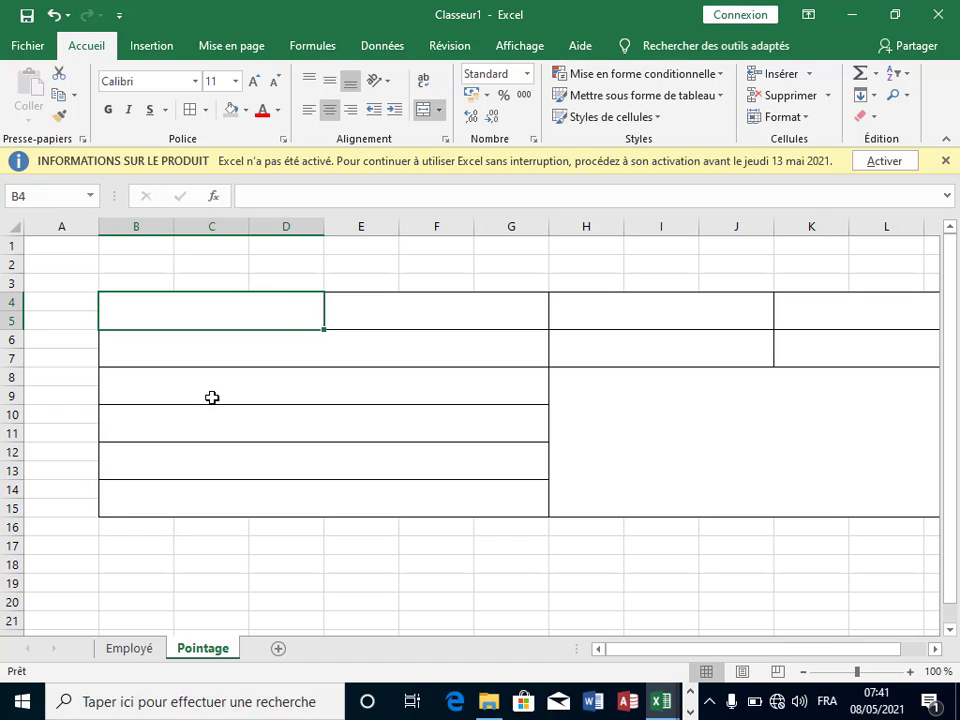
# Step: Give B4 a list validation sourced from Employé!B7:B10
pyautogui.click(135, 650)
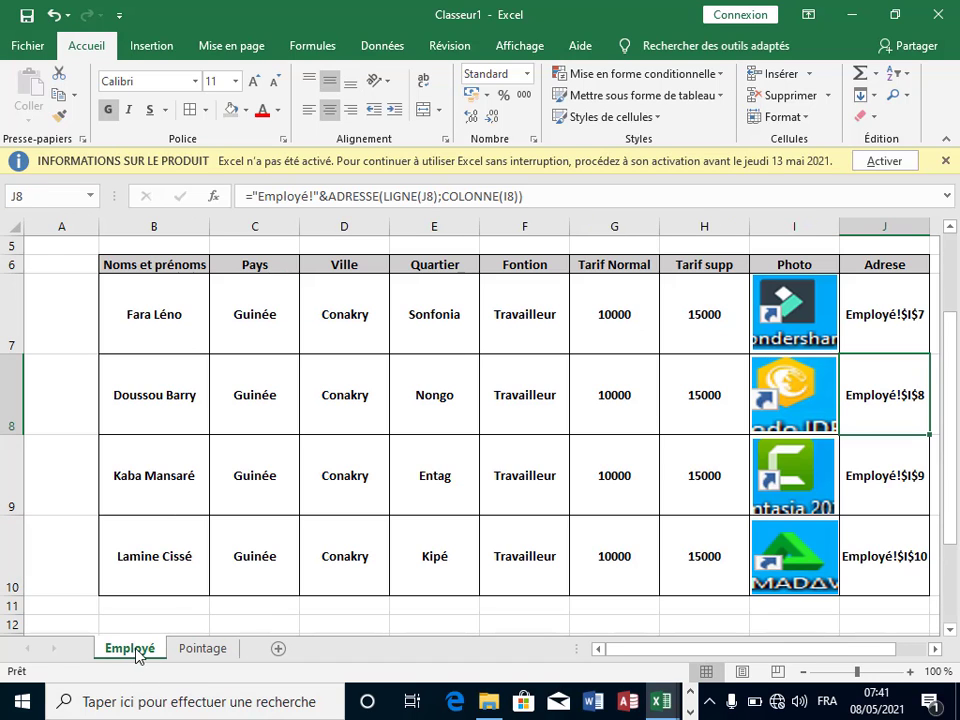
pyautogui.click(222, 652)
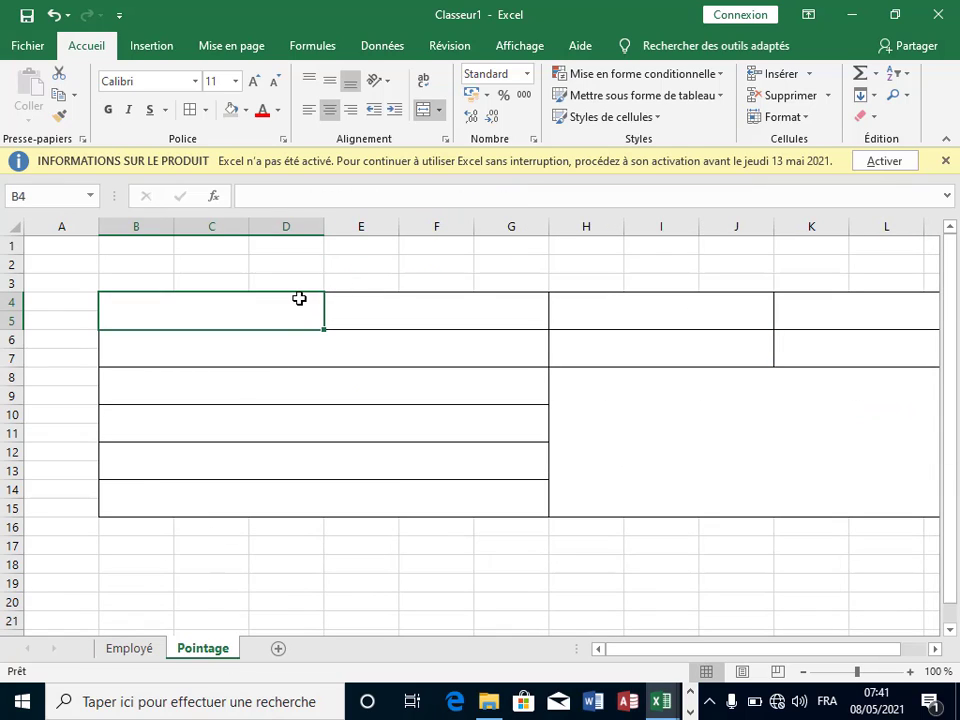
pyautogui.click(383, 46)
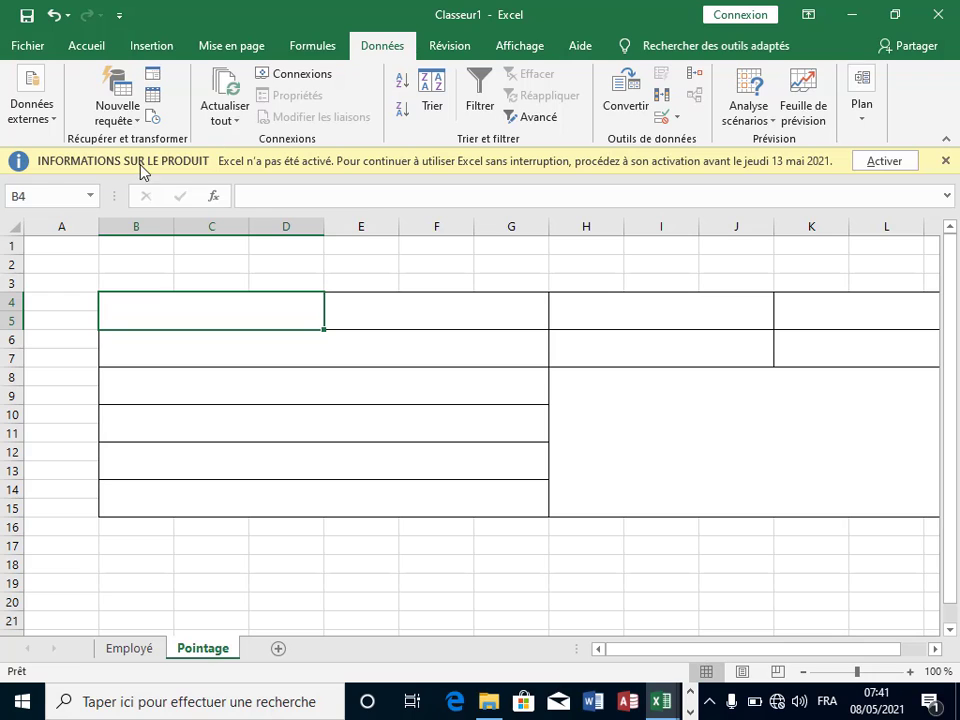
pyautogui.click(675, 117)
pyautogui.click(707, 141)
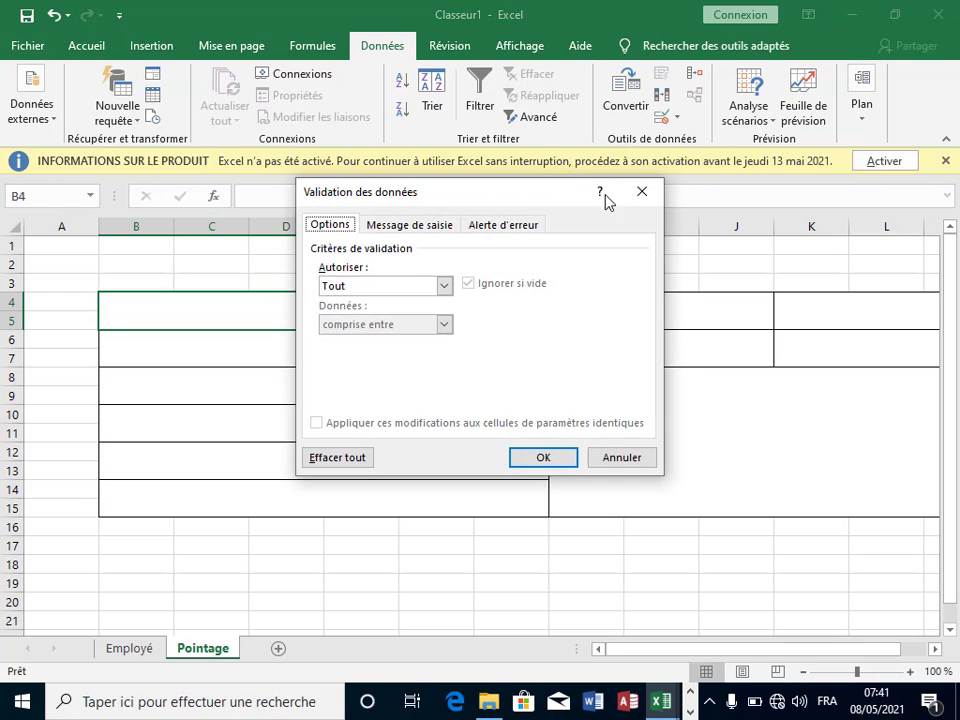
pyautogui.click(444, 289)
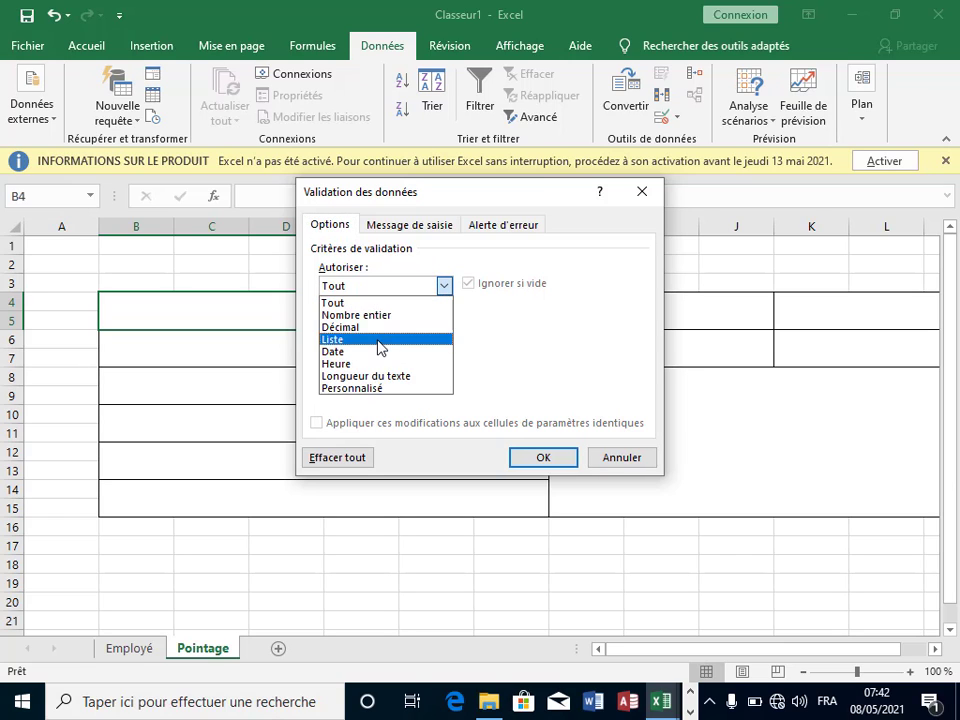
pyautogui.click(379, 347)
pyautogui.click(358, 362)
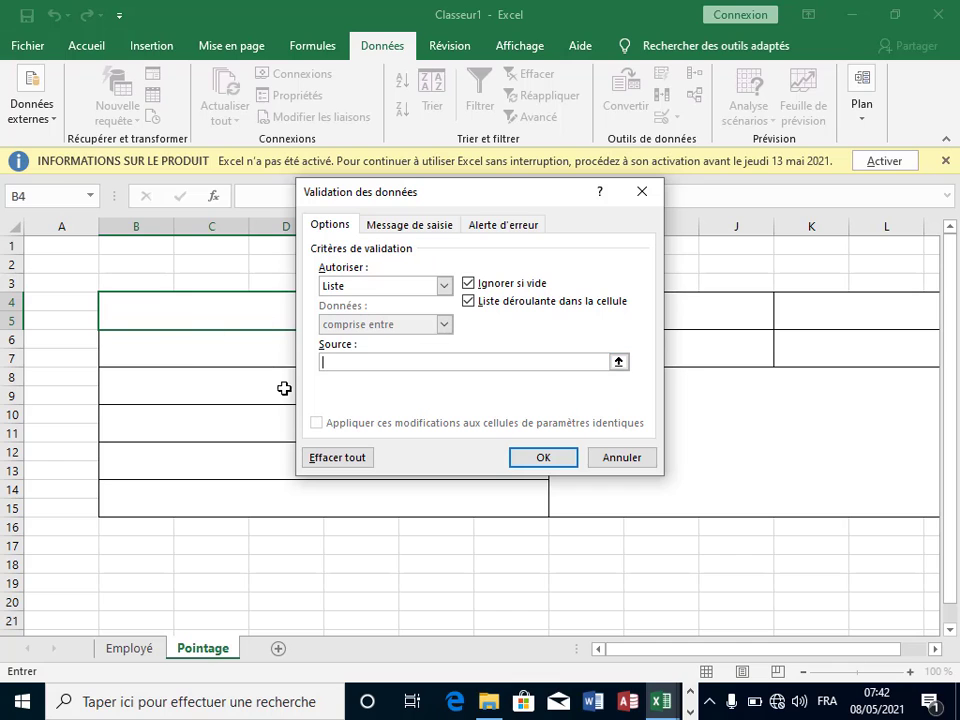
pyautogui.click(144, 647)
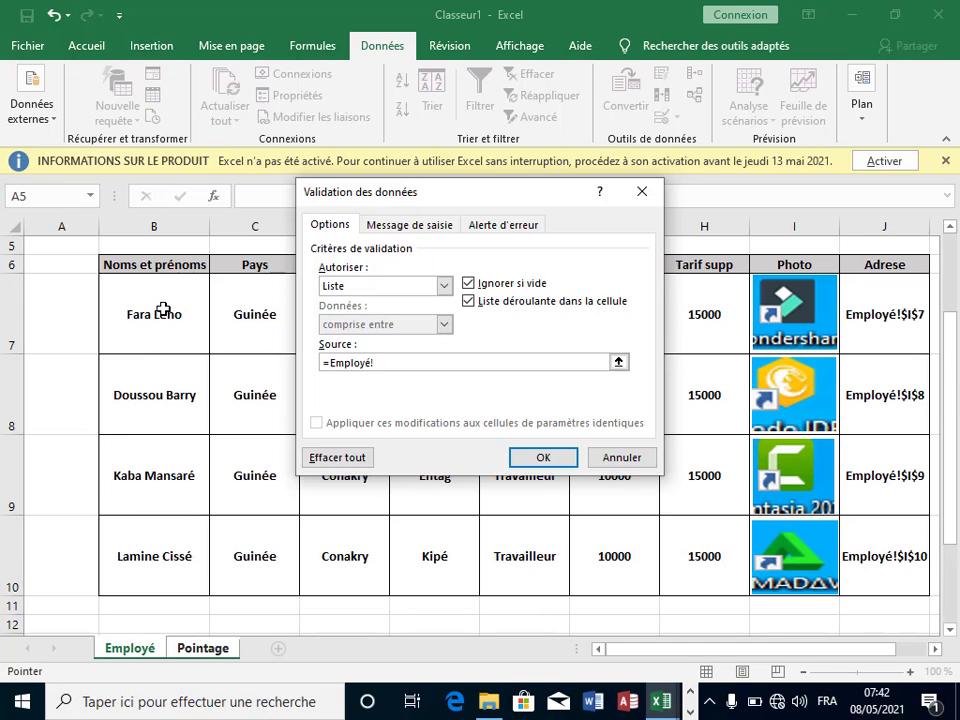
pyautogui.click(160, 345)
pyautogui.moveTo(165, 375); pyautogui.dragTo(180, 551)
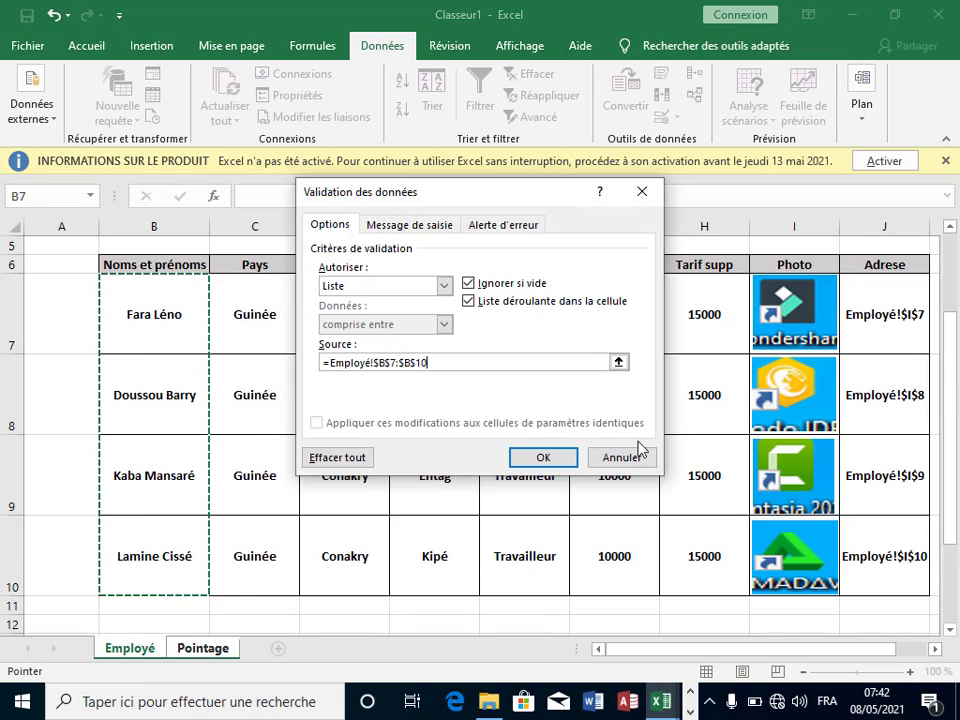
pyautogui.click(544, 458)
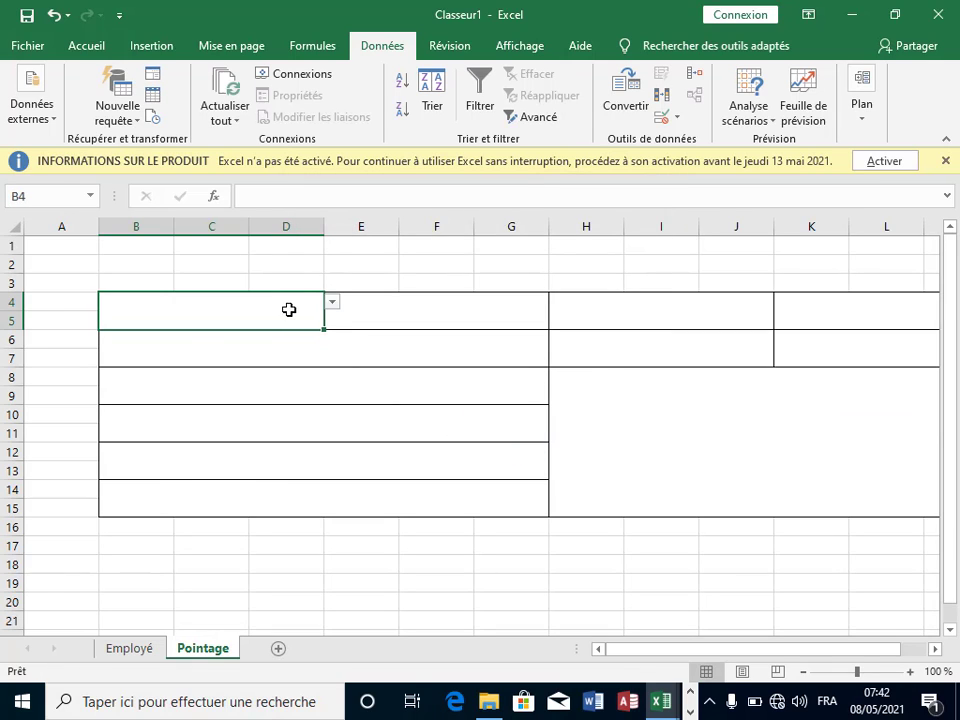
# Step: Test B4's drop-down by picking an employee name
pyautogui.click(332, 302)
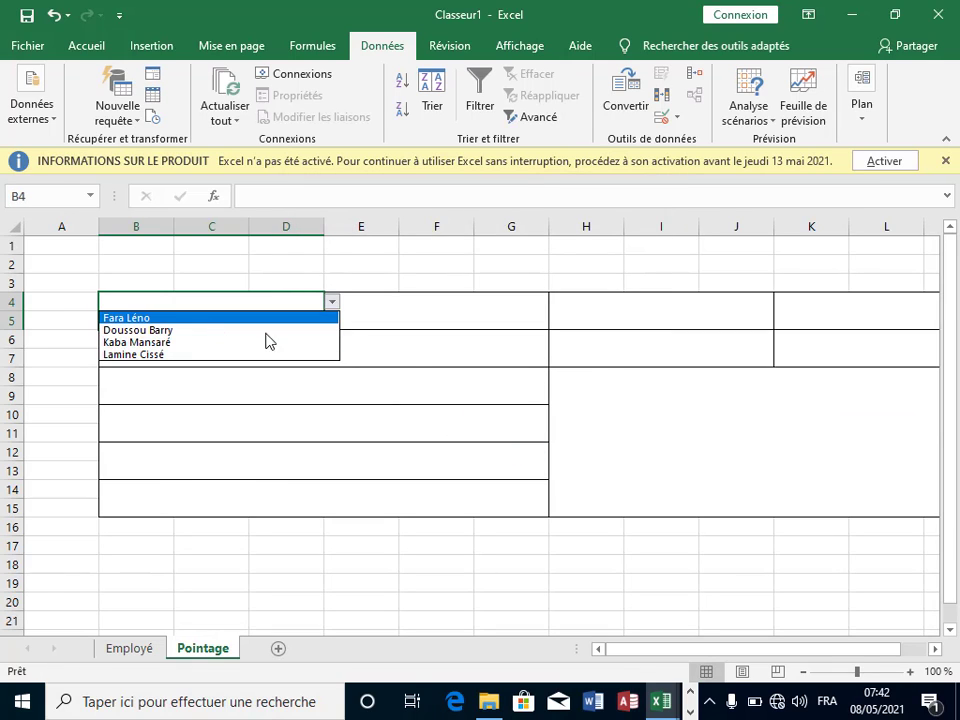
pyautogui.click(220, 315)
pyautogui.click(560, 409)
# Step: Make the form area's text bold and raise its font size to 22
pyautogui.moveTo(202, 305); pyautogui.dragTo(797, 512)
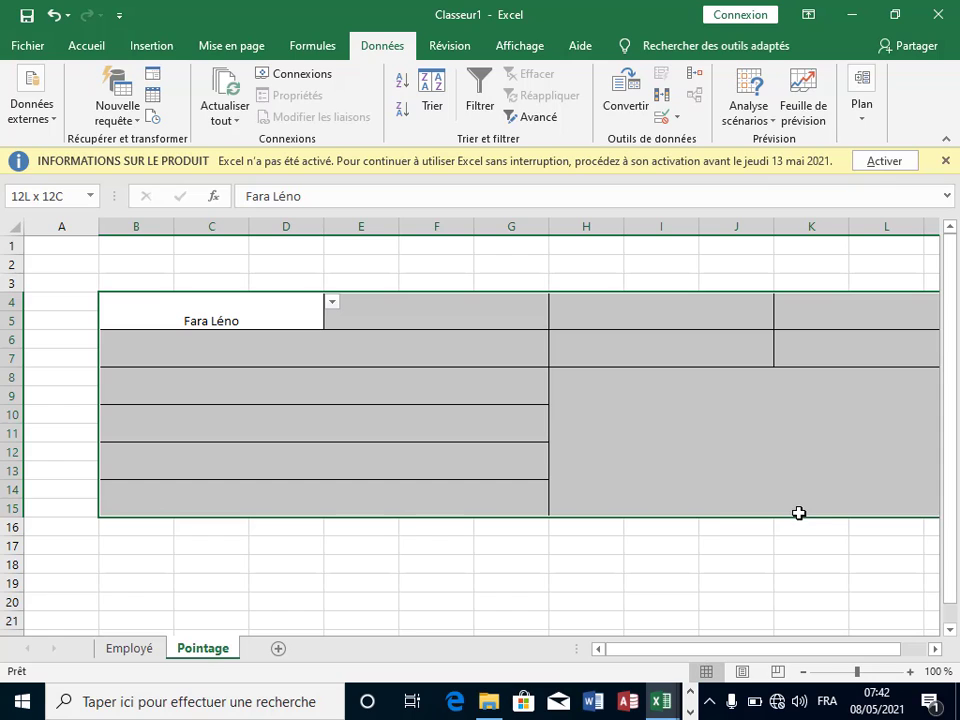
pyautogui.click(86, 46)
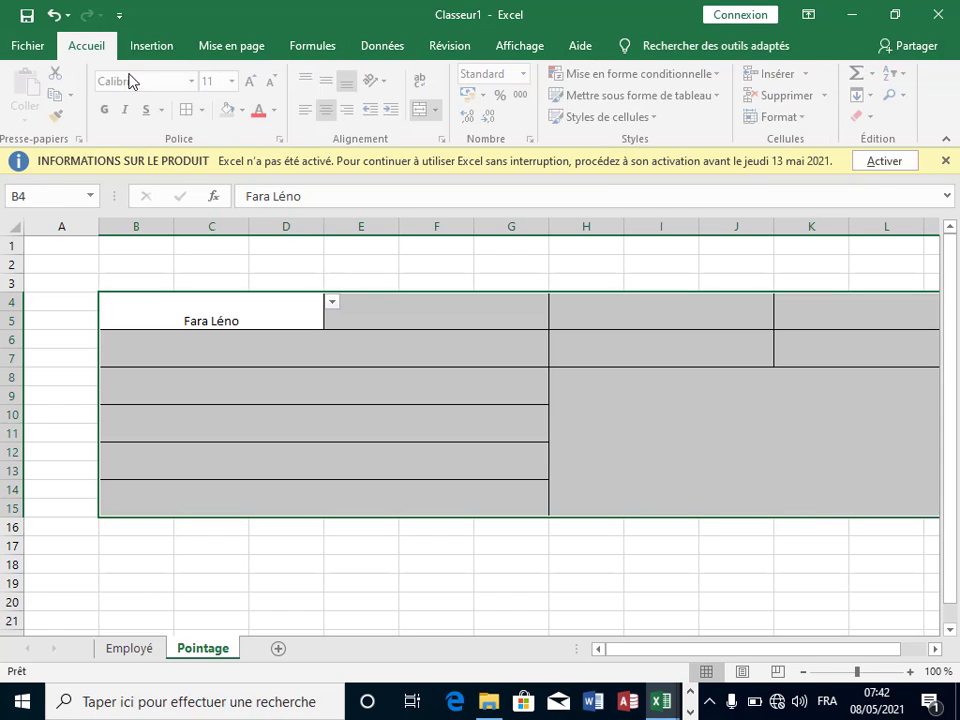
pyautogui.click(108, 109)
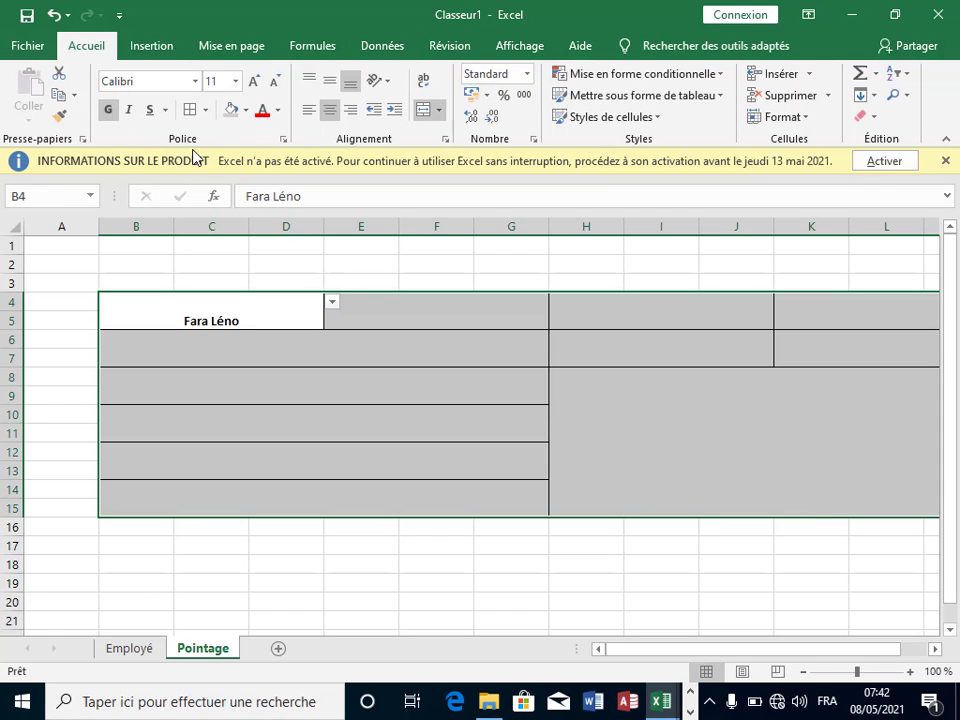
pyautogui.click(253, 80)
pyautogui.click(253, 80)
pyautogui.click(253, 80)
pyautogui.click(253, 80)
pyautogui.click(253, 80)
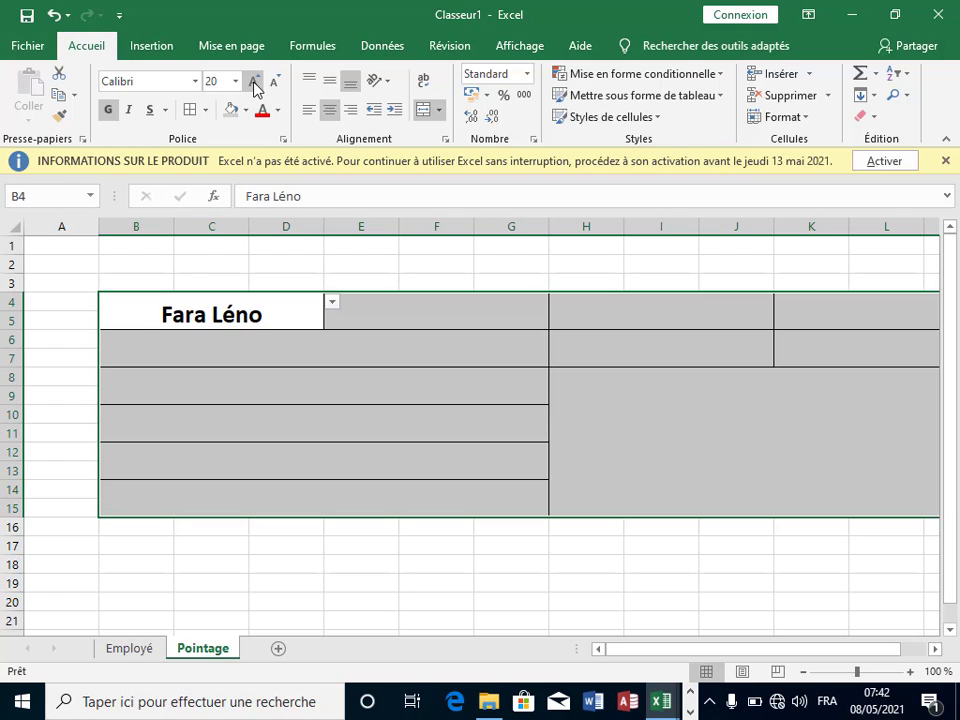
pyautogui.click(253, 80)
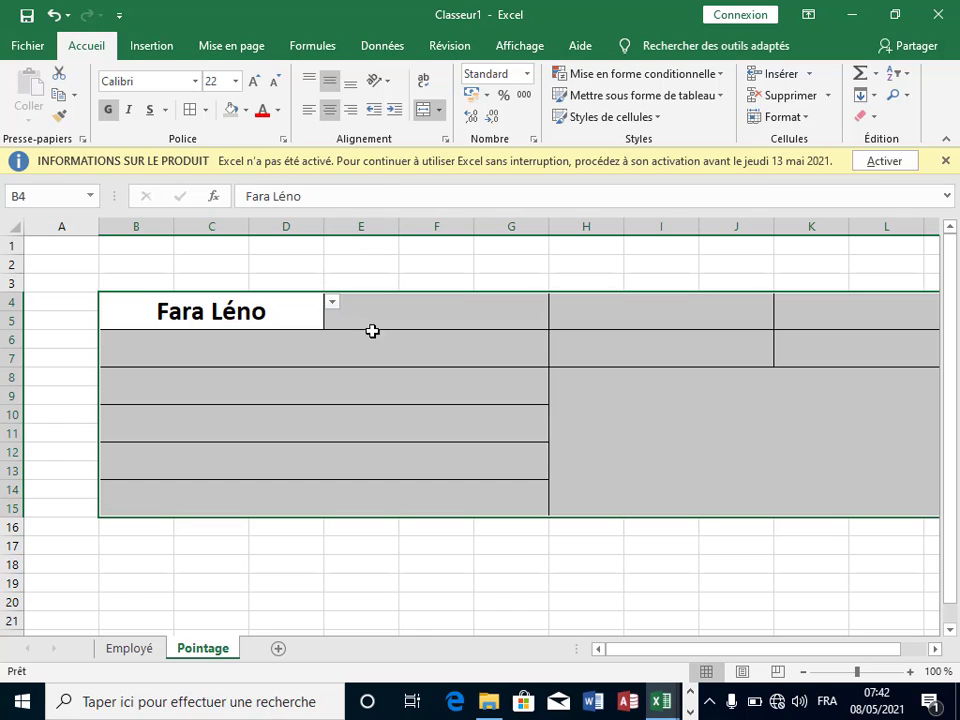
# Step: Try other employees from B4's list, settling on the third name chosen
pyautogui.click(390, 376)
pyautogui.click(238, 311)
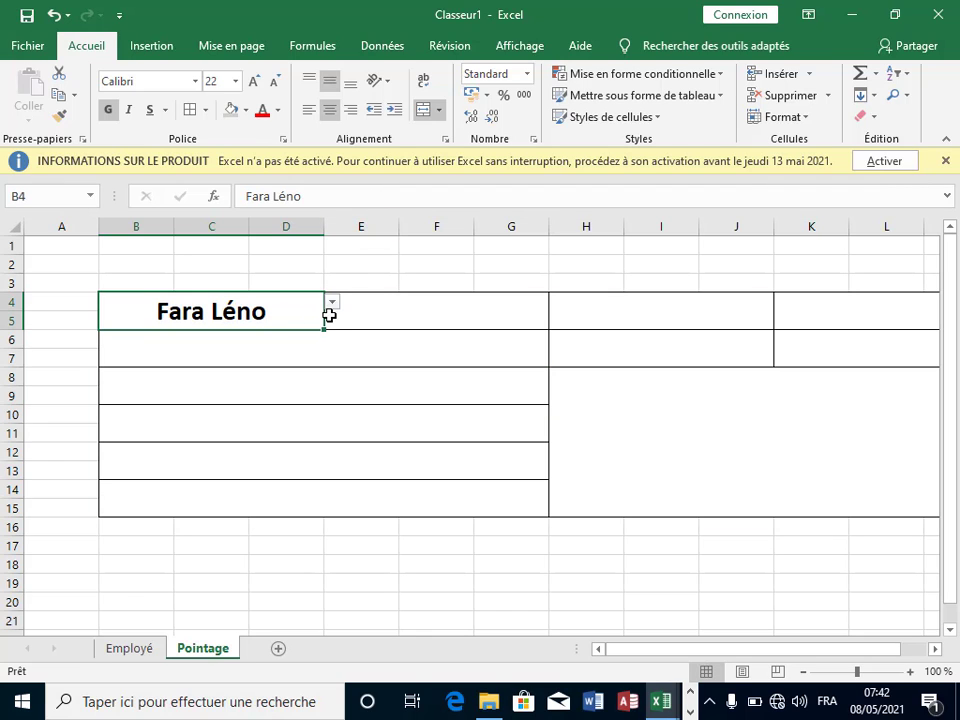
pyautogui.click(331, 303)
pyautogui.click(261, 355)
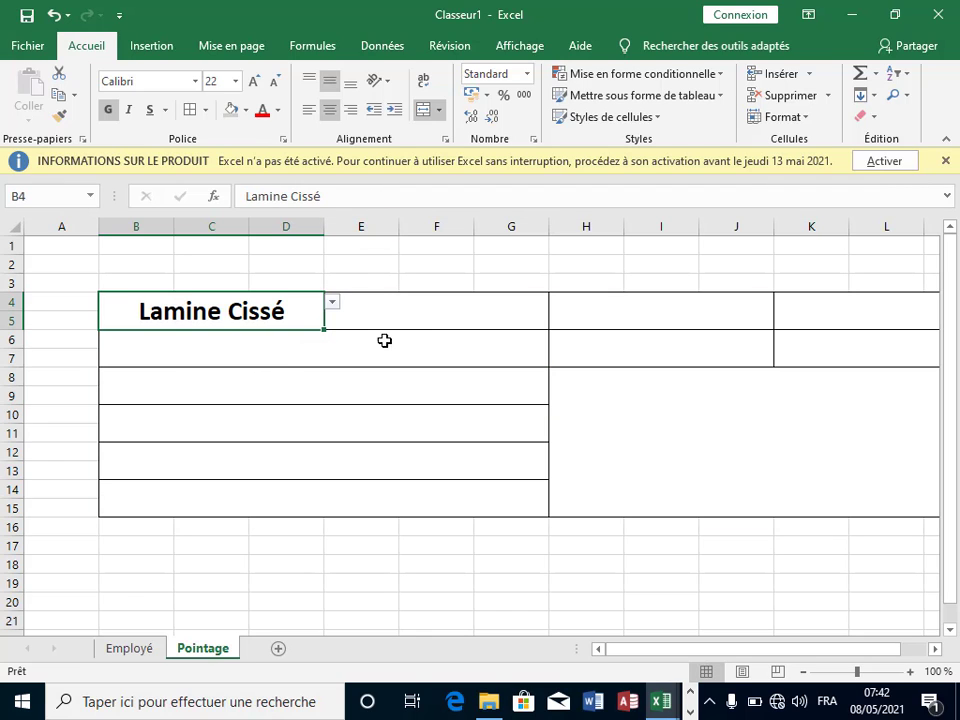
pyautogui.click(328, 328)
pyautogui.click(300, 304)
pyautogui.click(332, 304)
pyautogui.click(272, 330)
pyautogui.click(366, 339)
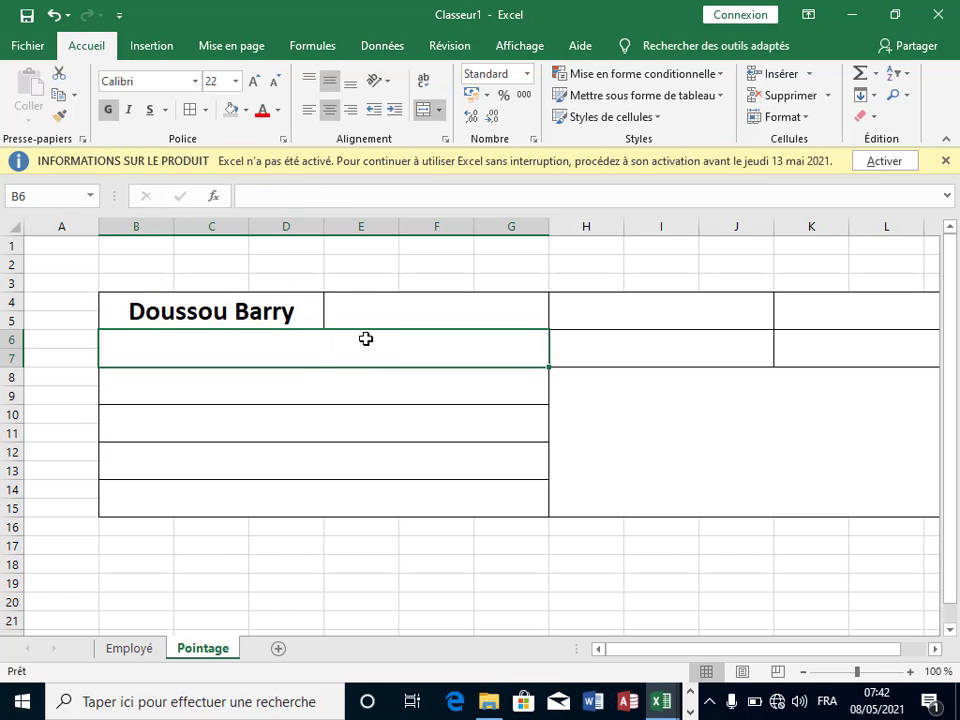
pyautogui.click(379, 313)
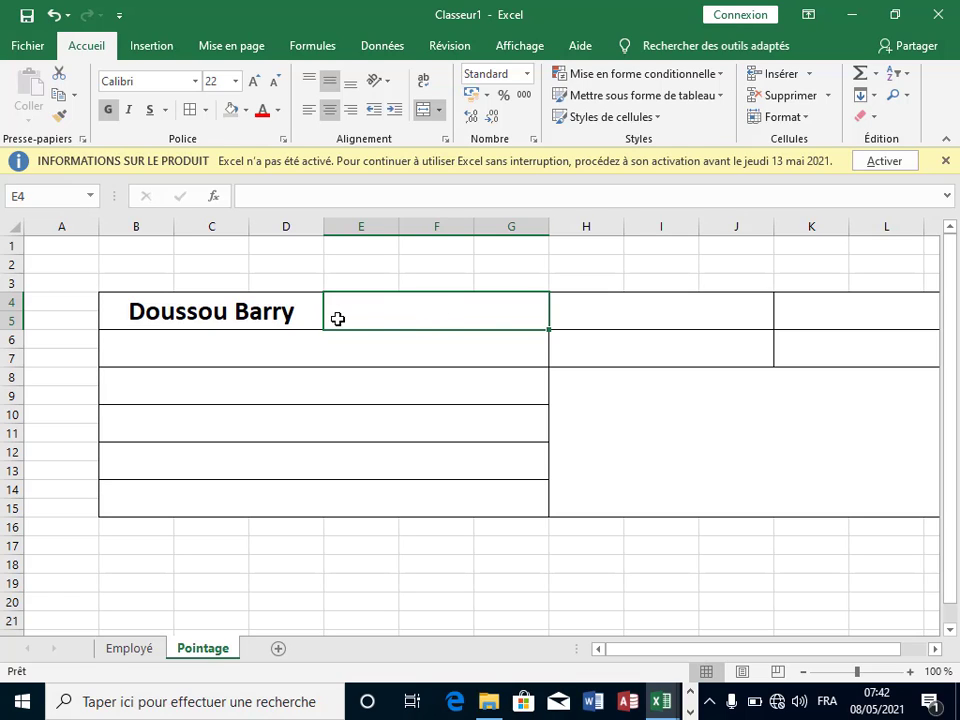
pyautogui.click(300, 311)
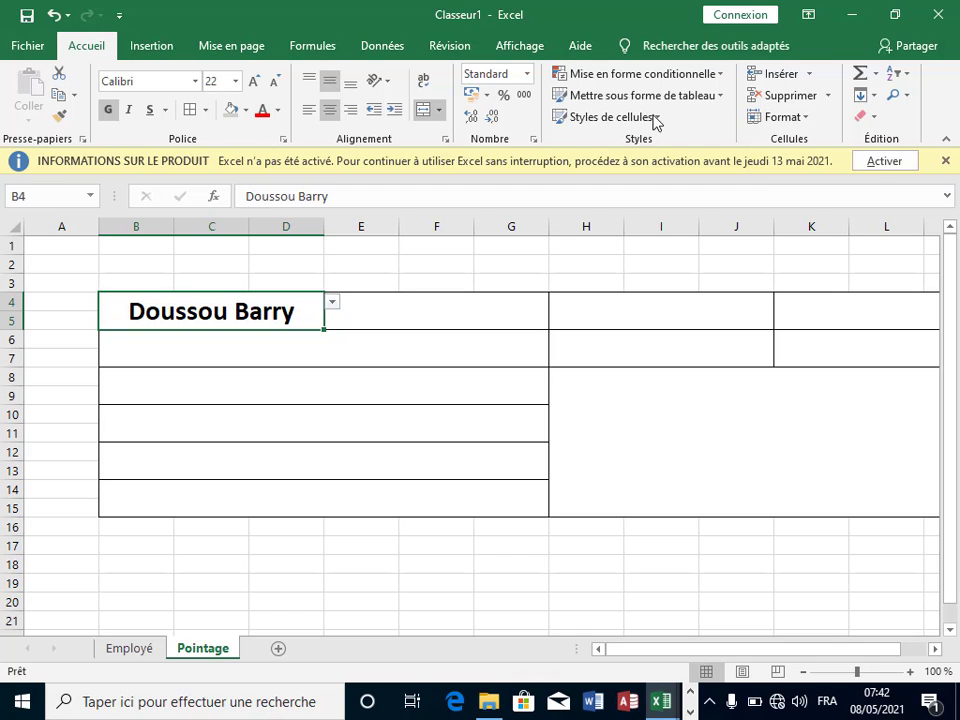
# Step: Review B4's validation, then fill B4 right into E4:G5
pyautogui.click(385, 47)
pyautogui.click(676, 119)
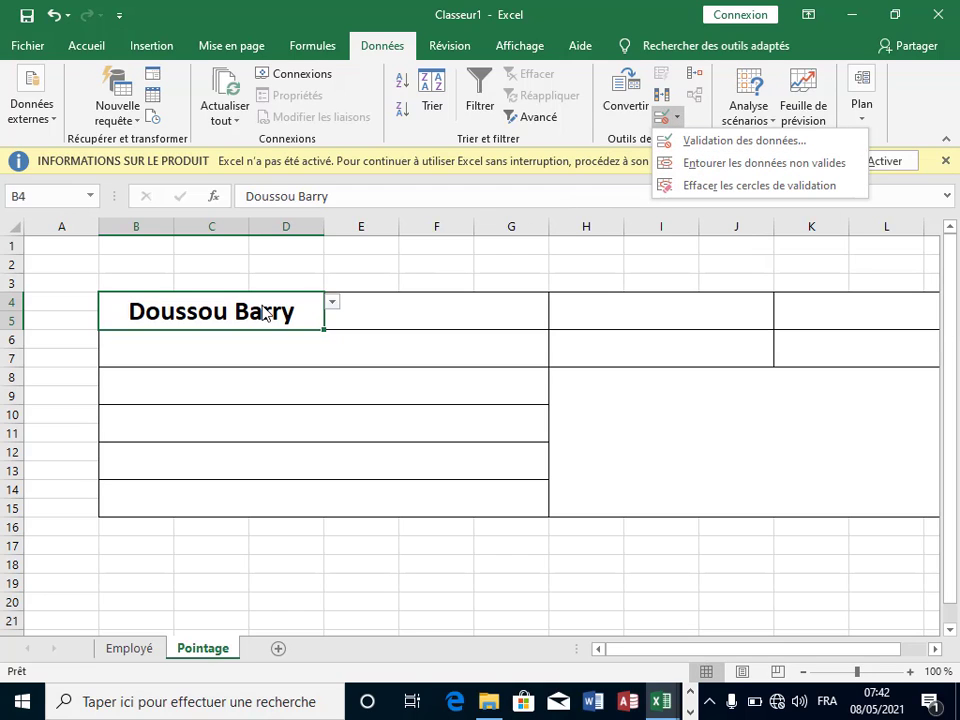
pyautogui.click(326, 334)
pyautogui.click(334, 333)
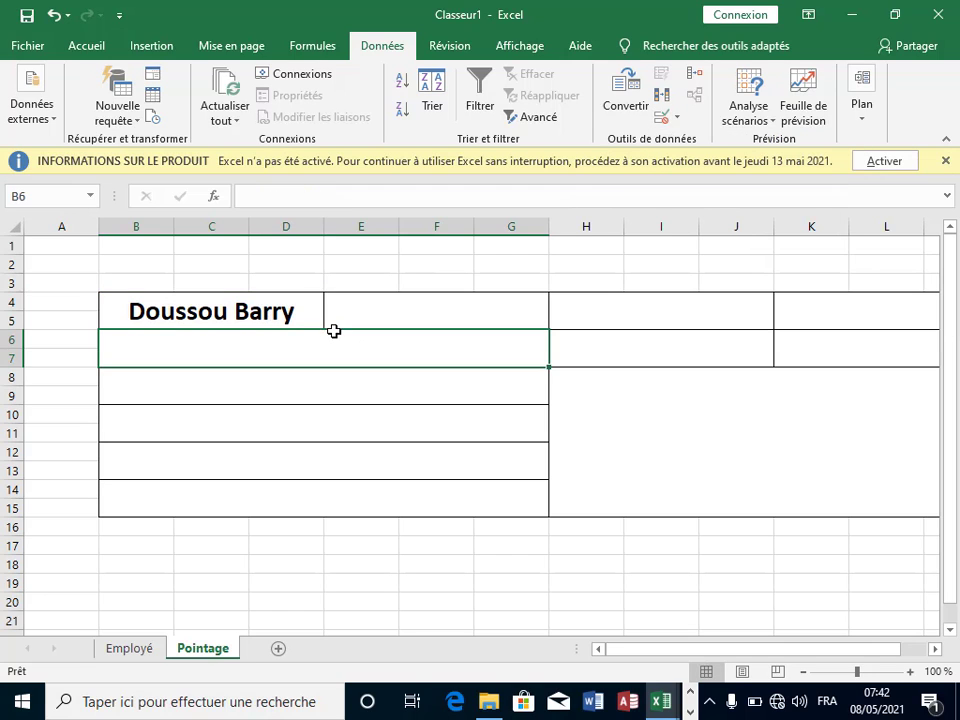
pyautogui.click(306, 313)
pyautogui.moveTo(326, 329); pyautogui.dragTo(521, 328)
# Step: Check that E4's copied drop-down keeps the same selected employee
pyautogui.click(491, 351)
pyautogui.click(498, 317)
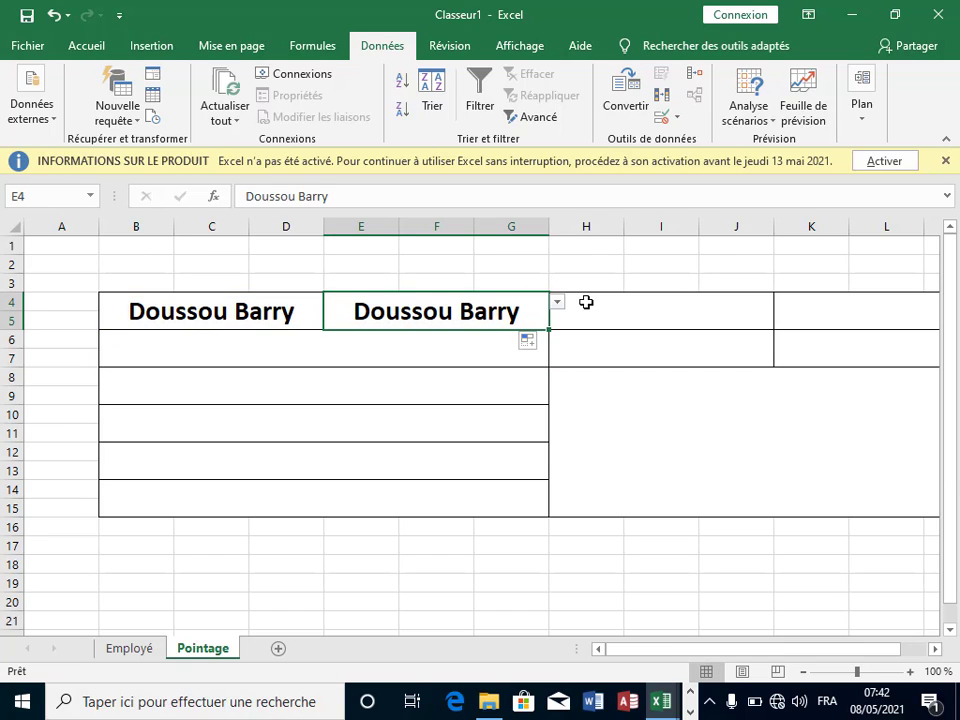
pyautogui.click(562, 302)
pyautogui.click(521, 303)
pyautogui.click(557, 304)
pyautogui.click(400, 327)
# Step: Remove B4's list validation by allowing any value
pyautogui.click(318, 312)
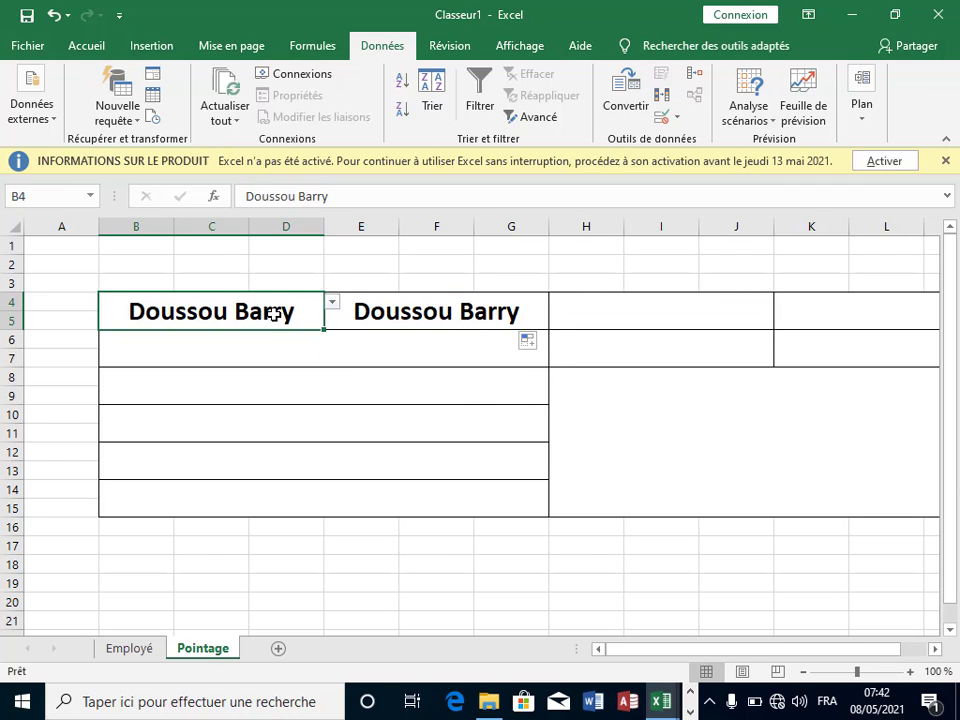
pyautogui.click(667, 117)
pyautogui.click(706, 144)
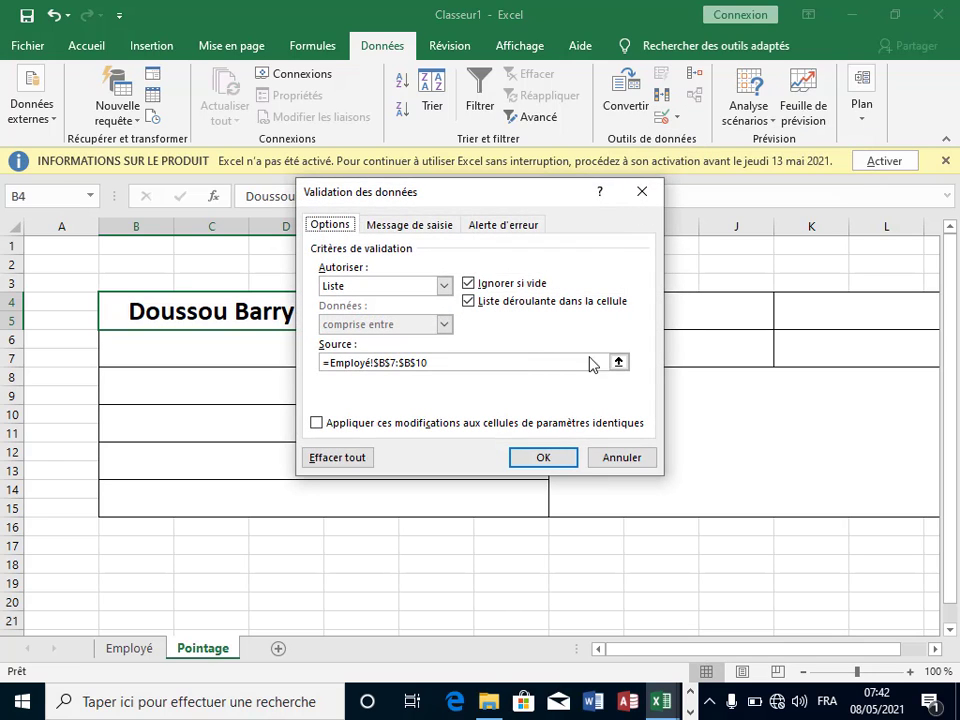
pyautogui.click(444, 286)
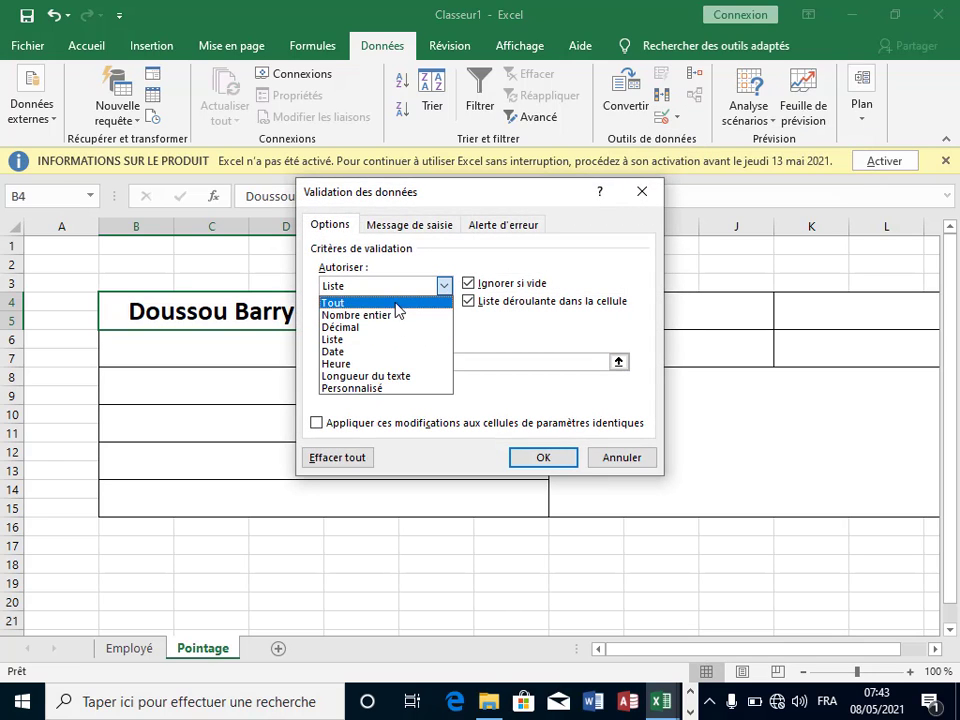
pyautogui.click(430, 300)
pyautogui.click(552, 461)
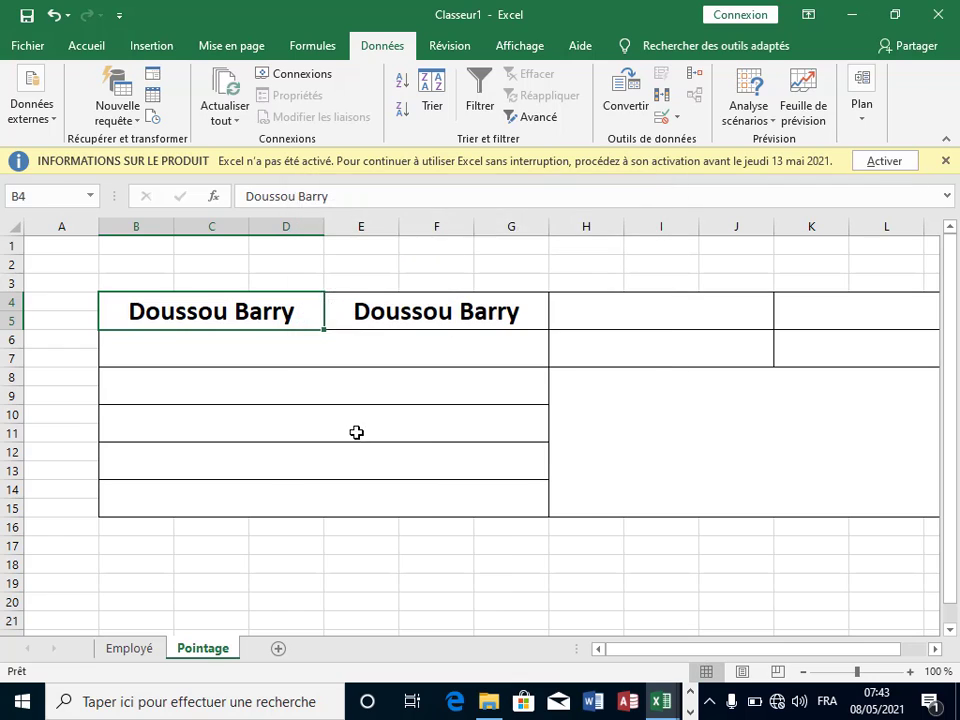
# Step: Replace B4's employee name with the label 'Nom et Prénom'
pyautogui.click(356, 433)
pyautogui.click(281, 312)
pyautogui.press('BackSpace')
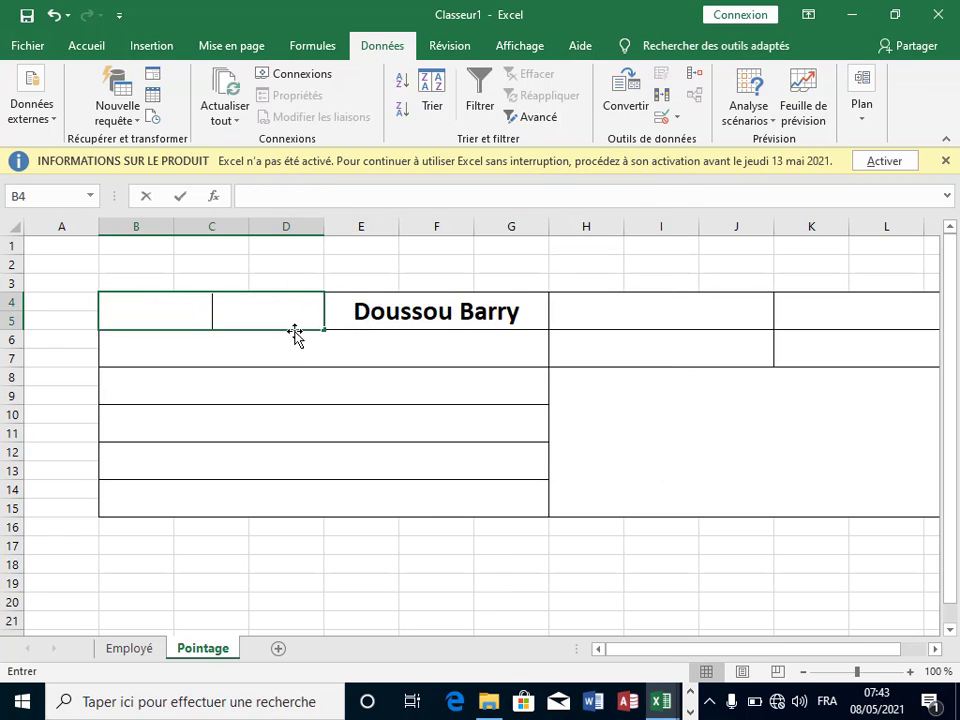
pyautogui.press('Return')
pyautogui.click(236, 309)
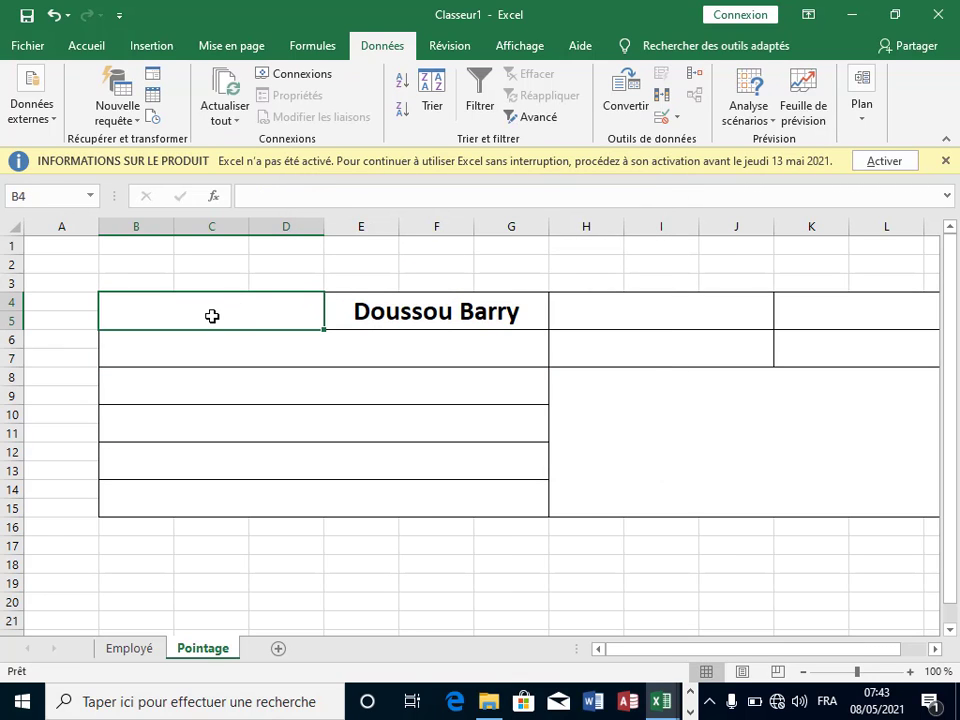
pyautogui.write('NOm')
pyautogui.press('BackSpace')
pyautogui.press('BackSpace')
pyautogui.write('om')
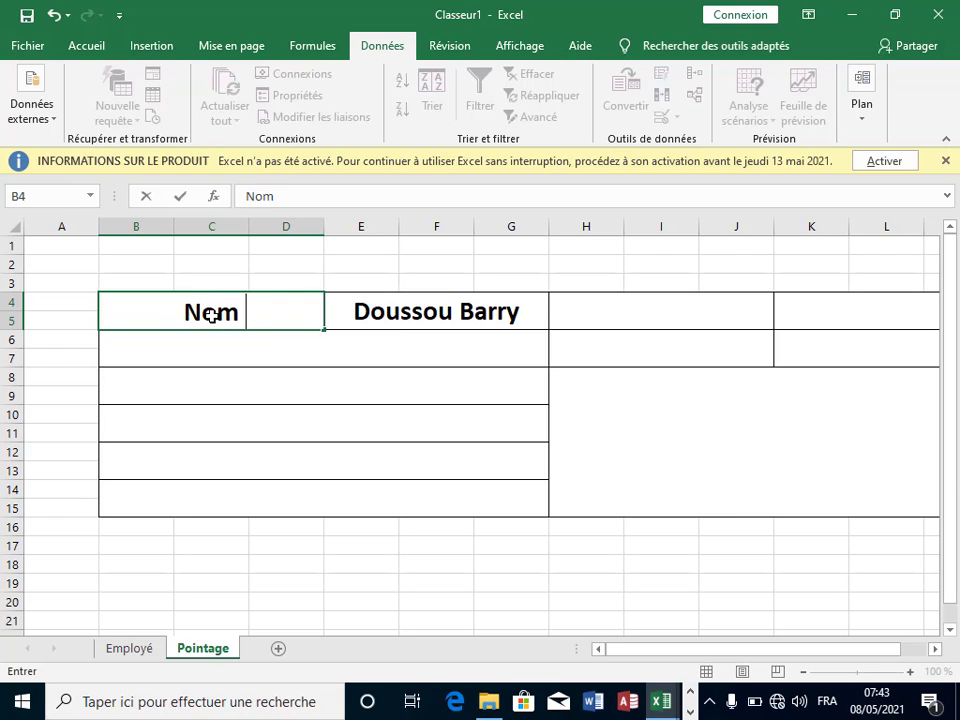
pyautogui.write(' et')
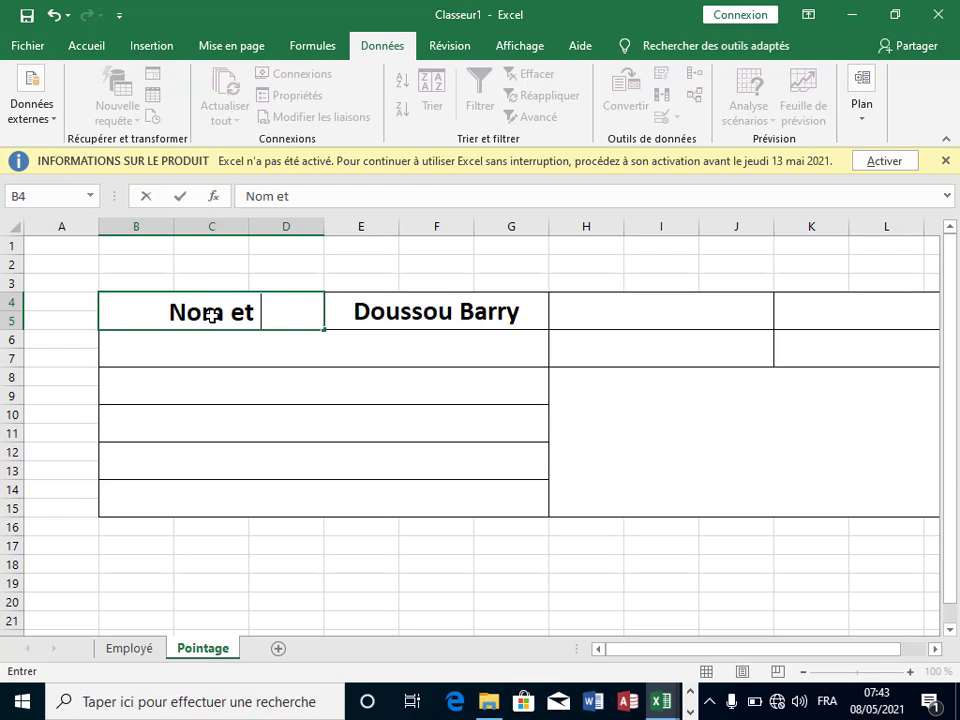
pyautogui.press('BackSpace')
pyautogui.press('BackSpace')
pyautogui.press('BackSpace')
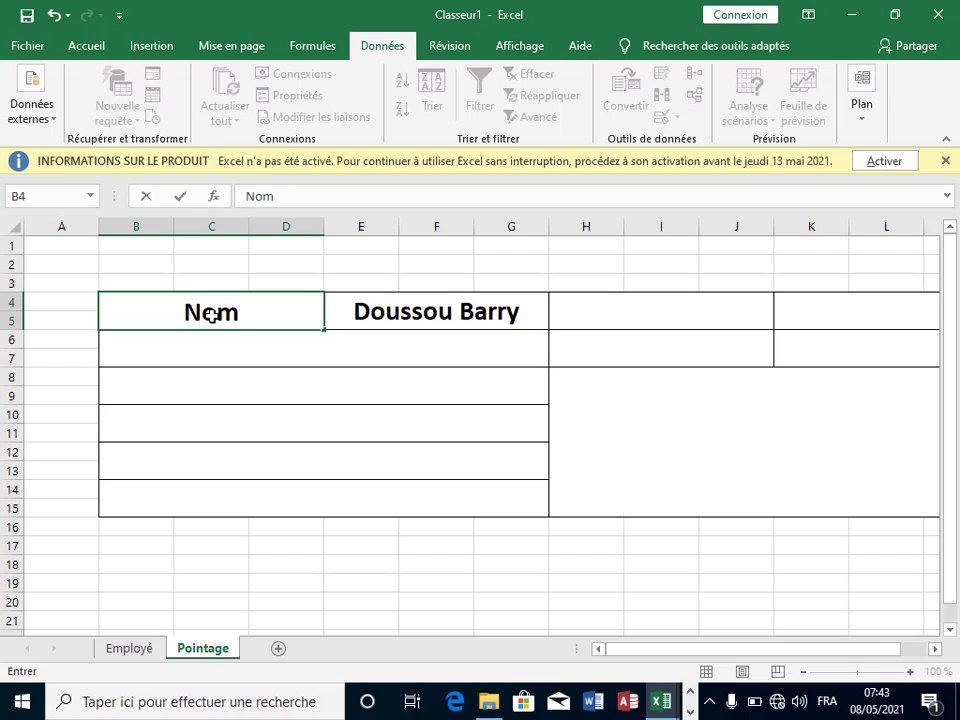
pyautogui.write('etr')
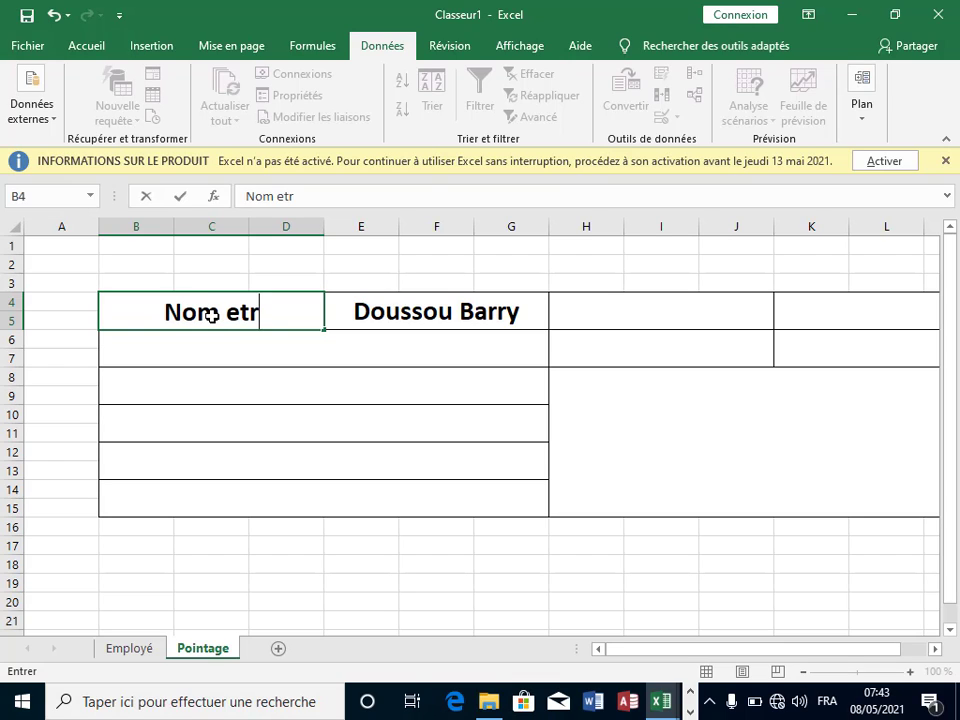
pyautogui.press('BackSpace')
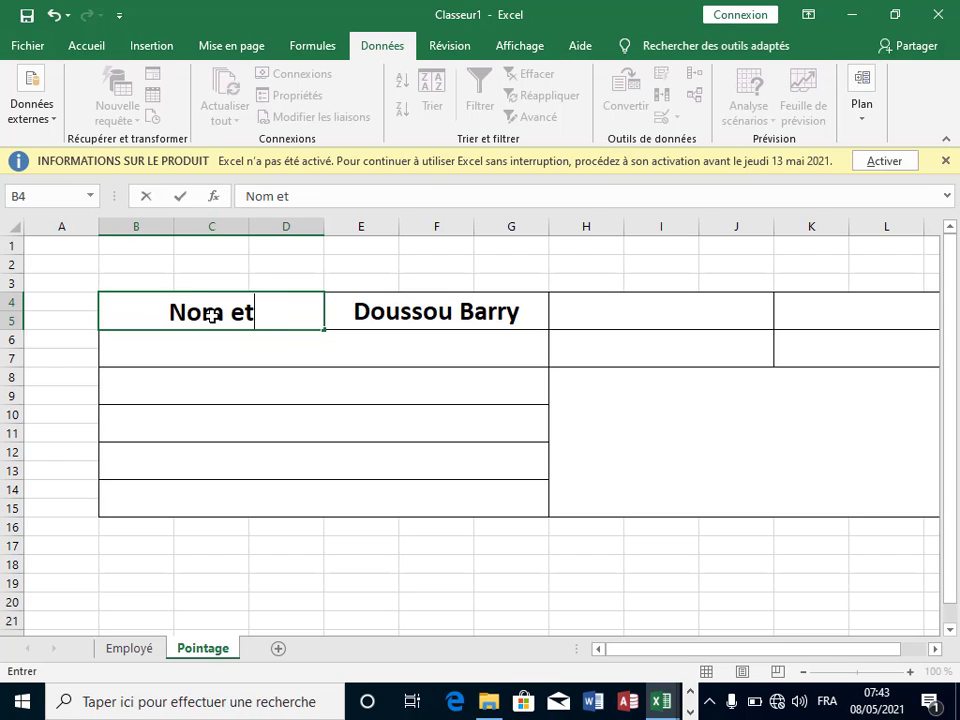
pyautogui.write('Pr')
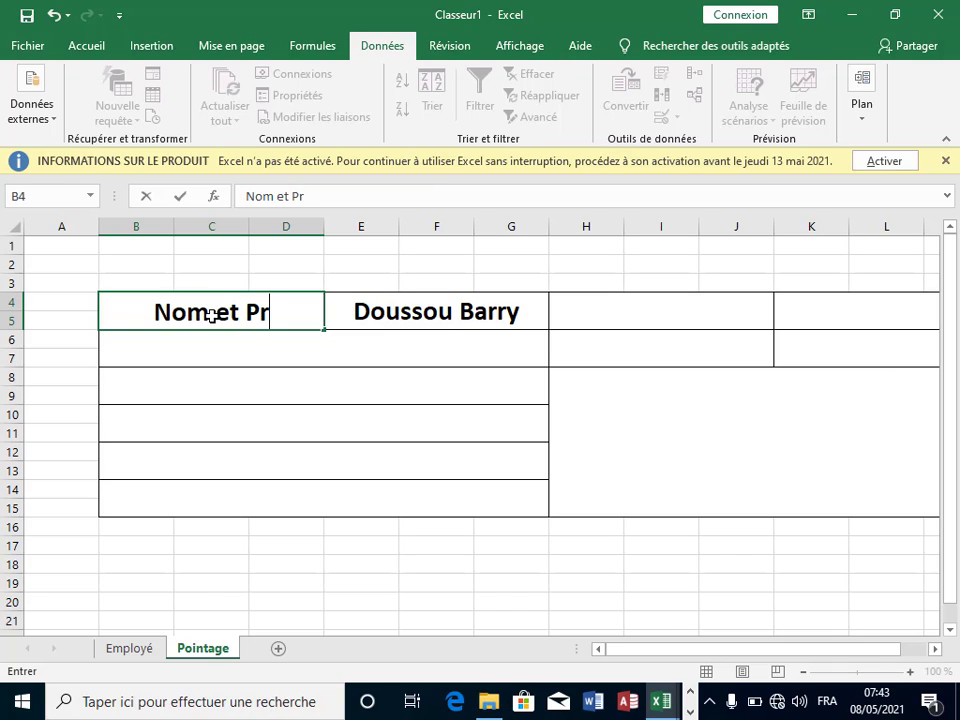
pyautogui.write('énom')
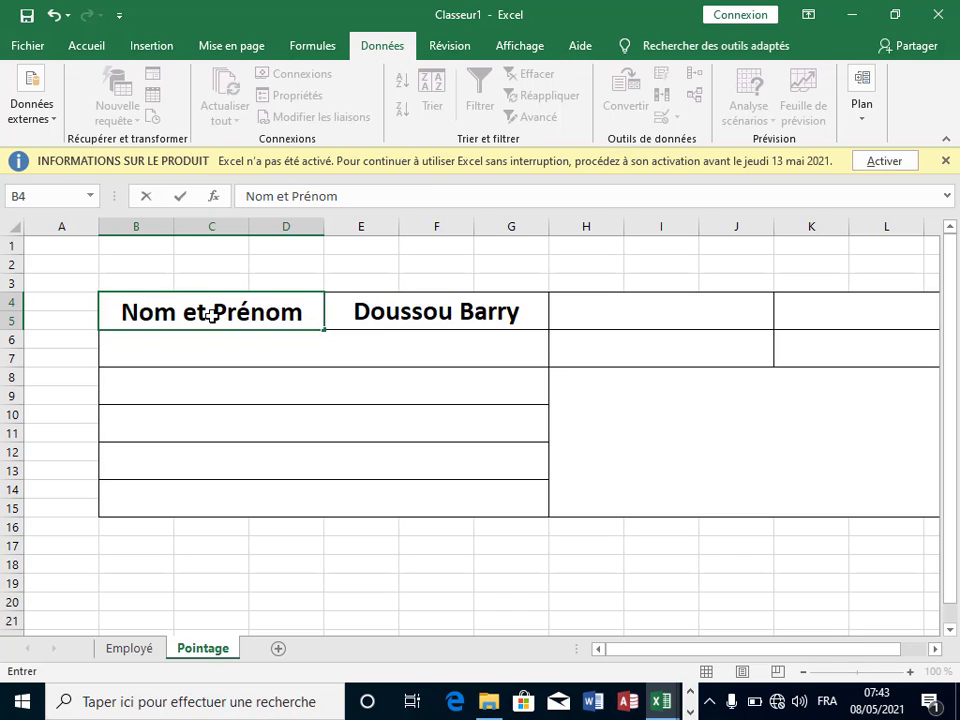
pyautogui.press('Return')
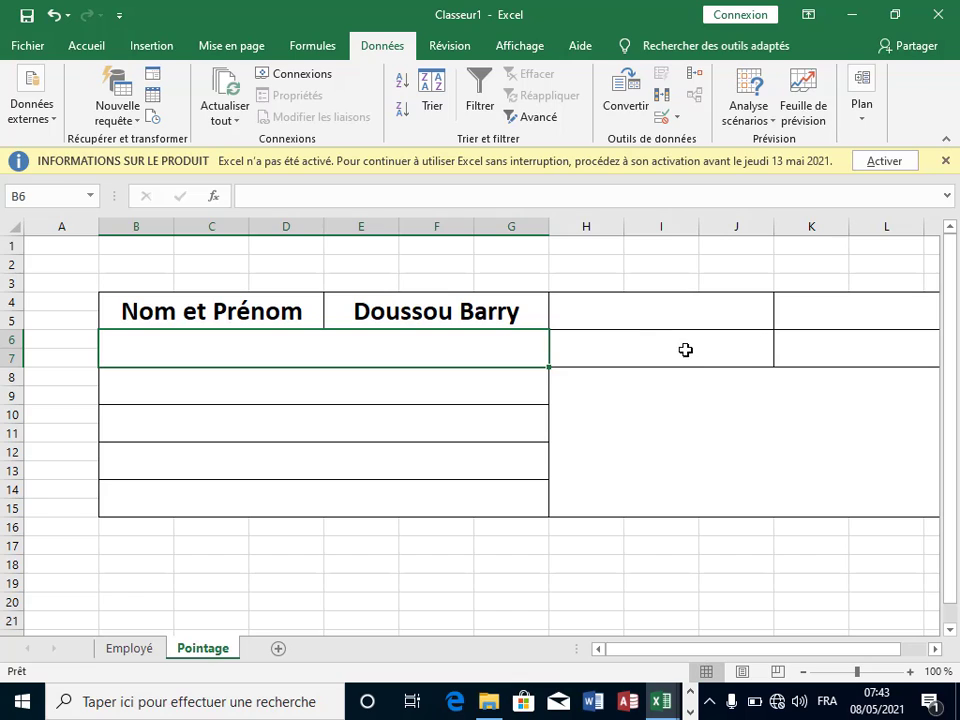
# Step: Choose a different employee from E4's name drop-down
pyautogui.click(685, 350)
pyautogui.click(418, 317)
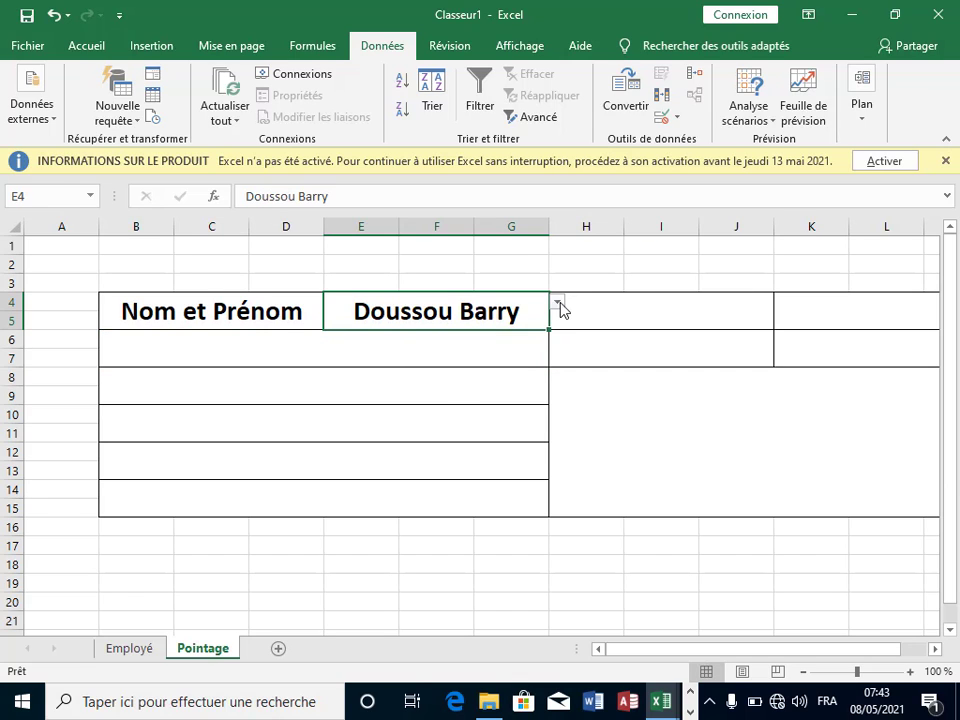
pyautogui.click(559, 303)
pyautogui.click(435, 346)
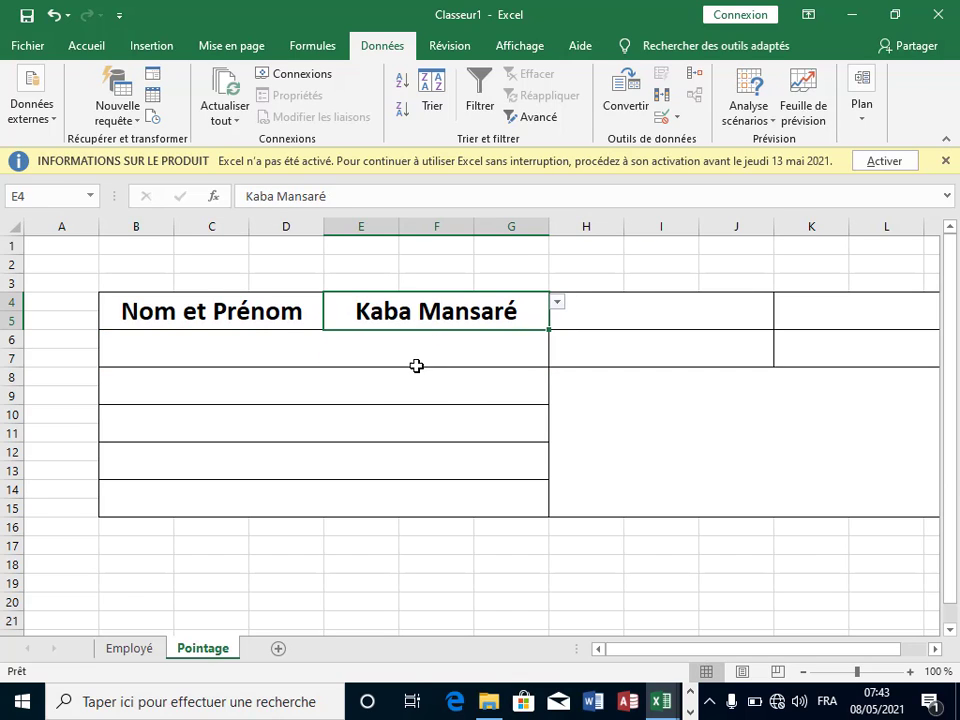
# Step: Start a RECHERCHEV formula in B6 using E4 as the lookup value
pyautogui.click(360, 397)
pyautogui.click(186, 343)
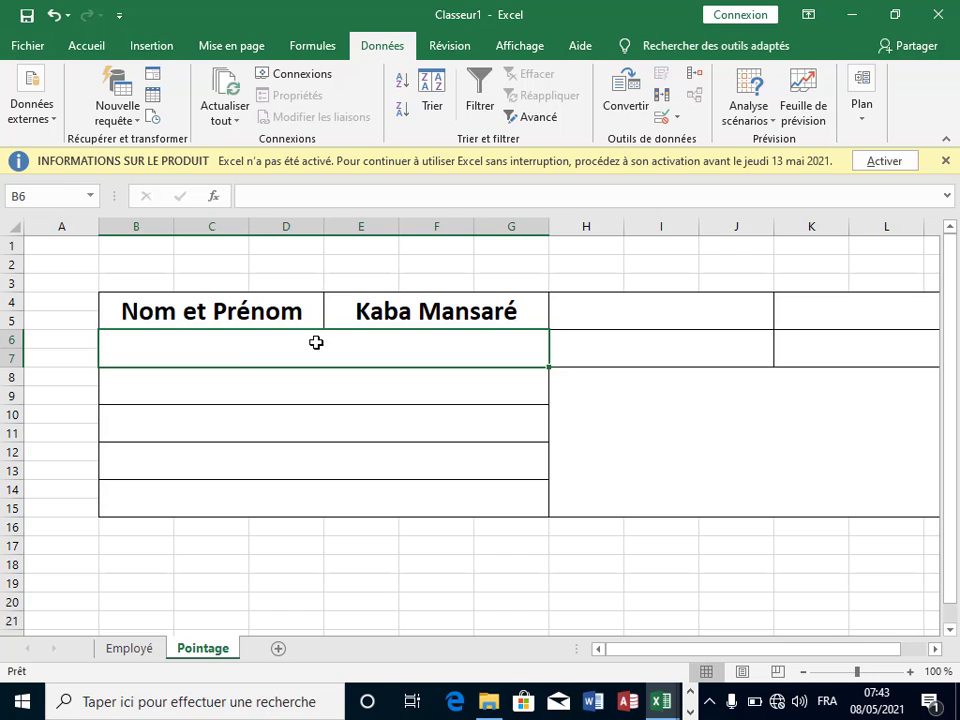
pyautogui.write('=re')
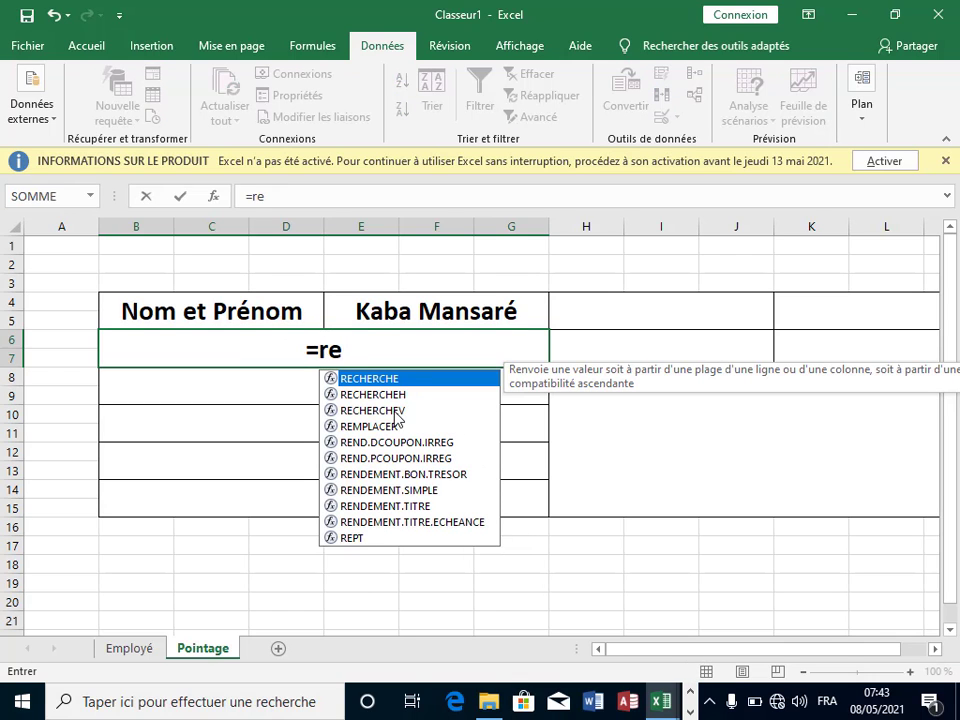
pyautogui.doubleClick(394, 410)
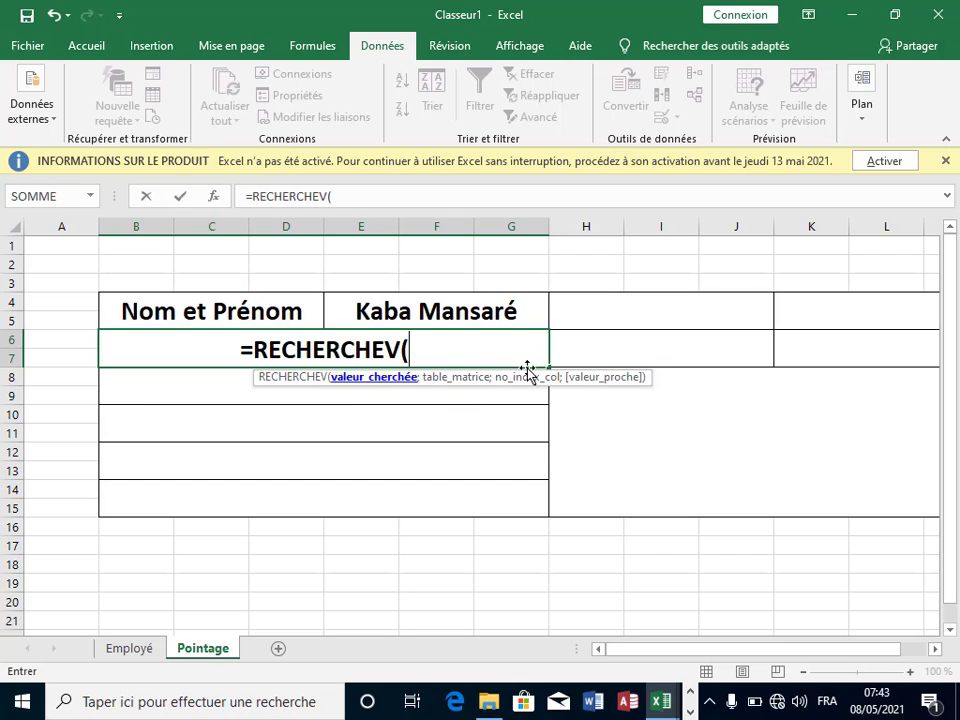
pyautogui.click(424, 313)
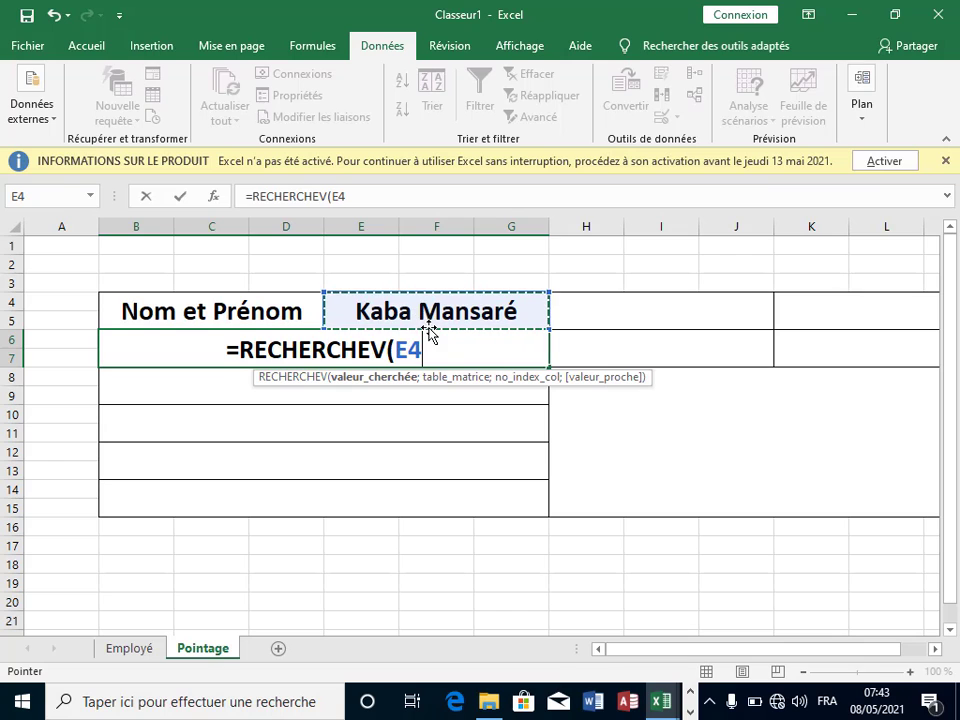
# Step: Complete B6's lookup as =RECHERCHEV(E4;Employé!B6:J10;2;FAUX) and confirm it
pyautogui.write(';')
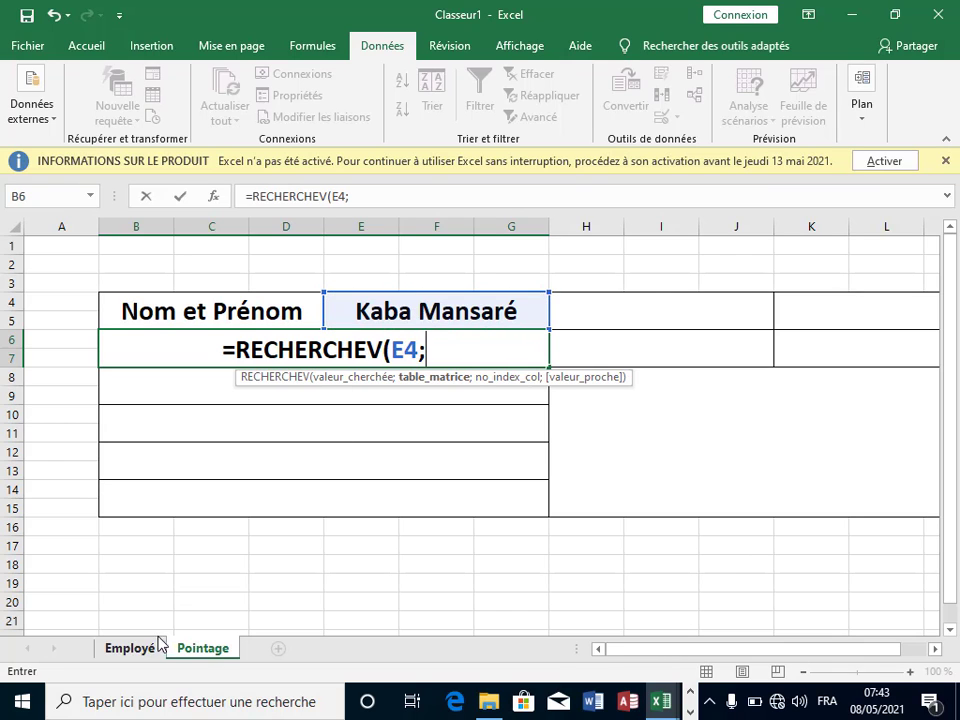
pyautogui.click(146, 645)
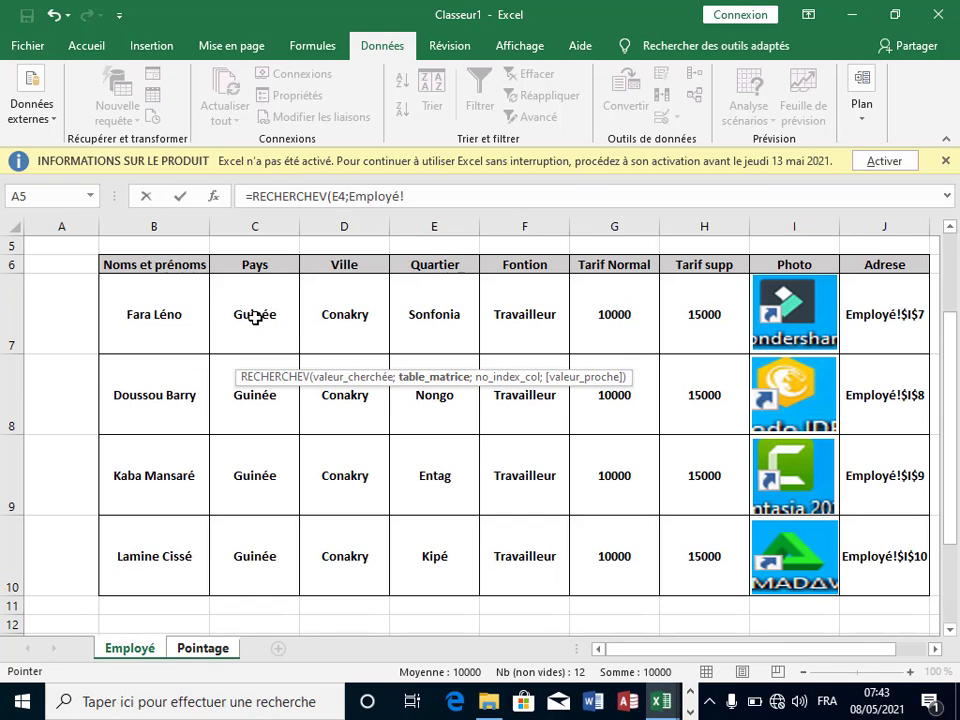
pyautogui.click(150, 268)
pyautogui.moveTo(495, 359); pyautogui.dragTo(643, 580)
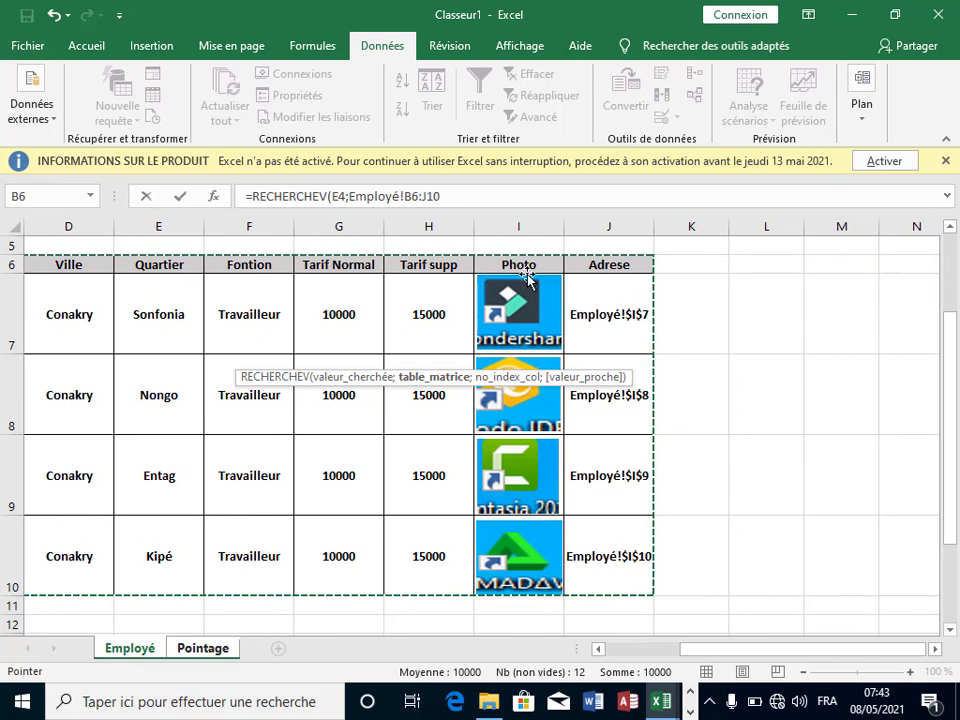
pyautogui.click(516, 203)
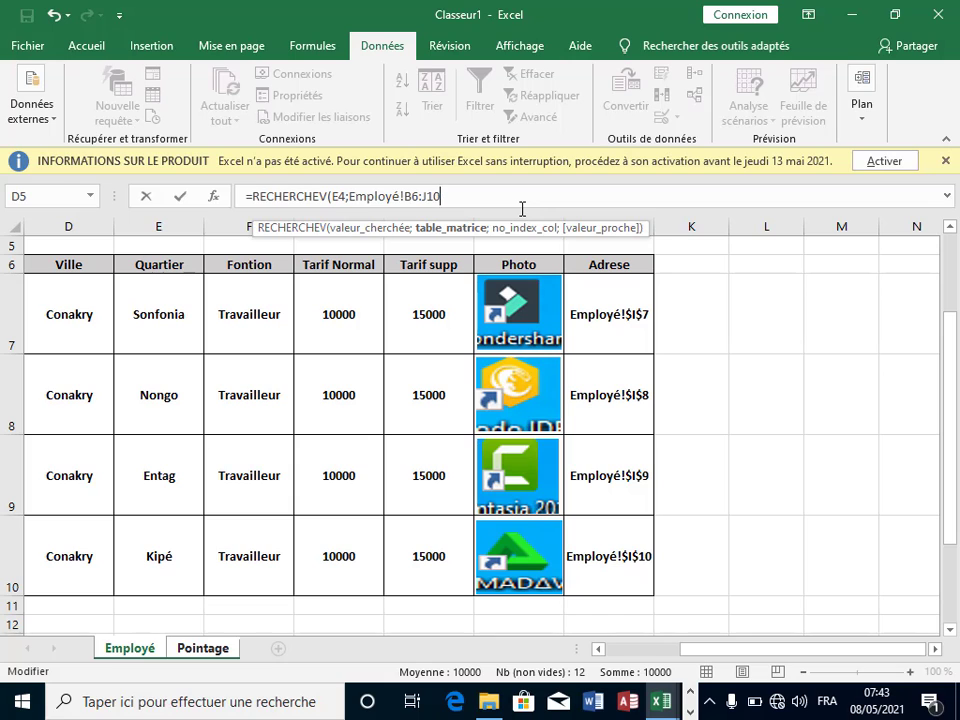
pyautogui.write(';')
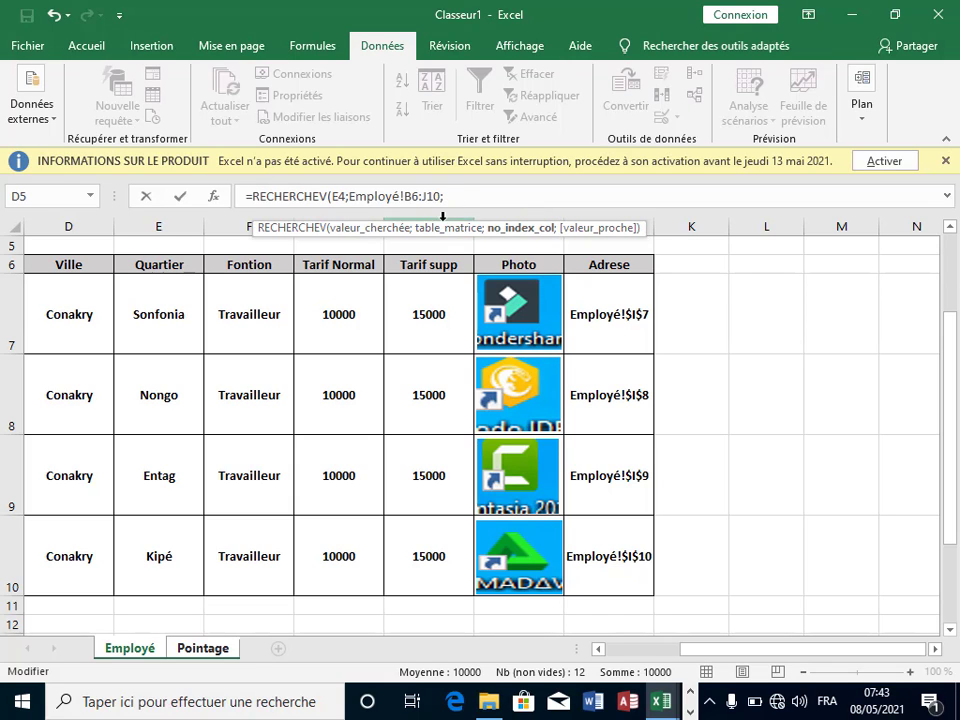
pyautogui.moveTo(855, 648); pyautogui.dragTo(780, 648)
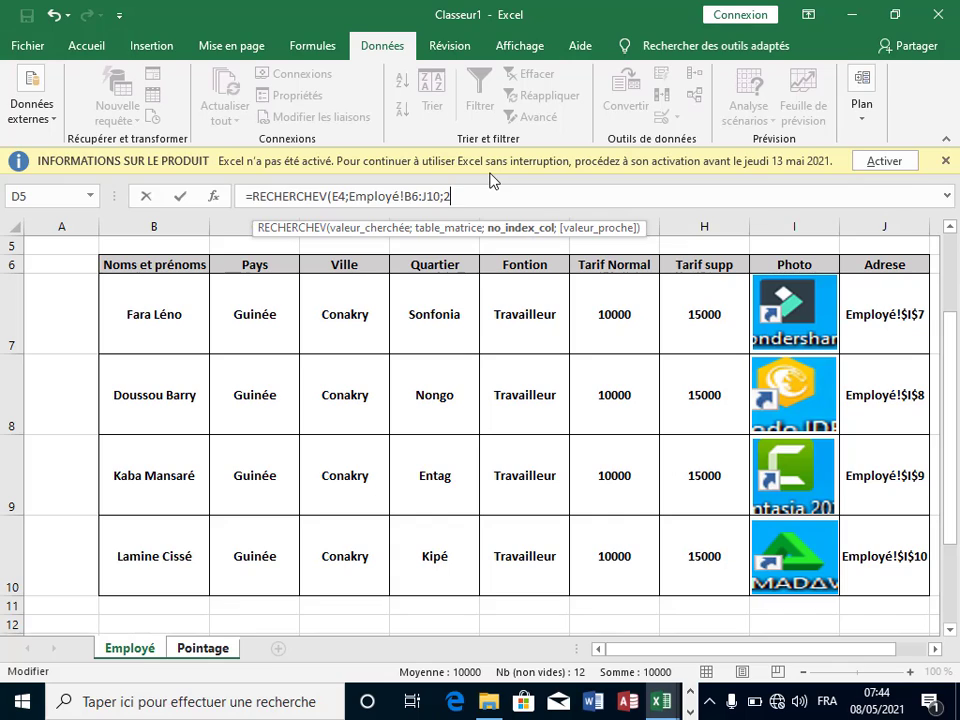
pyautogui.write(';')
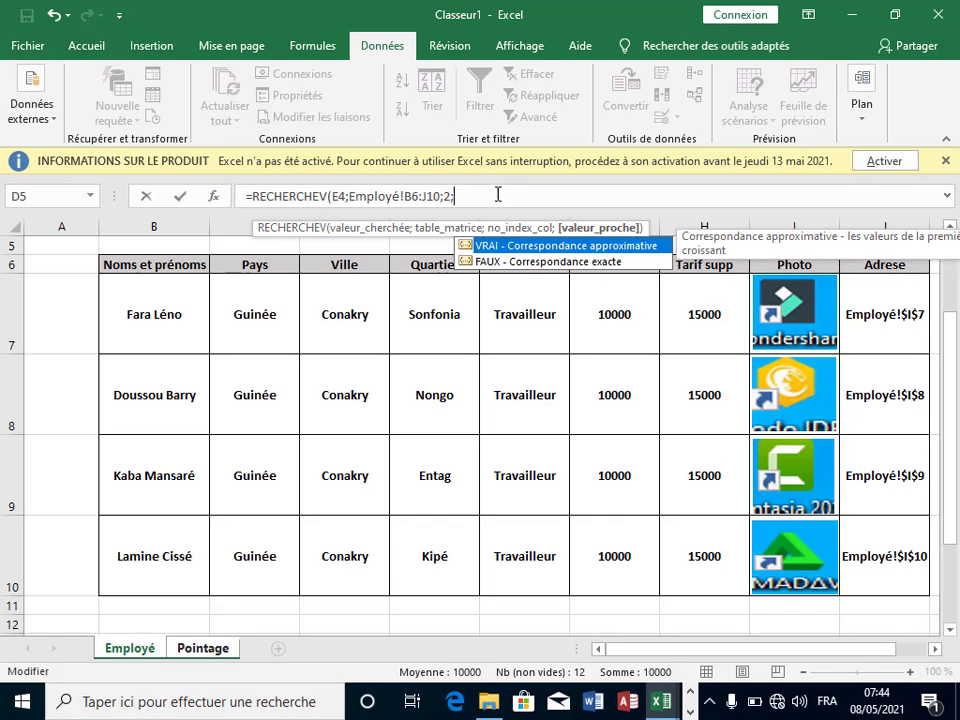
pyautogui.doubleClick(515, 262)
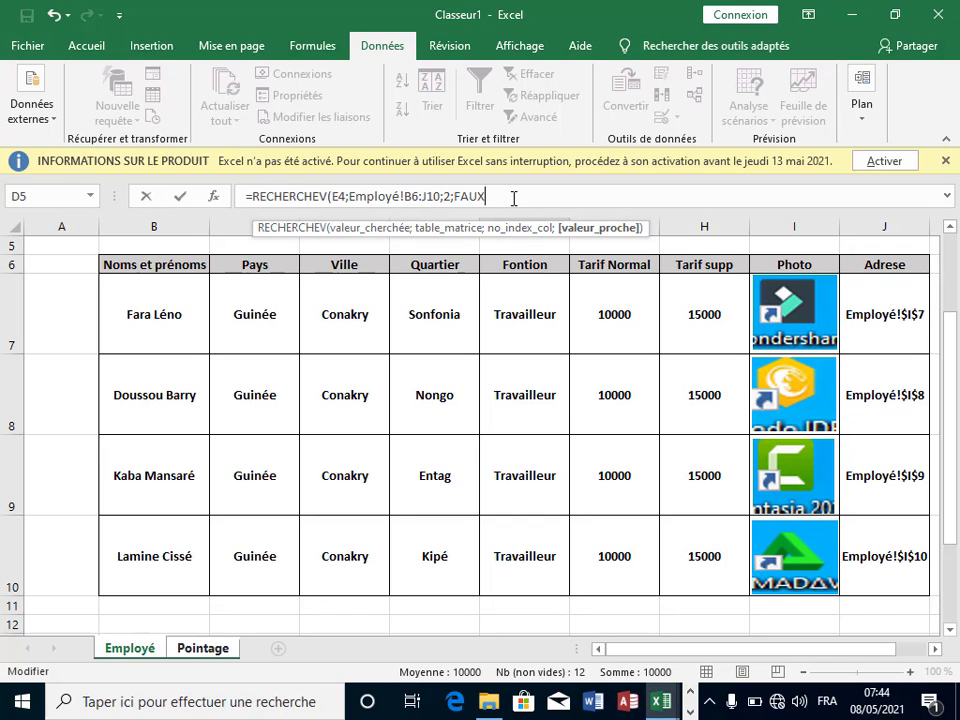
pyautogui.press('Return')
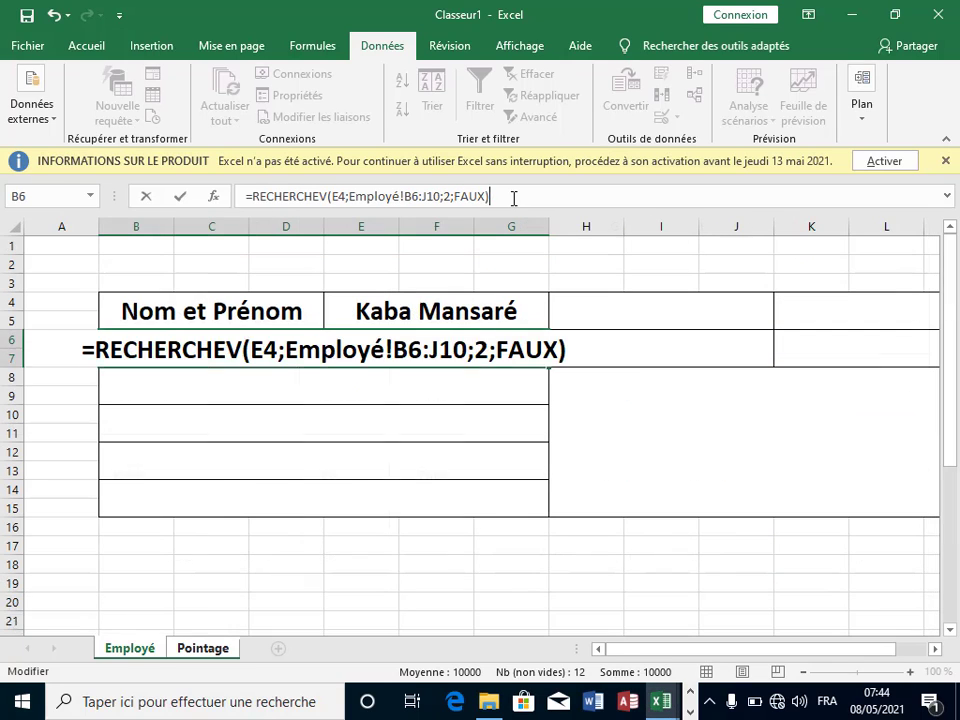
pyautogui.click(417, 351)
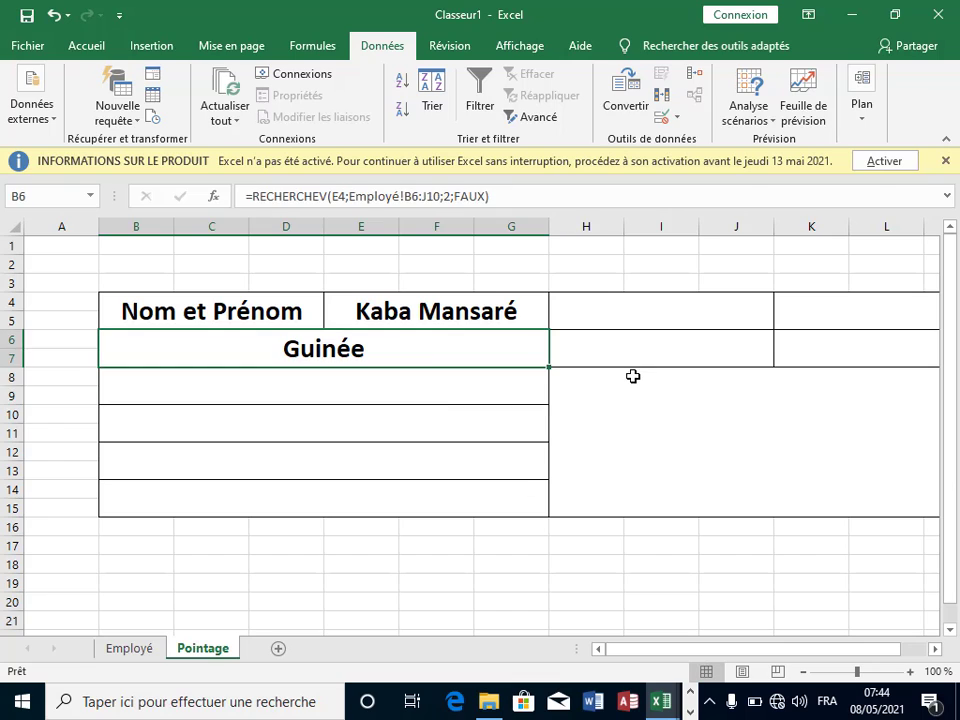
pyautogui.click(632, 375)
pyautogui.click(357, 321)
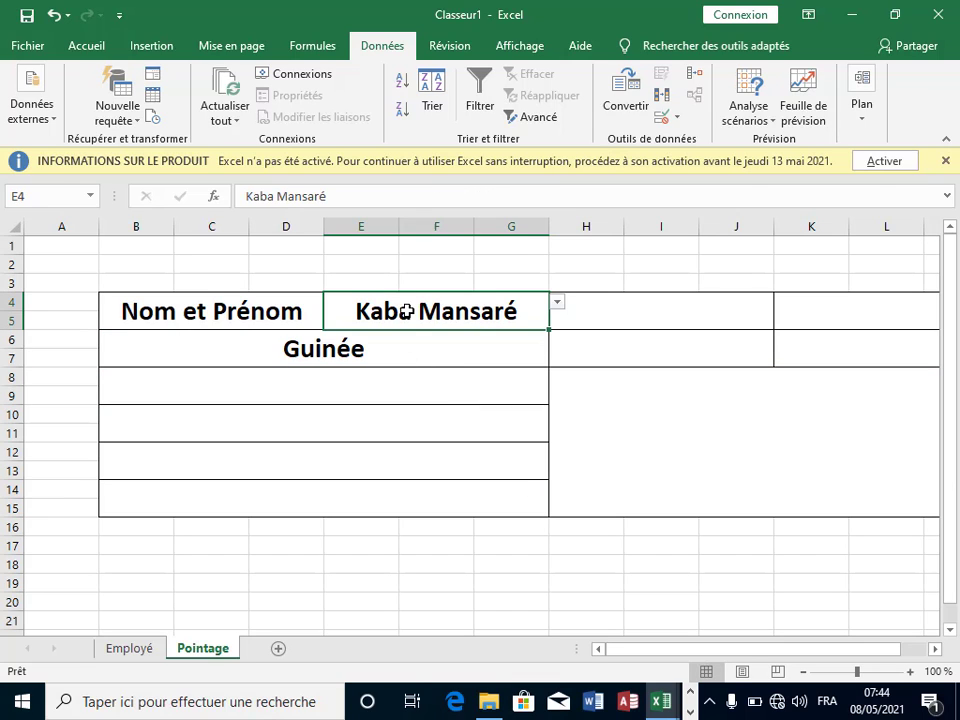
pyautogui.click(557, 303)
pyautogui.click(490, 343)
pyautogui.click(322, 346)
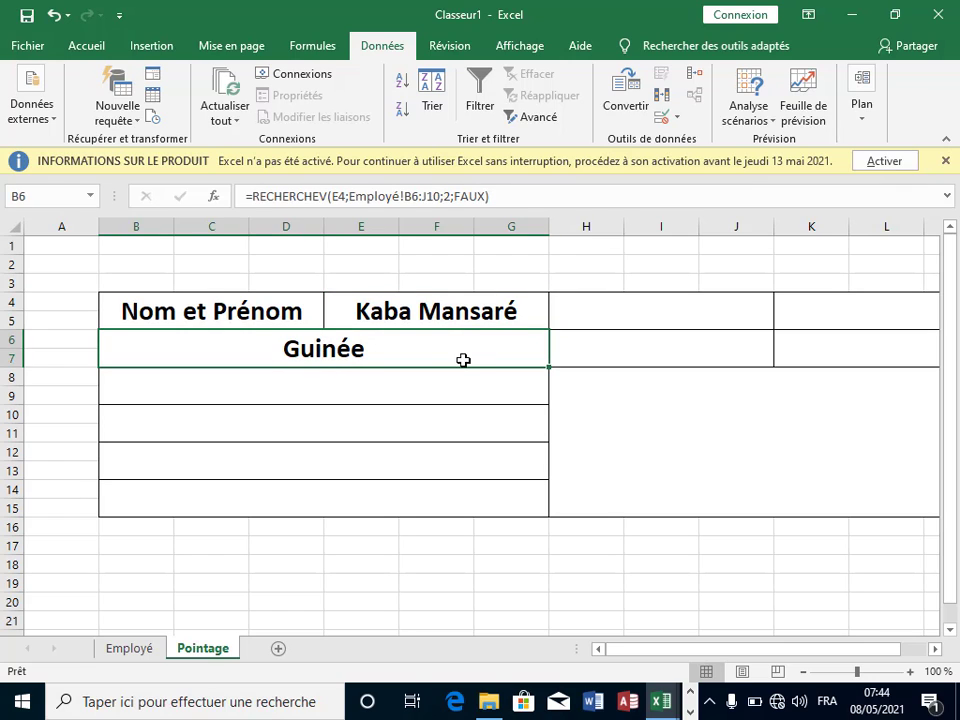
pyautogui.click(536, 388)
pyautogui.click(361, 345)
pyautogui.click(447, 370)
pyautogui.click(410, 363)
pyautogui.click(390, 372)
pyautogui.click(365, 344)
pyautogui.click(611, 356)
pyautogui.click(418, 353)
pyautogui.click(485, 314)
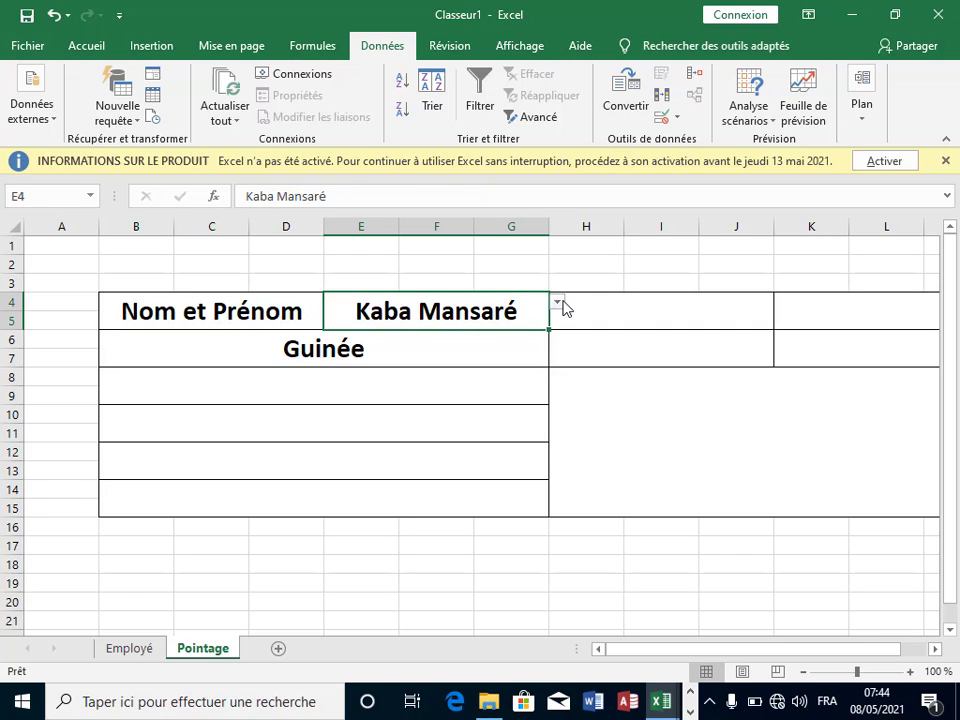
pyautogui.click(557, 301)
pyautogui.click(491, 342)
pyautogui.click(358, 351)
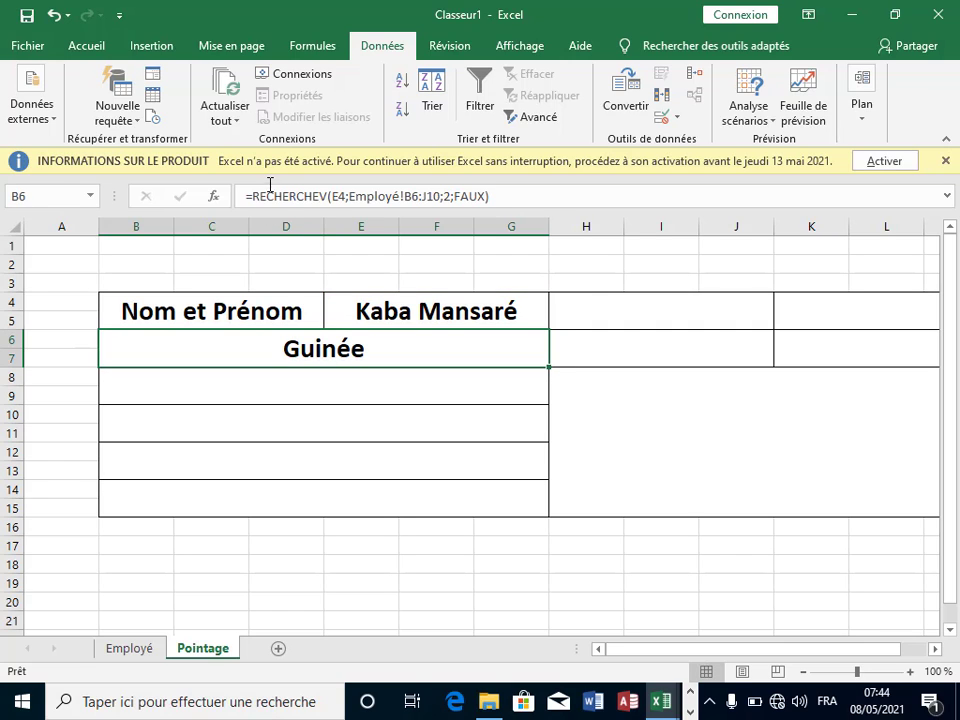
pyautogui.click(260, 196)
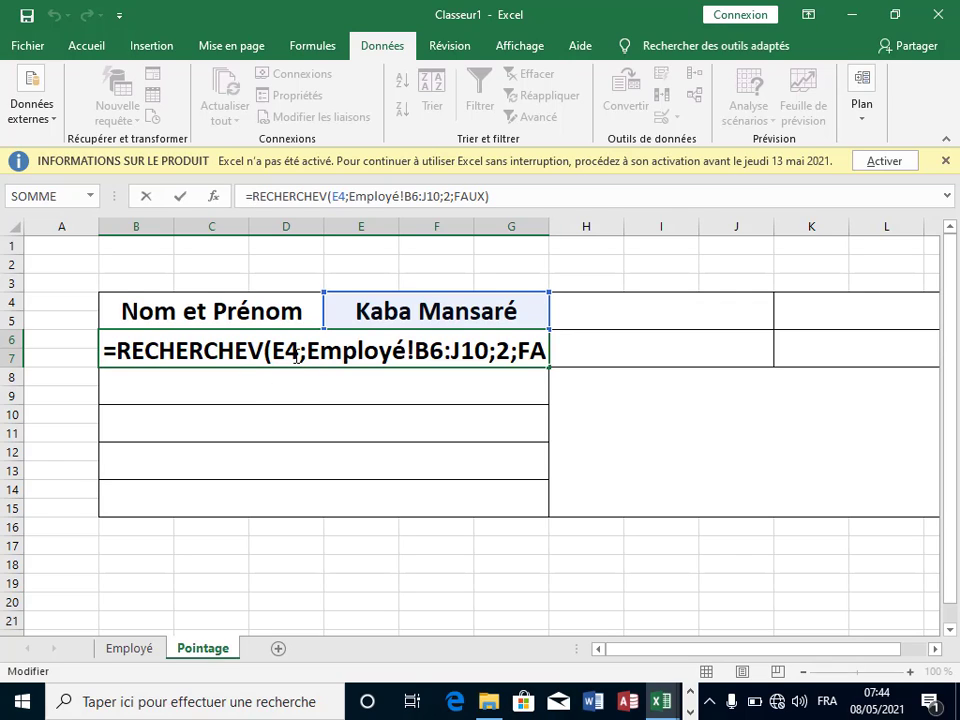
# Step: Prefix B6's RECHERCHEV formula with the label "Pays : " so it shows Pays : Guinée
pyautogui.write('"')
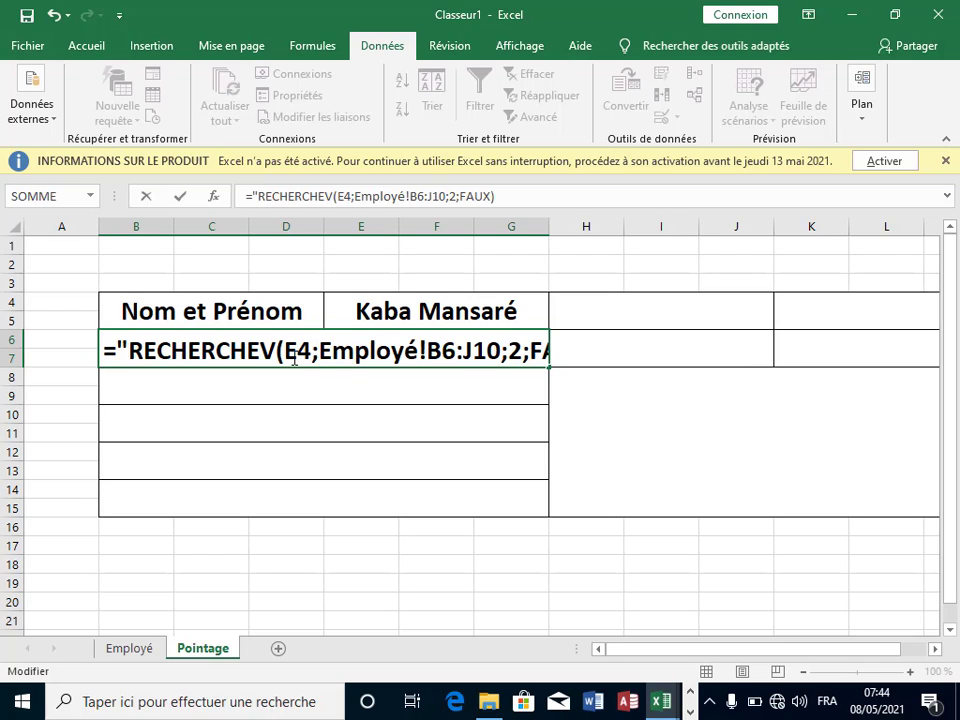
pyautogui.write('GU')
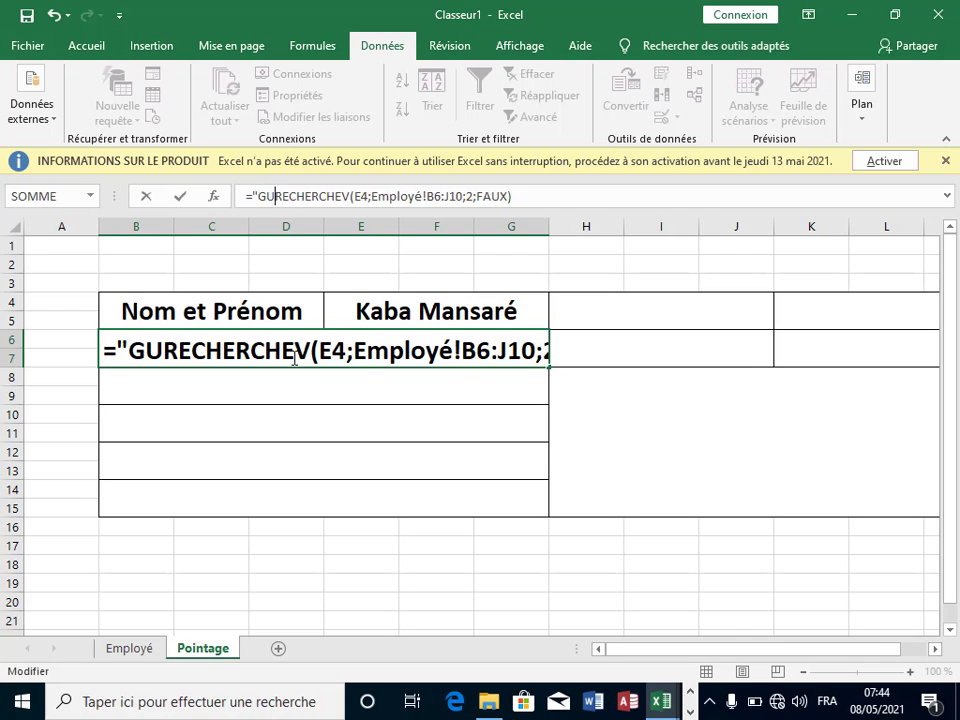
pyautogui.press('BackSpace')
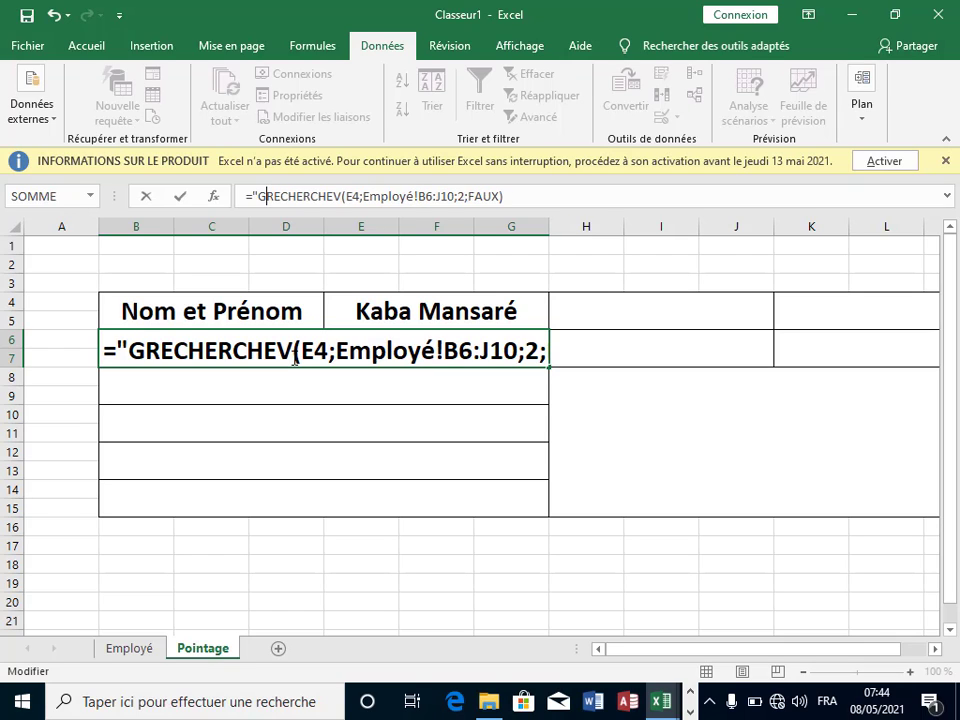
pyautogui.press('BackSpace')
pyautogui.write('P')
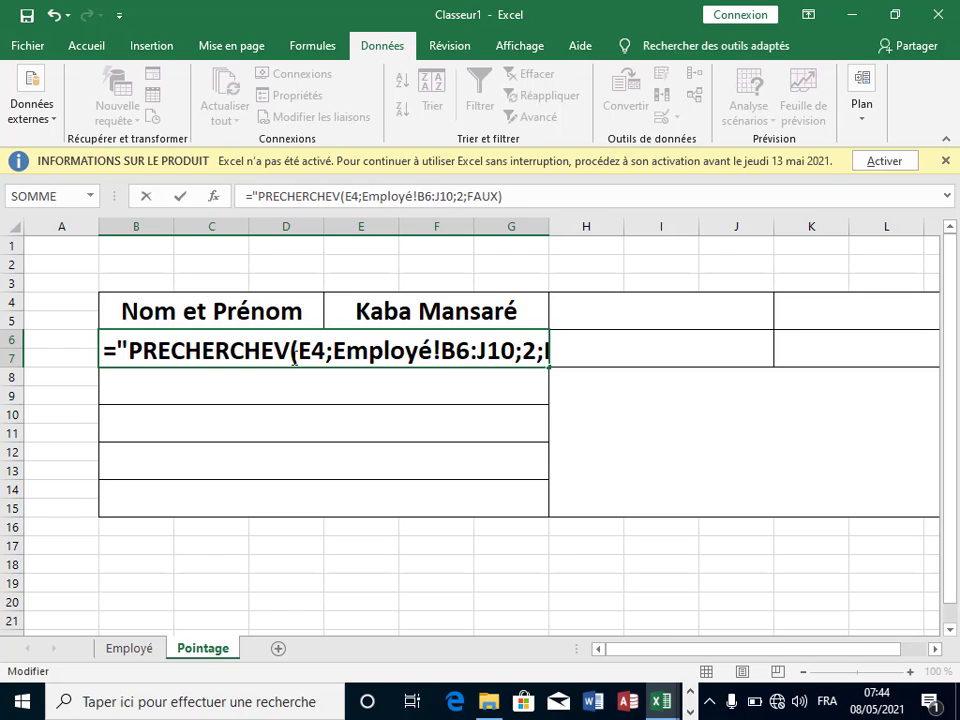
pyautogui.write('ays ')
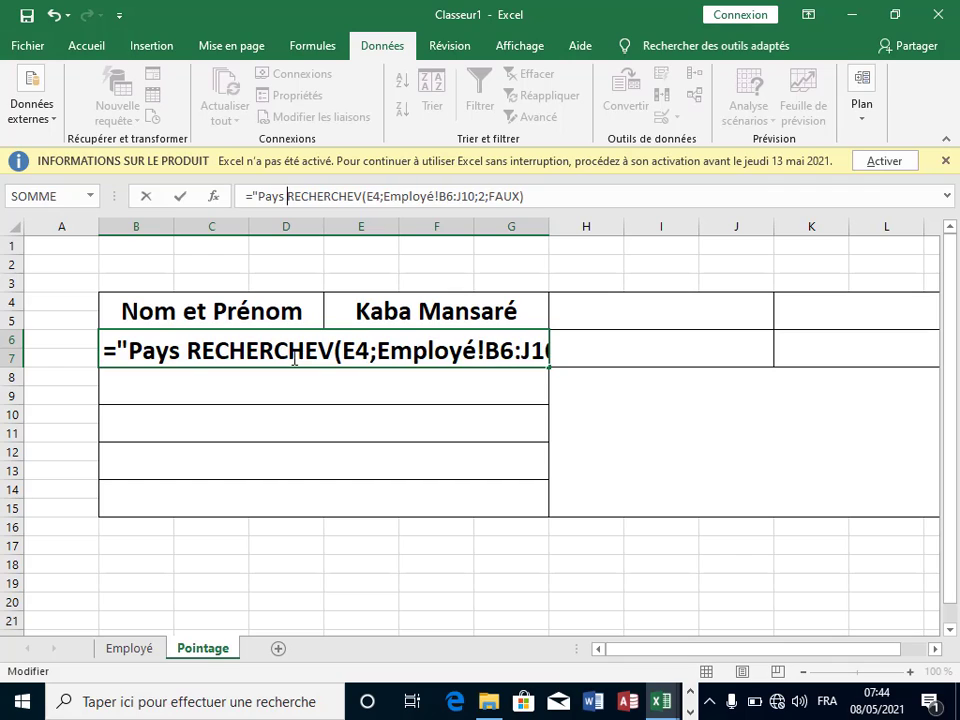
pyautogui.write(':')
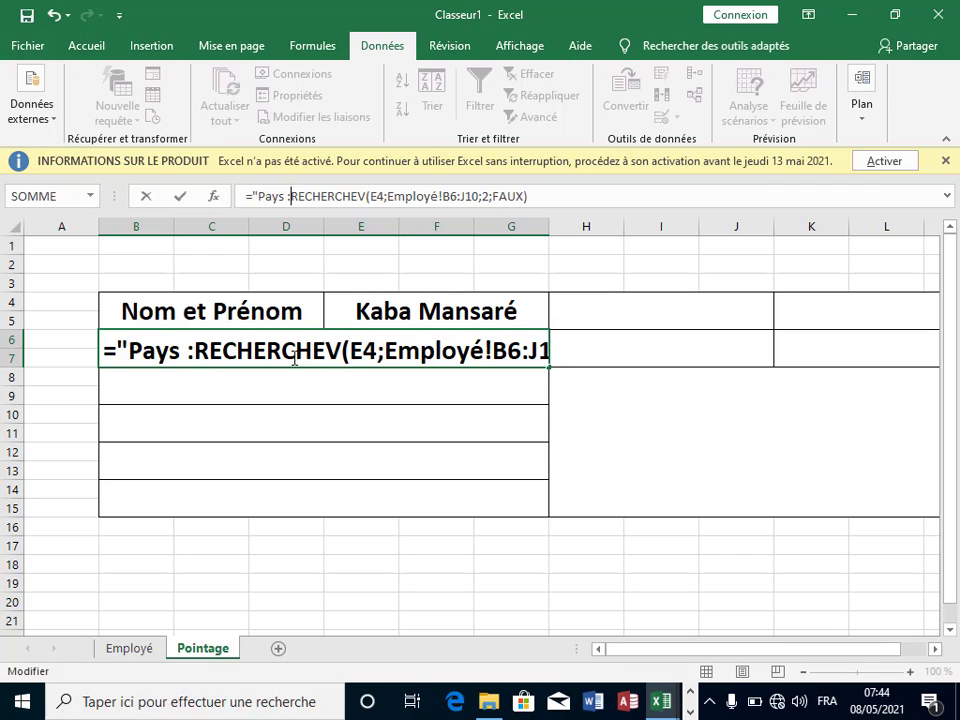
pyautogui.write('" ')
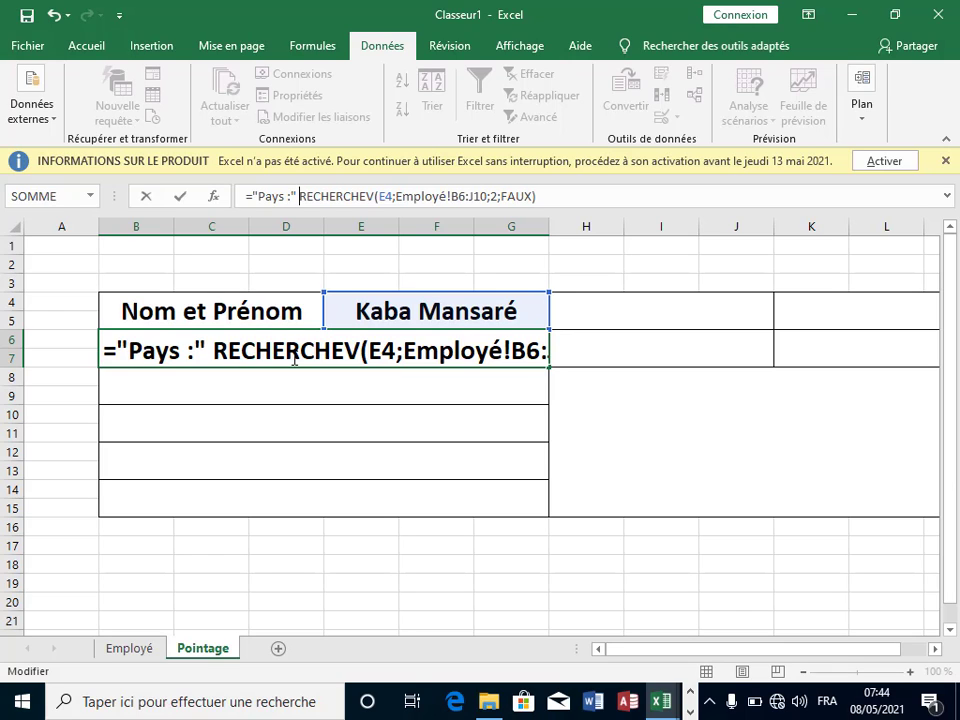
pyautogui.write('&')
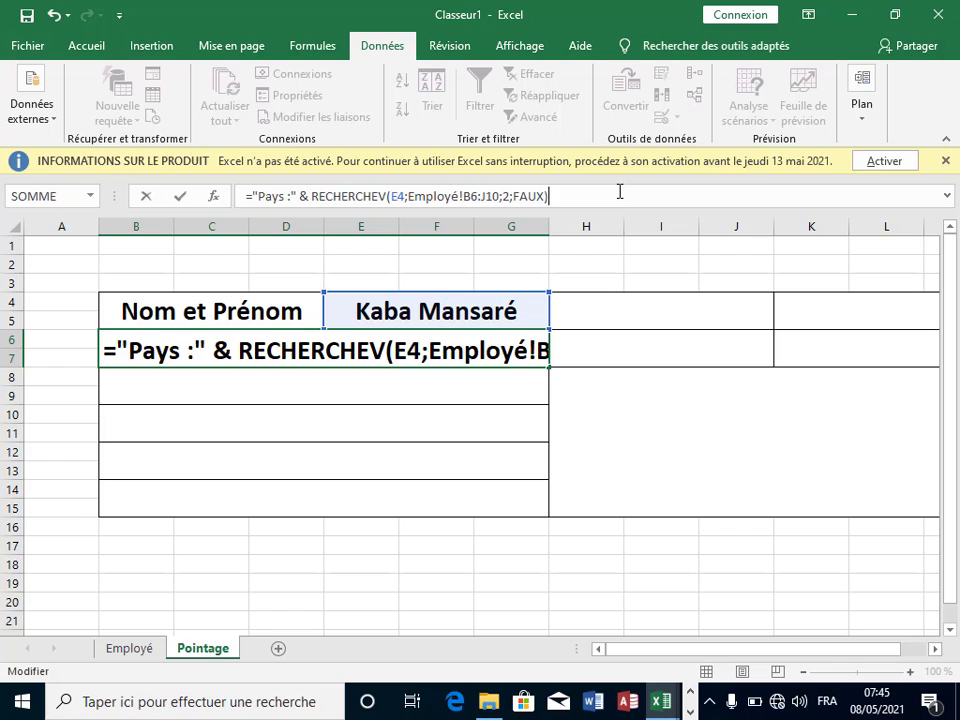
pyautogui.press('Return')
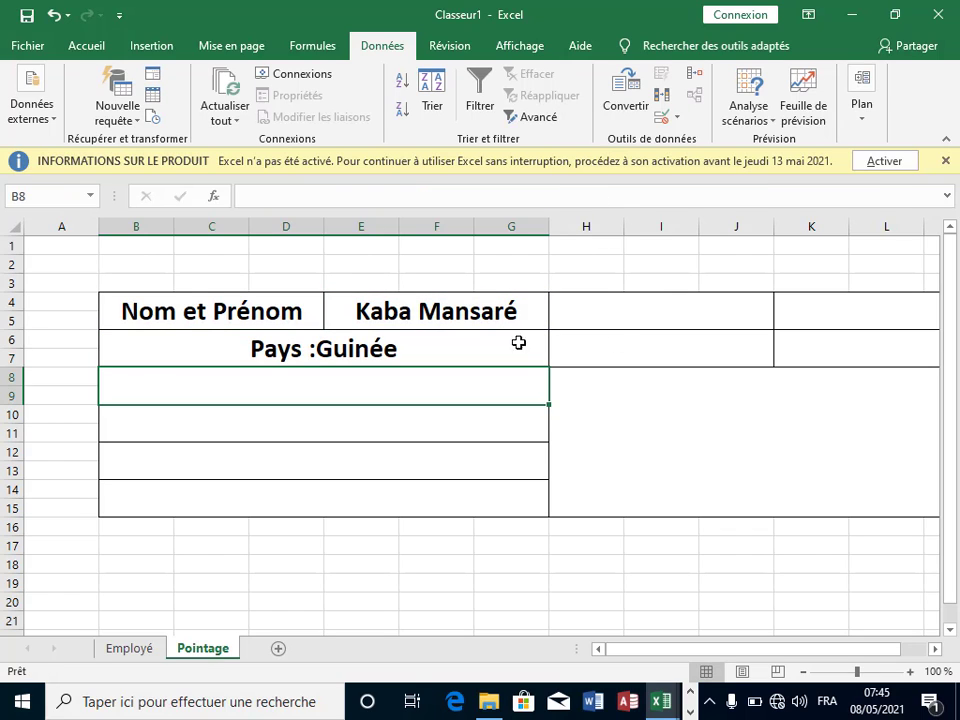
# Step: Fix the spacing in B6's "Pays : " label and reselect the employee cell E4
pyautogui.click(321, 358)
pyautogui.click(298, 196)
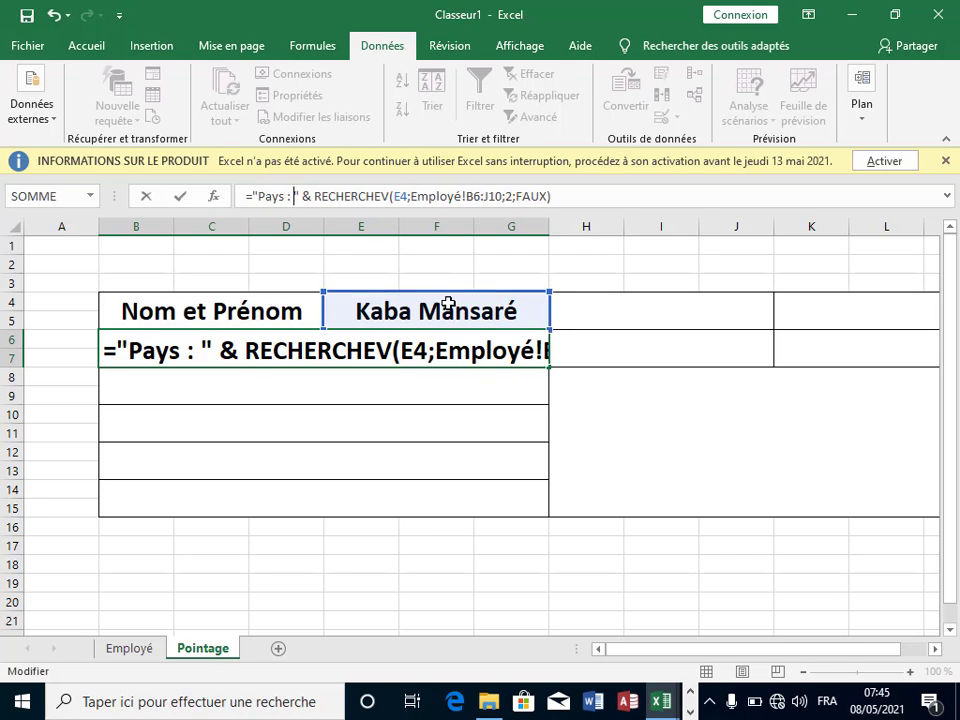
pyautogui.press('Return')
pyautogui.click(512, 456)
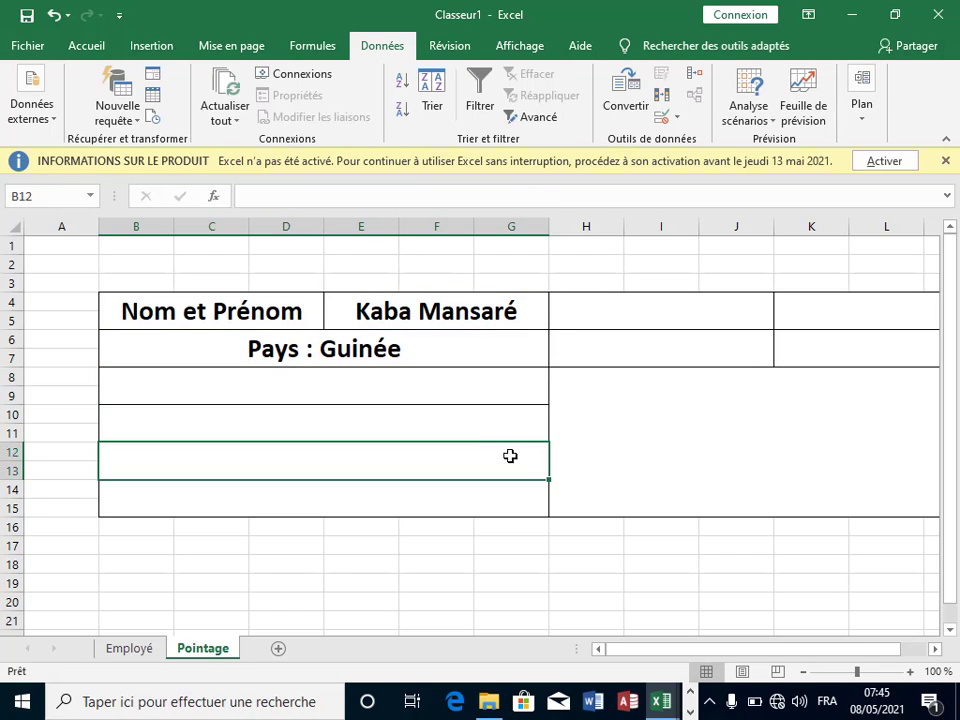
pyautogui.click(425, 362)
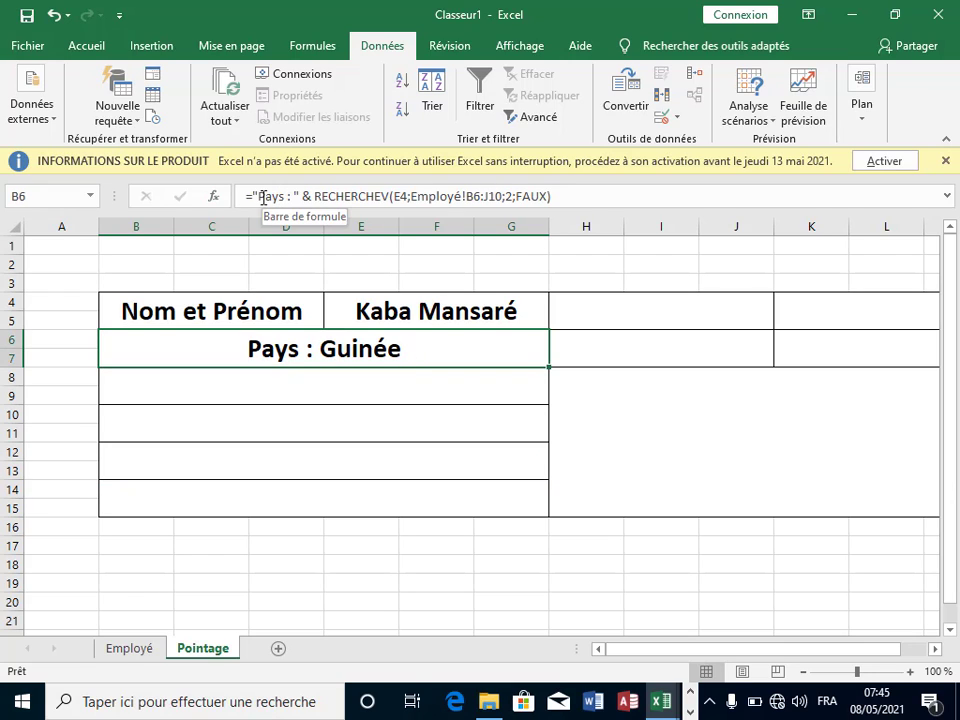
pyautogui.click(454, 313)
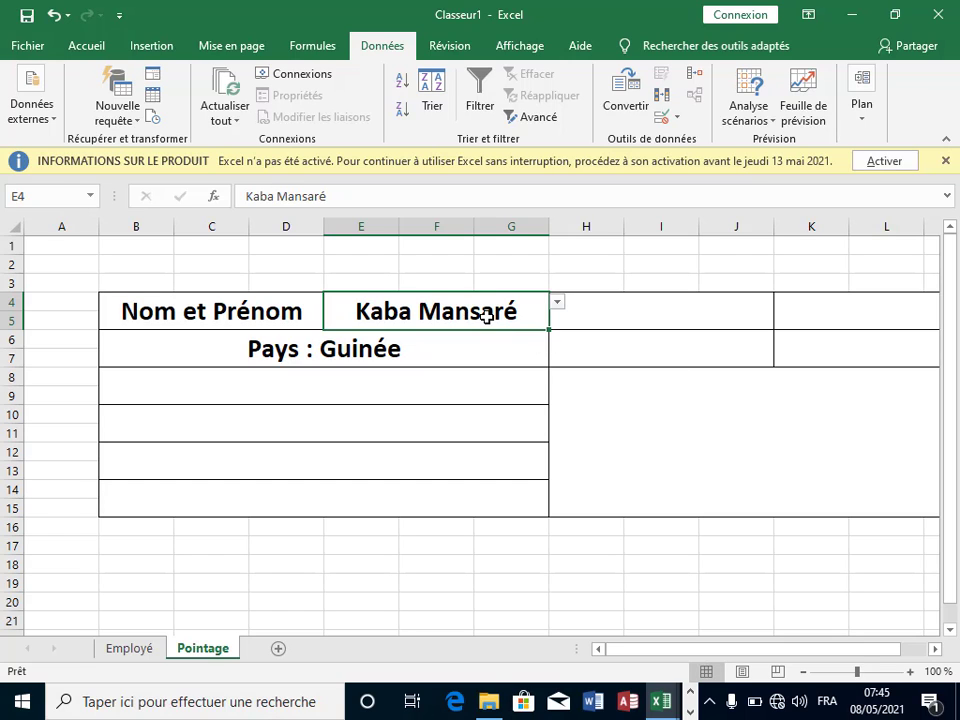
pyautogui.press('BackSpace')
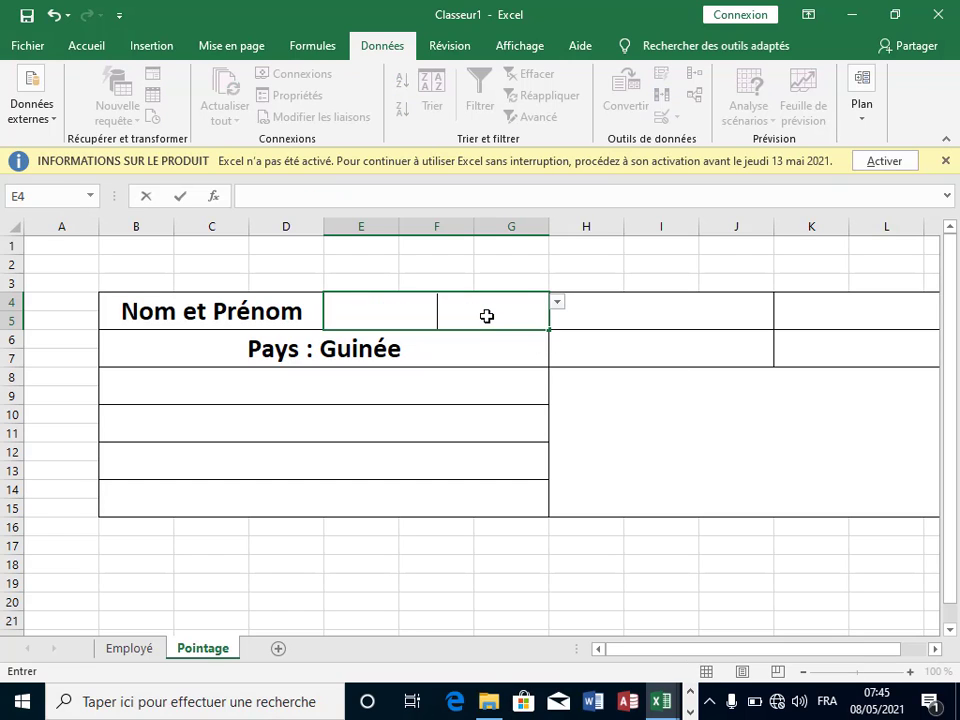
pyautogui.press('Return')
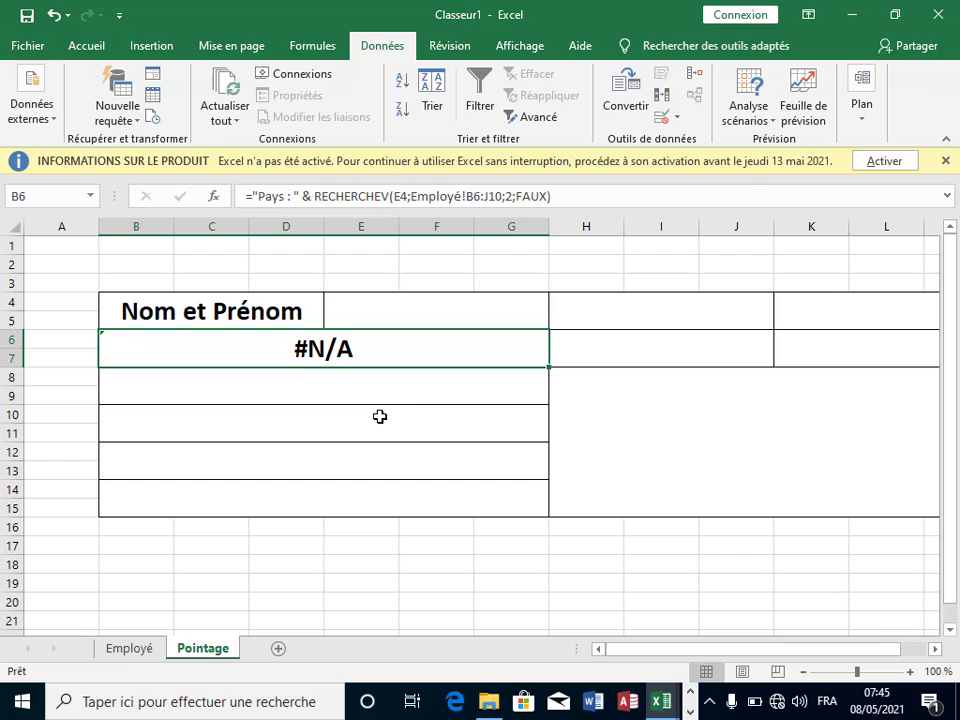
pyautogui.click(379, 416)
pyautogui.click(720, 409)
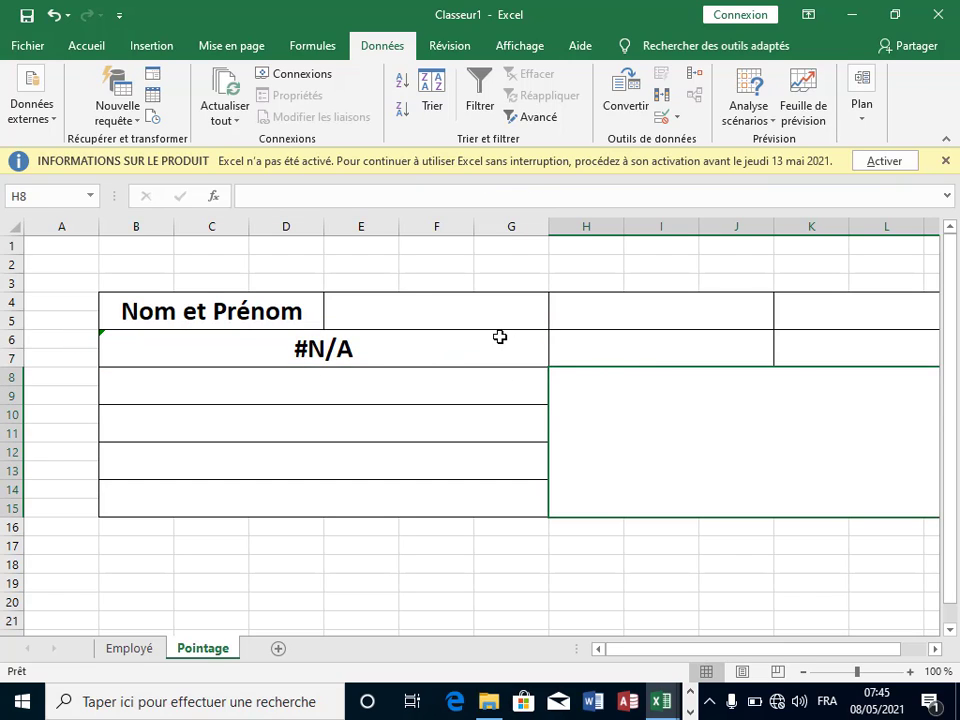
pyautogui.click(372, 351)
pyautogui.click(462, 315)
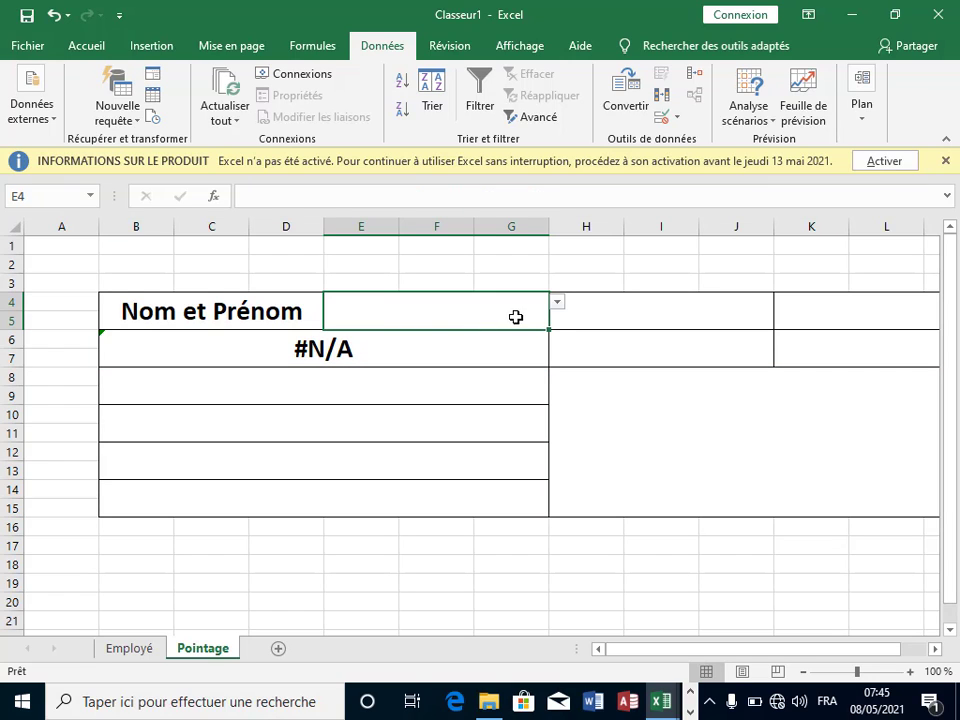
pyautogui.click(557, 302)
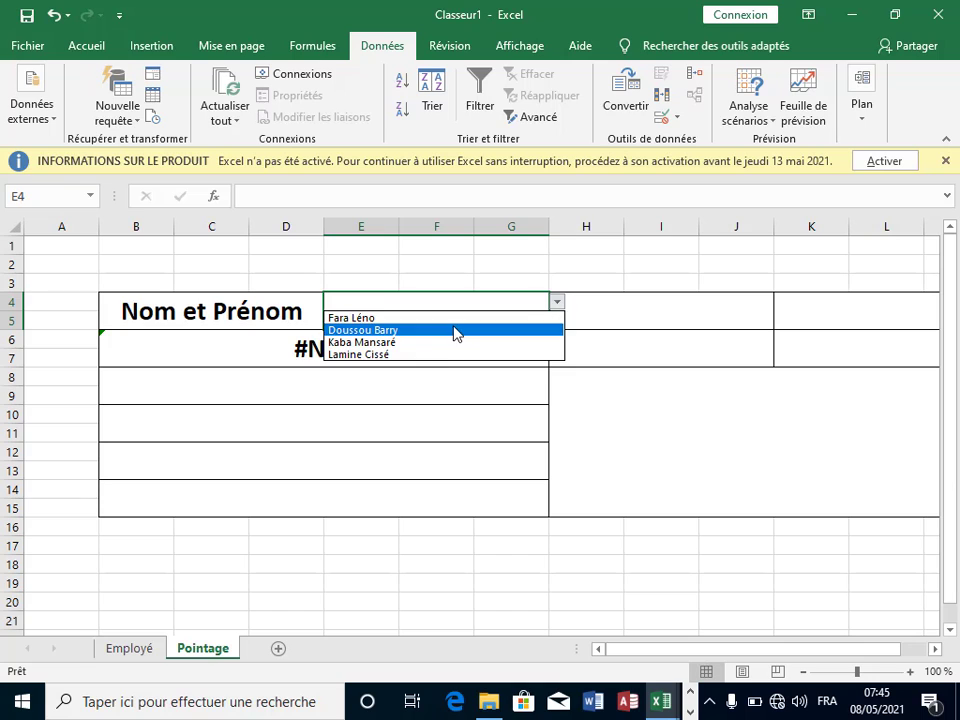
pyautogui.click(550, 333)
# Step: Wrap B6's country formula in SIERREUR(…;"") so errors display blank
pyautogui.click(419, 357)
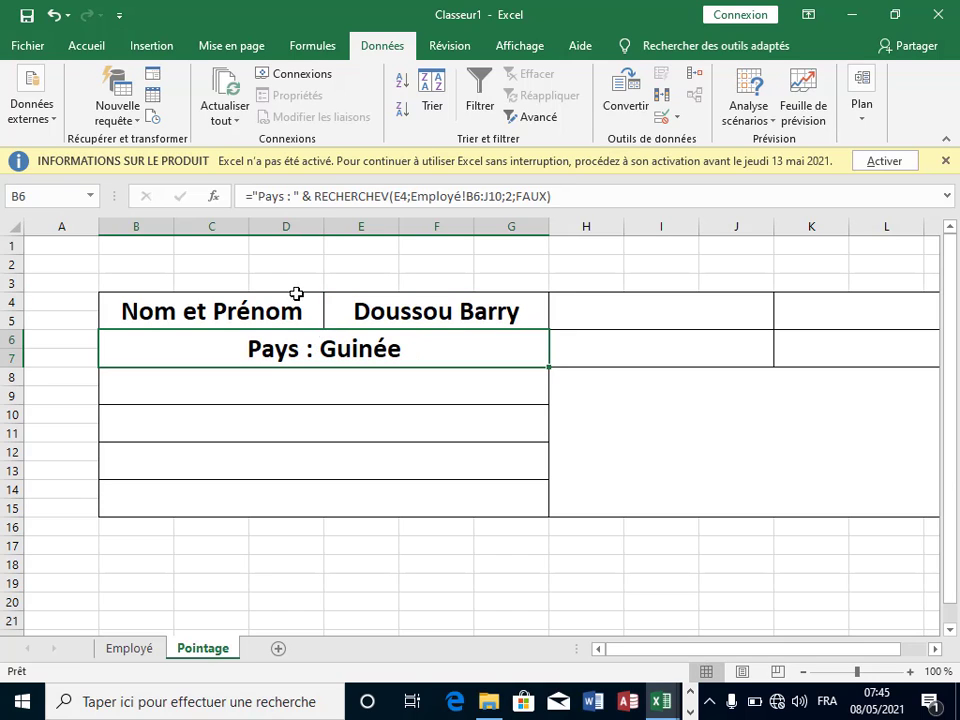
pyautogui.click(253, 195)
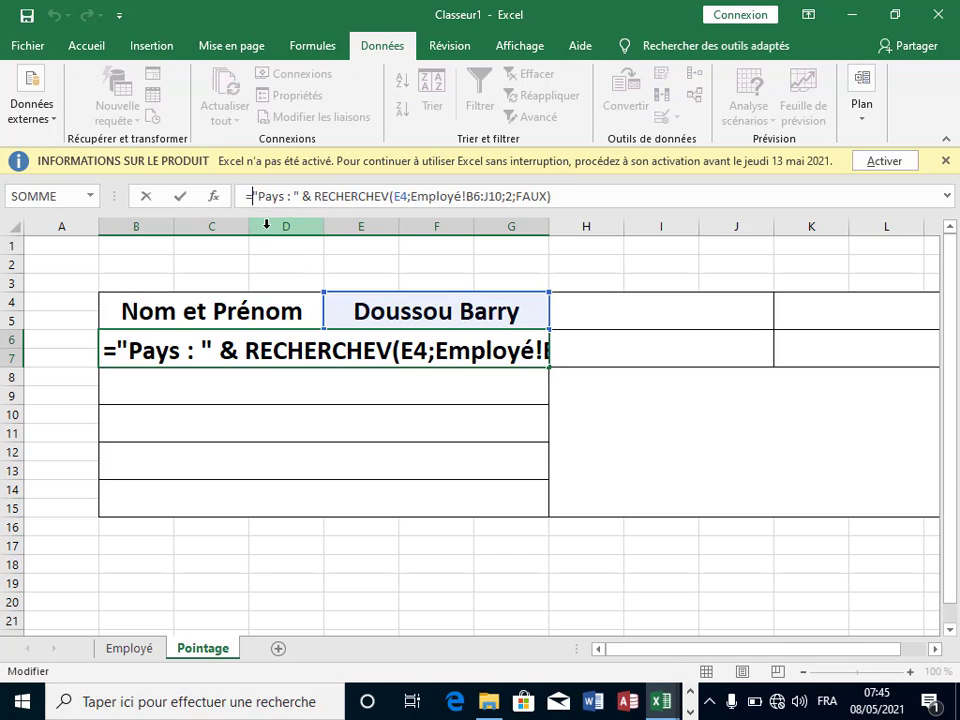
pyautogui.write('si')
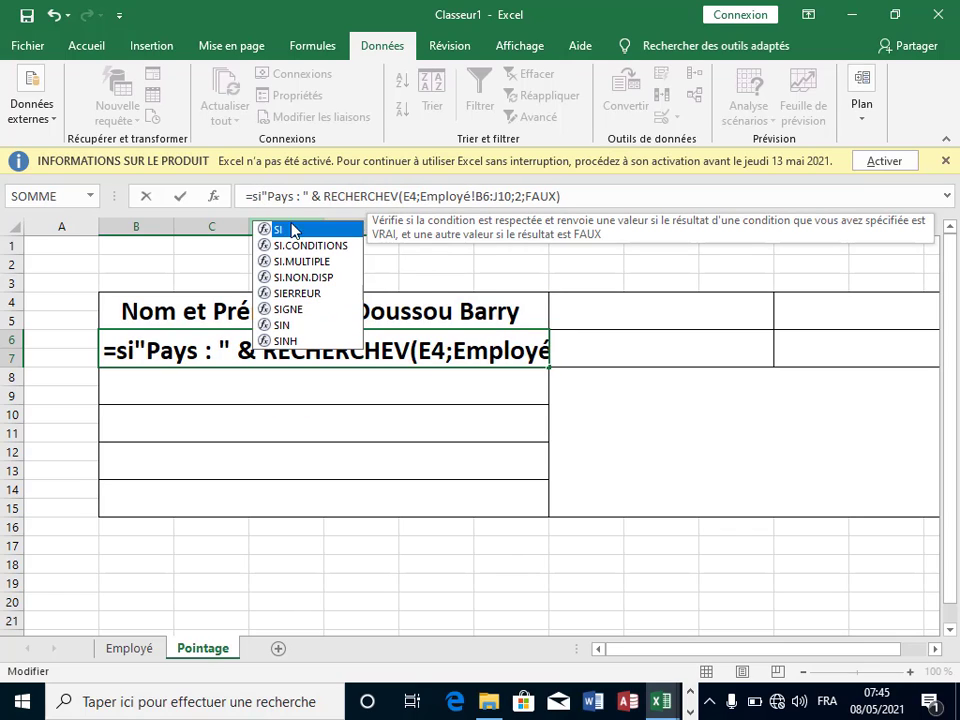
pyautogui.doubleClick(313, 294)
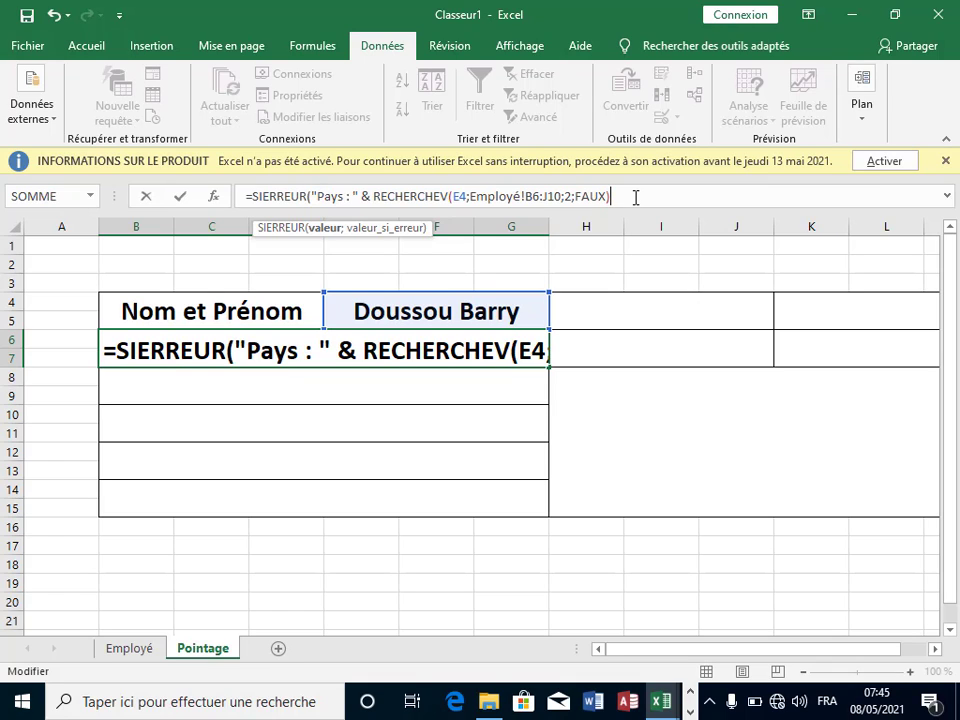
pyautogui.write(';')
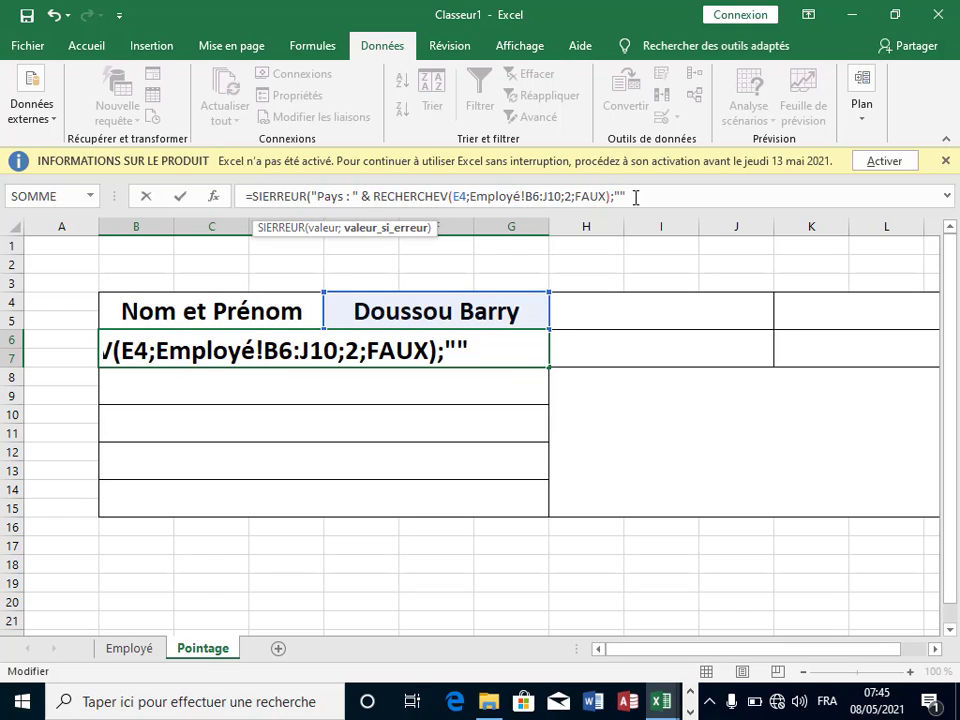
pyautogui.write('"")')
pyautogui.press('Return')
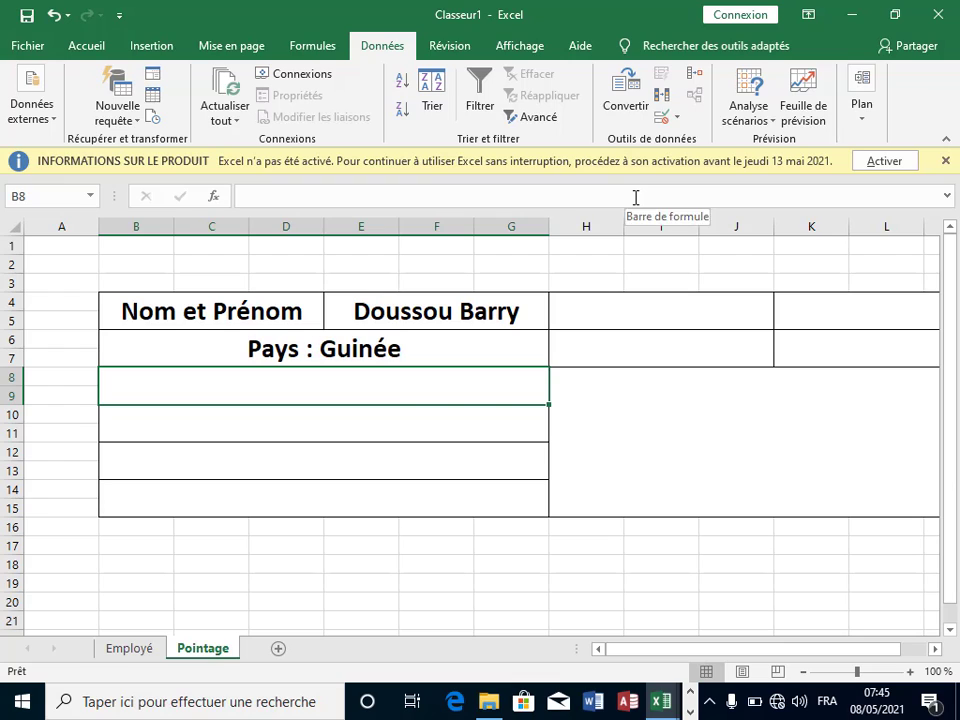
# Step: Clear the employee name in E4 and confirm B6 now stays blank
pyautogui.click(472, 311)
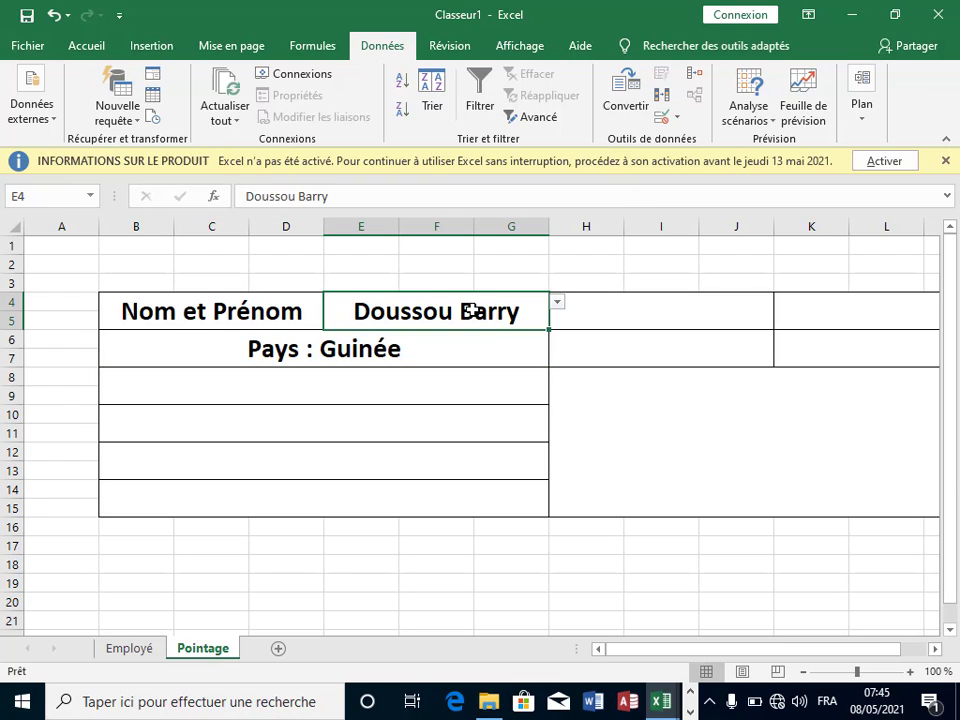
pyautogui.press('Down')
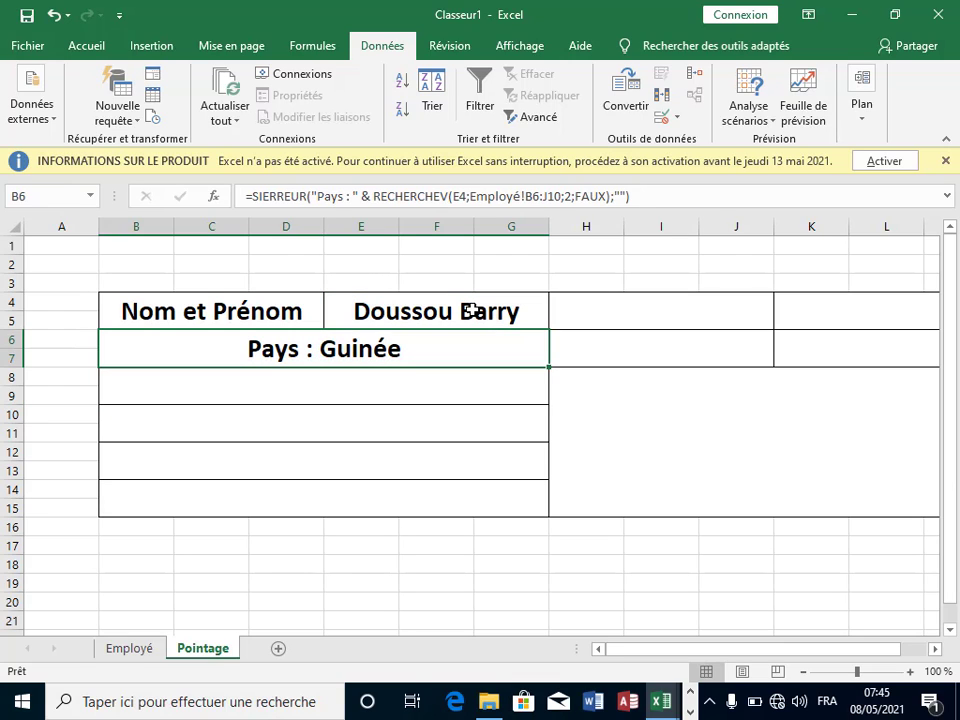
pyautogui.press('F2')
pyautogui.hotkey('ctrl', 'shift', 'Home')
pyautogui.press('BackSpace')
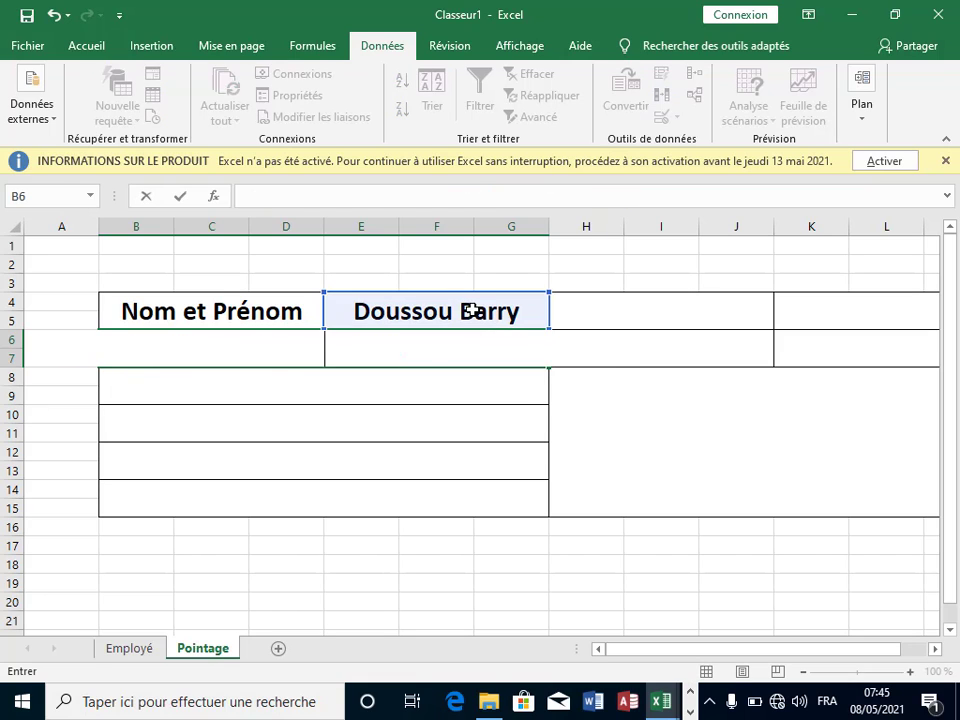
pyautogui.press('Escape')
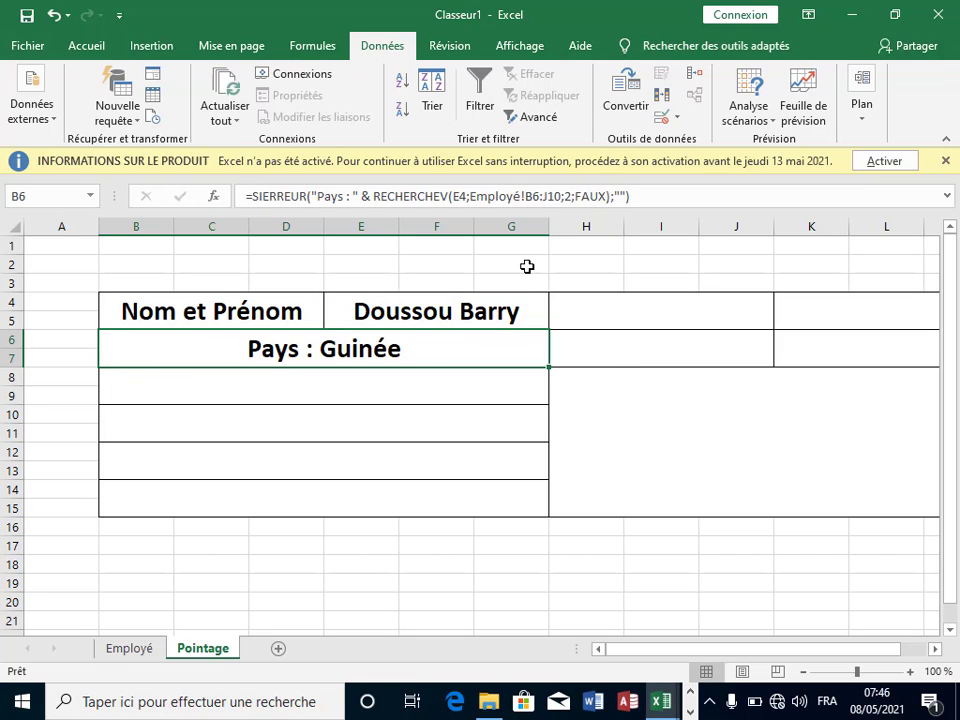
pyautogui.click(492, 310)
pyautogui.press('Return')
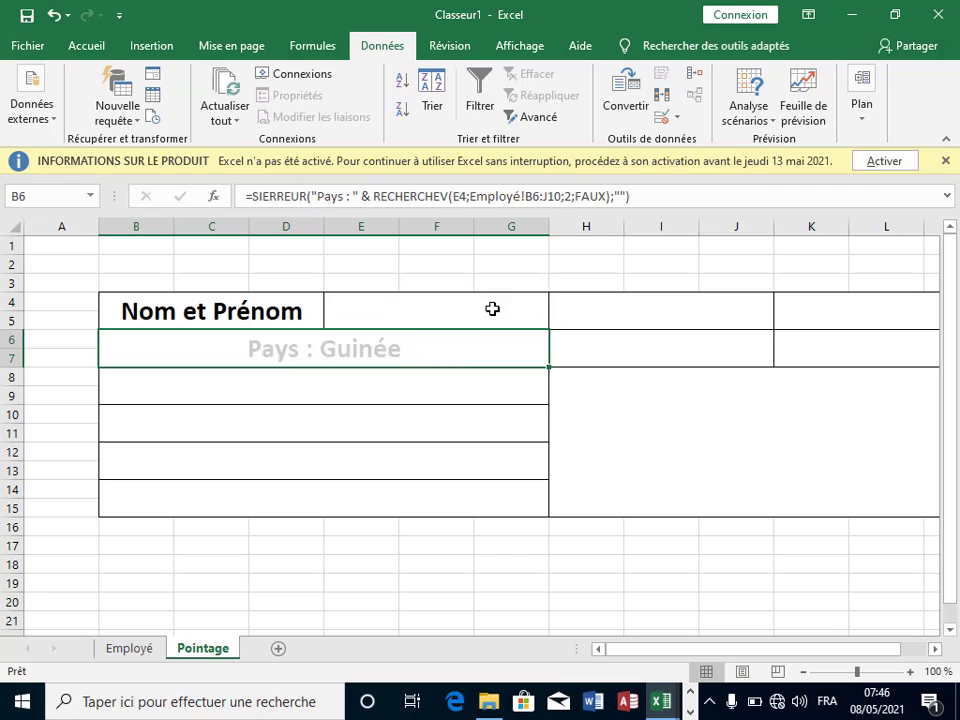
pyautogui.click(336, 414)
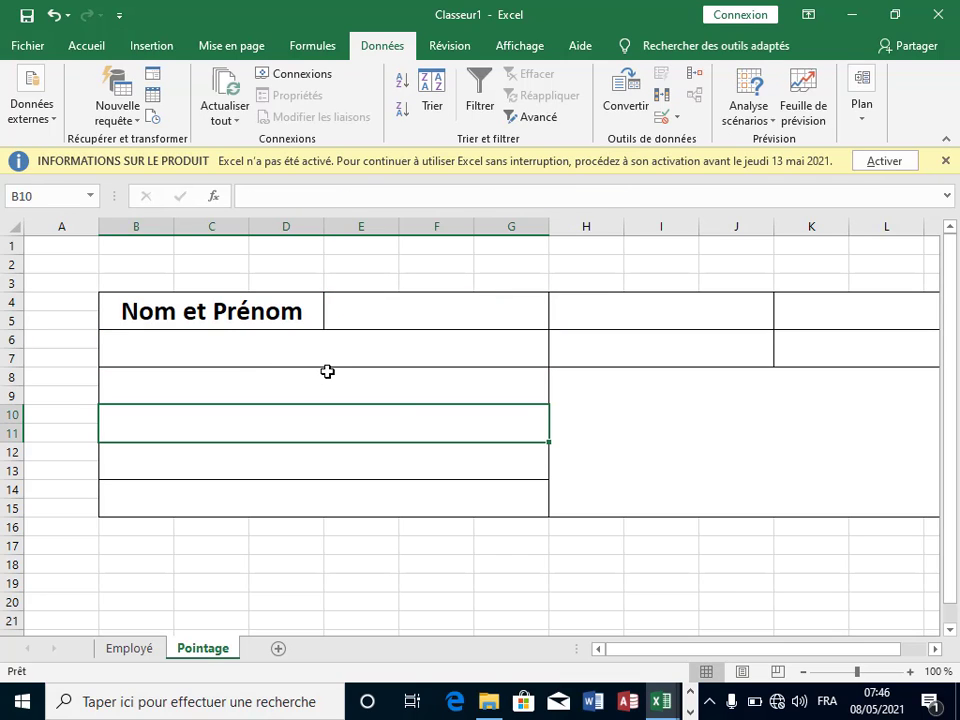
pyautogui.click(329, 351)
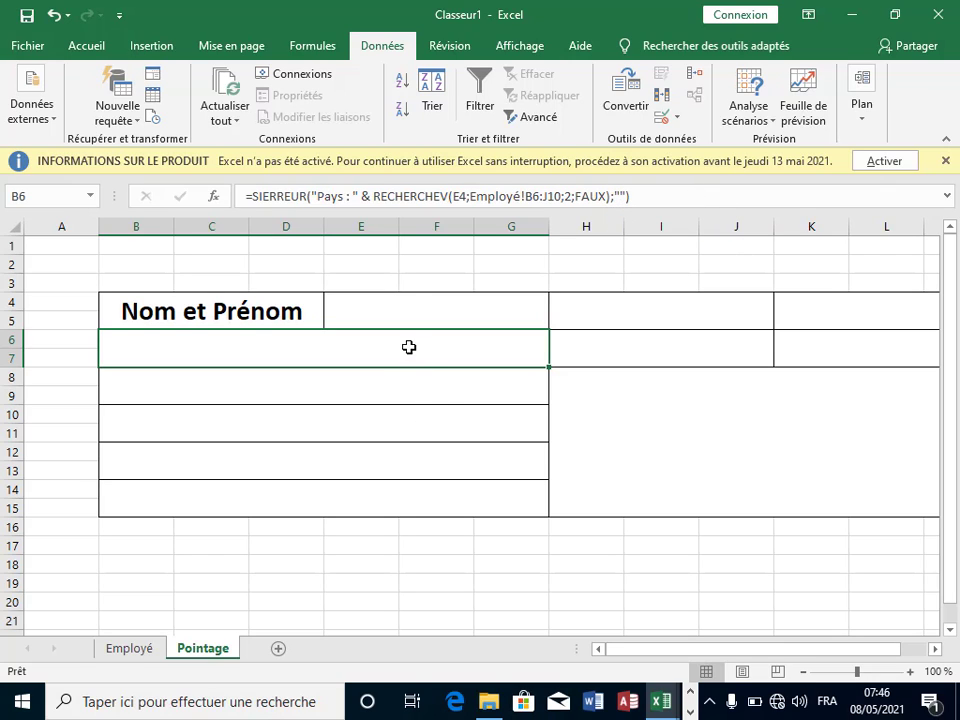
# Step: Copy the full SIERREUR country formula text from B6
pyautogui.click(648, 195)
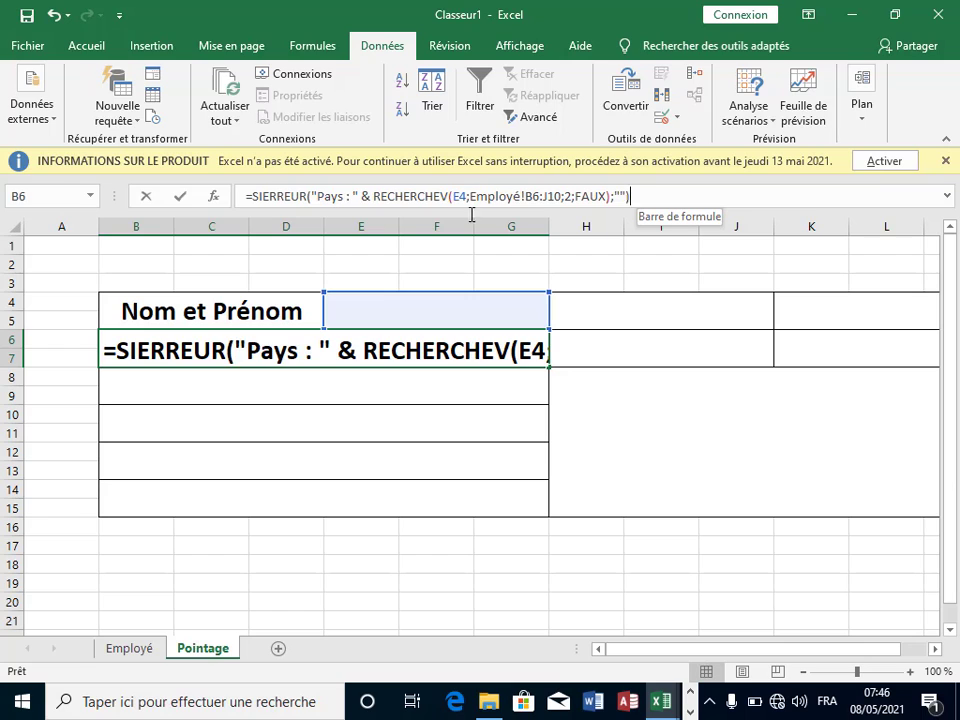
pyautogui.keyDown('shift'); pyautogui.click(270, 200); pyautogui.keyUp('shift')
pyautogui.click(256, 201)
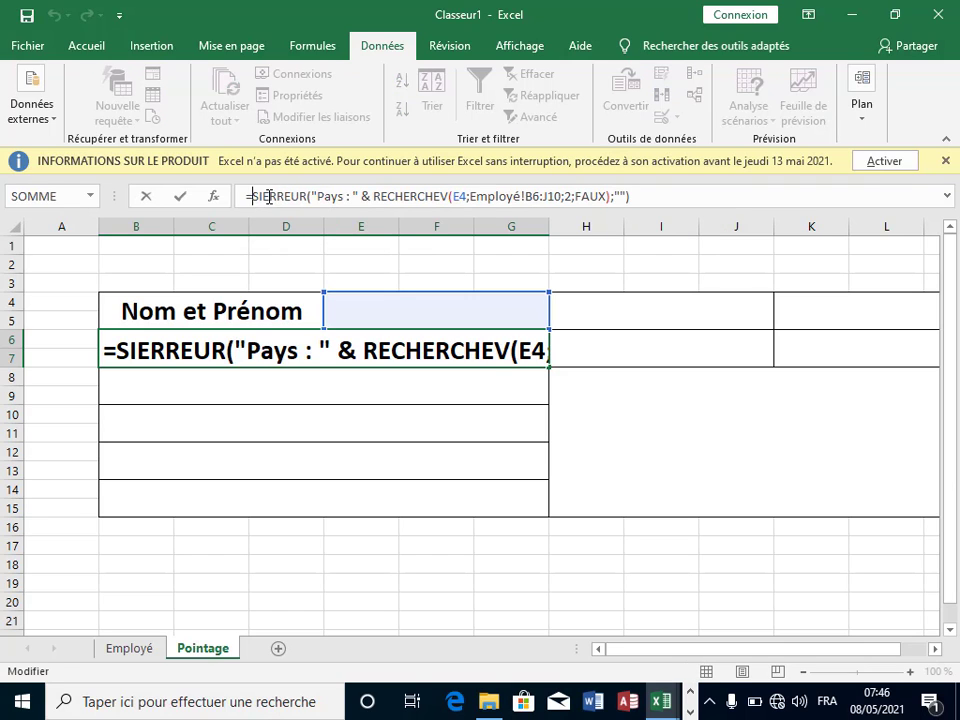
pyautogui.moveTo(627, 196); pyautogui.dragTo(244, 198)
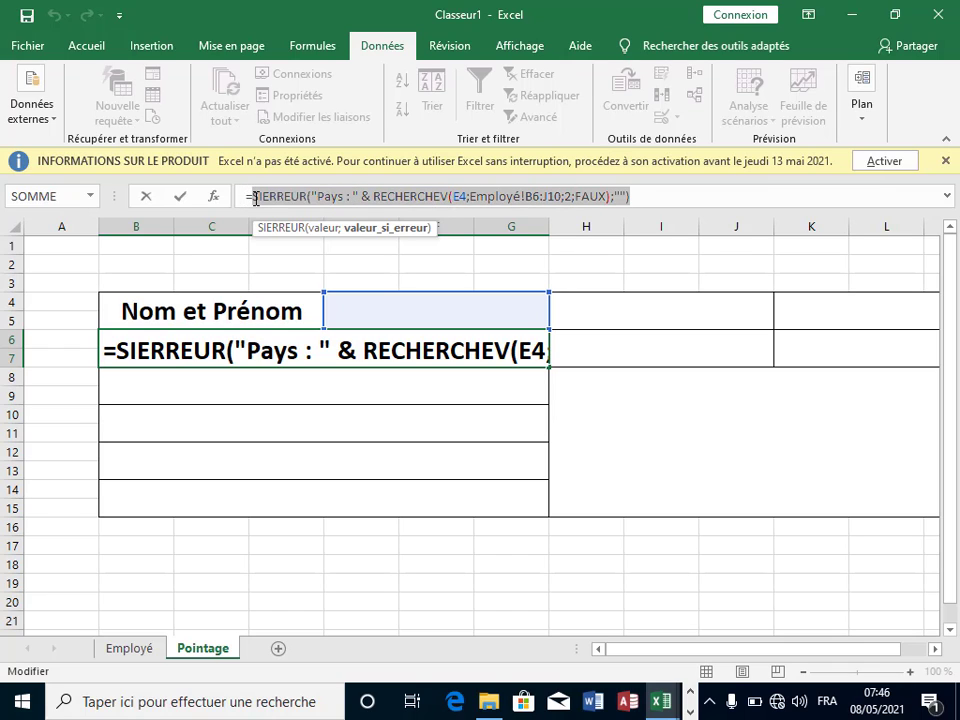
pyautogui.rightClick(265, 198)
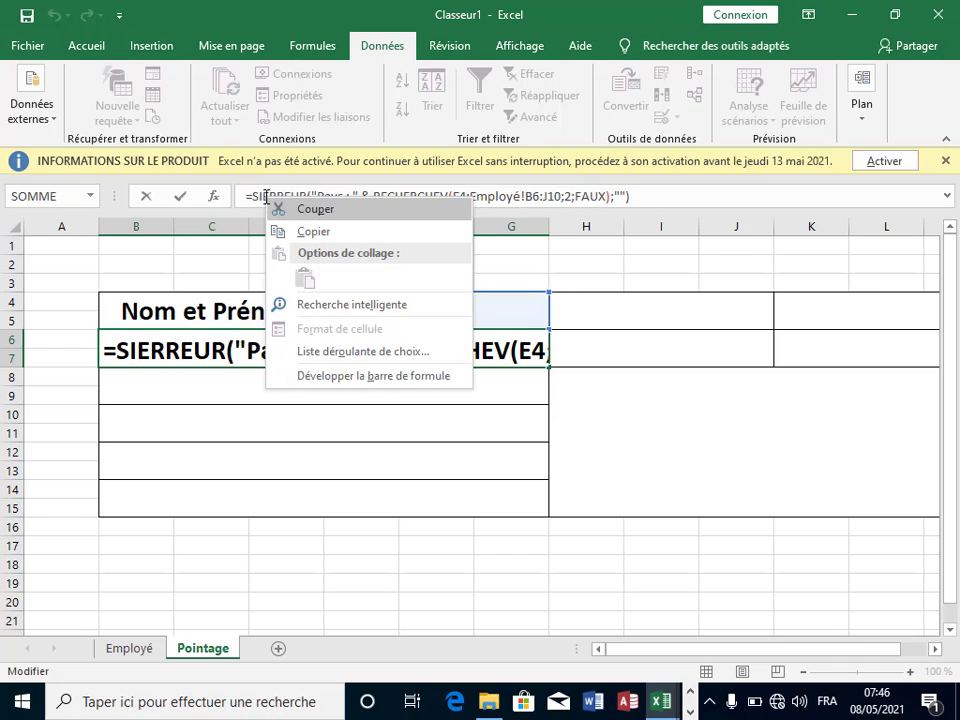
pyautogui.click(334, 234)
pyautogui.press('Escape')
# Step: Paste the formula into B8 and change its column index from 2 to 3
pyautogui.click(302, 381)
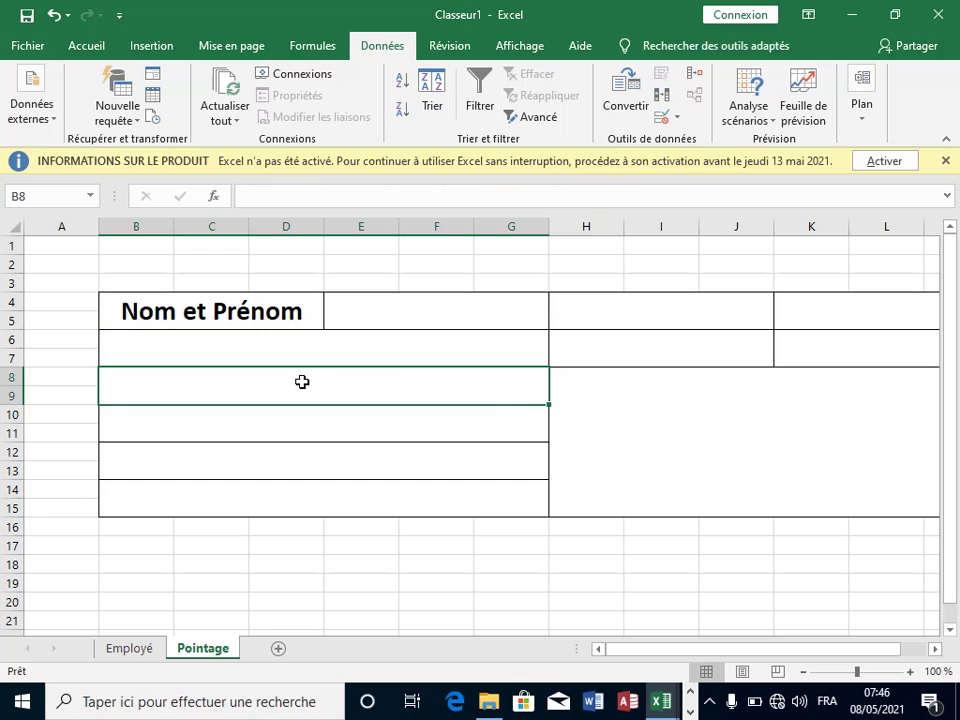
pyautogui.write('=')
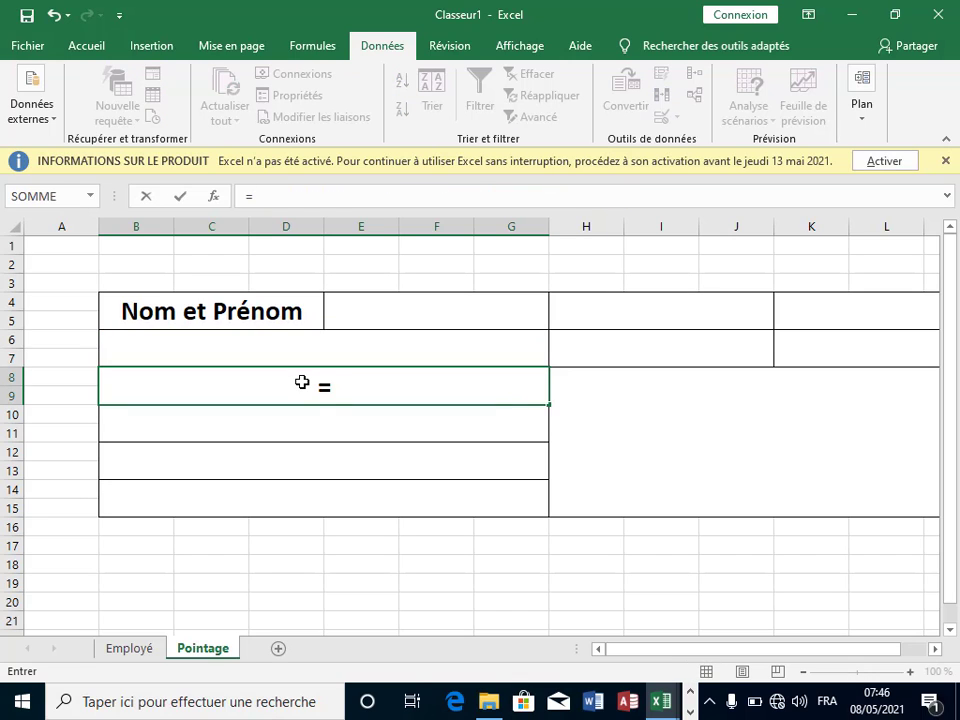
pyautogui.hotkey('ctrl', 'v')
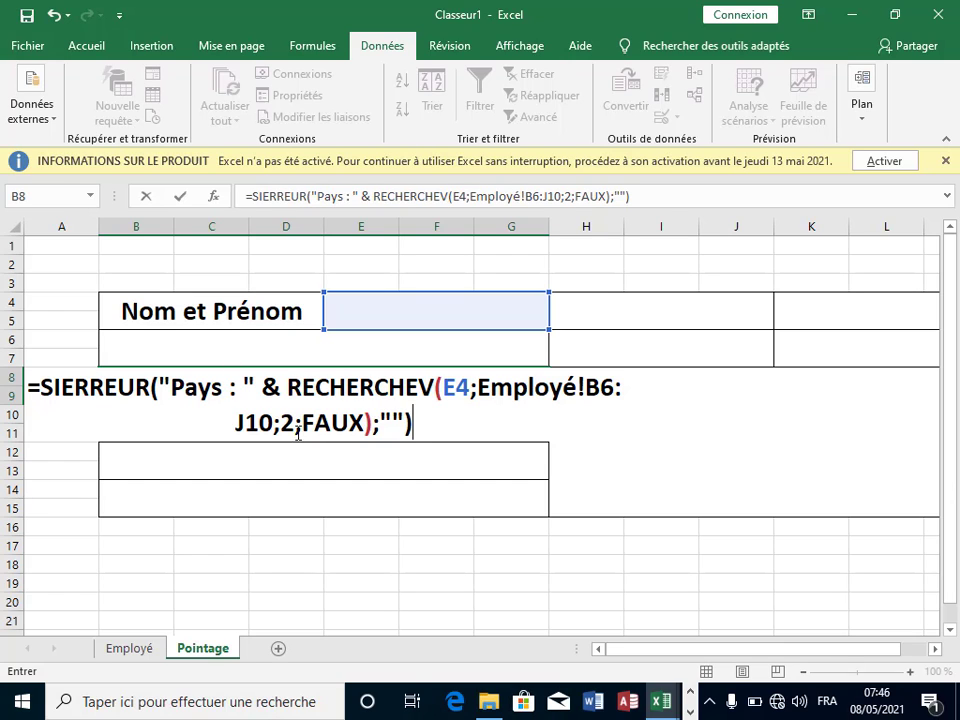
pyautogui.click(294, 424)
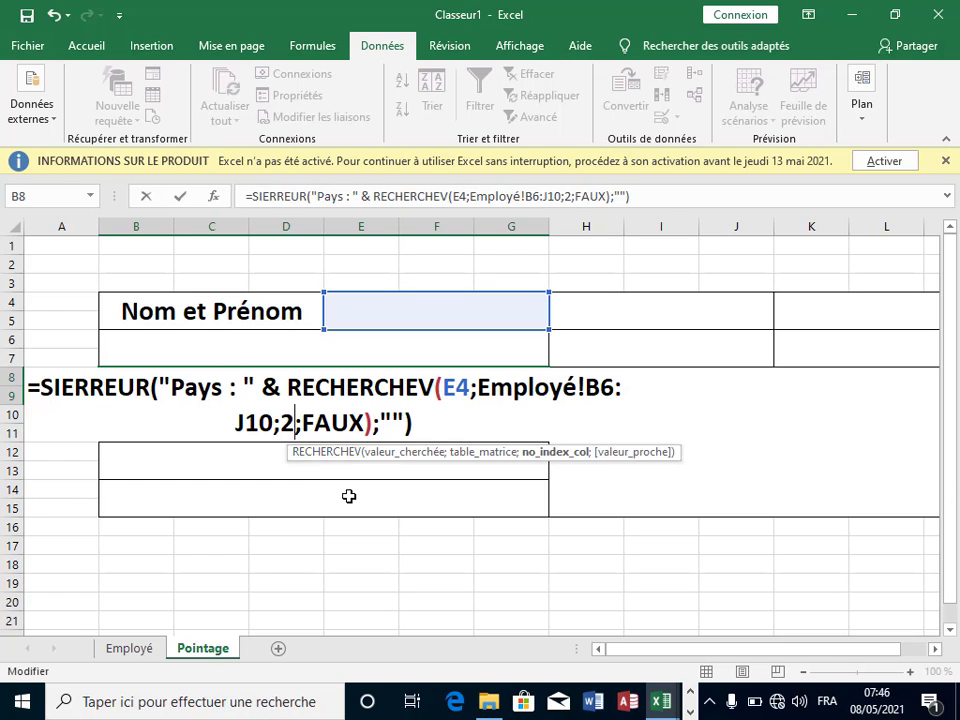
pyautogui.press('BackSpace')
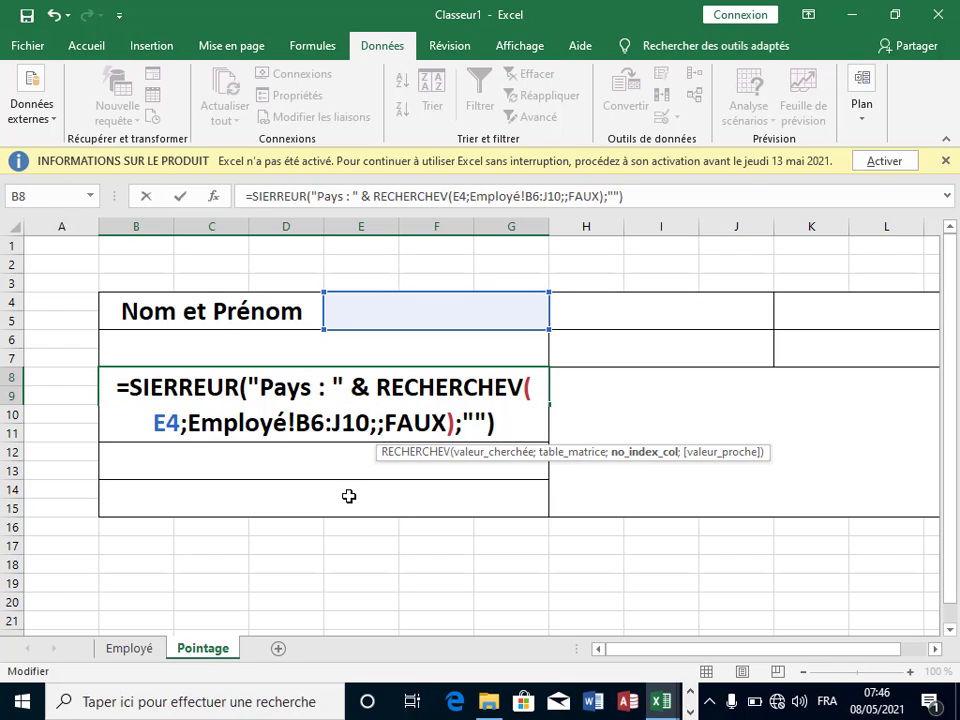
pyautogui.write('3')
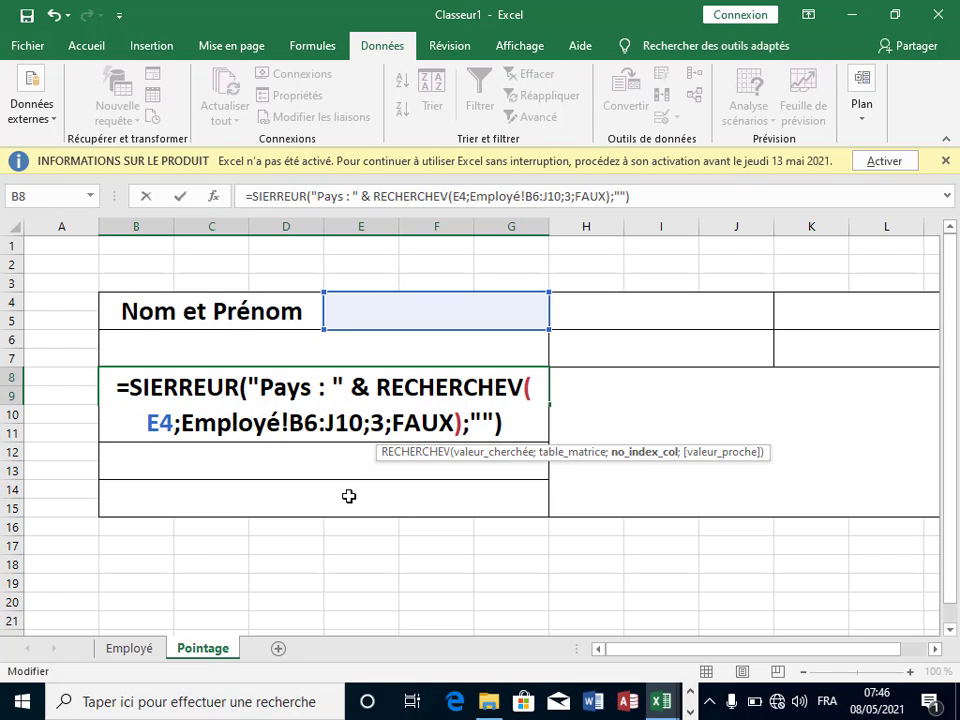
pyautogui.press('Return')
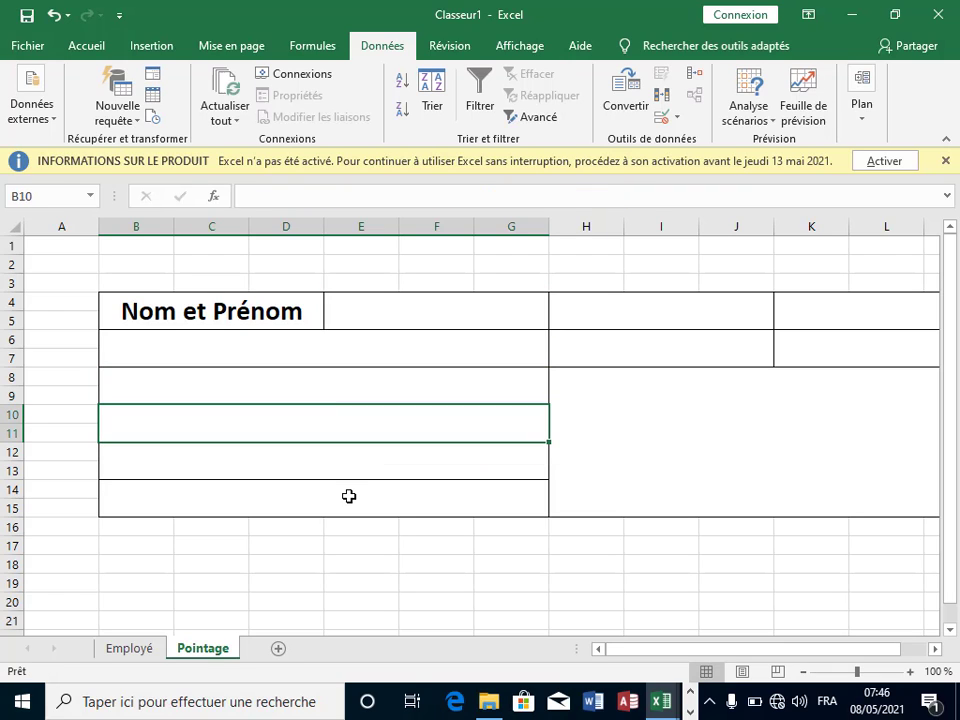
# Step: Choose an employee from the E4 name list
pyautogui.click(503, 306)
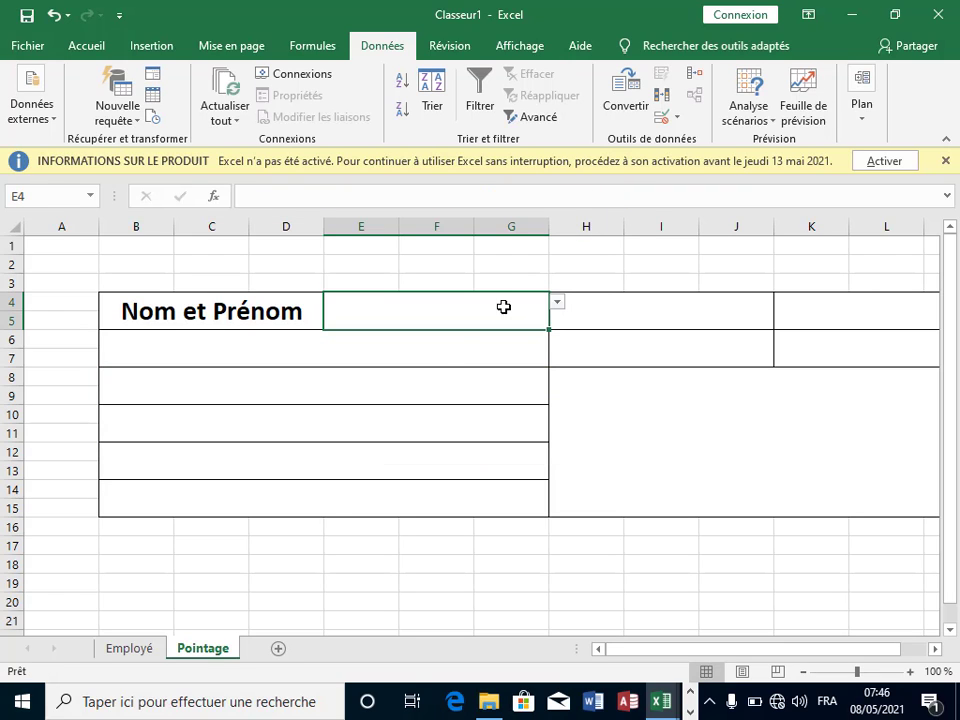
pyautogui.click(557, 302)
pyautogui.click(465, 331)
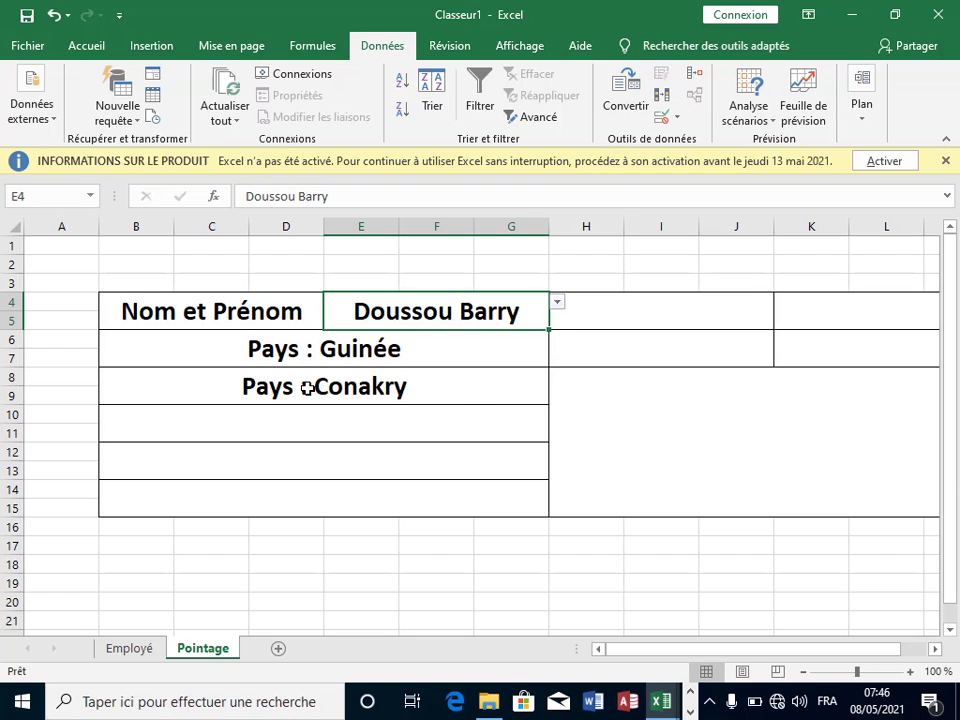
# Step: Change B8's label from "Pays" to "Ville" so it shows Ville : Conakry
pyautogui.click(277, 383)
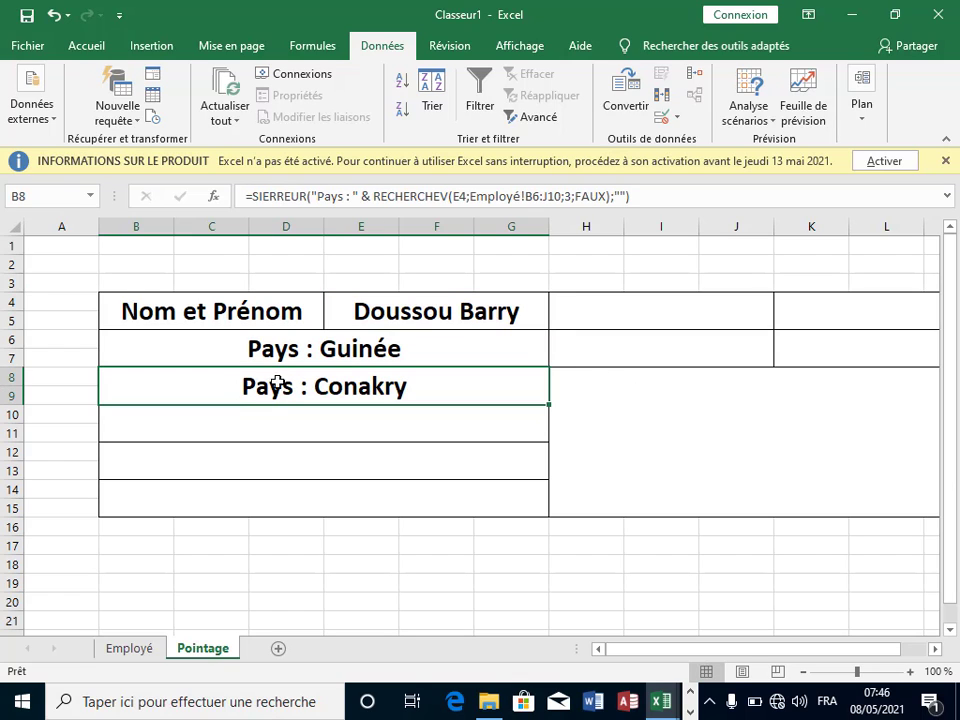
pyautogui.click(345, 196)
pyautogui.press('BackSpace')
pyautogui.press('BackSpace')
pyautogui.press('BackSpace')
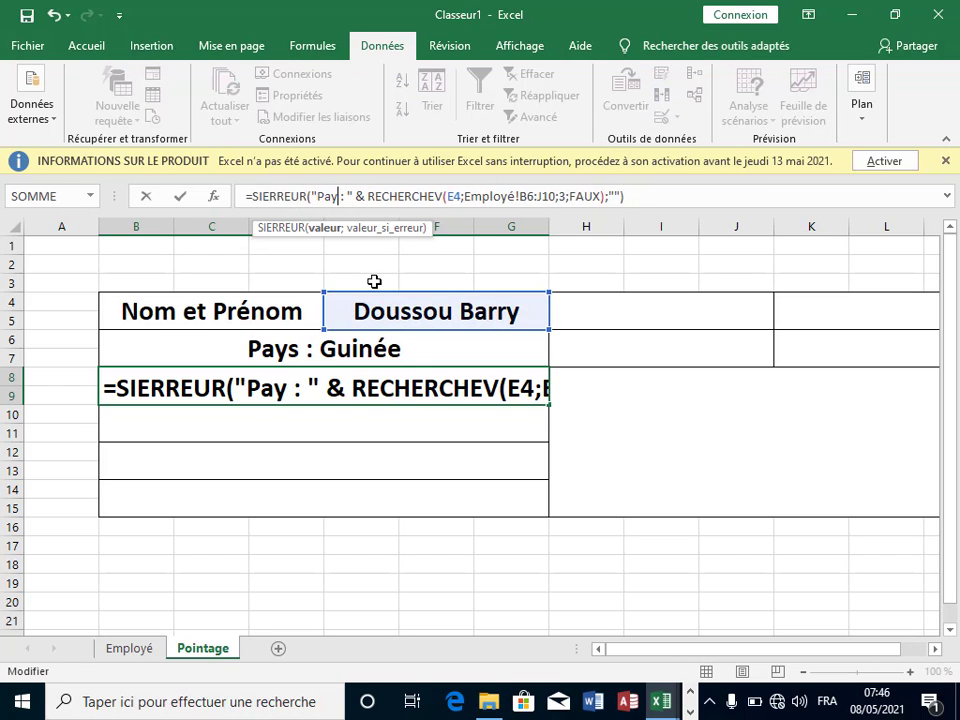
pyautogui.press('BackSpace')
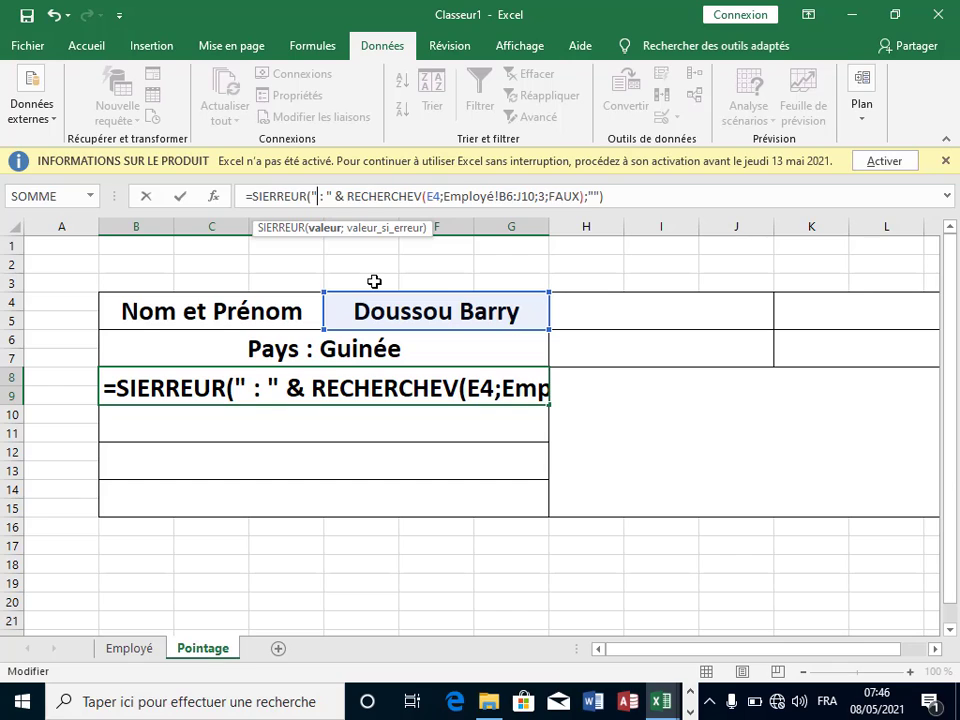
pyautogui.write('Ville')
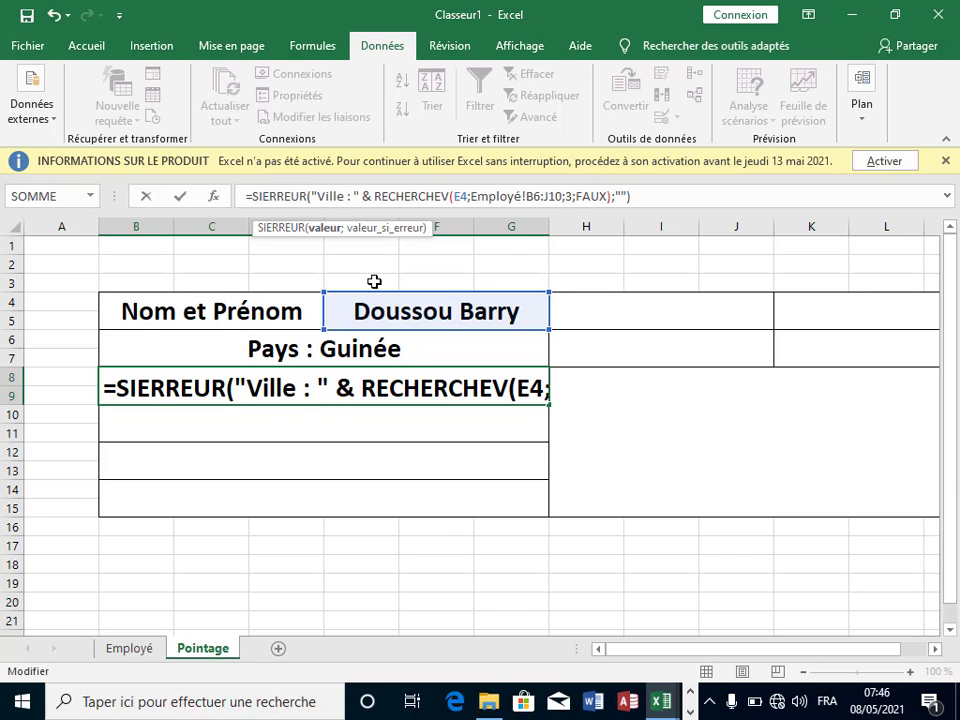
pyautogui.press('Return')
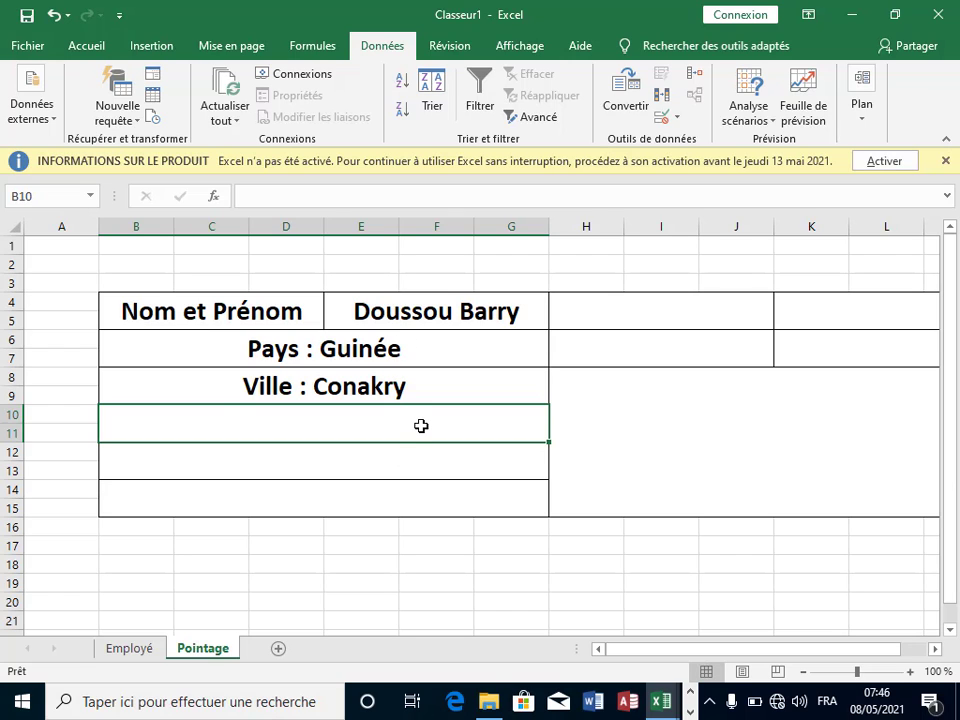
# Step: Paste the lookup formula into B10 and set its column index to 4
pyautogui.write('=')
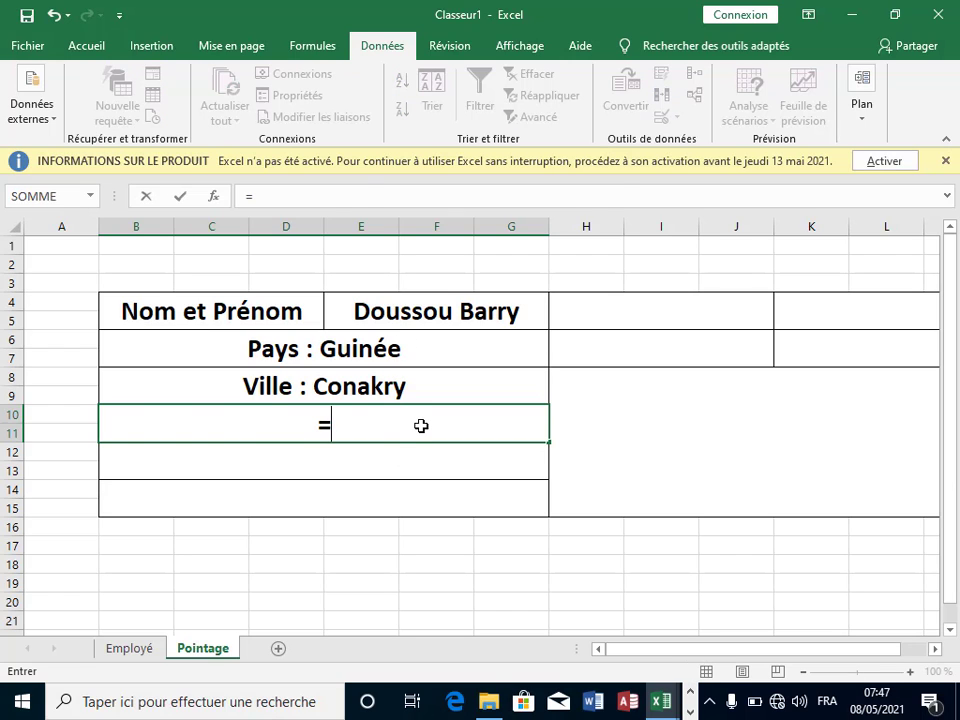
pyautogui.hotkey('ctrl', 'v')
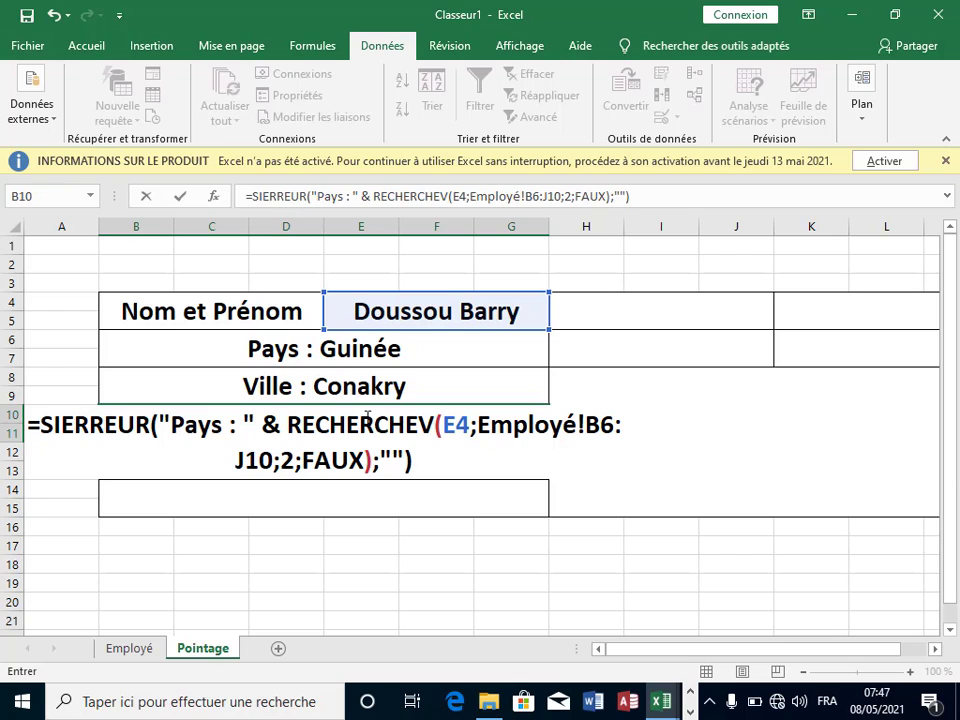
pyautogui.click(296, 458)
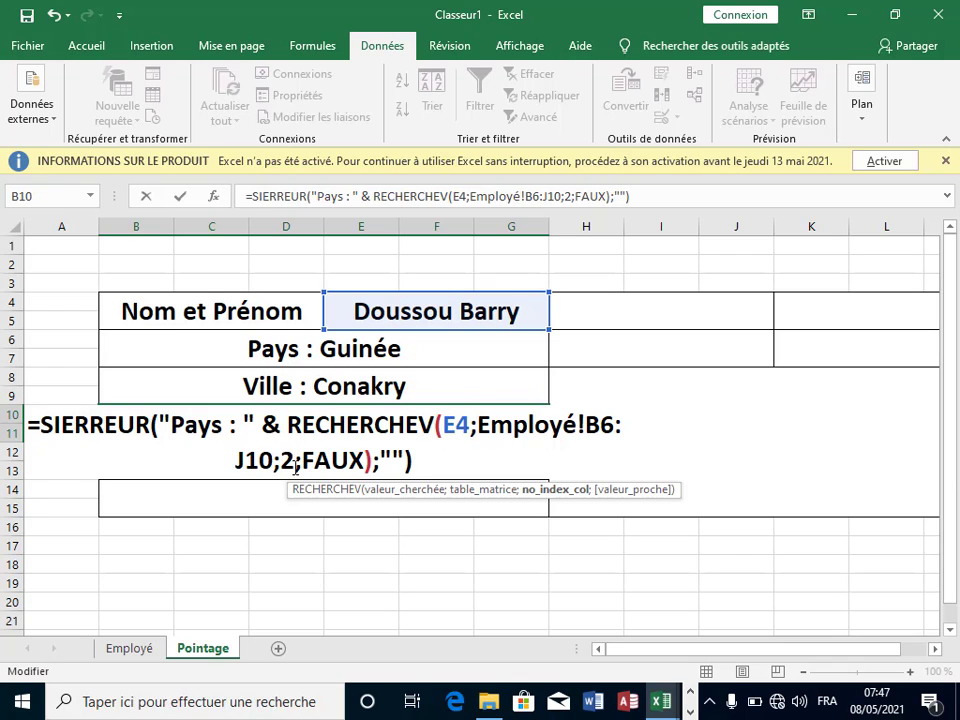
pyautogui.press('BackSpace')
pyautogui.write("'")
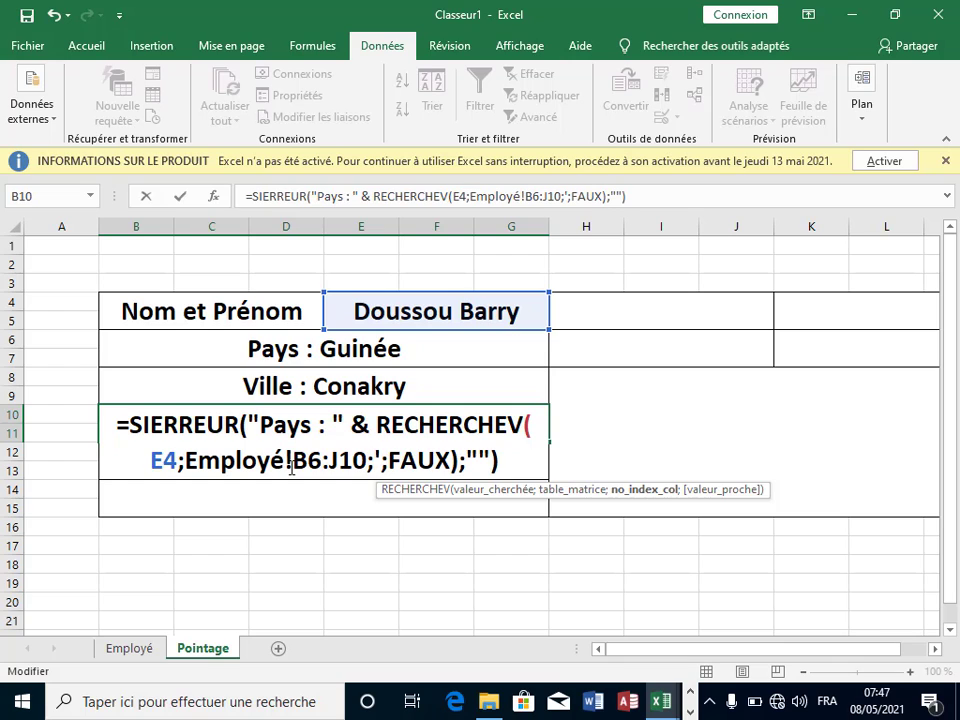
pyautogui.press('BackSpace')
pyautogui.write('4')
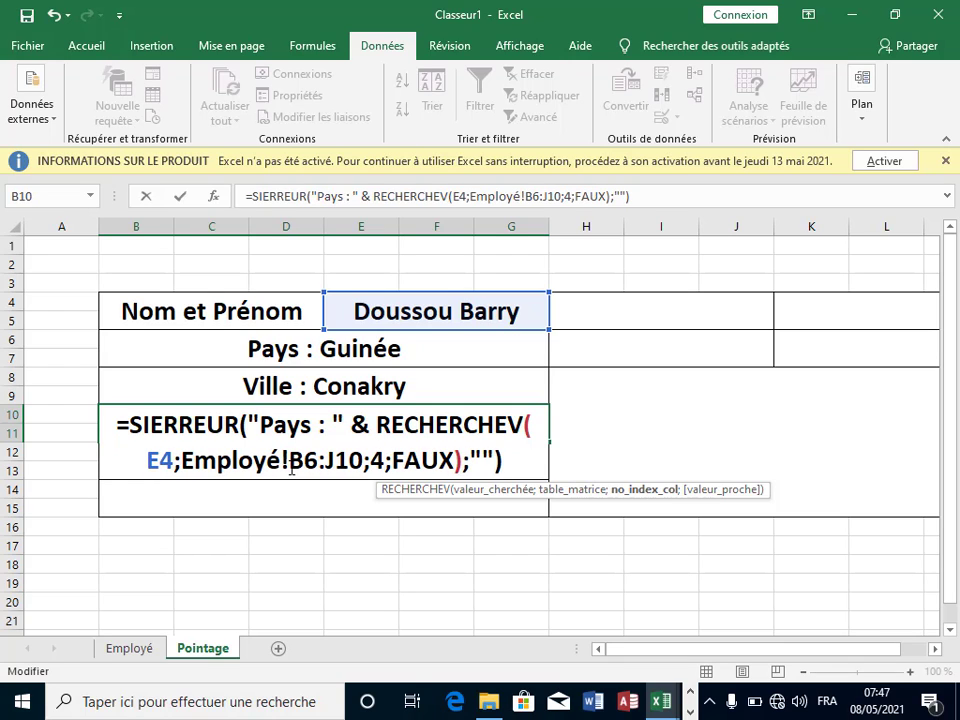
pyautogui.press('Return')
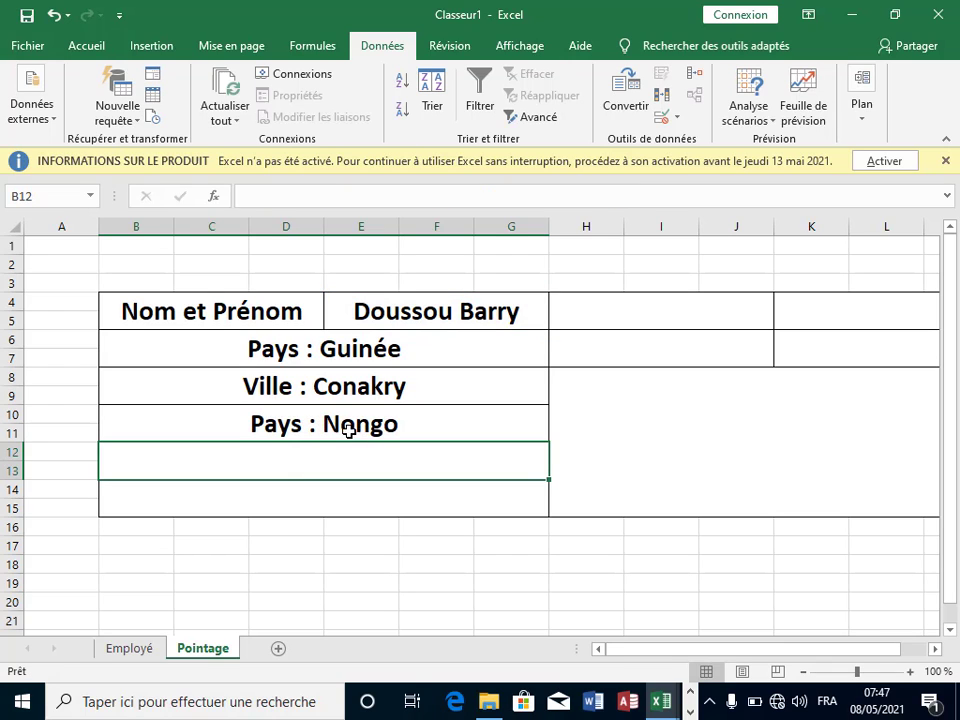
# Step: Relabel B10 from "Pays" to "Quartier" so it shows Quartier : Nongo
pyautogui.click(355, 425)
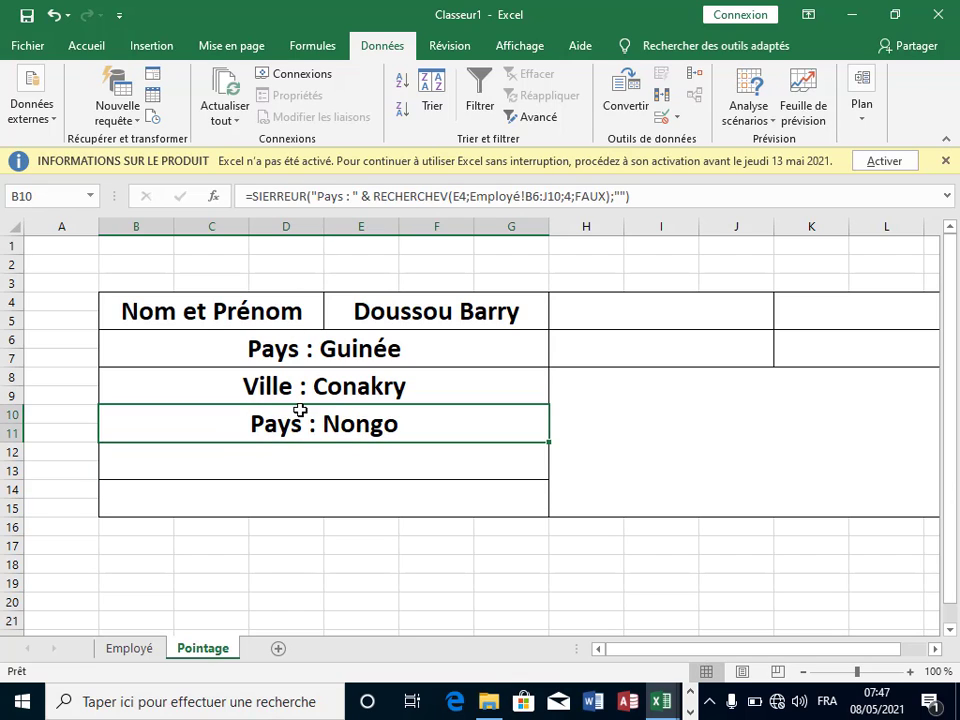
pyautogui.click(343, 199)
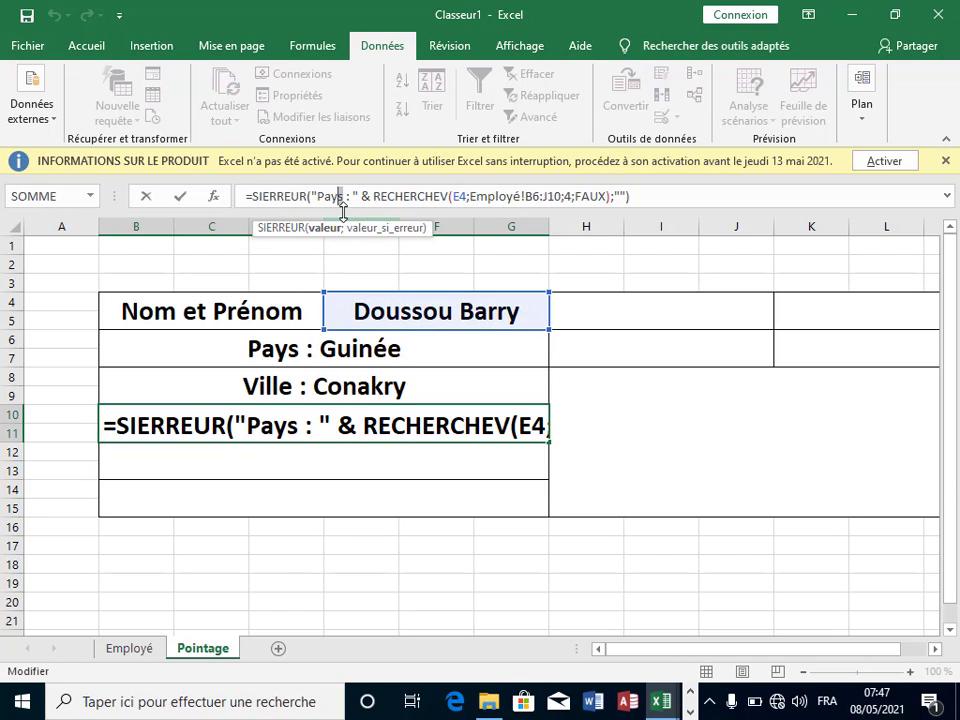
pyautogui.press('BackSpace')
pyautogui.press('BackSpace')
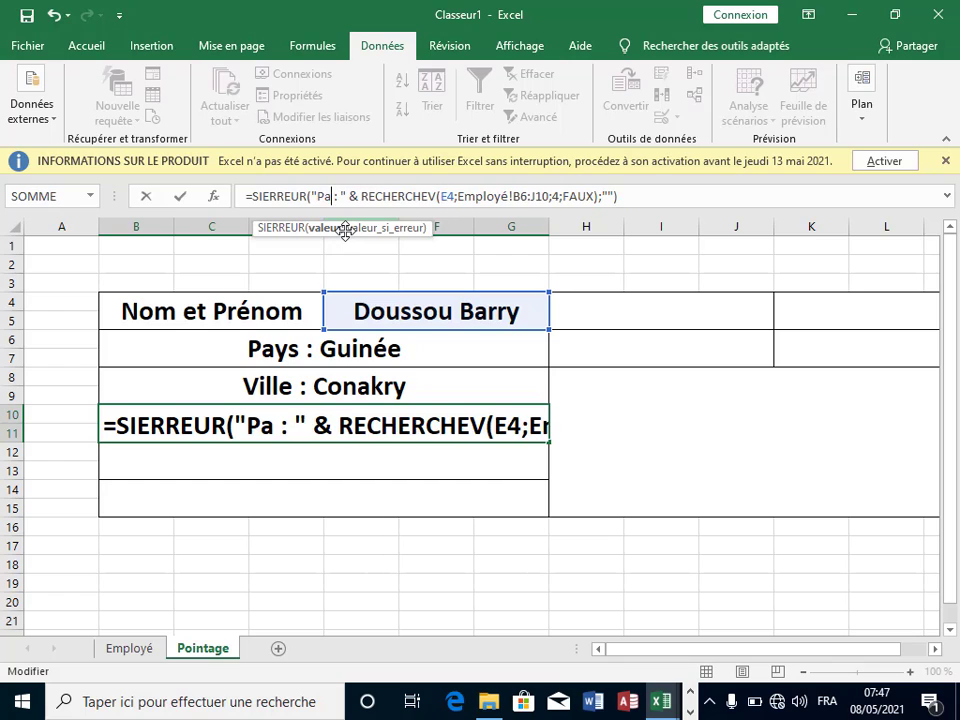
pyautogui.press('BackSpace')
pyautogui.write('Q')
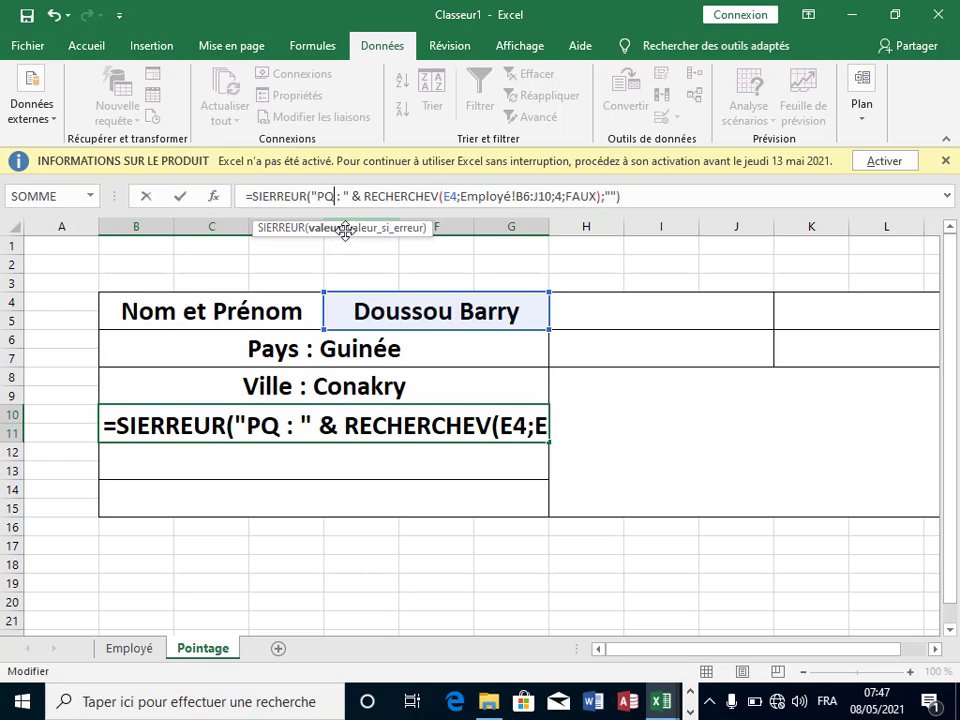
pyautogui.press('BackSpace')
pyautogui.press('BackSpace')
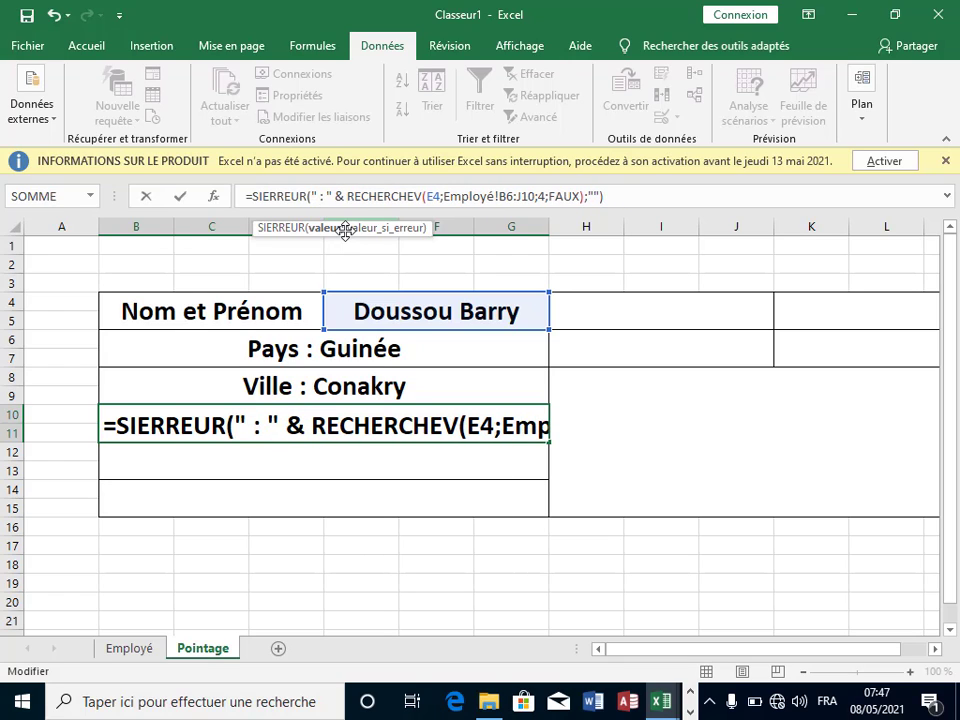
pyautogui.write('Quartiez')
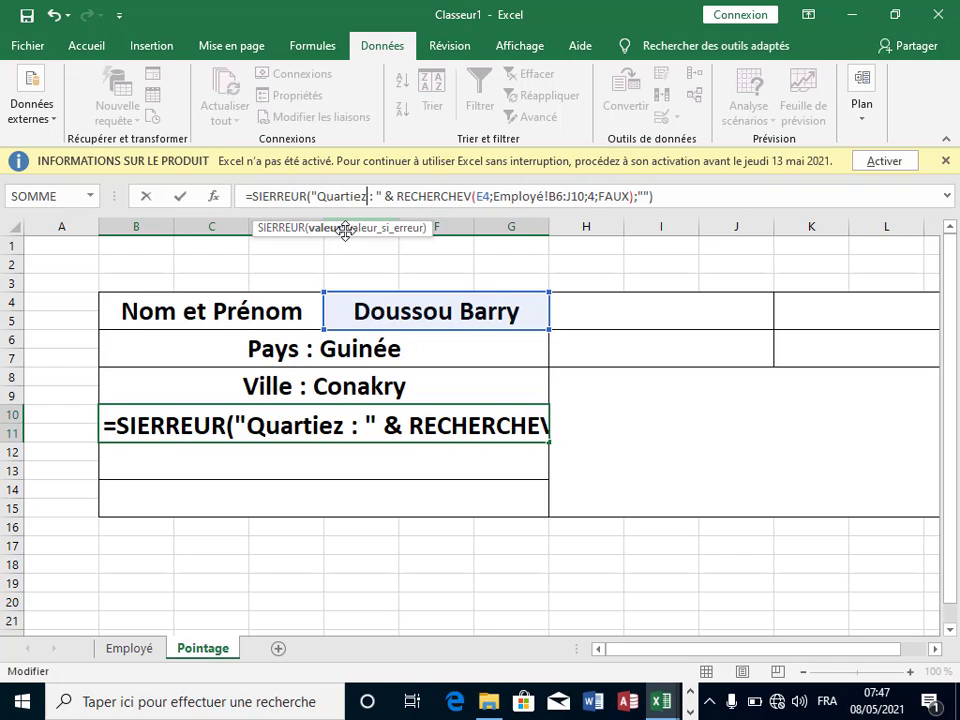
pyautogui.press('BackSpace')
pyautogui.write('r')
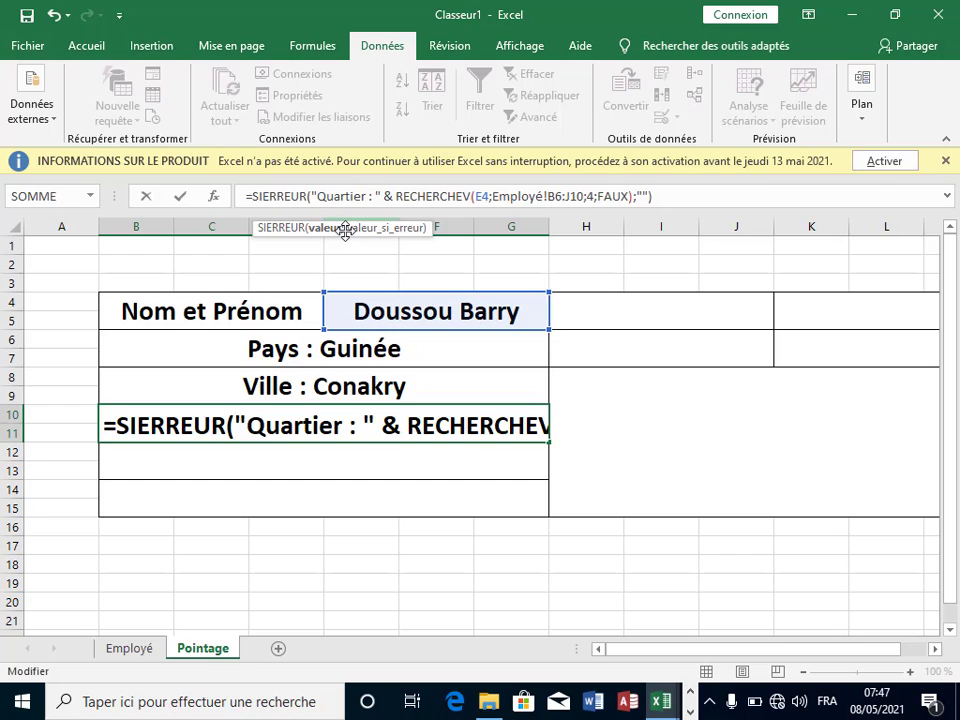
pyautogui.press('Return')
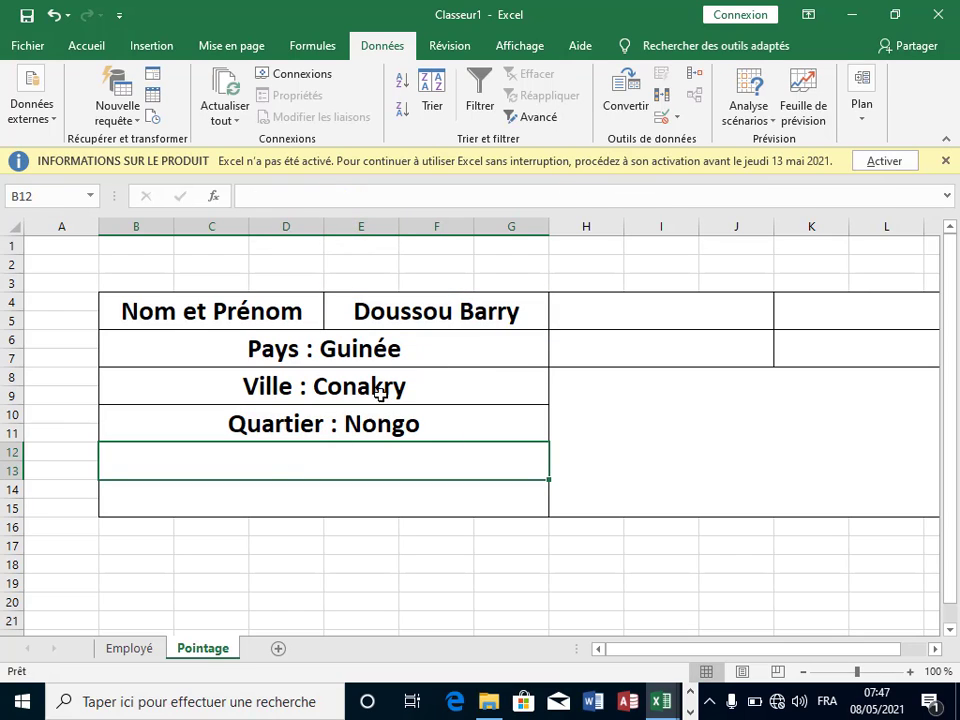
# Step: Paste the lookup formula into B12 with column index 5, showing Pays : Travailleur
pyautogui.write('=')
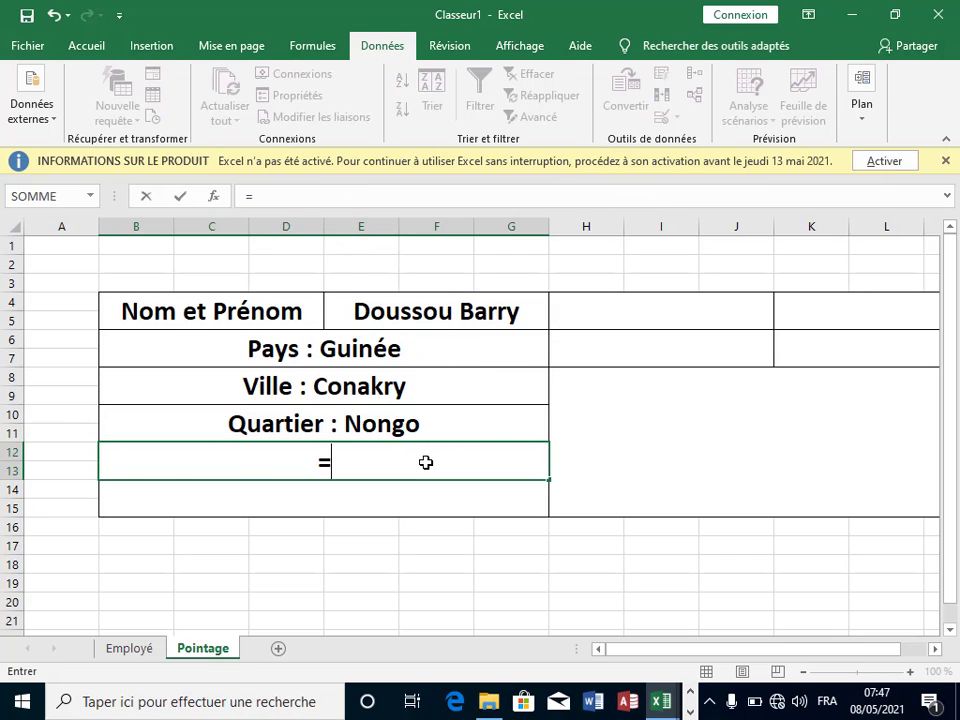
pyautogui.write('SIERREUR("Pays : " & RECHERCHEV(E4;Employé!B6:J10;2;FAUX);"")')
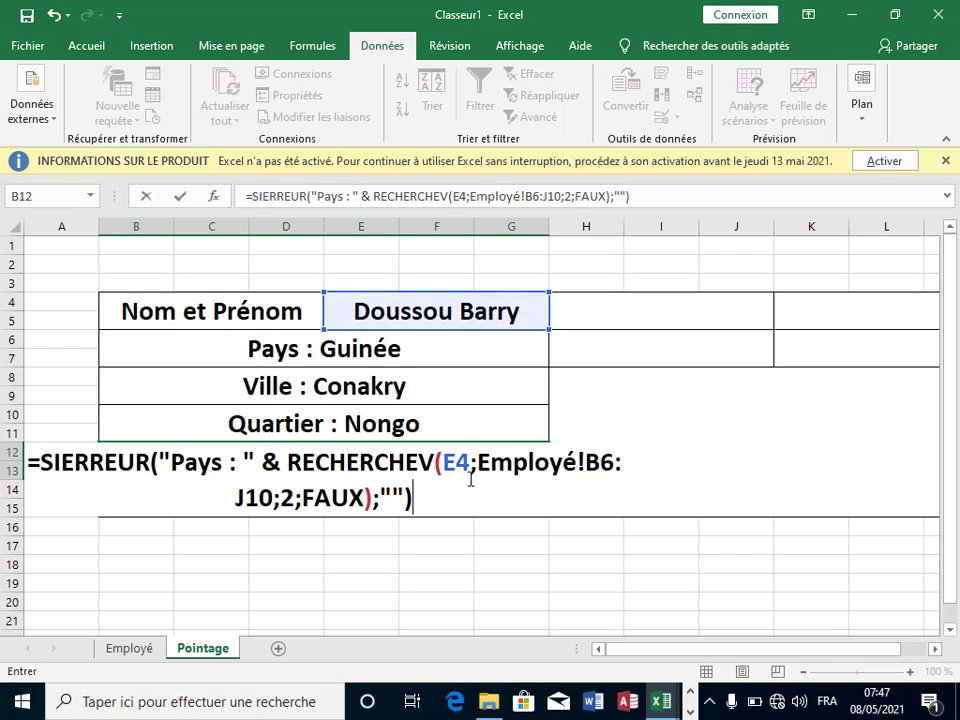
pyautogui.click(298, 505)
pyautogui.press('BackSpace')
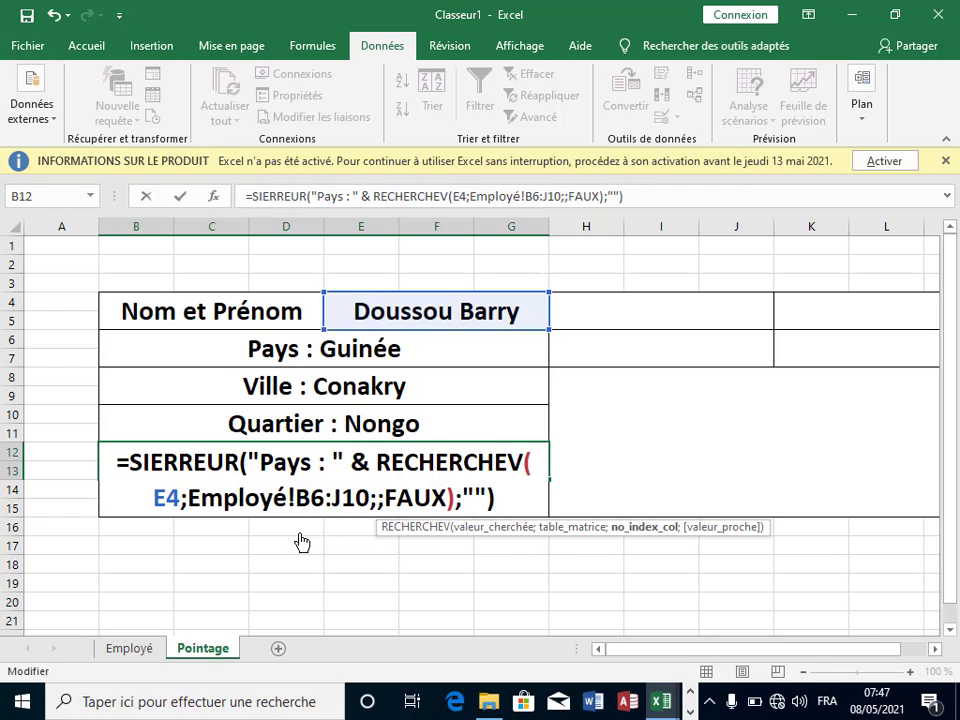
pyautogui.write('5')
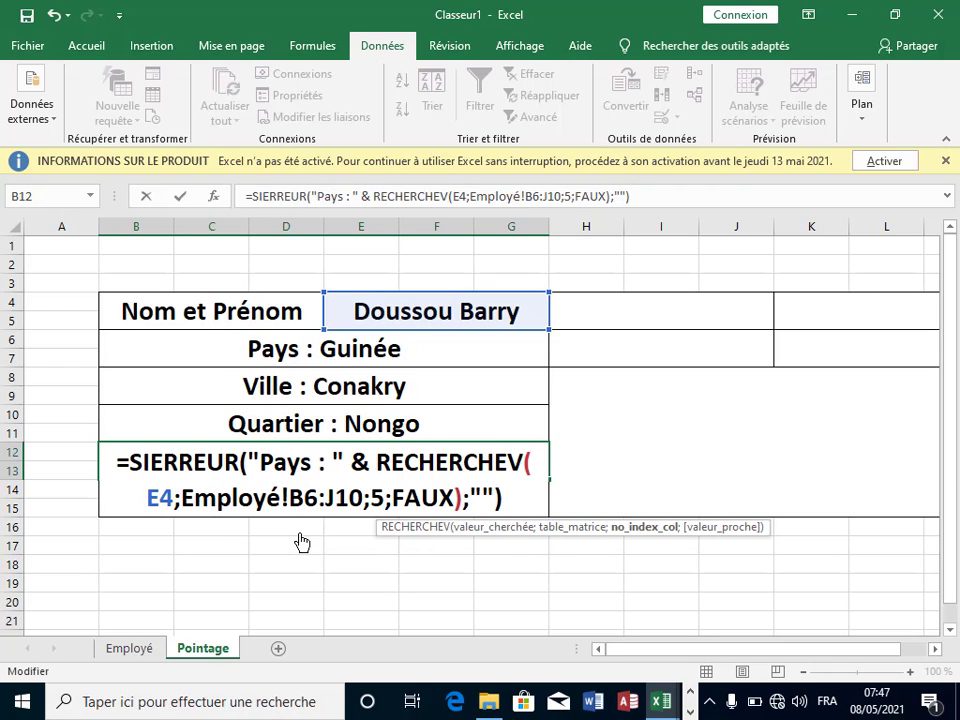
pyautogui.press('Return')
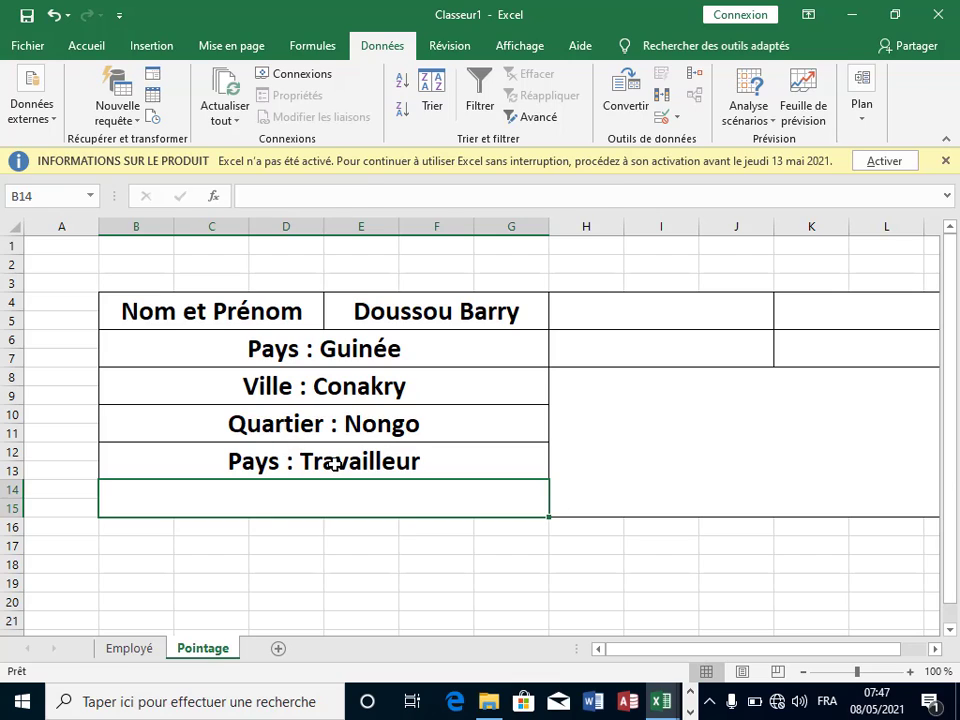
# Step: Replace "Pays" with "Fonction" in B12's formula label to show Fonction : Travailleur
pyautogui.click(279, 457)
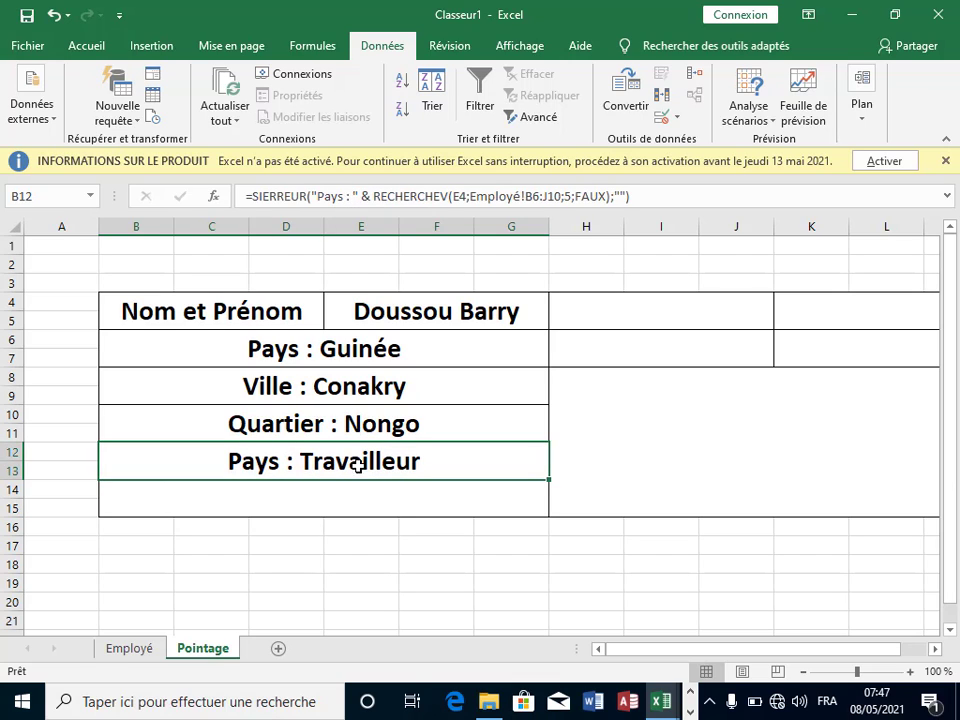
pyautogui.click(344, 198)
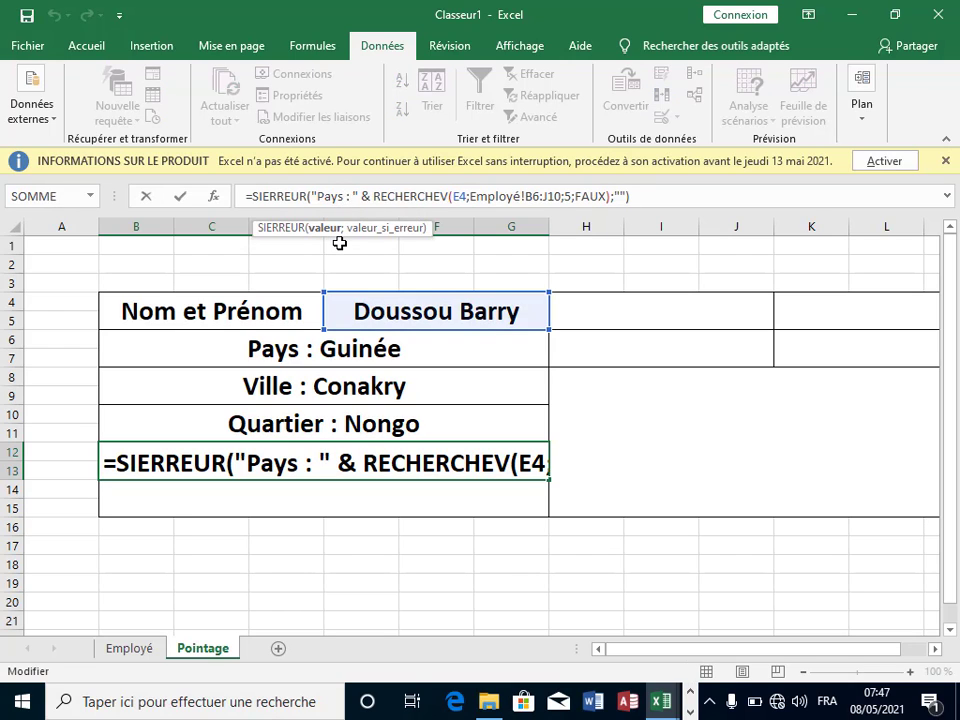
pyautogui.press('BackSpace')
pyautogui.press('BackSpace')
pyautogui.press('BackSpace')
pyautogui.press('BackSpace')
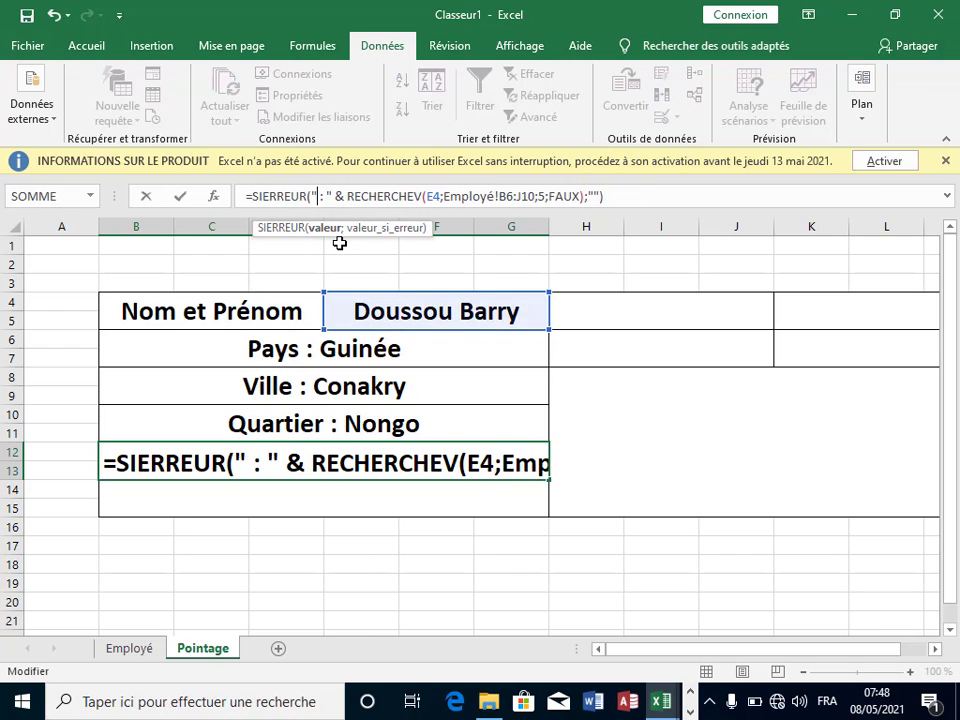
pyautogui.write('Fon')
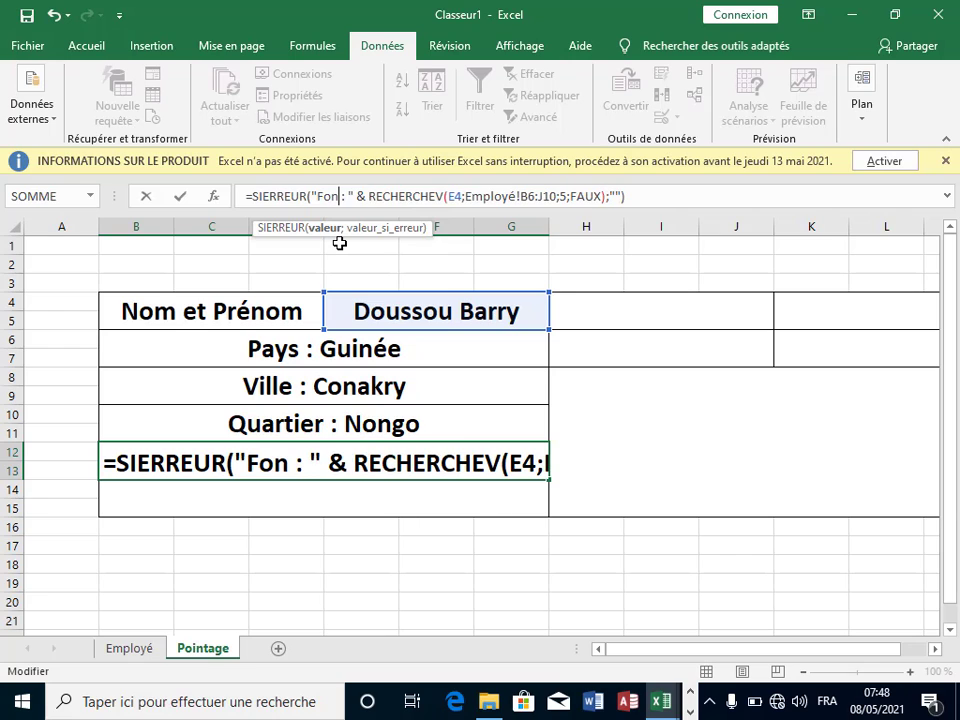
pyautogui.write('ction')
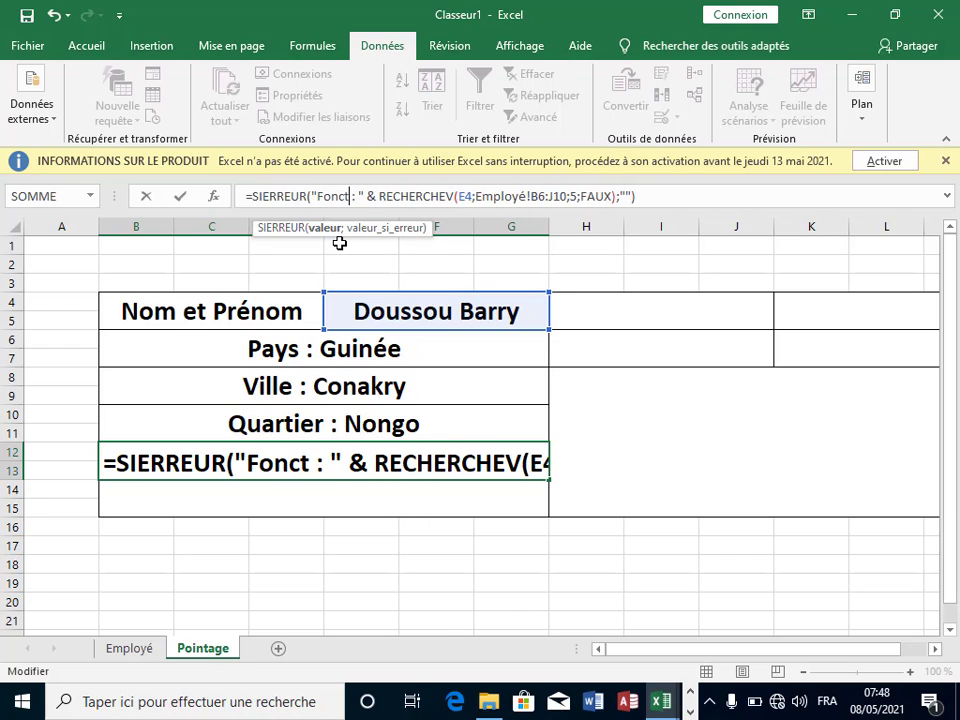
pyautogui.press('Return')
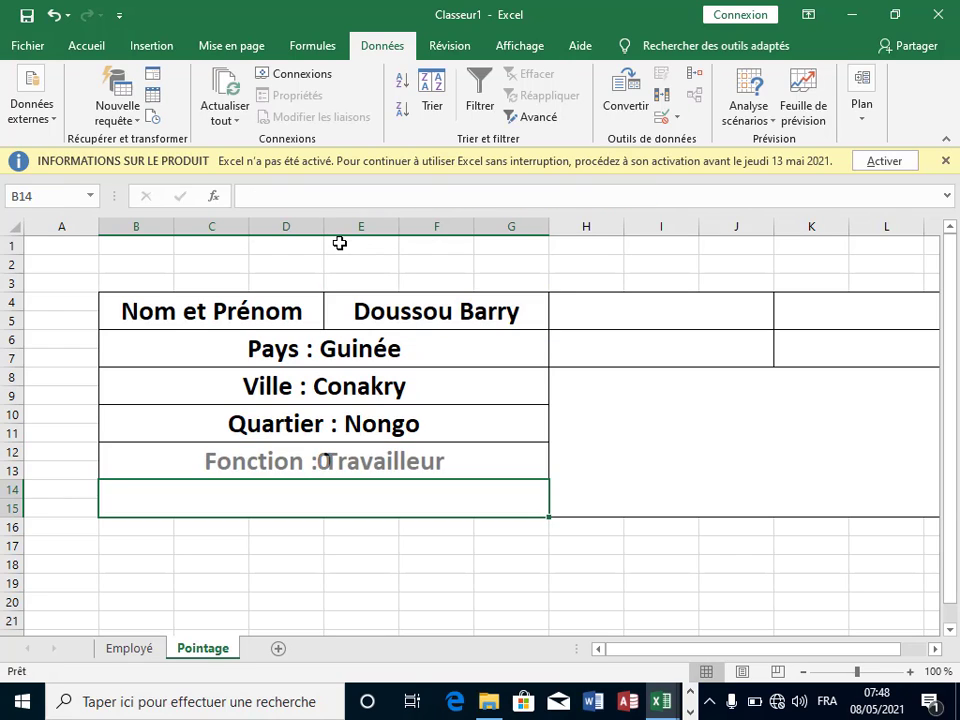
# Step: Delete the empty rows 14 and 15 below the Fonction row
pyautogui.click(627, 422)
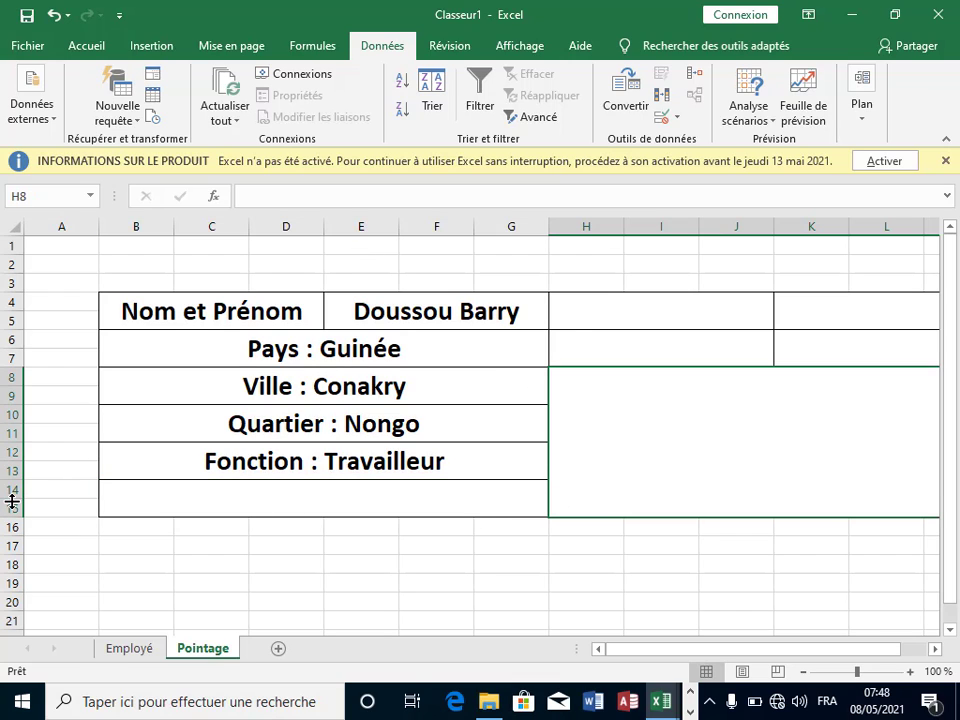
pyautogui.moveTo(13, 489)
pyautogui.mouseDown()
pyautogui.moveTo(8, 525)
pyautogui.moveTo(7, 507)
pyautogui.mouseUp()
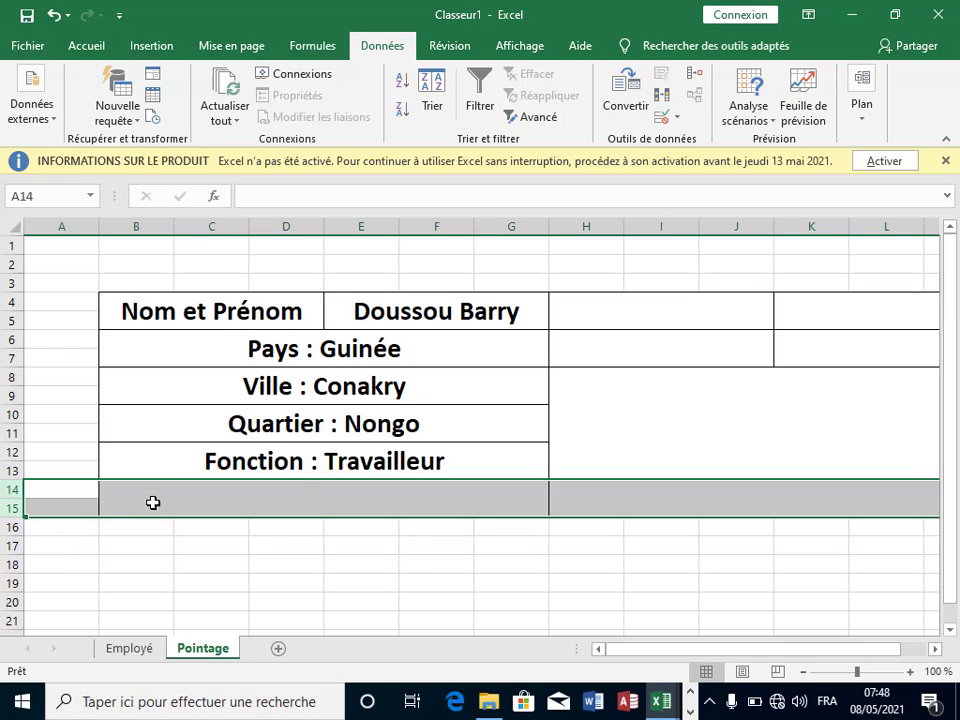
pyautogui.rightClick(152, 501)
pyautogui.click(236, 379)
pyautogui.click(491, 557)
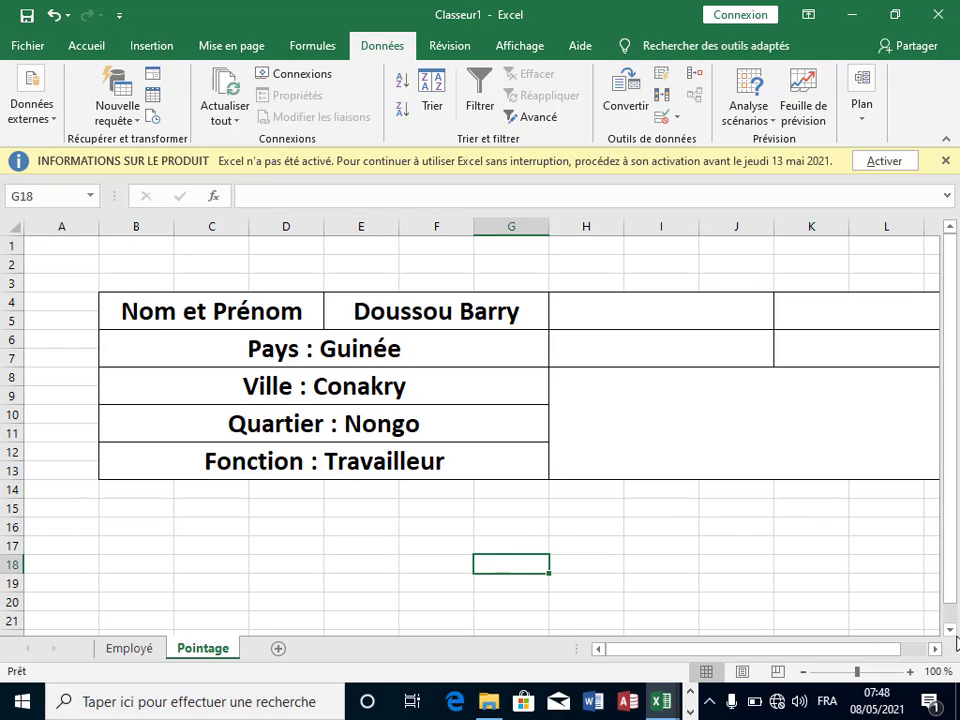
# Step: Paste the lookup into merged H6 with column index 6, so it returns 10000
pyautogui.click(933, 651)
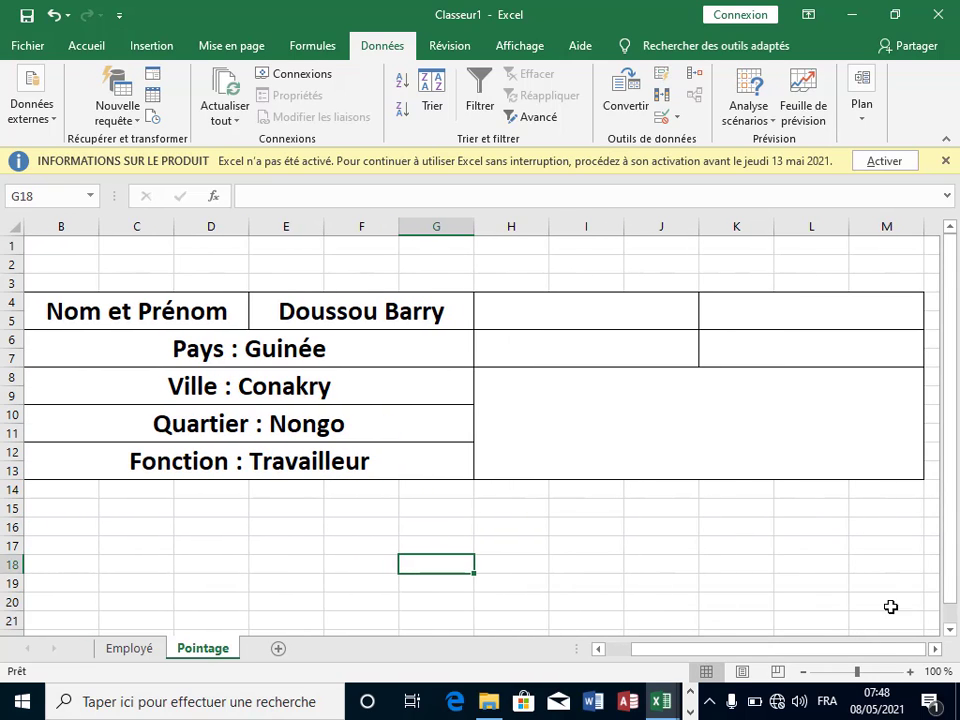
pyautogui.click(557, 318)
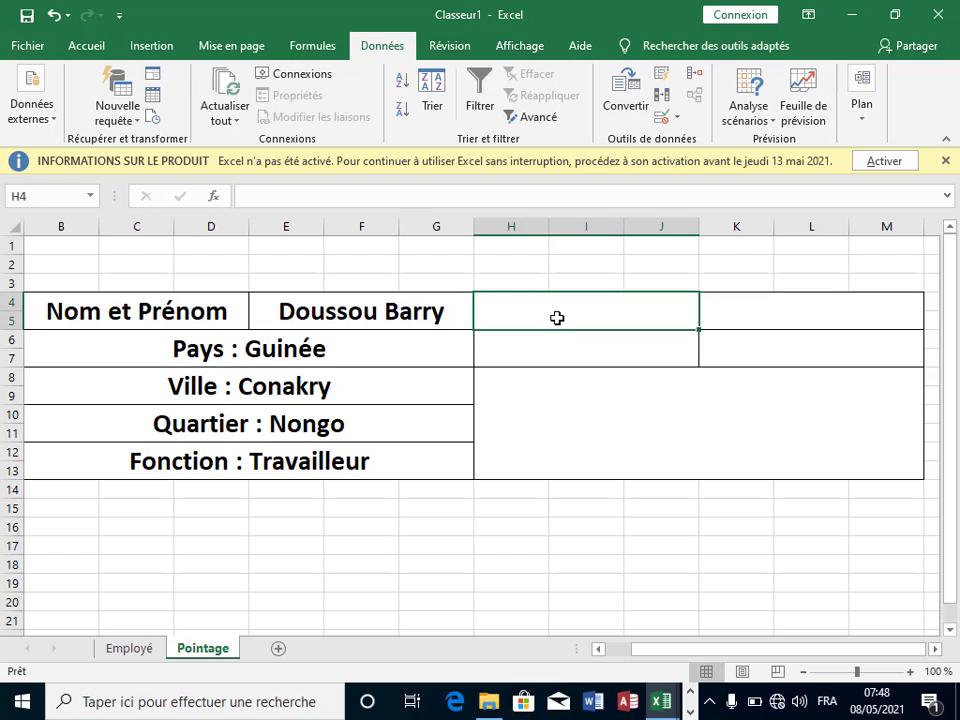
pyautogui.click(552, 355)
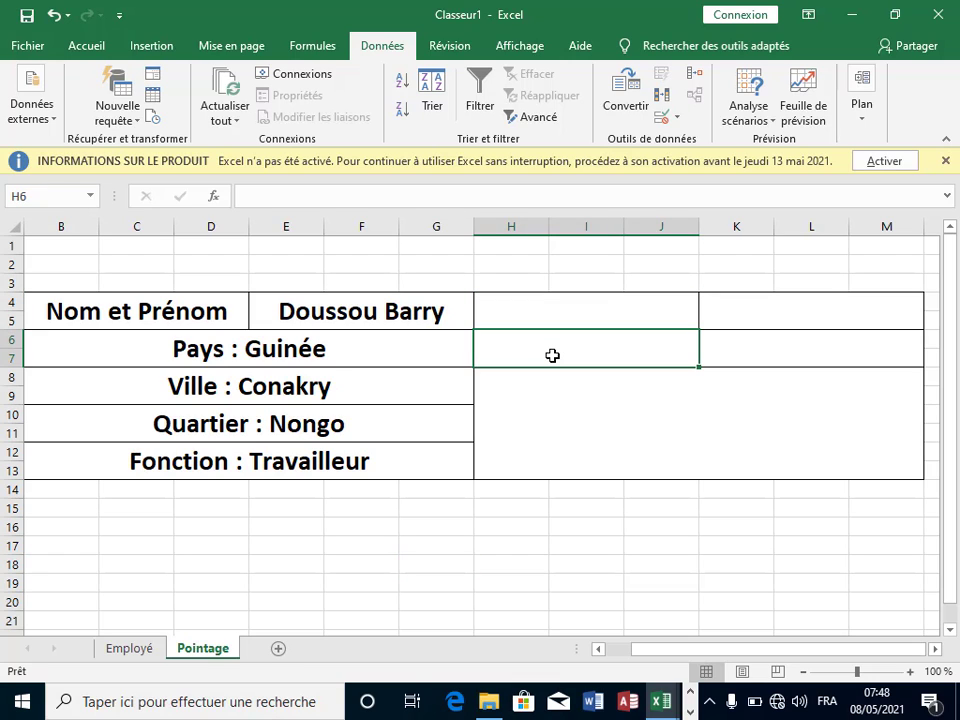
pyautogui.write('=')
pyautogui.write('SIERREUR("Pays : " & RECHERCHEV(E4;Employé!B6:J10;2;FAUX);"")')
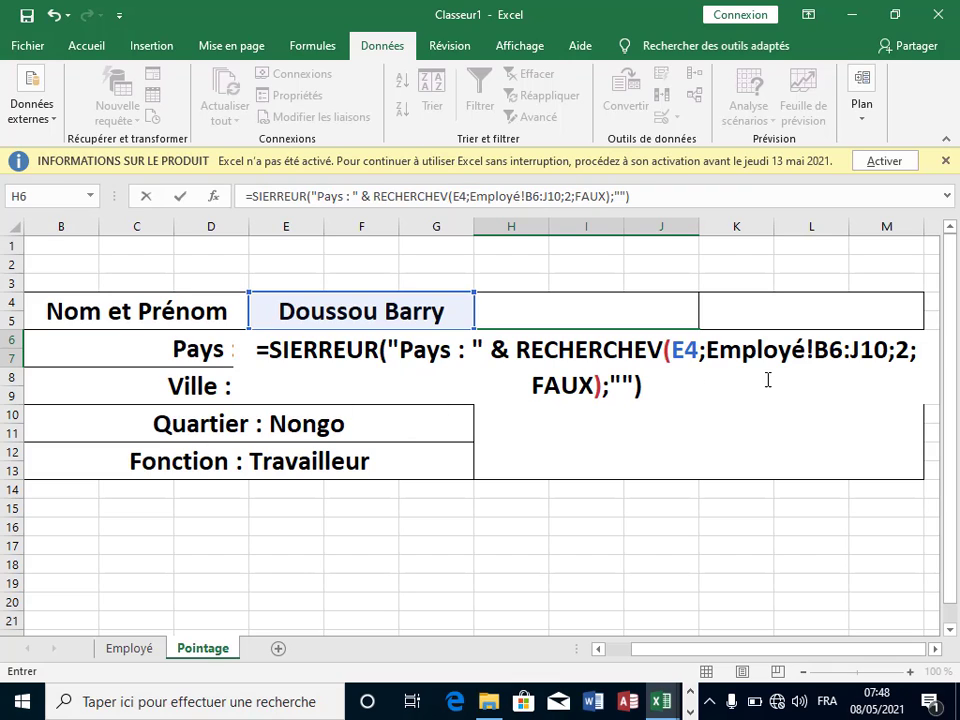
pyautogui.click(908, 350)
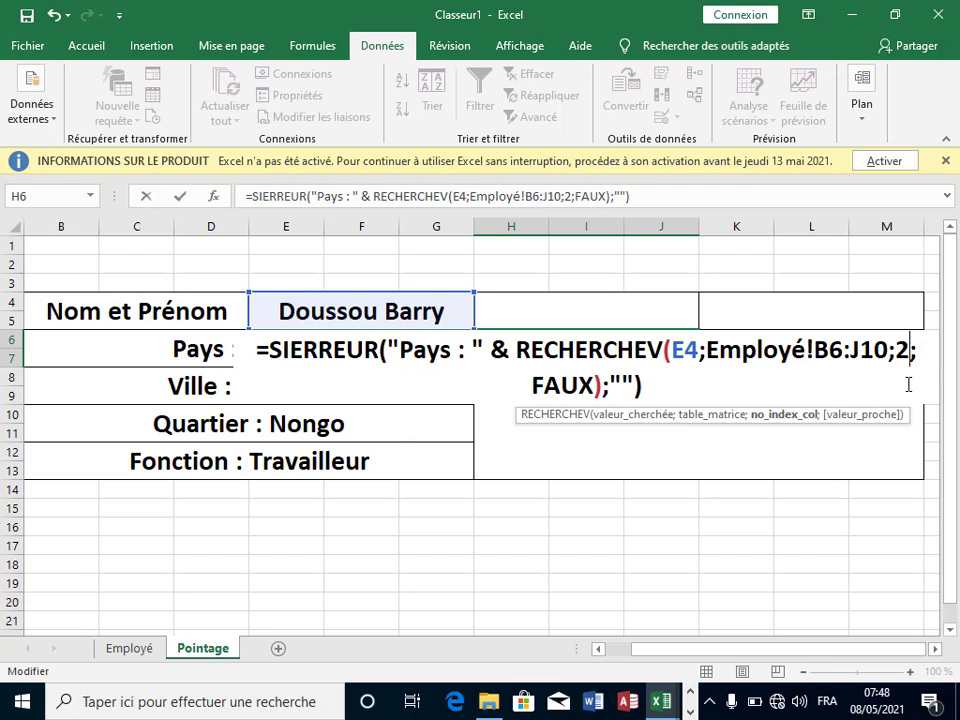
pyautogui.press('BackSpace')
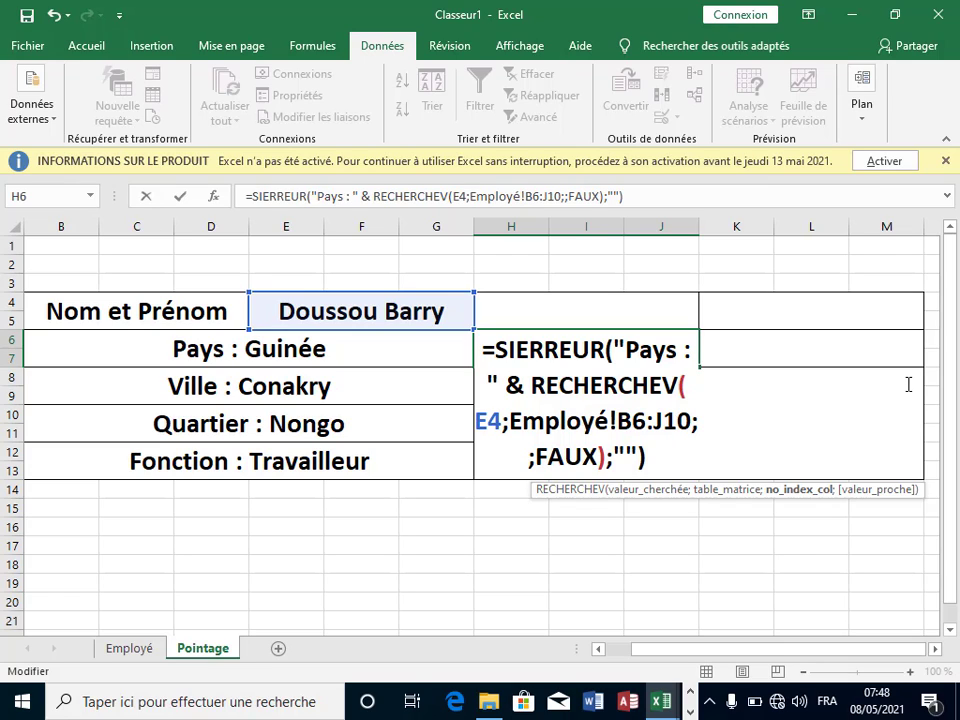
pyautogui.write('6')
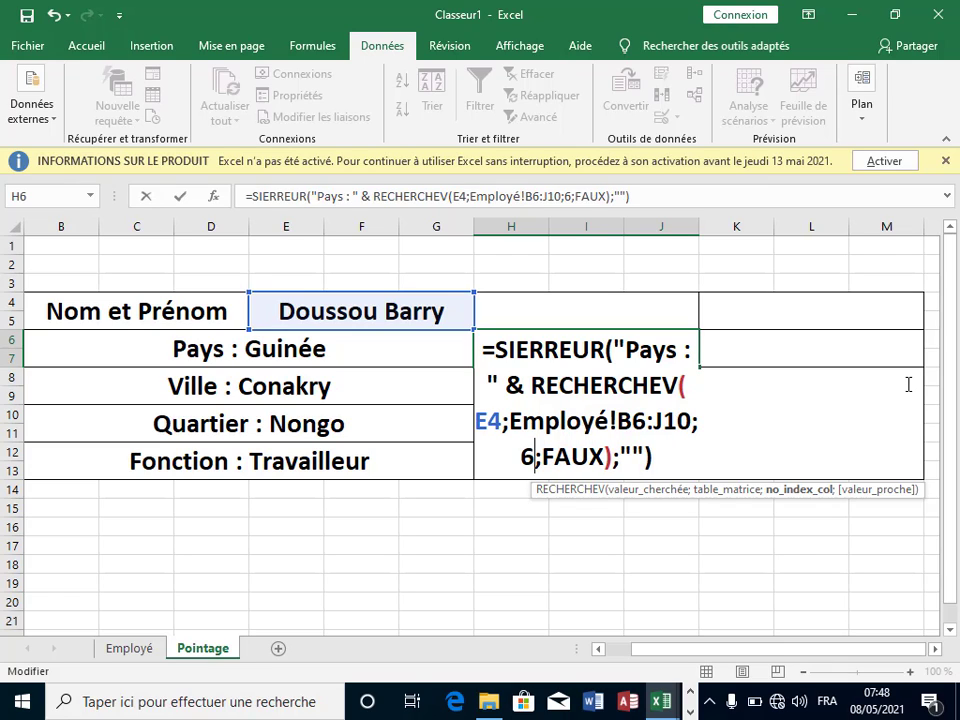
pyautogui.press('Return')
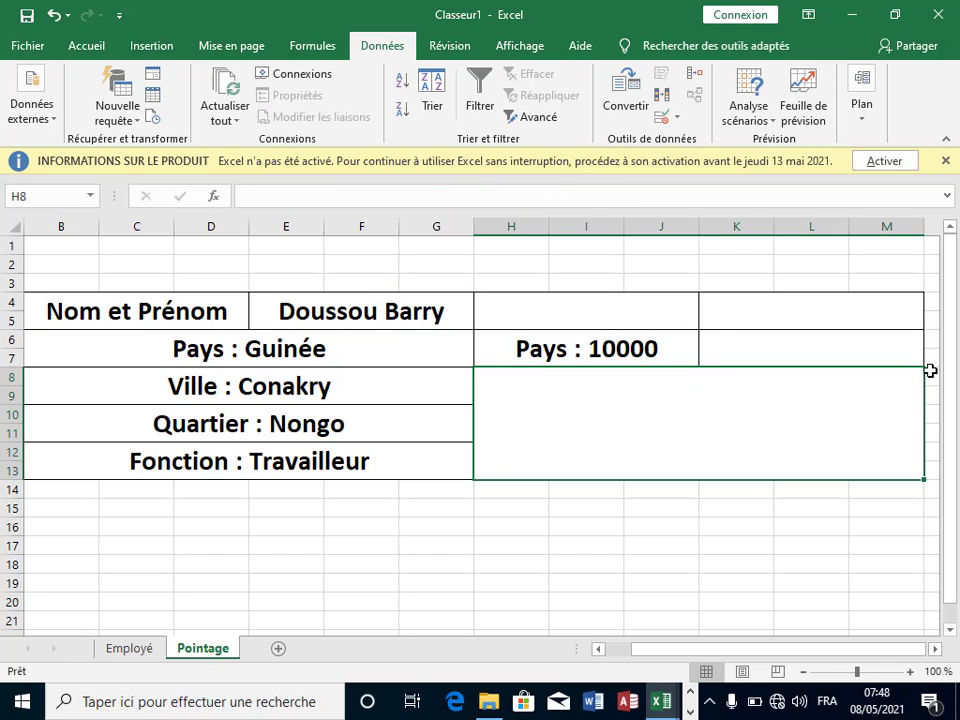
pyautogui.click(605, 345)
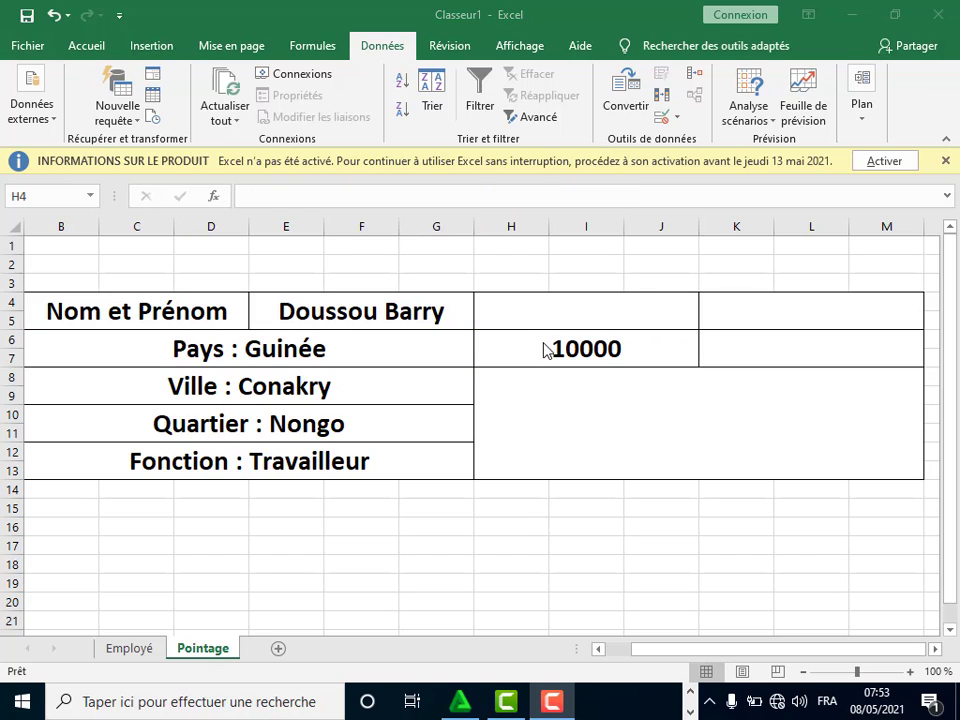
pyautogui.click(525, 340)
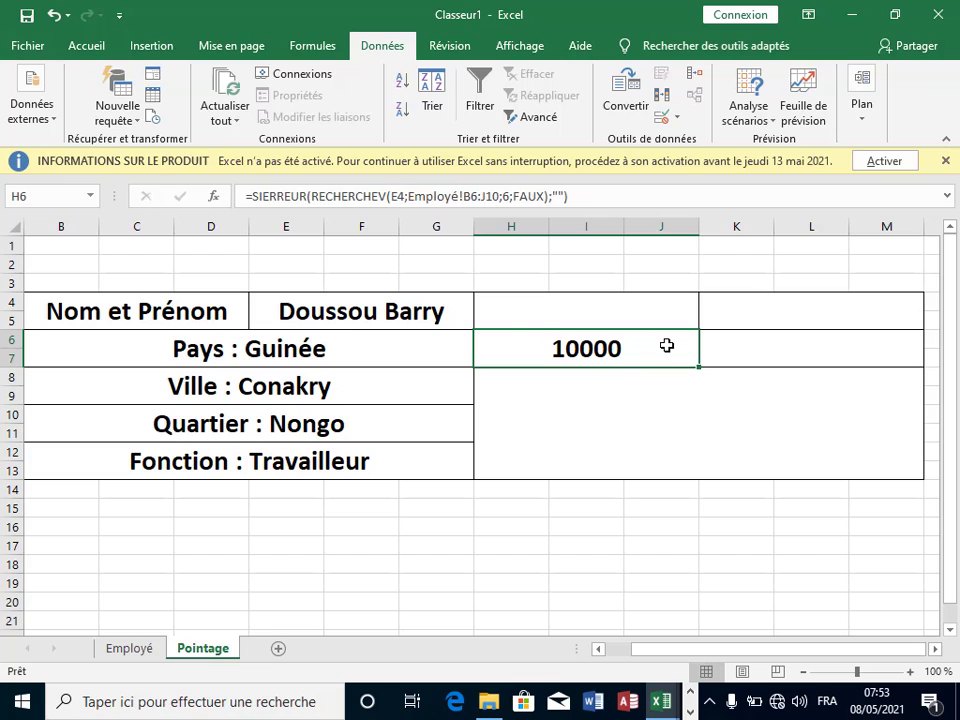
# Step: Copy H6's RECHERCHEV formula into K6 and change its column index from 6 to 8
pyautogui.press('Right')
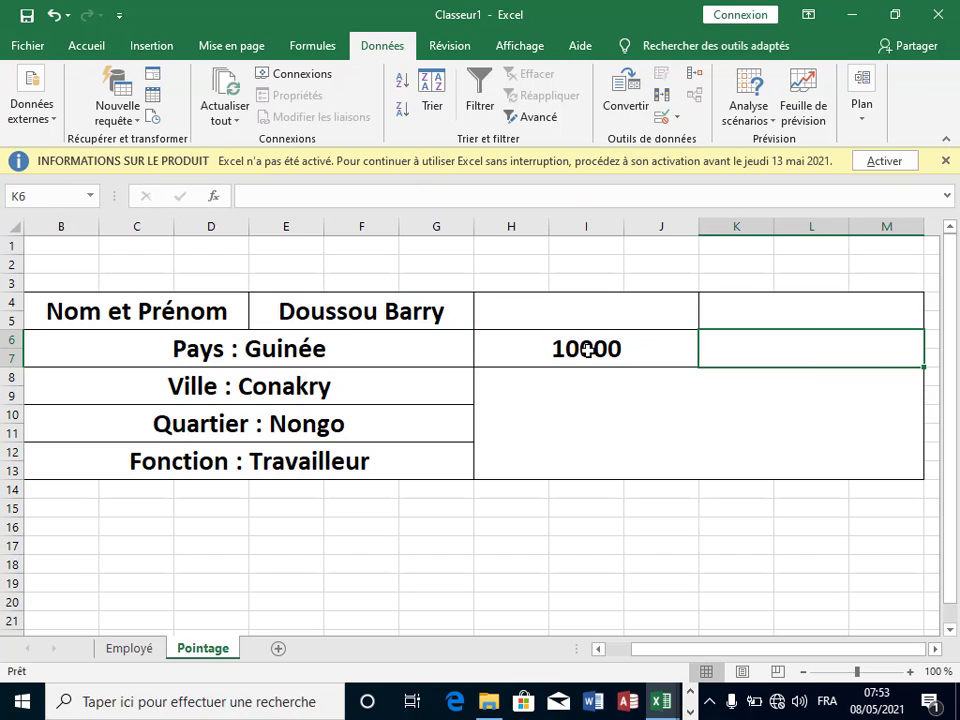
pyautogui.click(525, 332)
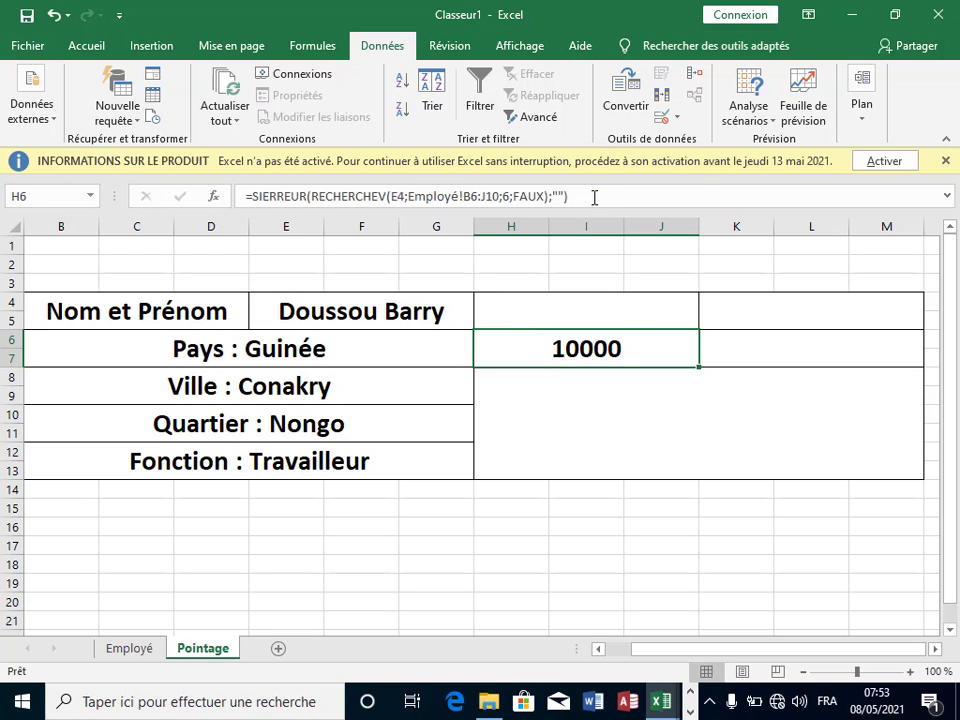
pyautogui.moveTo(568, 197); pyautogui.dragTo(256, 196)
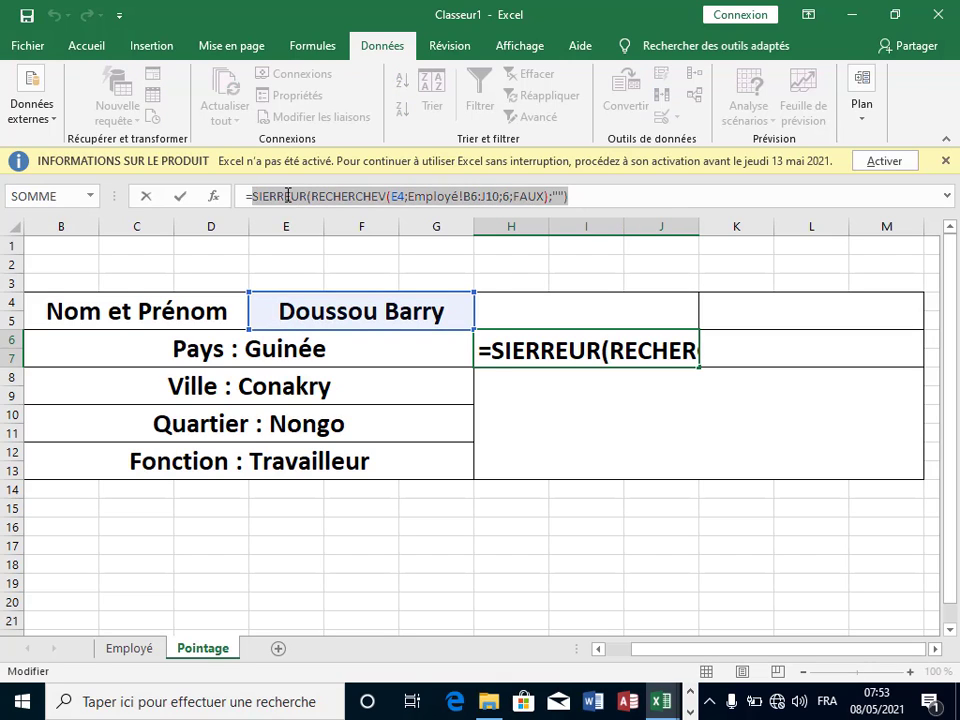
pyautogui.rightClick(288, 196)
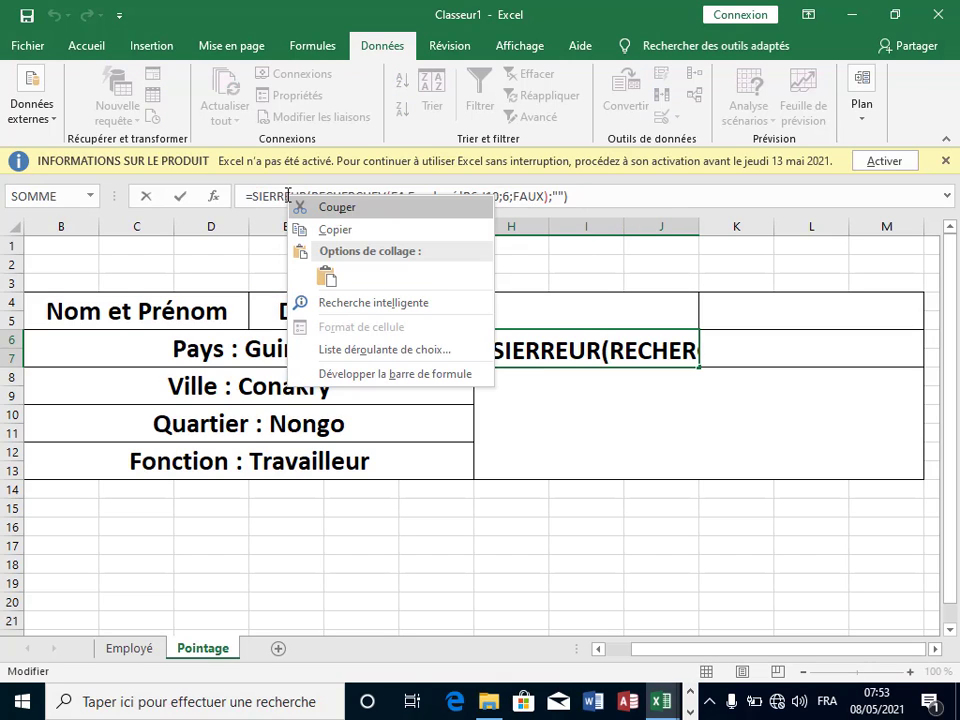
pyautogui.click(337, 230)
pyautogui.click(793, 353)
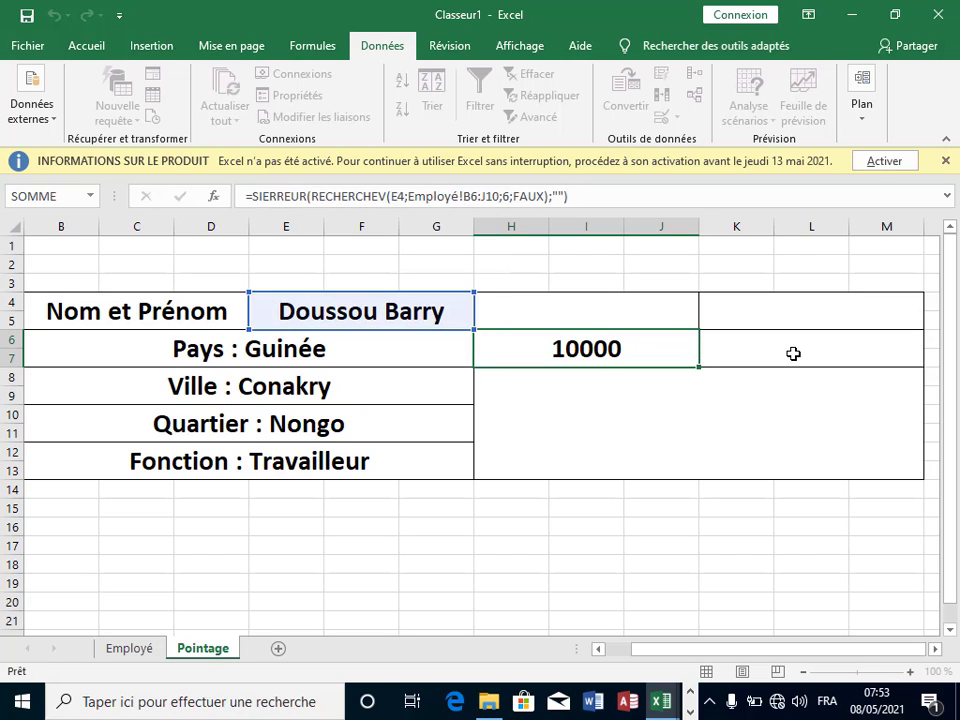
pyautogui.write('=')
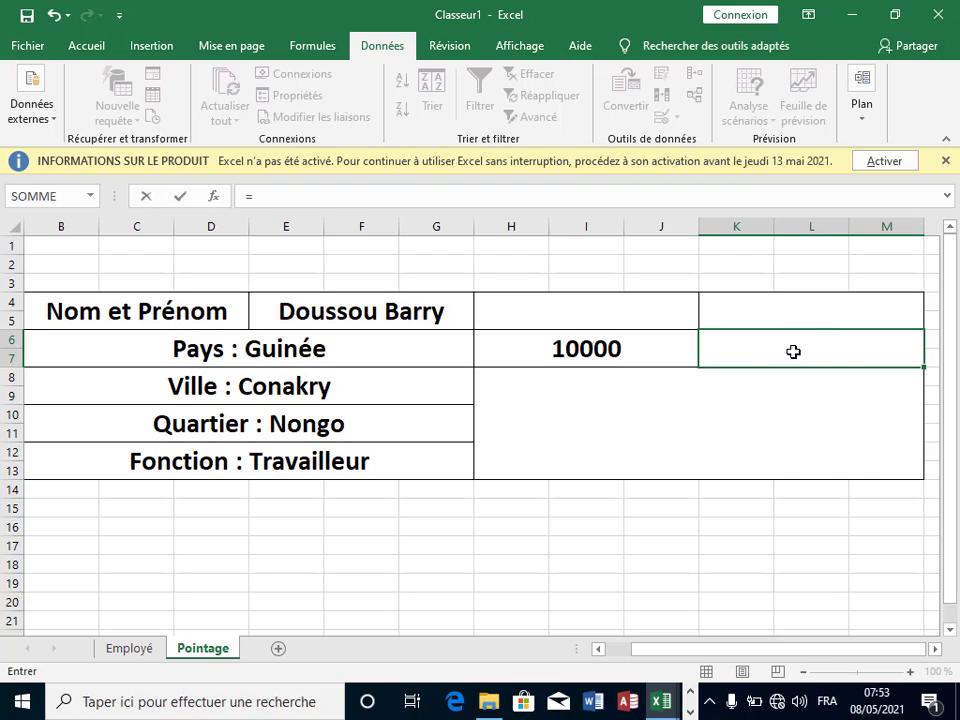
pyautogui.hotkey('ctrl', 'v')
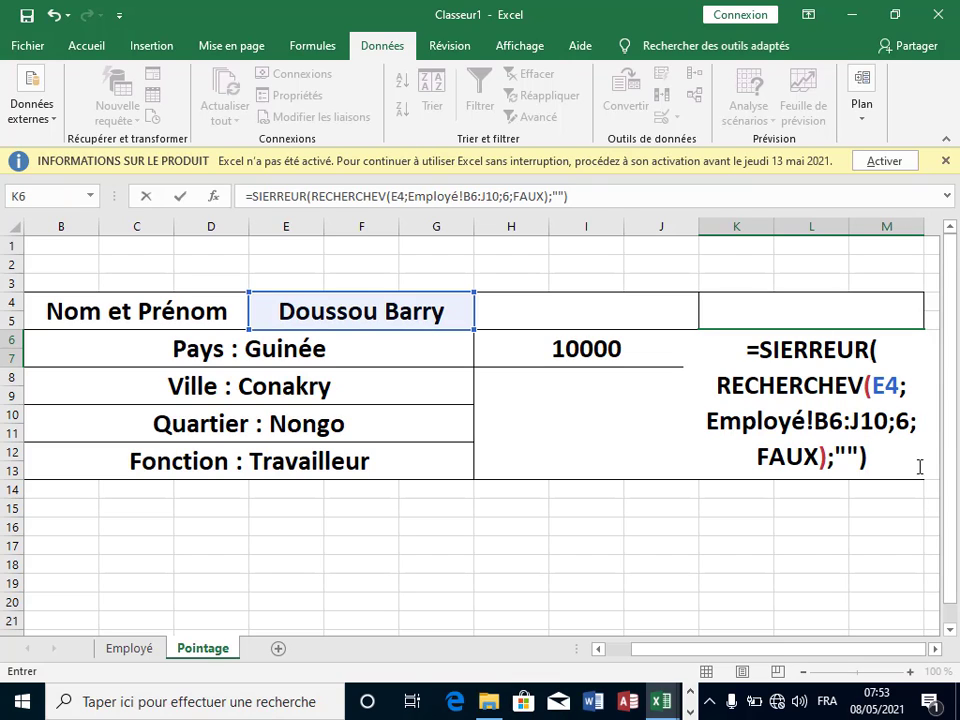
pyautogui.click(910, 432)
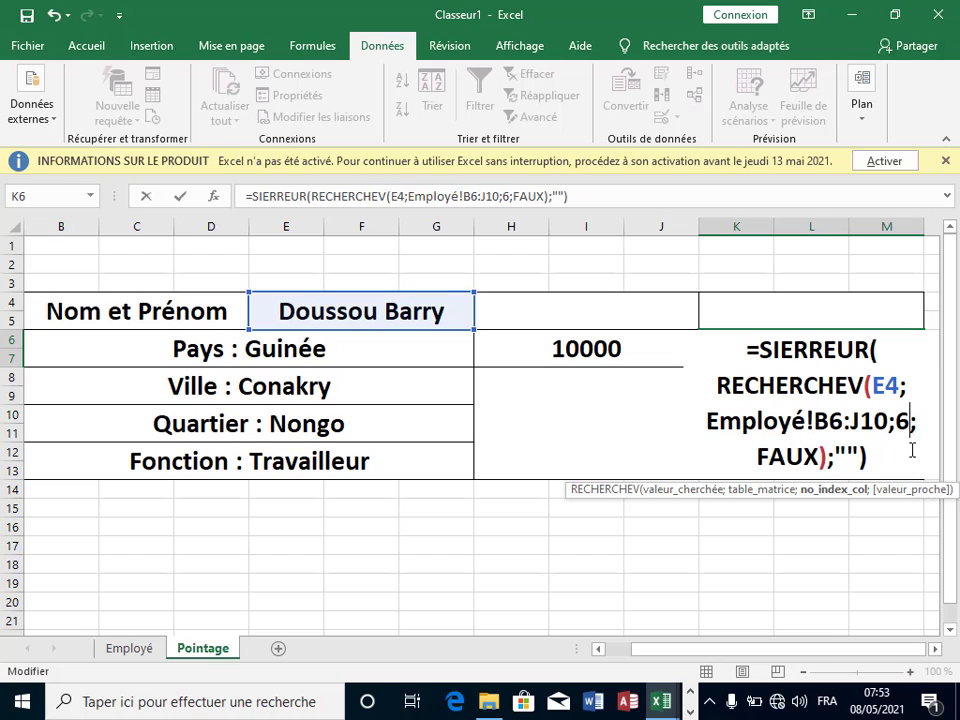
pyautogui.press('BackSpace')
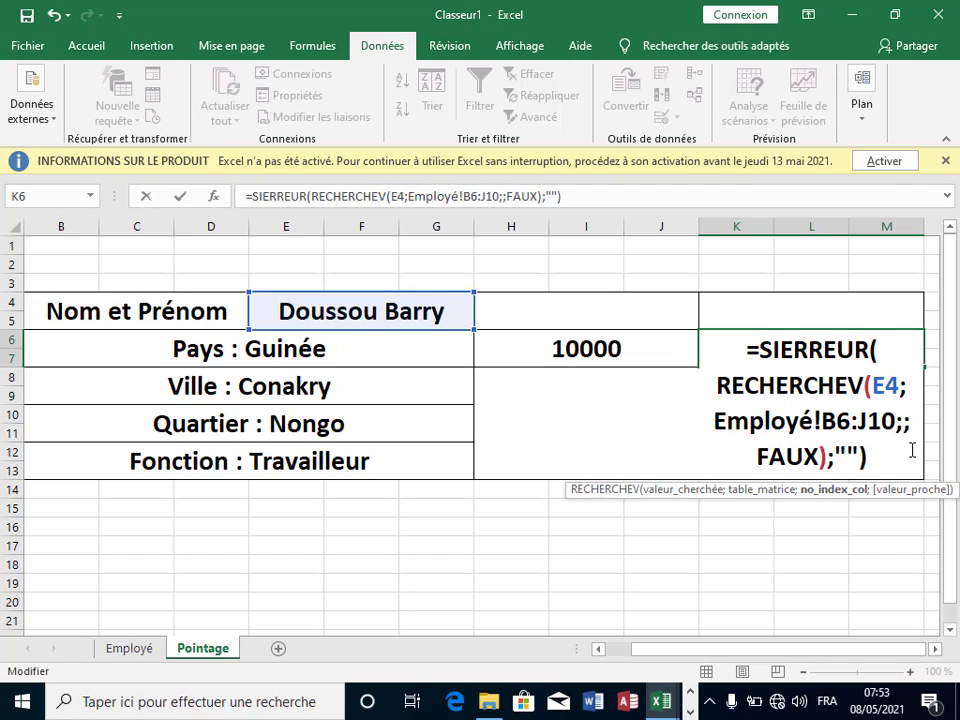
pyautogui.write('8')
pyautogui.press('Return')
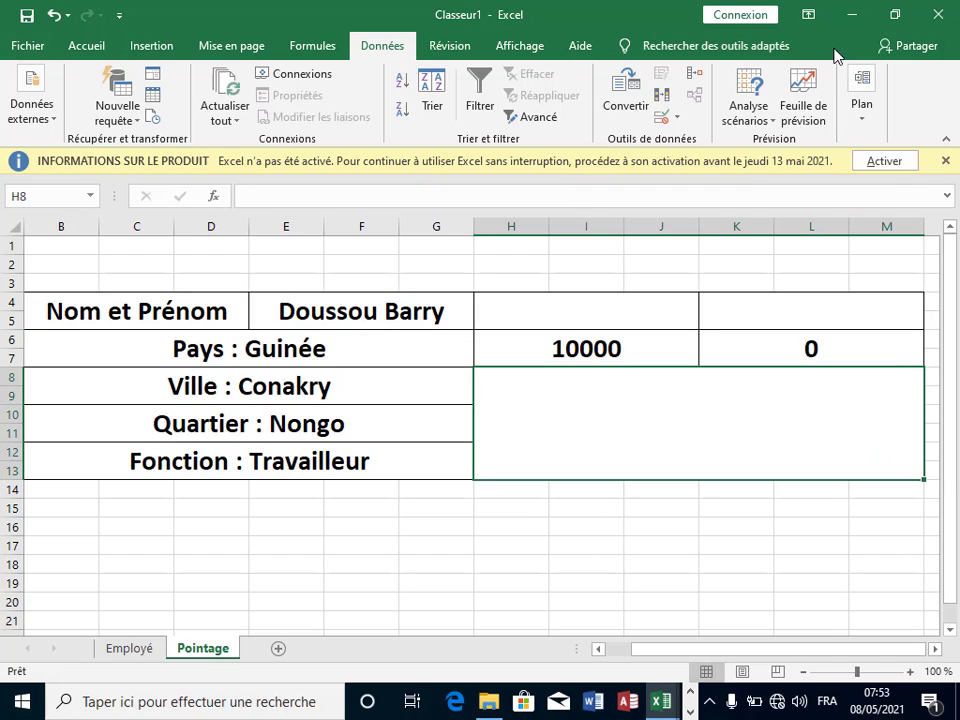
pyautogui.click(866, 355)
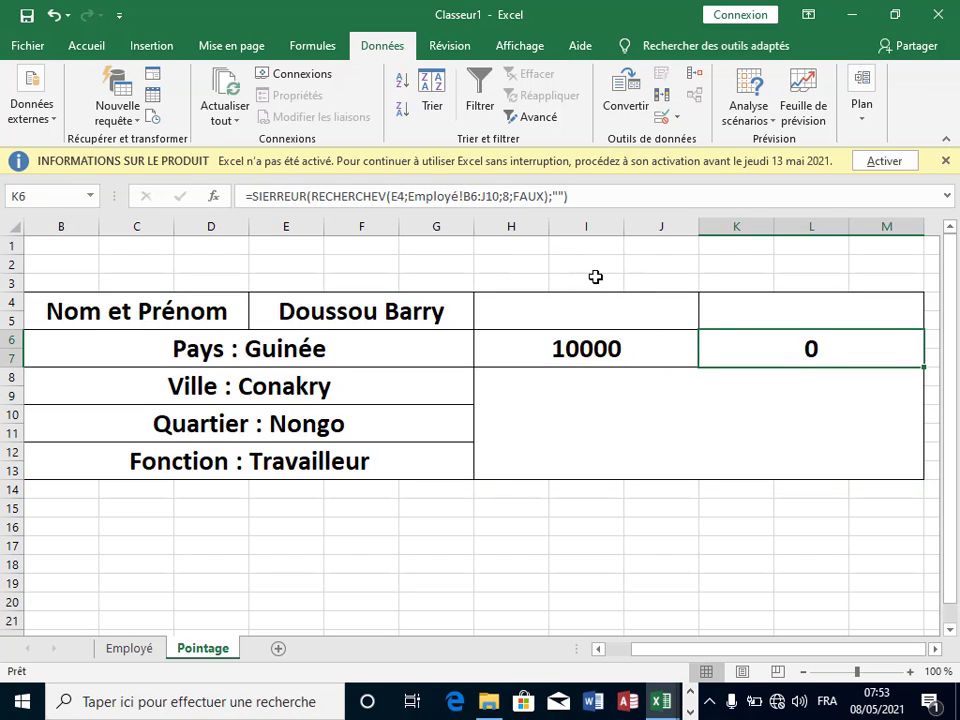
pyautogui.click(146, 654)
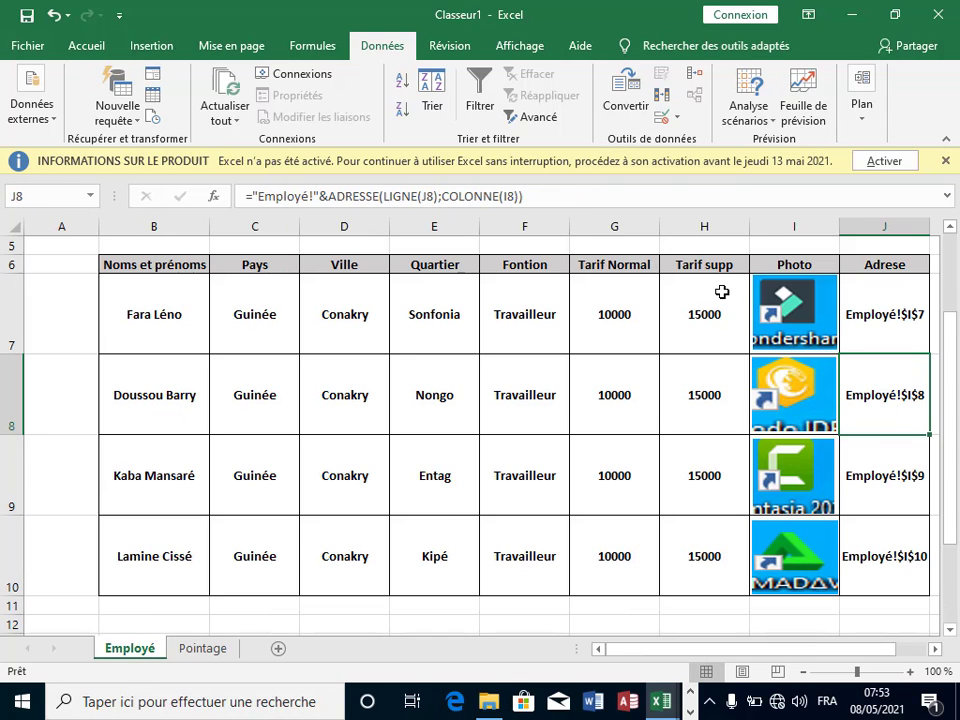
pyautogui.click(603, 318)
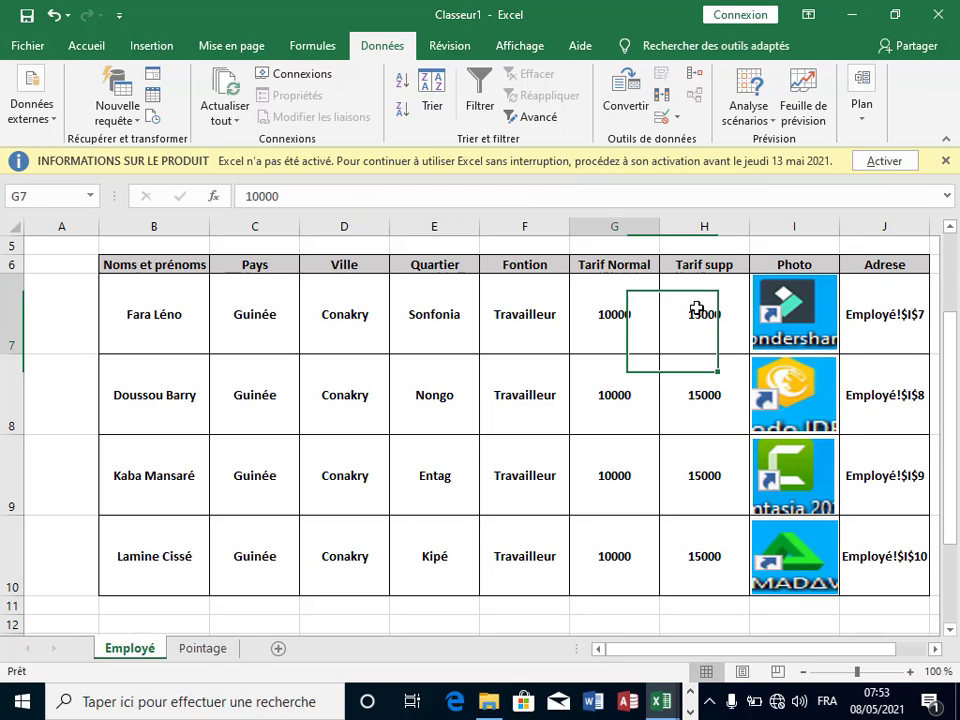
pyautogui.click(700, 312)
pyautogui.click(205, 650)
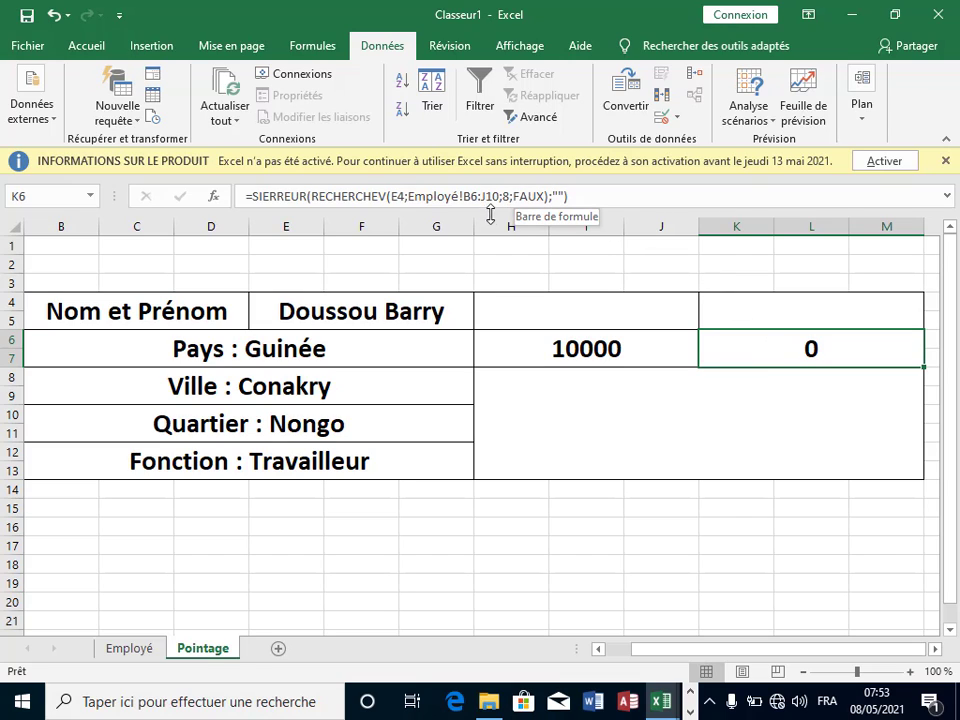
# Step: Try column 7 in the H6 lookup, then restore column 6 so H6 shows 10000
pyautogui.click(660, 348)
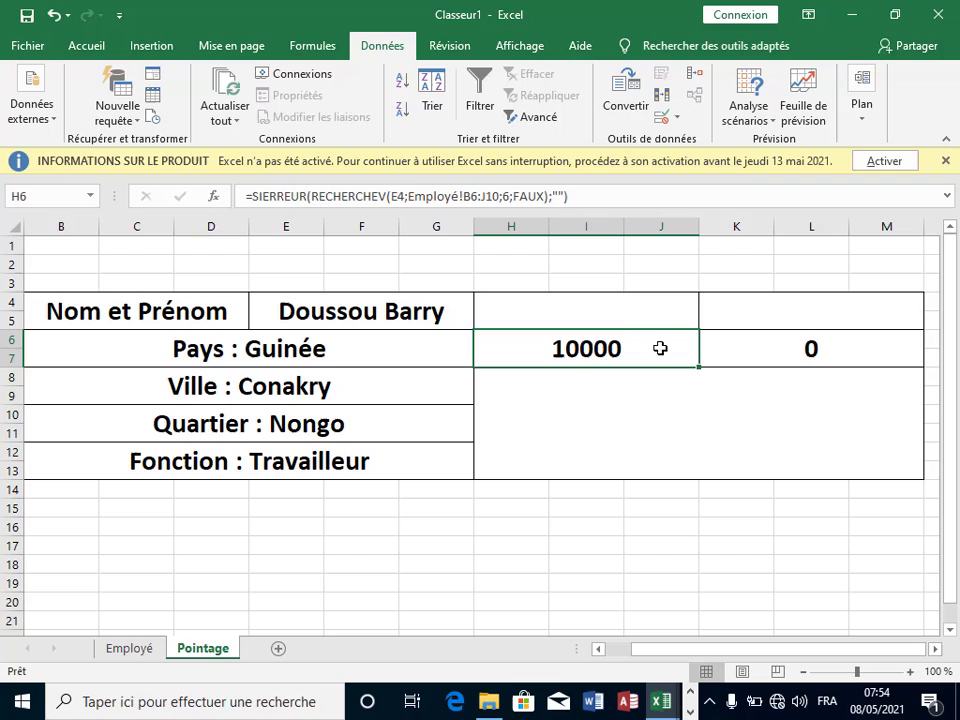
pyautogui.click(510, 196)
pyautogui.press('BackSpace')
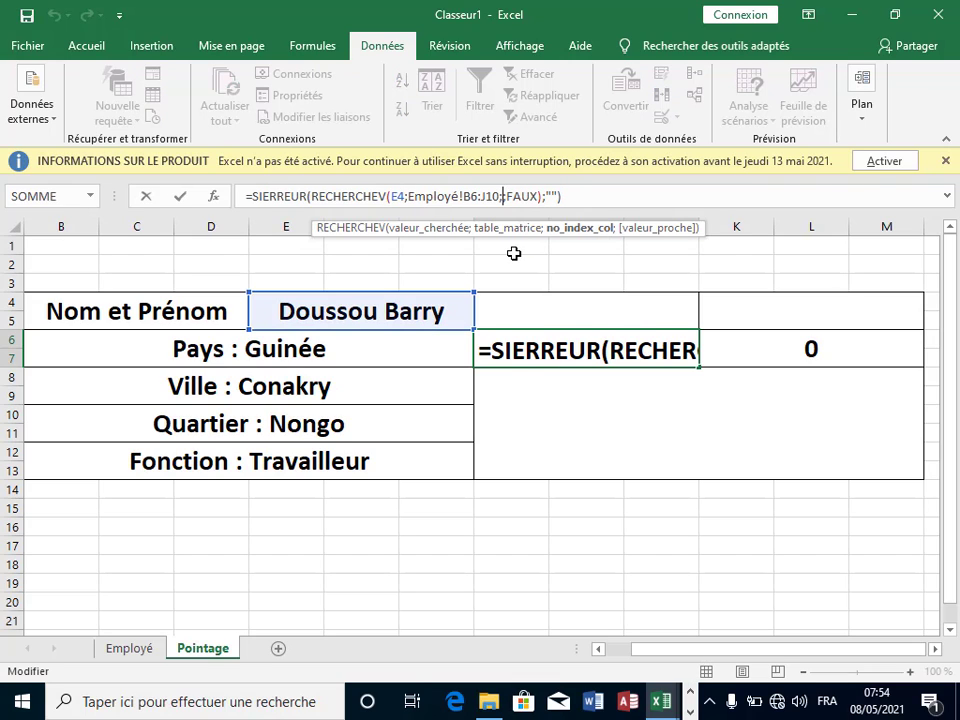
pyautogui.write('7;')
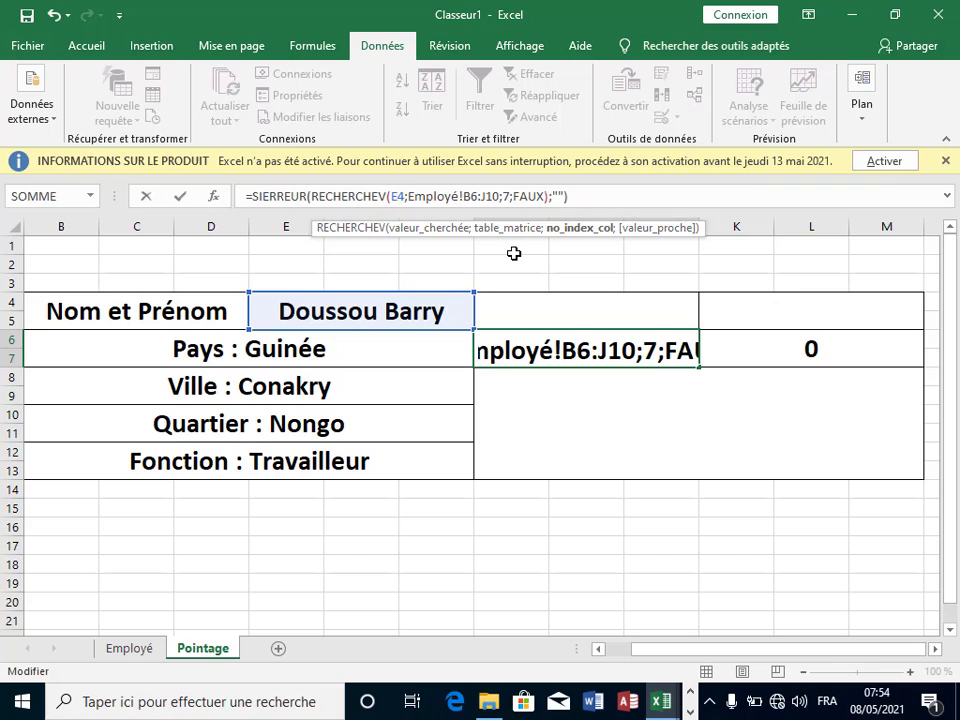
pyautogui.press('Return')
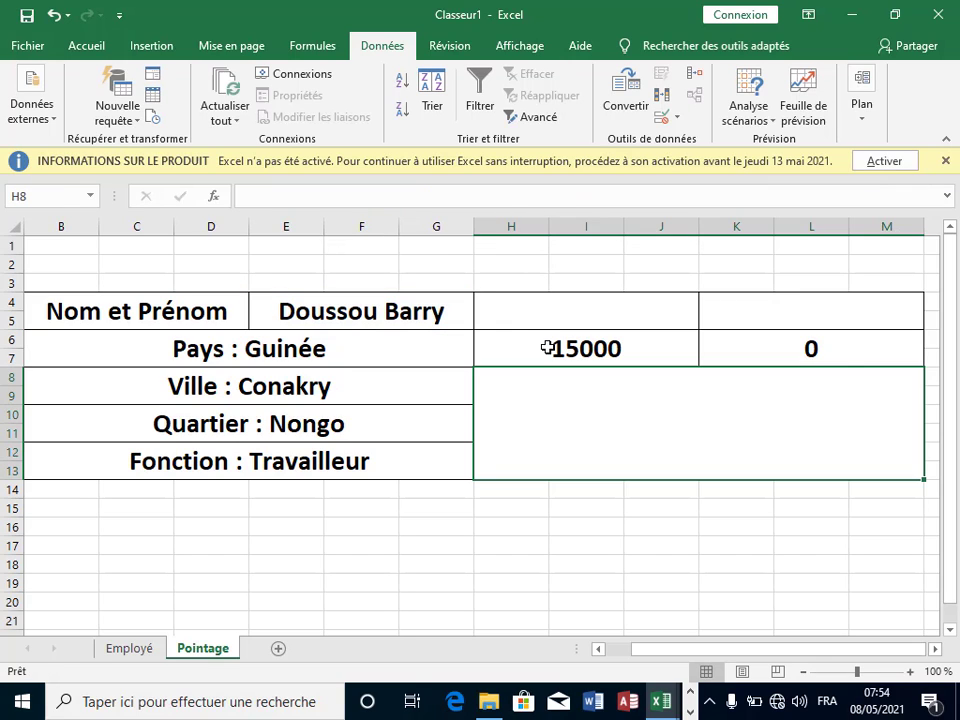
pyautogui.click(547, 347)
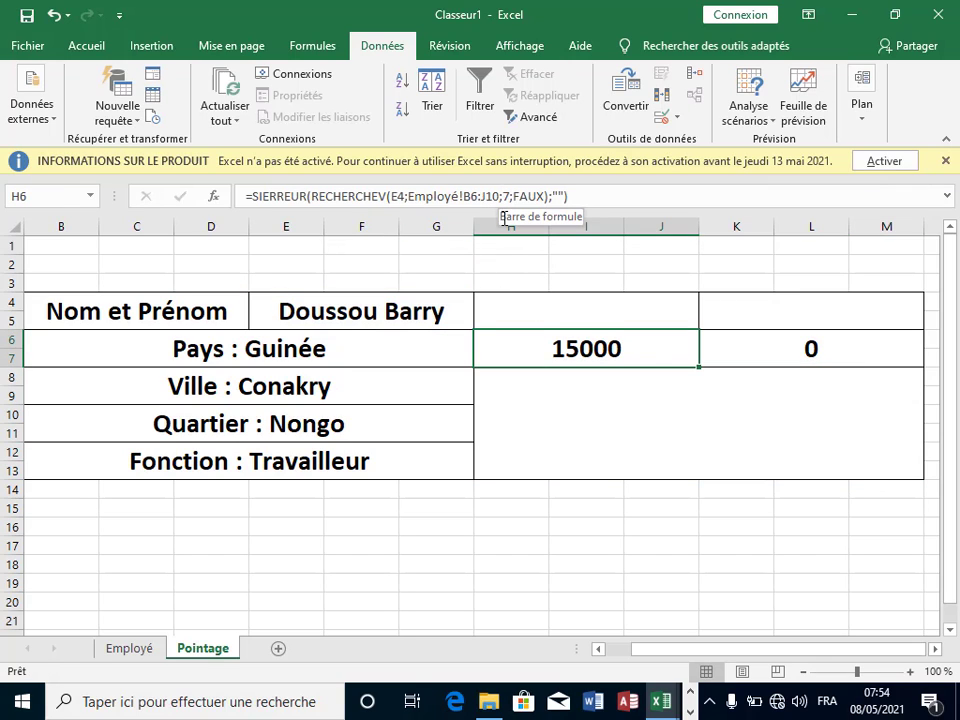
pyautogui.click(508, 196)
pyautogui.press('BackSpace')
pyautogui.write('6')
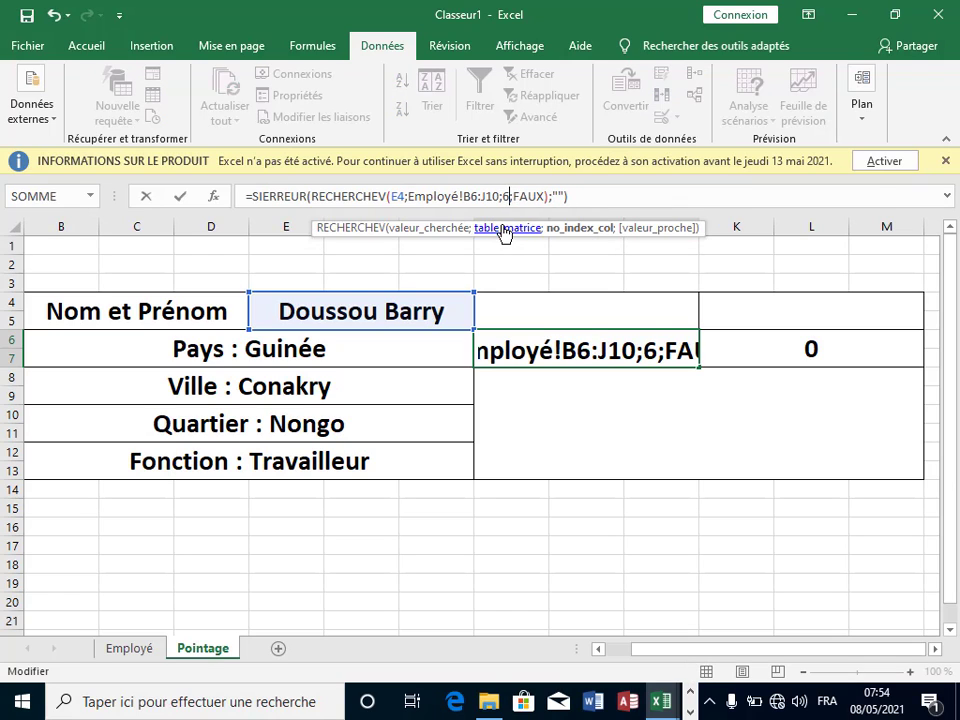
pyautogui.press('Return')
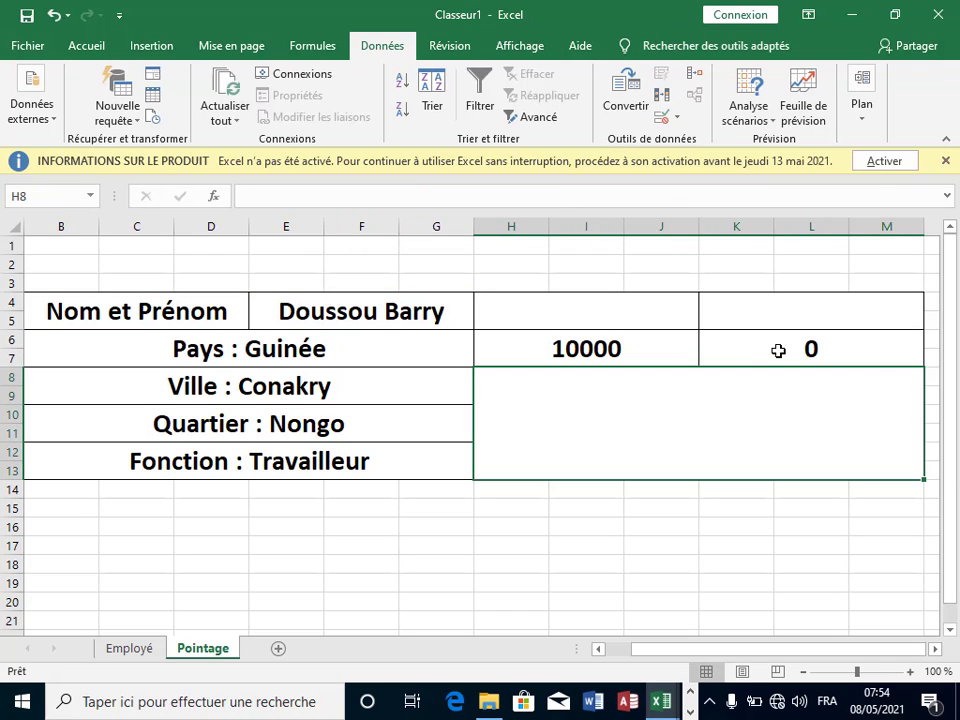
# Step: Change the K6 lookup's column index from 8 to 7 so it shows 15000
pyautogui.press('Up')
pyautogui.press('Right')
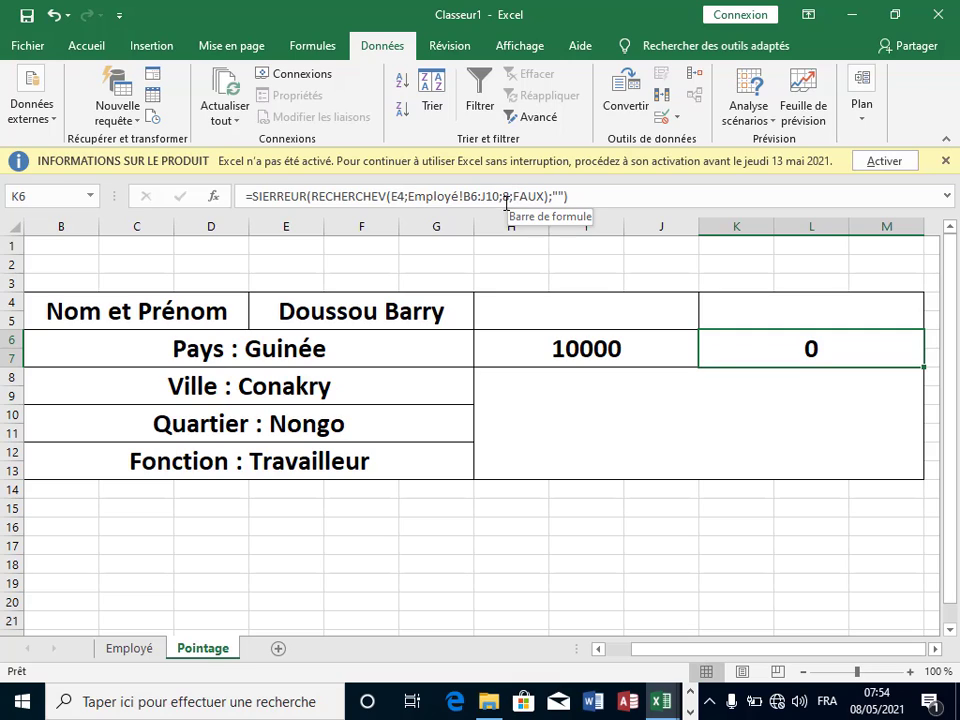
pyautogui.click(508, 198)
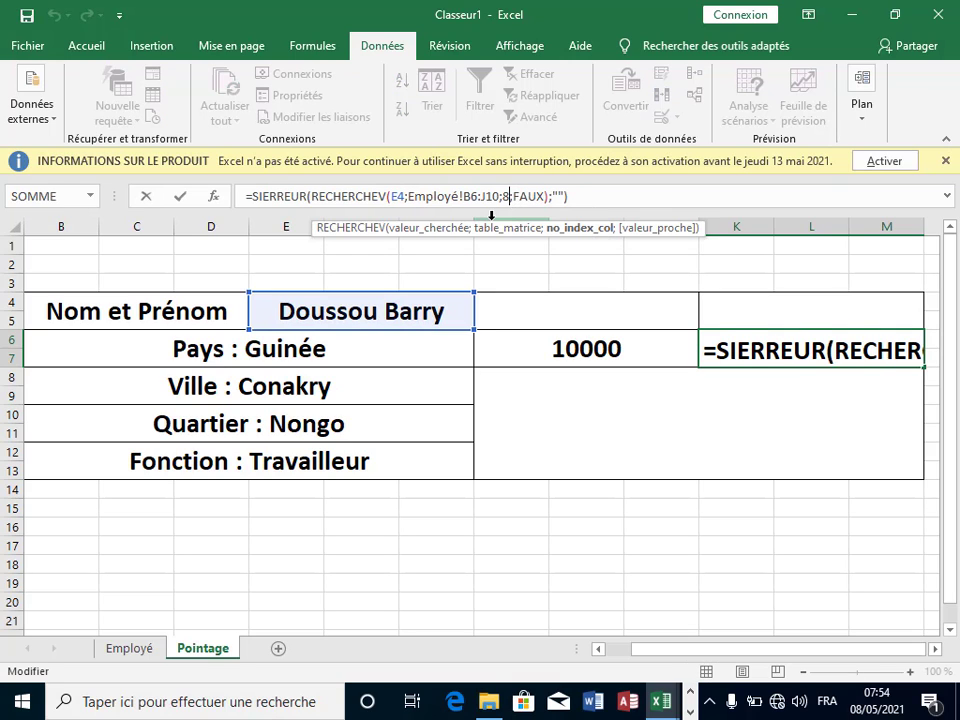
pyautogui.press('BackSpace')
pyautogui.write('7')
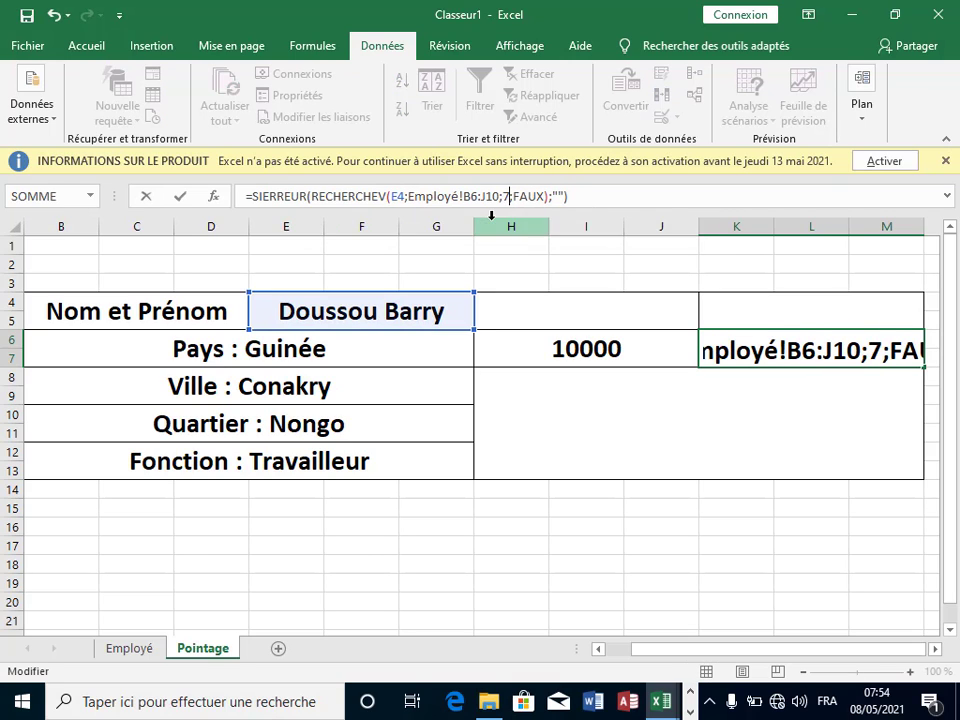
pyautogui.press('Return')
pyautogui.click(559, 357)
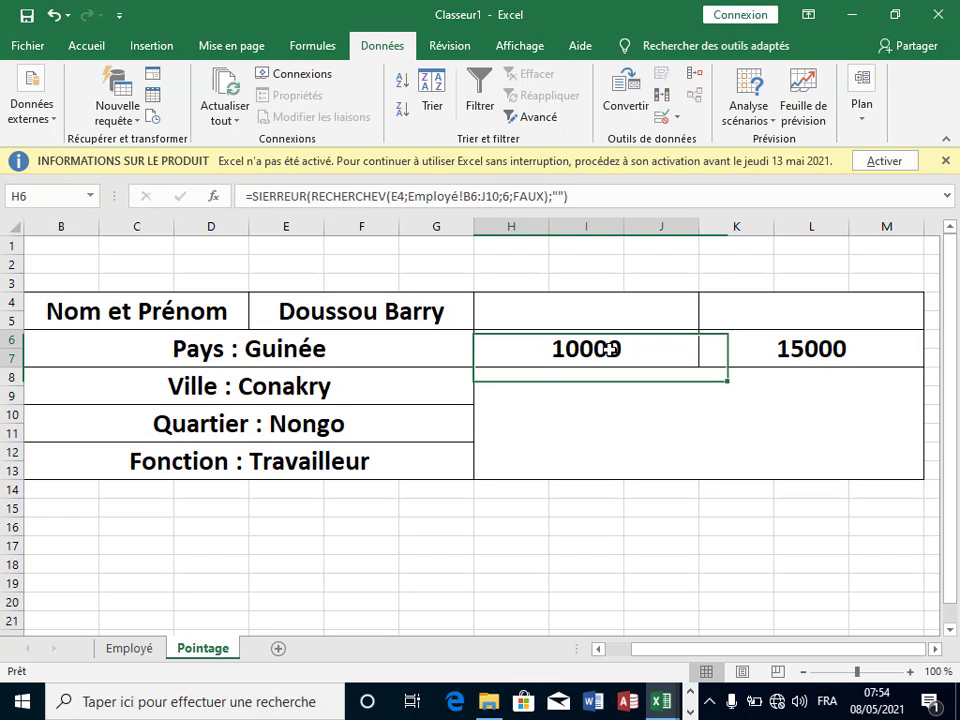
pyautogui.click(810, 341)
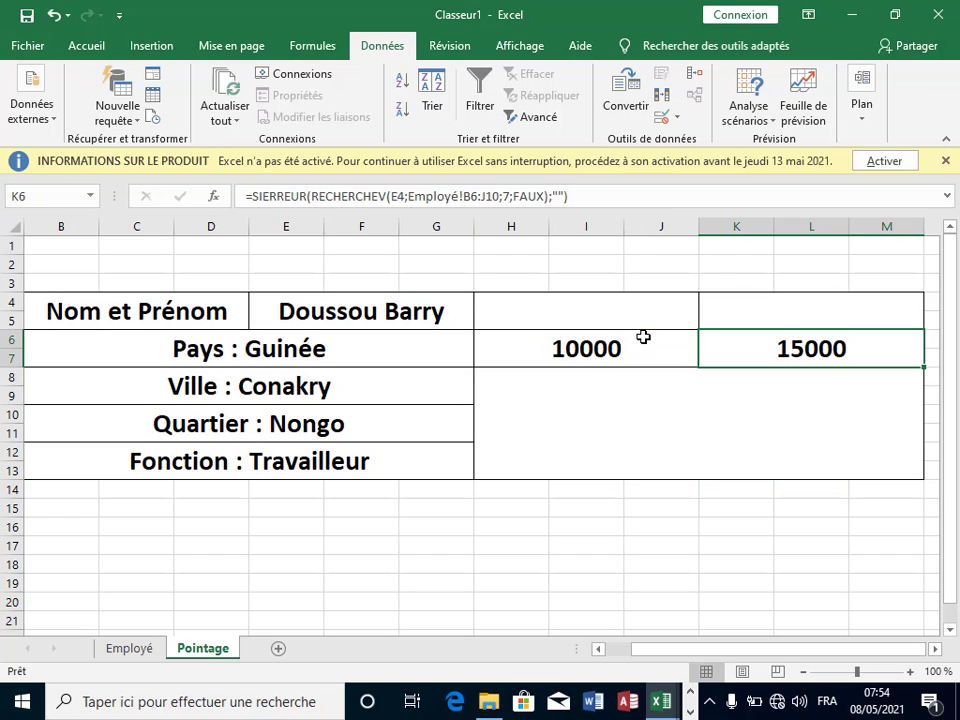
# Step: Enter the headings 'Tarif normal' in H4 and 'Tarif supp' in K4
pyautogui.click(606, 303)
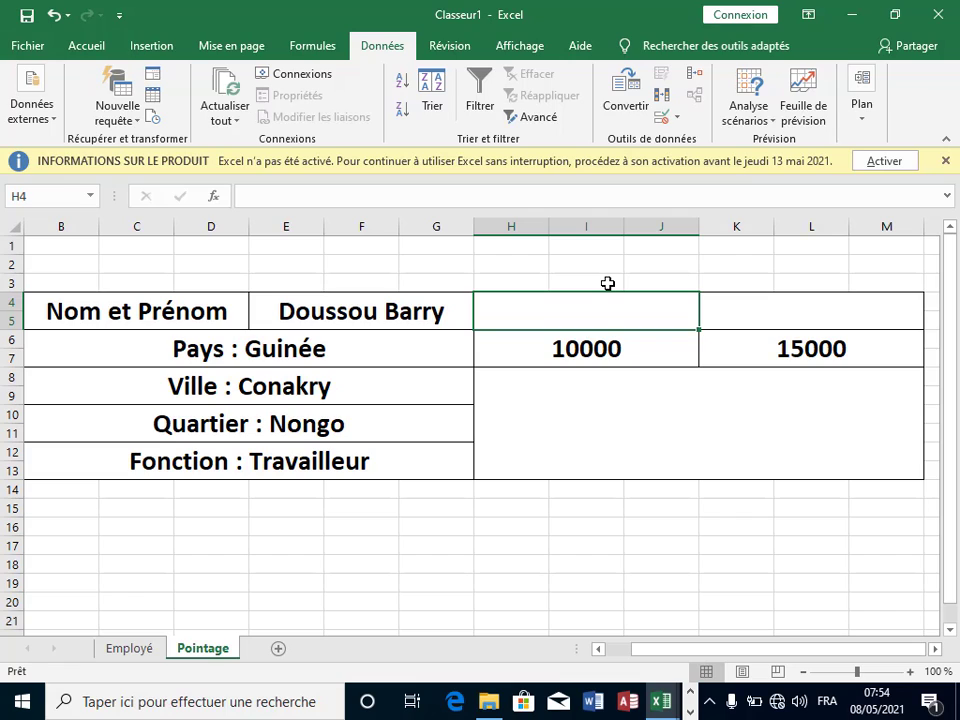
pyautogui.write('TYara')
pyautogui.press('BackSpace')
pyautogui.press('BackSpace')
pyautogui.press('BackSpace')
pyautogui.press('BackSpace')
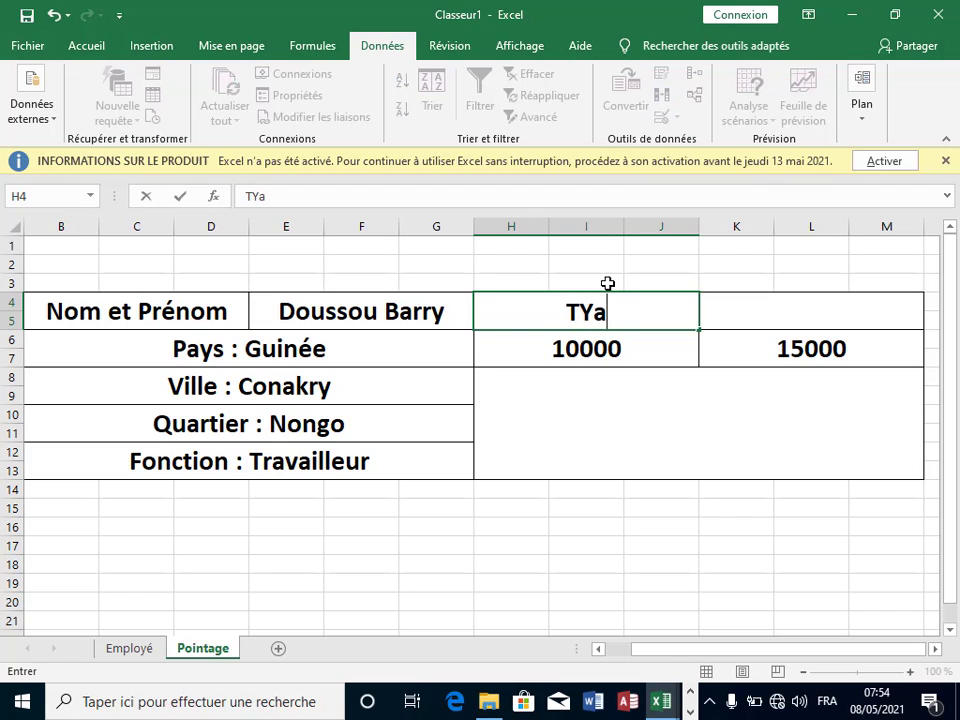
pyautogui.write('arif b')
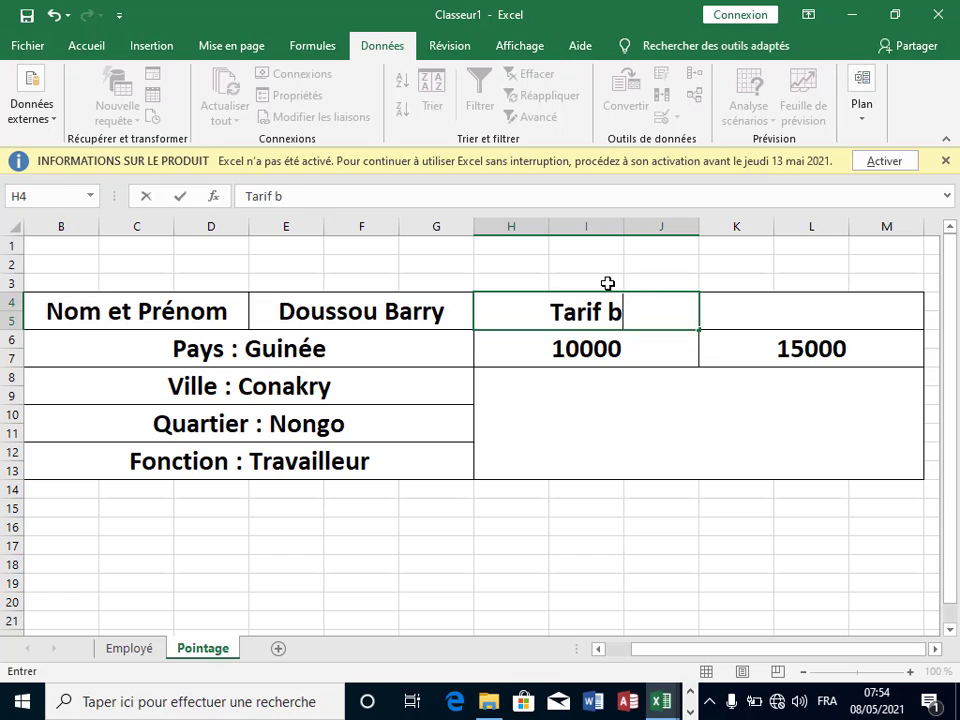
pyautogui.press('BackSpace')
pyautogui.write('norma')
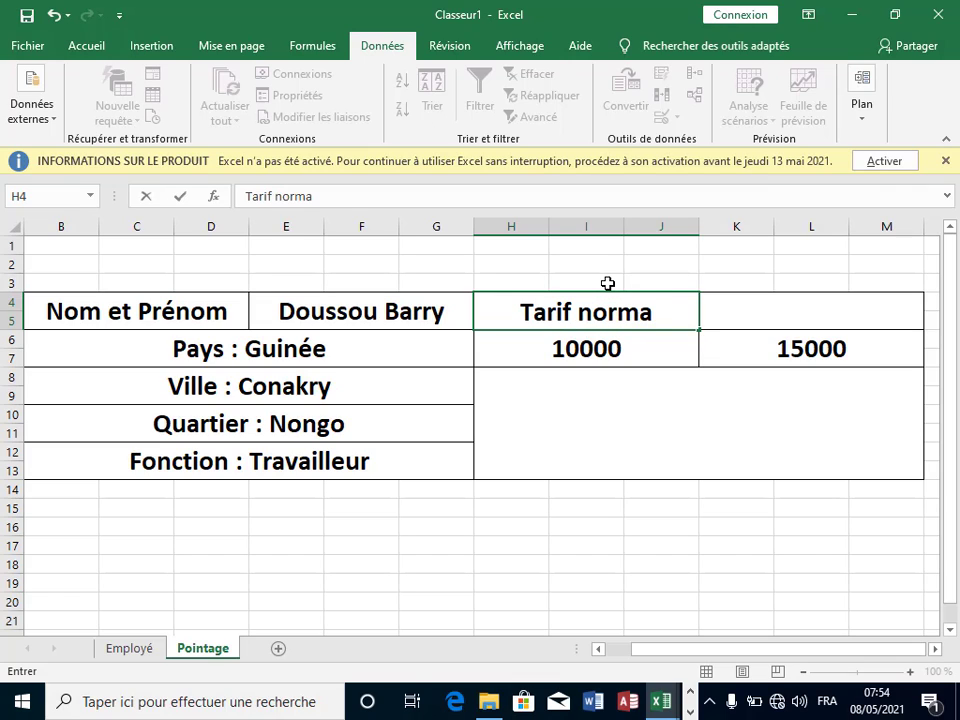
pyautogui.write('l')
pyautogui.press('Tab')
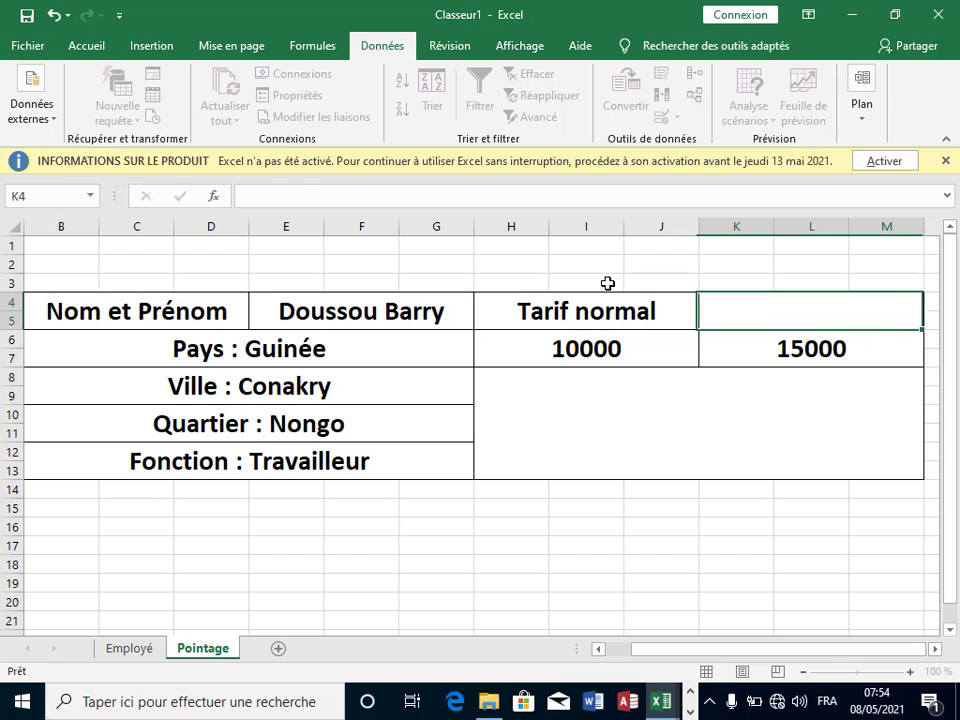
pyautogui.write('T')
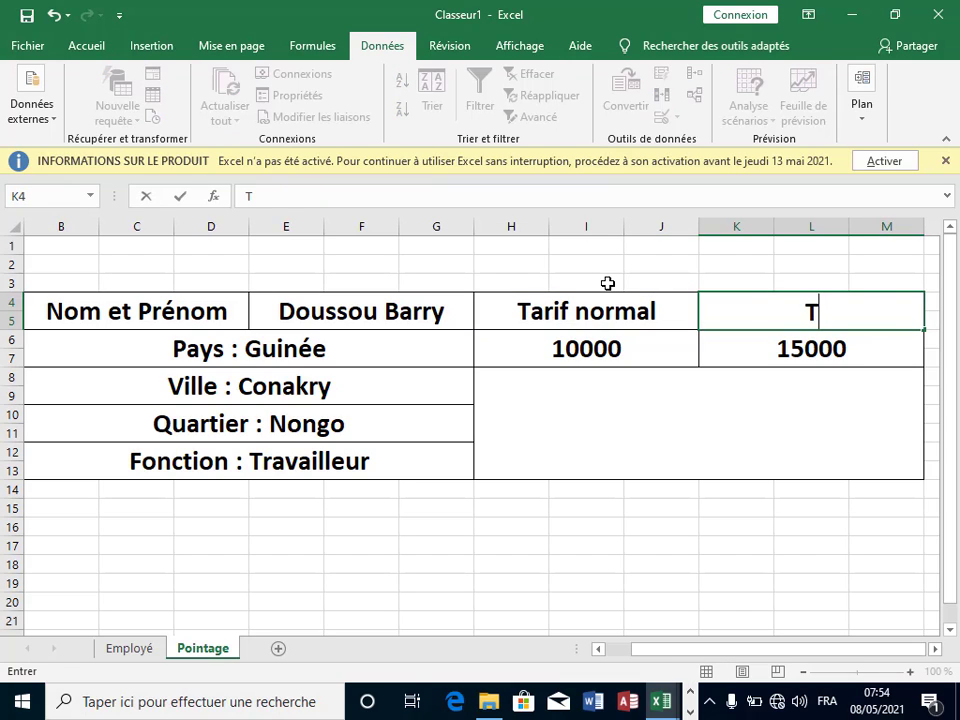
pyautogui.write('arif ')
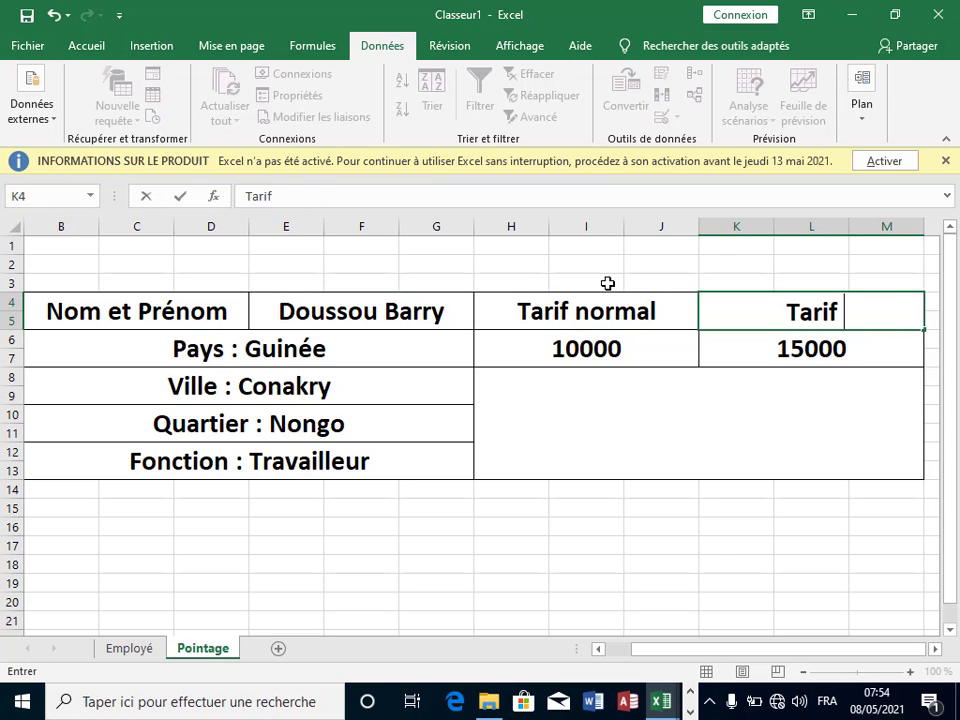
pyautogui.write('supp')
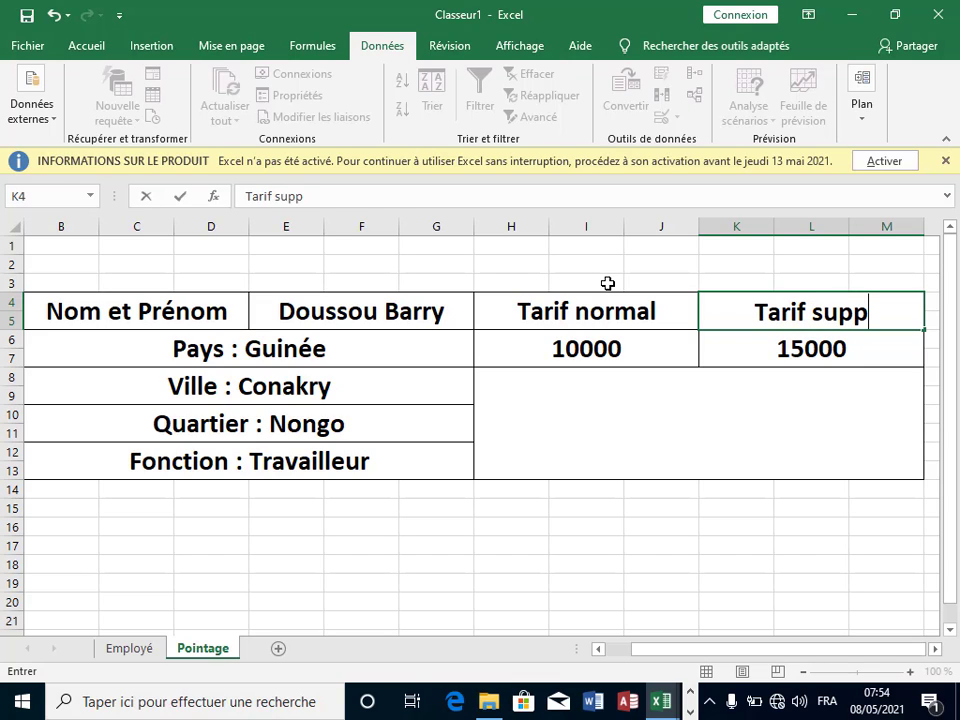
pyautogui.click(681, 450)
# Step: Select the empty photo block H8:M13 below the rates
pyautogui.click(660, 508)
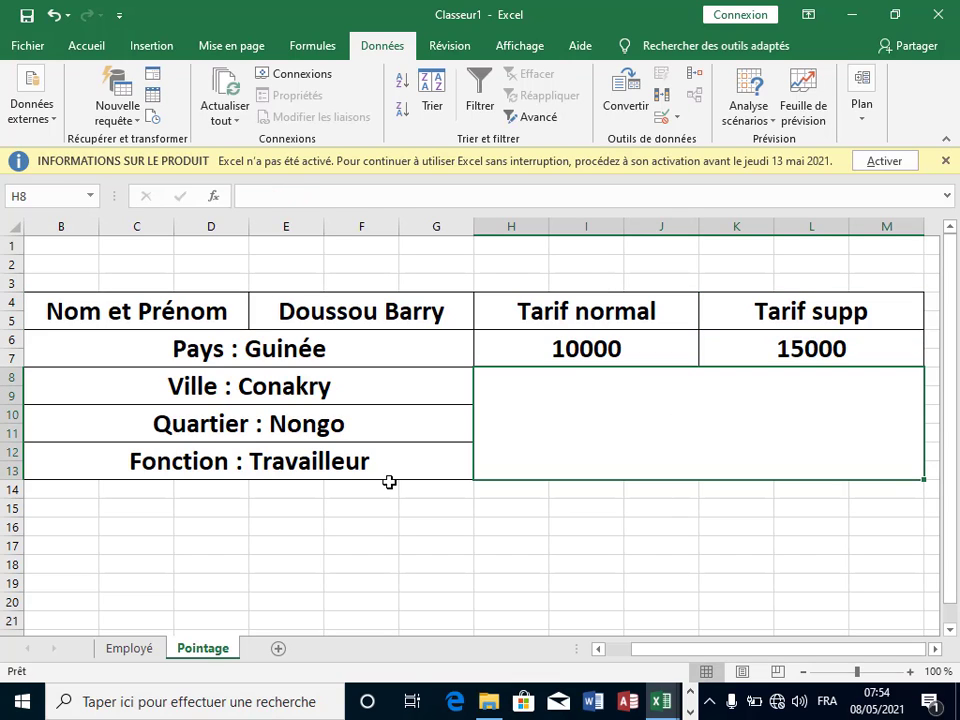
pyautogui.click(755, 407)
pyautogui.click(570, 564)
pyautogui.click(535, 412)
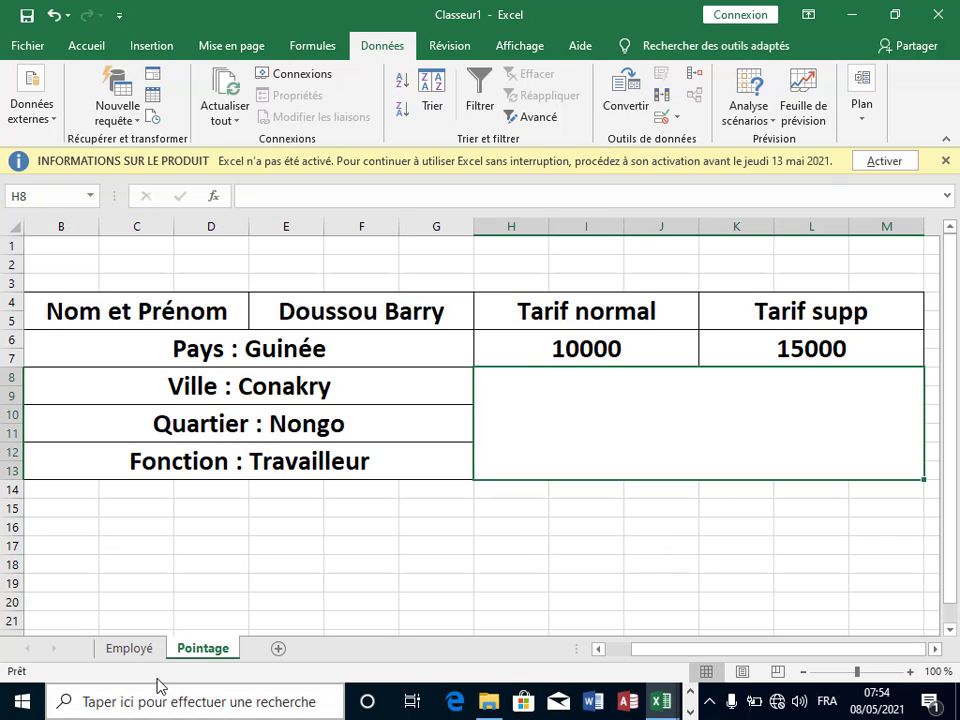
pyautogui.hotkey('ctrl', 'pageup')
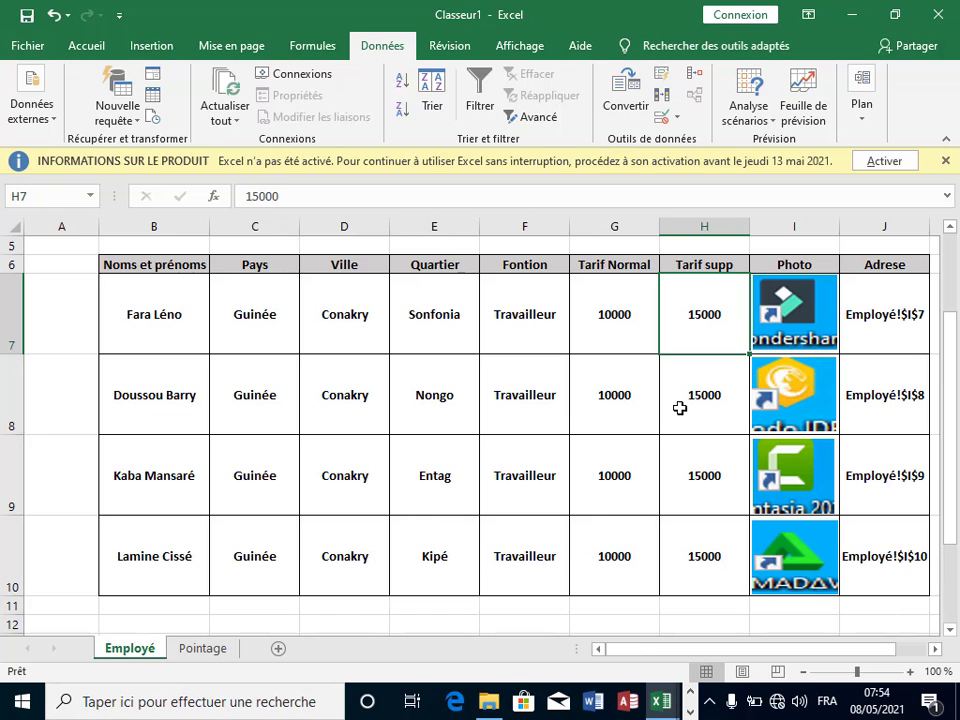
pyautogui.click(792, 290)
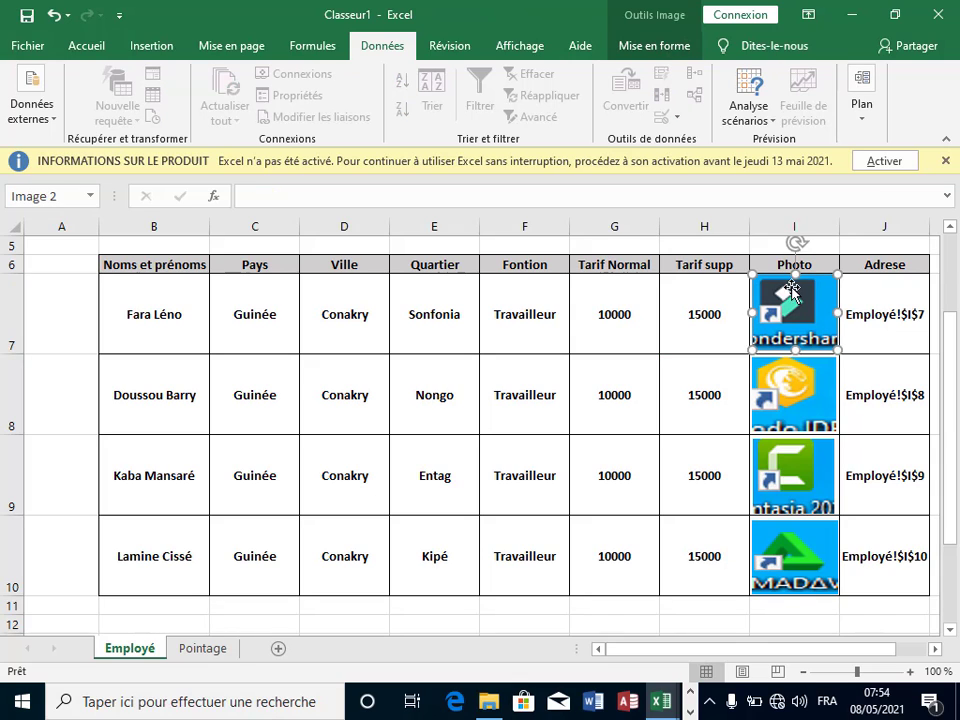
pyautogui.click(692, 321)
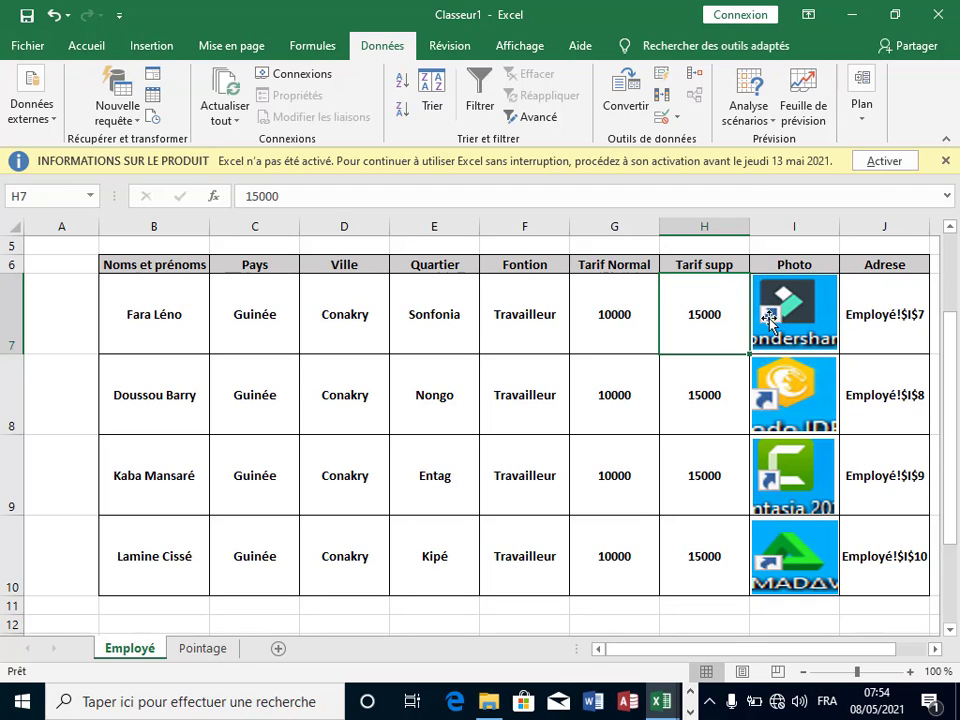
pyautogui.click(688, 390)
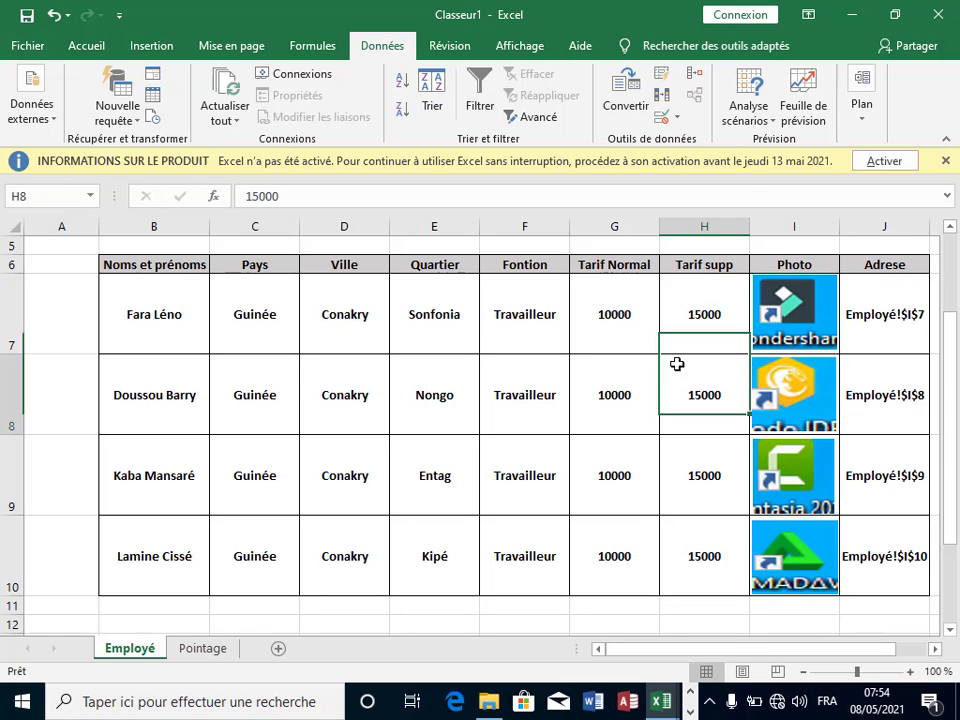
pyautogui.press('Up')
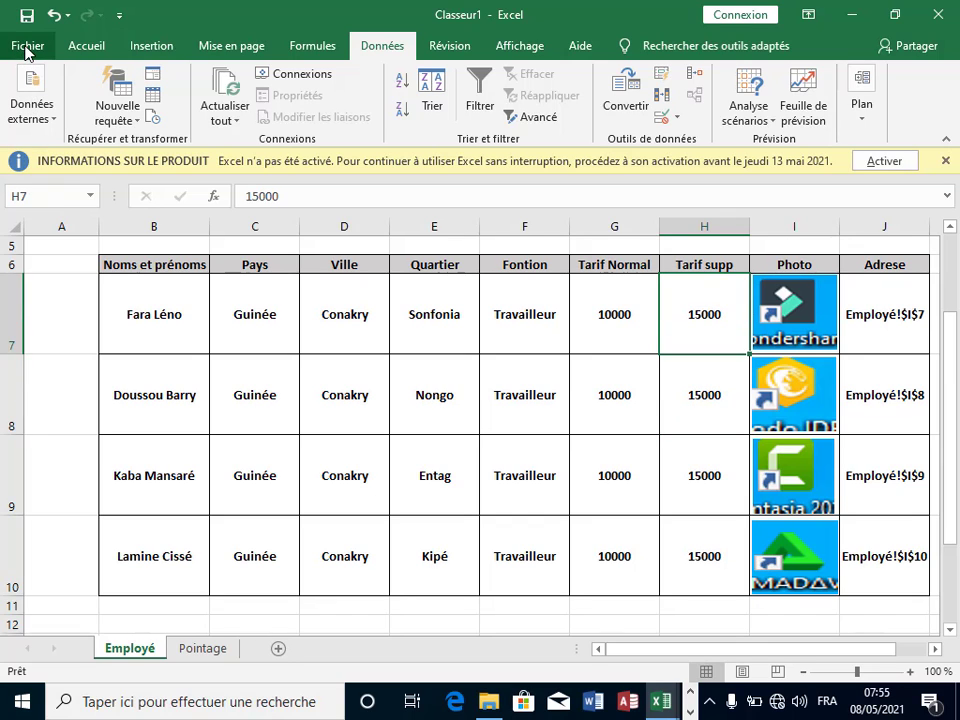
# Step: In Excel Options, add Appareil photo from Toutes les commandes to the Quick Access Toolbar
pyautogui.hotkey('alt', 'f')
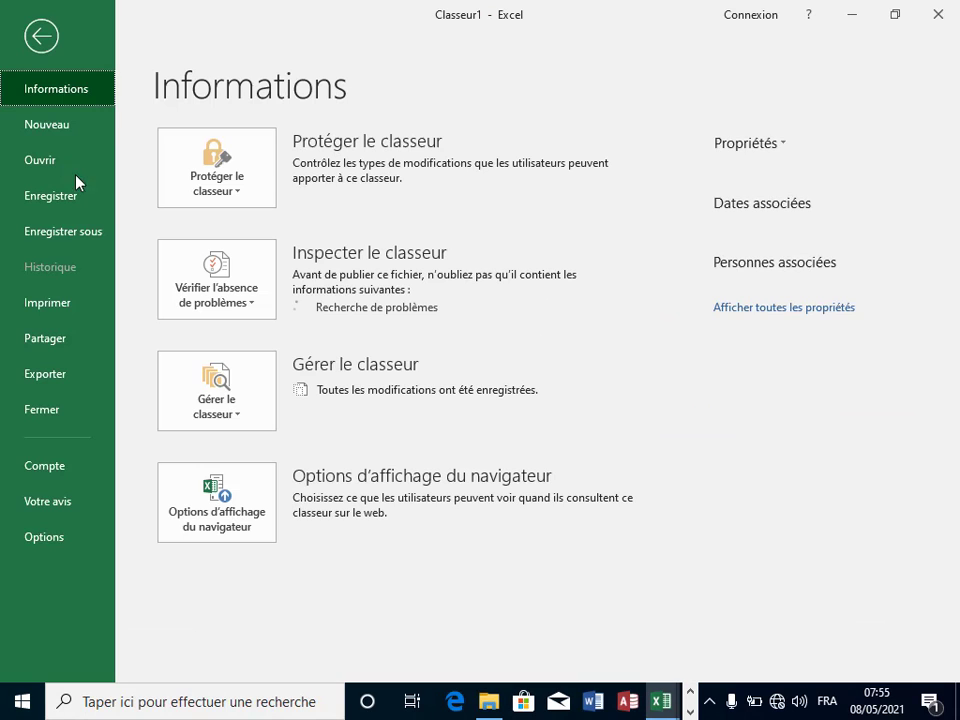
pyautogui.click(47, 540)
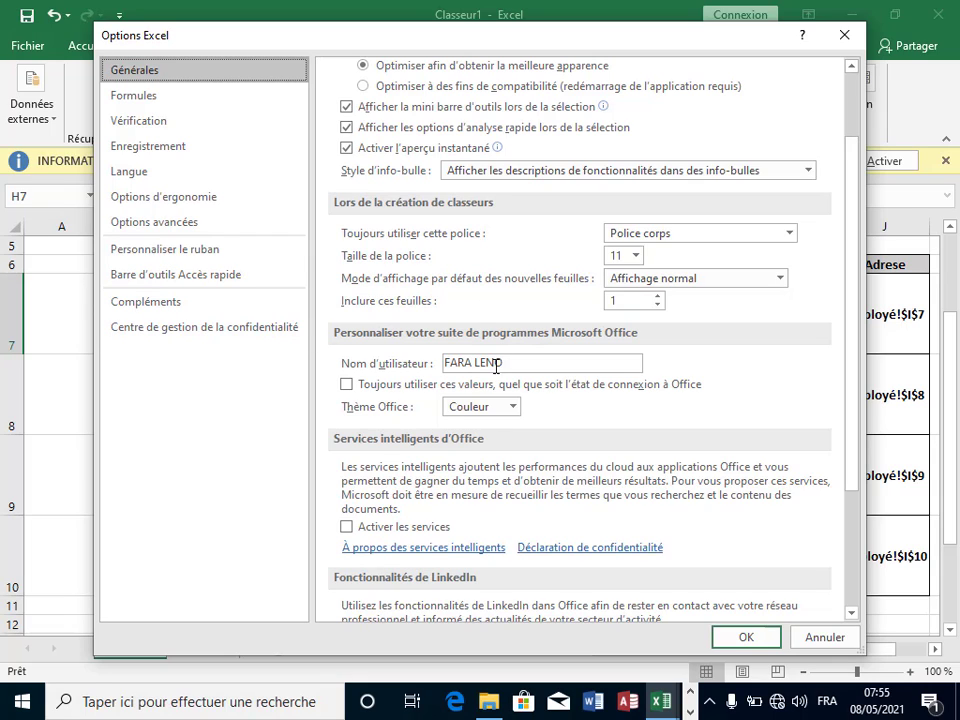
pyautogui.click(167, 283)
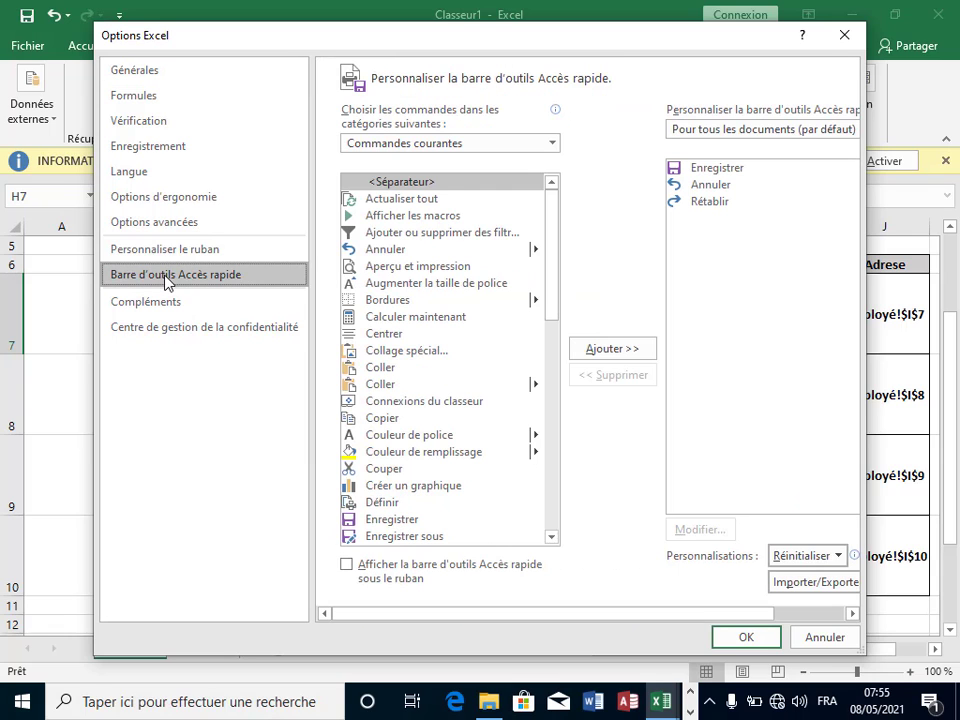
pyautogui.click(556, 149)
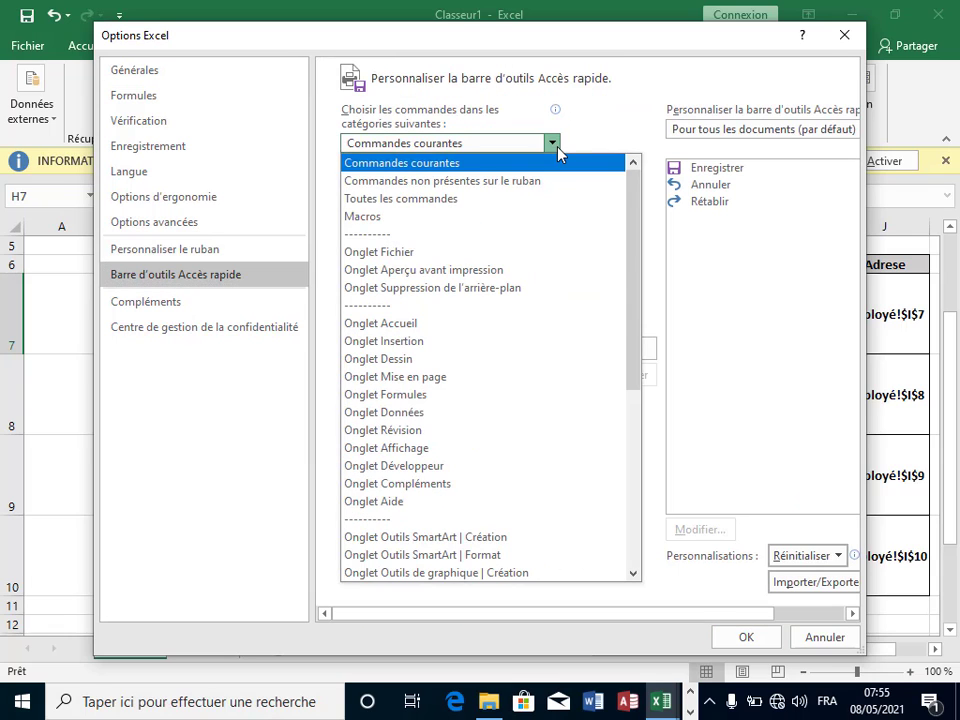
pyautogui.press('Escape')
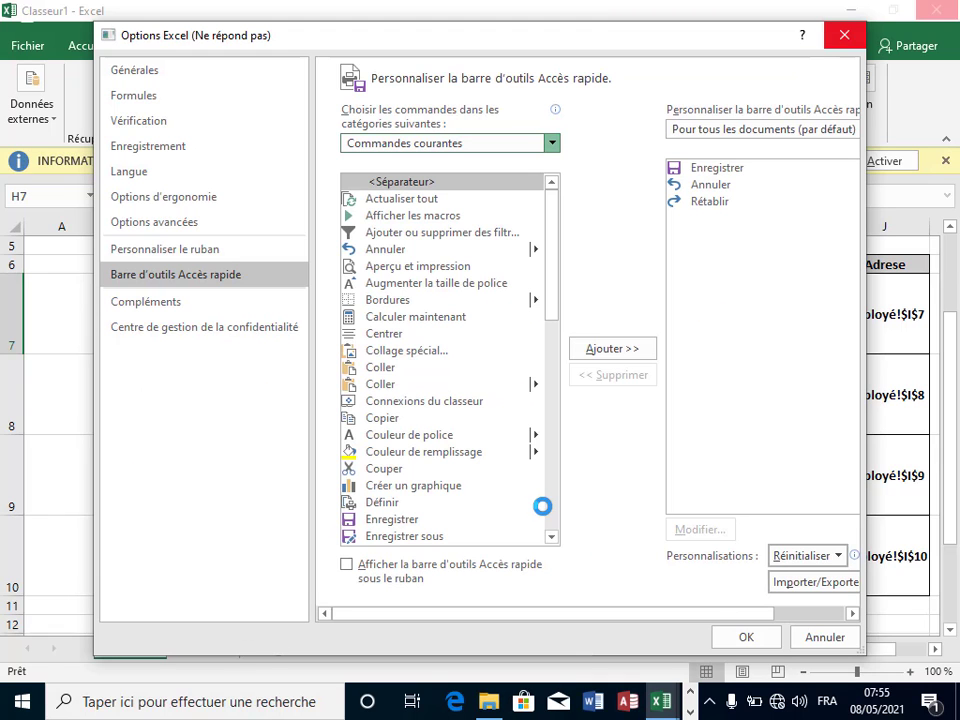
pyautogui.click(551, 537)
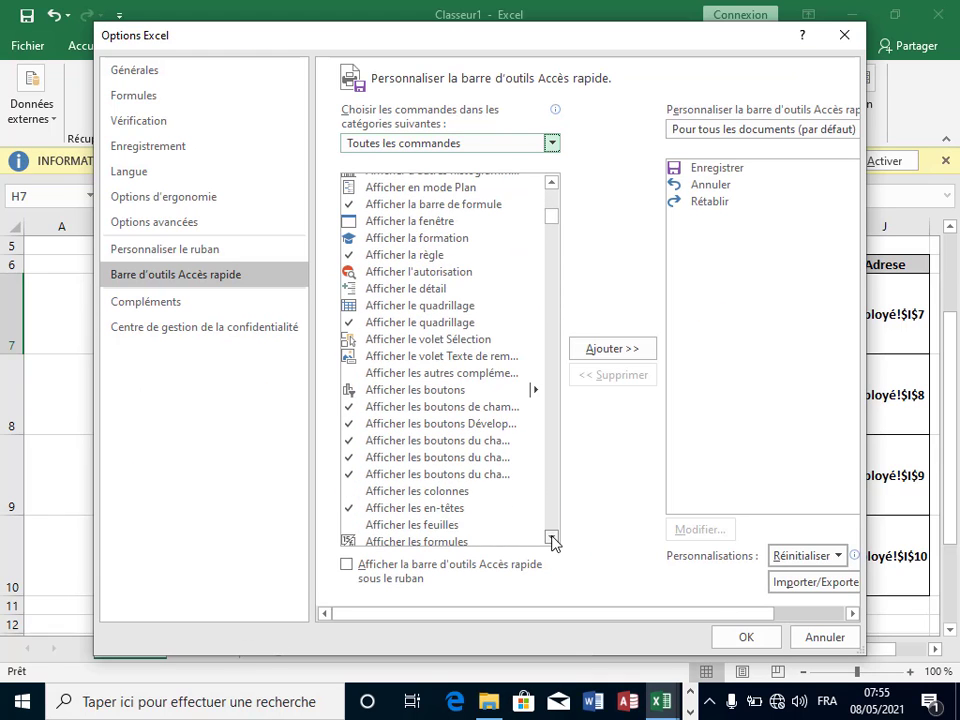
pyautogui.moveTo(551, 537); pyautogui.dragTo(551, 537)
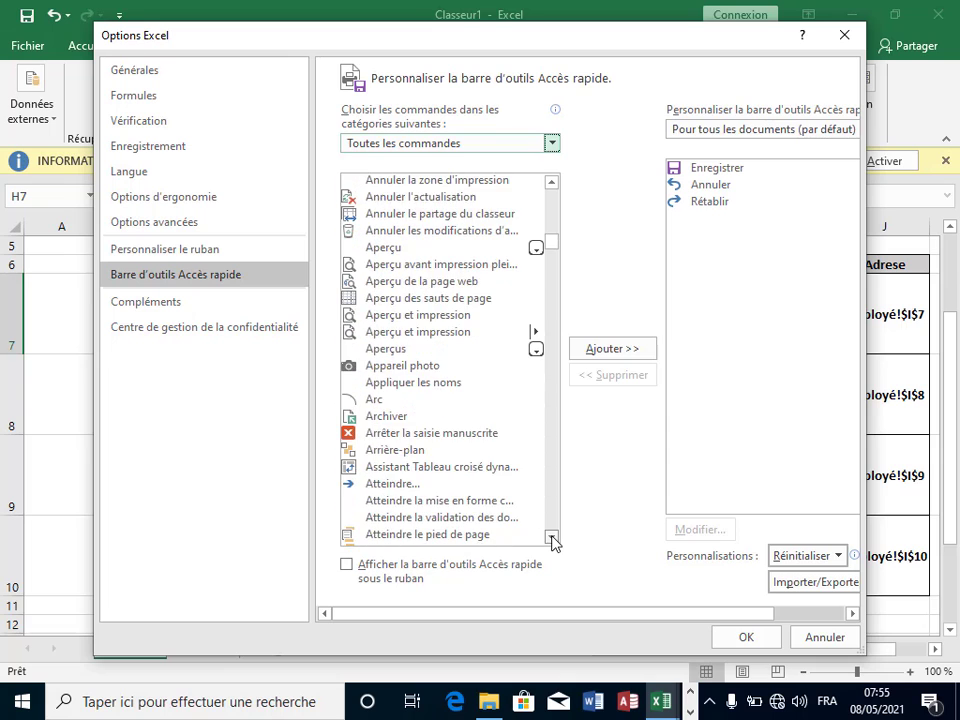
pyautogui.click(361, 368)
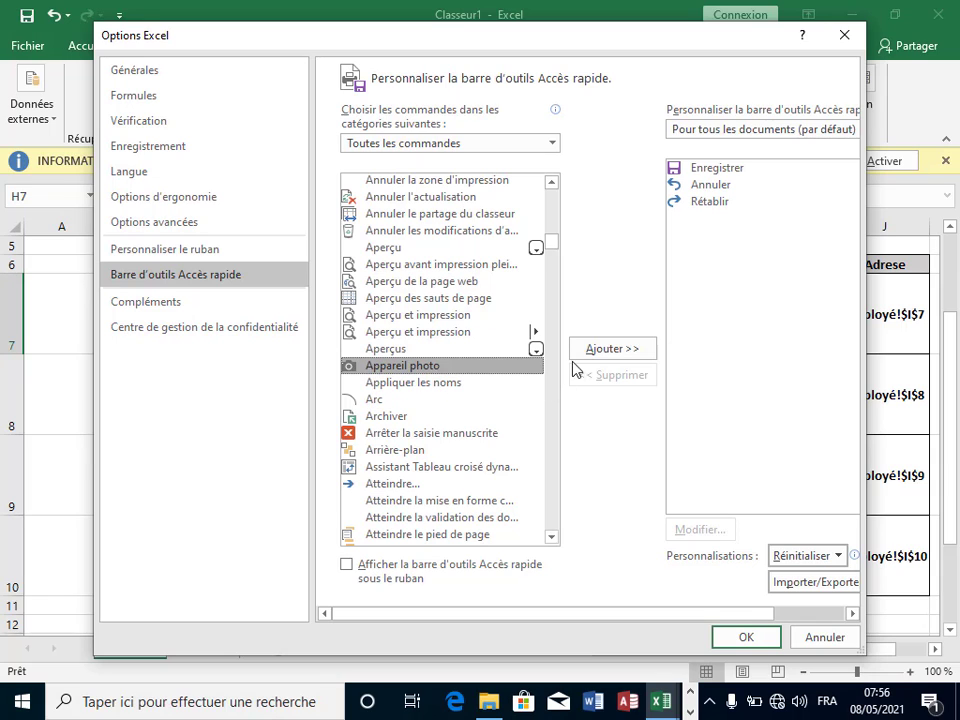
pyautogui.click(611, 349)
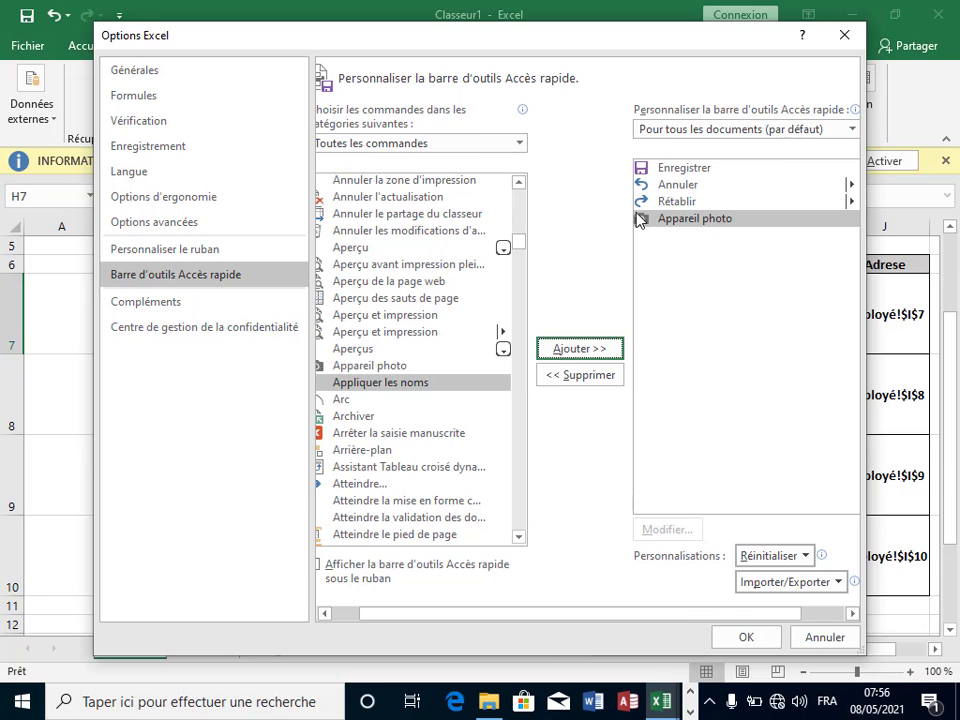
pyautogui.click(750, 637)
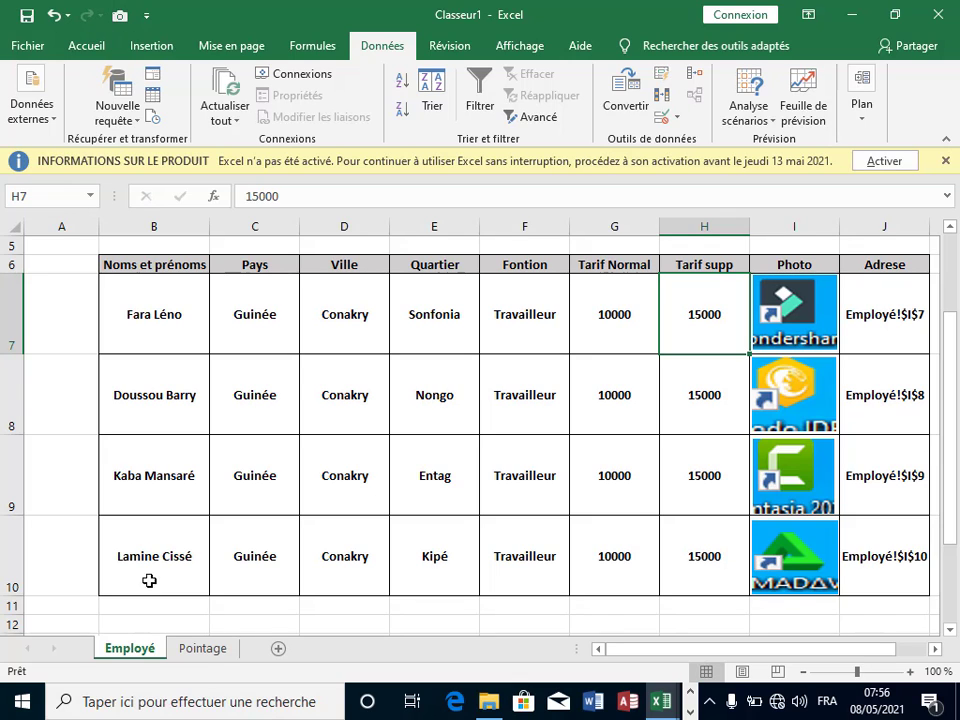
# Step: Snapshot the first employee's Photo cell I7 on Employé with the Appareil photo tool
pyautogui.click(203, 648)
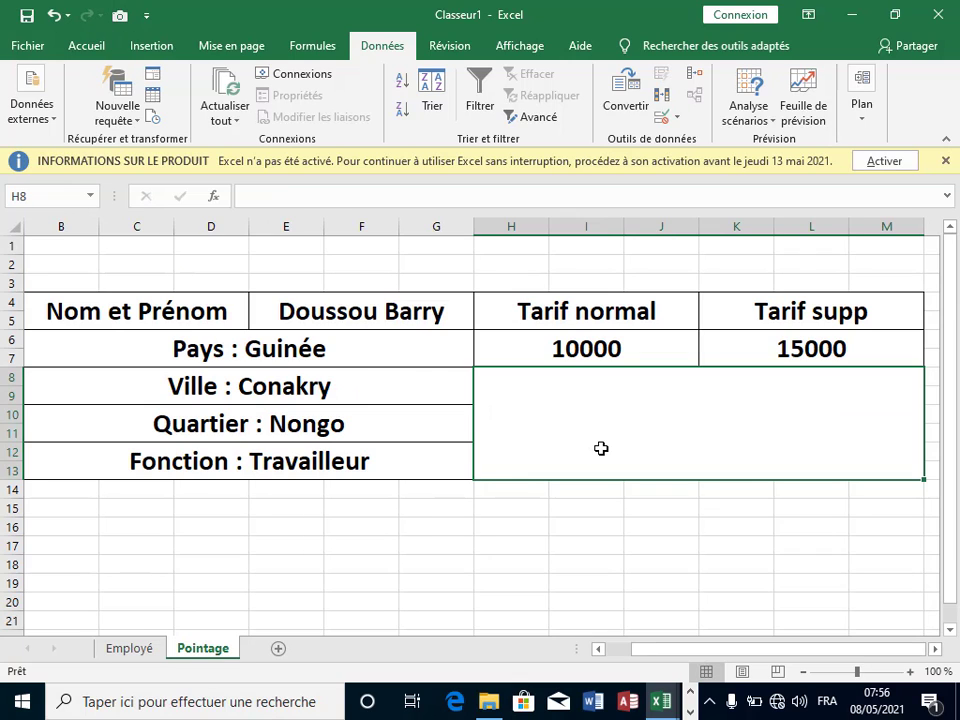
pyautogui.click(558, 547)
pyautogui.click(150, 648)
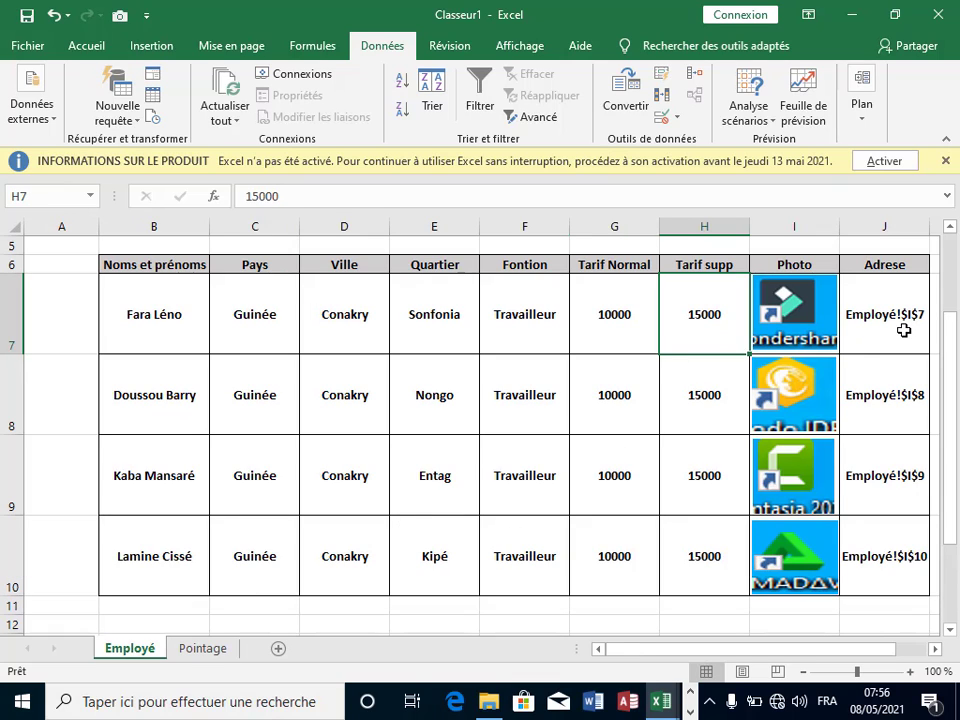
pyautogui.click(908, 282)
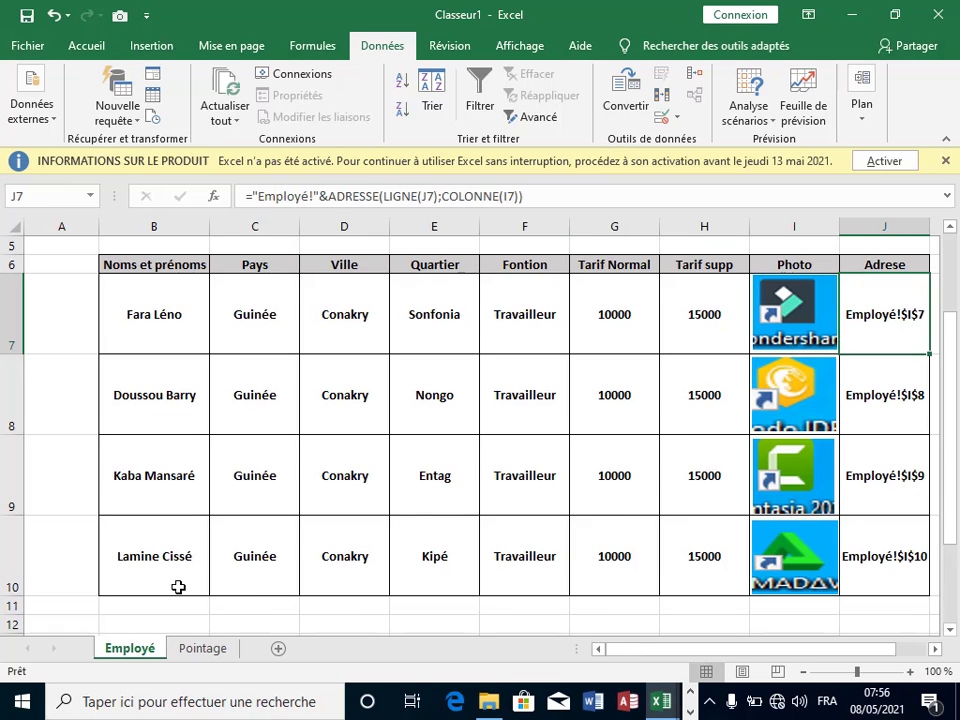
pyautogui.click(704, 324)
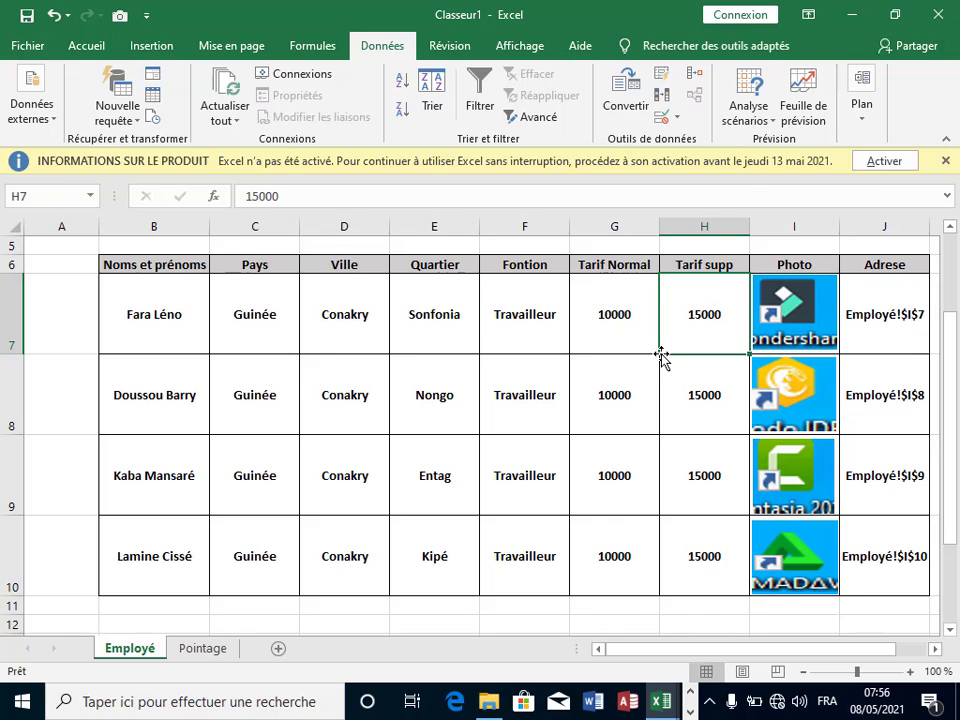
pyautogui.press('Right')
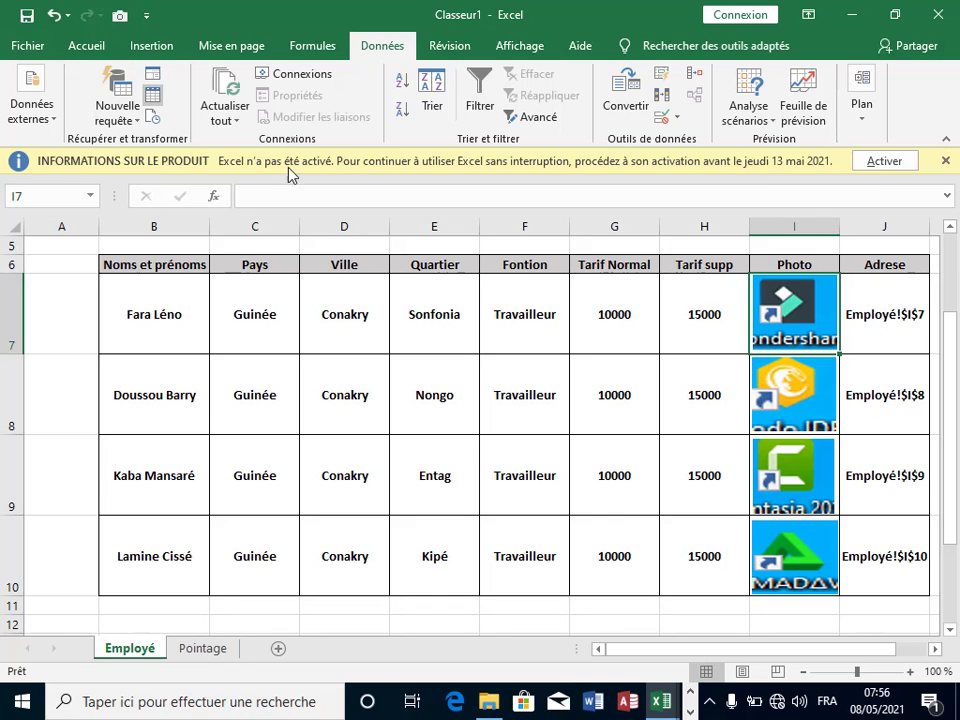
pyautogui.click(120, 17)
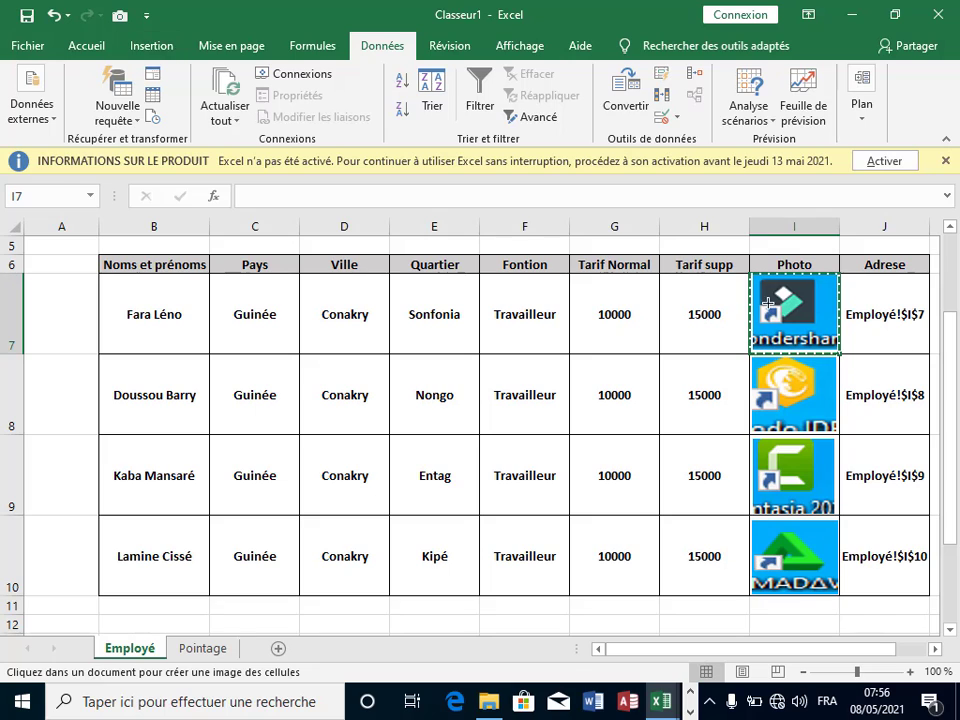
pyautogui.click(205, 648)
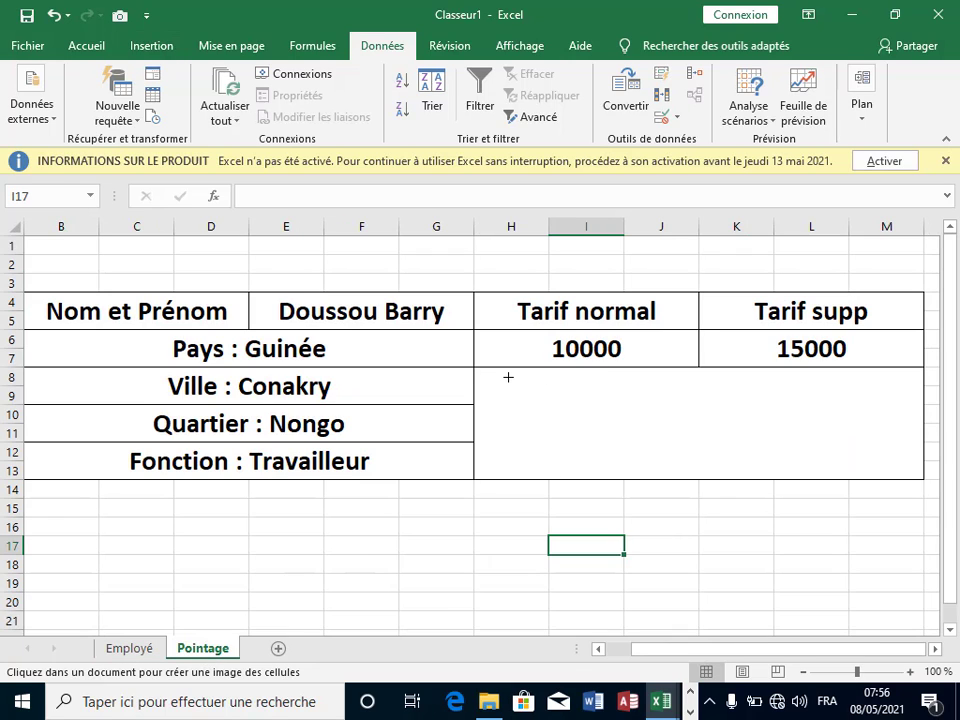
# Step: Drop the linked camera picture on Pointage and resize it to fill H8:M13
pyautogui.moveTo(508, 377); pyautogui.dragTo(790, 450)
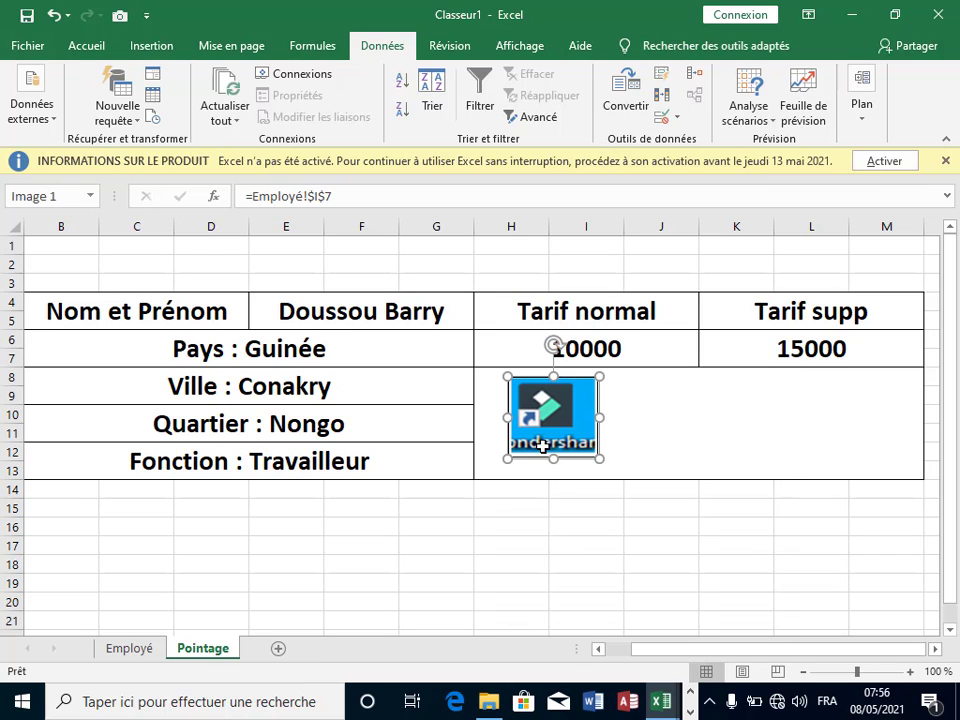
pyautogui.moveTo(542, 446); pyautogui.dragTo(557, 461)
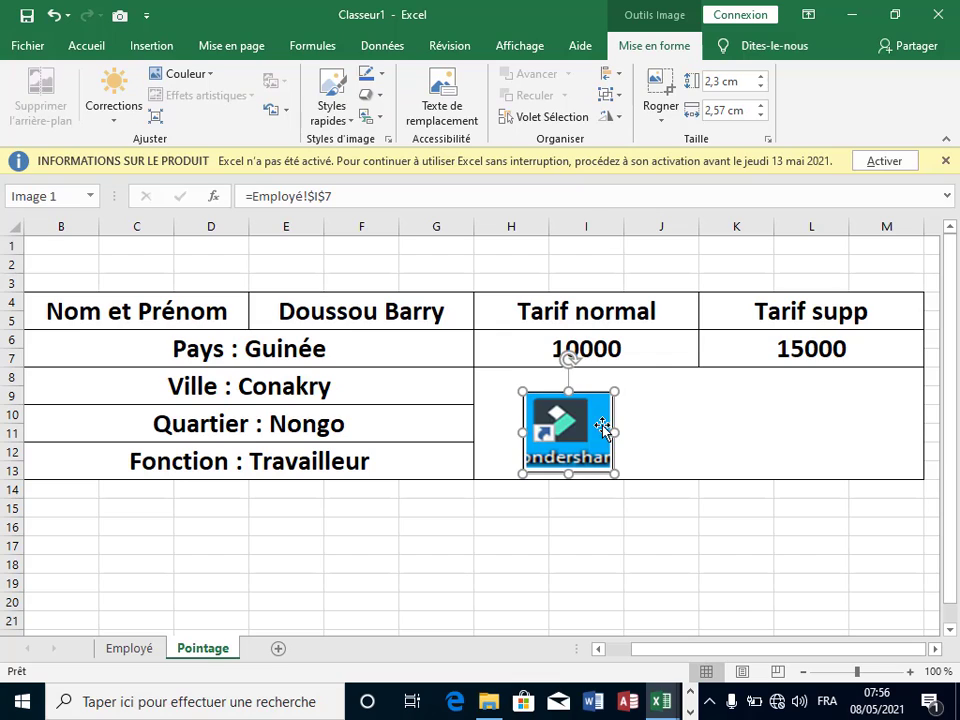
pyautogui.moveTo(619, 428); pyautogui.dragTo(921, 432)
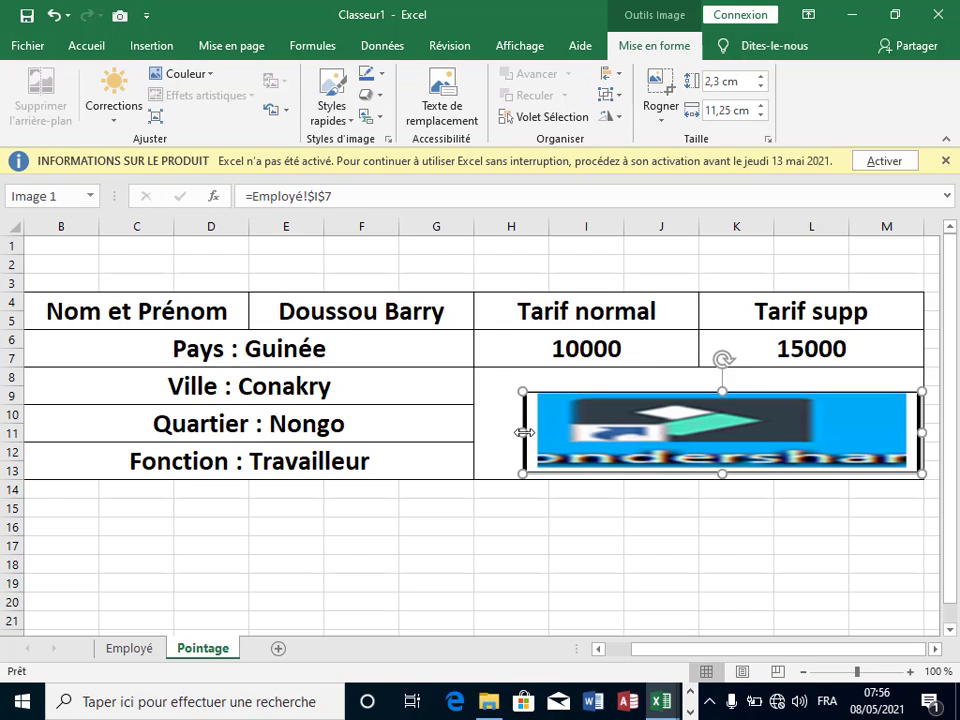
pyautogui.moveTo(523, 432); pyautogui.dragTo(476, 436)
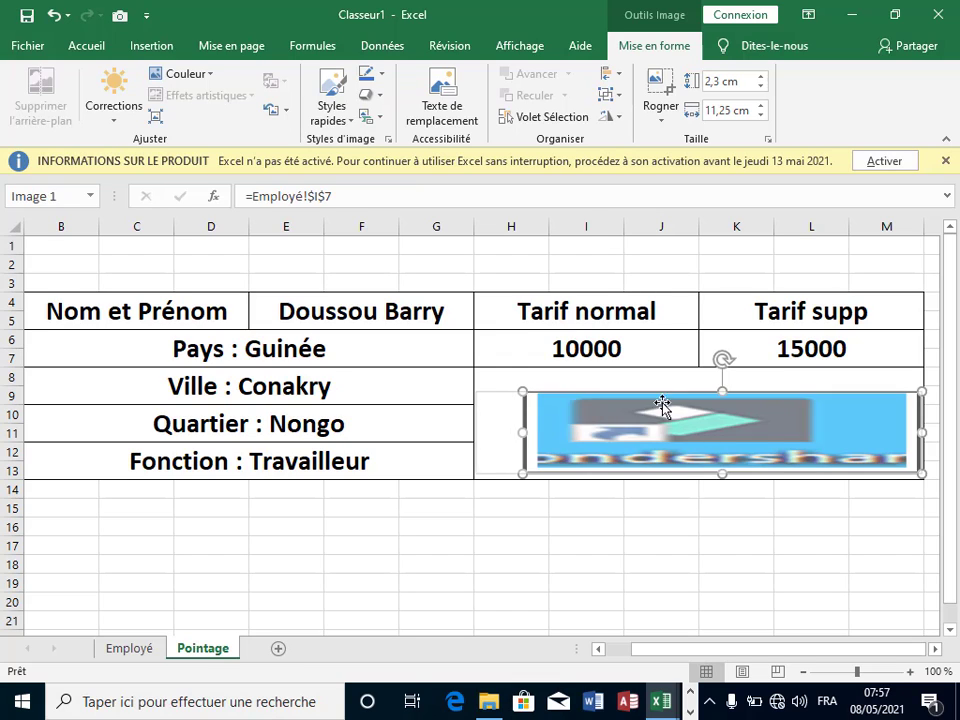
pyautogui.moveTo(698, 389); pyautogui.dragTo(699, 369)
pyautogui.click(736, 508)
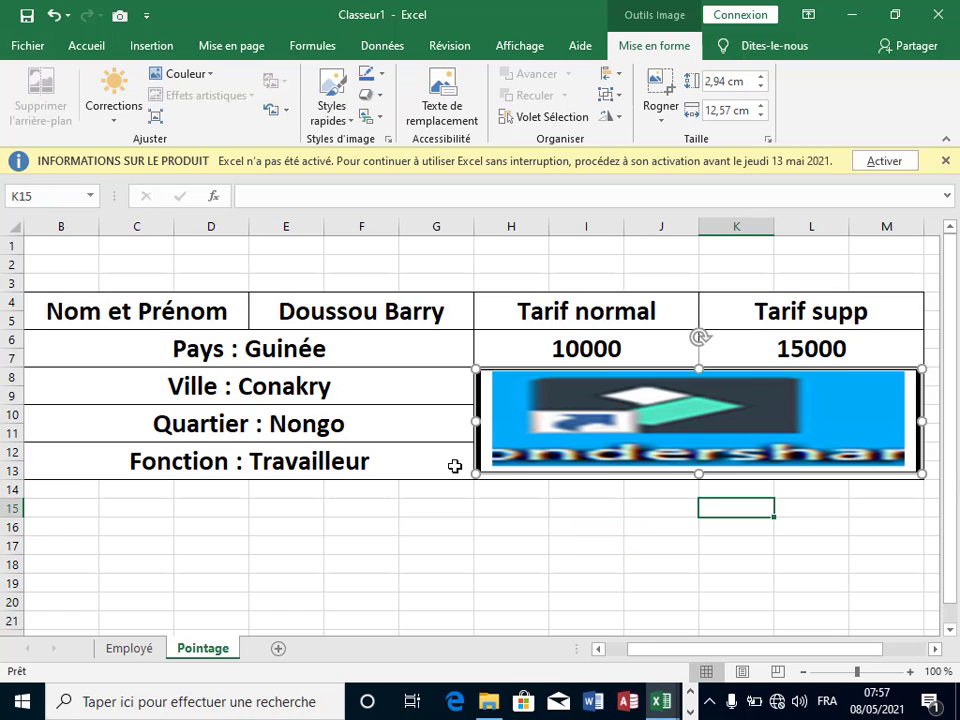
pyautogui.click(508, 505)
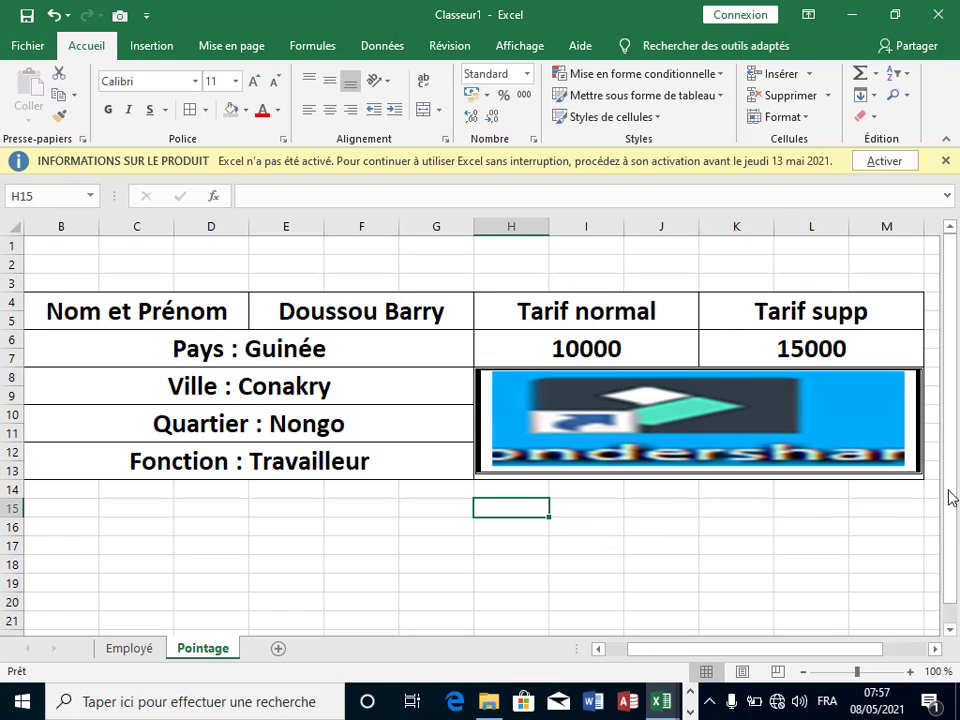
# Step: Pick a different employee from the E4 drop-down so Quartier updates to Entag
pyautogui.click(938, 651)
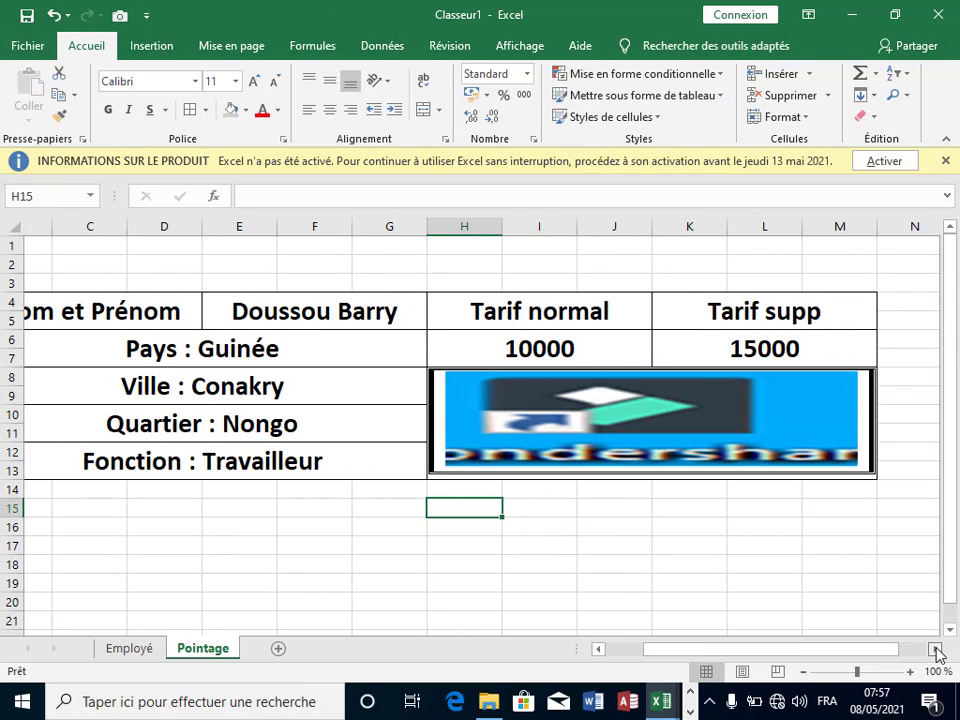
pyautogui.click(311, 316)
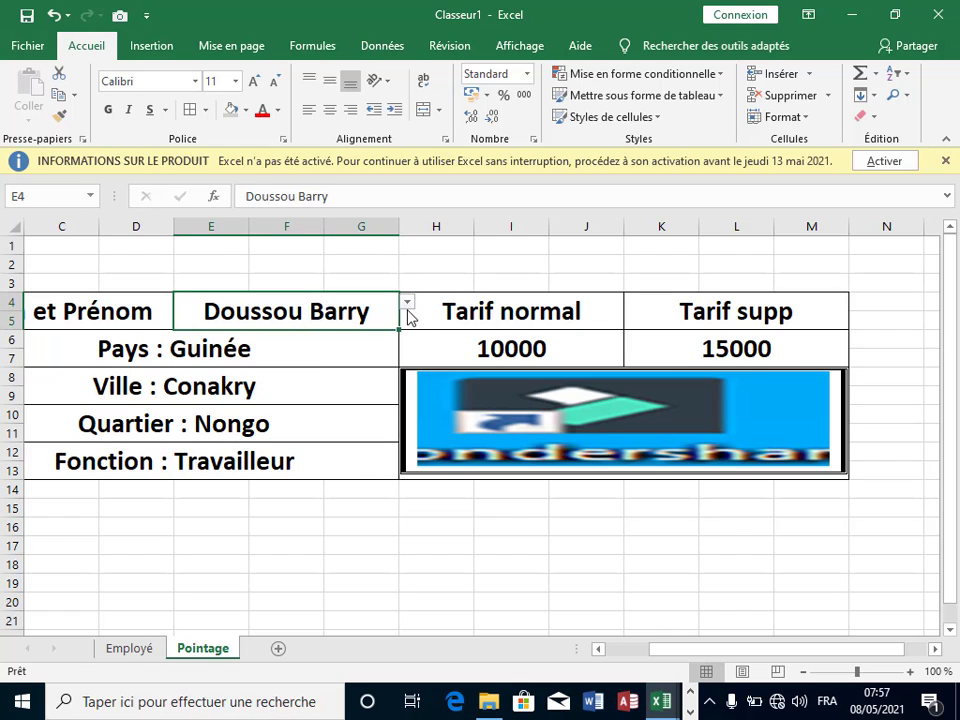
pyautogui.click(406, 302)
pyautogui.click(316, 355)
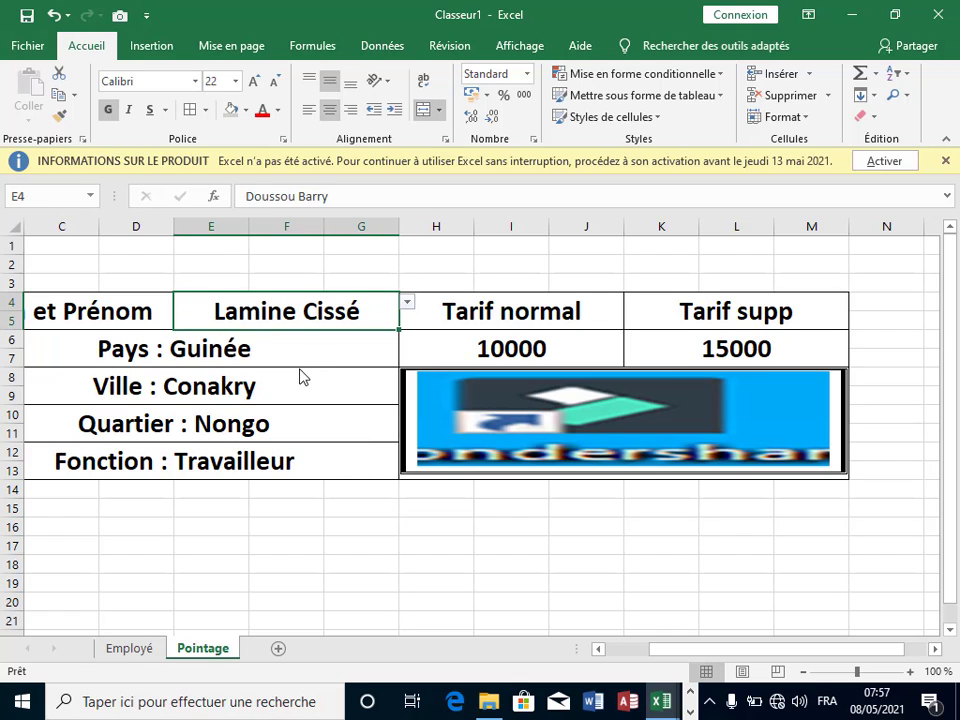
pyautogui.click(407, 303)
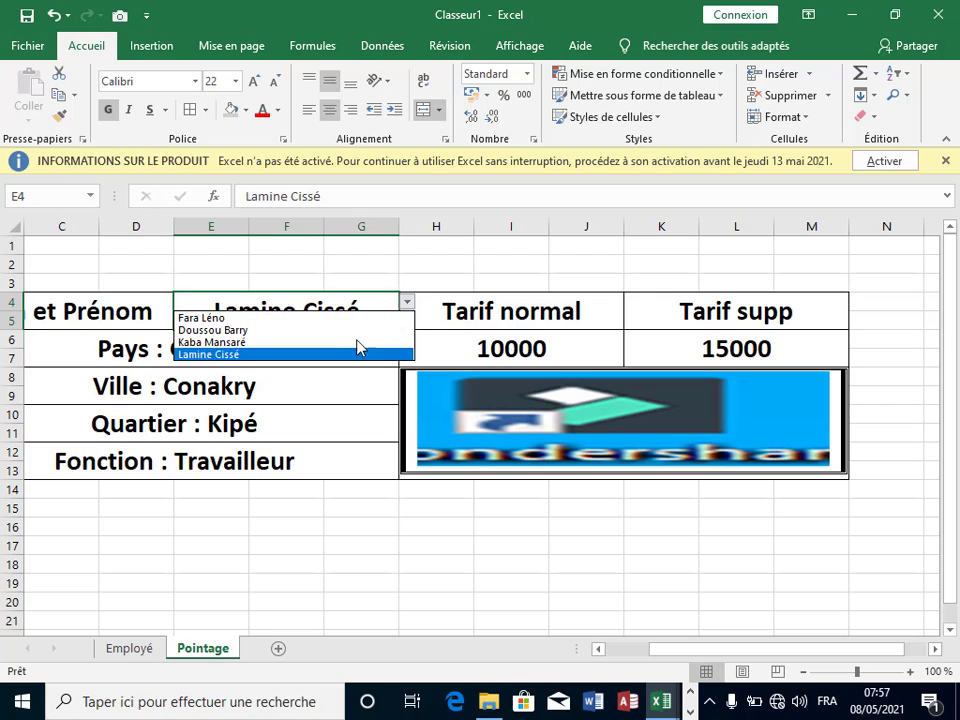
pyautogui.click(349, 342)
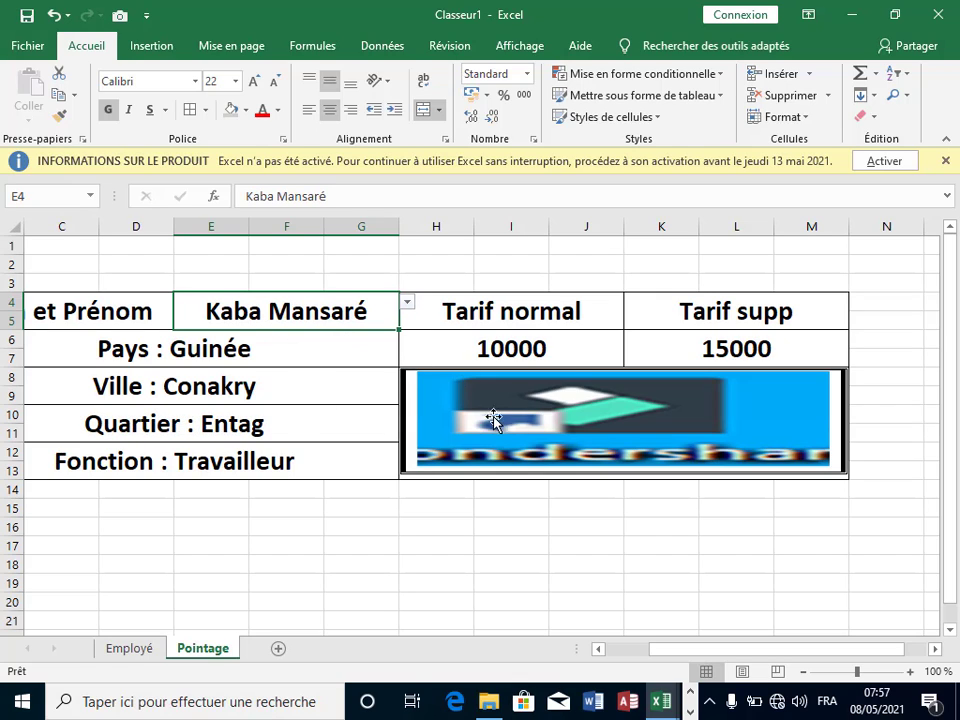
pyautogui.click(320, 560)
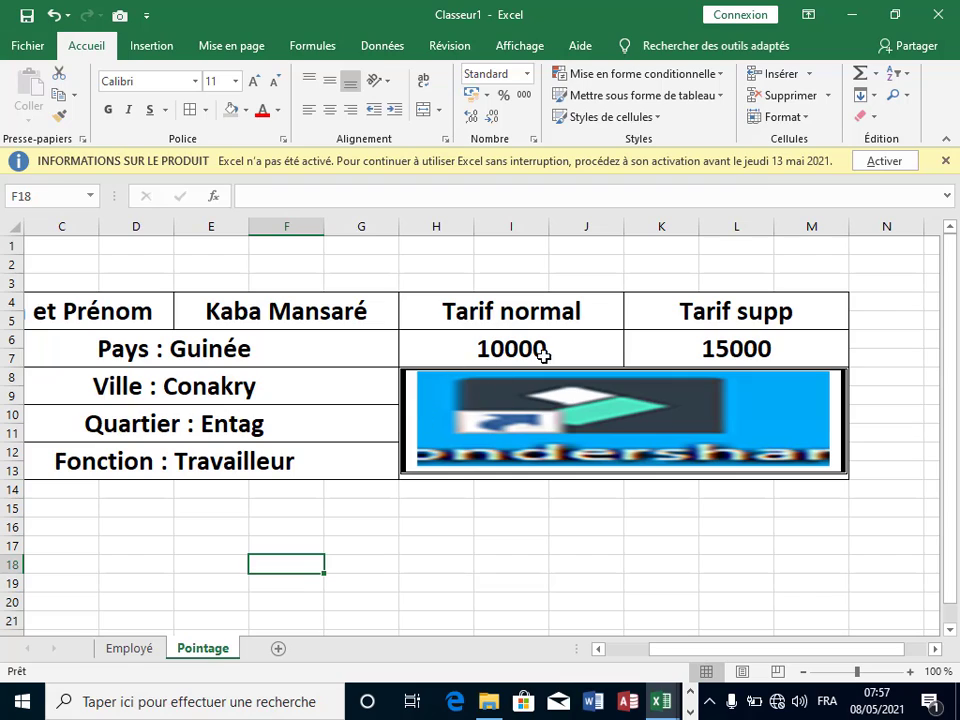
# Step: Relink the card's employee photo from =Employé!$I$7 to =Employé!$I$8
pyautogui.click(405, 552)
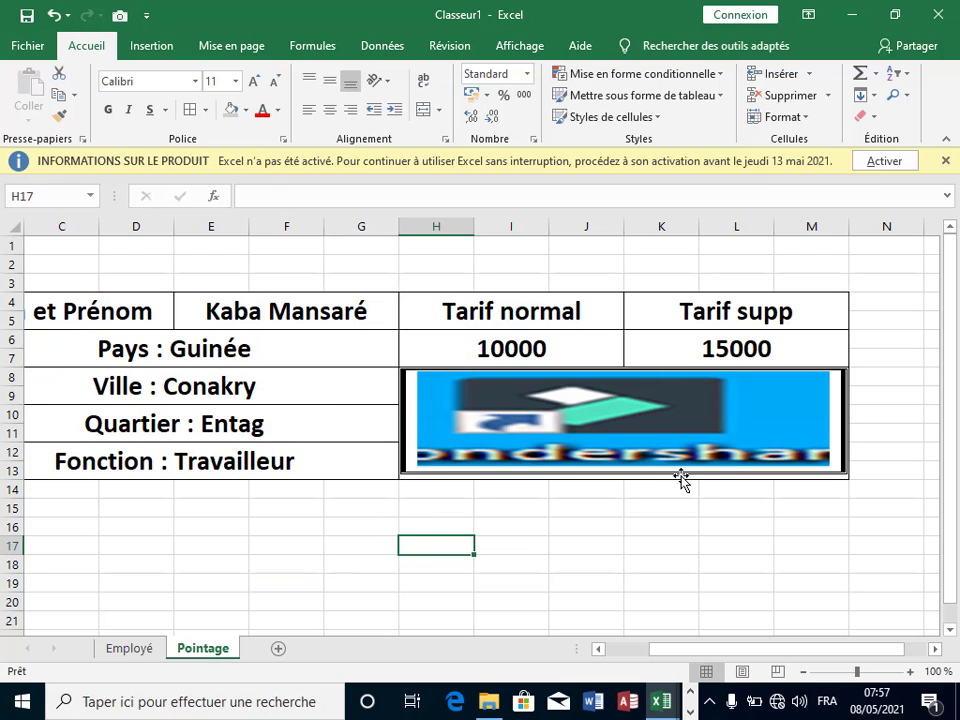
pyautogui.click(912, 329)
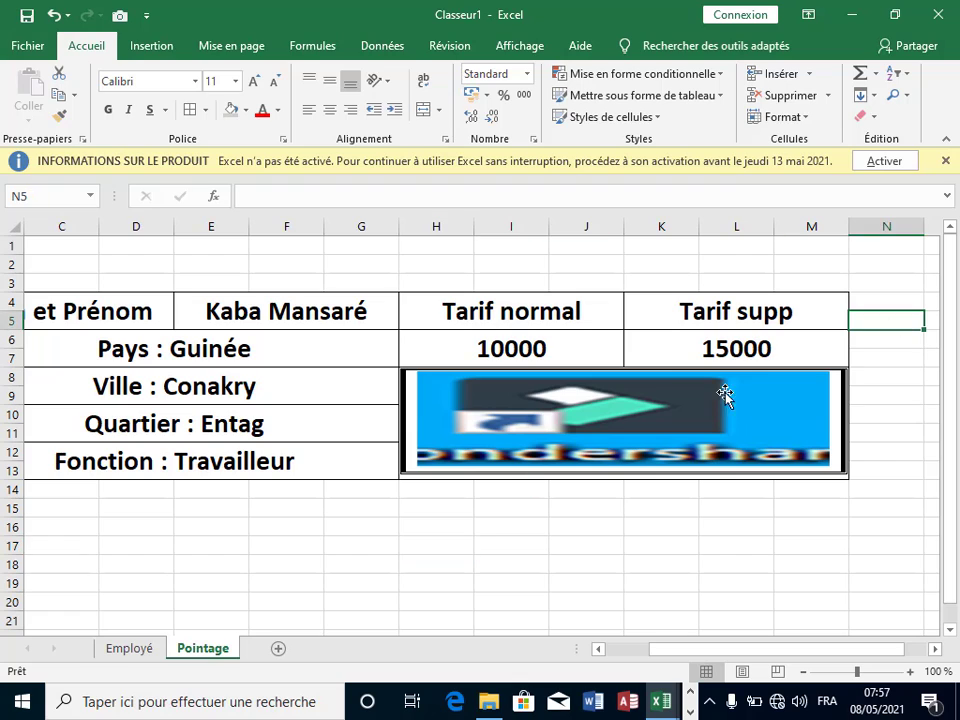
pyautogui.click(649, 413)
pyautogui.click(339, 236)
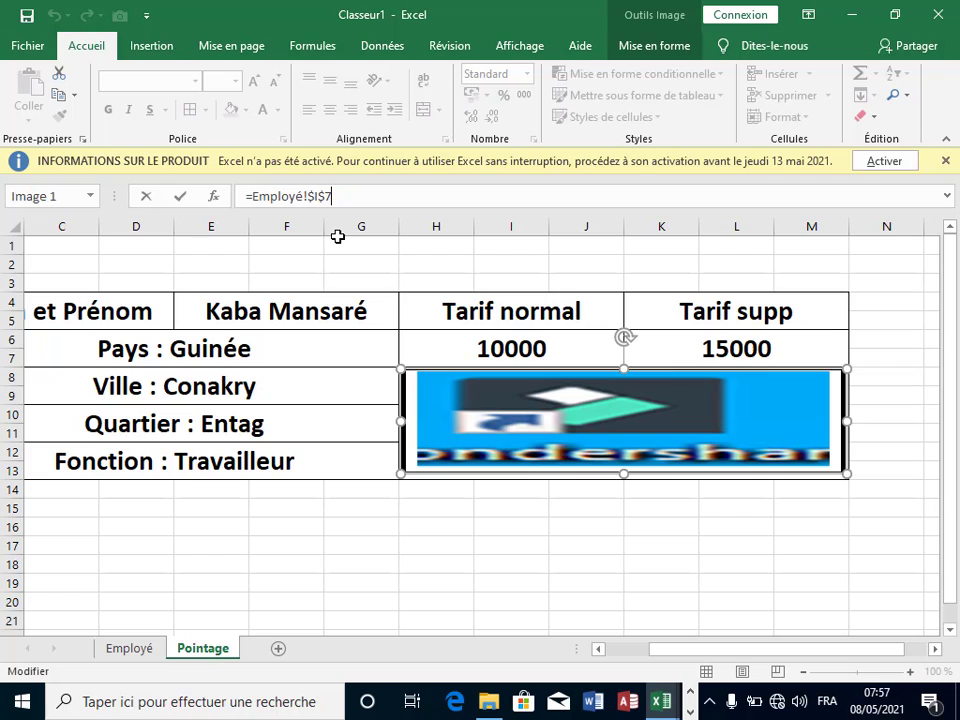
pyautogui.press('BackSpace')
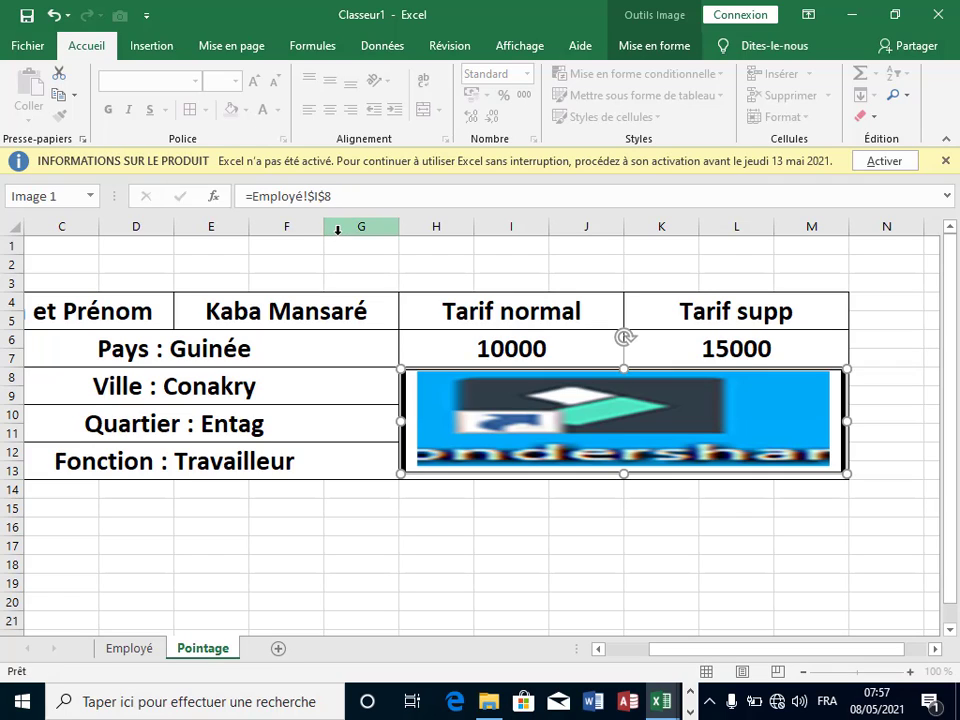
pyautogui.press('Return')
pyautogui.click(679, 585)
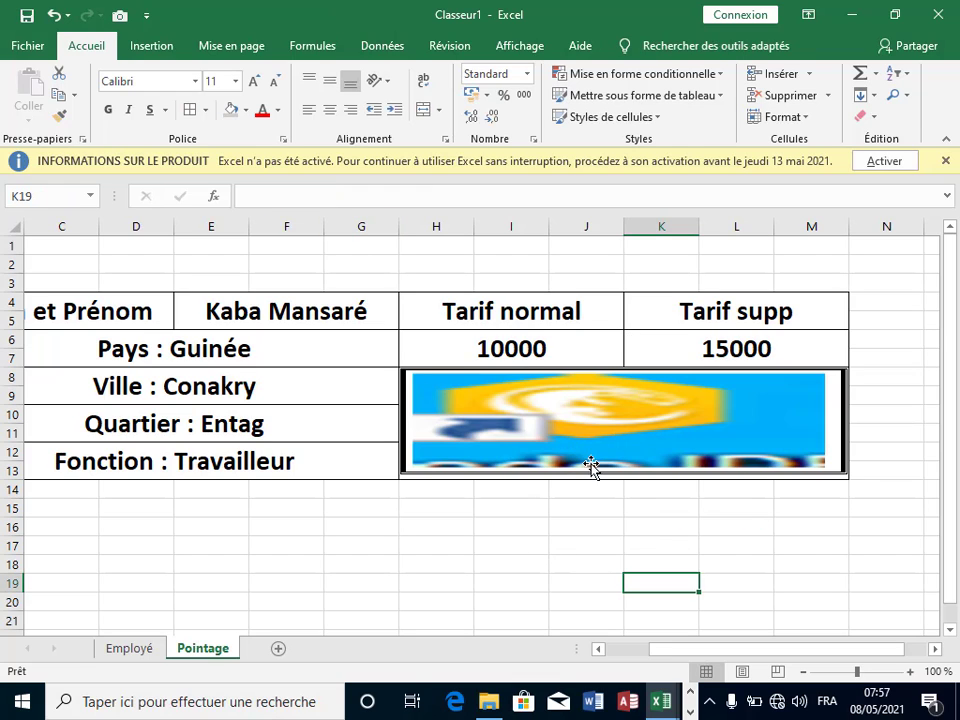
pyautogui.click(904, 433)
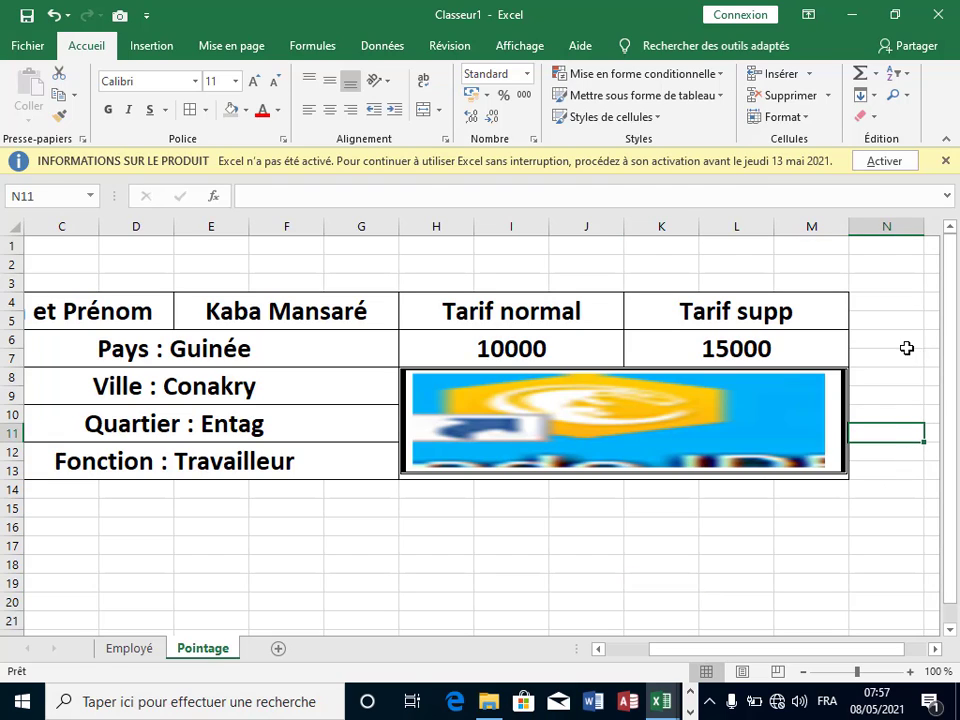
pyautogui.click(736, 258)
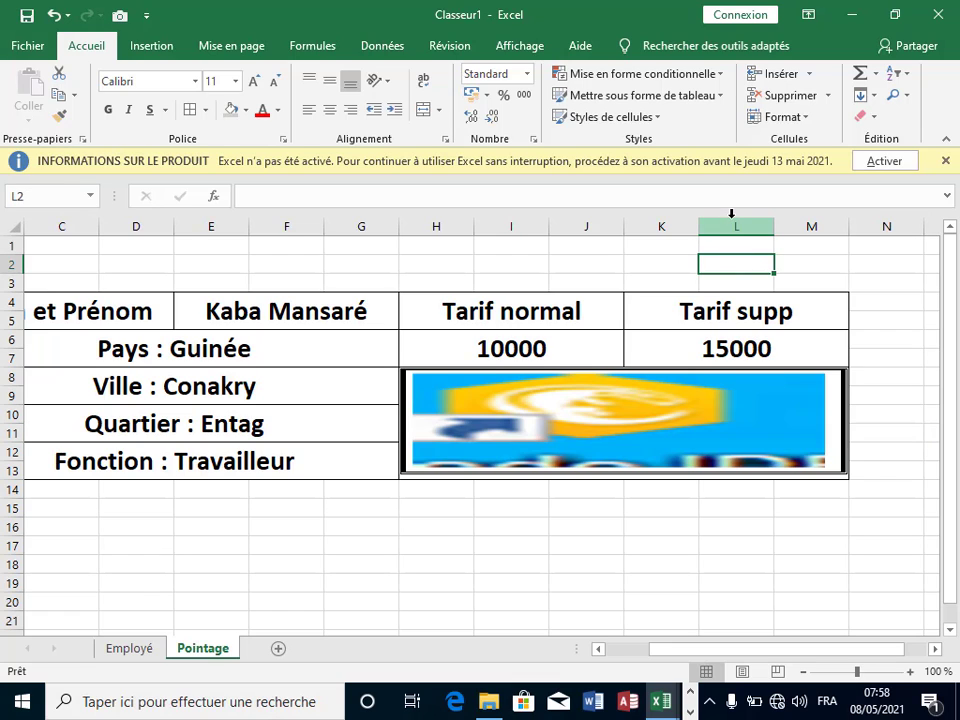
# Step: Enter =RECHERCHEV(E4;Employé!B7:J10;9;0) in L2 to return the employee's photo address
pyautogui.write('=re')
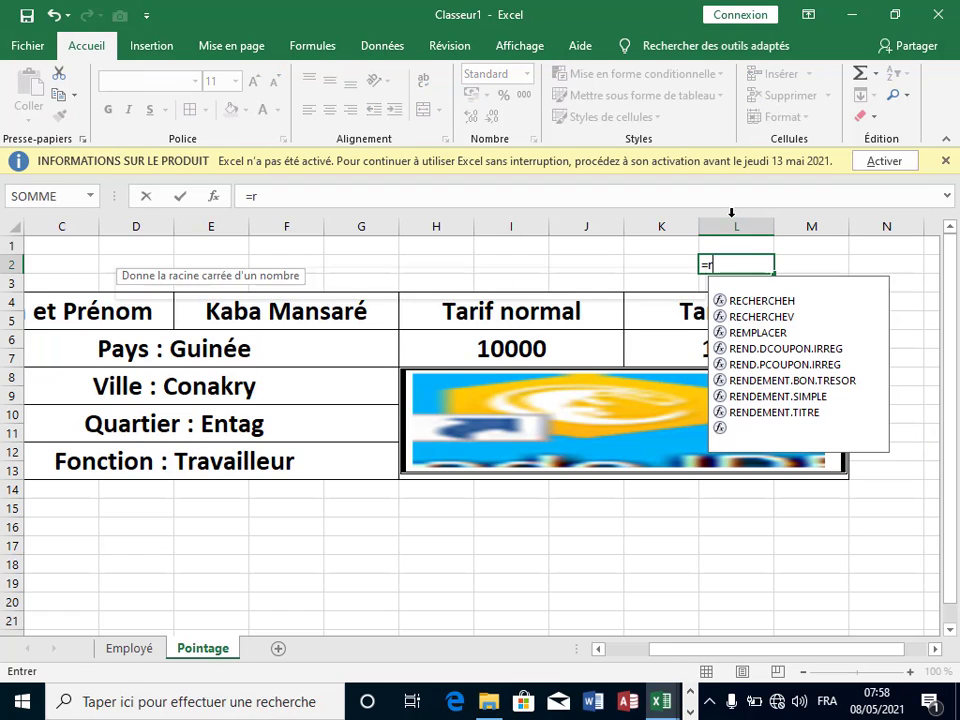
pyautogui.doubleClick(752, 317)
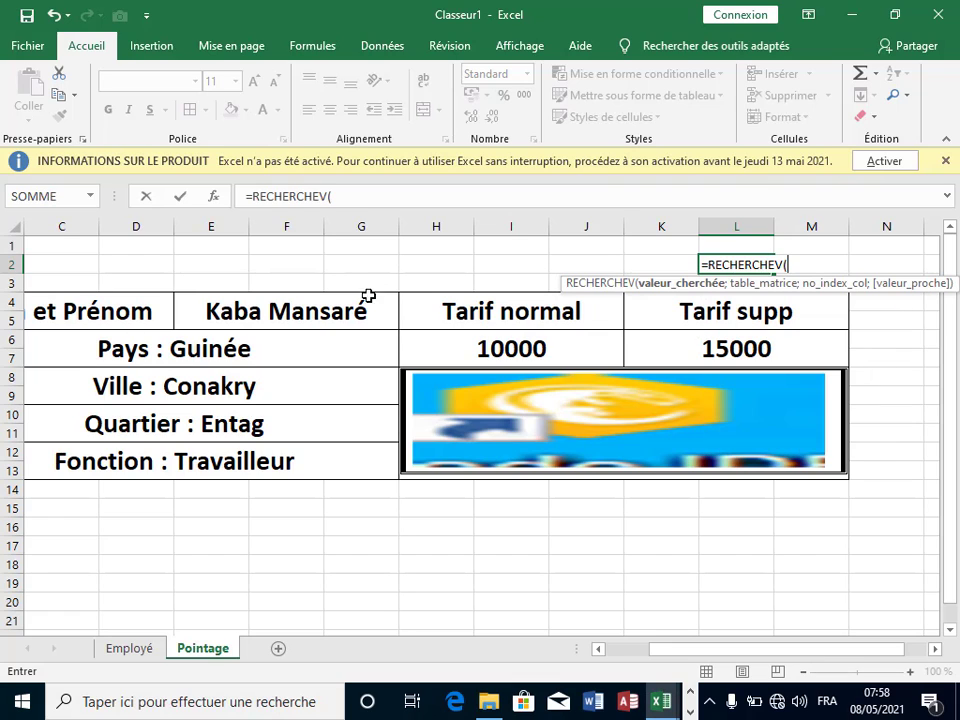
pyautogui.click(349, 314)
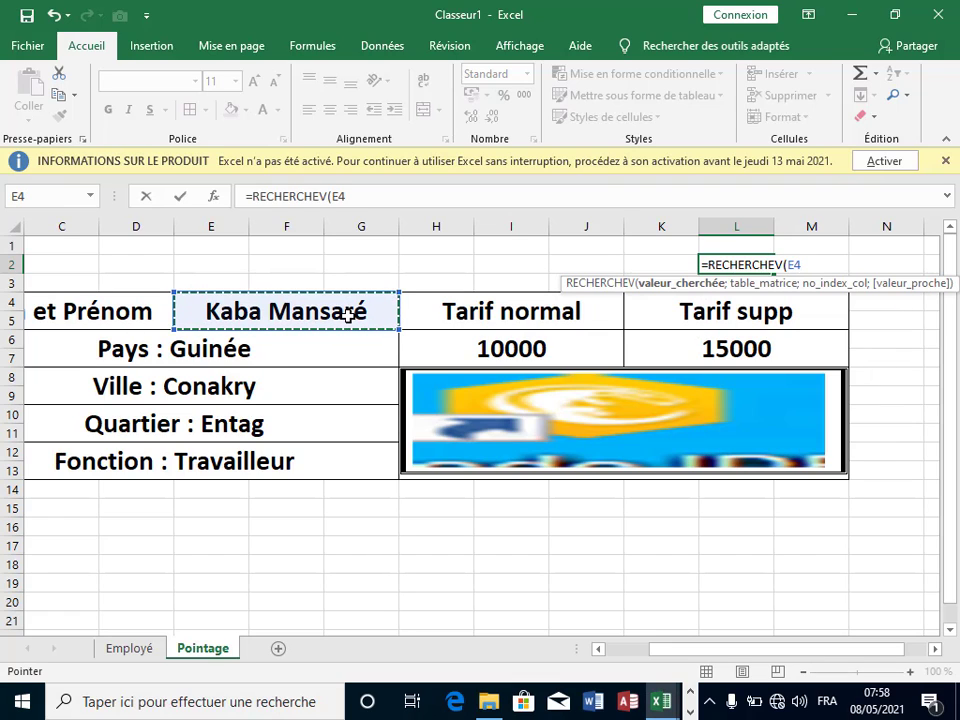
pyautogui.write(';')
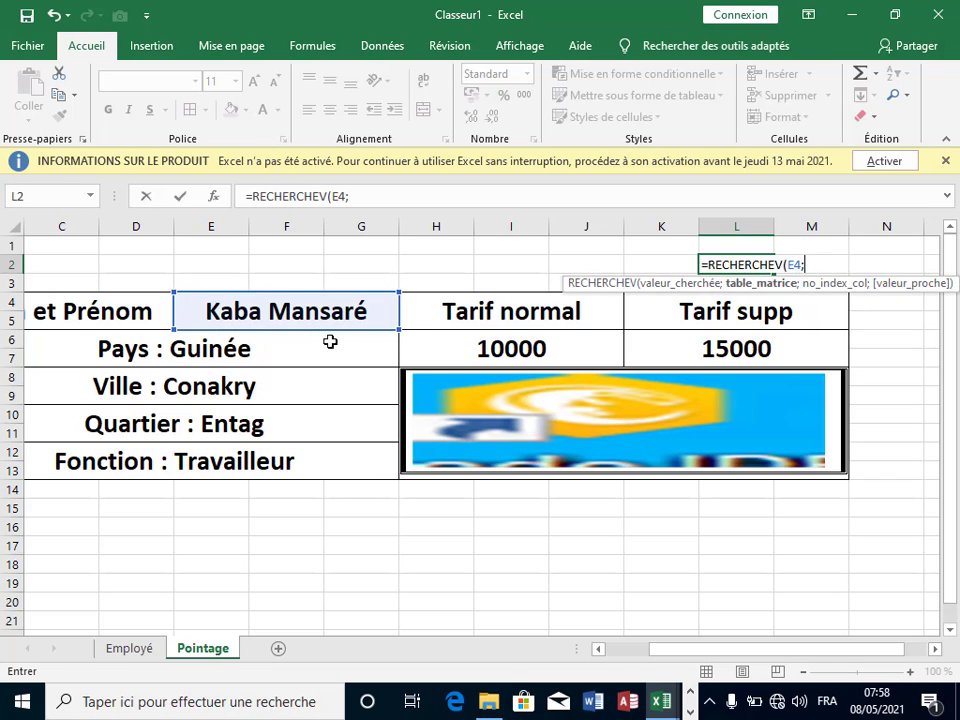
pyautogui.click(142, 647)
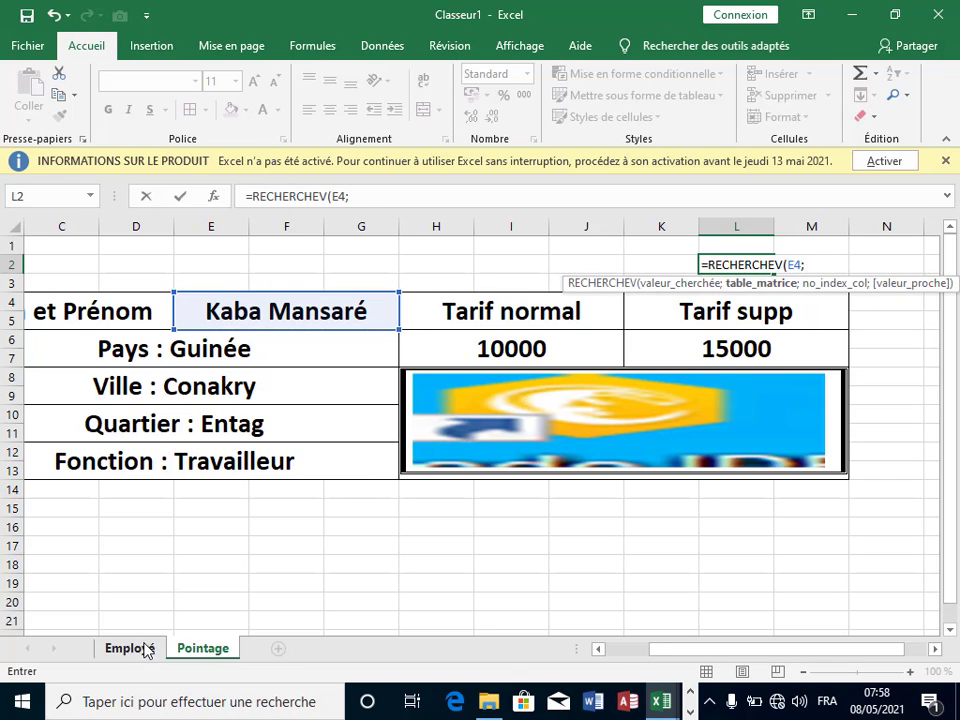
pyautogui.moveTo(135, 313); pyautogui.dragTo(892, 557)
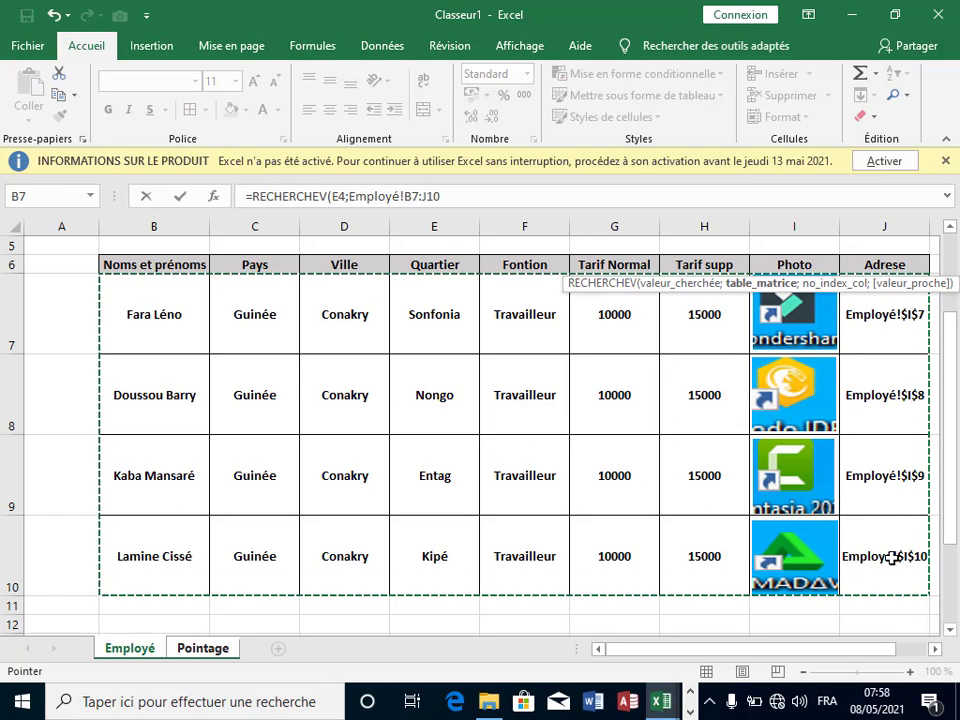
pyautogui.write(';')
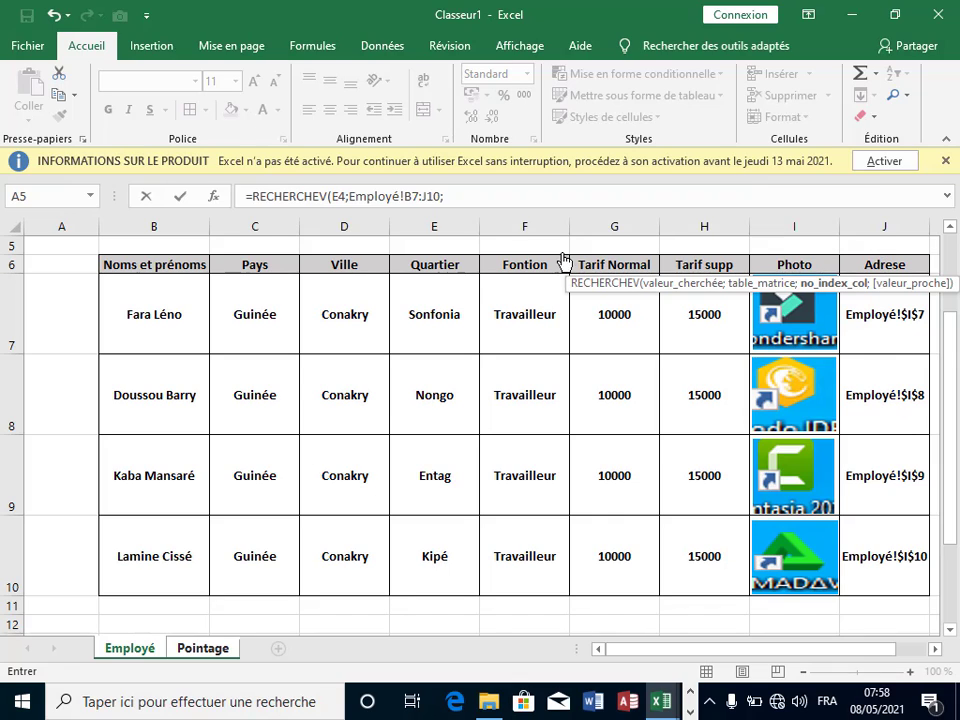
pyautogui.click(508, 204)
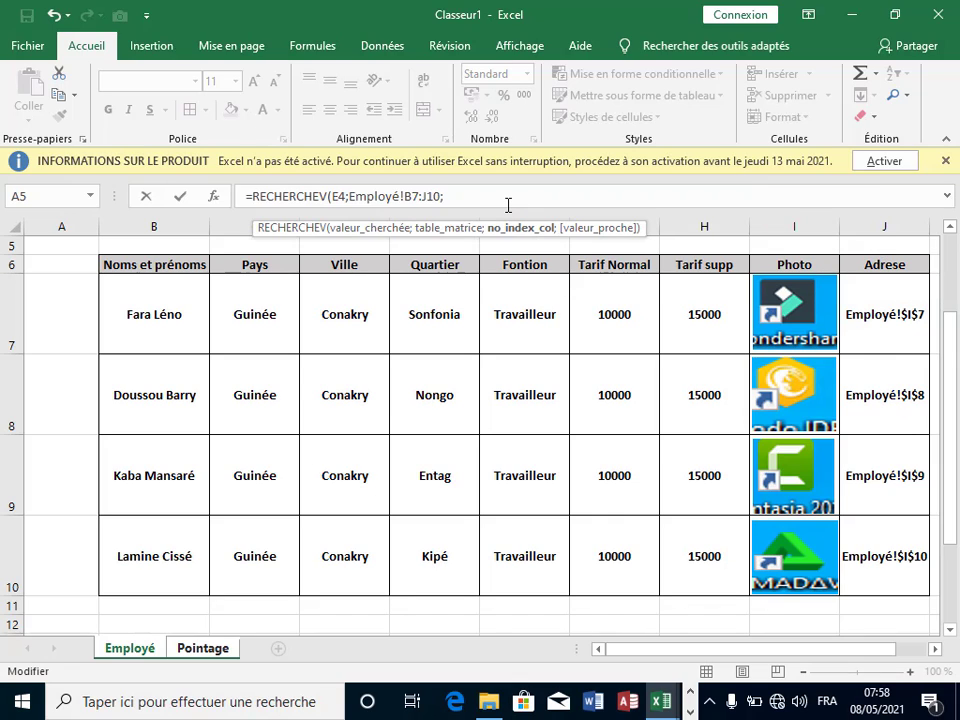
pyautogui.write('9;')
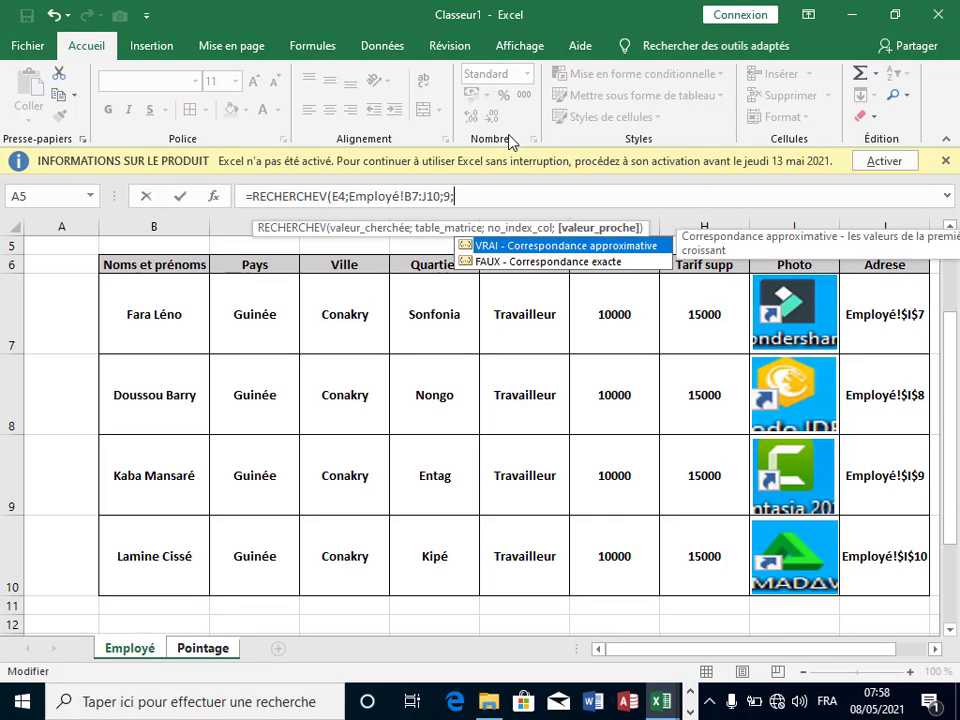
pyautogui.write('0)')
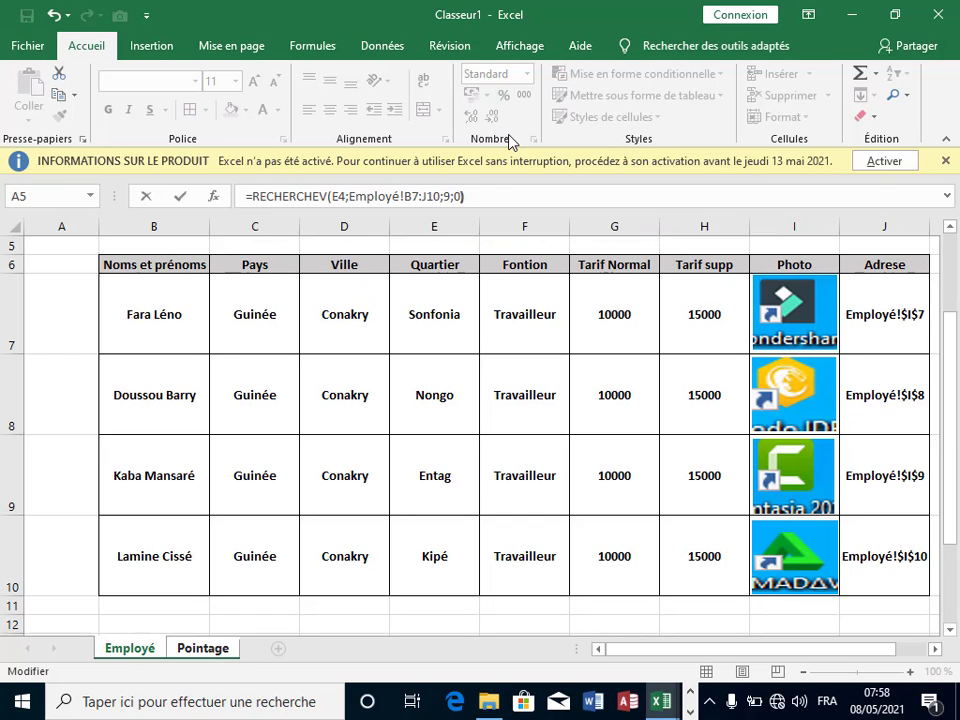
pyautogui.press('Return')
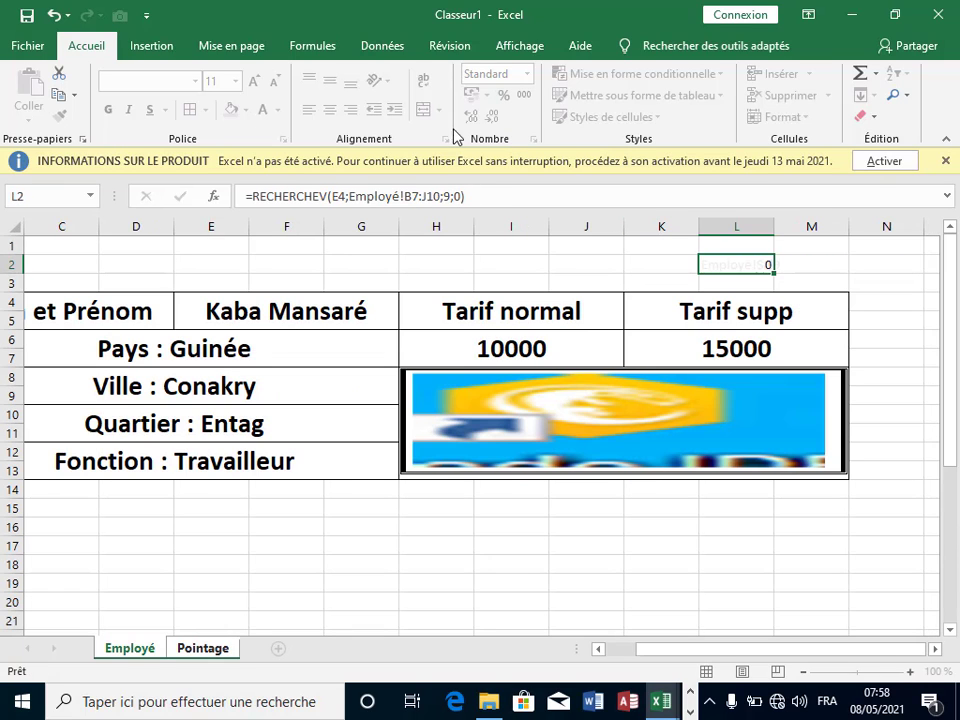
pyautogui.click(780, 284)
# Step: Wrap L2's lookup as =INDIRECT(RECHERCHEV(E4;Employé!B7:J10;9;0)), which now returns 0
pyautogui.click(752, 268)
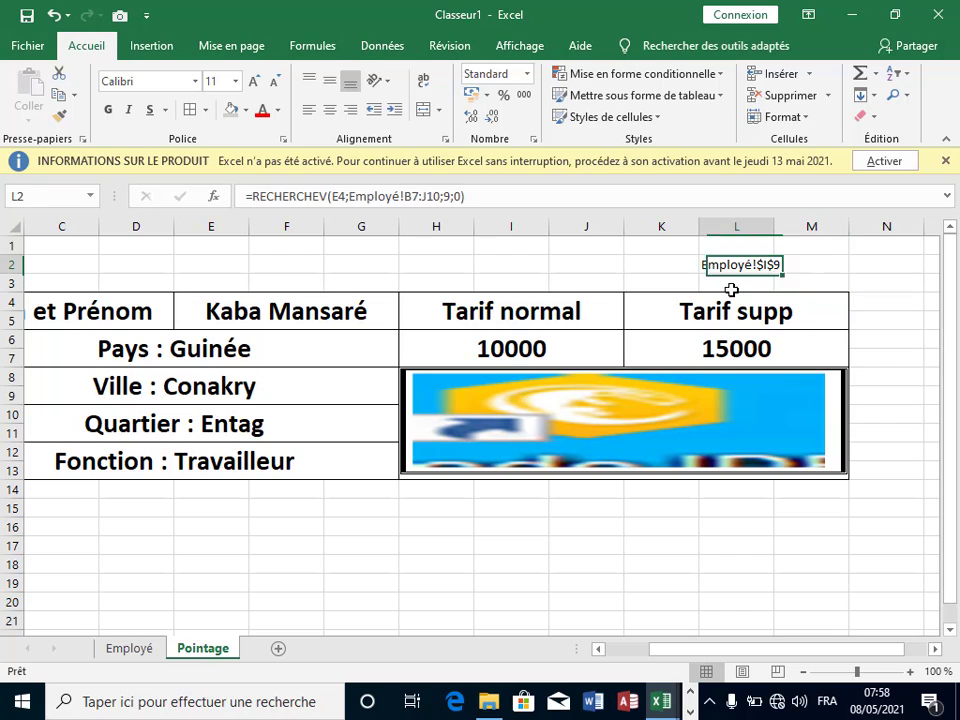
pyautogui.click(812, 281)
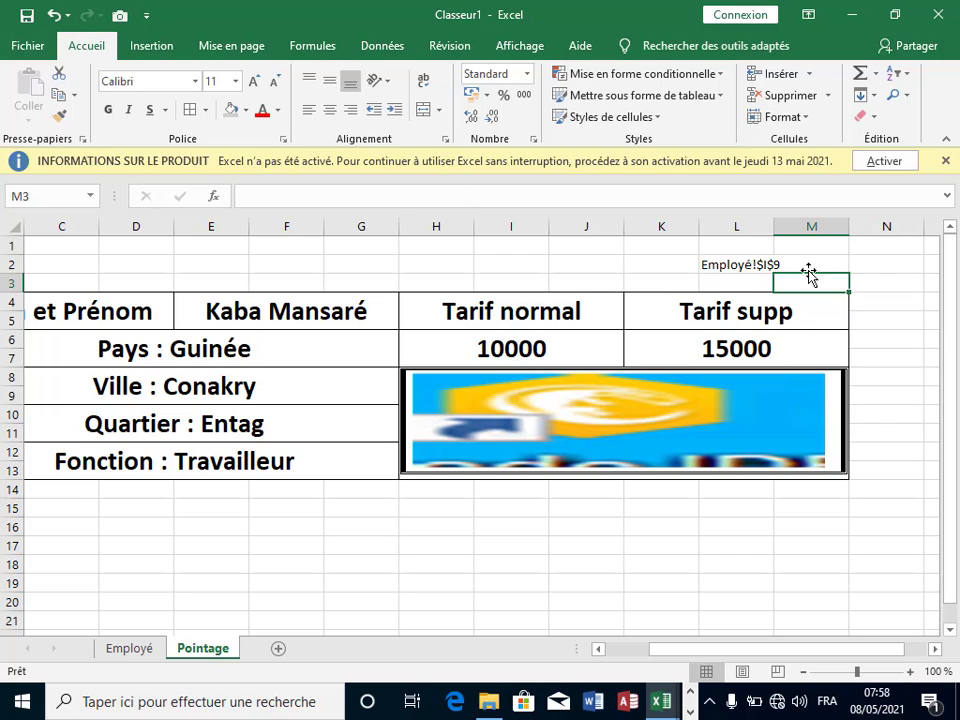
pyautogui.click(750, 265)
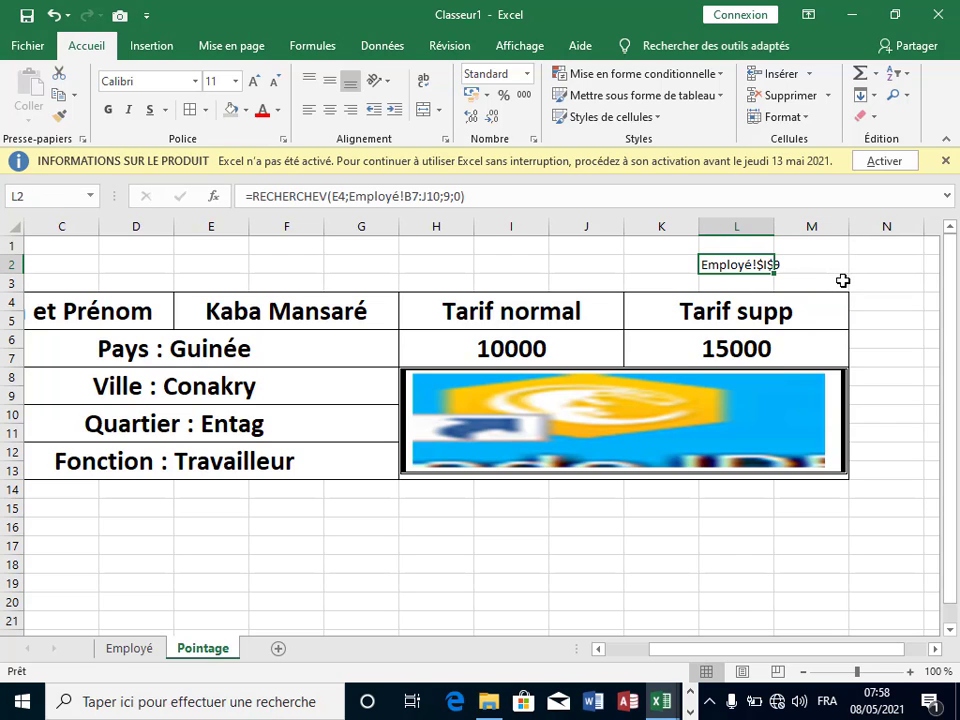
pyautogui.click(251, 196)
pyautogui.hotkey('shift', 'End')
pyautogui.click(253, 200)
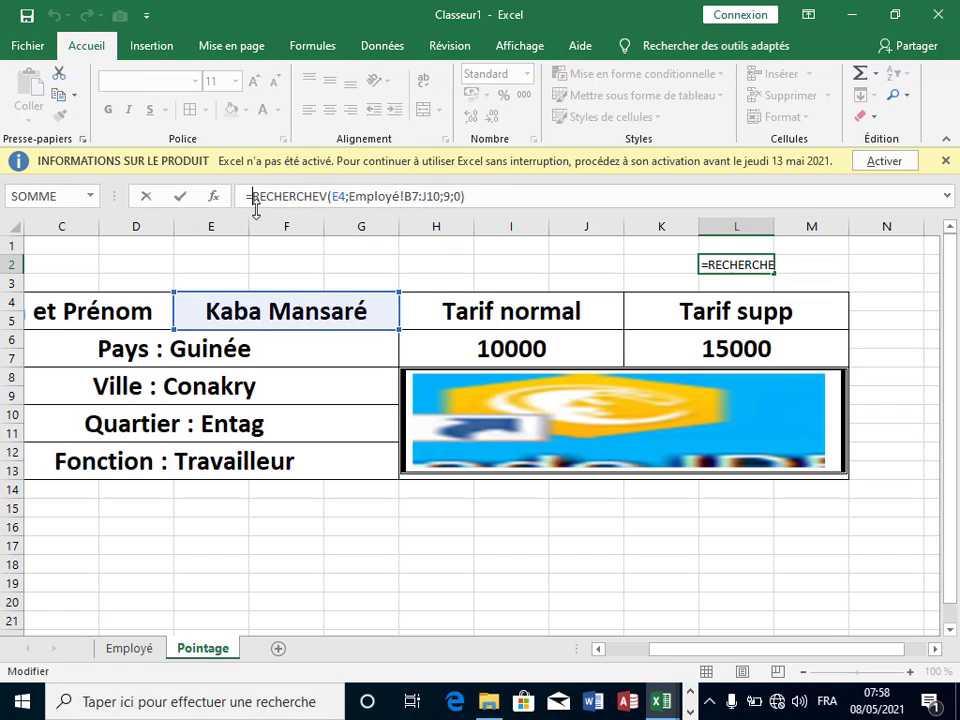
pyautogui.write('in')
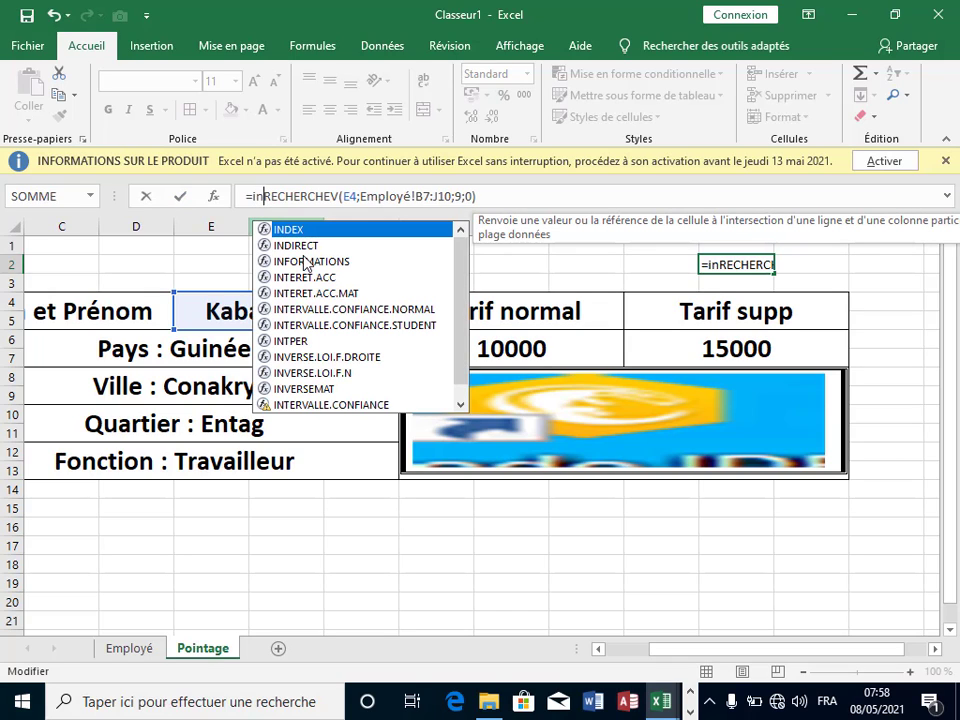
pyautogui.doubleClick(305, 246)
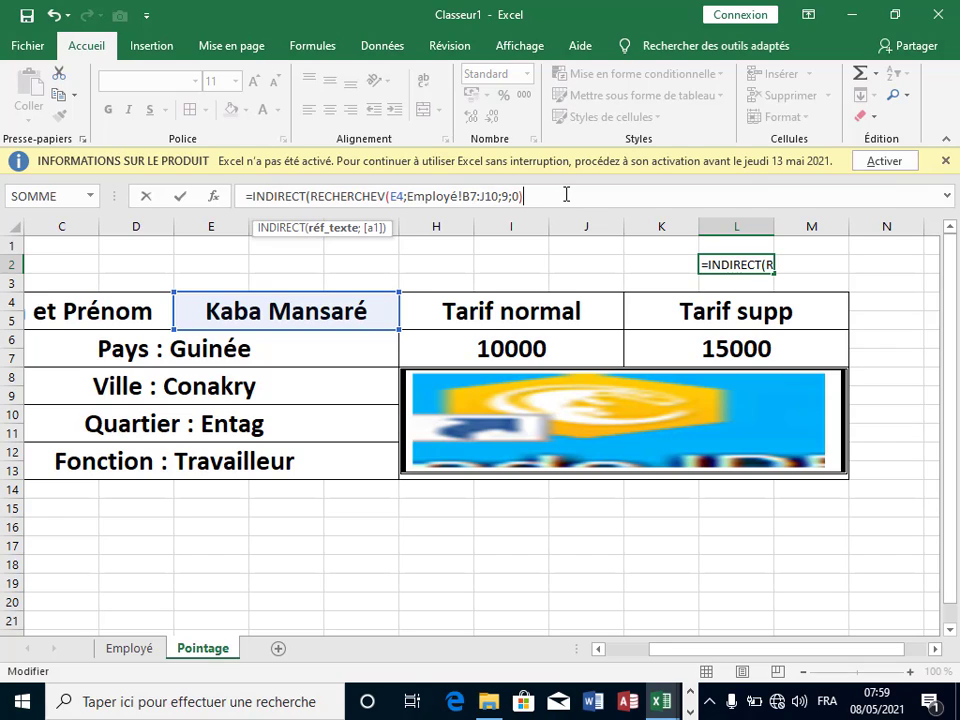
pyautogui.write(')')
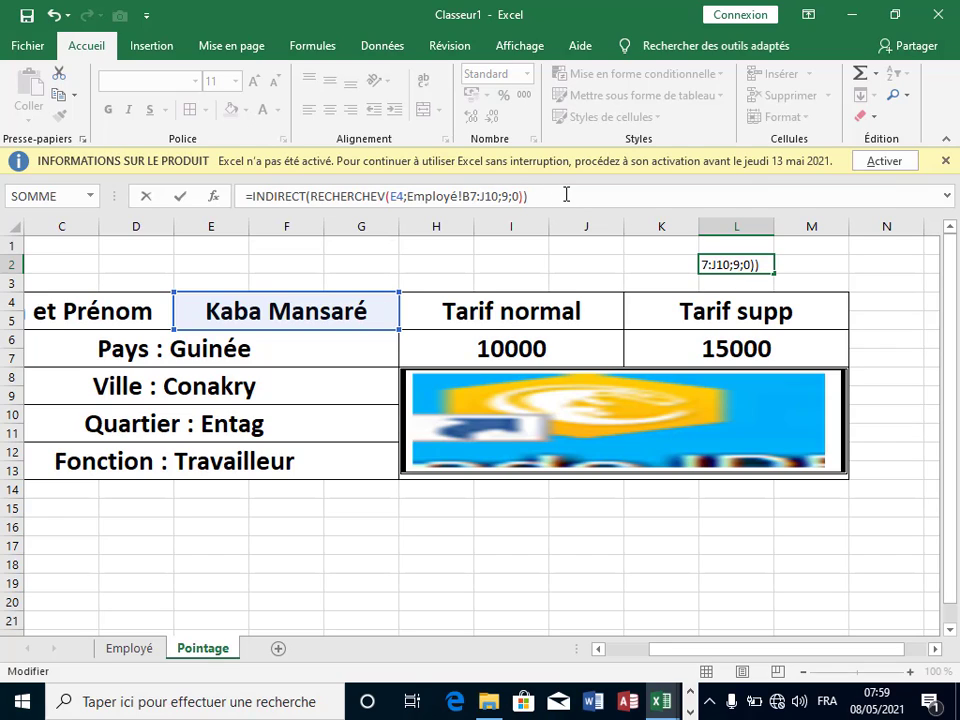
pyautogui.press('Return')
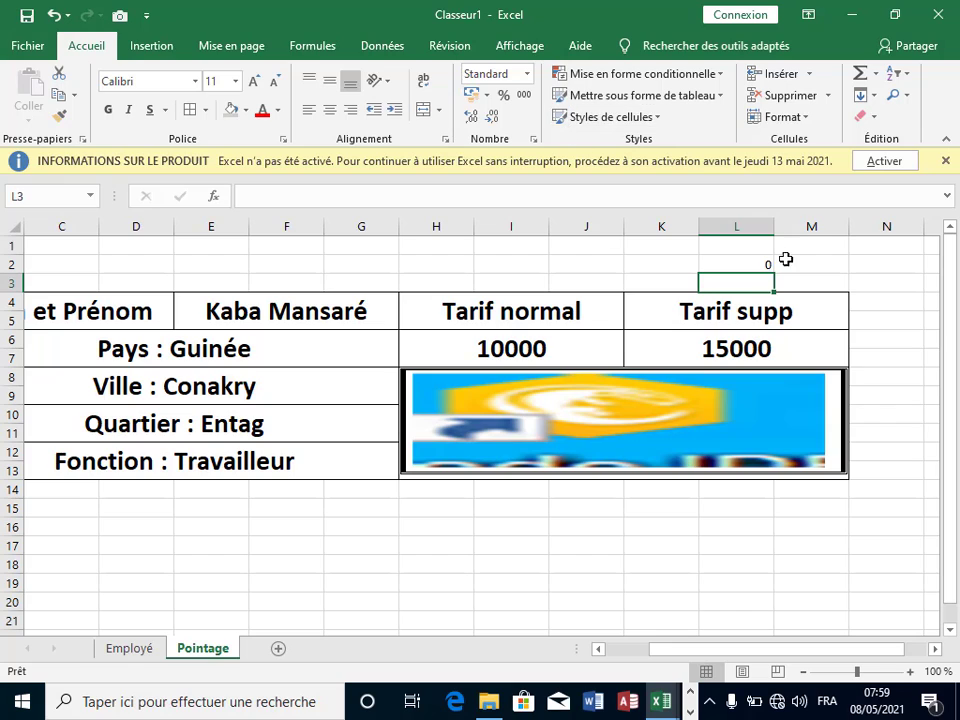
pyautogui.click(857, 281)
pyautogui.click(770, 267)
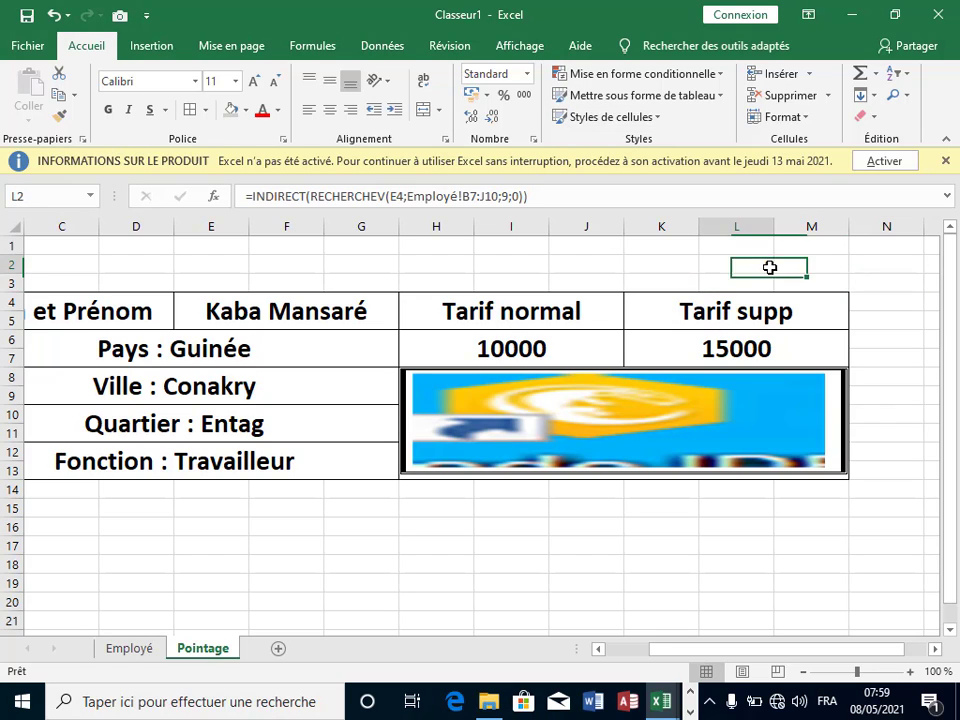
pyautogui.click(621, 575)
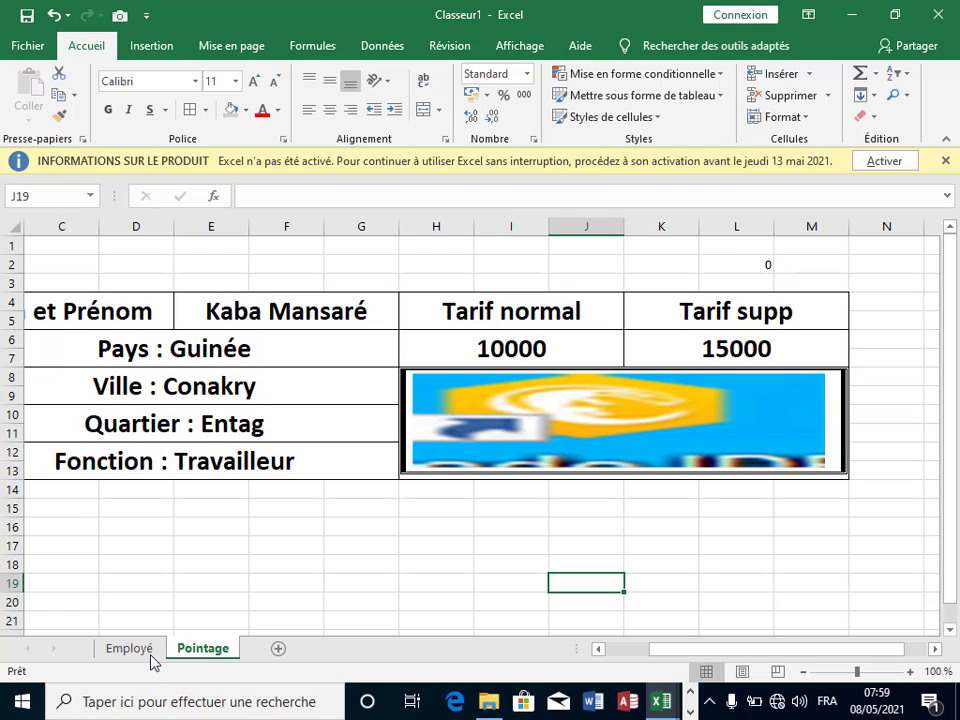
pyautogui.click(105, 651)
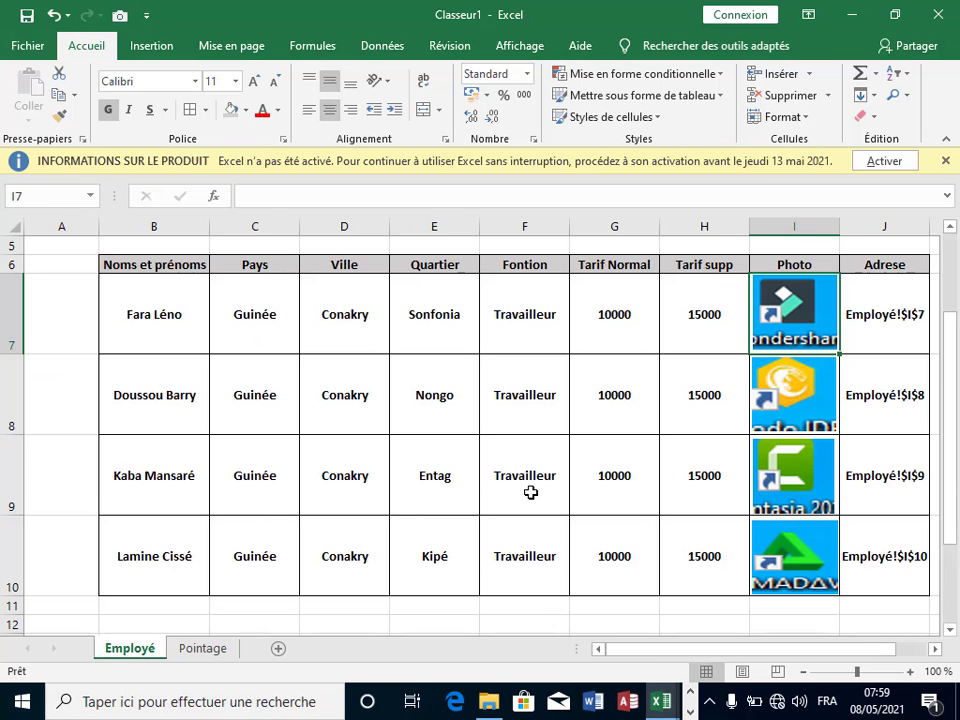
pyautogui.click(321, 365)
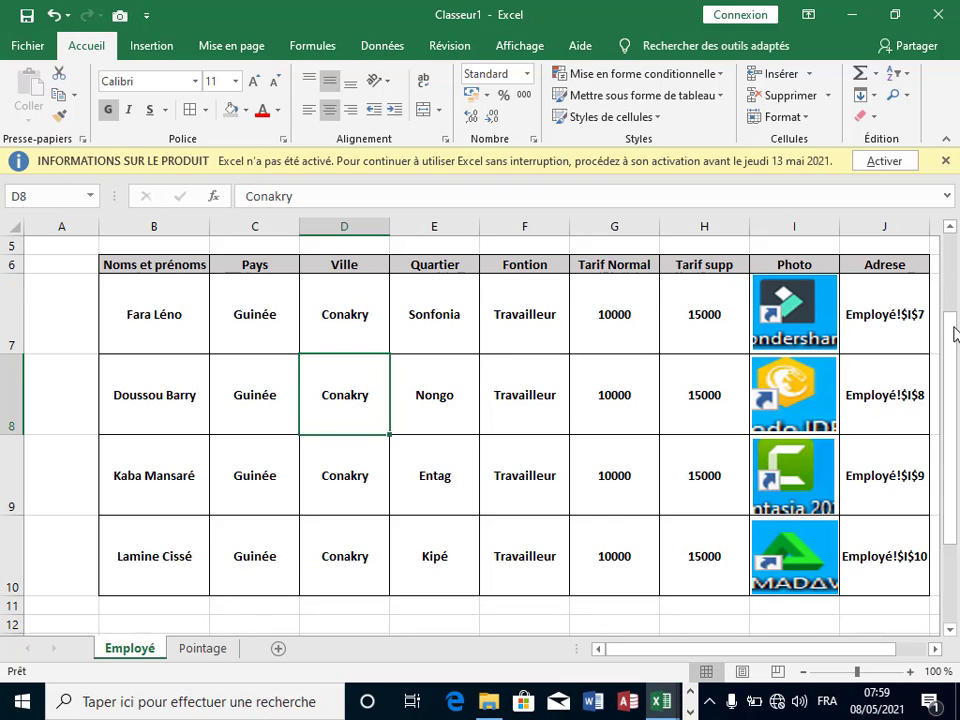
pyautogui.click(900, 336)
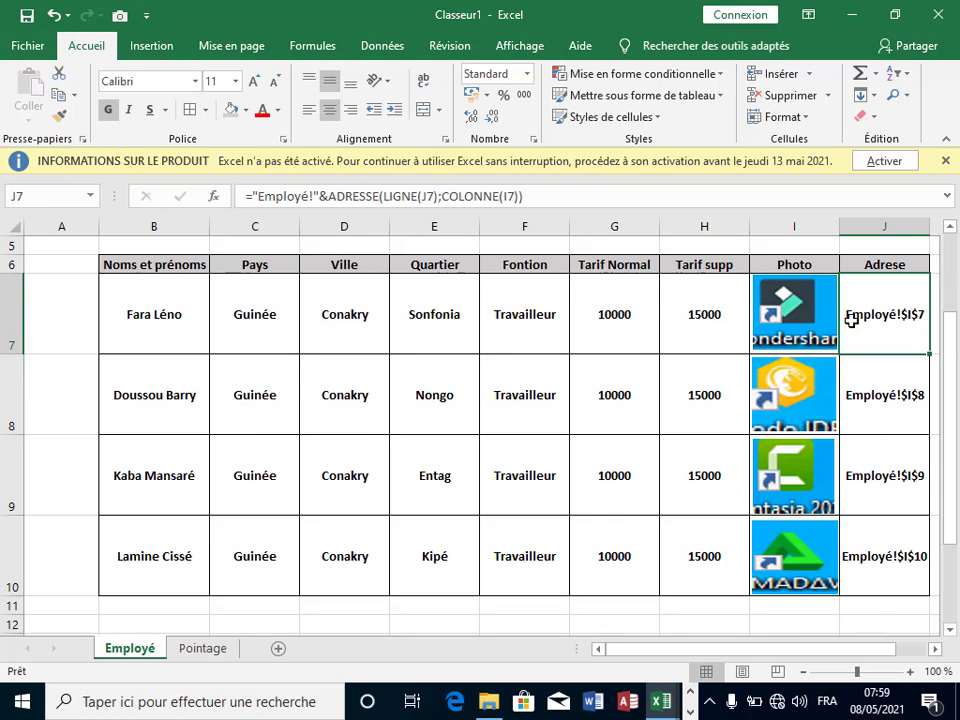
pyautogui.click(314, 195)
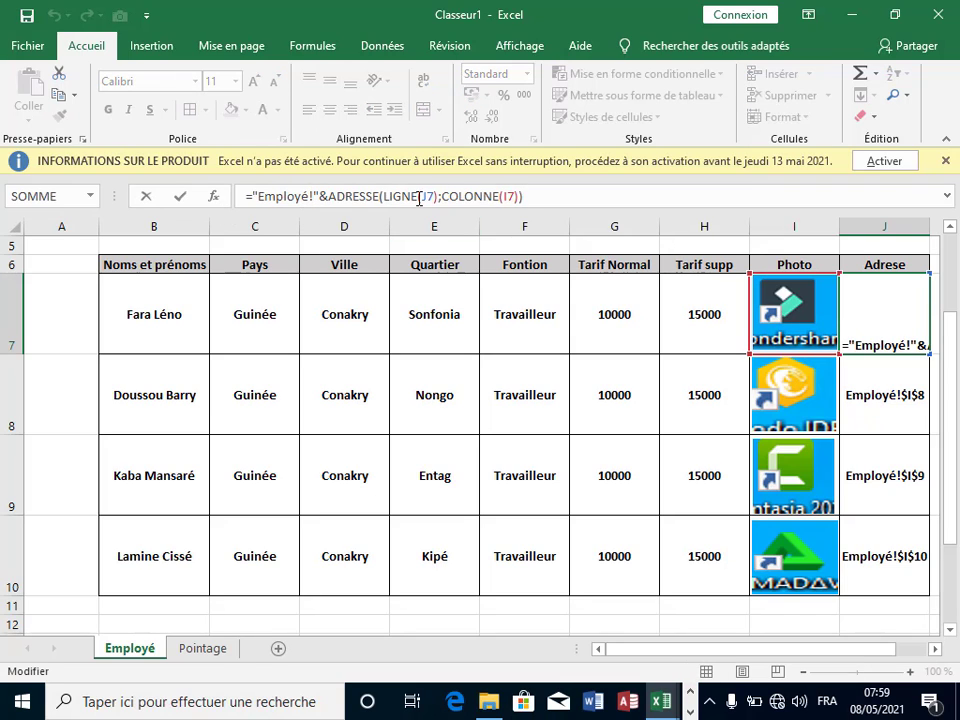
pyautogui.write(')')
pyautogui.click(313, 196)
pyautogui.write('!')
pyautogui.moveTo(283, 197); pyautogui.dragTo(310, 205)
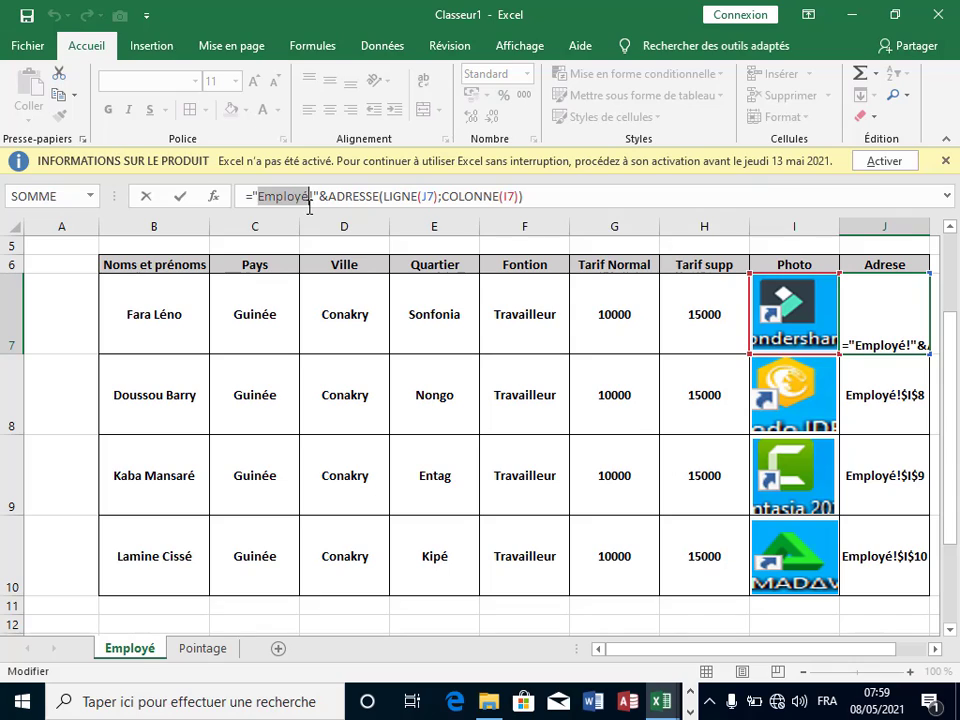
pyautogui.press('End')
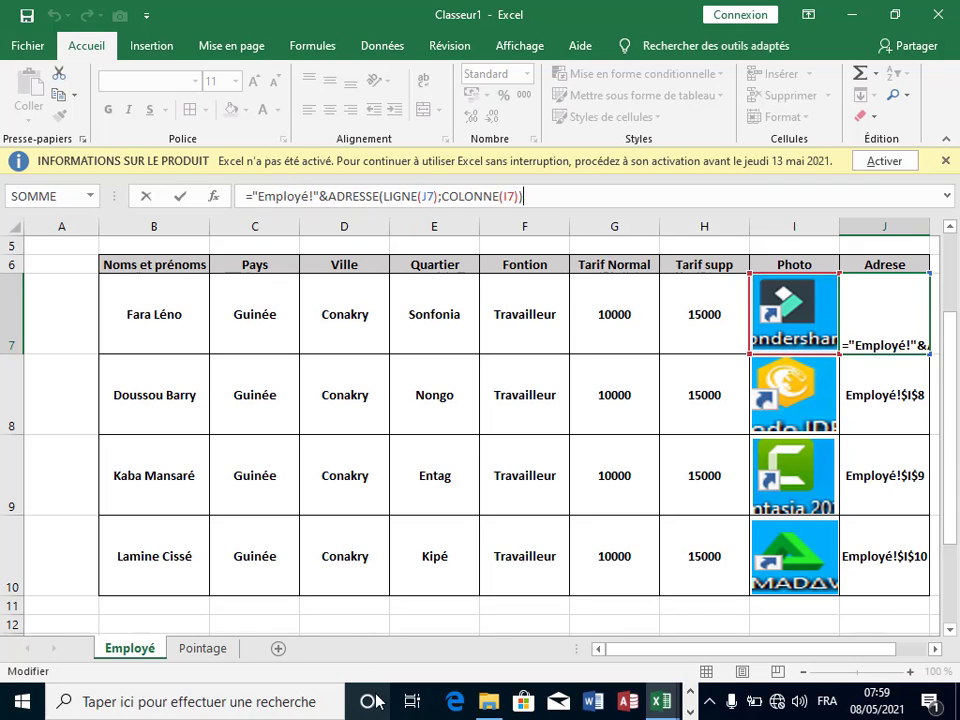
pyautogui.press('Escape')
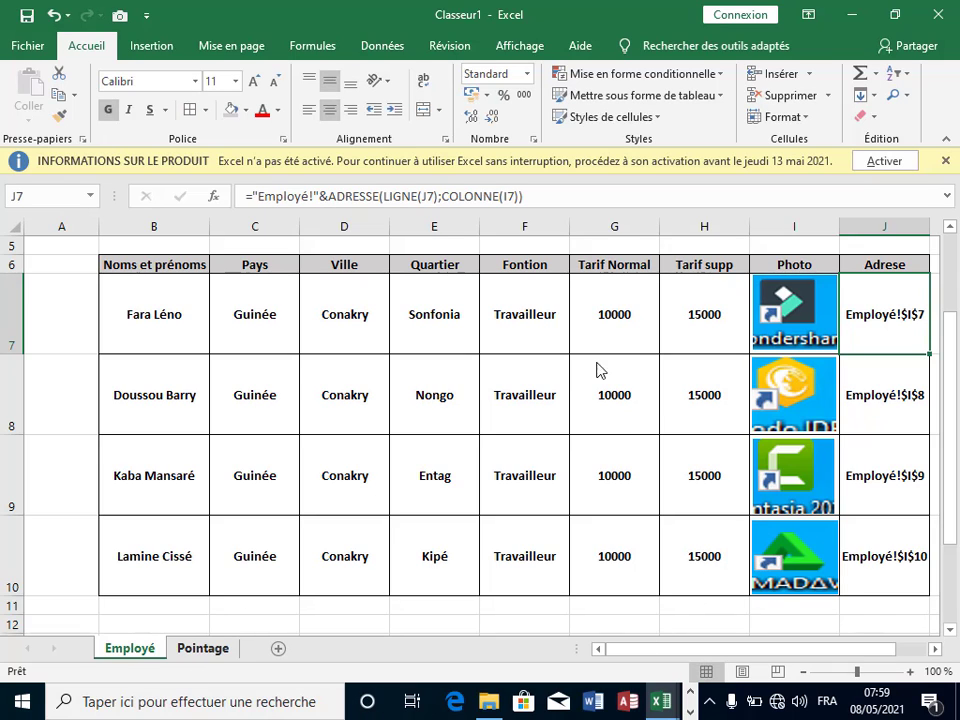
pyautogui.hotkey('ctrl', 'pagedown')
# Step: Change L2's lookup to use absolute references Pointage!$E$4 and Employé!$B$7:$J$10
pyautogui.click(759, 282)
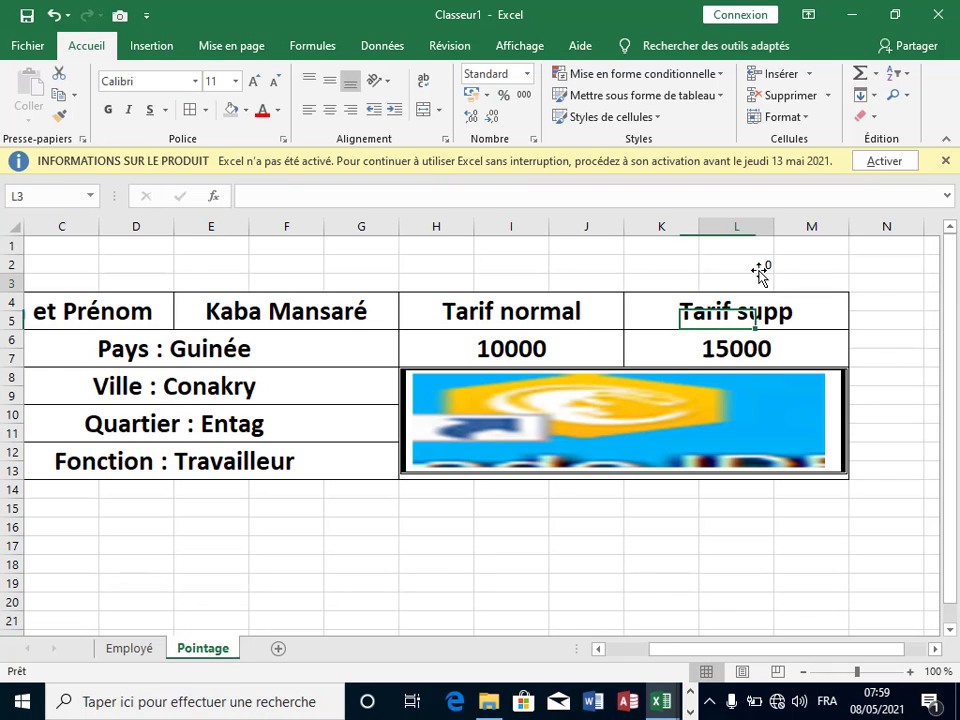
pyautogui.click(761, 265)
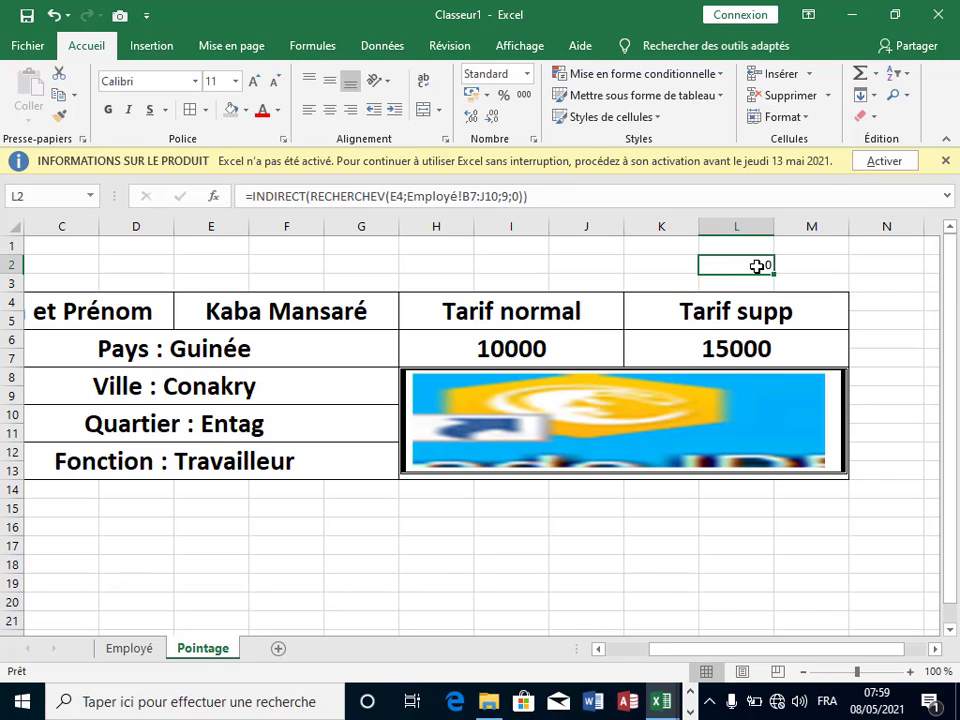
pyautogui.click(819, 266)
pyautogui.click(750, 265)
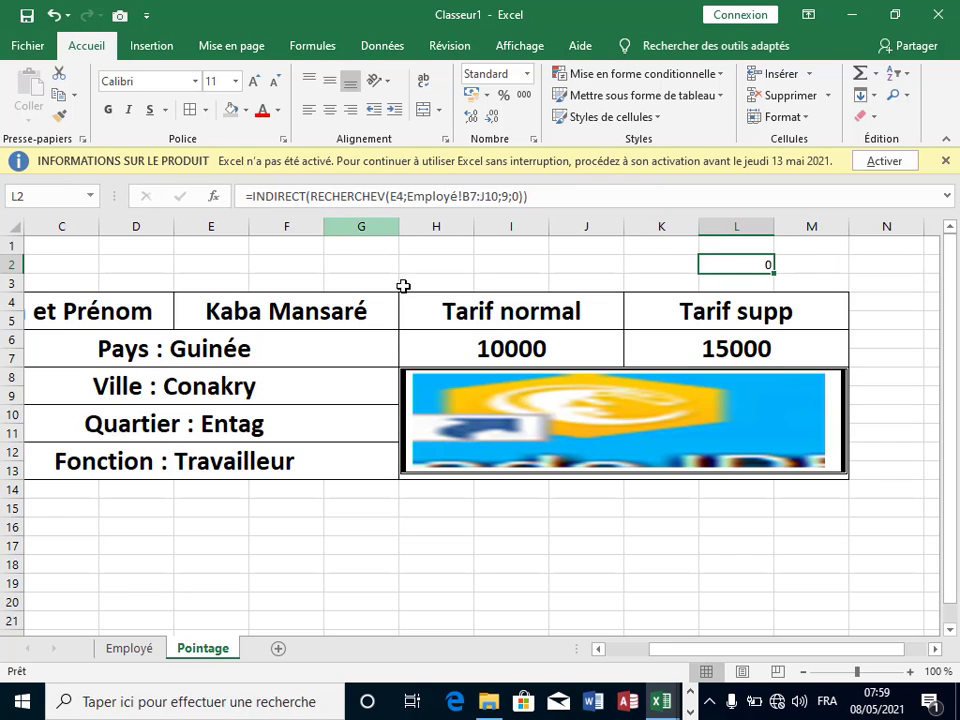
pyautogui.moveTo(389, 196); pyautogui.dragTo(409, 224)
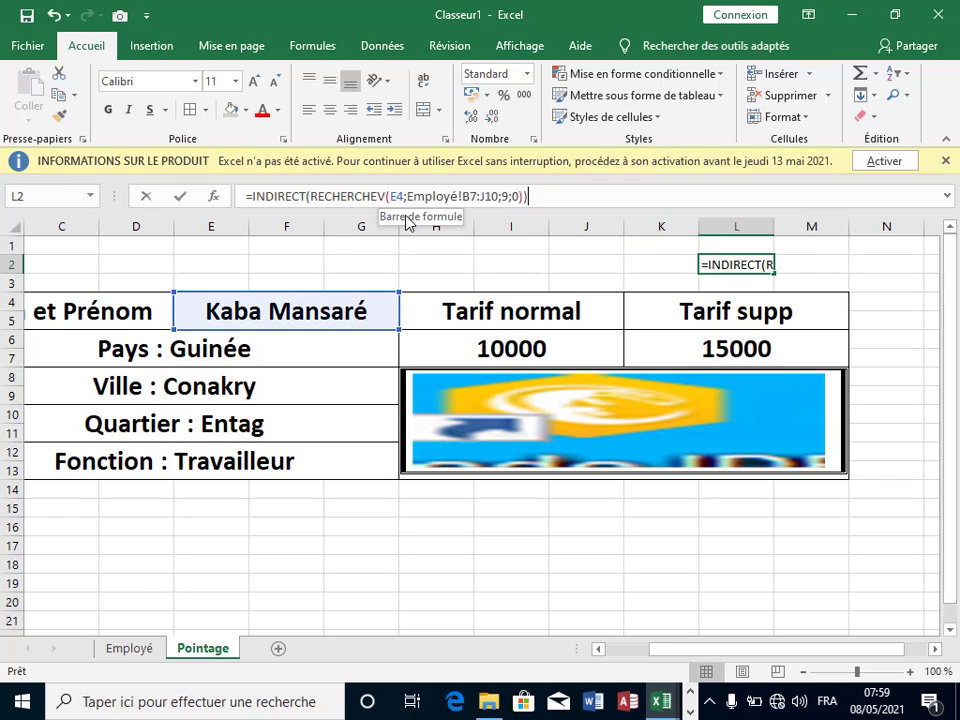
pyautogui.click(393, 197)
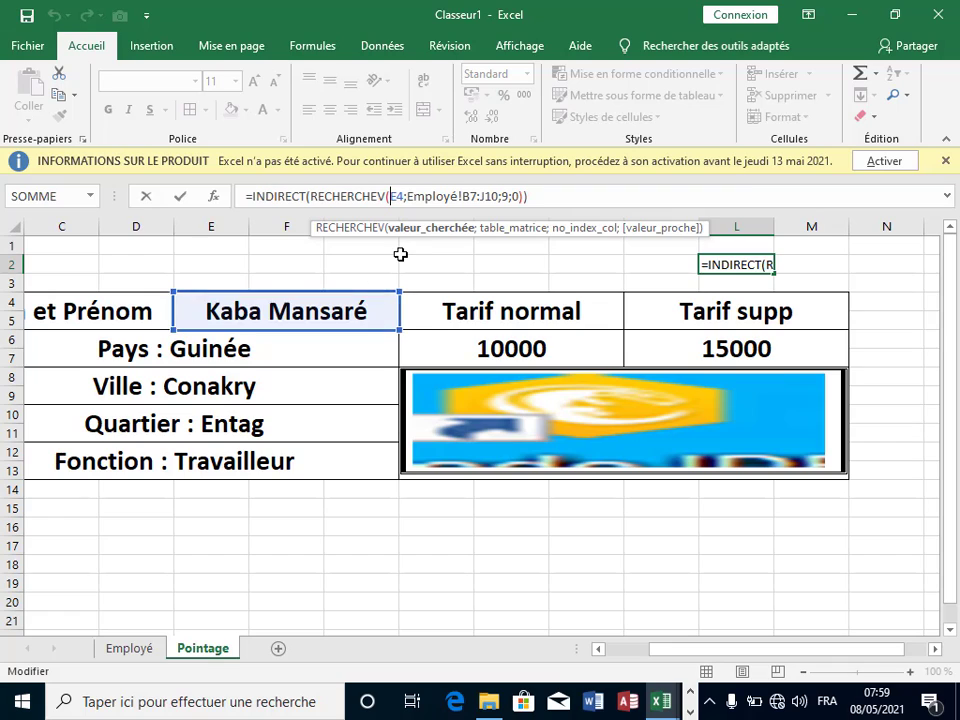
pyautogui.write('Po')
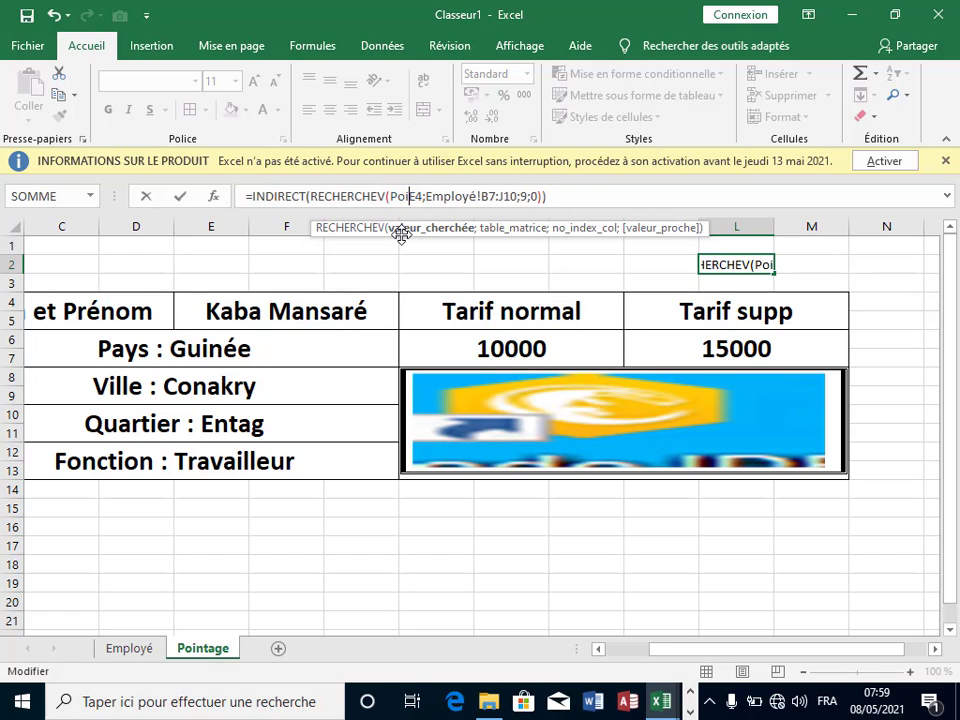
pyautogui.write('i')
pyautogui.write('ntag')
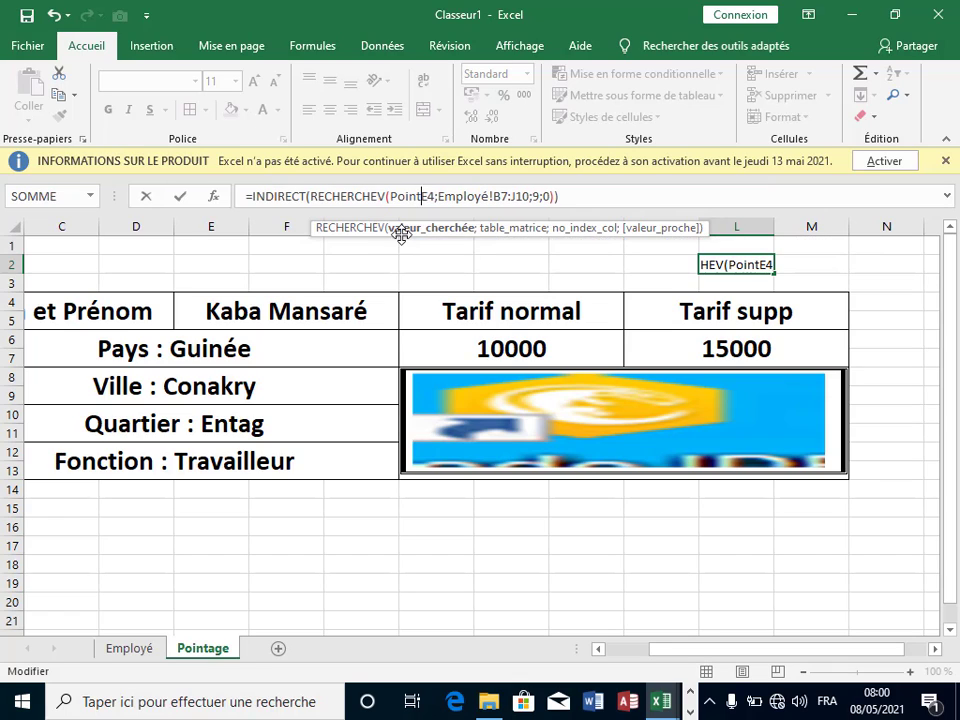
pyautogui.write('e')
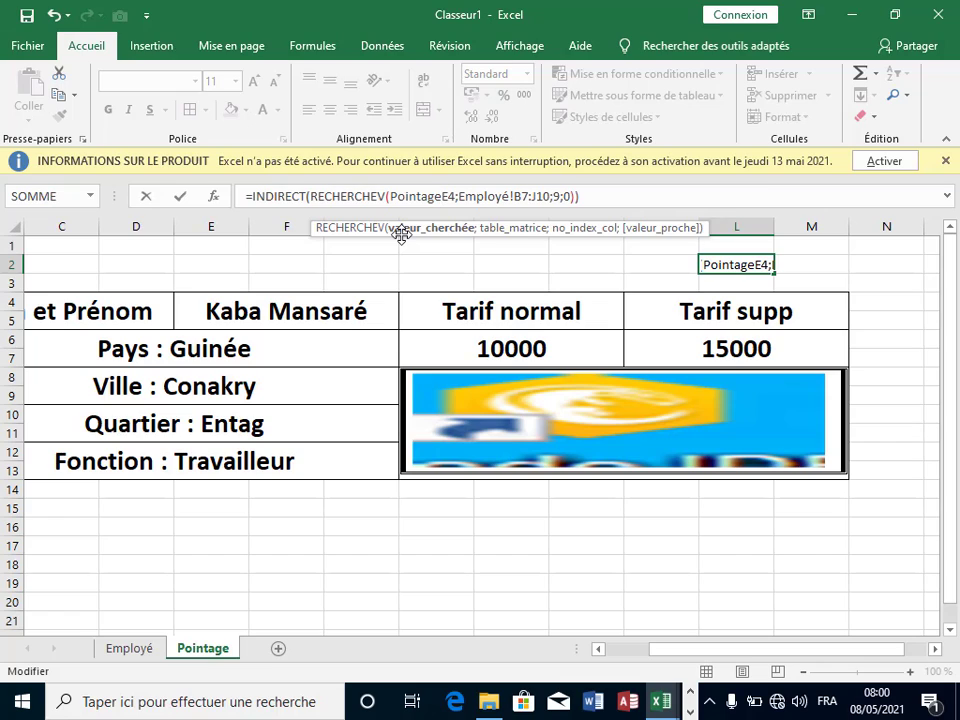
pyautogui.write('§')
pyautogui.press('BackSpace')
pyautogui.write('!')
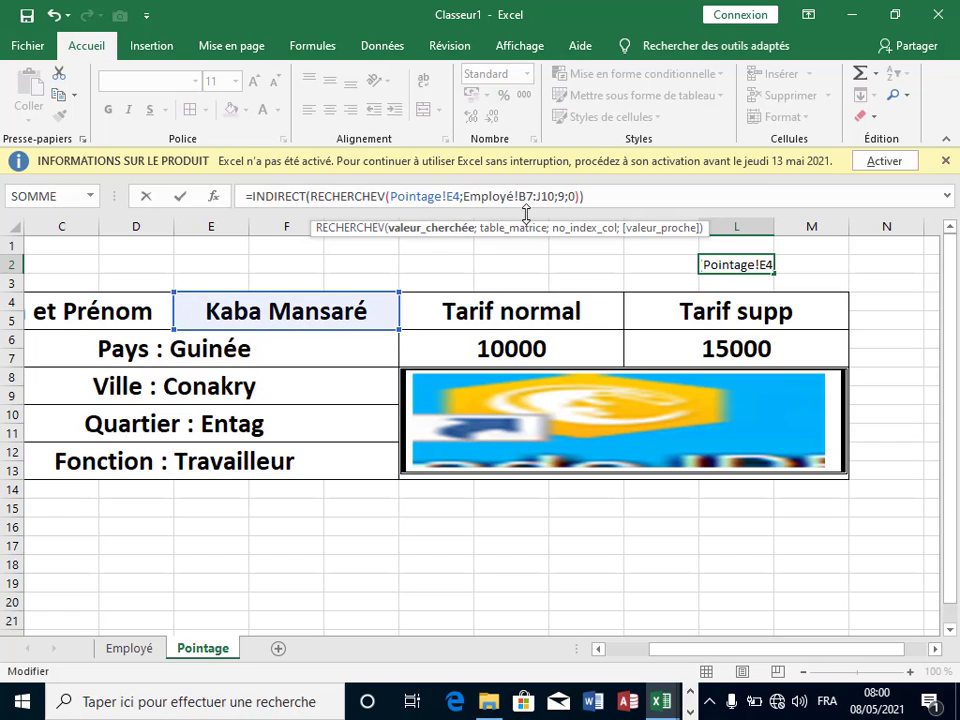
pyautogui.press('F4')
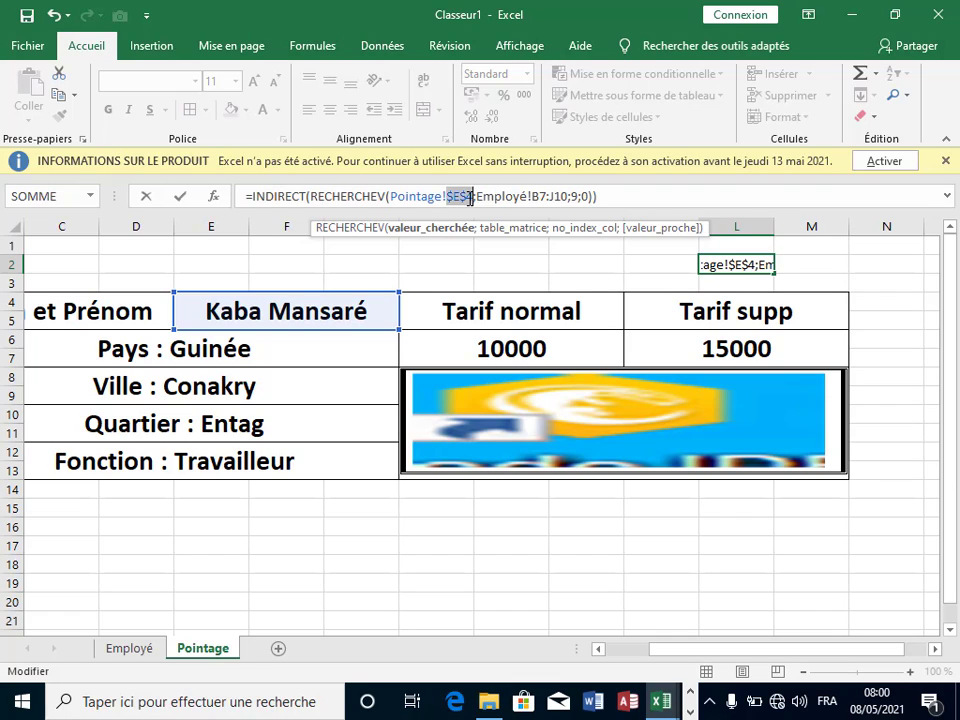
pyautogui.click(474, 197)
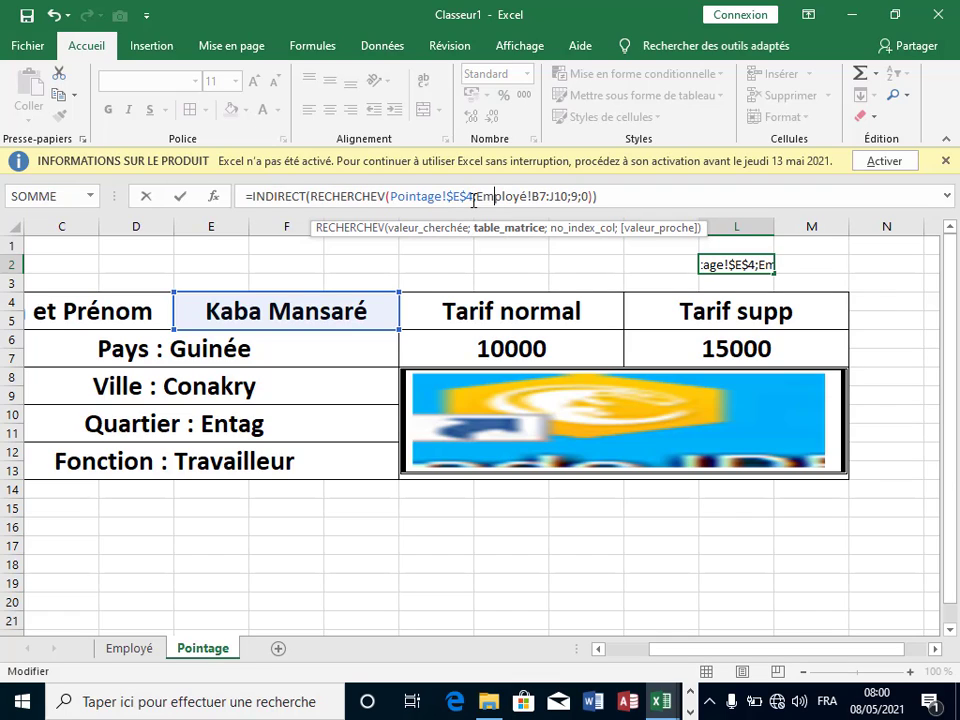
pyautogui.press('F4')
pyautogui.click(567, 197)
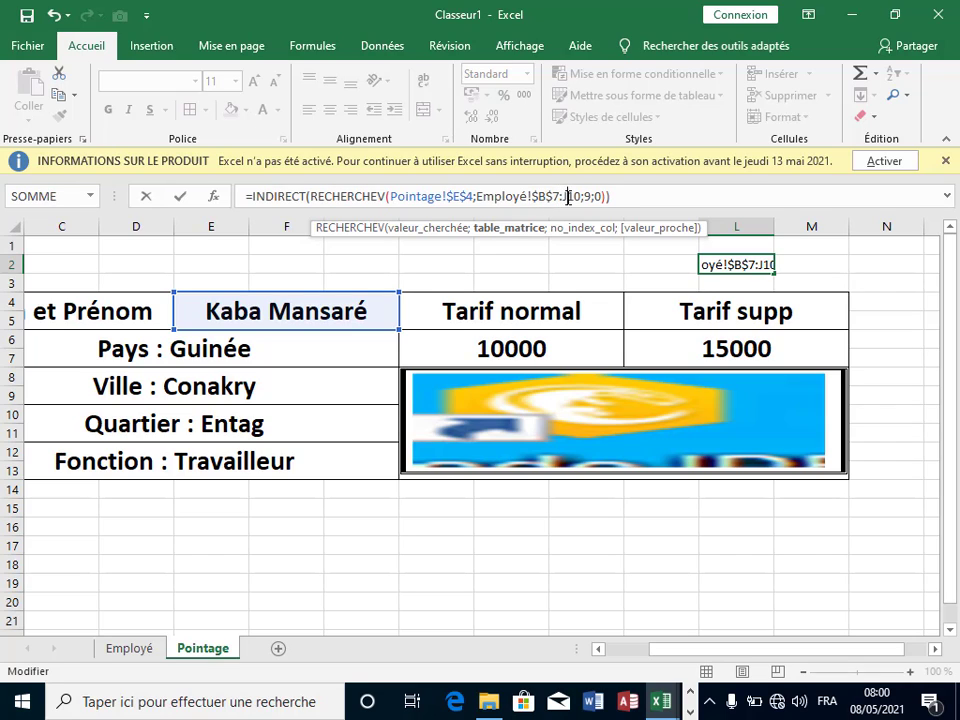
pyautogui.press('F4')
pyautogui.click(643, 199)
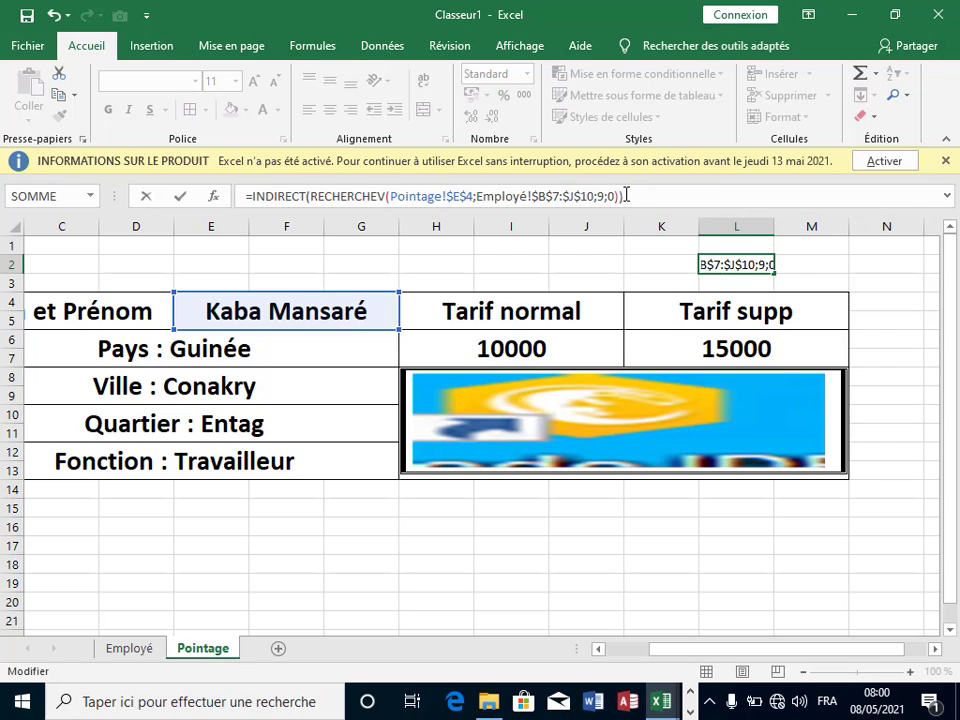
# Step: Copy the full lookup formula text and leave L2 unchanged
pyautogui.moveTo(626, 194); pyautogui.dragTo(261, 198)
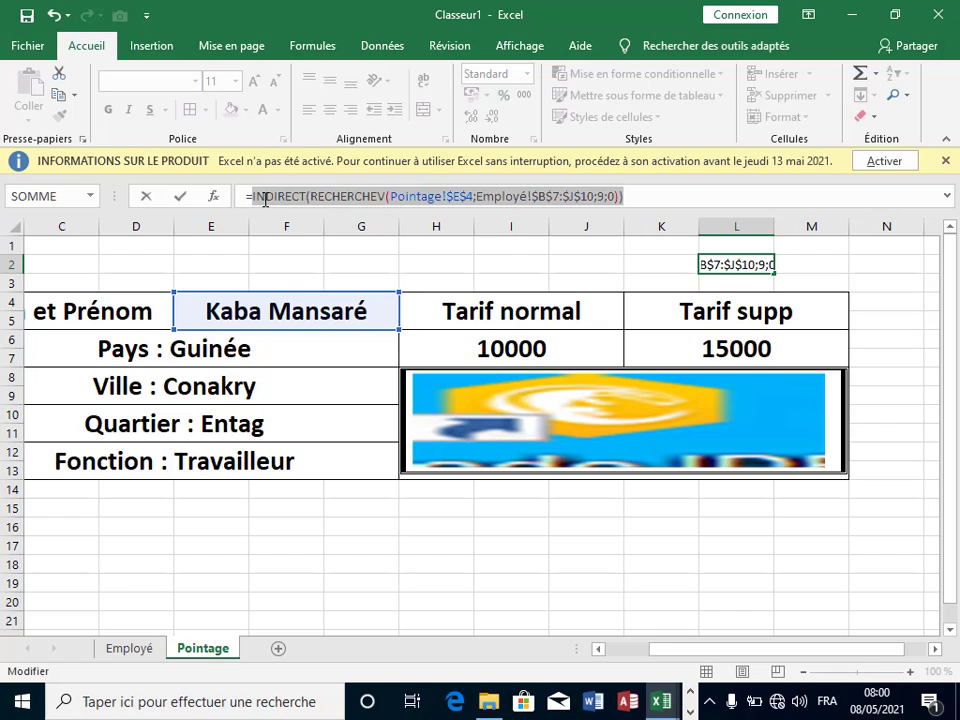
pyautogui.rightClick(264, 198)
pyautogui.click(316, 237)
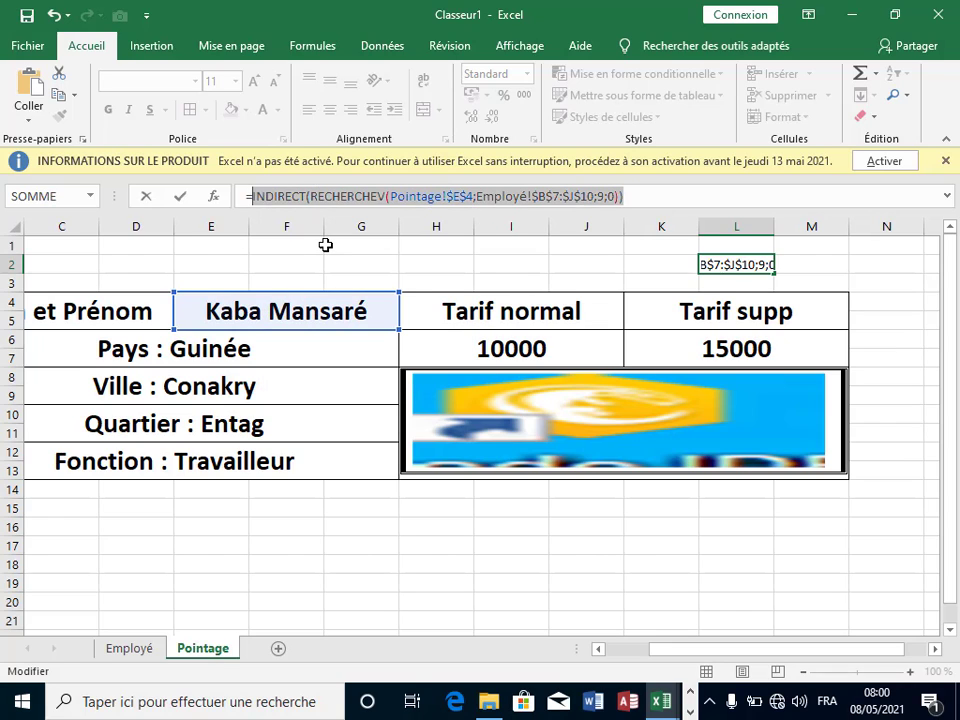
pyautogui.press('Escape')
# Step: Create a workbook name 'fara' referring to the pasted INDIRECT(RECHERCHEV(...)) photo lookup formula
pyautogui.click(905, 282)
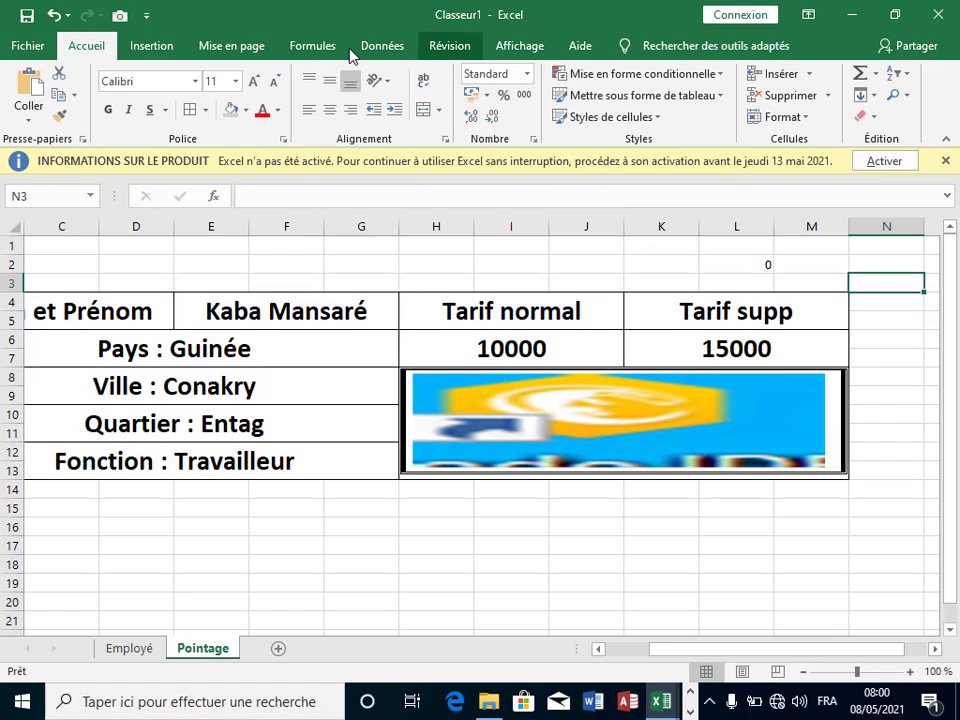
pyautogui.click(300, 48)
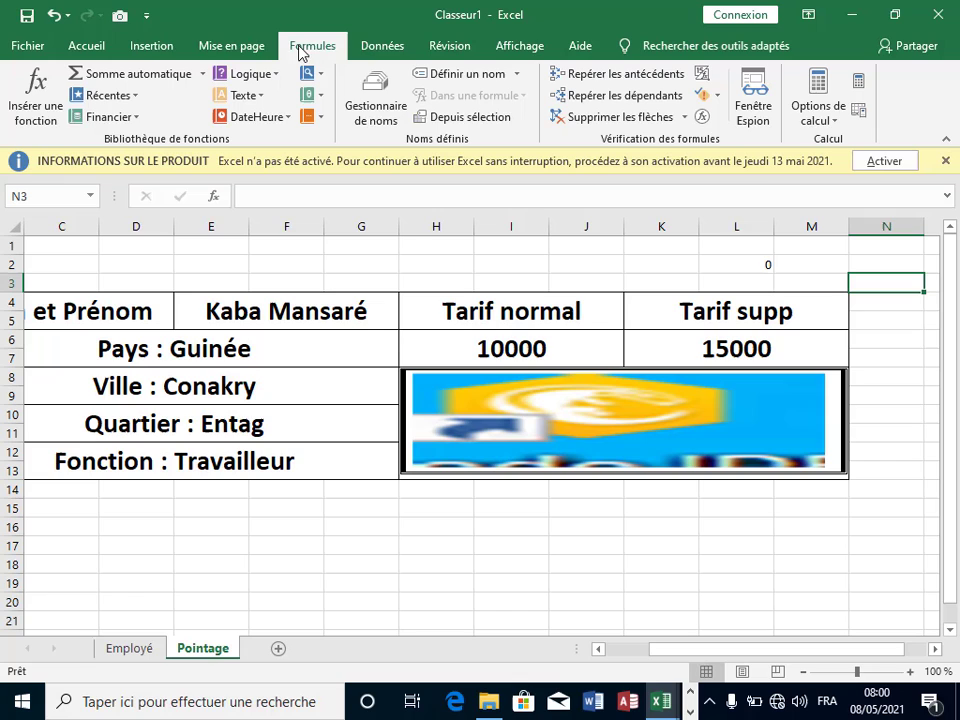
pyautogui.click(375, 110)
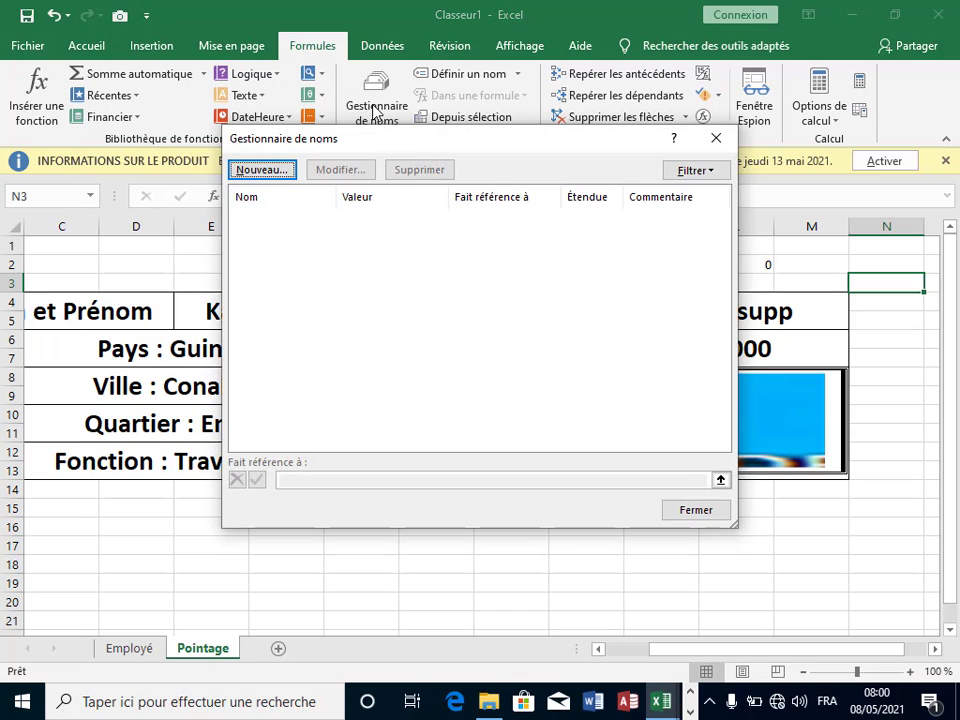
pyautogui.click(268, 173)
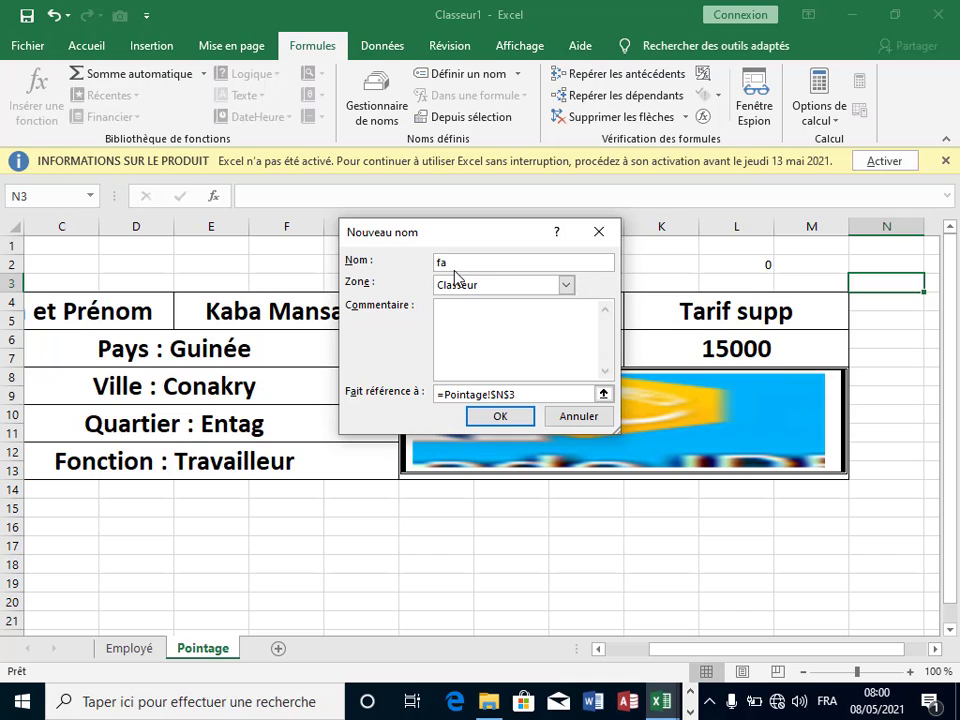
pyautogui.click(553, 393)
pyautogui.press('BackSpace')
pyautogui.press('BackSpace')
pyautogui.press('BackSpace')
pyautogui.press('BackSpace')
pyautogui.press('BackSpace')
pyautogui.press('BackSpace')
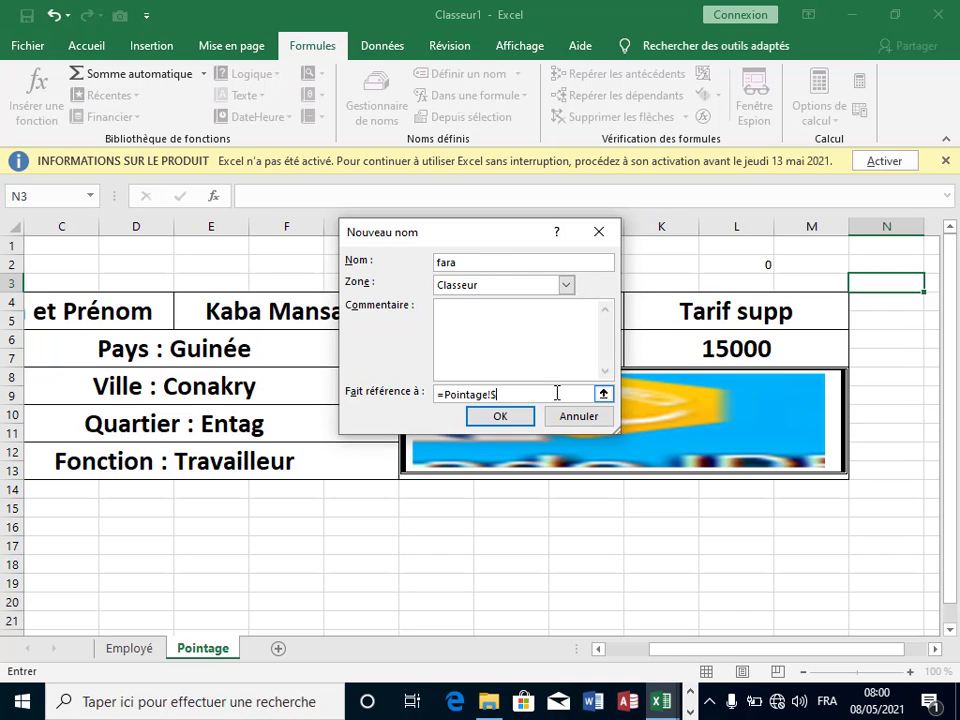
pyautogui.press('BackSpace')
pyautogui.press('BackSpace')
pyautogui.press('BackSpace')
pyautogui.hotkey('ctrl', 'v')
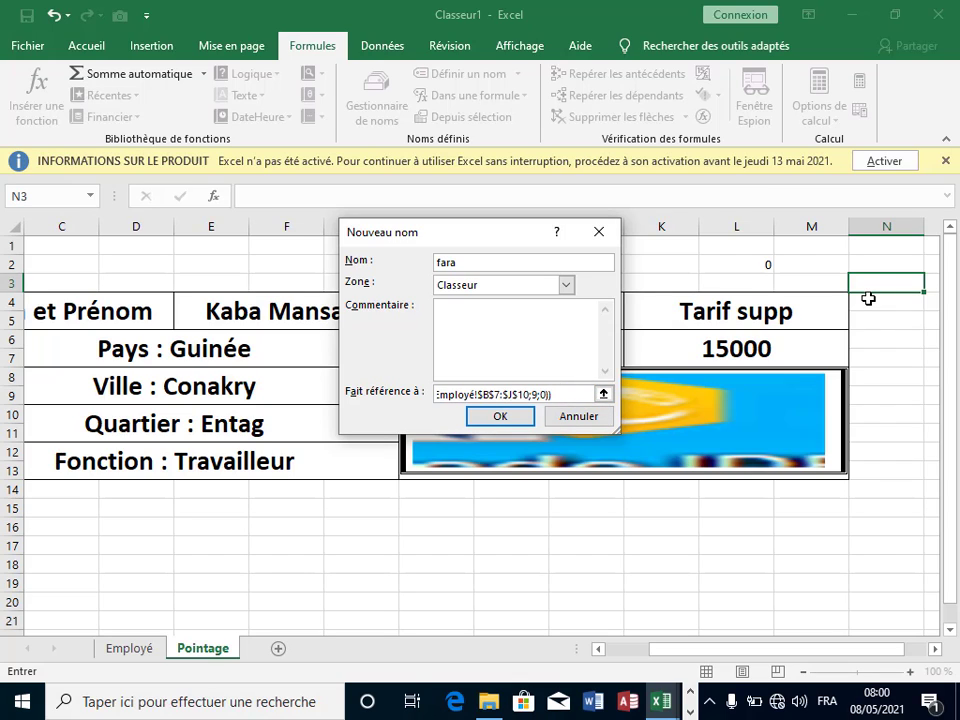
pyautogui.click(501, 418)
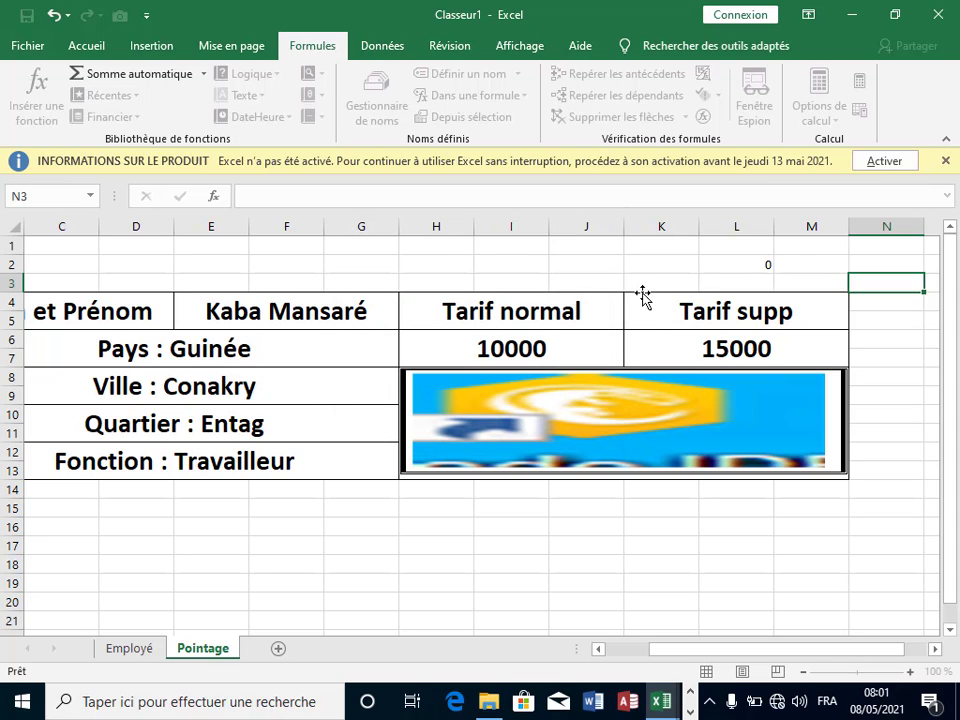
# Step: Verify 'fara' in Name Manager, then select the employee picture
pyautogui.hotkey('ctrl', 'F3')
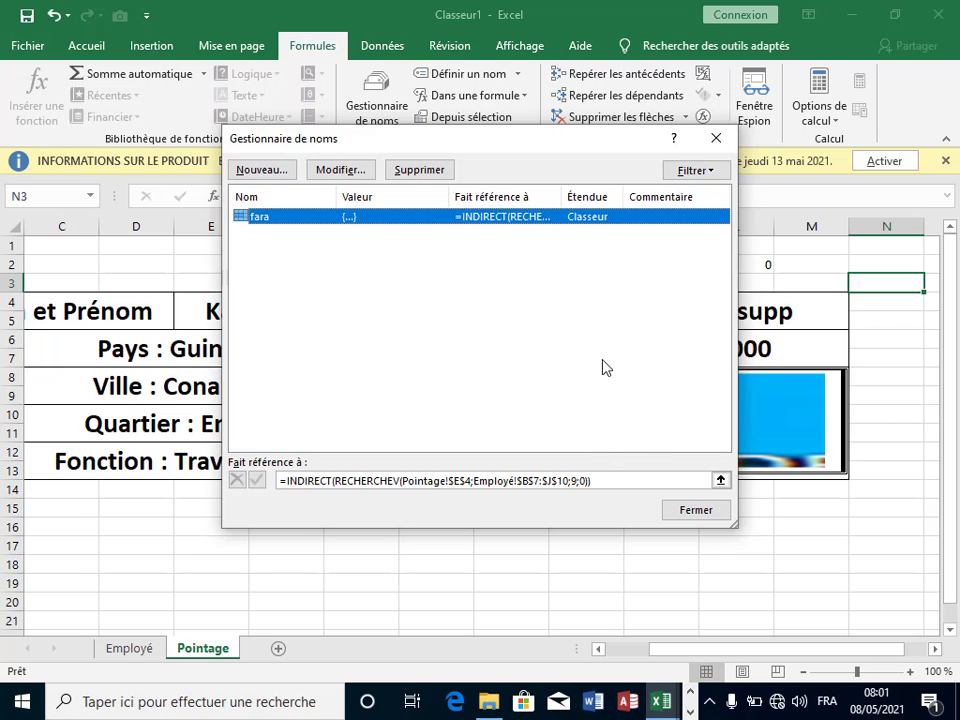
pyautogui.click(719, 512)
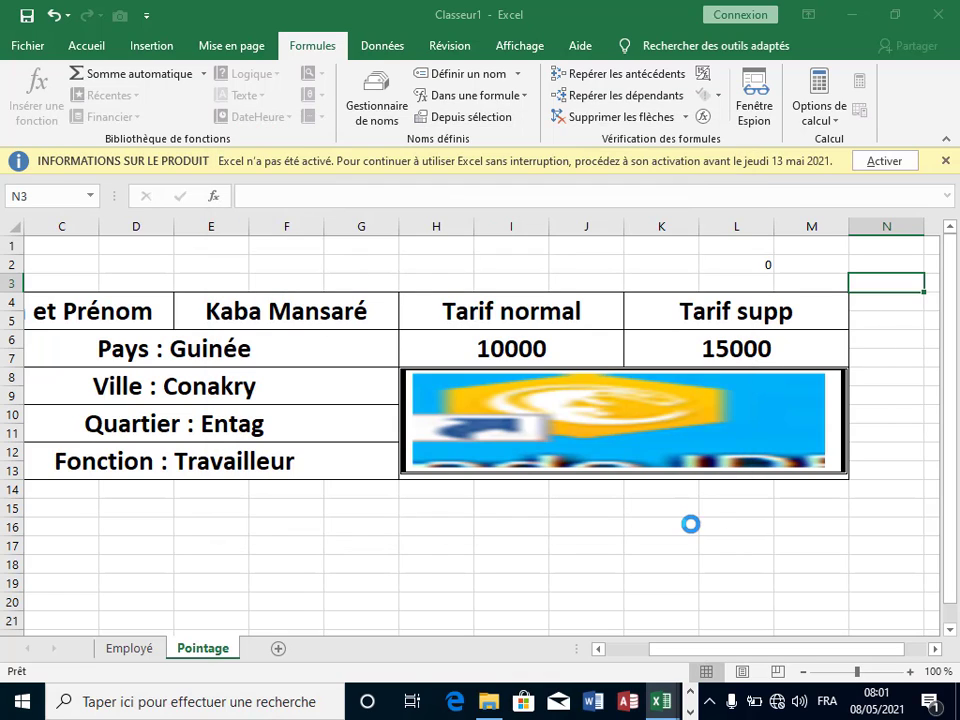
pyautogui.click(690, 525)
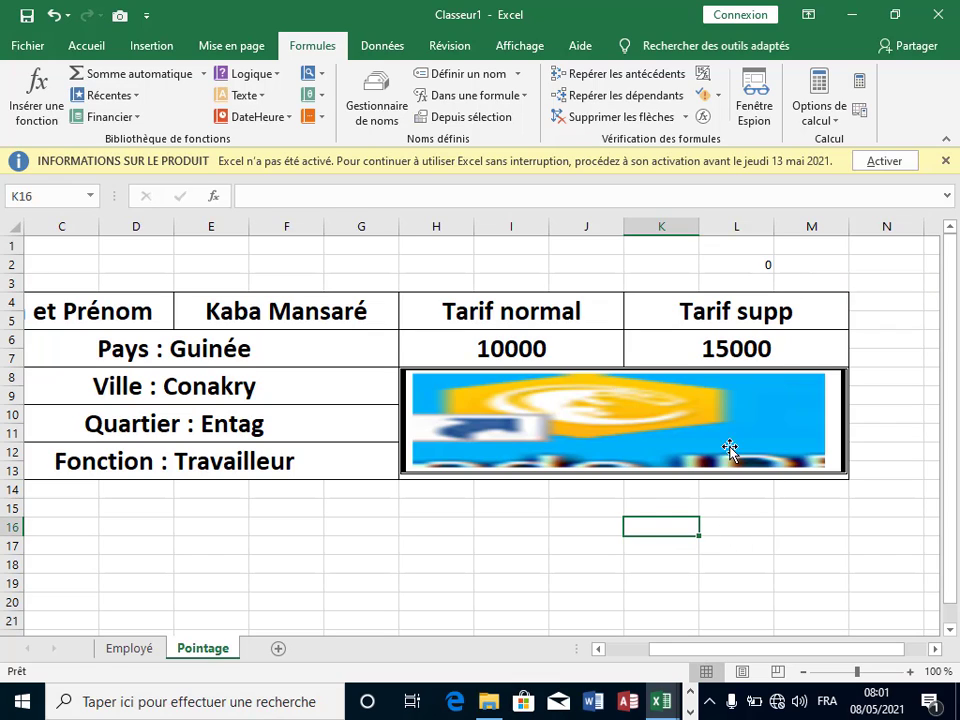
pyautogui.click(508, 545)
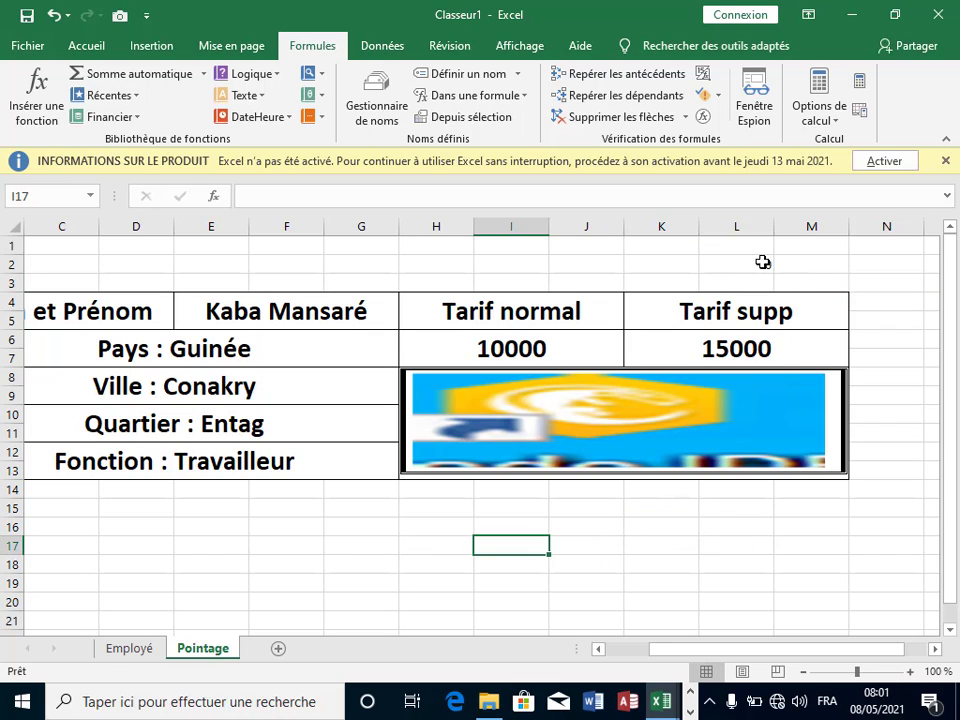
pyautogui.click(816, 267)
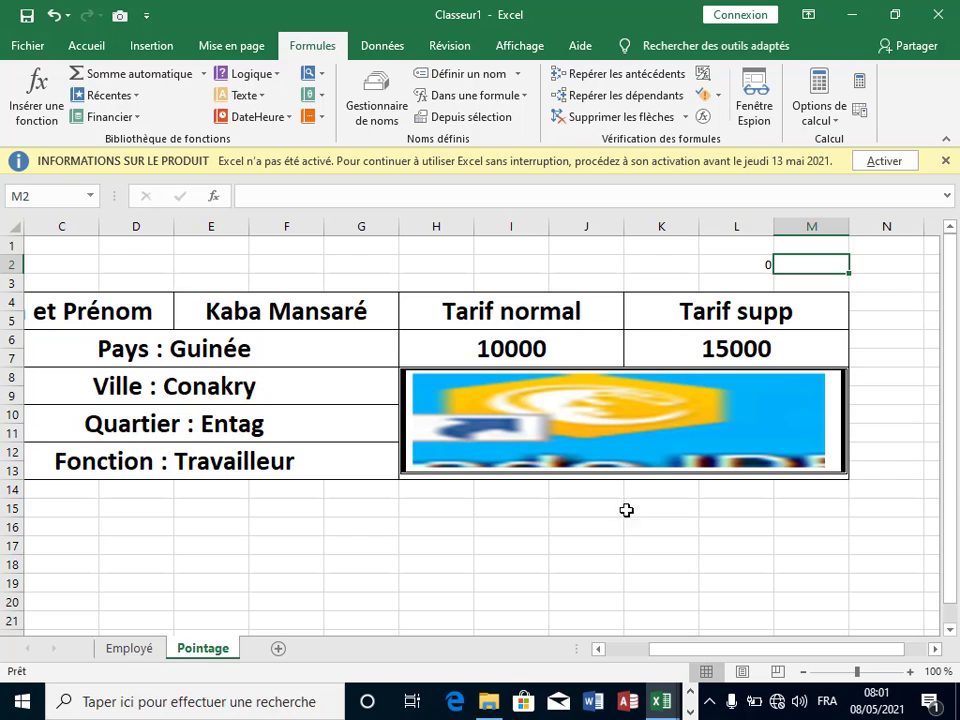
pyautogui.click(608, 432)
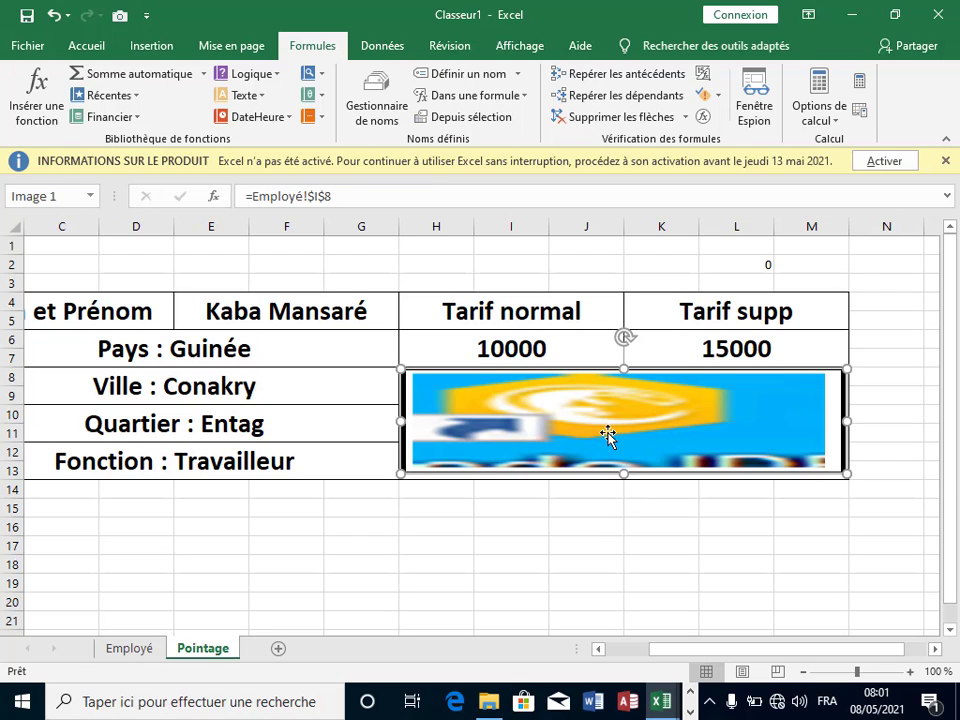
# Step: Replace the picture's formula =Employé!$I$8 with =fara so it follows the chosen employee
pyautogui.click(360, 204)
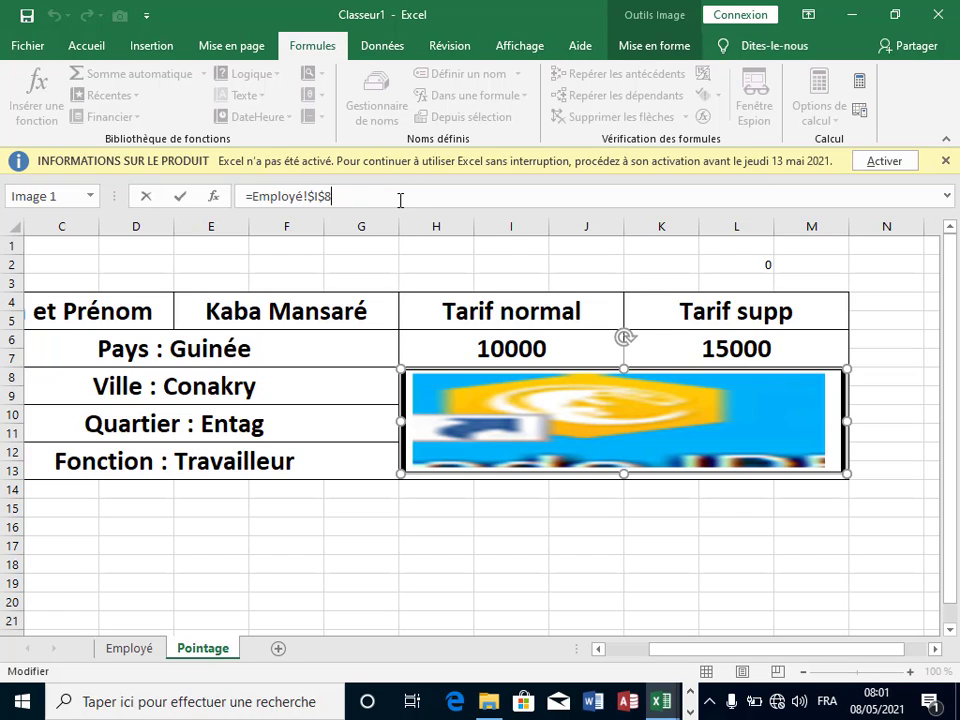
pyautogui.press('BackSpace')
pyautogui.press('BackSpace')
pyautogui.press('BackSpace')
pyautogui.press('BackSpace')
pyautogui.press('BackSpace')
pyautogui.press('BackSpace')
pyautogui.press('BackSpace')
pyautogui.press('BackSpace')
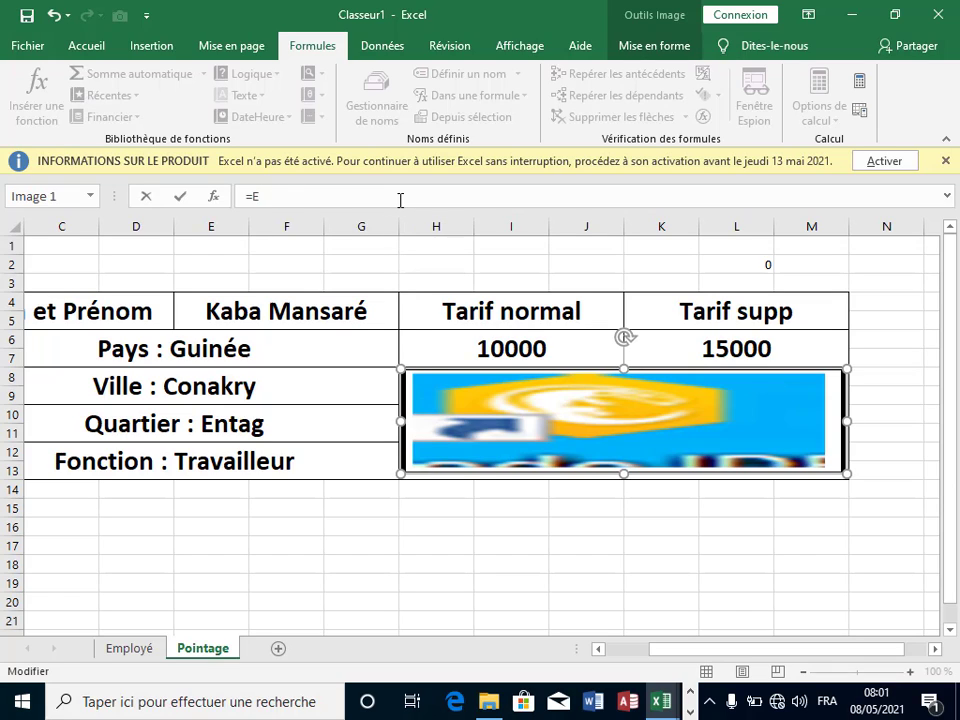
pyautogui.press('BackSpace')
pyautogui.write('fza')
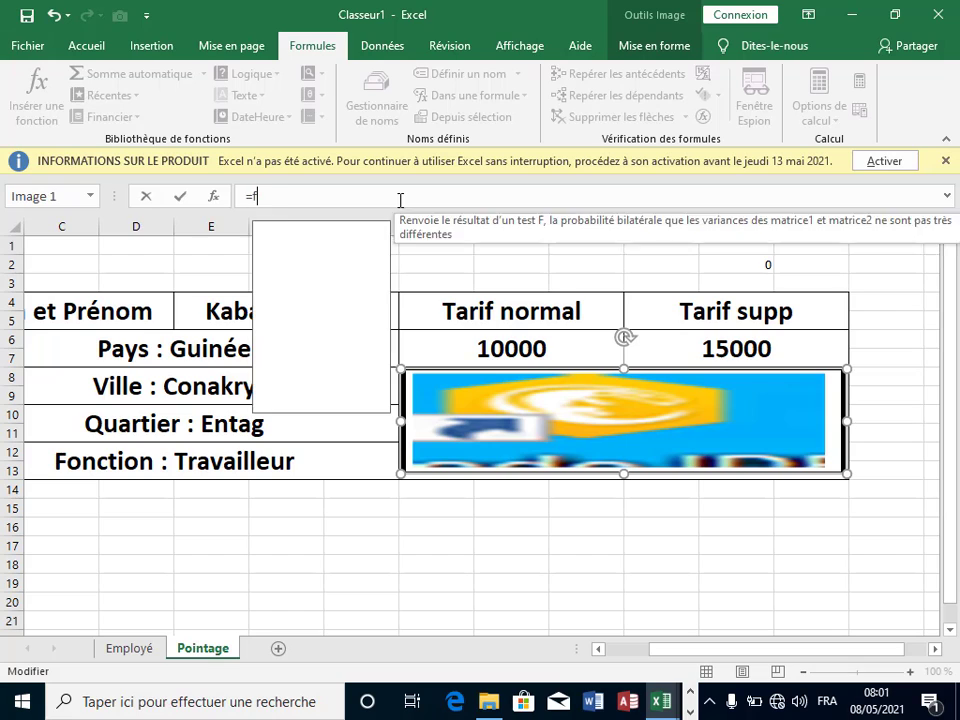
pyautogui.press('BackSpace')
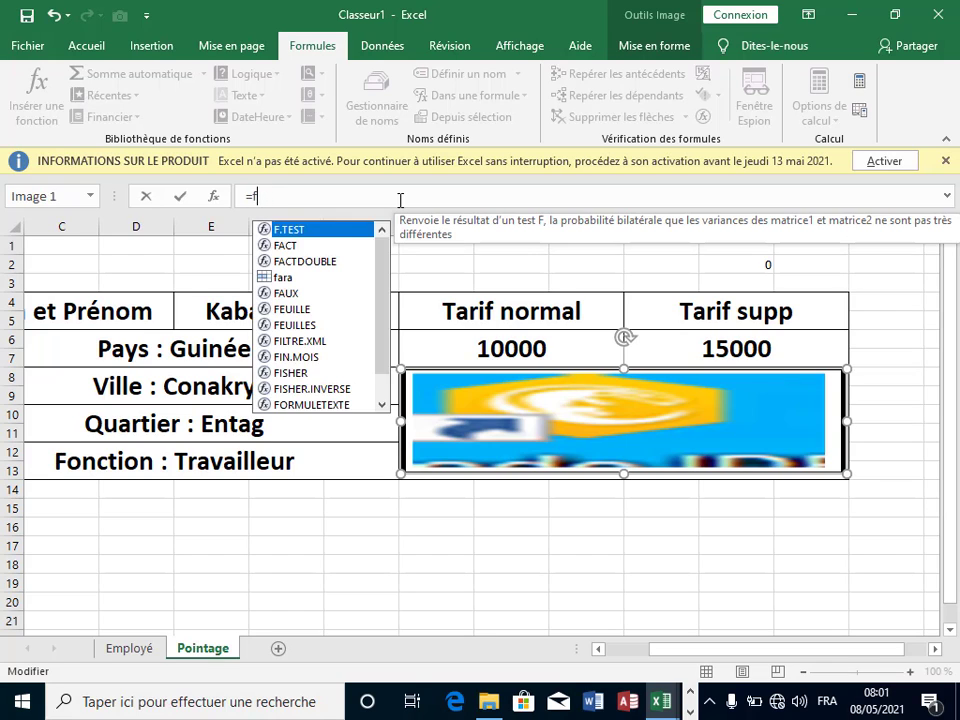
pyautogui.write('a')
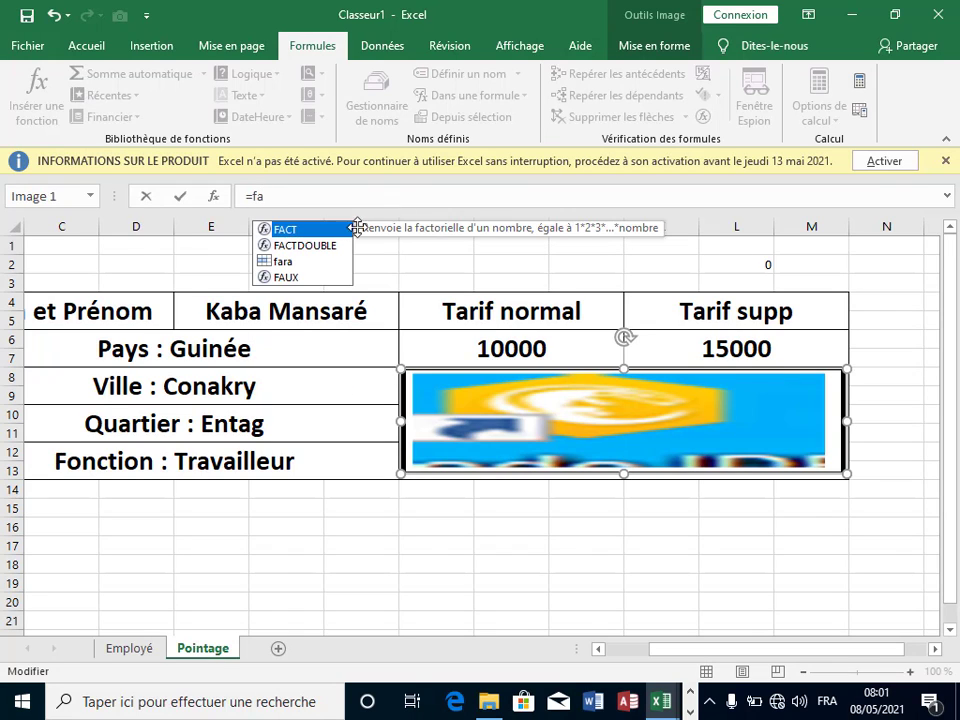
pyautogui.doubleClick(270, 262)
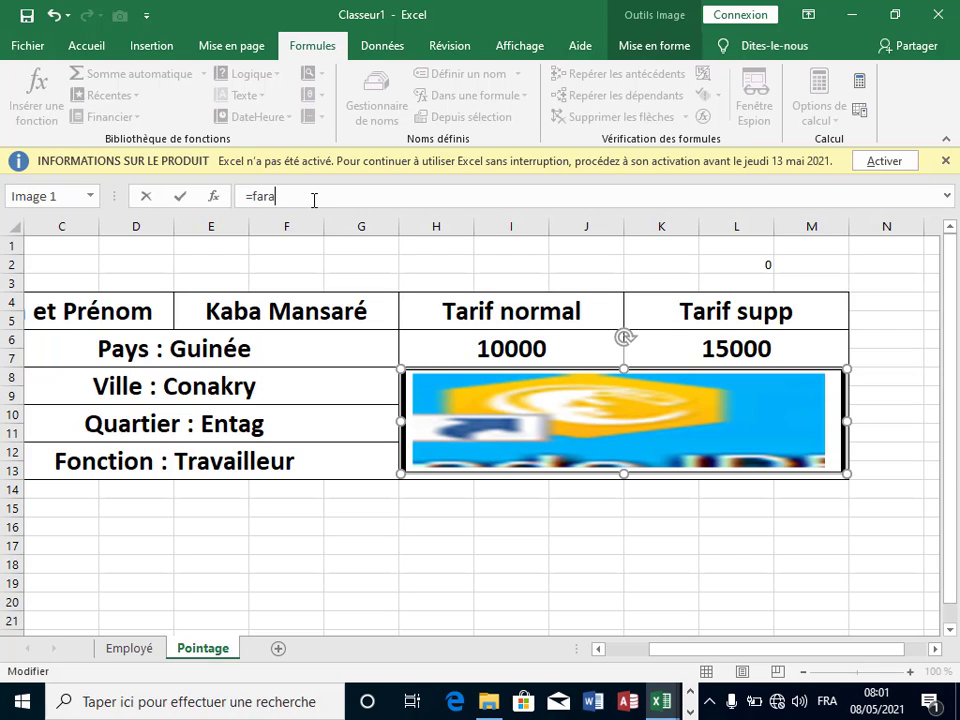
pyautogui.press('Return')
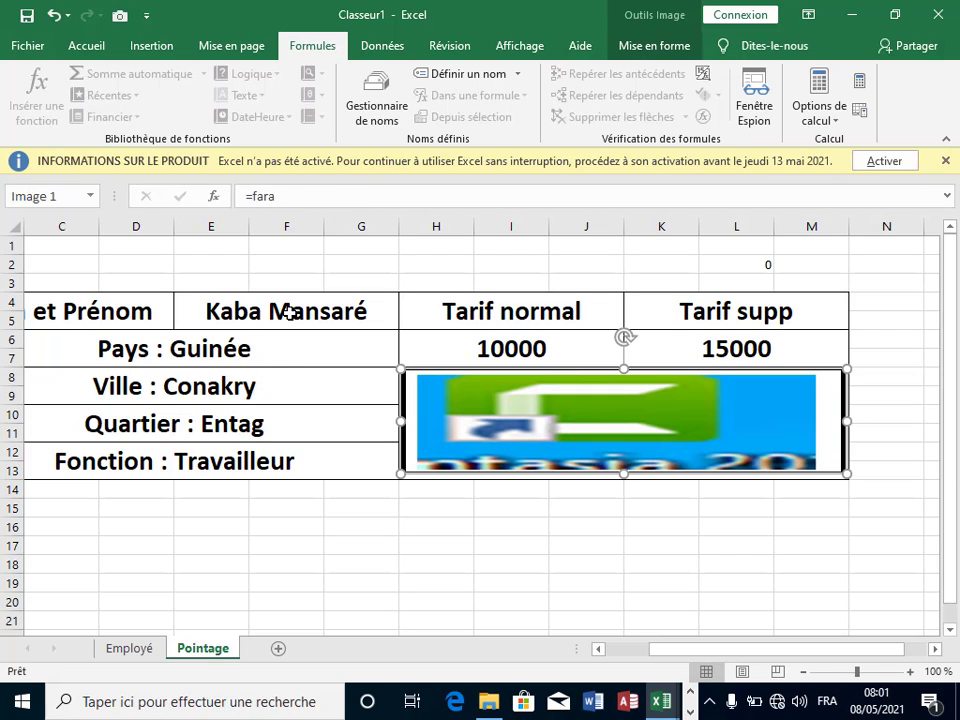
pyautogui.click(555, 546)
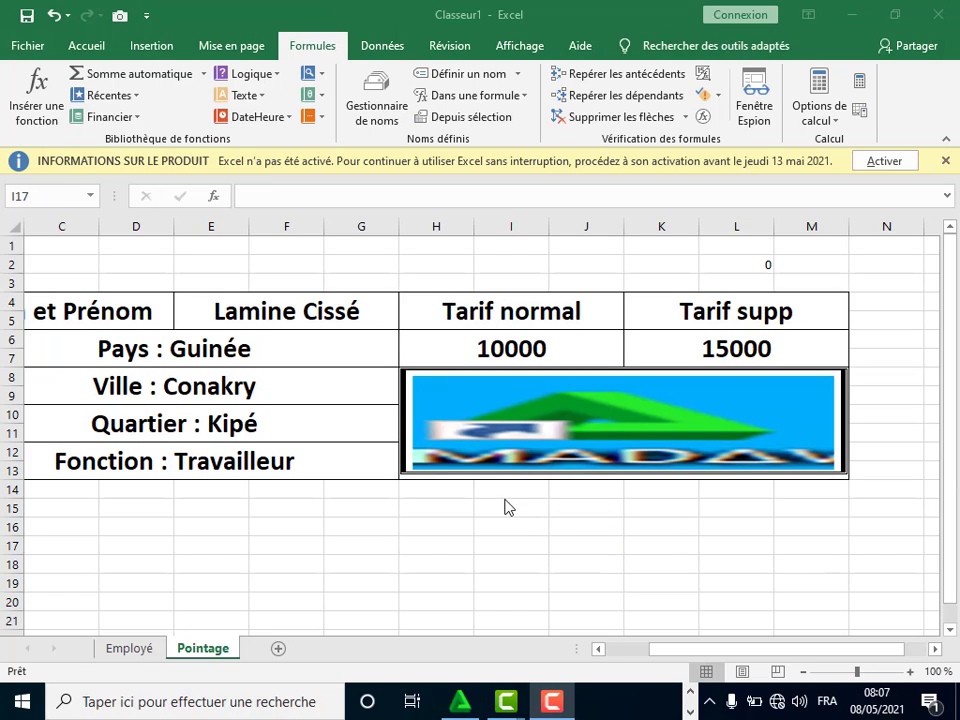
pyautogui.click(331, 309)
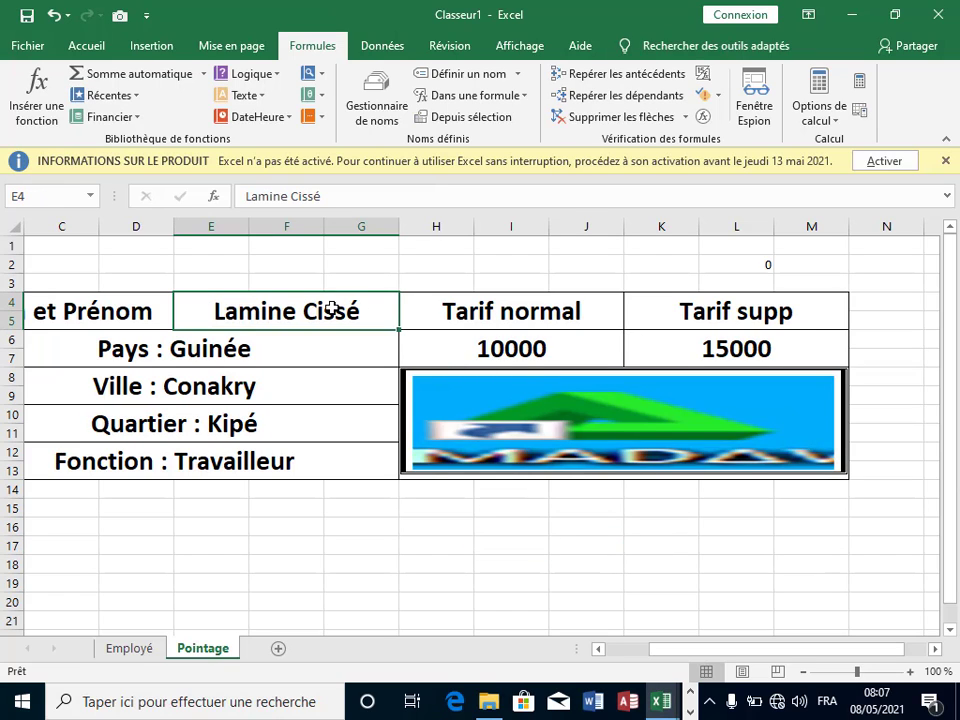
pyautogui.click(406, 302)
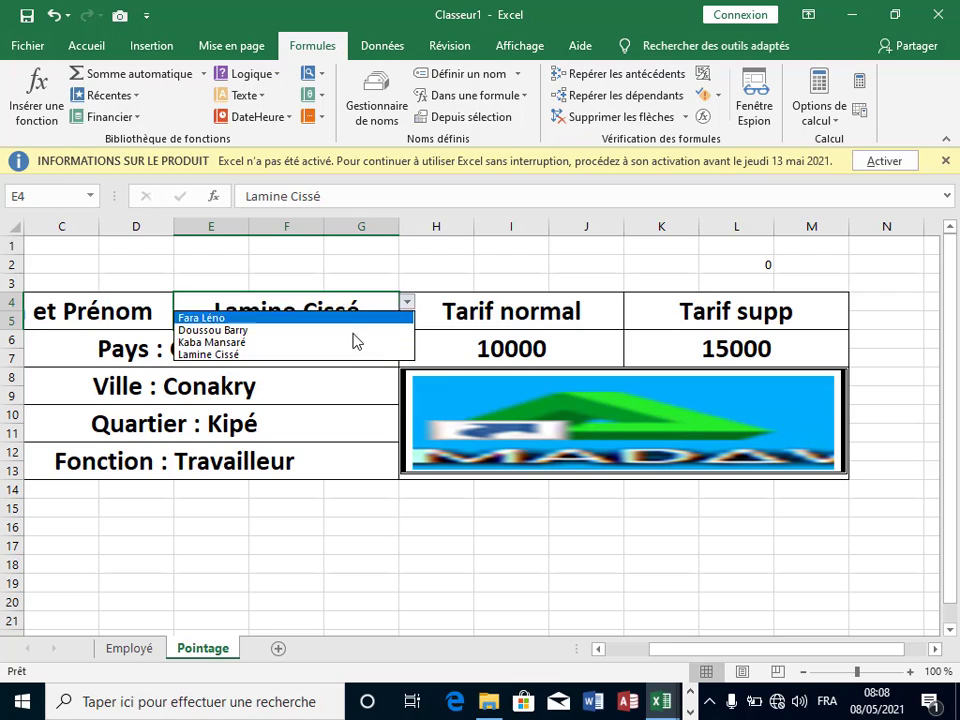
pyautogui.click(350, 332)
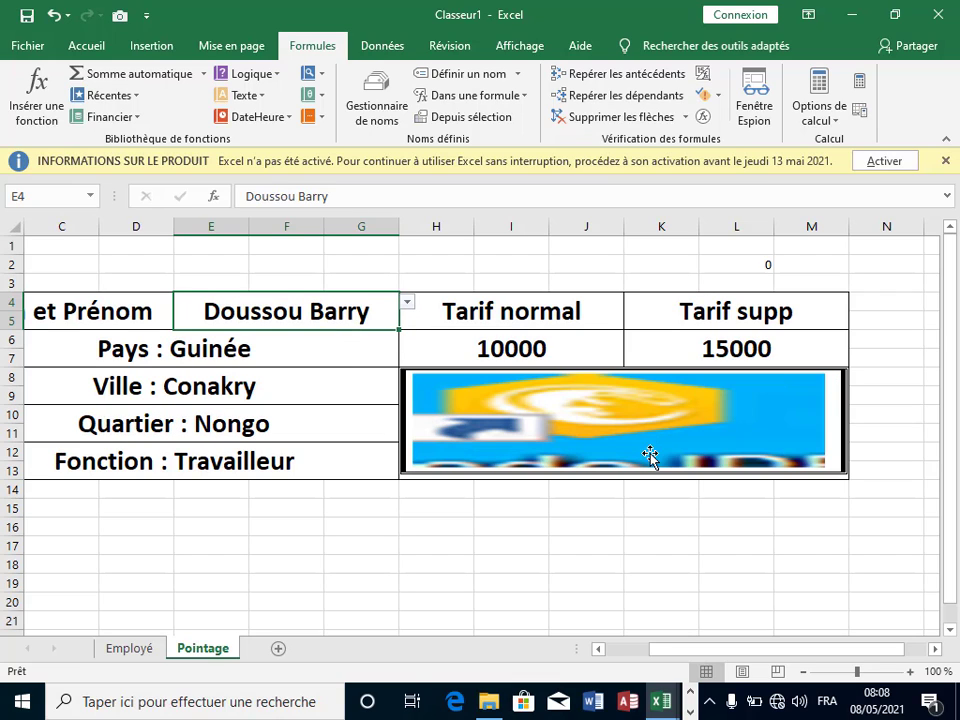
pyautogui.click(408, 305)
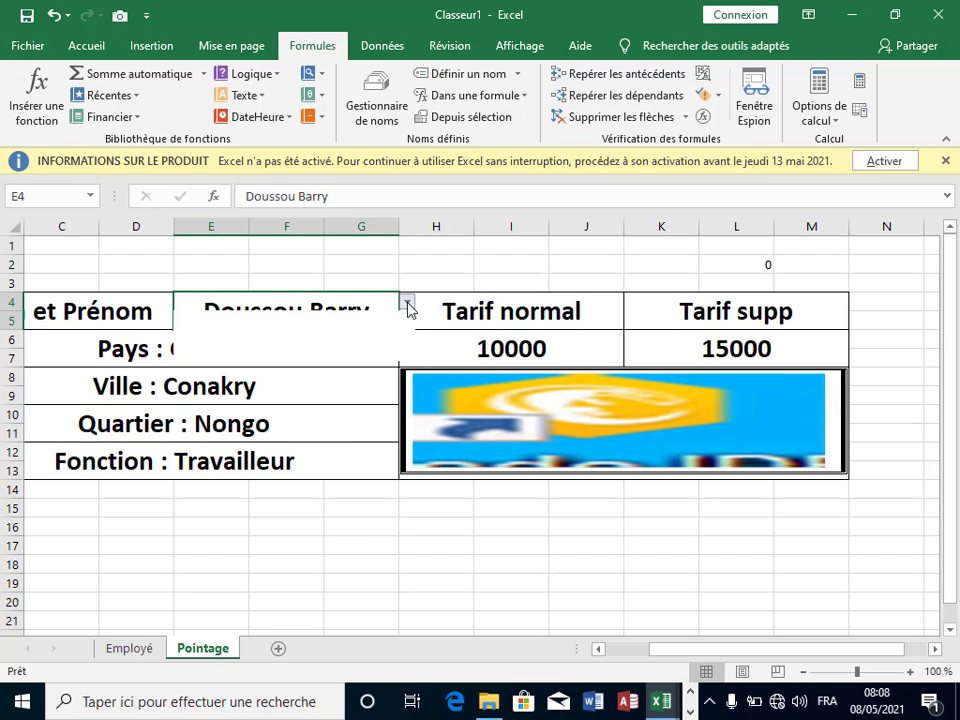
pyautogui.click(311, 353)
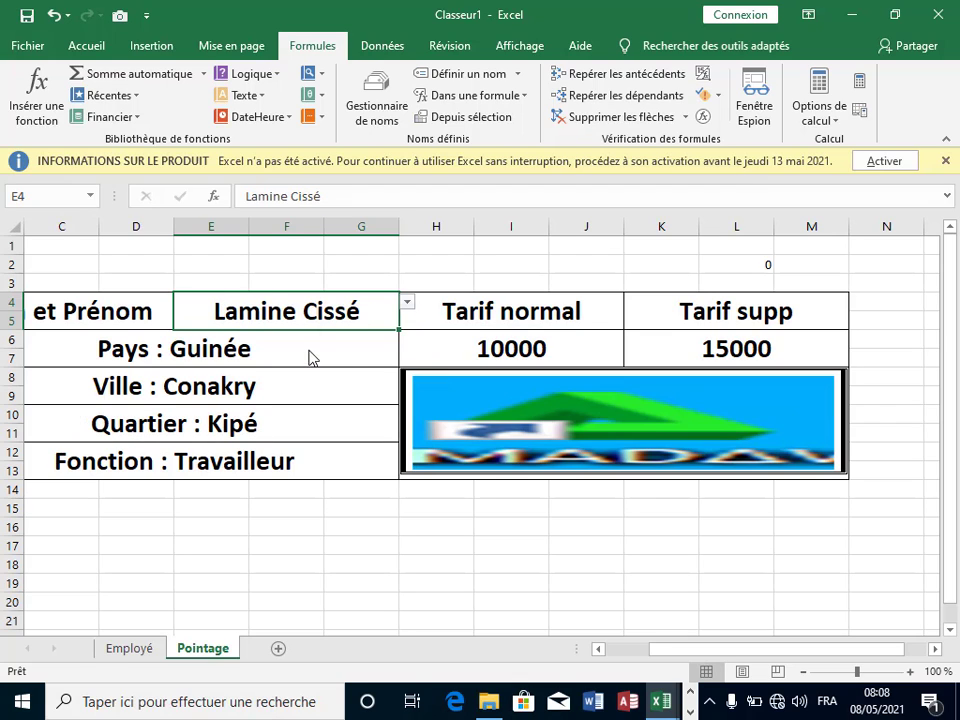
pyautogui.click(585, 527)
pyautogui.click(369, 521)
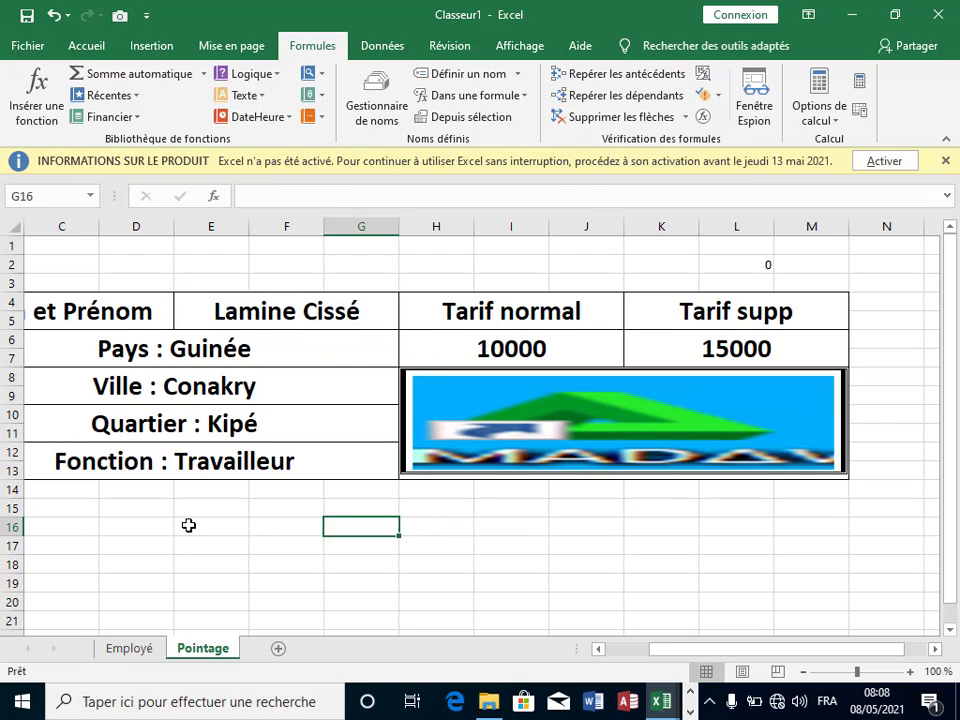
pyautogui.click(188, 525)
pyautogui.click(128, 531)
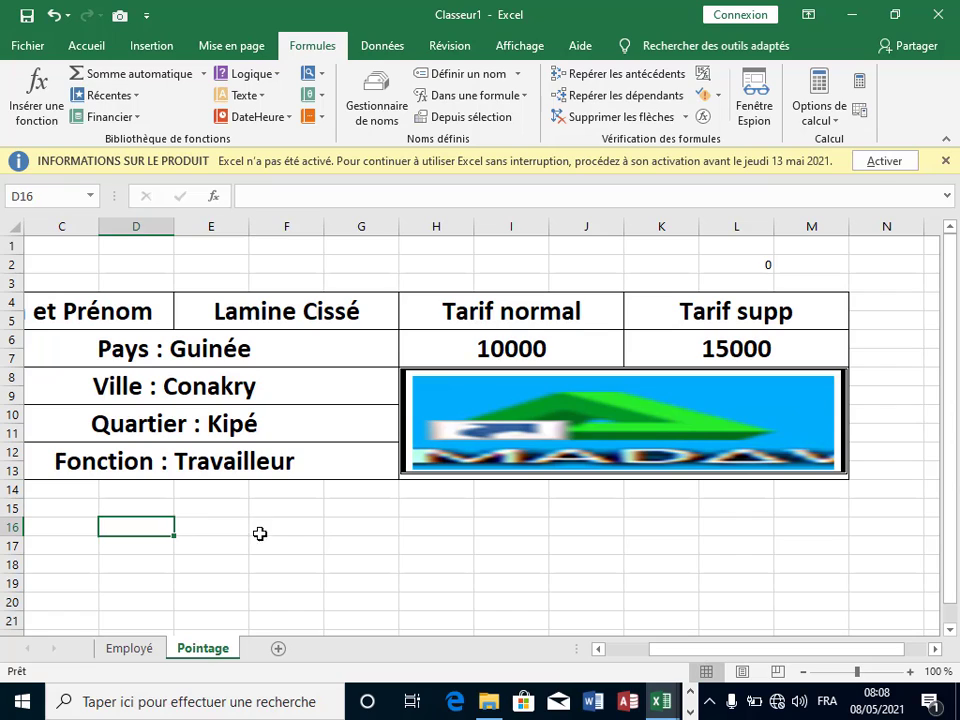
pyautogui.doubleClick(600, 649)
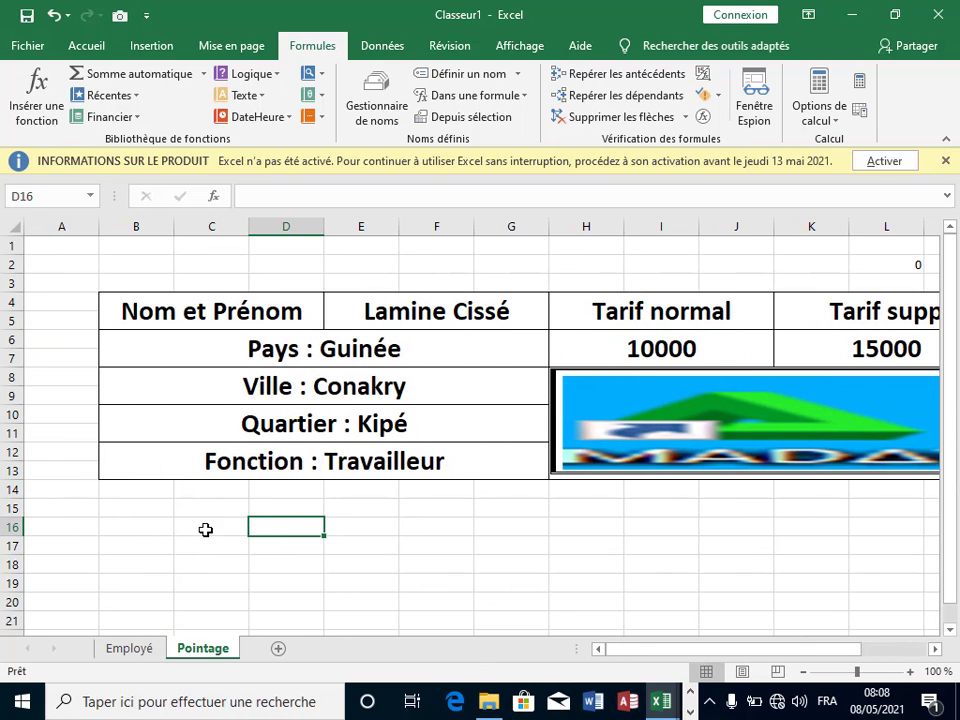
pyautogui.click(190, 530)
# Step: Enter headers Nom et prénom, Debut T and Debut de P in C16:E16
pyautogui.click(160, 530)
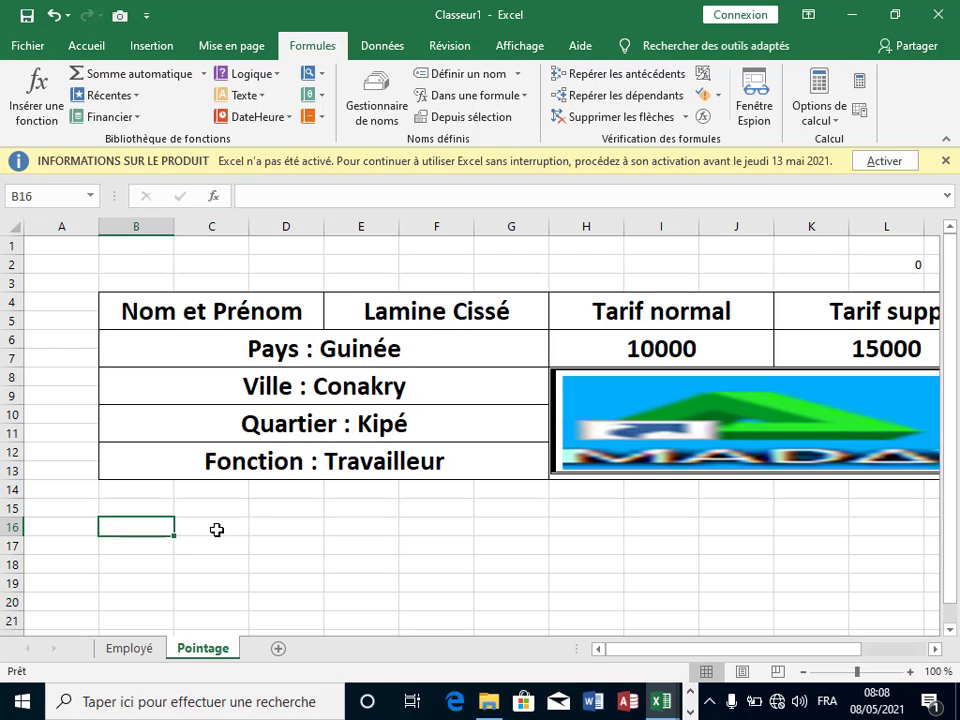
pyautogui.click(220, 525)
pyautogui.click(160, 523)
pyautogui.click(200, 526)
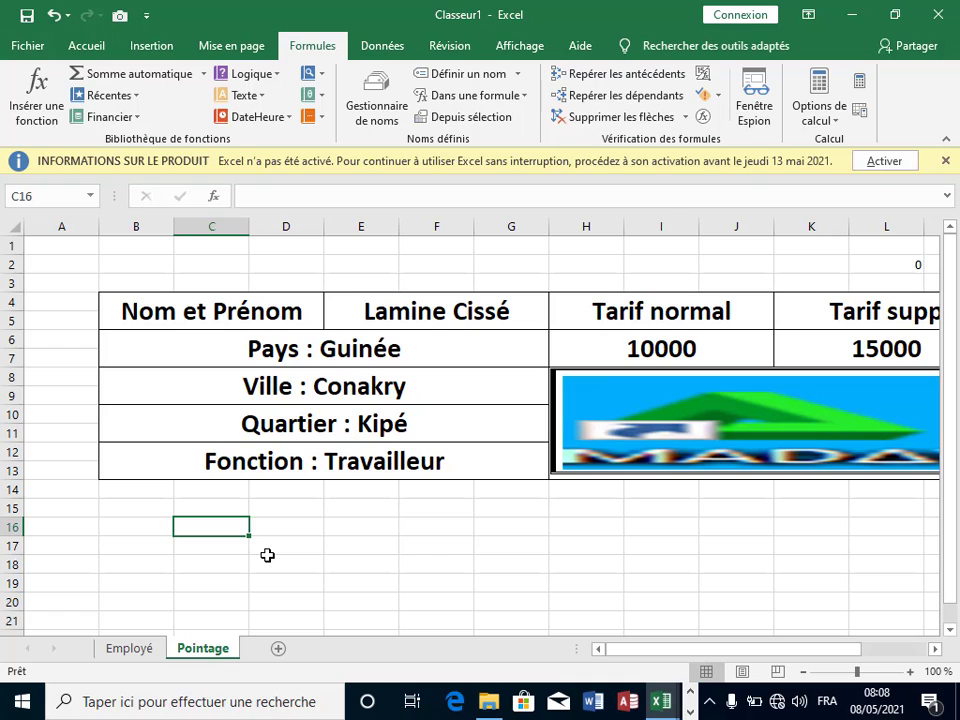
pyautogui.write('Noù')
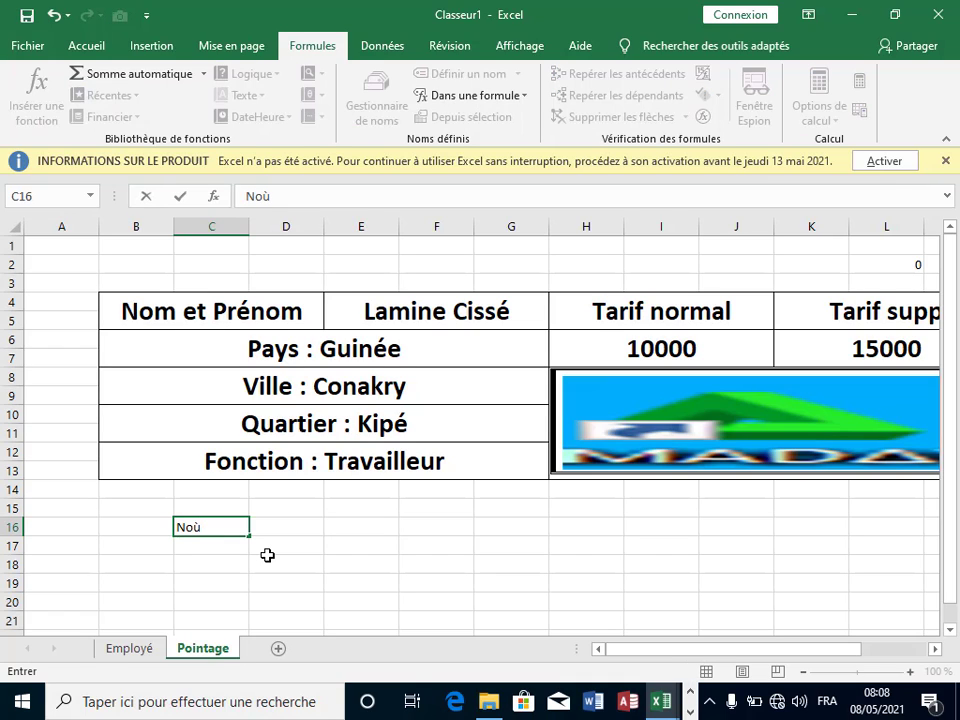
pyautogui.press('BackSpace')
pyautogui.write('m et prénom')
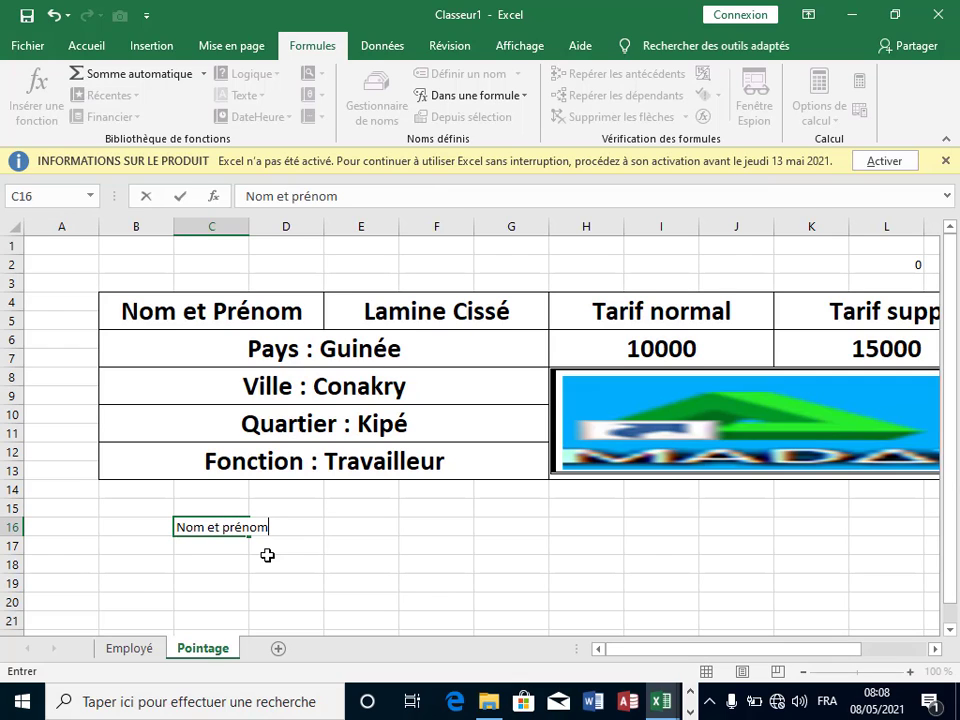
pyautogui.press('Tab')
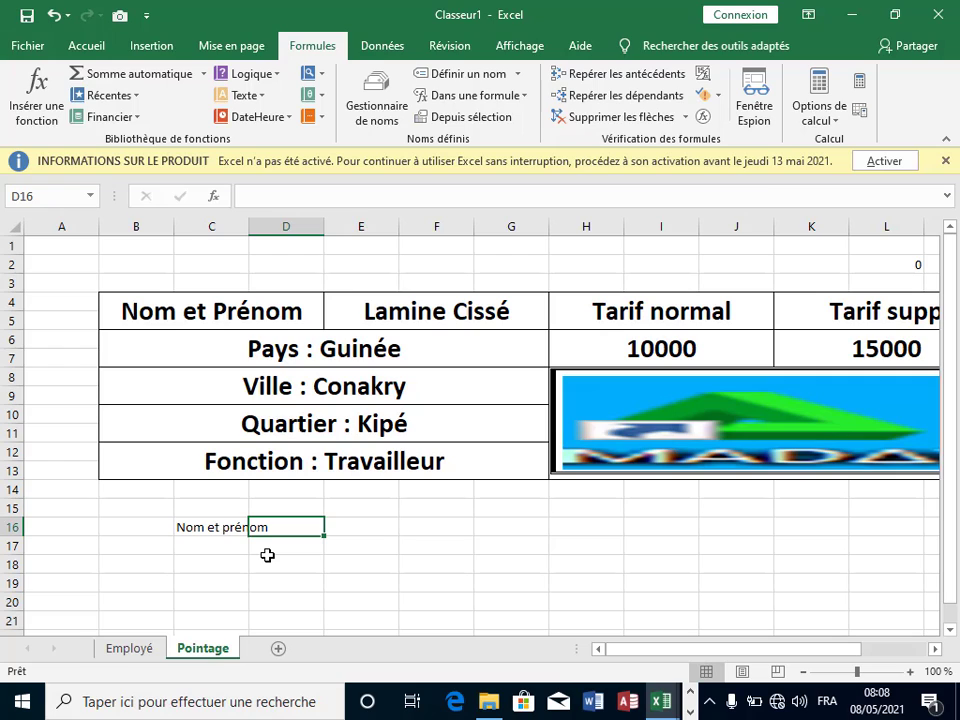
pyautogui.write('Debiu')
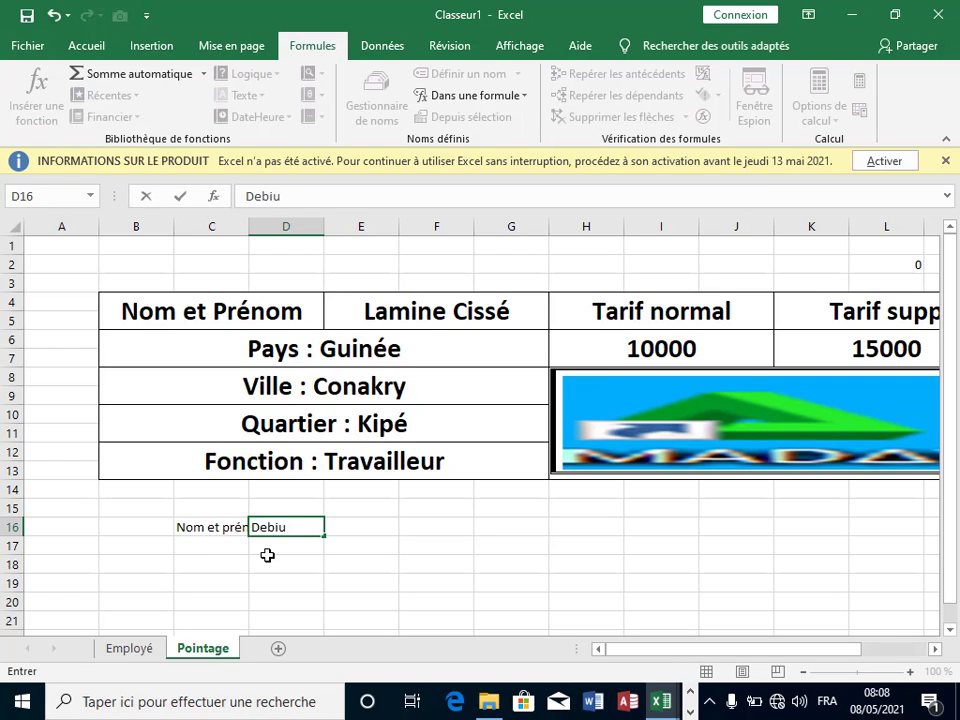
pyautogui.press('BackSpace')
pyautogui.press('BackSpace')
pyautogui.write('ut')
pyautogui.write(' t')
pyautogui.write('T')
pyautogui.press('Tab')
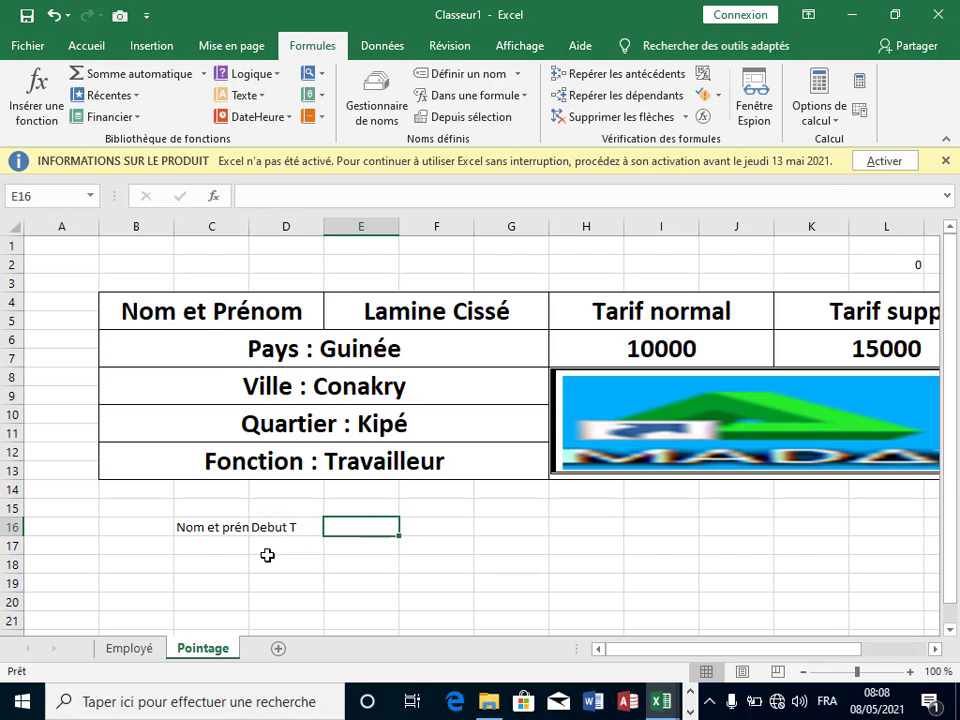
pyautogui.write('Deb')
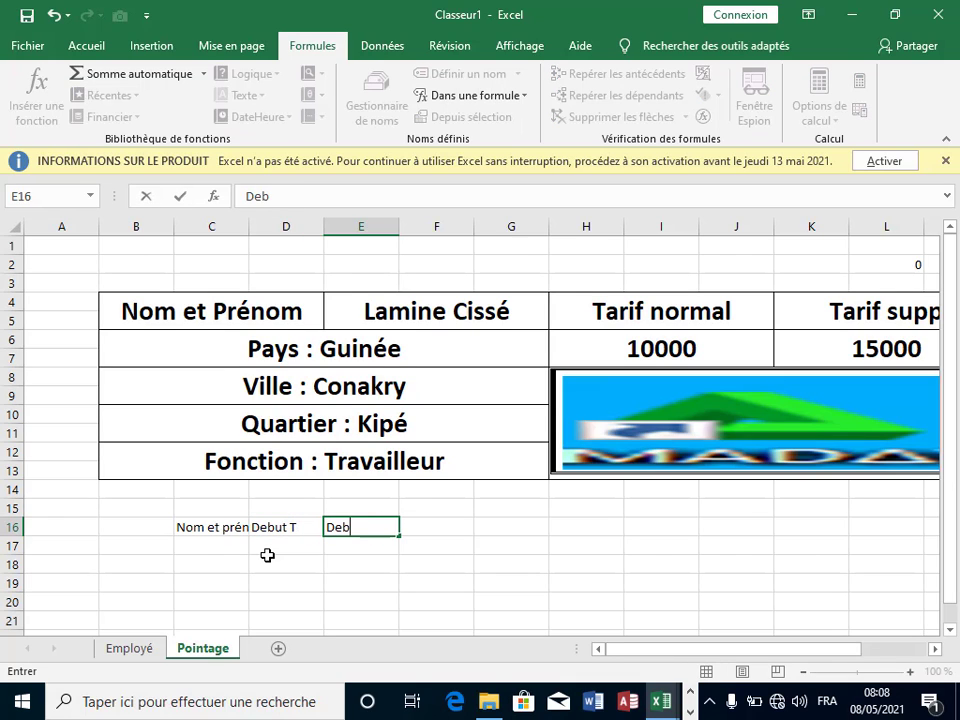
pyautogui.write('ut de P')
pyautogui.press('Tab')
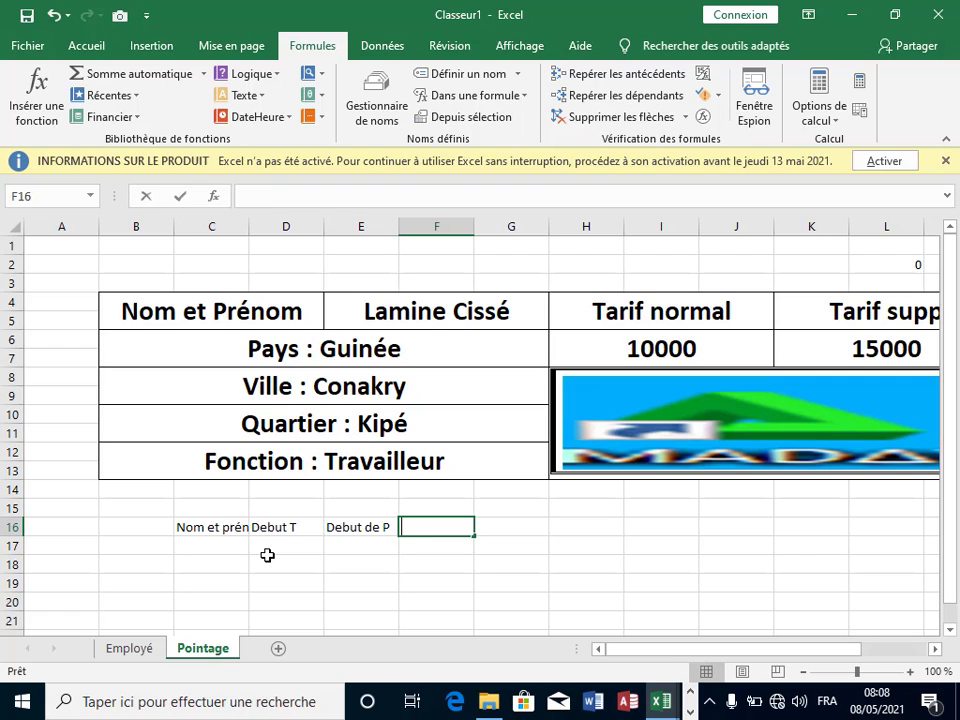
# Step: Add headers Fin de P, Fin T, Total HN and Total Hsupp
pyautogui.write('Fin')
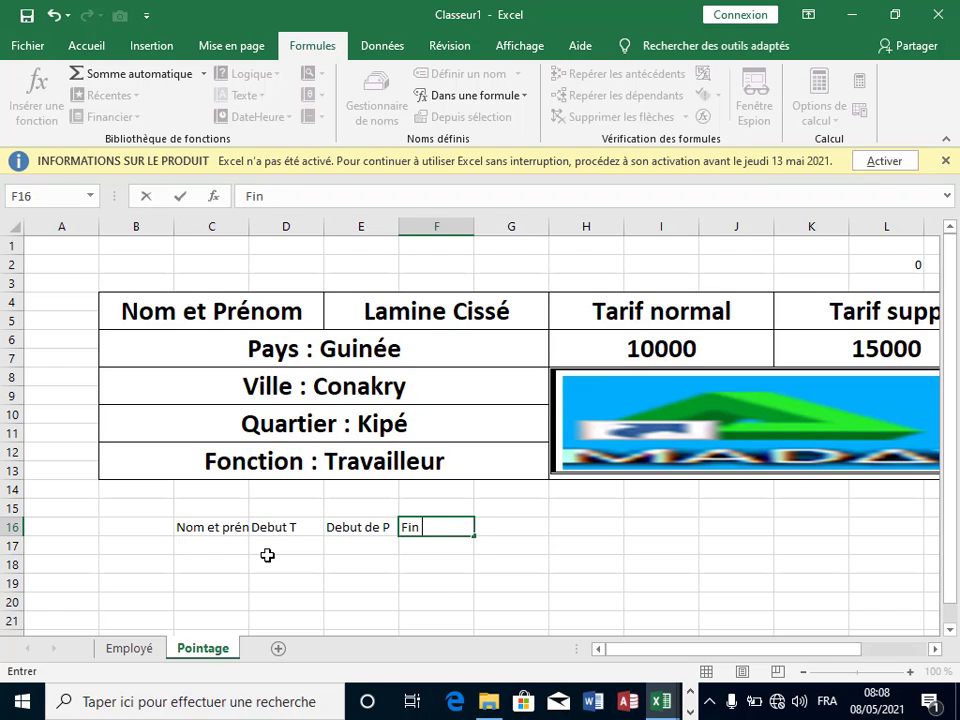
pyautogui.write('dde P')
pyautogui.hotkey('ctrl', 'Return')
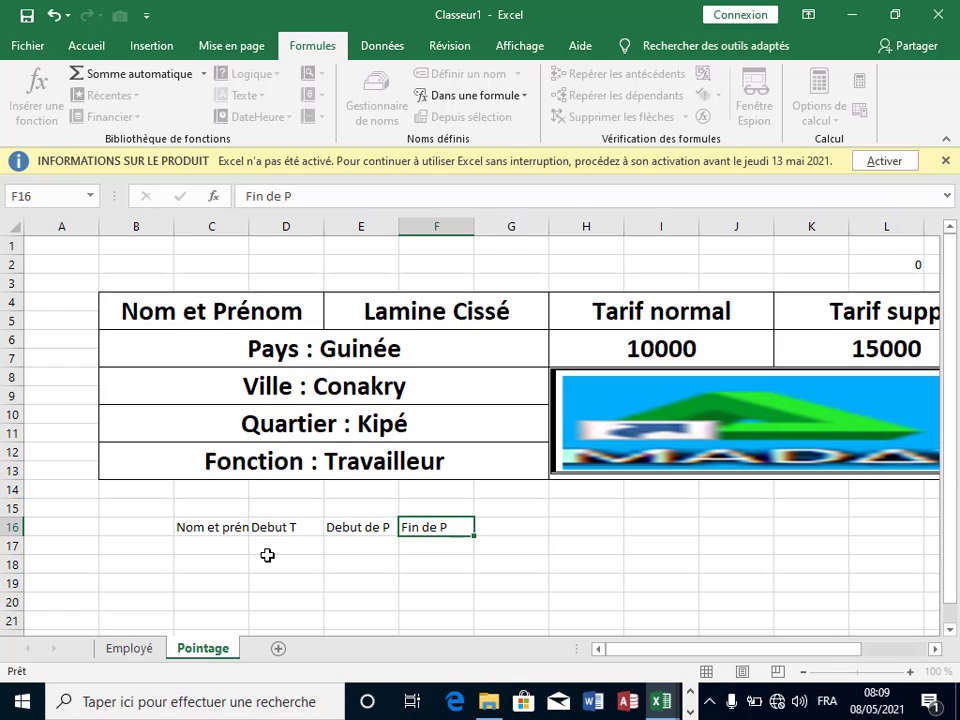
pyautogui.press('Tab')
pyautogui.write('Fin')
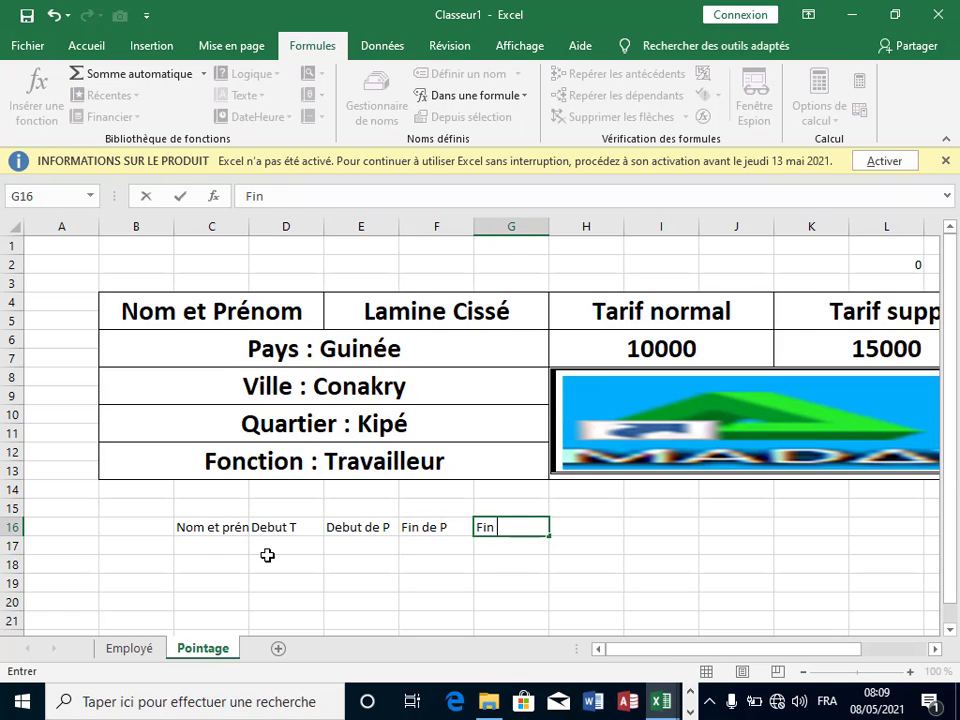
pyautogui.write(' T')
pyautogui.press('Tab')
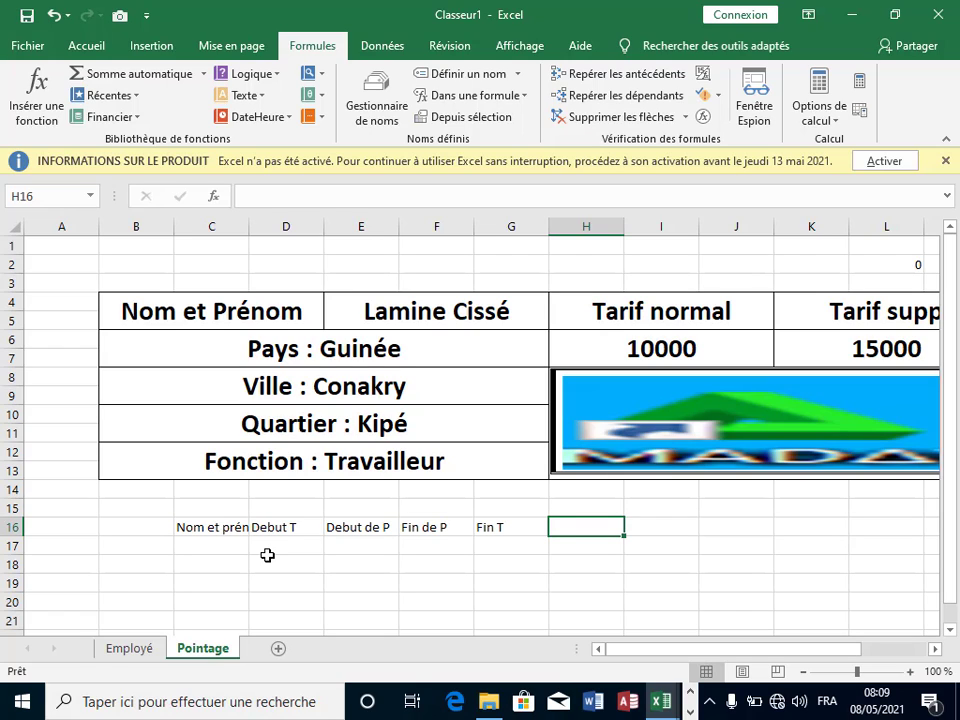
pyautogui.write('To')
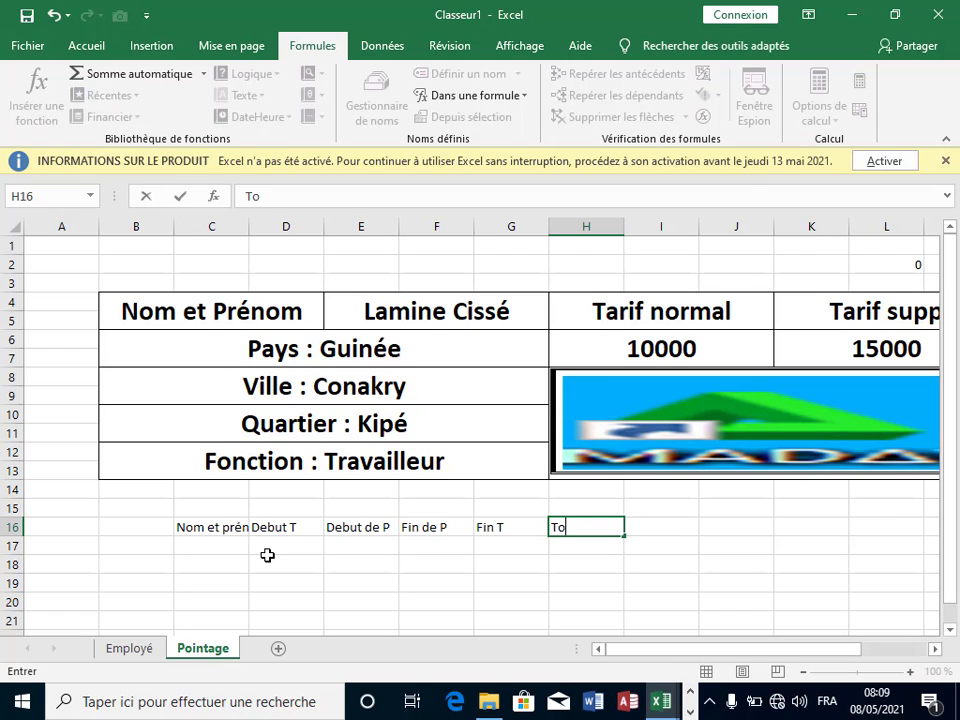
pyautogui.write('tal HN')
pyautogui.press('Tab')
pyautogui.write('Toa')
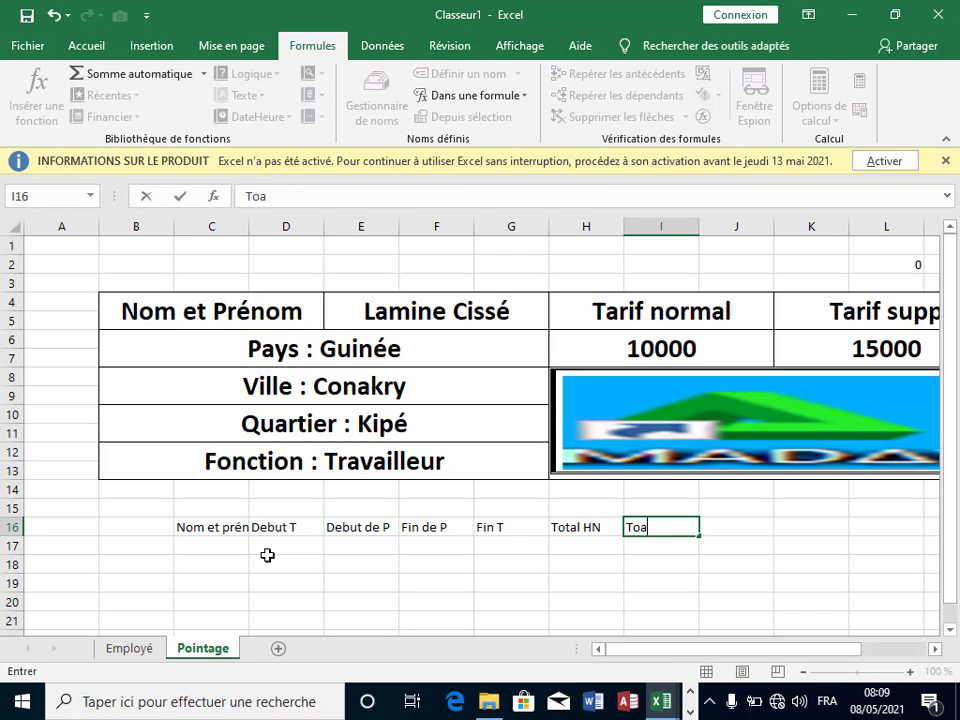
pyautogui.press('BackSpace')
pyautogui.write('tal Hsupp')
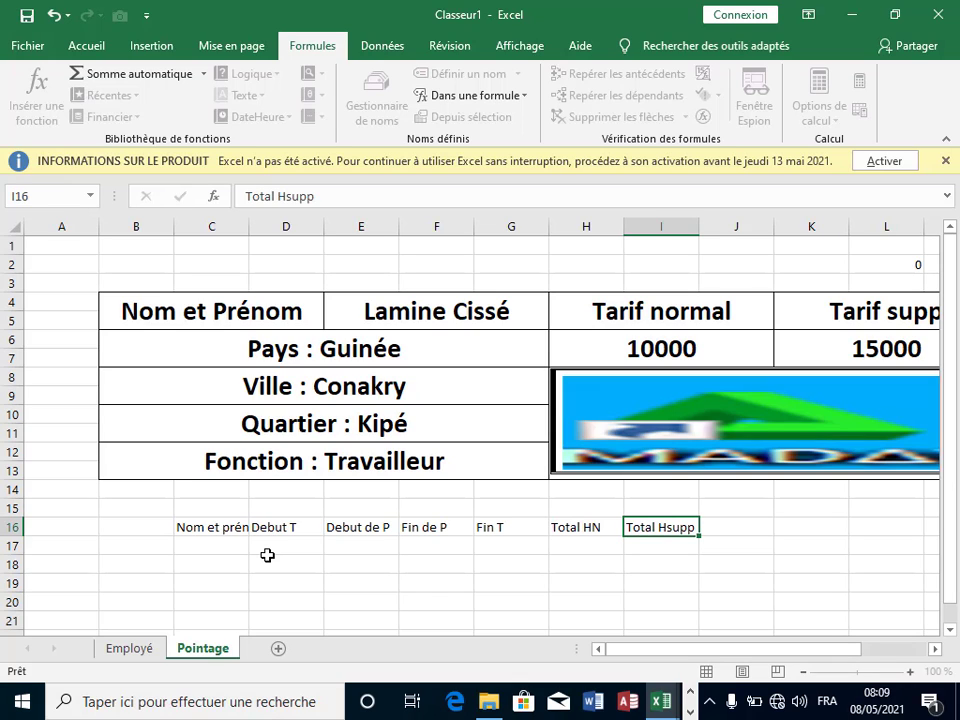
pyautogui.press('Tab')
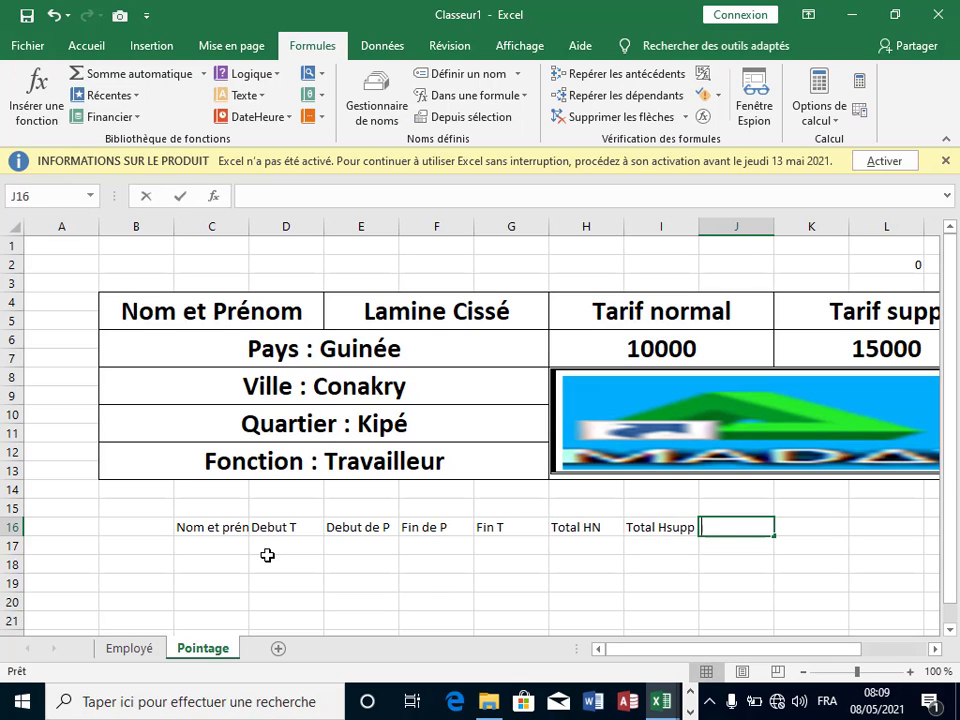
# Step: Finish the row with headers Salaire, Date and Observation
pyautogui.write('SSSSSSS')
pyautogui.press('BackSpace')
pyautogui.press('BackSpace')
pyautogui.press('BackSpace')
pyautogui.press('BackSpace')
pyautogui.press('BackSpace')
pyautogui.press('BackSpace')
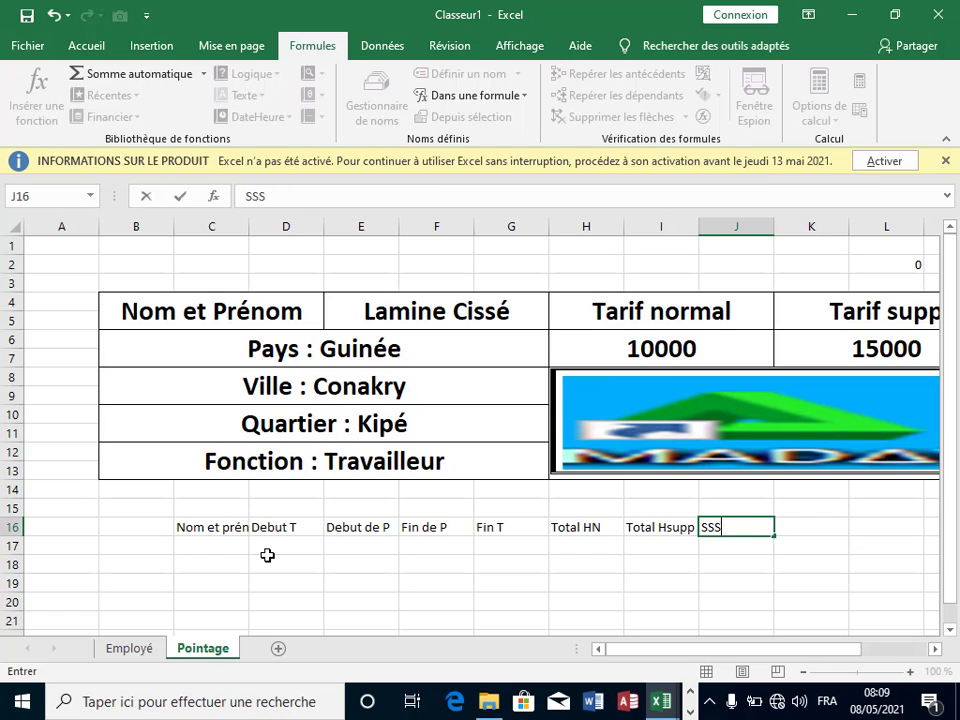
pyautogui.write('alaire')
pyautogui.press('Tab')
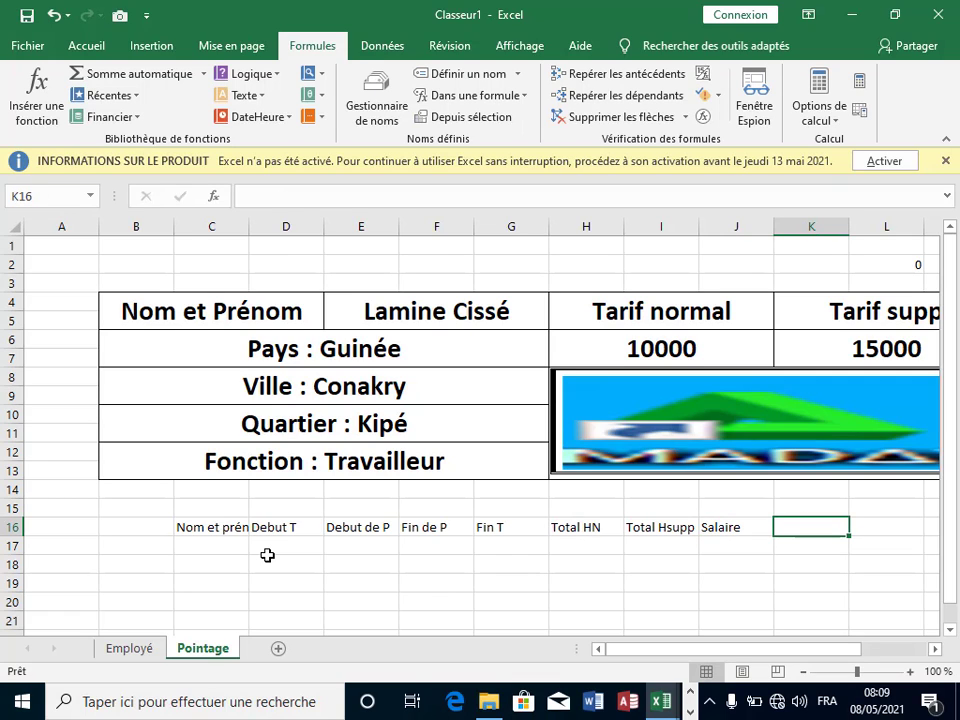
pyautogui.write('Jo')
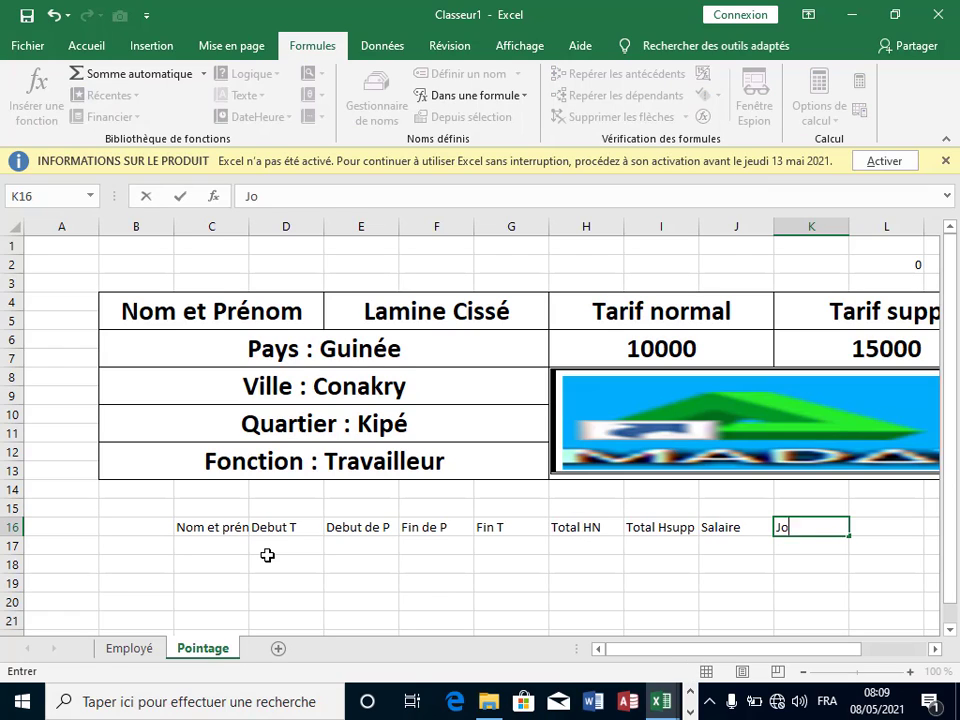
pyautogui.write('urs')
pyautogui.press('BackSpace')
pyautogui.press('BackSpace')
pyautogui.press('BackSpace')
pyautogui.press('BackSpace')
pyautogui.press('BackSpace')
pyautogui.write('Date')
pyautogui.press('Tab')
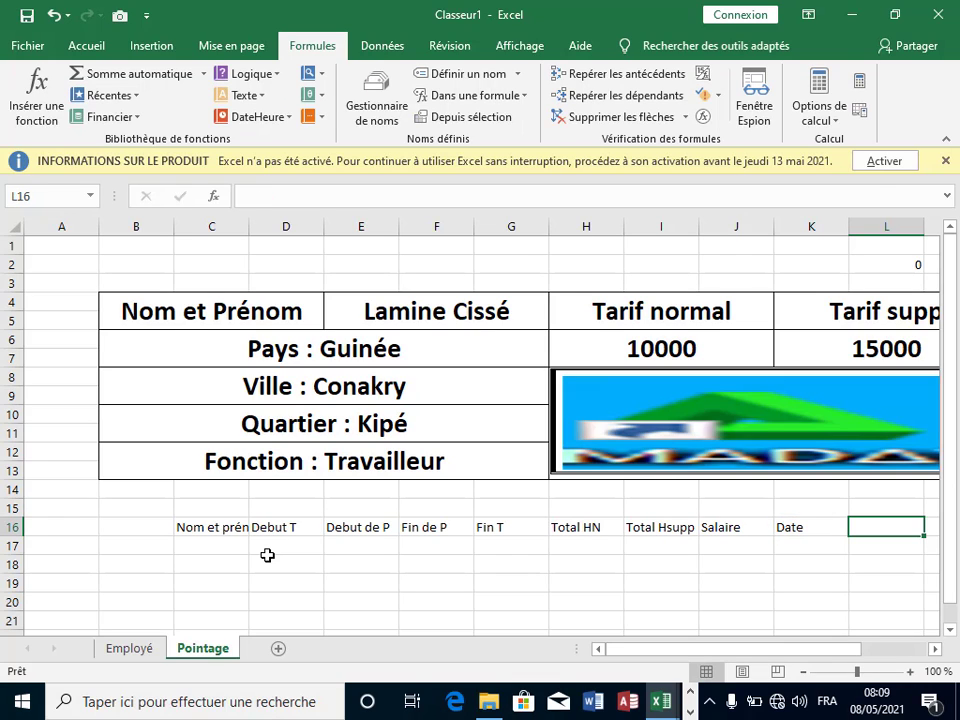
pyautogui.write('O')
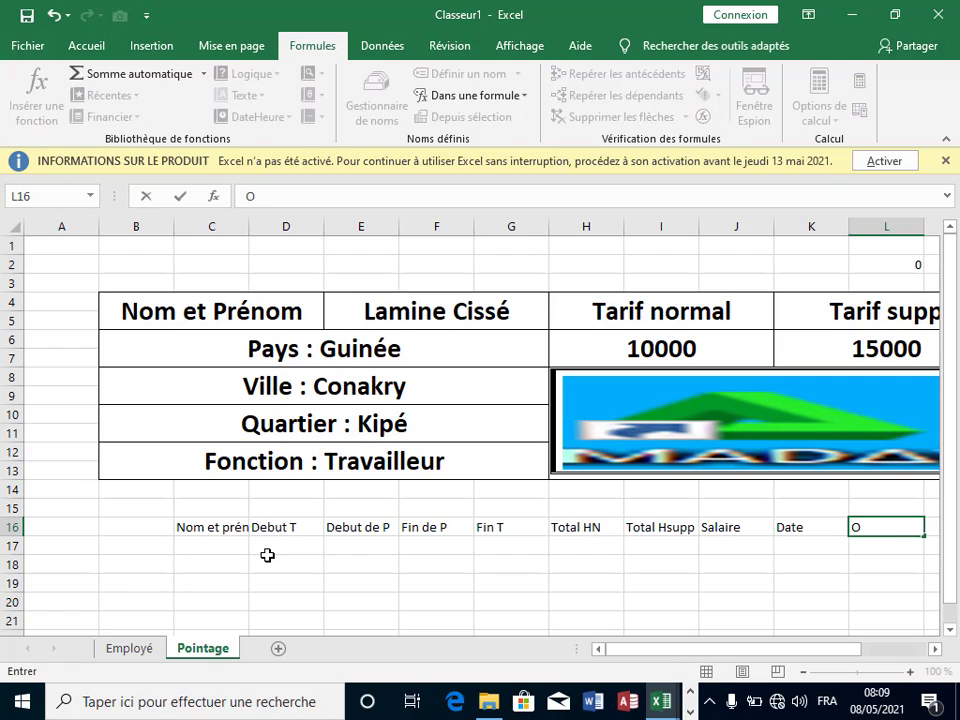
pyautogui.write('bservation')
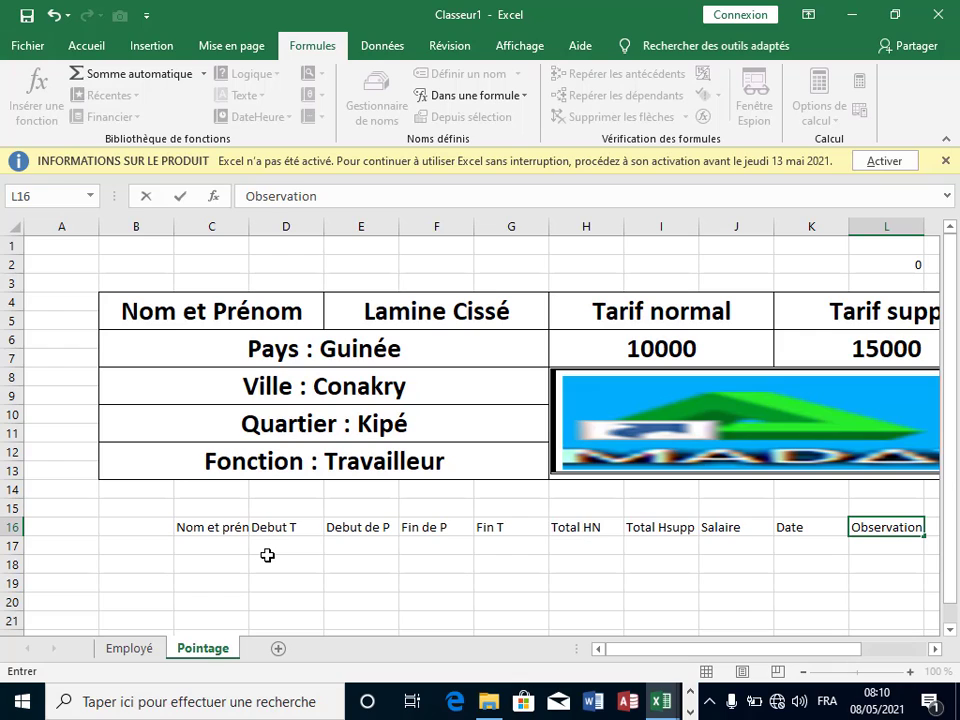
pyautogui.click(268, 556)
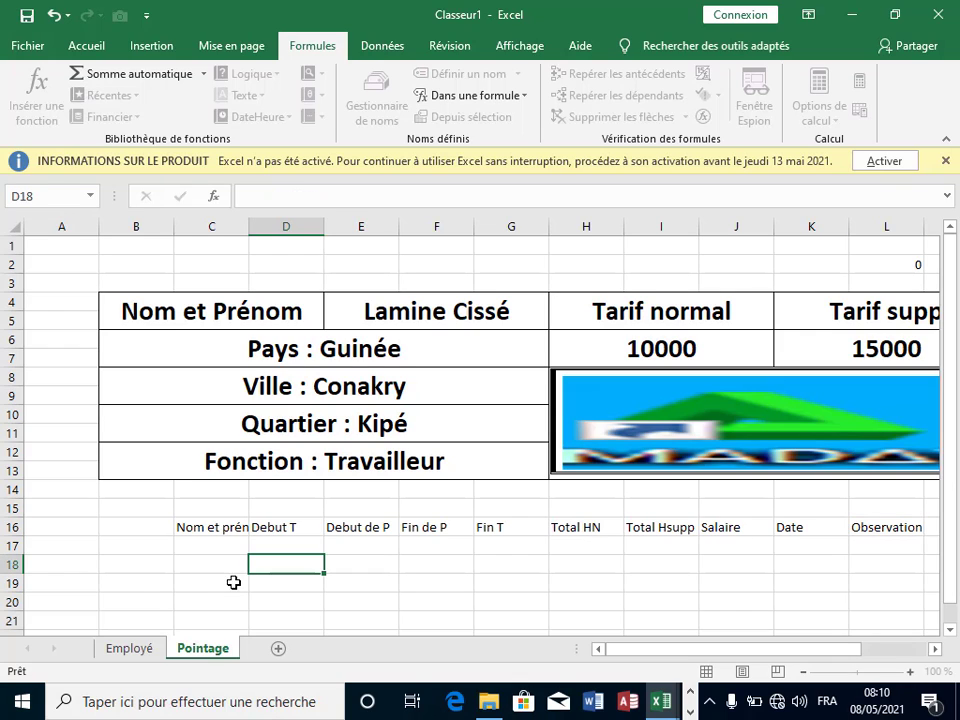
# Step: Give C16:L17 all borders and shade the header row C16:L16 grey
pyautogui.click(195, 548)
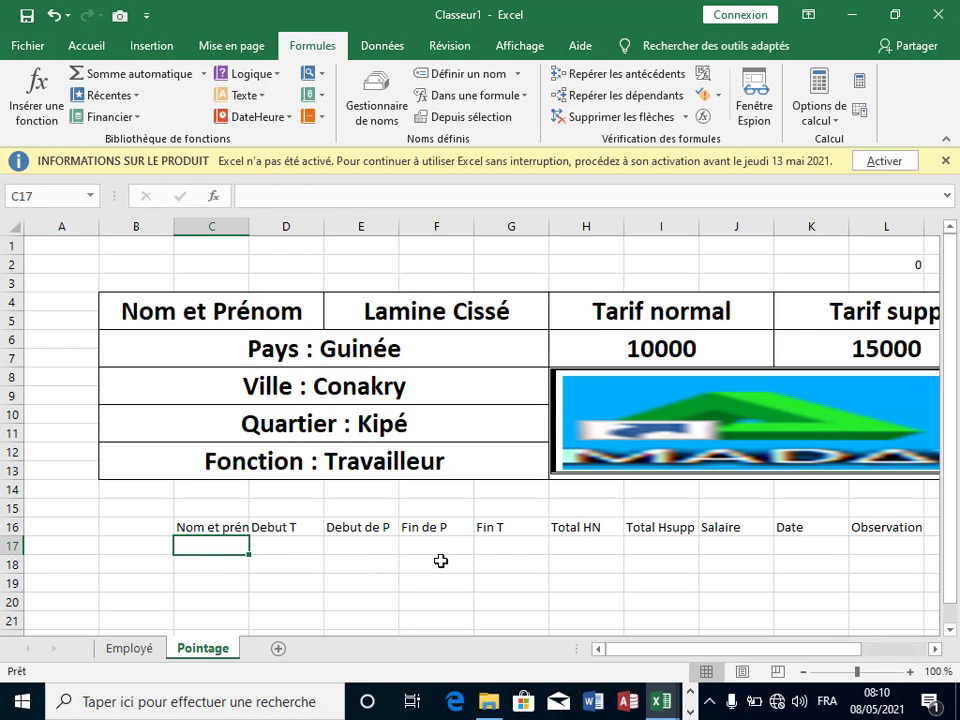
pyautogui.moveTo(225, 527); pyautogui.dragTo(921, 541)
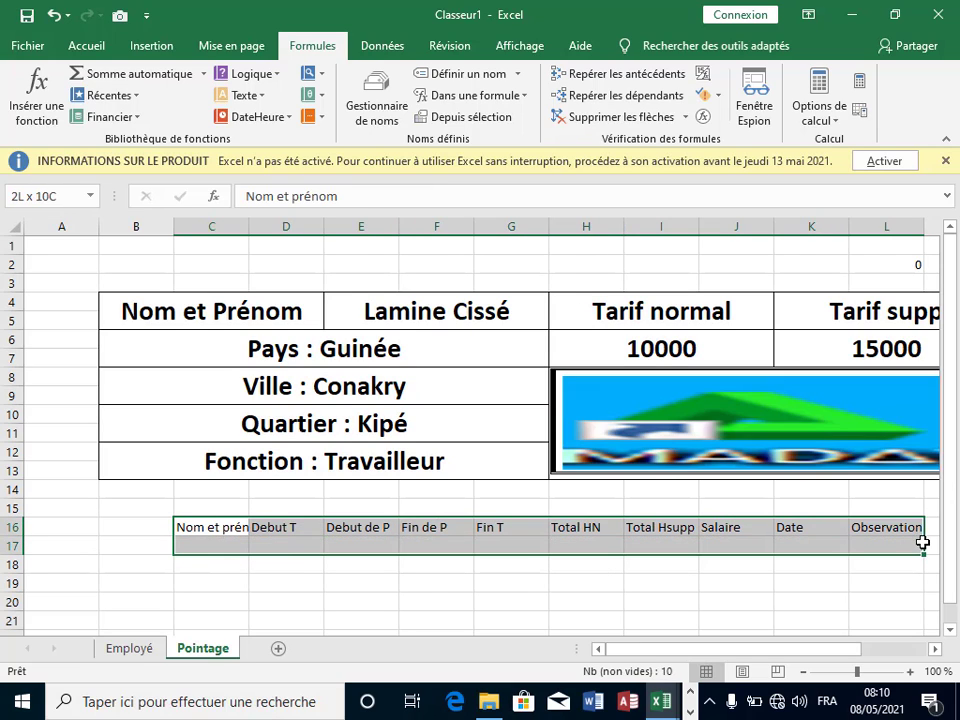
pyautogui.click(88, 47)
pyautogui.click(188, 110)
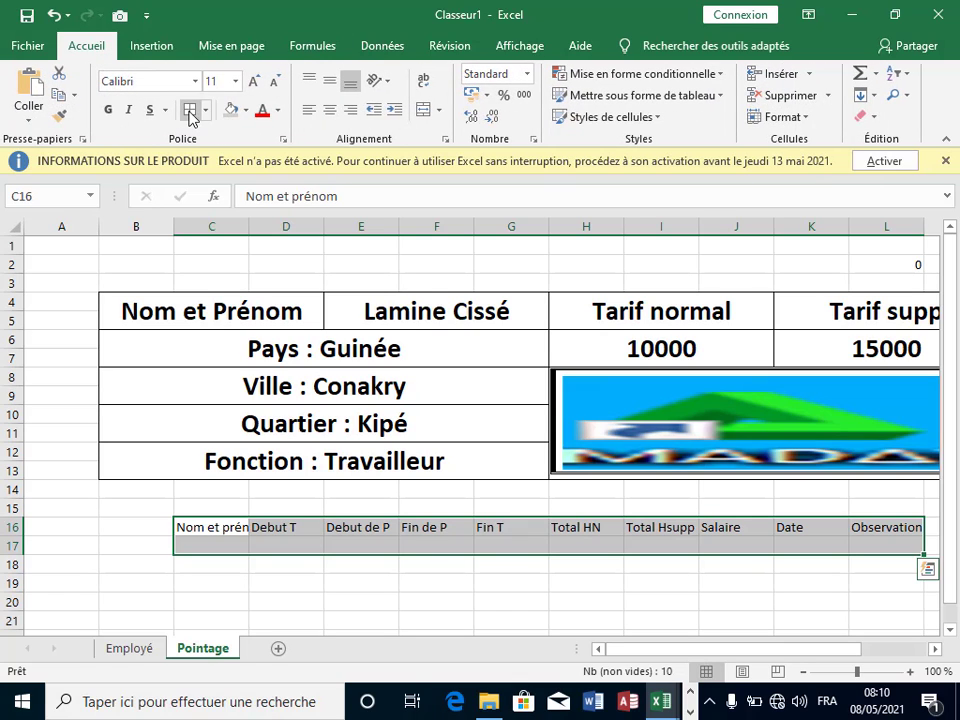
pyautogui.click(470, 582)
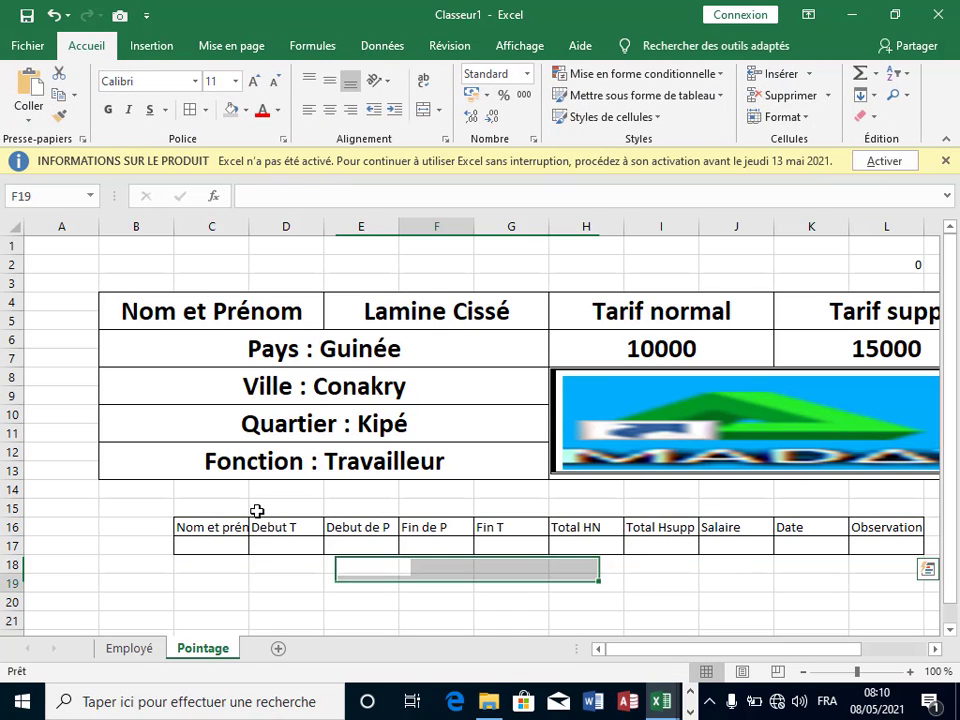
pyautogui.click(214, 527)
pyautogui.moveTo(595, 531); pyautogui.dragTo(889, 529)
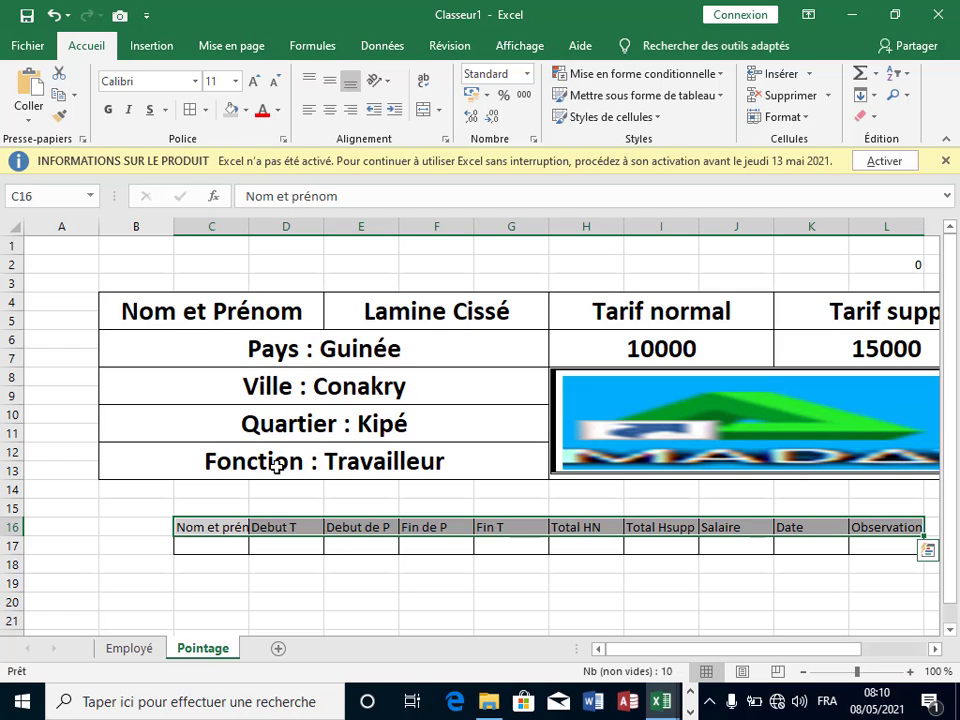
pyautogui.click(330, 562)
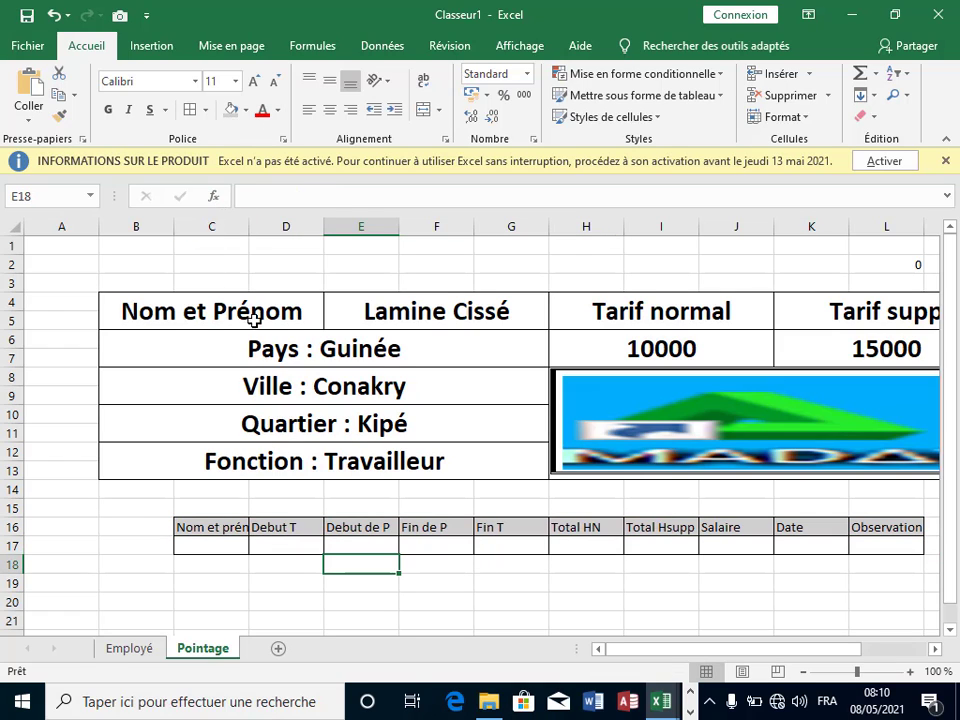
# Step: Widen column C so the Nom et prénom header shows in full
pyautogui.click(228, 227)
pyautogui.moveTo(246, 227); pyautogui.dragTo(298, 236)
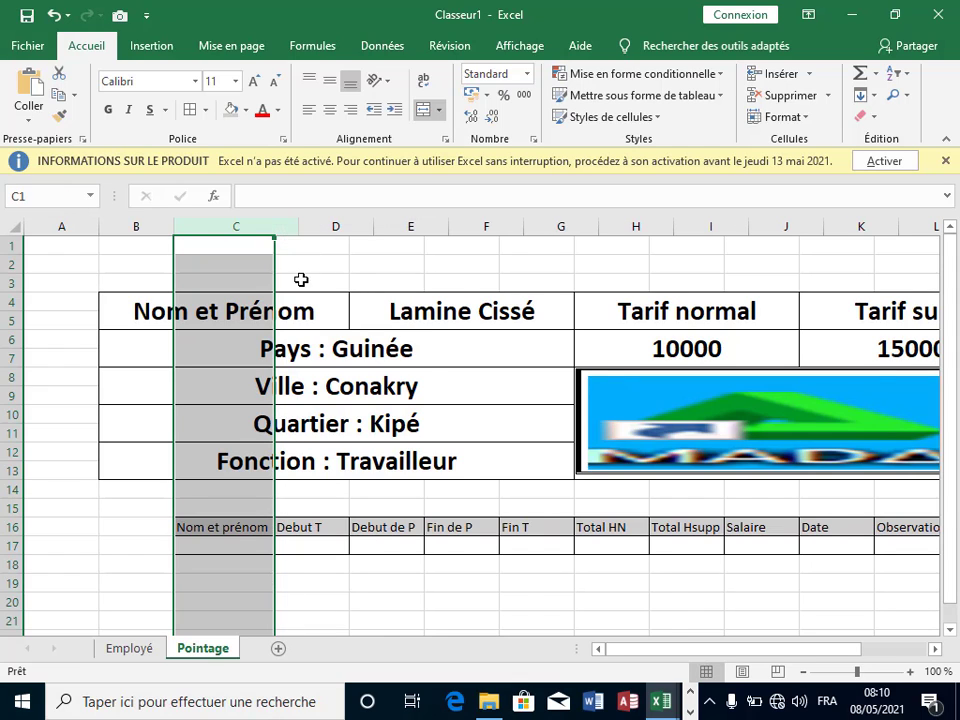
pyautogui.click(349, 561)
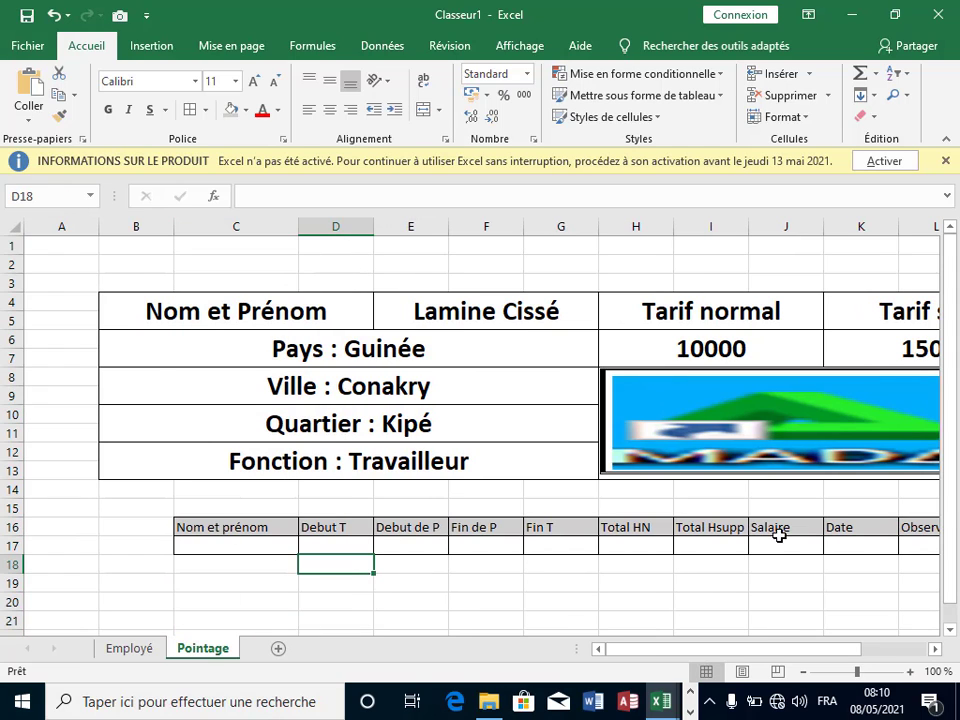
pyautogui.moveTo(836, 652); pyautogui.dragTo(862, 656)
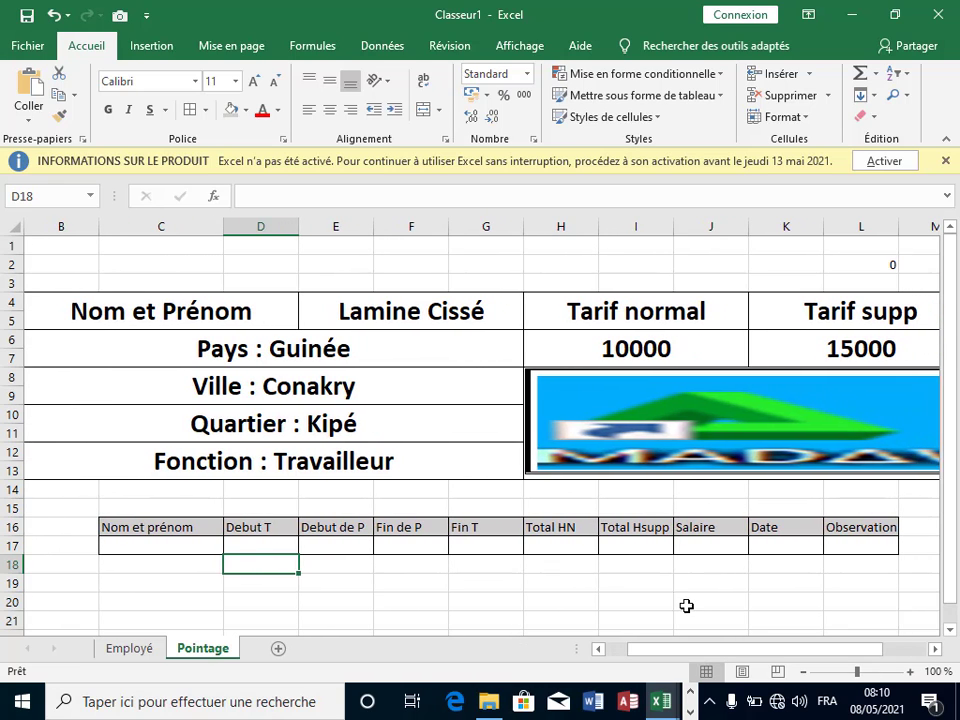
# Step: Link C17 to the card's employee name with =E4
pyautogui.click(660, 603)
pyautogui.click(840, 546)
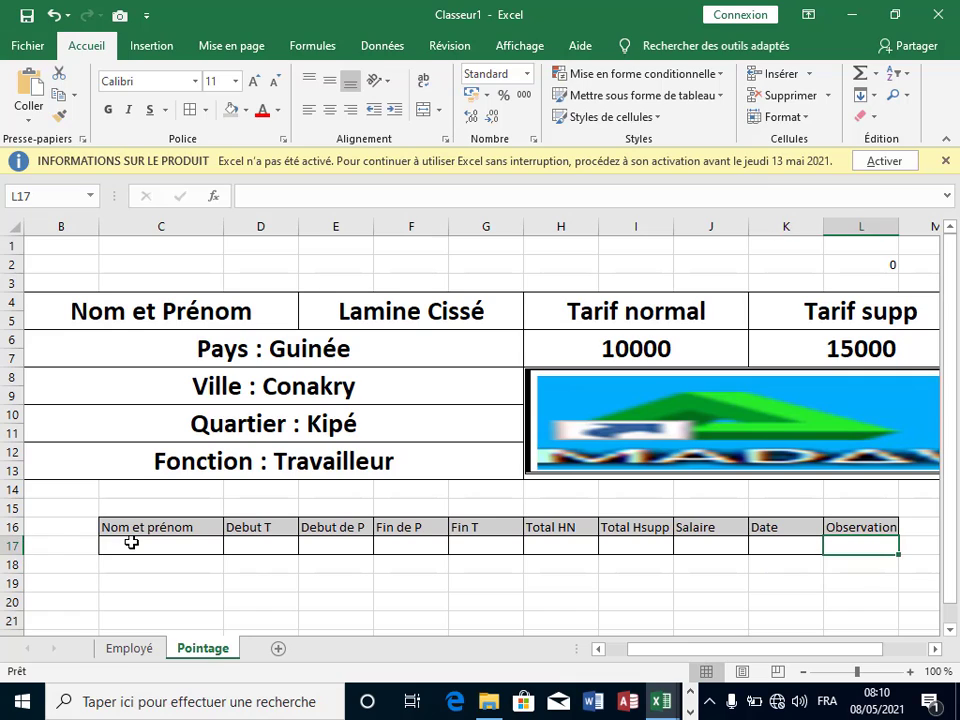
pyautogui.click(172, 548)
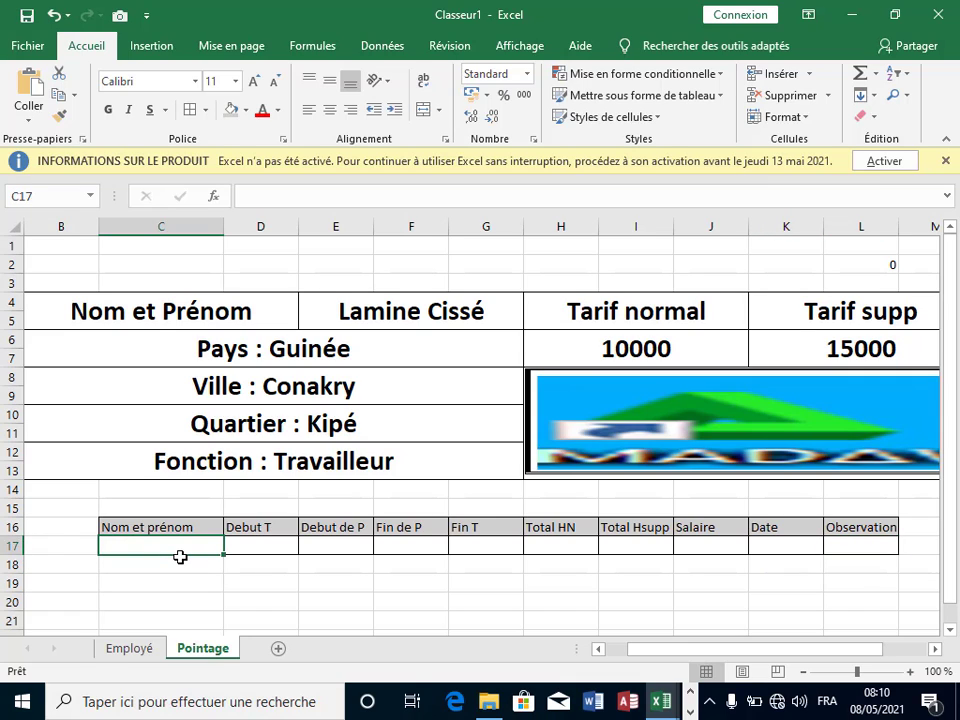
pyautogui.write('=')
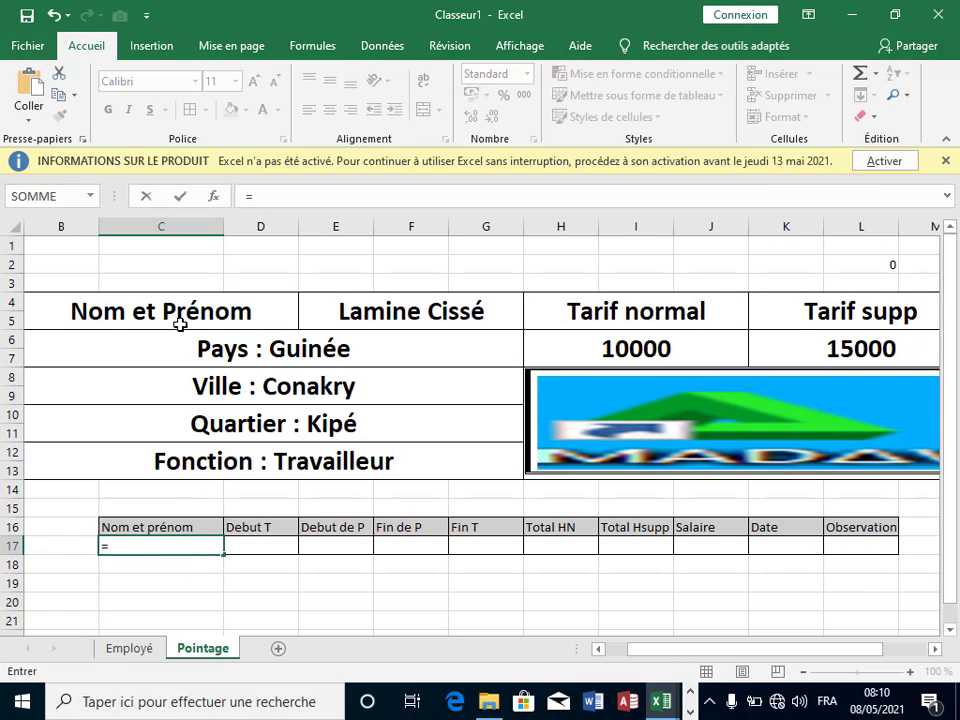
pyautogui.click(393, 310)
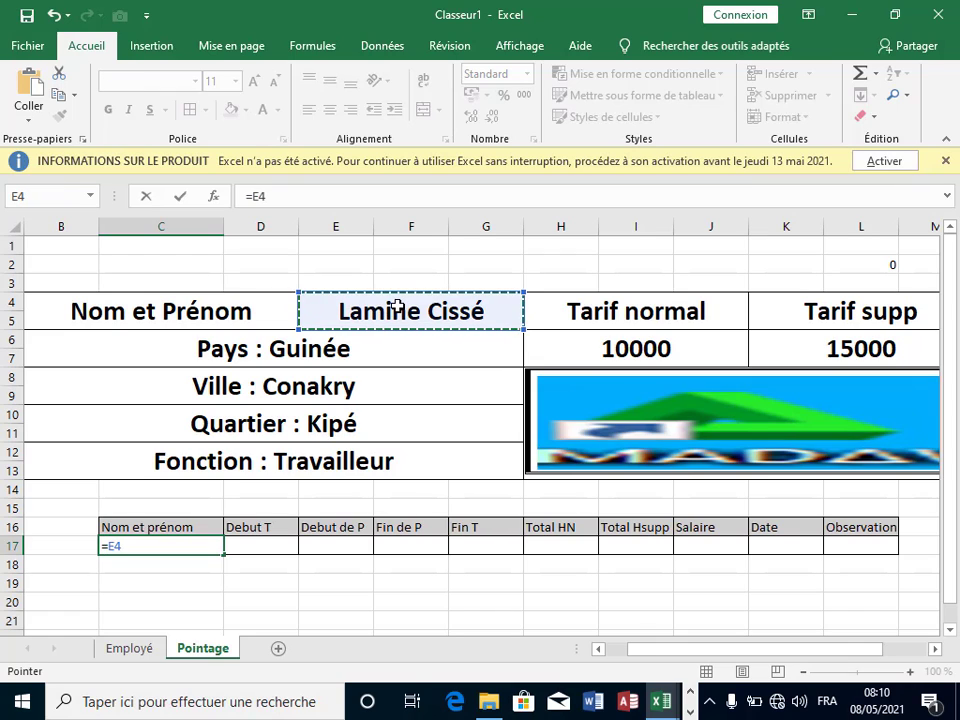
pyautogui.press('Return')
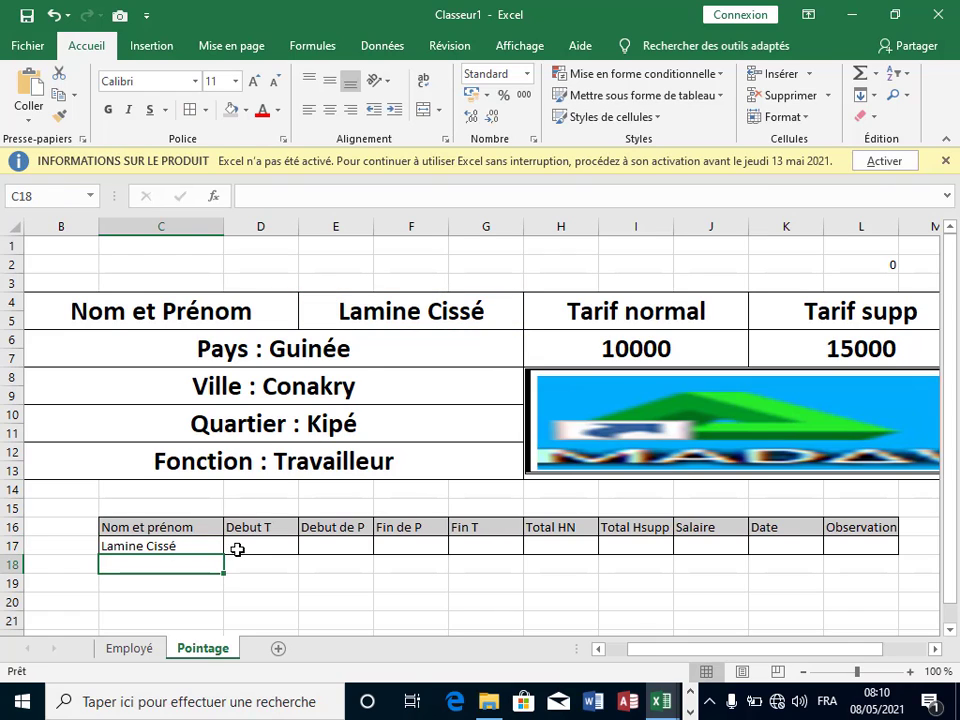
# Step: Enter times 08:00, 10:00, 12:30 and 18:00 in D17 through G17
pyautogui.click(249, 543)
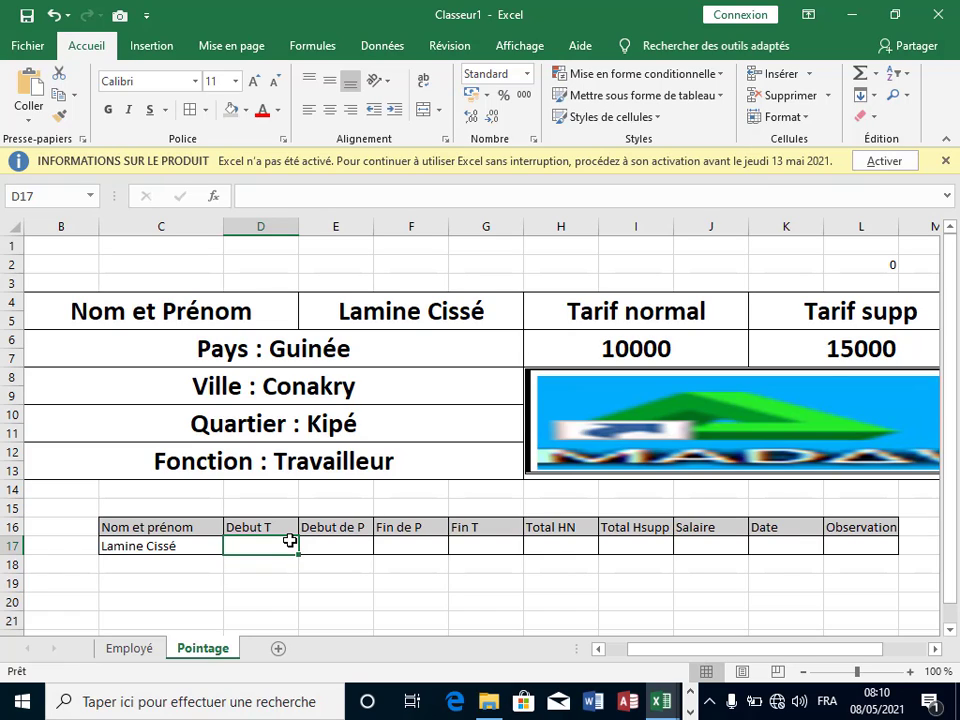
pyautogui.write('08')
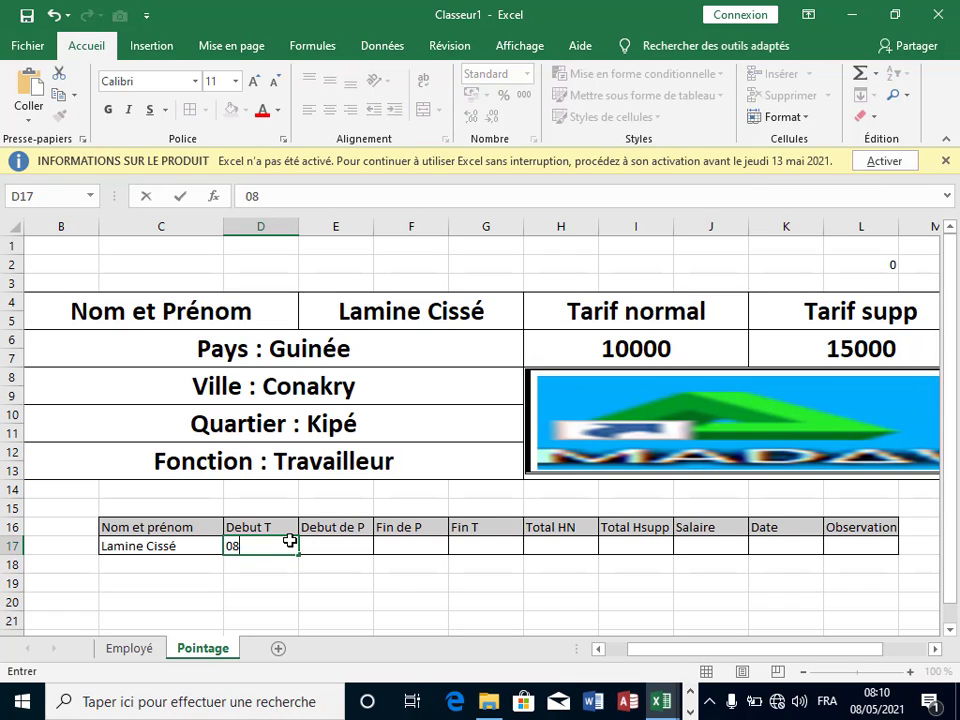
pyautogui.write(':00')
pyautogui.click(318, 542)
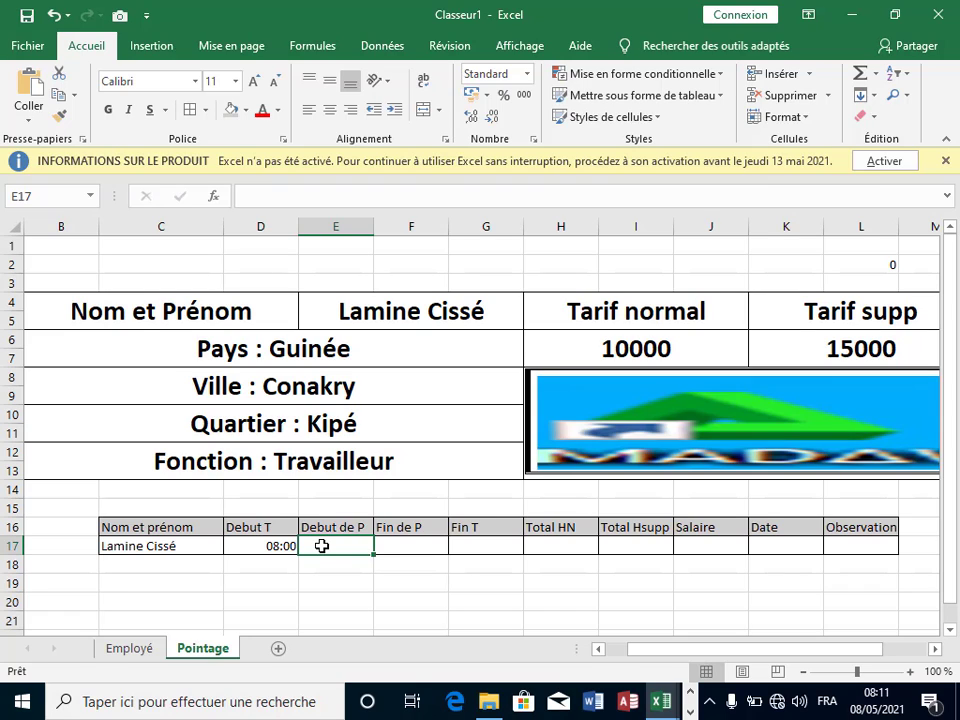
pyautogui.write('10:00')
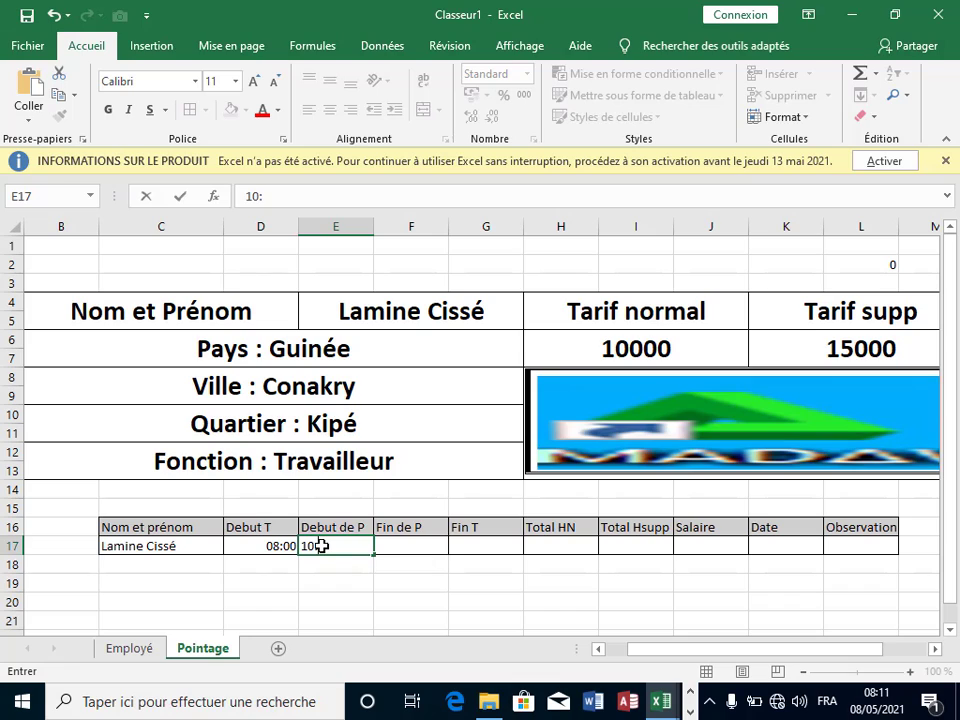
pyautogui.click(426, 548)
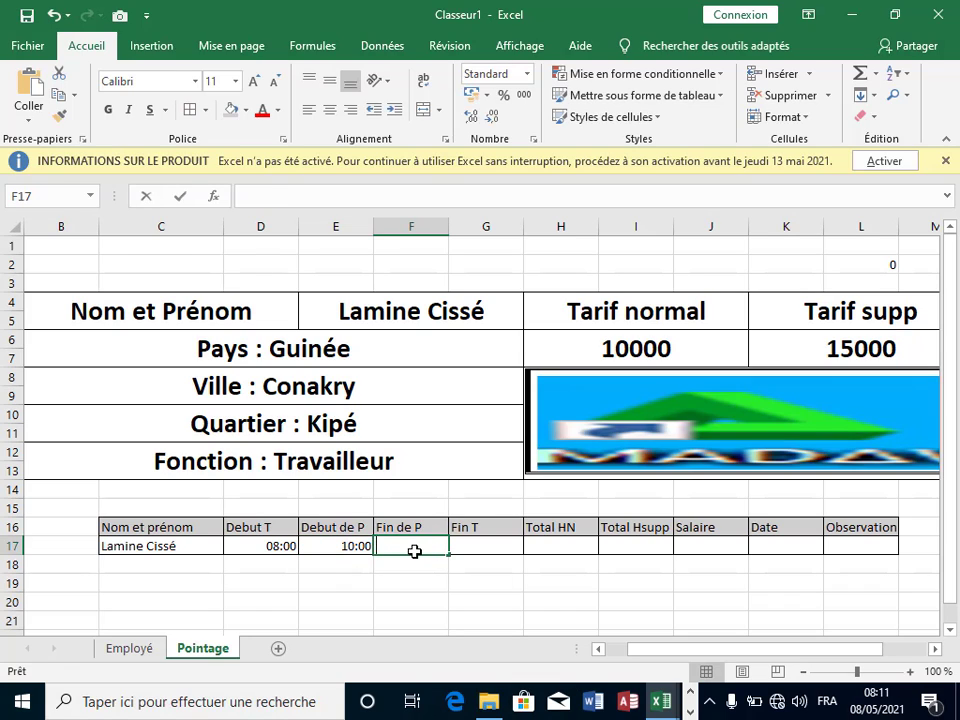
pyautogui.write('122')
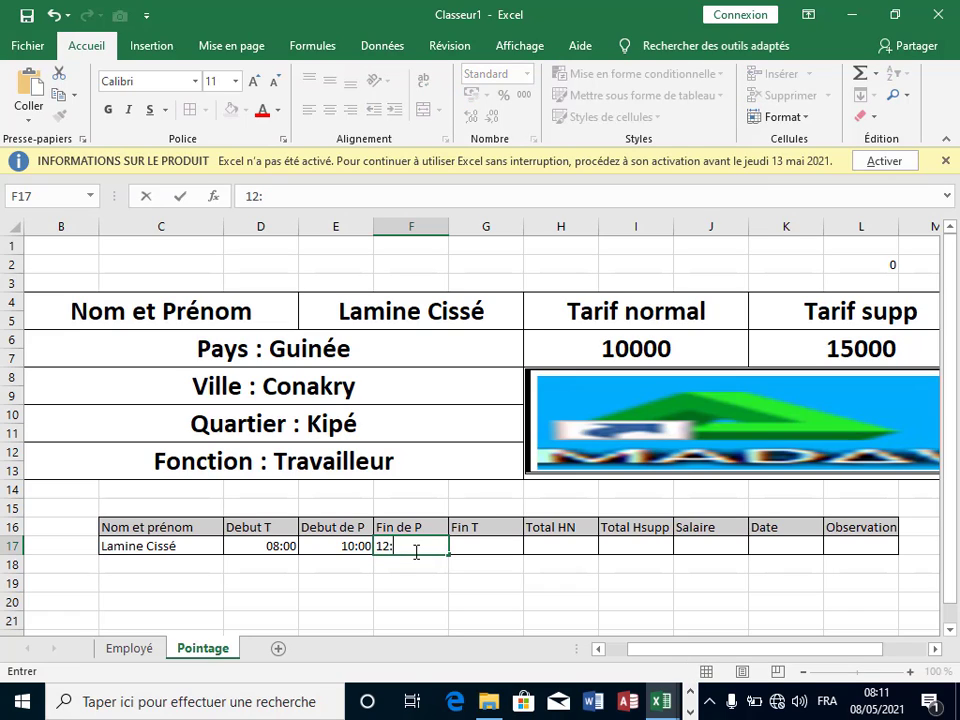
pyautogui.write('30')
pyautogui.click(463, 544)
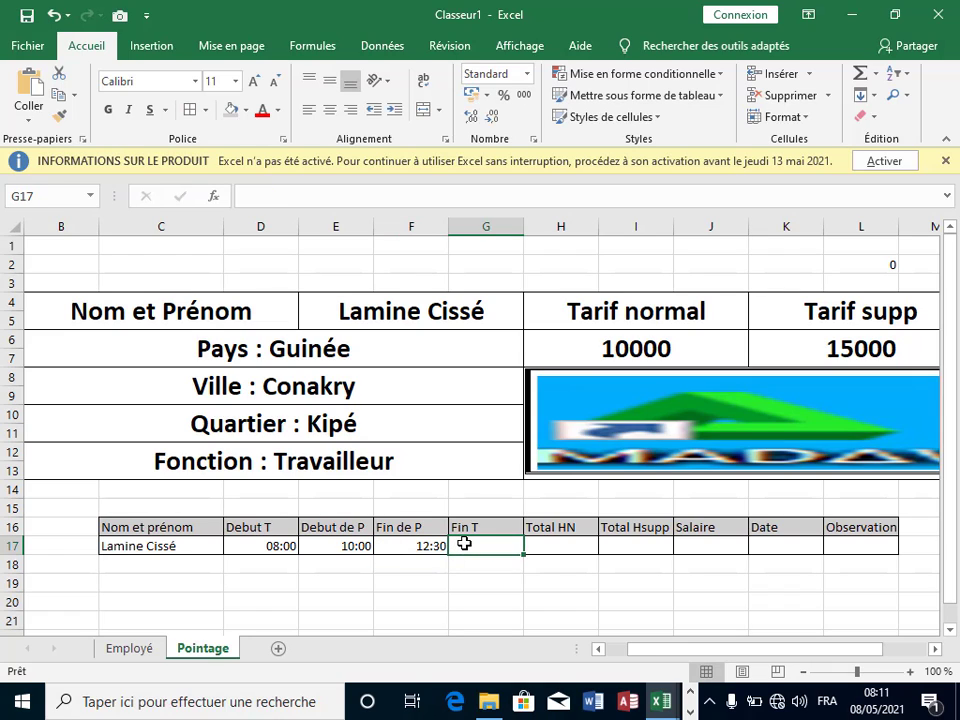
pyautogui.write('18')
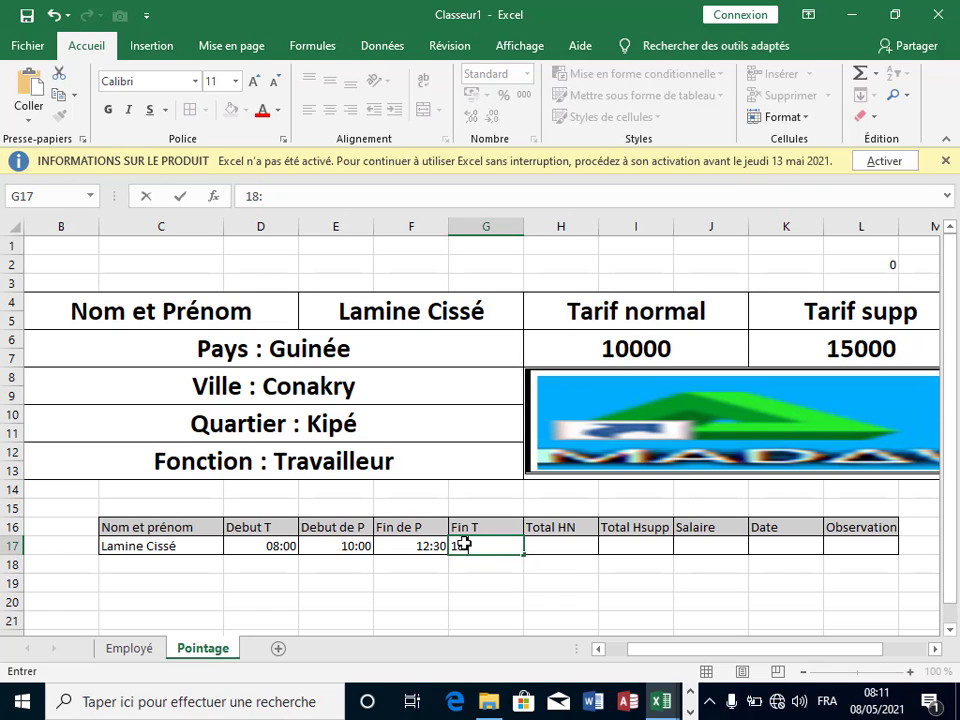
pyautogui.write(':00')
# Step: Confirm the 18:00 end time in row 17 and select the Total HN cell H17
pyautogui.click(557, 561)
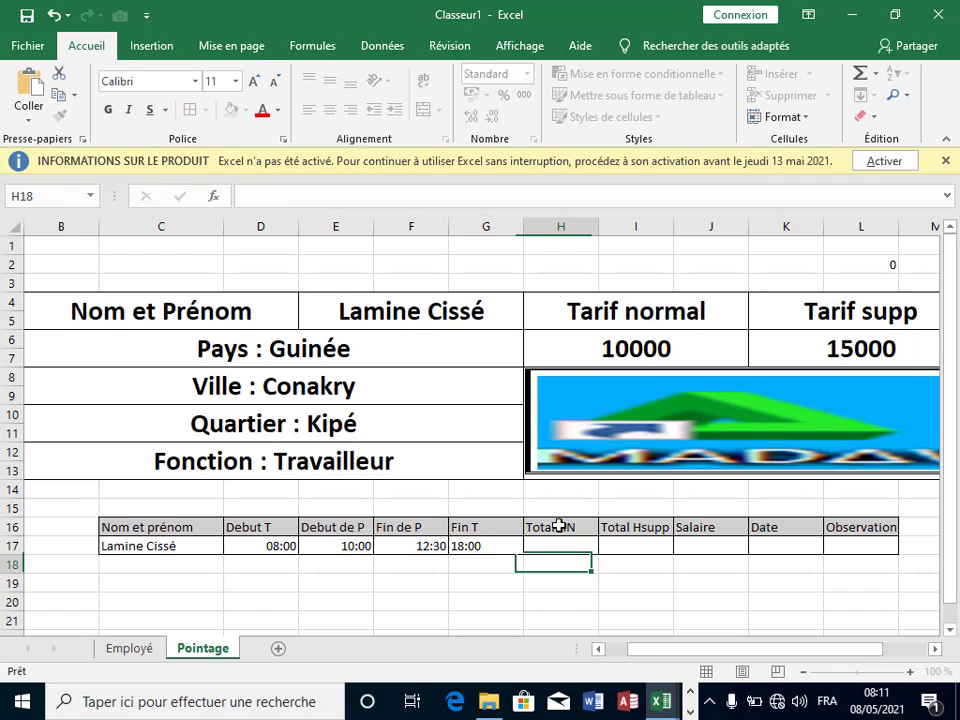
pyautogui.click(566, 545)
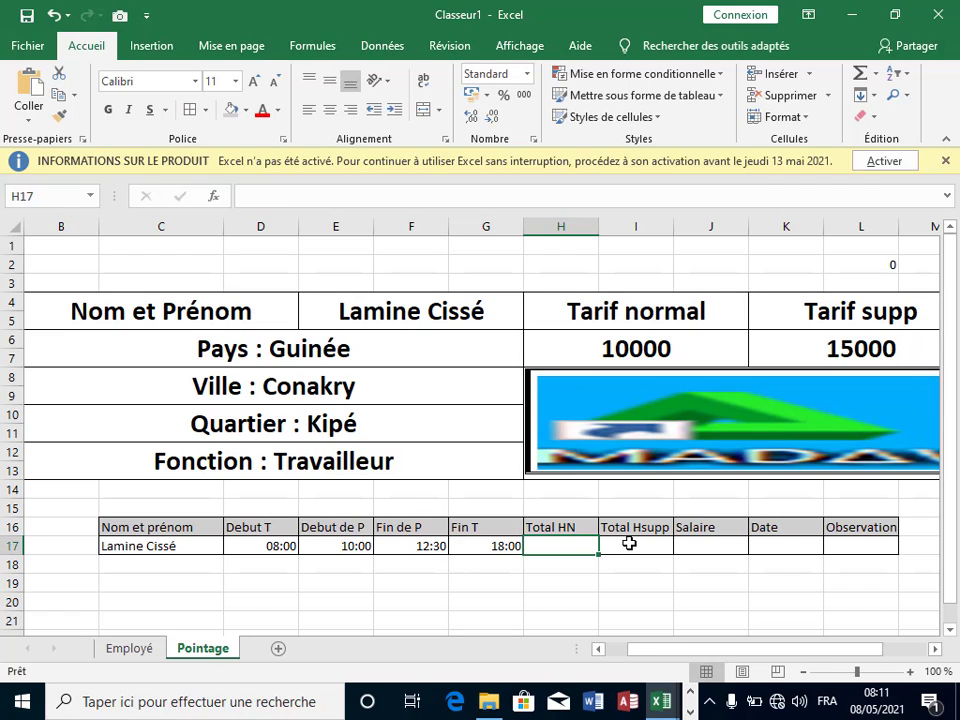
pyautogui.click(628, 545)
pyautogui.click(708, 540)
pyautogui.click(846, 544)
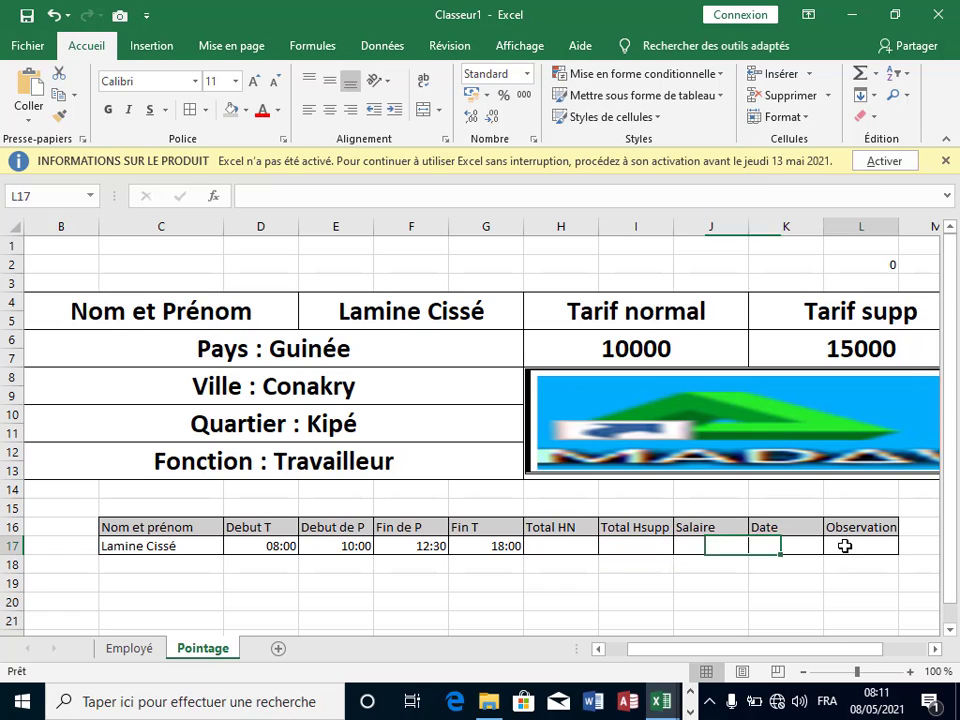
pyautogui.click(756, 547)
pyautogui.click(705, 547)
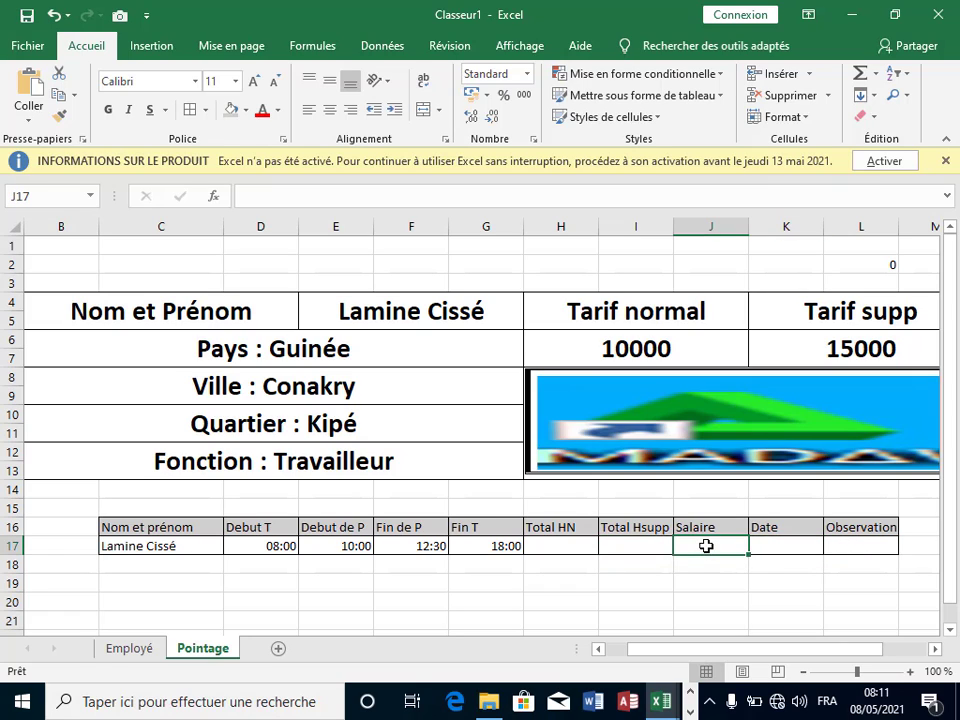
pyautogui.click(640, 546)
pyautogui.click(572, 543)
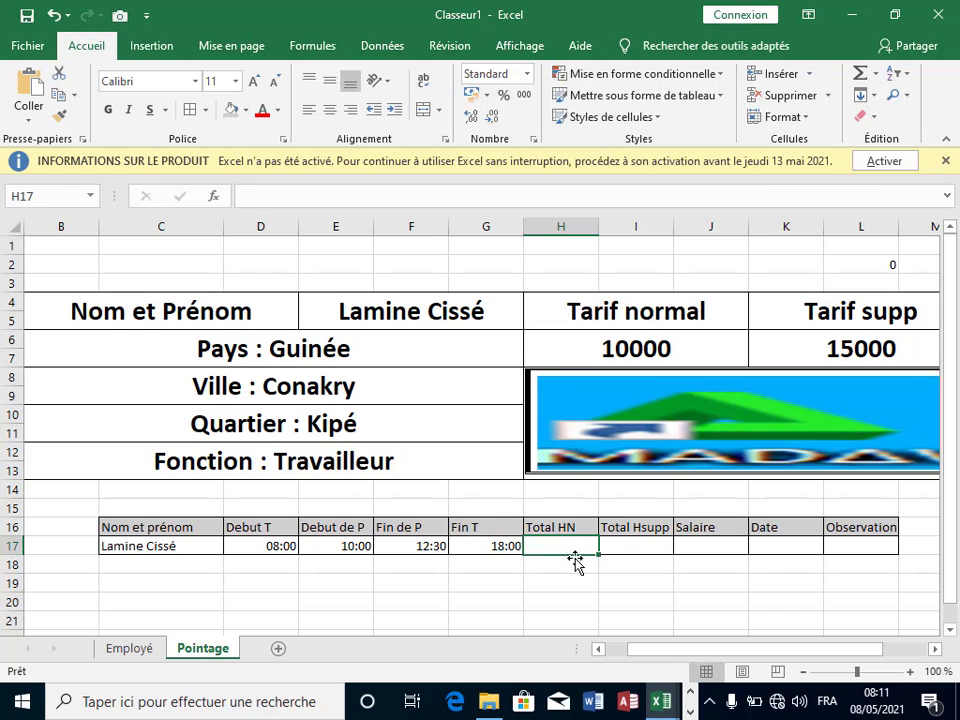
pyautogui.click(577, 582)
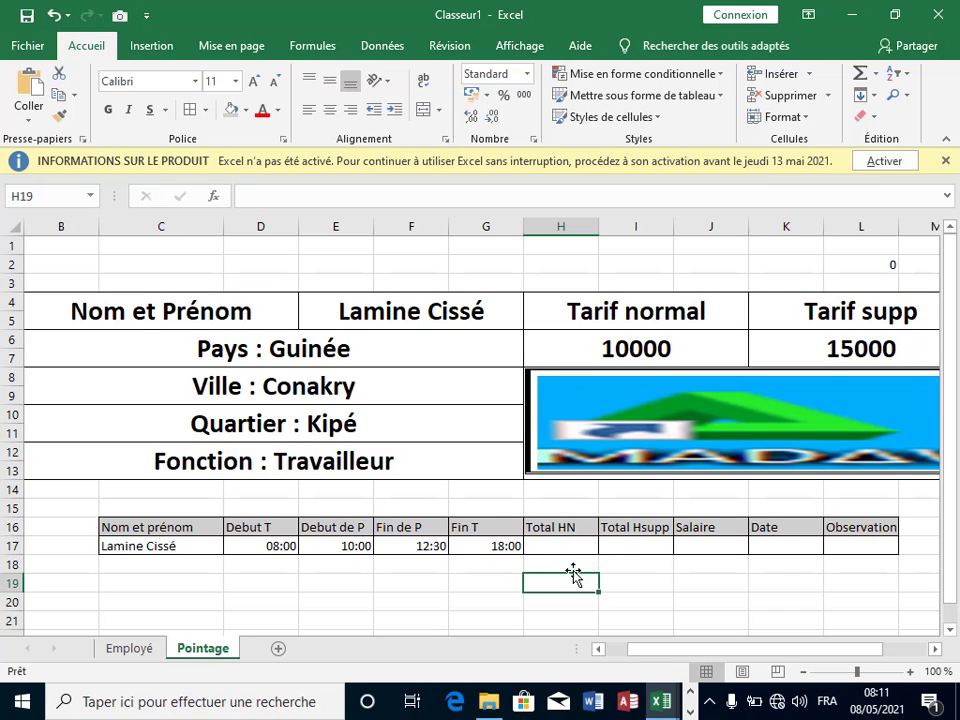
pyautogui.click(564, 546)
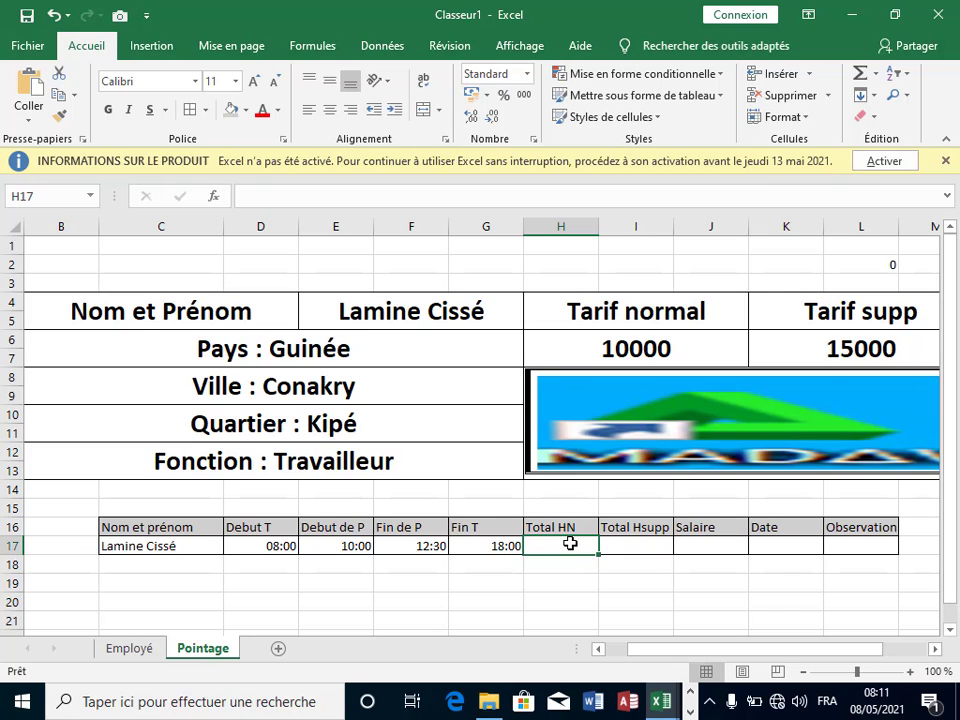
# Step: Enter =(E17-D17)+(G17-F17) in H17, giving 07:30 of normal hours
pyautogui.write('=')
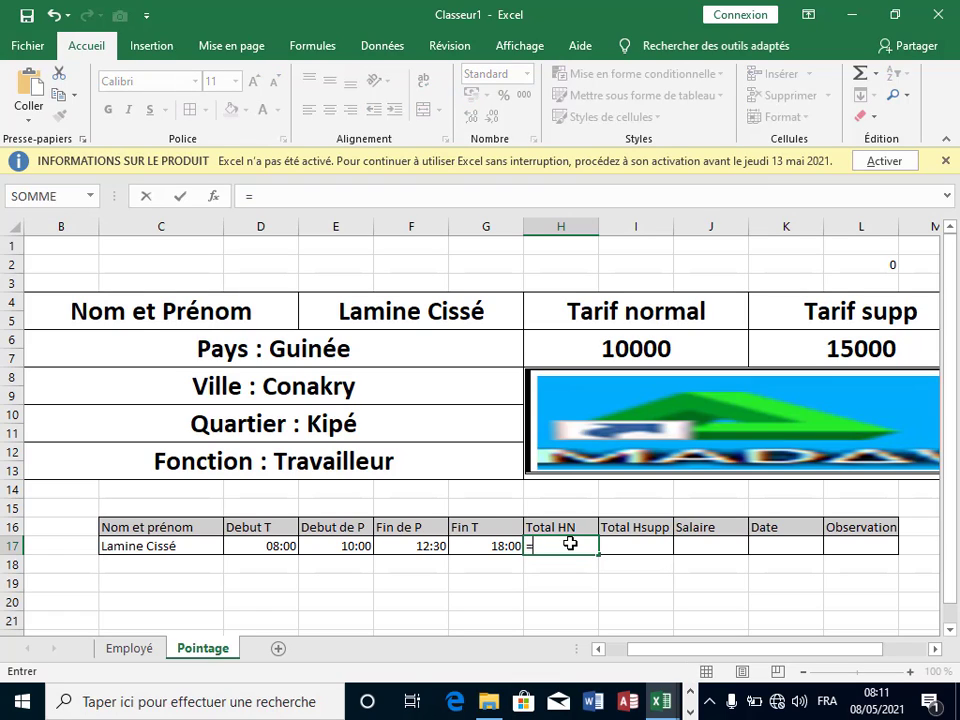
pyautogui.write('(')
pyautogui.click(338, 546)
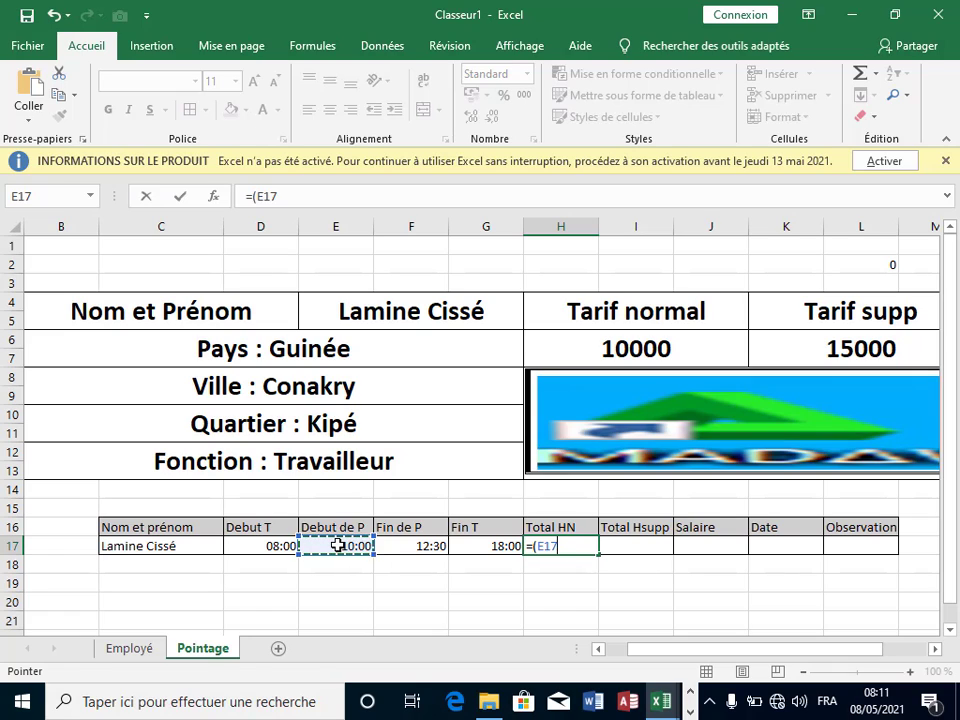
pyautogui.write('-')
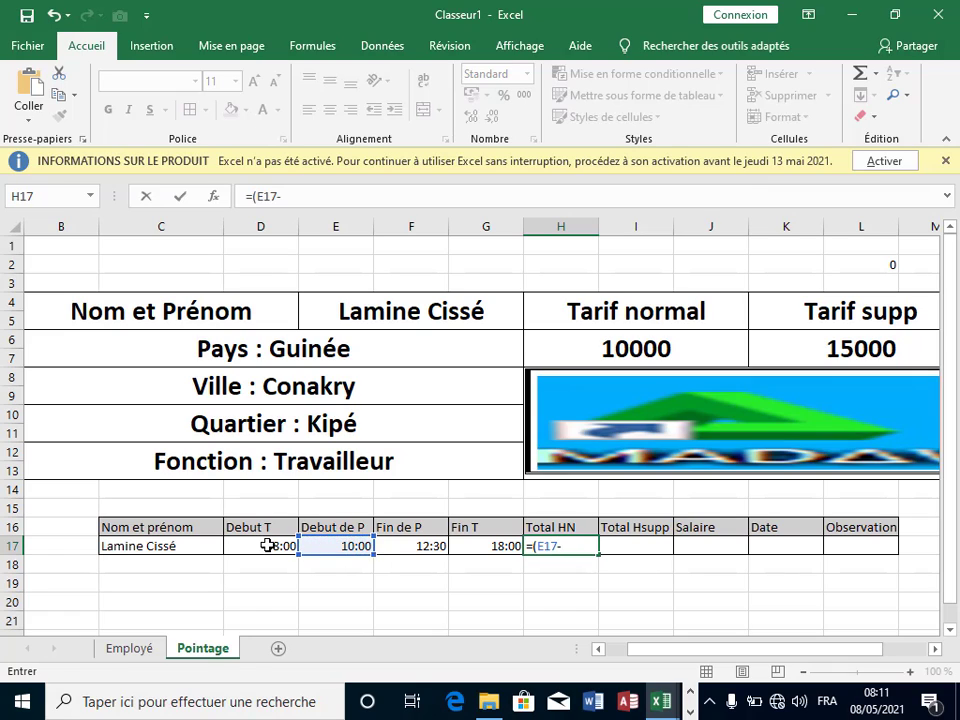
pyautogui.click(265, 545)
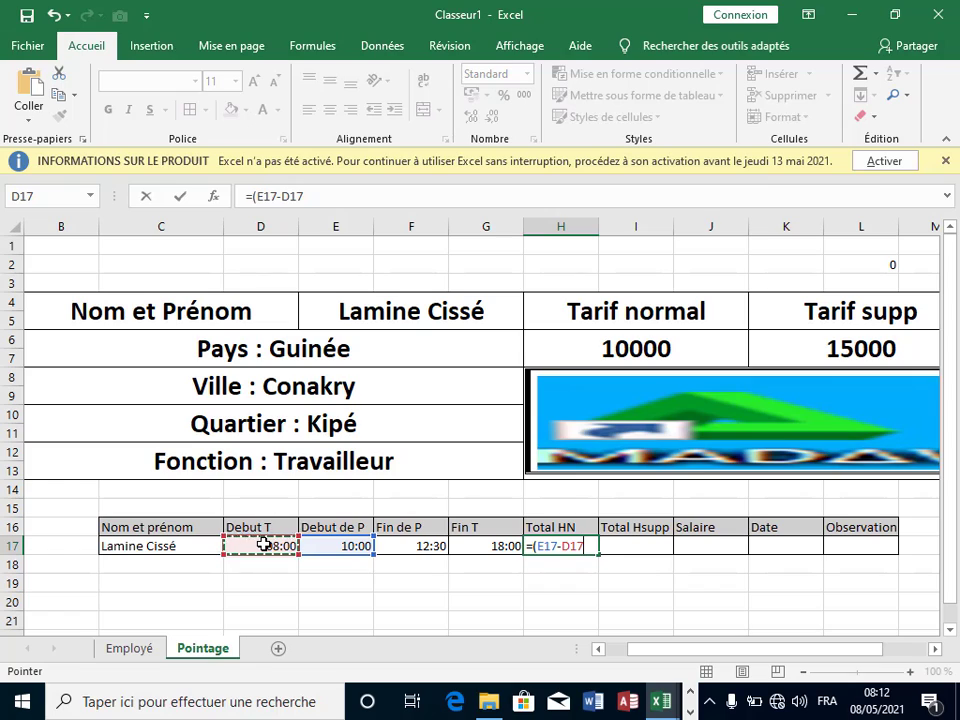
pyautogui.write(')')
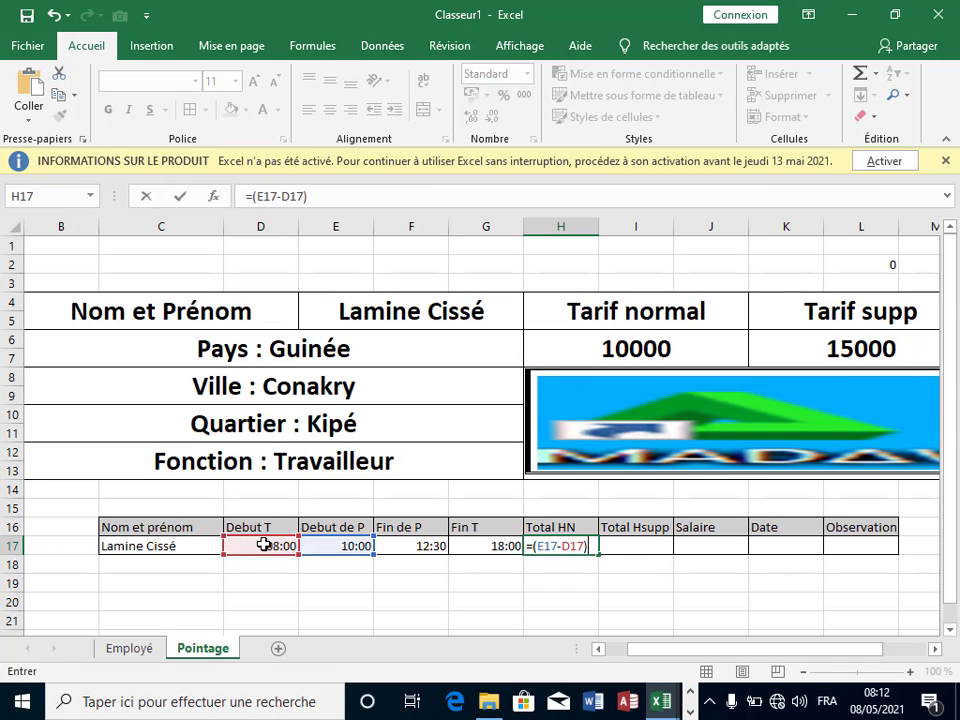
pyautogui.write('+(')
pyautogui.click(507, 547)
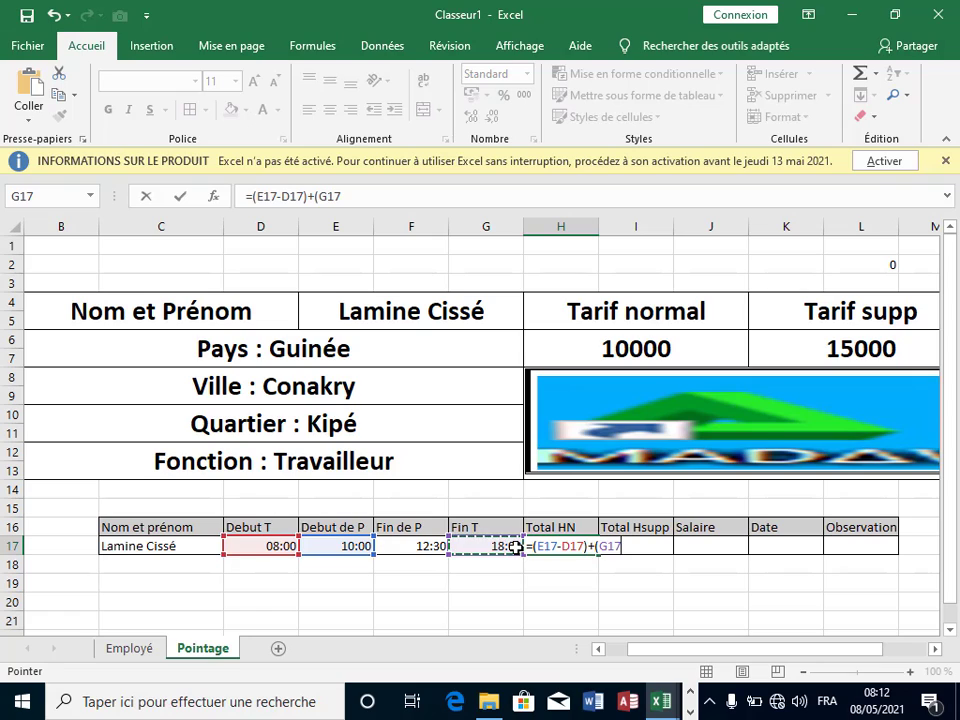
pyautogui.write('-')
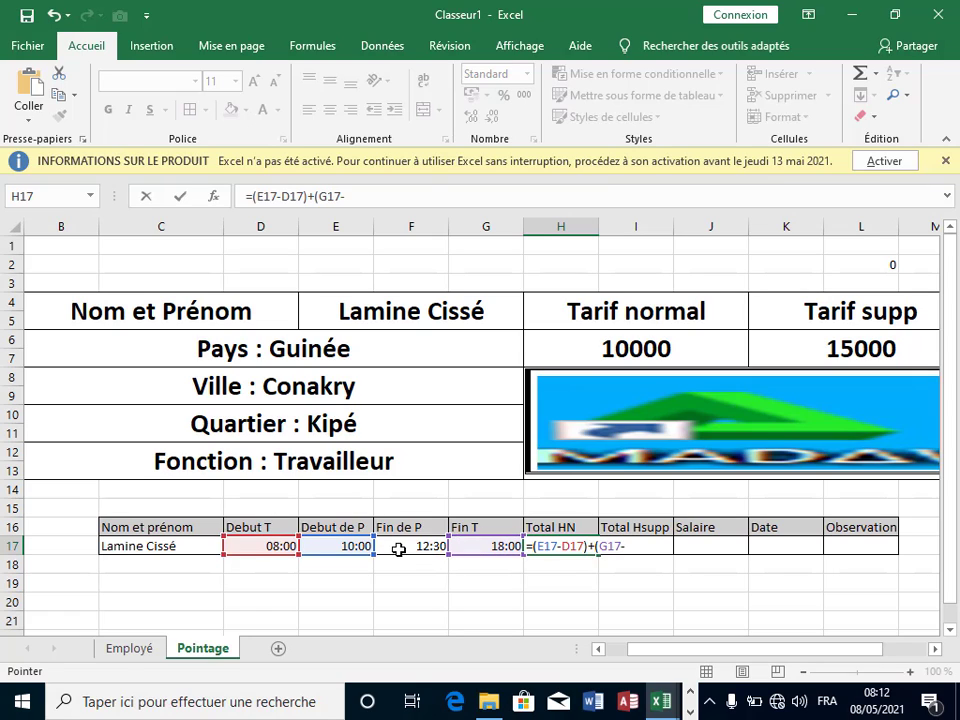
pyautogui.click(398, 548)
pyautogui.write(')')
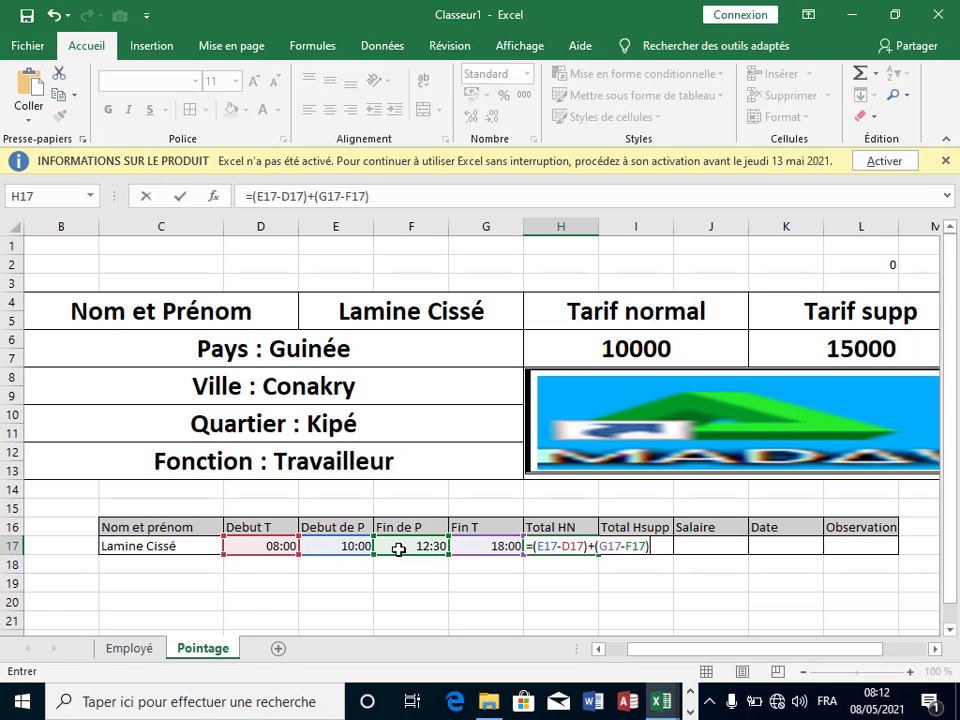
pyautogui.press('Return')
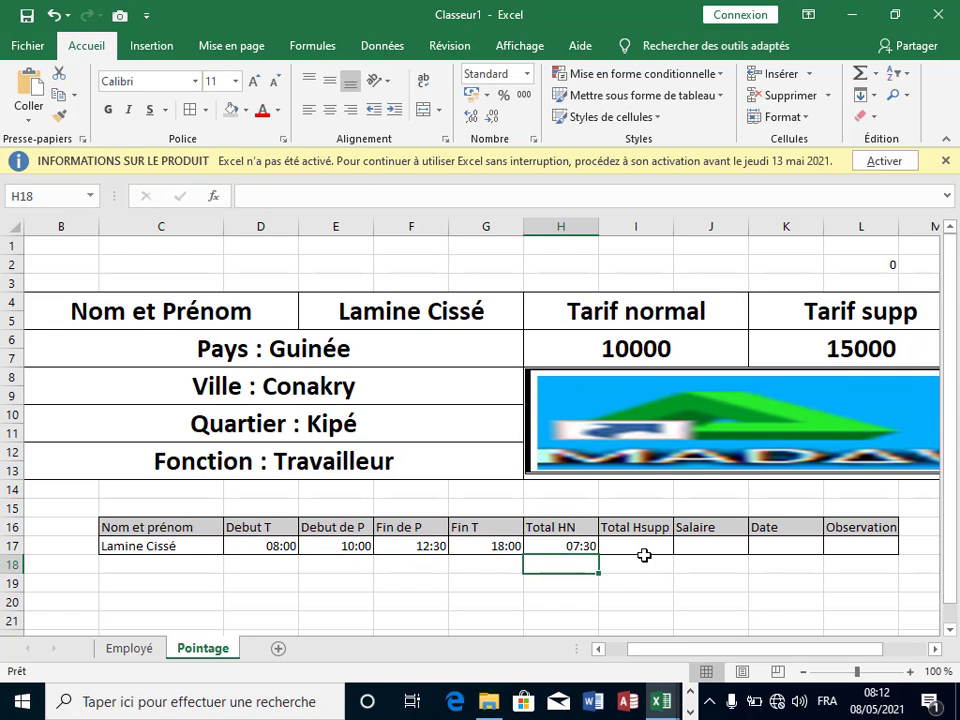
# Step: Edit G17's end time from 18:00:00 to 19:00:00 so H17 recalculates to 08:30
pyautogui.click(495, 548)
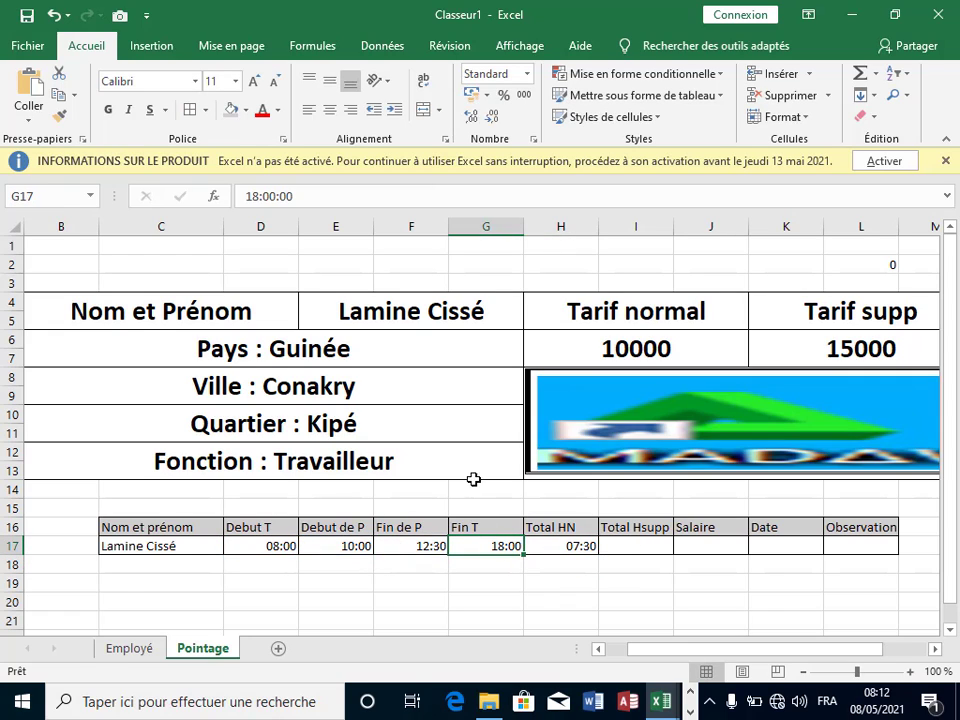
pyautogui.click(253, 197)
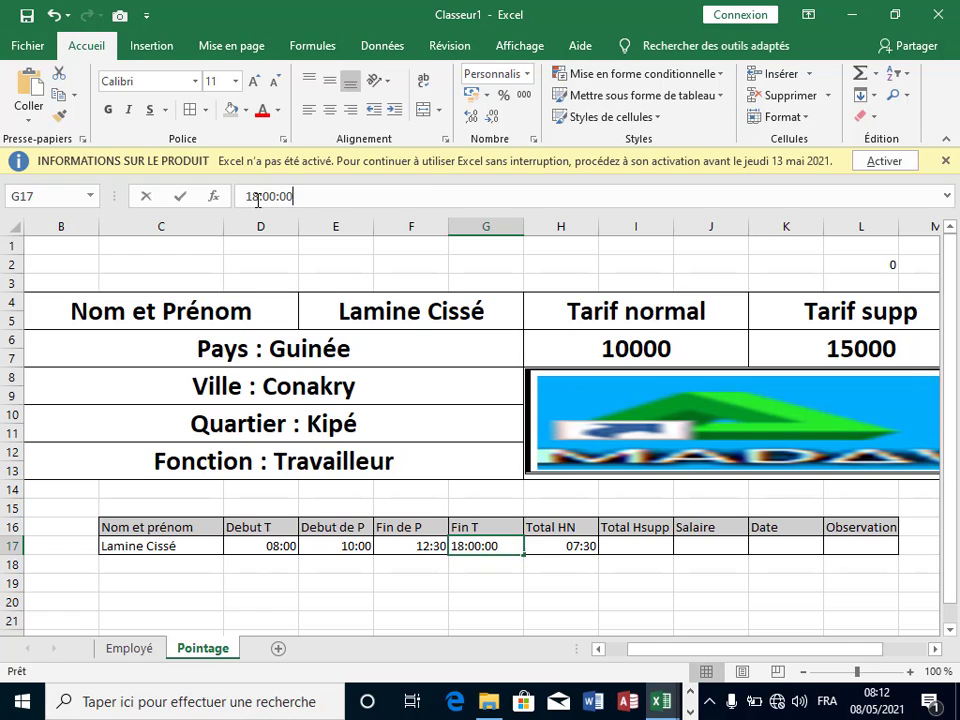
pyautogui.doubleClick(251, 197)
pyautogui.click(262, 197)
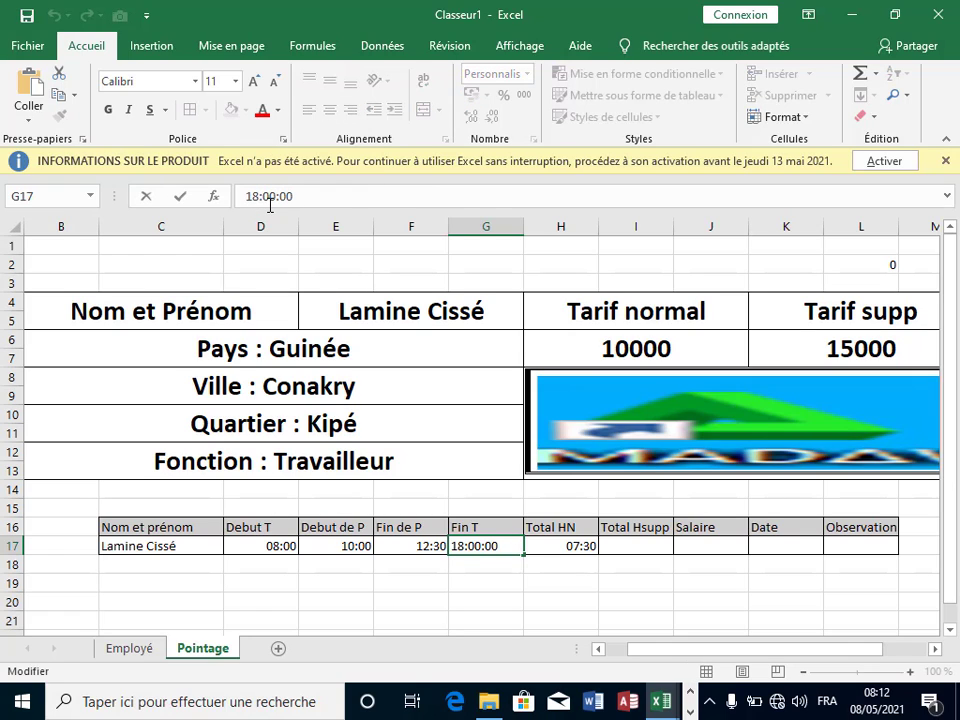
pyautogui.press('BackSpace')
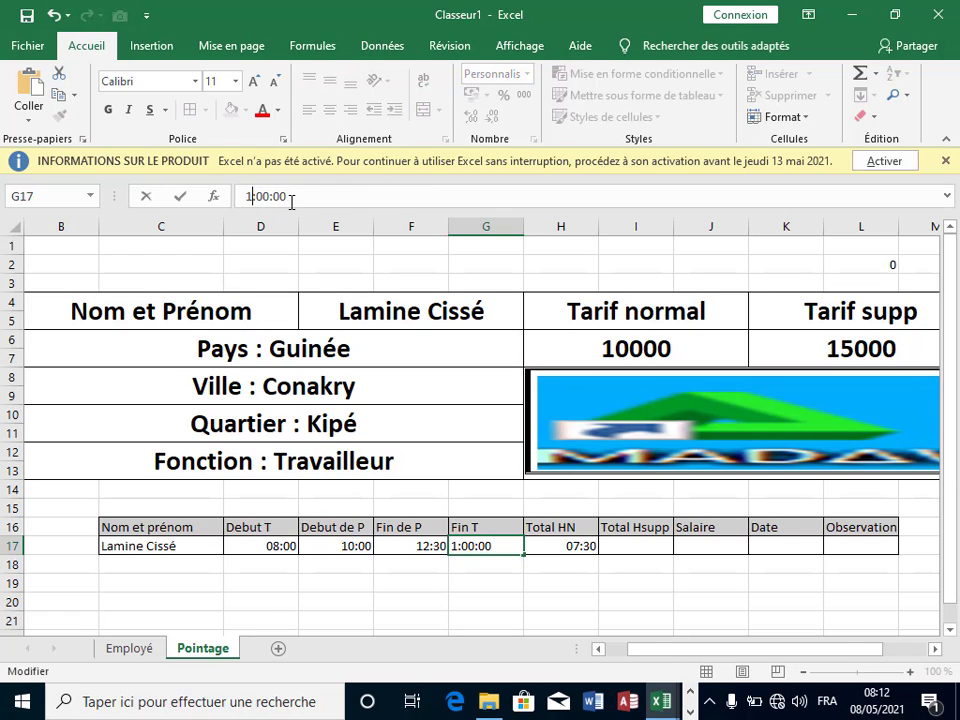
pyautogui.write('9')
pyautogui.press('Return')
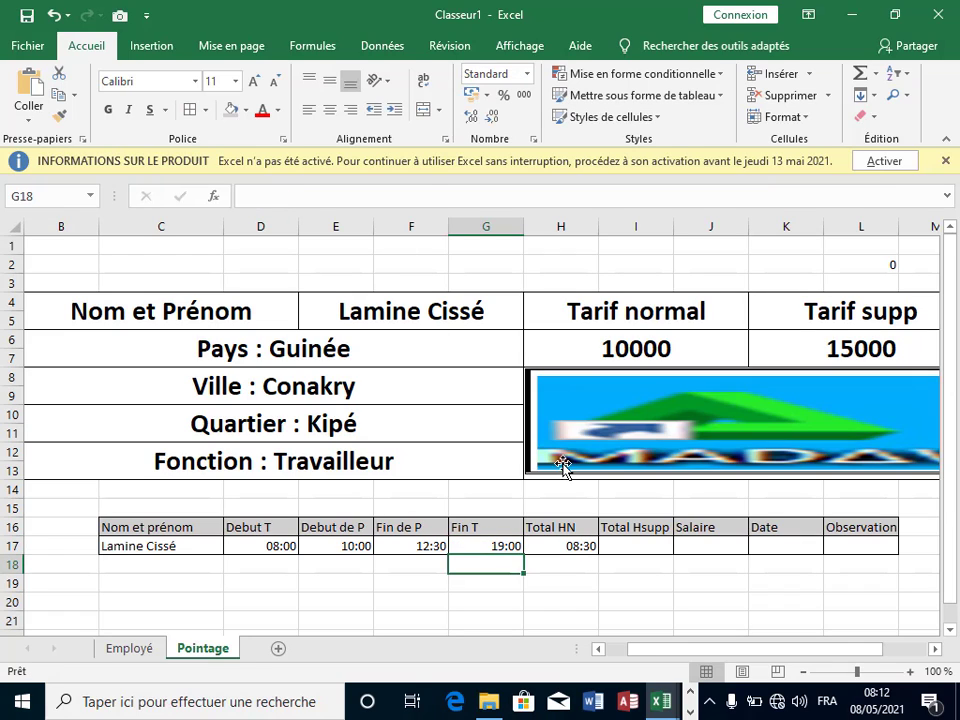
pyautogui.click(611, 581)
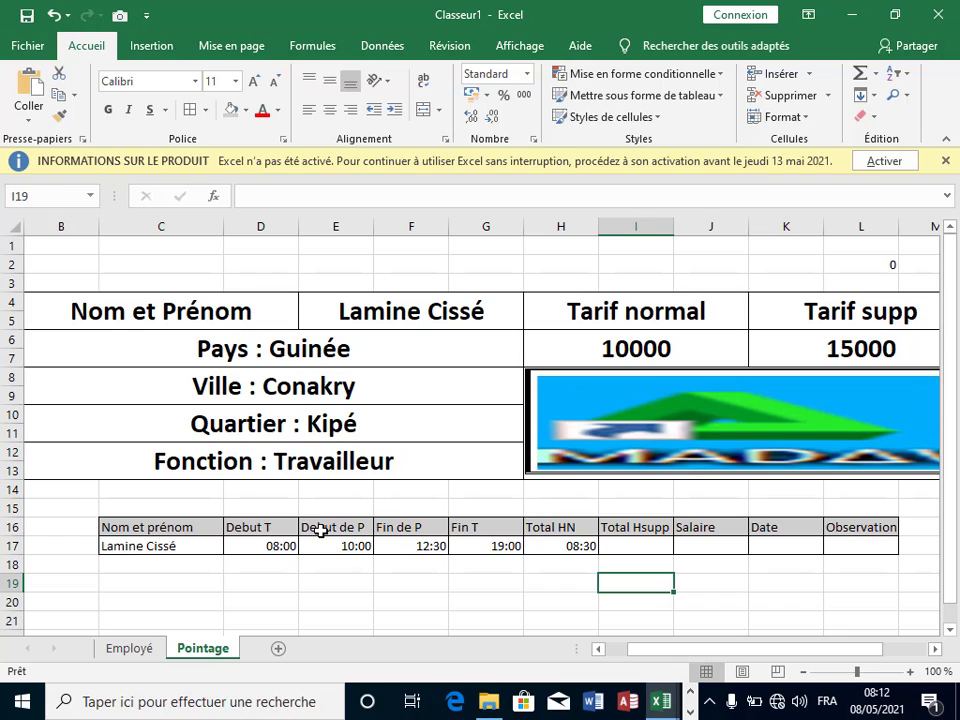
# Step: Start rewriting H17 as SI( with the (E17-D17)+(G17-F17) hours sum grouped in parentheses
pyautogui.click(558, 543)
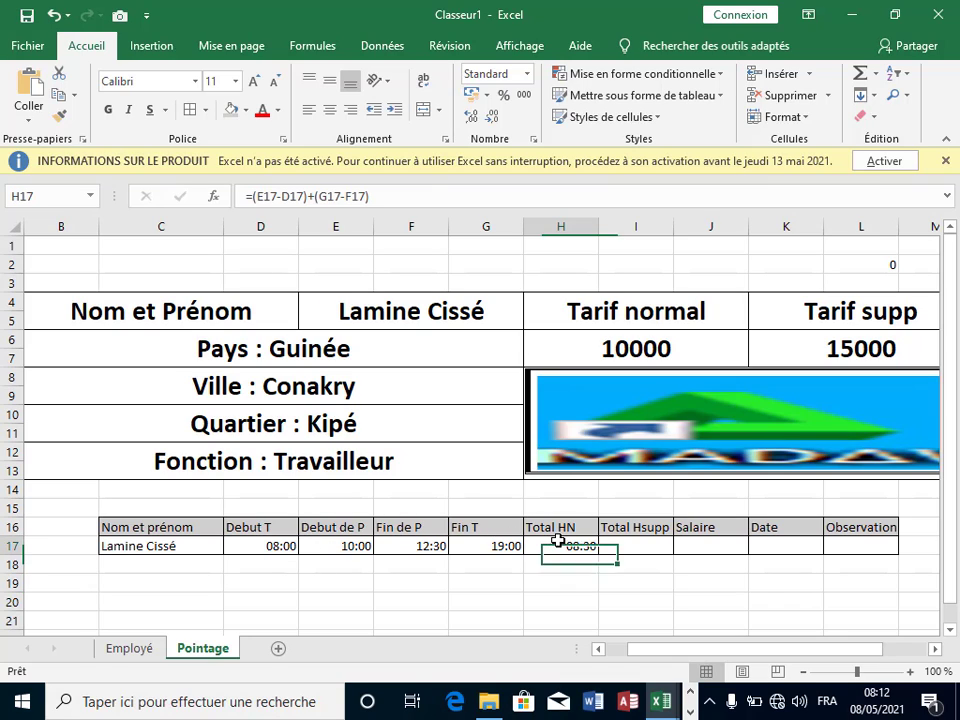
pyautogui.click(254, 197)
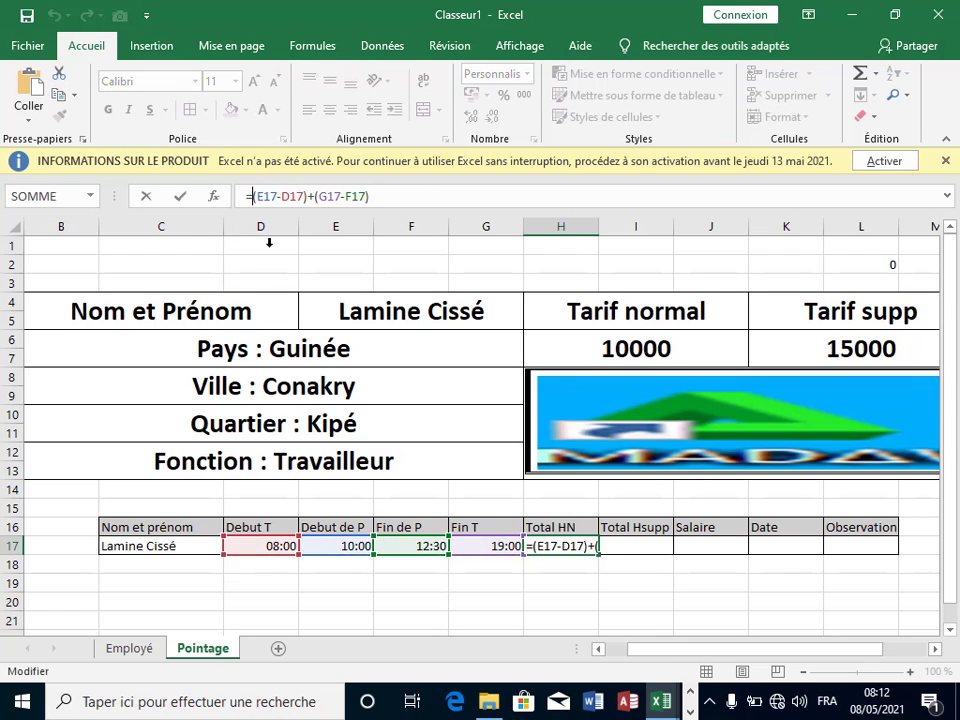
pyautogui.write('si')
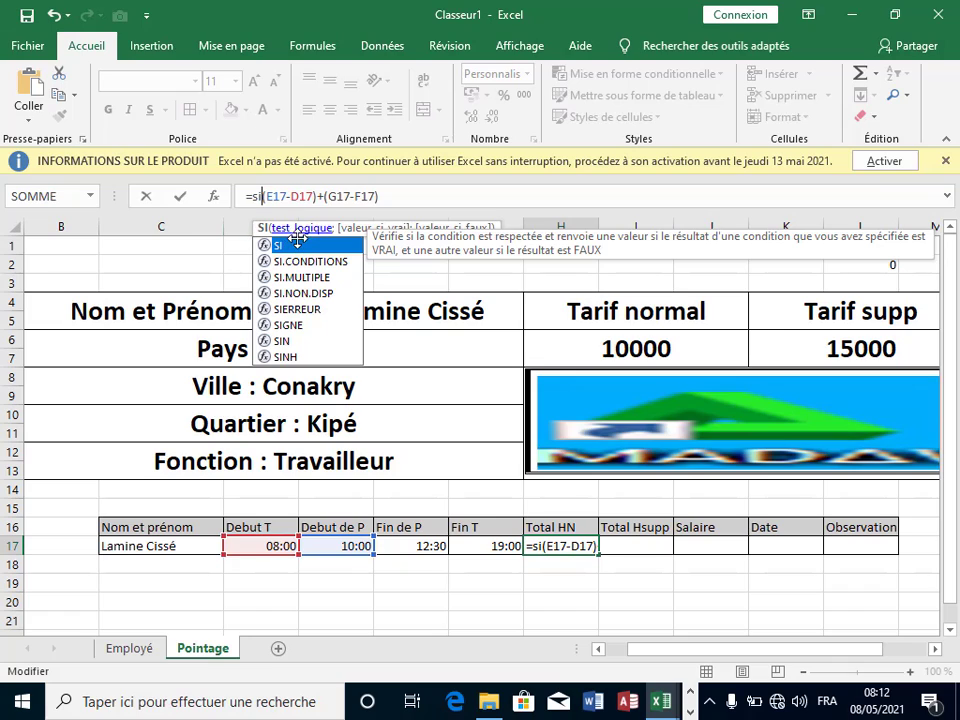
pyautogui.doubleClick(298, 247)
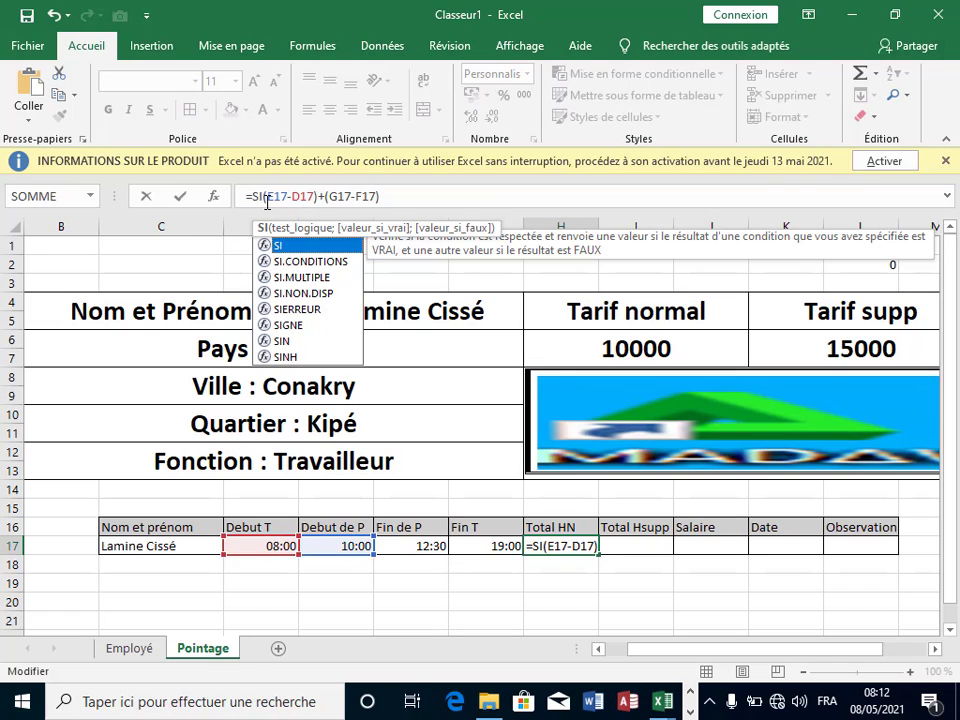
pyautogui.click(267, 200)
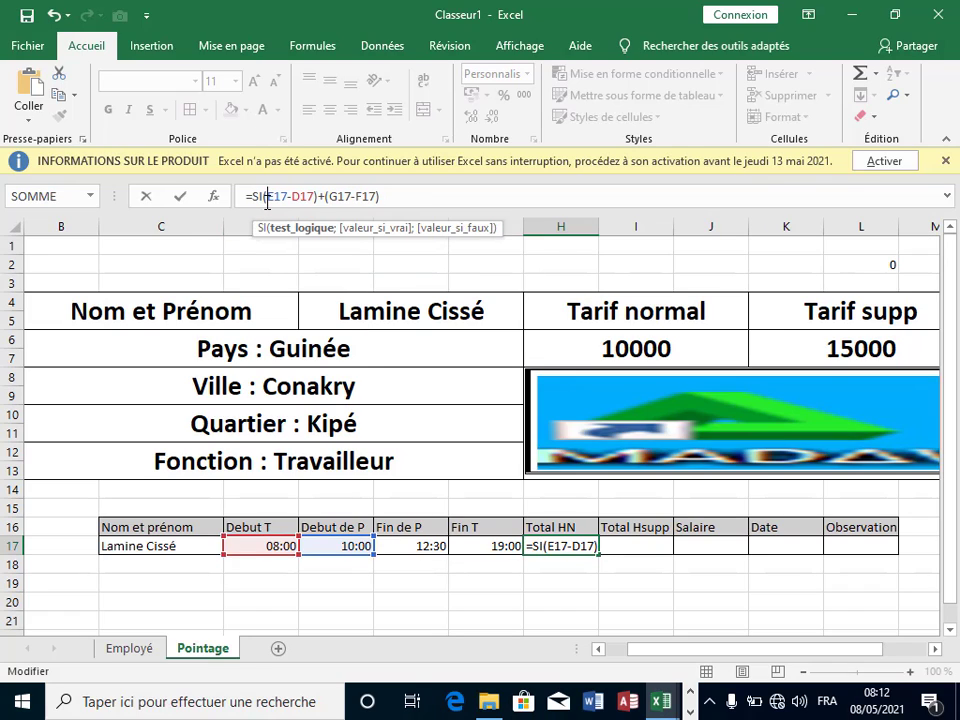
pyautogui.write('(')
pyautogui.click(419, 195)
pyautogui.write(')')
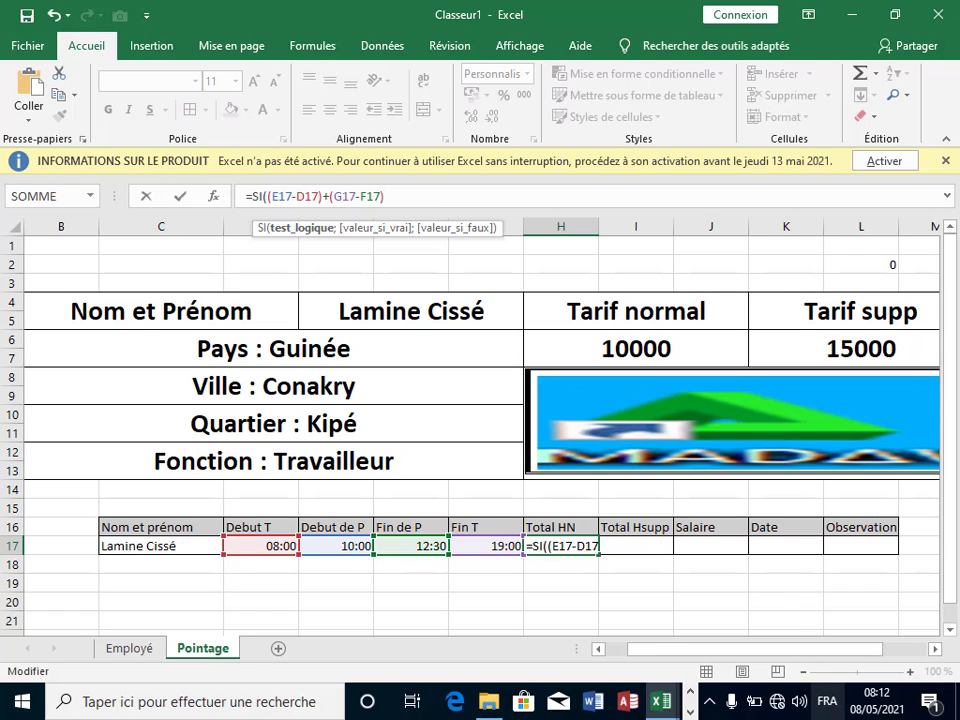
# Step: Switch the keyboard layout to enter the greater-than comparison and remove stray characters
pyautogui.click(834, 710)
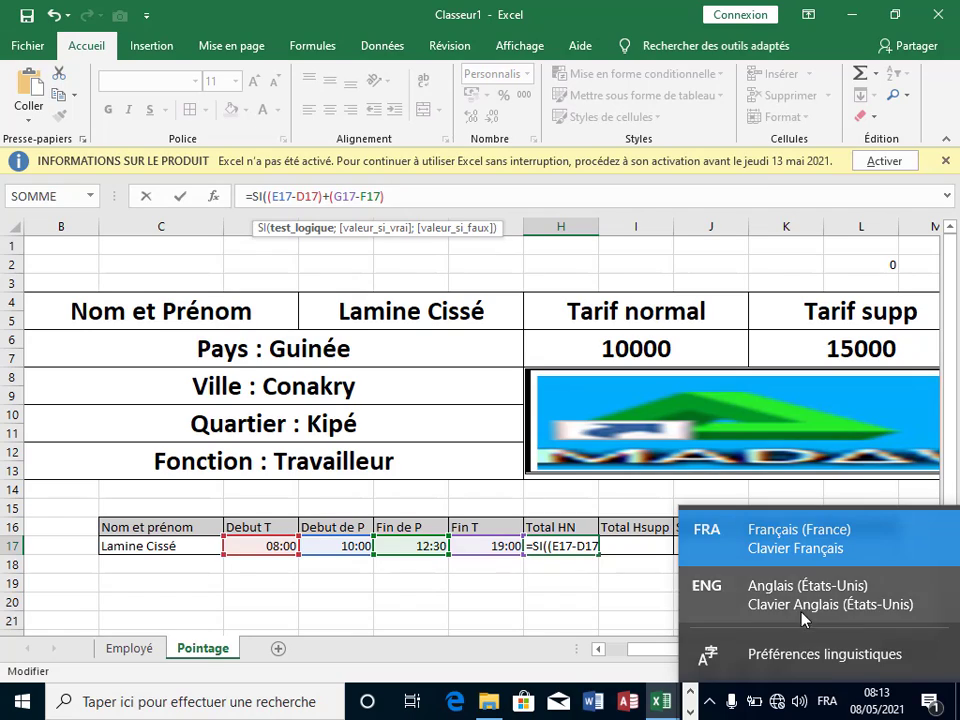
pyautogui.click(600, 458)
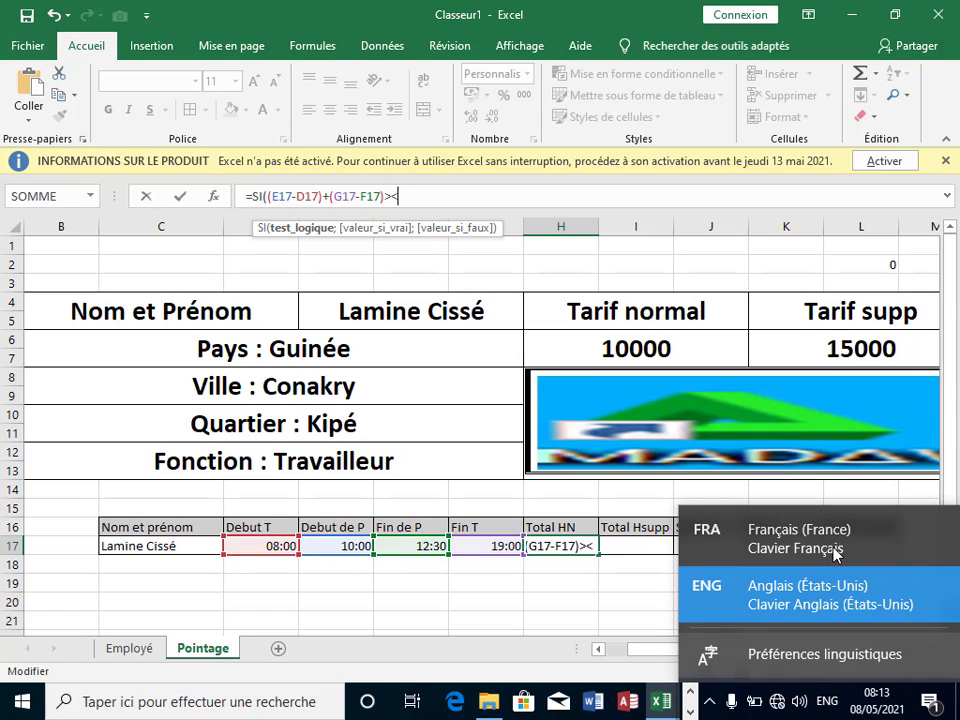
pyautogui.click(859, 527)
pyautogui.write('=')
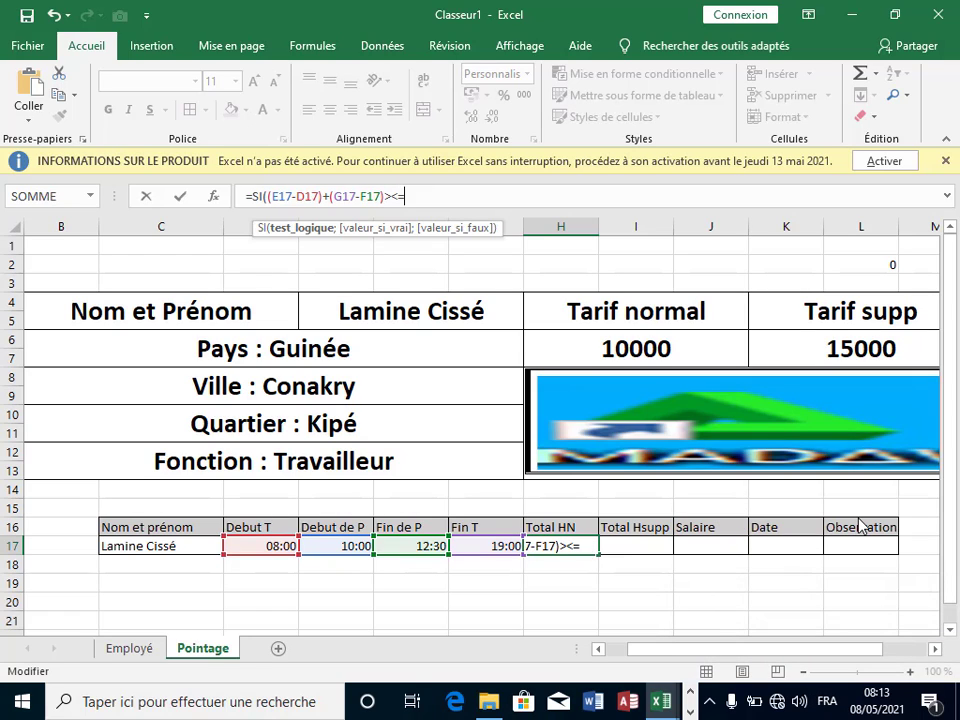
pyautogui.press('BackSpace')
pyautogui.press('BackSpace')
pyautogui.press('BackSpace')
pyautogui.write('/')
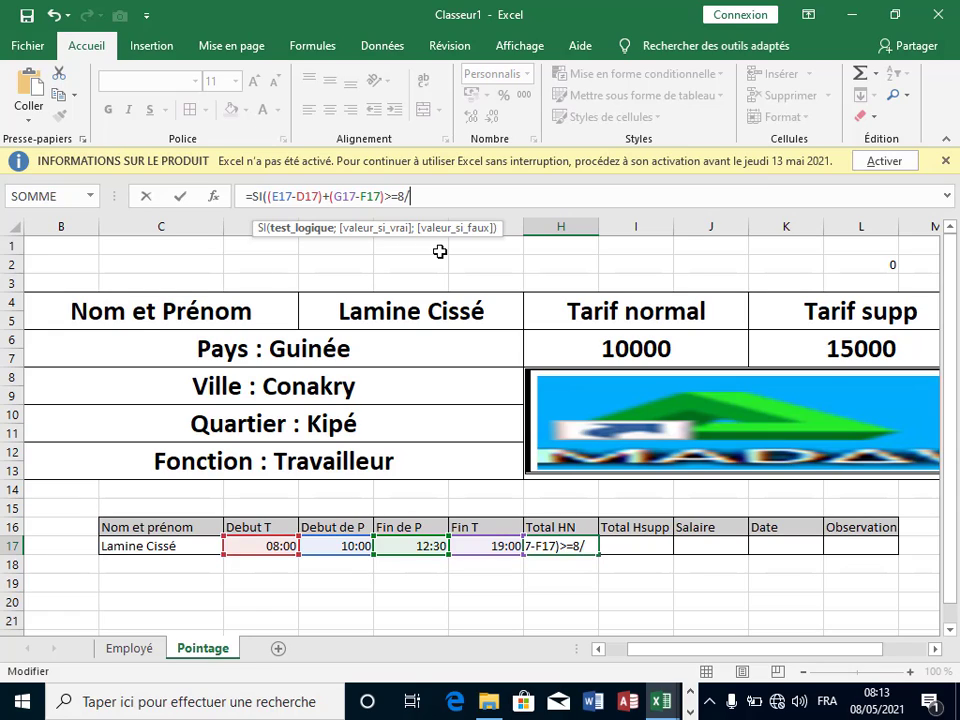
pyautogui.click(399, 197)
pyautogui.press('BackSpace')
pyautogui.write("';")
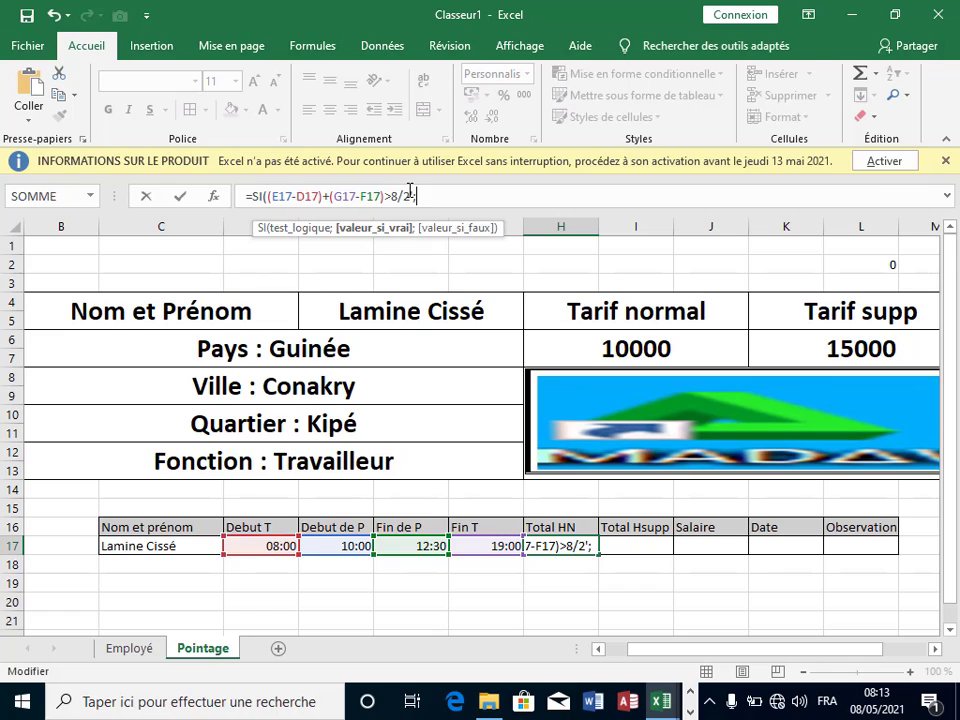
pyautogui.press('BackSpace')
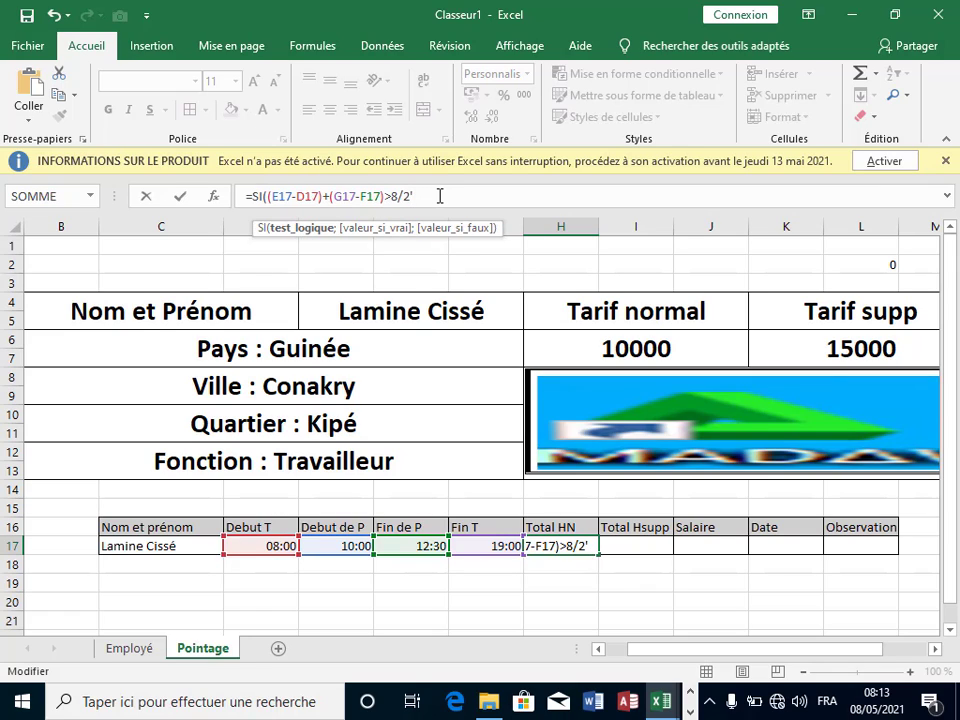
pyautogui.press('BackSpace')
pyautogui.write('4;')
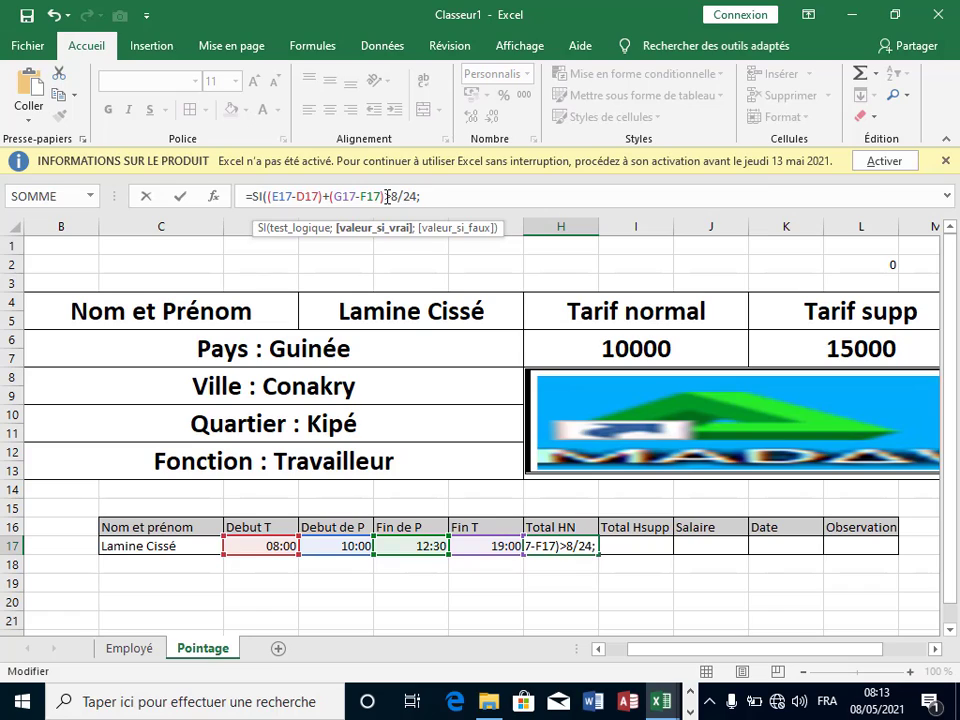
# Step: Add the >8/24 test, 8/24 cap and pasted hours sum as false result, showing 08:00
pyautogui.moveTo(387, 196); pyautogui.dragTo(270, 198)
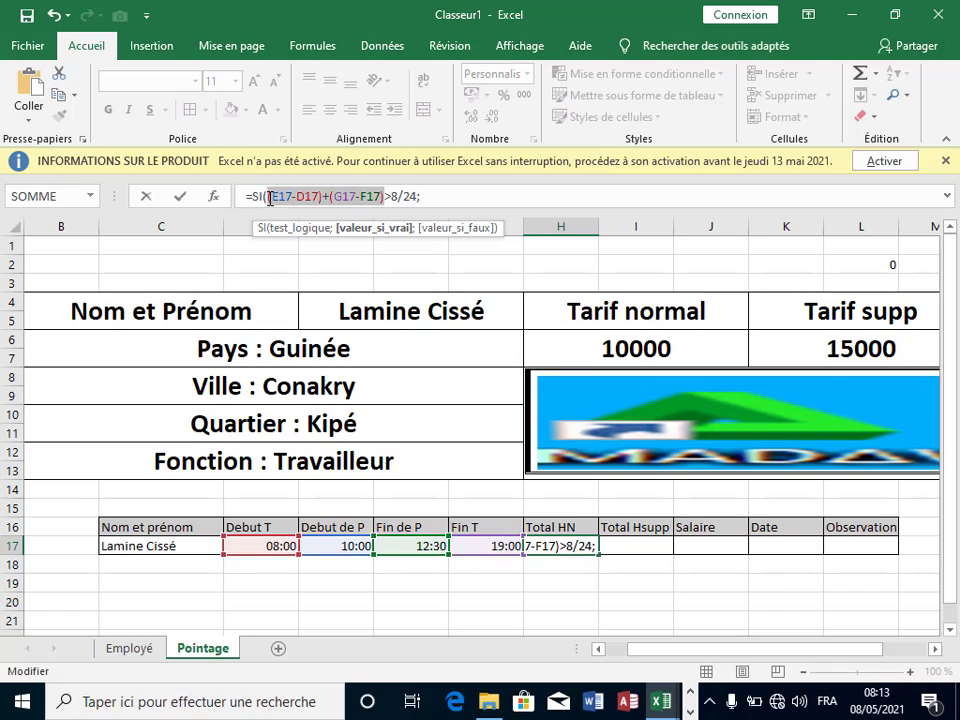
pyautogui.click(448, 196)
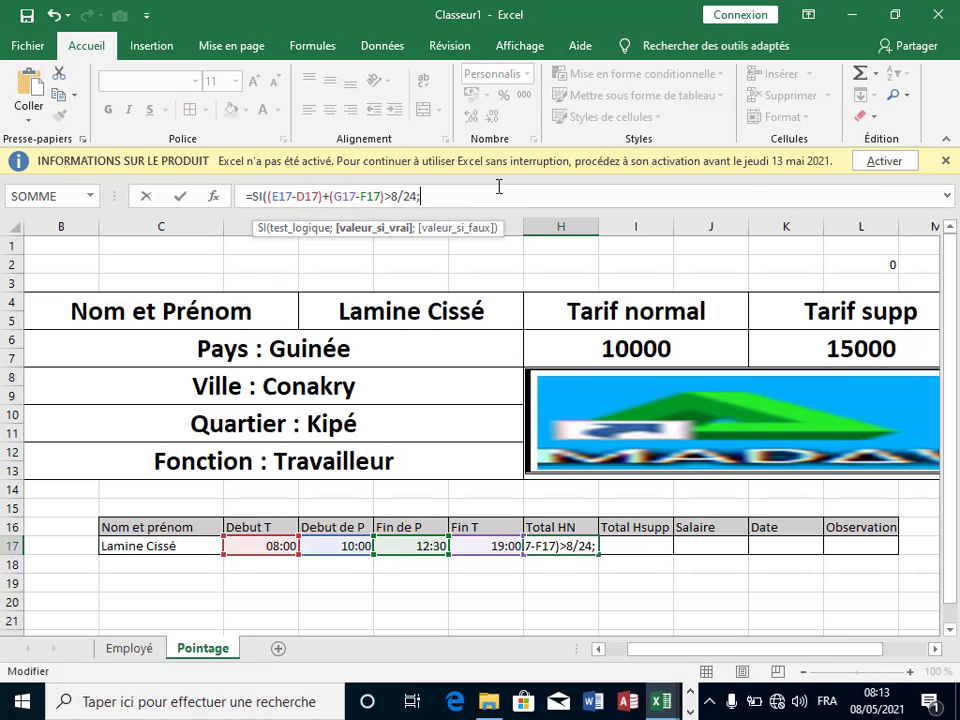
pyautogui.write('8')
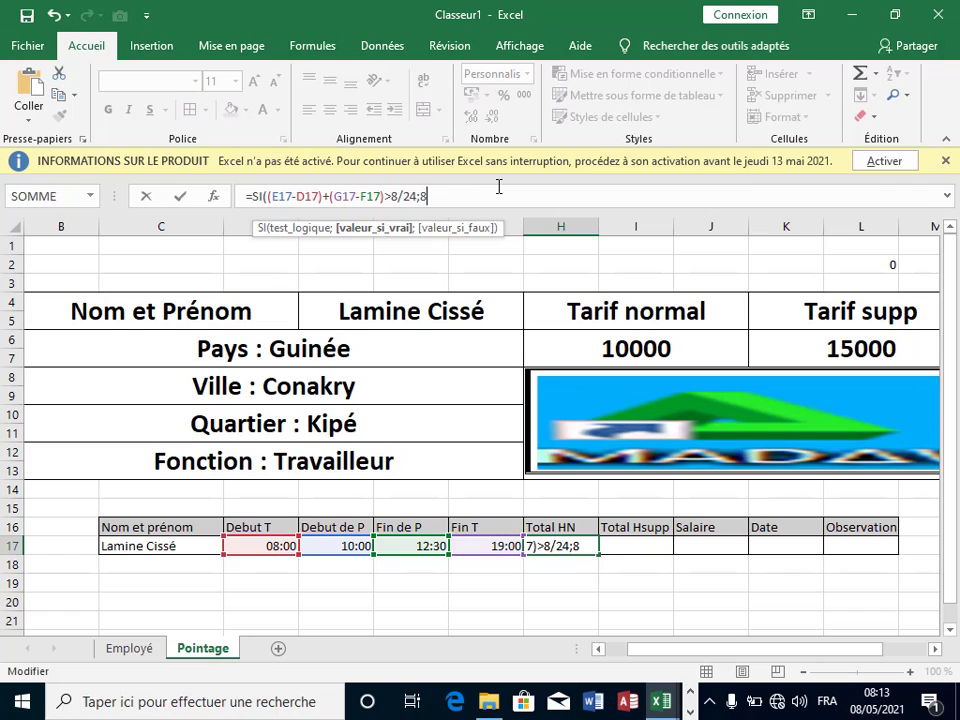
pyautogui.write('/24;')
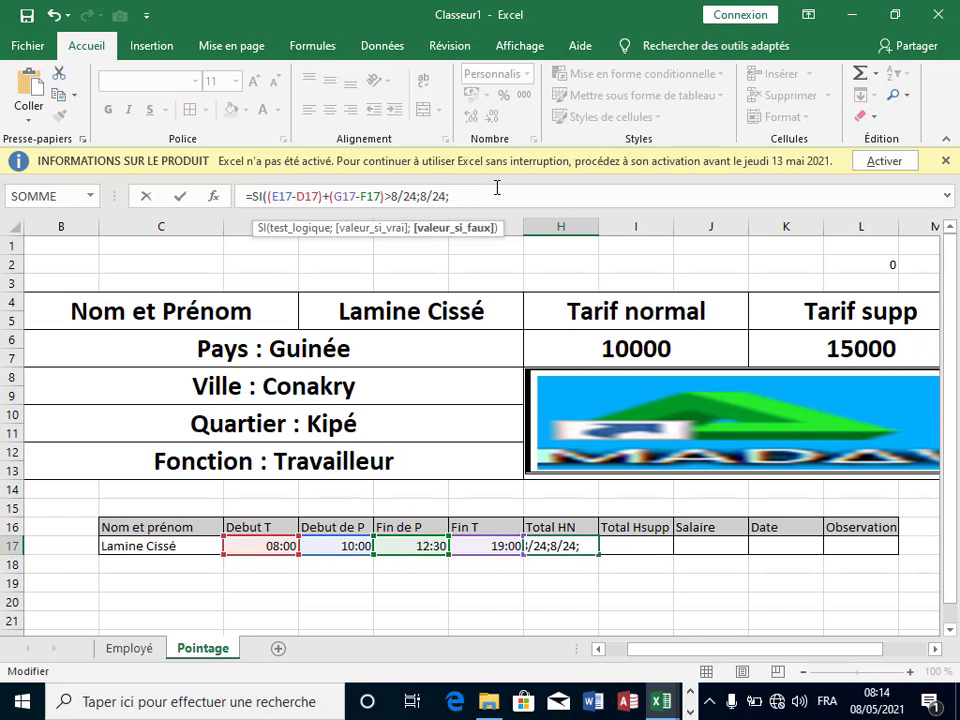
pyautogui.moveTo(385, 196); pyautogui.dragTo(456, 196)
pyautogui.click(392, 196)
pyautogui.click(383, 196)
pyautogui.moveTo(341, 196); pyautogui.dragTo(278, 200)
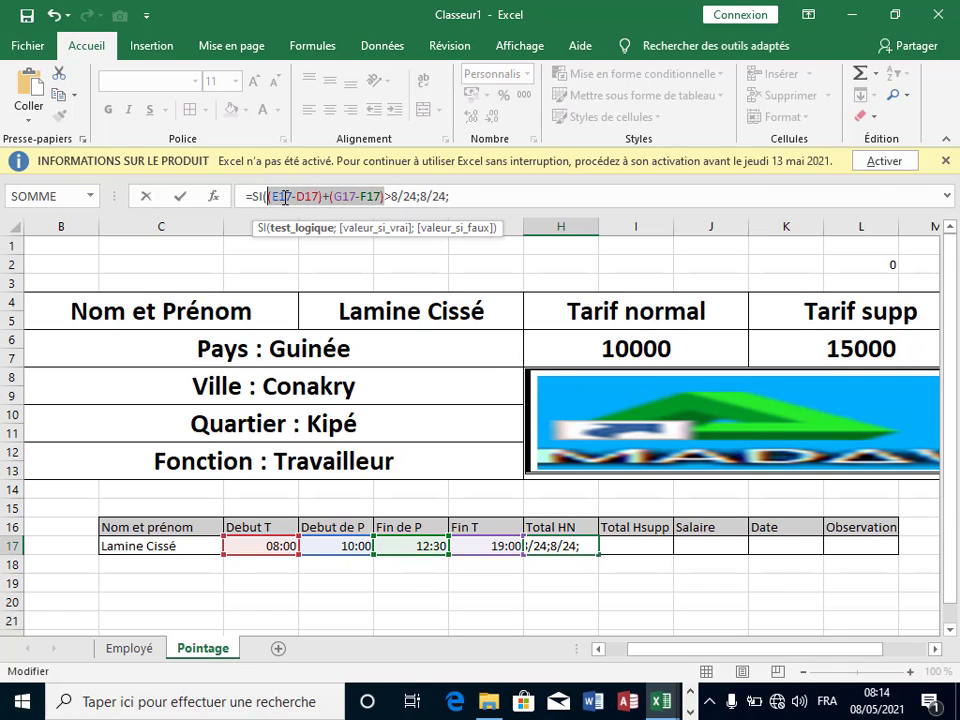
pyautogui.rightClick(285, 197)
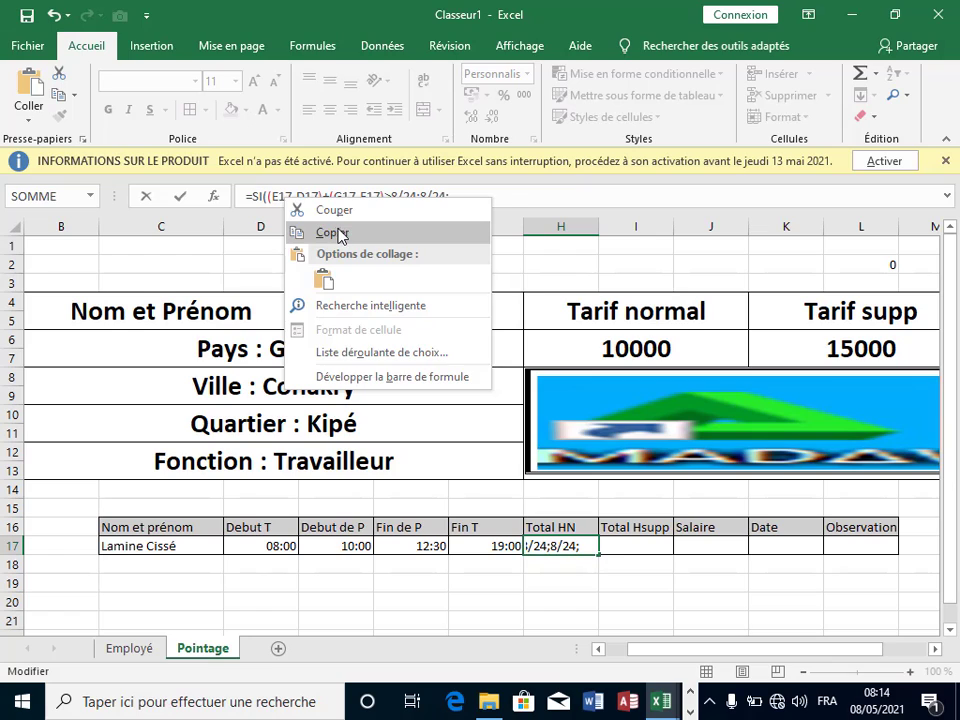
pyautogui.click(336, 231)
pyautogui.click(484, 196)
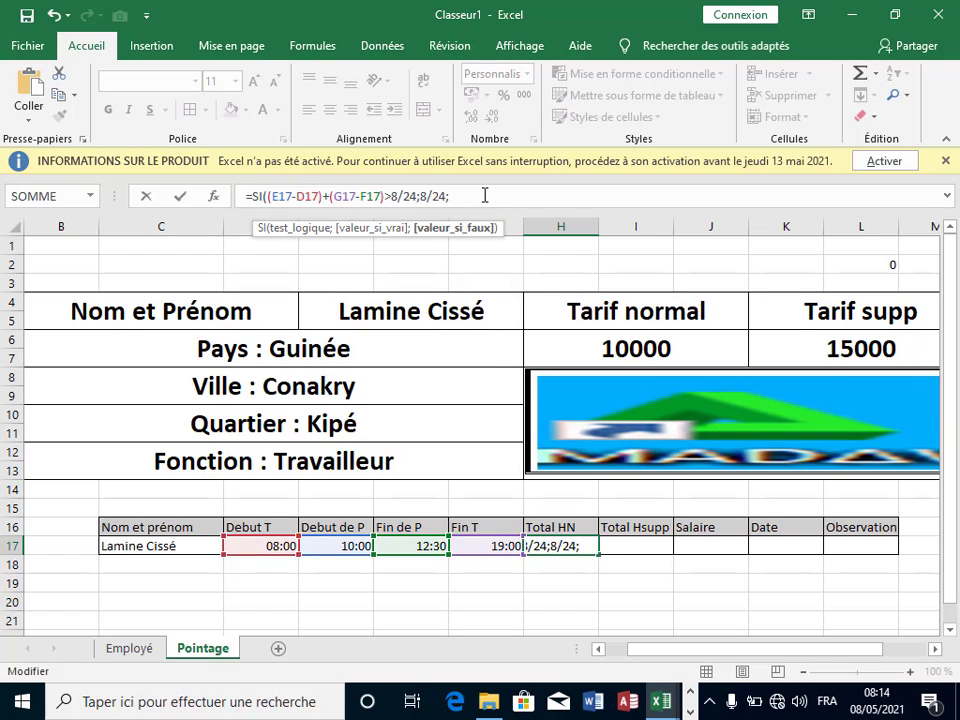
pyautogui.hotkey('ctrl', 'v')
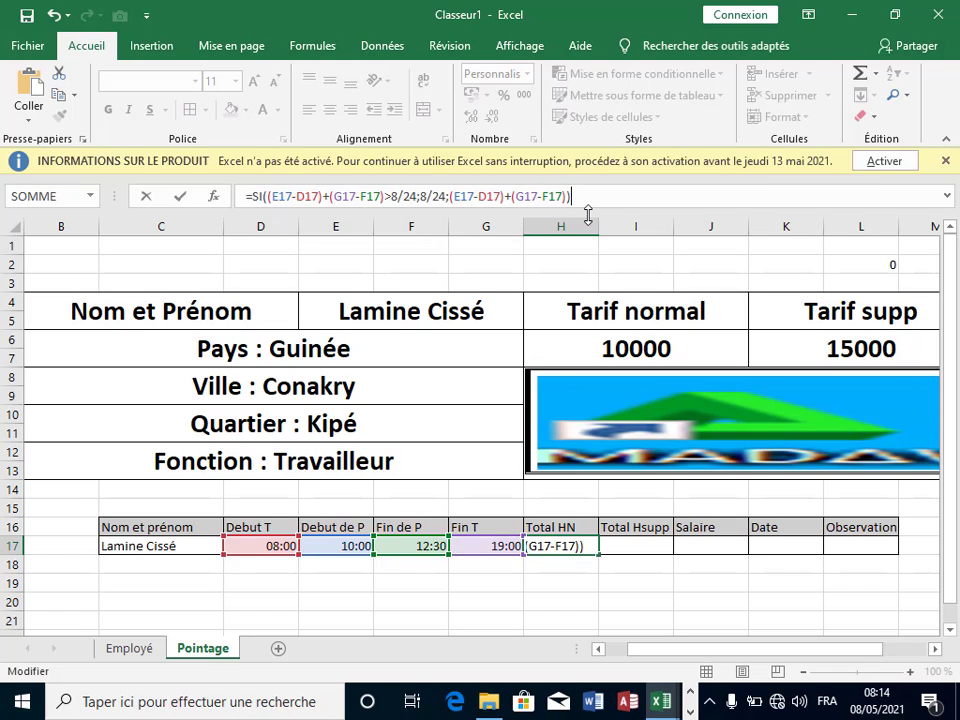
pyautogui.press('Return')
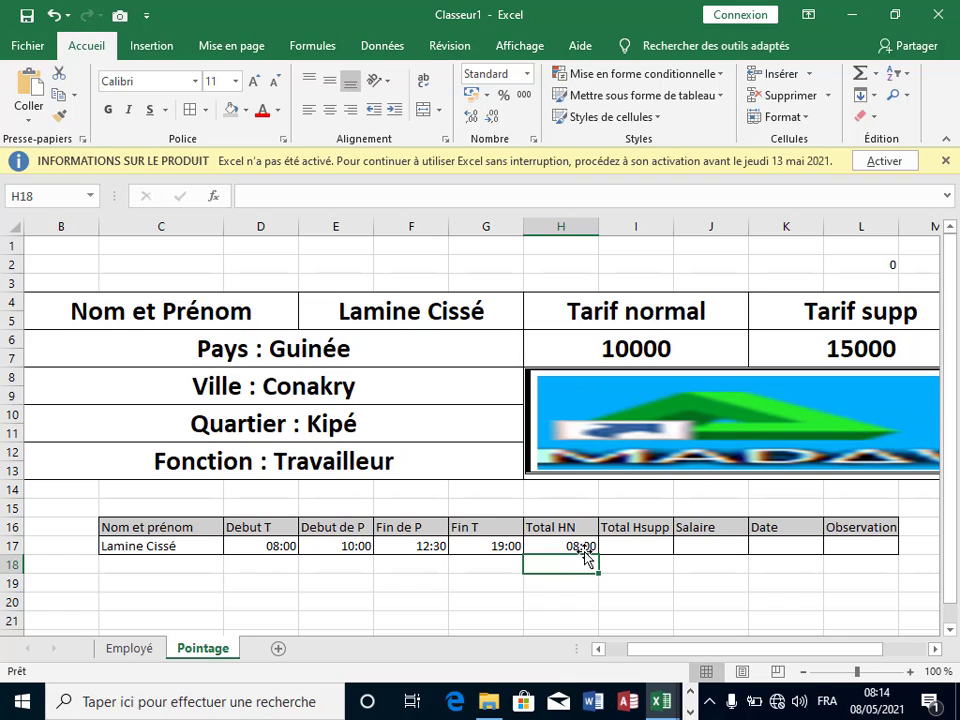
pyautogui.click(575, 546)
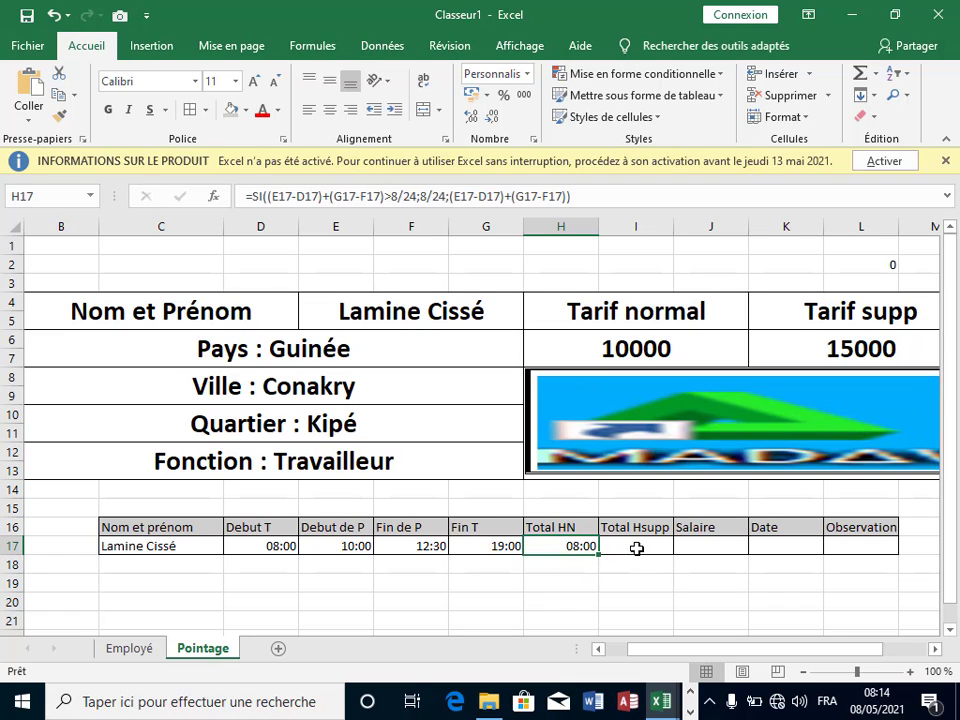
pyautogui.click(636, 548)
pyautogui.click(574, 544)
pyautogui.moveTo(578, 556); pyautogui.dragTo(619, 549)
pyautogui.click(628, 542)
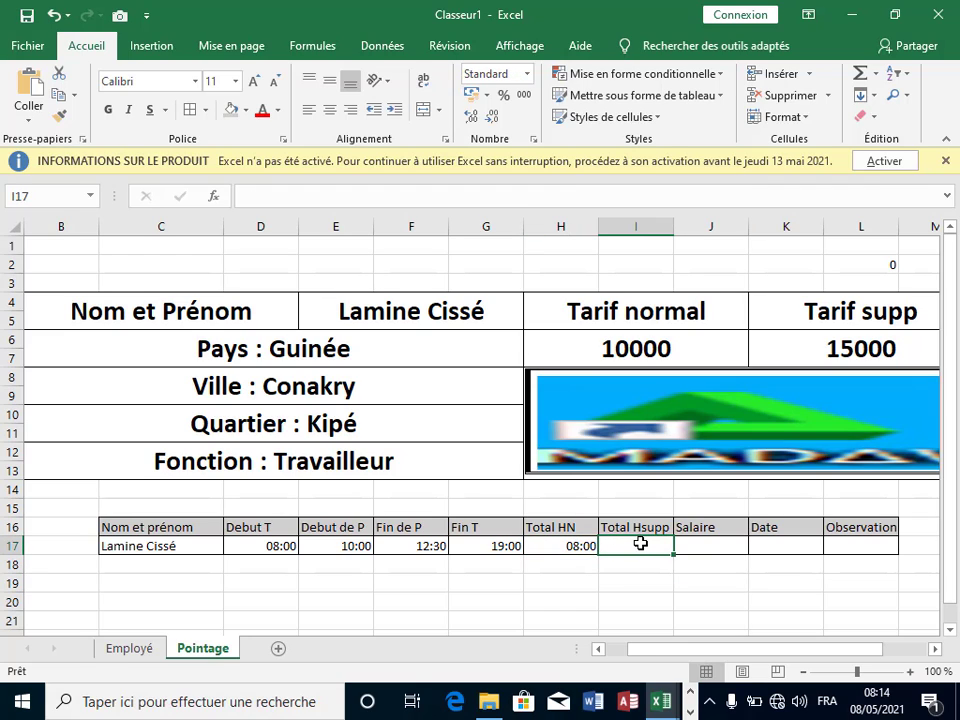
pyautogui.click(545, 546)
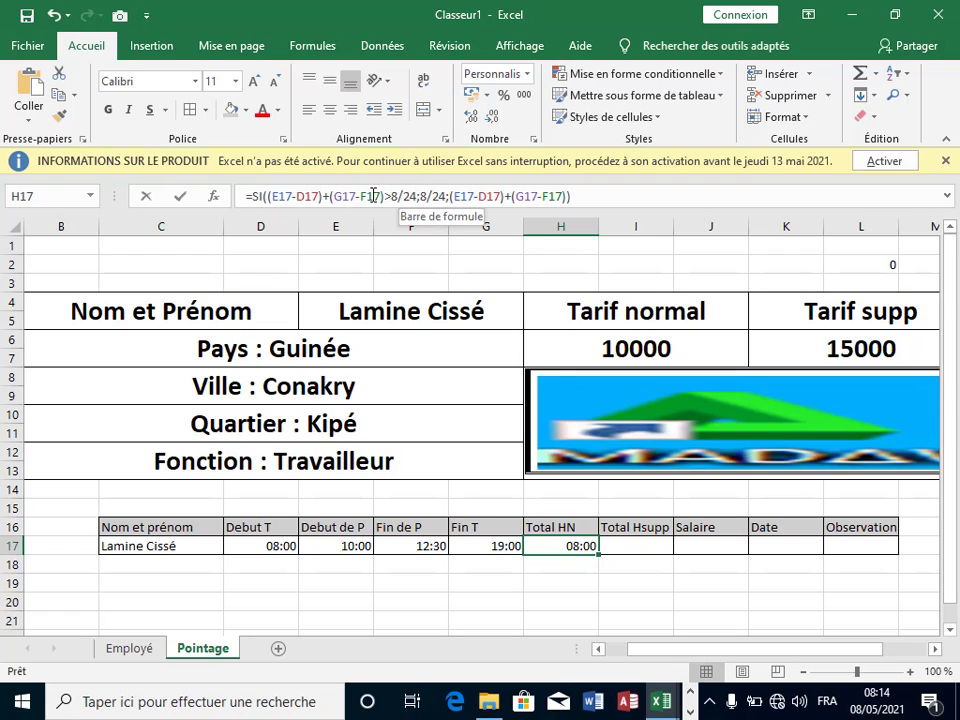
pyautogui.click(417, 196)
pyautogui.moveTo(417, 196); pyautogui.dragTo(266, 196)
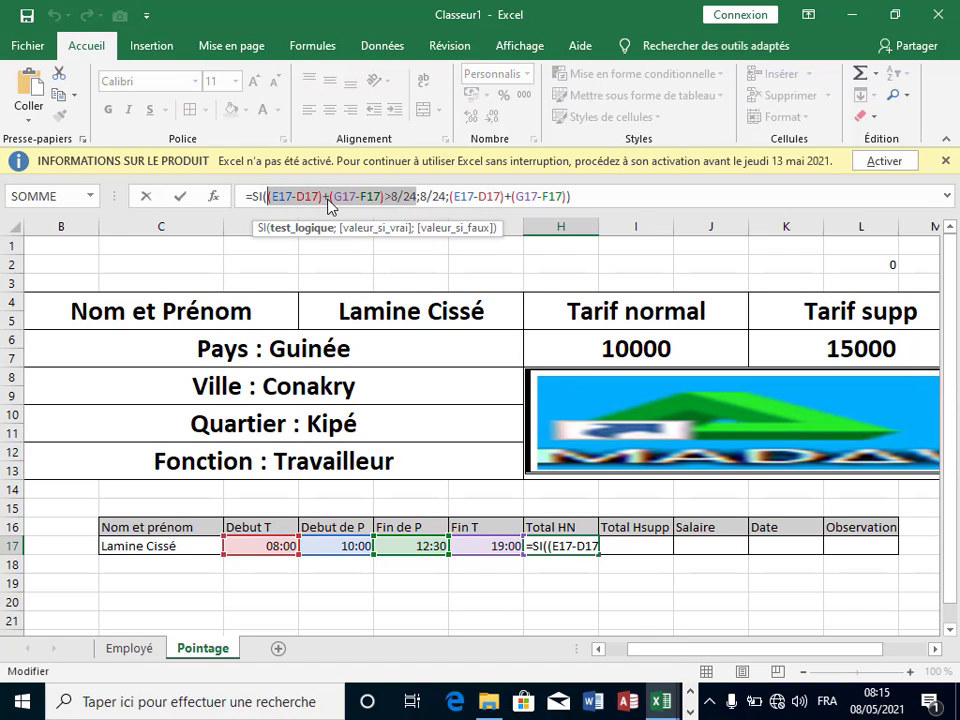
pyautogui.rightClick(327, 199)
pyautogui.click(362, 240)
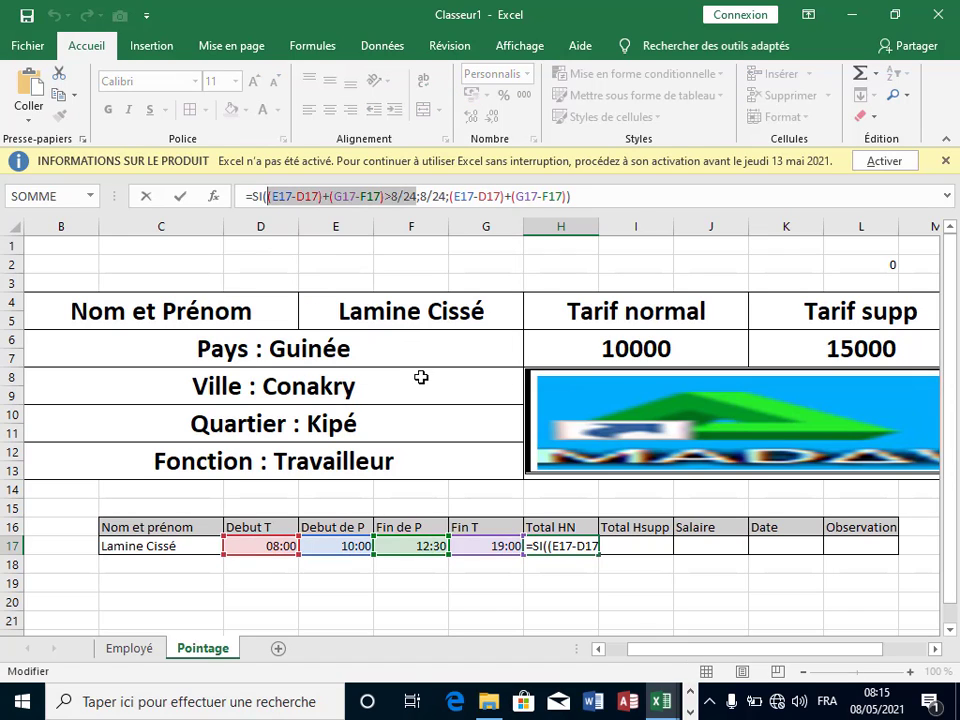
pyautogui.press('Escape')
# Step: In I17, paste the copied hours condition and append the worked-hours expression as second argument
pyautogui.click(628, 549)
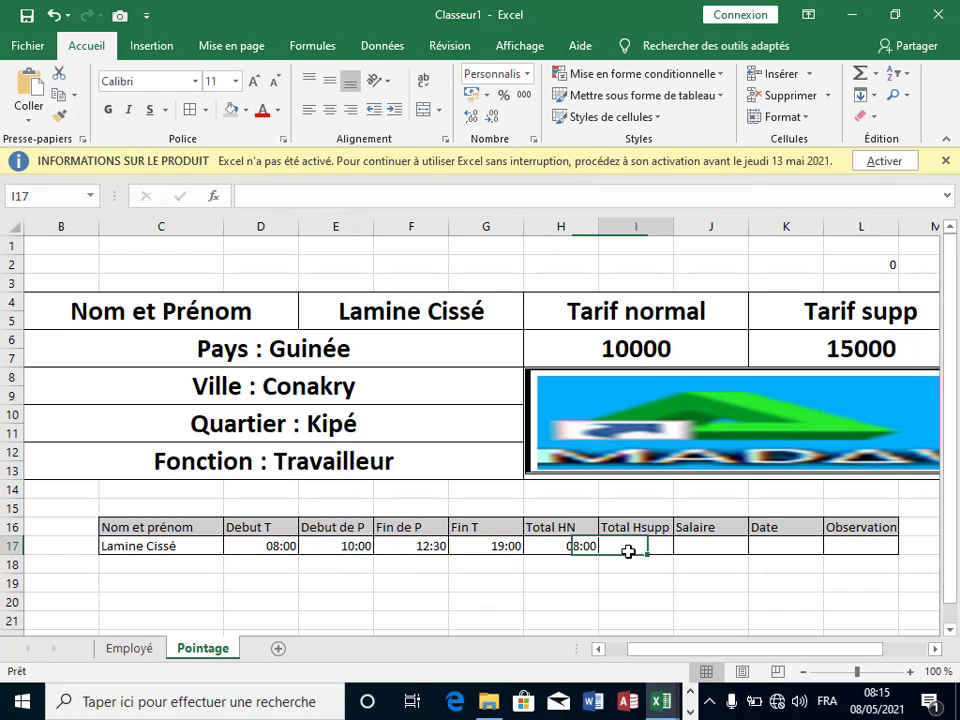
pyautogui.write('=')
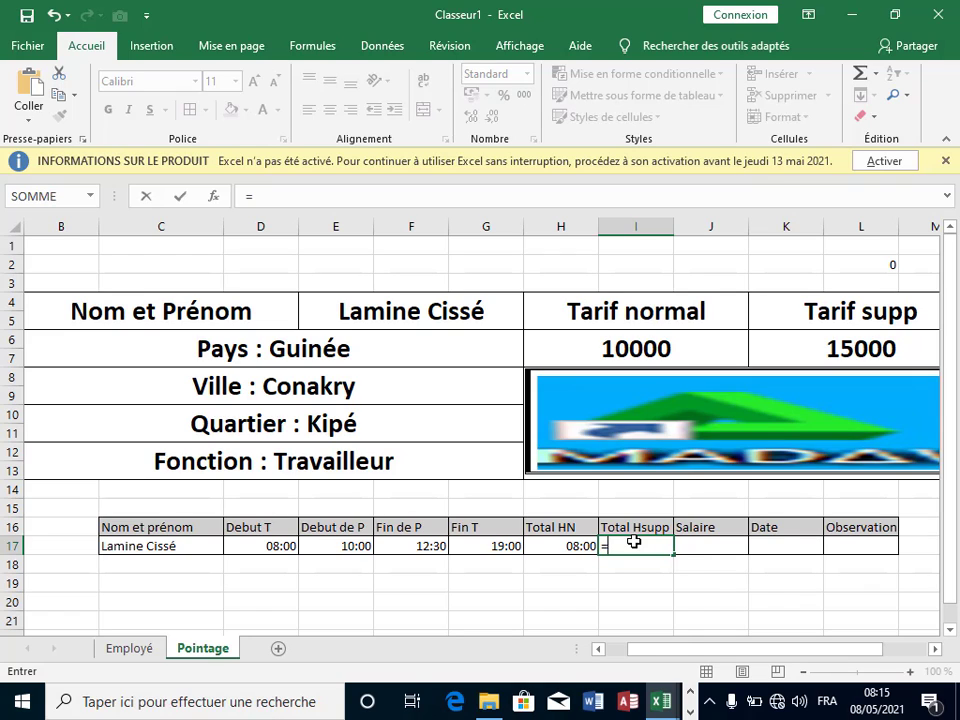
pyautogui.write('V')
pyautogui.press('BackSpace')
pyautogui.hotkey('ctrl', 'v')
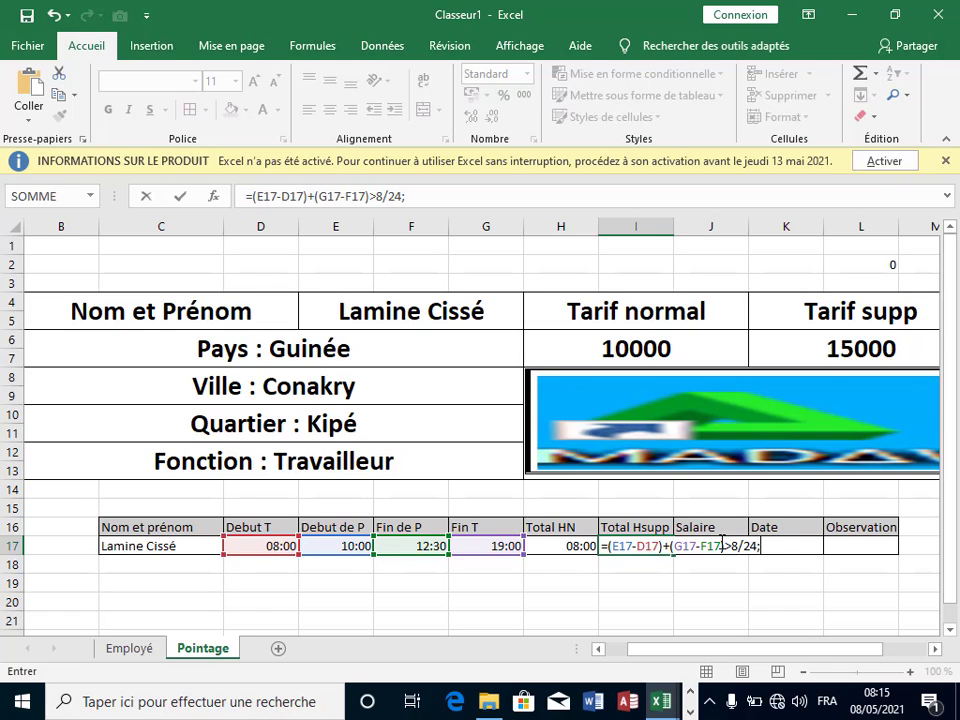
pyautogui.moveTo(724, 546); pyautogui.dragTo(625, 546)
pyautogui.rightClick(625, 546)
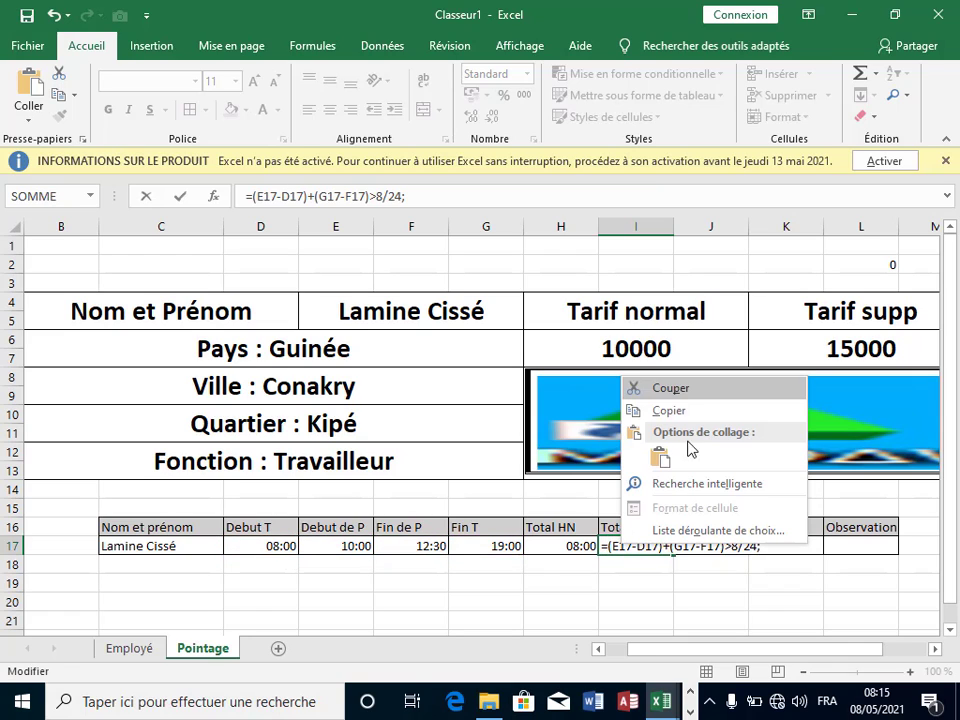
pyautogui.click(639, 411)
pyautogui.click(782, 546)
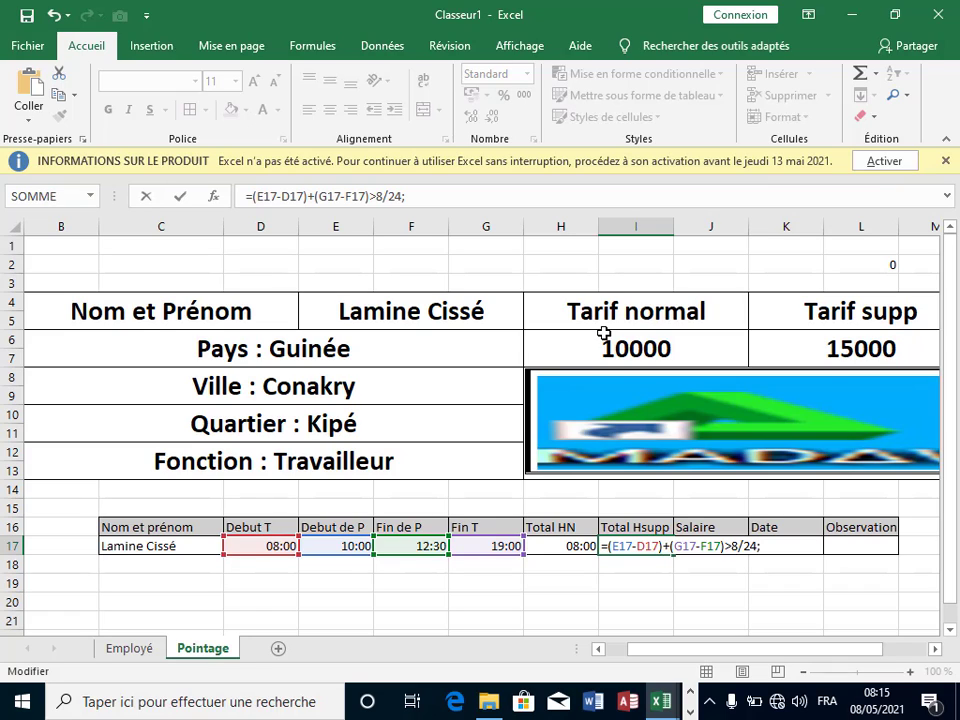
pyautogui.hotkey('ctrl', 'v')
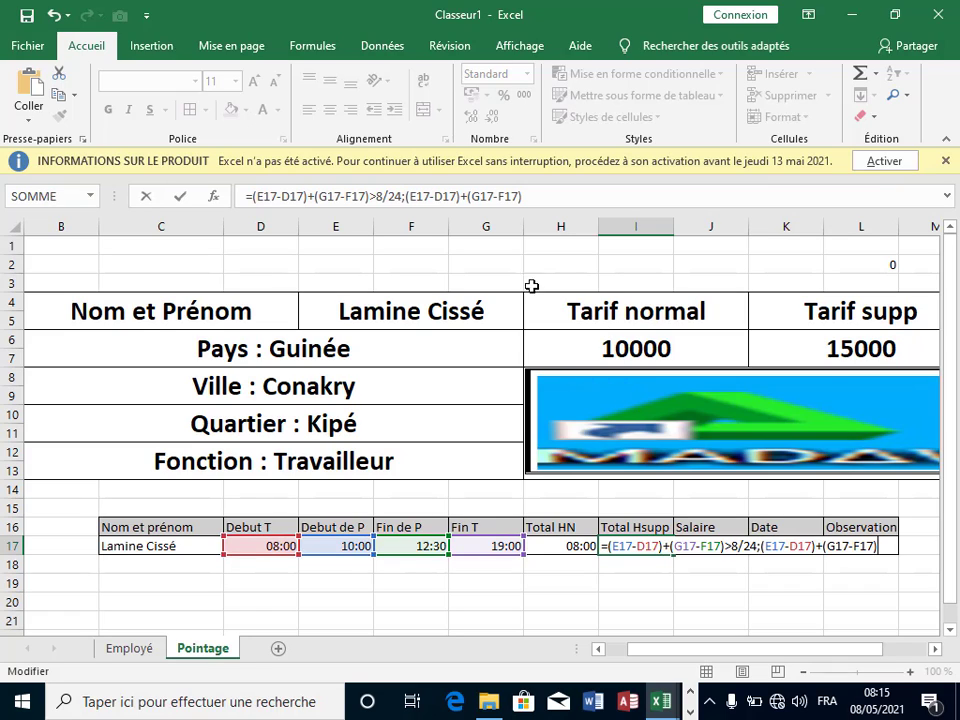
# Step: Make the second argument ((E17-D17)+(G17-F17))-H17 and add "" as the blank result
pyautogui.click(408, 196)
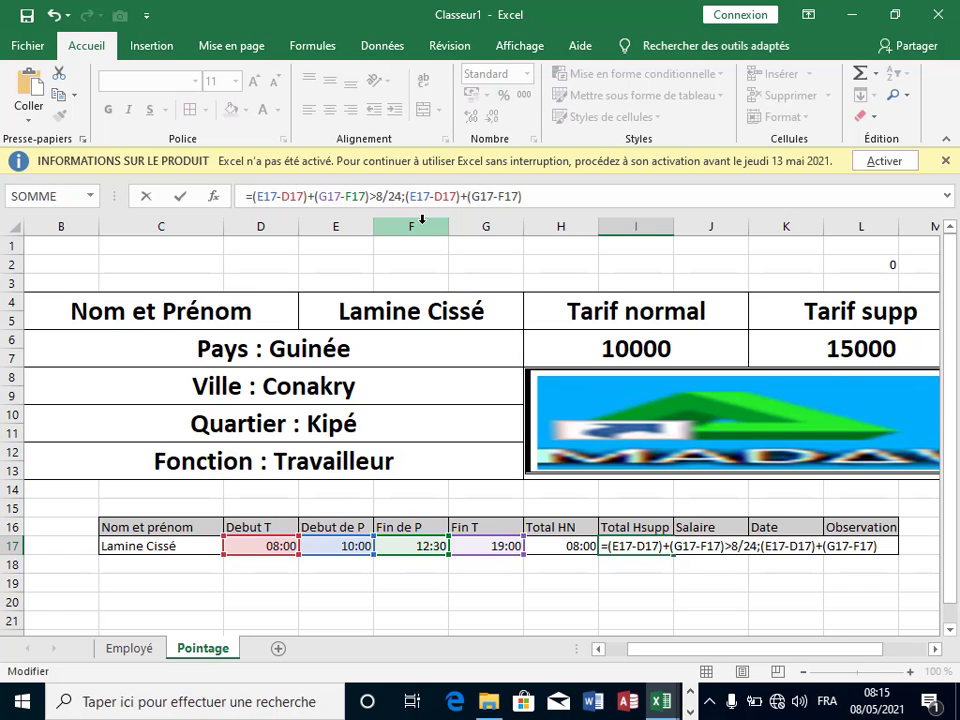
pyautogui.write('(')
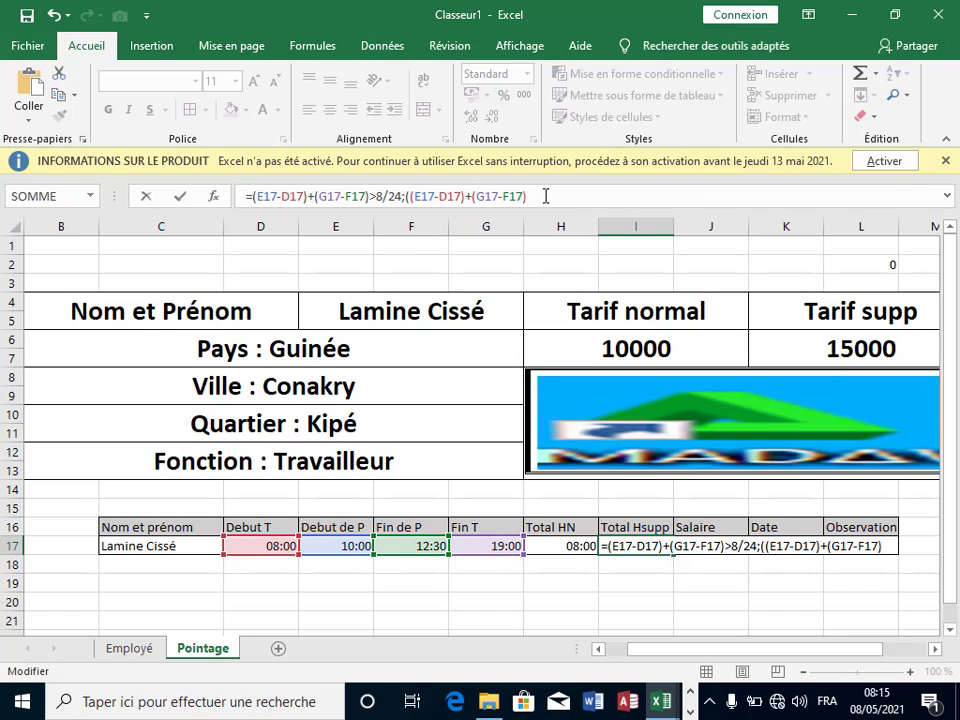
pyautogui.write(')-')
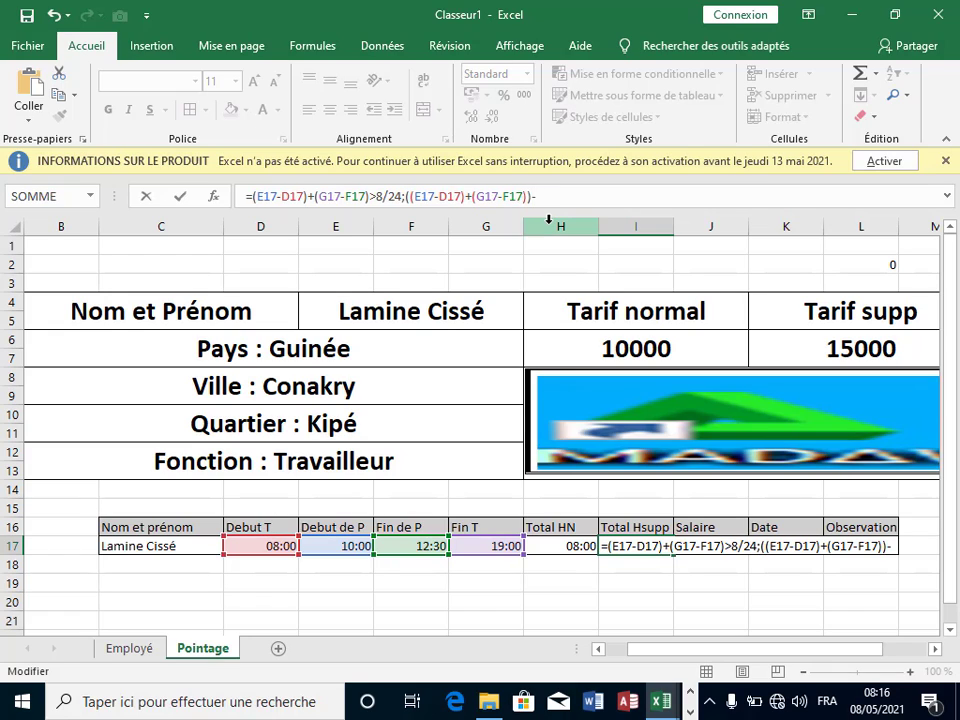
pyautogui.click(570, 546)
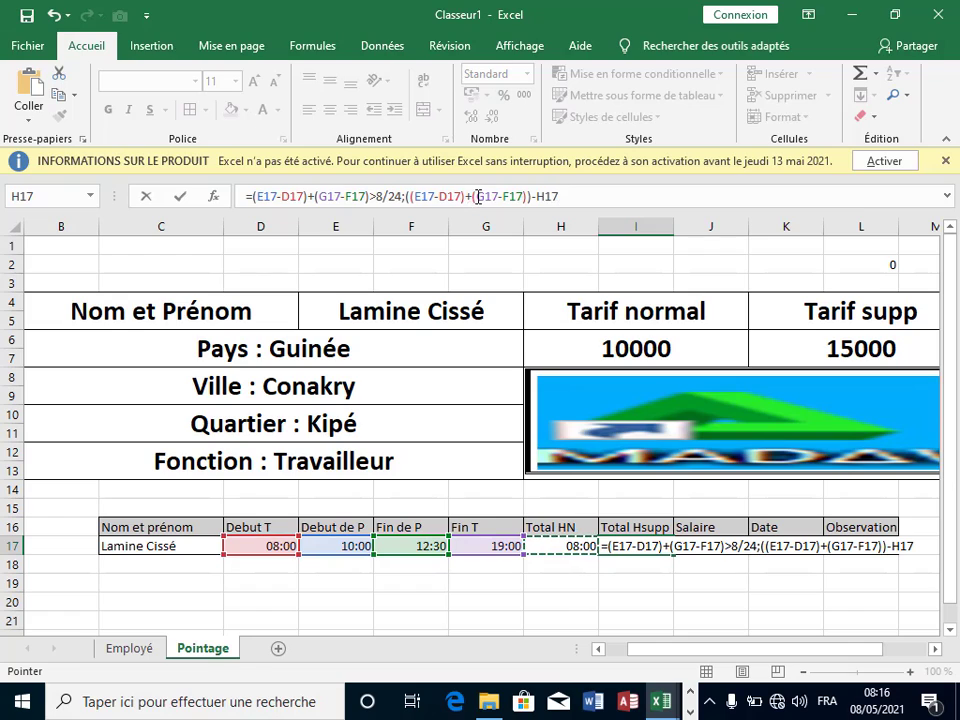
pyautogui.moveTo(411, 196); pyautogui.dragTo(558, 196)
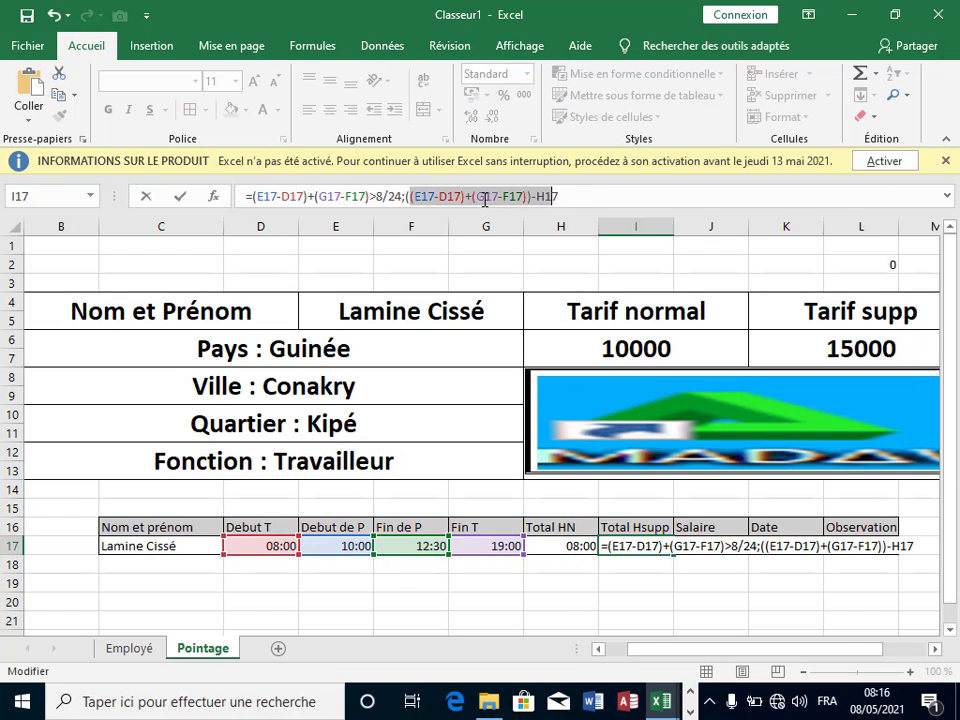
pyautogui.click(572, 196)
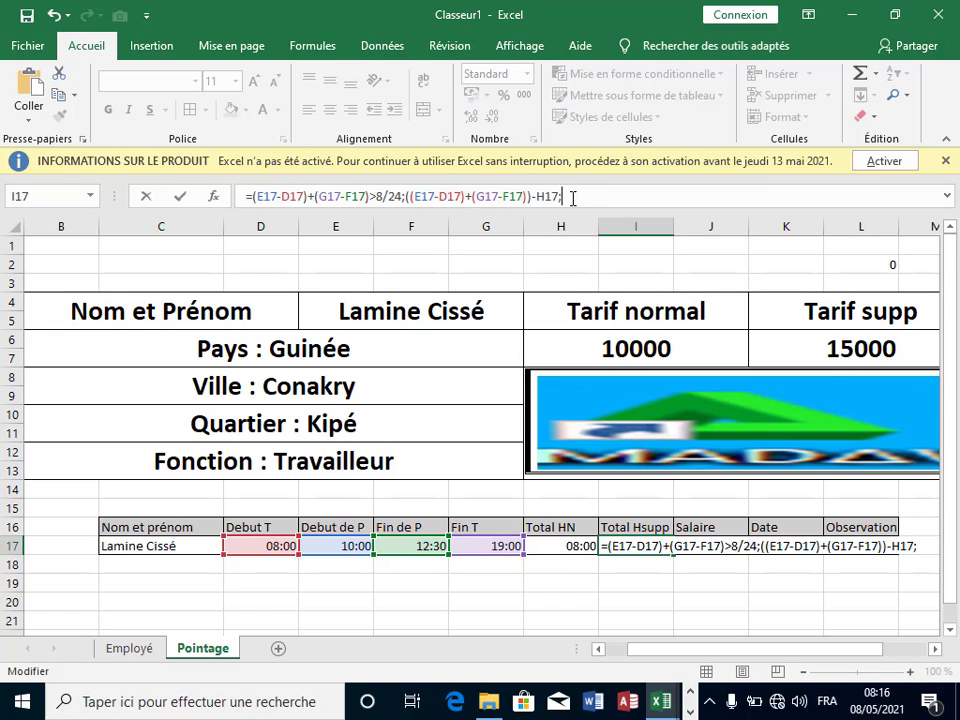
pyautogui.write(';"")')
# Step: Wrap the formula in SI( and commit it, showing 0,02083333 overtime
pyautogui.click(252, 196)
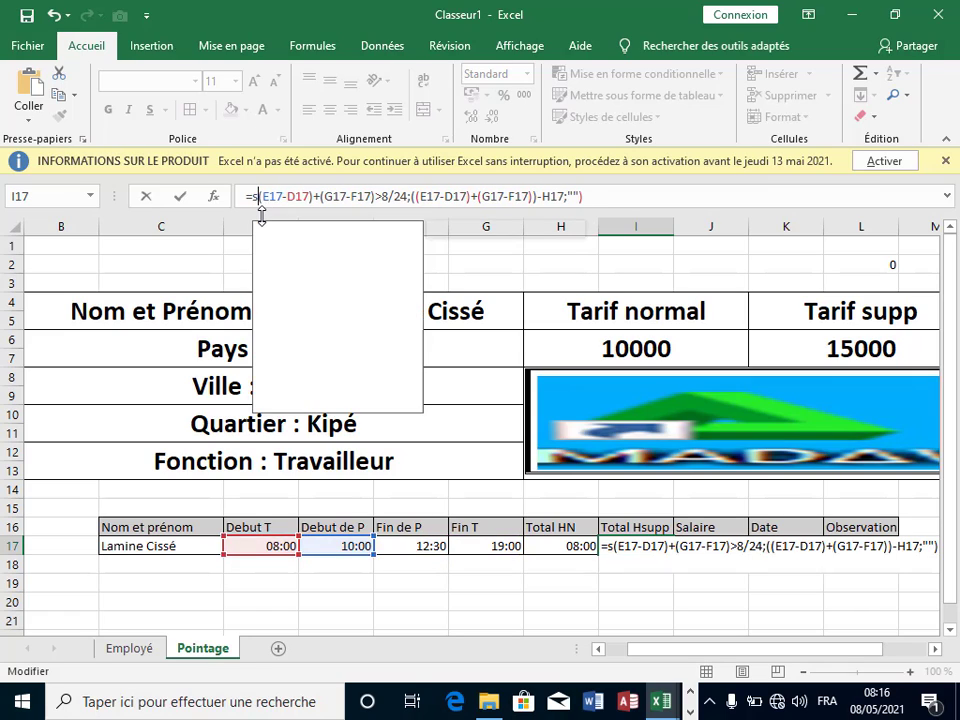
pyautogui.write('si')
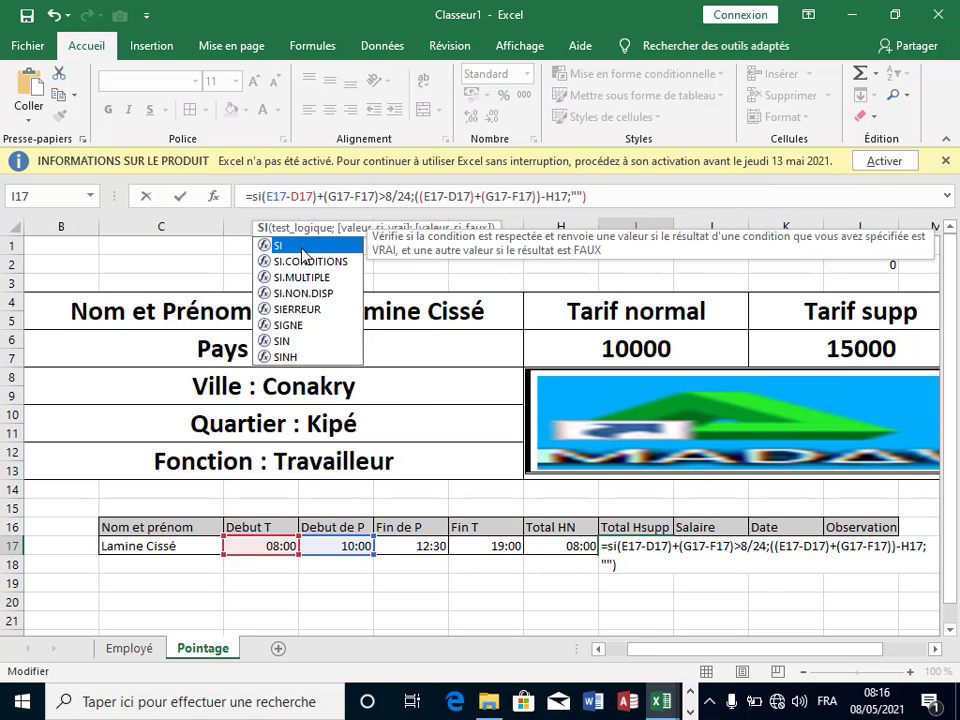
pyautogui.doubleClick(303, 256)
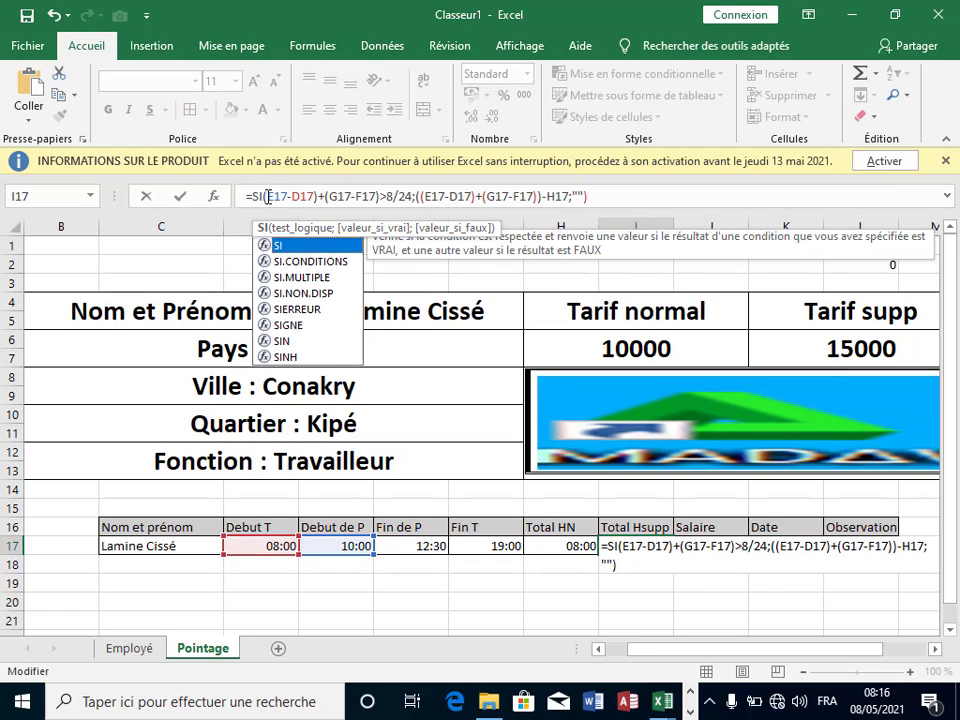
pyautogui.click(267, 196)
pyautogui.write('(')
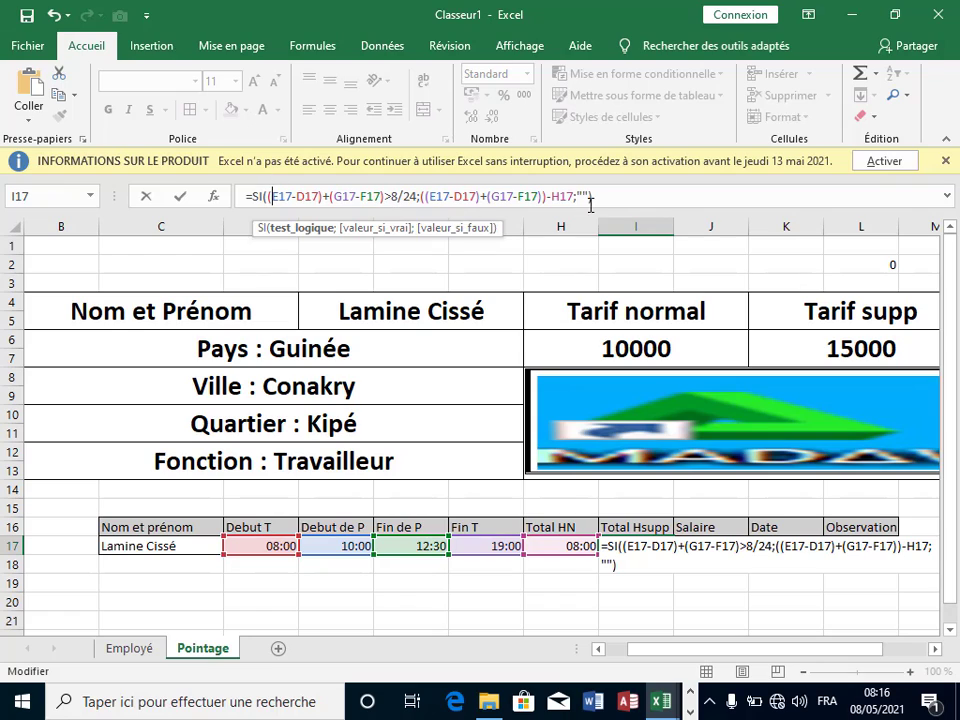
pyautogui.click(600, 197)
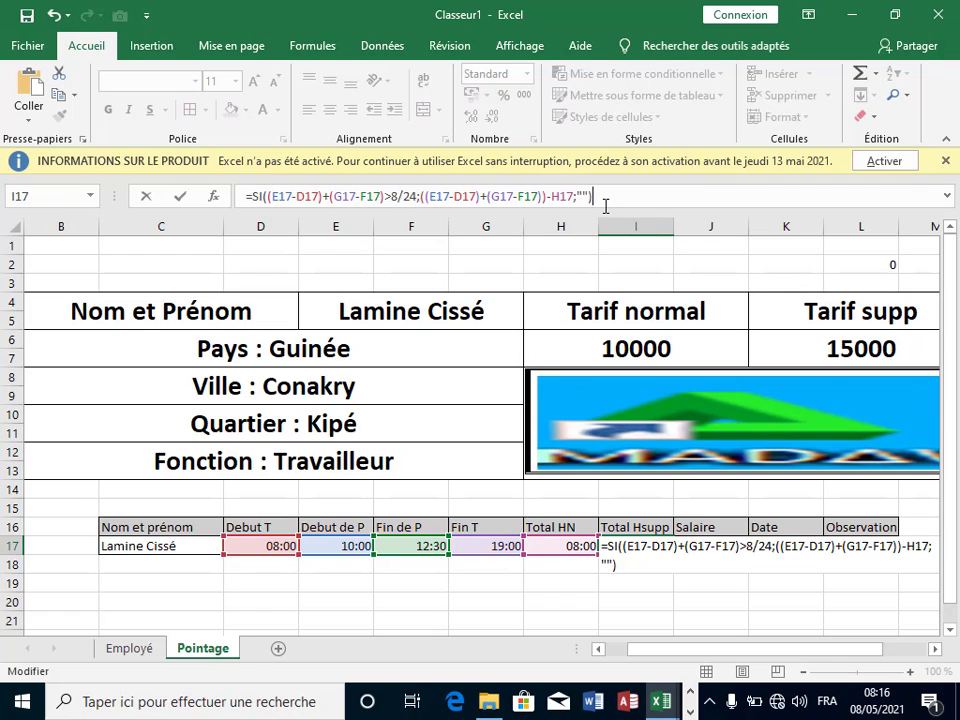
pyautogui.press('Return')
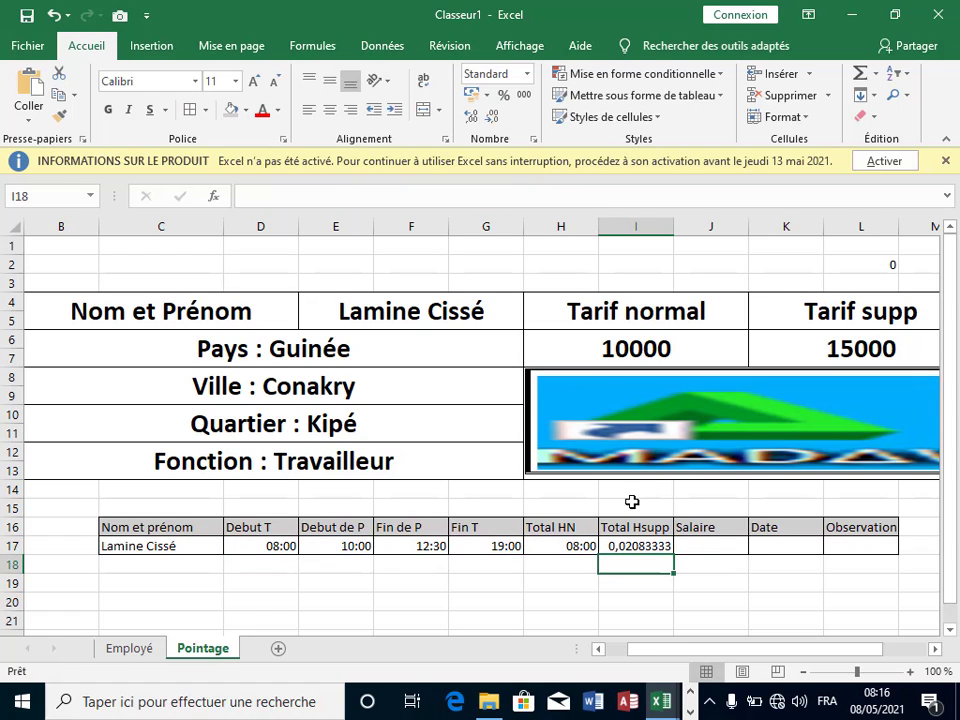
pyautogui.click(709, 563)
pyautogui.click(671, 544)
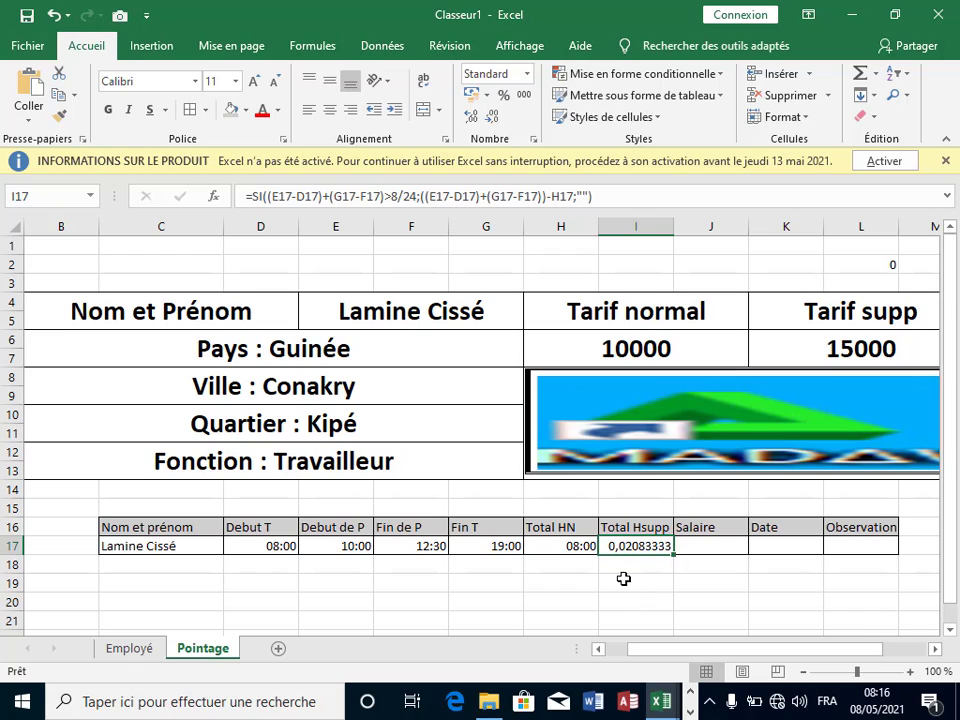
pyautogui.click(621, 583)
pyautogui.click(636, 546)
pyautogui.click(700, 571)
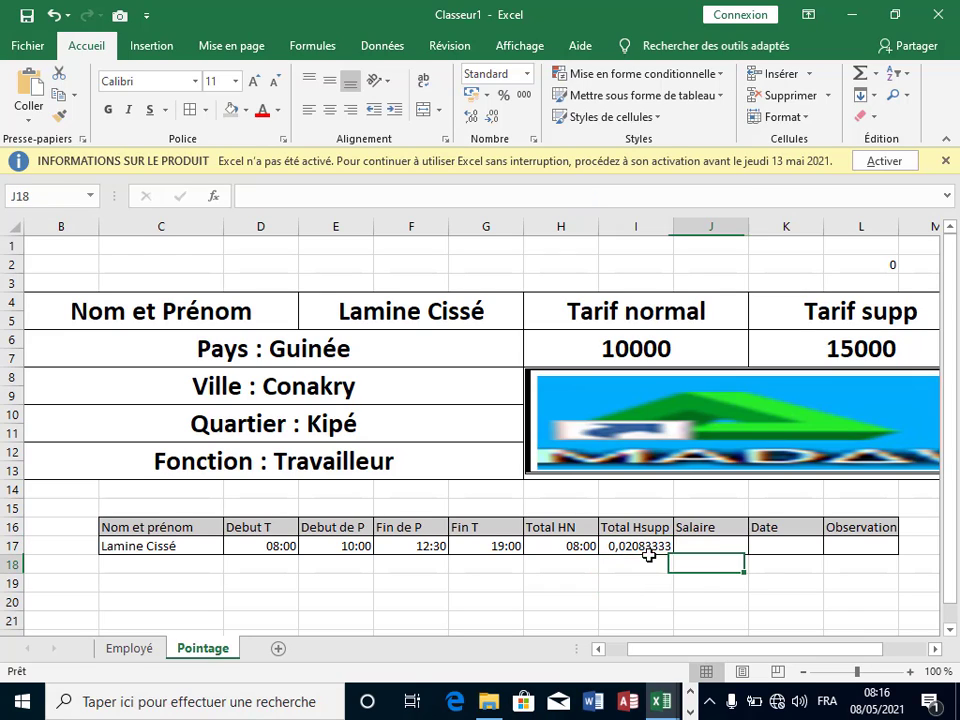
pyautogui.click(634, 548)
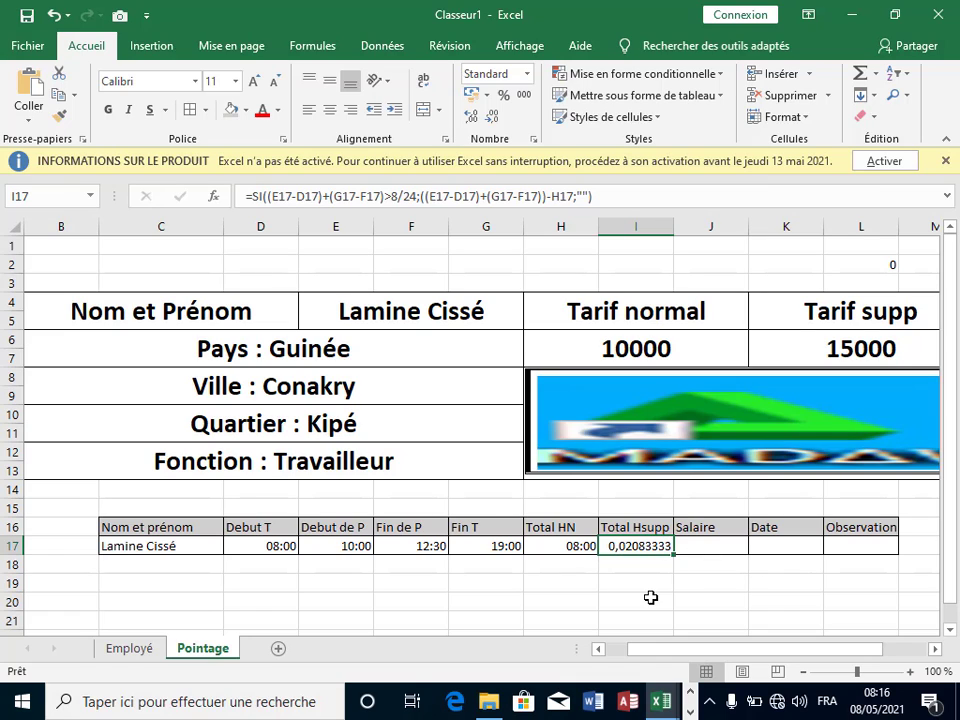
pyautogui.click(686, 583)
pyautogui.click(643, 549)
pyautogui.rightClick(626, 546)
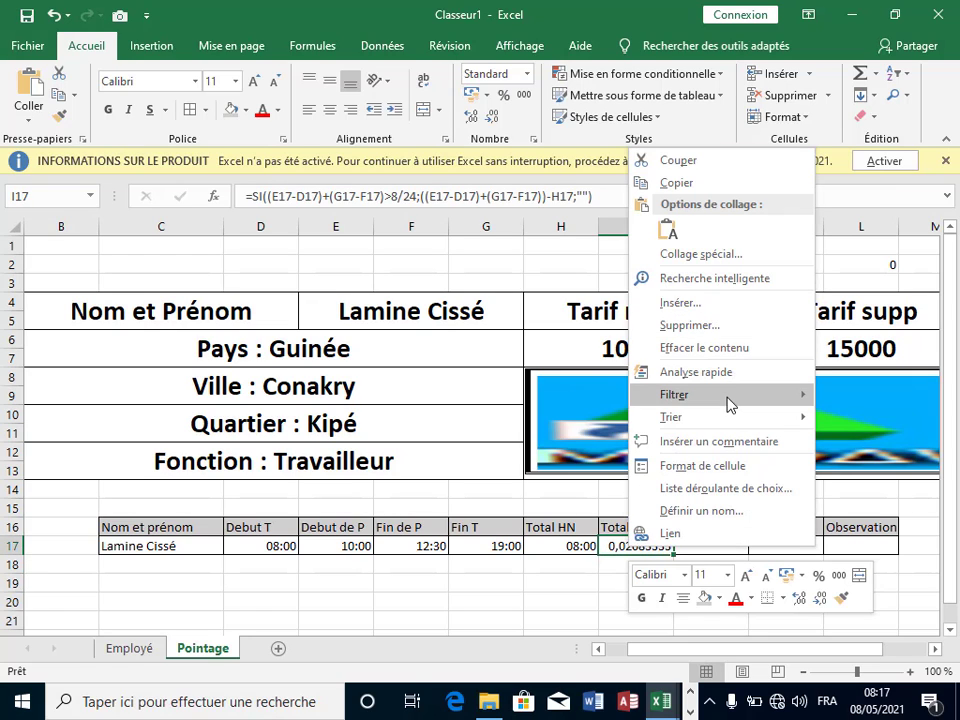
pyautogui.click(720, 466)
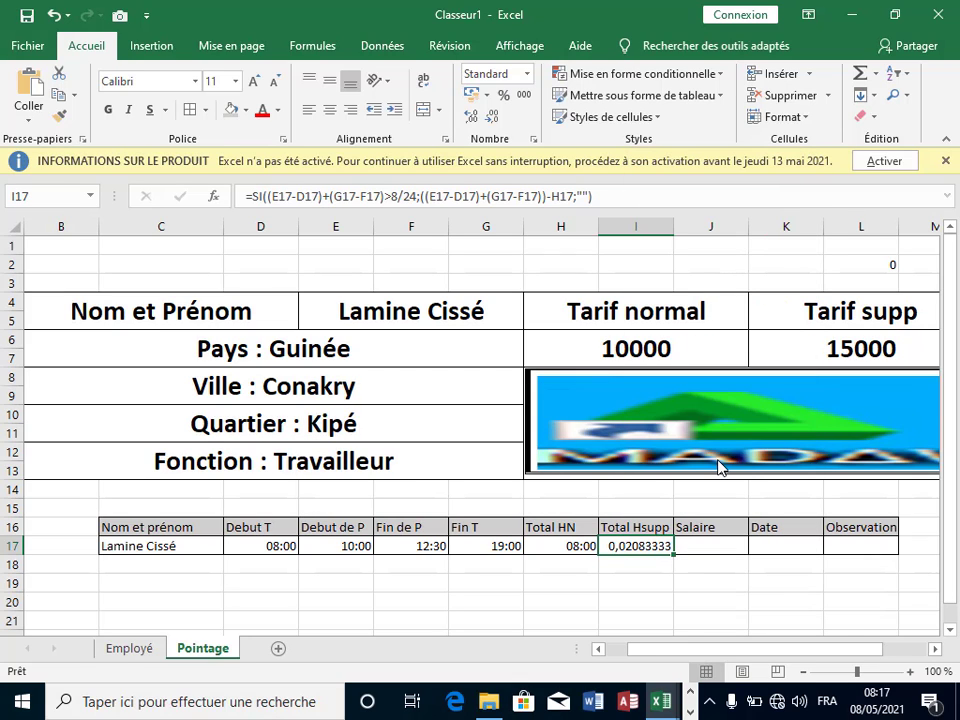
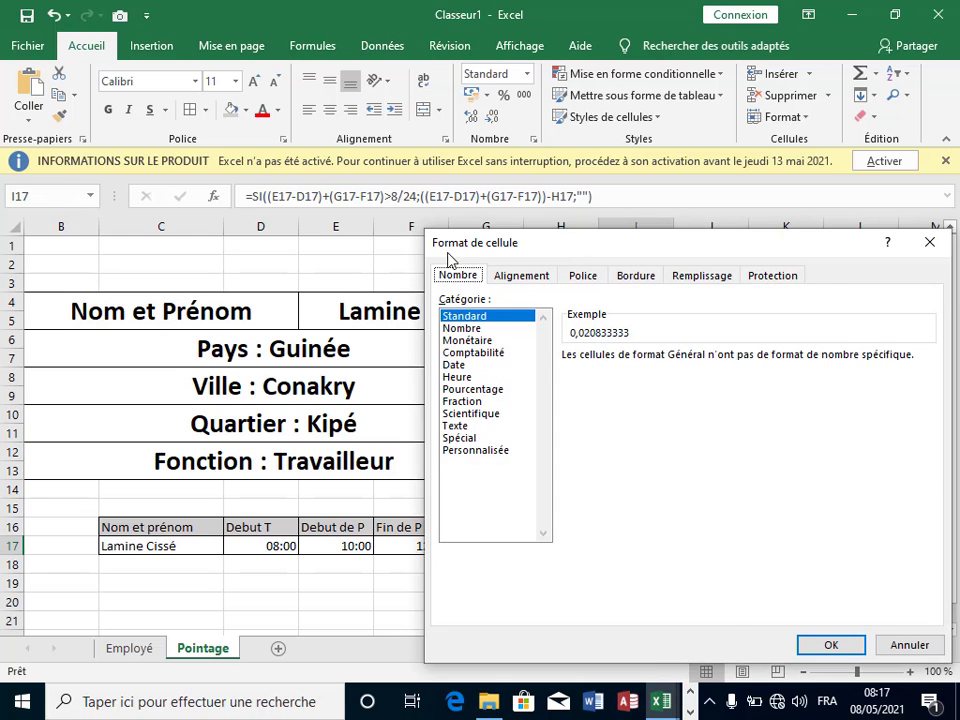
# Step: Give I17 the 13:30 hours:minutes time format so the overtime reads 0:30
pyautogui.moveTo(576, 252); pyautogui.dragTo(437, 232)
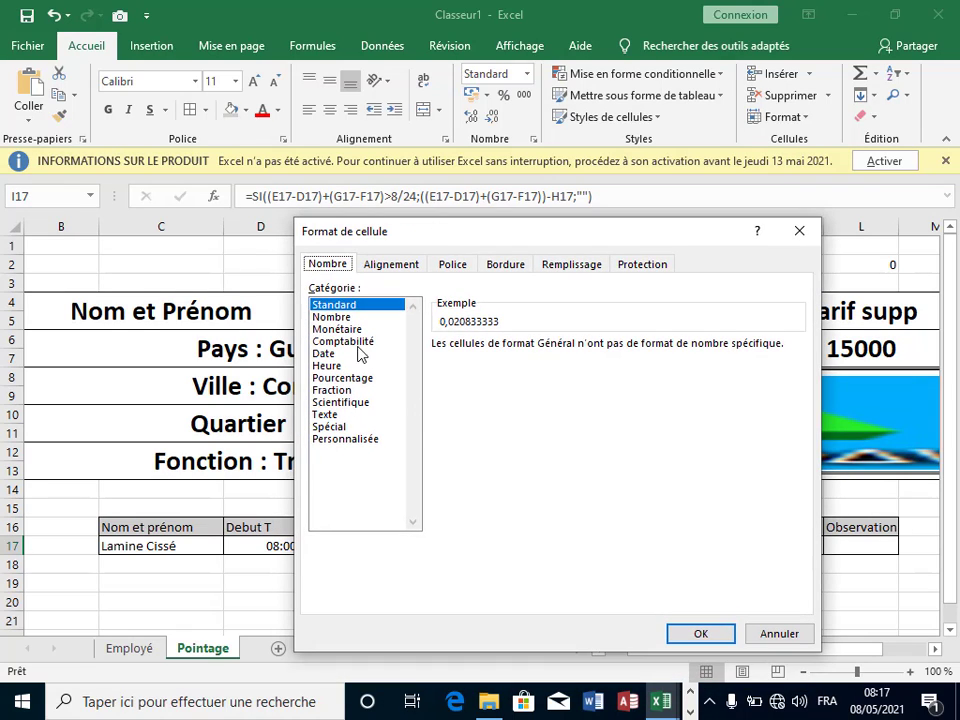
pyautogui.click(327, 366)
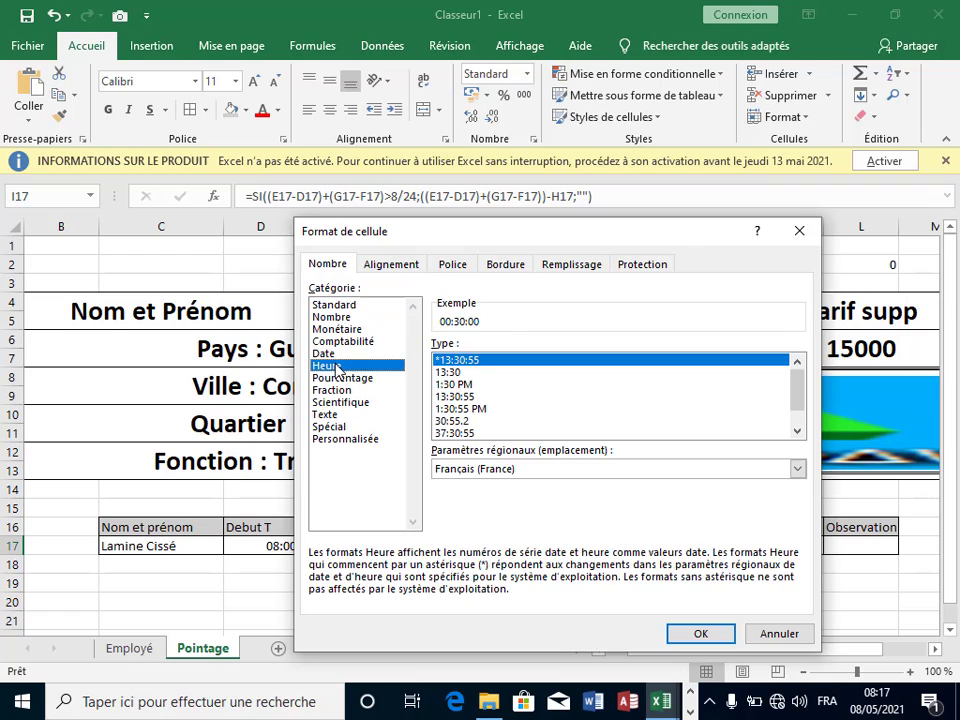
pyautogui.click(447, 373)
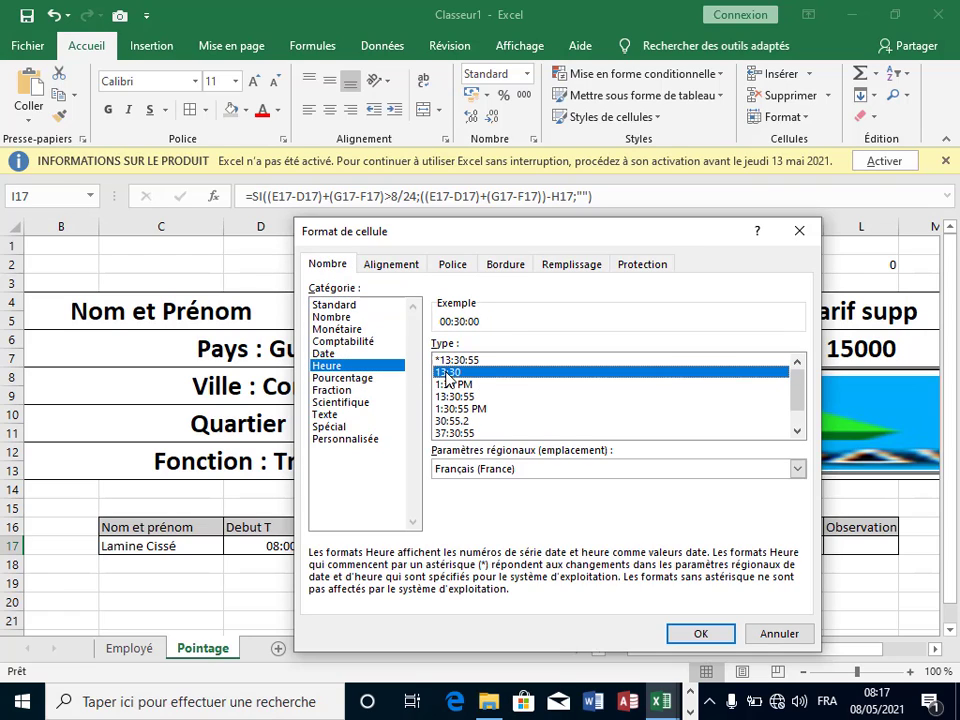
pyautogui.click(697, 636)
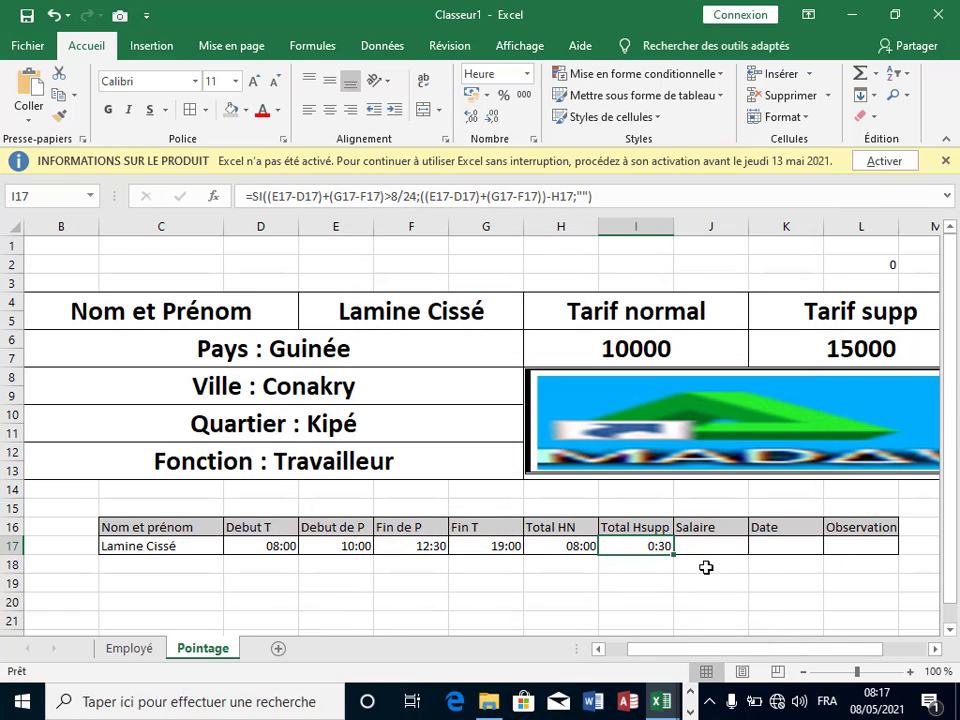
pyautogui.click(688, 562)
pyautogui.click(707, 544)
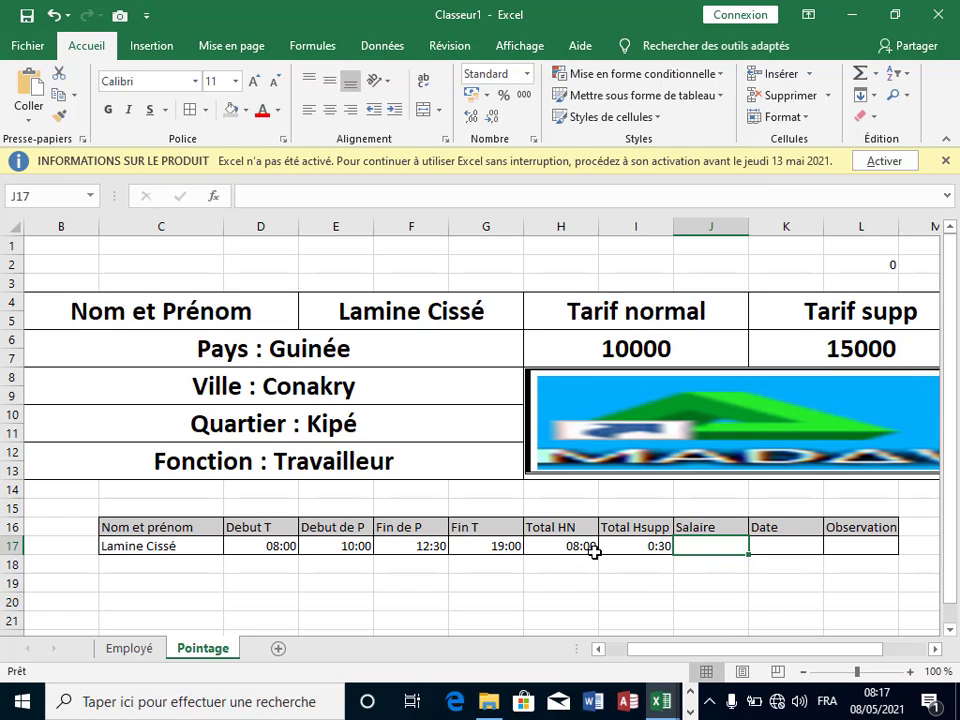
pyautogui.click(645, 546)
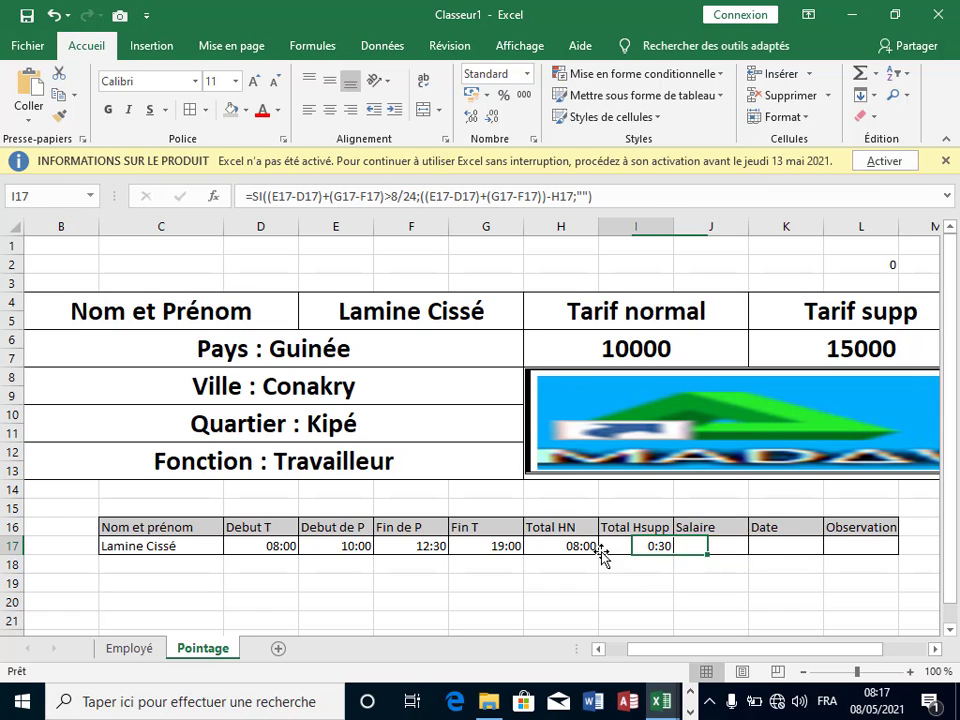
pyautogui.click(689, 575)
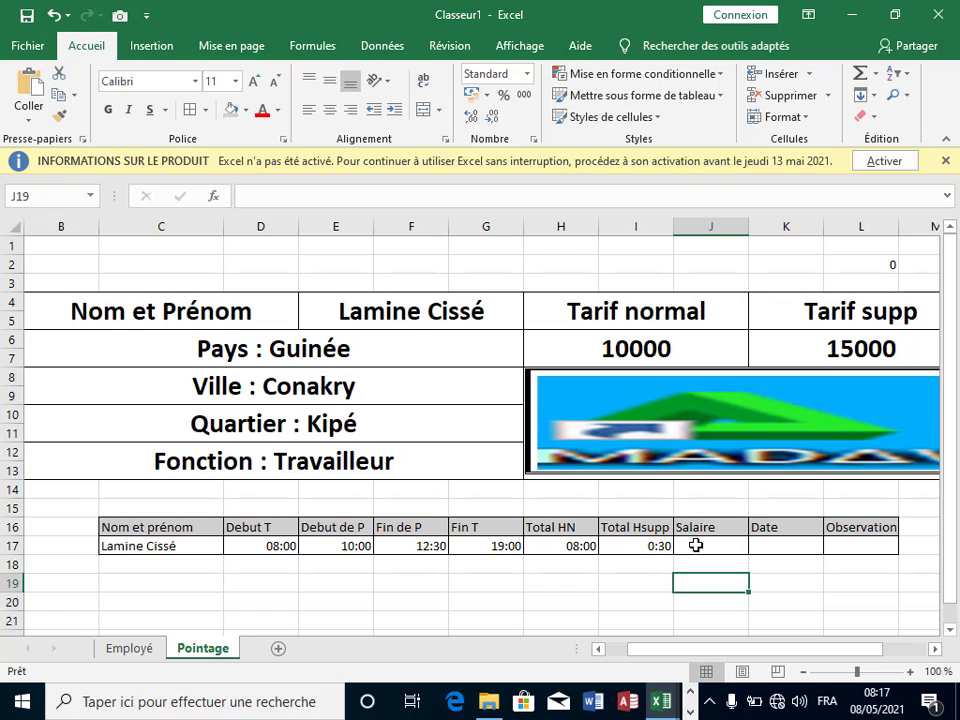
pyautogui.click(564, 545)
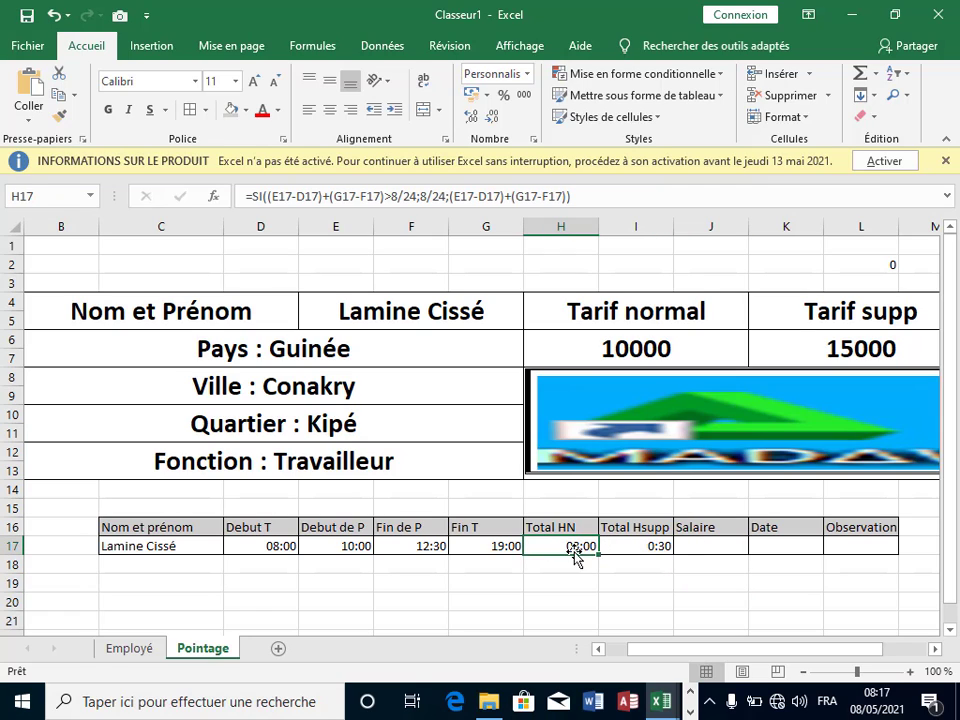
pyautogui.click(621, 576)
pyautogui.click(574, 548)
pyautogui.click(641, 578)
pyautogui.click(572, 546)
pyautogui.moveTo(598, 546); pyautogui.dragTo(612, 550)
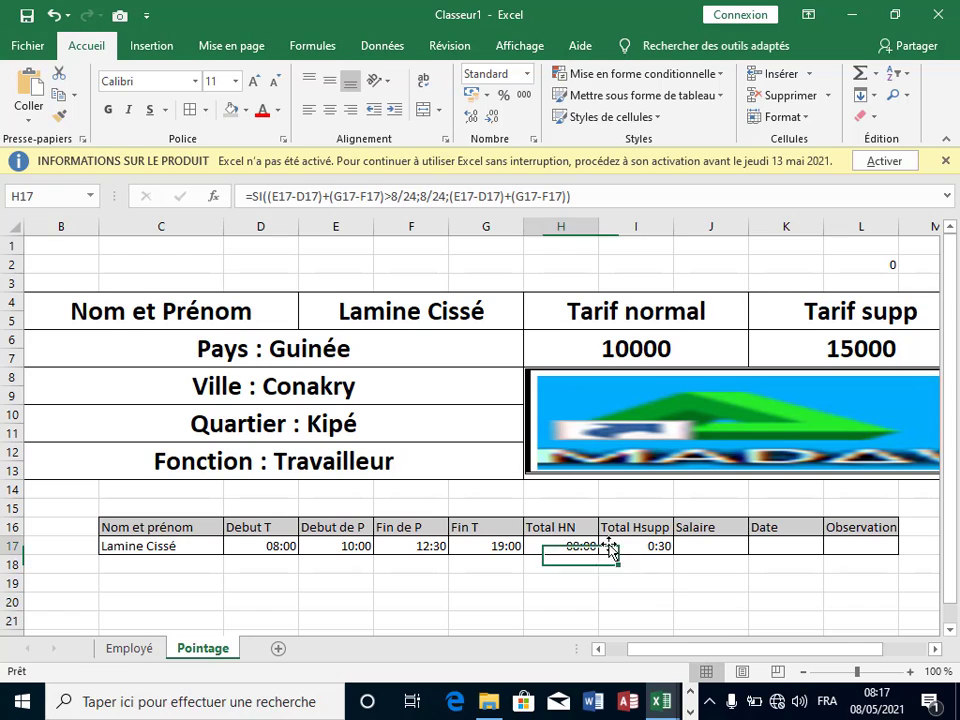
pyautogui.click(628, 551)
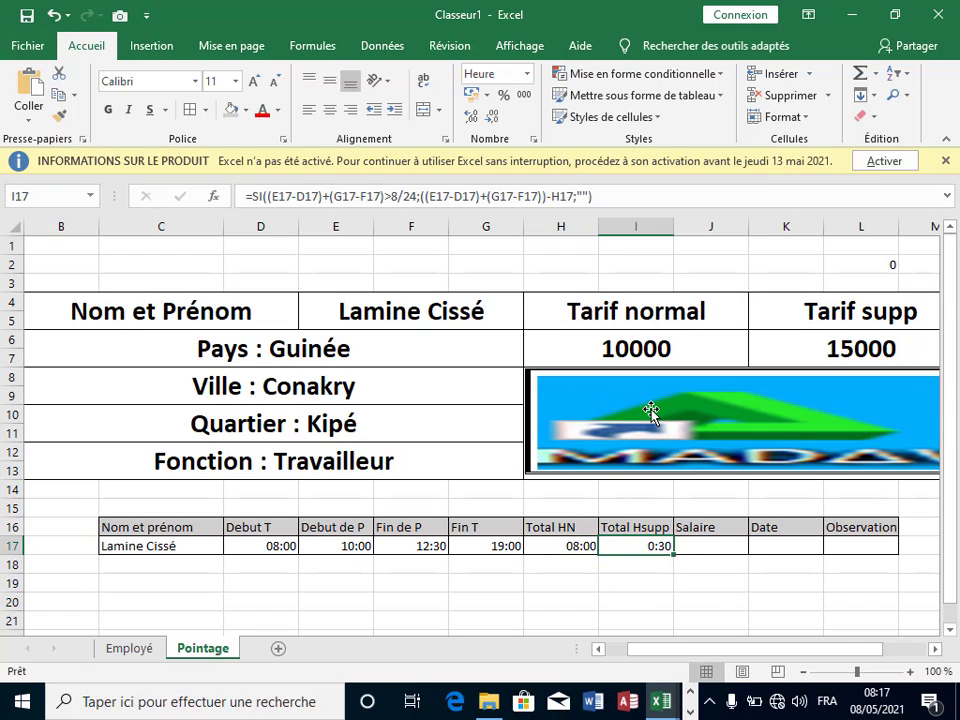
pyautogui.click(696, 579)
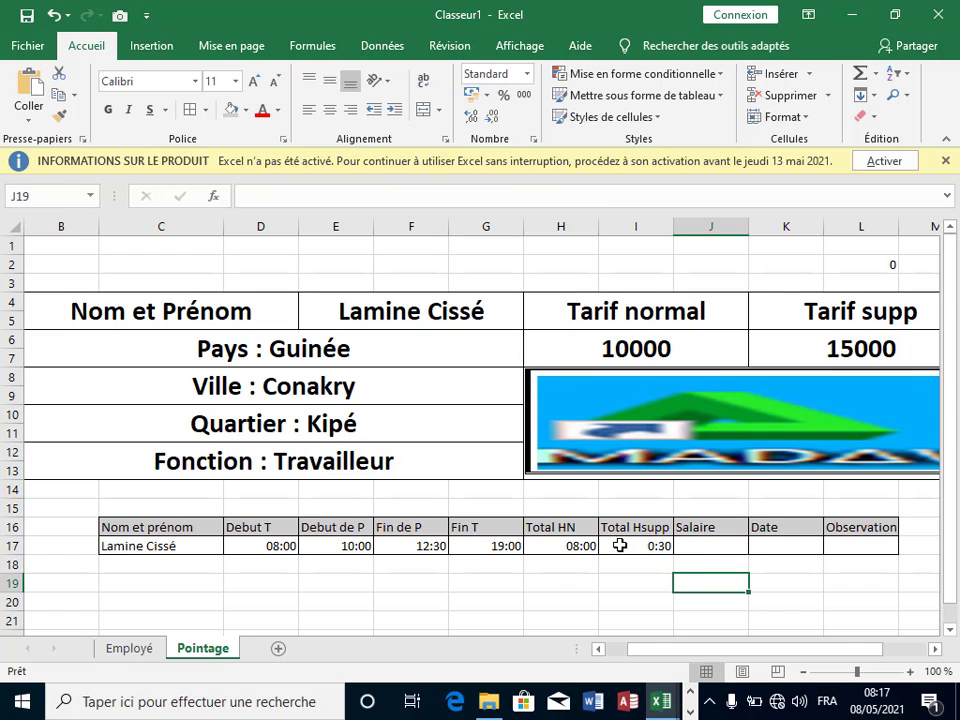
pyautogui.click(580, 546)
pyautogui.click(645, 546)
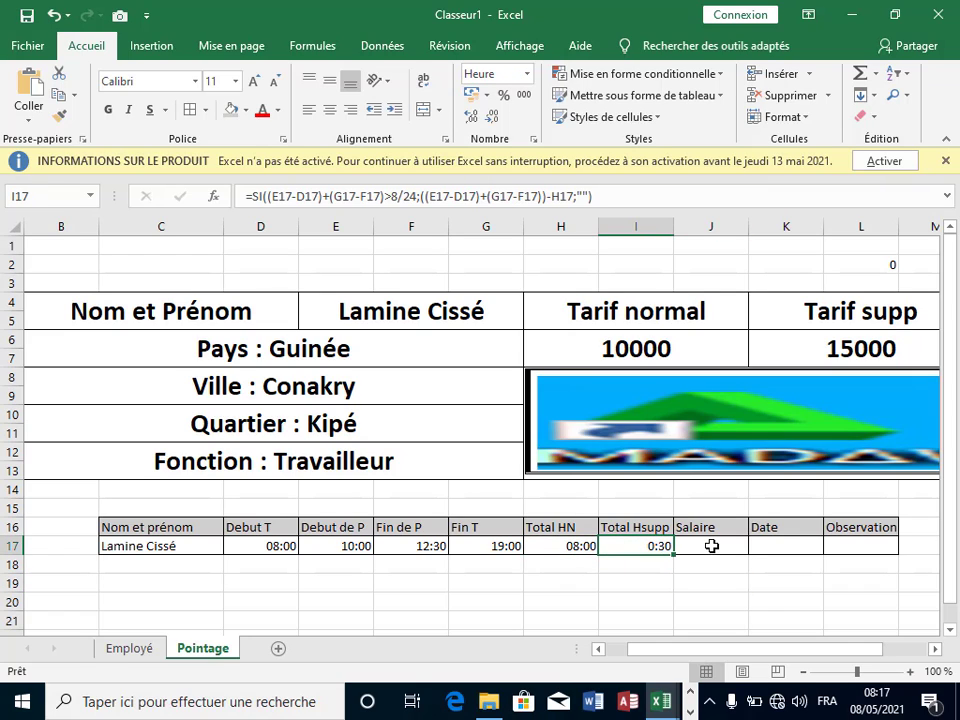
pyautogui.click(711, 546)
pyautogui.click(789, 542)
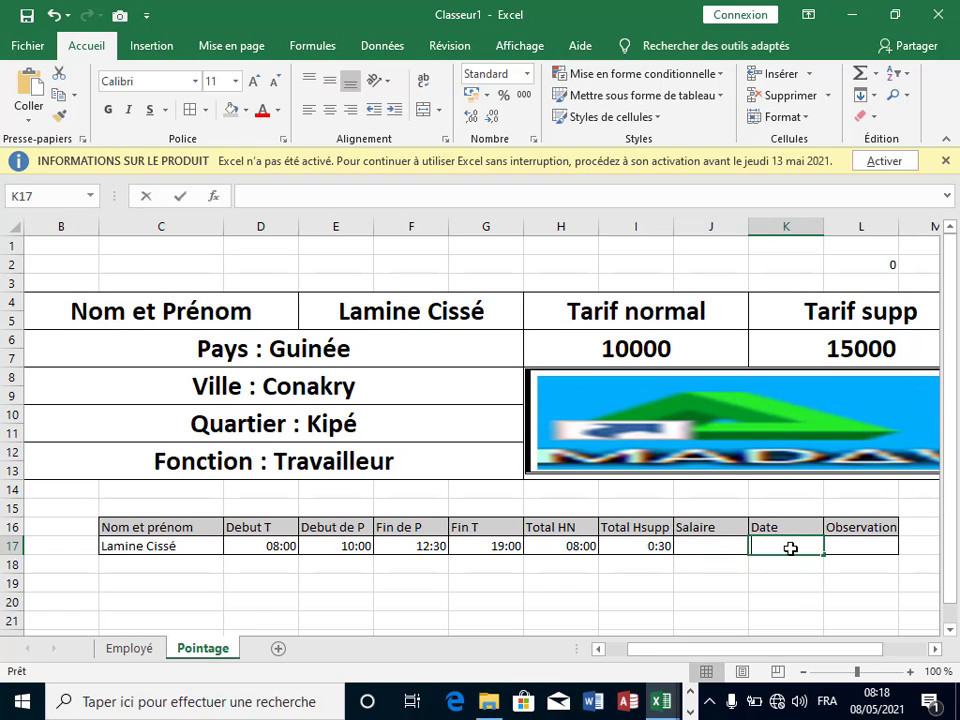
# Step: Enter =AUJOURDHUI() in K17 so it shows today's date, 08/05/2021
pyautogui.write('=a')
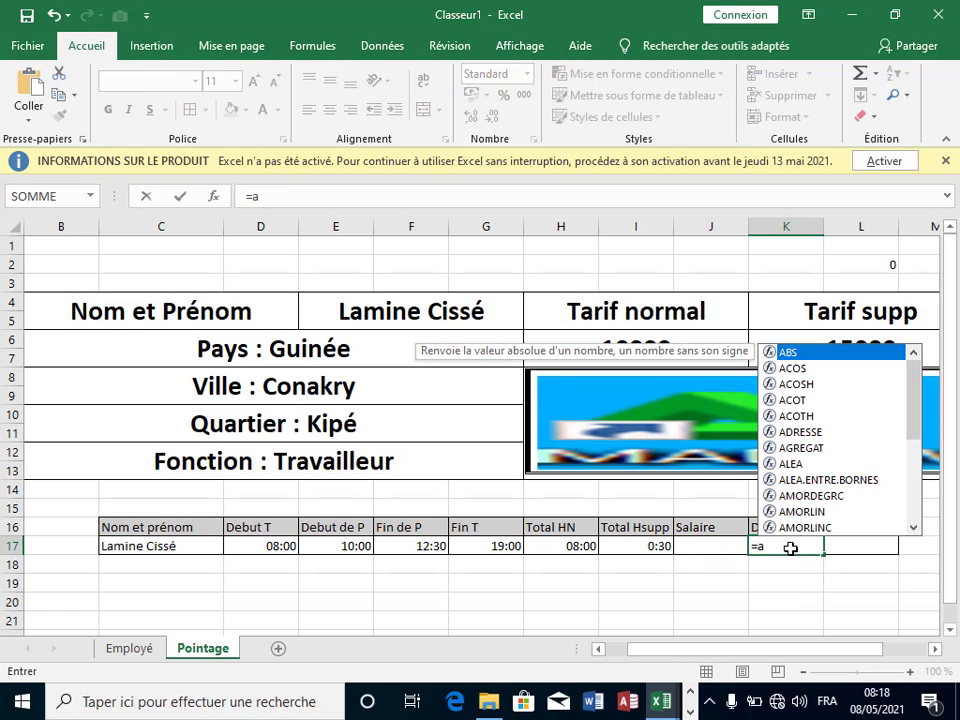
pyautogui.write('ujour')
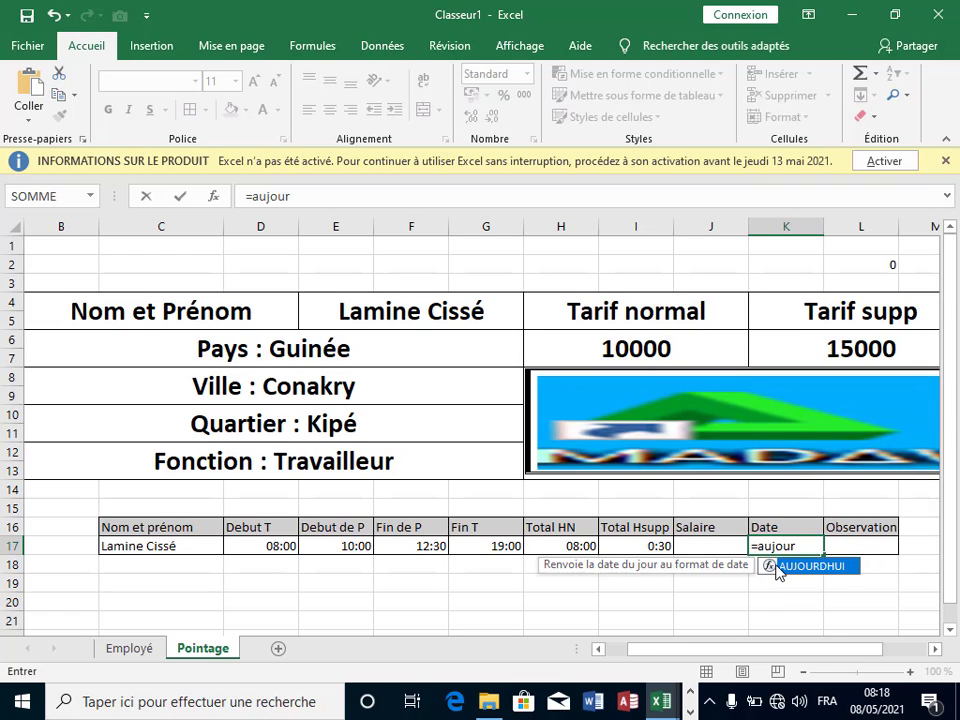
pyautogui.doubleClick(786, 567)
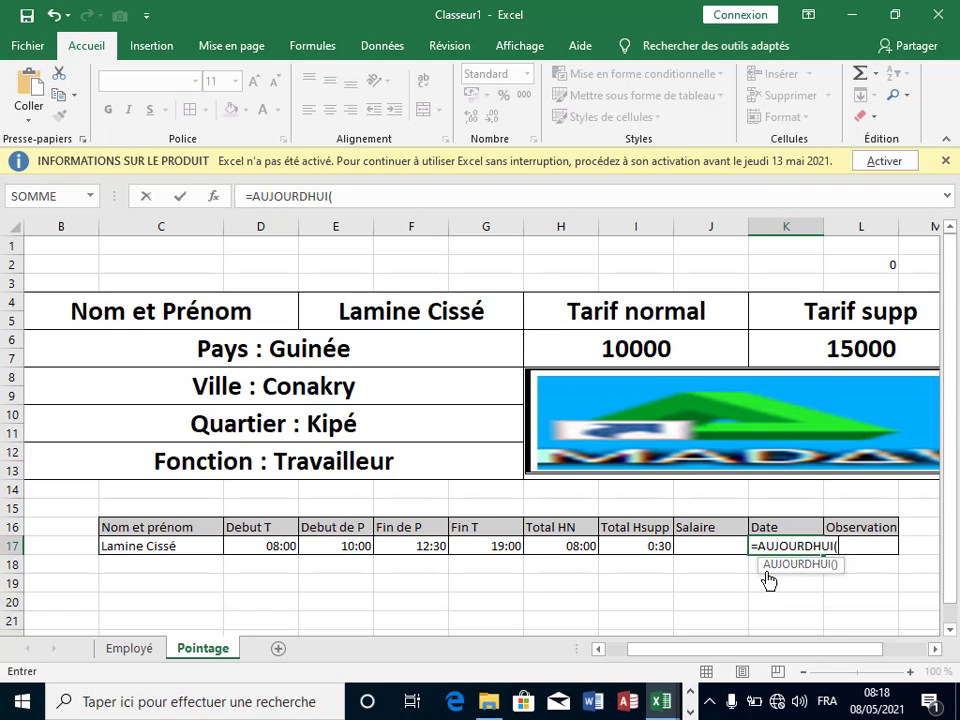
pyautogui.write(')')
pyautogui.press('Return')
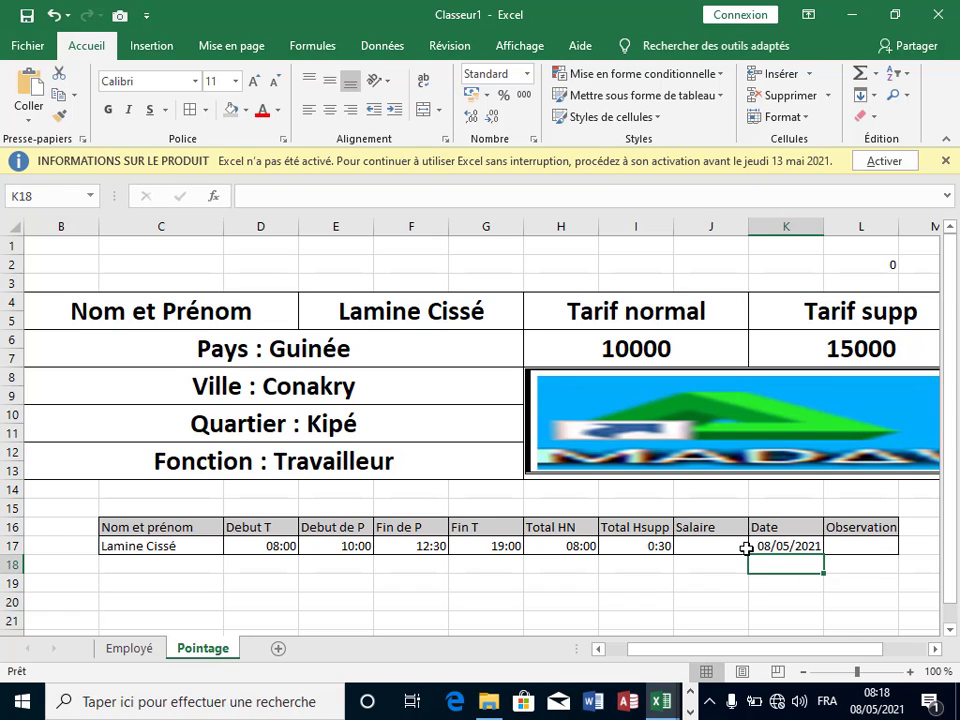
pyautogui.click(855, 546)
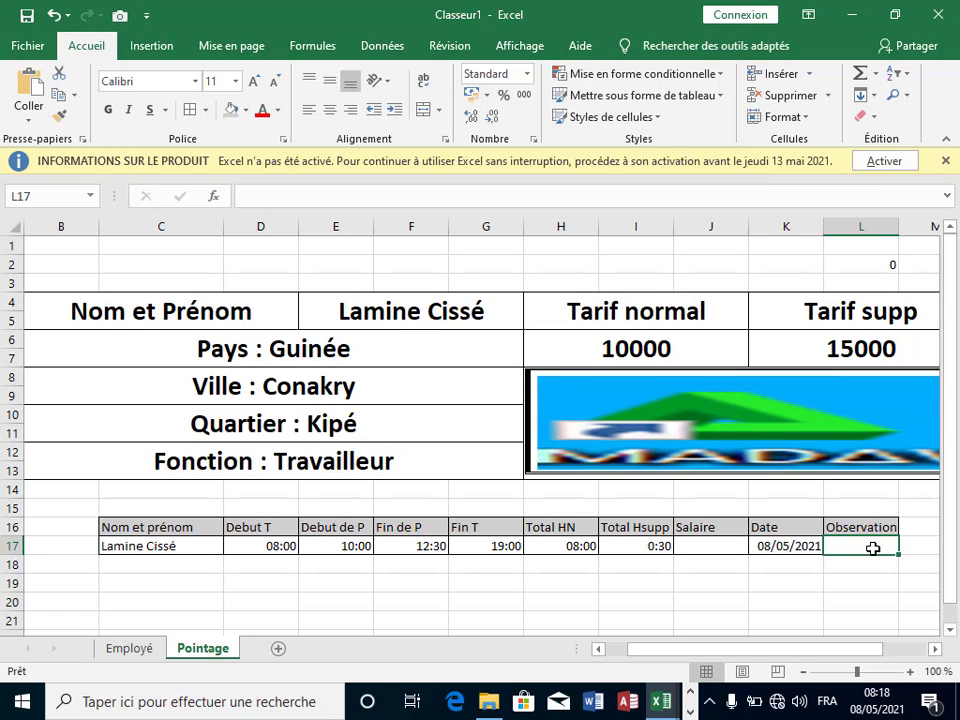
# Step: In L17 start =SI(OU( with empty checks D17="", E17="", F17="" and G17=""
pyautogui.write('=s')
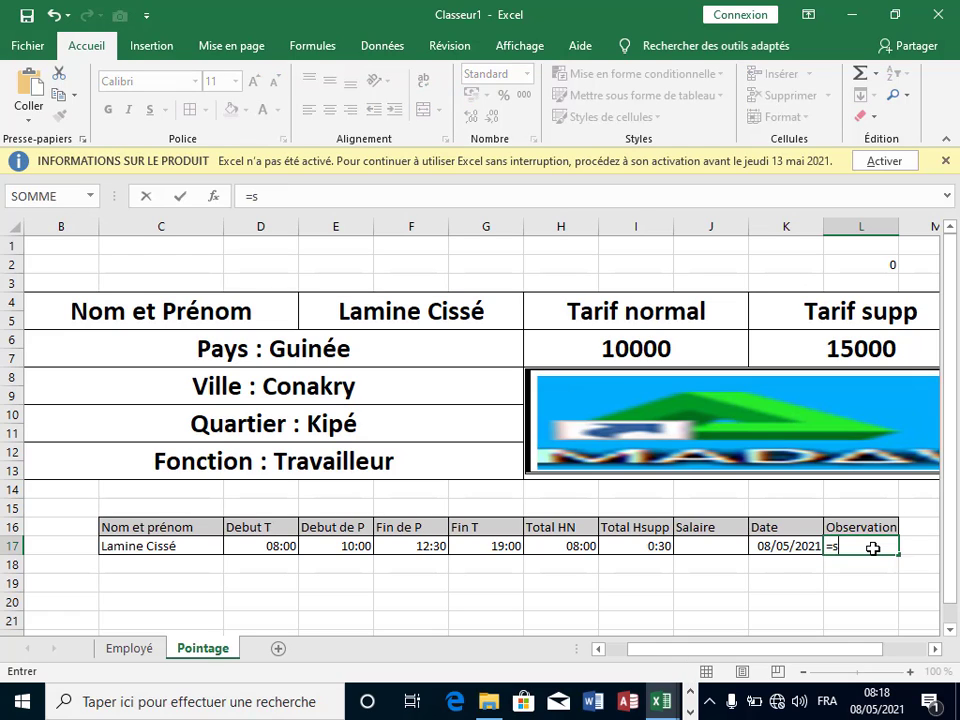
pyautogui.write('i')
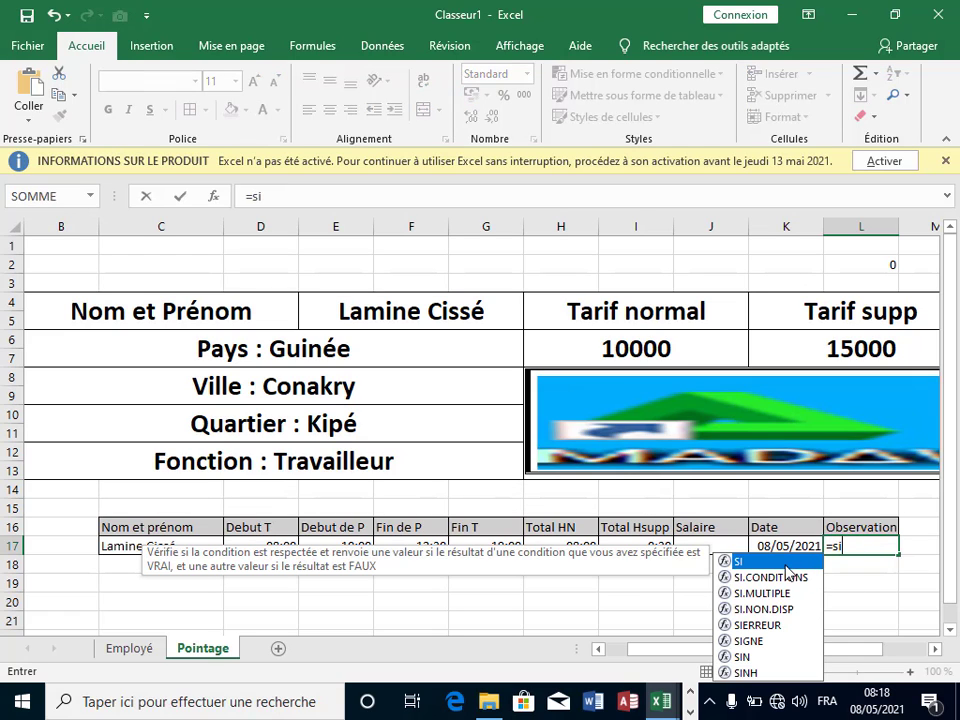
pyautogui.press('Tab')
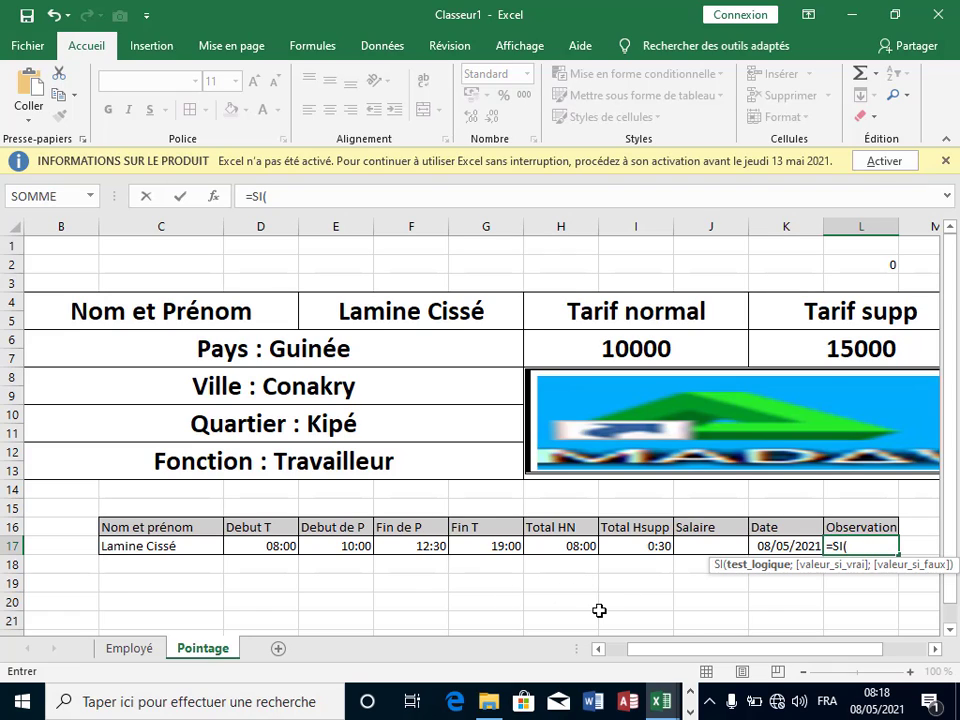
pyautogui.write('u')
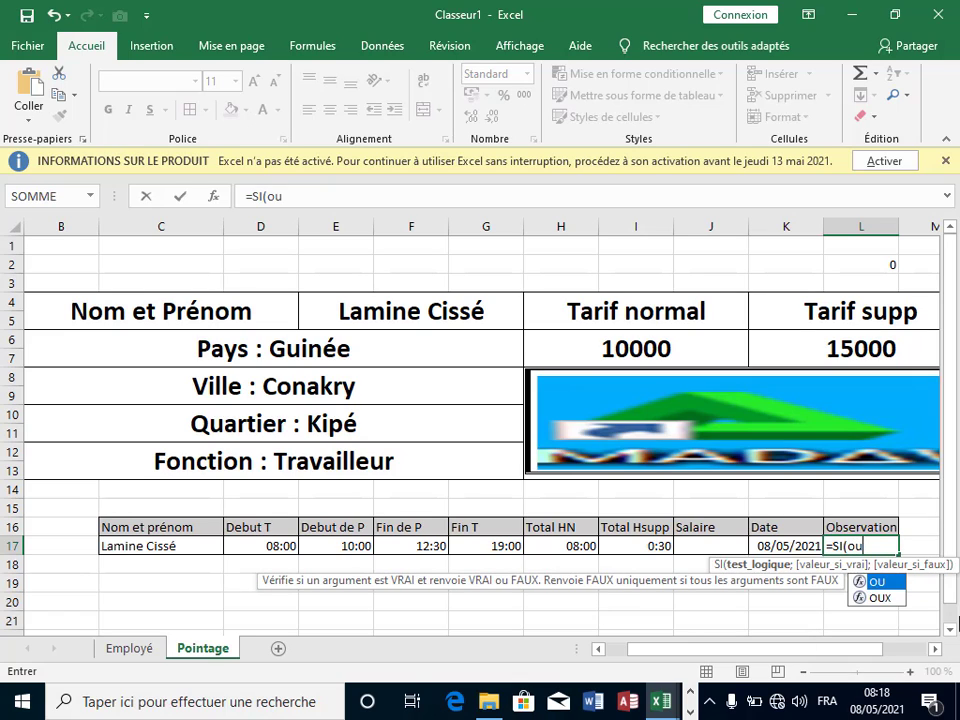
pyautogui.doubleClick(877, 582)
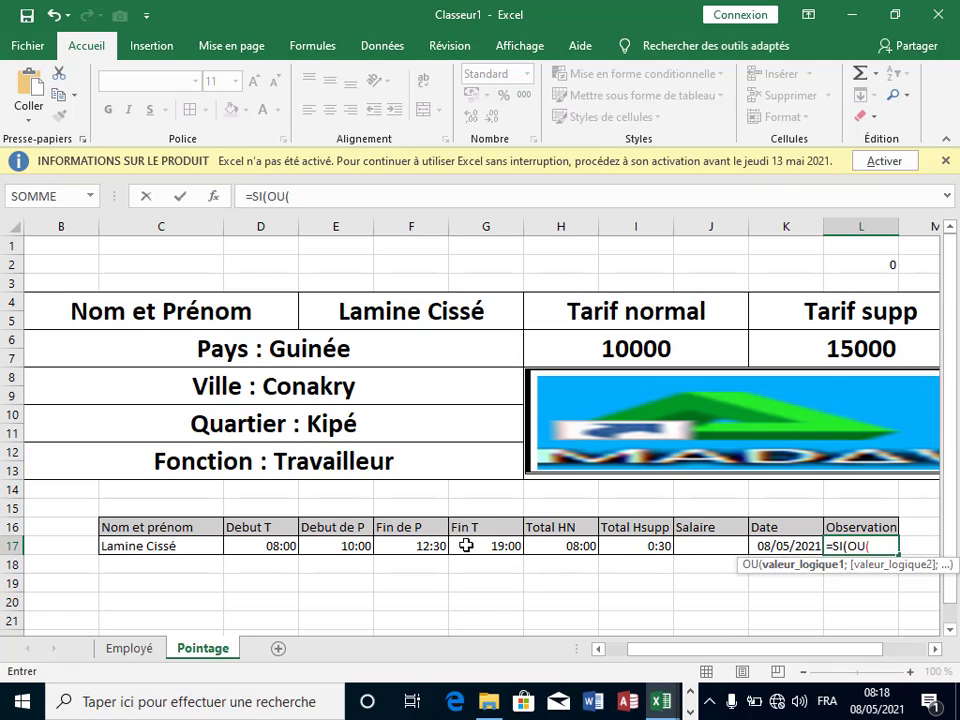
pyautogui.click(286, 546)
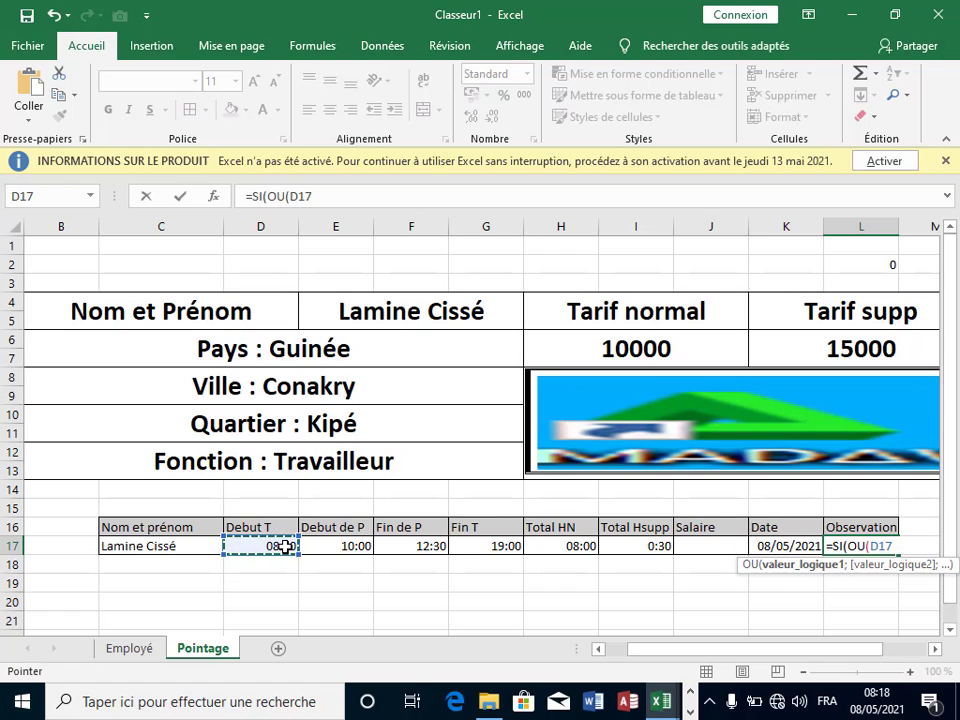
pyautogui.write('=""')
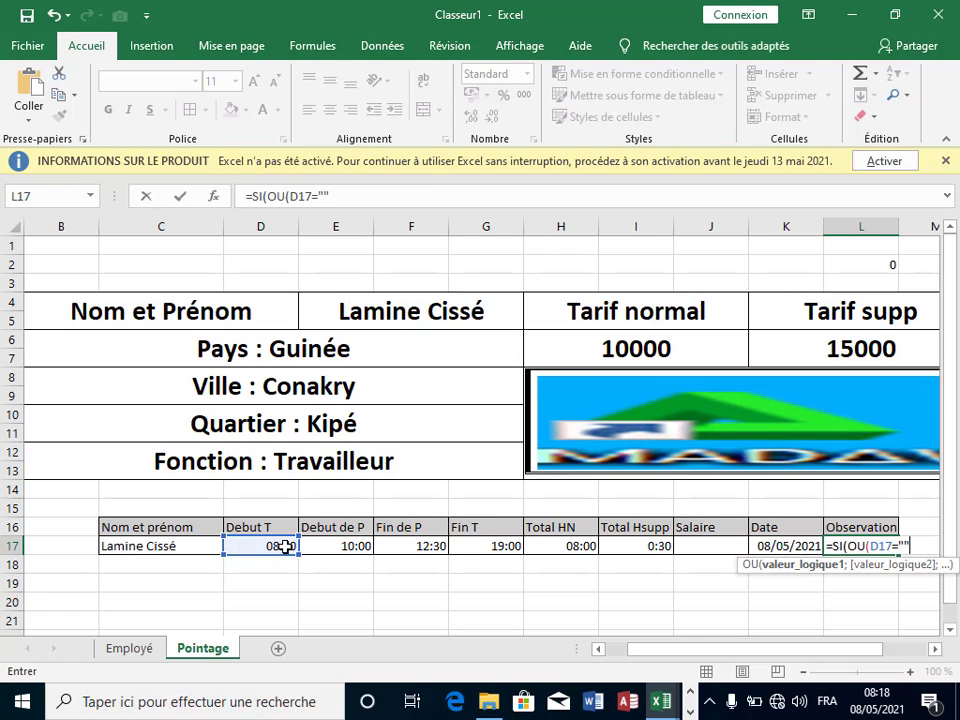
pyautogui.write(';')
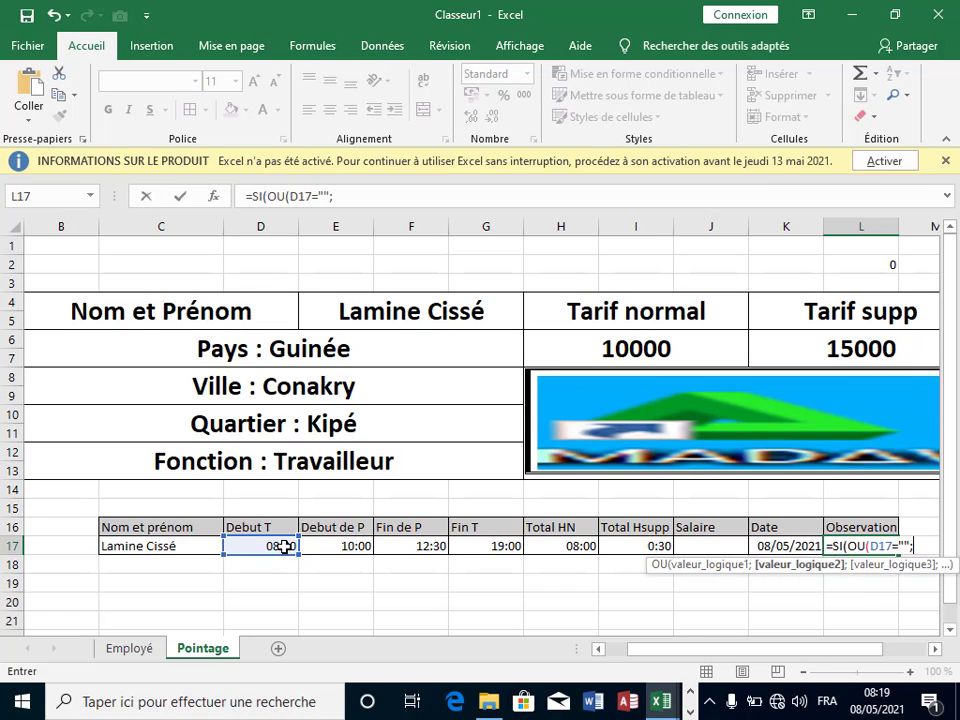
pyautogui.click(333, 545)
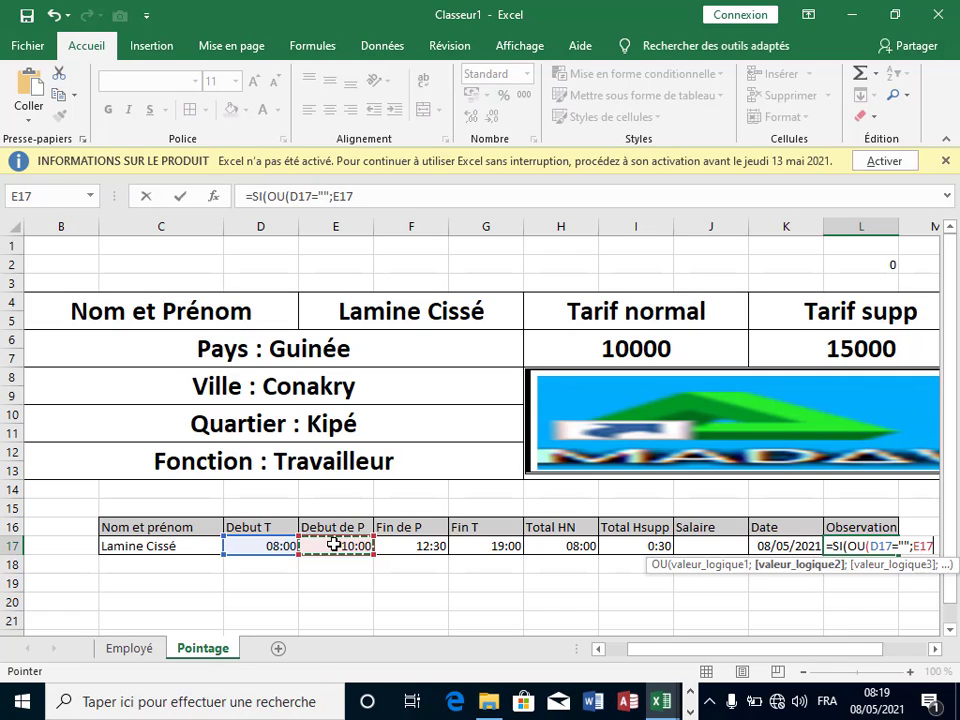
pyautogui.write('=')
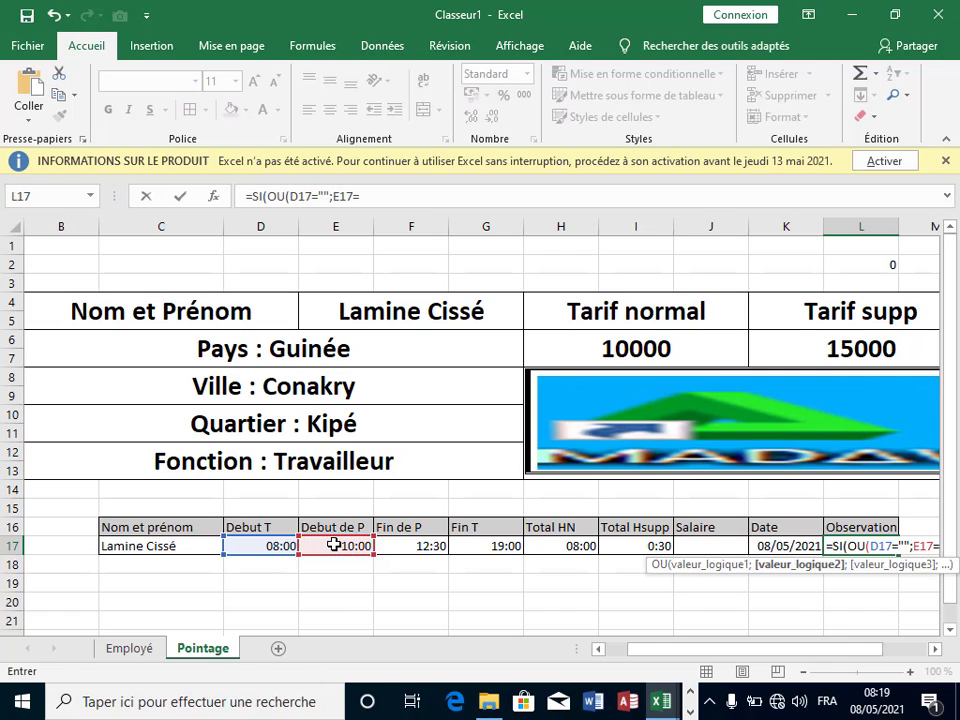
pyautogui.write('"";')
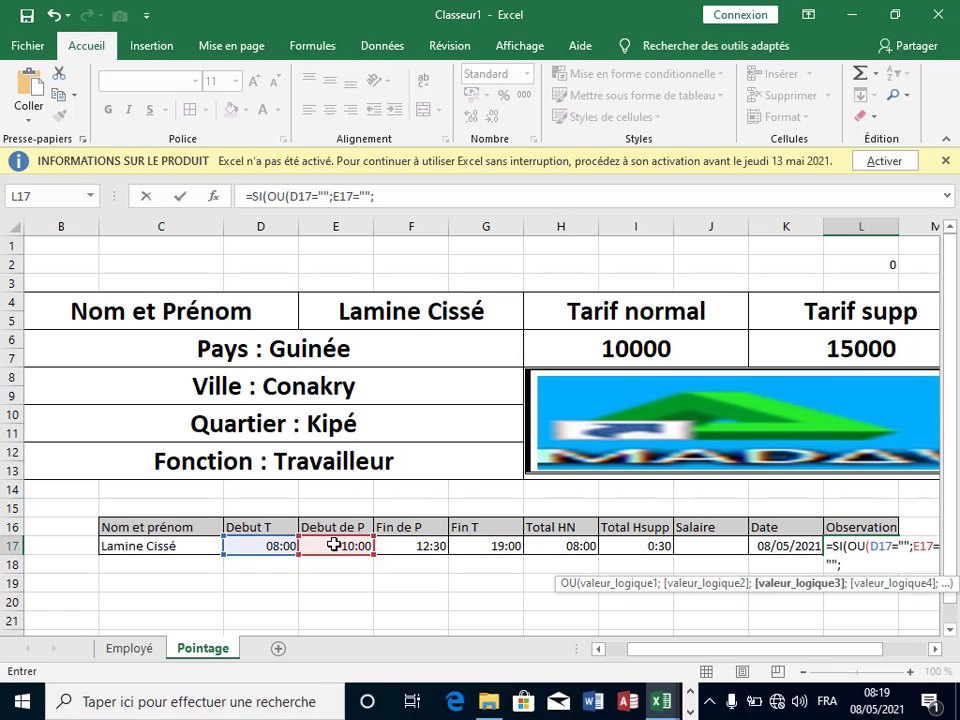
pyautogui.click(410, 546)
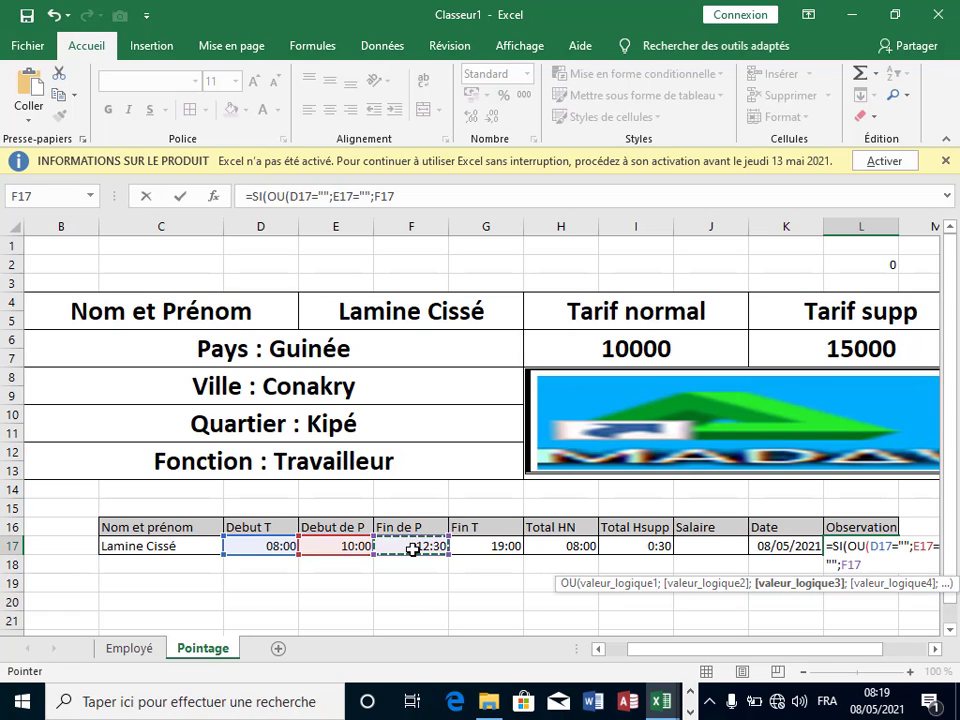
pyautogui.write('=')
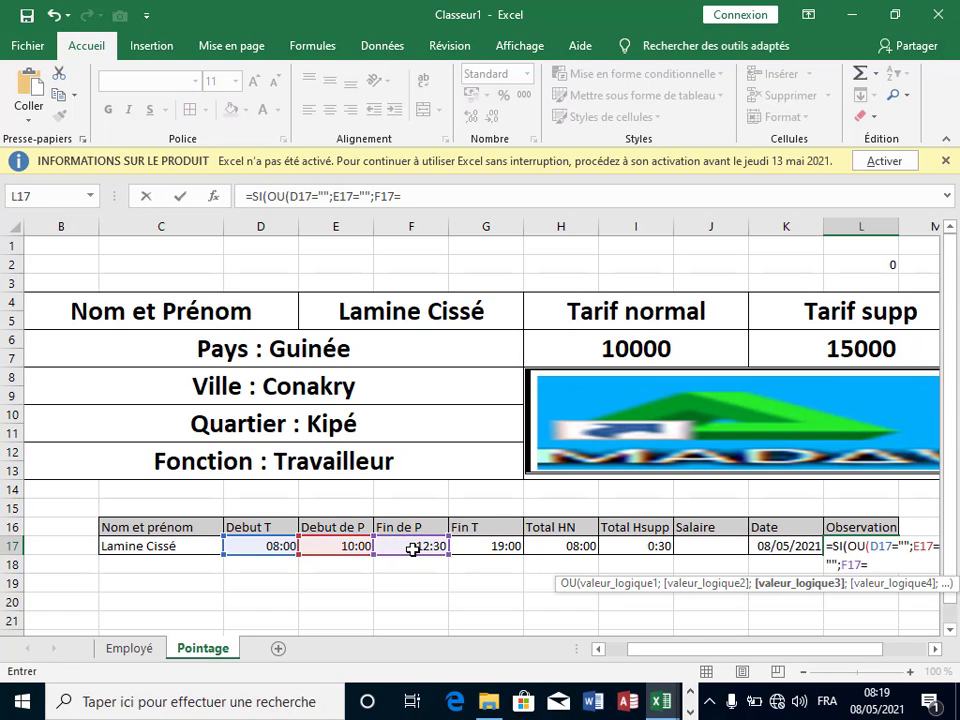
pyautogui.write('"";')
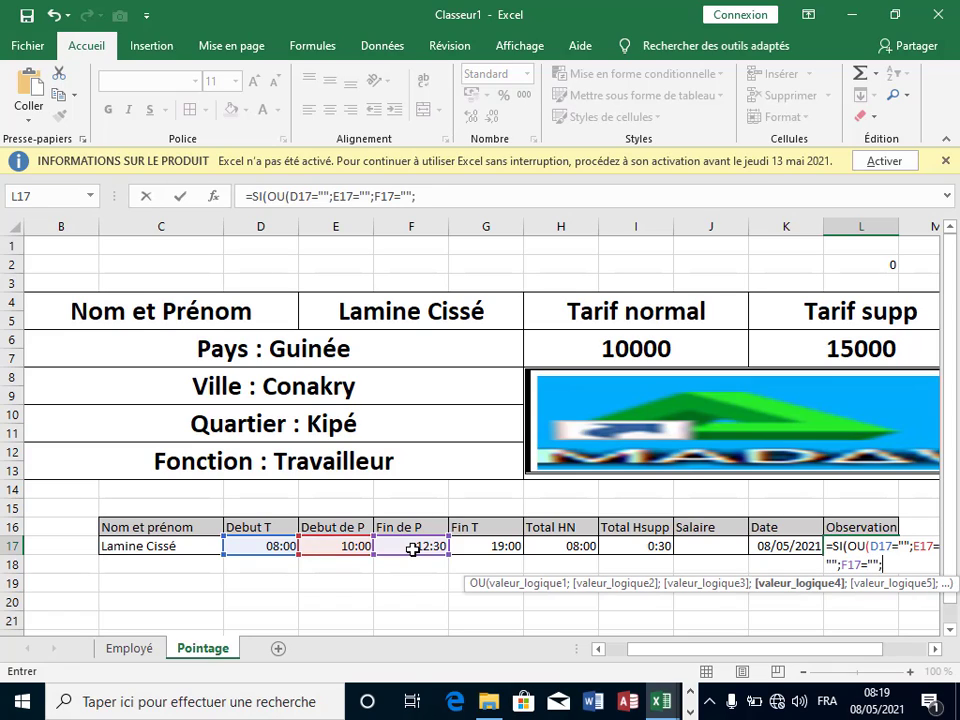
pyautogui.click(483, 546)
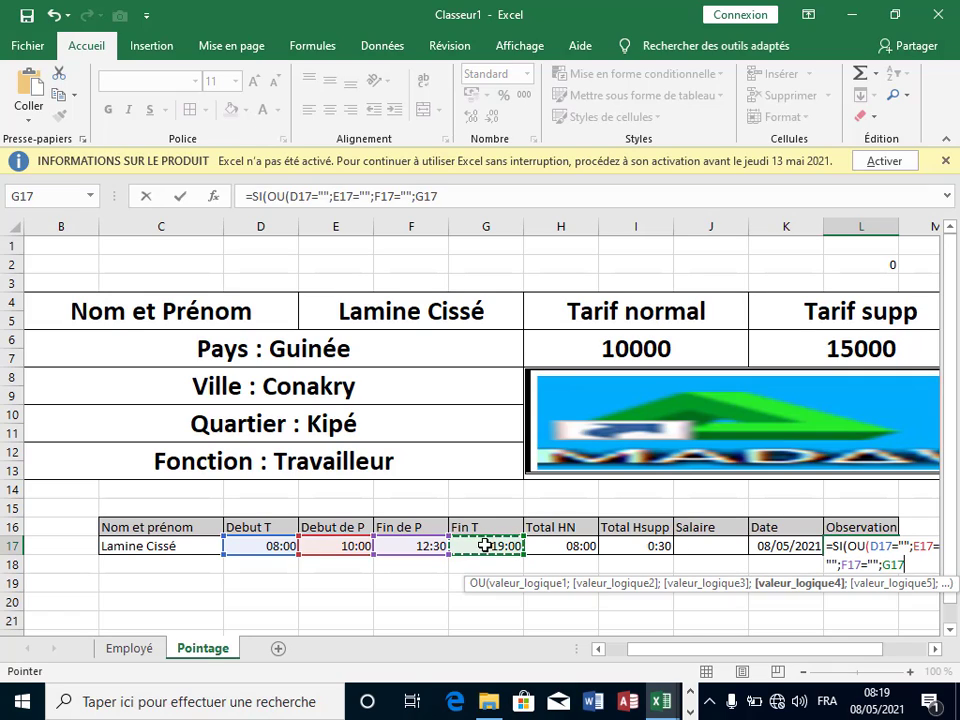
pyautogui.write('=')
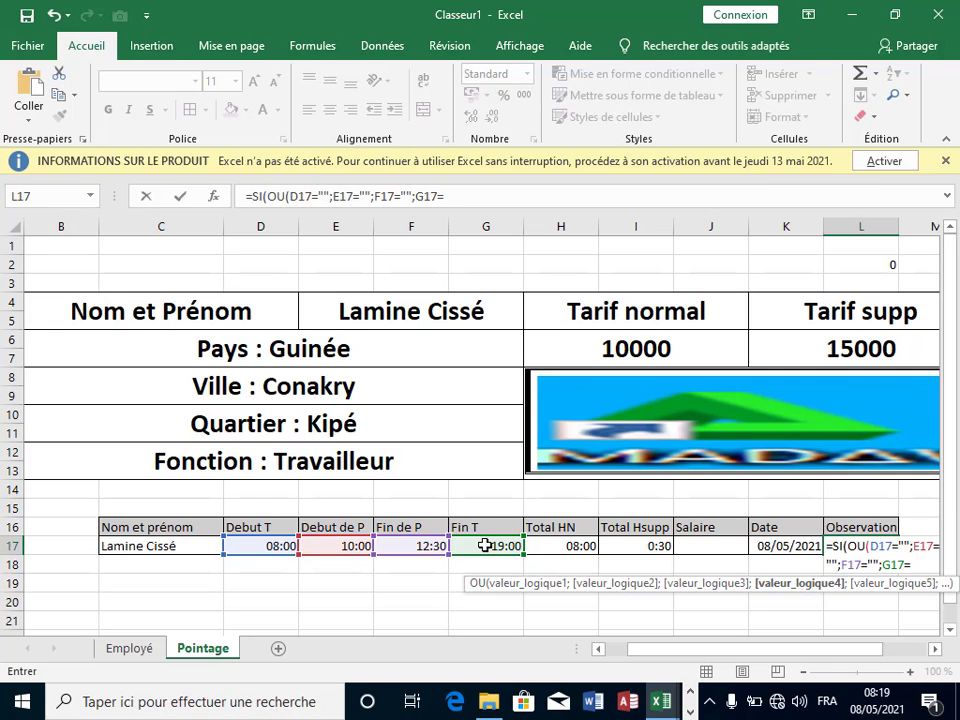
pyautogui.write('"";')
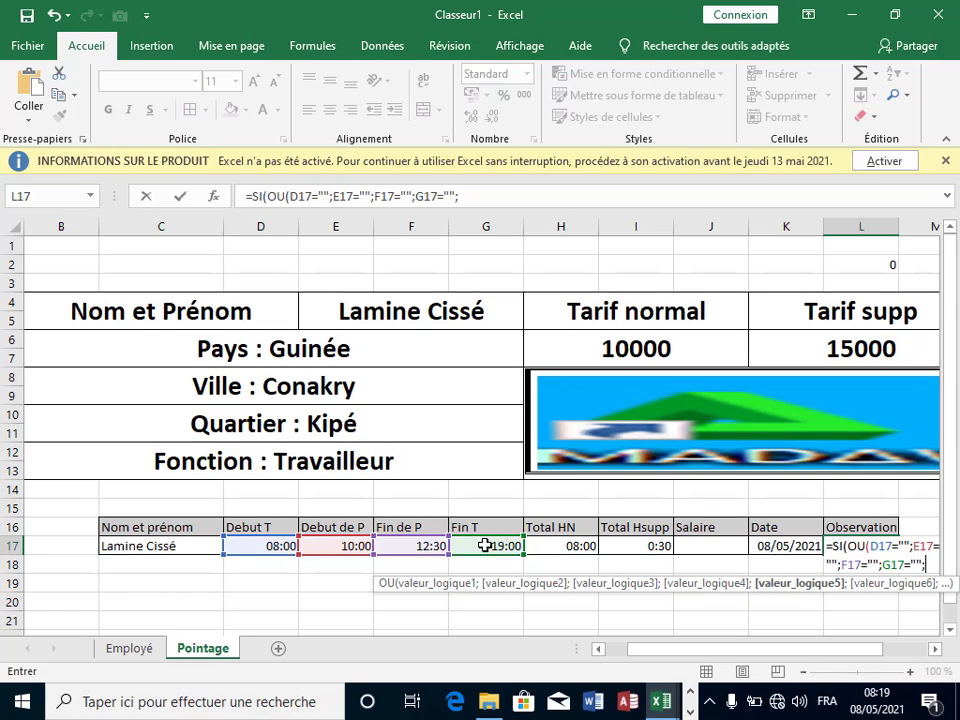
pyautogui.press('BackSpace')
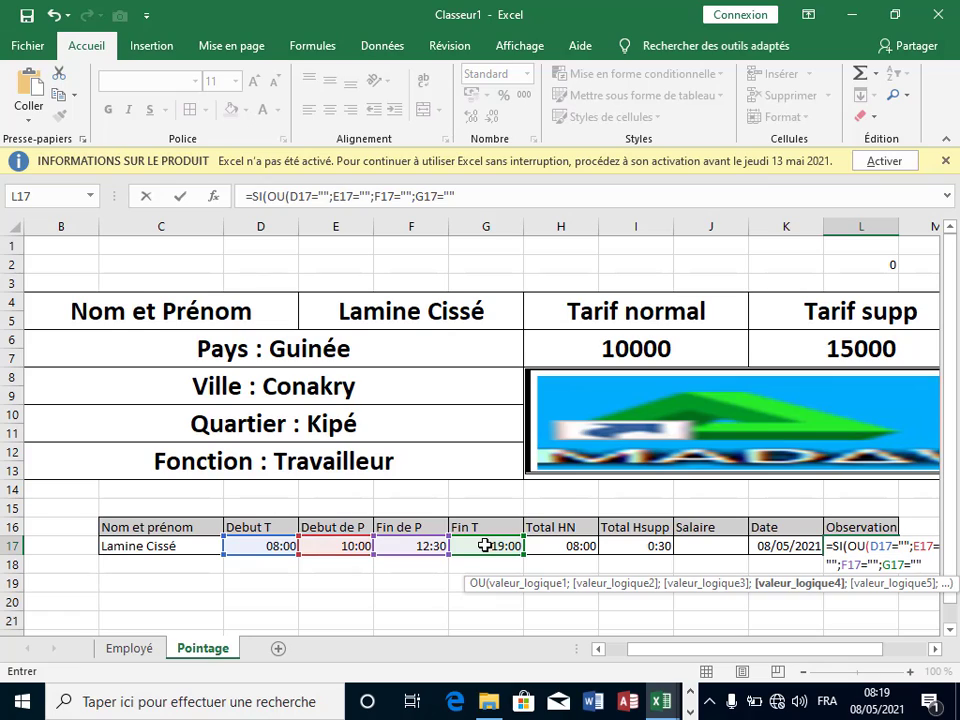
# Step: Add the "Absent" and "Présent" results, fix the closing parenthesis and commit the formula
pyautogui.write(')')
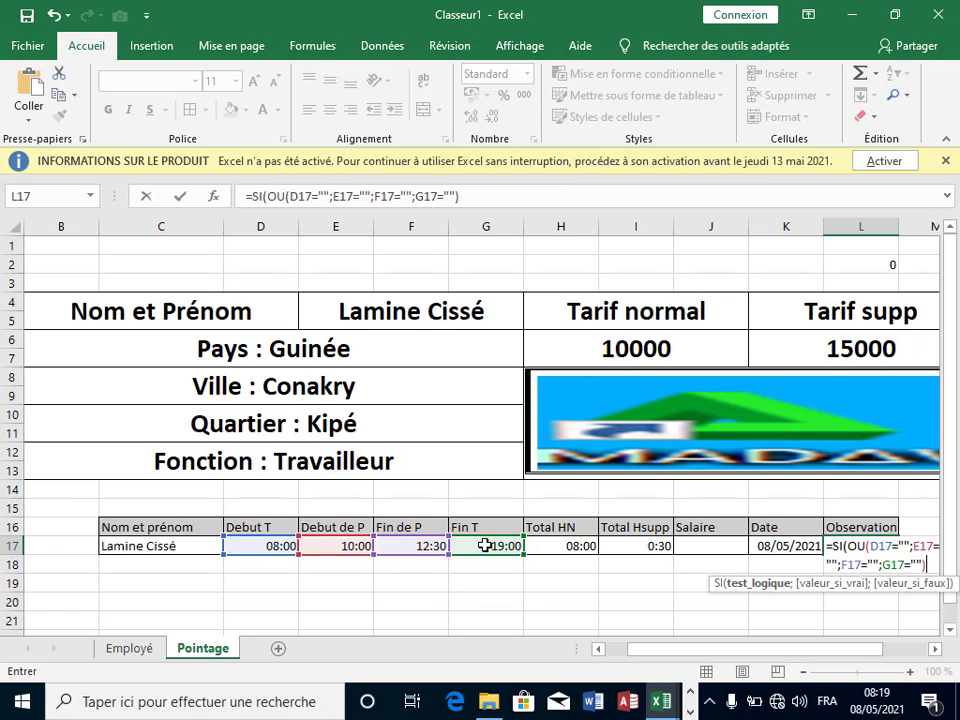
pyautogui.write(';')
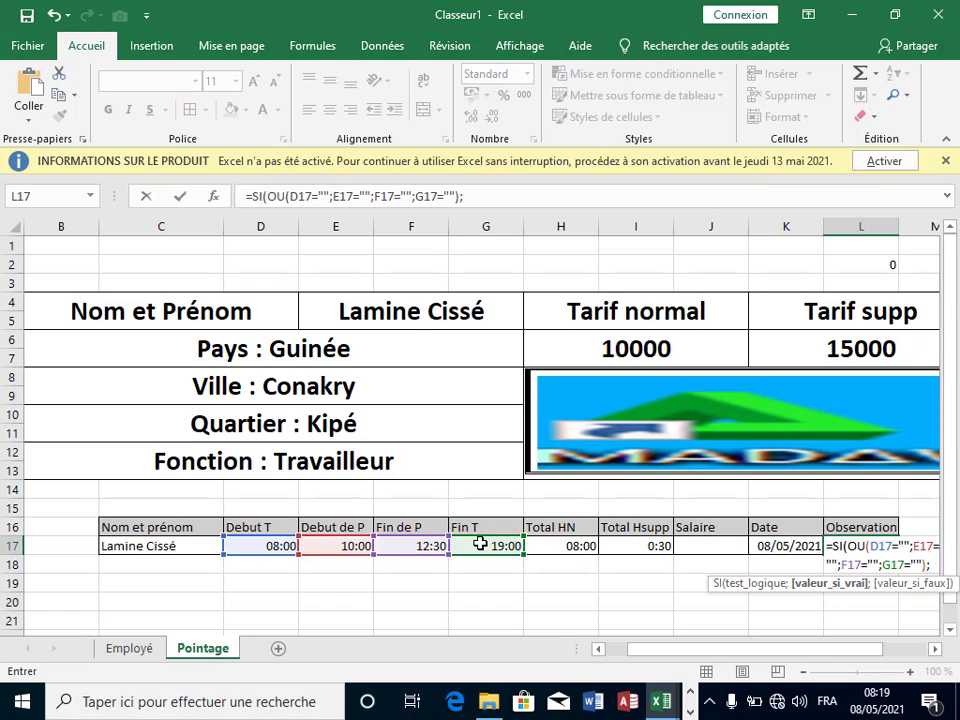
pyautogui.write('"Ab')
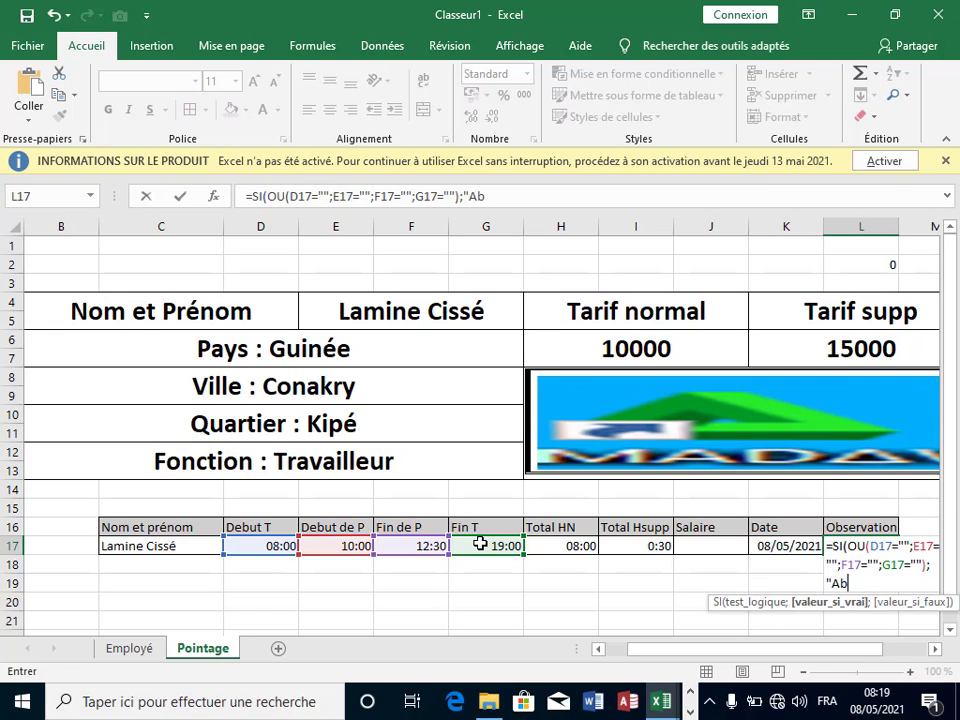
pyautogui.write('sent"')
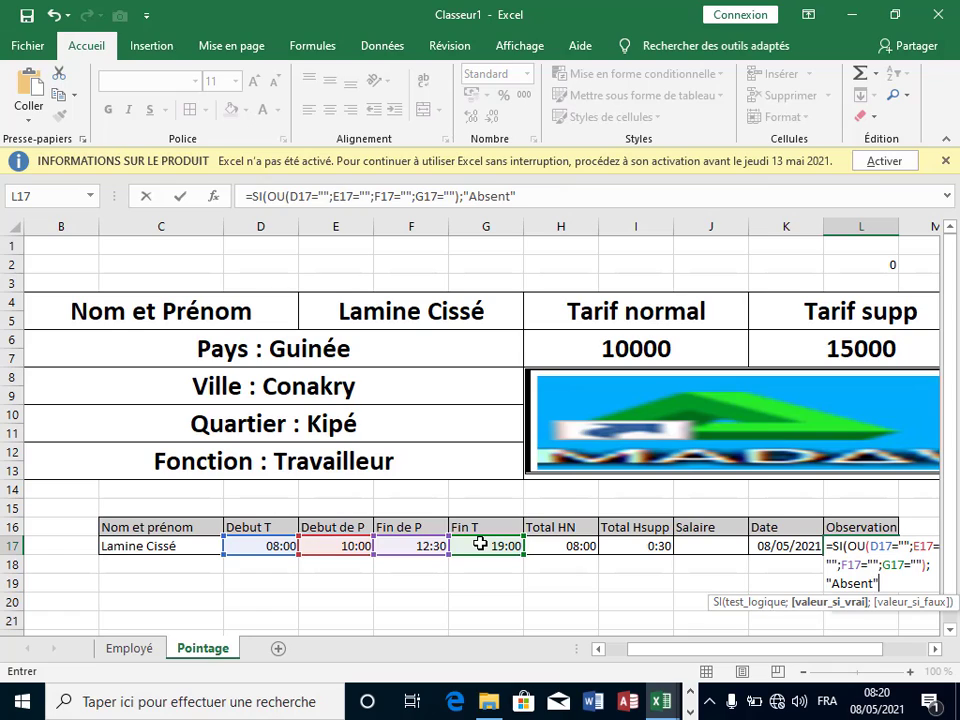
pyautogui.write(';')
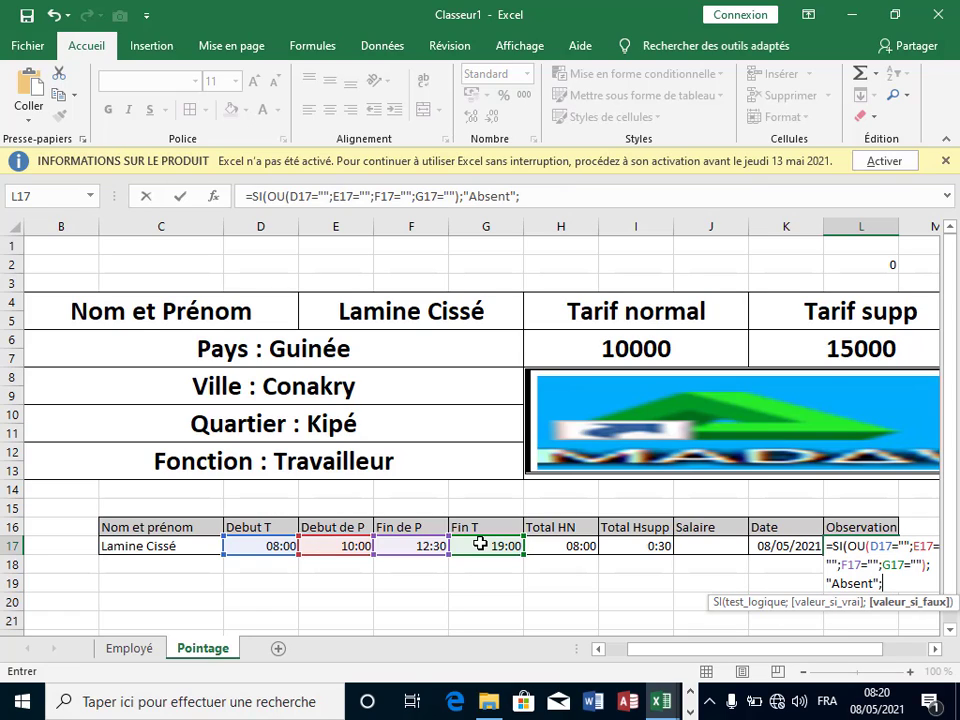
pyautogui.write('"P')
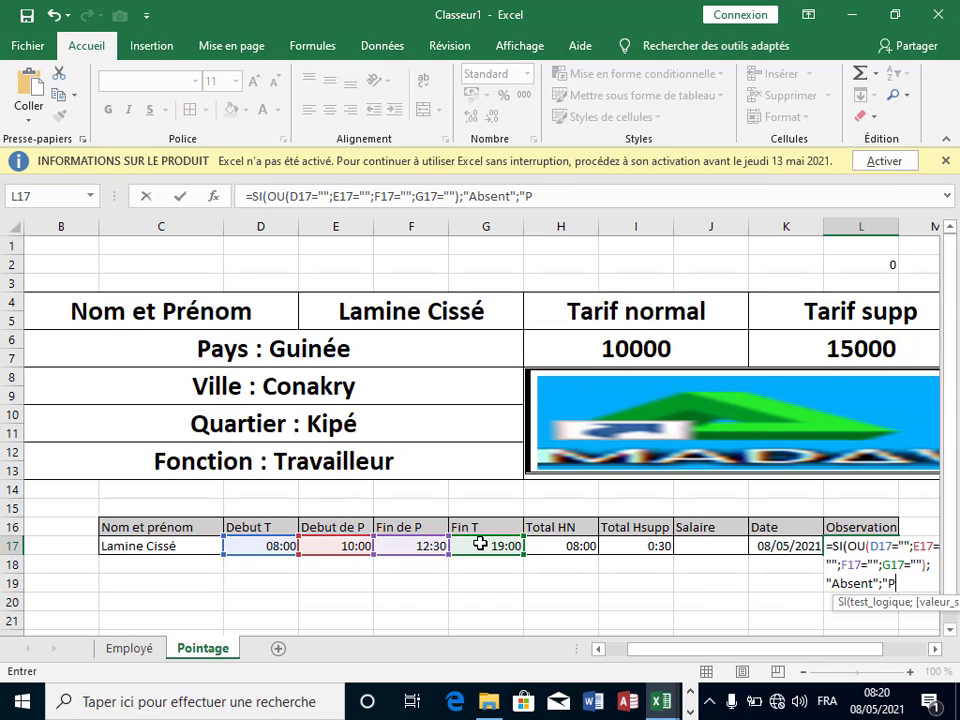
pyautogui.write('résent')
pyautogui.write('")')
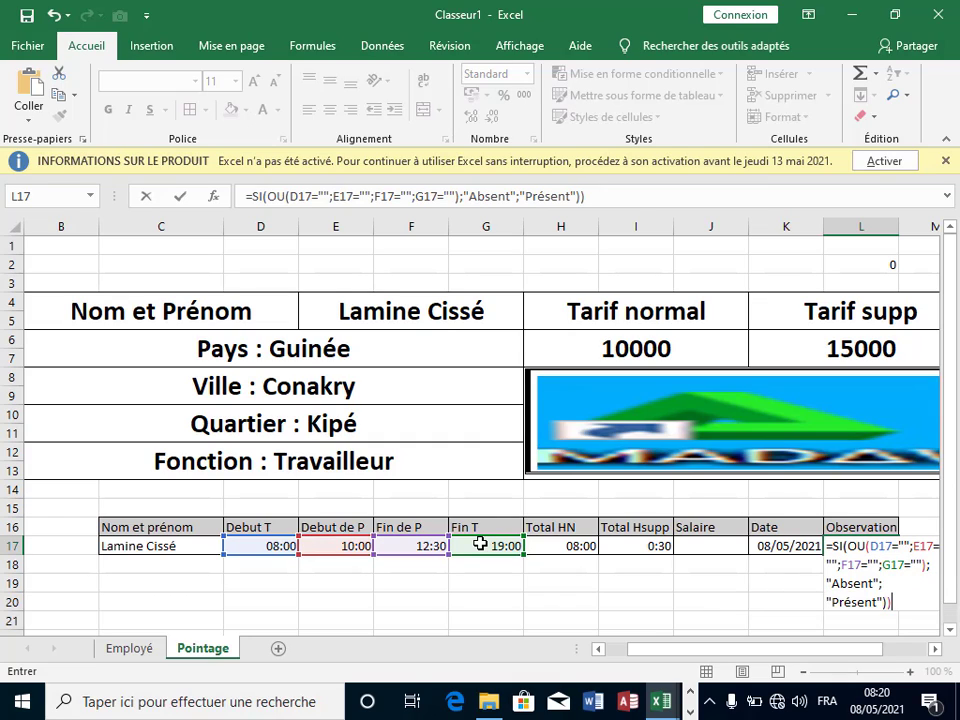
pyautogui.press('BackSpace')
pyautogui.moveTo(460, 198); pyautogui.dragTo(452, 198)
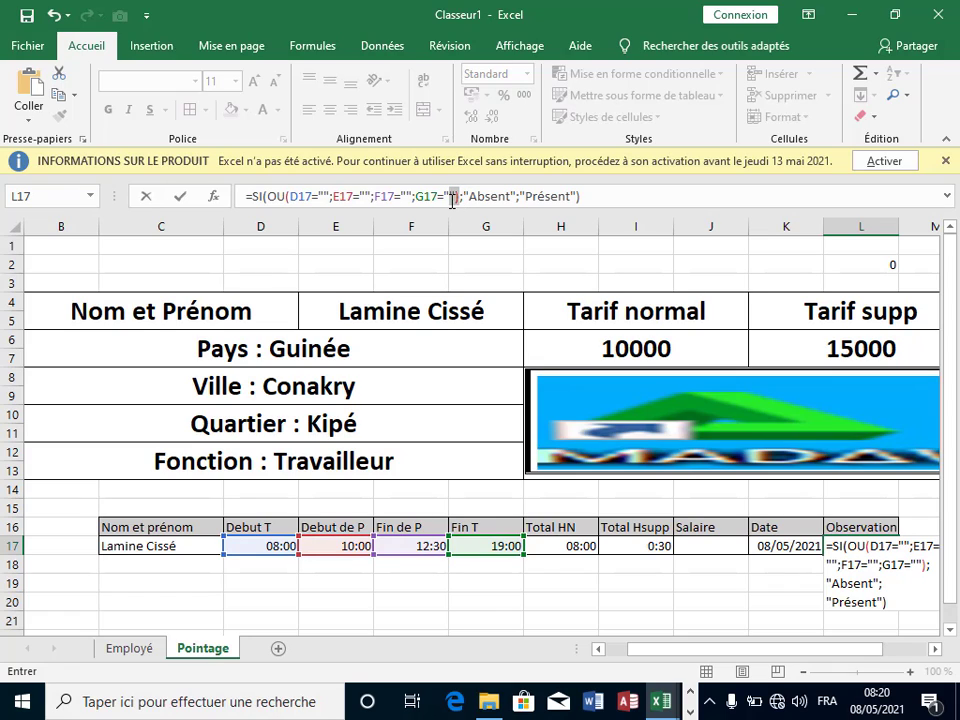
pyautogui.click(452, 198)
pyautogui.click(466, 198)
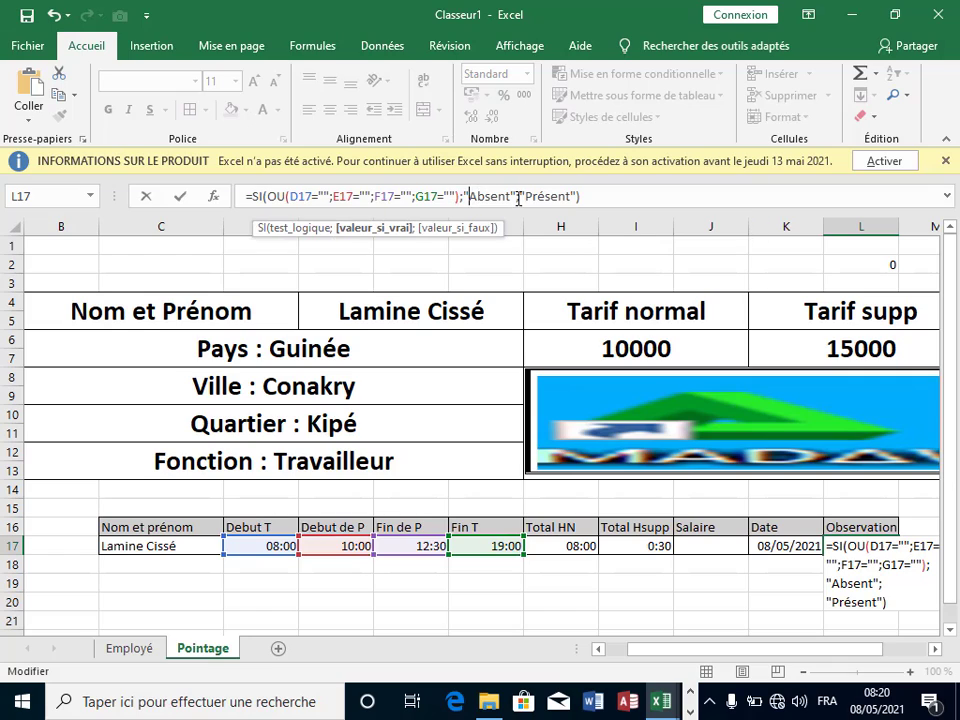
pyautogui.click(630, 195)
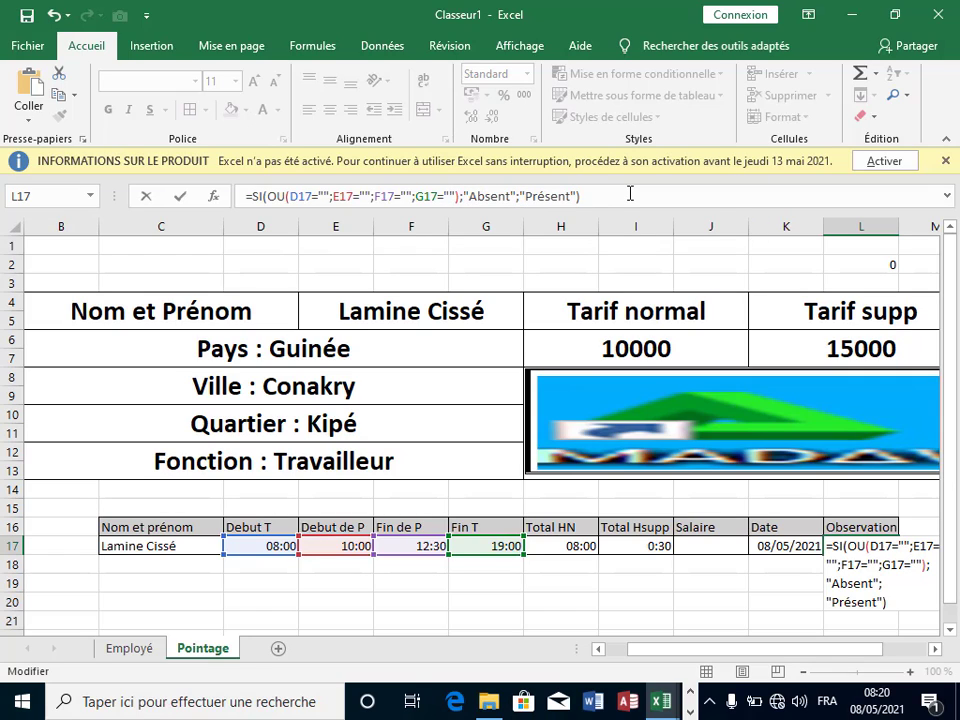
pyautogui.press('Return')
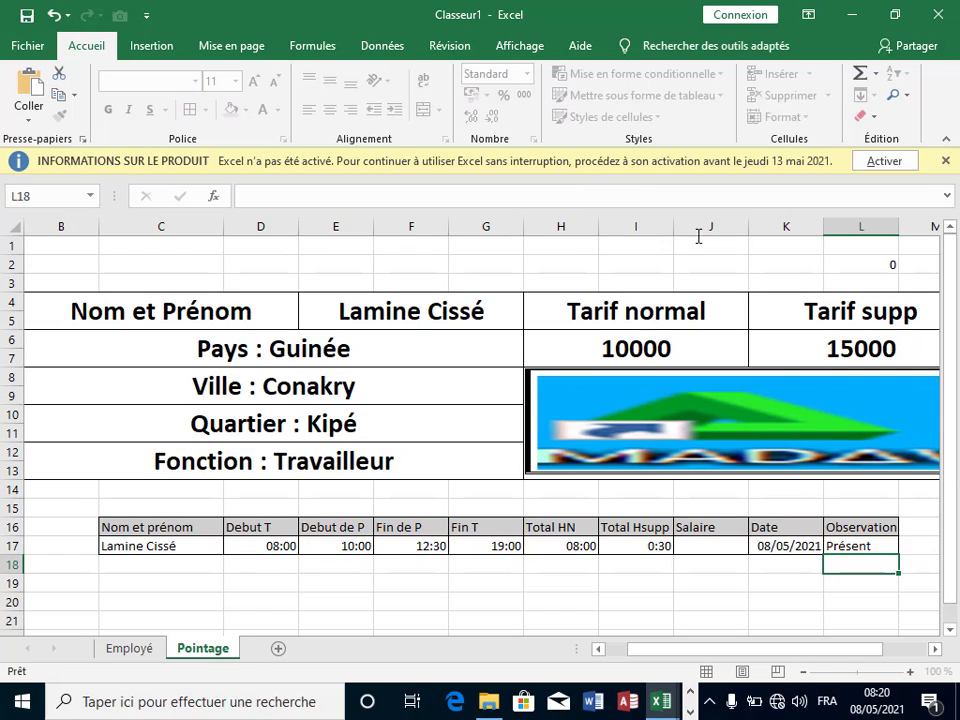
pyautogui.click(864, 546)
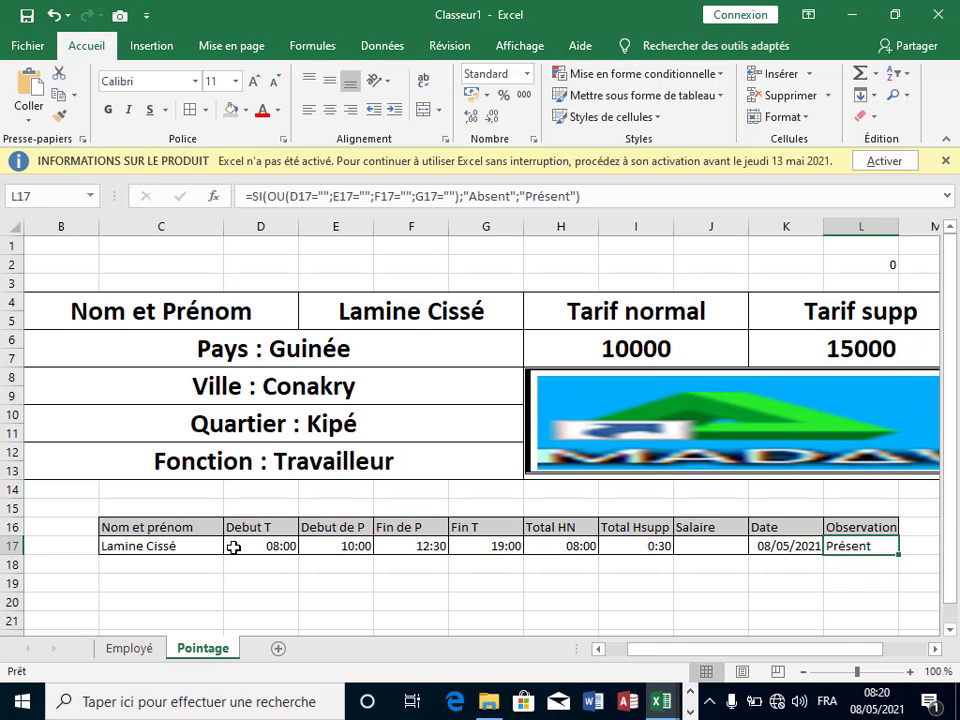
pyautogui.click(297, 546)
pyautogui.click(345, 546)
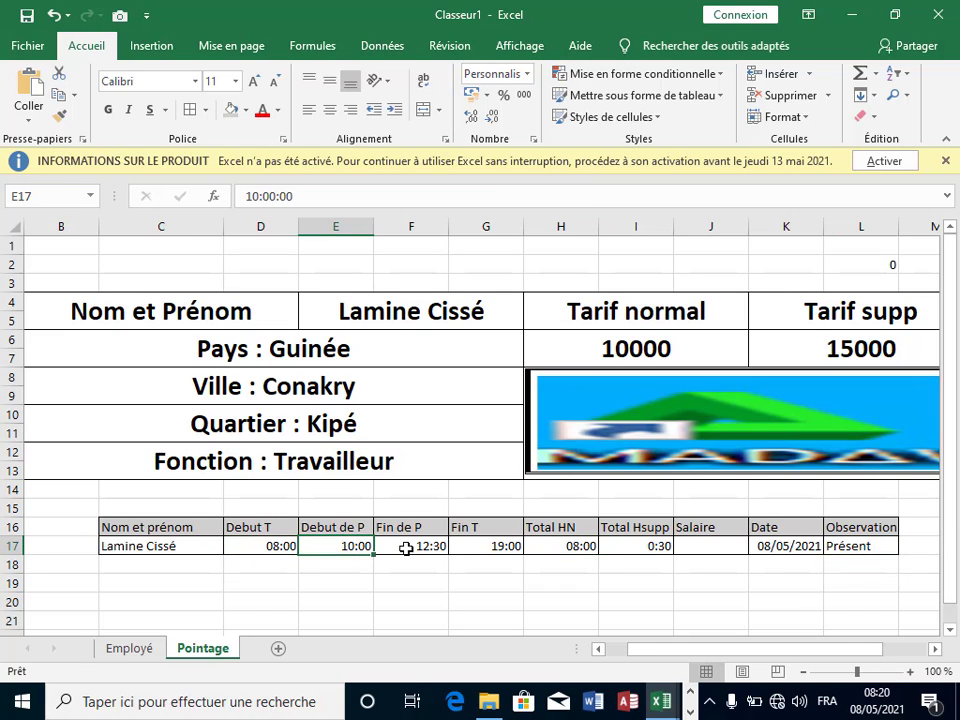
pyautogui.click(420, 547)
pyautogui.click(469, 547)
pyautogui.moveTo(281, 545); pyautogui.dragTo(485, 547)
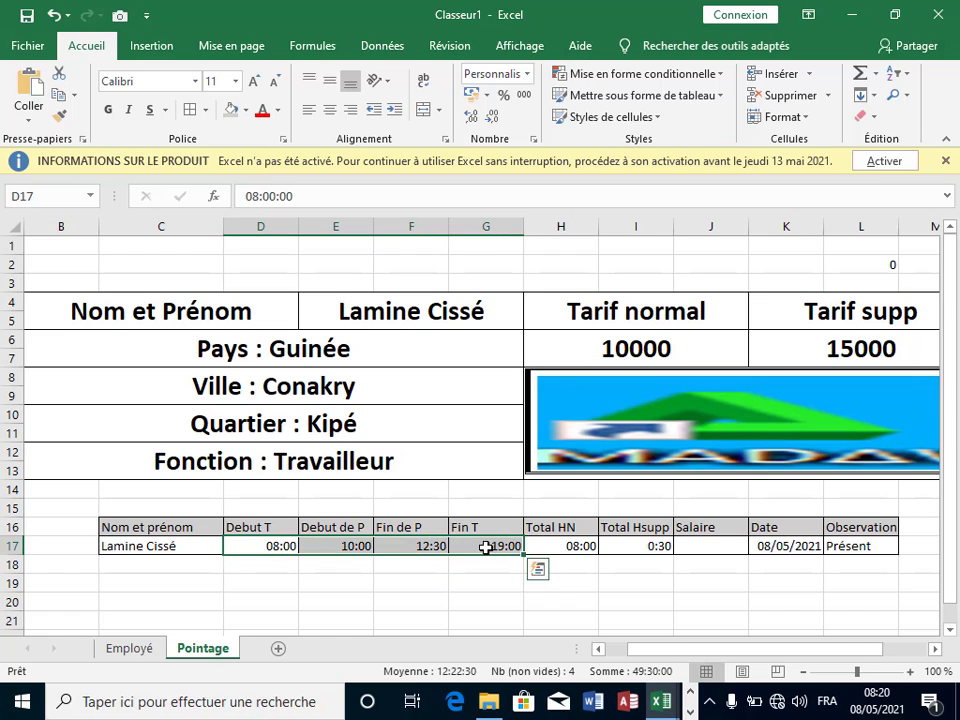
pyautogui.rightClick(481, 547)
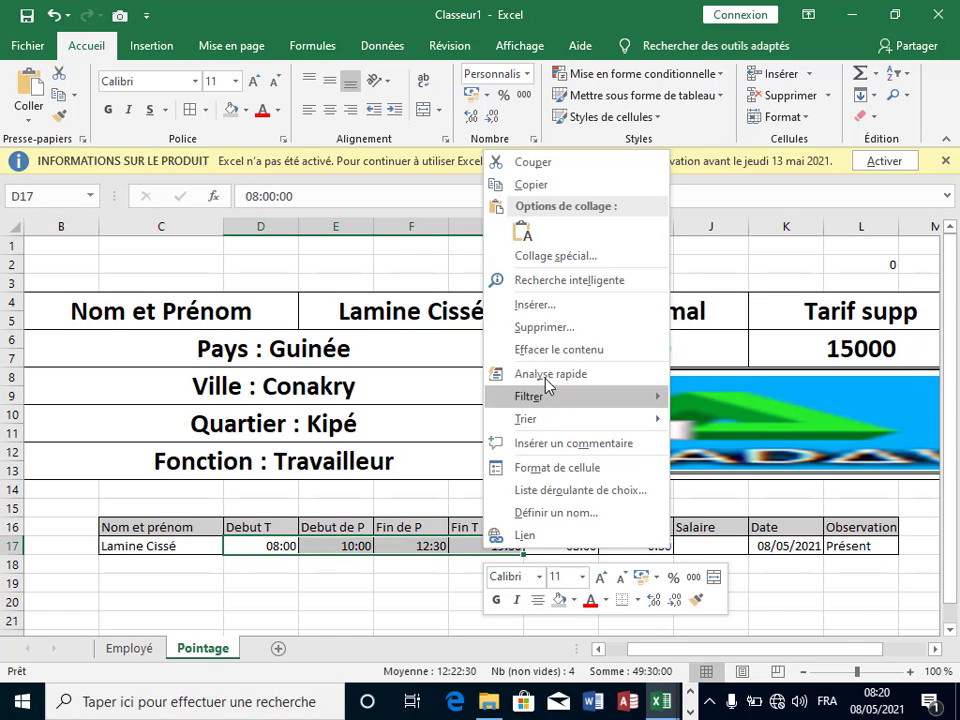
pyautogui.click(553, 349)
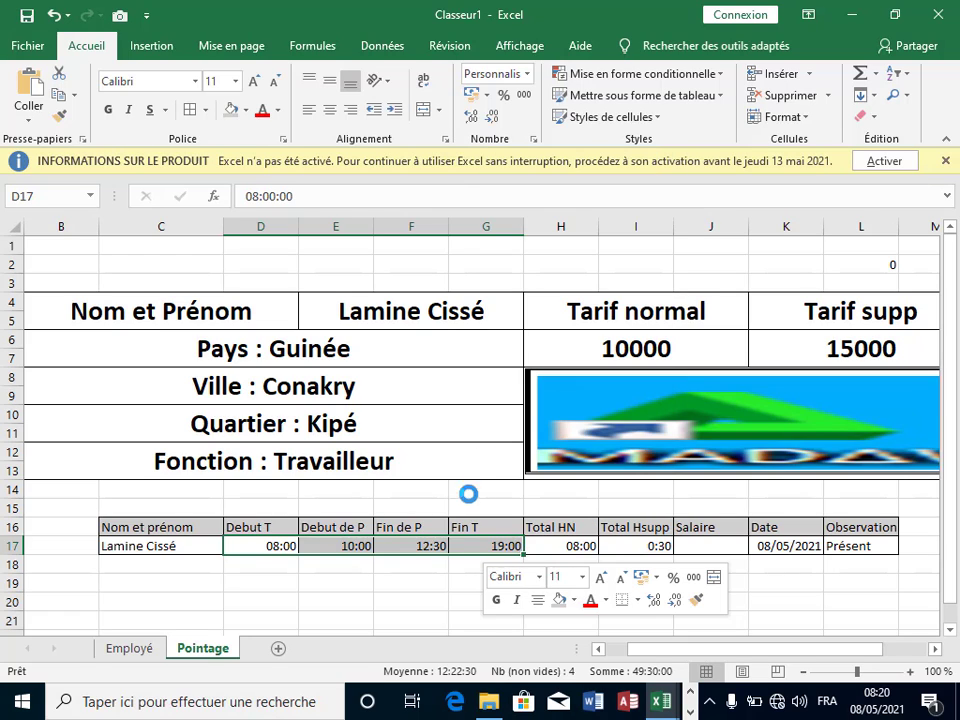
pyautogui.click(874, 580)
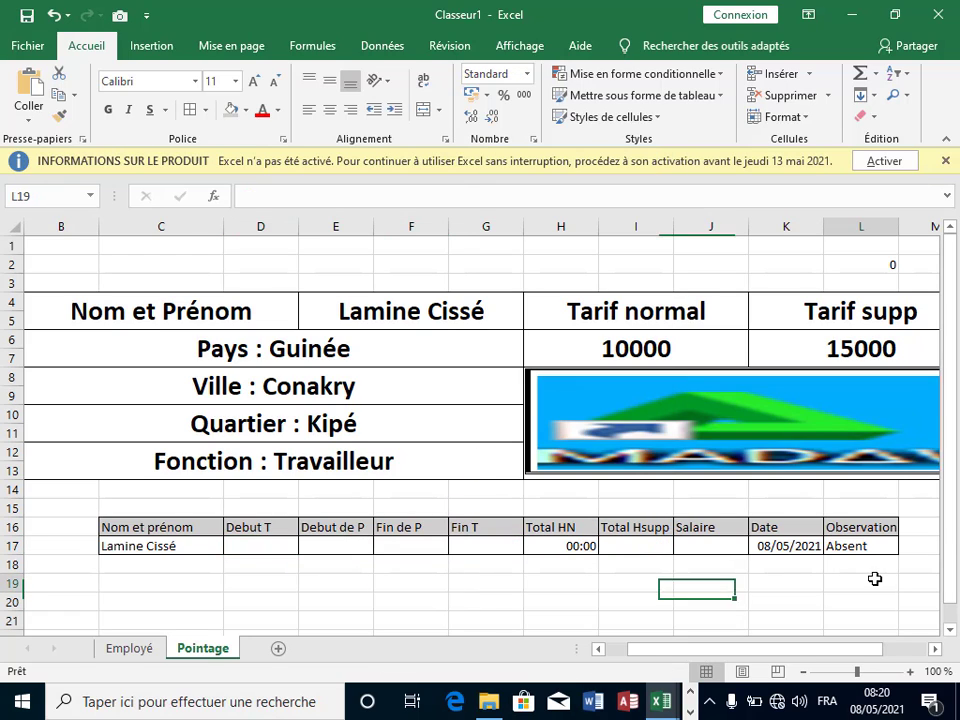
pyautogui.click(866, 546)
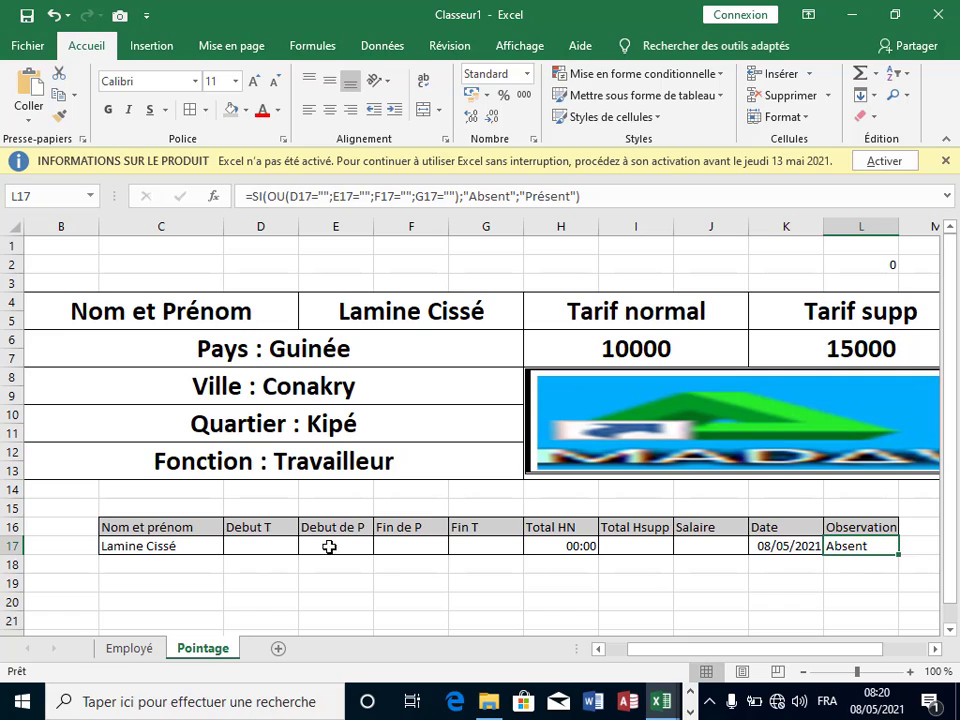
pyautogui.moveTo(288, 545); pyautogui.dragTo(490, 553)
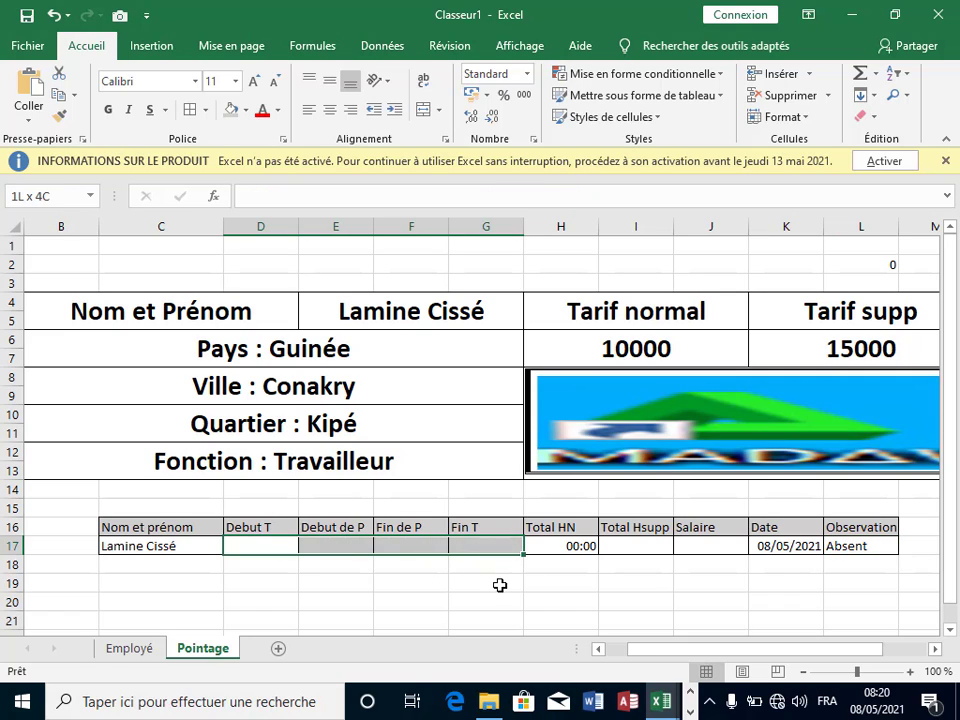
pyautogui.click(499, 585)
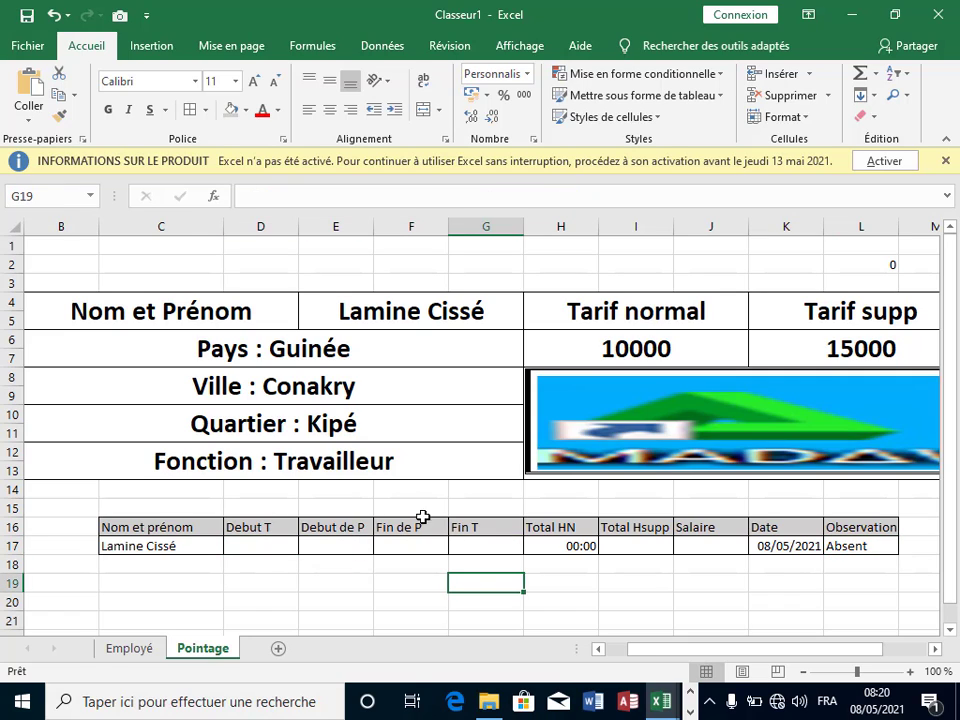
pyautogui.click(53, 15)
pyautogui.click(540, 600)
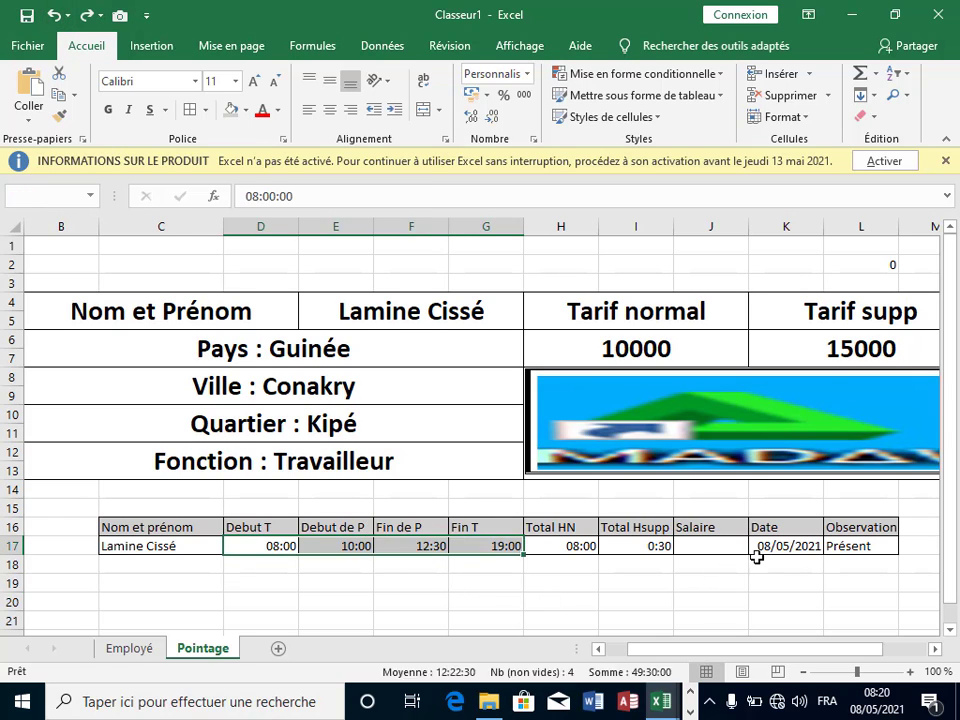
pyautogui.click(880, 566)
# Step: Merge F19:G19, F20:G20 and F21:G21 each into a single cell
pyautogui.scroll(-1, 591, 574)
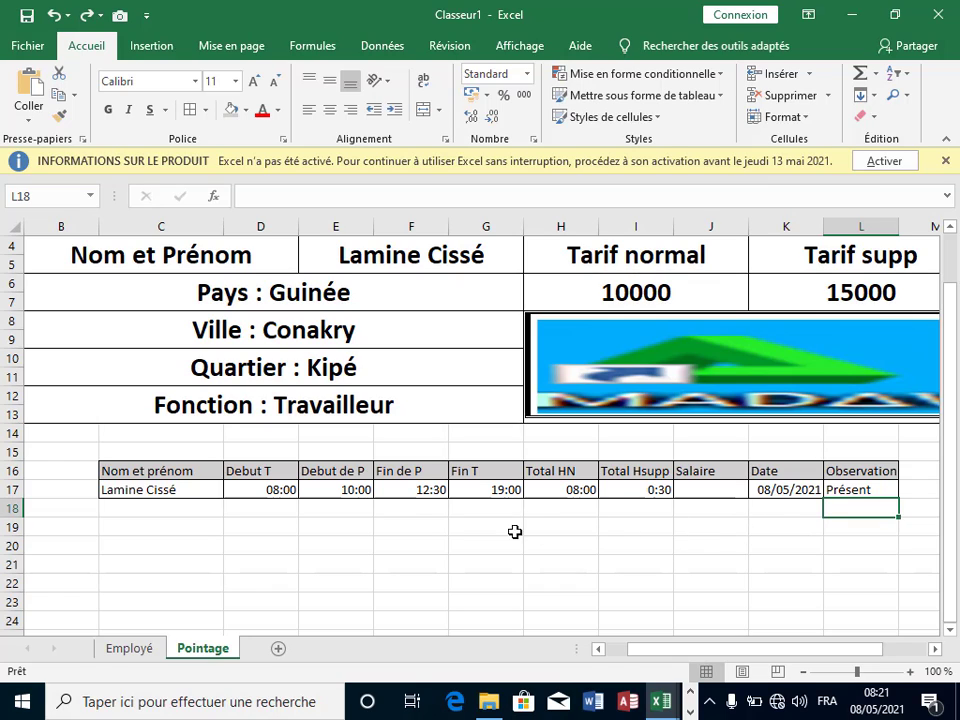
pyautogui.click(864, 488)
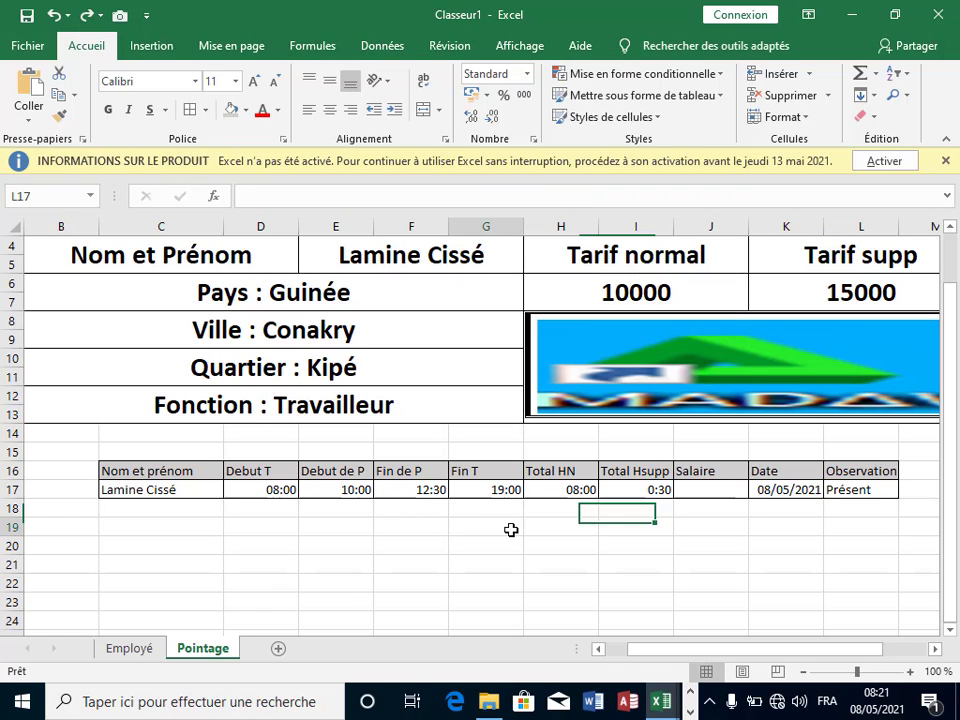
pyautogui.click(470, 529)
pyautogui.click(422, 535)
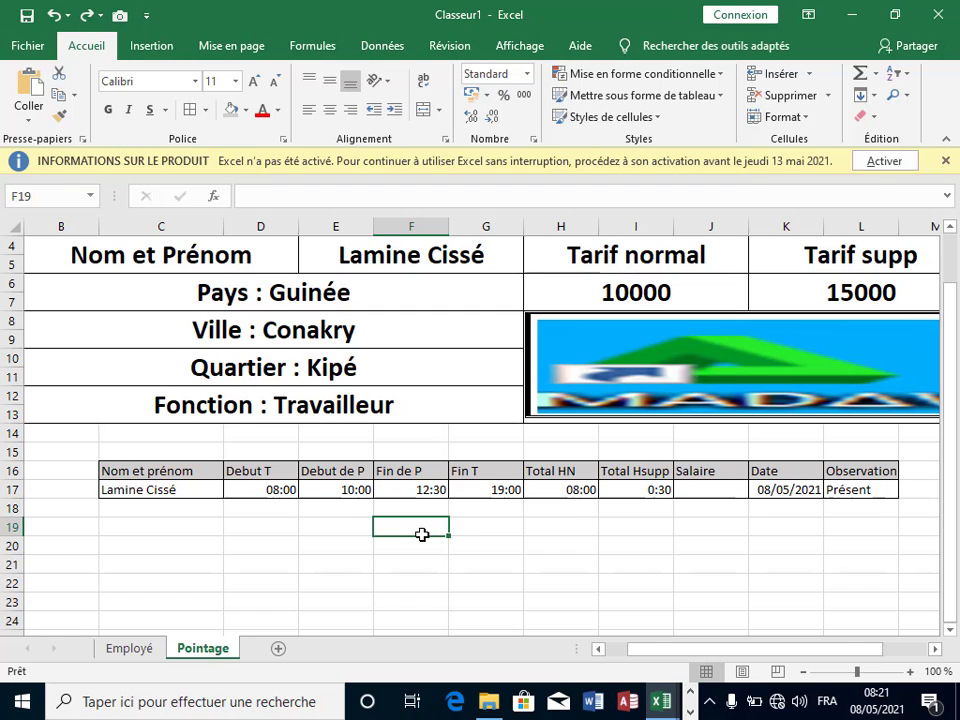
pyautogui.moveTo(422, 535); pyautogui.dragTo(465, 531)
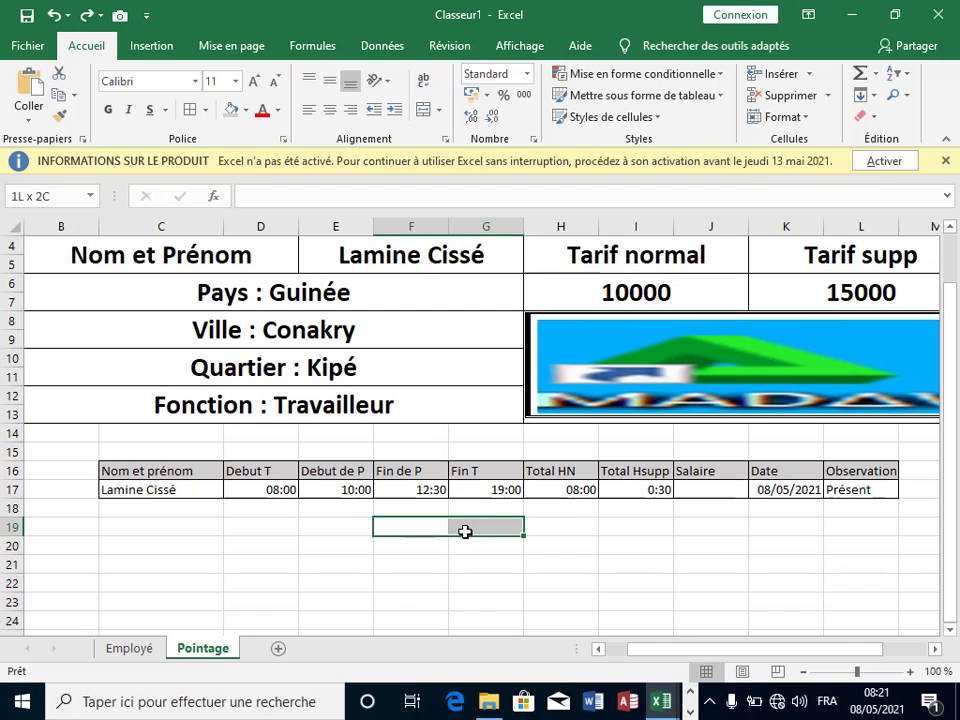
pyautogui.click(437, 108)
pyautogui.click(469, 178)
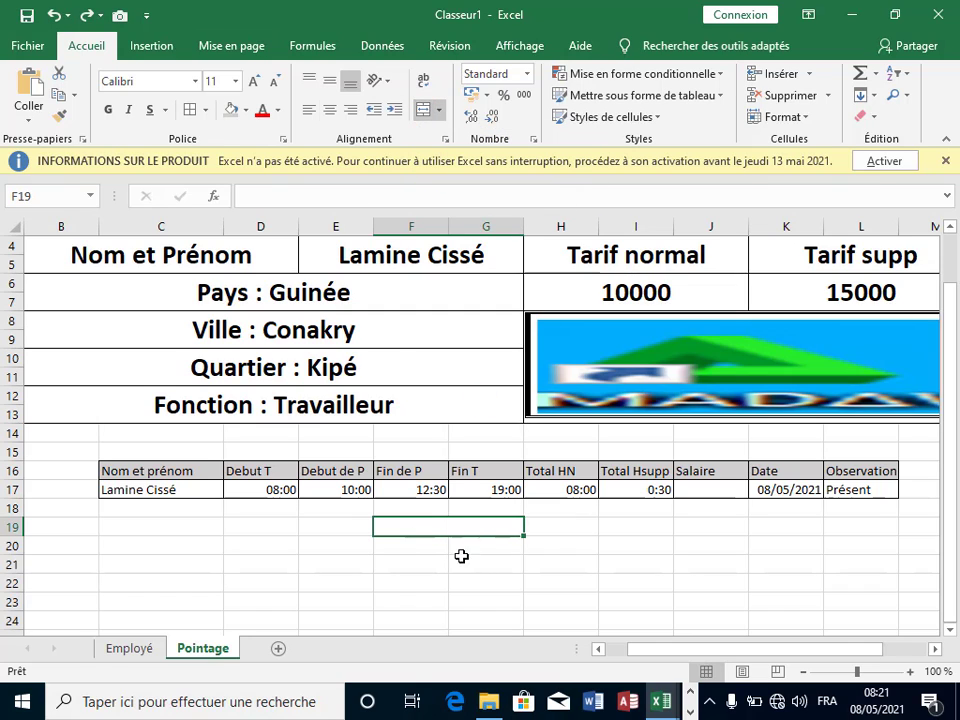
pyautogui.click(428, 547)
pyautogui.moveTo(428, 547); pyautogui.dragTo(478, 545)
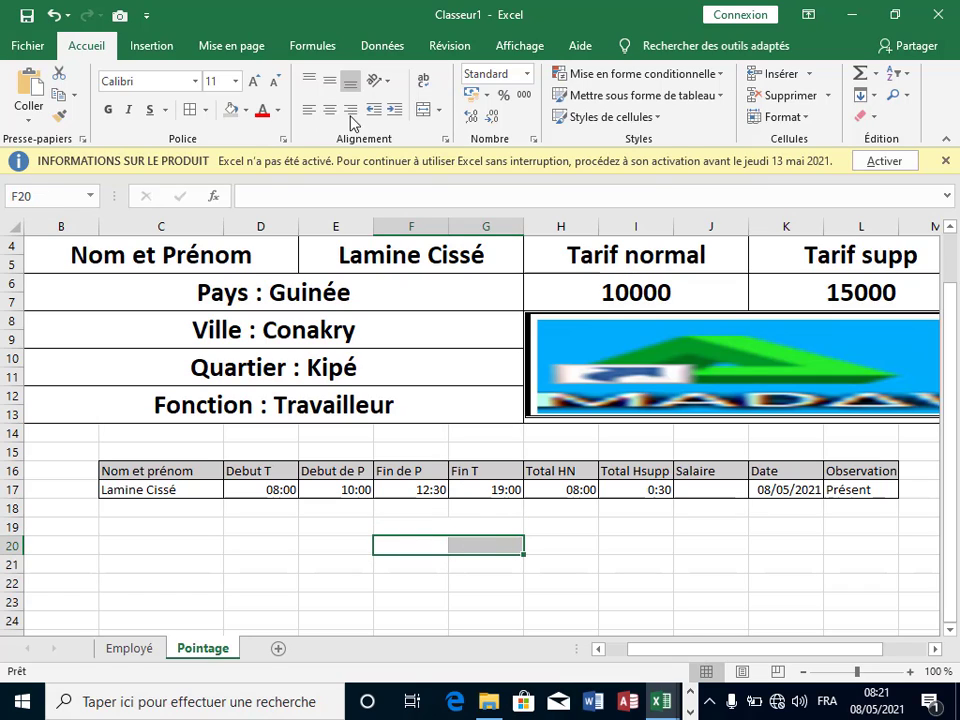
pyautogui.click(422, 111)
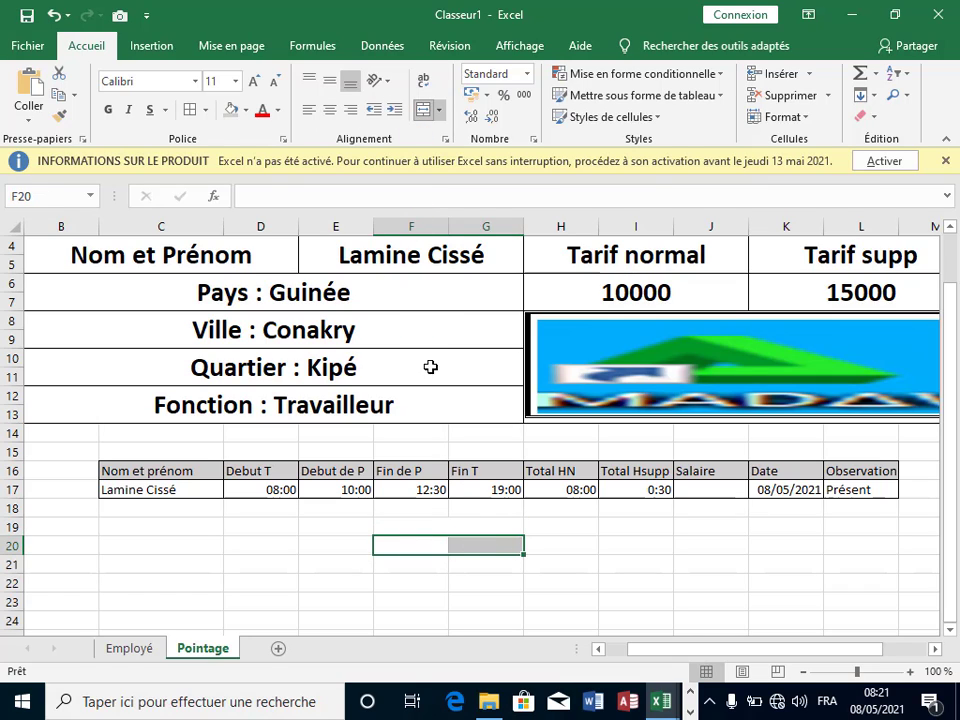
pyautogui.click(430, 564)
pyautogui.moveTo(430, 564); pyautogui.dragTo(474, 564)
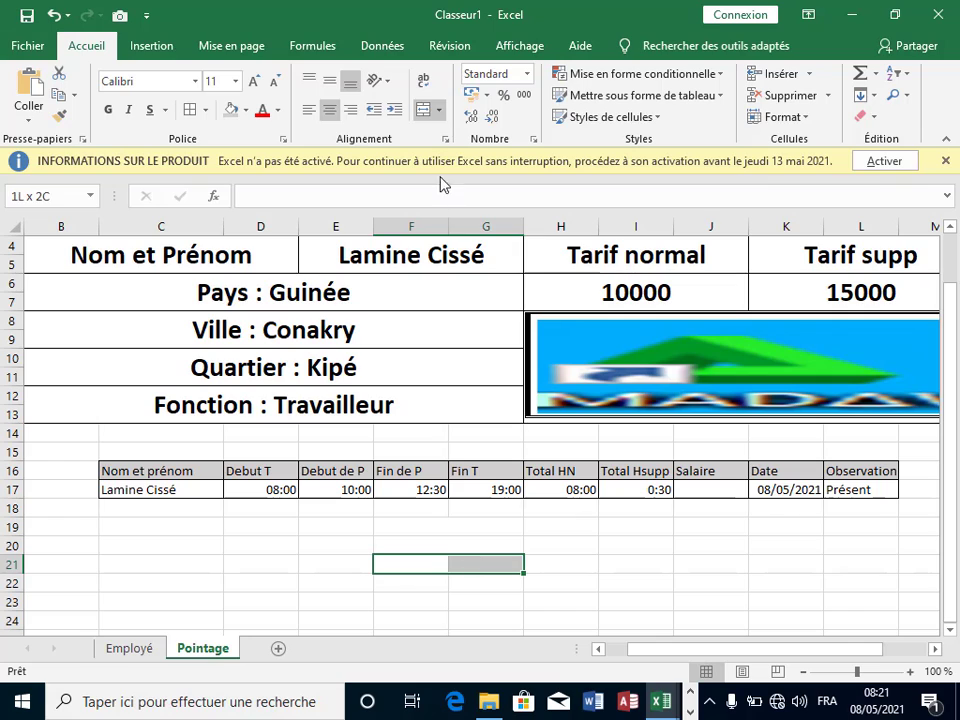
pyautogui.click(421, 112)
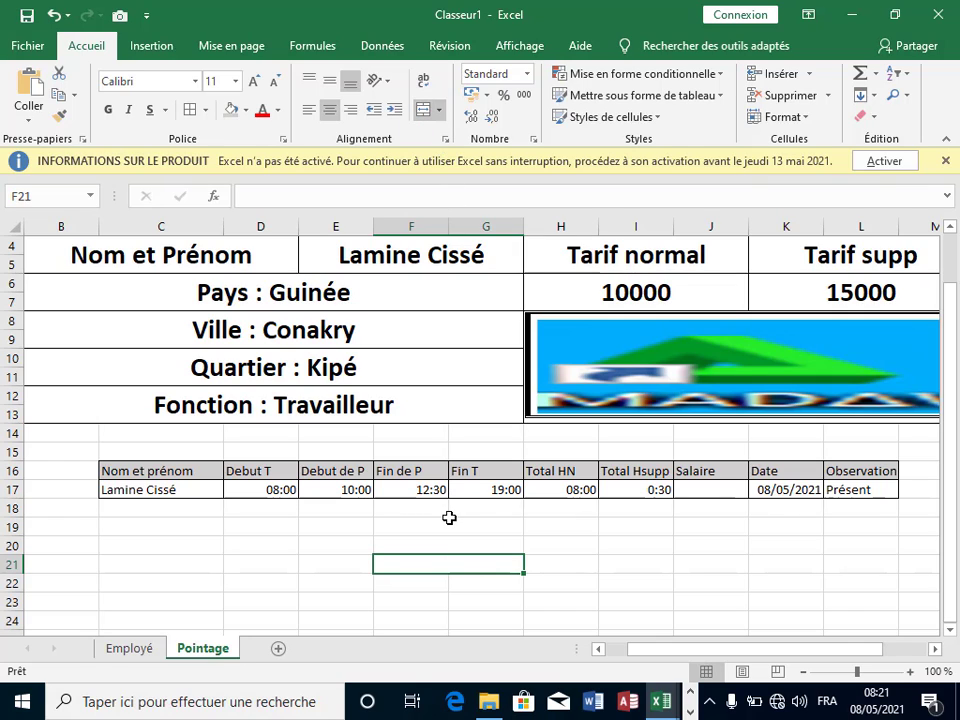
# Step: Apply all borders to the block F19:I21
pyautogui.moveTo(448, 521); pyautogui.dragTo(619, 564)
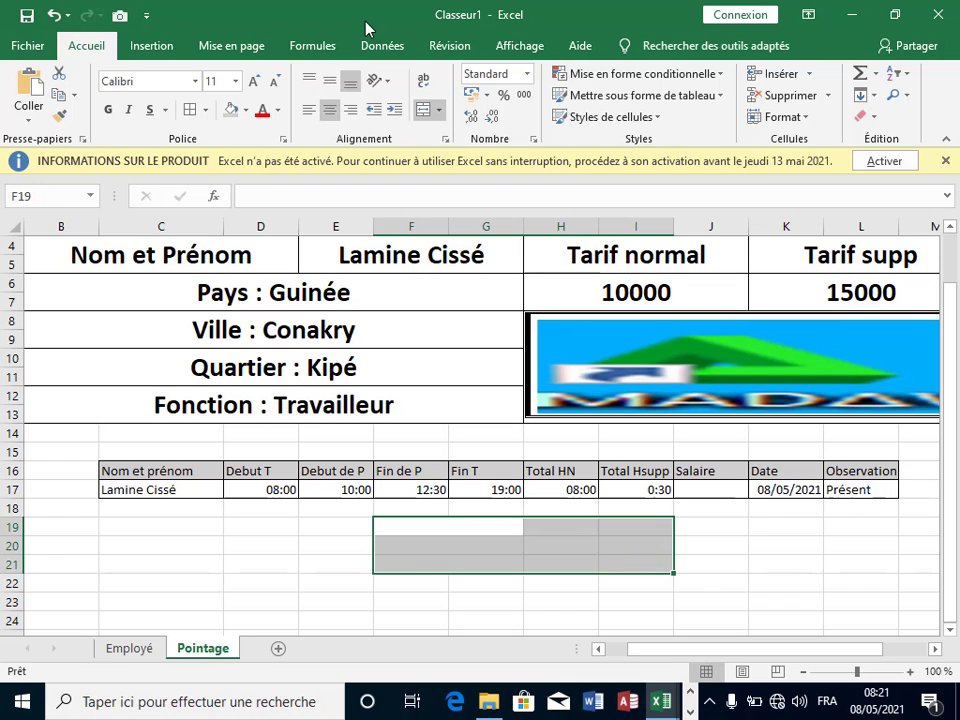
pyautogui.click(200, 112)
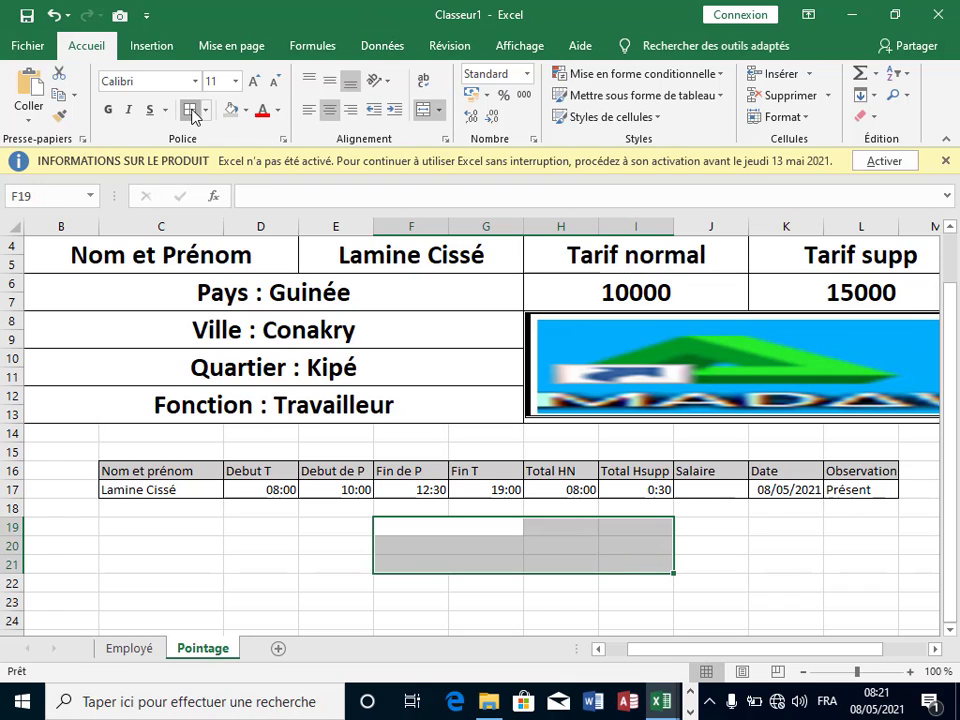
pyautogui.click(464, 530)
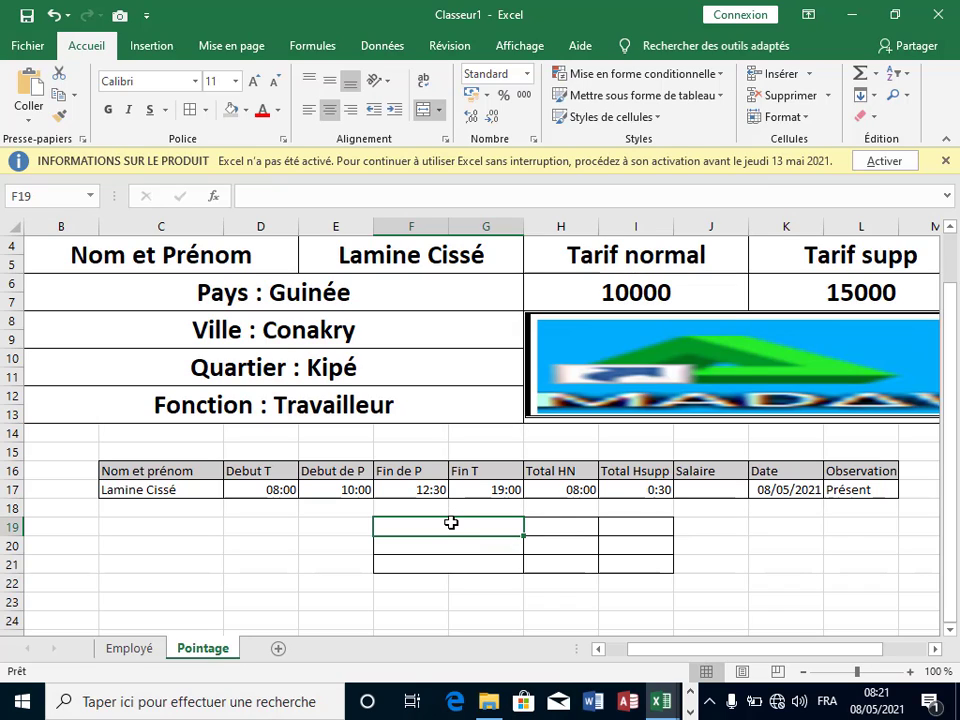
# Step: Type the label 'Tarif N/Supp' in F19
pyautogui.press('space')
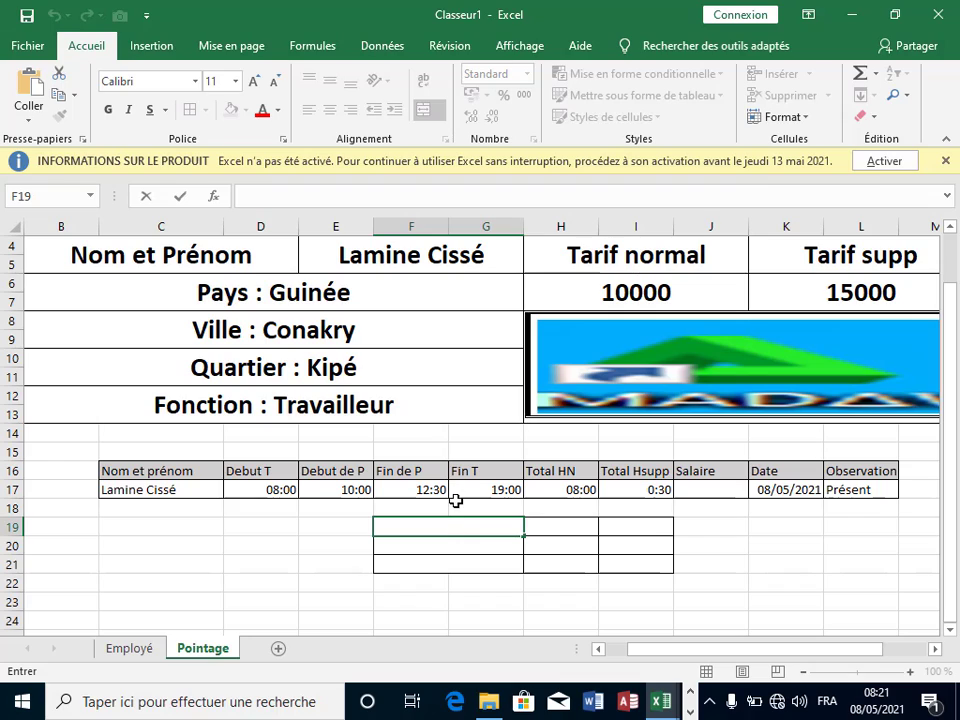
pyautogui.write('Tari')
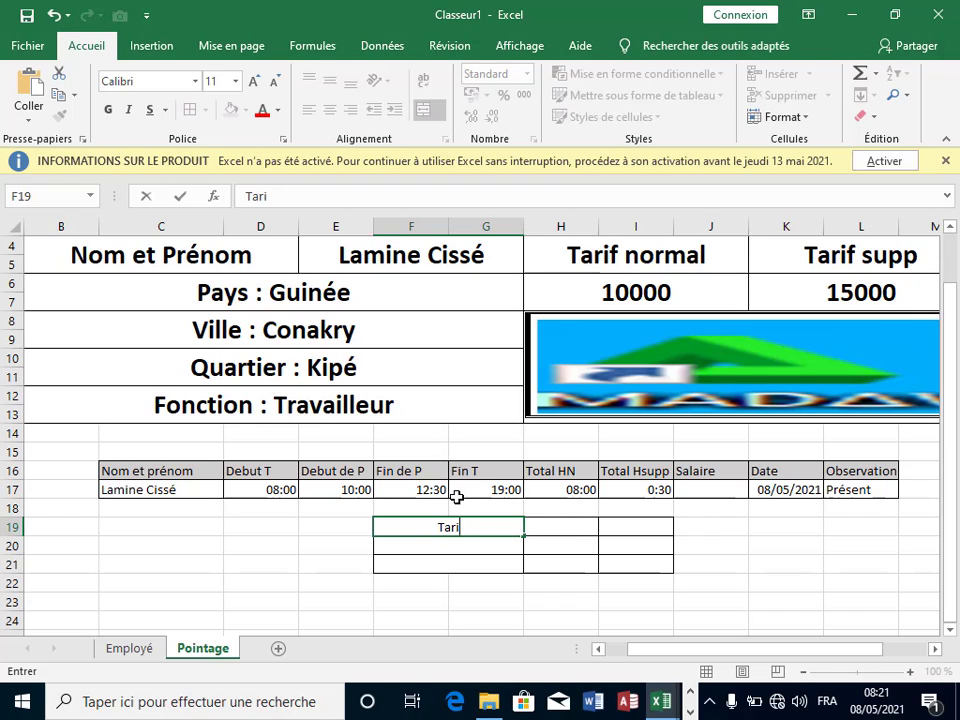
pyautogui.write('f N;')
pyautogui.press('BackSpace')
pyautogui.write('.')
pyautogui.press('BackSpace')
pyautogui.write('/')
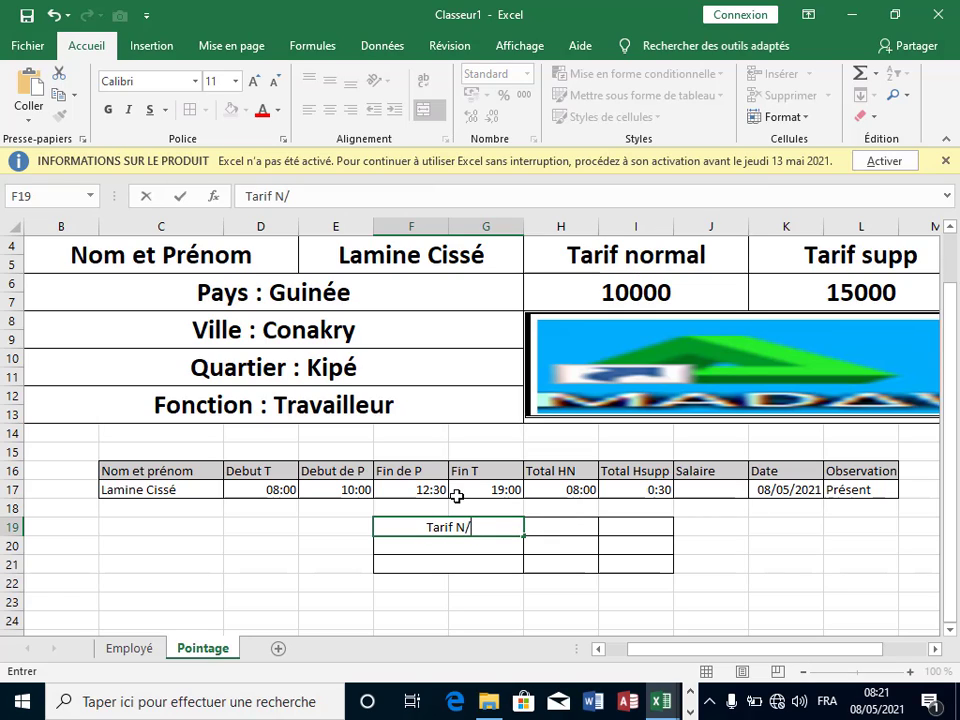
pyautogui.write('Su')
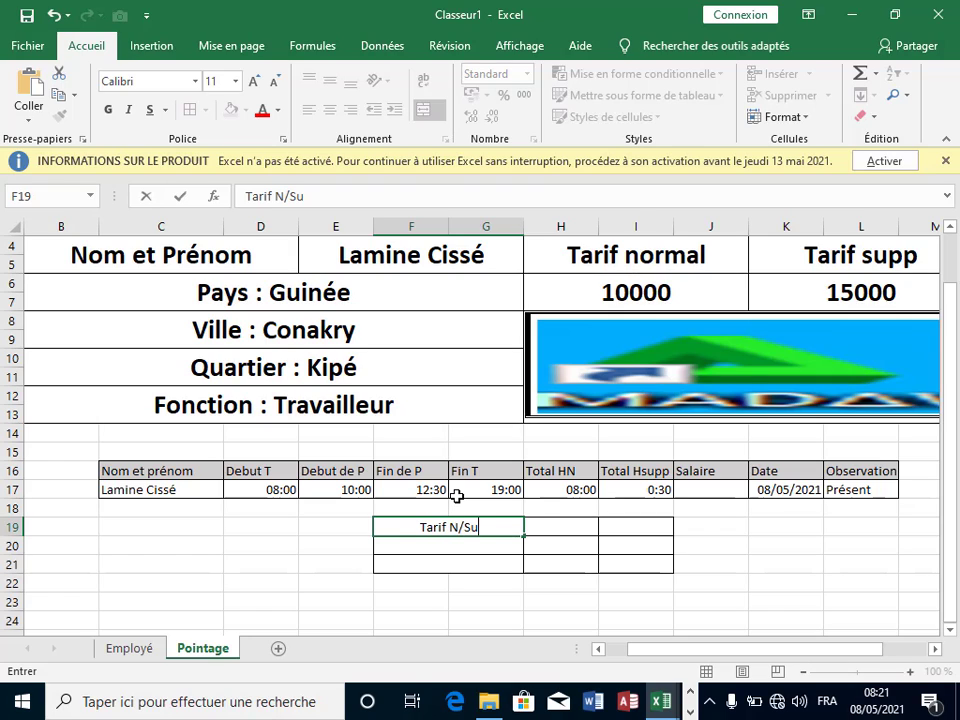
pyautogui.write('pp')
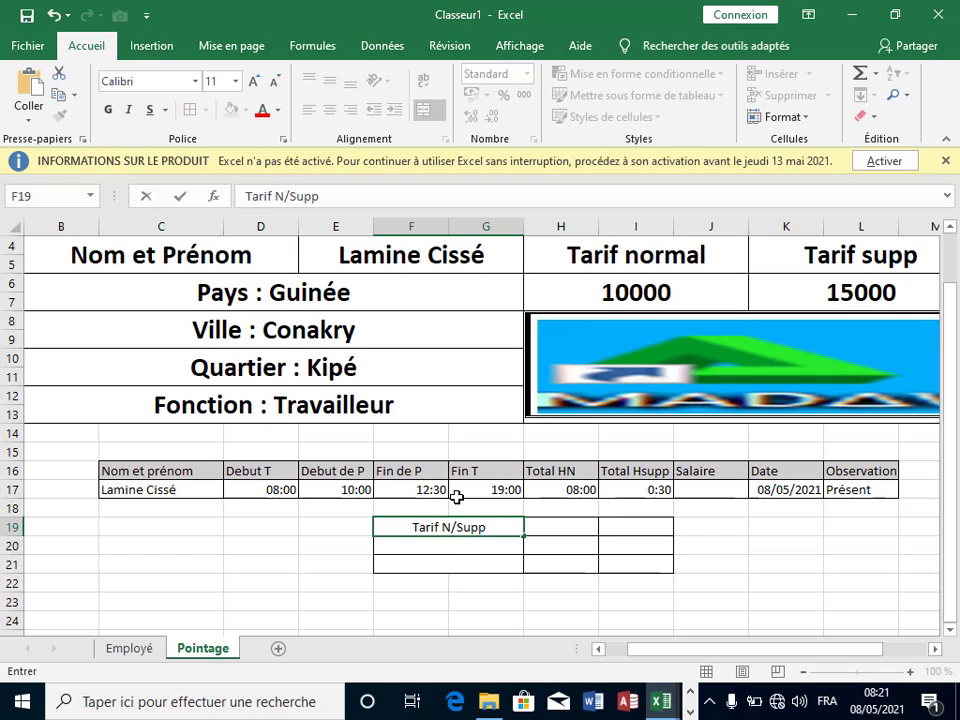
pyautogui.click(454, 544)
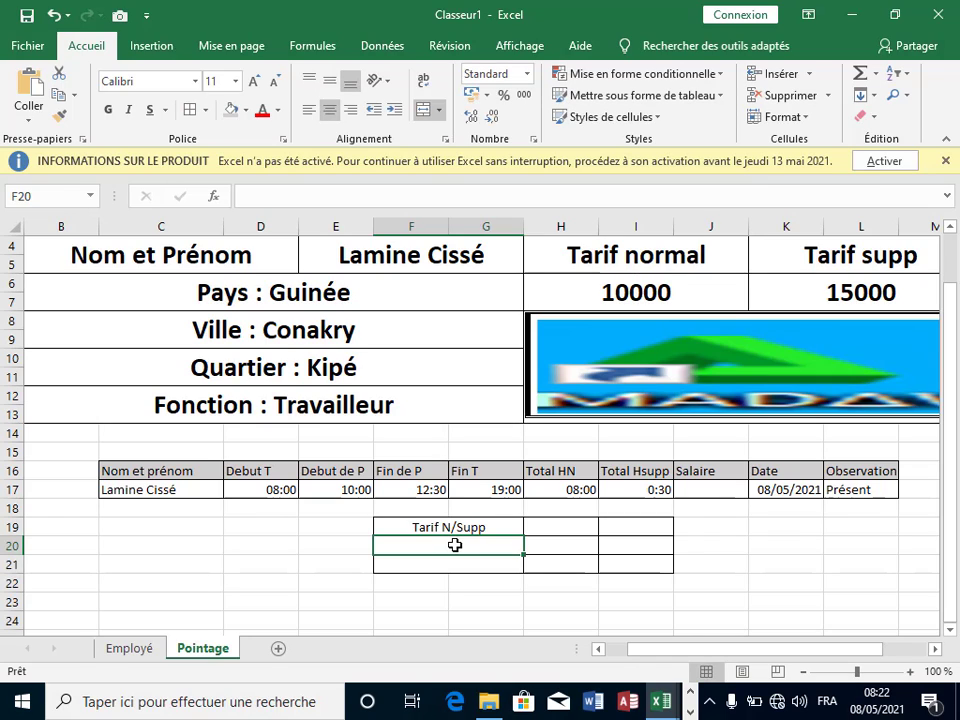
# Step: Label F20 'Tarif' and F21 'Salaire'
pyautogui.moveTo(632, 532); pyautogui.dragTo(576, 527)
pyautogui.click(624, 525)
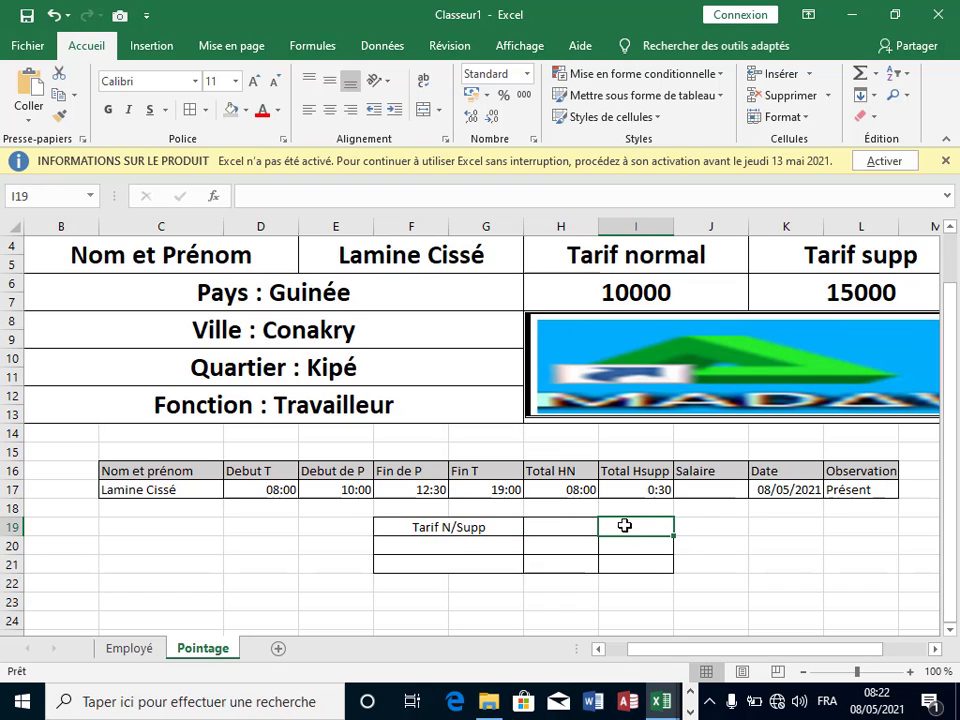
pyautogui.click(456, 545)
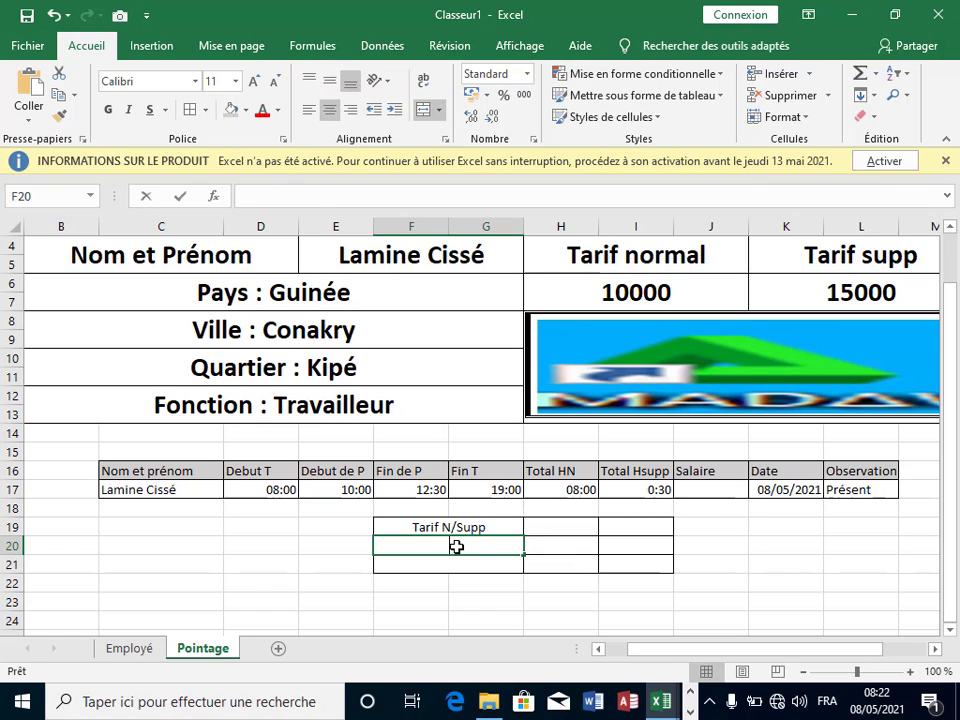
pyautogui.write('T')
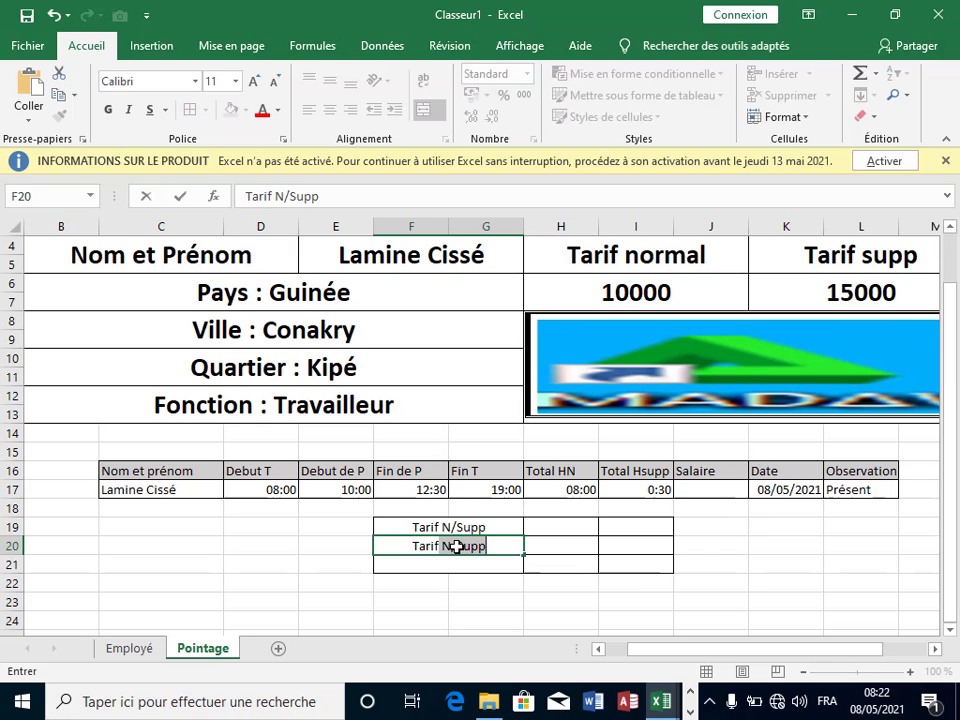
pyautogui.write('arif')
pyautogui.press('BackSpace')
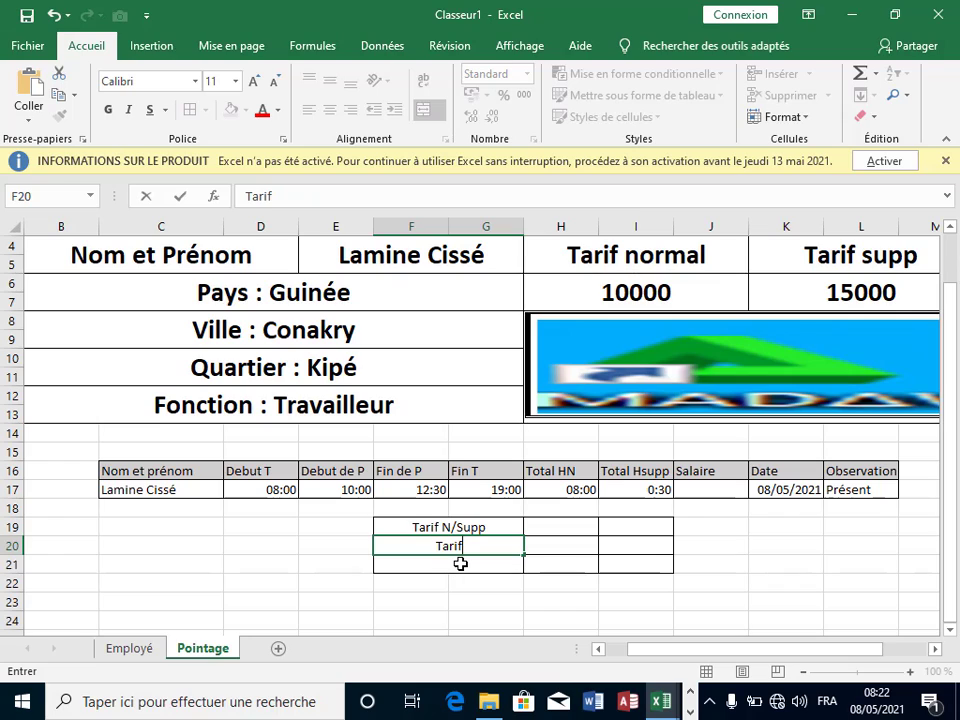
pyautogui.hotkey('ctrl', 'Return')
pyautogui.click(460, 563)
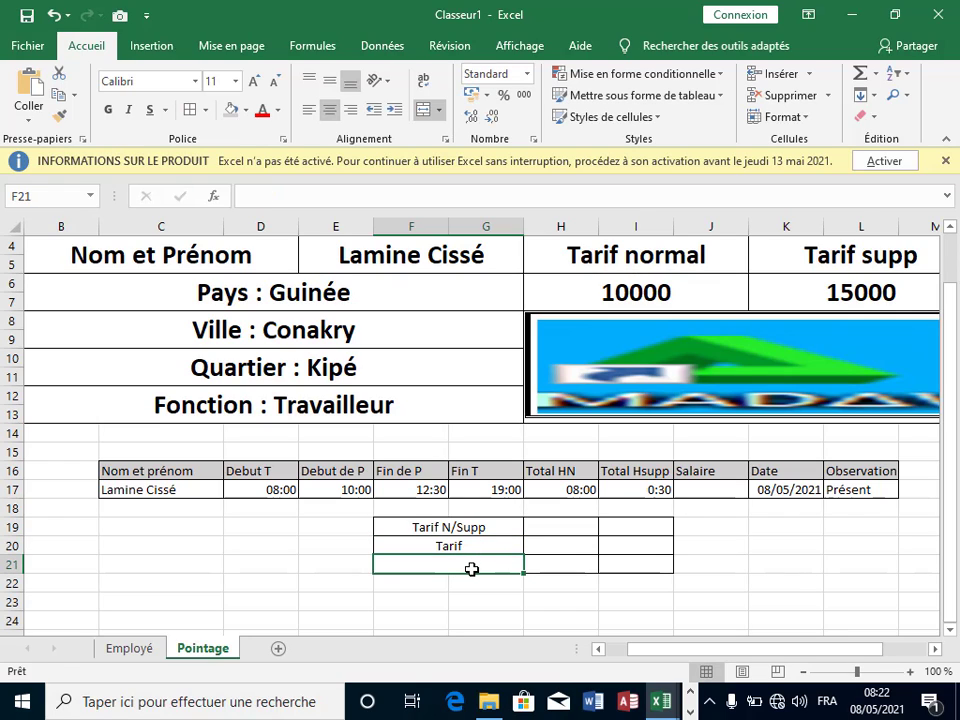
pyautogui.write('Sam')
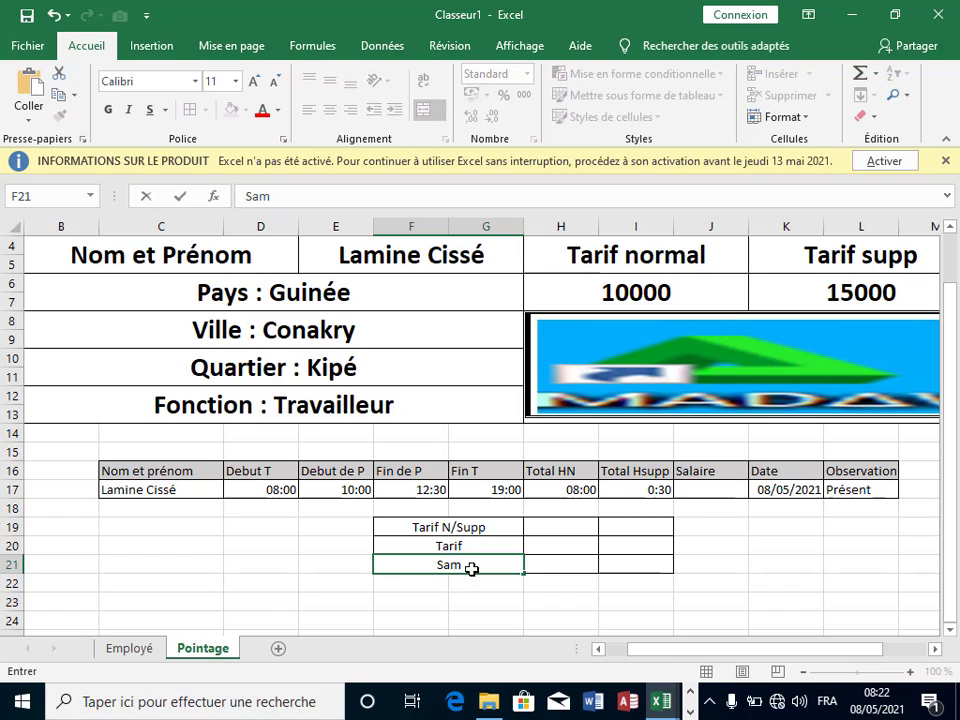
pyautogui.press('BackSpace')
pyautogui.write('laire')
pyautogui.click(494, 527)
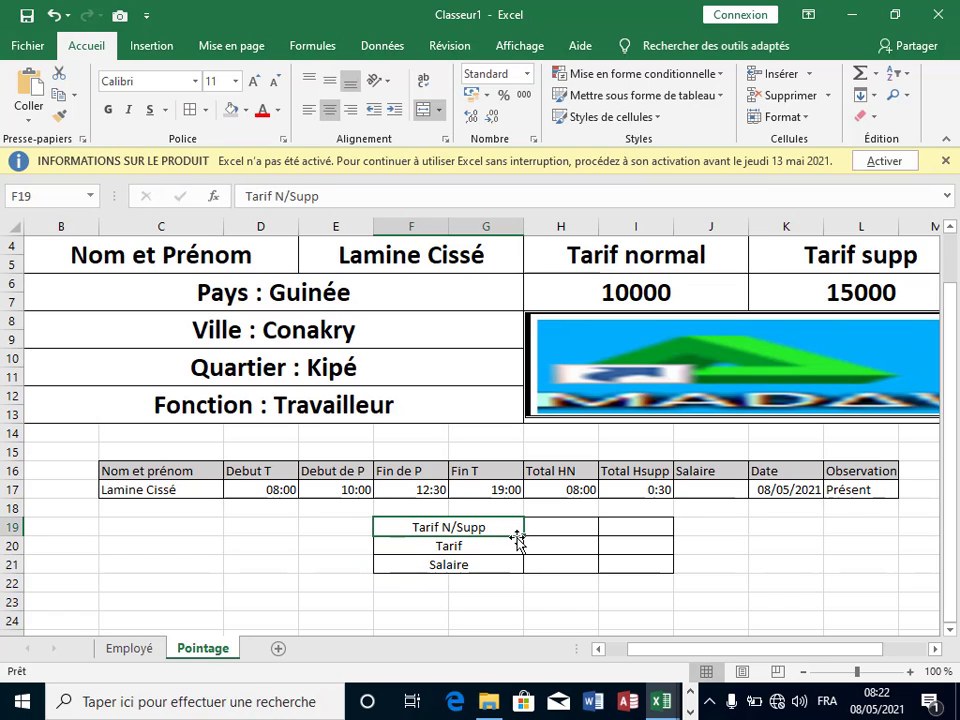
# Step: Copy 'Tarif N/Supp' down into F20 and retype F19 as 'Total H N / Supp'
pyautogui.moveTo(523, 538); pyautogui.dragTo(489, 536)
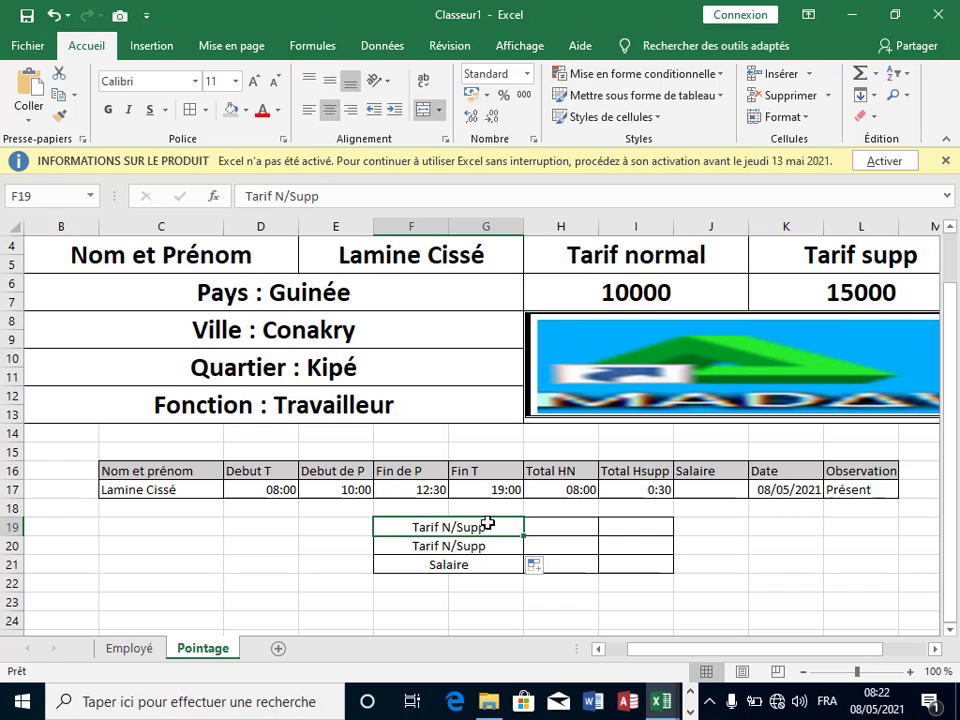
pyautogui.press('BackSpace')
pyautogui.write('T')
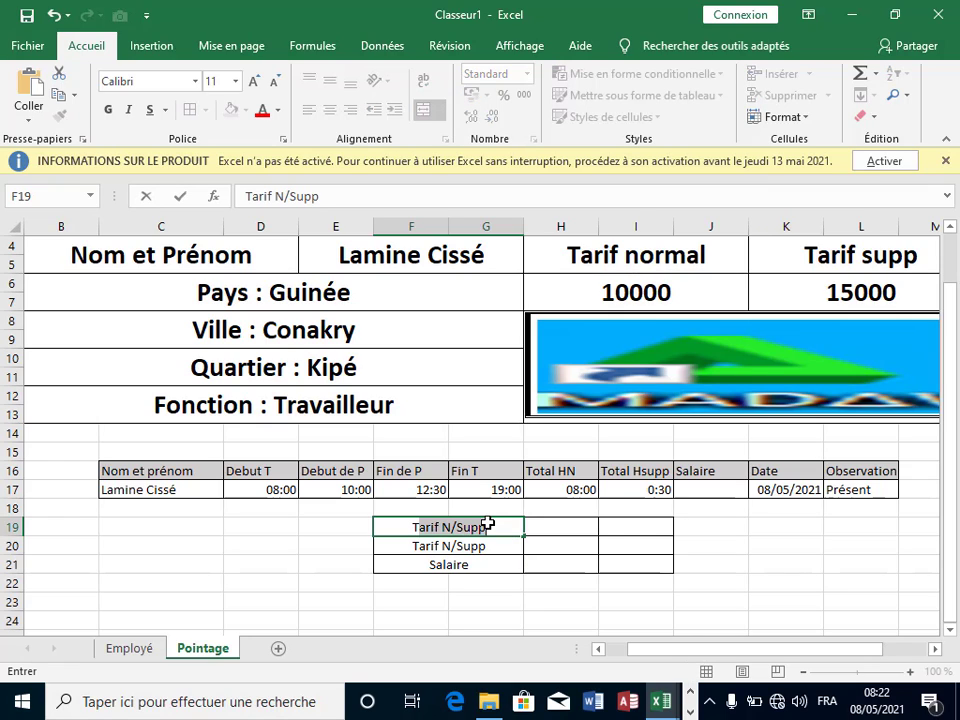
pyautogui.write('O')
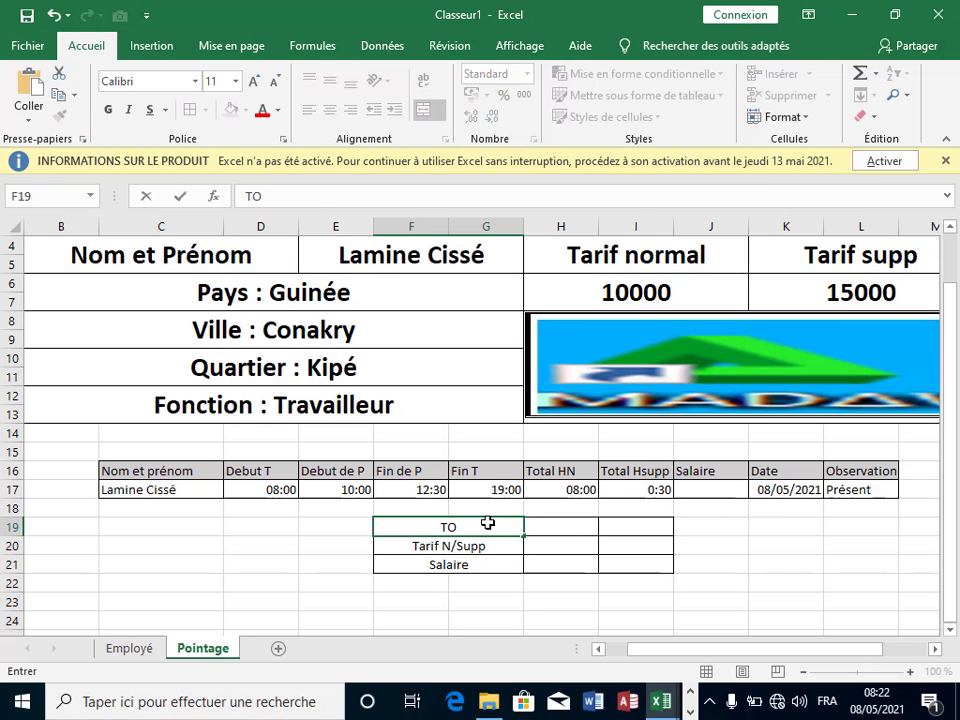
pyautogui.press('BackSpace')
pyautogui.write('otl')
pyautogui.press('BackSpace')
pyautogui.write('al H n')
pyautogui.press('BackSpace')
pyautogui.write('N')
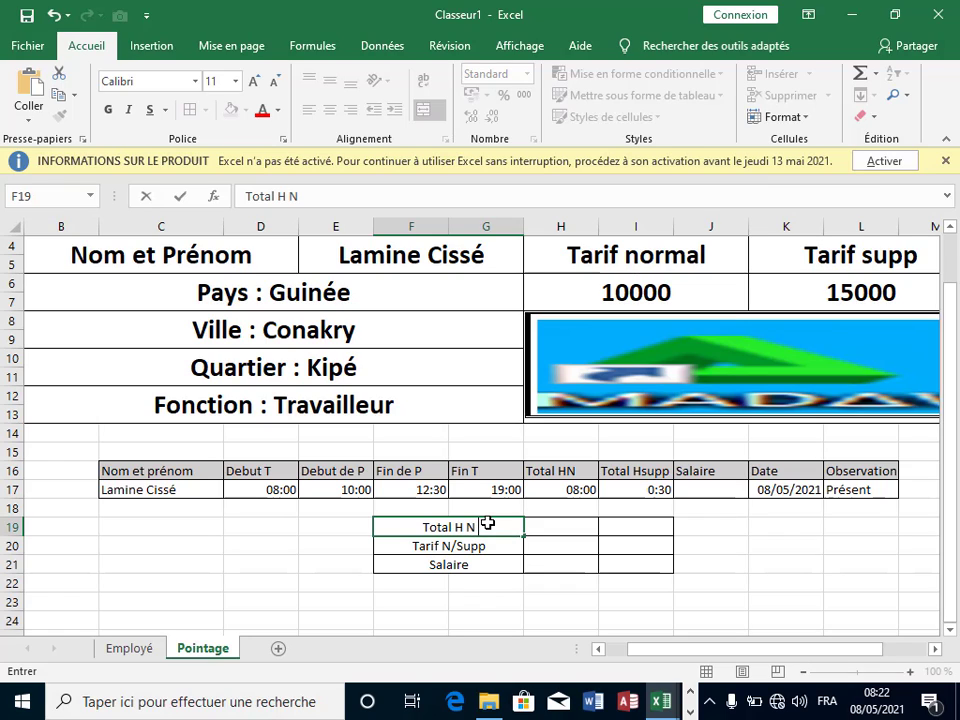
pyautogui.write(' .')
pyautogui.press('BackSpace')
pyautogui.write('/ Supp')
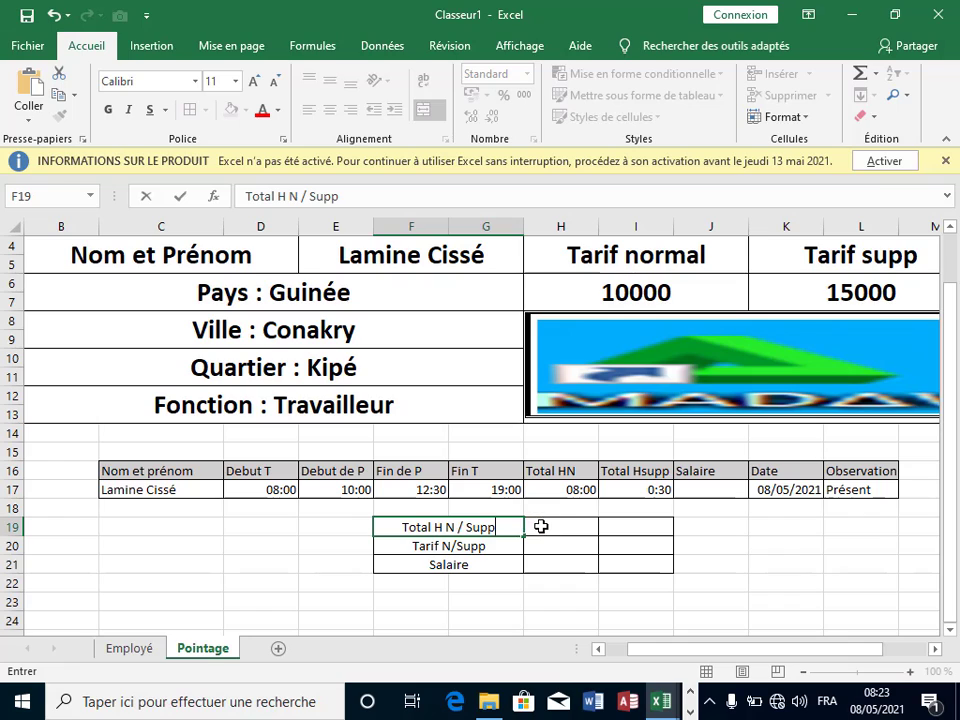
pyautogui.click(542, 524)
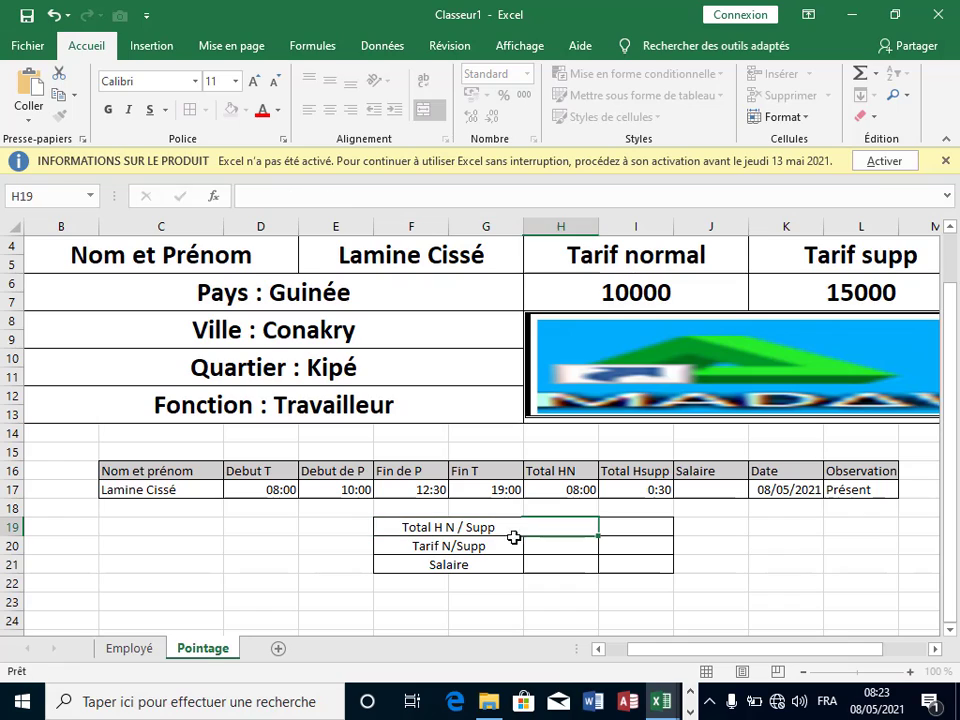
# Step: Enter =H17 in H19 and =I17 in I19, showing 08:00 normal hours and 0:30 overtime
pyautogui.click(621, 525)
pyautogui.click(551, 523)
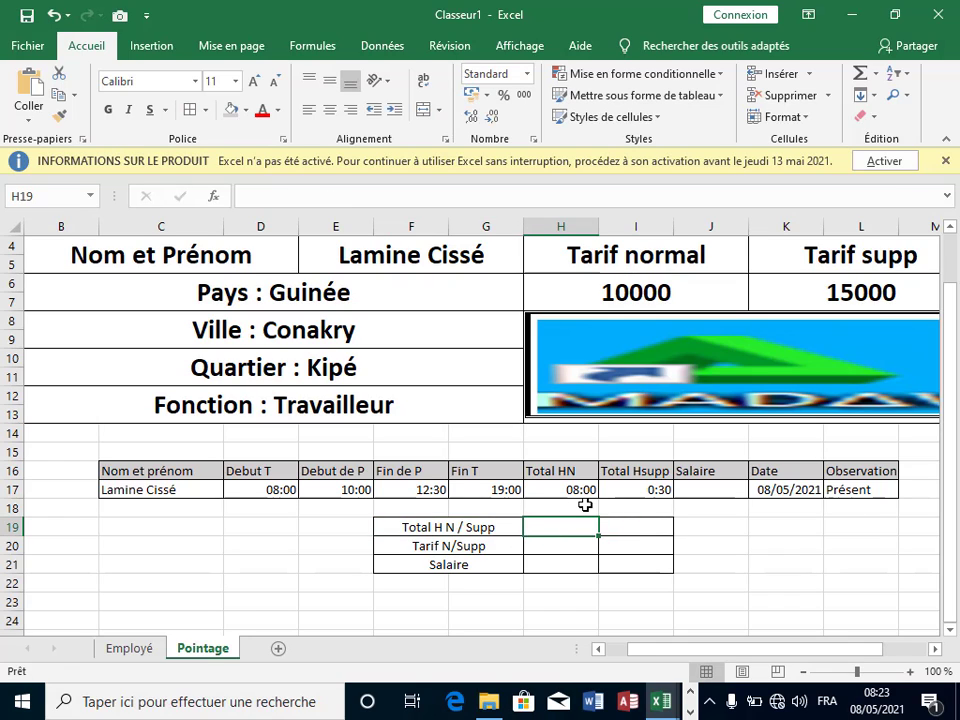
pyautogui.write('=')
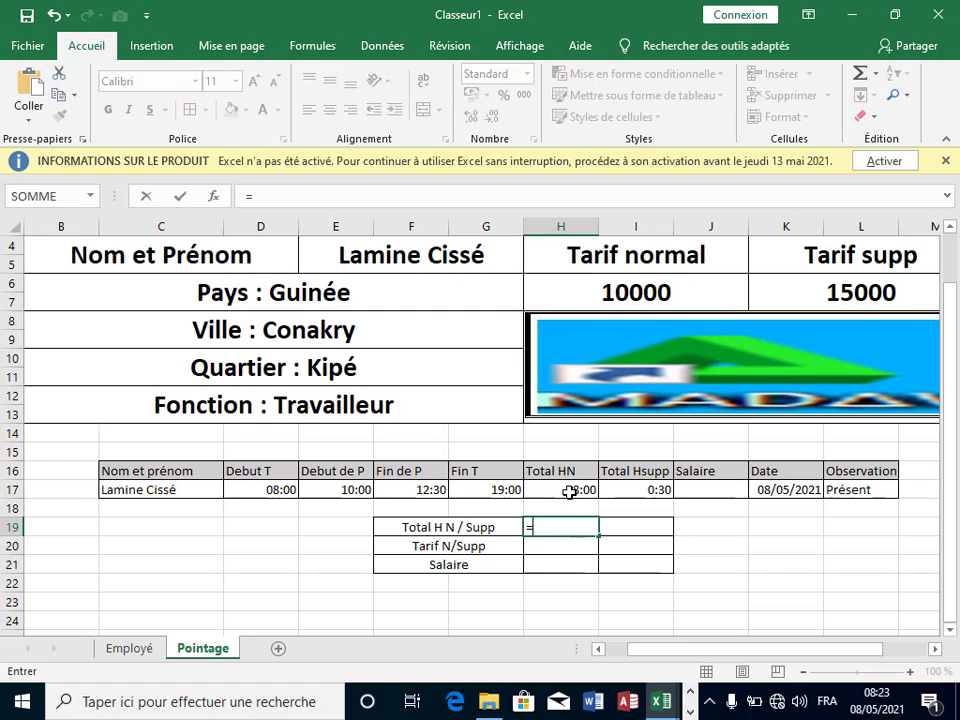
pyautogui.click(569, 492)
pyautogui.press('Return')
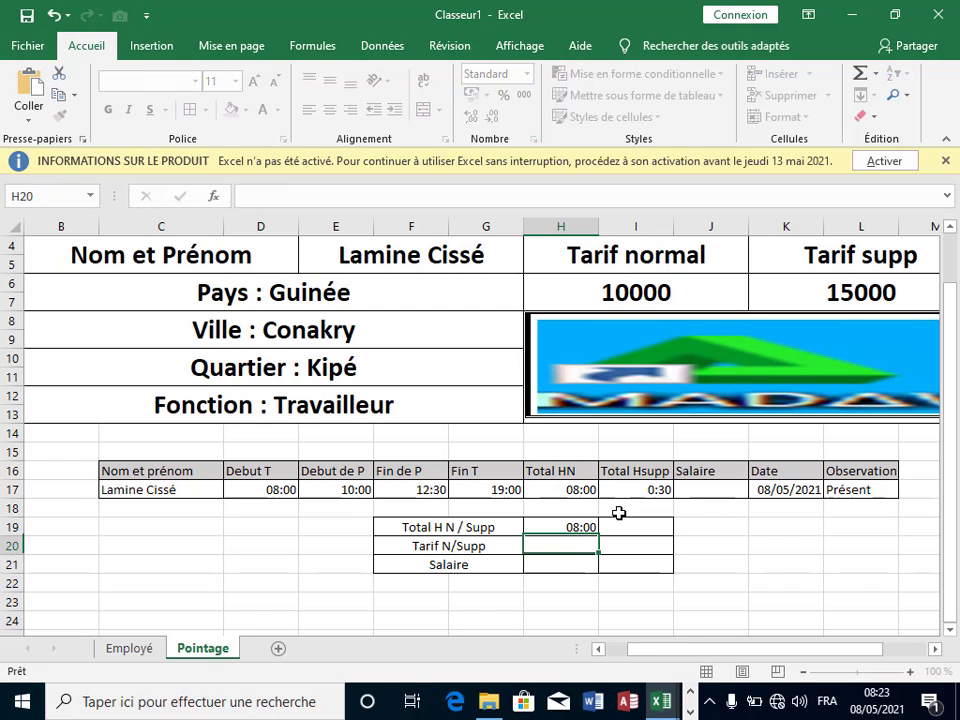
pyautogui.click(628, 526)
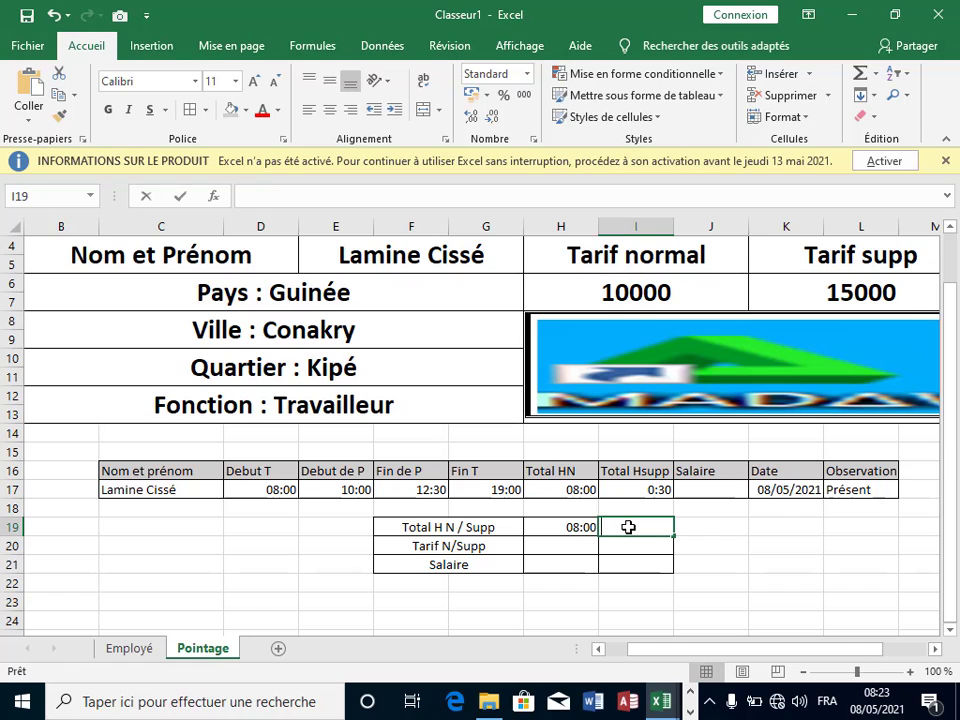
pyautogui.write('=')
pyautogui.click(655, 492)
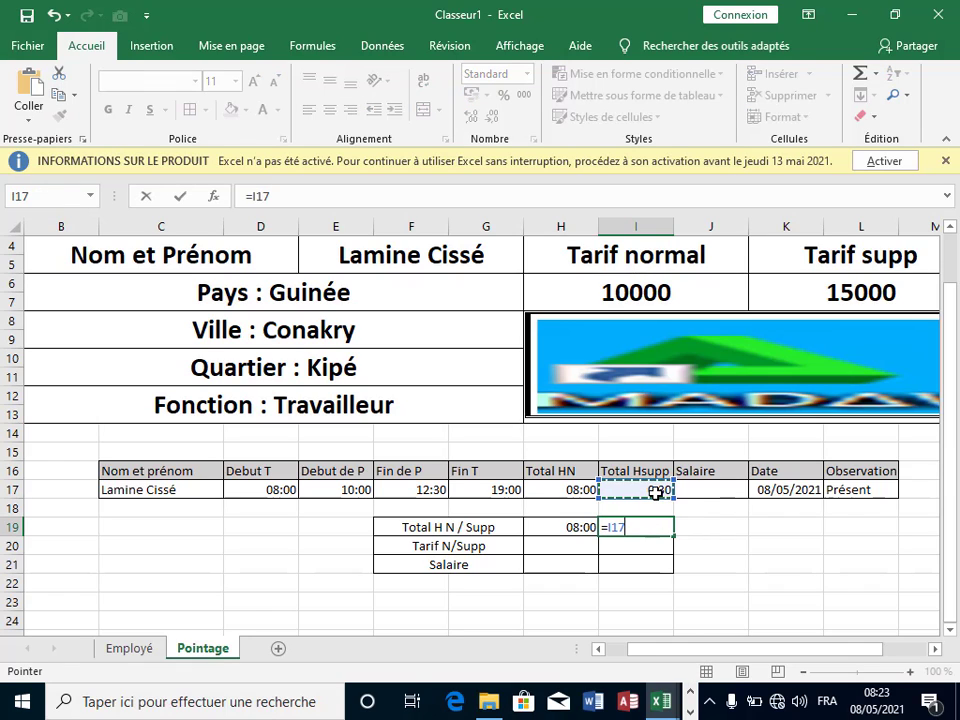
pyautogui.press('Return')
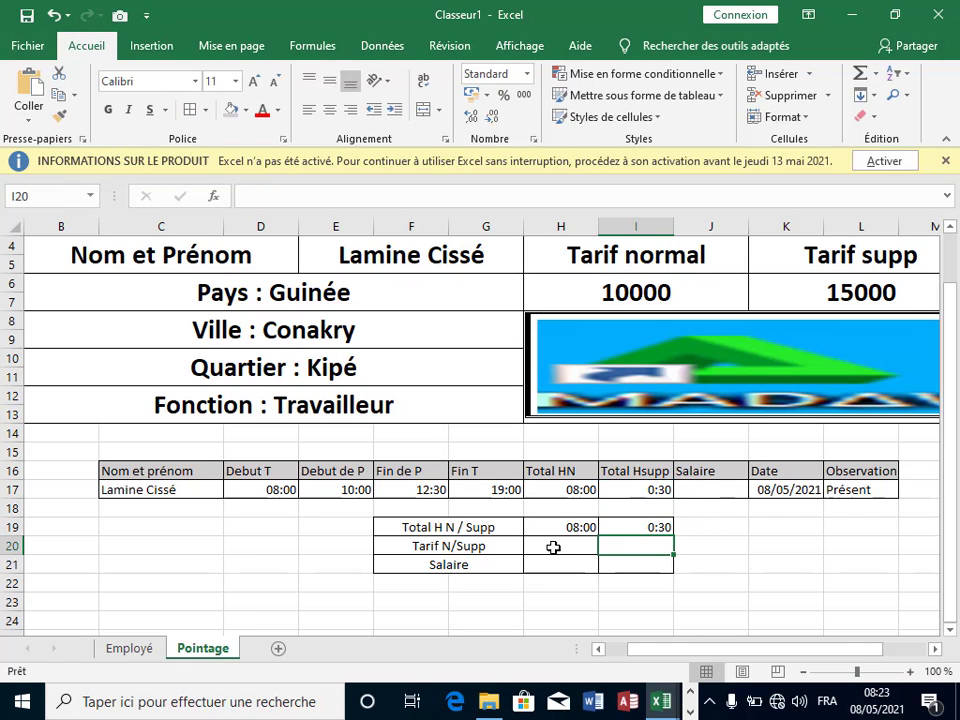
pyautogui.click(553, 543)
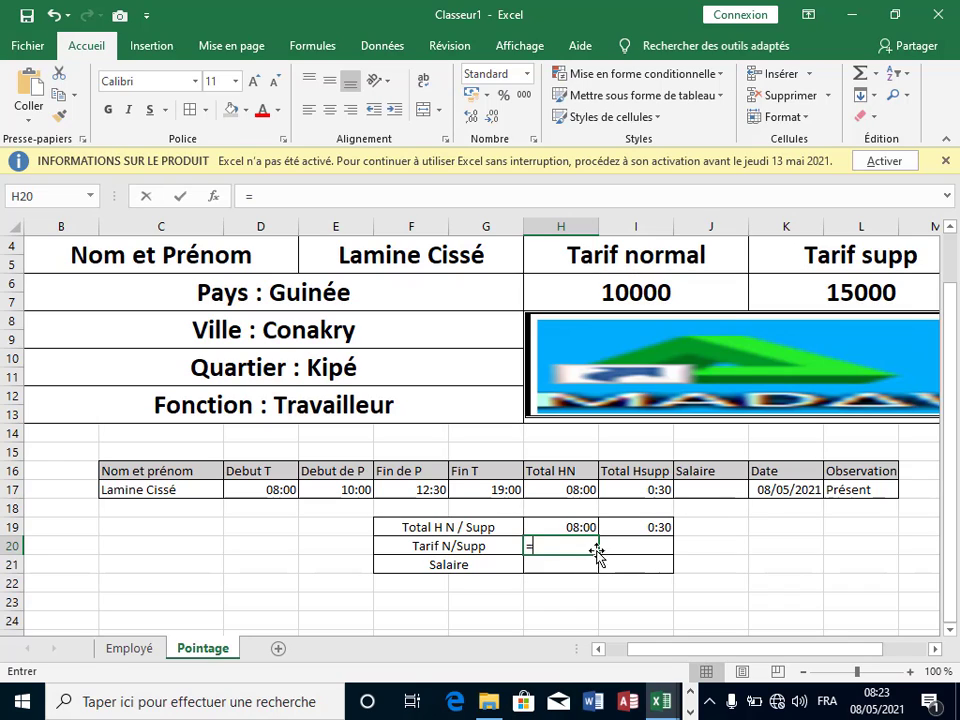
# Step: Enter =H19*H6*24 in H20 for the normal-rate amount
pyautogui.write('=')
pyautogui.click(584, 528)
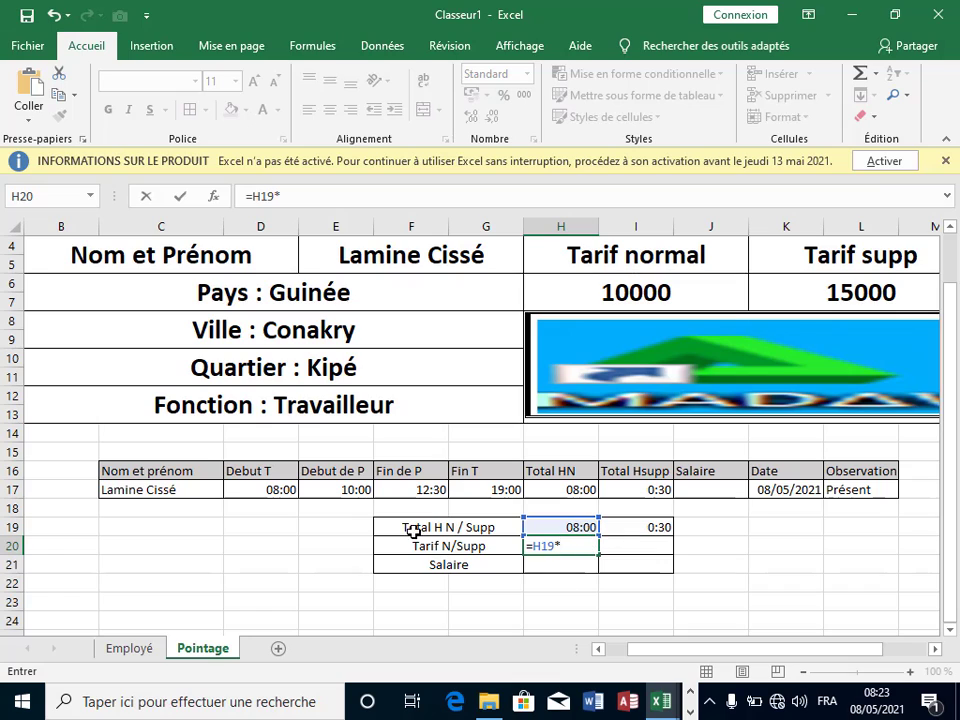
pyautogui.click(622, 290)
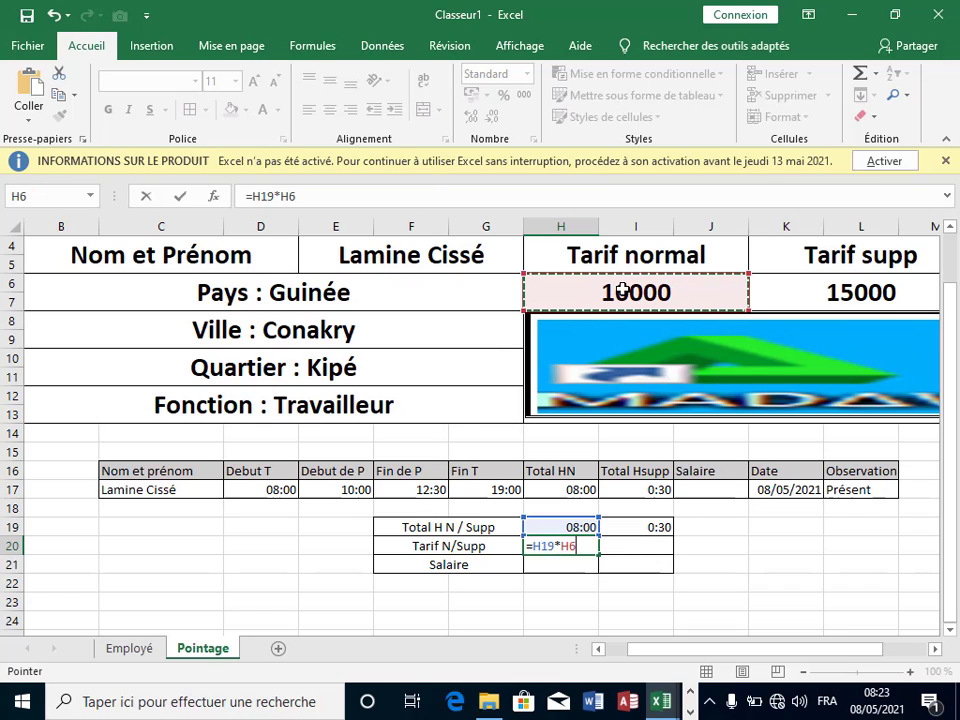
pyautogui.write('*')
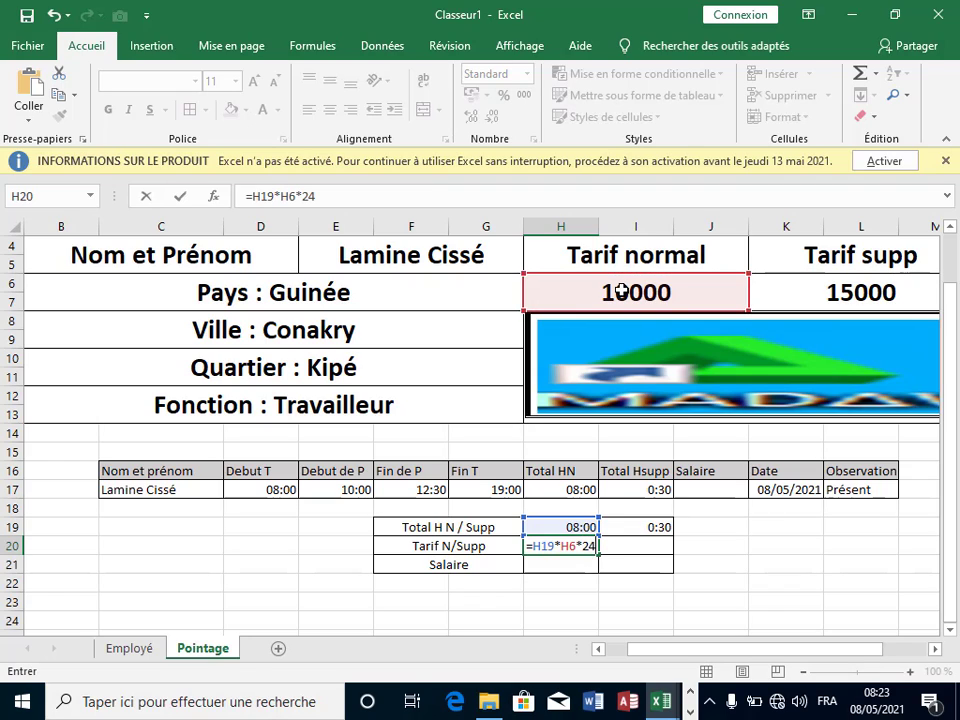
pyautogui.press('Return')
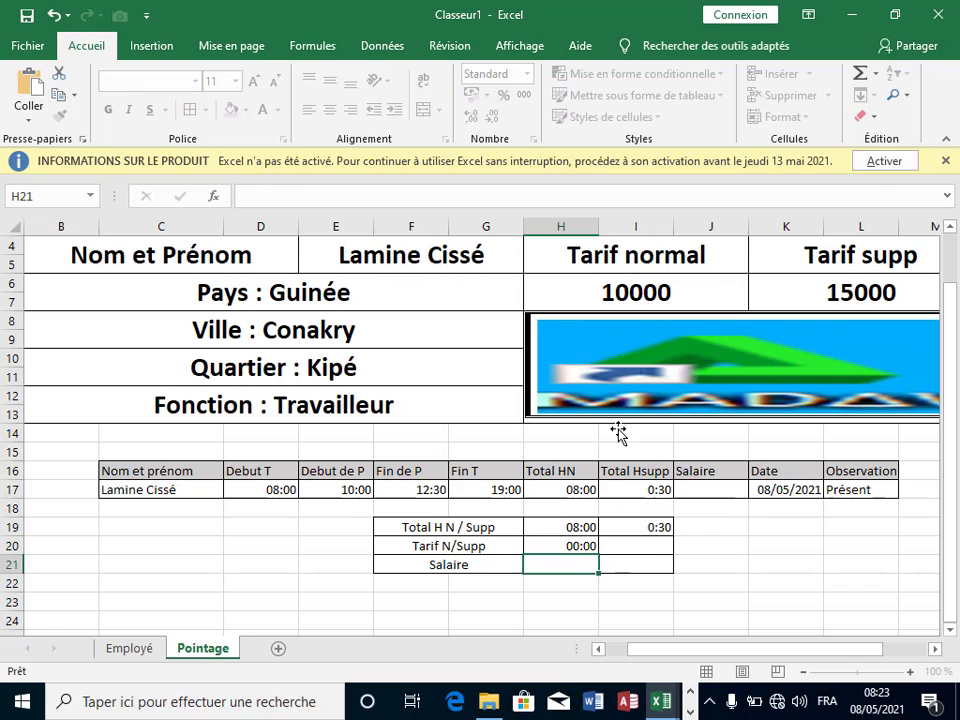
pyautogui.click(581, 545)
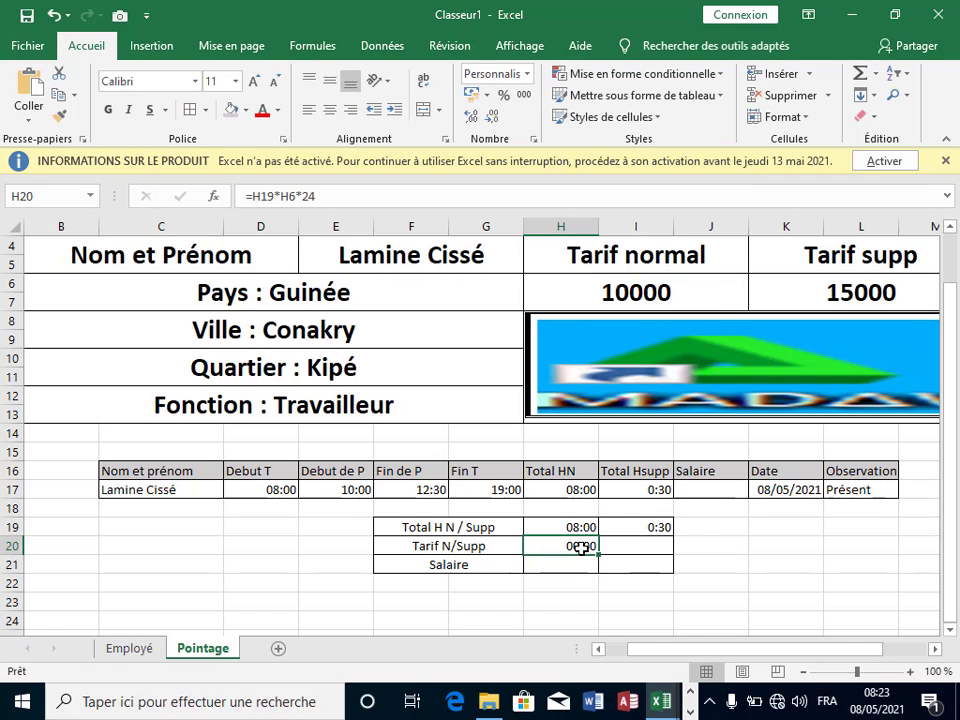
# Step: Enter =I19*K6*24 in I20 for the overtime amount, then select H20:I20
pyautogui.click(620, 541)
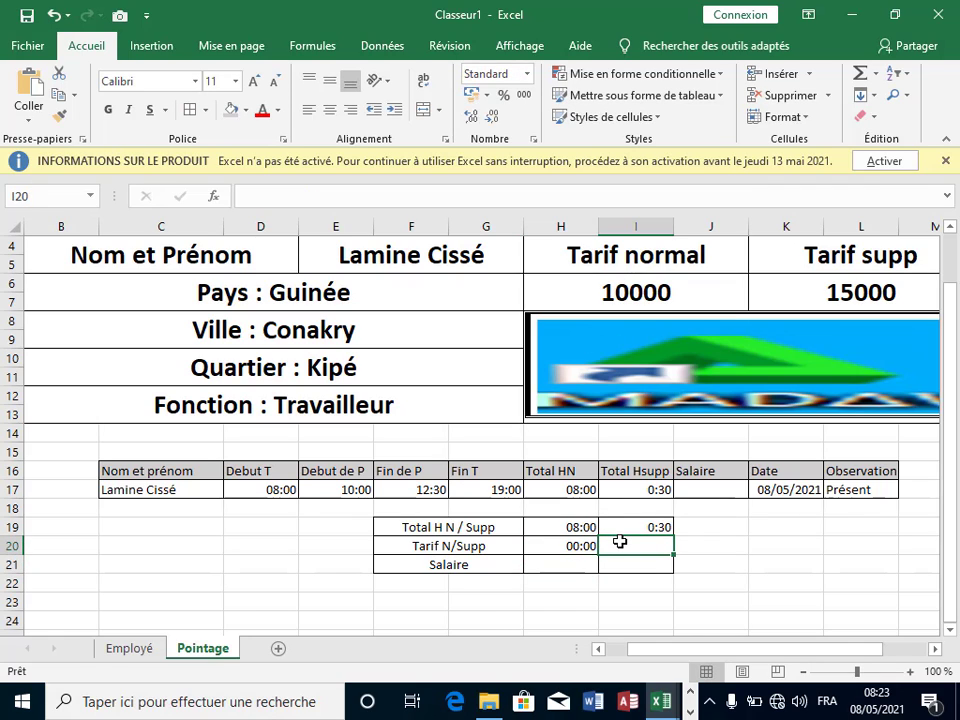
pyautogui.write('=')
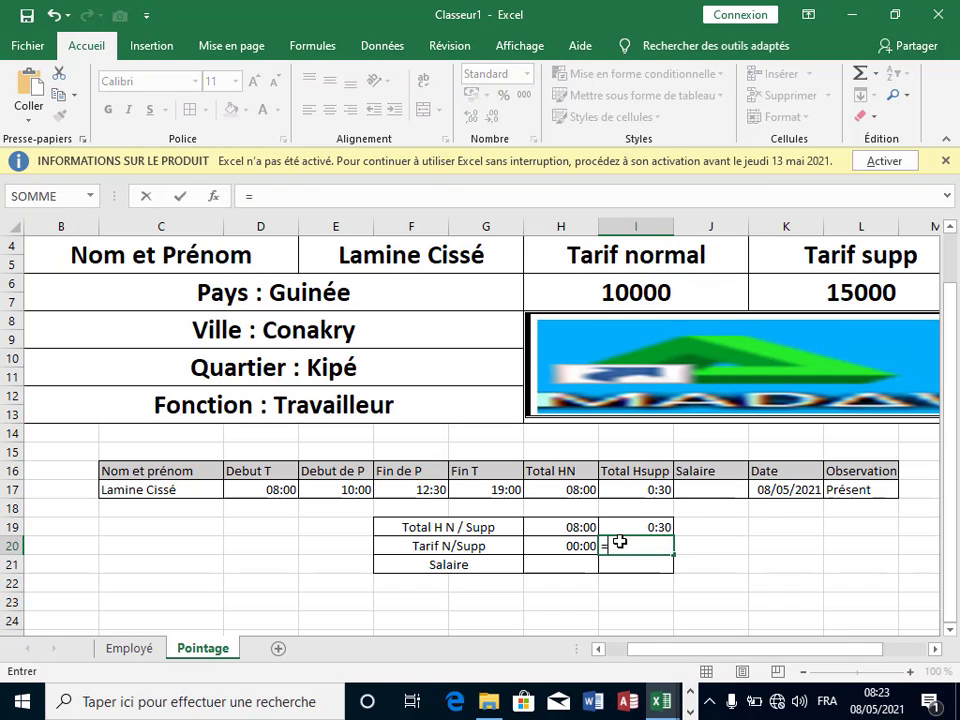
pyautogui.click(637, 526)
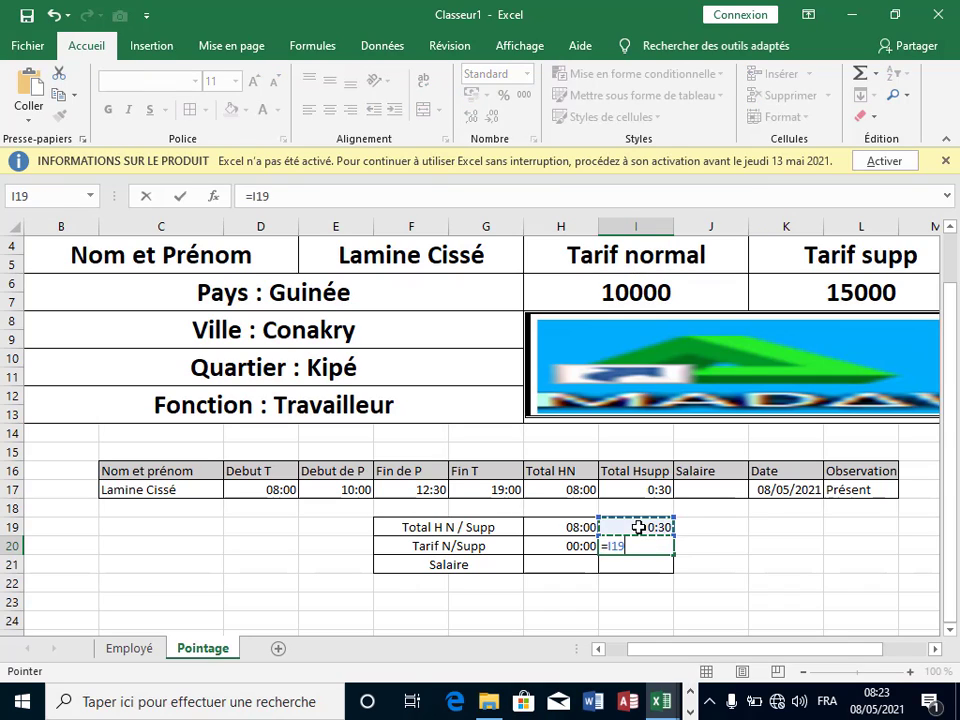
pyautogui.write('*')
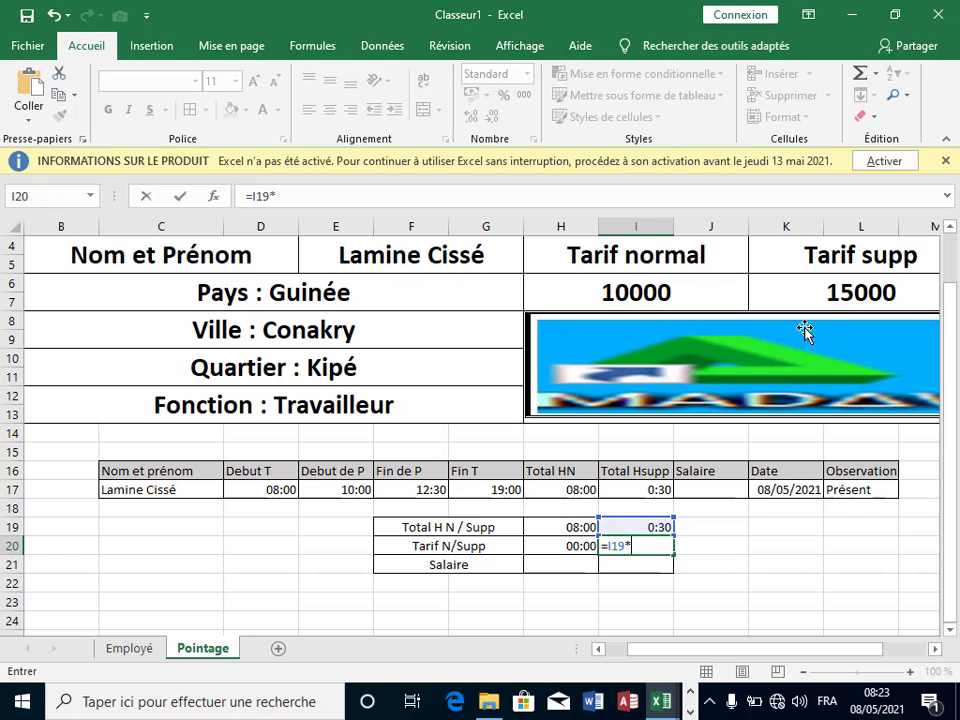
pyautogui.click(840, 292)
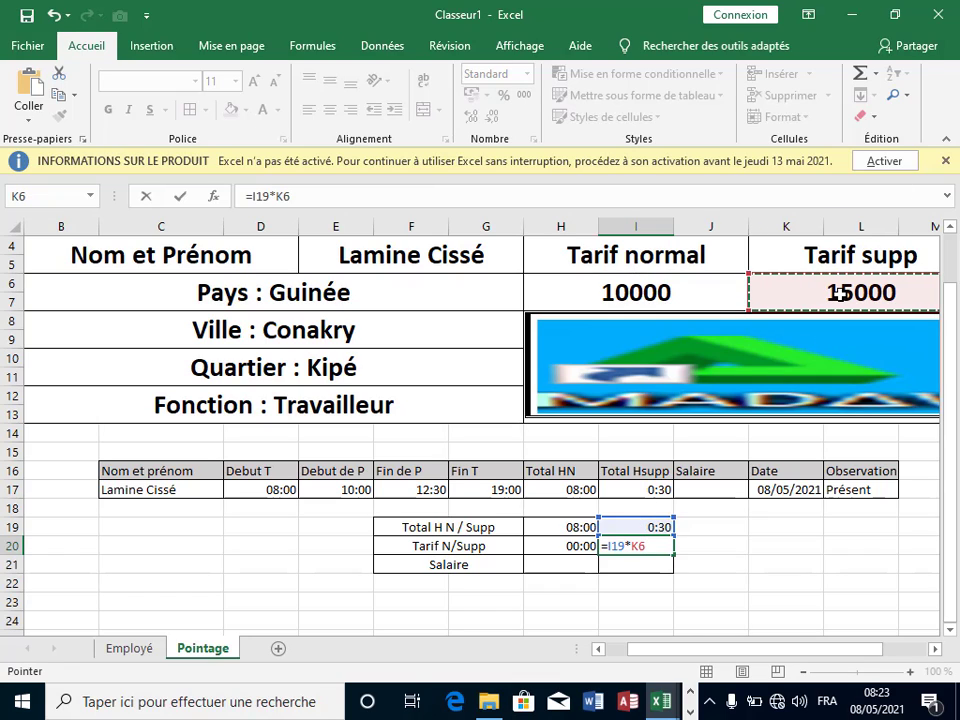
pyautogui.write('*')
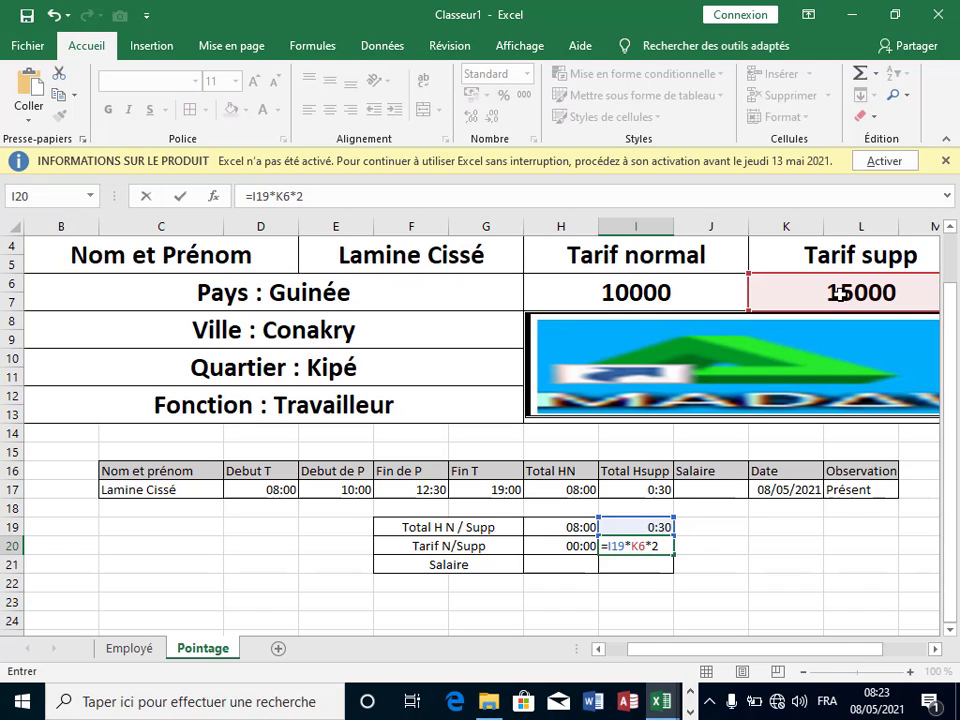
pyautogui.press('Return')
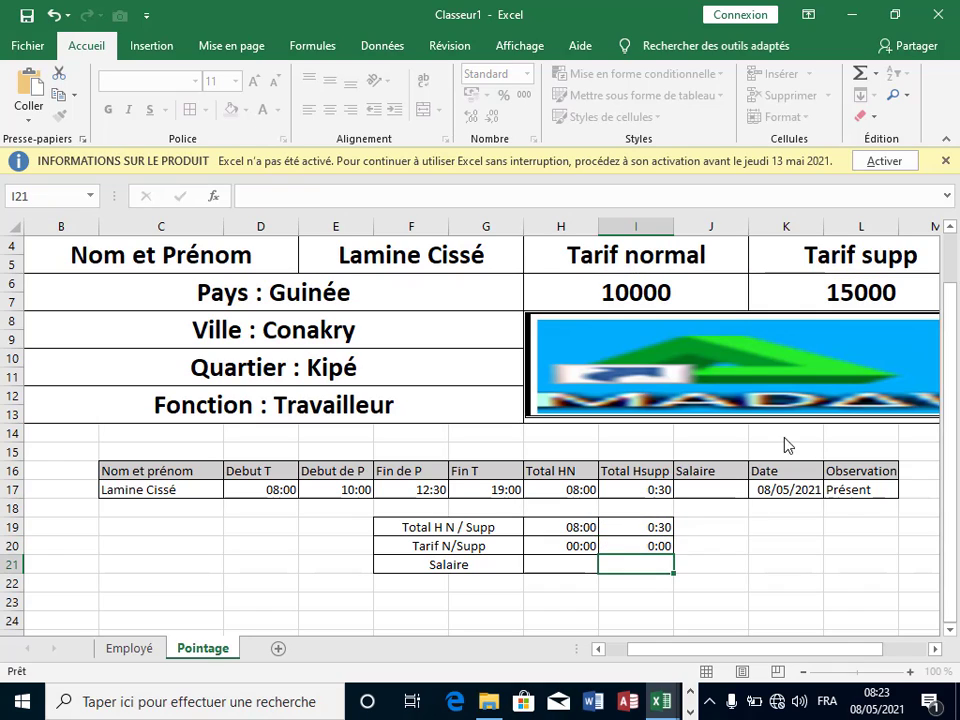
pyautogui.moveTo(580, 545); pyautogui.dragTo(640, 545)
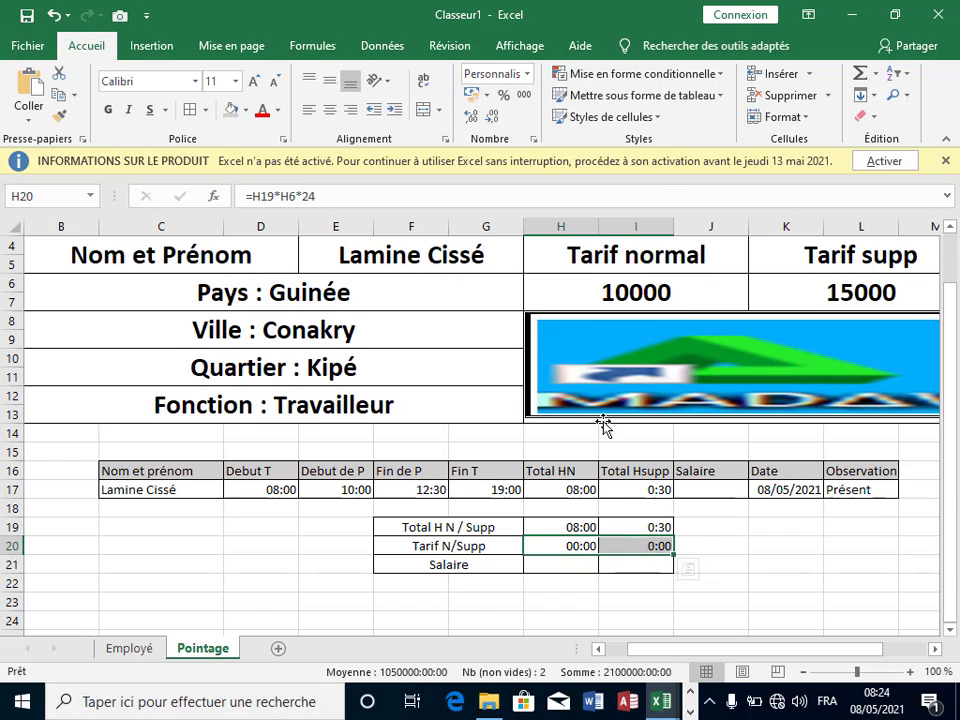
# Step: Format H20:I20 as Nombre with 0 decimals, showing 80000 and 7500
pyautogui.rightClick(646, 546)
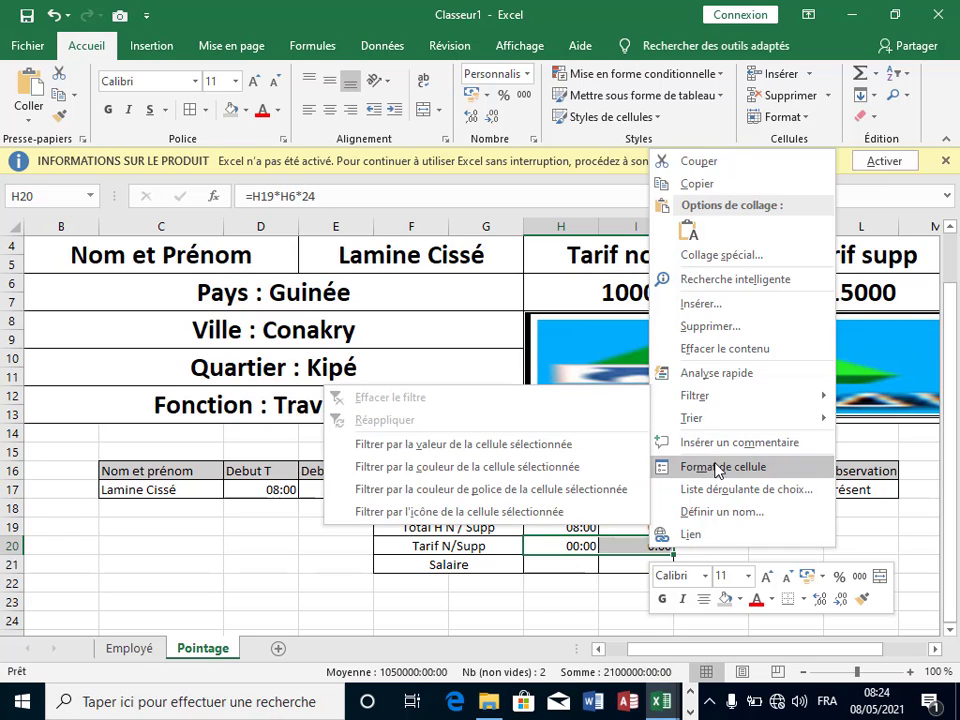
pyautogui.click(712, 468)
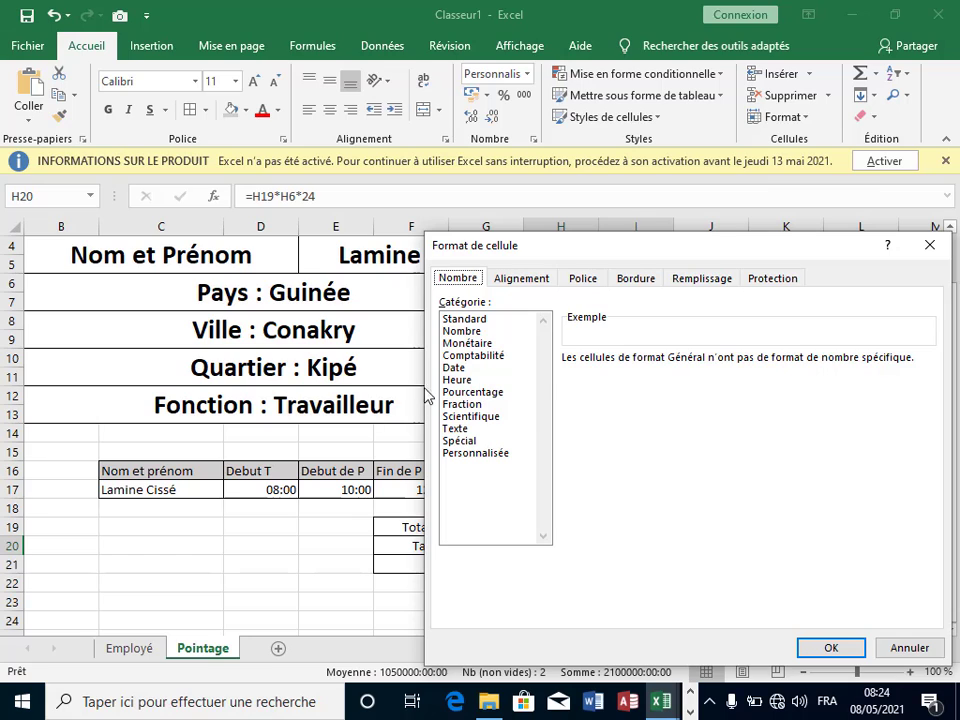
pyautogui.click(476, 334)
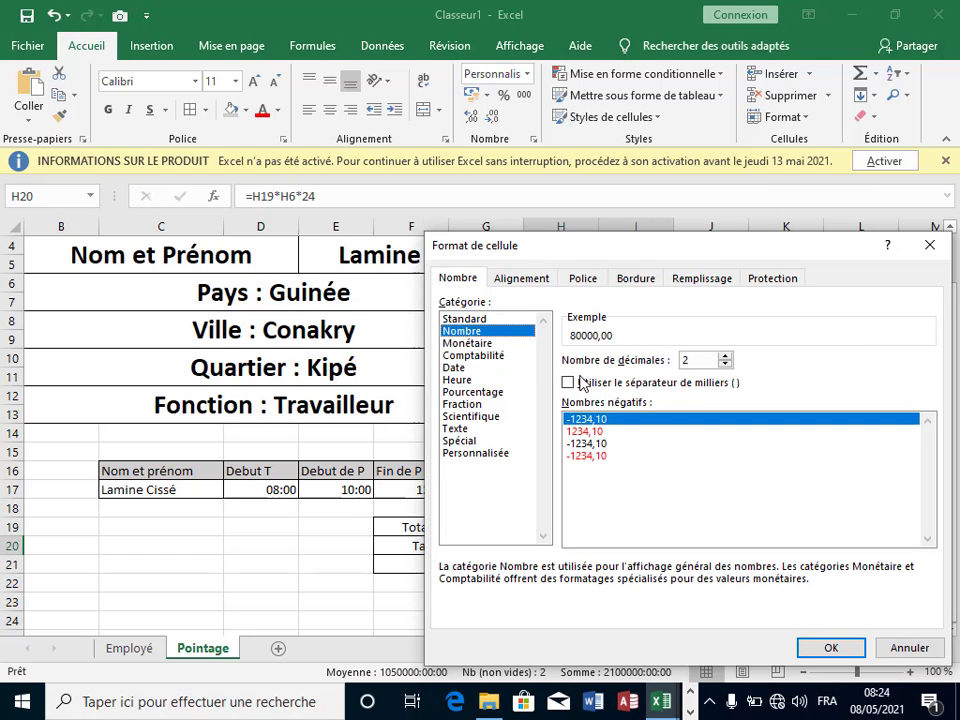
pyautogui.click(725, 364)
pyautogui.click(725, 364)
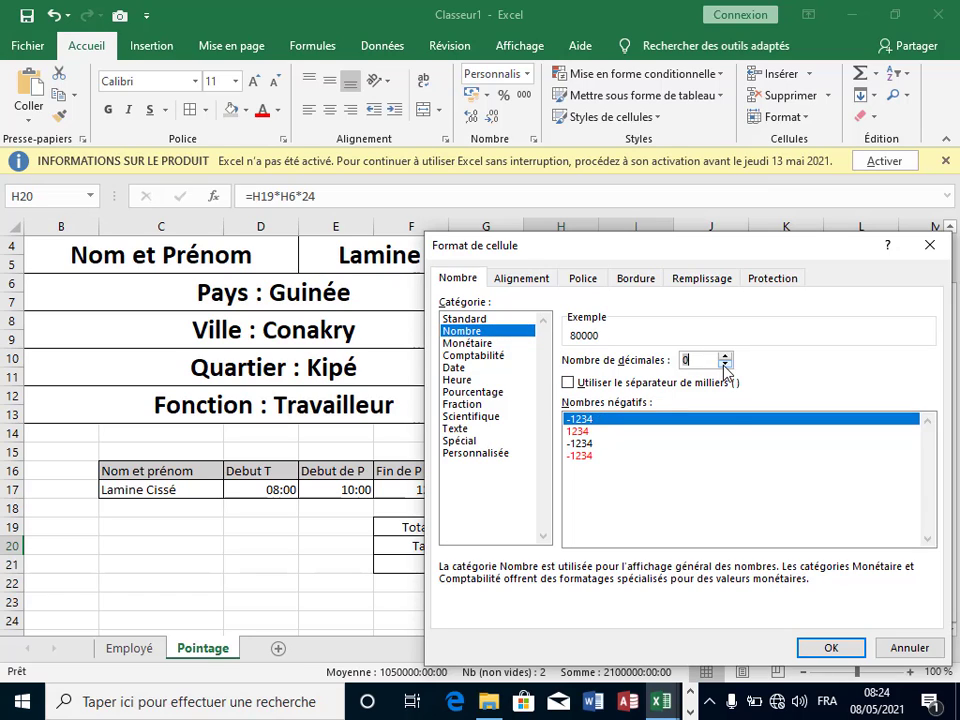
pyautogui.click(830, 648)
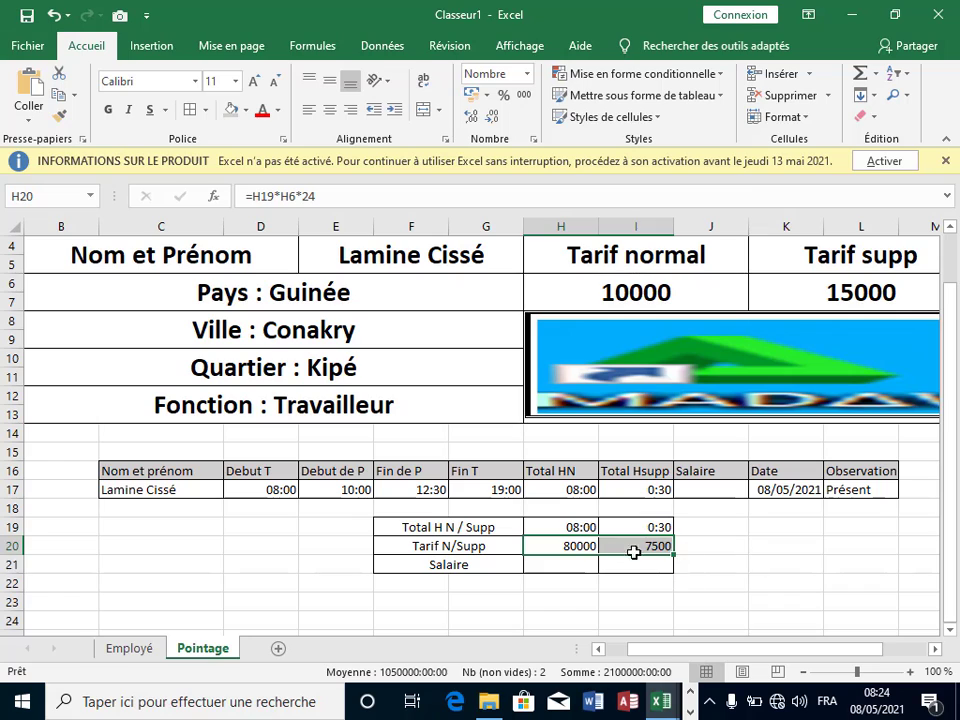
pyautogui.click(757, 558)
pyautogui.moveTo(580, 546); pyautogui.dragTo(630, 565)
# Step: Merge H21 and I21 into one centred cell
pyautogui.click(786, 582)
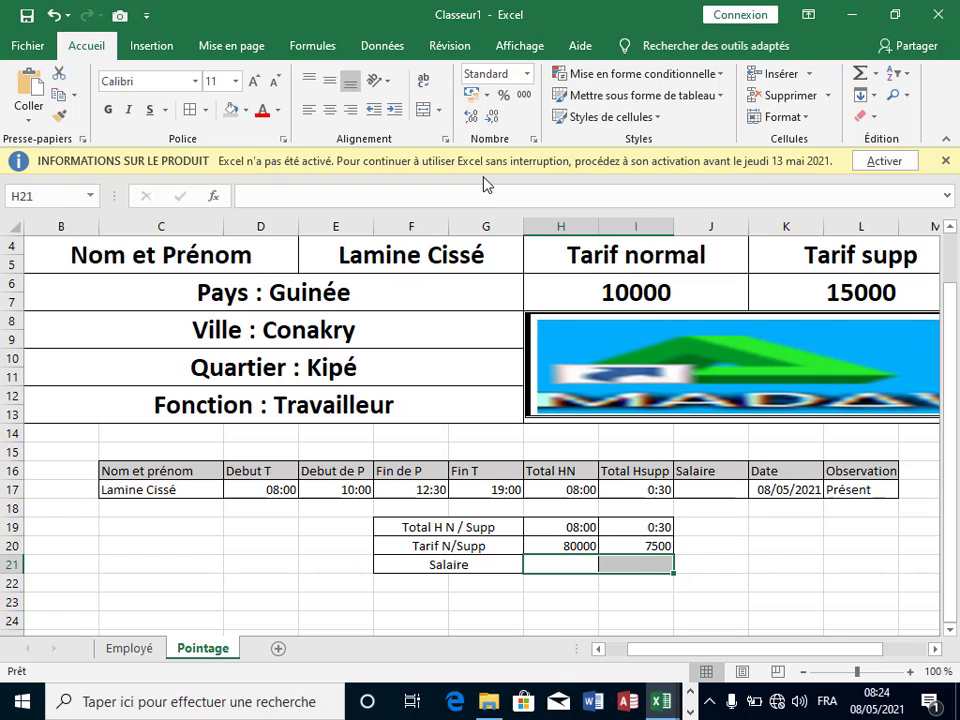
pyautogui.click(420, 112)
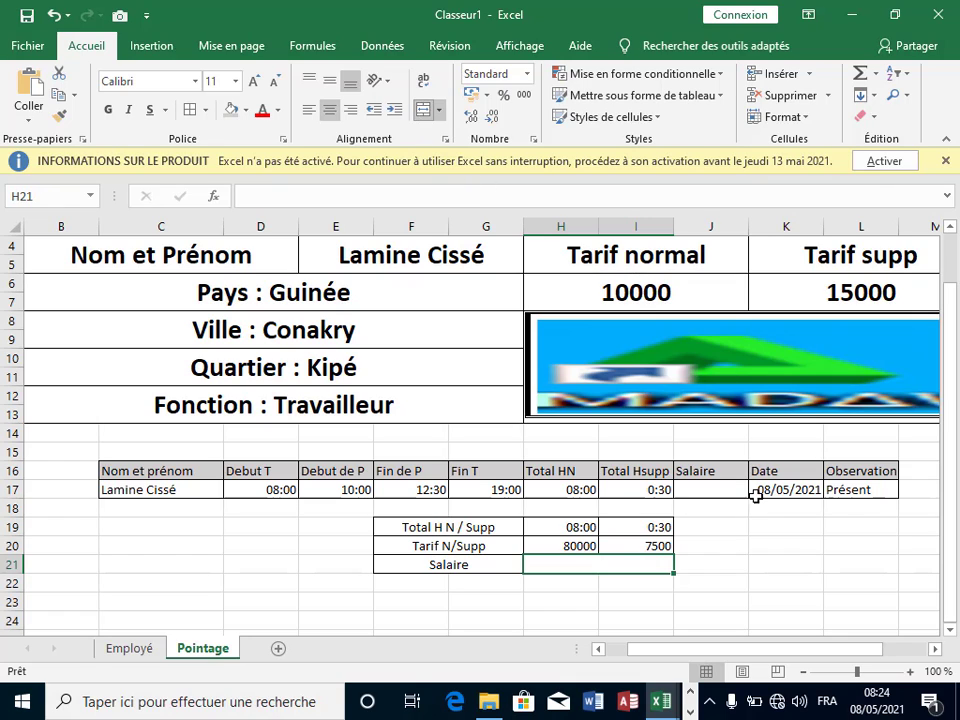
pyautogui.click(763, 541)
pyautogui.click(645, 563)
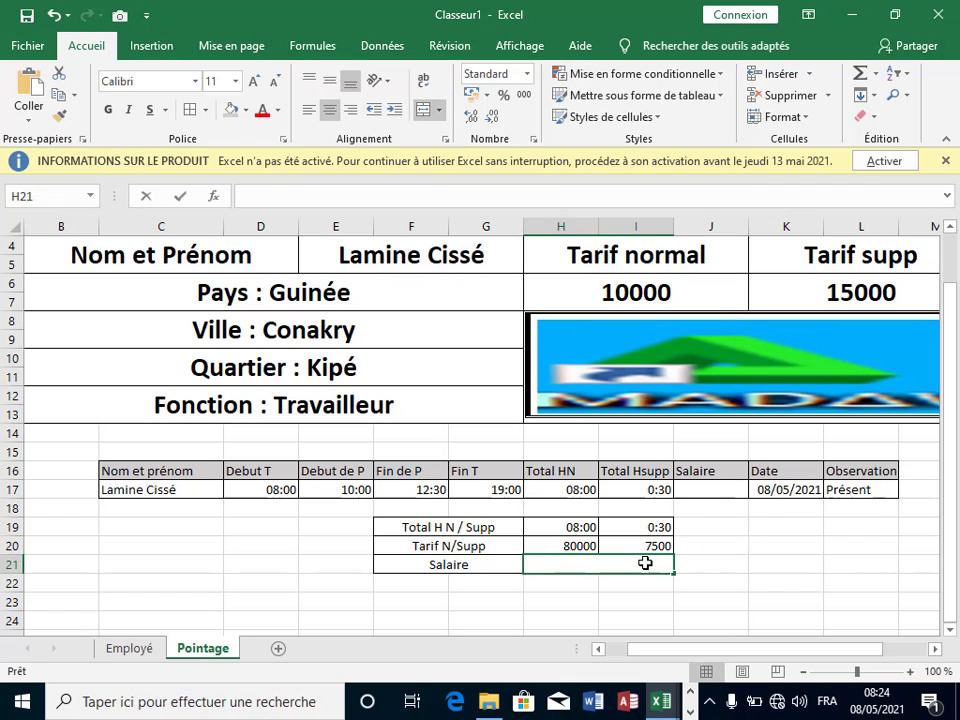
# Step: Enter =H20+I20 in the merged Salaire cell to total 87500
pyautogui.write('=')
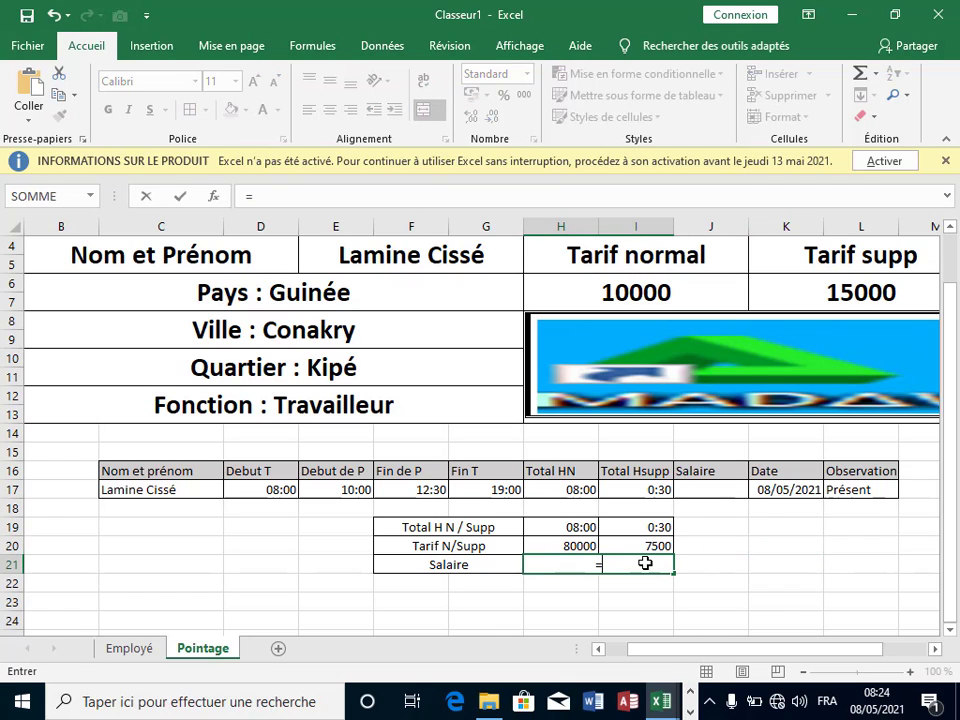
pyautogui.click(562, 541)
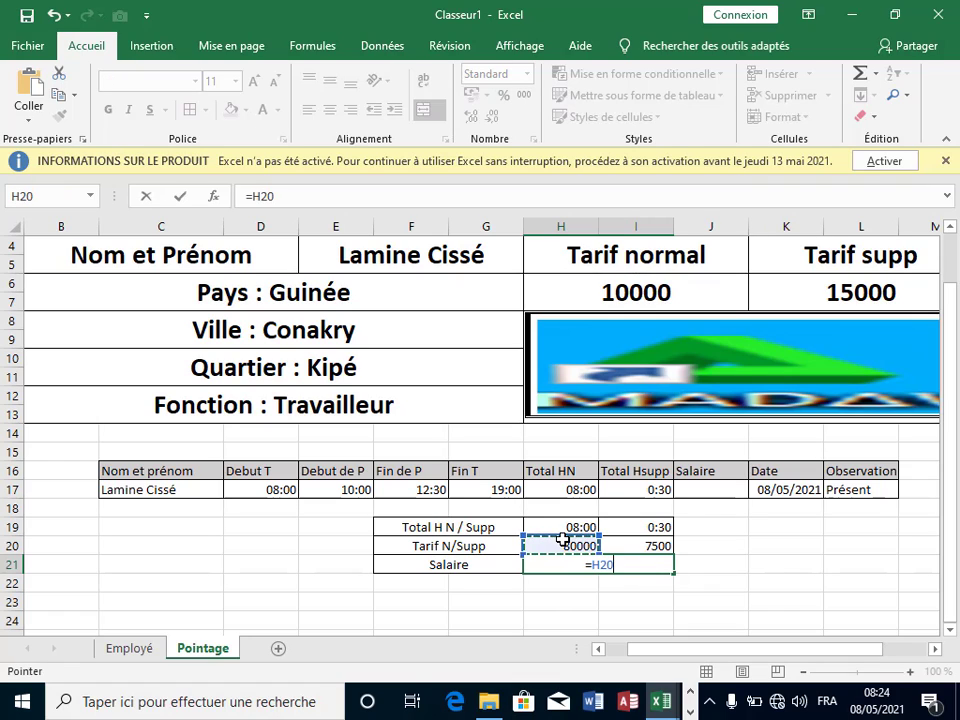
pyautogui.write('=')
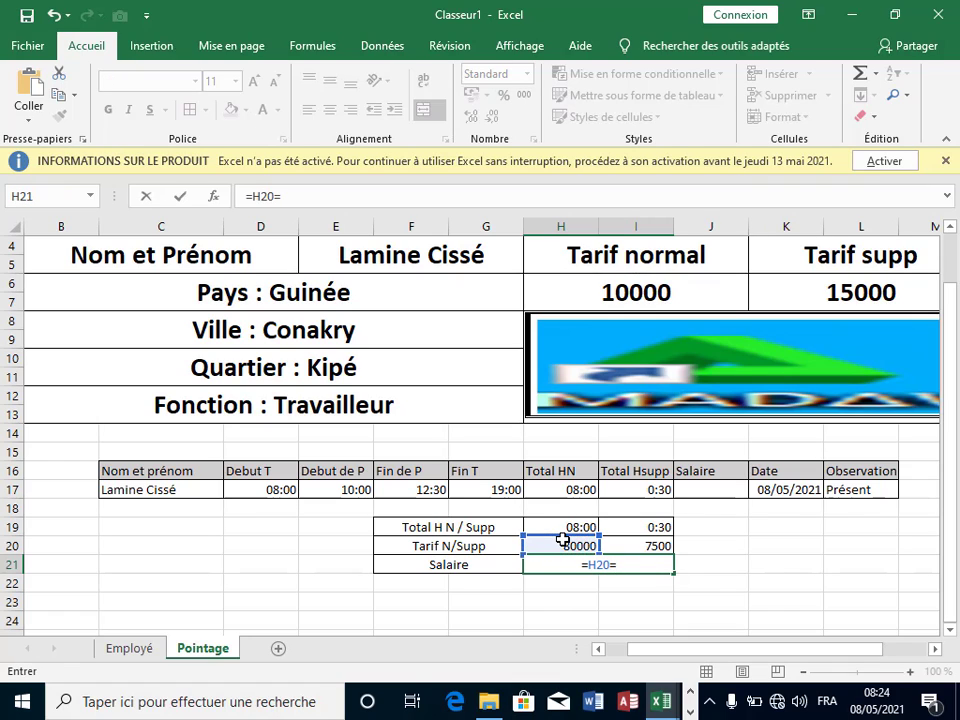
pyautogui.press('BackSpace')
pyautogui.write('+')
pyautogui.click(654, 546)
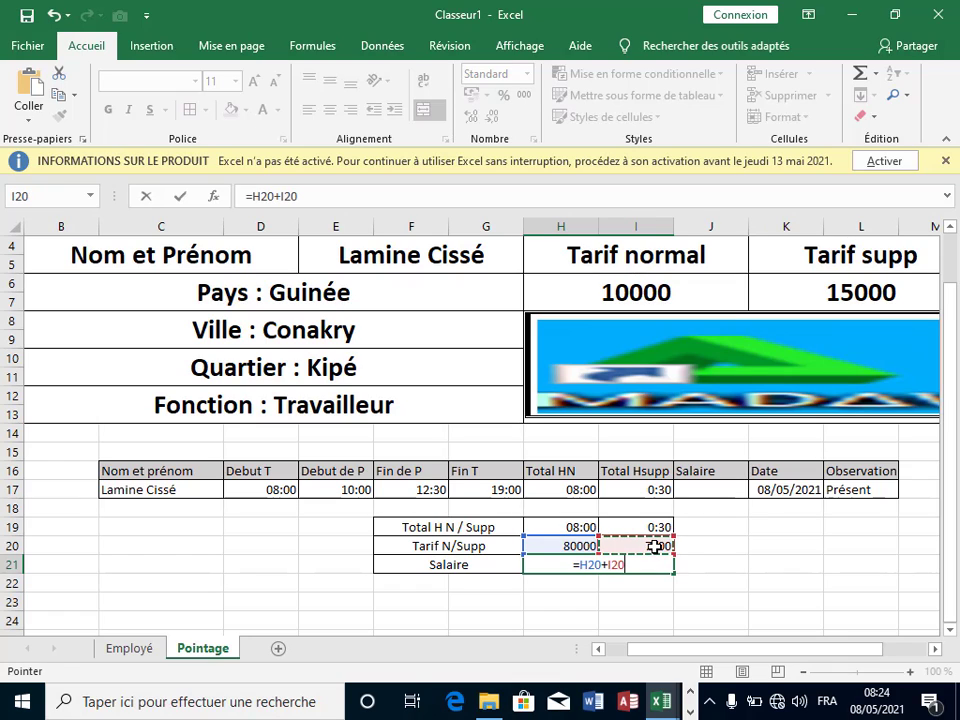
pyautogui.press('Return')
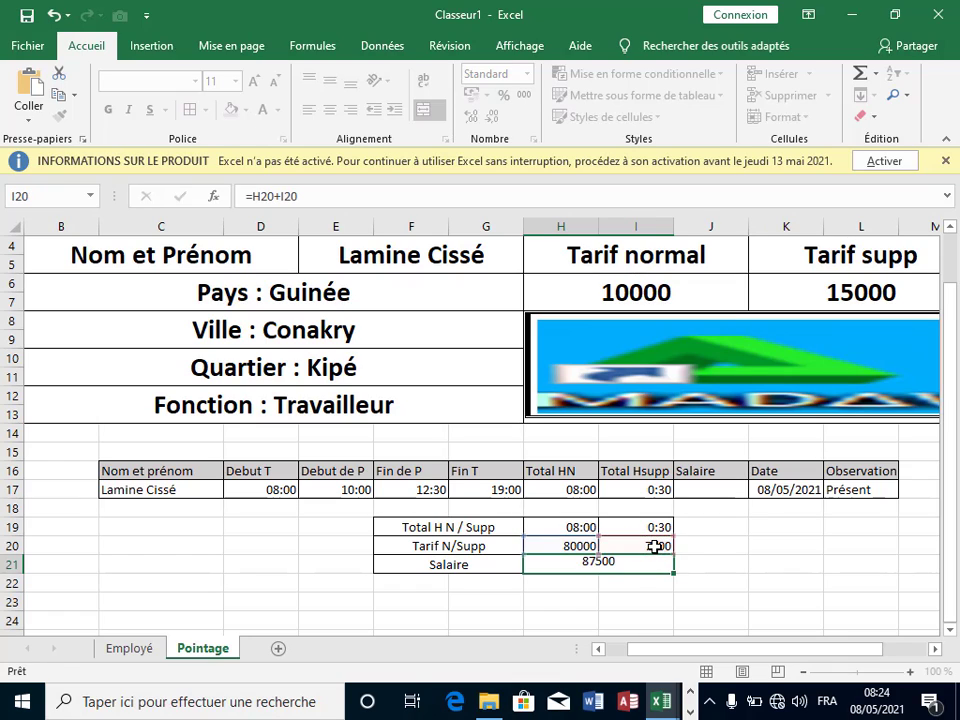
pyautogui.click(690, 568)
pyautogui.click(565, 566)
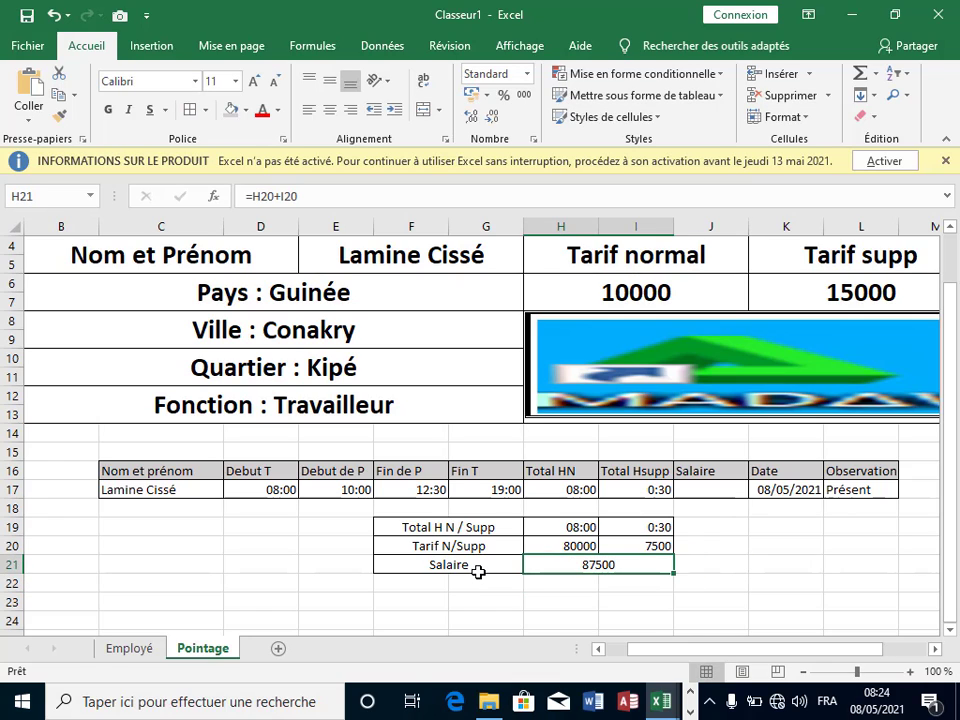
pyautogui.click(478, 566)
pyautogui.doubleClick(478, 566)
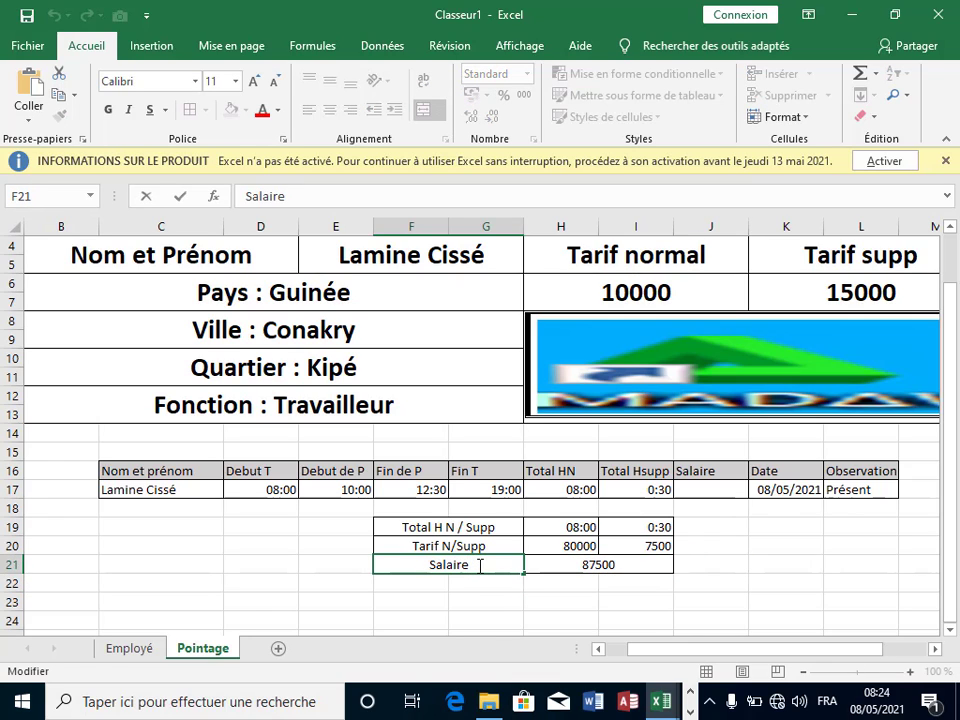
# Step: Rename the label to 'Salaire/Jour' and shade the 87500 total in H21 salmon
pyautogui.write('/')
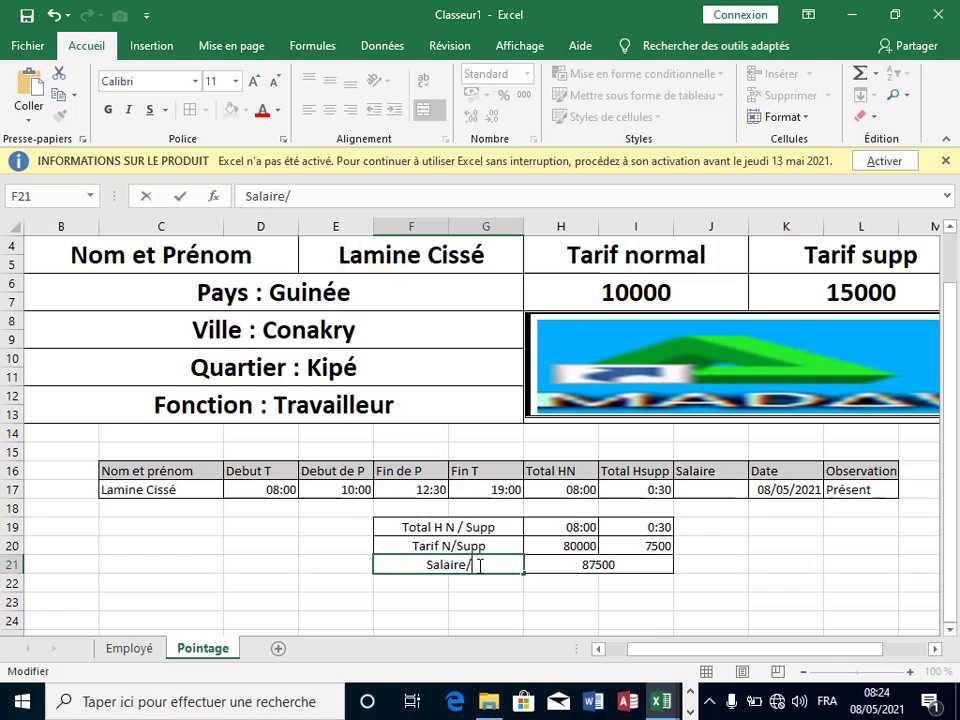
pyautogui.write('Jour')
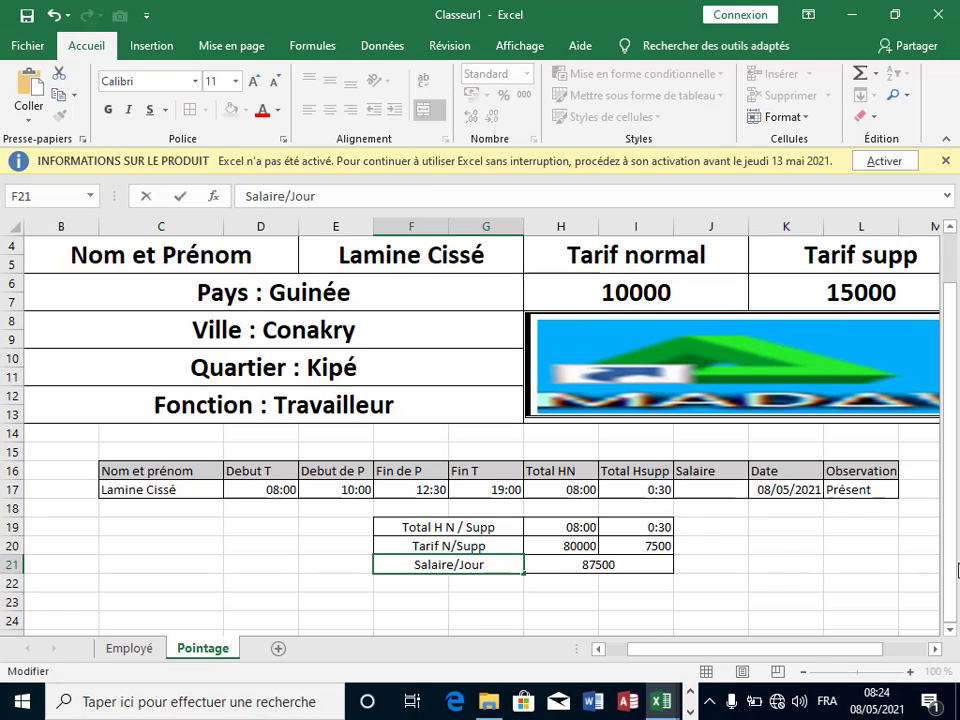
pyautogui.click(772, 562)
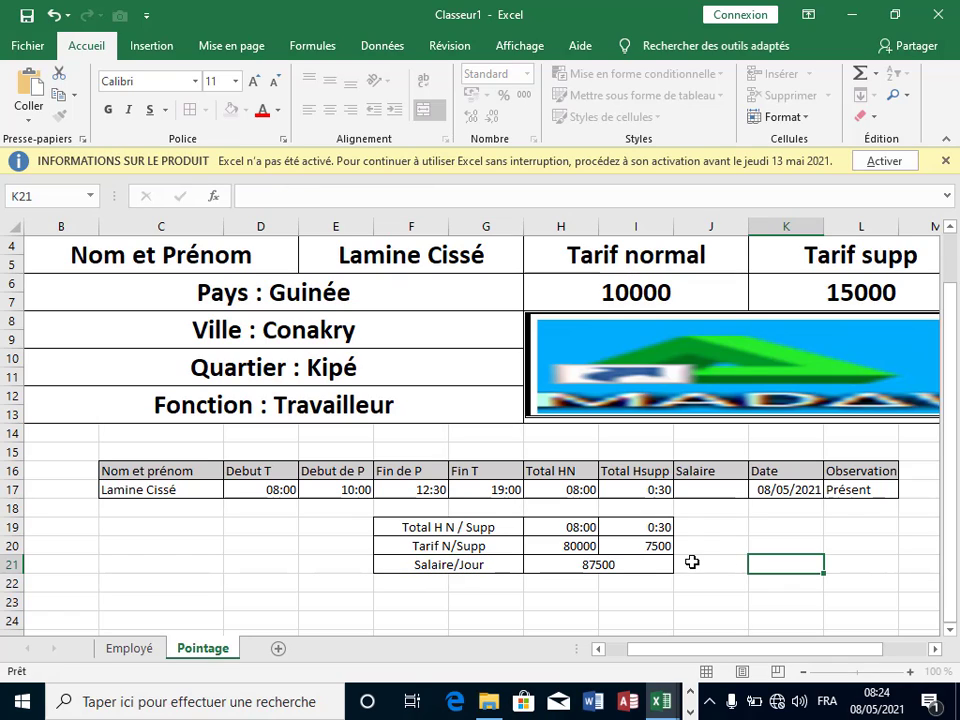
pyautogui.click(565, 563)
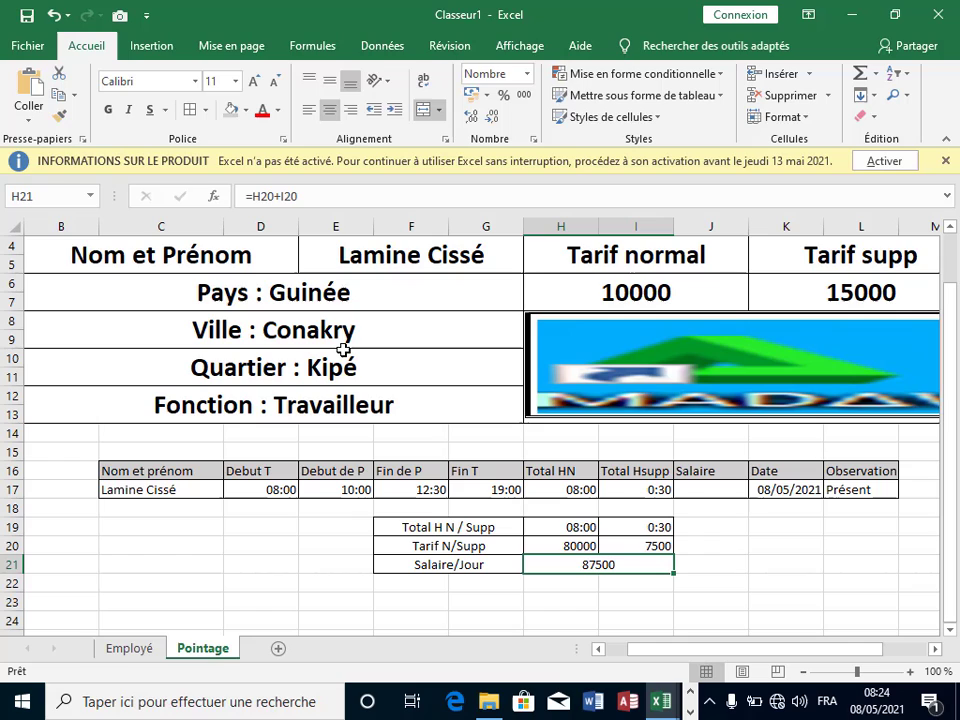
pyautogui.click(246, 111)
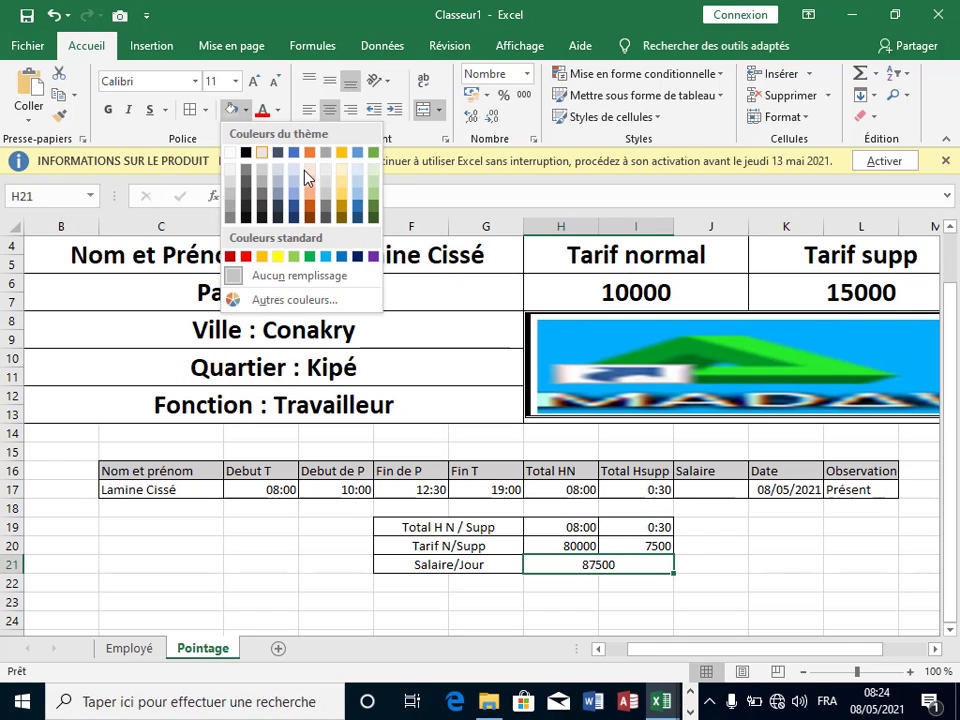
pyautogui.click(310, 182)
pyautogui.click(775, 527)
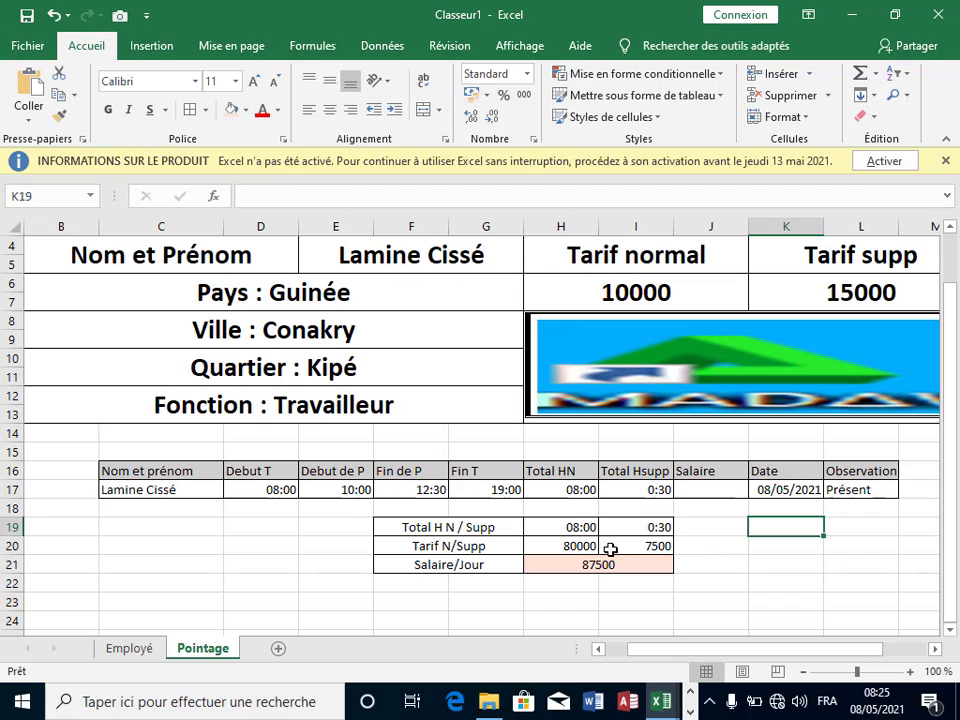
# Step: Enter =H21 in the Salaire cell J17 so it shows 87500
pyautogui.click(632, 565)
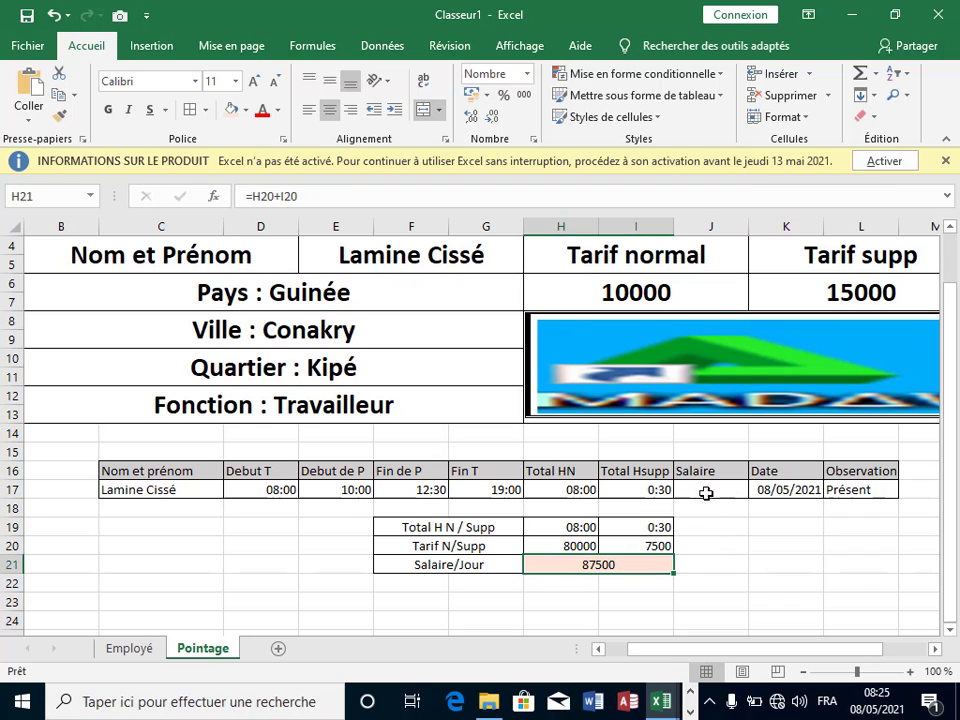
pyautogui.click(714, 490)
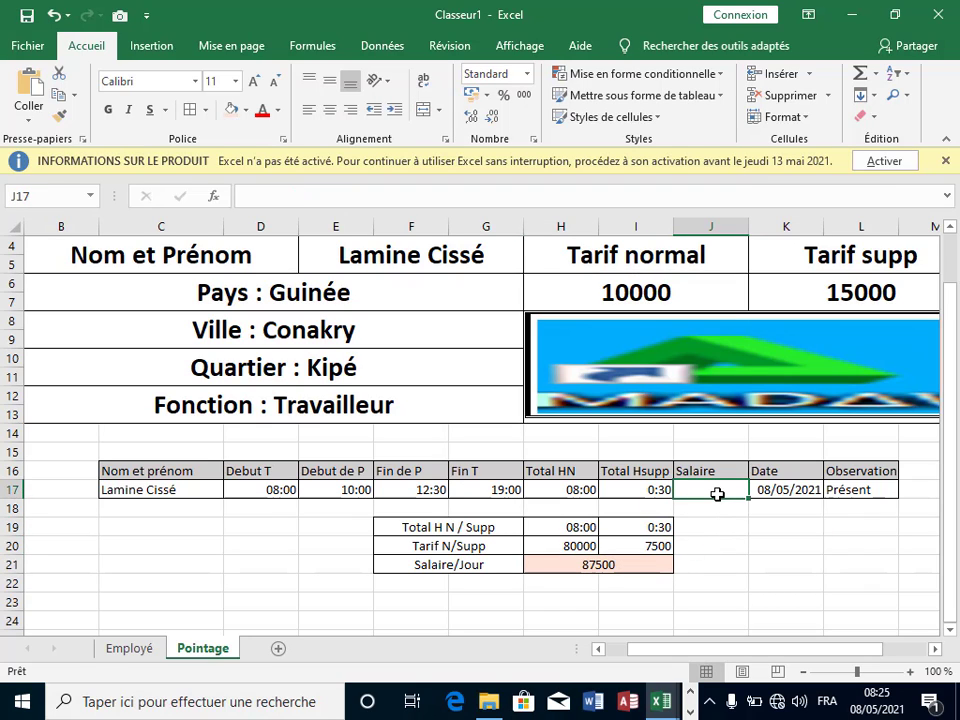
pyautogui.write('=')
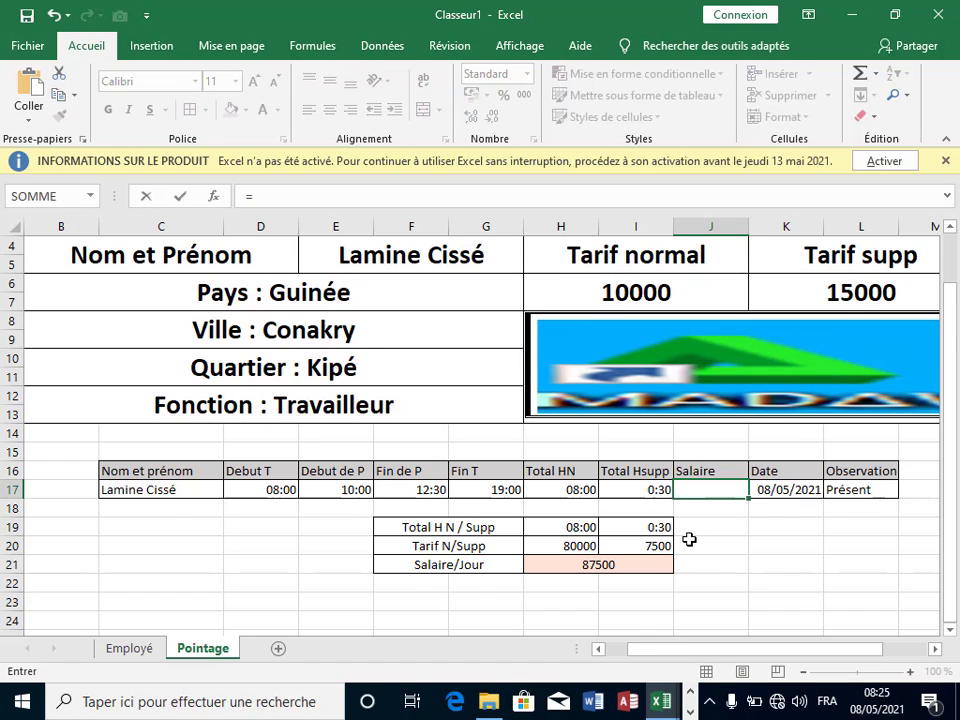
pyautogui.scroll(1, 688, 540)
pyautogui.click(600, 620)
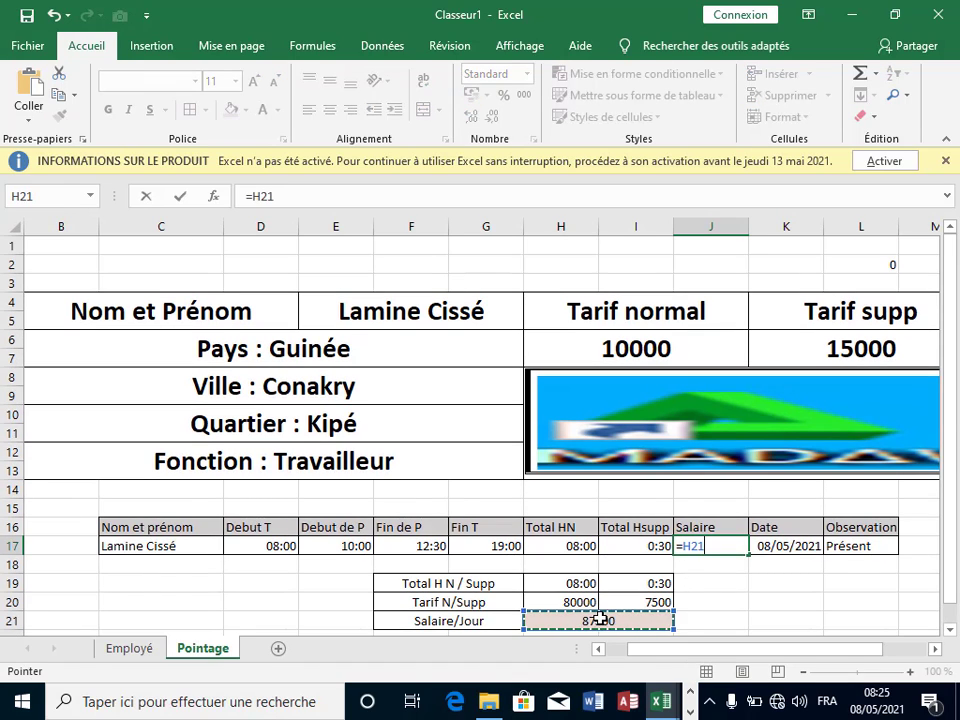
pyautogui.press('Return')
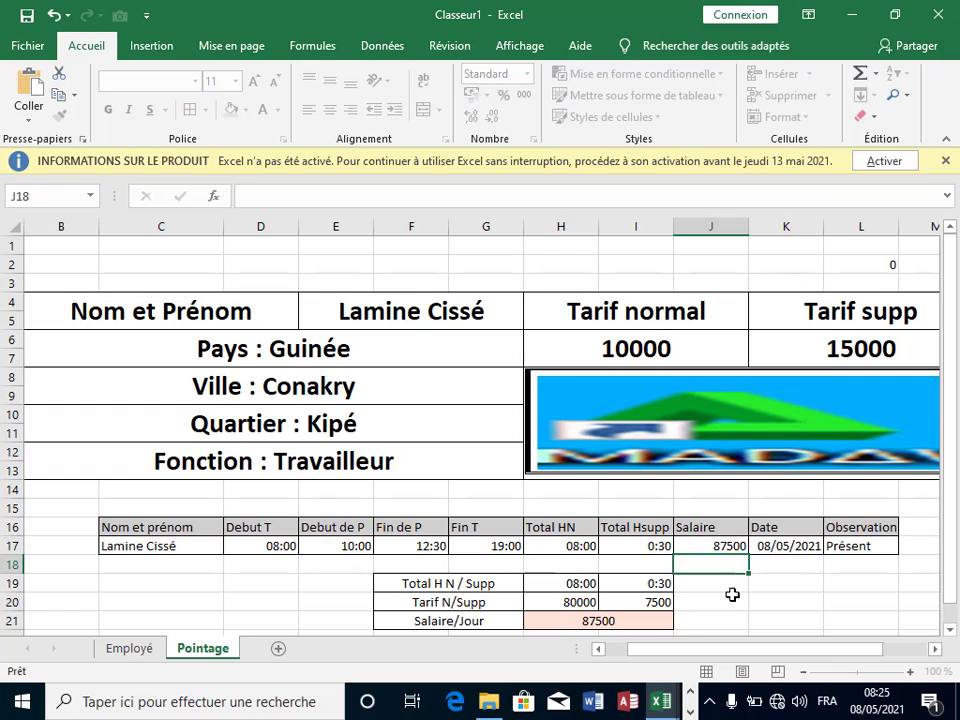
pyautogui.click(812, 583)
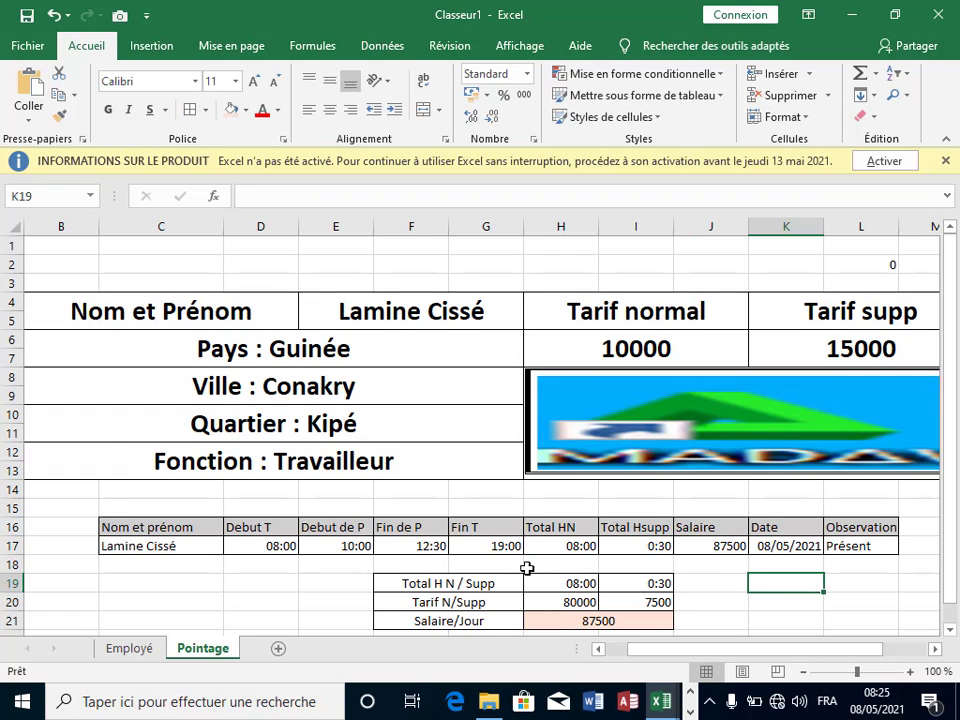
# Step: Pick a different employee in the E4 name list so the header shows Quartier Entag and a new photo
pyautogui.scroll(-1, 540, 568)
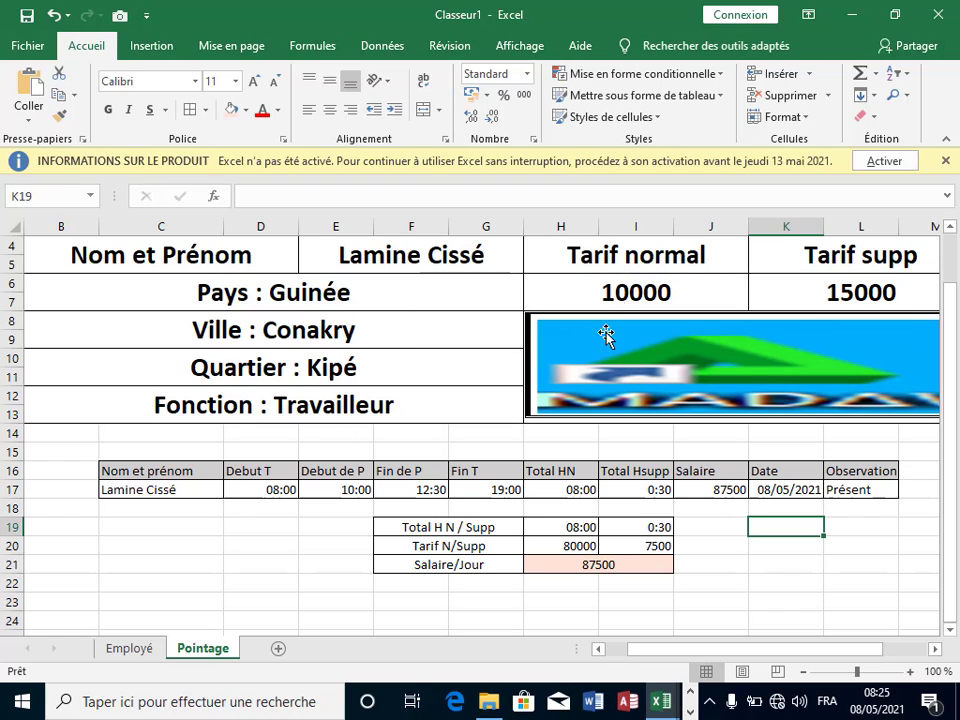
pyautogui.click(433, 255)
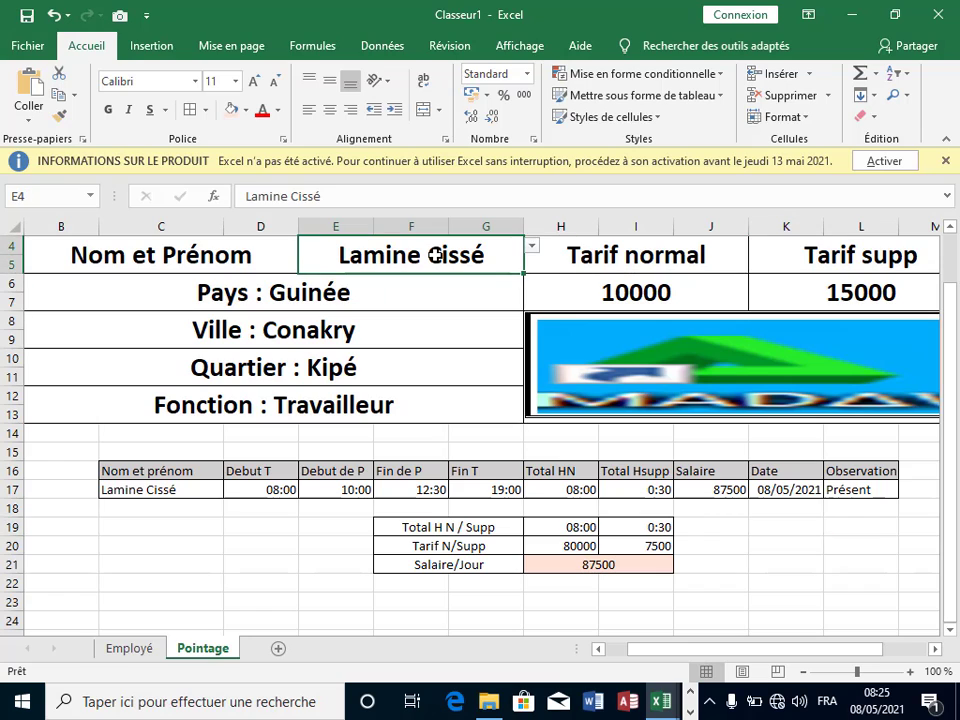
pyautogui.click(532, 246)
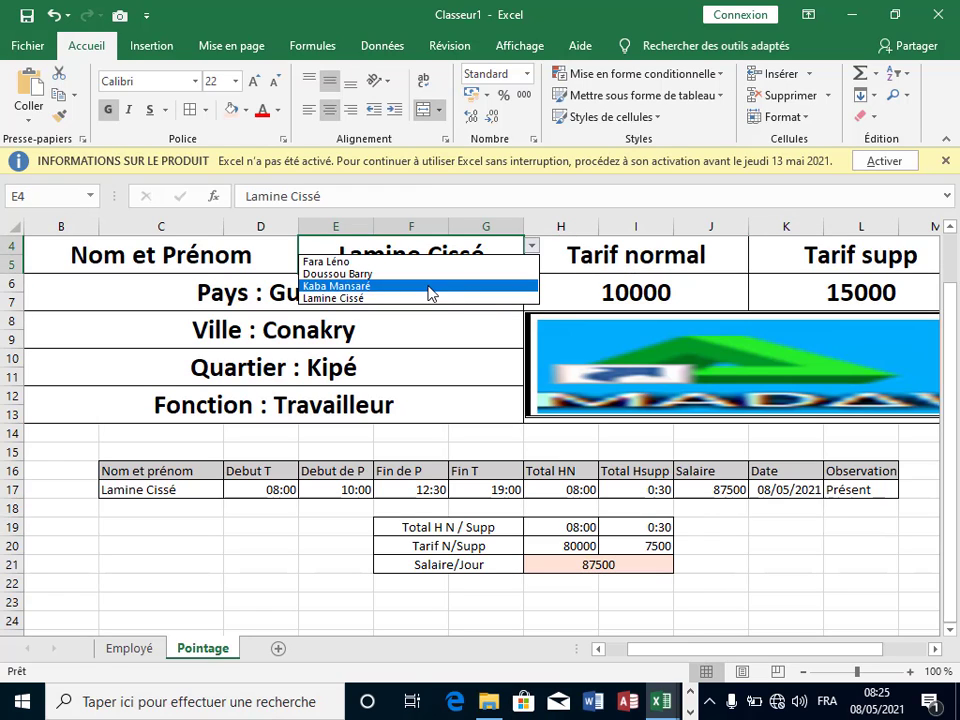
pyautogui.click(431, 287)
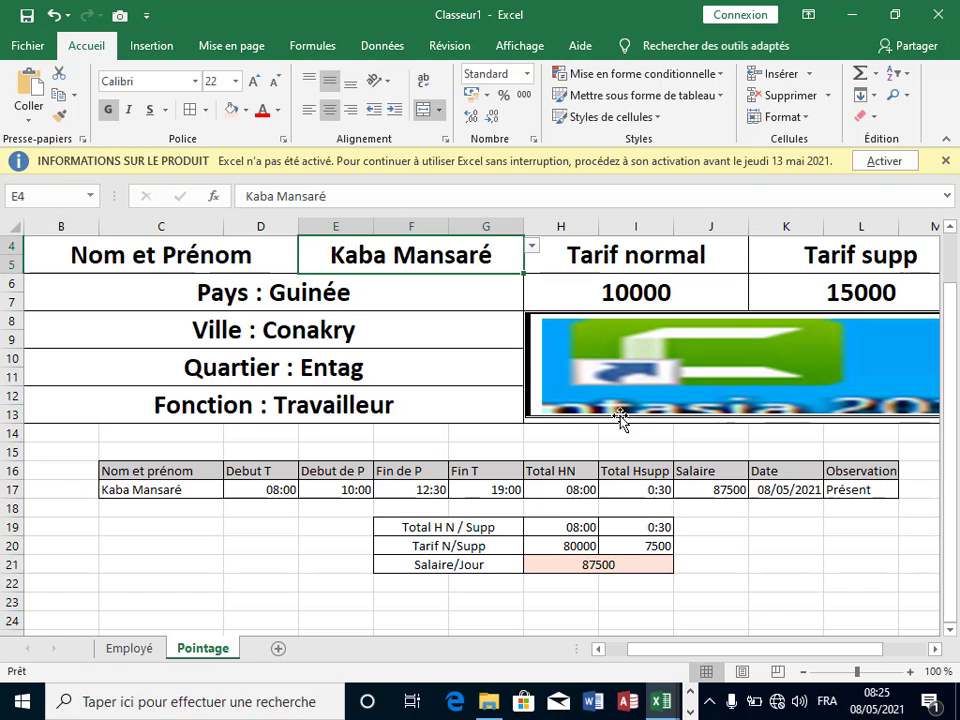
pyautogui.click(647, 450)
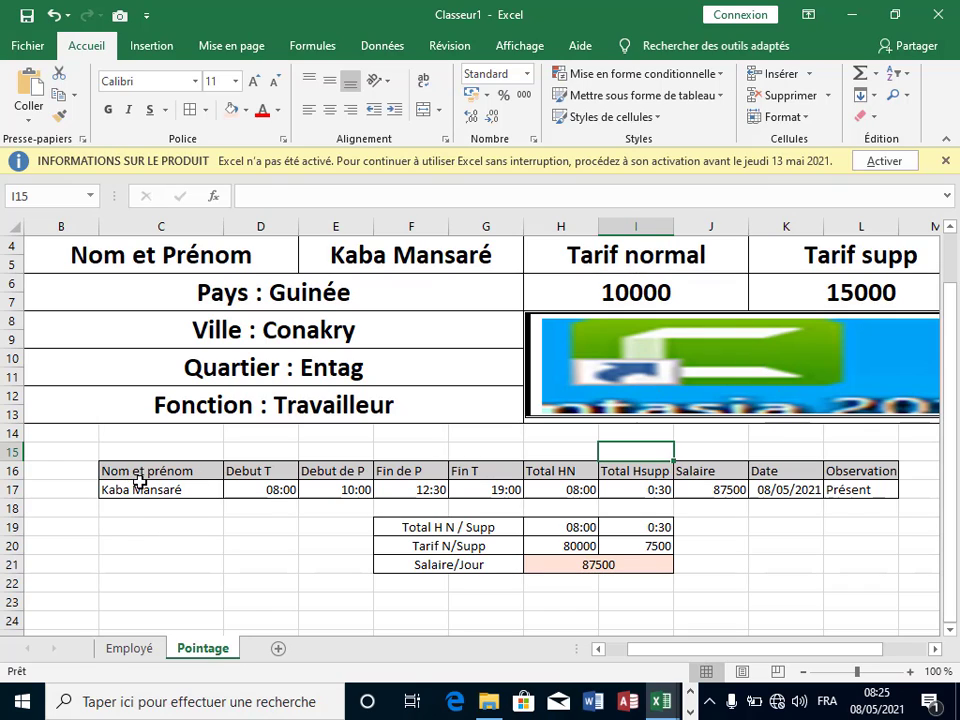
pyautogui.click(252, 526)
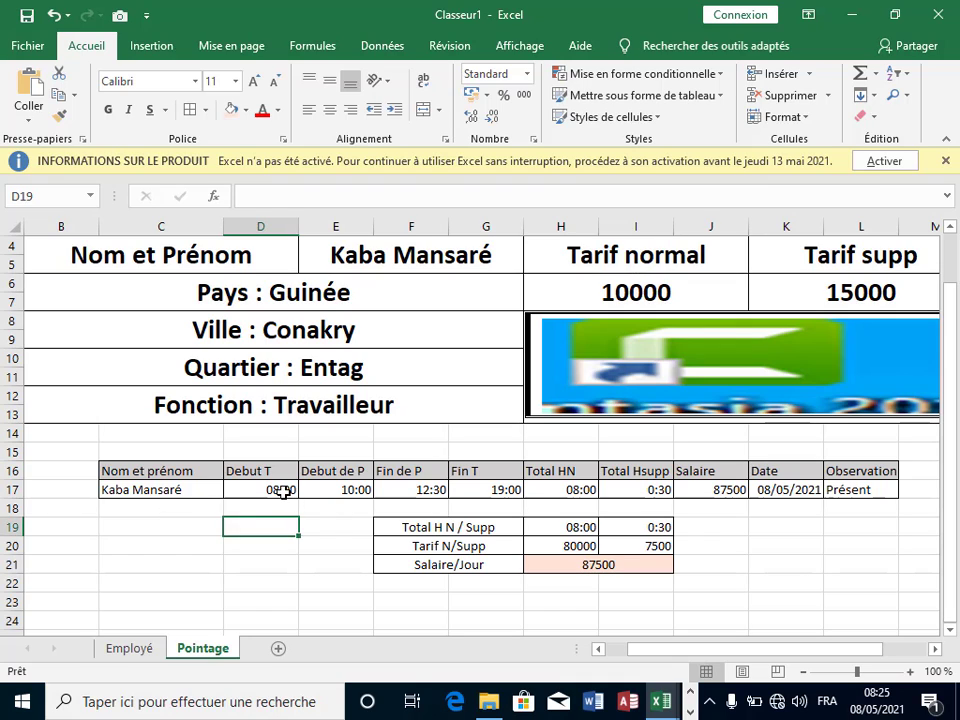
pyautogui.click(284, 491)
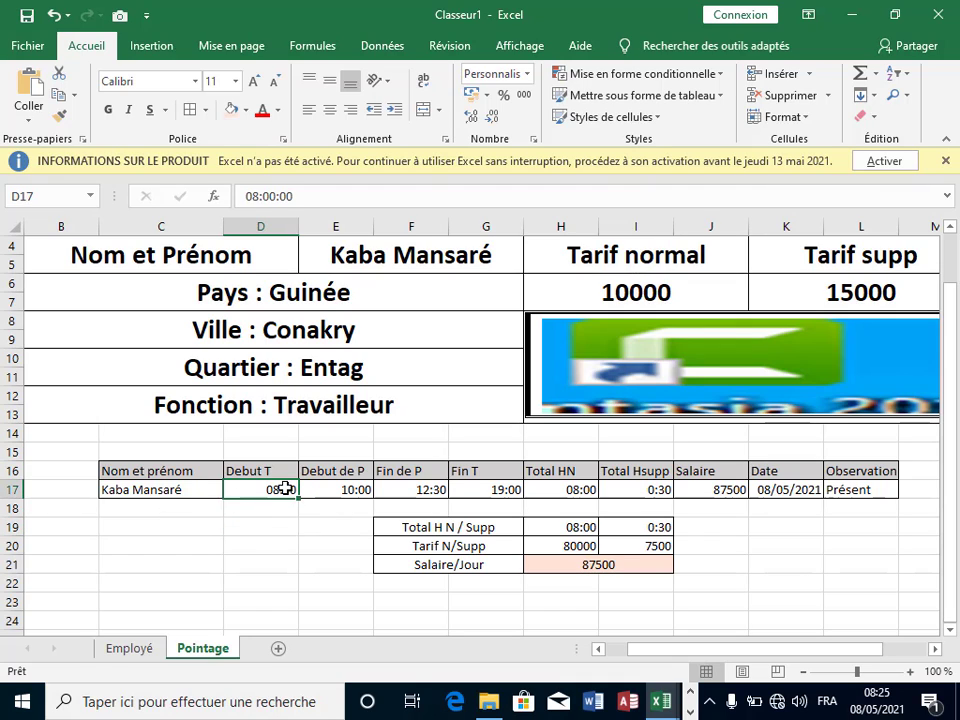
pyautogui.click(336, 489)
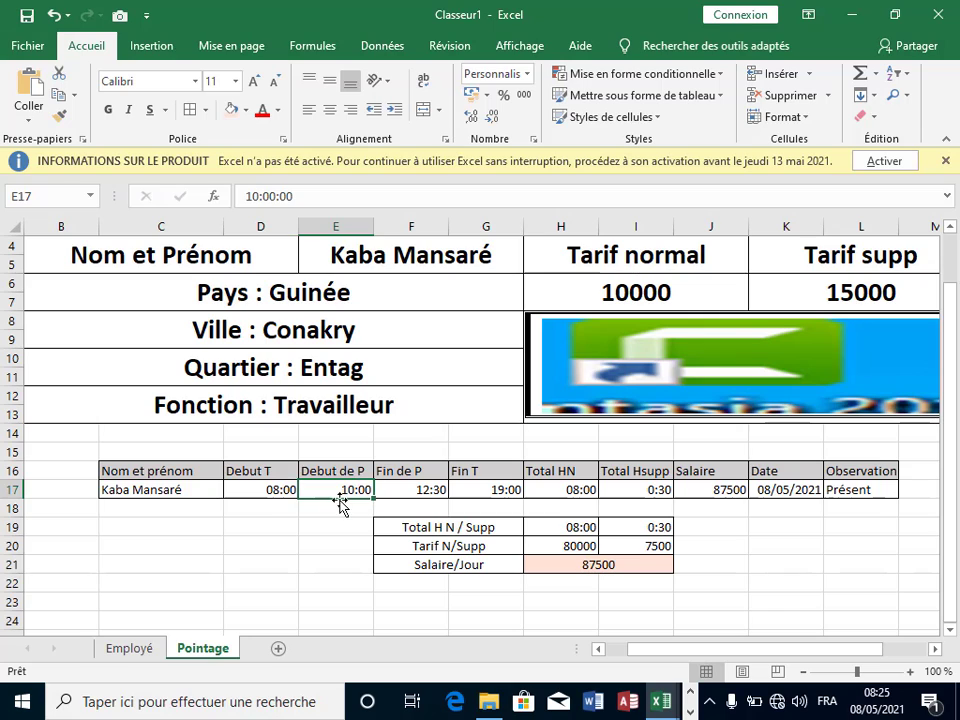
pyautogui.click(416, 491)
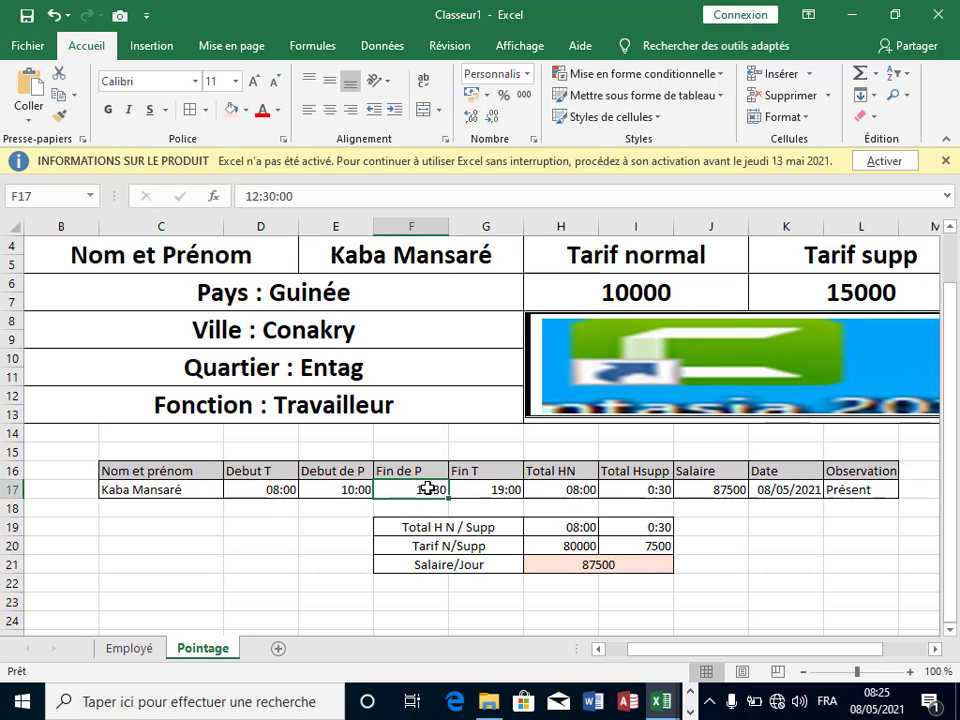
pyautogui.click(504, 489)
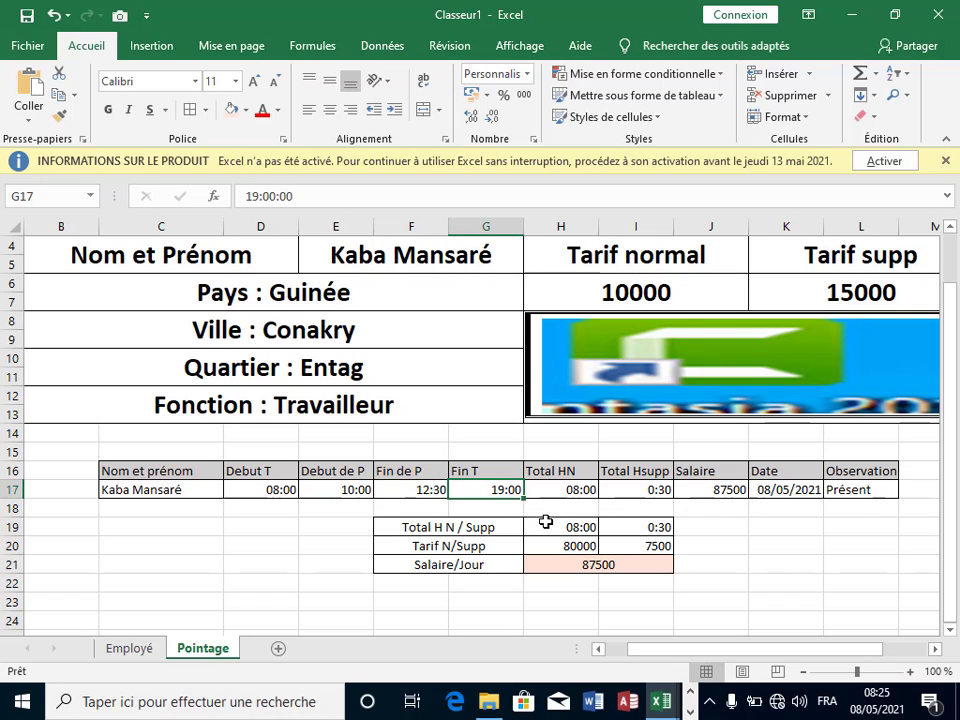
pyautogui.click(615, 583)
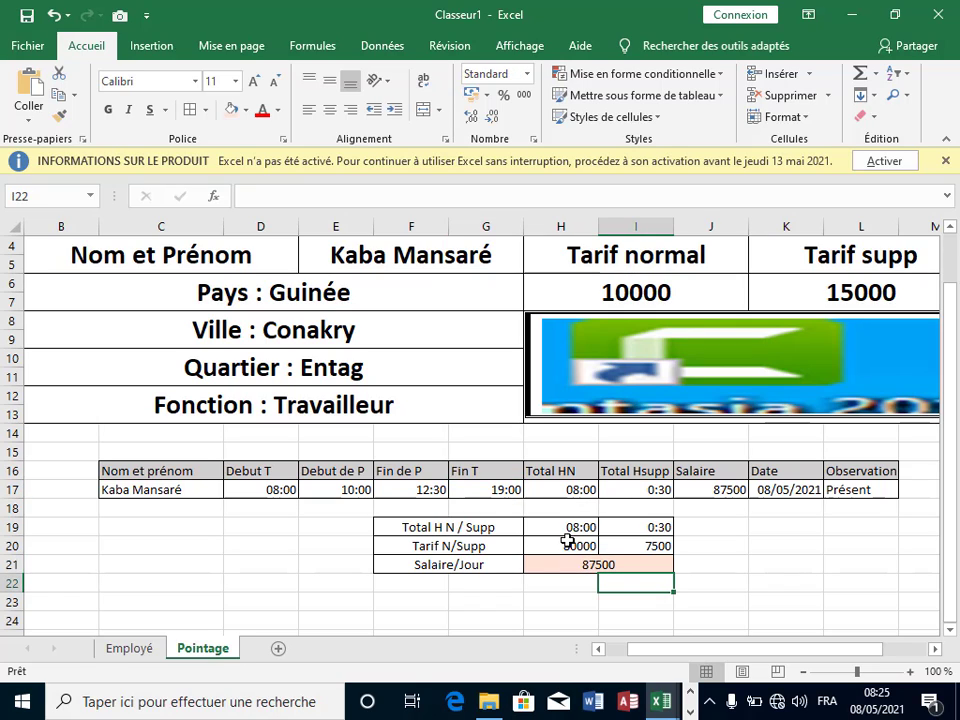
pyautogui.click(558, 533)
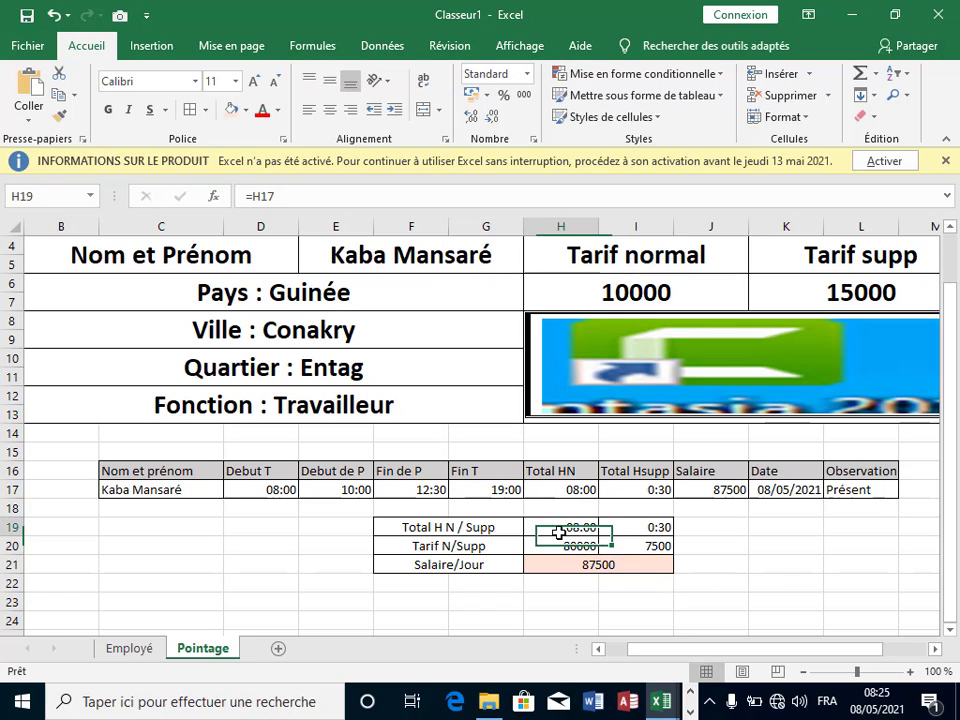
pyautogui.click(643, 525)
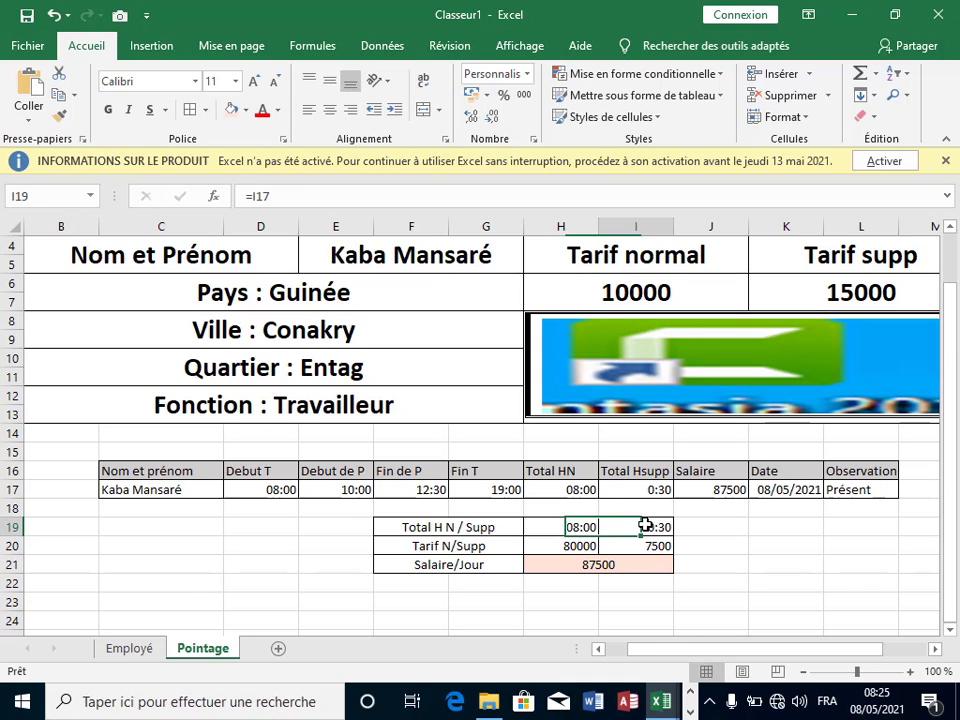
pyautogui.click(574, 544)
pyautogui.click(624, 545)
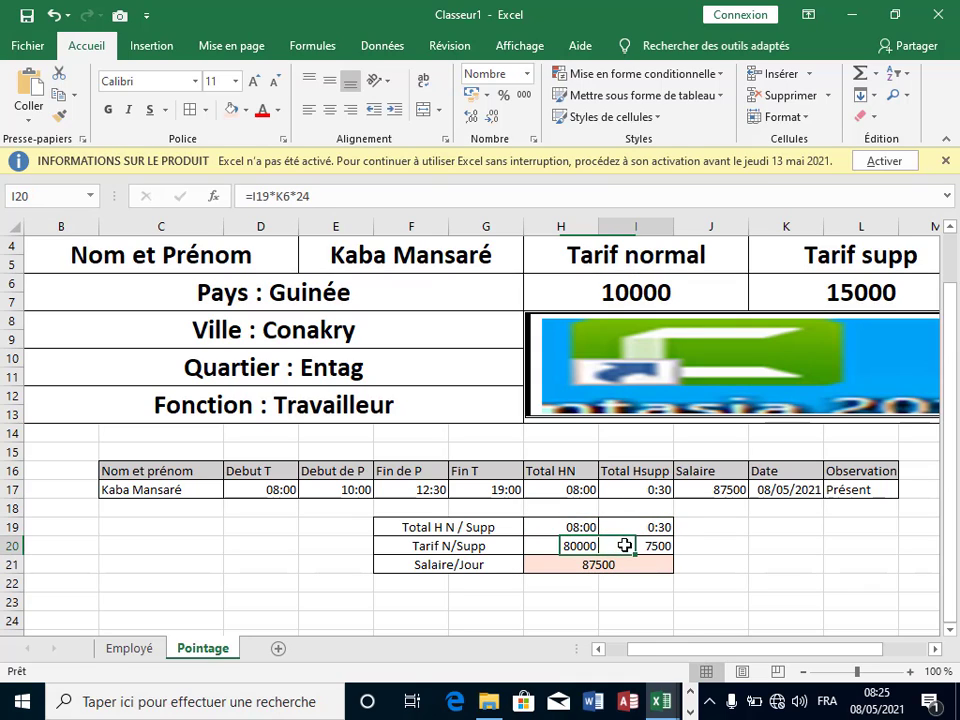
pyautogui.click(615, 290)
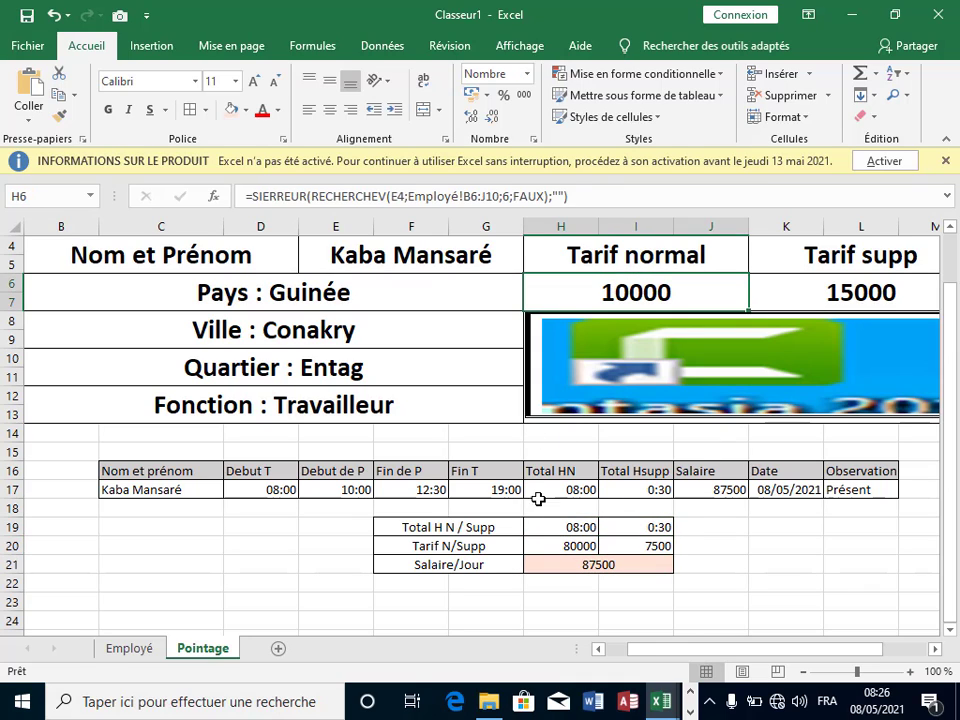
pyautogui.click(606, 563)
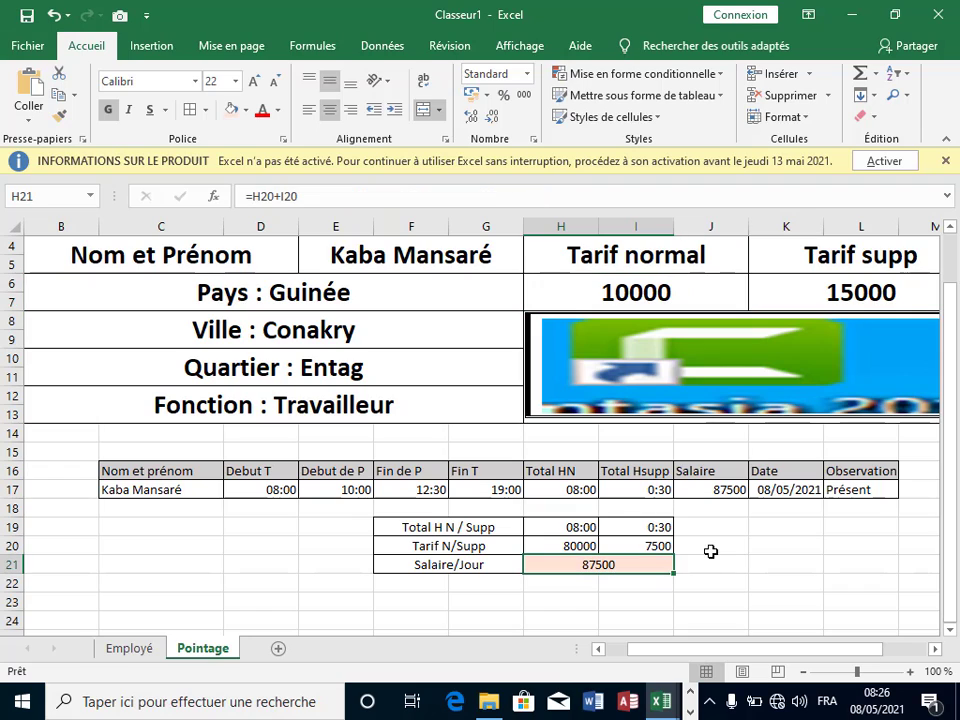
pyautogui.click(738, 488)
pyautogui.click(765, 565)
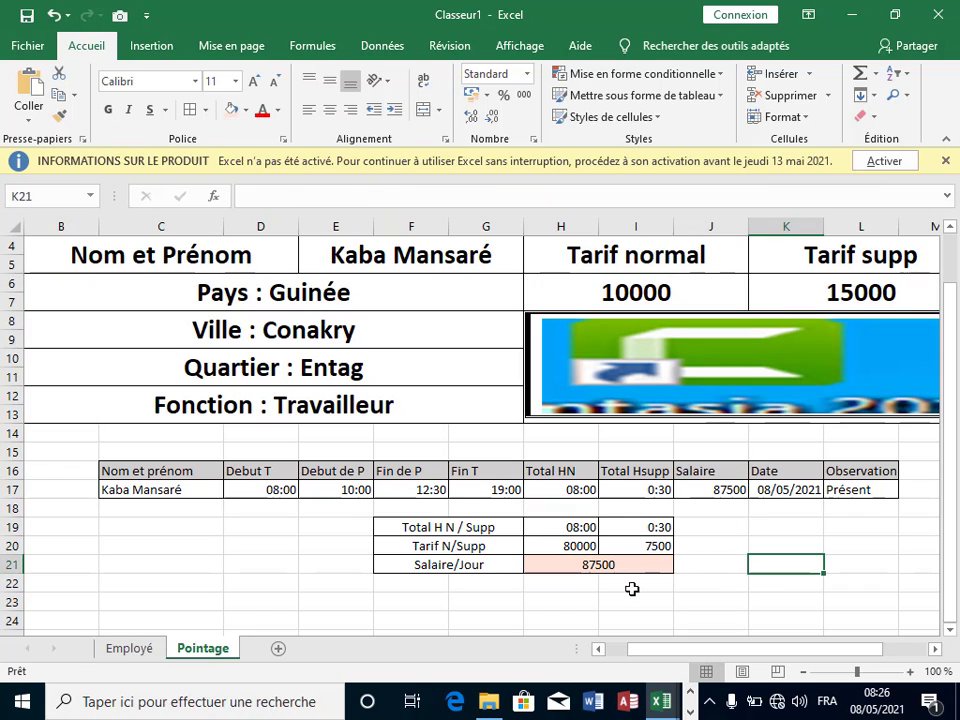
pyautogui.click(612, 588)
pyautogui.click(553, 599)
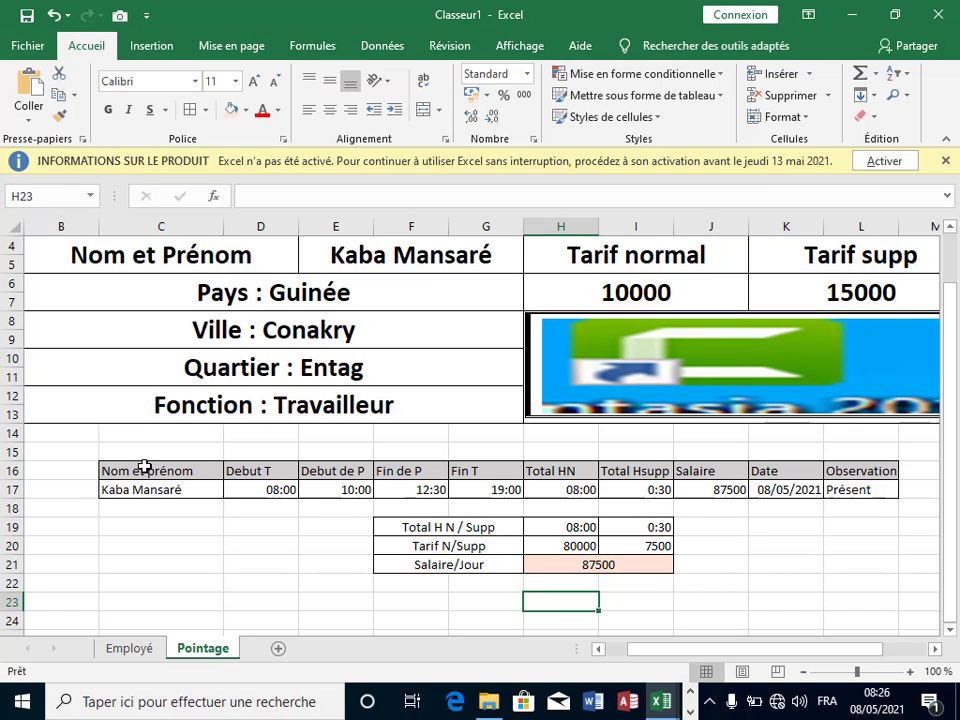
# Step: Copy the Pointage time-record table with its headers, C16:L17
pyautogui.moveTo(145, 471); pyautogui.dragTo(858, 489)
pyautogui.click(861, 527)
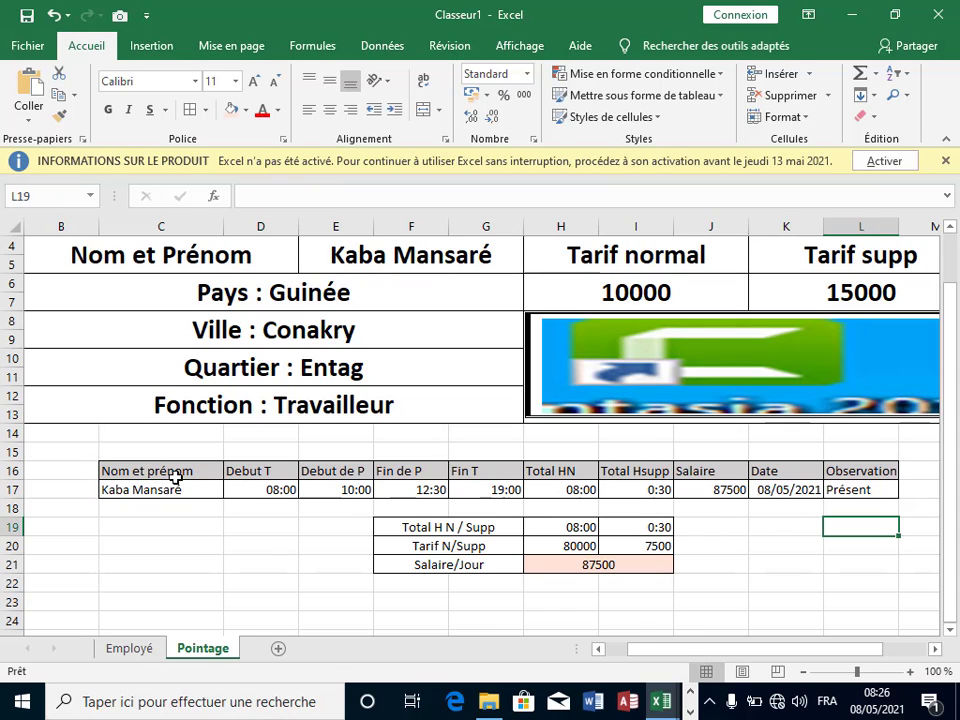
pyautogui.moveTo(150, 471); pyautogui.dragTo(861, 486)
pyautogui.click(853, 521)
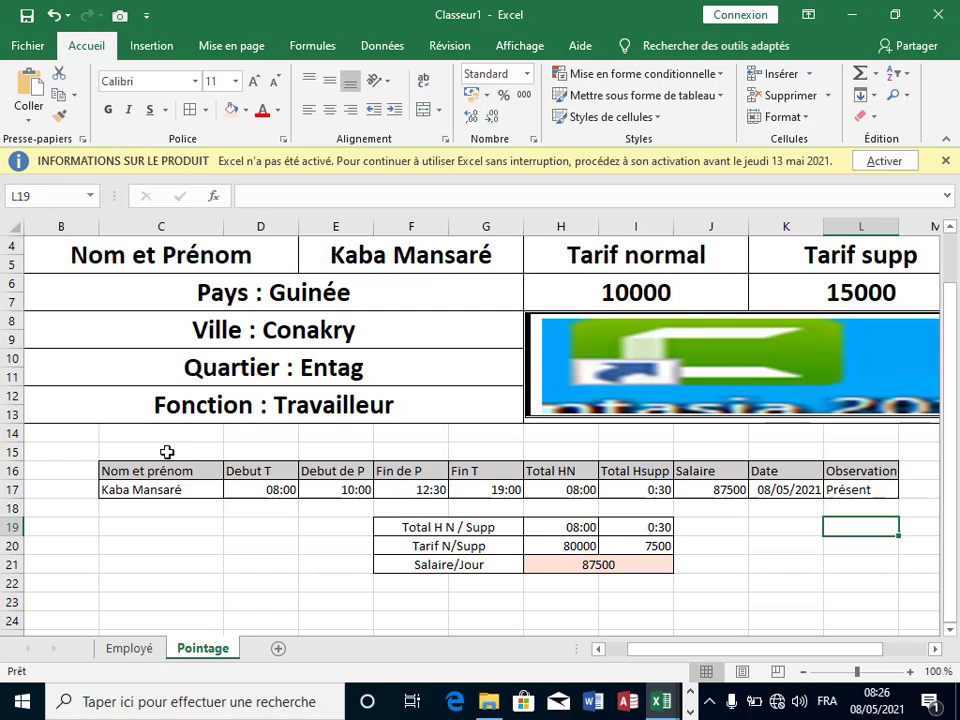
pyautogui.moveTo(160, 471); pyautogui.dragTo(857, 486)
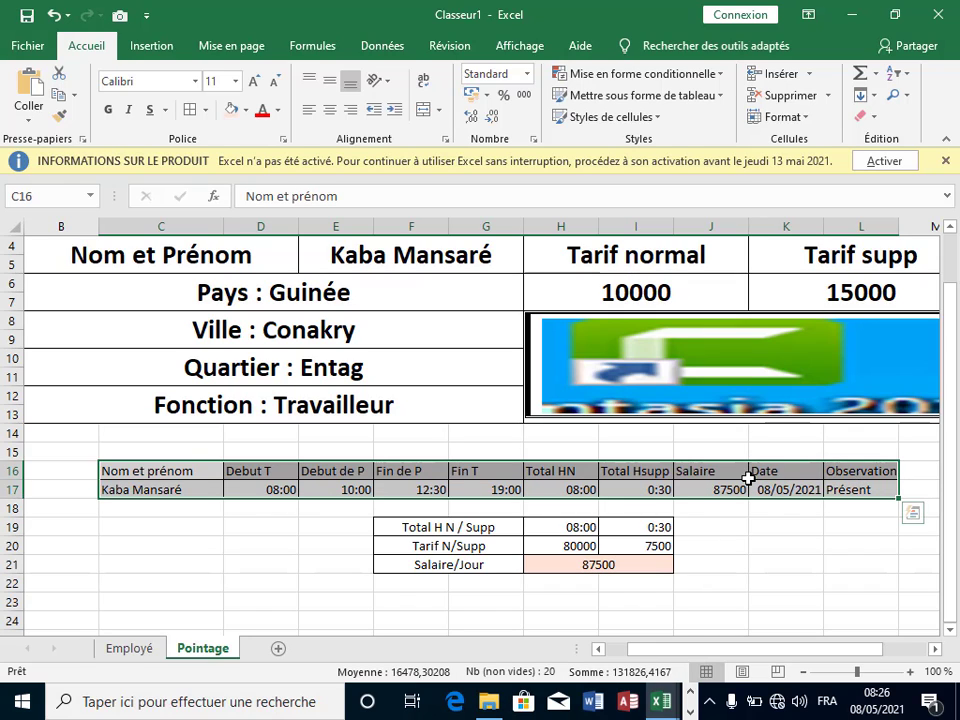
pyautogui.rightClick(748, 479)
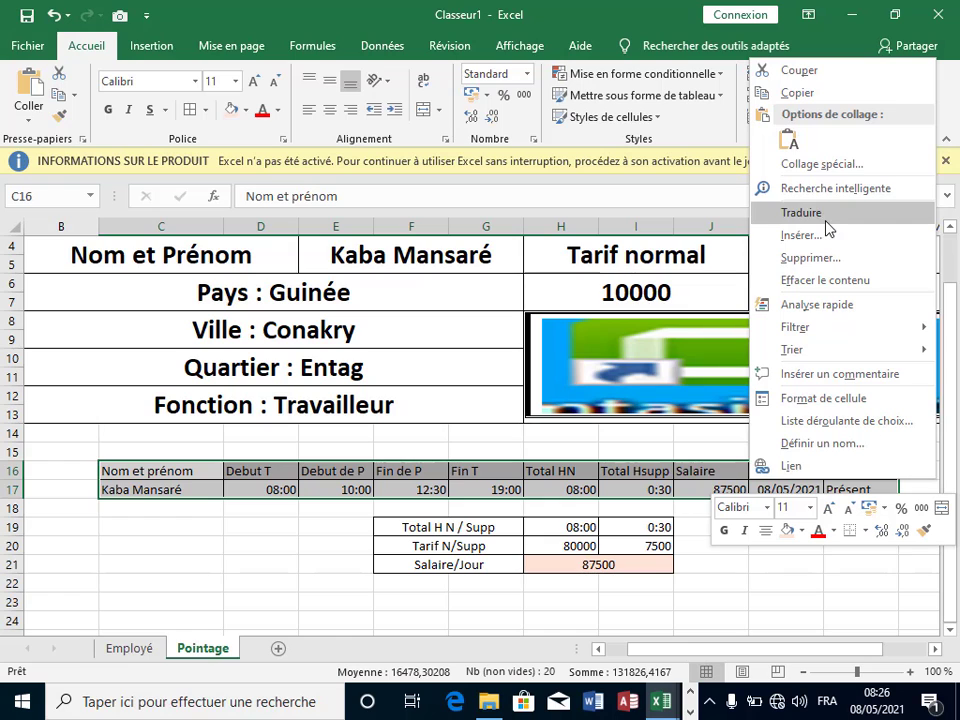
pyautogui.click(797, 92)
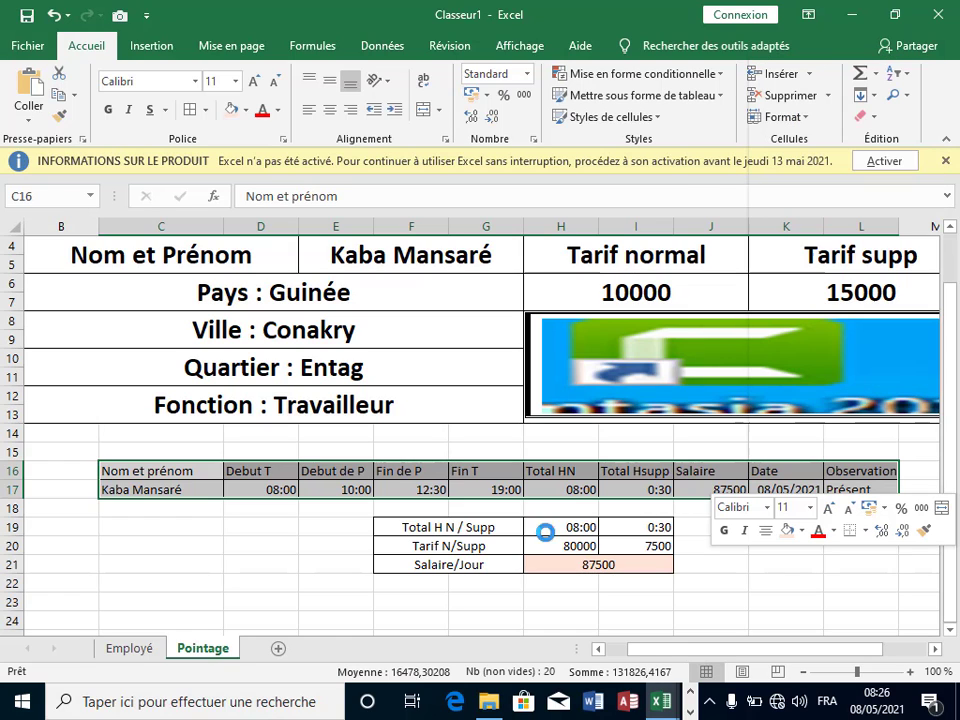
# Step: Add a new sheet and rename it JournalEmploye
pyautogui.click(278, 648)
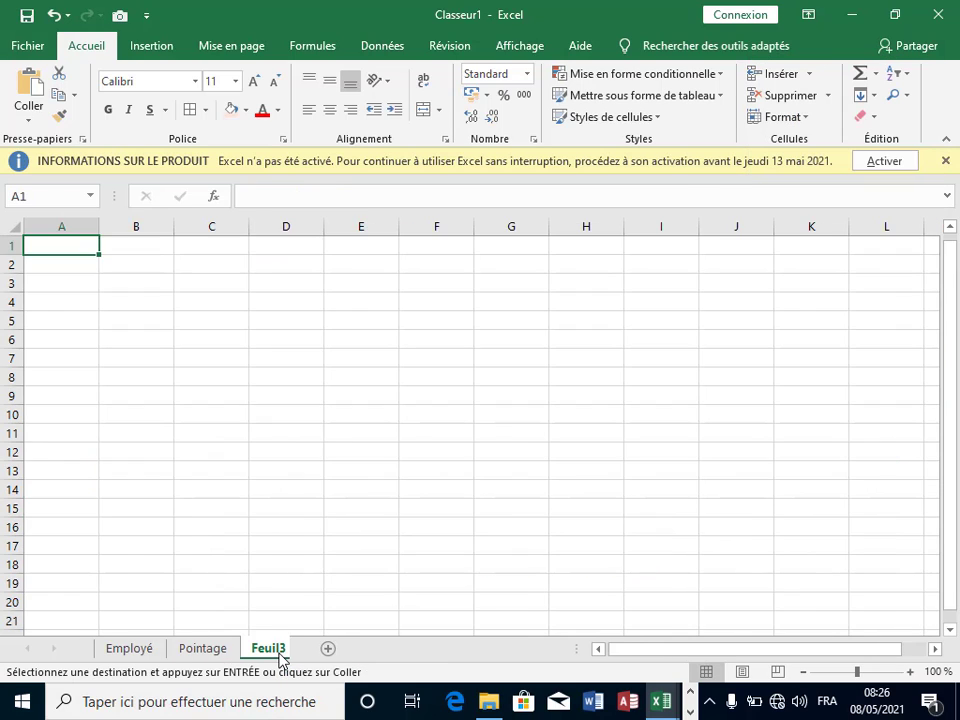
pyautogui.rightClick(281, 652)
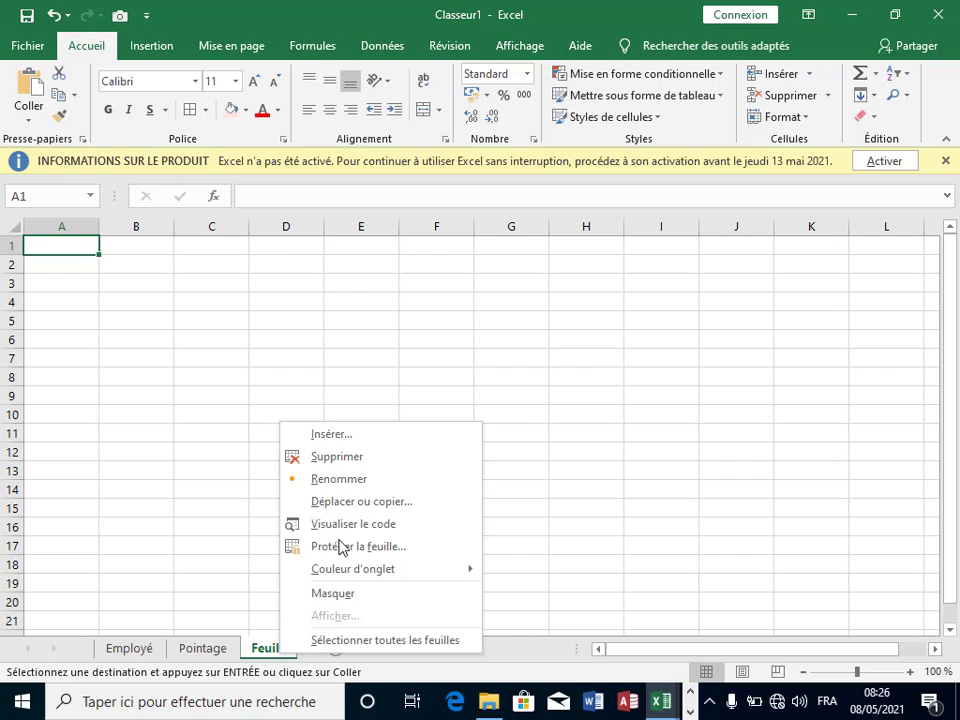
pyautogui.click(369, 480)
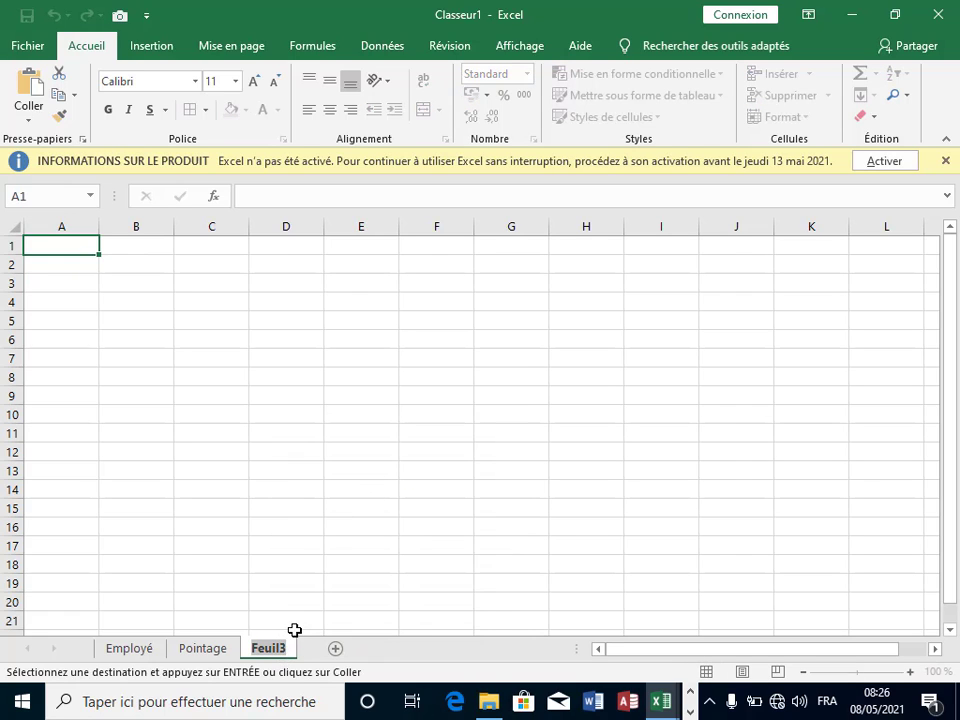
pyautogui.press('BackSpace')
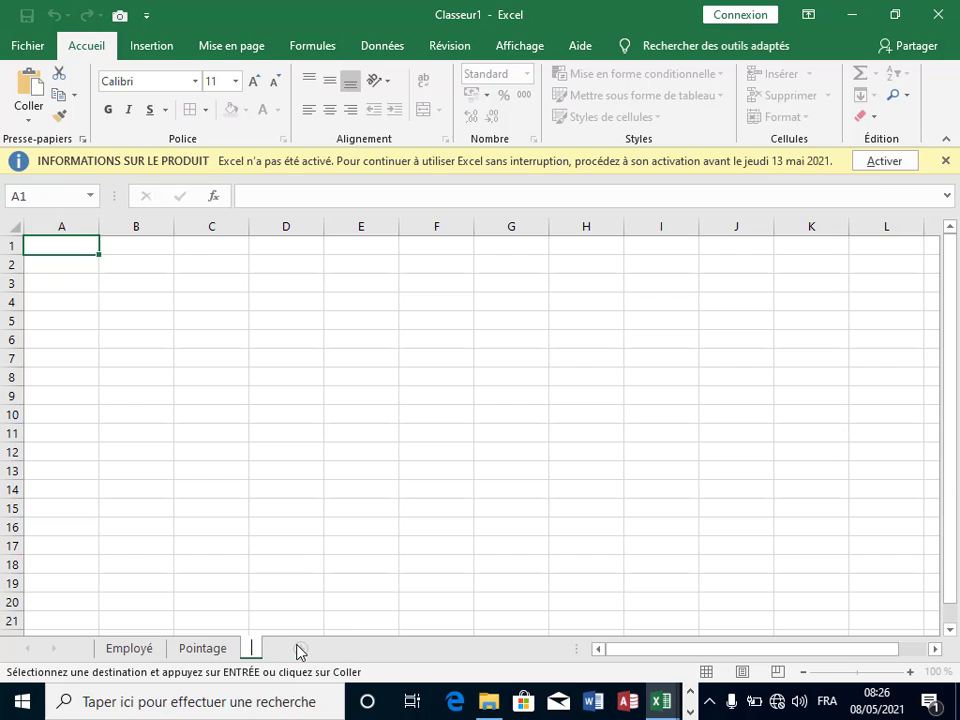
pyautogui.write('Jou')
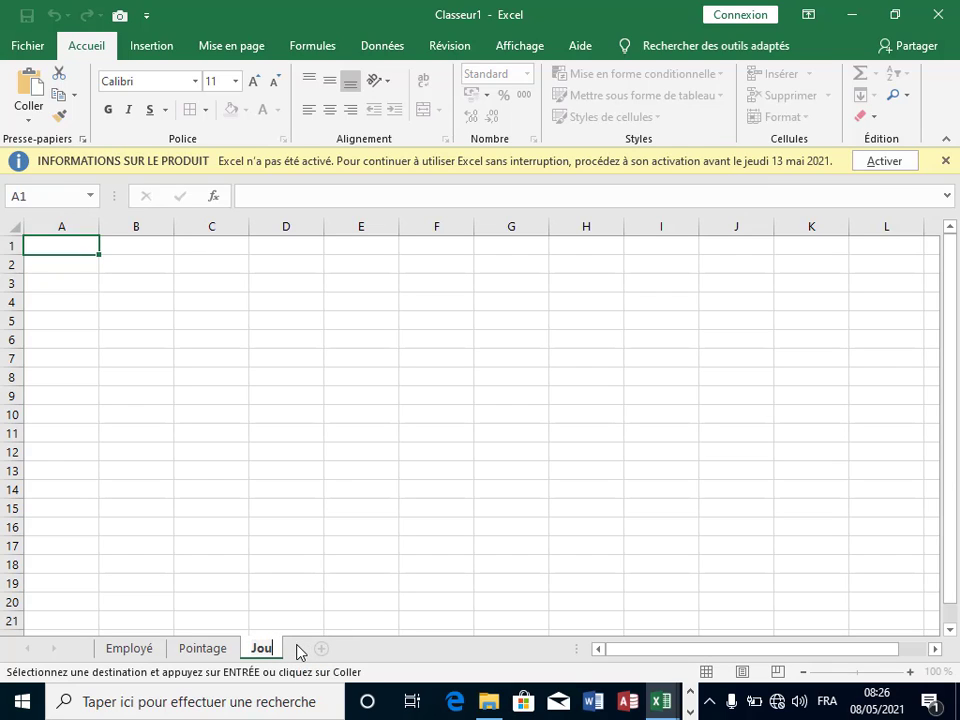
pyautogui.write('rNo')
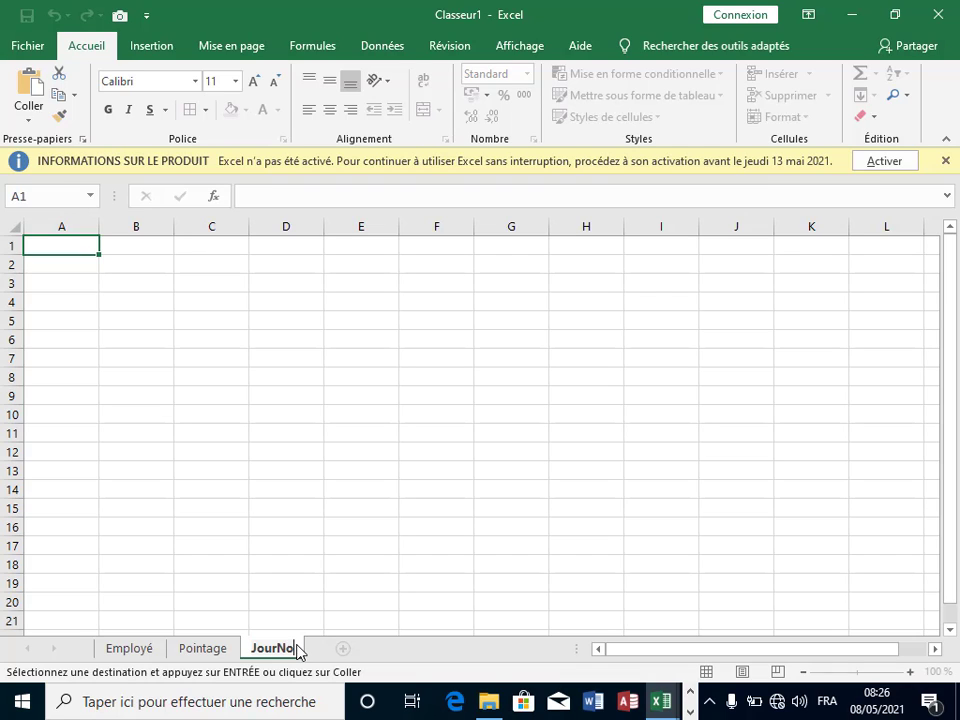
pyautogui.press('BackSpace')
pyautogui.press('BackSpace')
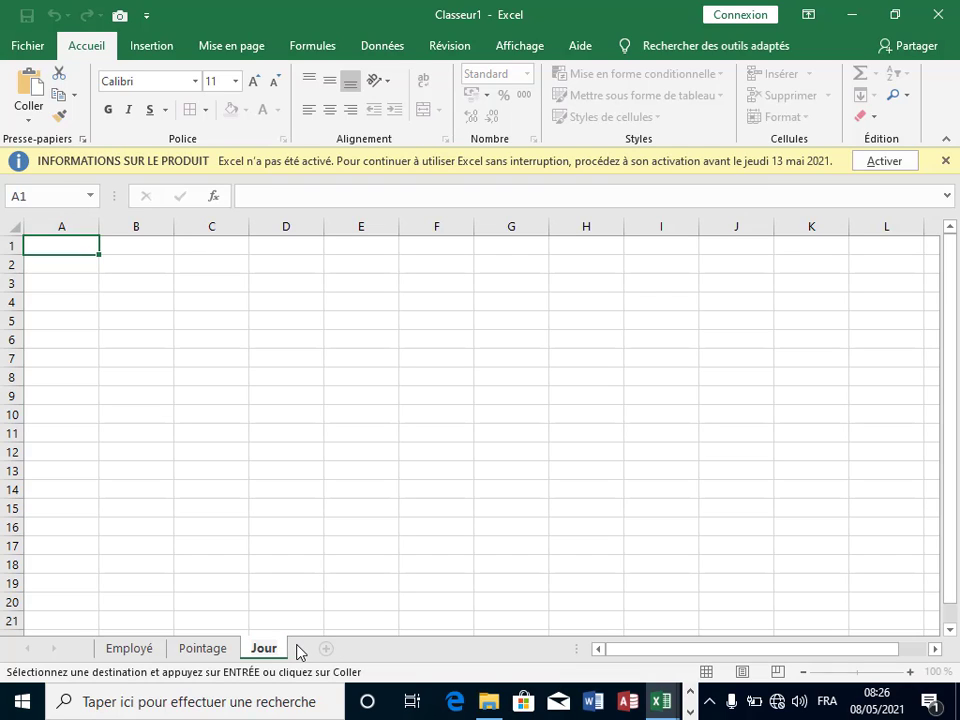
pyautogui.write('nal')
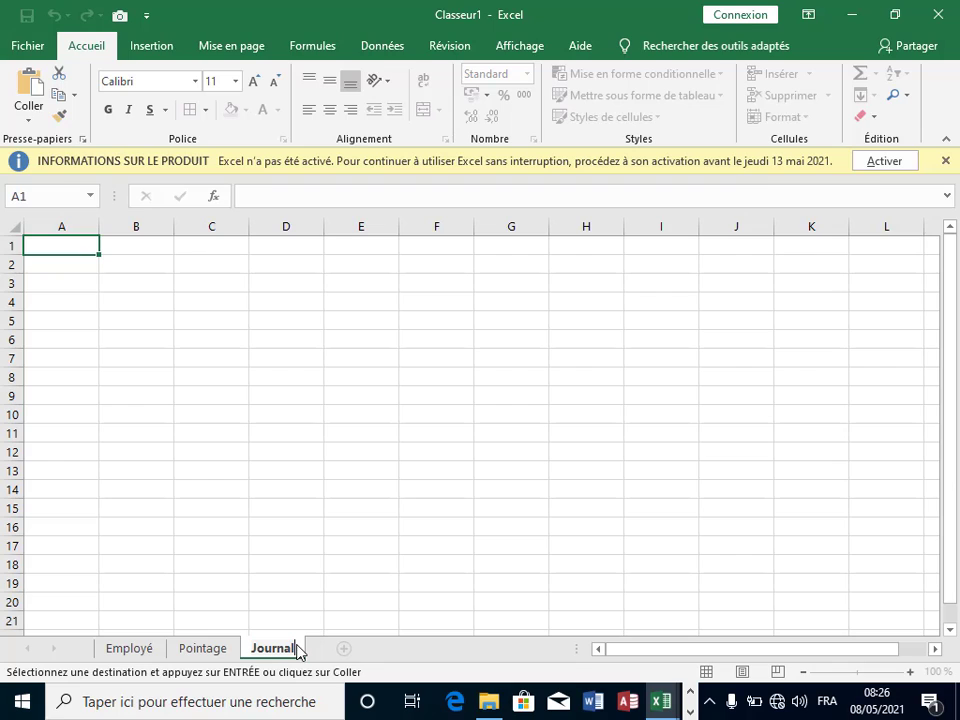
pyautogui.write('Empl')
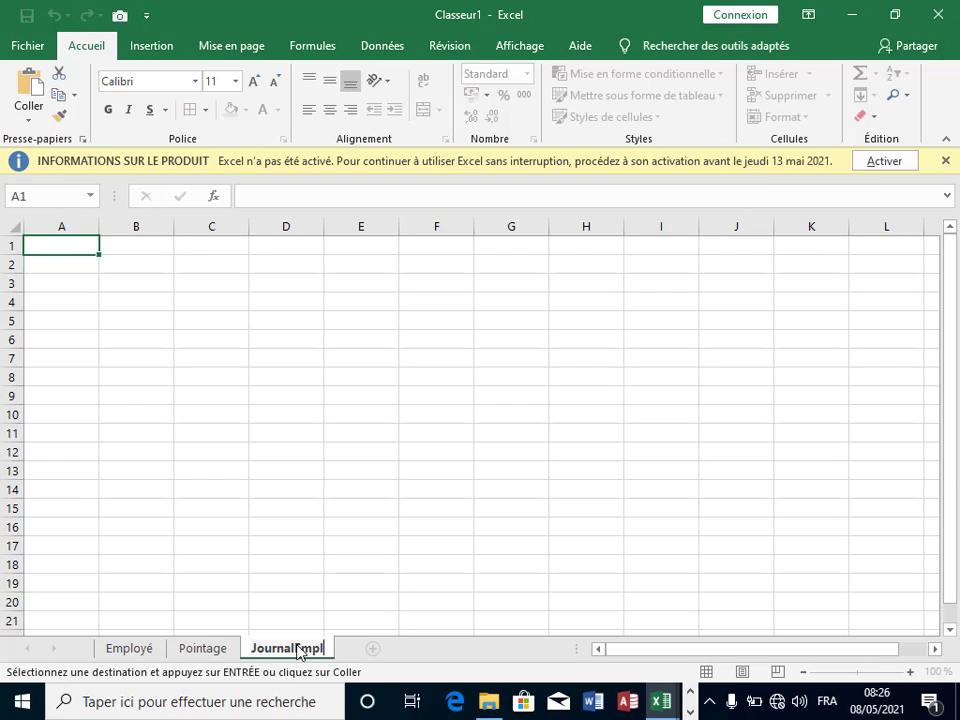
pyautogui.write('oyé')
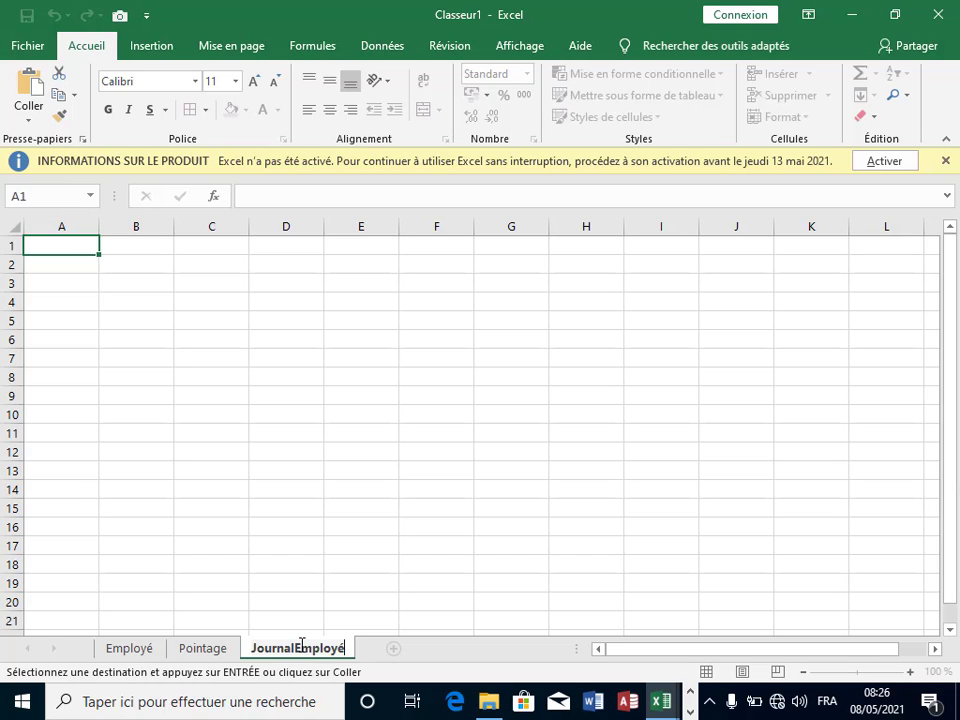
pyautogui.press('BackSpace')
pyautogui.write('e')
# Step: Paste the copied table at B6 with formulas, then undo it after it shows #REF! errors
pyautogui.click(436, 583)
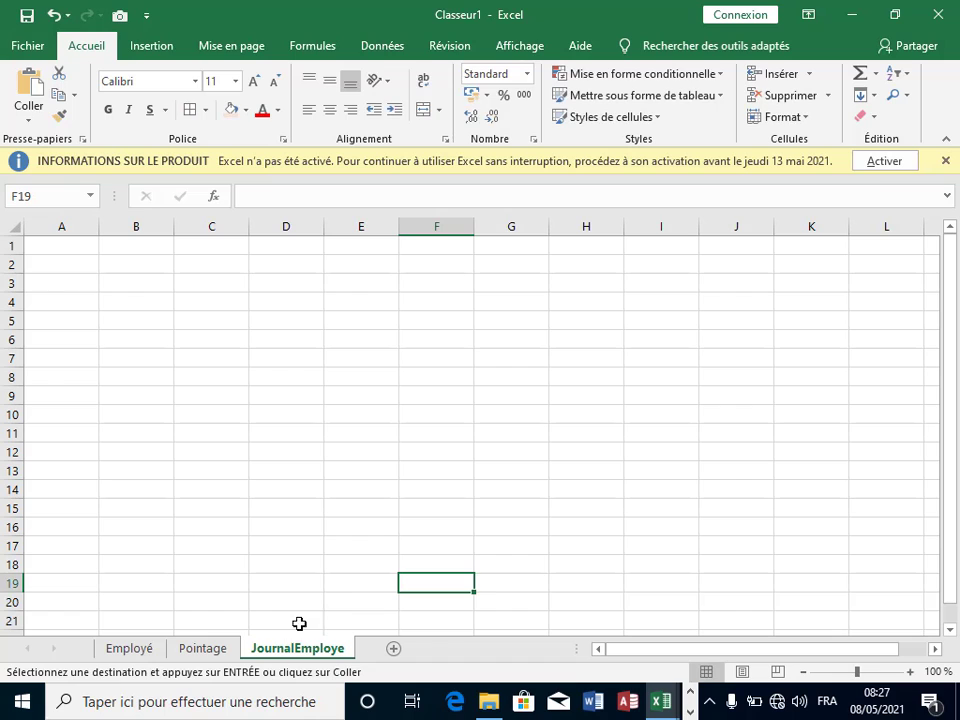
pyautogui.click(158, 340)
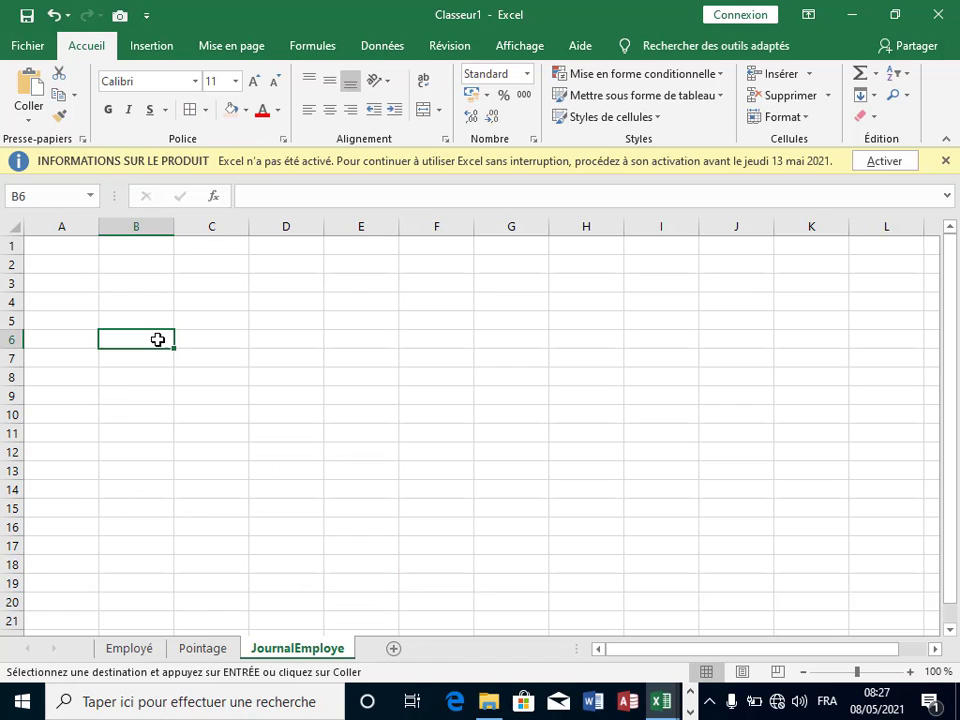
pyautogui.rightClick(158, 340)
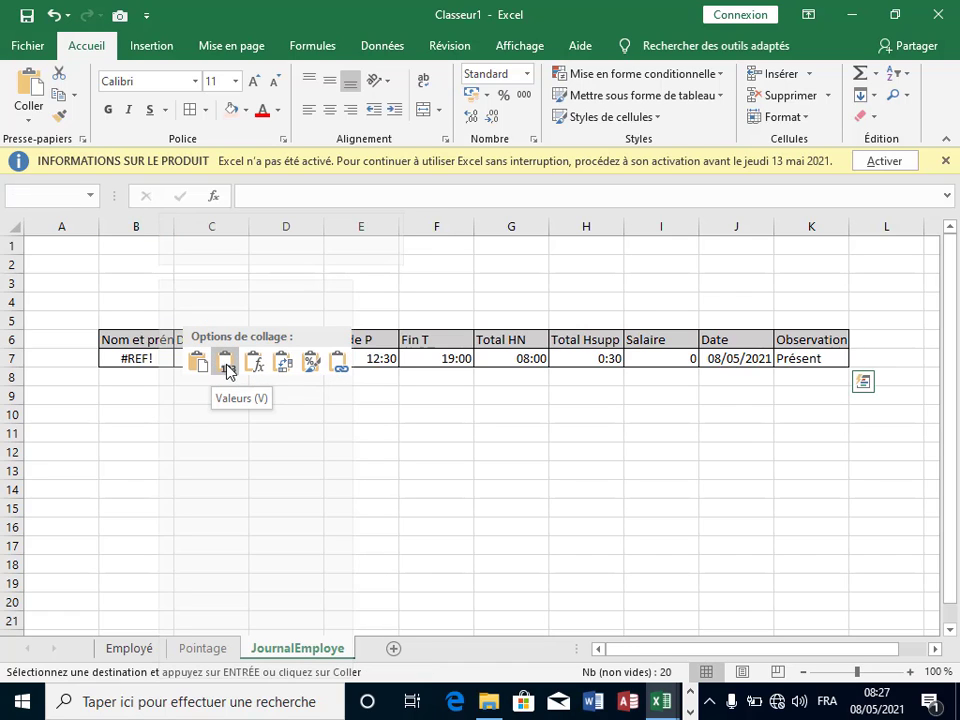
pyautogui.click(199, 366)
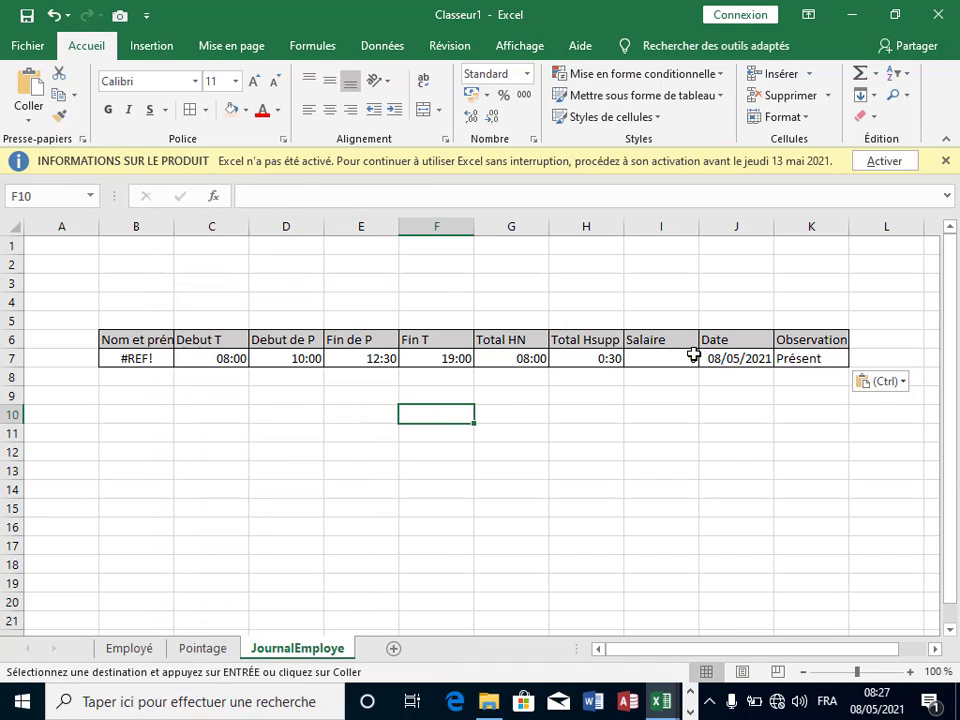
pyautogui.click(803, 358)
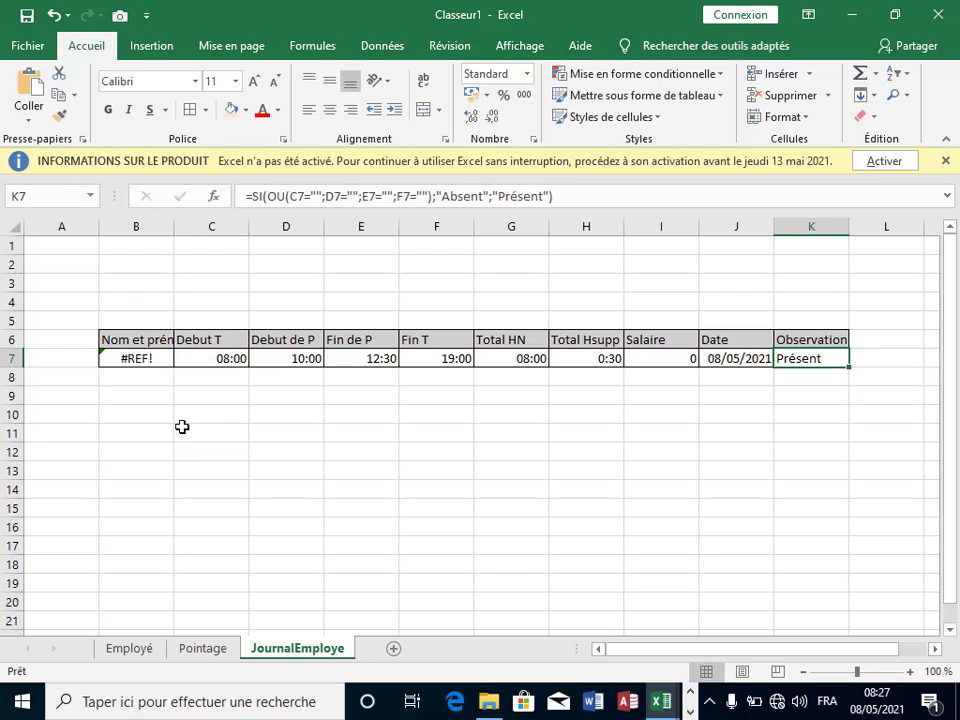
pyautogui.hotkey('ctrl', 'z')
# Step: Paste the table at B6 as values only, filling B6:K7
pyautogui.click(147, 340)
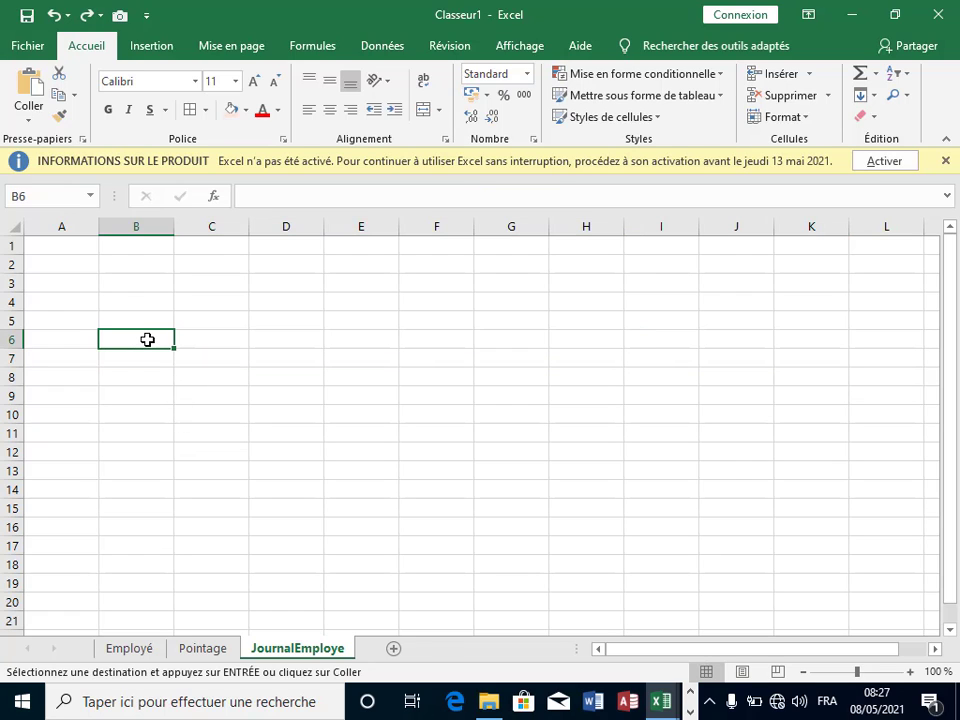
pyautogui.rightClick(147, 340)
pyautogui.click(214, 368)
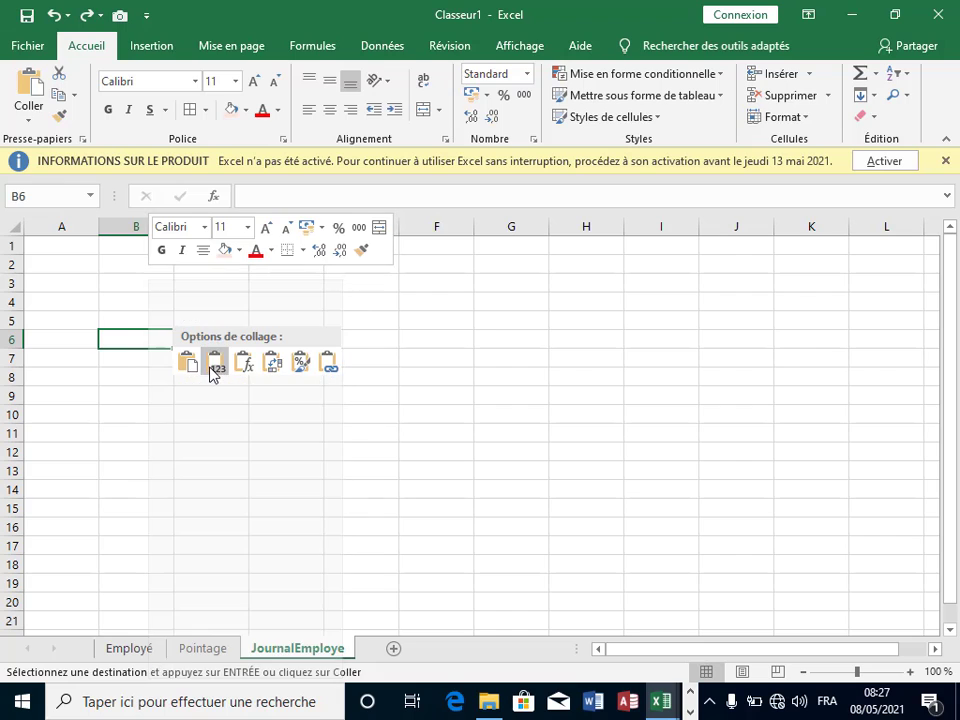
pyautogui.click(604, 418)
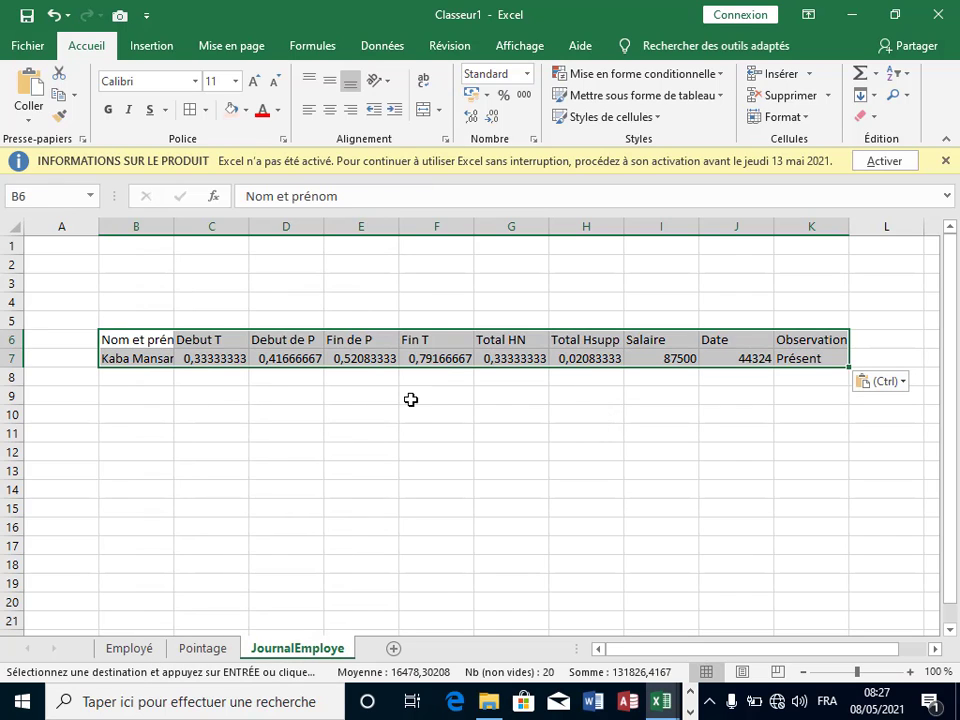
pyautogui.click(286, 446)
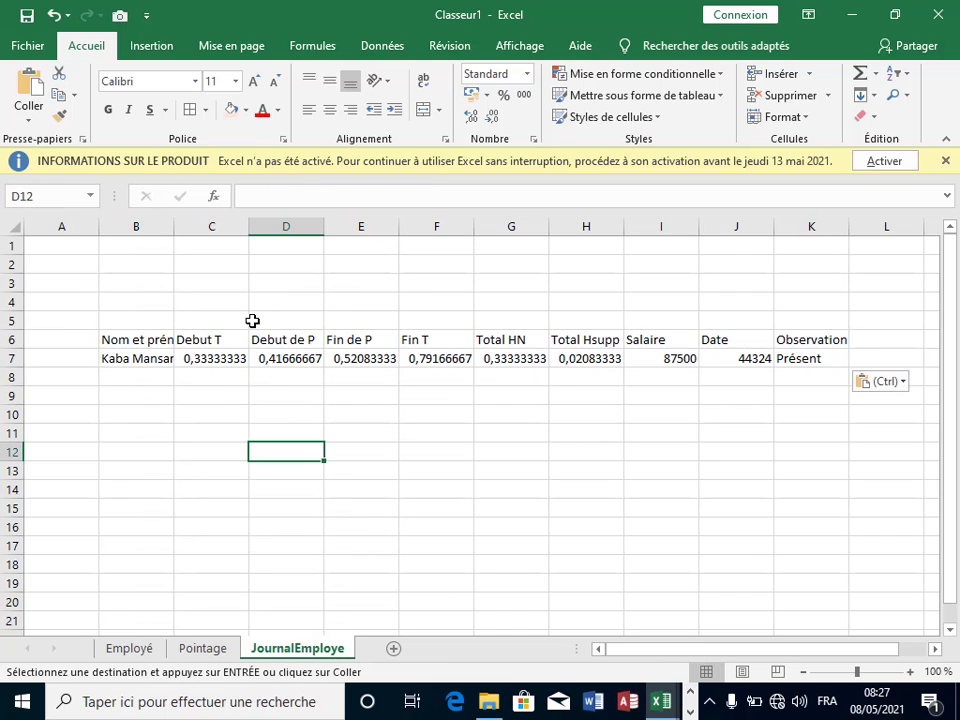
pyautogui.click(743, 441)
pyautogui.click(845, 341)
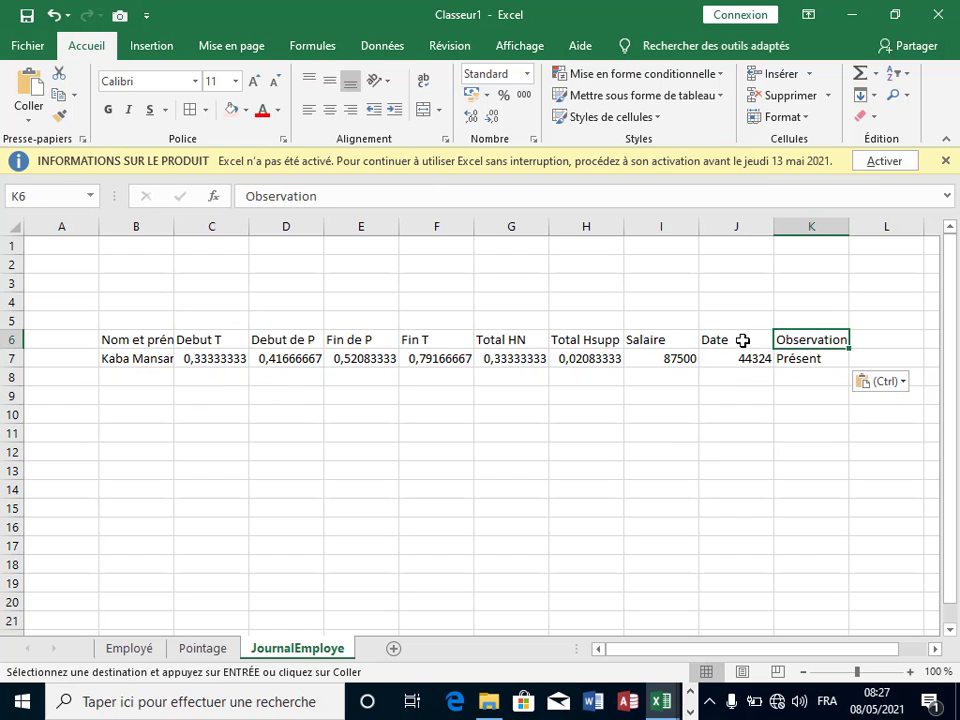
pyautogui.click(868, 339)
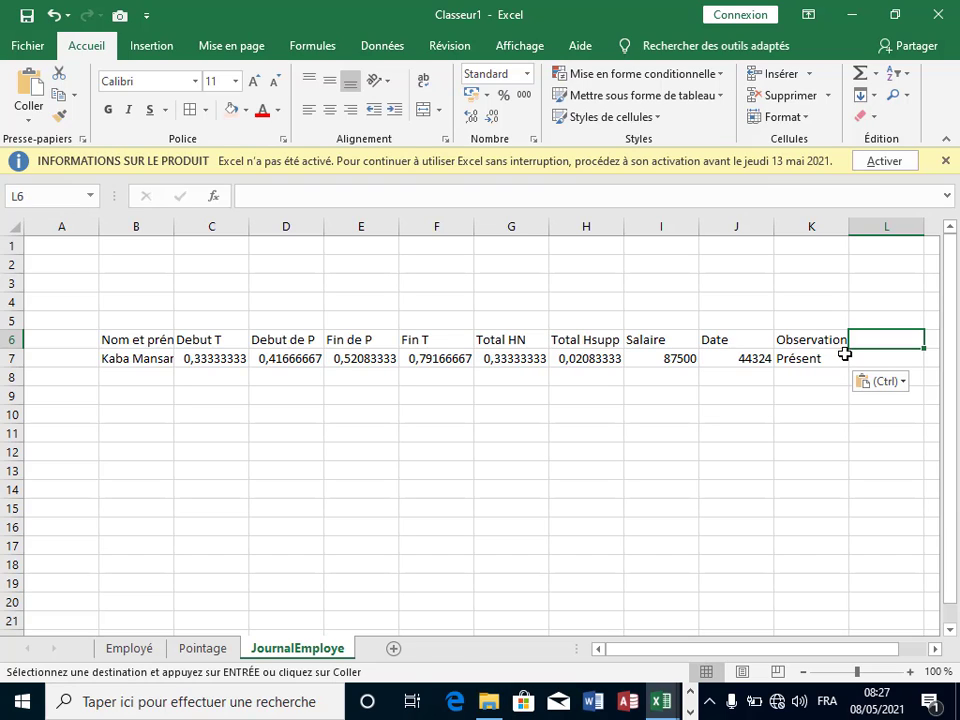
# Step: Add Année and Mois headers in L6 and M6, then move the table down to B19:M20
pyautogui.write('Année')
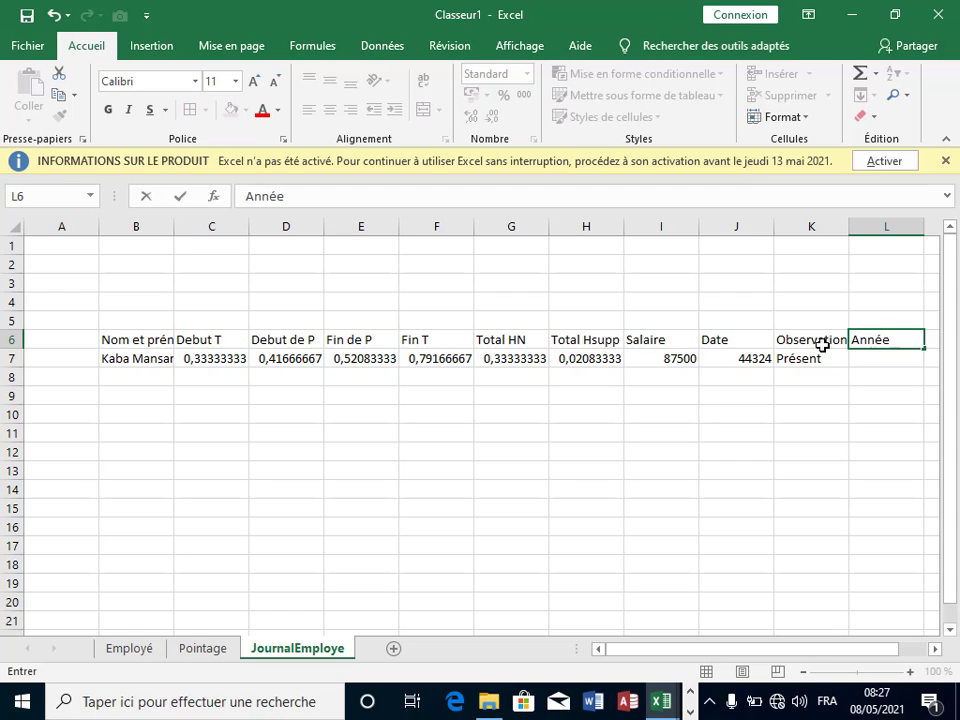
pyautogui.click(933, 652)
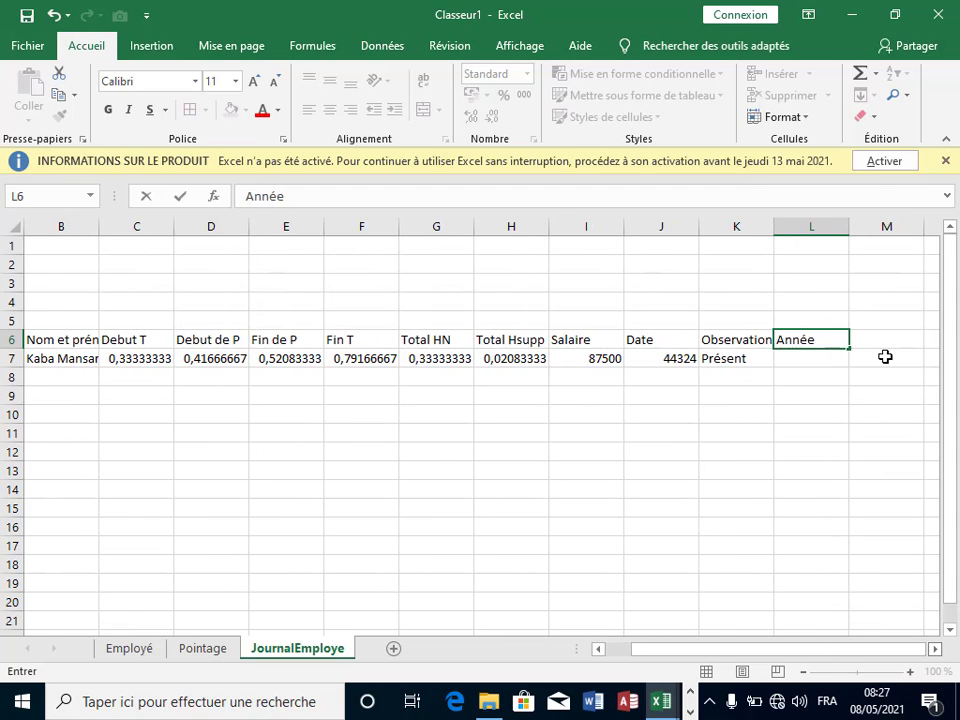
pyautogui.click(878, 341)
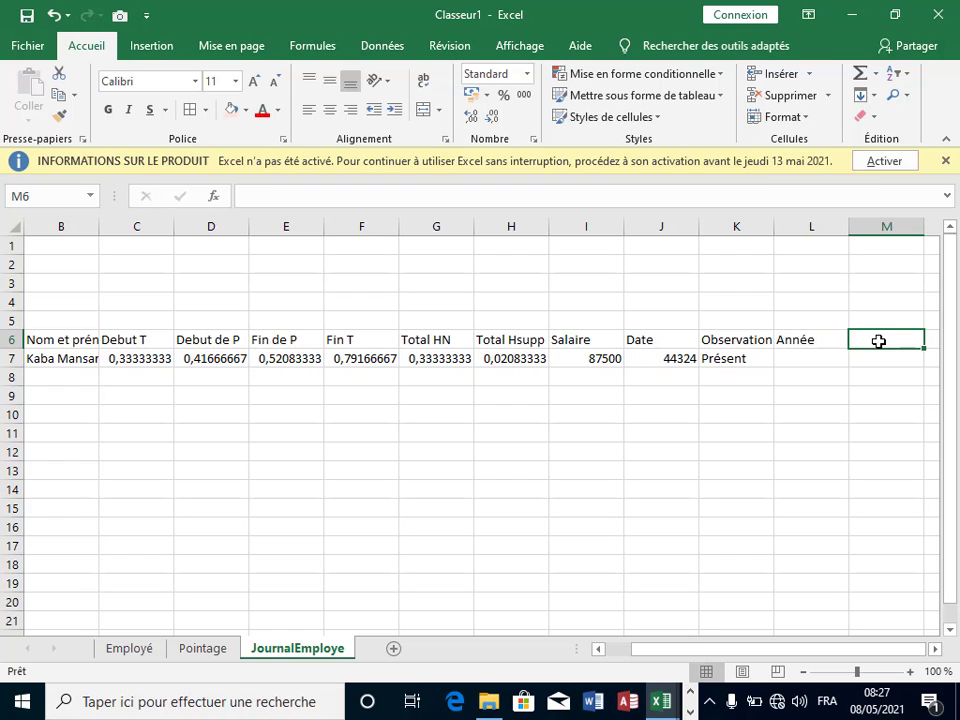
pyautogui.write('Mois')
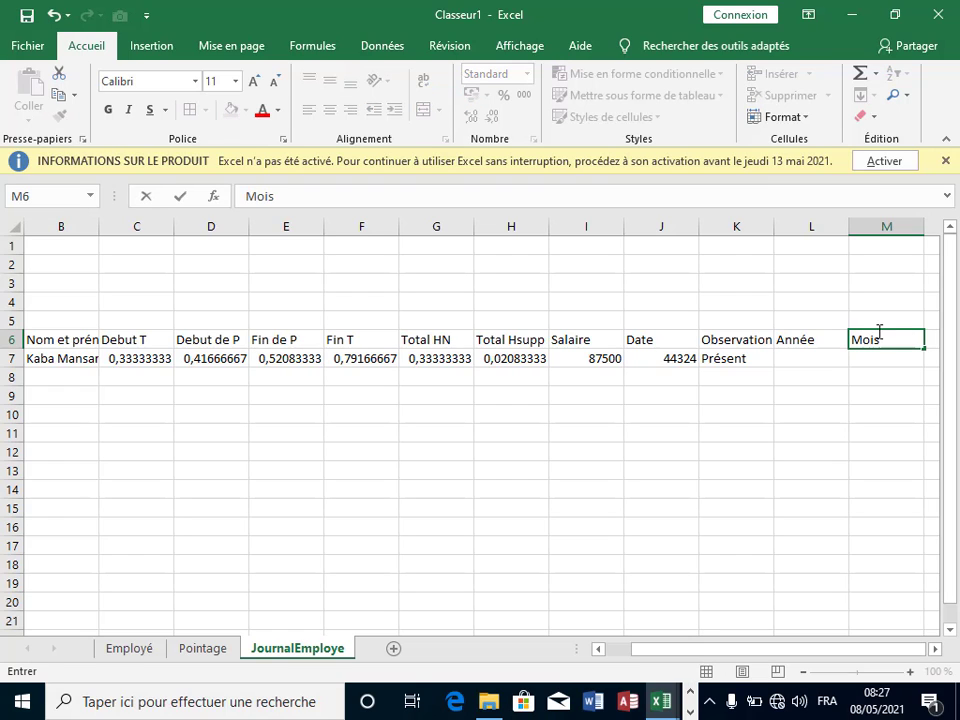
pyautogui.click(866, 390)
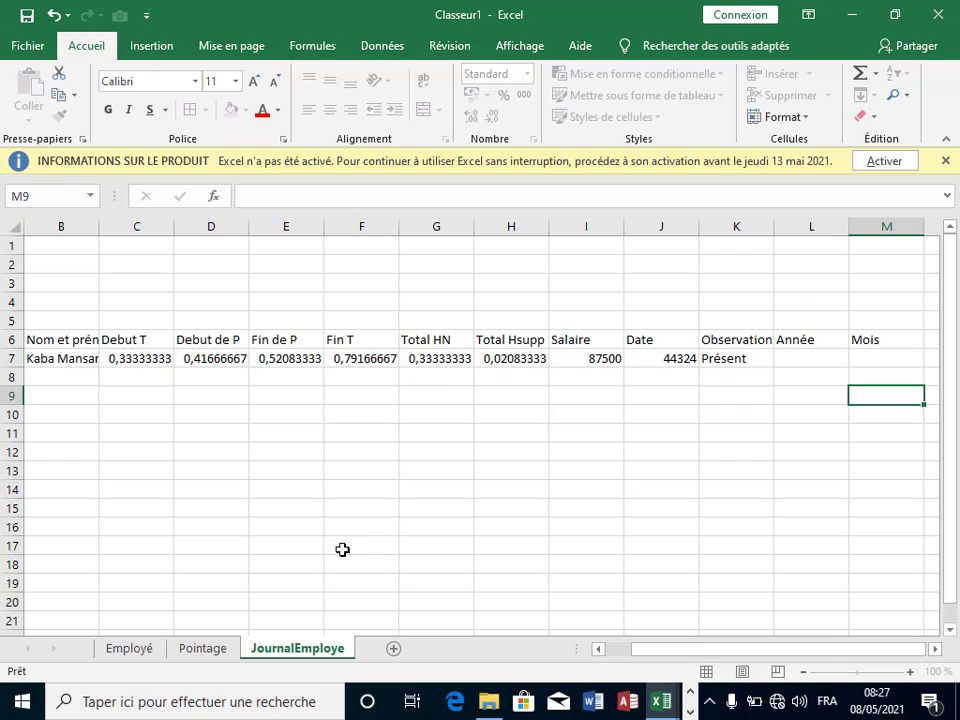
pyautogui.moveTo(633, 655); pyautogui.dragTo(724, 600)
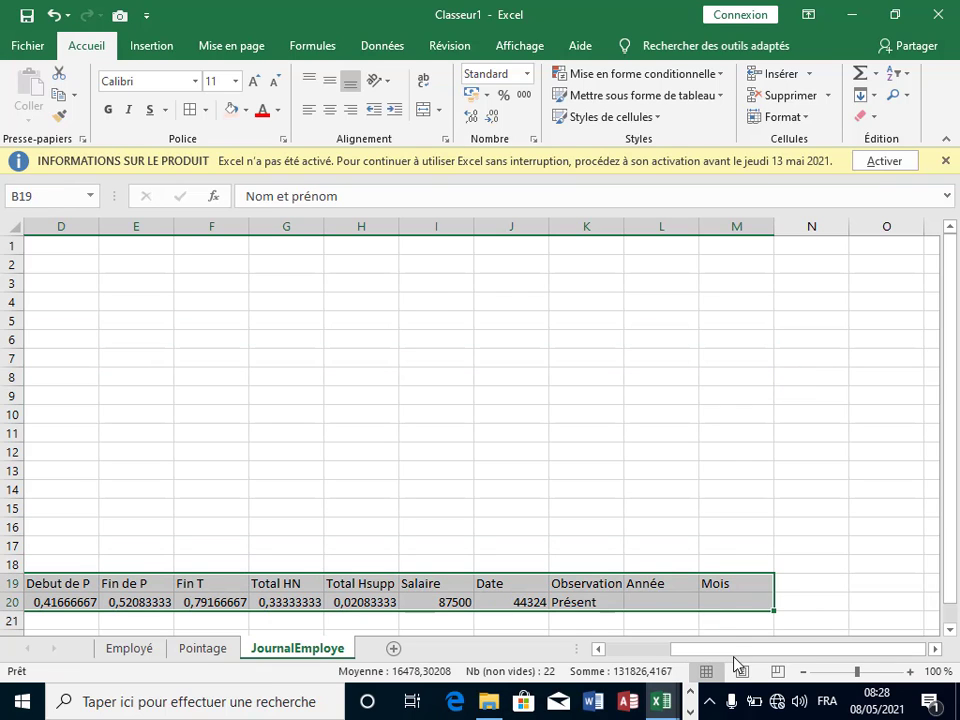
# Step: Convert B19:M20 into the table Tableau1 with headers using Ctrl+T
pyautogui.click(599, 650)
pyautogui.click(599, 650)
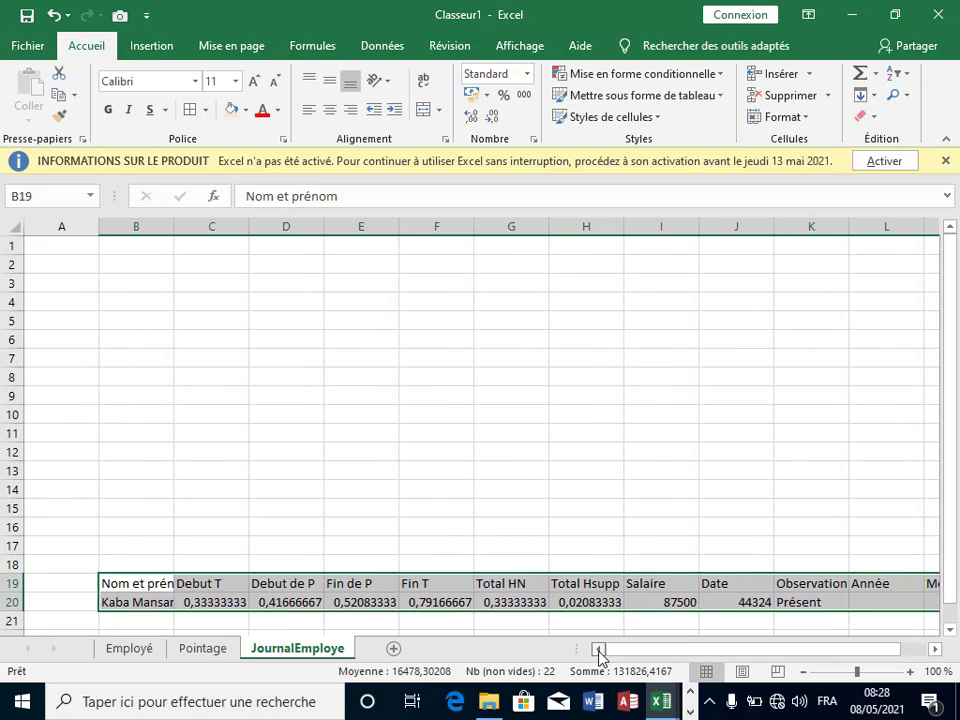
pyautogui.click(388, 583)
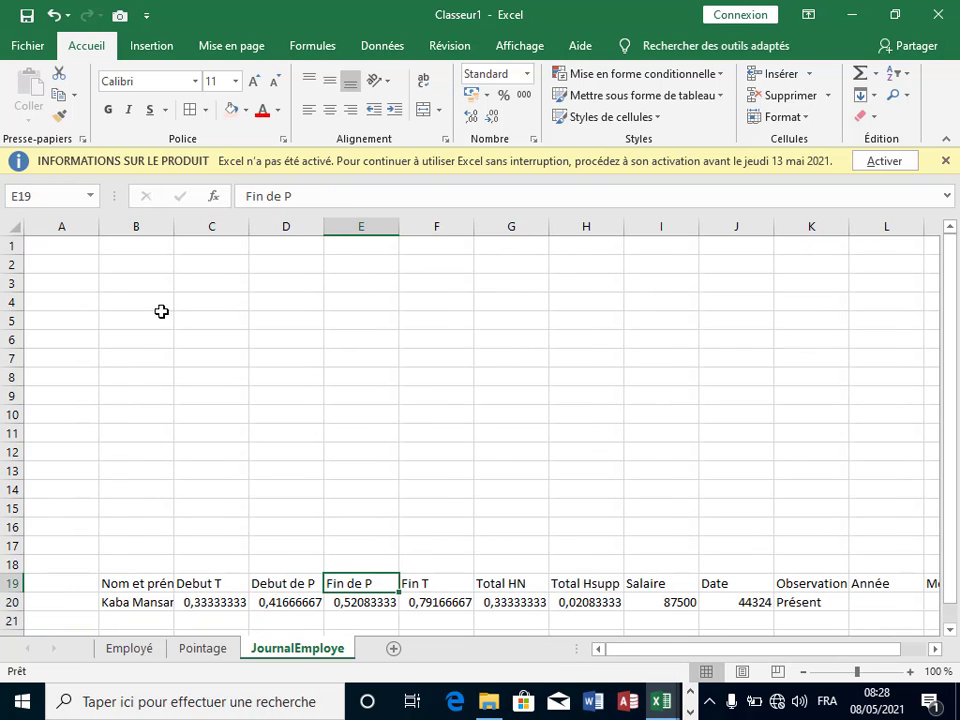
pyautogui.click(152, 46)
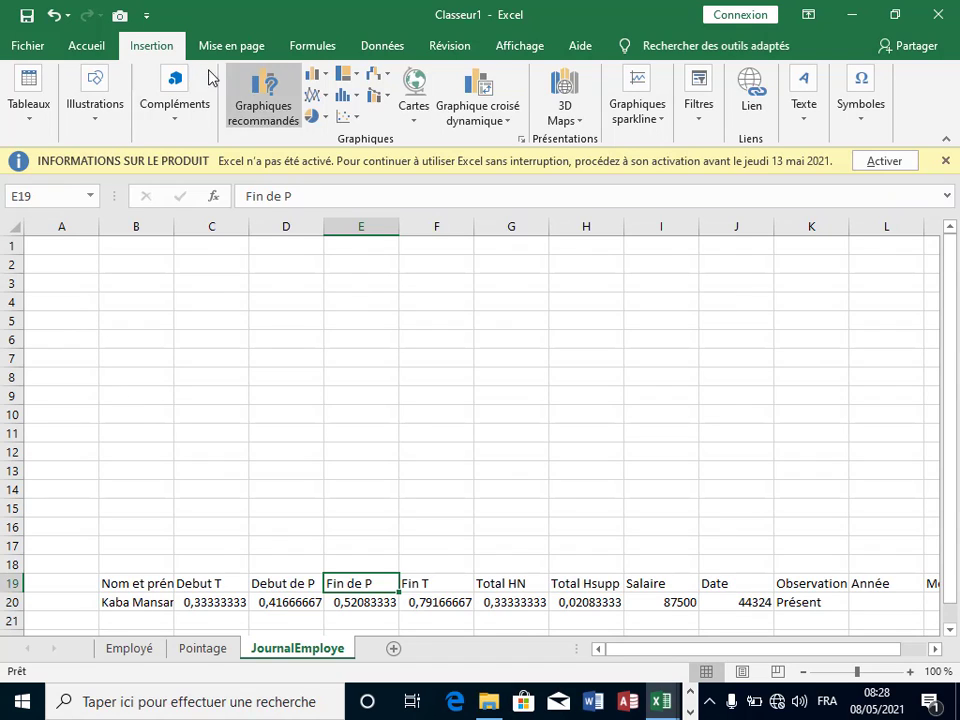
pyautogui.click(22, 108)
pyautogui.press('Escape')
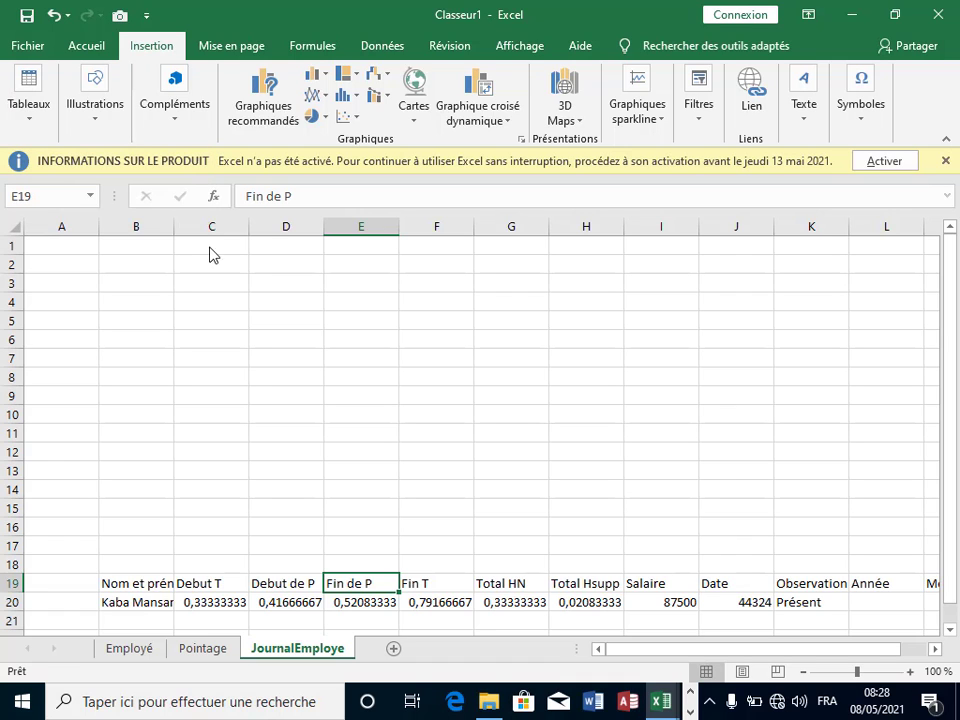
pyautogui.hotkey('ctrl', 't')
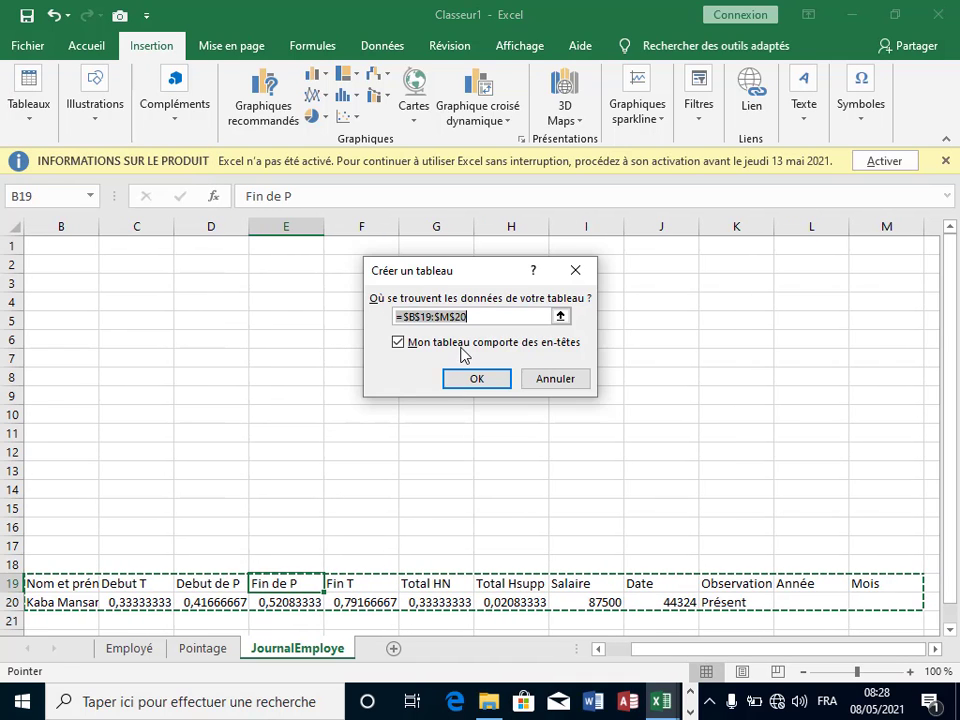
pyautogui.click(477, 378)
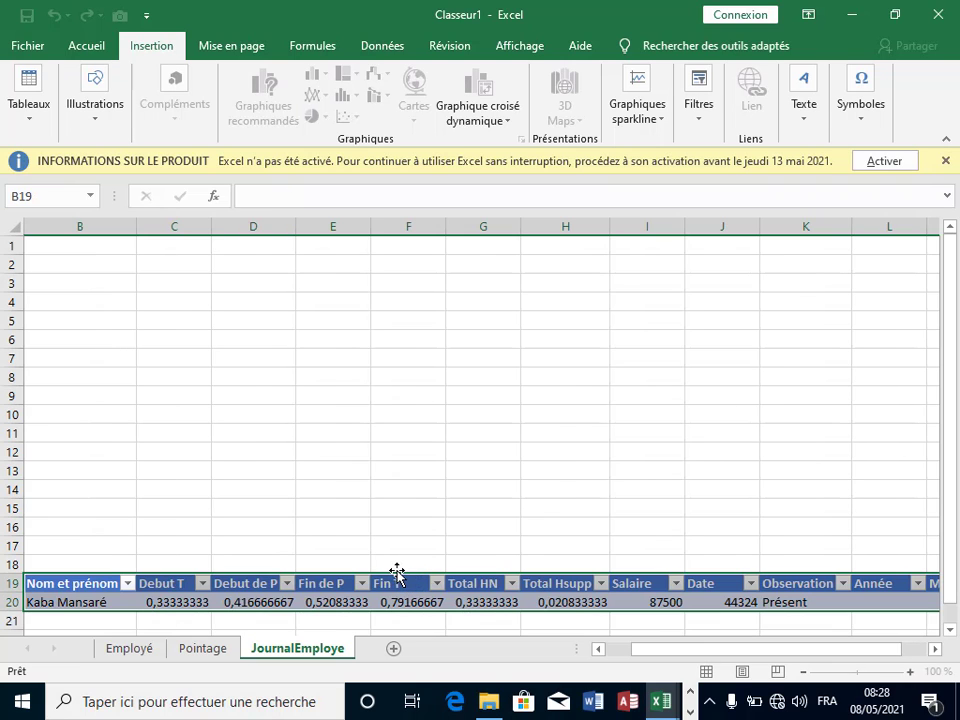
pyautogui.scroll(-3, 470, 600)
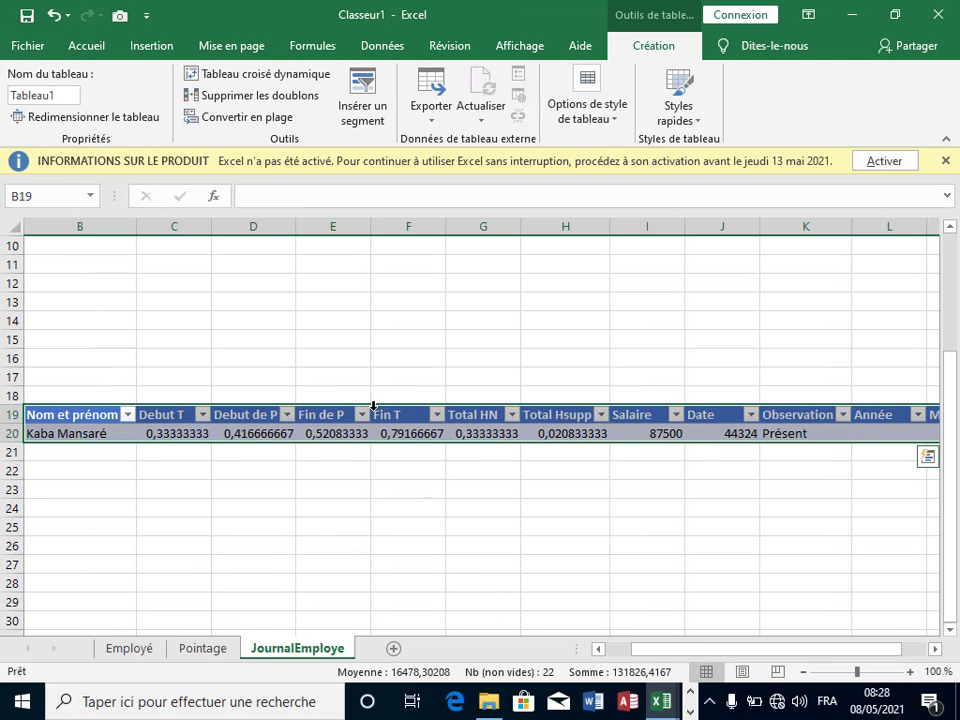
pyautogui.click(483, 620)
pyautogui.hotkey('ctrl', 'Up')
pyautogui.press('Left')
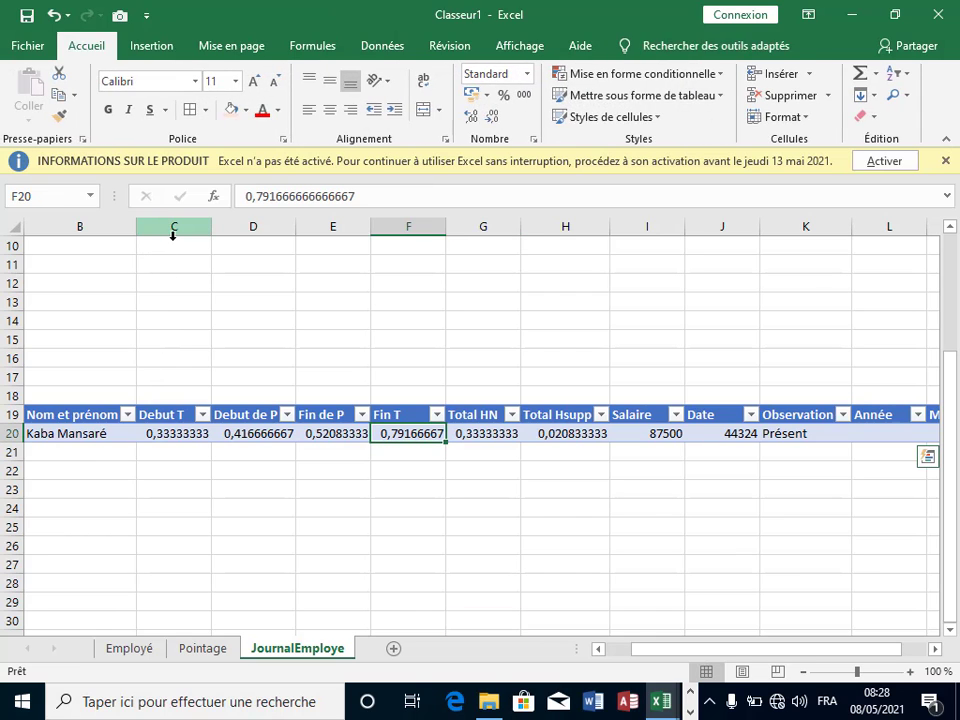
# Step: Format columns Debut T through Total Hsupp as 13:30 time, centred horizontally and vertically
pyautogui.click(173, 225)
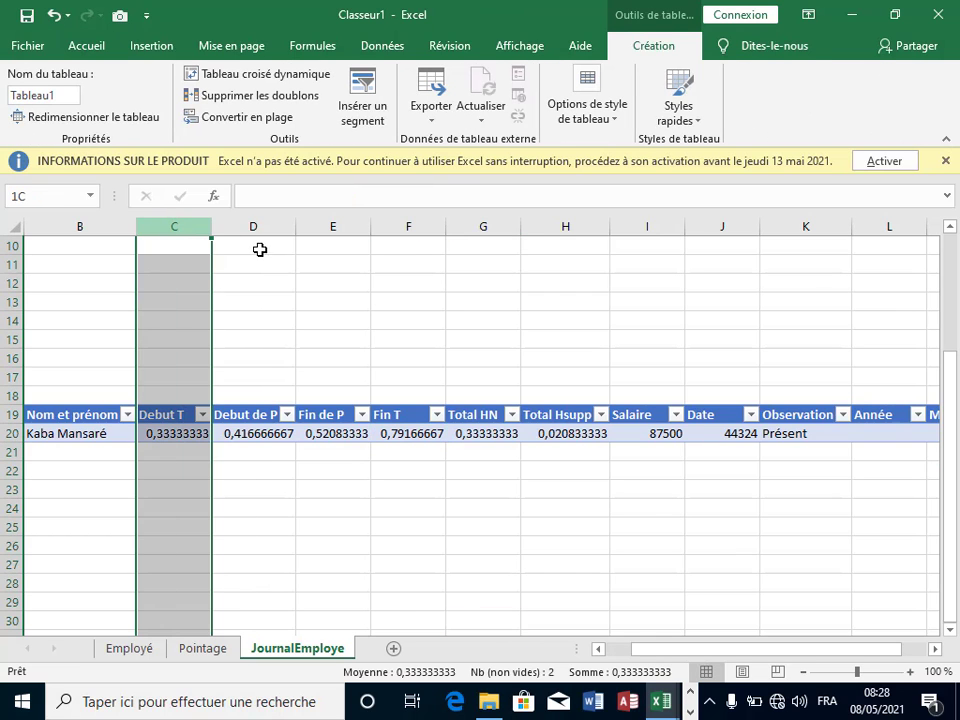
pyautogui.moveTo(259, 249); pyautogui.dragTo(572, 259)
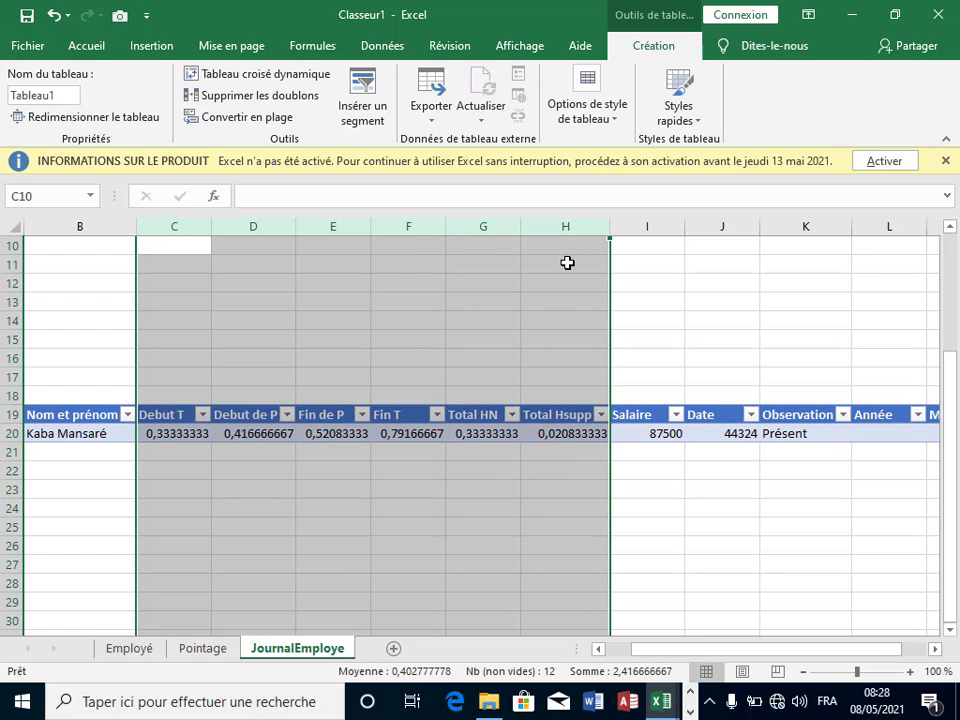
pyautogui.rightClick(567, 262)
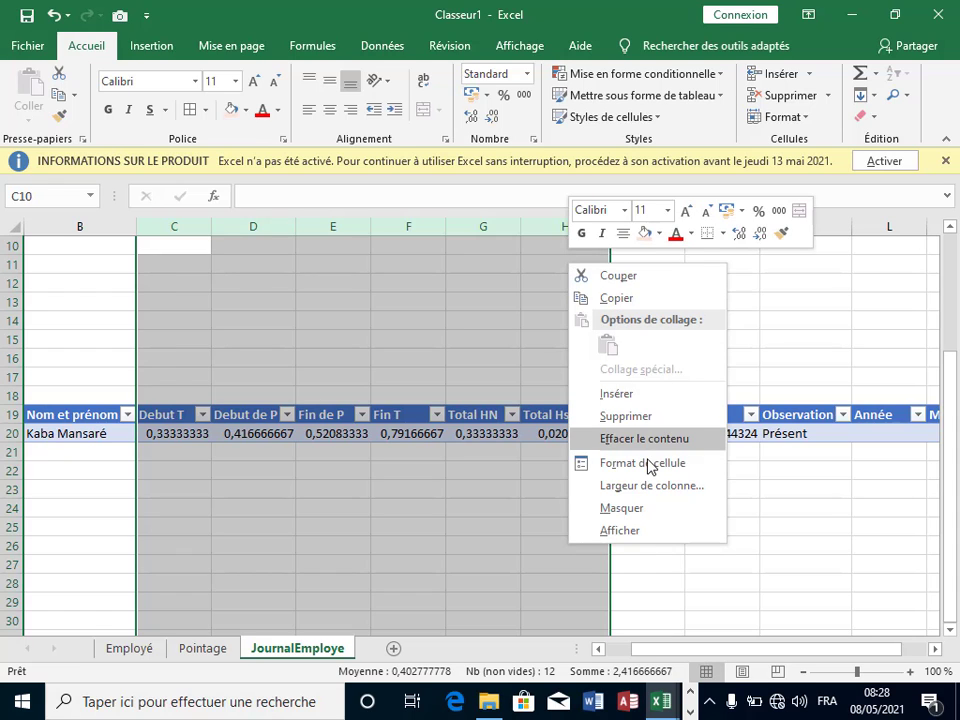
pyautogui.click(650, 467)
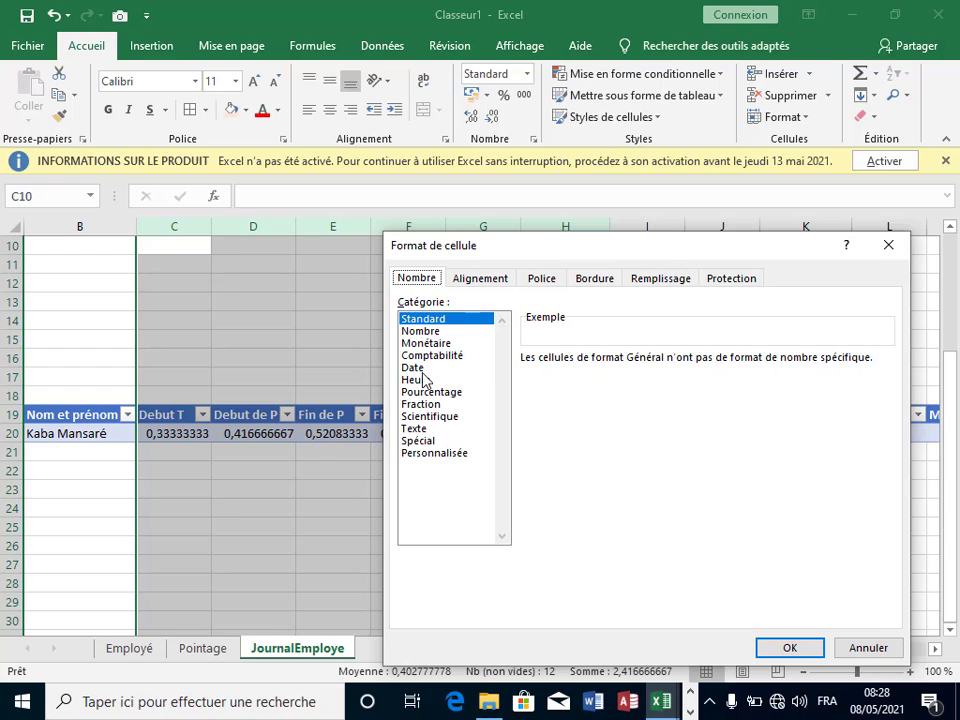
pyautogui.click(415, 380)
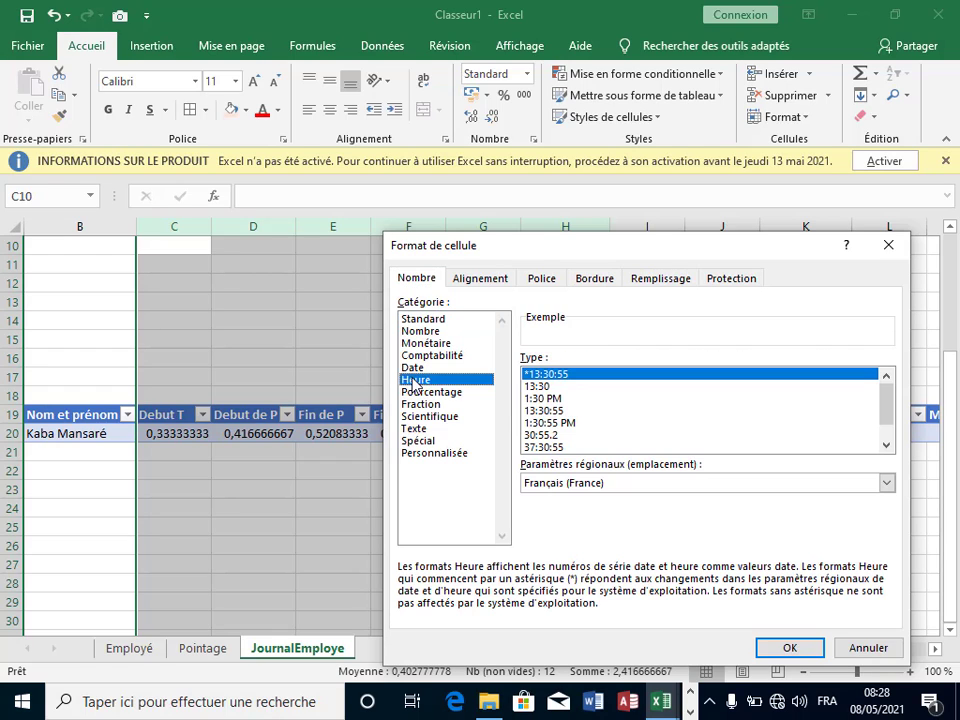
pyautogui.click(547, 387)
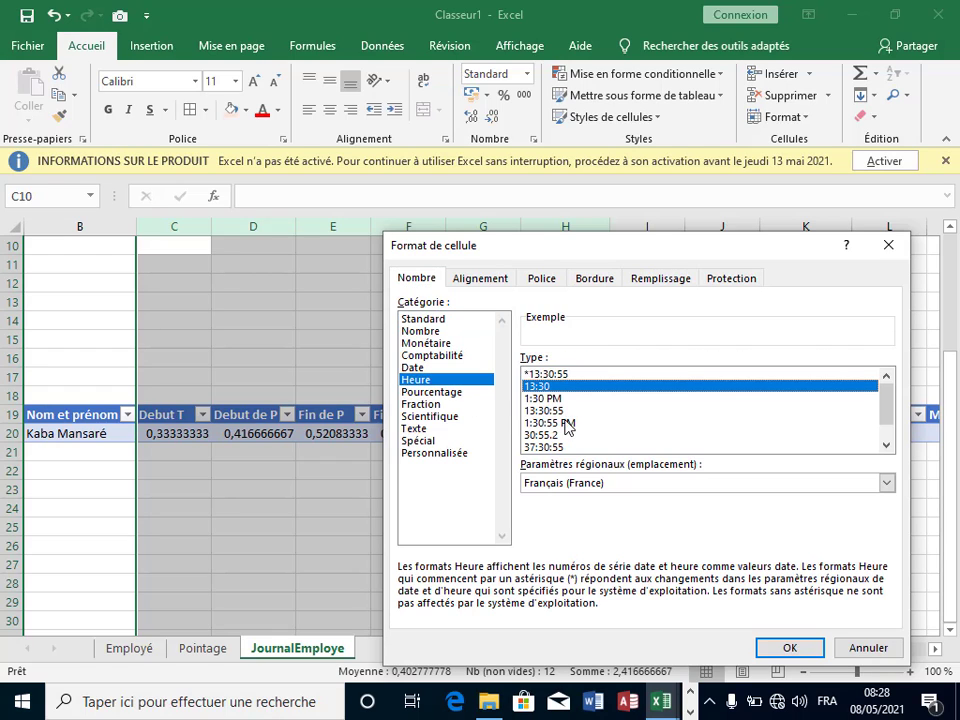
pyautogui.click(795, 647)
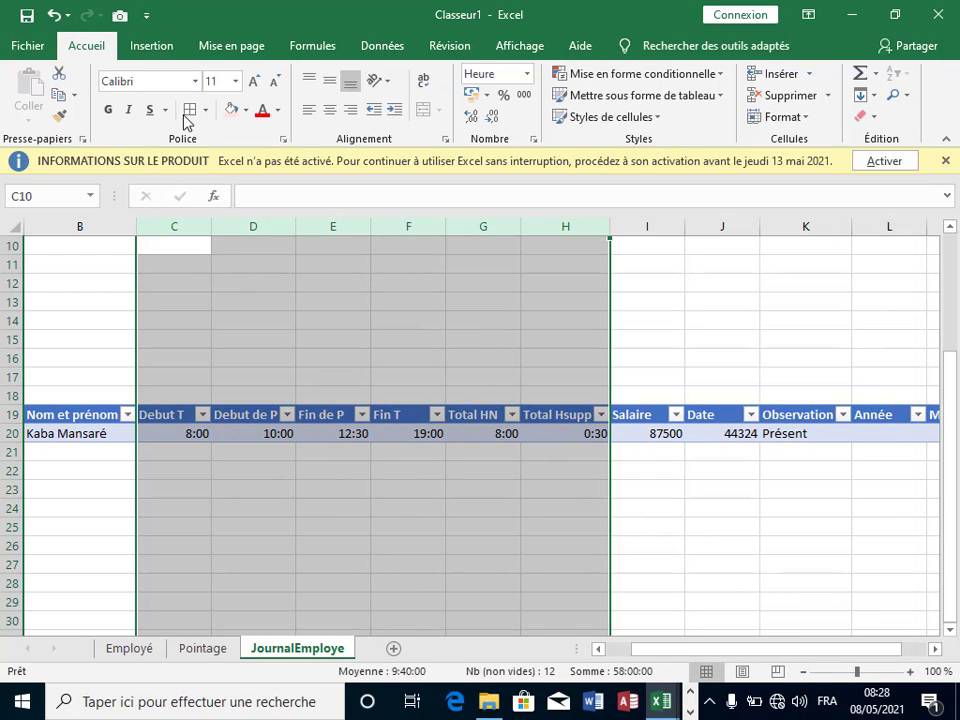
pyautogui.click(331, 110)
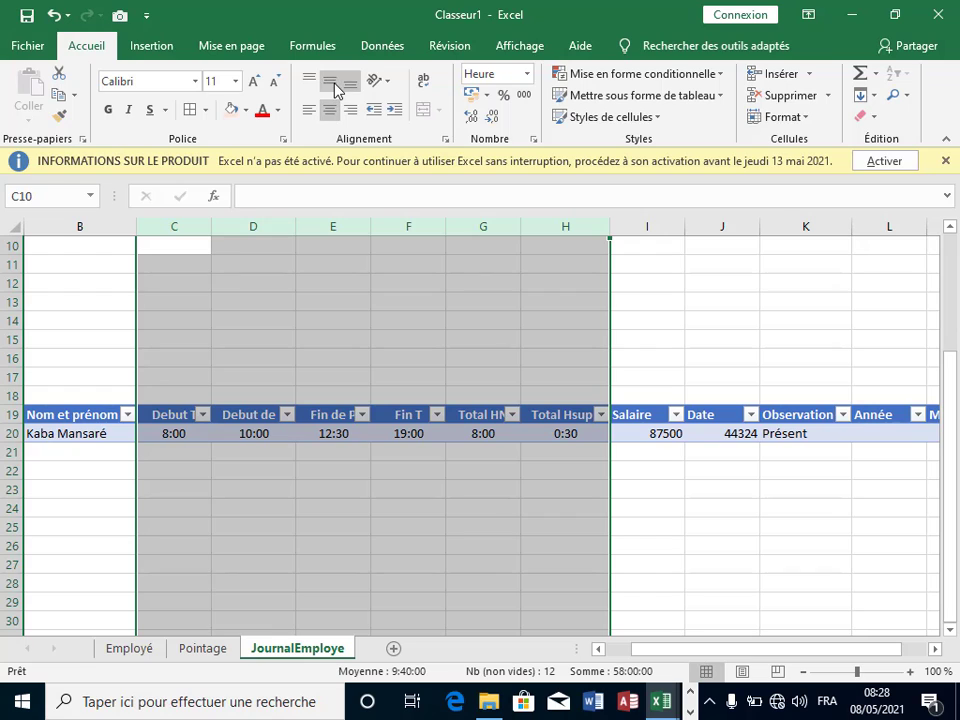
pyautogui.click(334, 86)
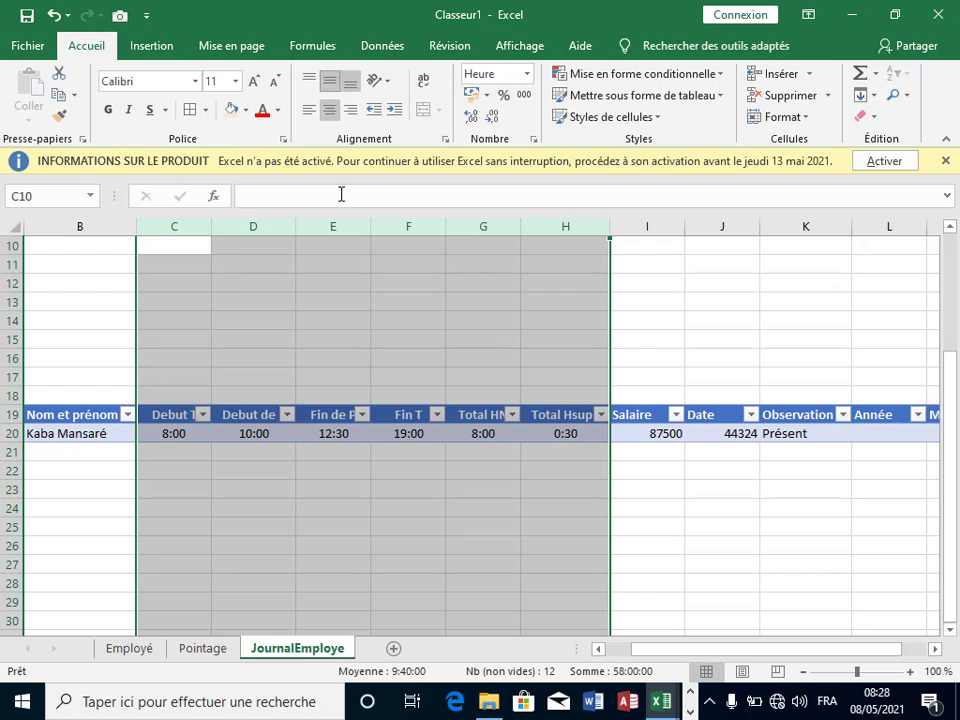
pyautogui.click(654, 494)
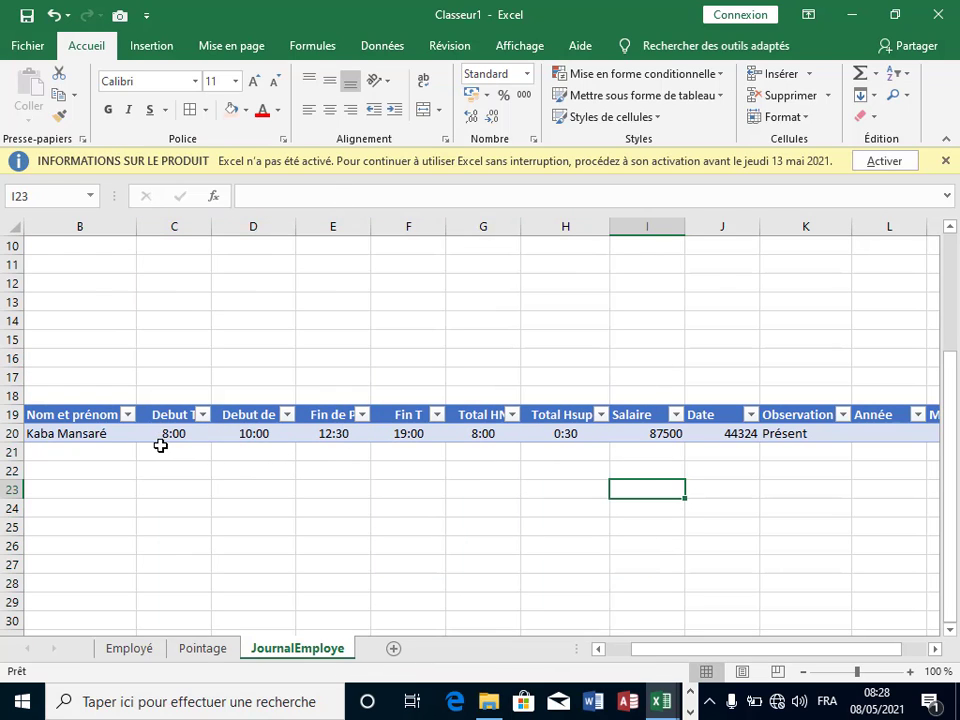
# Step: Select the whole Salaire column for formatting
pyautogui.click(656, 435)
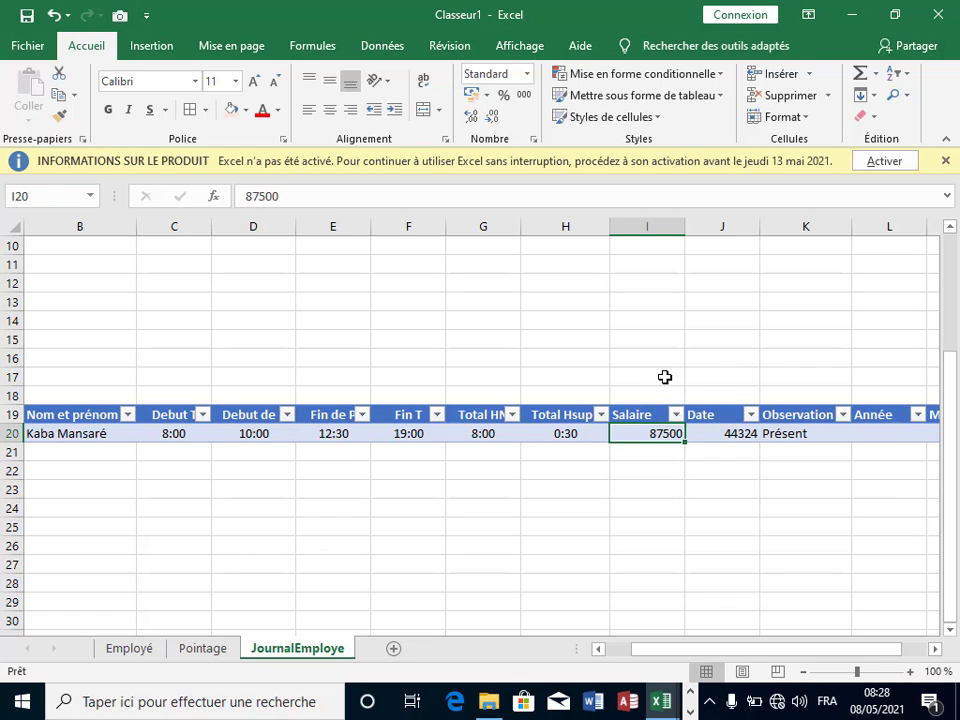
pyautogui.click(658, 227)
pyautogui.rightClick(645, 330)
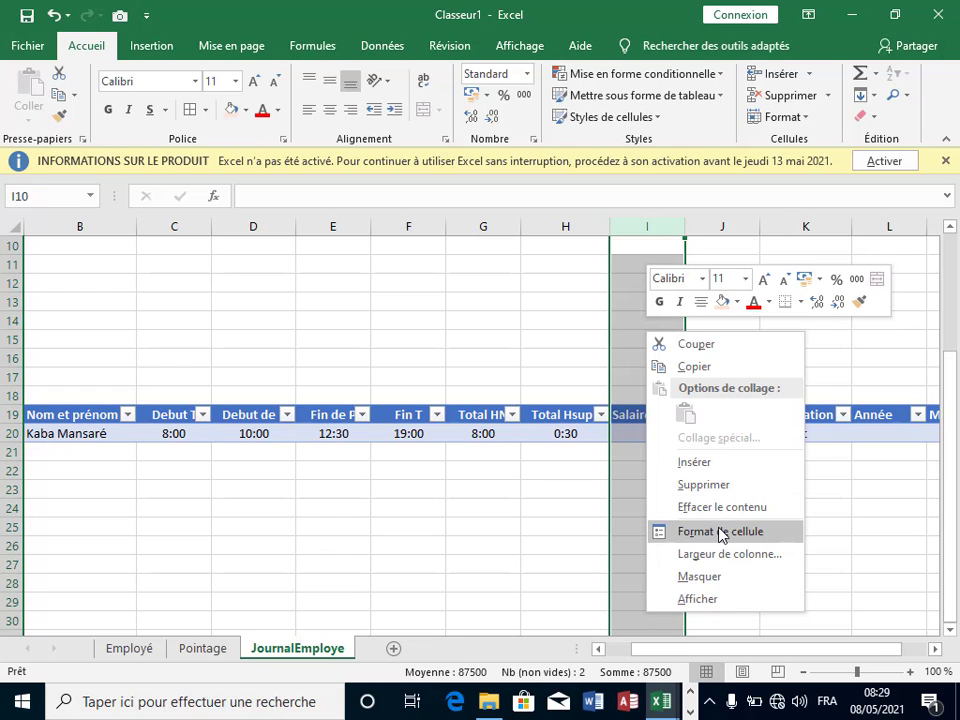
# Step: Format Salaire as Monétaire with 0 decimals and the GNF symbol, showing 87 500 GNF
pyautogui.click(722, 531)
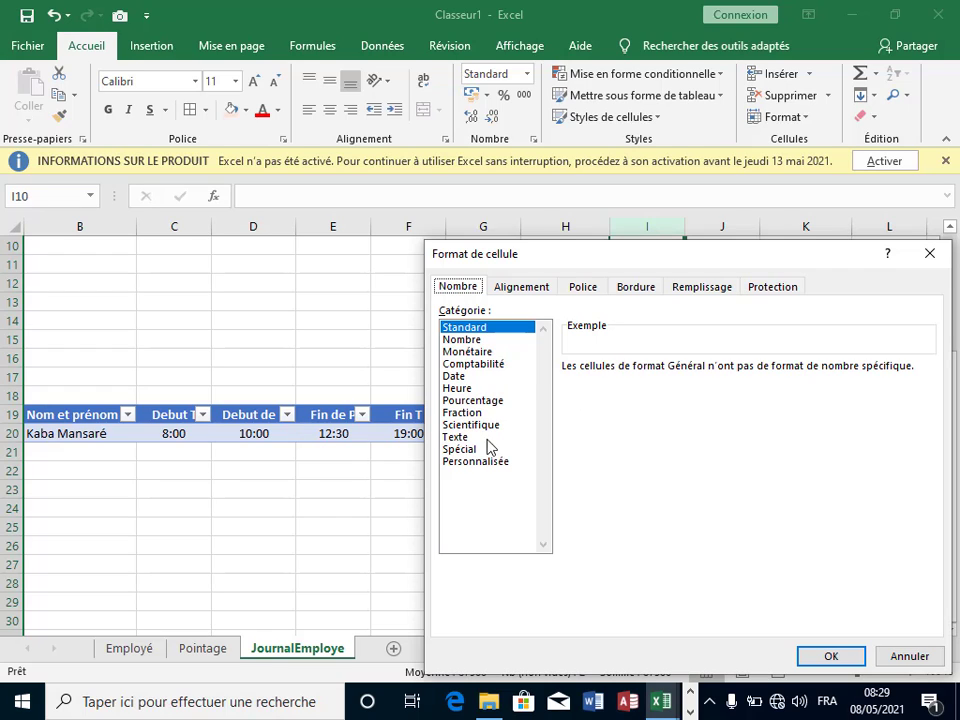
pyautogui.click(468, 352)
pyautogui.click(725, 373)
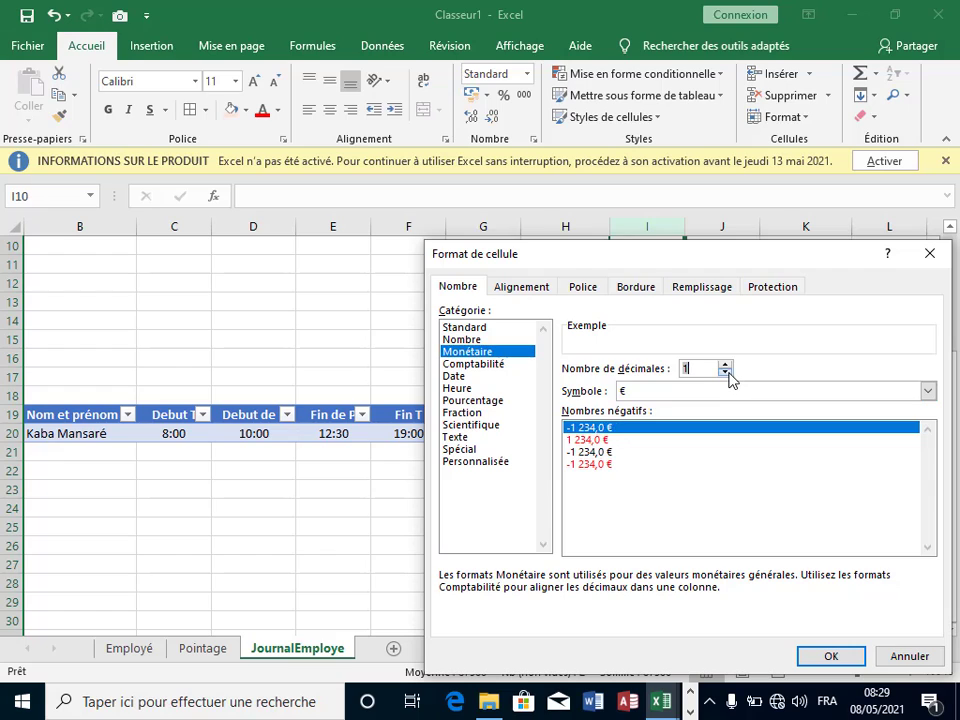
pyautogui.click(726, 373)
pyautogui.click(707, 398)
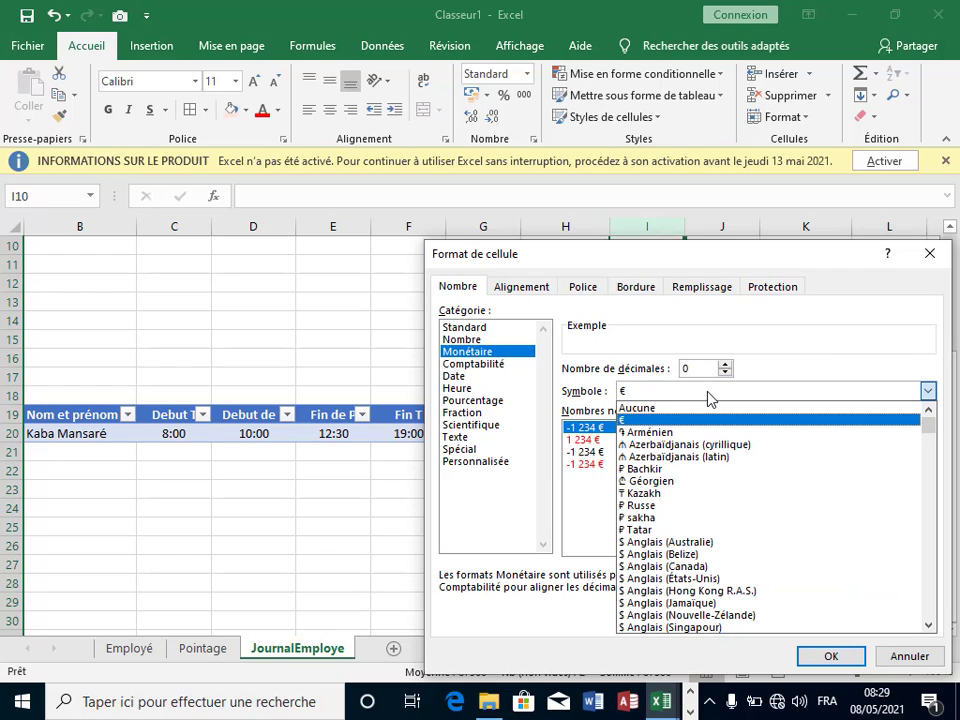
pyautogui.press('g')
pyautogui.press('g')
pyautogui.press('g')
pyautogui.press('g')
pyautogui.press('g')
pyautogui.press('g')
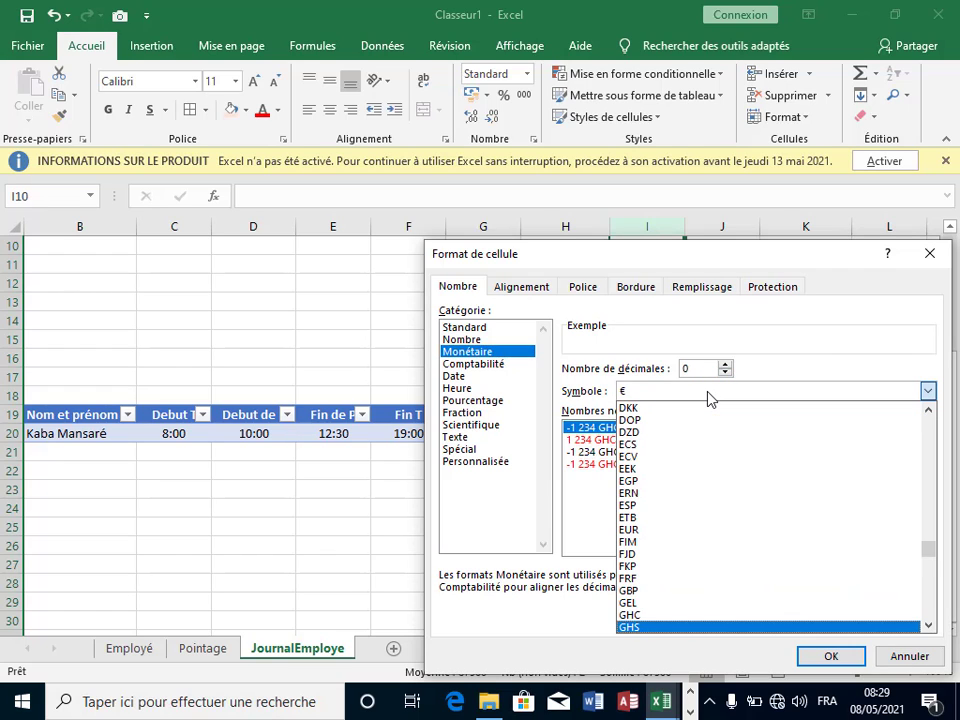
pyautogui.press('g')
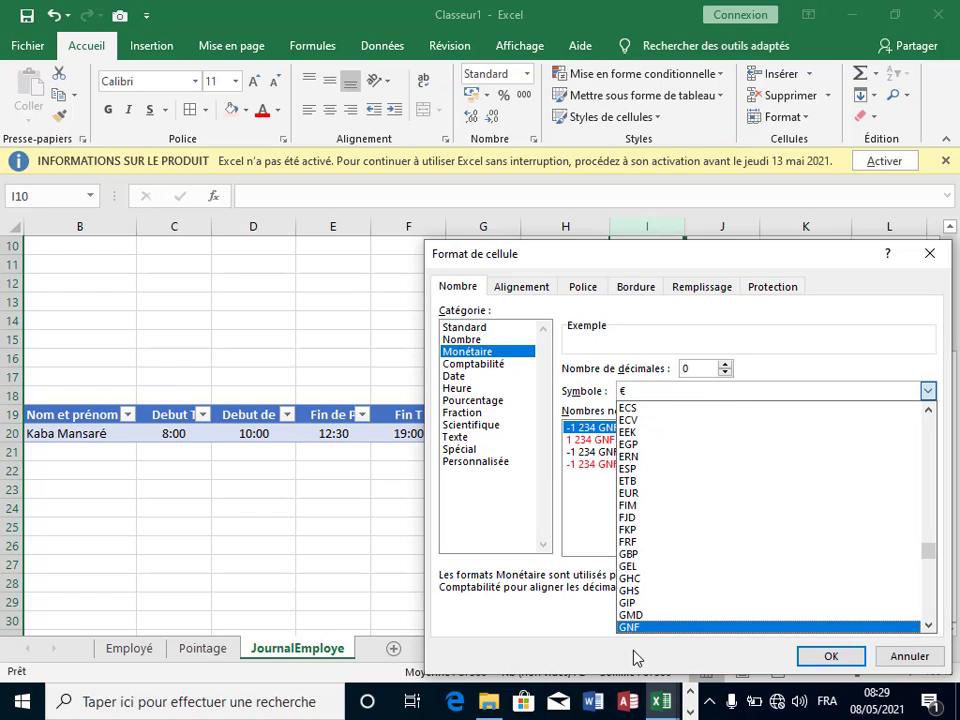
pyautogui.click(656, 629)
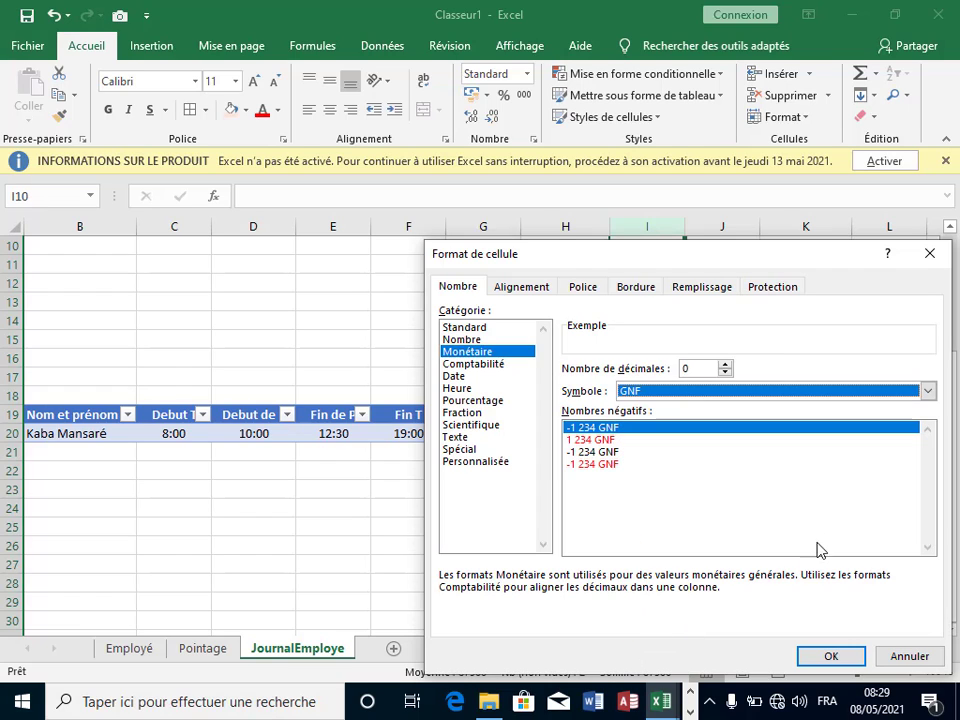
pyautogui.click(846, 658)
pyautogui.click(765, 514)
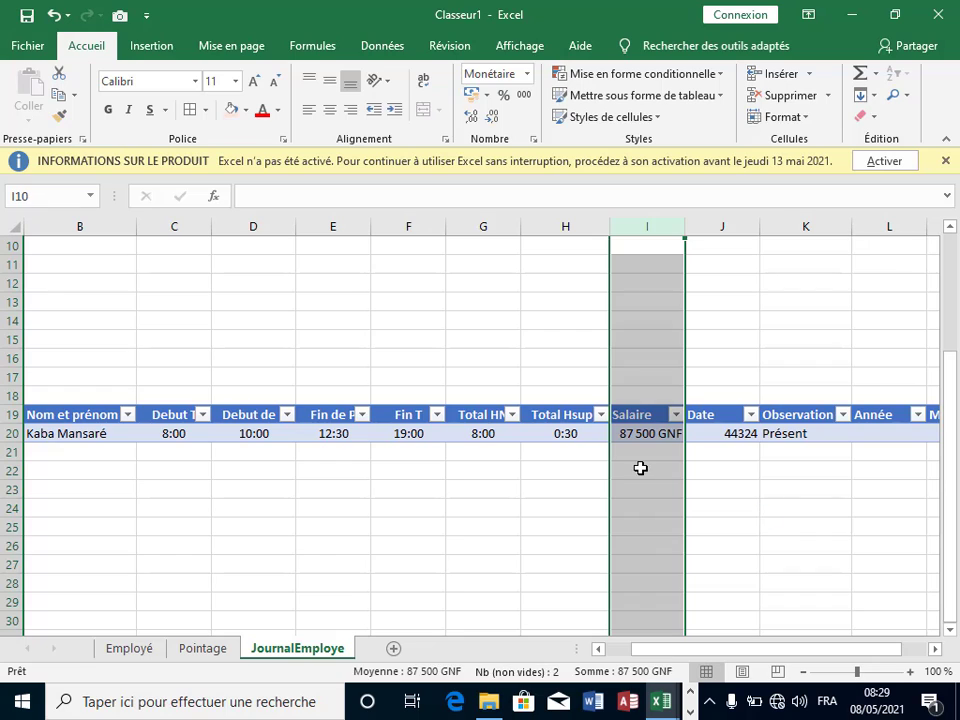
pyautogui.click(736, 227)
# Step: Apply the *14/03/2012 date format to the Date column so it shows 08/05/2021
pyautogui.rightClick(727, 268)
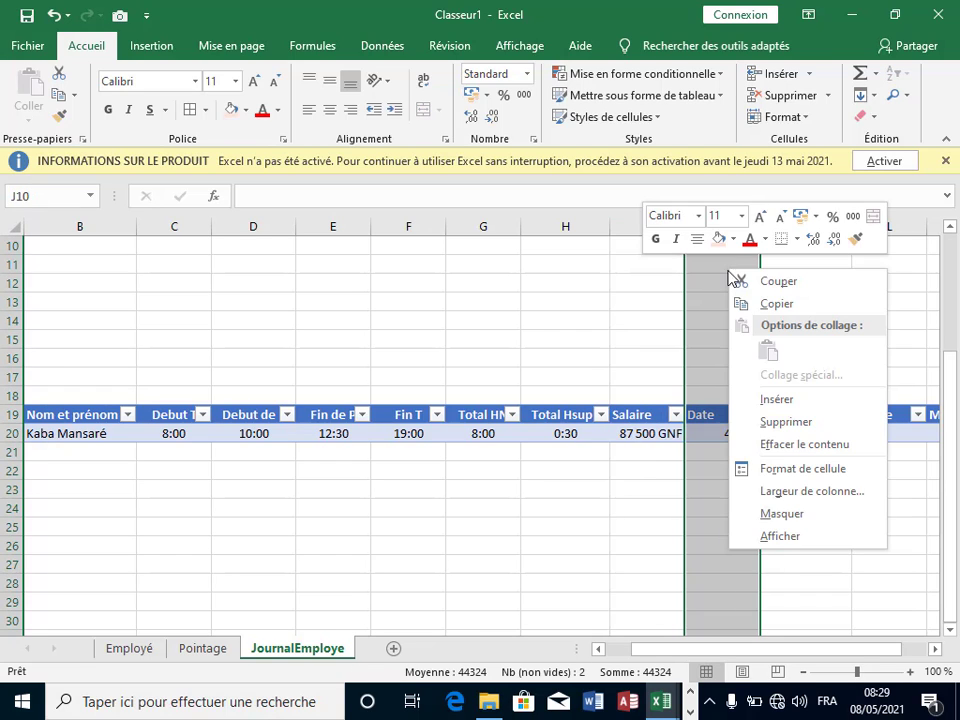
pyautogui.click(795, 468)
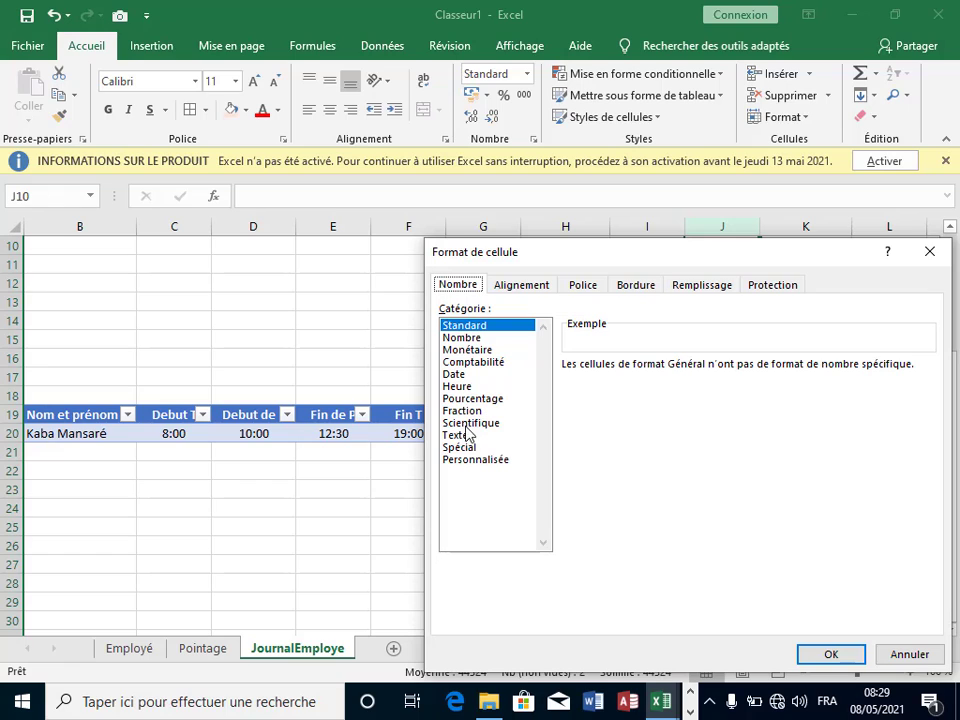
pyautogui.click(458, 375)
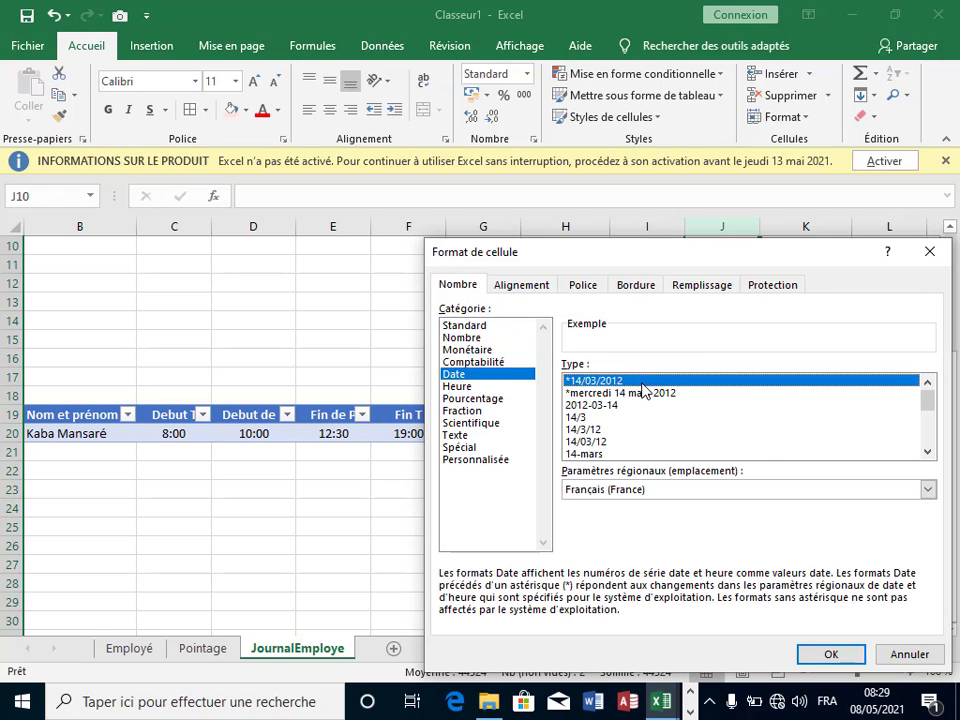
pyautogui.click(833, 653)
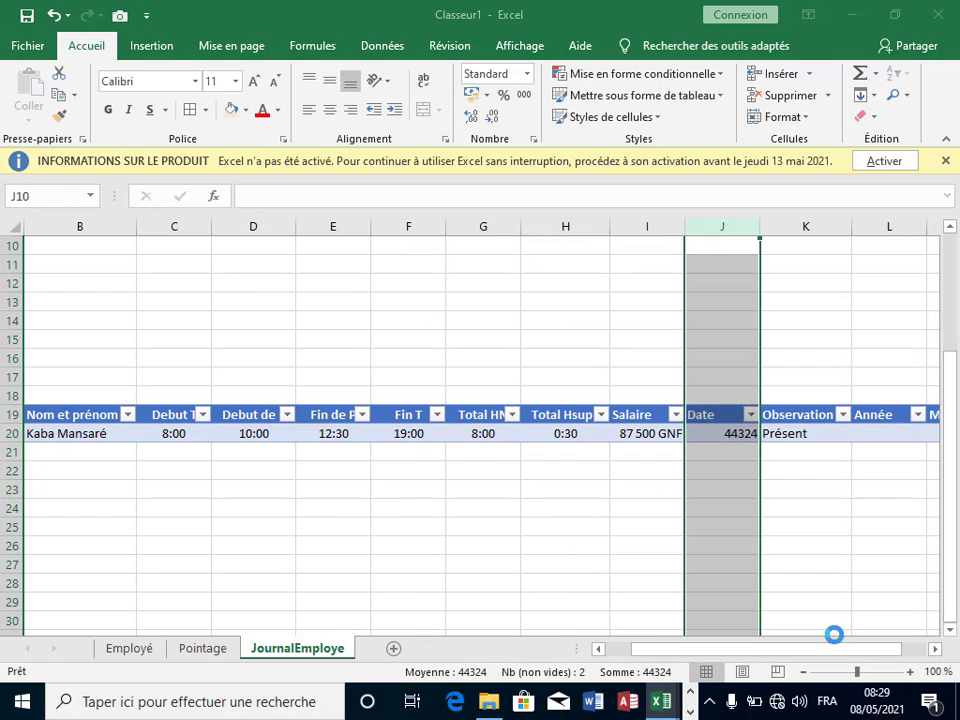
pyautogui.click(808, 486)
pyautogui.click(872, 437)
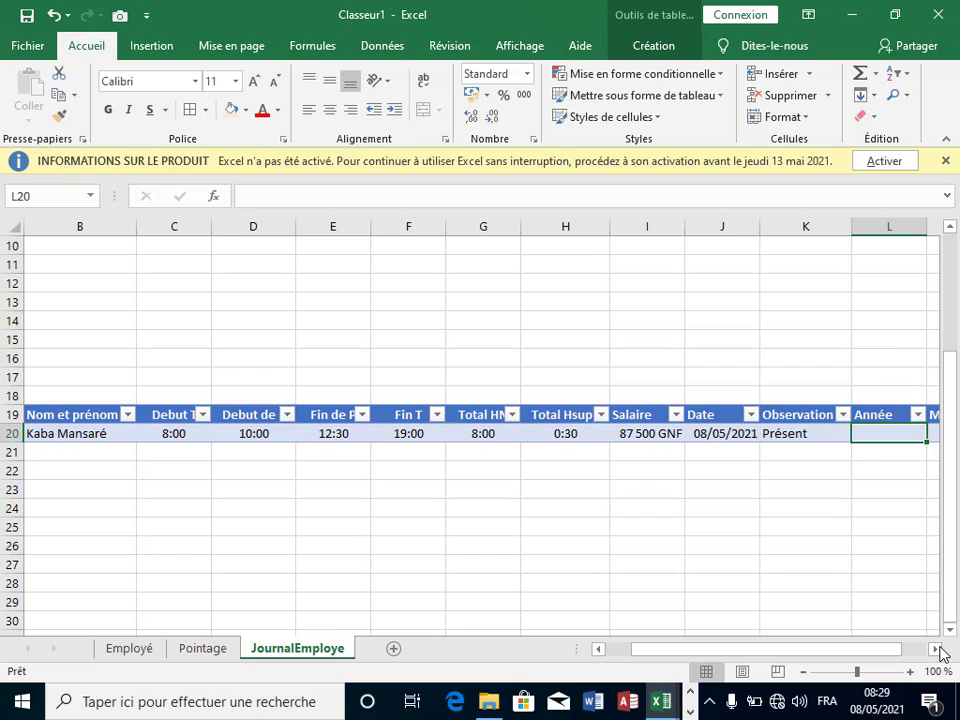
# Step: Enter an ANNEE formula on the row's Date in the Année column, returning 2021
pyautogui.click(938, 650)
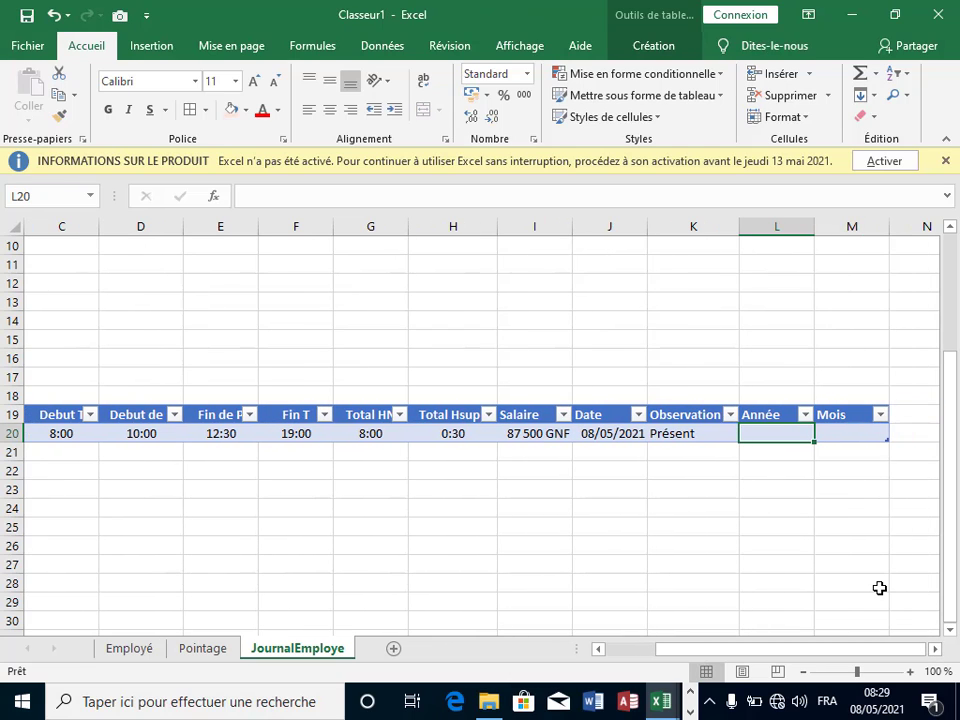
pyautogui.write('=a')
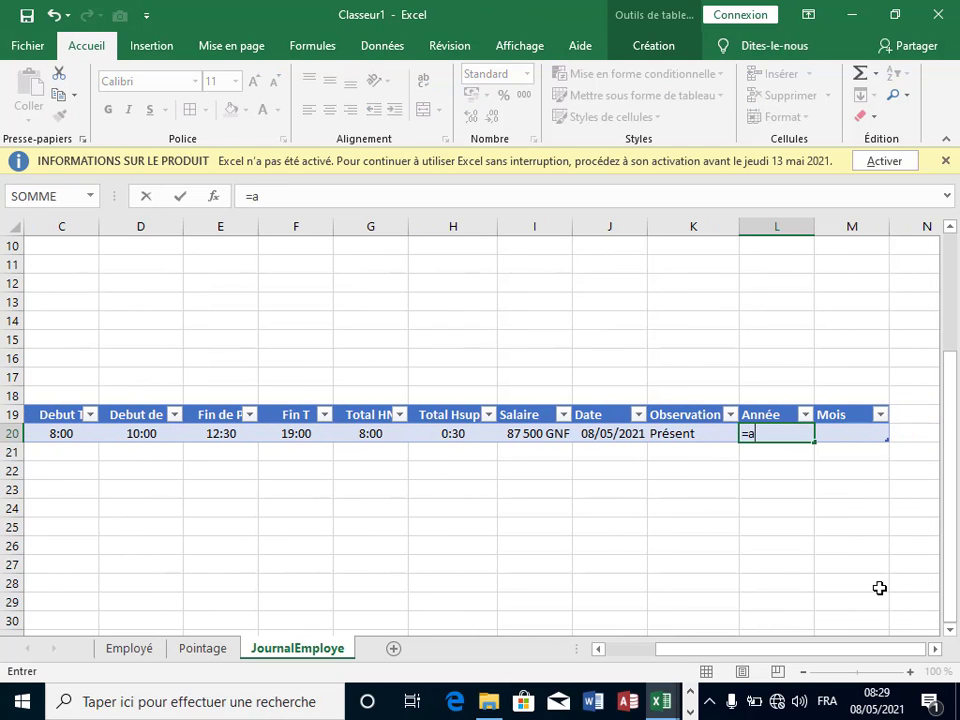
pyautogui.write('n')
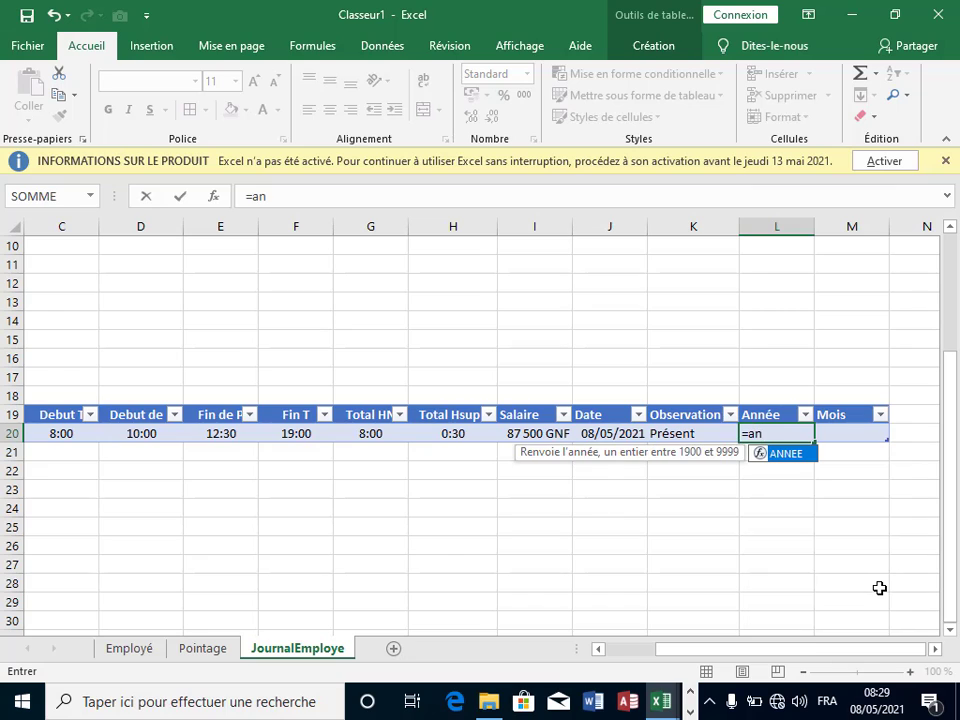
pyautogui.doubleClick(800, 456)
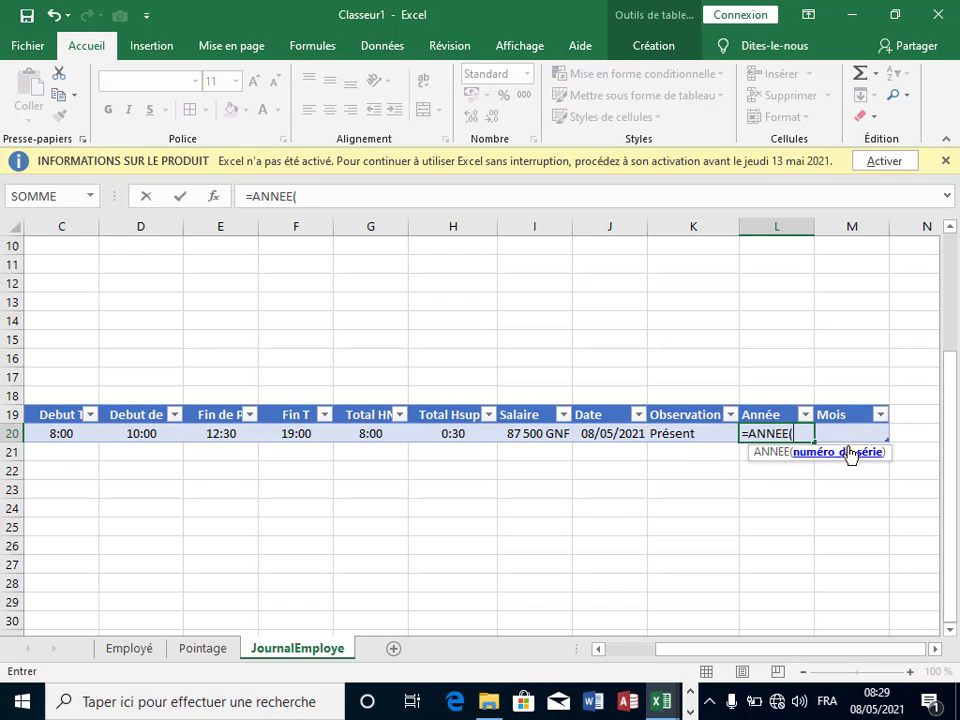
pyautogui.click(612, 433)
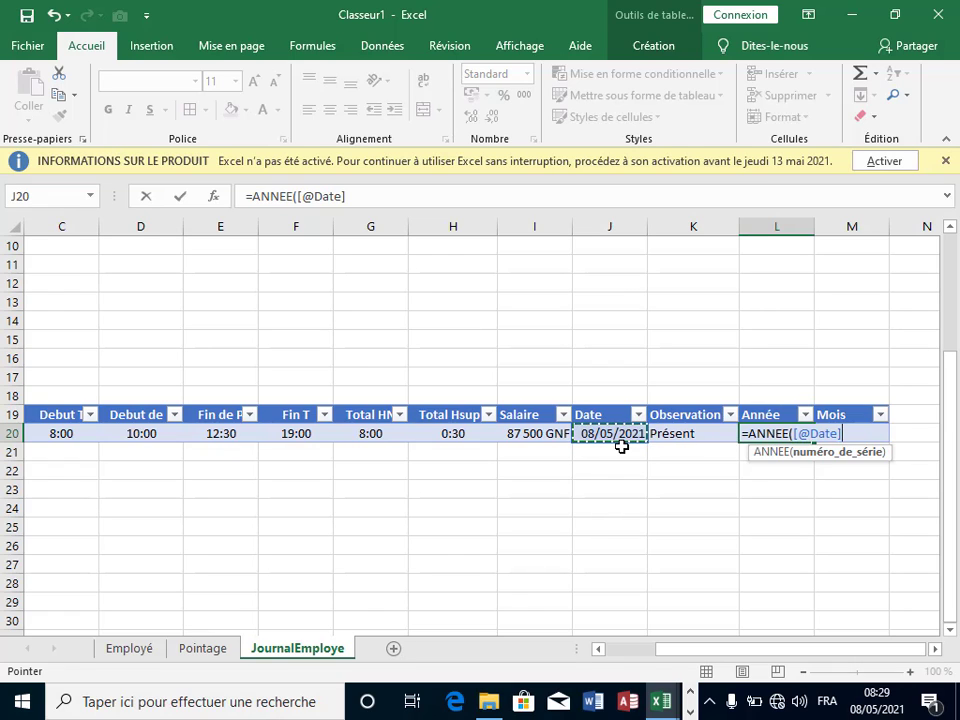
pyautogui.write(')')
pyautogui.click(798, 449)
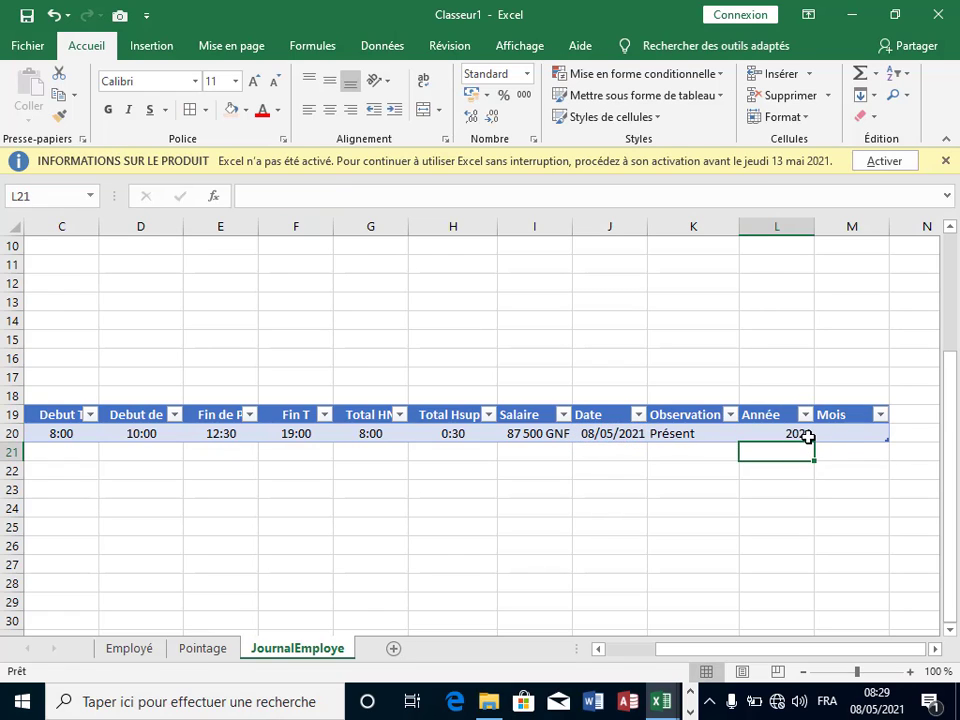
pyautogui.click(860, 426)
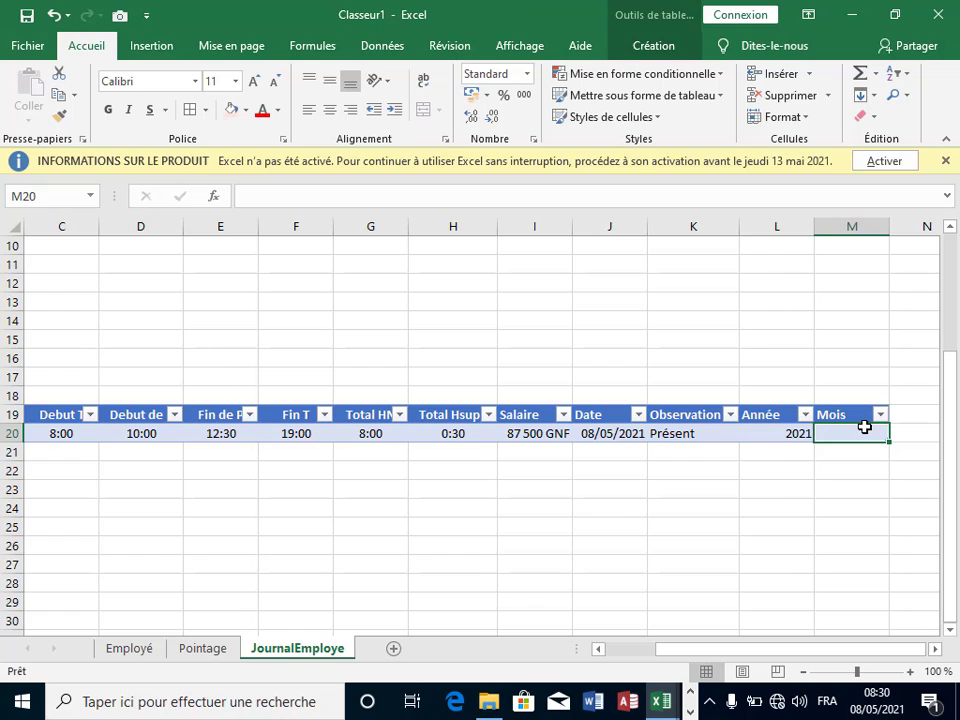
pyautogui.write('=')
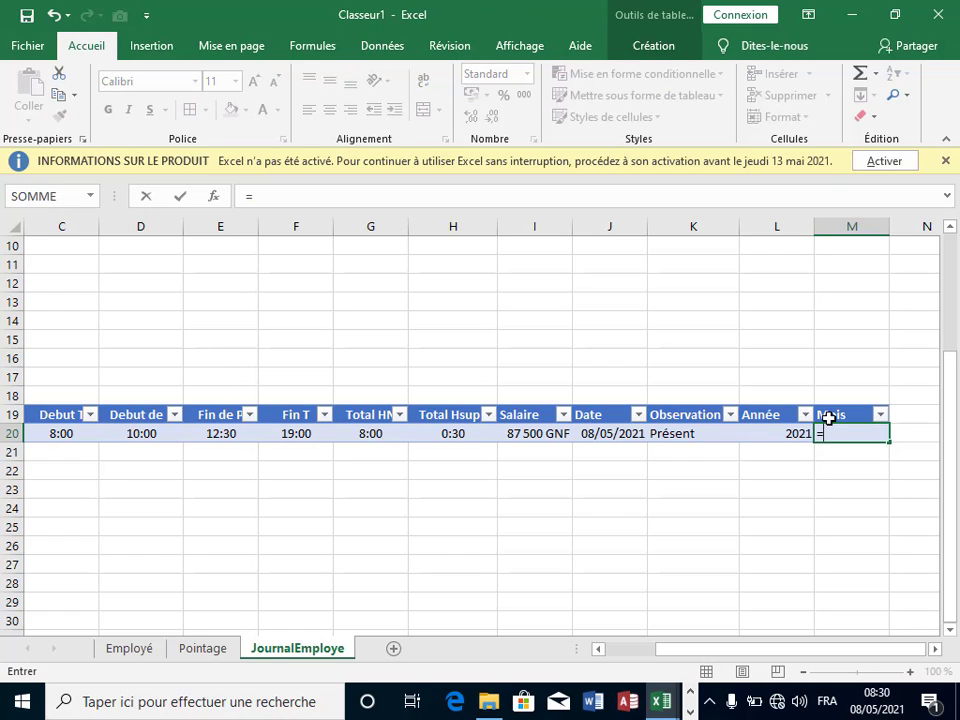
pyautogui.write('mo')
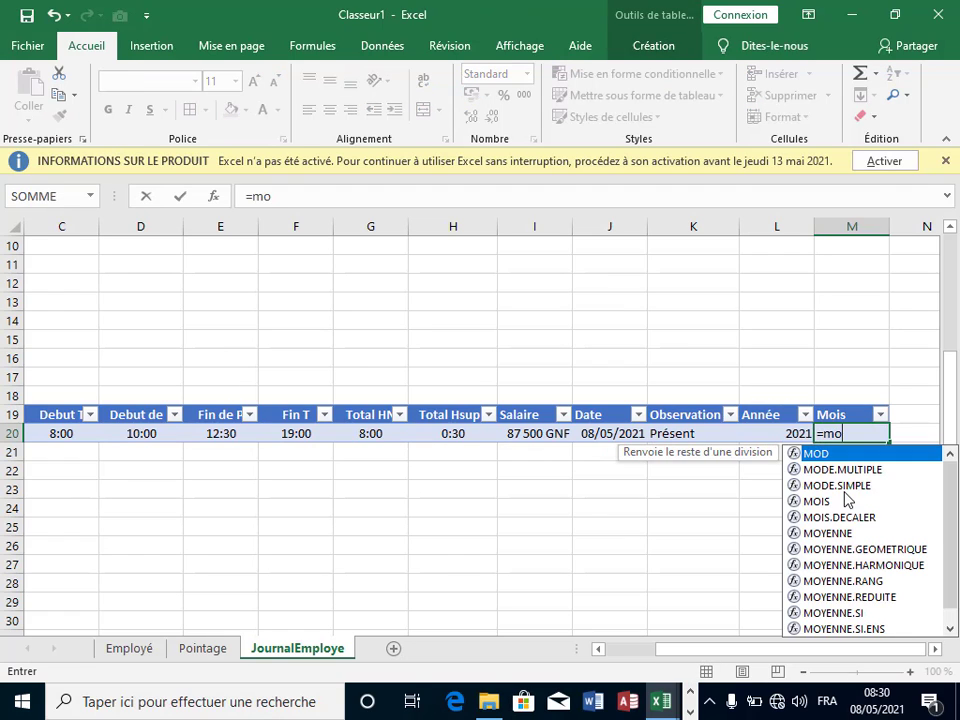
pyautogui.doubleClick(810, 501)
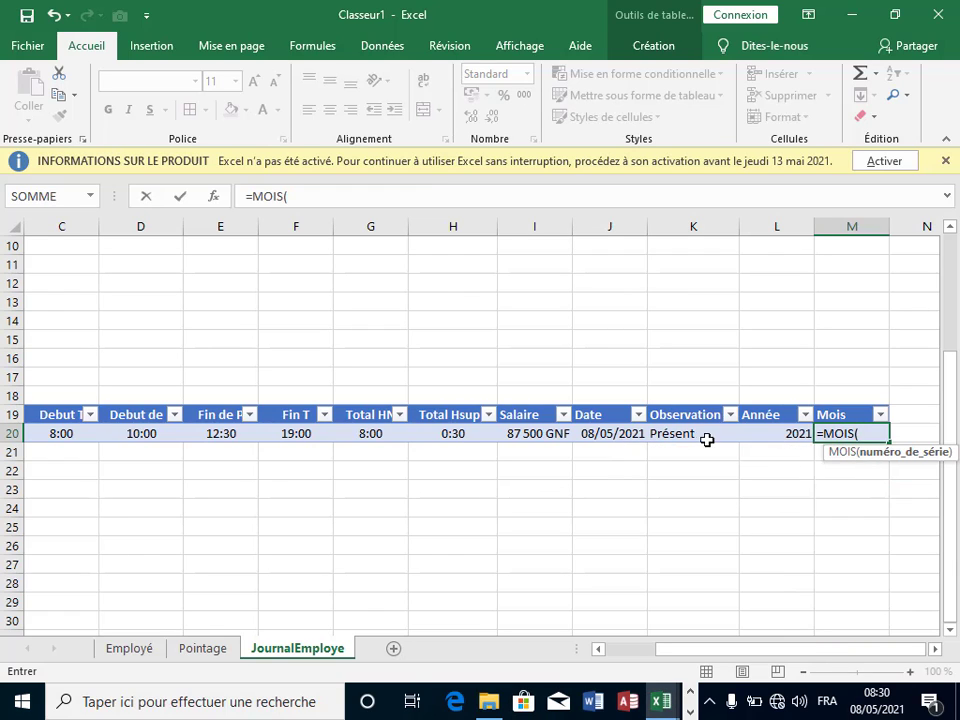
pyautogui.click(627, 437)
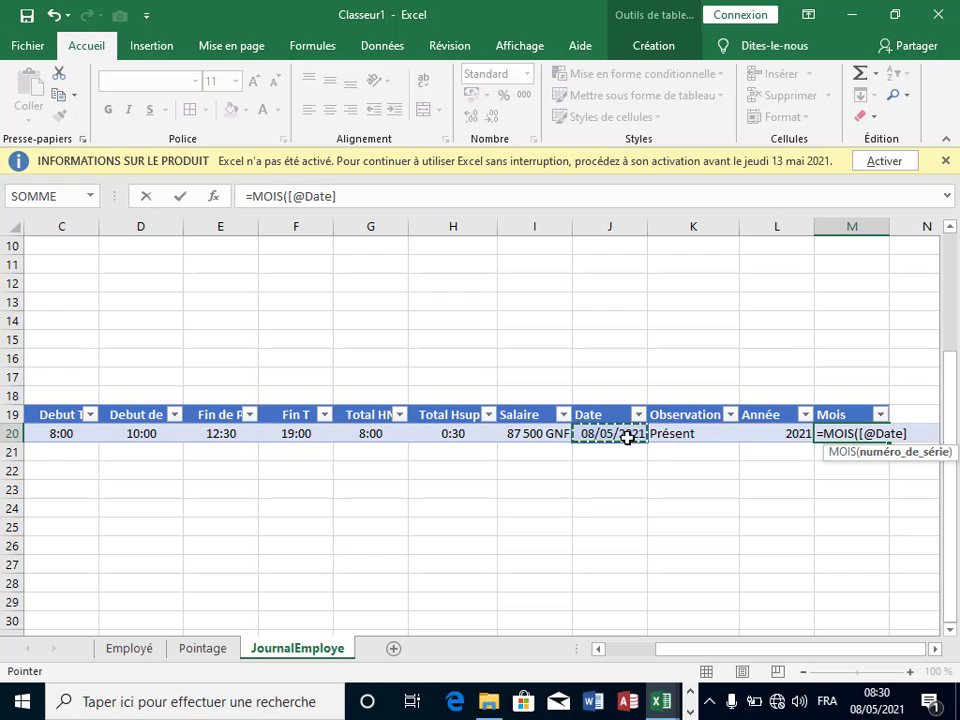
pyautogui.press('Return')
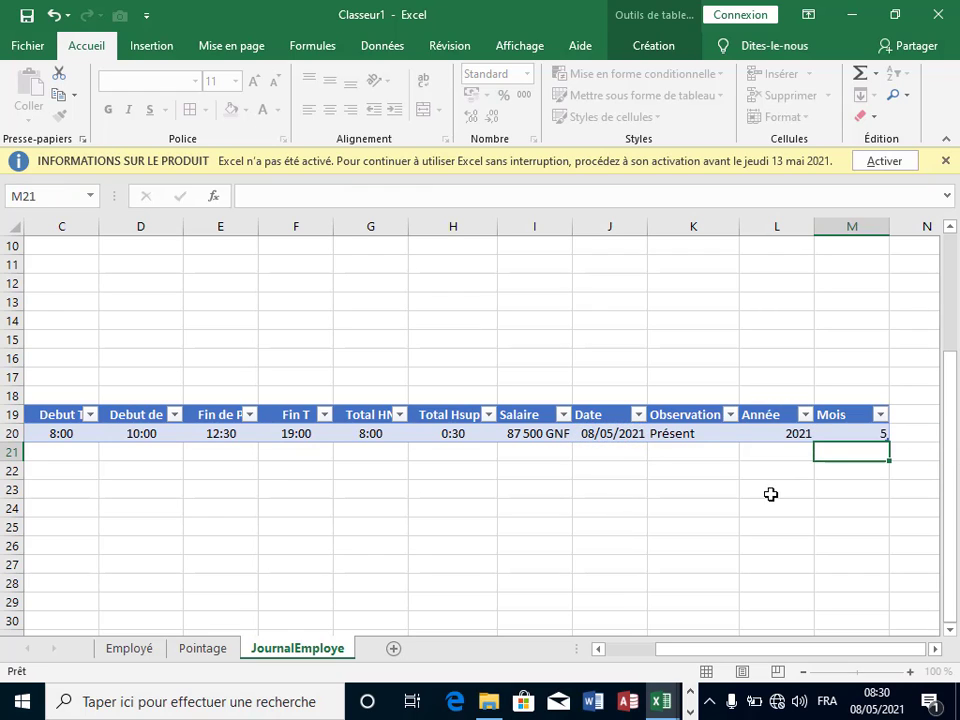
pyautogui.moveTo(699, 658); pyautogui.dragTo(608, 656)
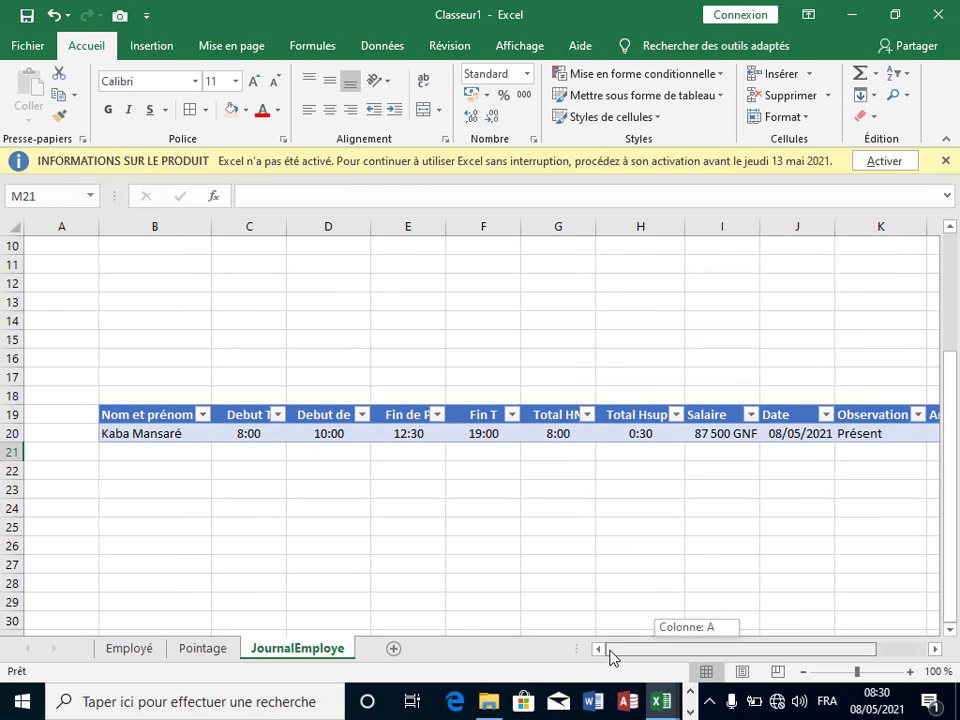
pyautogui.click(462, 556)
pyautogui.click(203, 649)
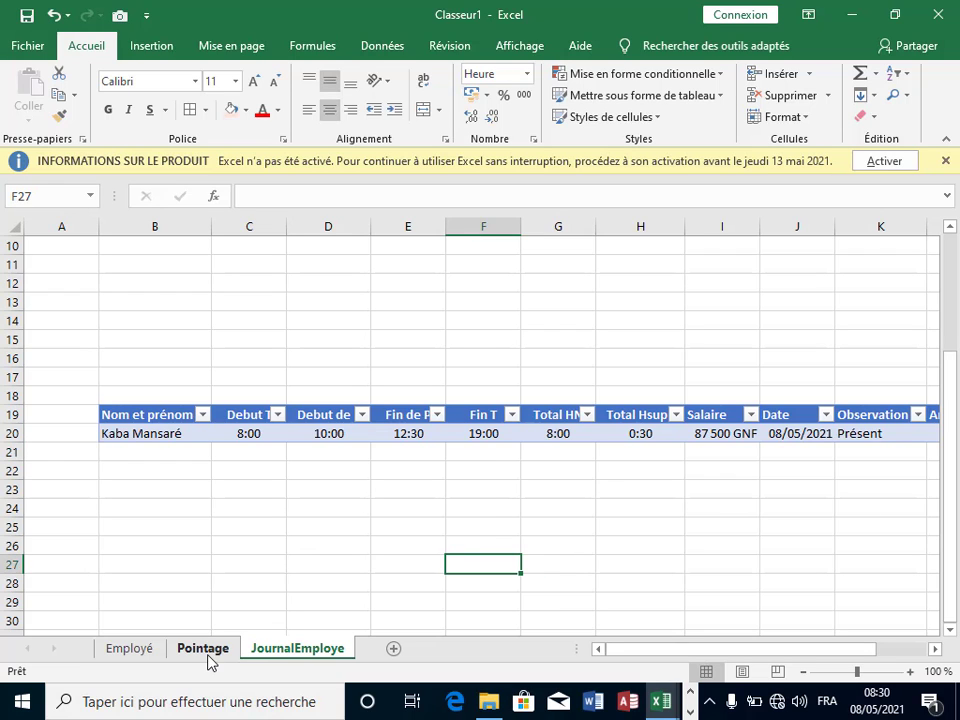
pyautogui.click(549, 600)
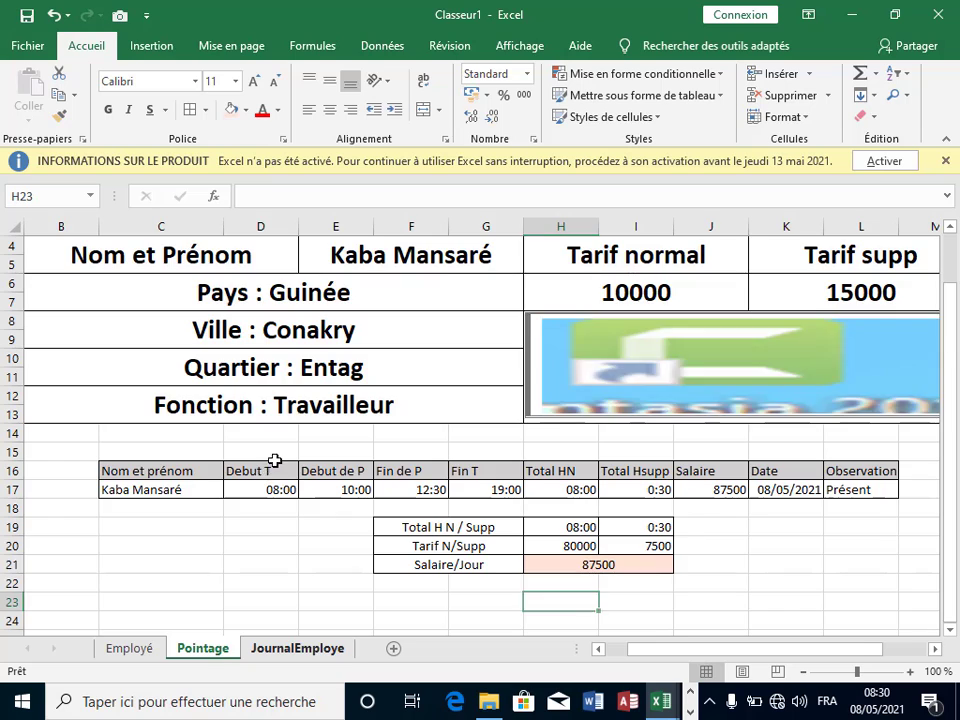
pyautogui.hotkey('ctrl', 'pagedown')
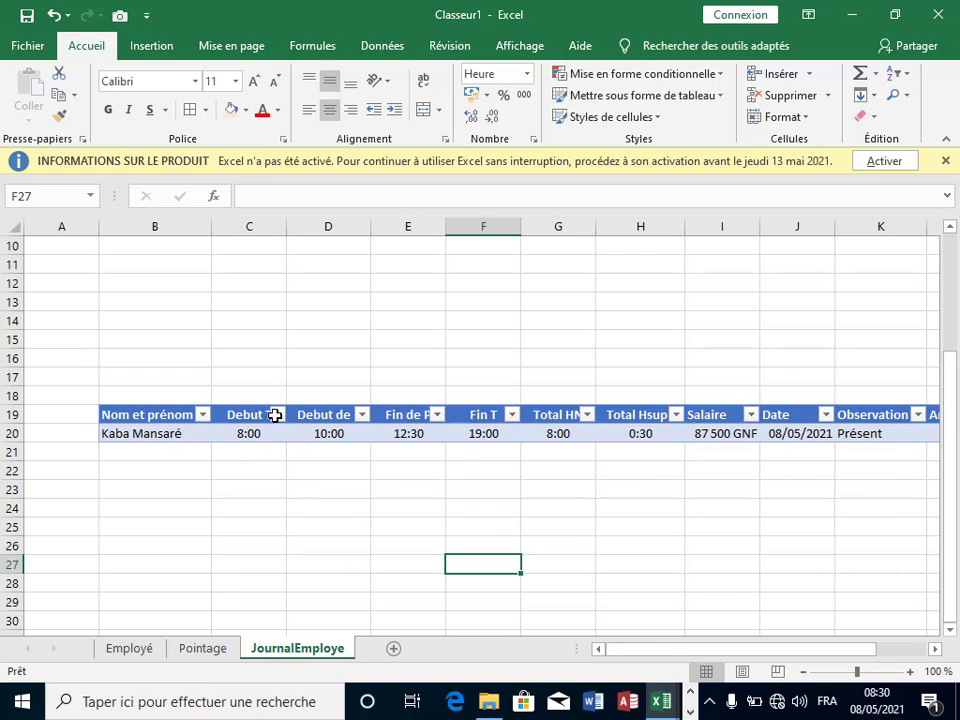
pyautogui.click(936, 649)
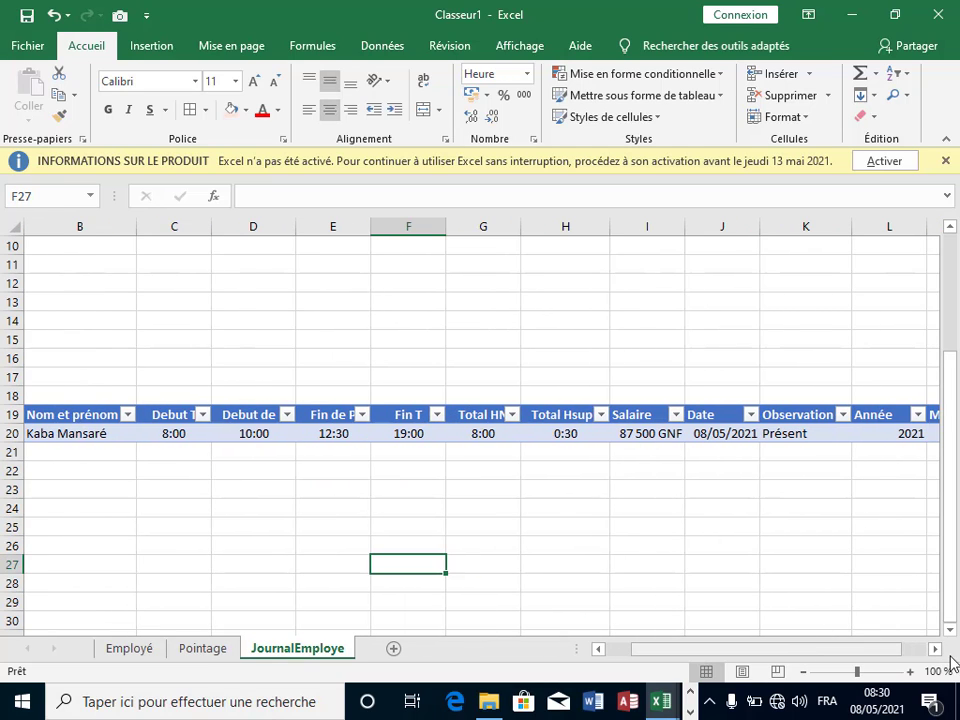
pyautogui.click(936, 649)
pyautogui.moveTo(881, 649); pyautogui.dragTo(700, 648)
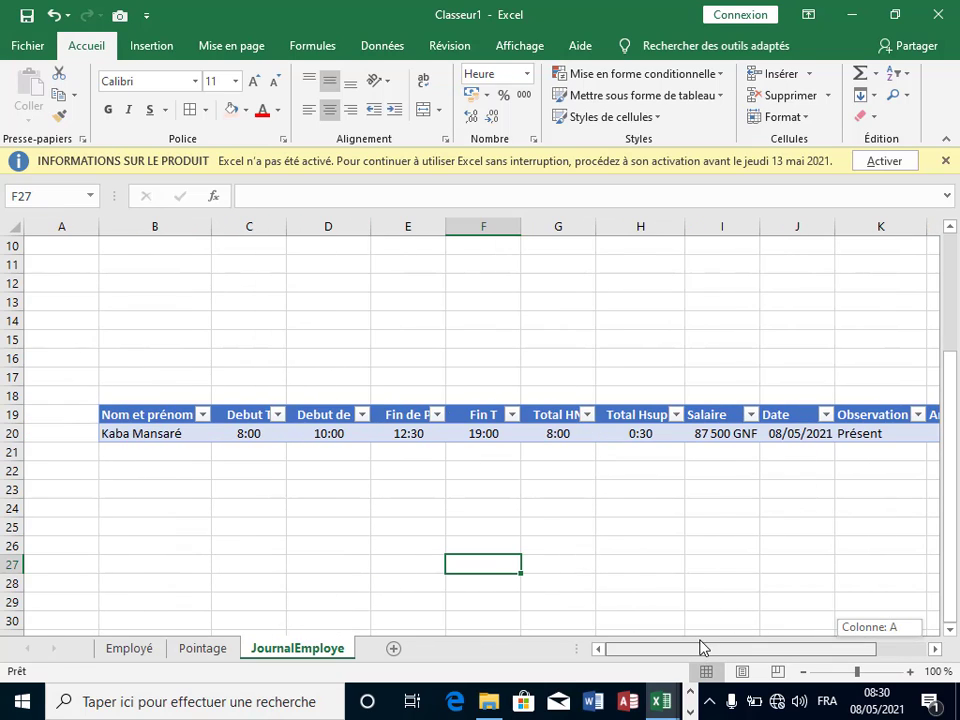
pyautogui.click(257, 469)
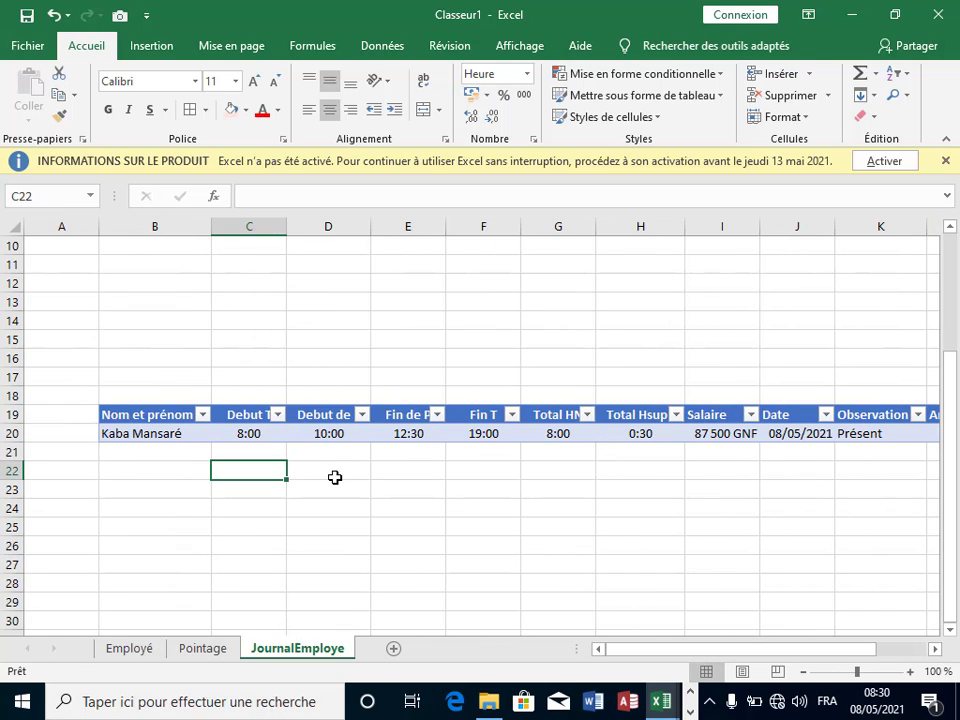
pyautogui.click(394, 476)
pyautogui.click(362, 319)
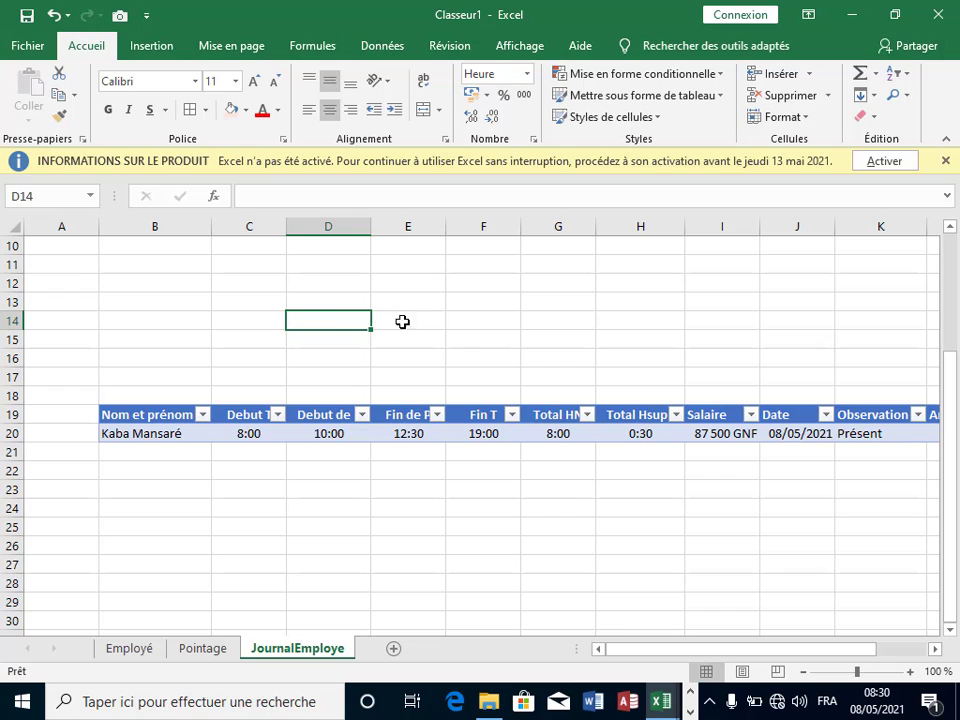
pyautogui.press('Right')
pyautogui.press('Down')
pyautogui.press('Down')
pyautogui.click(448, 474)
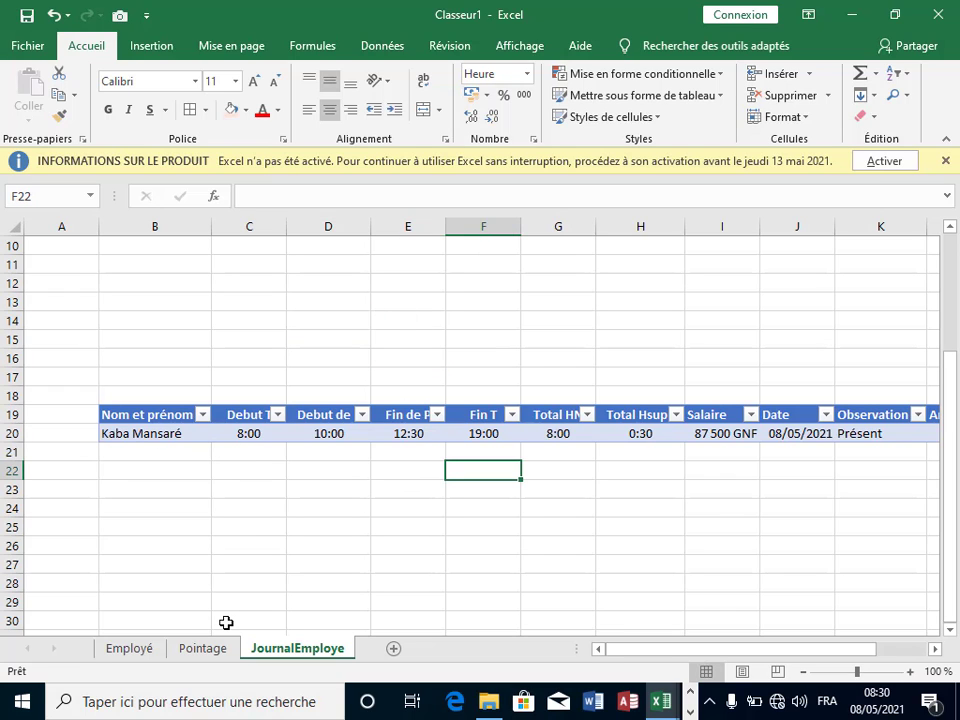
pyautogui.click(200, 648)
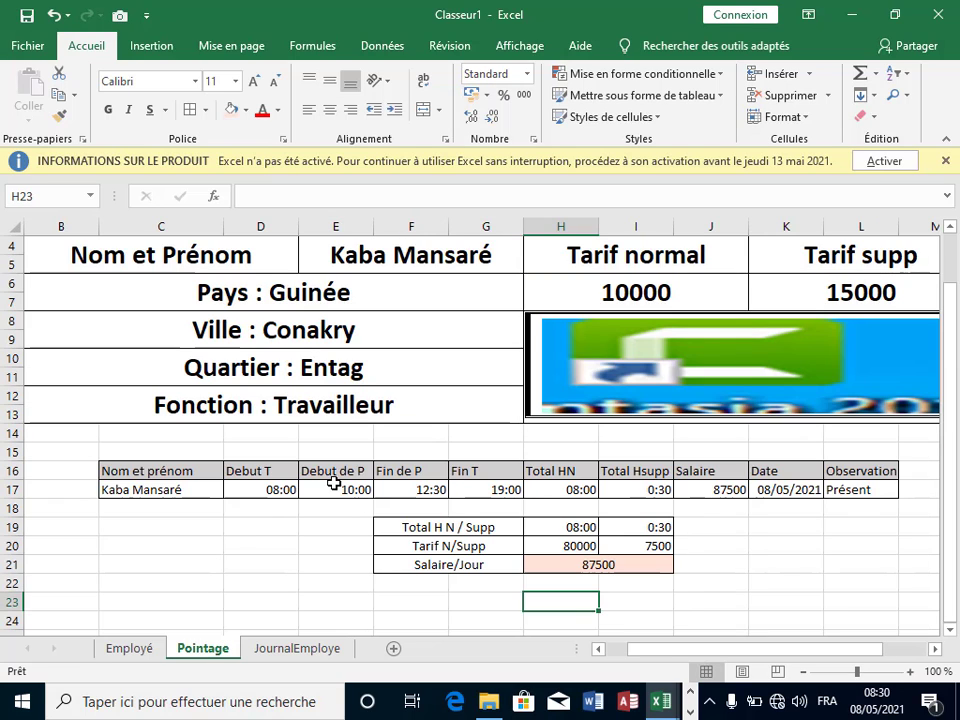
pyautogui.press('Left')
pyautogui.press('Left')
pyautogui.press('Left')
pyautogui.press('Up')
pyautogui.press('Up')
pyautogui.press('Up')
pyautogui.click(784, 559)
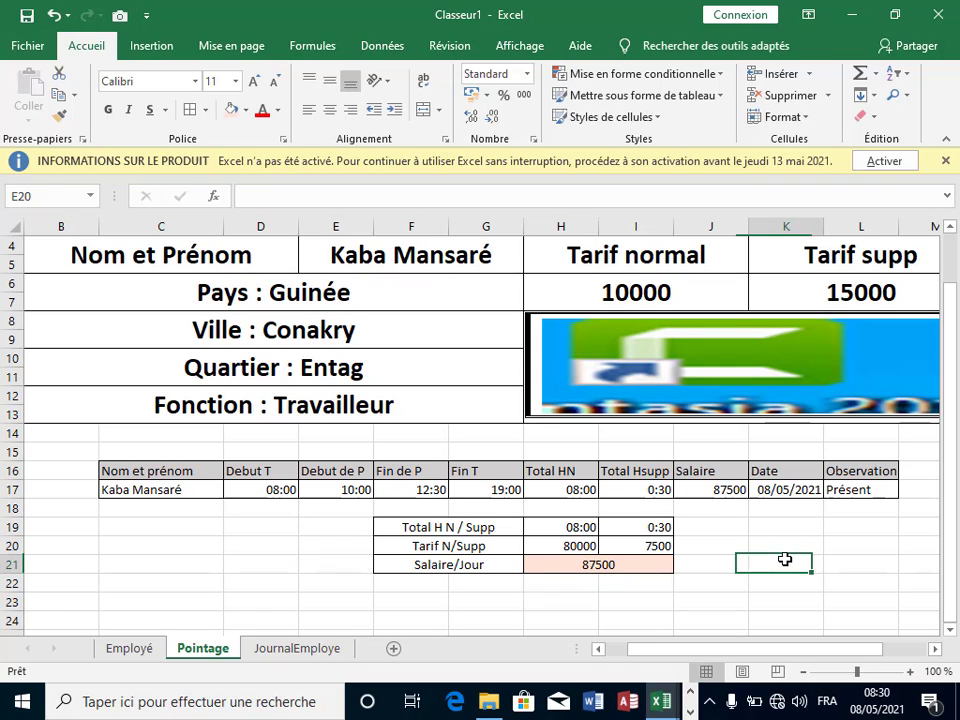
pyautogui.click(395, 262)
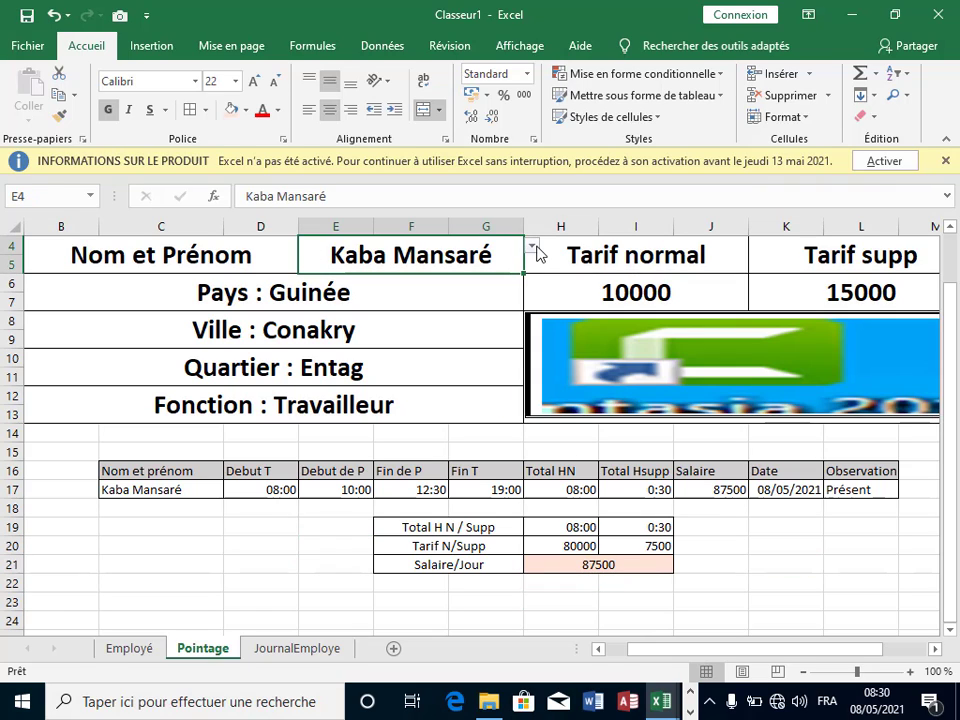
pyautogui.click(532, 245)
pyautogui.click(440, 285)
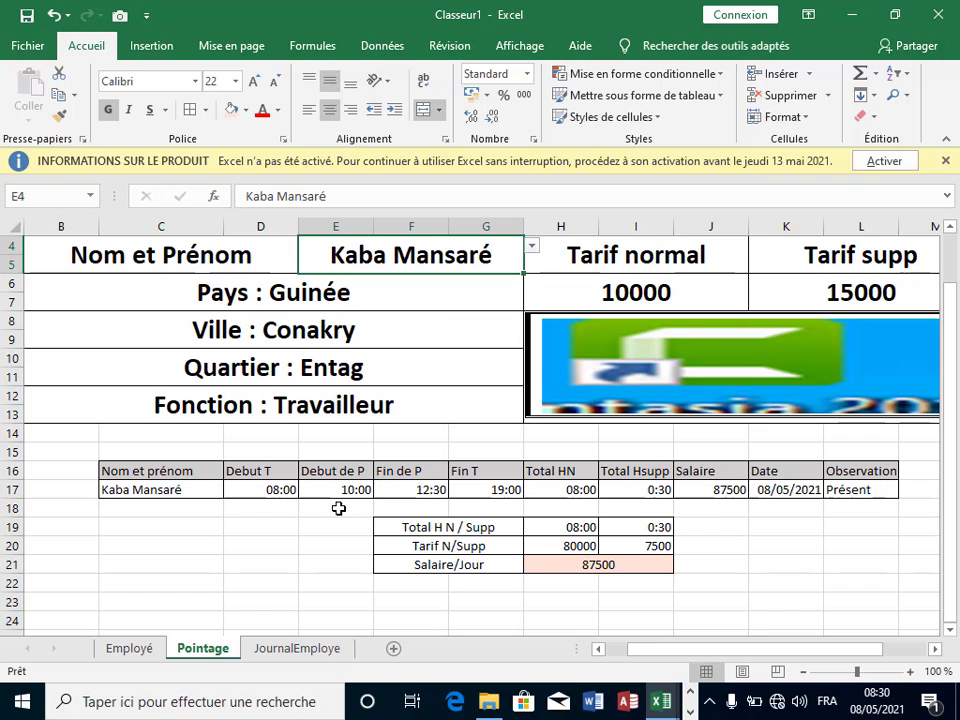
pyautogui.click(432, 489)
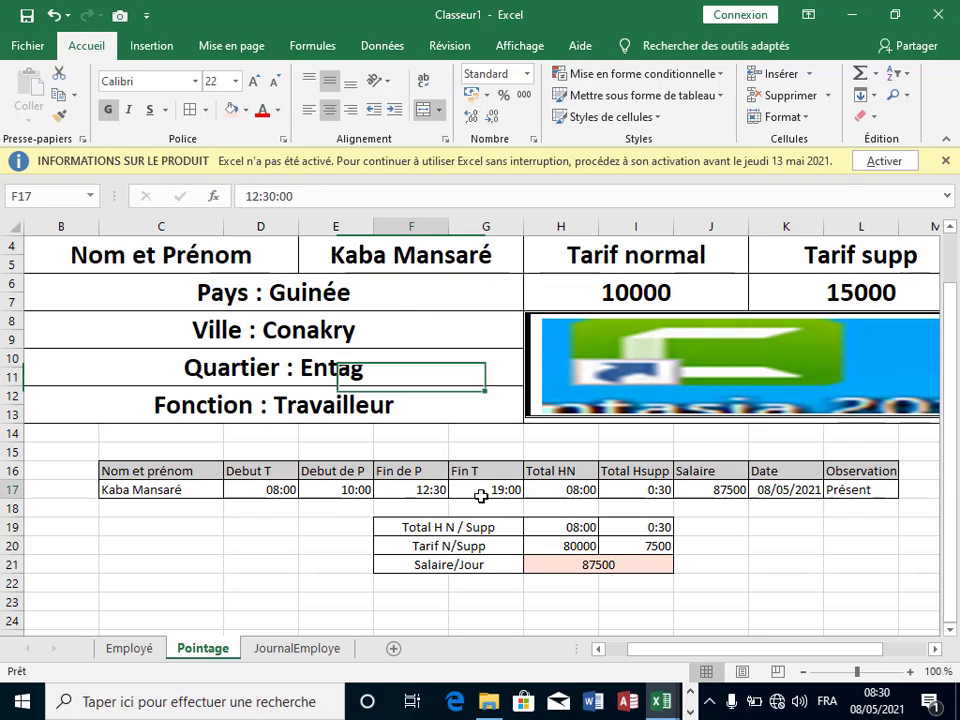
pyautogui.click(292, 490)
pyautogui.click(350, 490)
pyautogui.click(440, 490)
pyautogui.click(492, 490)
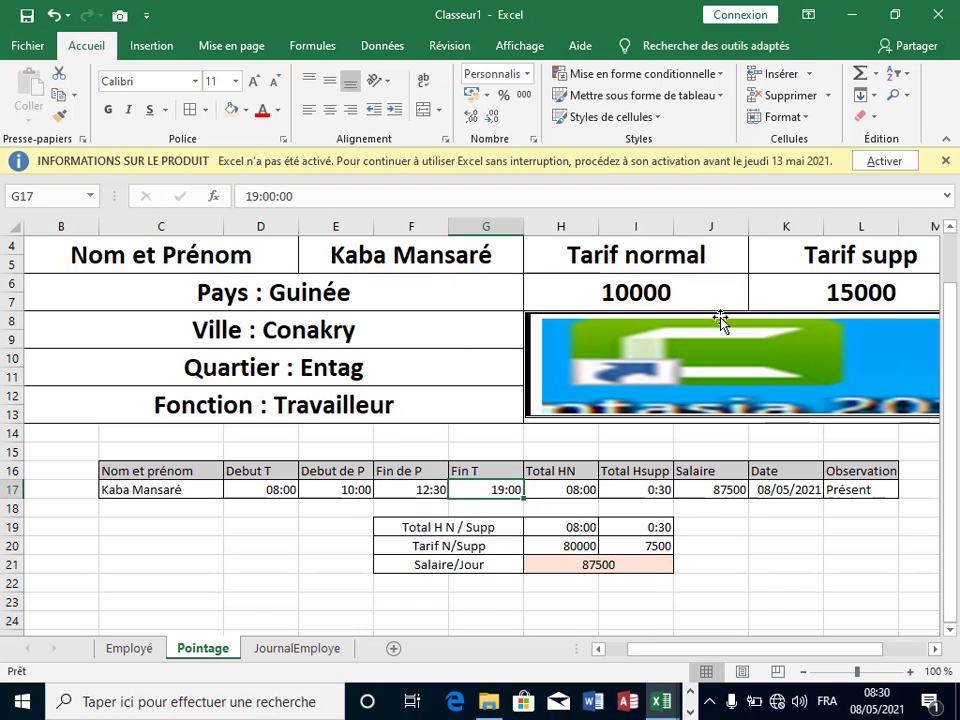
pyautogui.click(949, 229)
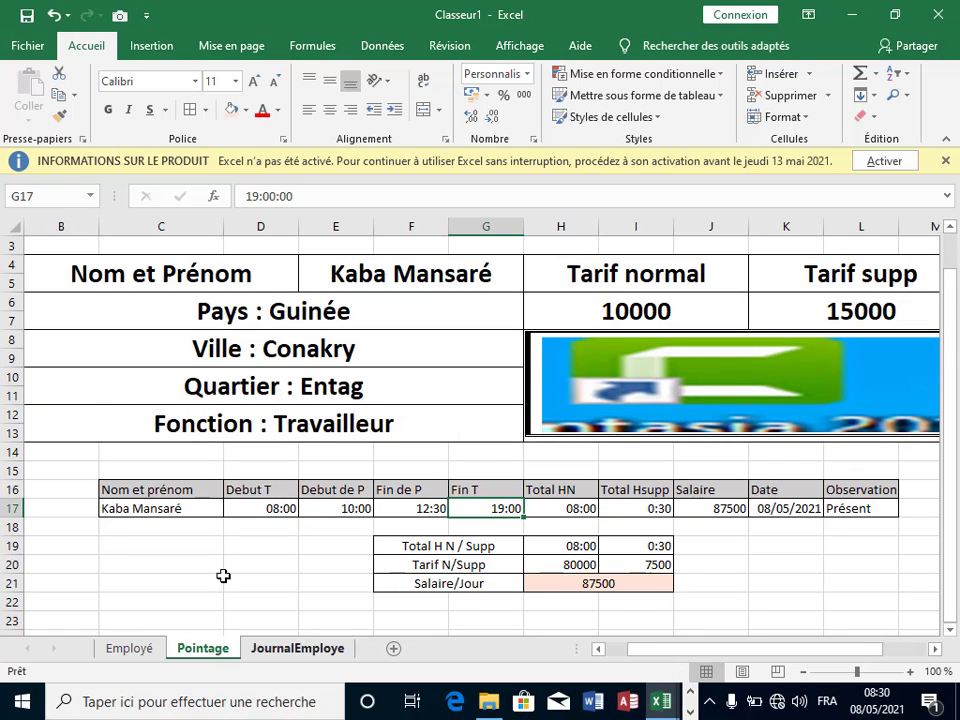
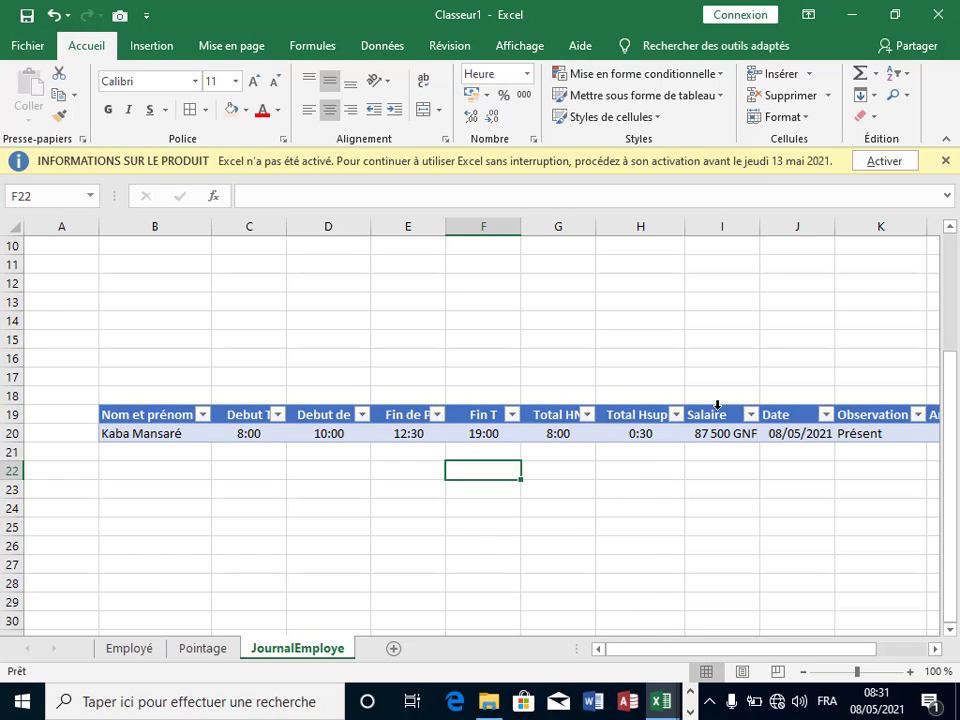
# Step: Check row 20's stored time value, then insert a blank row 20 above the existing entry
pyautogui.click(710, 606)
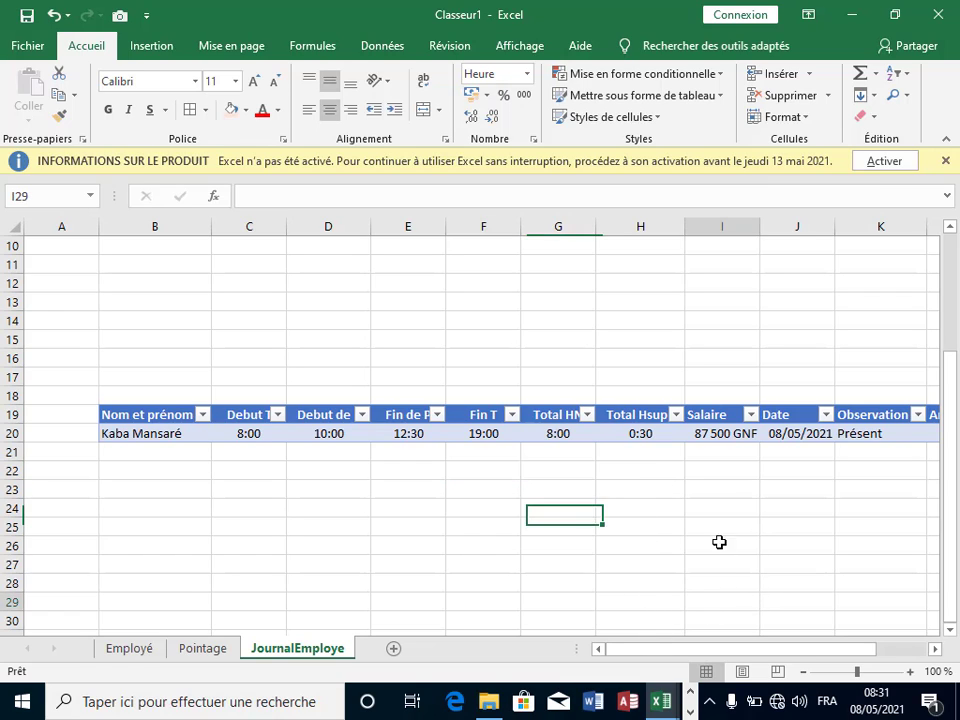
pyautogui.click(720, 528)
pyautogui.click(713, 487)
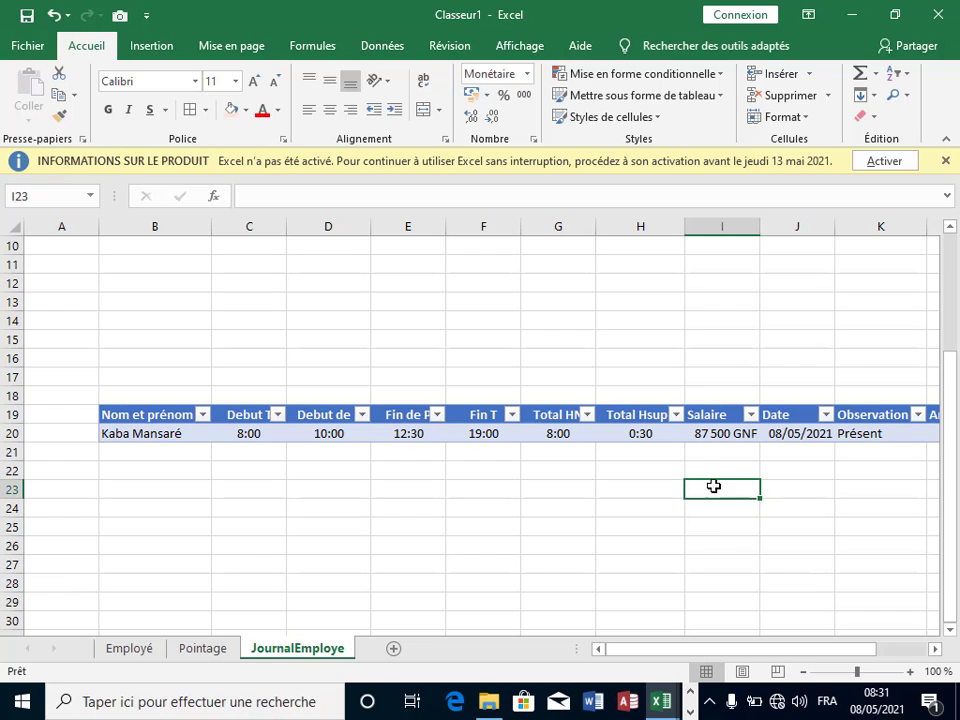
pyautogui.click(709, 464)
pyautogui.click(716, 450)
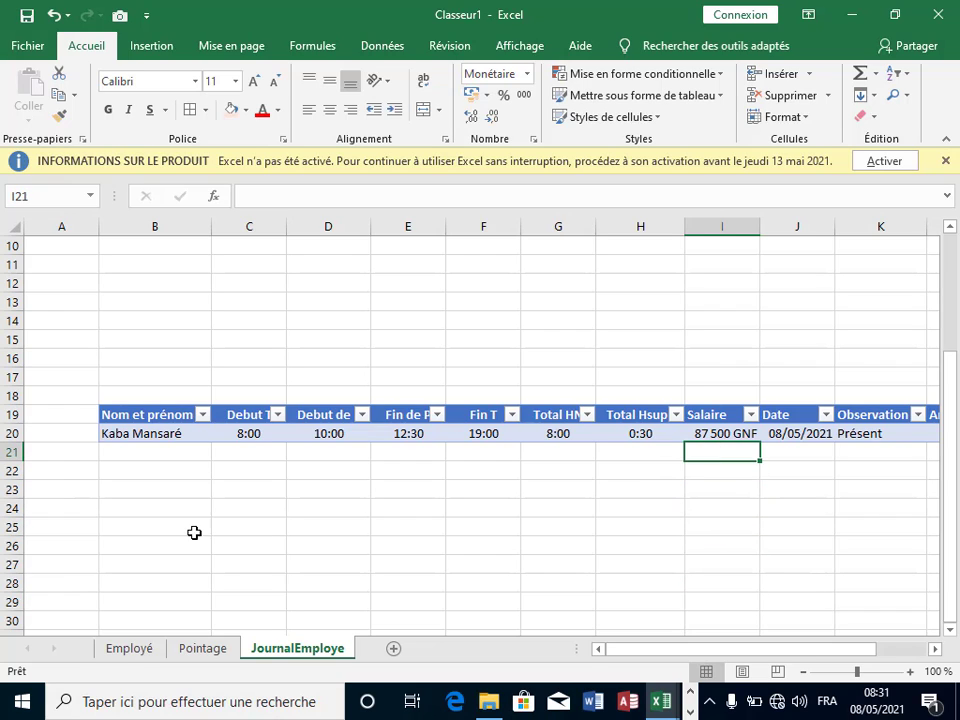
pyautogui.click(336, 502)
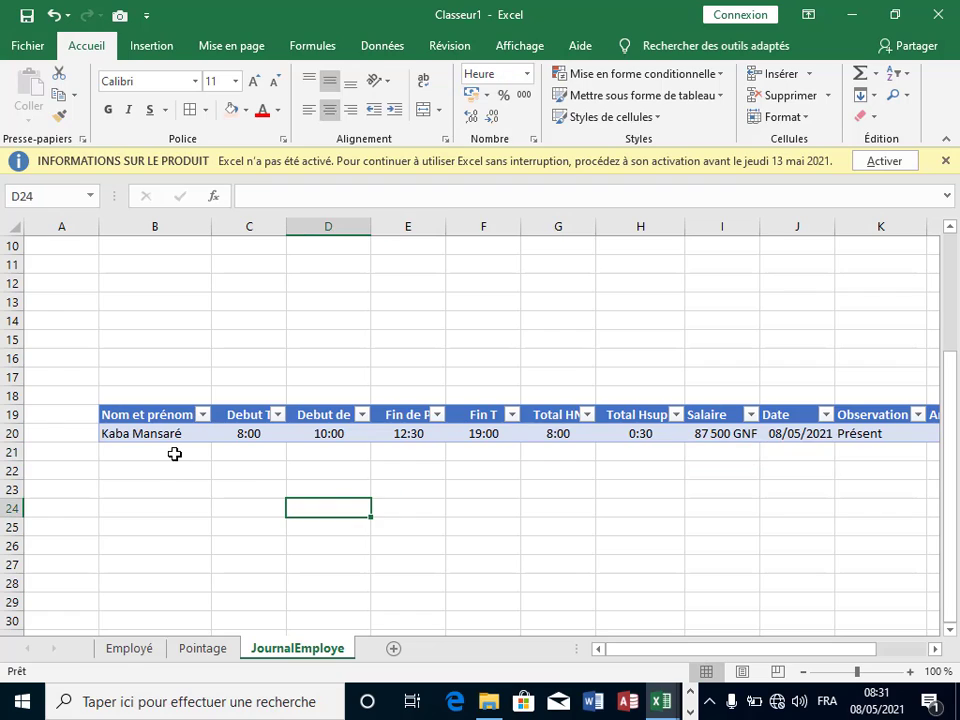
pyautogui.click(440, 433)
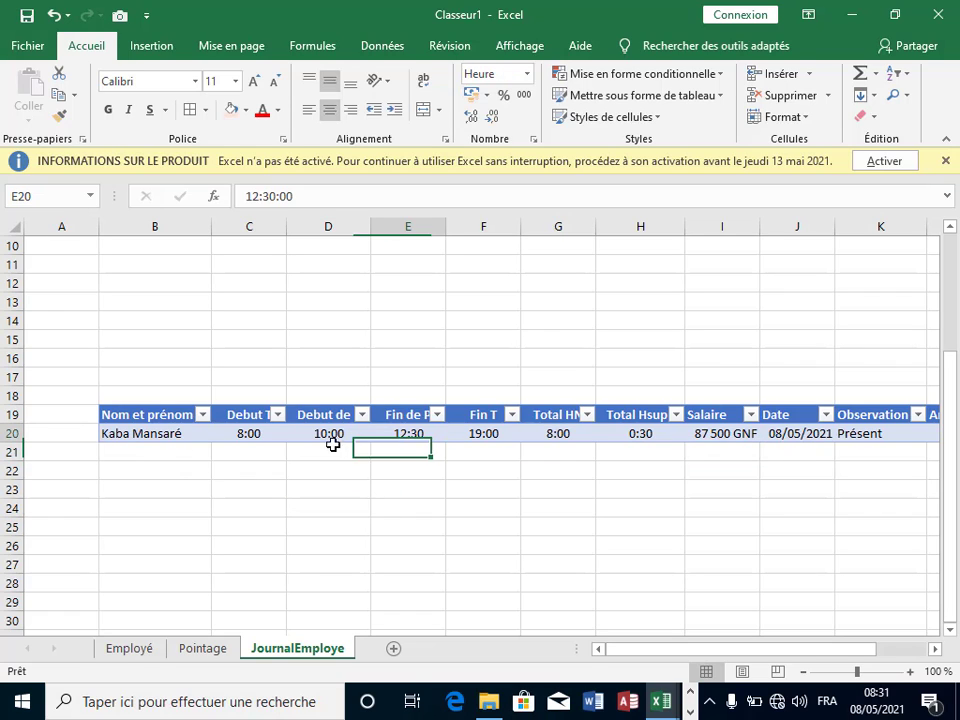
pyautogui.click(4, 432)
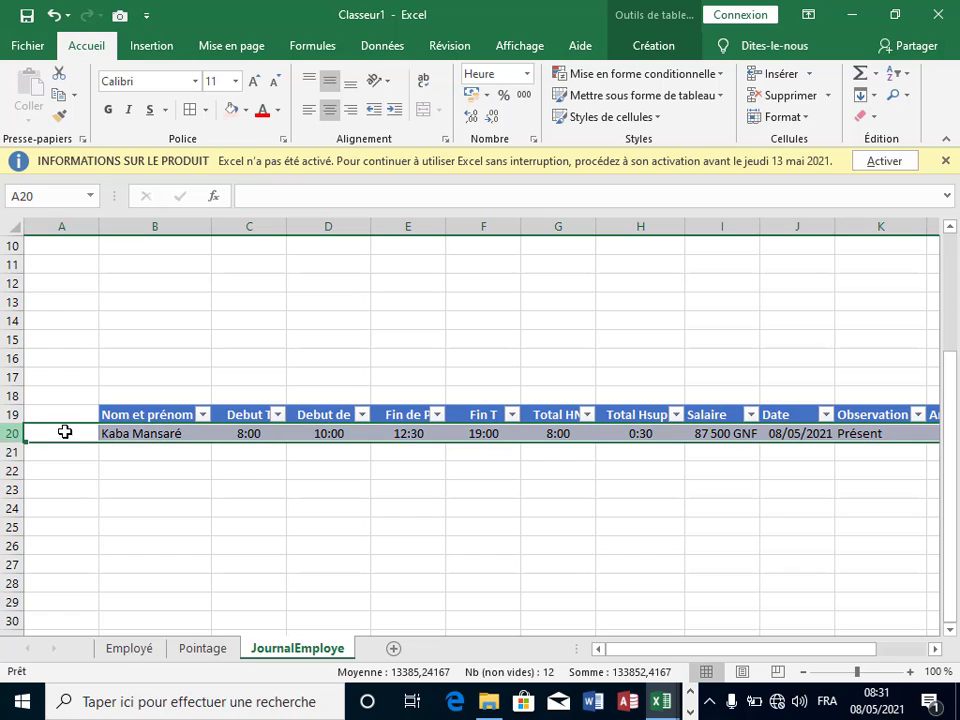
pyautogui.rightClick(126, 436)
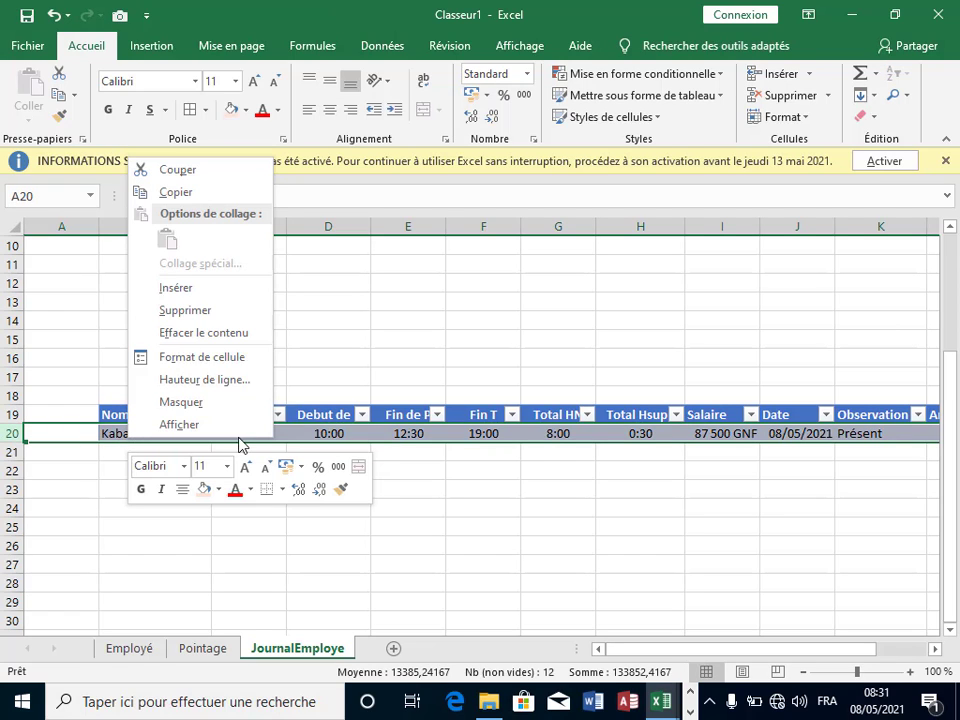
pyautogui.click(187, 293)
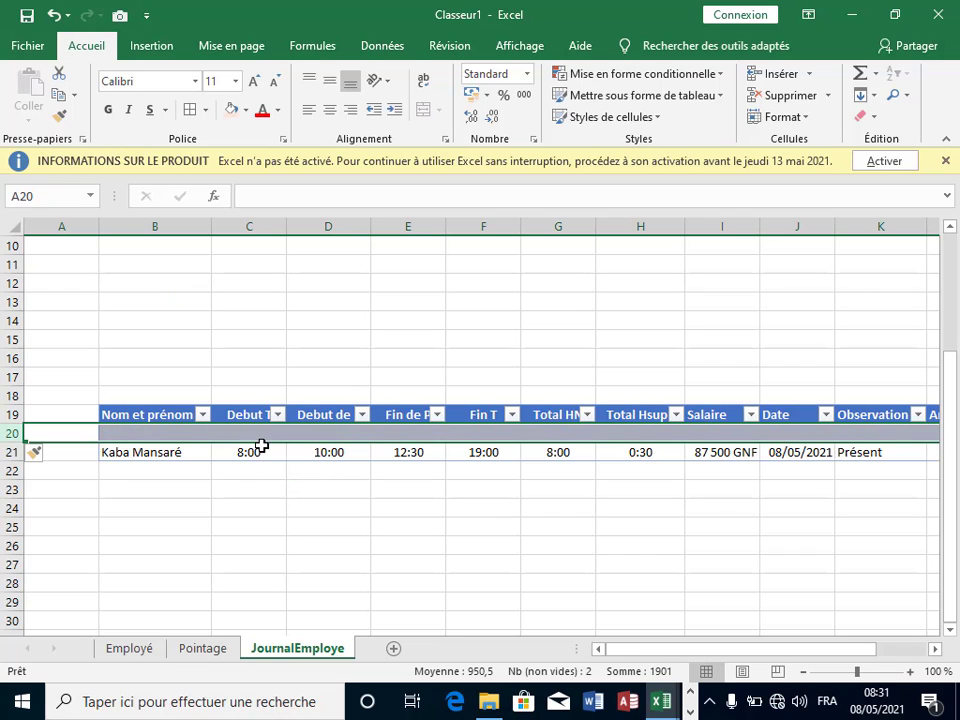
# Step: Copy Pointage's record row C17:L17 and paste it as values into JournalEmploye B20
pyautogui.click(212, 655)
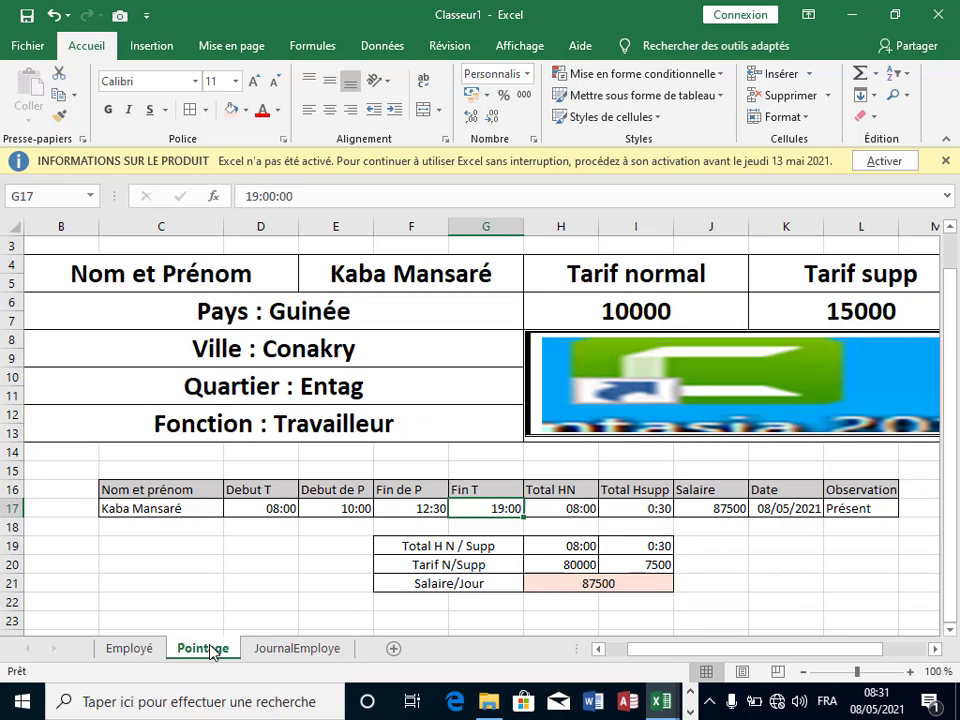
pyautogui.click(166, 508)
pyautogui.moveTo(166, 508); pyautogui.dragTo(866, 508)
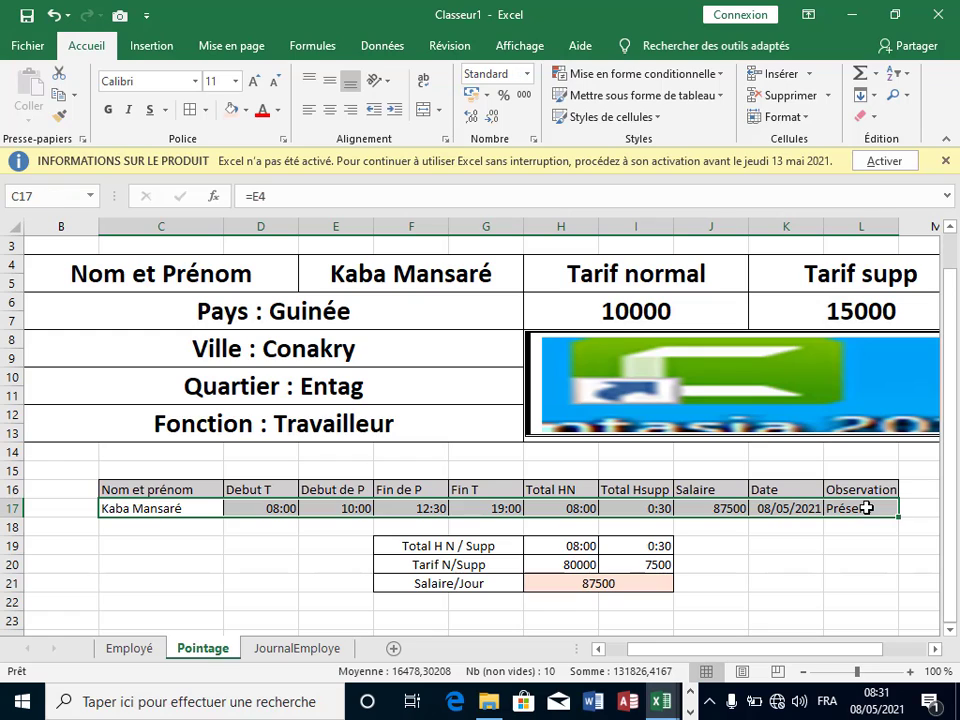
pyautogui.rightClick(866, 508)
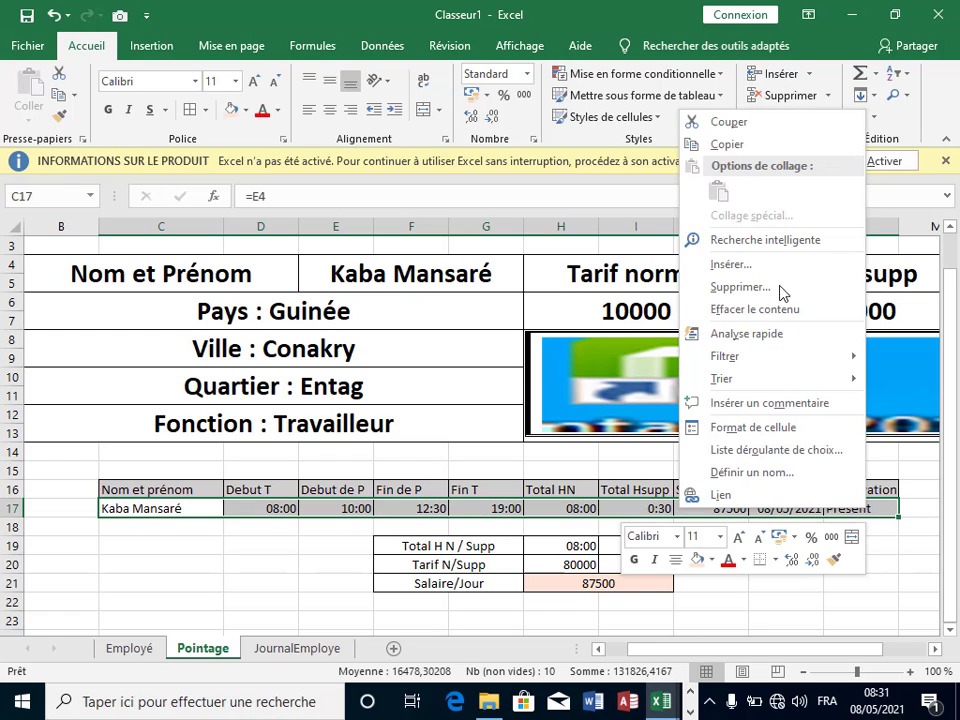
pyautogui.click(727, 144)
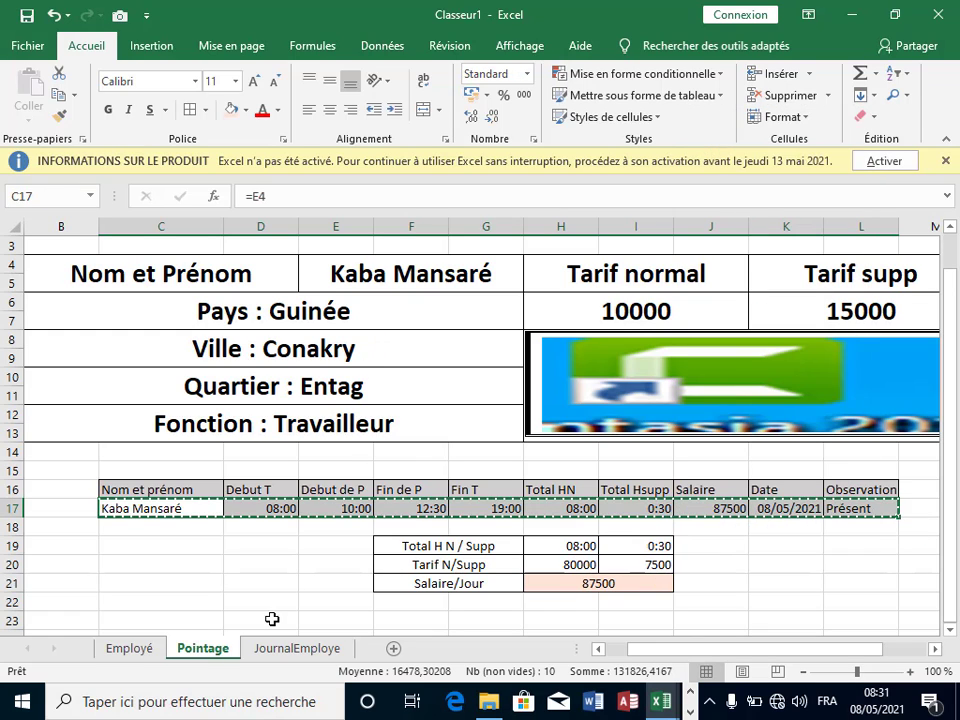
pyautogui.click(284, 652)
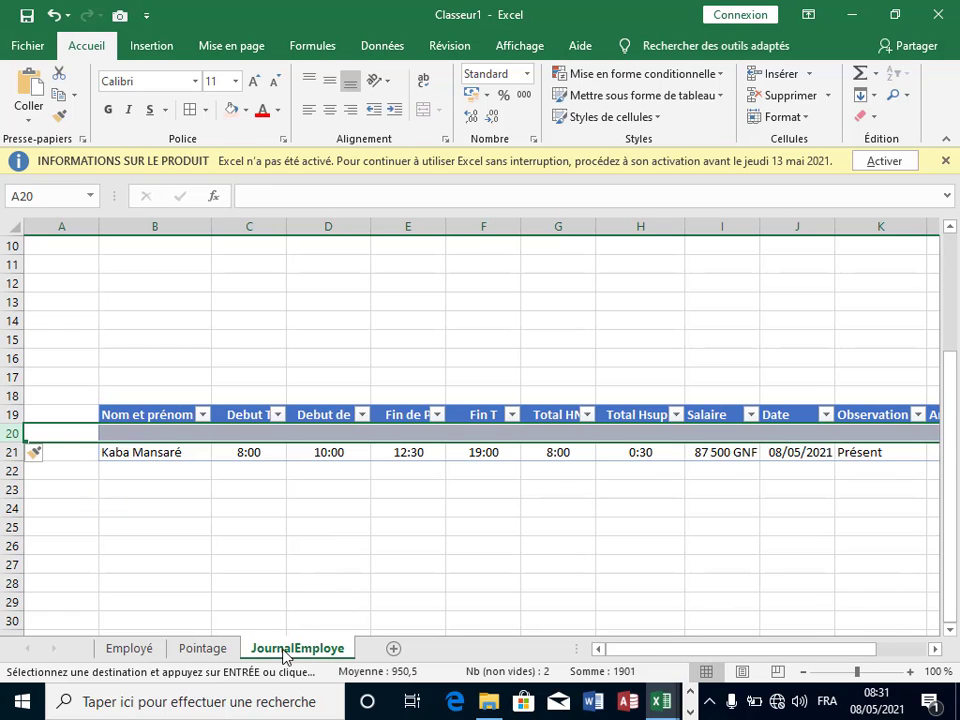
pyautogui.click(159, 430)
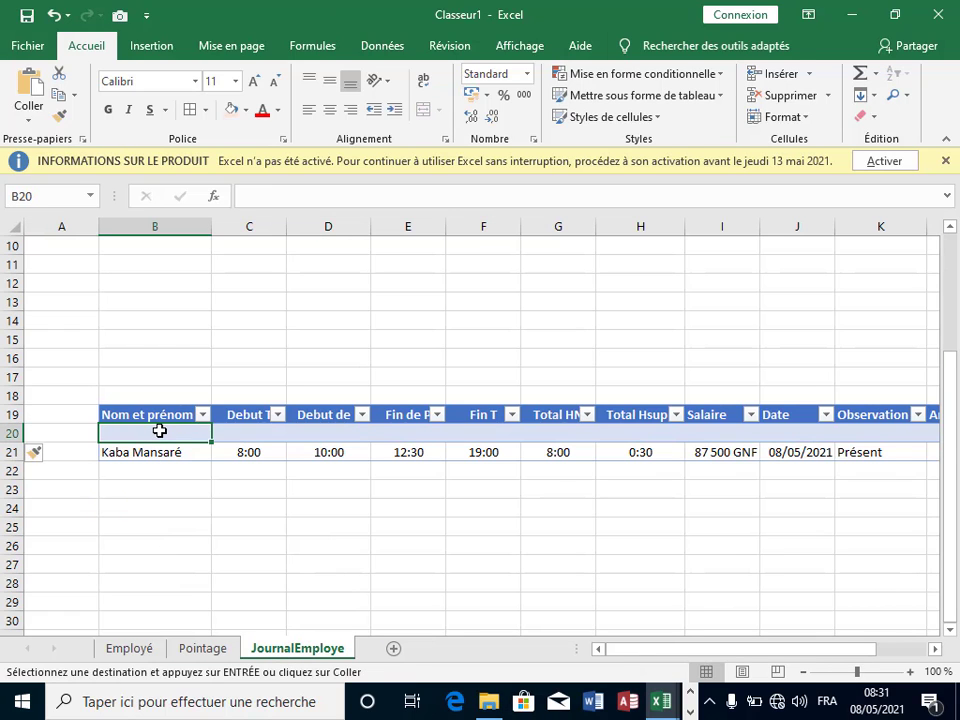
pyautogui.rightClick(159, 430)
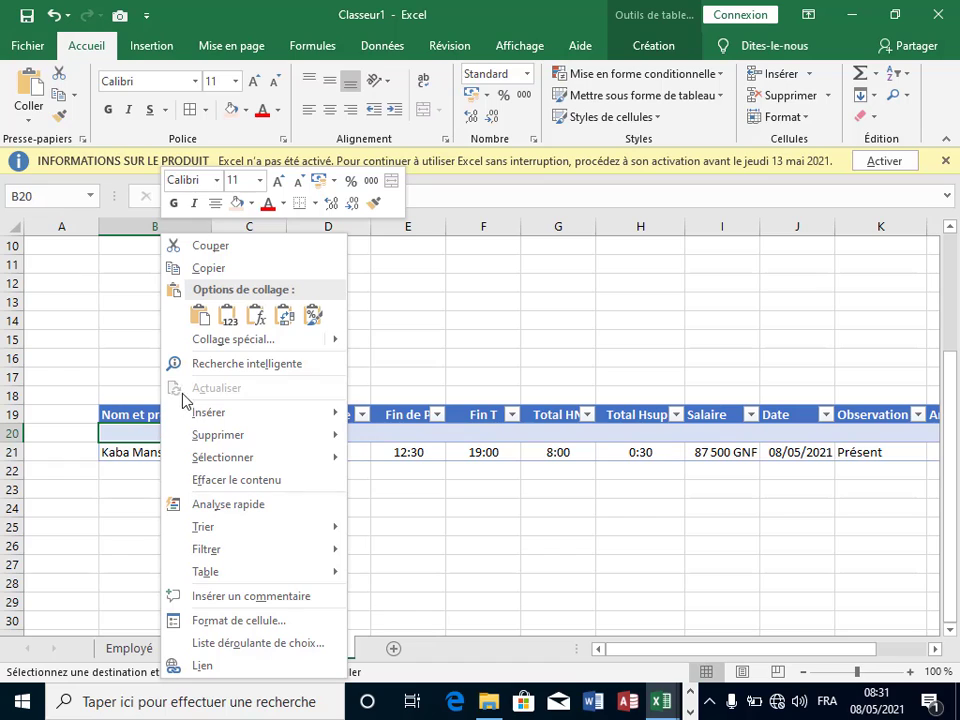
pyautogui.click(229, 316)
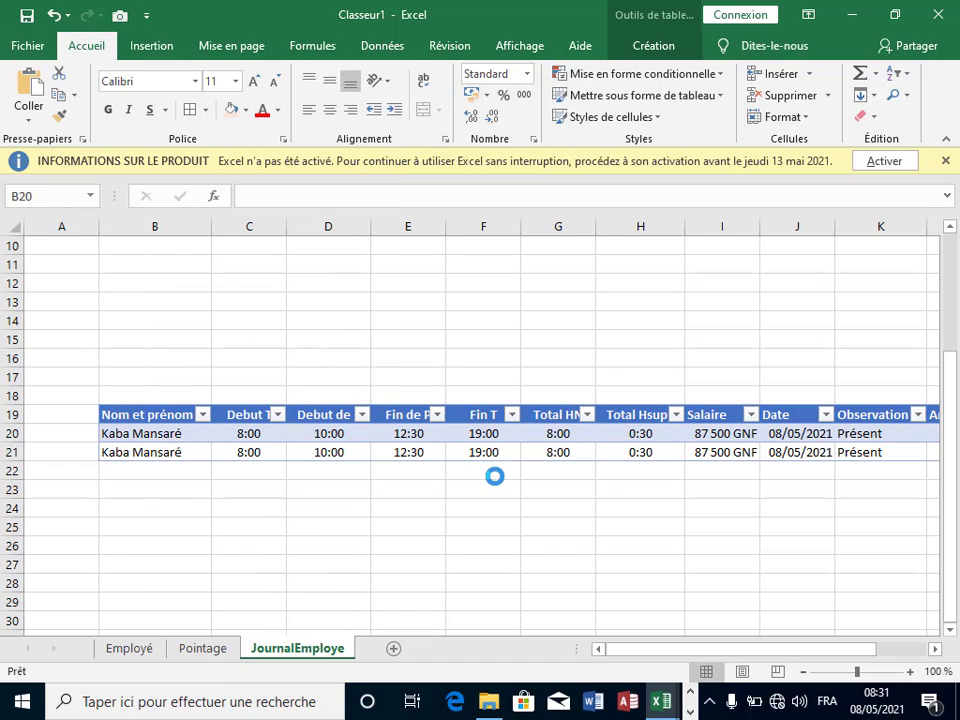
pyautogui.press('Escape')
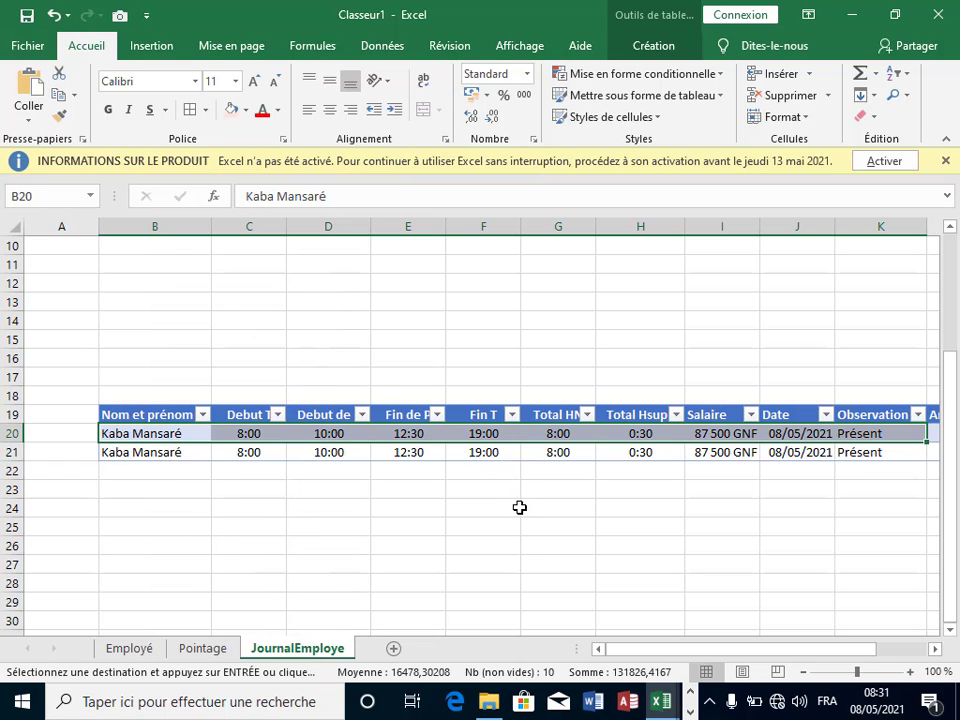
# Step: Review the cells of the newly pasted record in the JournalEmploye table
pyautogui.click(167, 437)
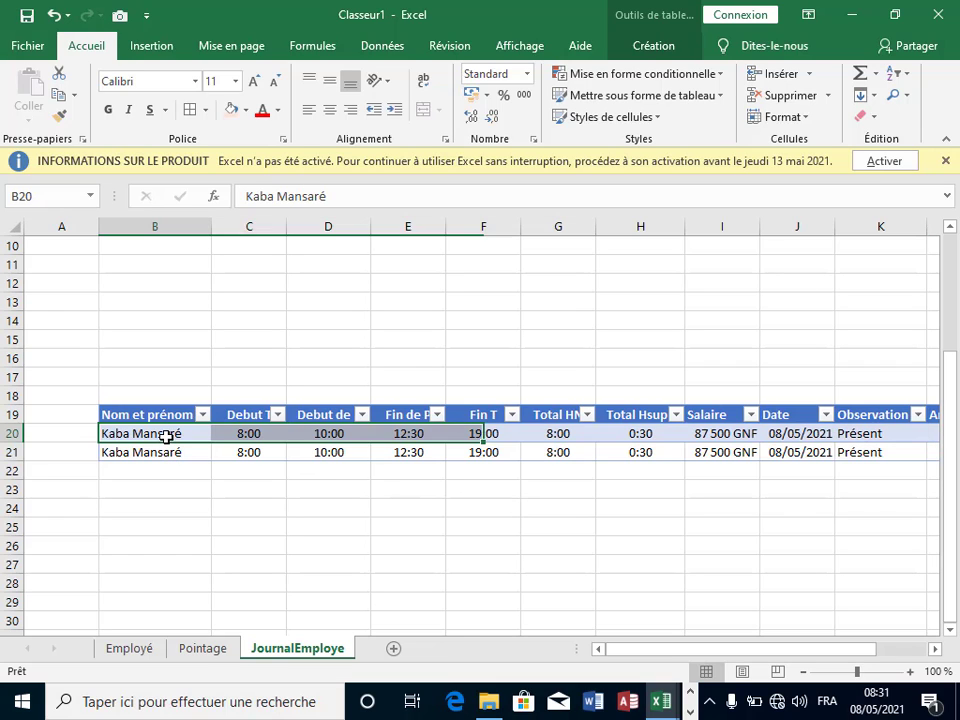
pyautogui.click(229, 512)
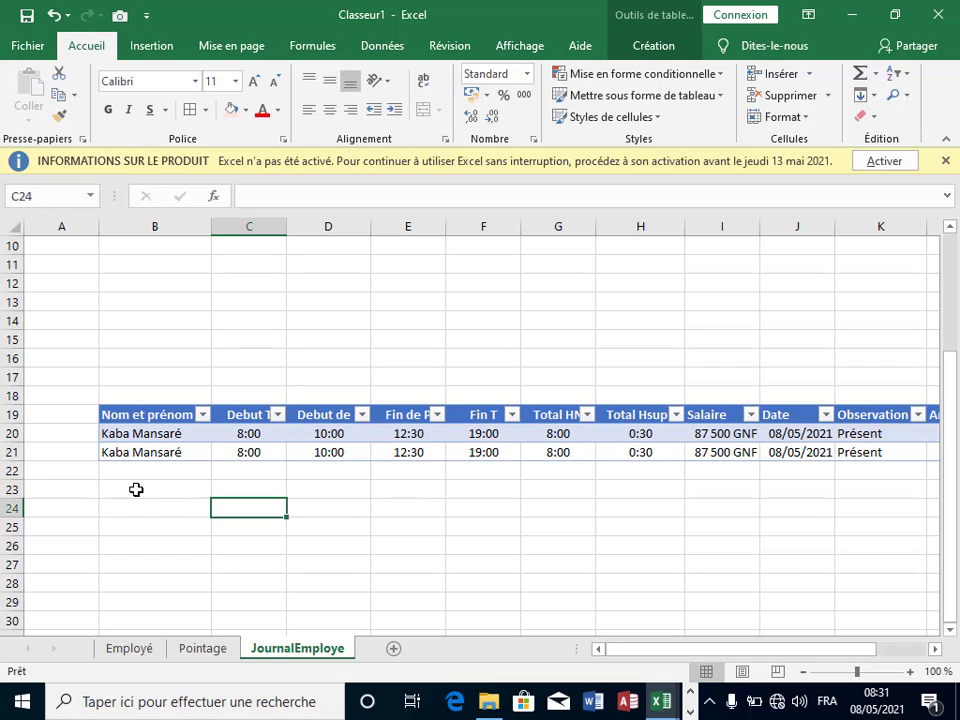
pyautogui.click(525, 539)
pyautogui.click(412, 500)
pyautogui.click(426, 484)
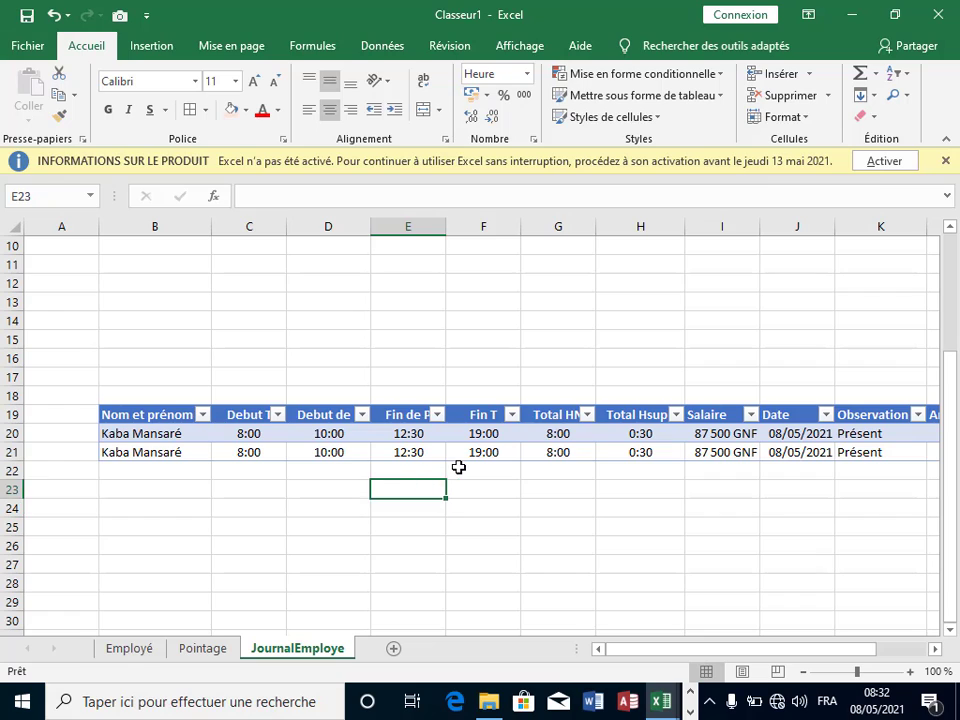
pyautogui.click(458, 467)
pyautogui.click(548, 522)
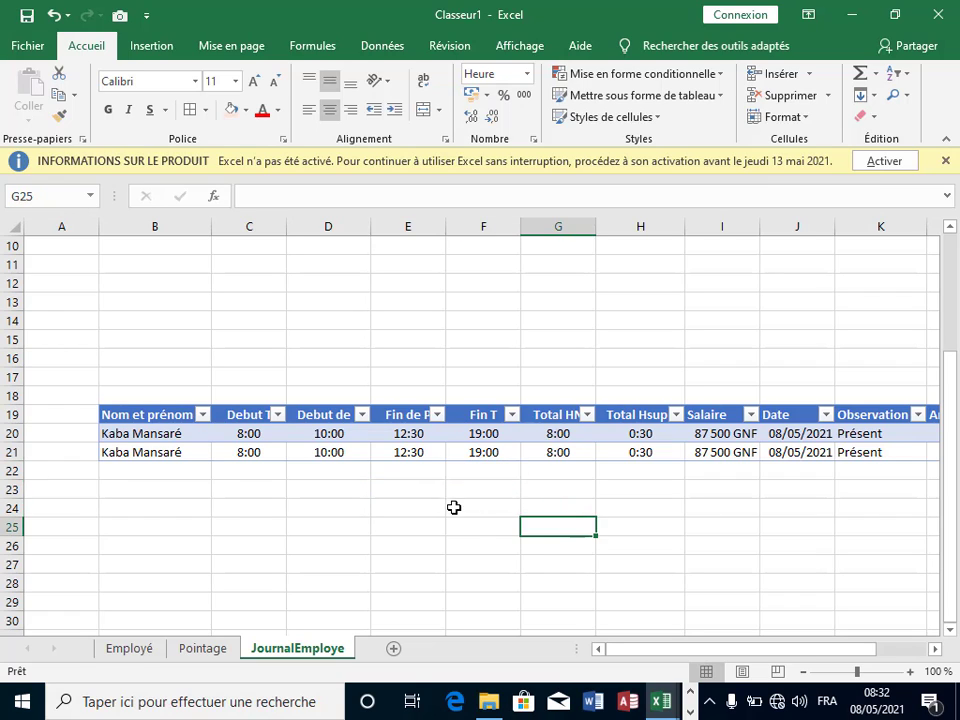
pyautogui.click(408, 489)
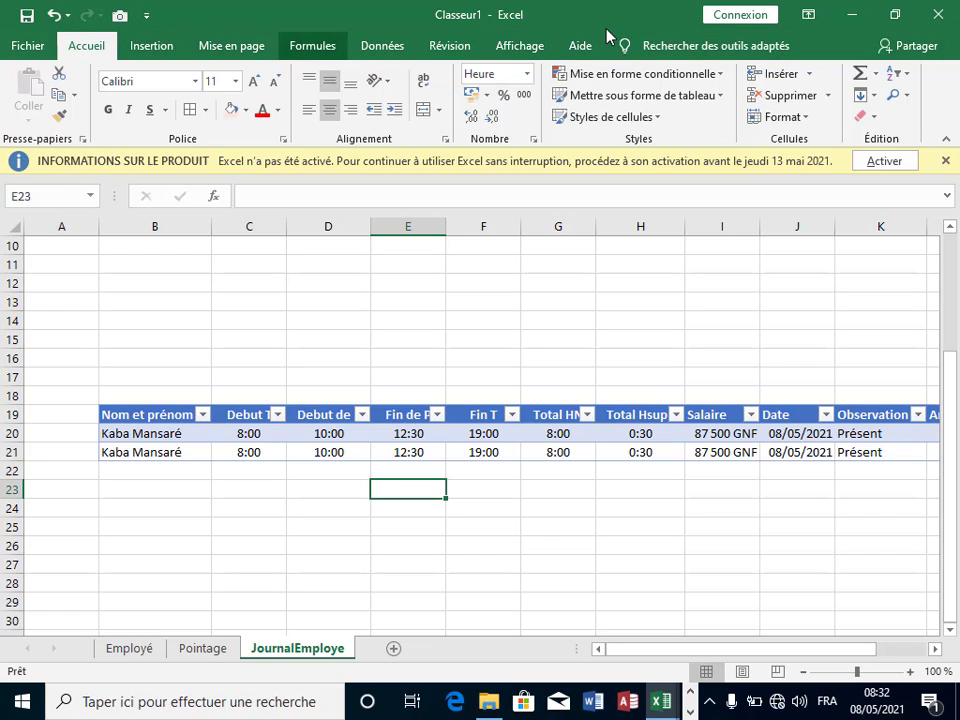
pyautogui.click(80, 45)
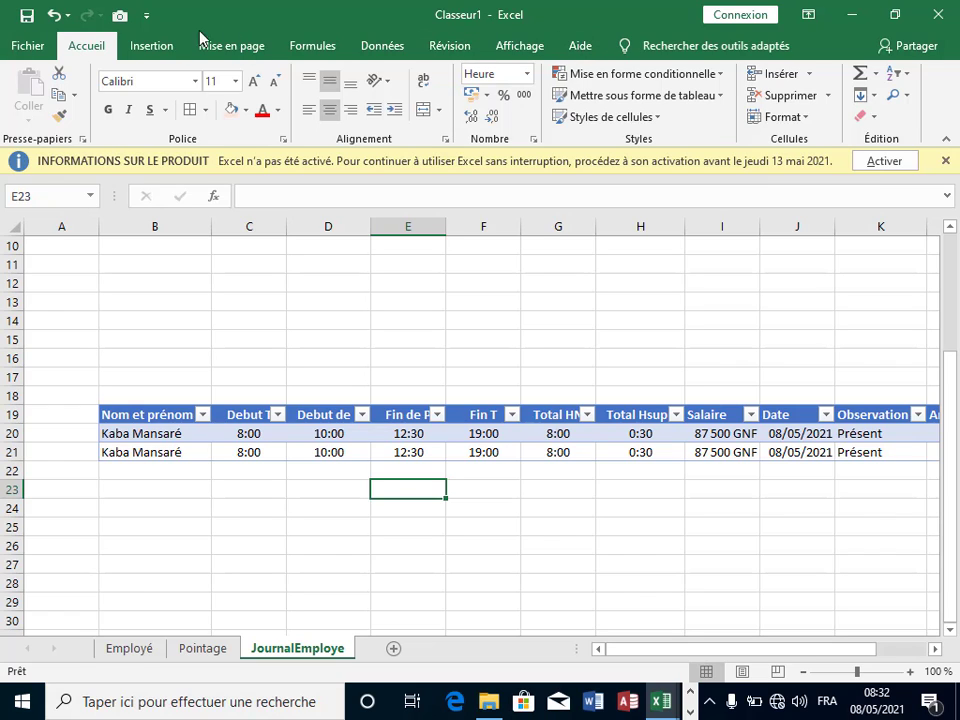
pyautogui.click(278, 343)
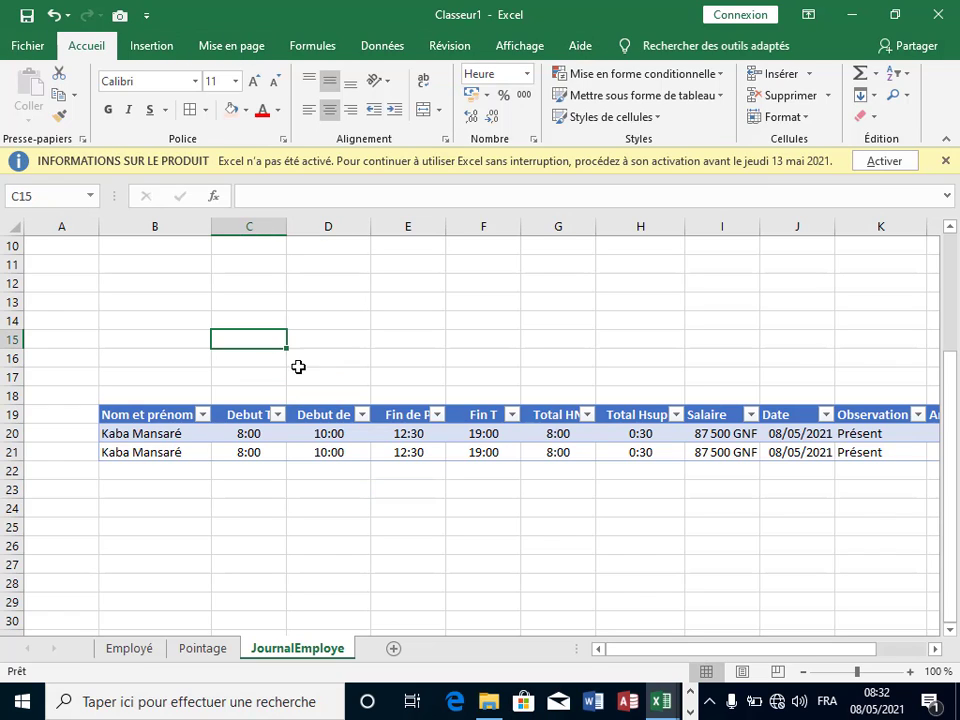
pyautogui.click(329, 364)
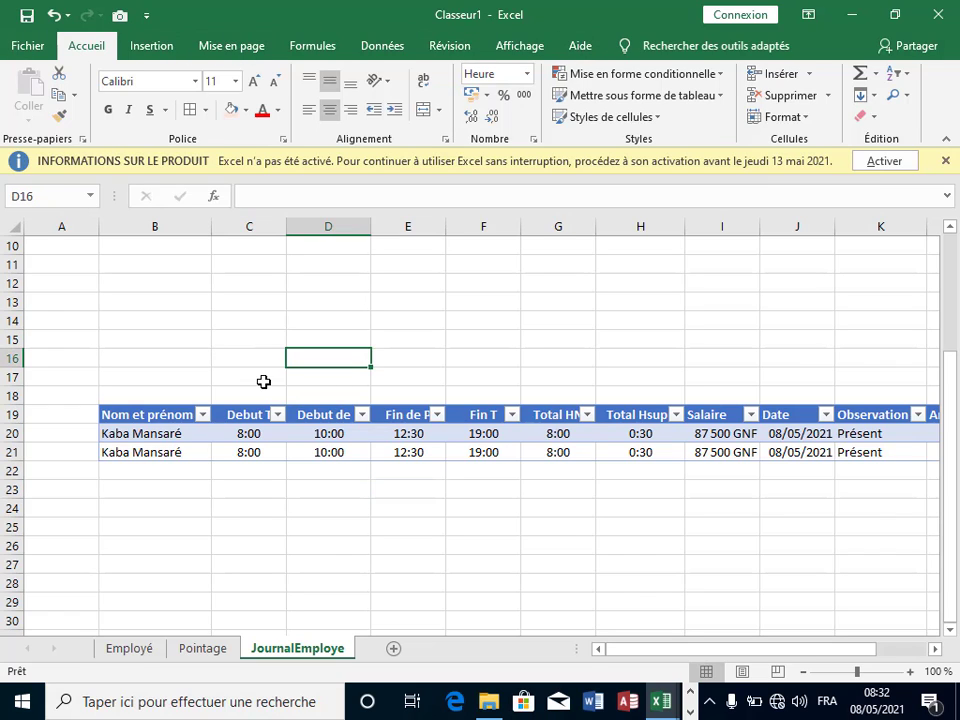
pyautogui.click(399, 488)
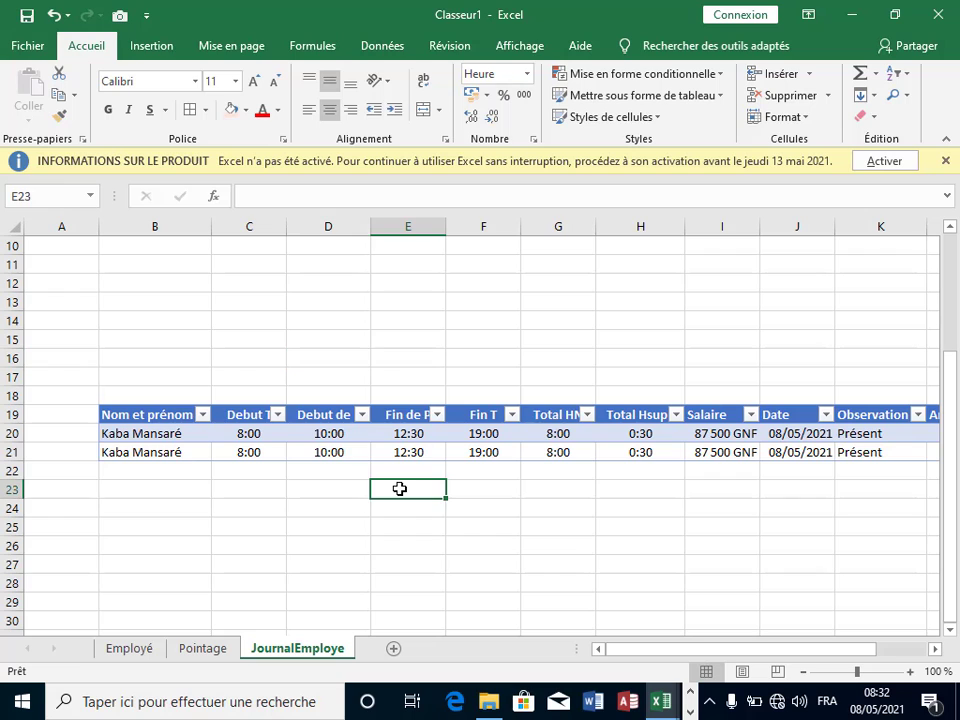
# Step: Check Développeur under Options Excel > Personnaliser le ruban and confirm with OK
pyautogui.click(28, 46)
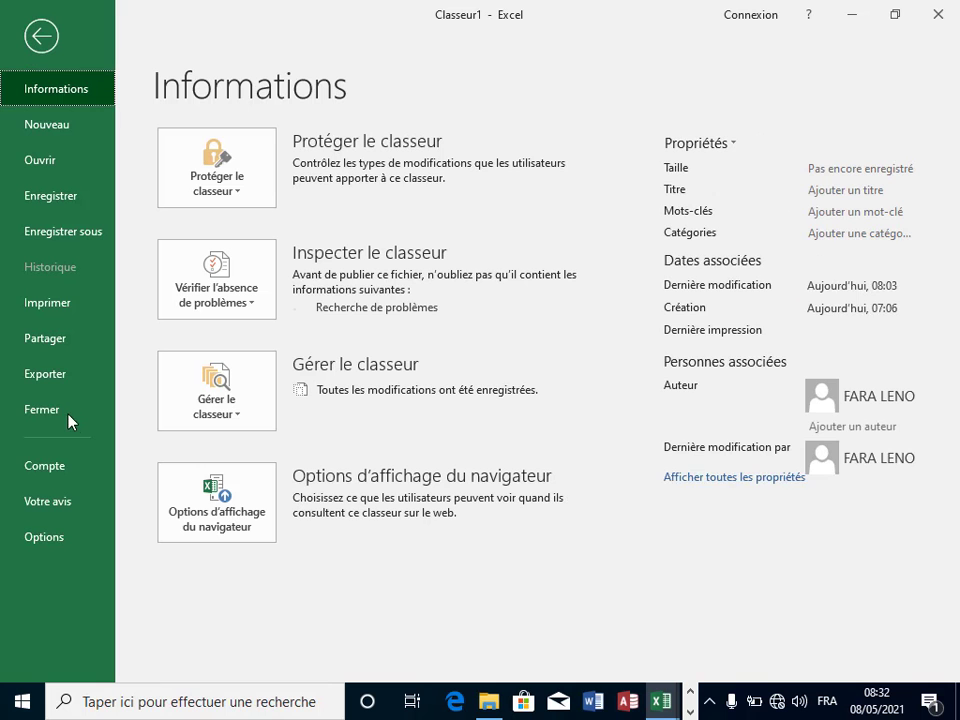
pyautogui.click(70, 537)
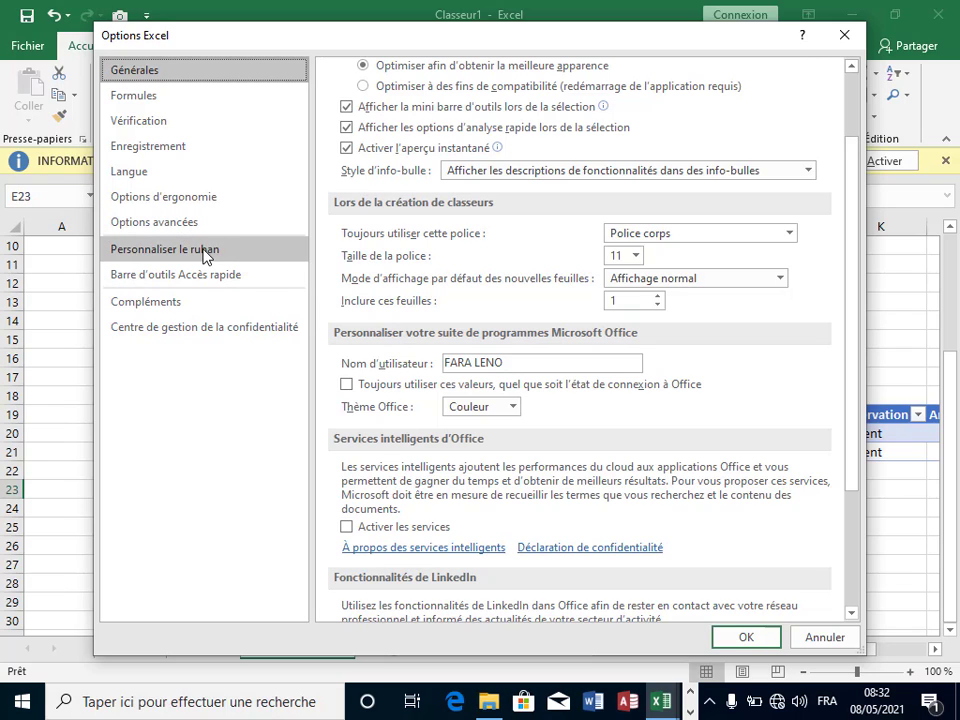
pyautogui.click(205, 256)
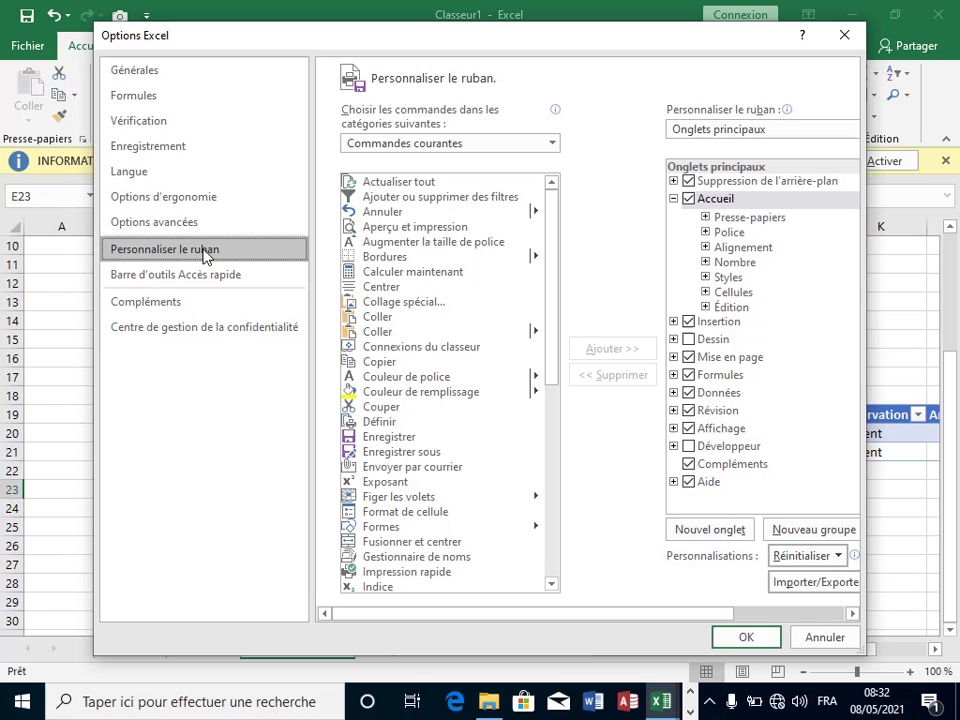
pyautogui.click(689, 446)
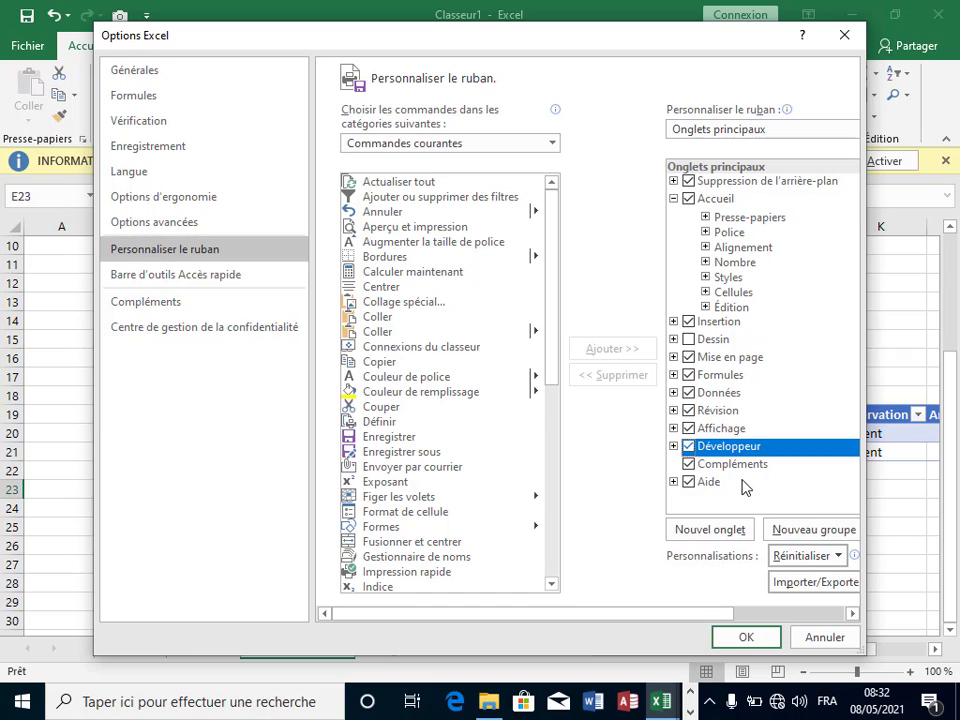
pyautogui.click(748, 638)
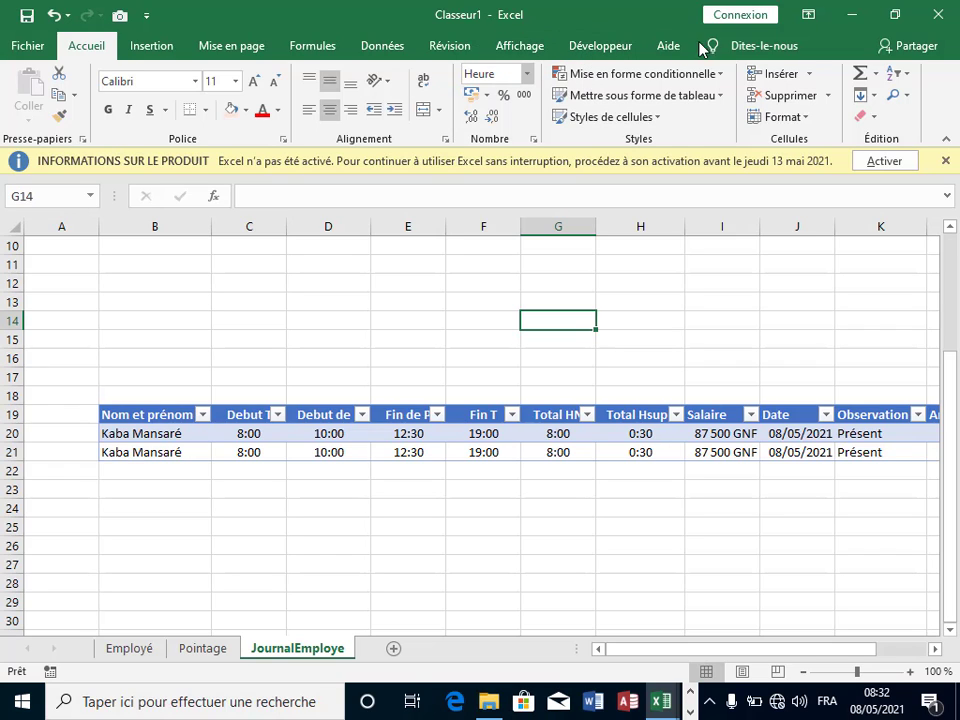
# Step: Switch on relative references and start recording Macro1, stored in this workbook, without shortcut or description
pyautogui.click(631, 352)
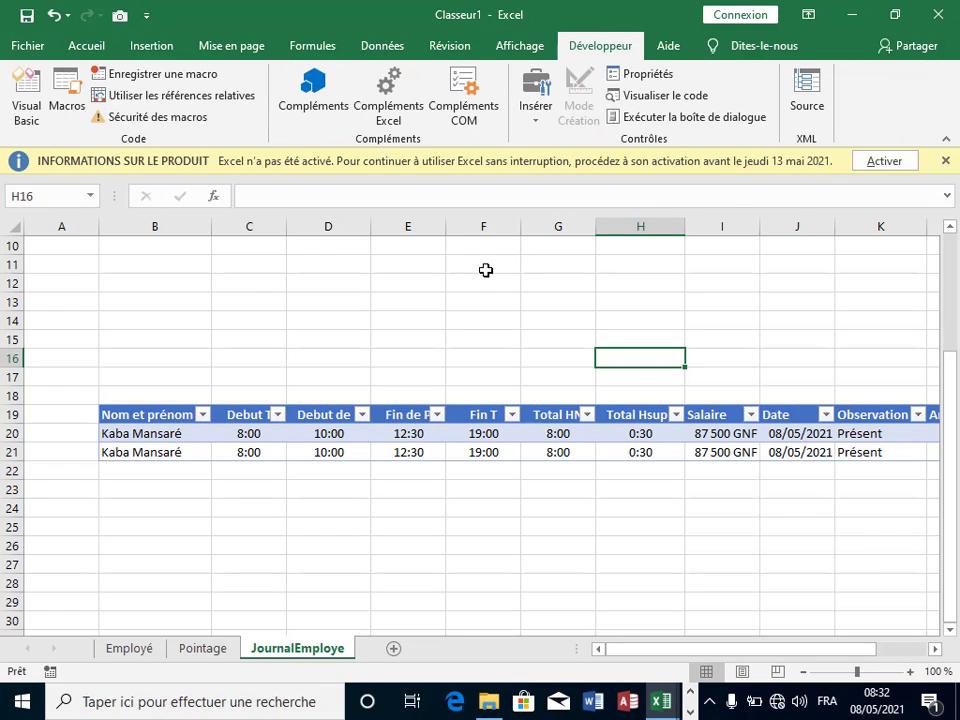
pyautogui.click(100, 95)
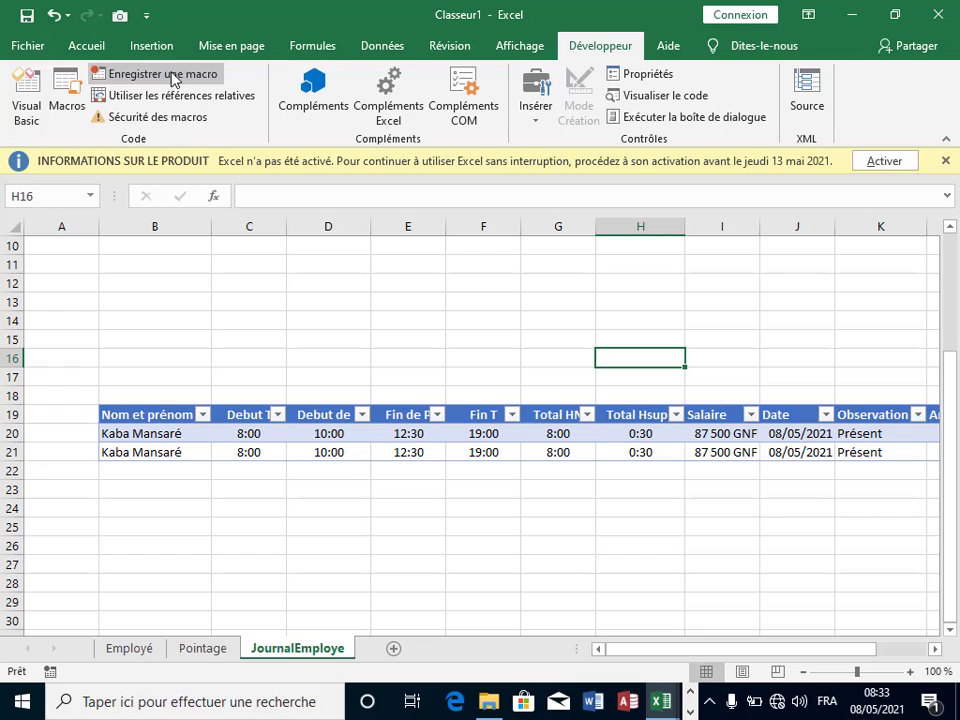
pyautogui.click(163, 74)
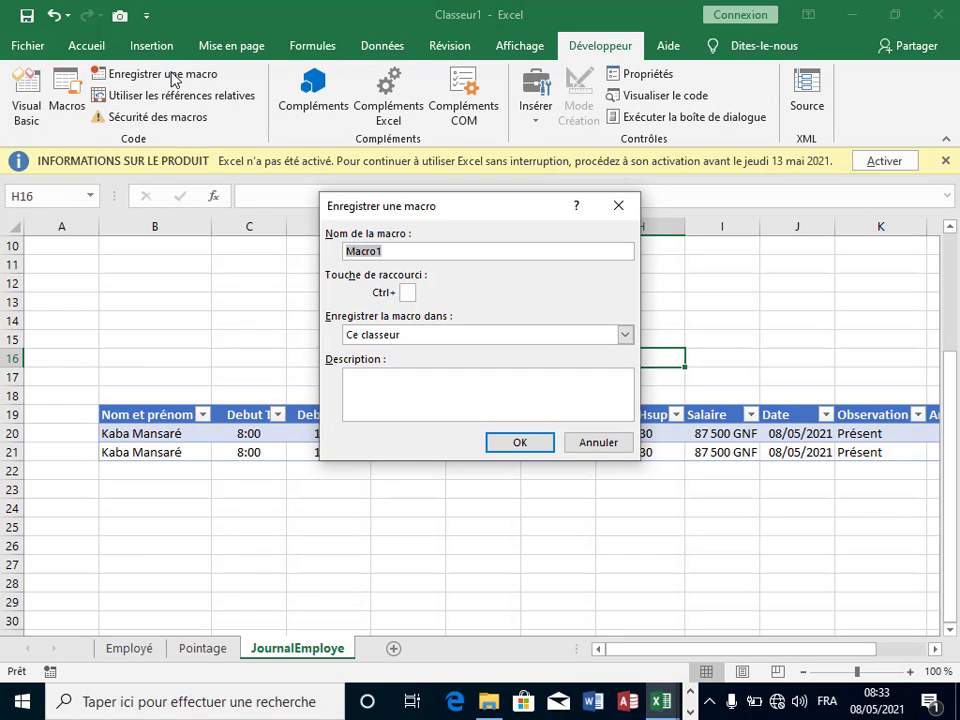
pyautogui.click(446, 385)
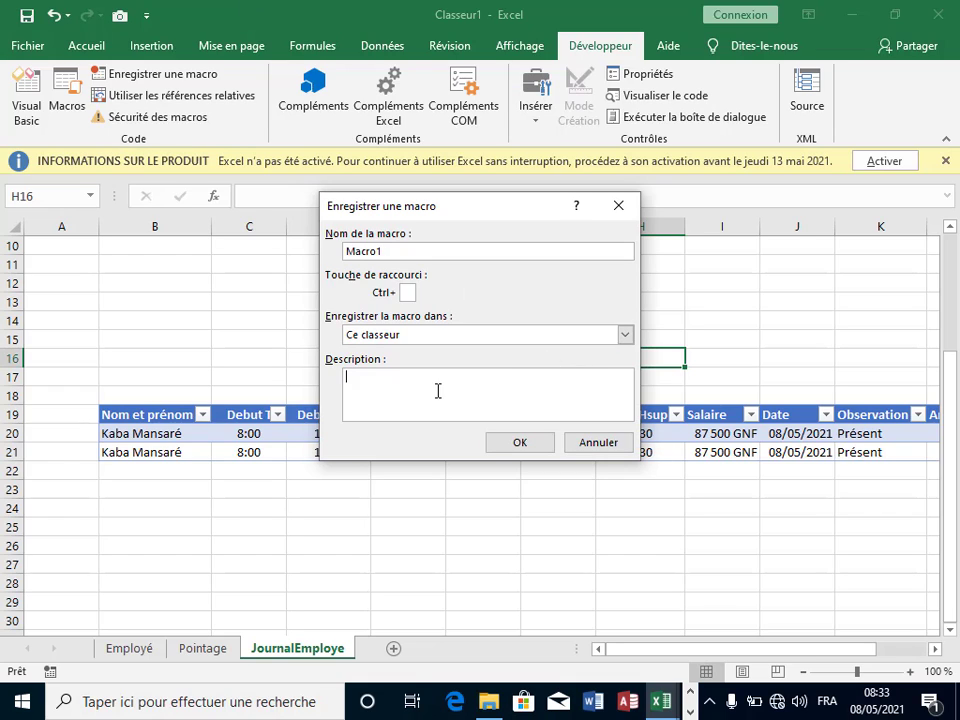
pyautogui.doubleClick(405, 251)
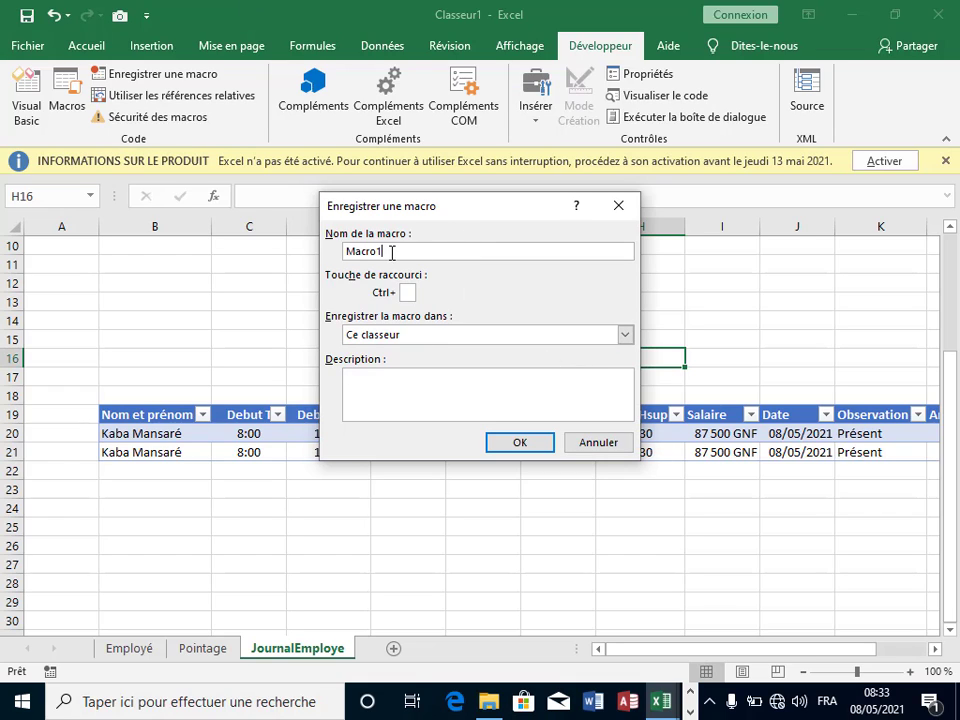
pyautogui.click(411, 252)
pyautogui.click(397, 404)
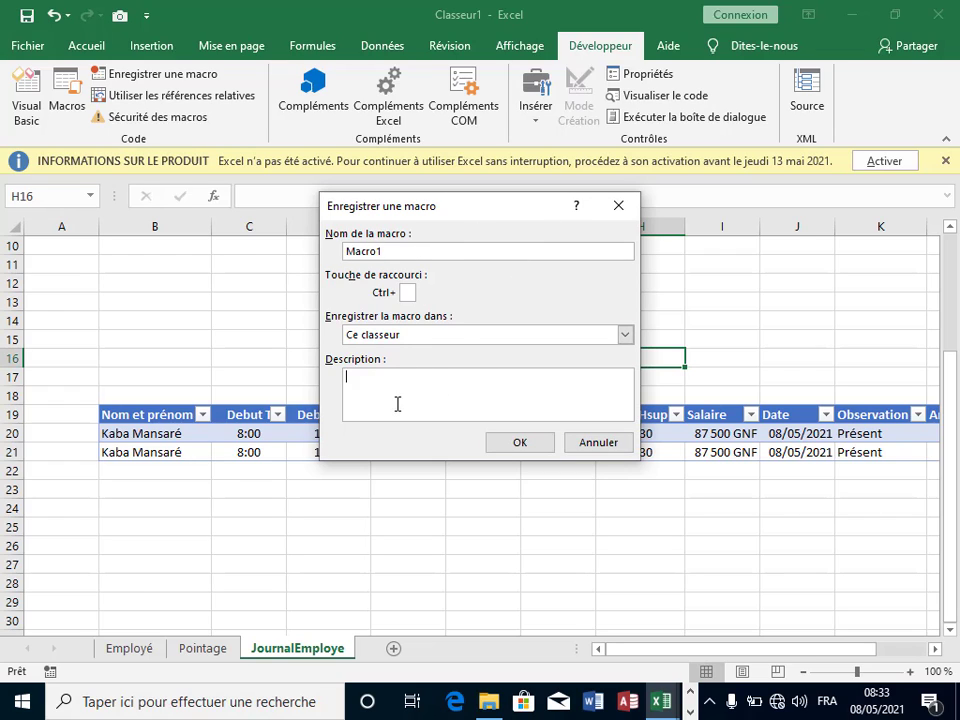
pyautogui.click(407, 294)
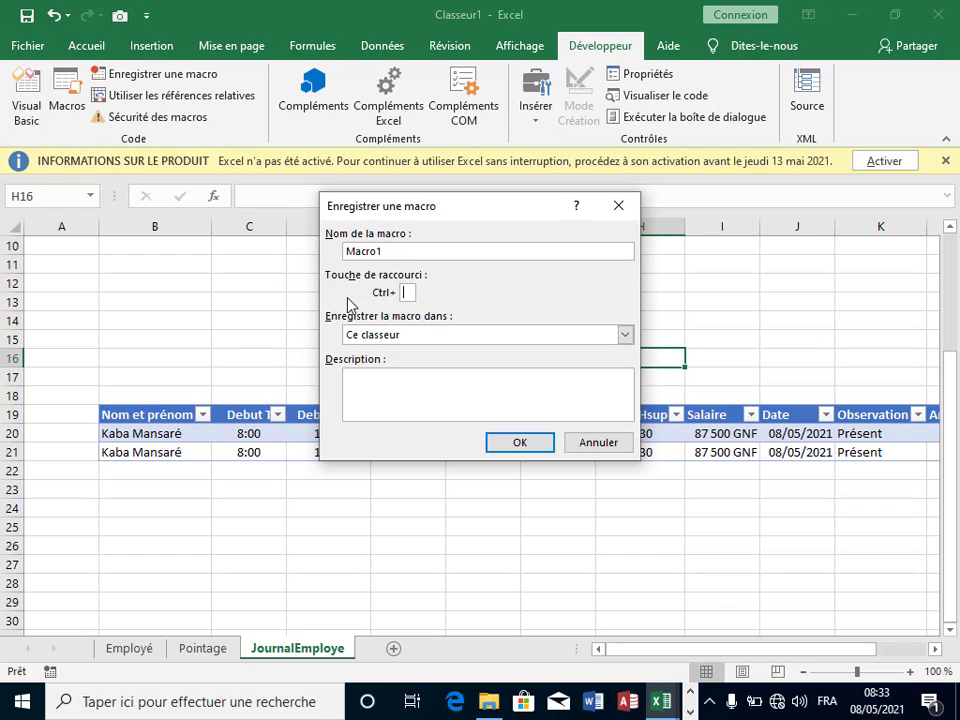
pyautogui.click(402, 291)
pyautogui.click(367, 392)
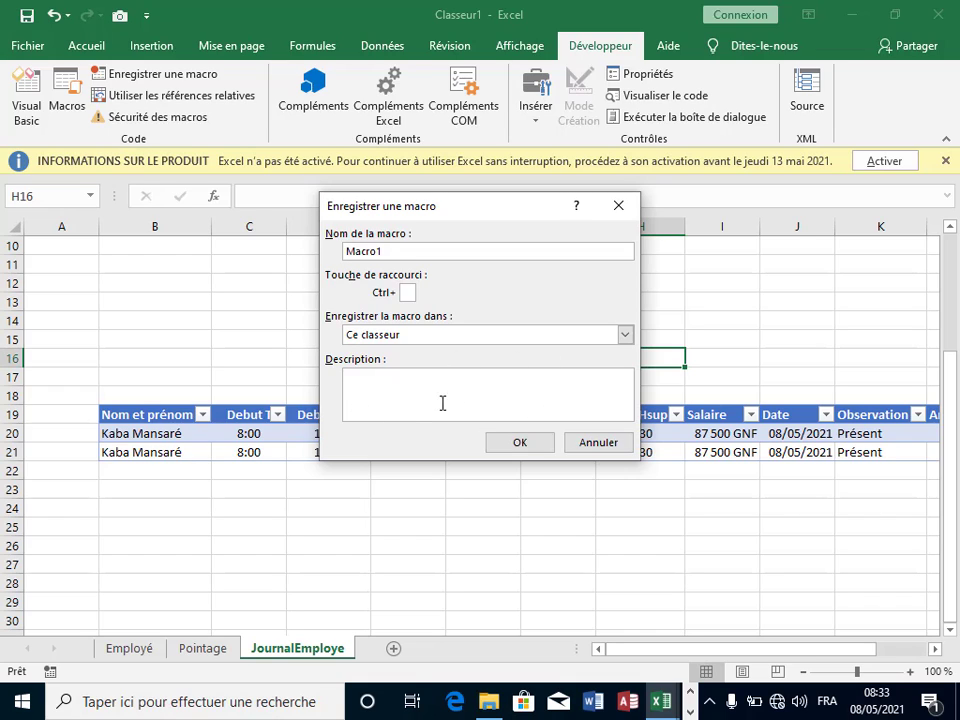
pyautogui.click(518, 443)
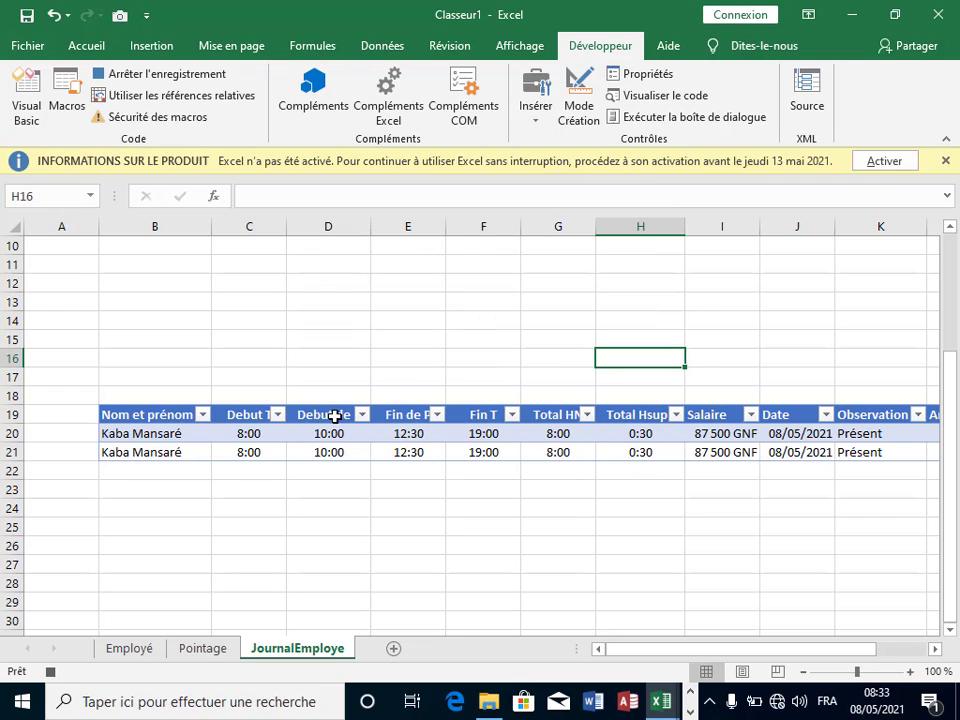
# Step: Insert a blank row 20 into the JournalEmploye table
pyautogui.click(120, 433)
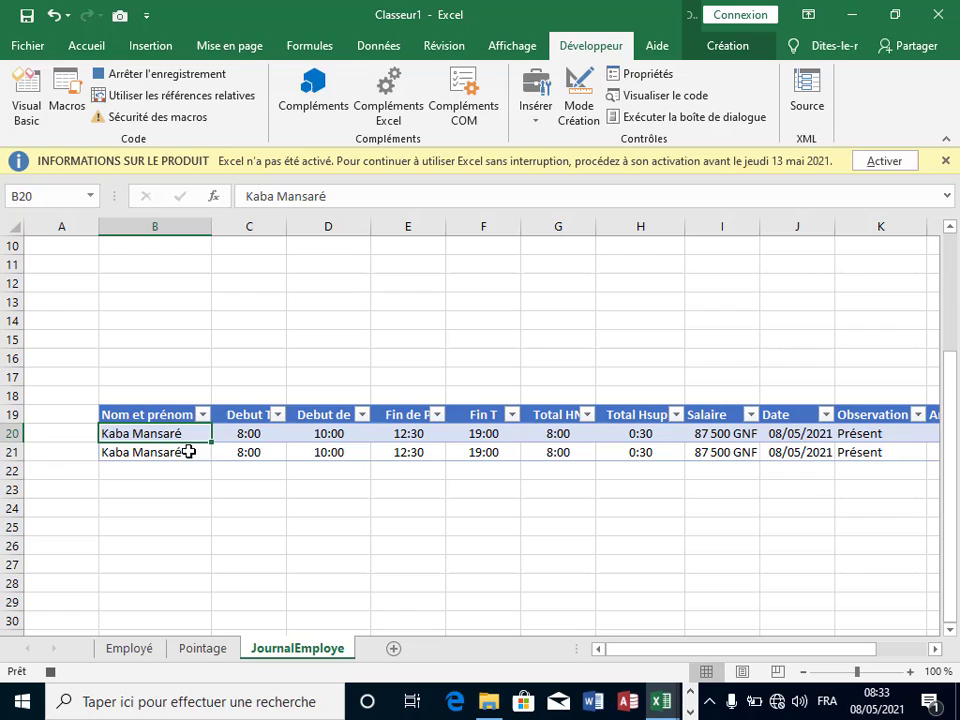
pyautogui.click(5, 433)
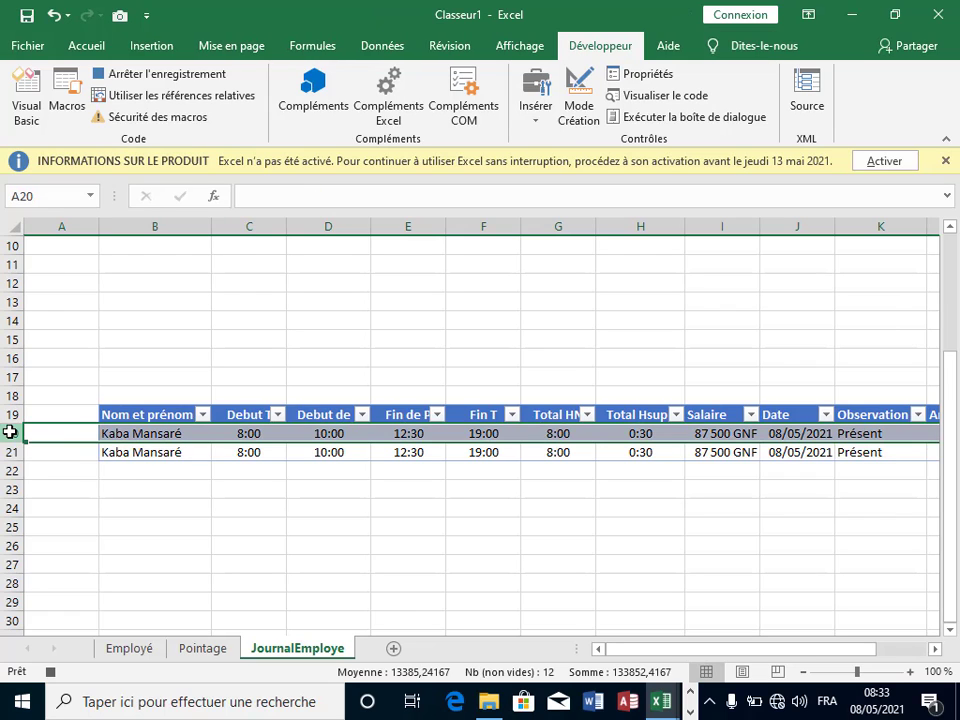
pyautogui.rightClick(125, 435)
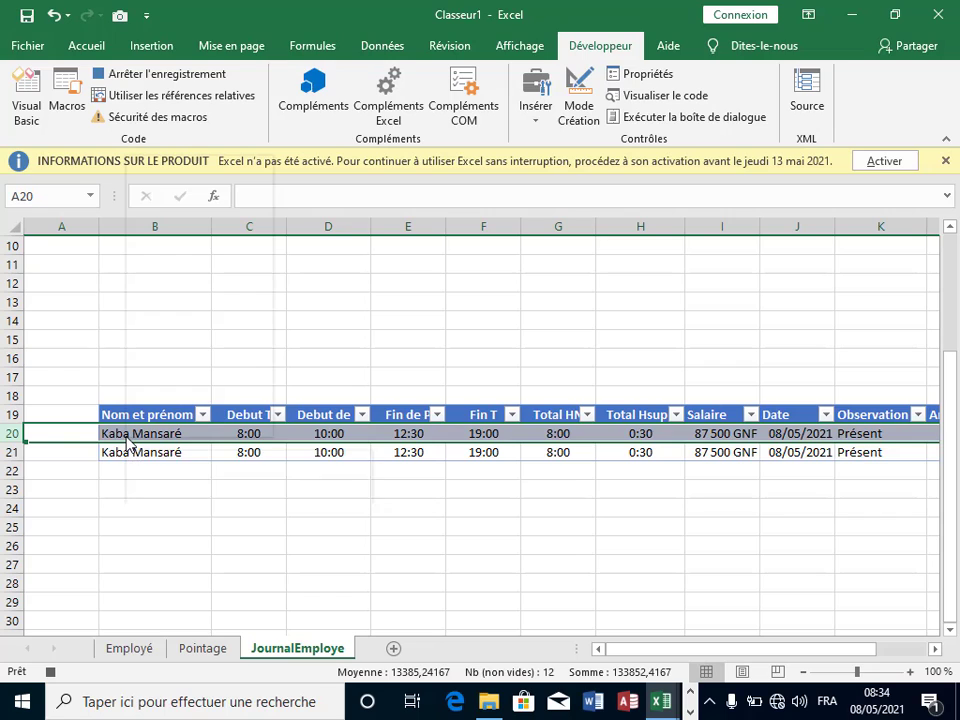
pyautogui.rightClick(128, 441)
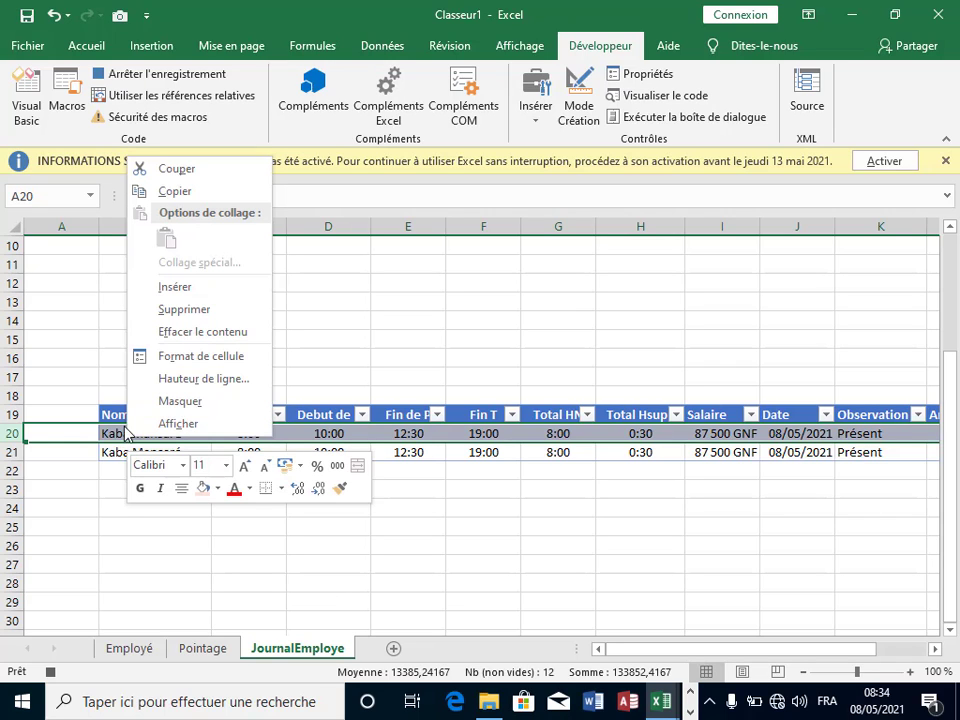
pyautogui.click(200, 289)
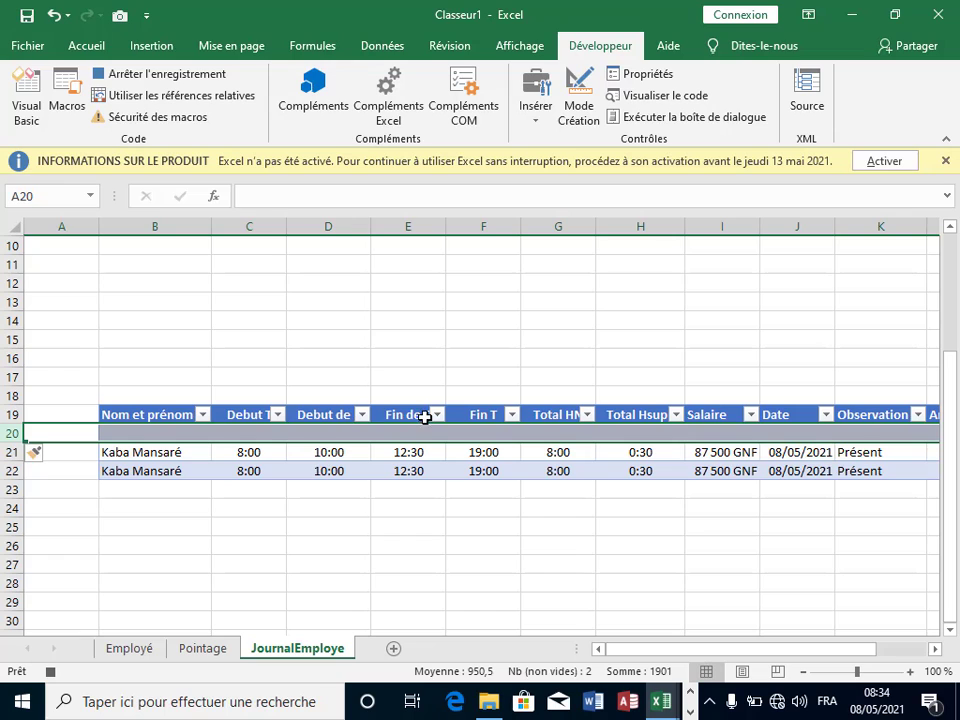
# Step: Paste Pointage's C17:L17 as values into B20, then stop the macro recording
pyautogui.click(203, 649)
pyautogui.moveTo(150, 509); pyautogui.dragTo(858, 510)
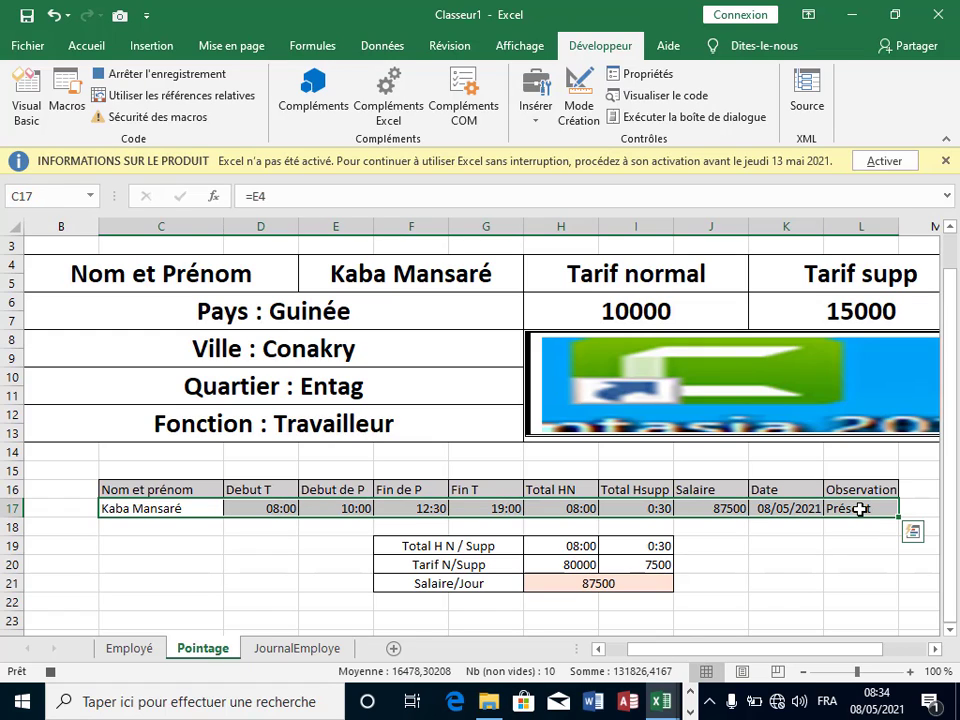
pyautogui.rightClick(860, 509)
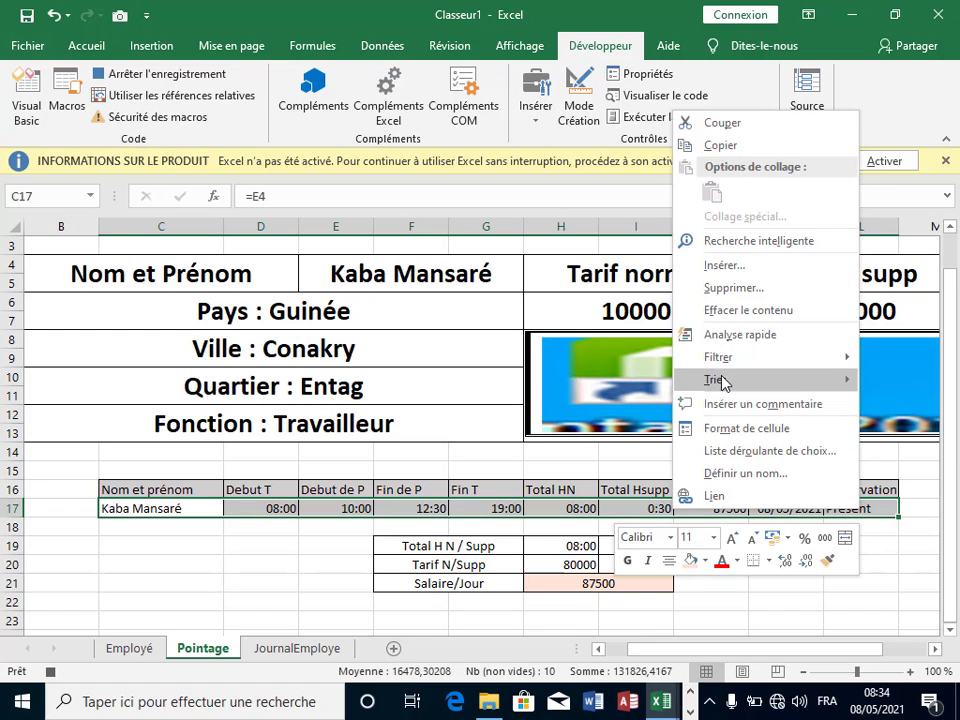
pyautogui.click(722, 145)
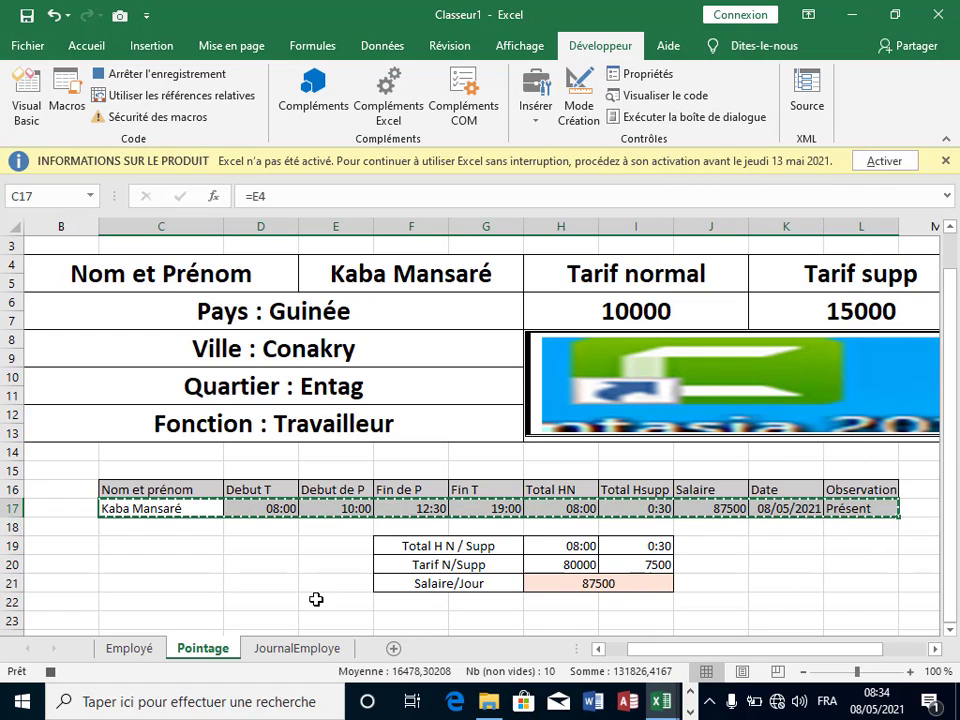
pyautogui.click(276, 656)
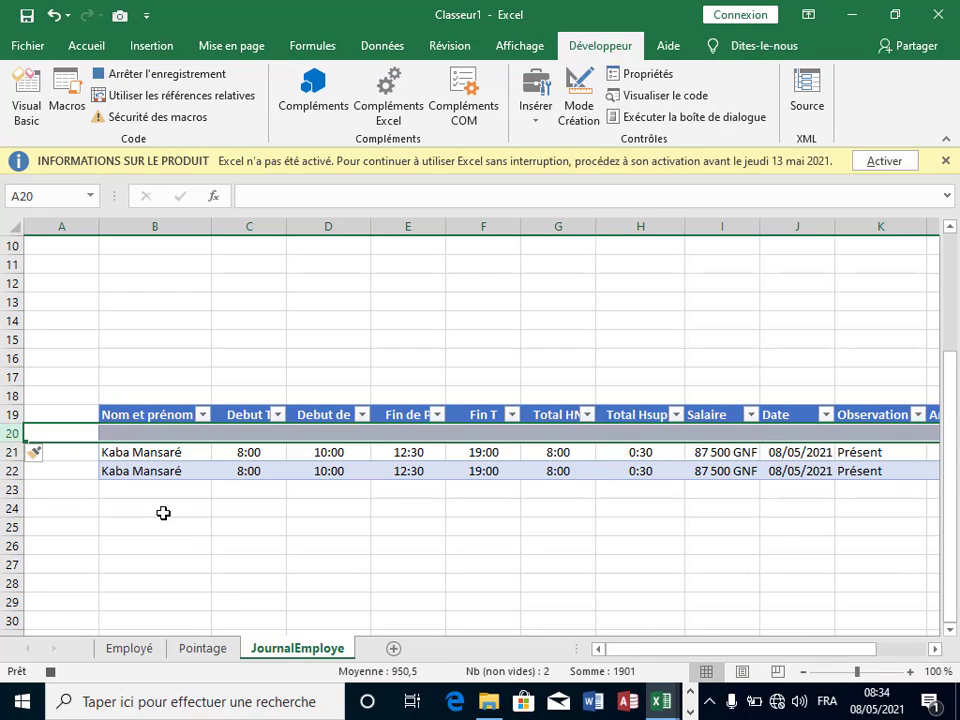
pyautogui.click(159, 431)
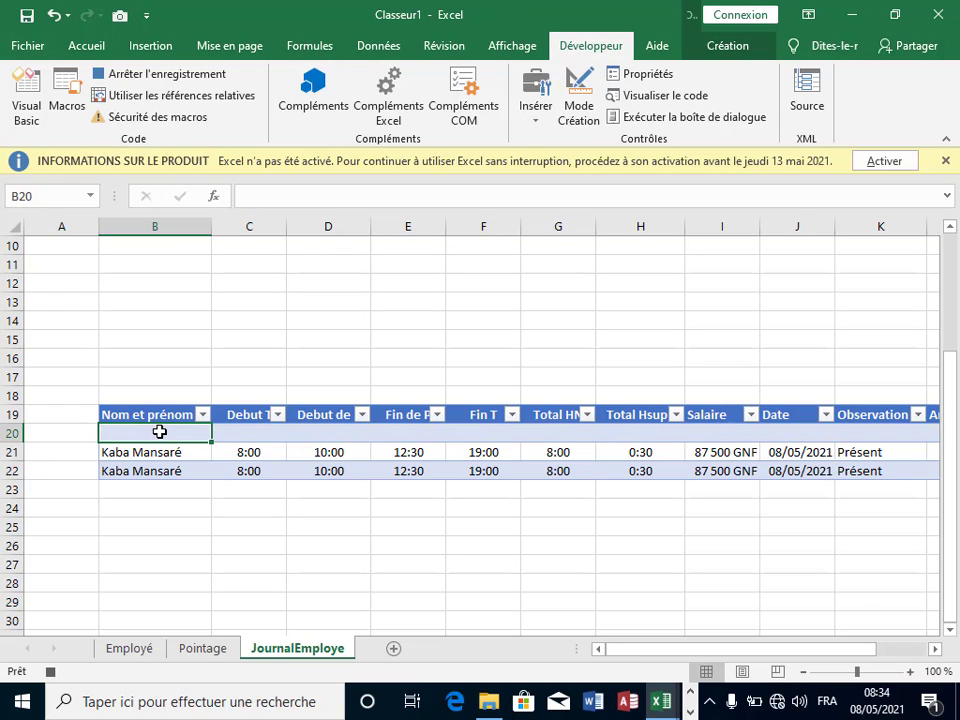
pyautogui.rightClick(159, 431)
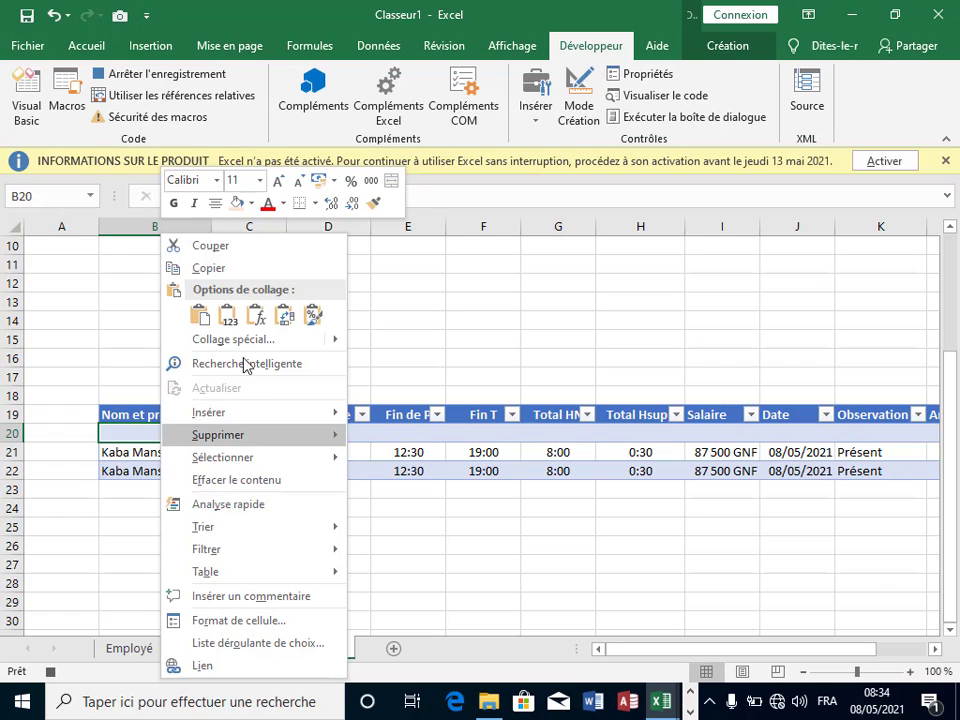
pyautogui.click(226, 314)
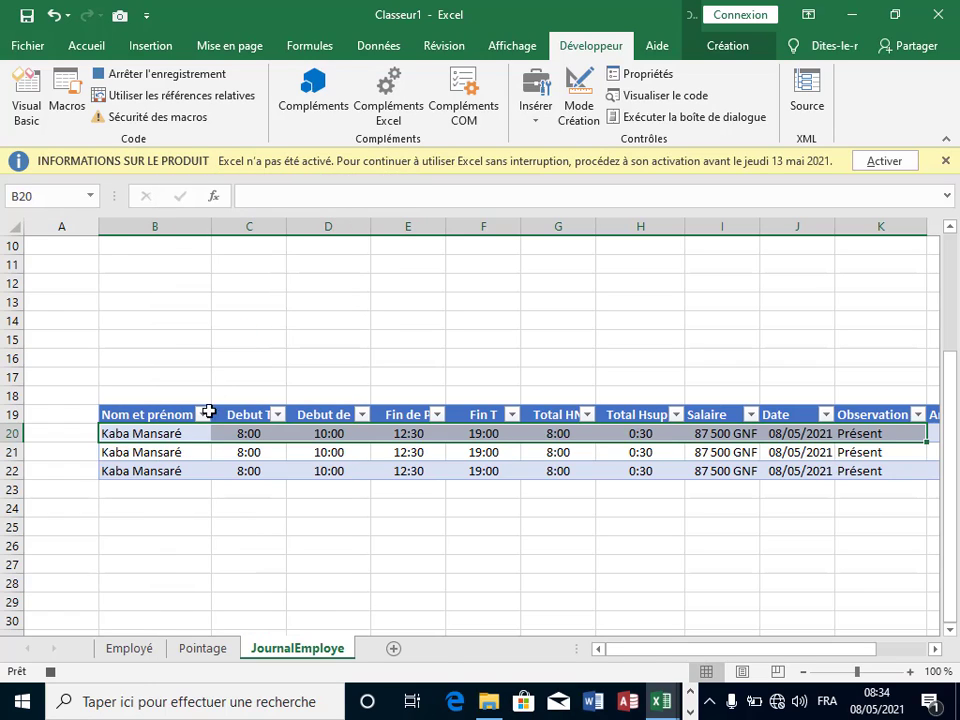
pyautogui.click(176, 433)
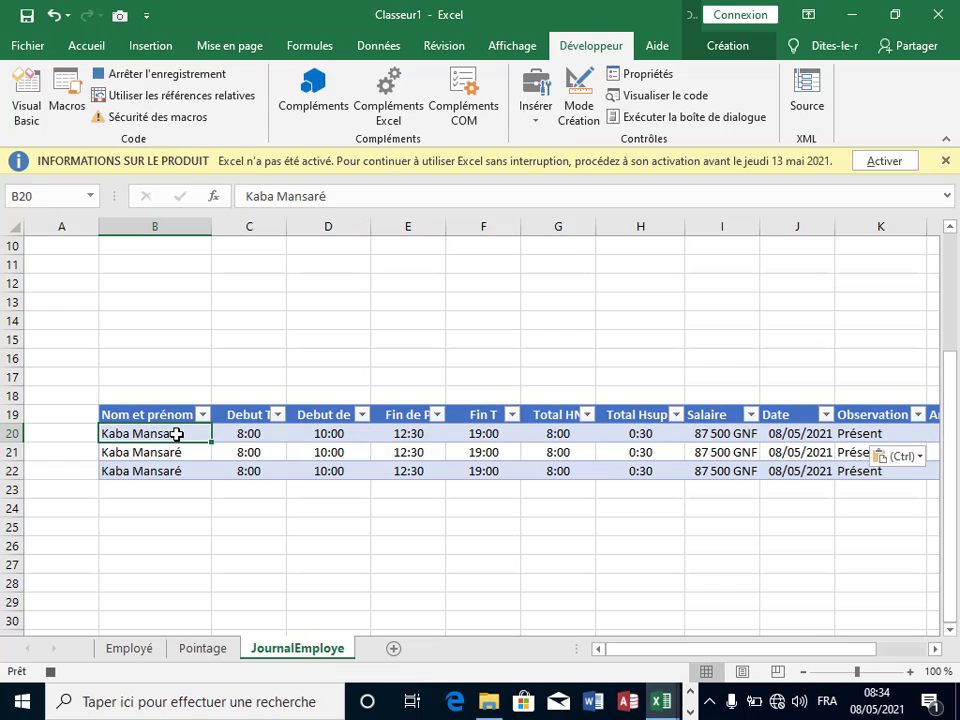
pyautogui.click(175, 76)
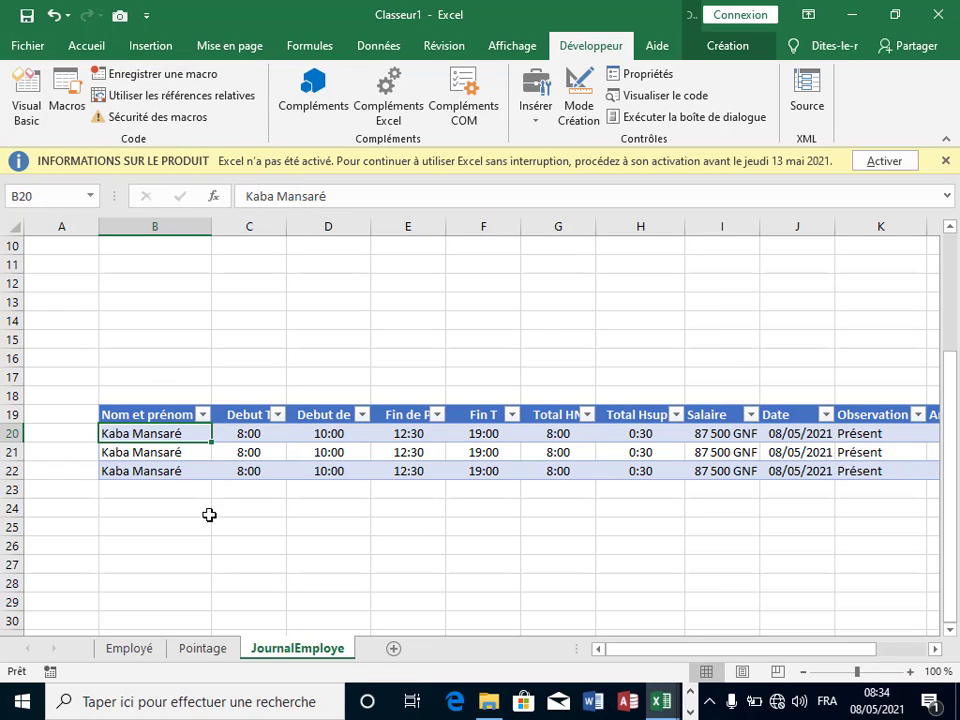
# Step: Run Macro1 from the Macros list to add a fourth record dated 08/05/2021
pyautogui.click(208, 512)
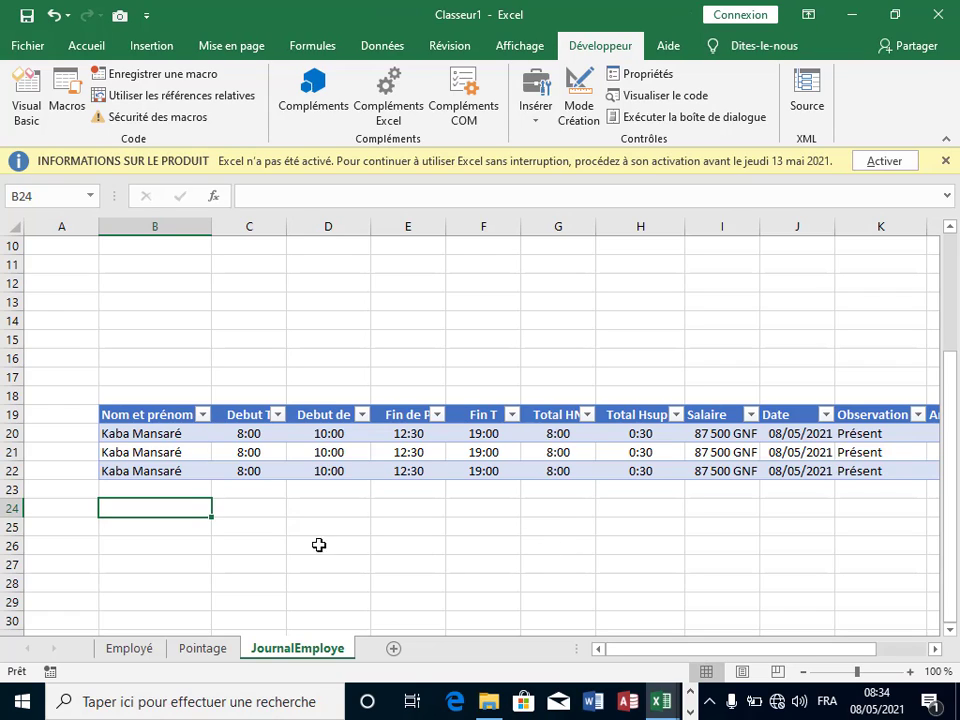
pyautogui.click(261, 492)
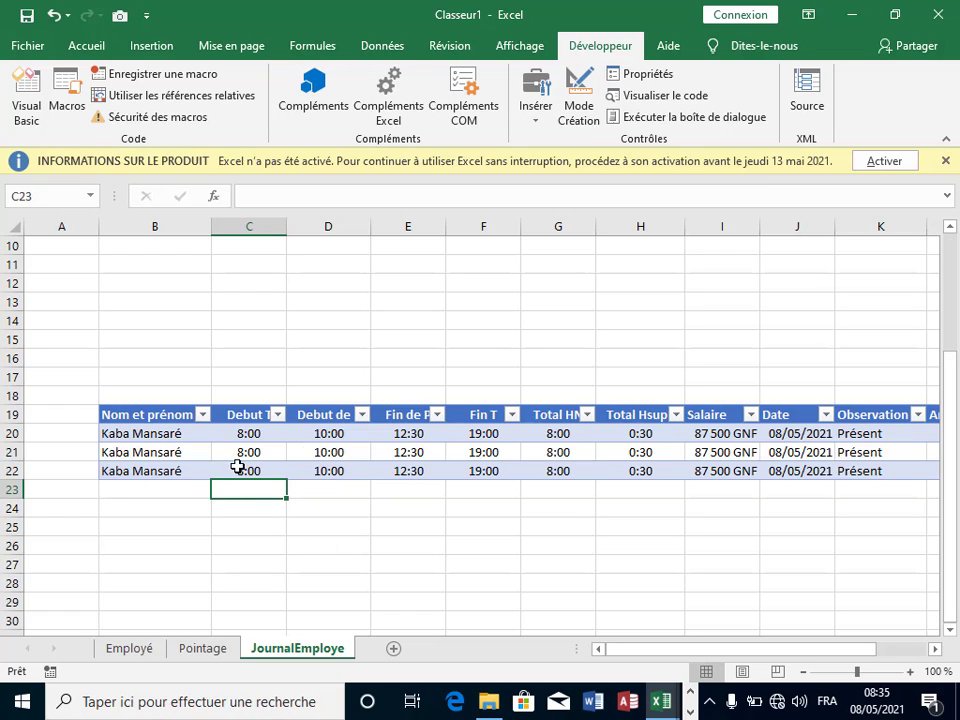
pyautogui.click(410, 547)
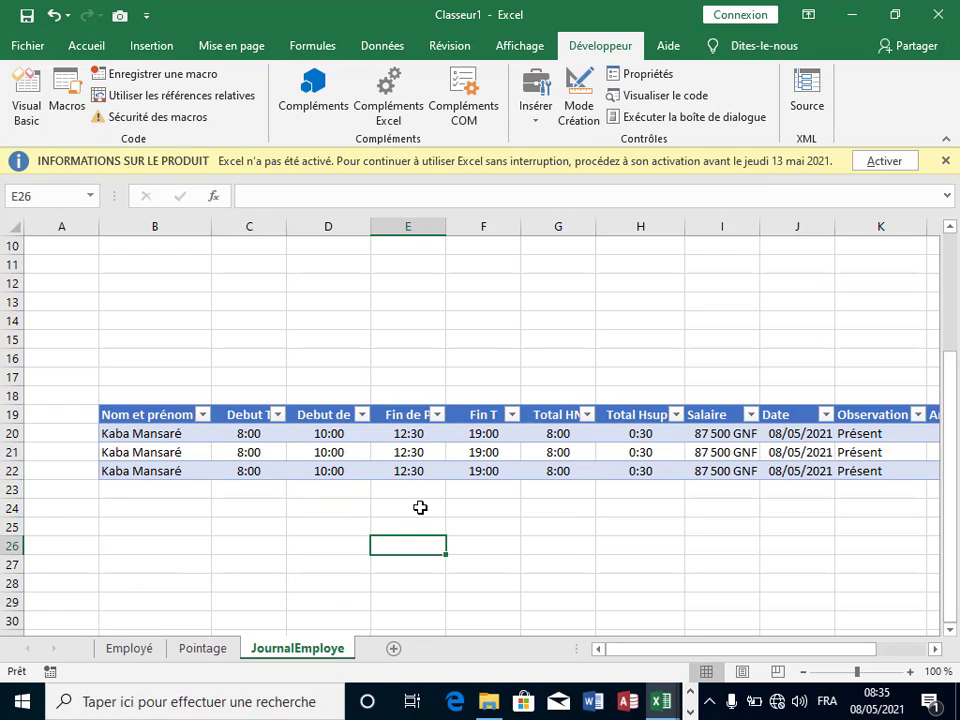
pyautogui.click(420, 504)
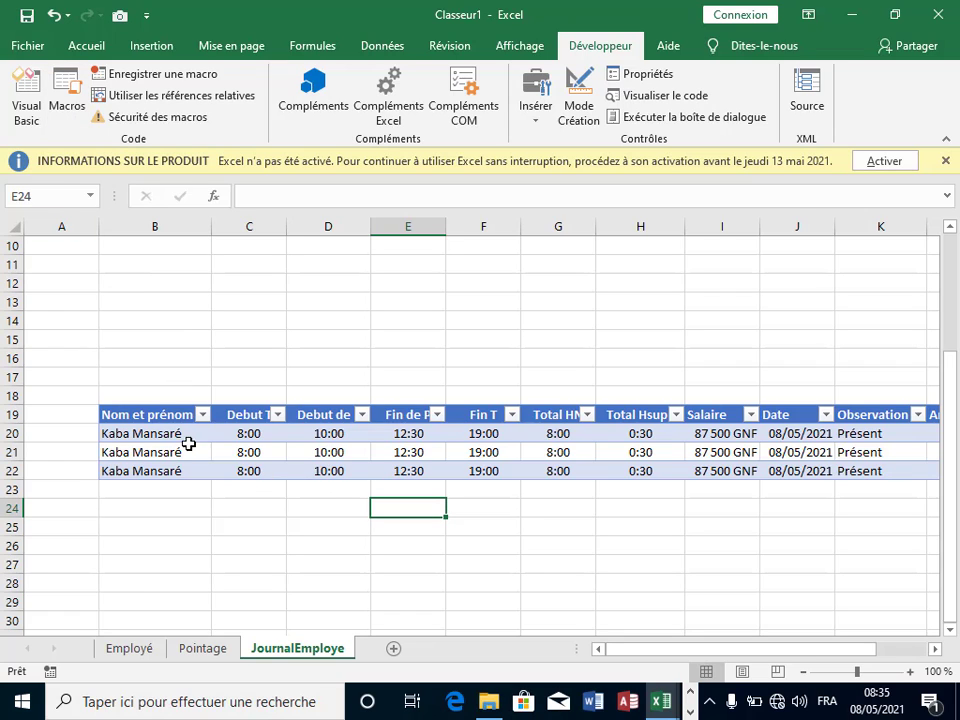
pyautogui.click(58, 100)
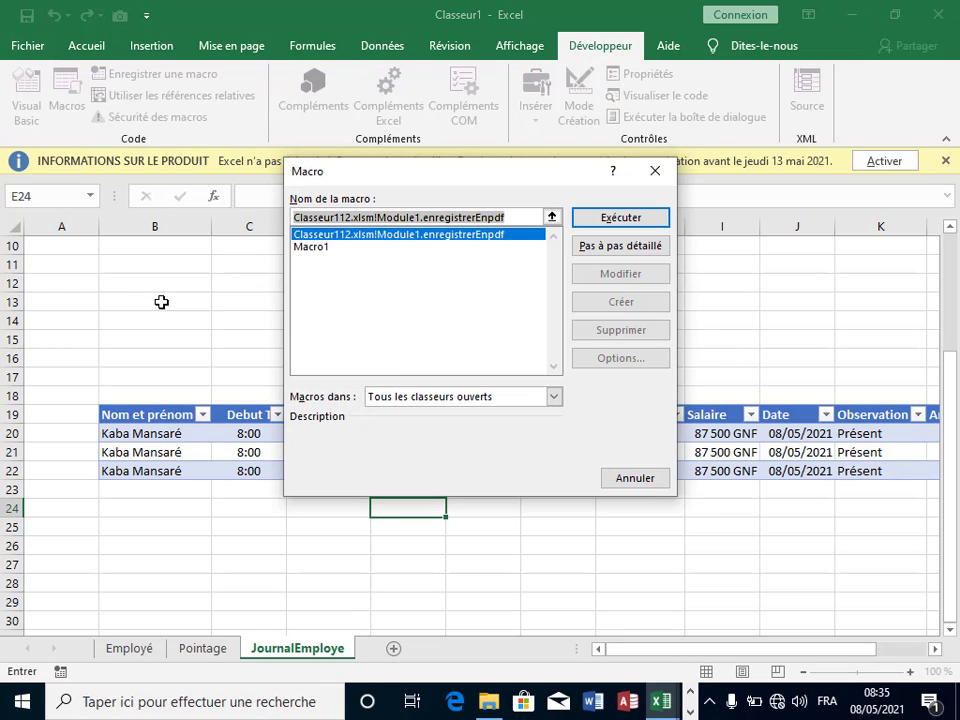
pyautogui.click(318, 247)
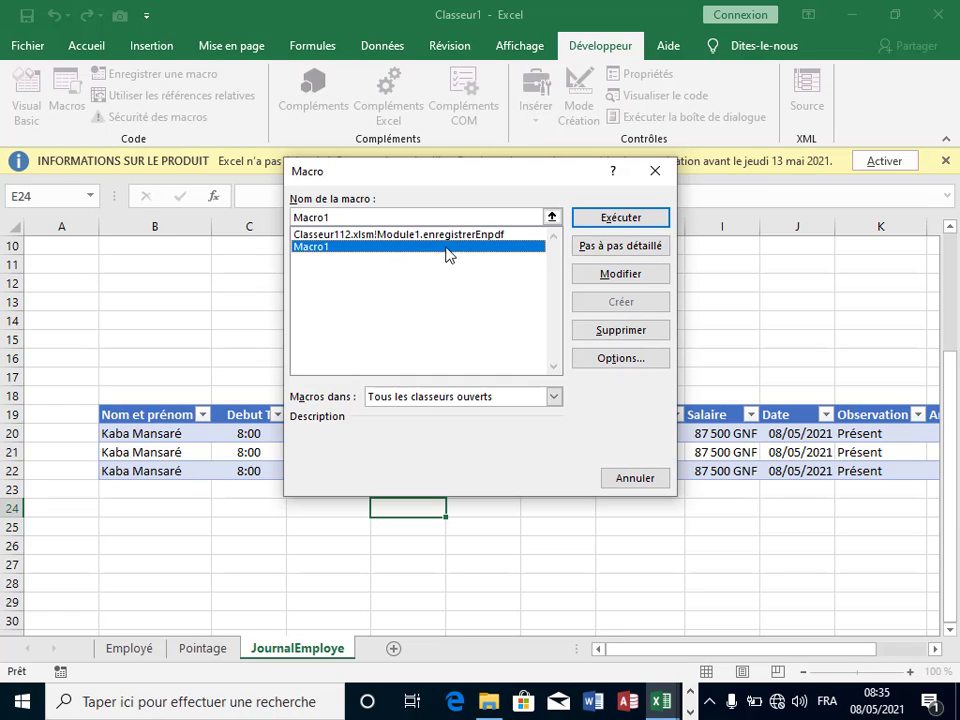
pyautogui.click(617, 222)
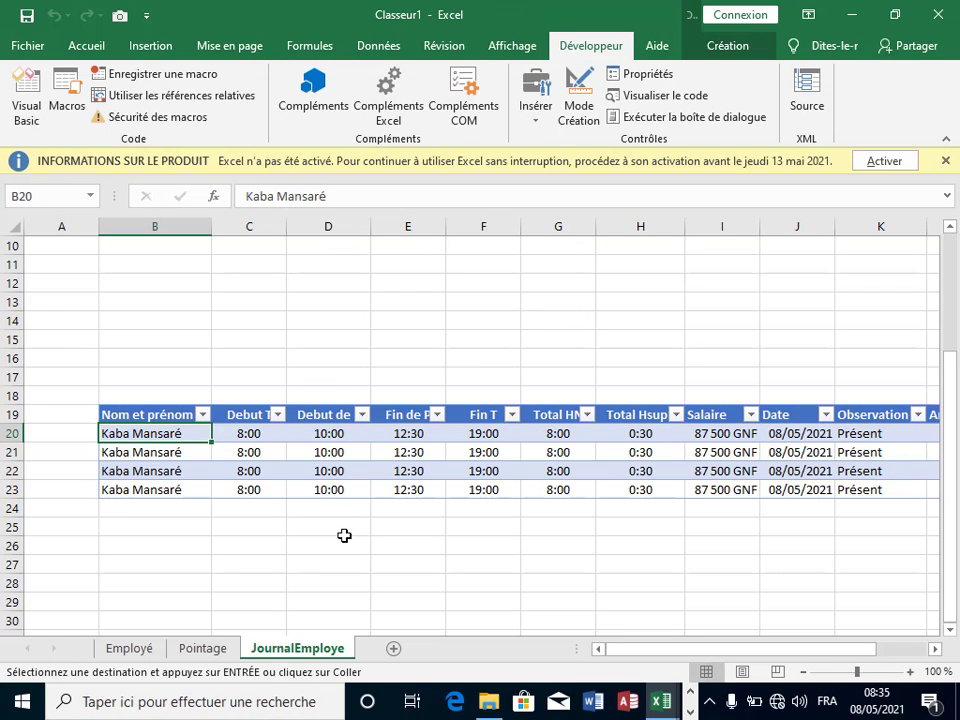
pyautogui.click(200, 652)
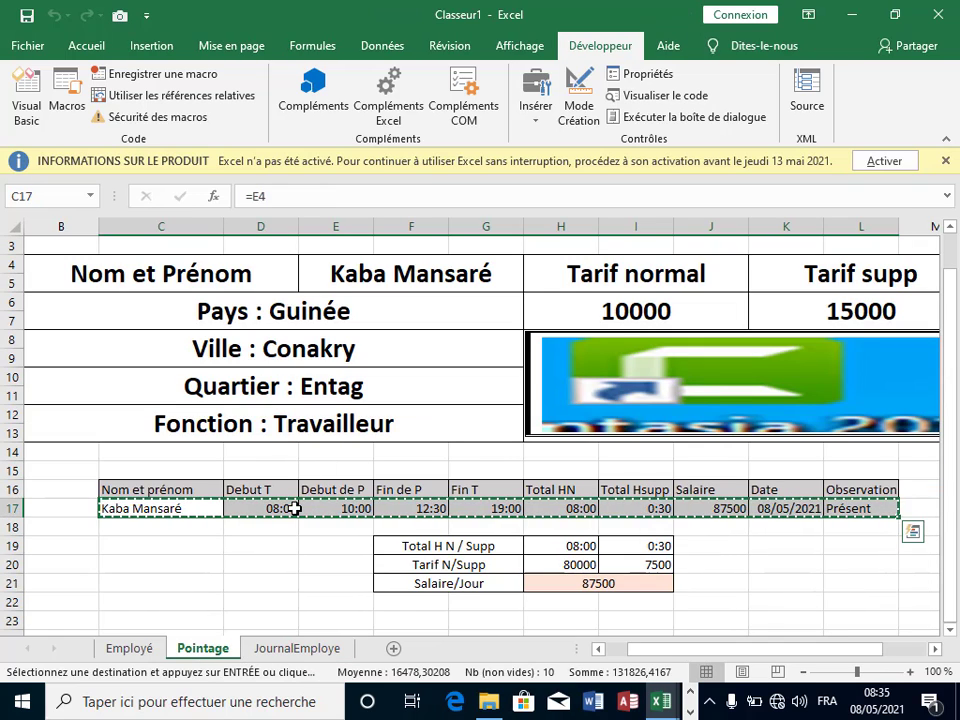
pyautogui.press('Escape')
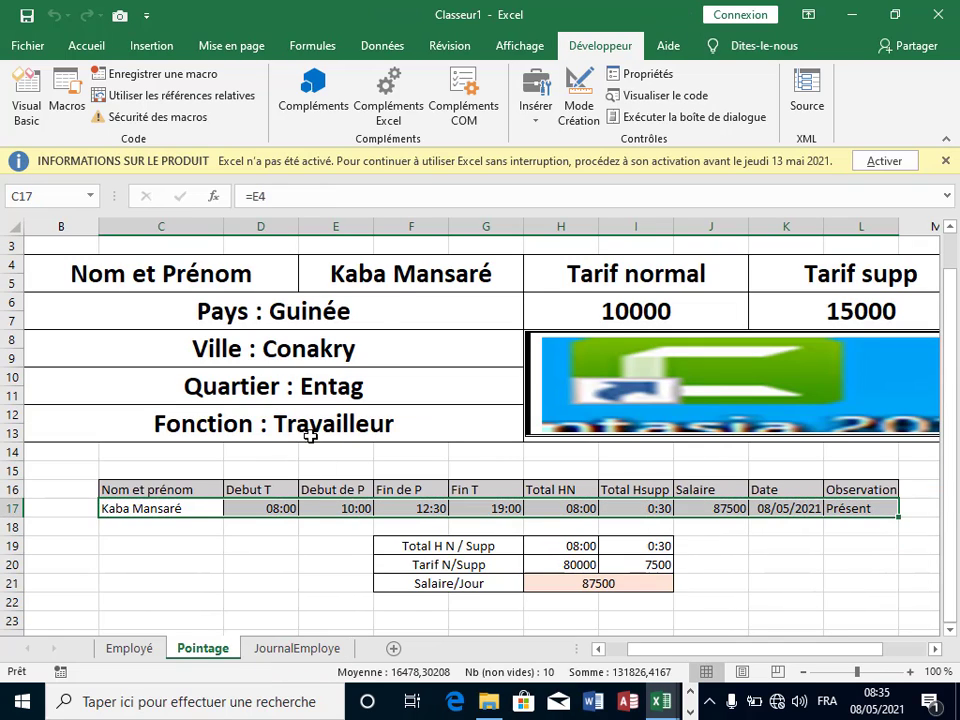
pyautogui.click(408, 274)
pyautogui.click(534, 267)
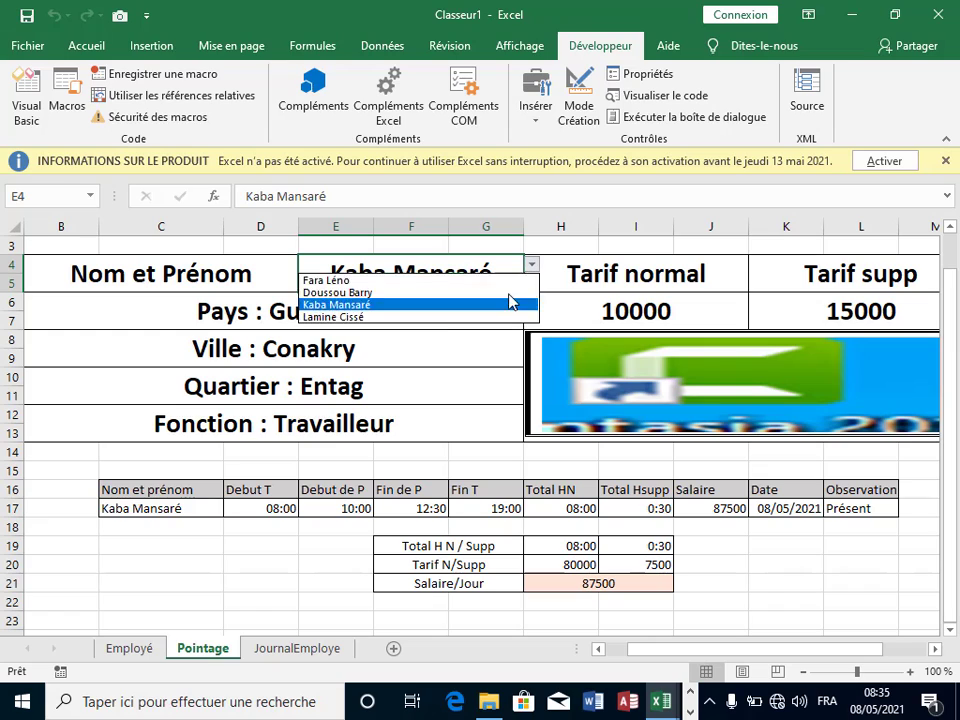
pyautogui.click(403, 315)
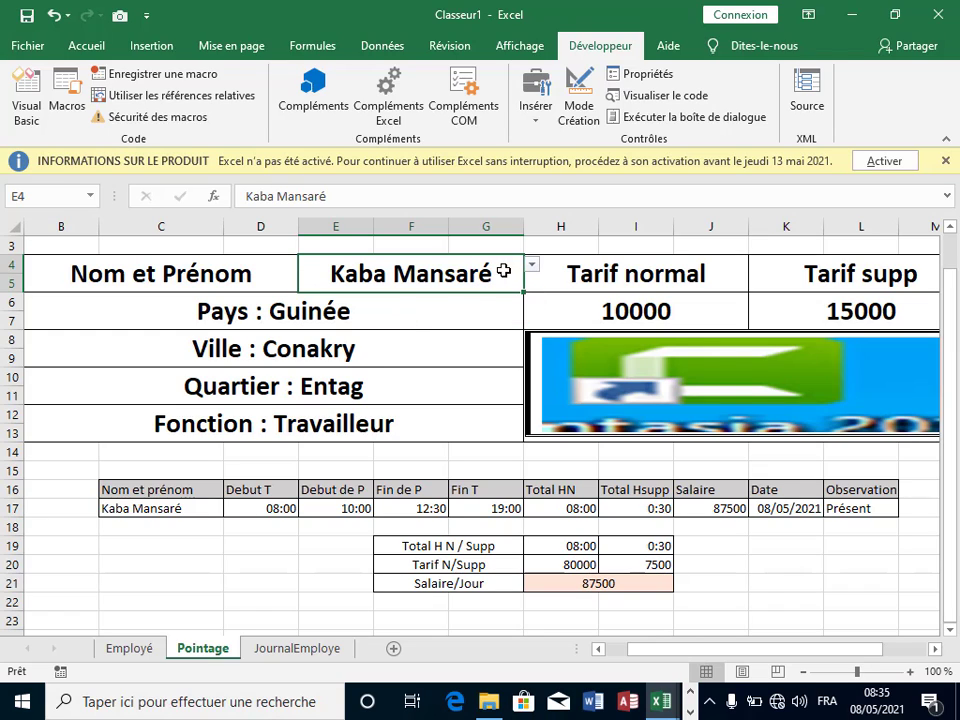
pyautogui.click(533, 266)
pyautogui.click(432, 282)
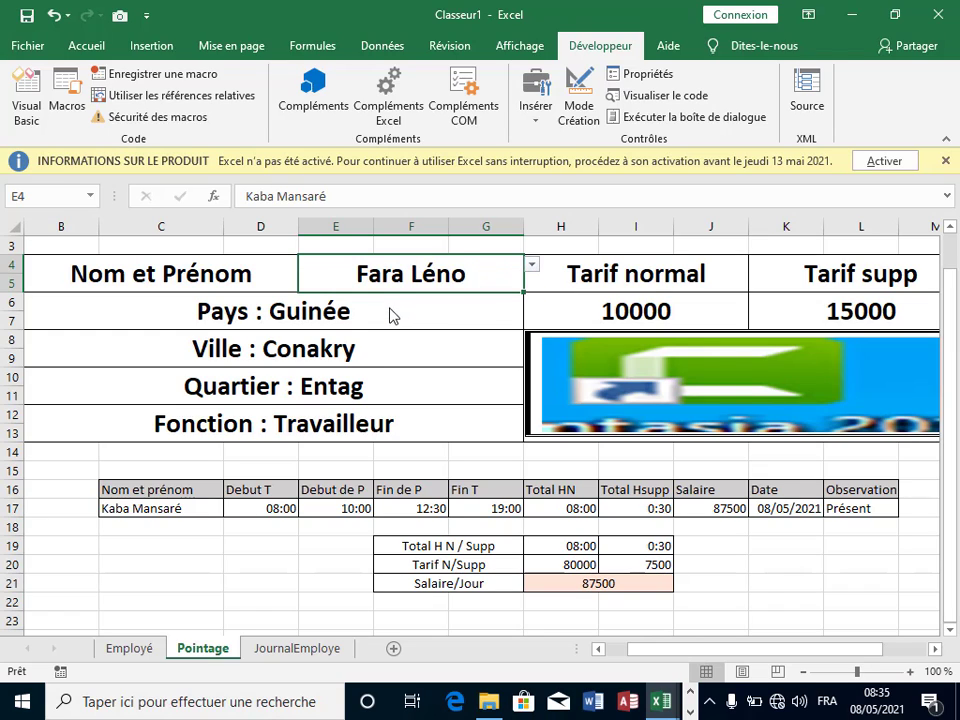
pyautogui.click(283, 655)
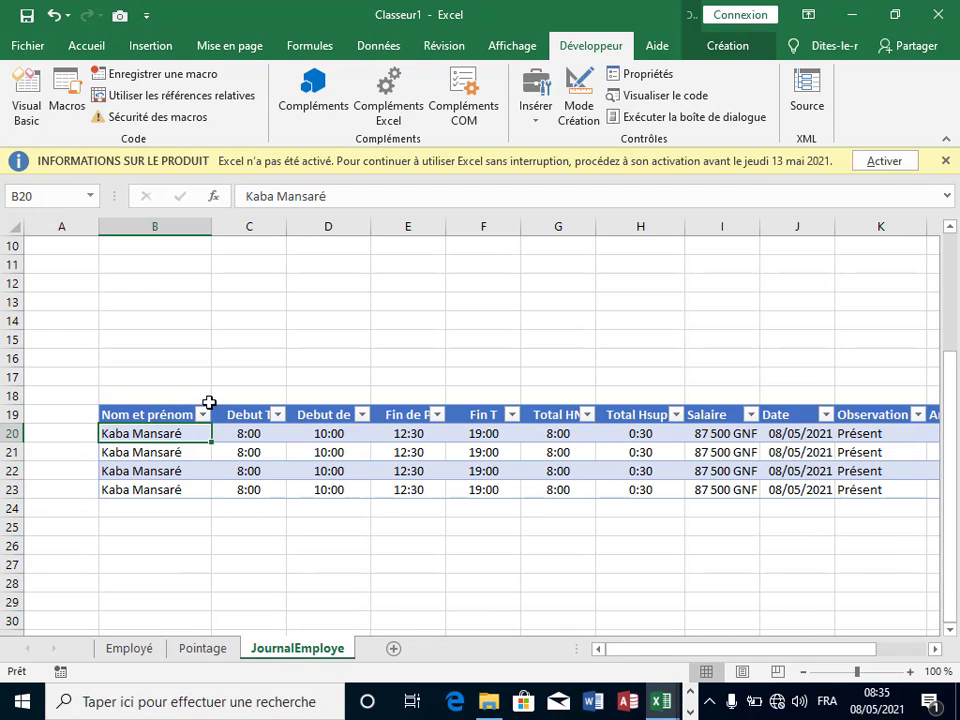
pyautogui.click(68, 105)
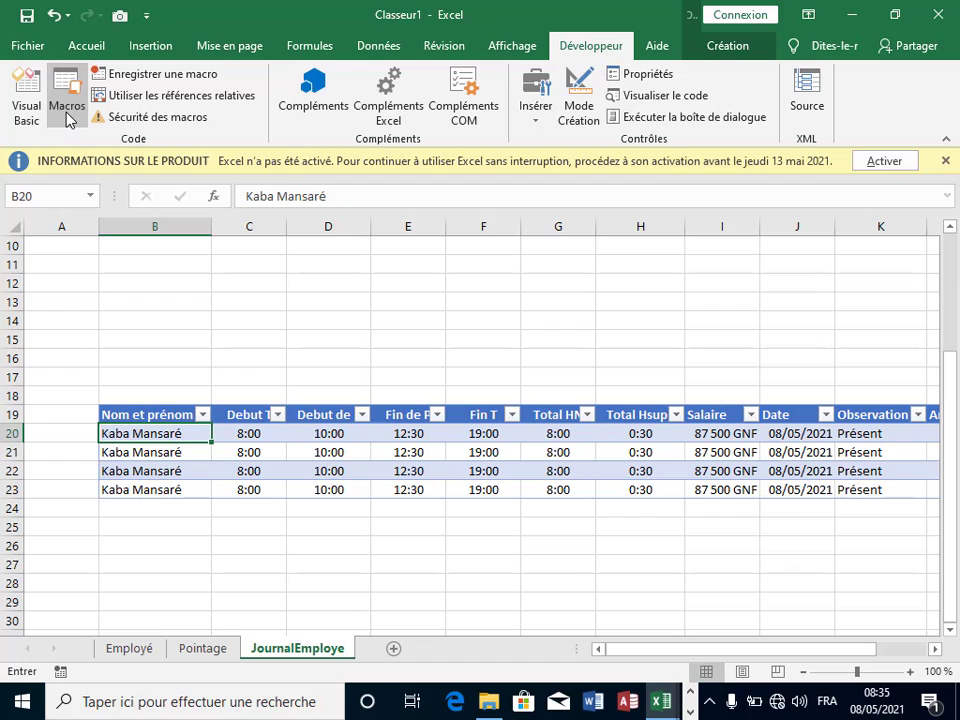
pyautogui.click(316, 250)
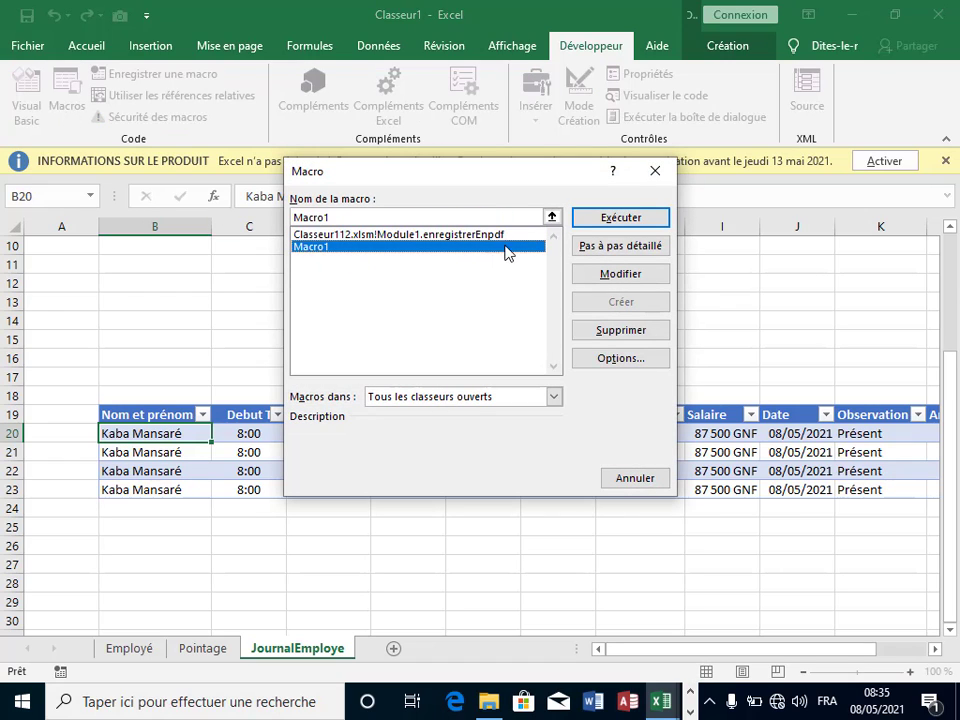
pyautogui.click(607, 217)
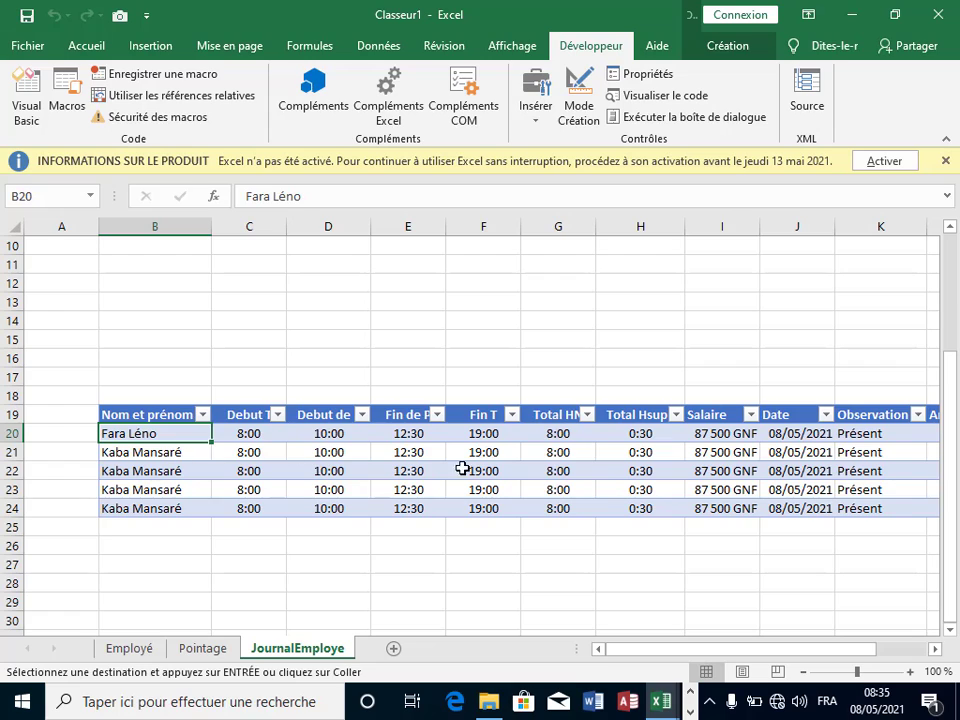
pyautogui.click(330, 487)
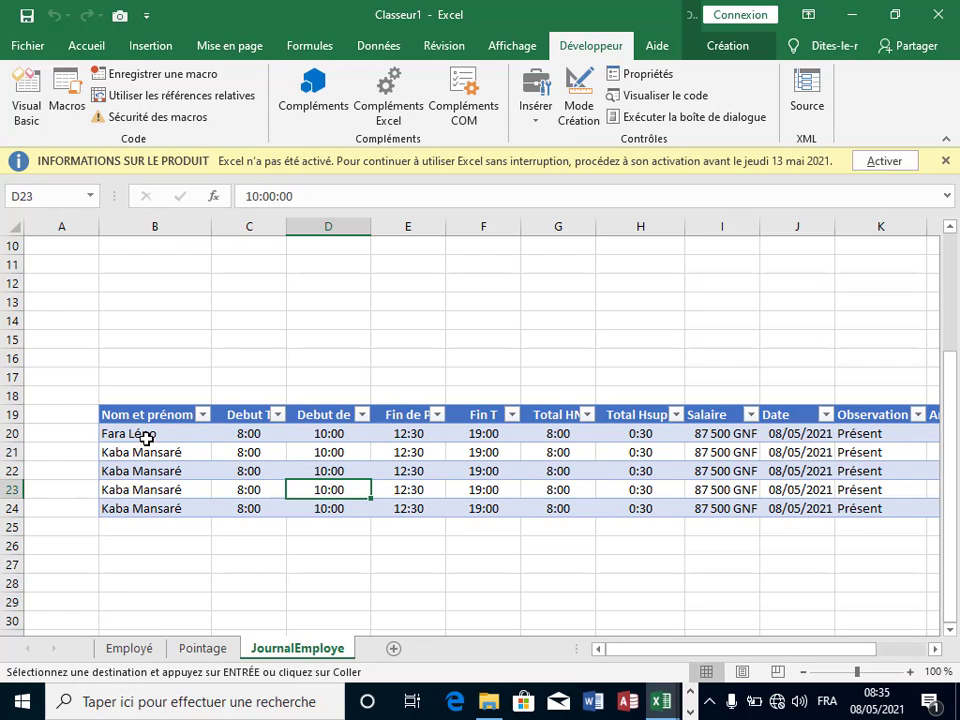
pyautogui.click(144, 436)
pyautogui.click(385, 452)
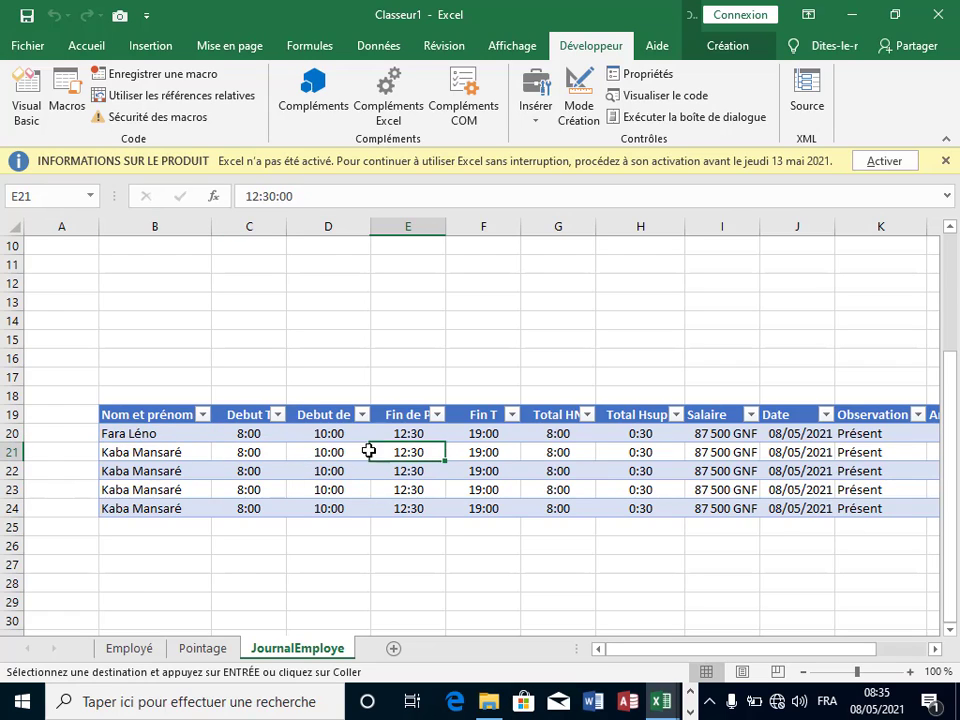
pyautogui.click(67, 95)
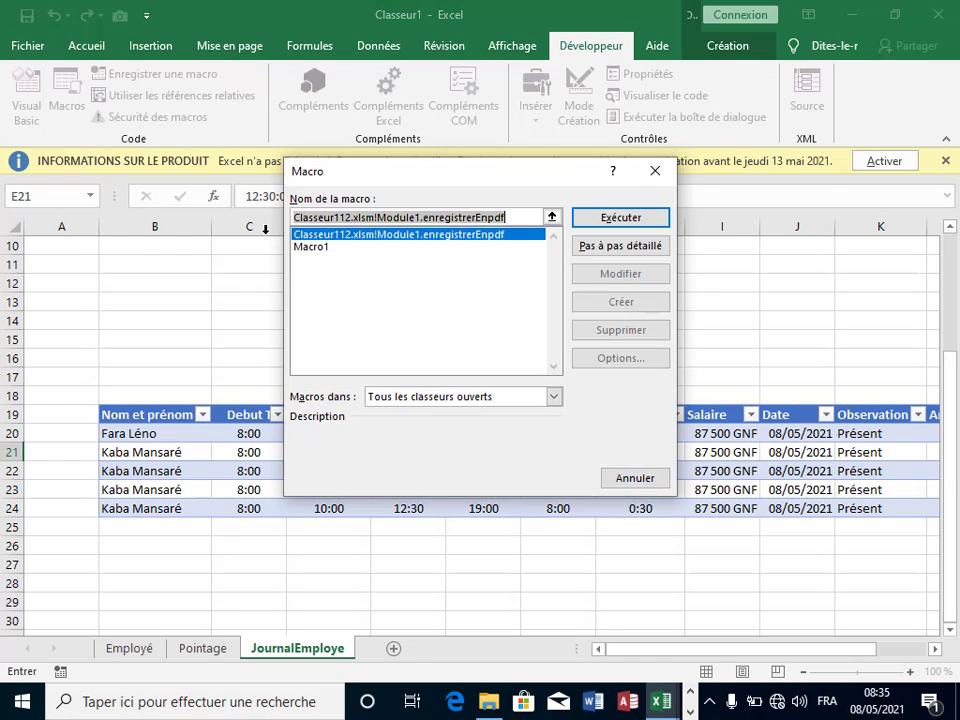
pyautogui.click(315, 248)
pyautogui.click(600, 221)
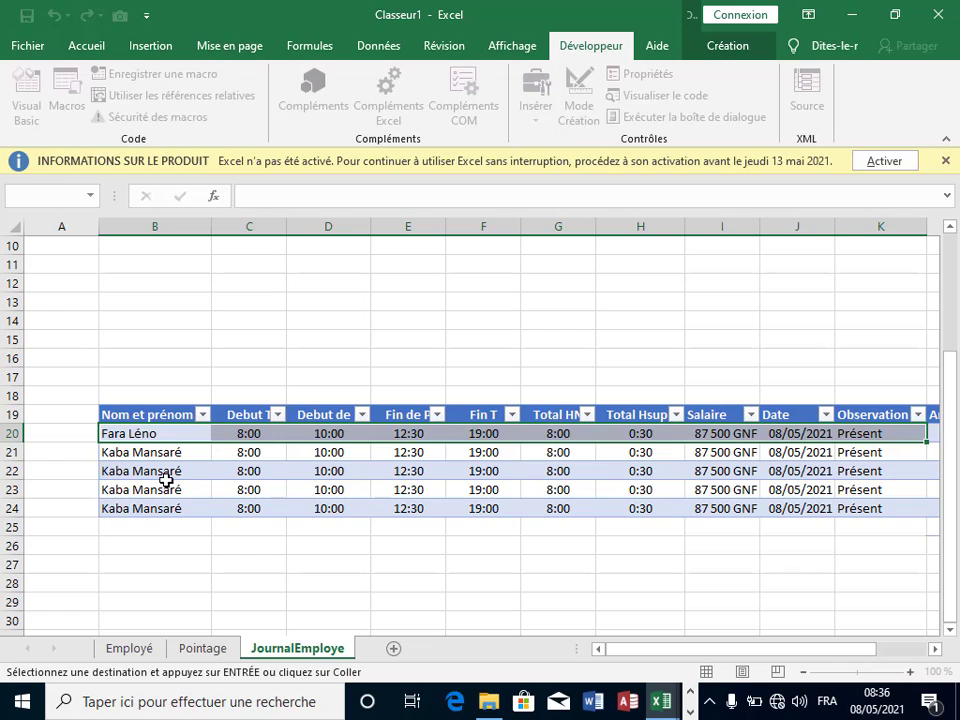
pyautogui.click(397, 465)
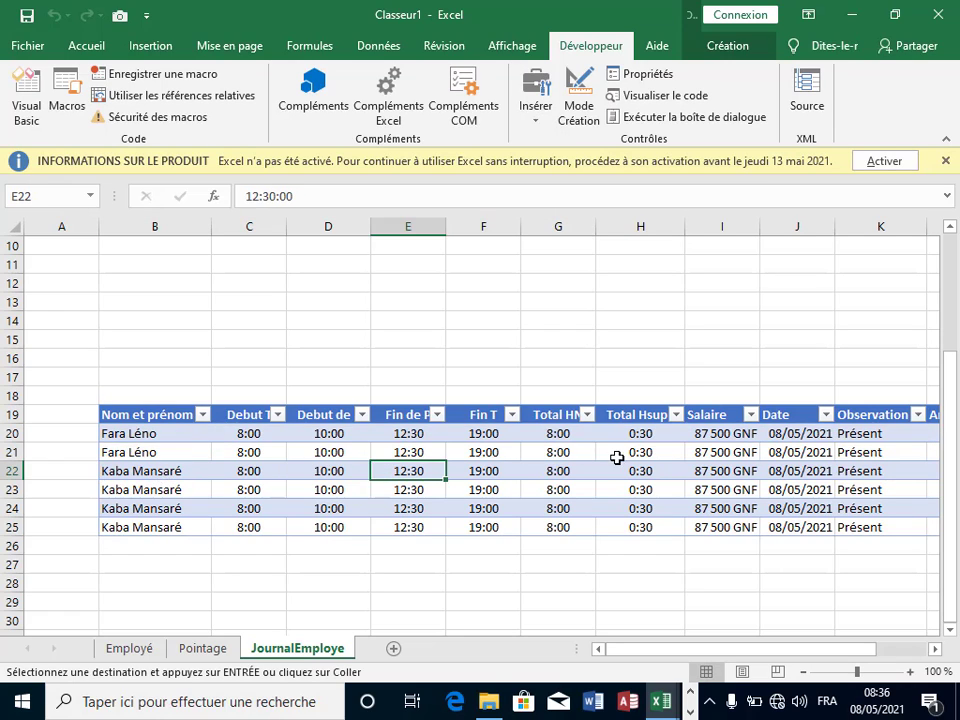
pyautogui.click(617, 455)
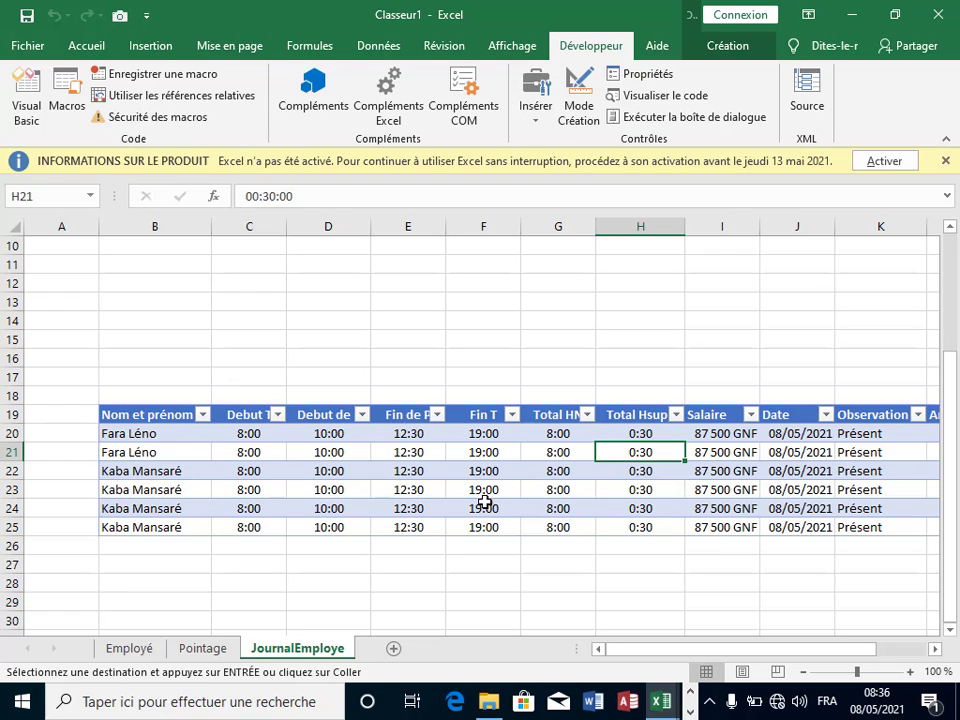
pyautogui.click(694, 548)
pyautogui.click(186, 562)
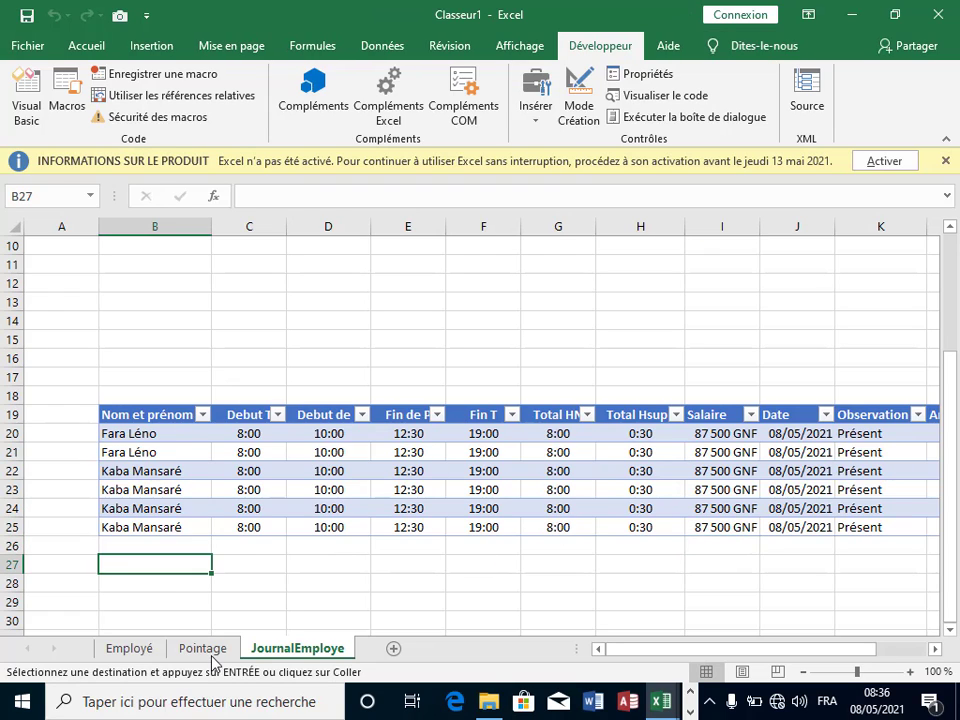
pyautogui.click(205, 650)
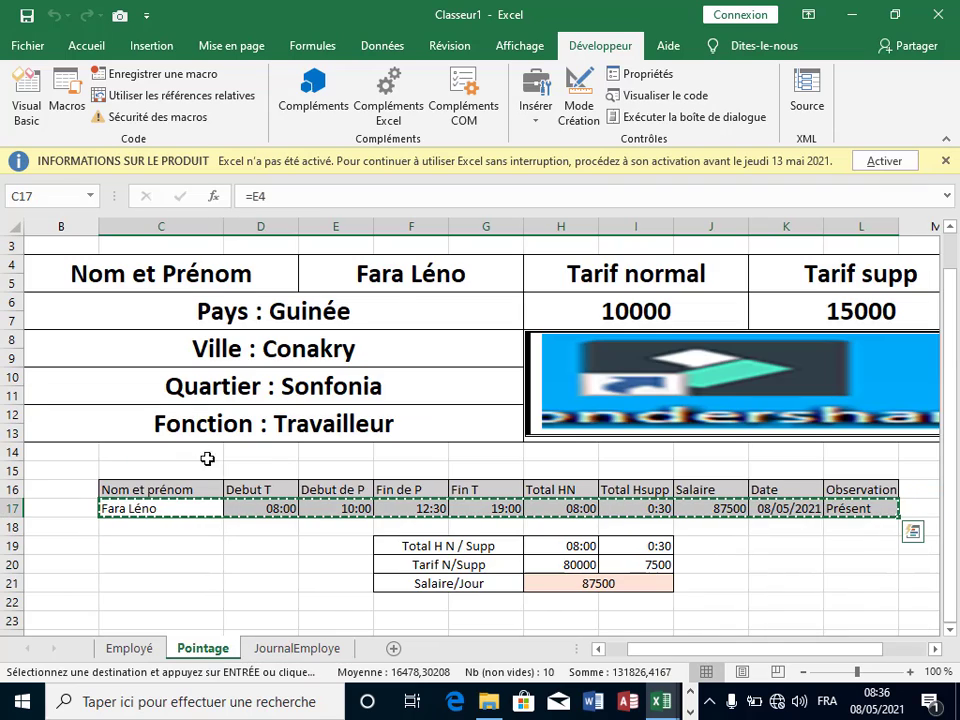
pyautogui.press('Escape')
pyautogui.click(400, 274)
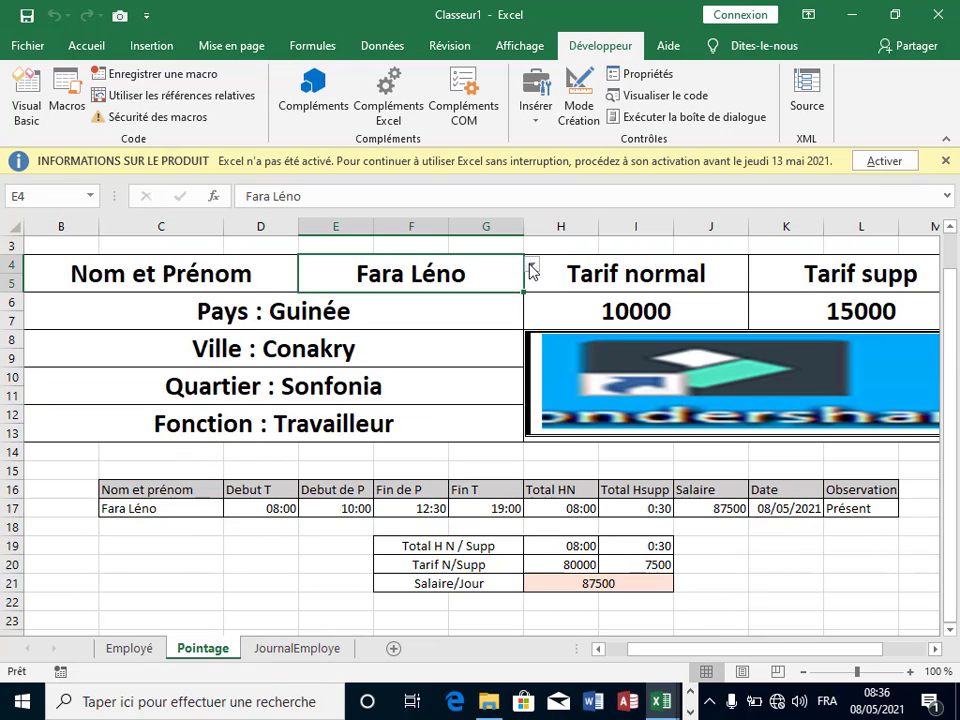
pyautogui.click(532, 266)
pyautogui.click(370, 316)
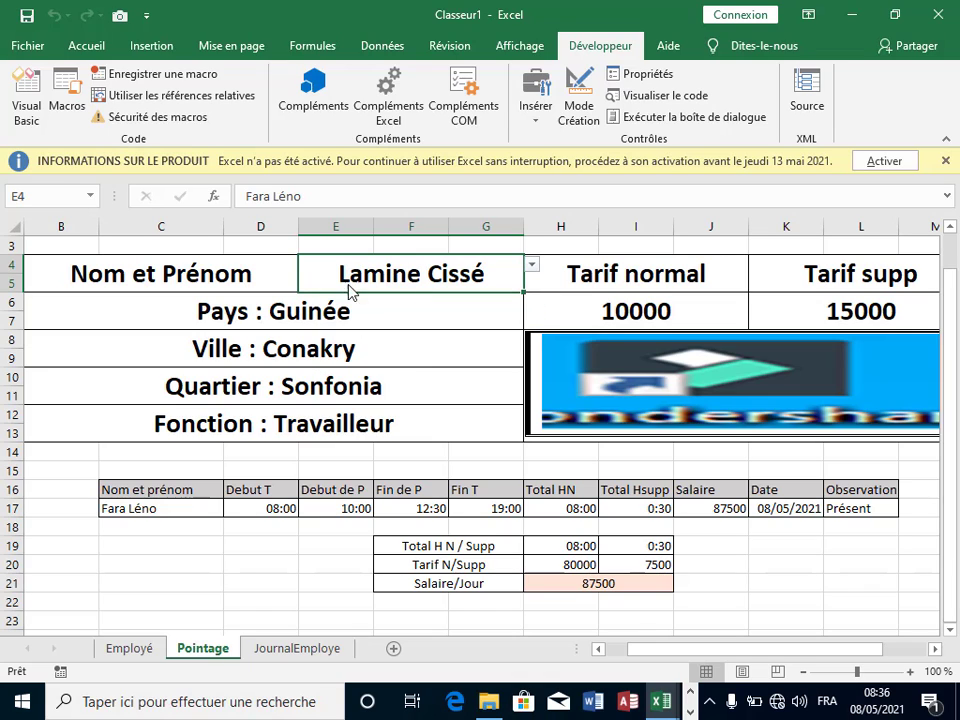
pyautogui.click(444, 317)
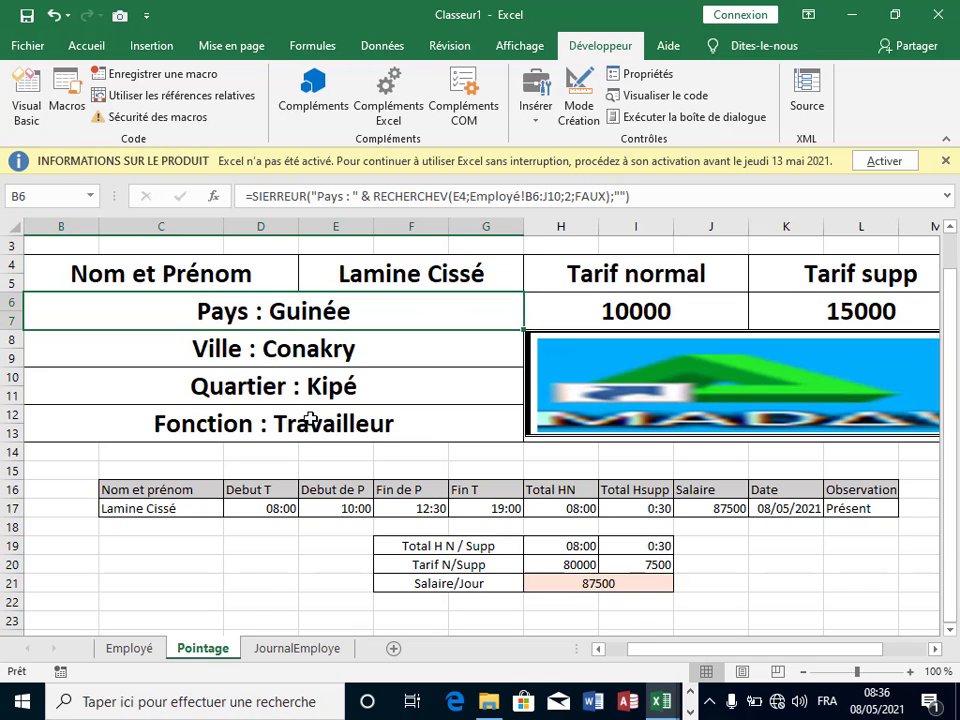
pyautogui.click(282, 650)
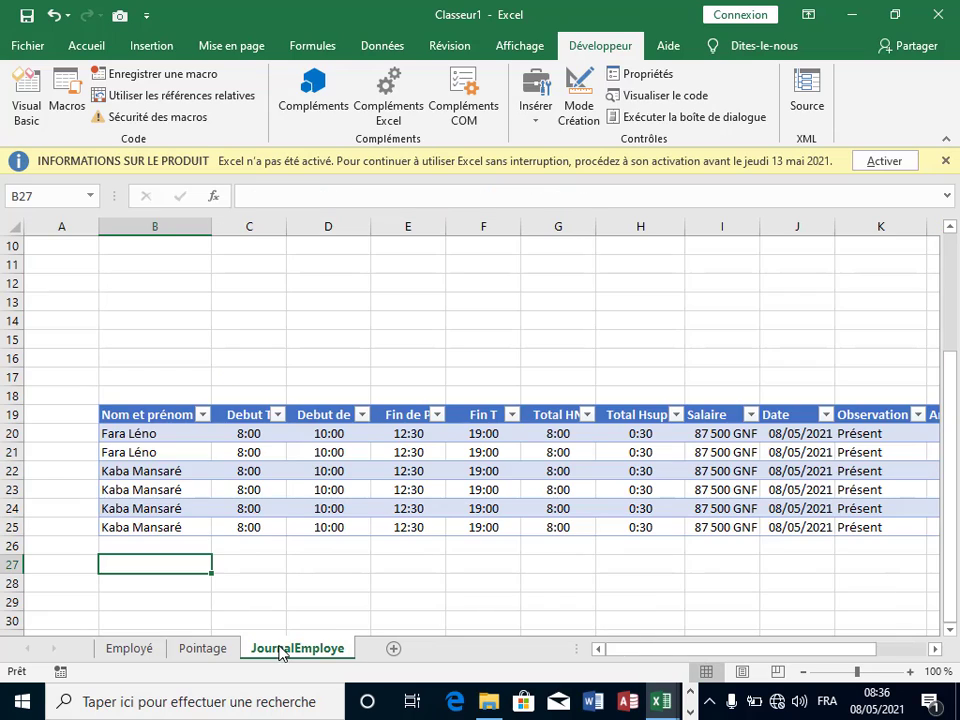
pyautogui.click(72, 100)
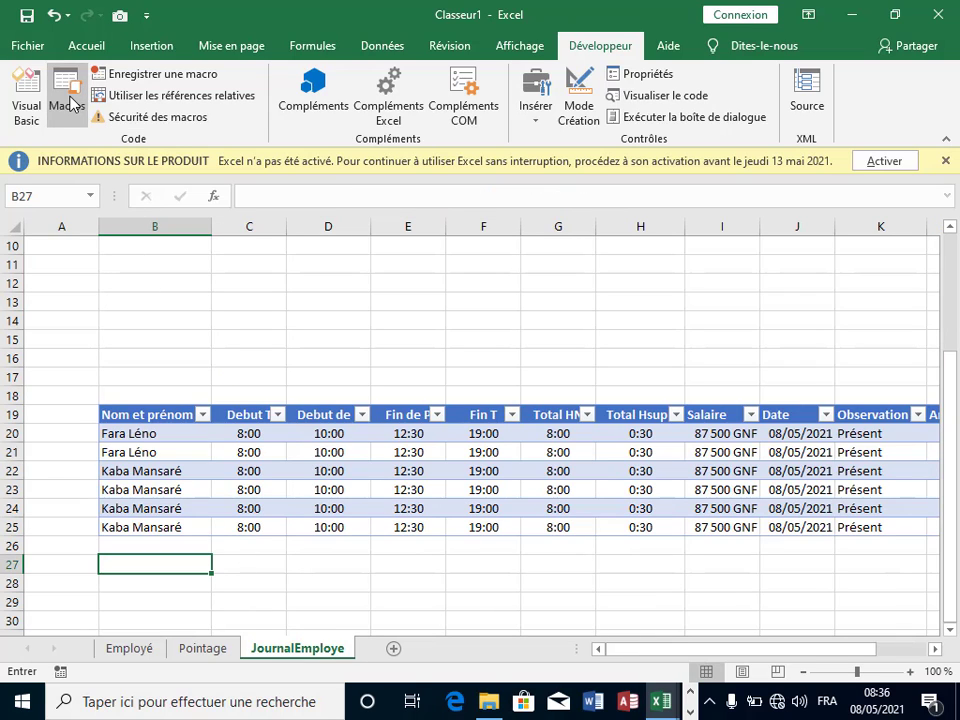
pyautogui.click(326, 250)
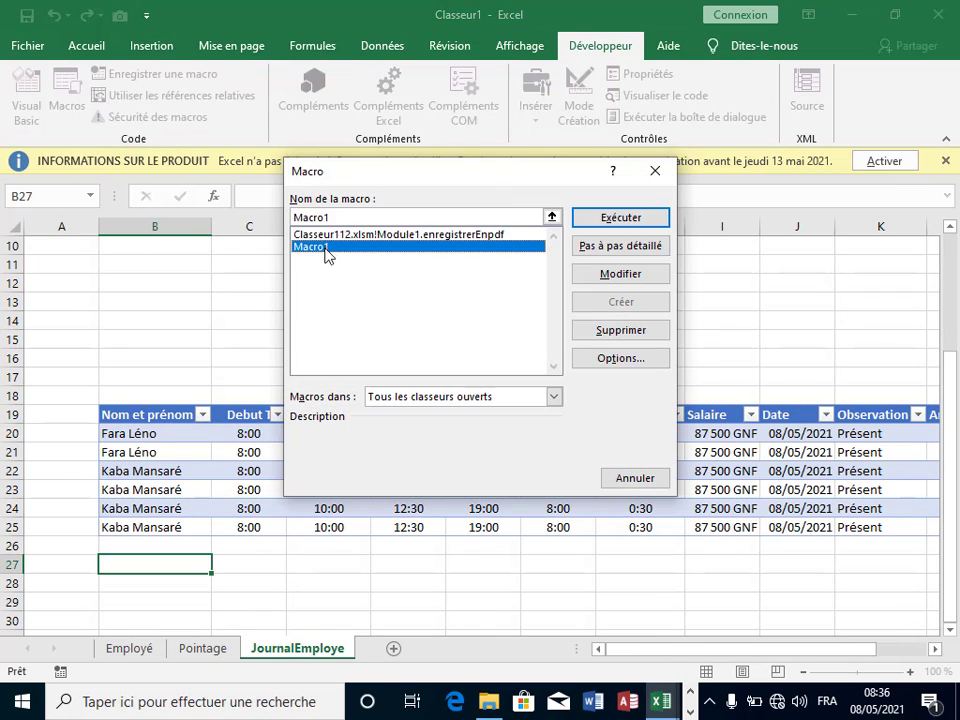
pyautogui.click(613, 219)
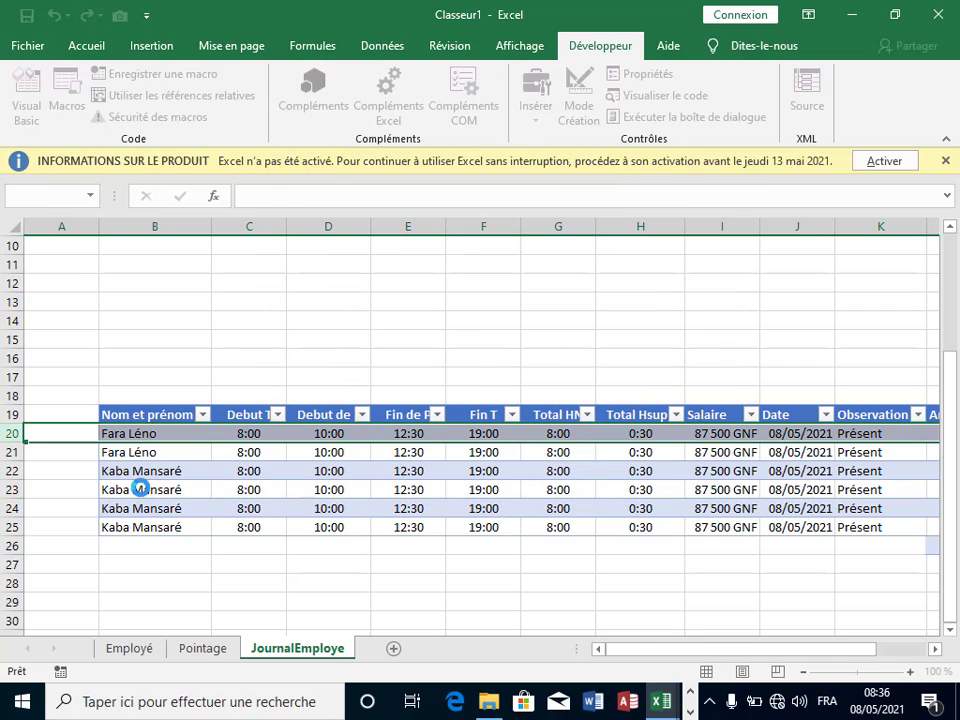
pyautogui.click(482, 484)
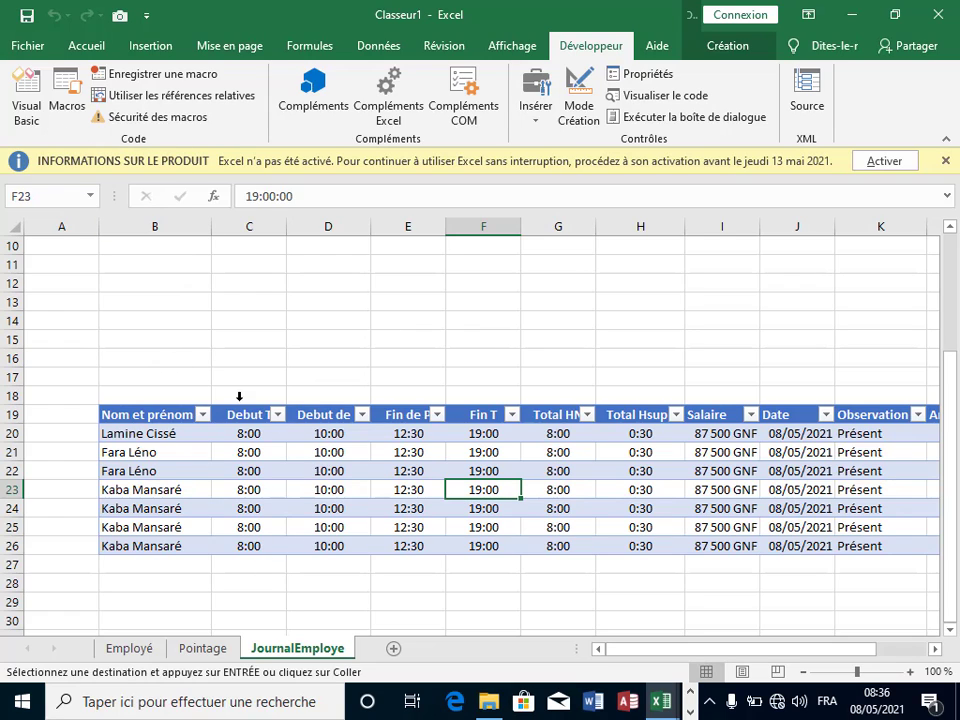
# Step: Toggle Utiliser les références relatives and select cells D14–D16 above the table
pyautogui.click(203, 347)
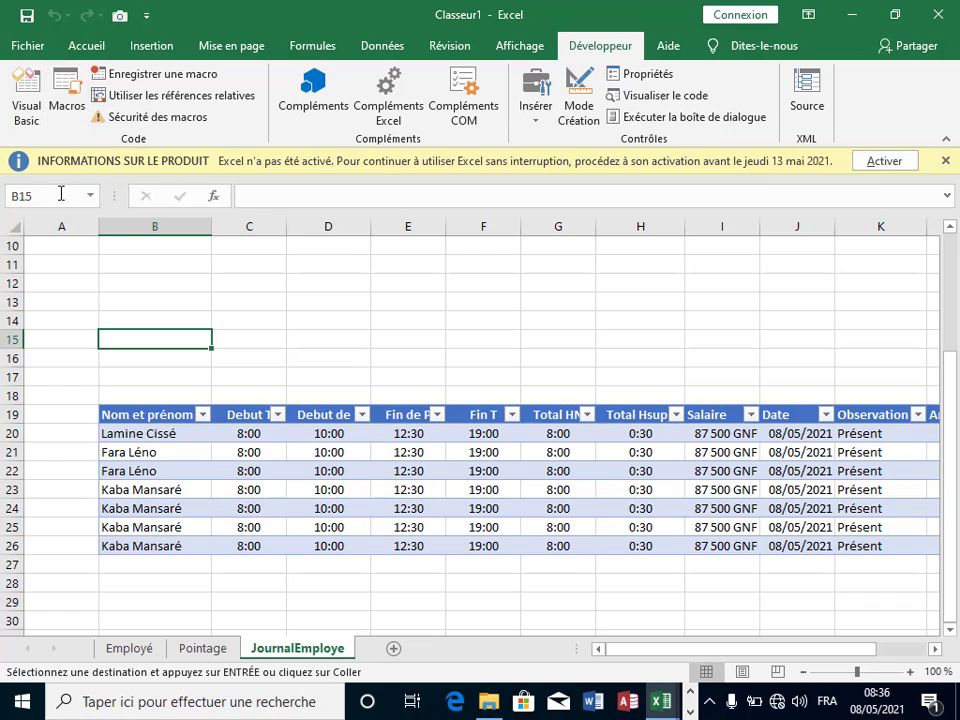
pyautogui.click(306, 338)
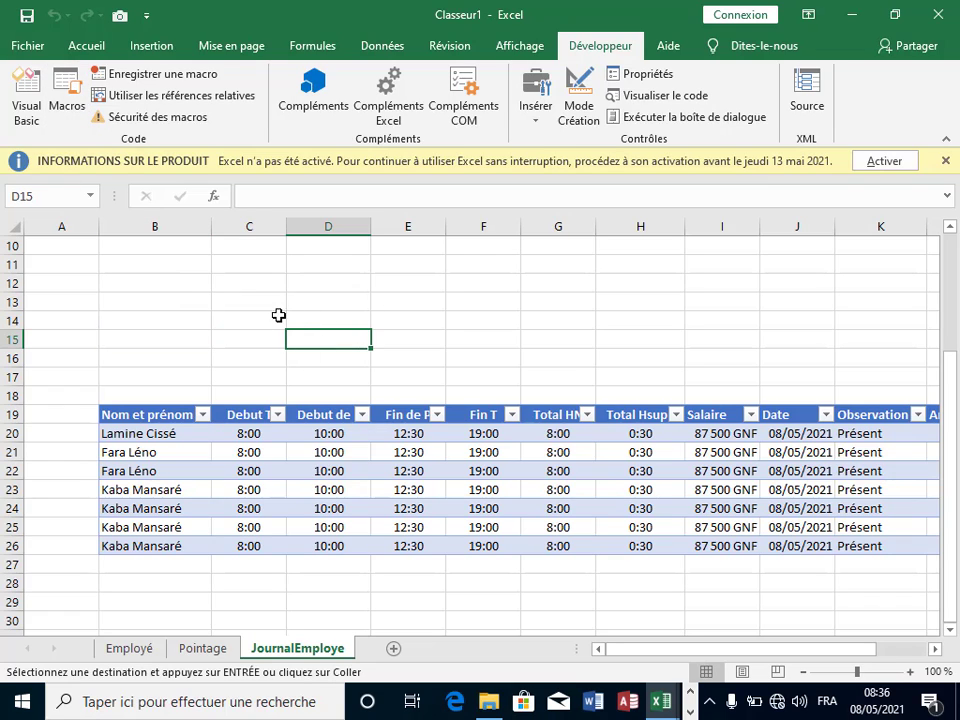
pyautogui.click(150, 95)
pyautogui.click(332, 318)
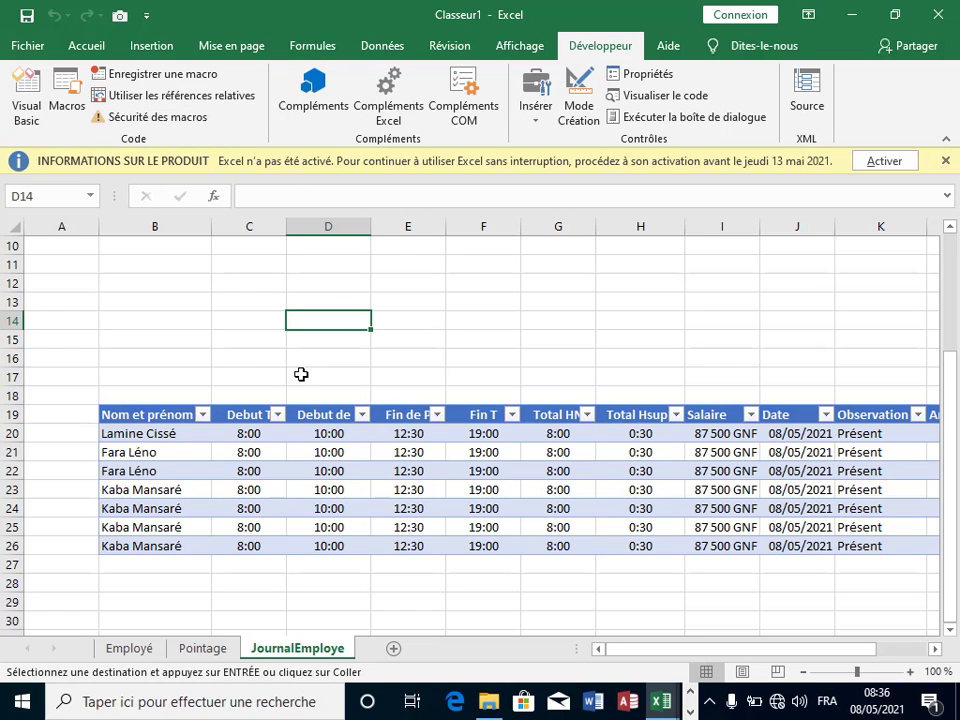
pyautogui.click(298, 344)
pyautogui.click(340, 362)
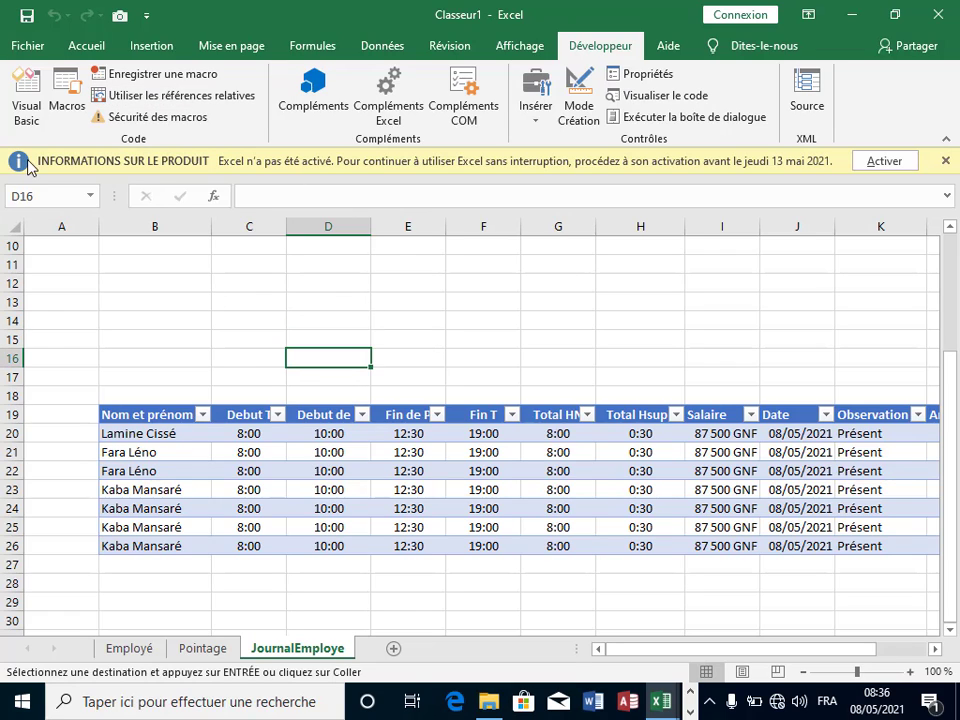
# Step: Draw an oval shape across C14:D16 from Insertion > Illustrations > Formes
pyautogui.click(136, 50)
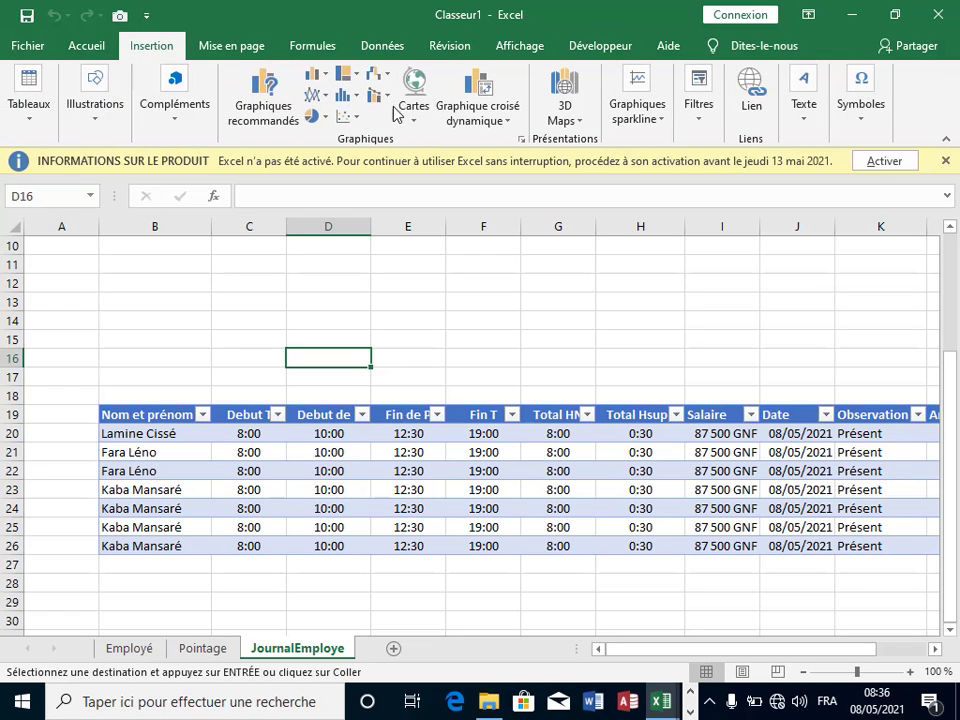
pyautogui.click(95, 119)
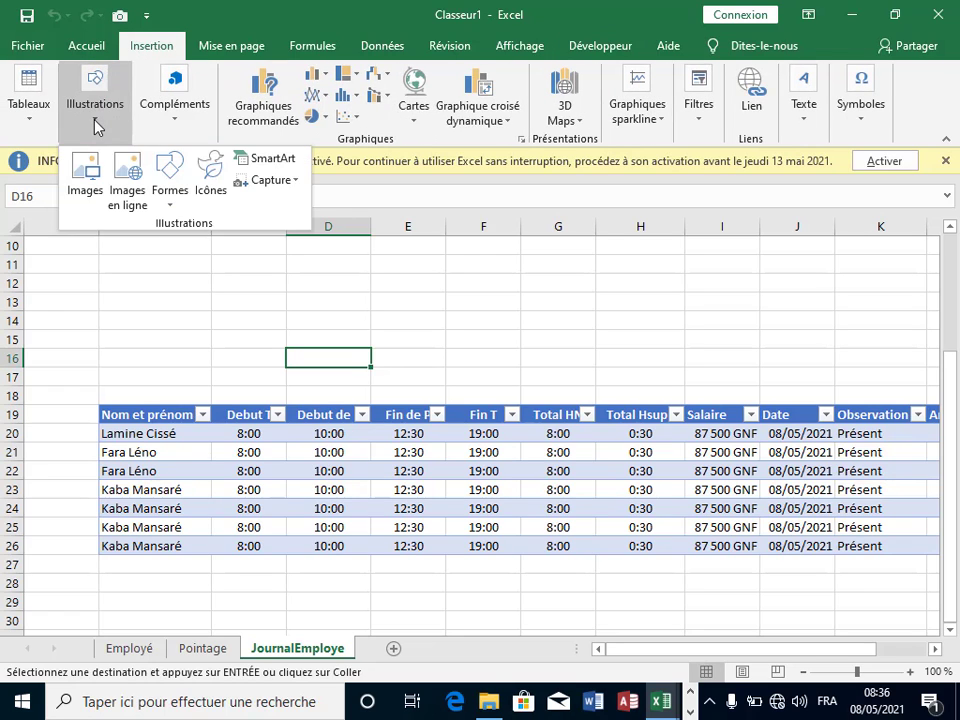
pyautogui.click(172, 205)
pyautogui.click(236, 249)
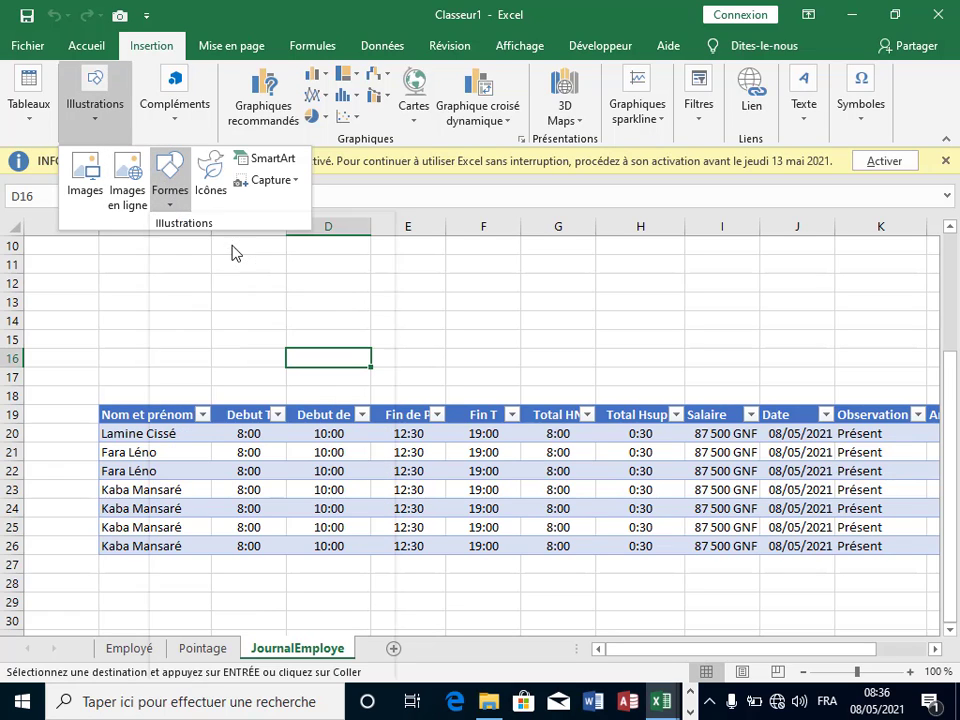
pyautogui.moveTo(247, 318); pyautogui.dragTo(322, 338)
pyautogui.hotkey('ctrl', 'x')
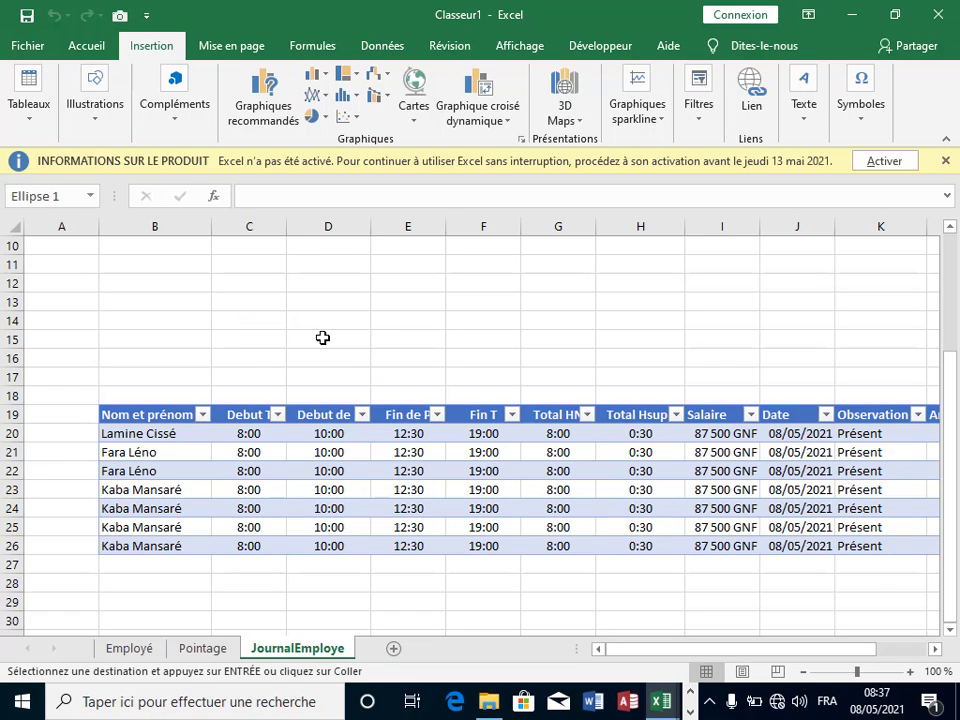
pyautogui.hotkey('ctrl', 'z')
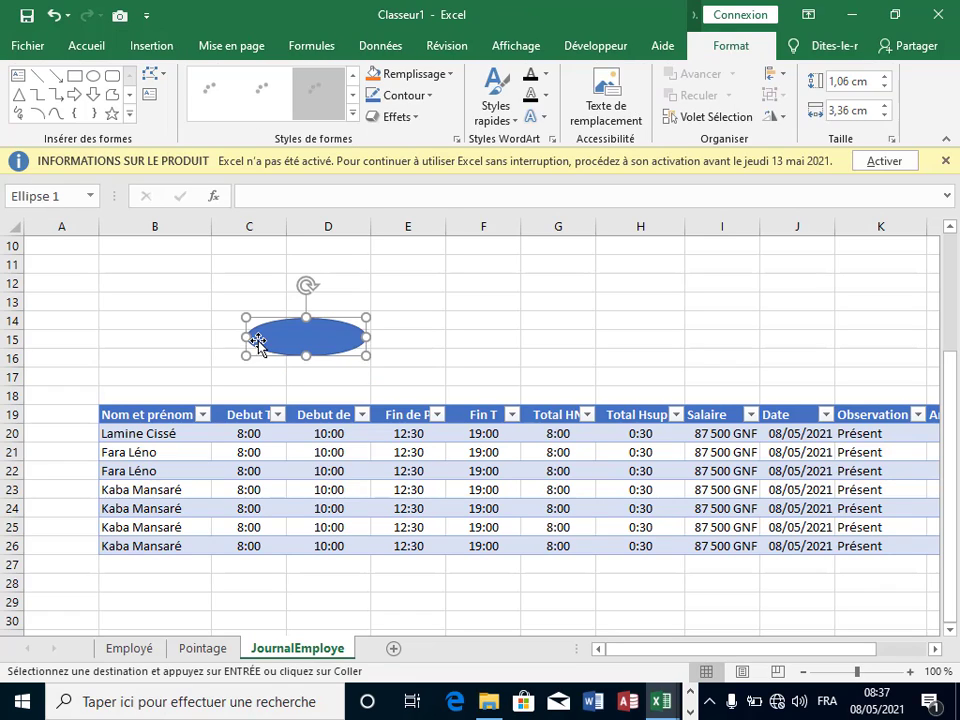
# Step: Type 'Ajouter' inside the oval and narrow it to fit the word
pyautogui.rightClick(289, 344)
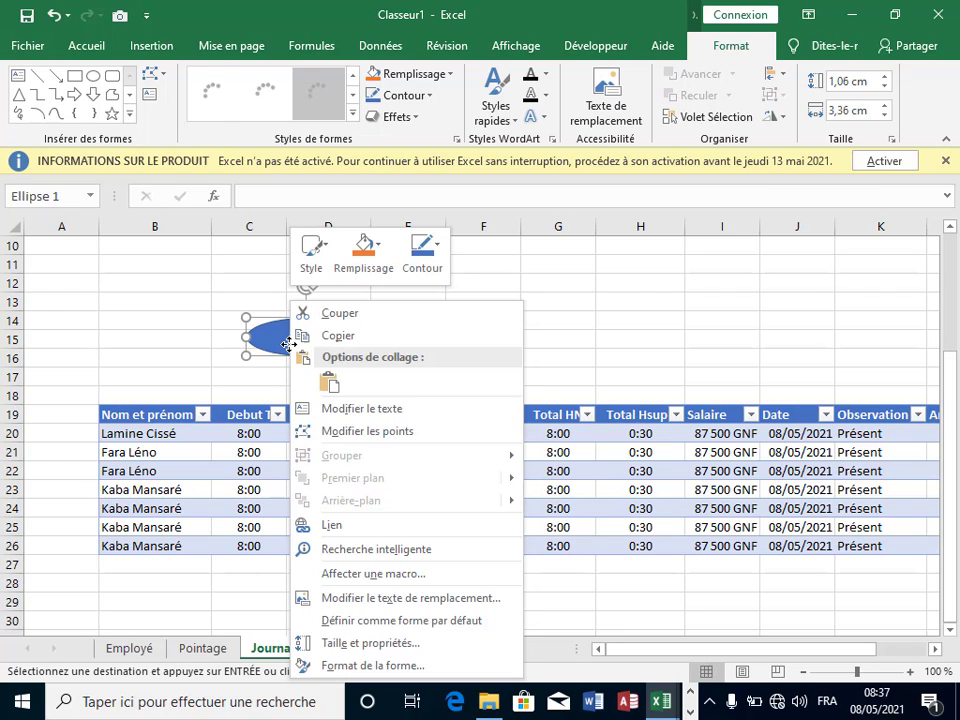
pyautogui.click(360, 409)
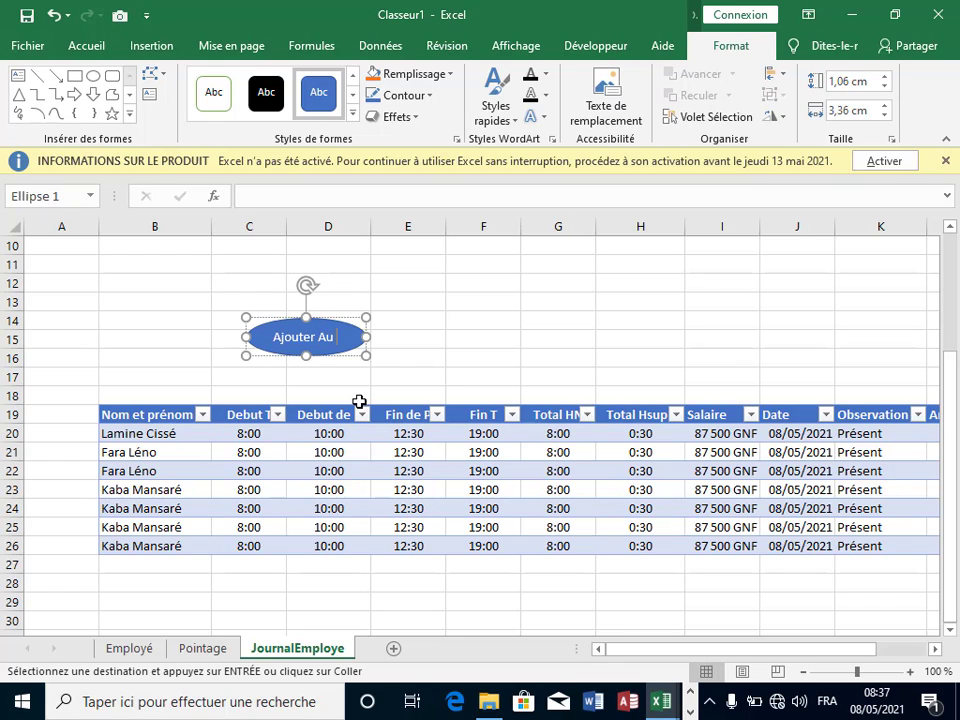
pyautogui.write('au')
pyautogui.click(460, 362)
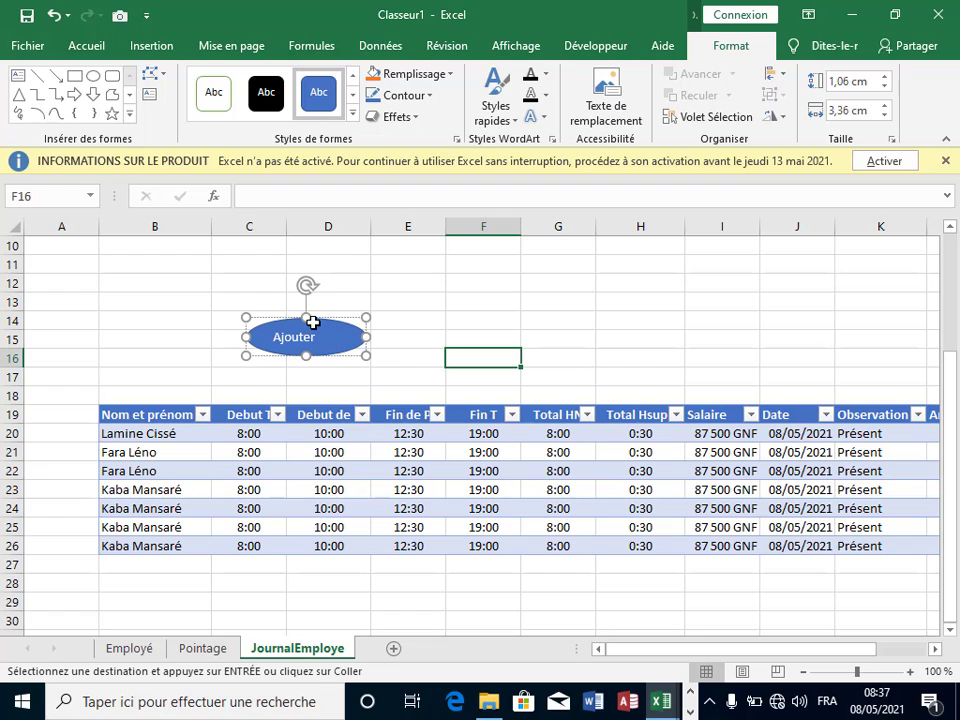
pyautogui.click(427, 328)
pyautogui.click(330, 336)
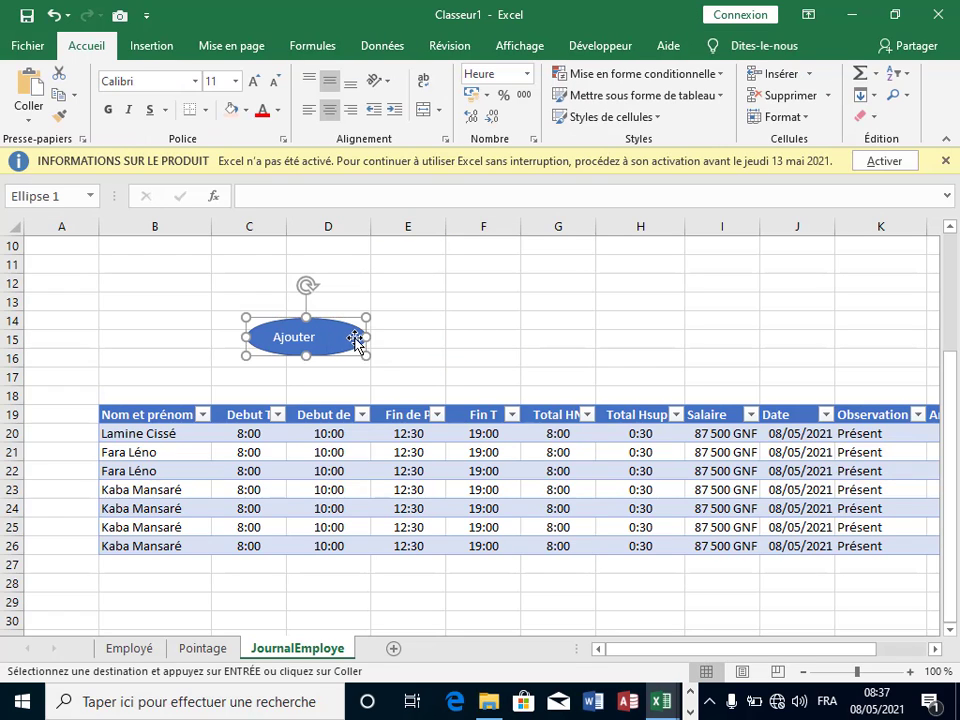
pyautogui.moveTo(365, 338); pyautogui.dragTo(335, 340)
pyautogui.click(407, 352)
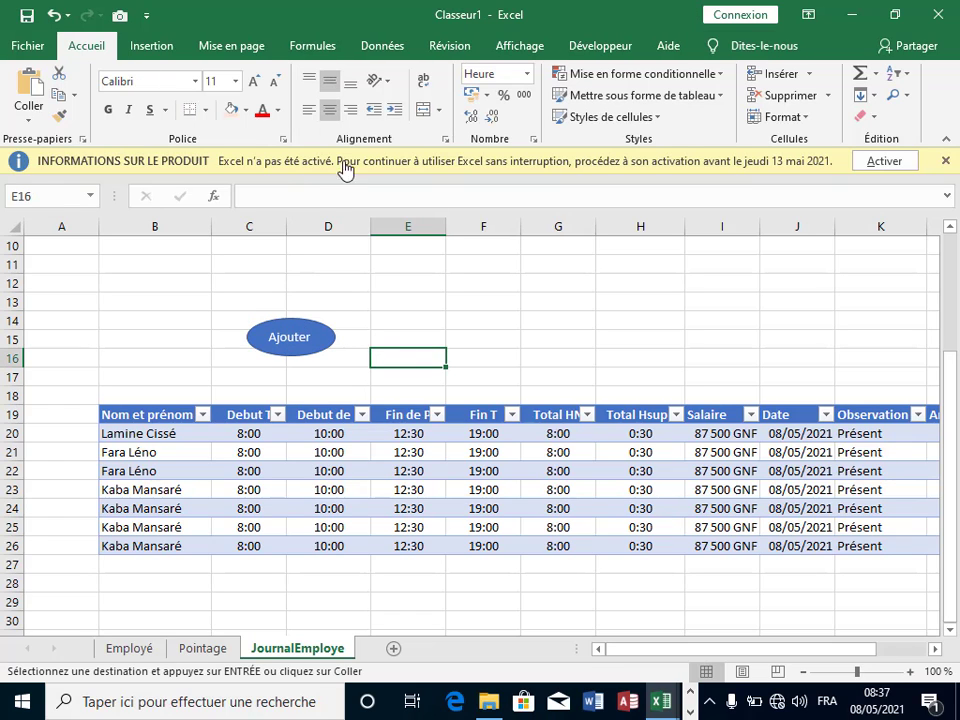
pyautogui.click(137, 50)
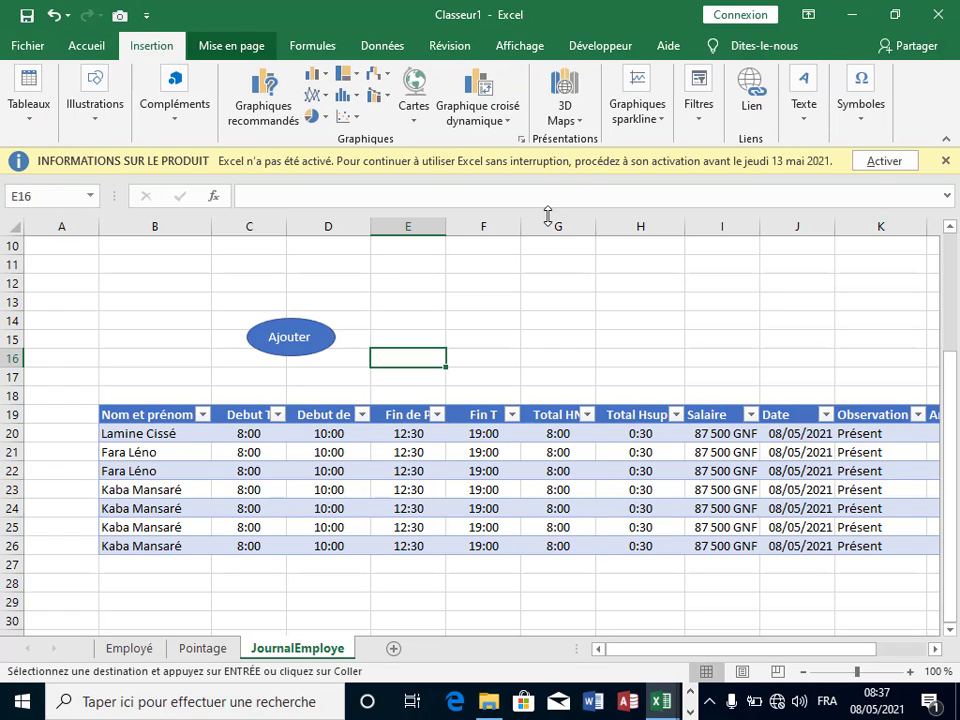
pyautogui.click(276, 334)
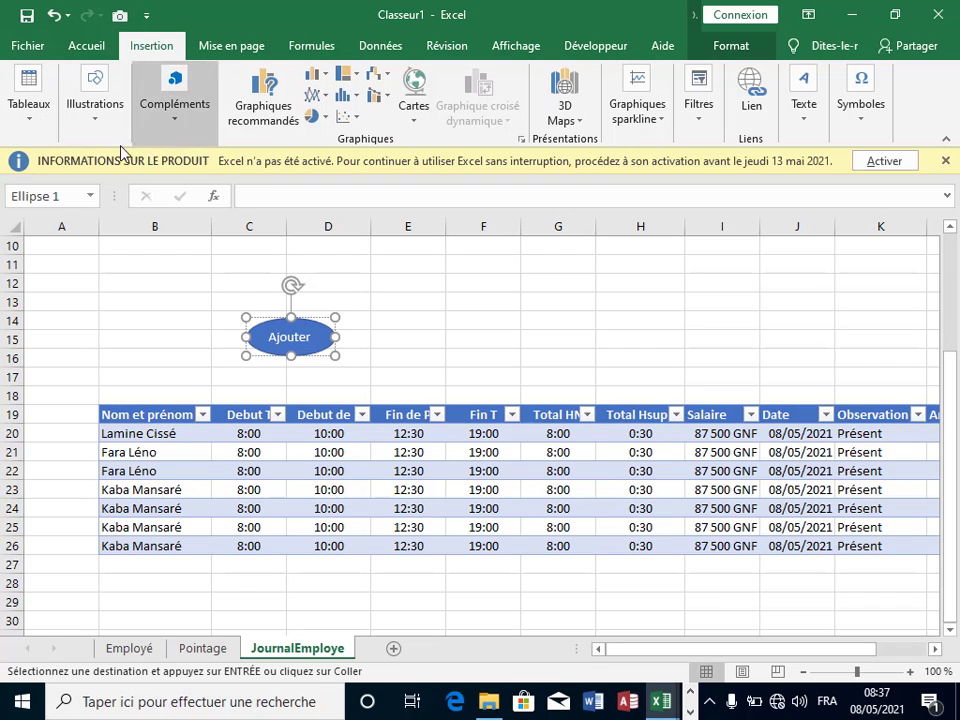
# Step: Apply the last 3-D preset and light orange fill to the oval, then move it to rows 16–17
pyautogui.click(753, 53)
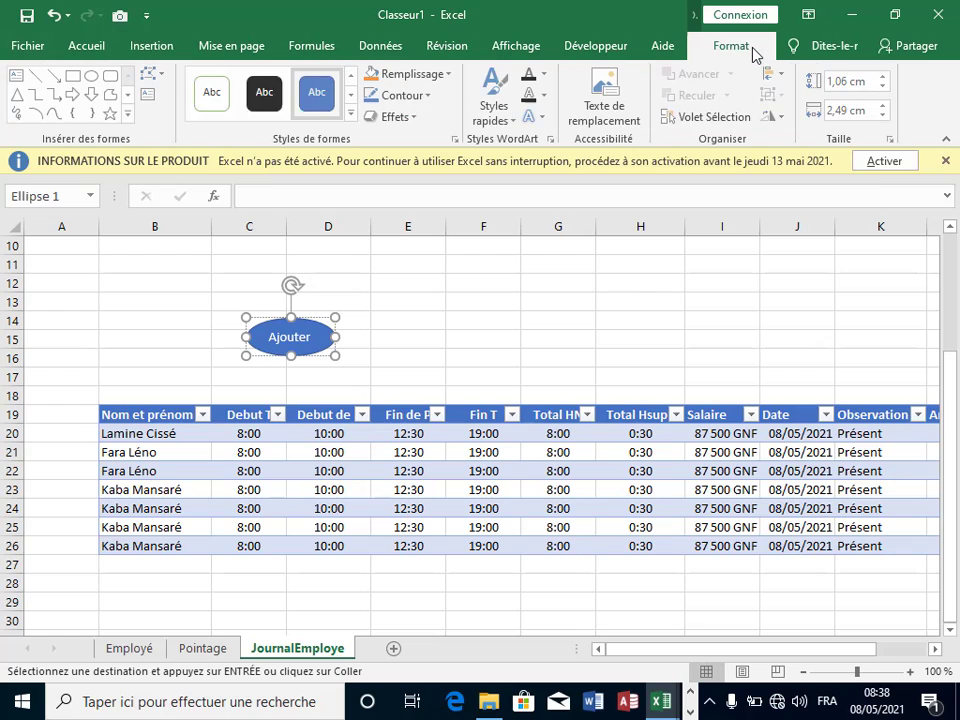
pyautogui.click(414, 118)
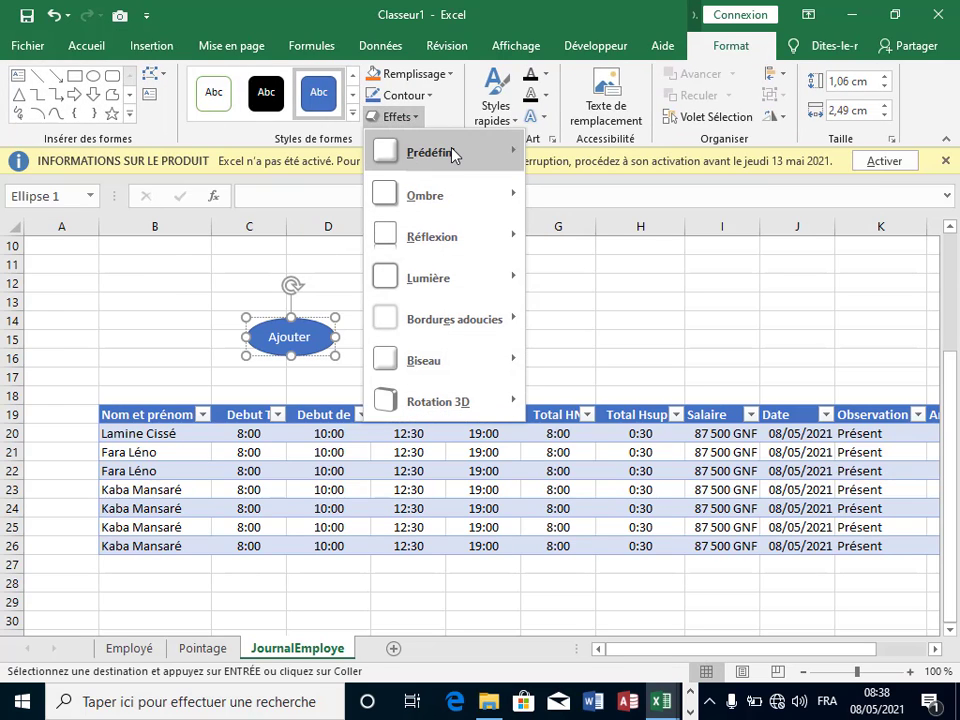
pyautogui.moveTo(452, 152)
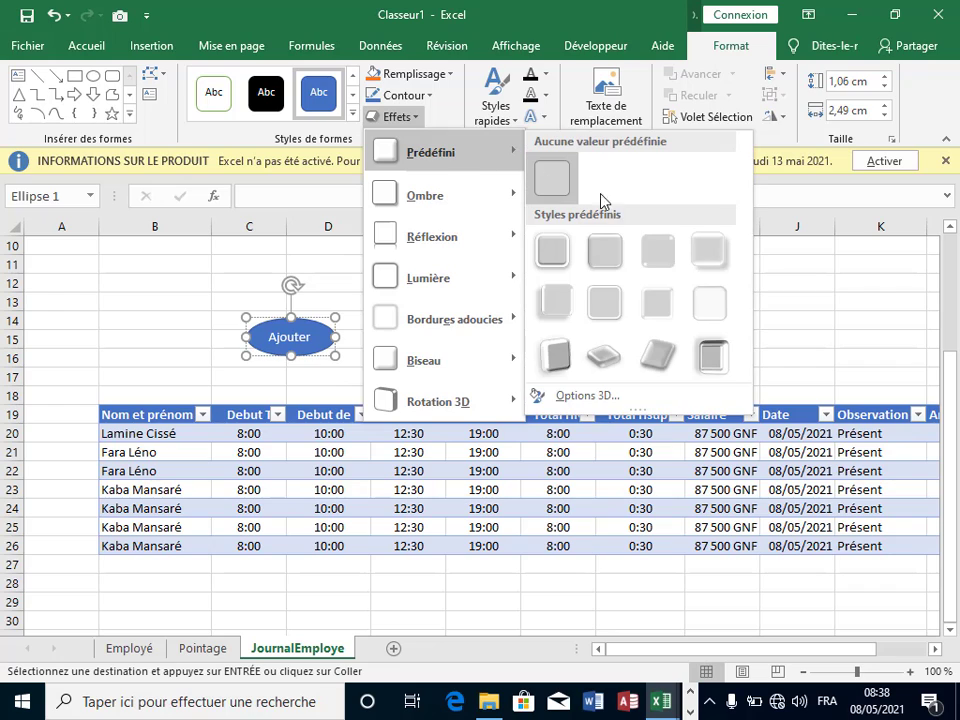
pyautogui.click(729, 356)
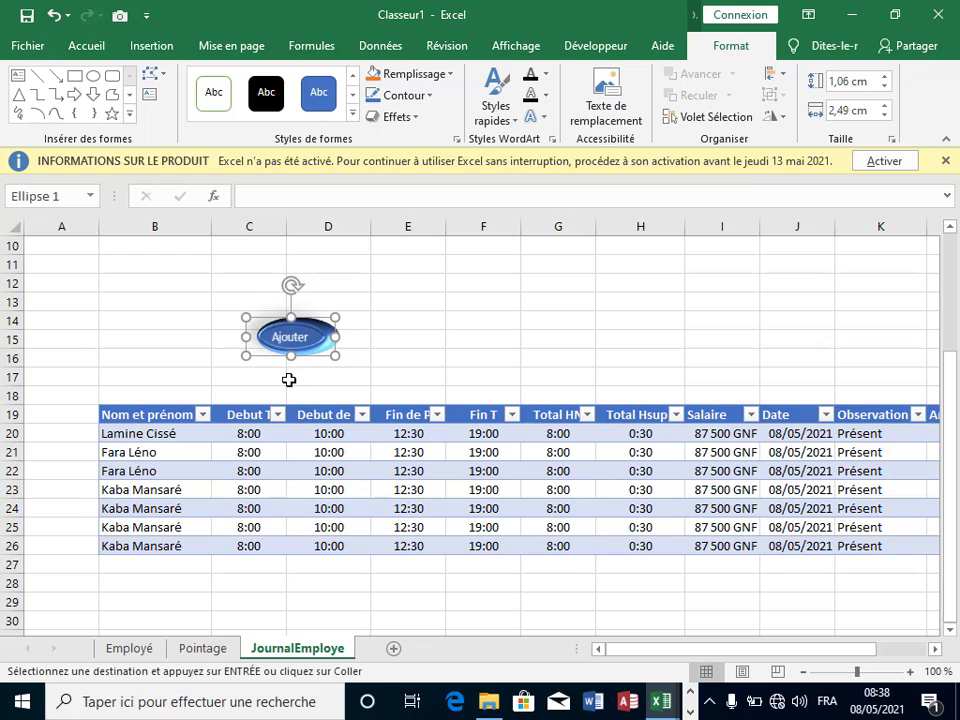
pyautogui.click(450, 75)
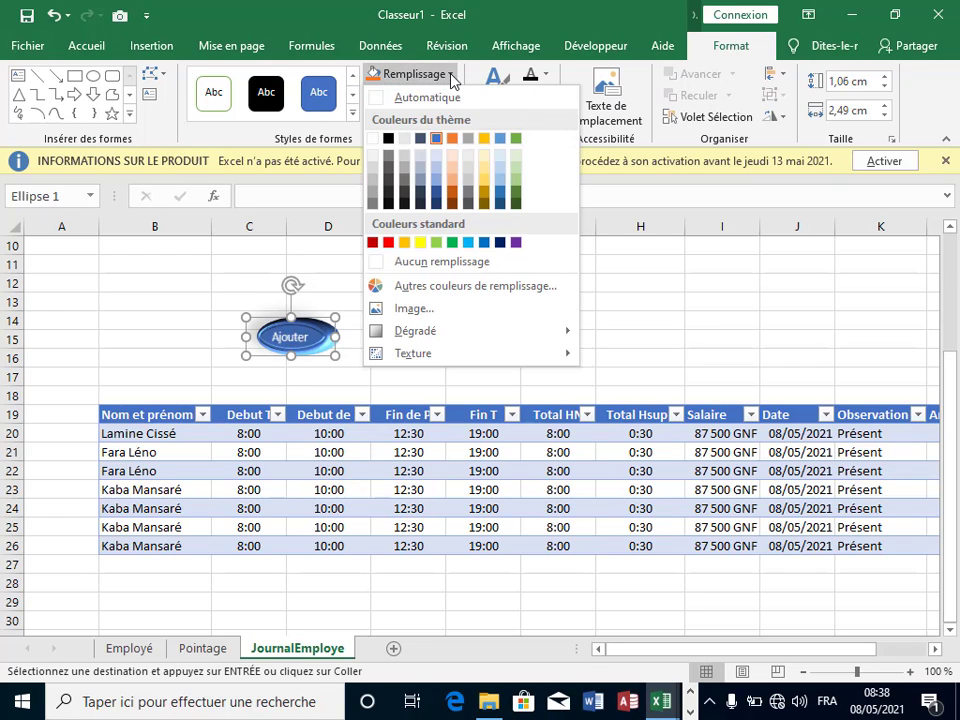
pyautogui.click(452, 169)
pyautogui.click(386, 334)
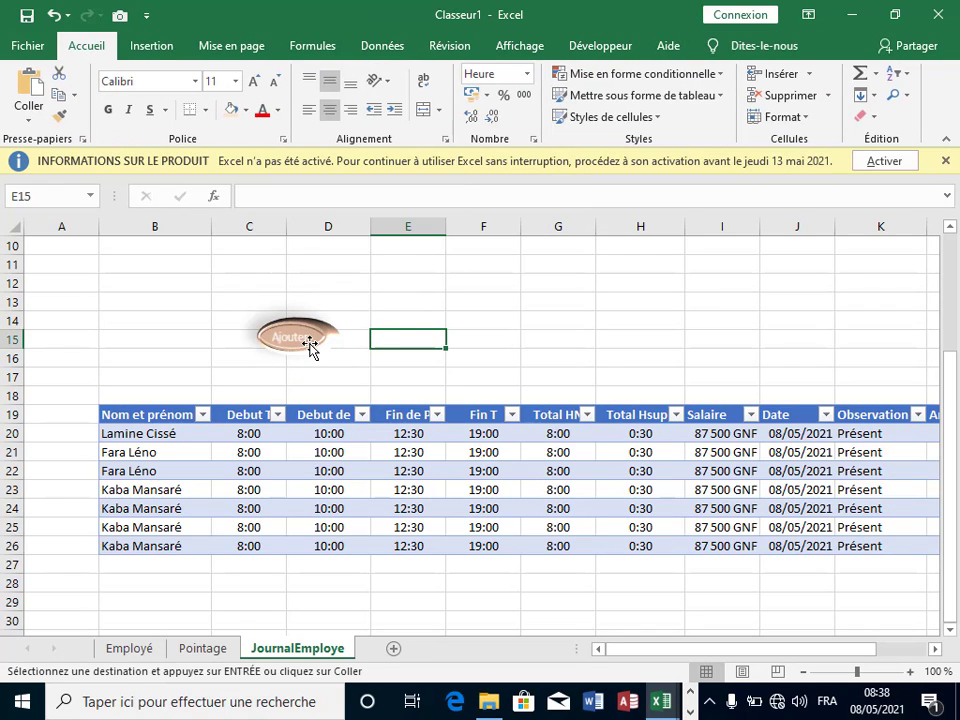
pyautogui.moveTo(313, 338); pyautogui.dragTo(296, 372)
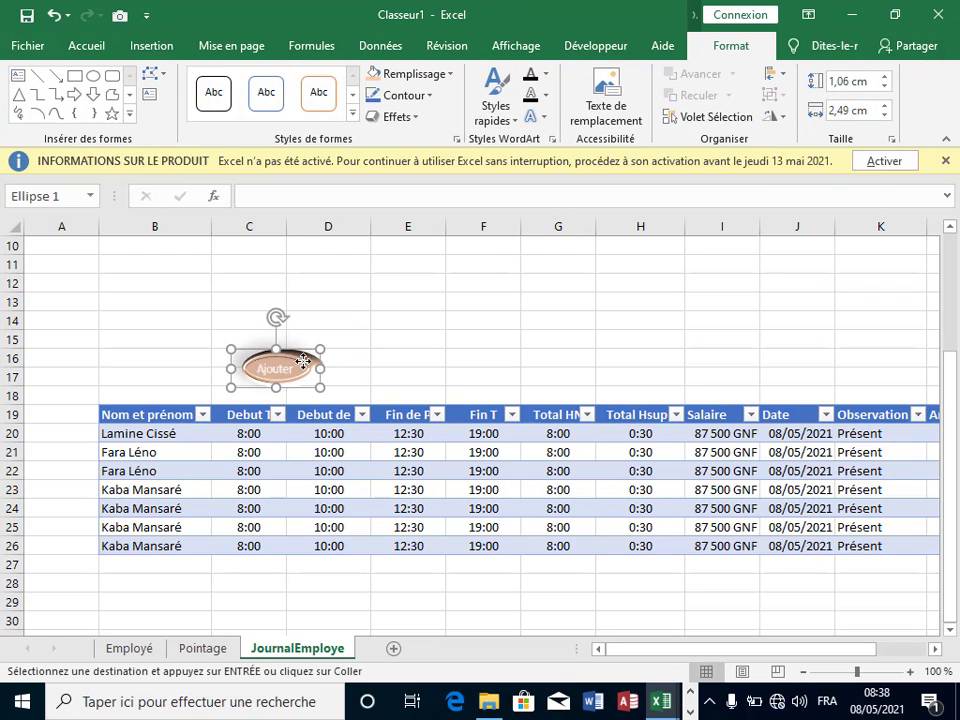
# Step: Assign Macro1 to the Ajouter oval through Affecter une macro, then deselect it
pyautogui.rightClick(303, 361)
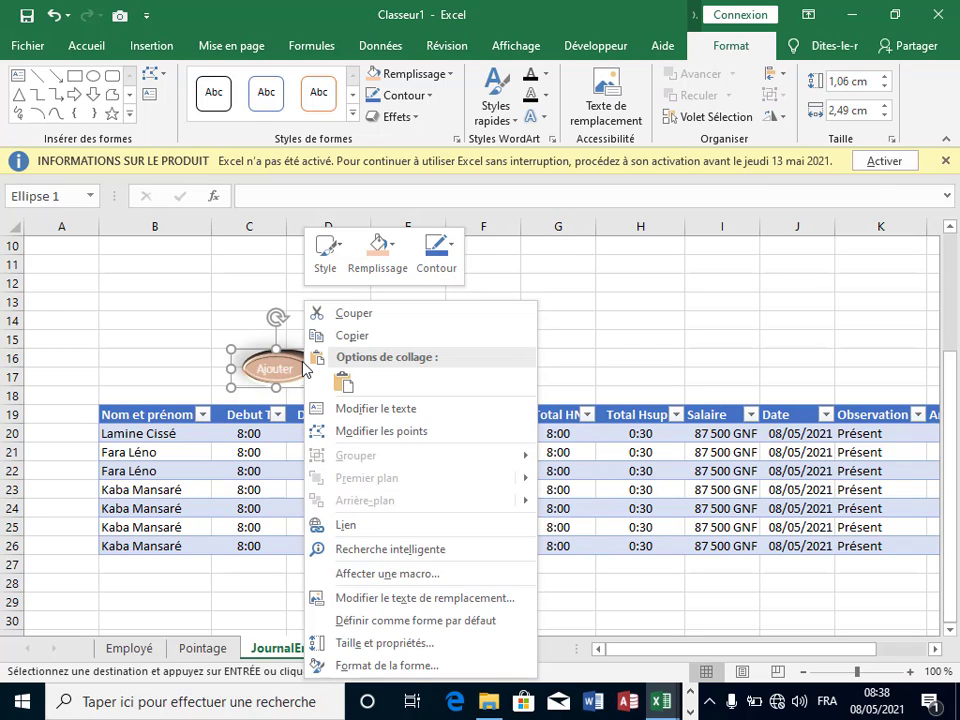
pyautogui.click(375, 574)
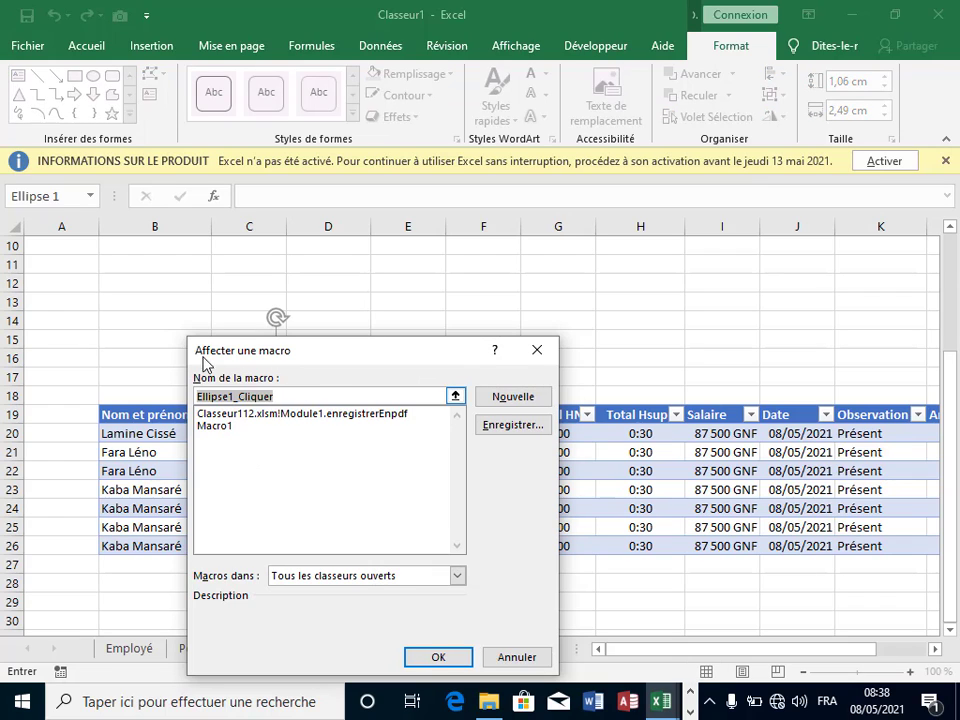
pyautogui.click(220, 429)
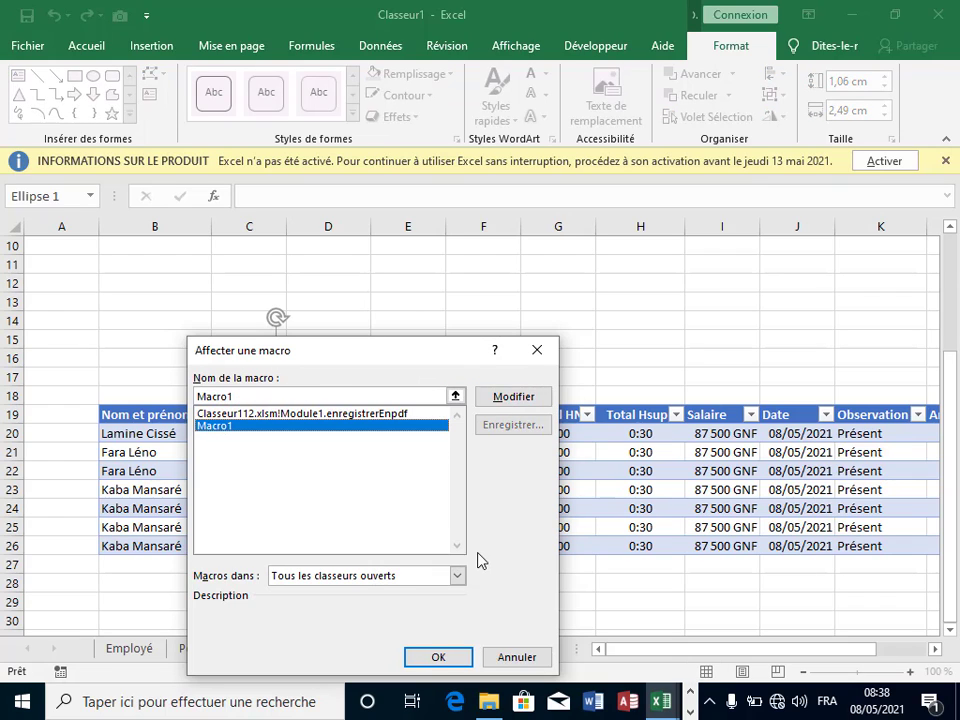
pyautogui.click(455, 657)
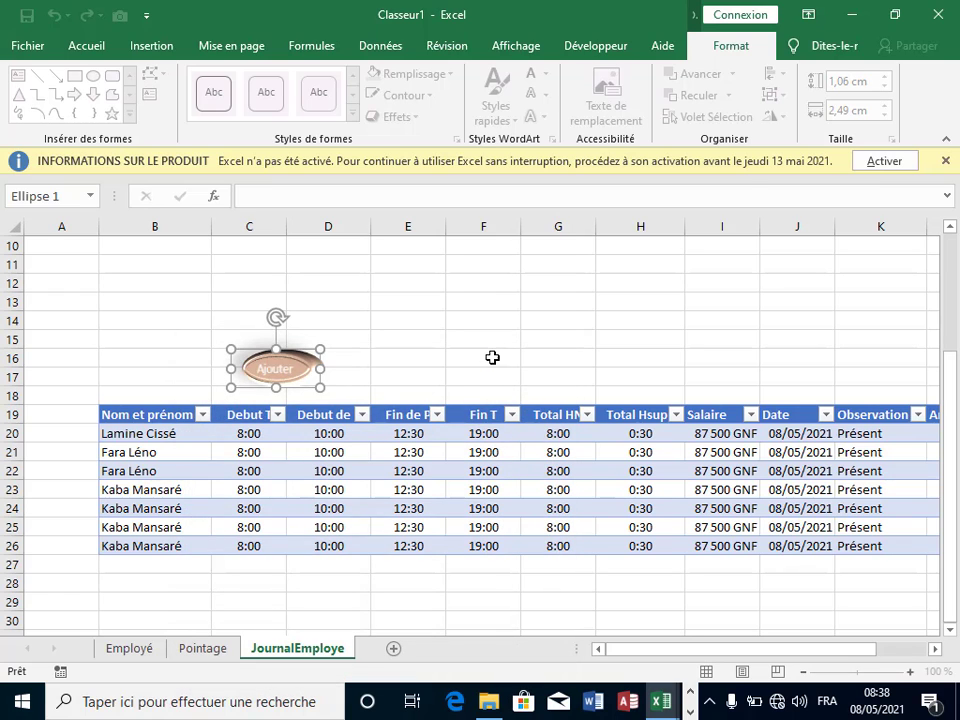
pyautogui.click(492, 357)
pyautogui.click(340, 341)
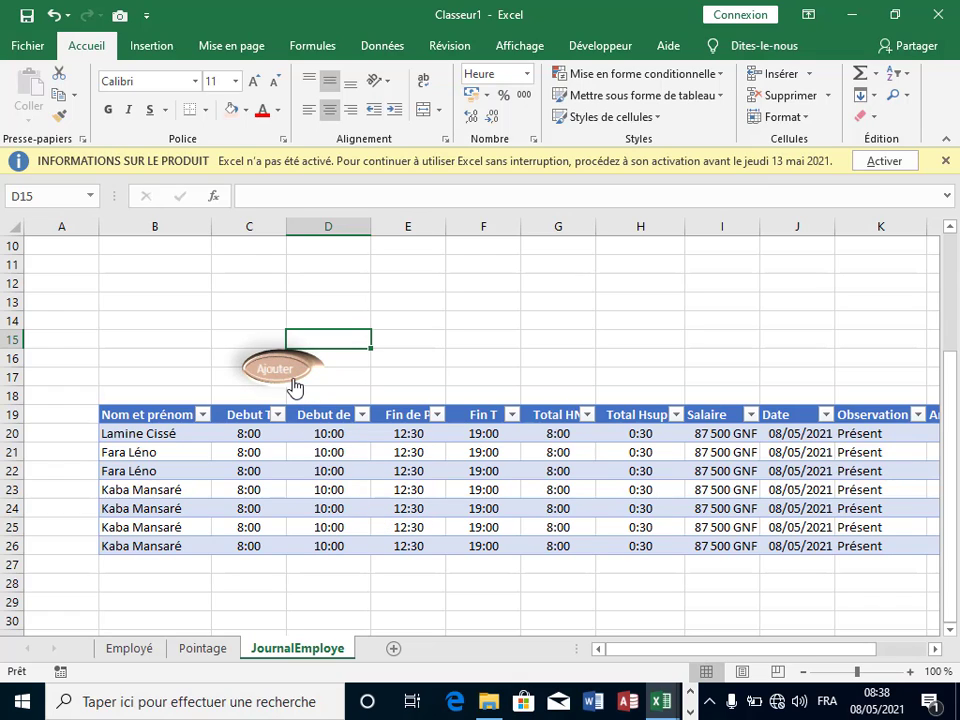
# Step: Run the Ajouter macro three times to append the third employee's attendance rows
pyautogui.click(293, 382)
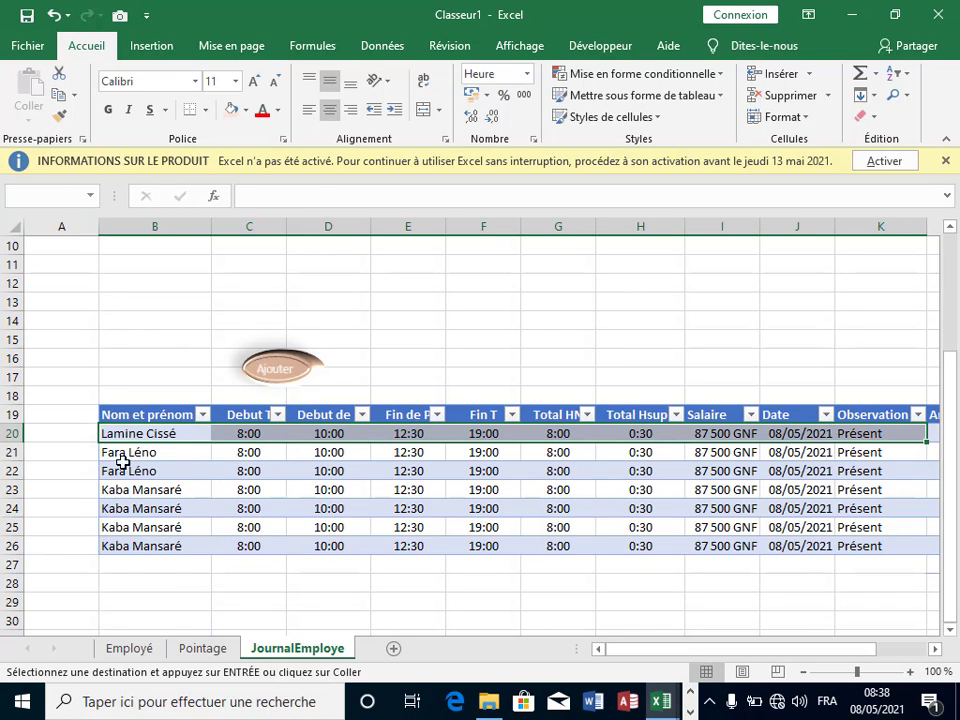
pyautogui.click(283, 378)
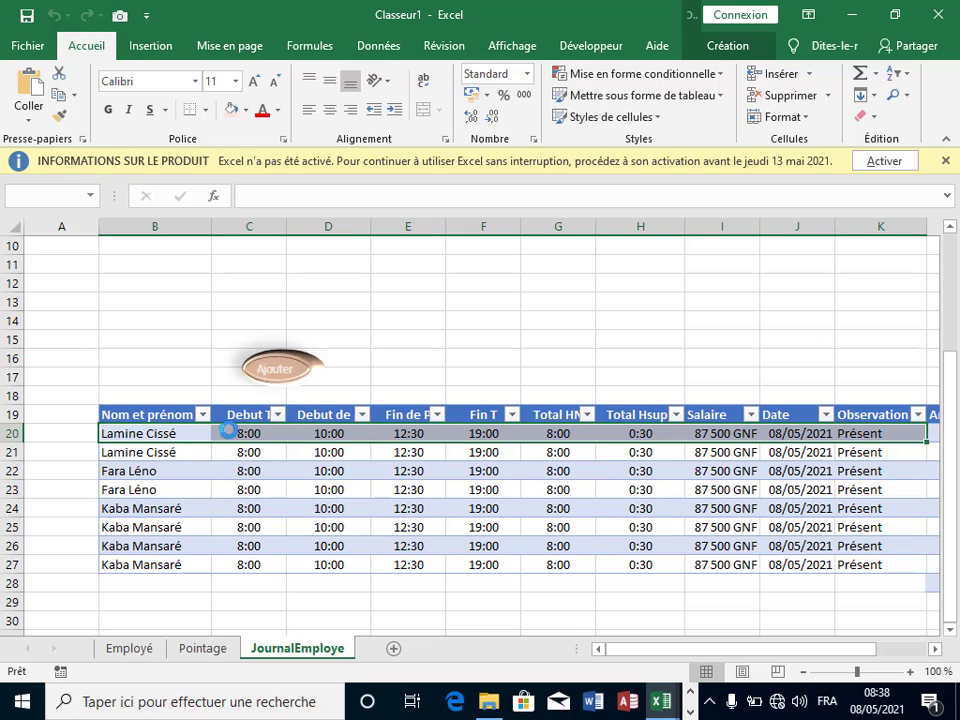
pyautogui.click(281, 375)
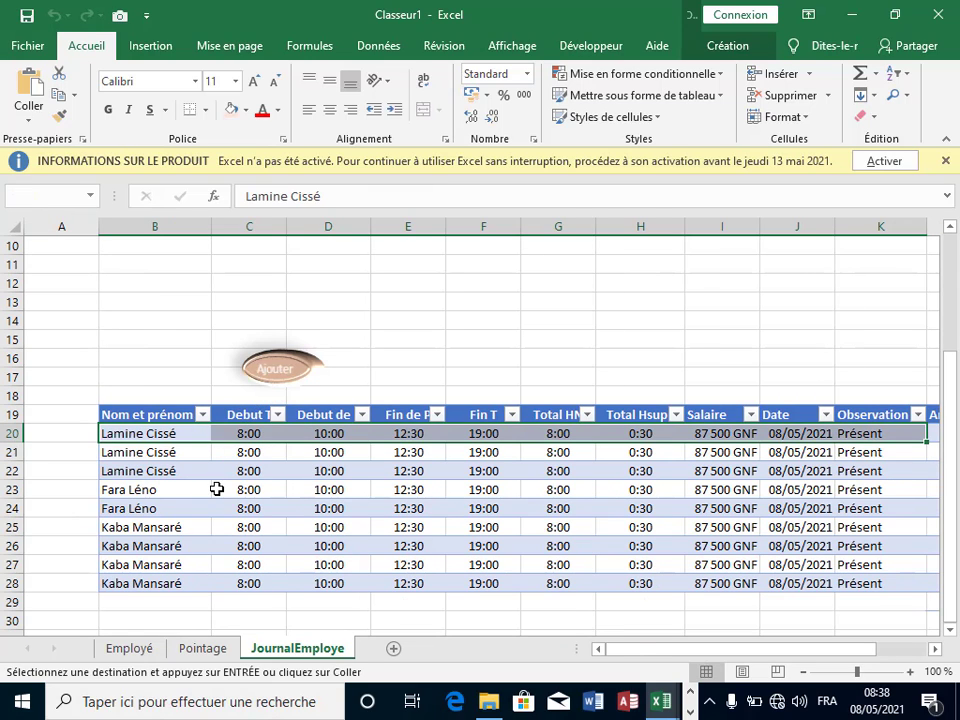
pyautogui.click(258, 482)
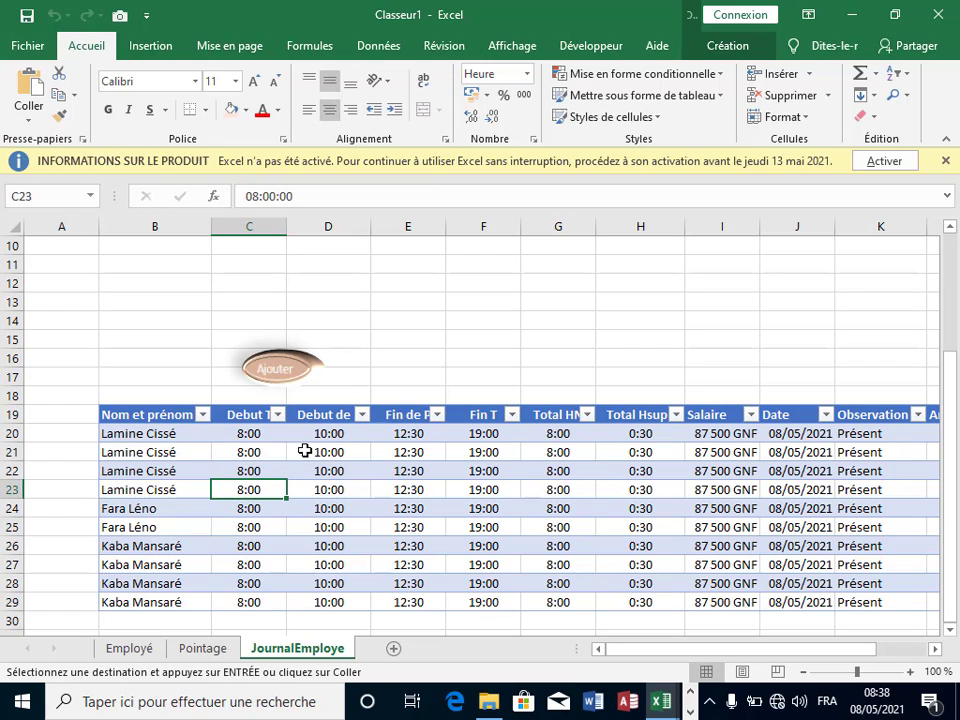
# Step: Inspect the copied names, start times and Fin T values in the new rows
pyautogui.click(281, 452)
pyautogui.click(144, 433)
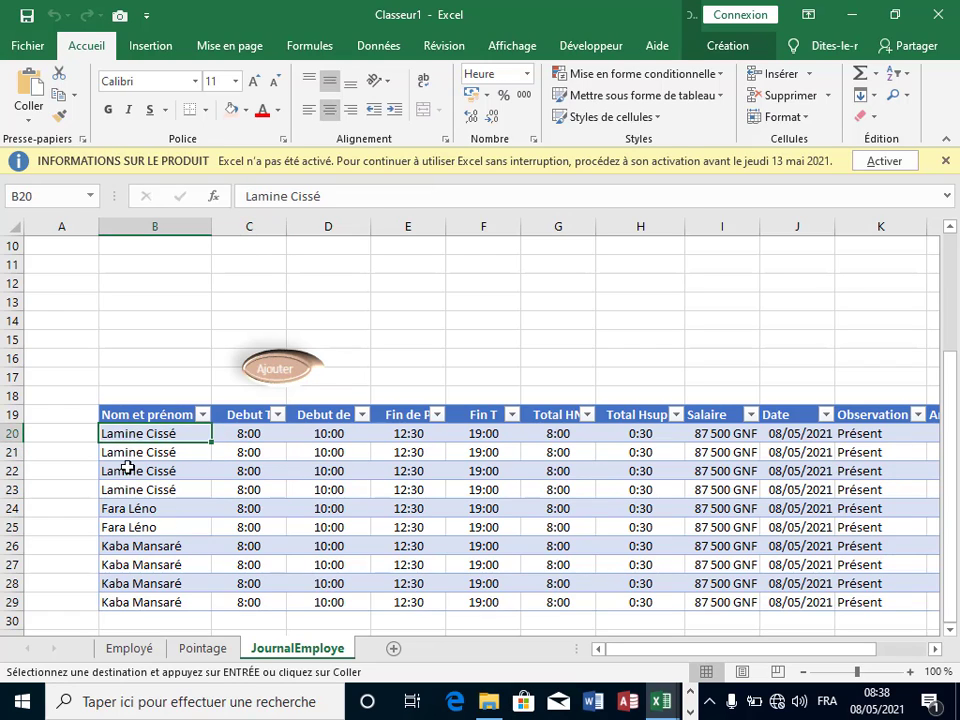
pyautogui.click(135, 471)
pyautogui.click(138, 508)
pyautogui.click(141, 527)
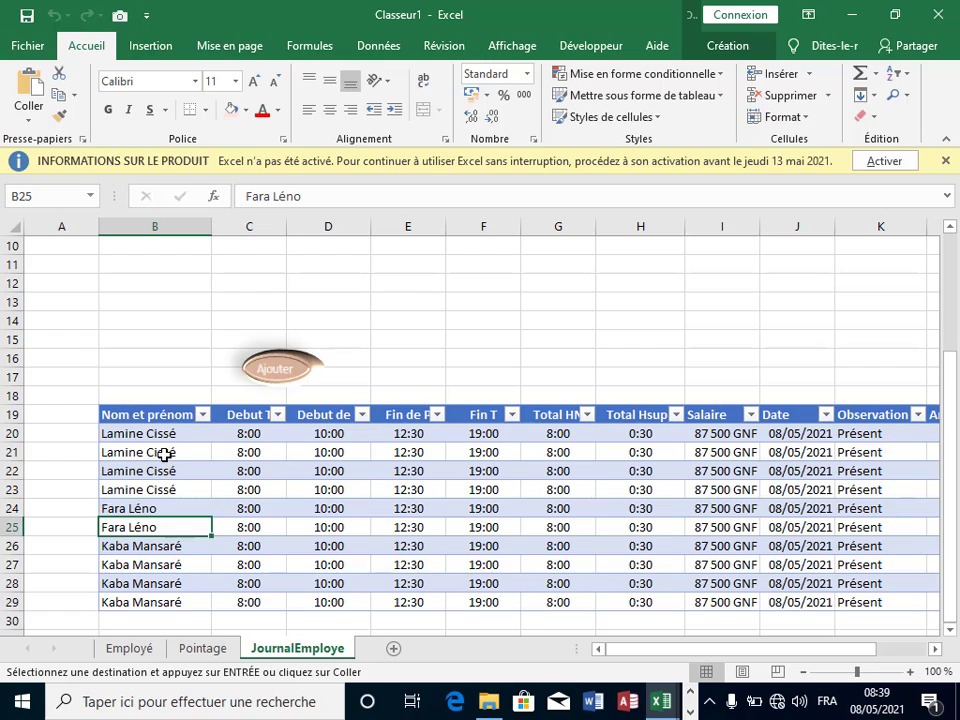
pyautogui.click(160, 452)
pyautogui.click(200, 565)
pyautogui.click(261, 583)
pyautogui.click(470, 565)
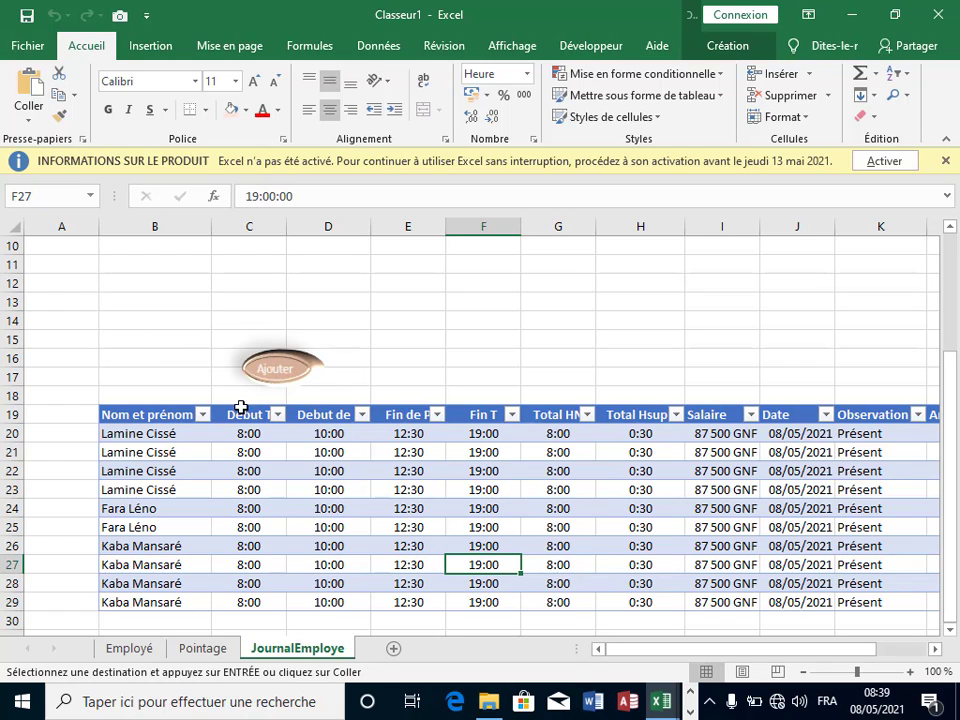
# Step: Run the Ajouter macro twice more, stacking at least eleven identical records
pyautogui.click(275, 371)
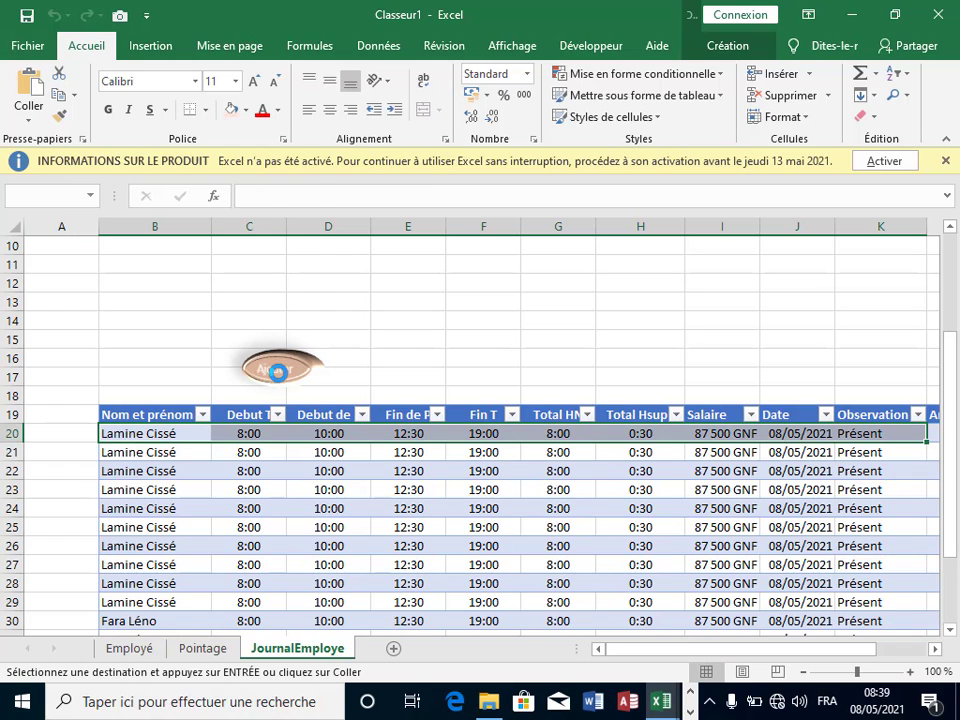
pyautogui.click(279, 373)
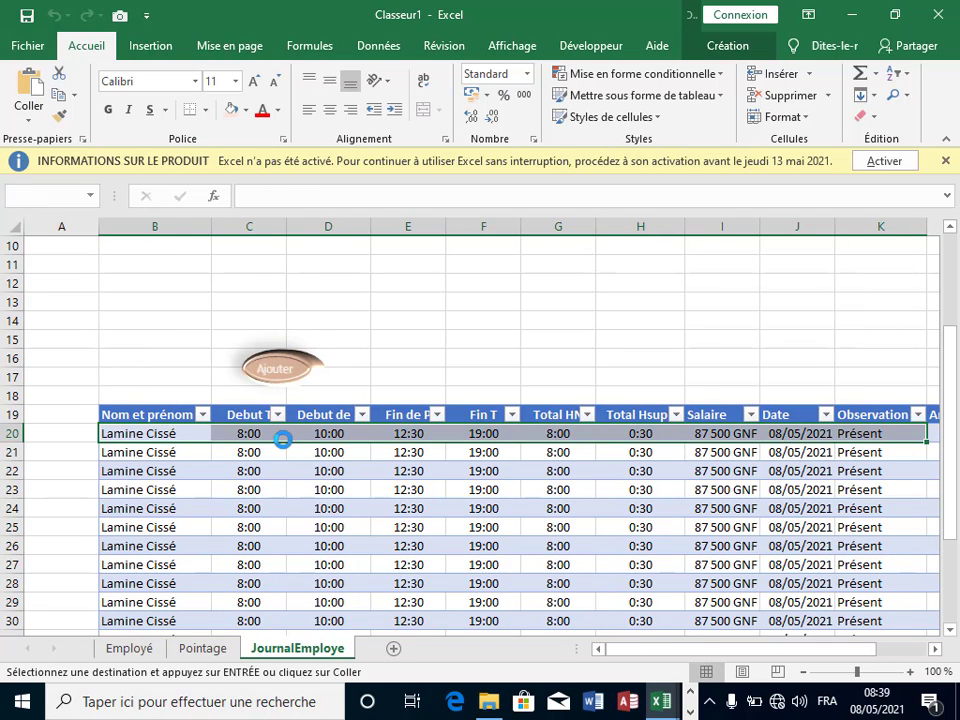
pyautogui.click(322, 489)
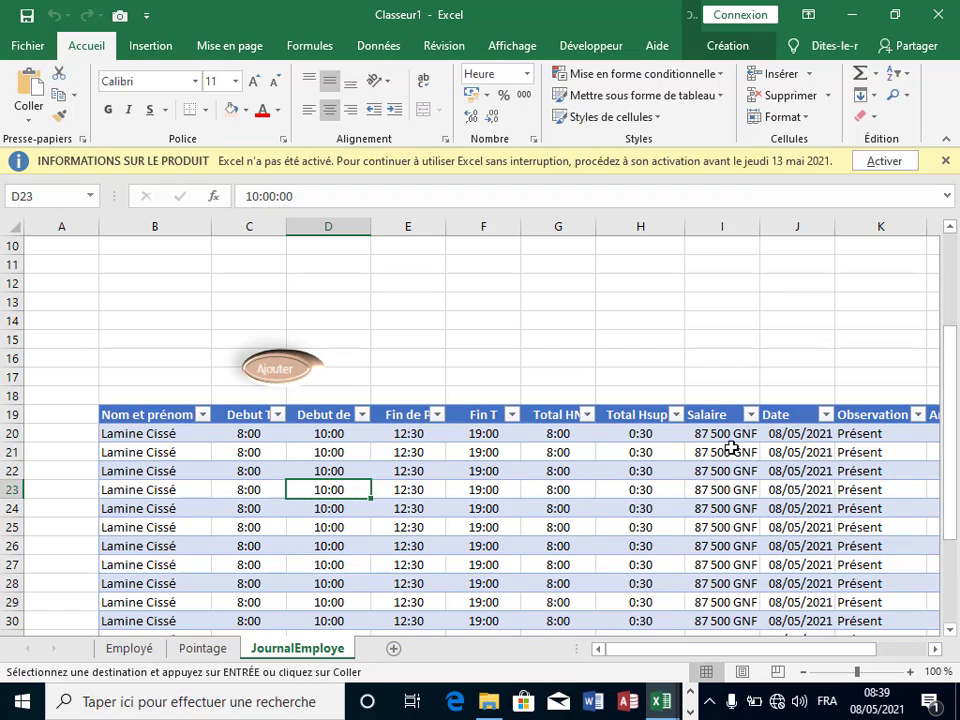
# Step: Change the first date in J20 to 01/05/2021
pyautogui.click(797, 433)
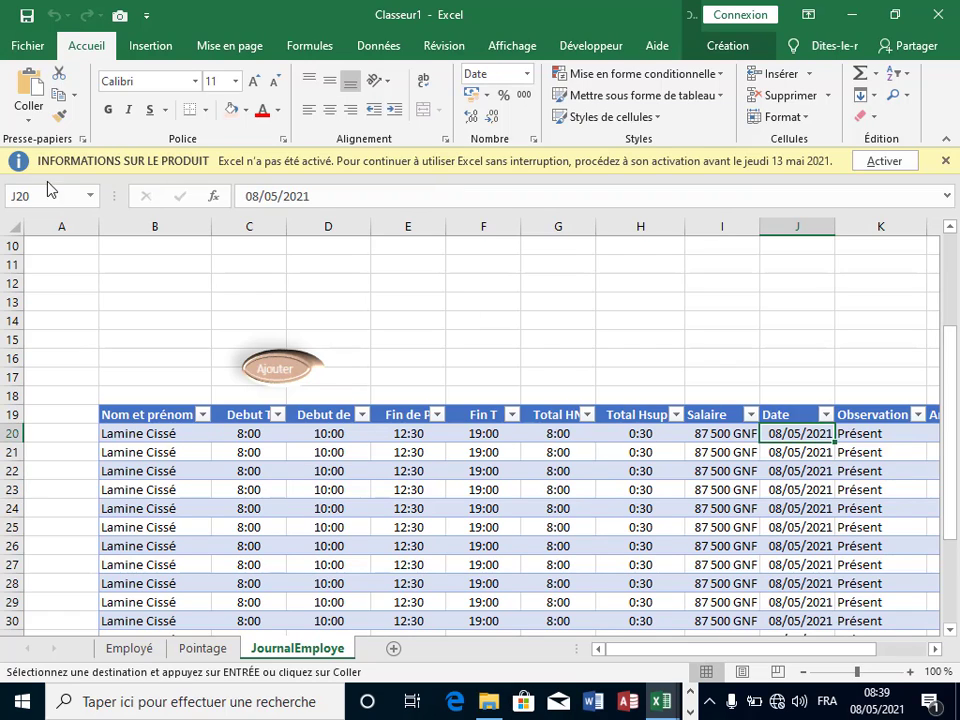
pyautogui.click(259, 197)
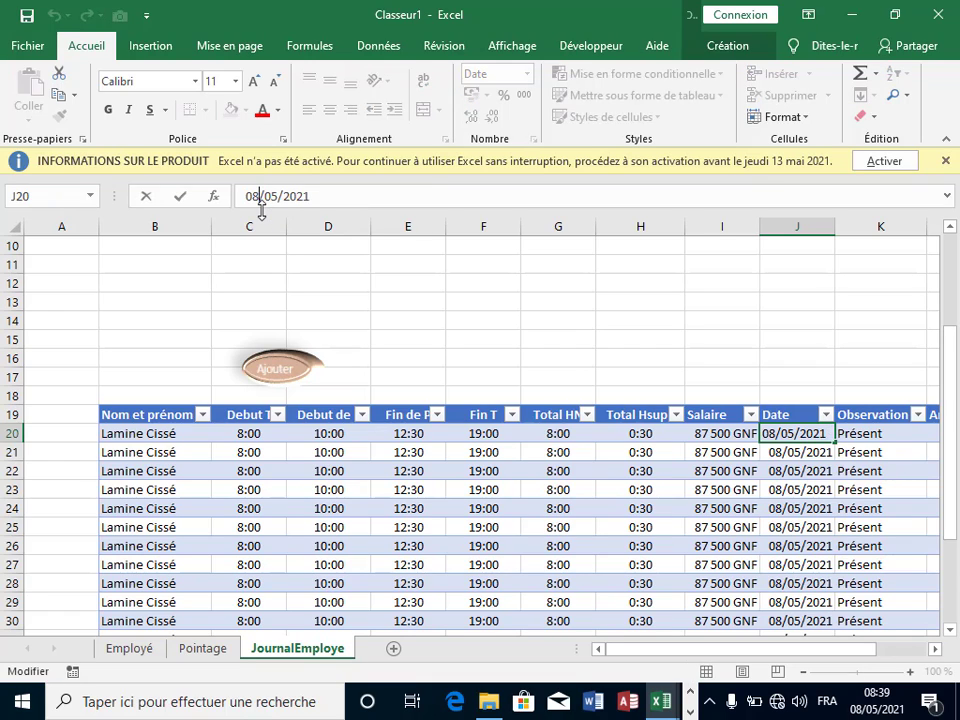
pyautogui.press('BackSpace')
pyautogui.write('1')
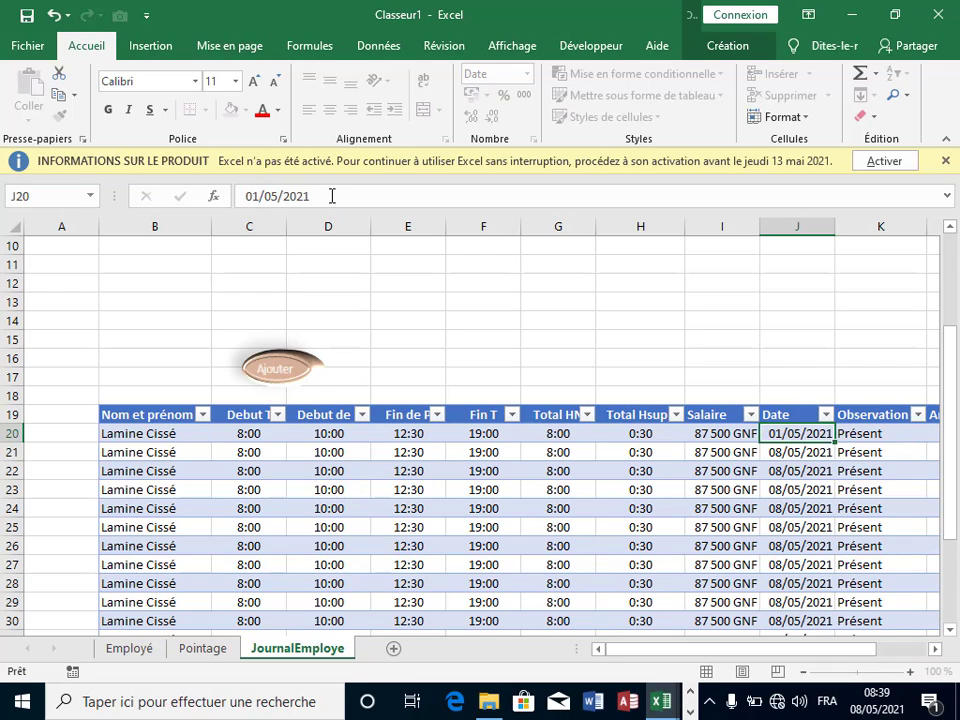
pyautogui.press('Return')
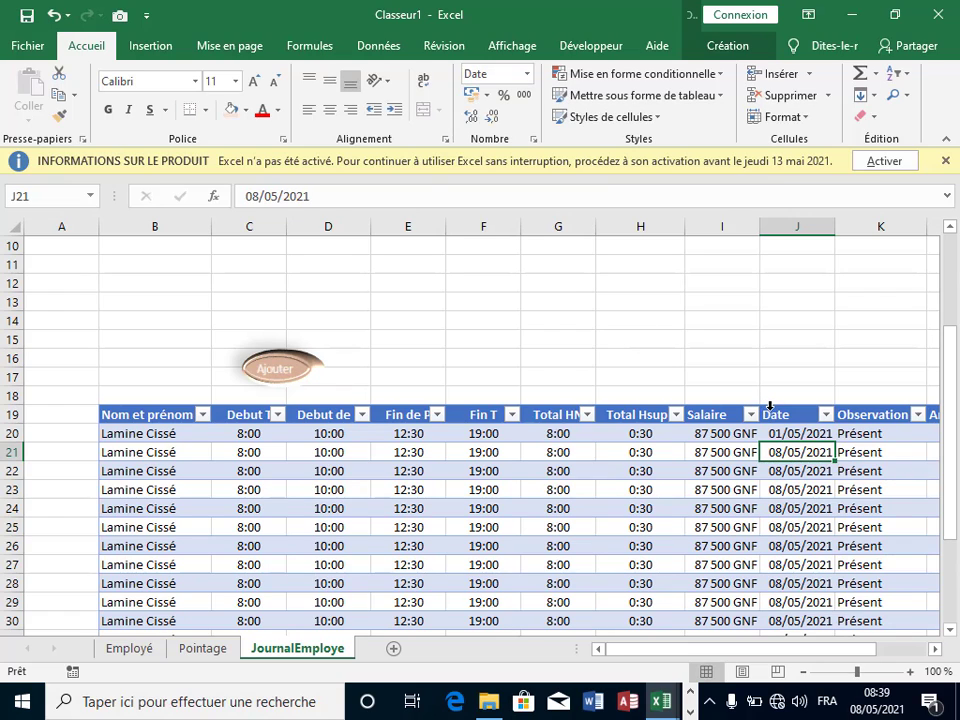
# Step: Fill the Date column daily through 11/05/2021 and add the blank sheet Feuil4
pyautogui.click(810, 434)
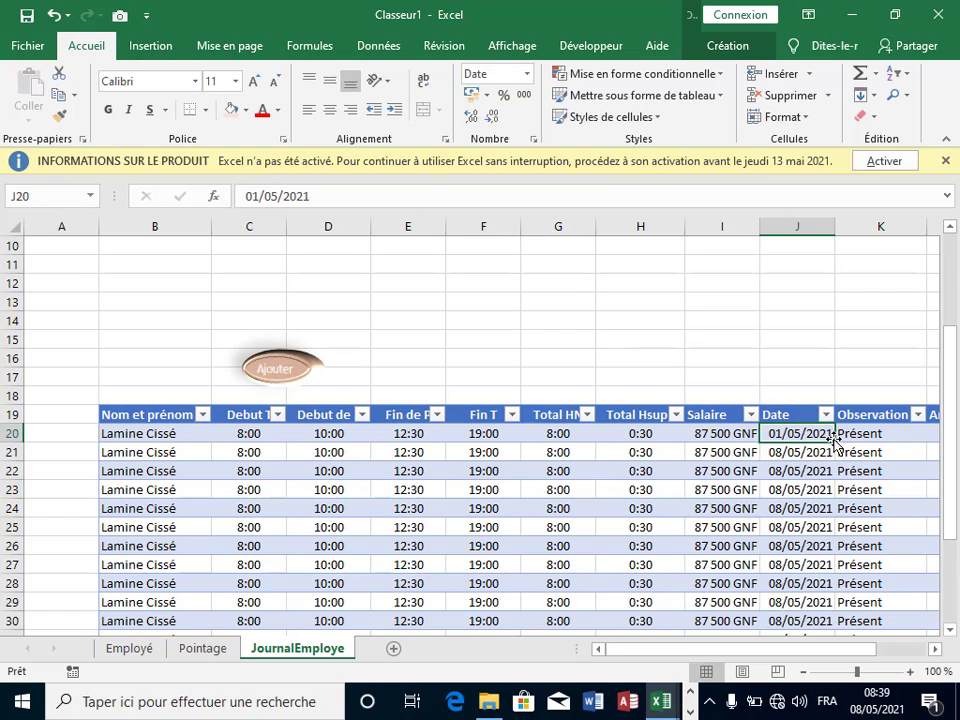
pyautogui.doubleClick(834, 442)
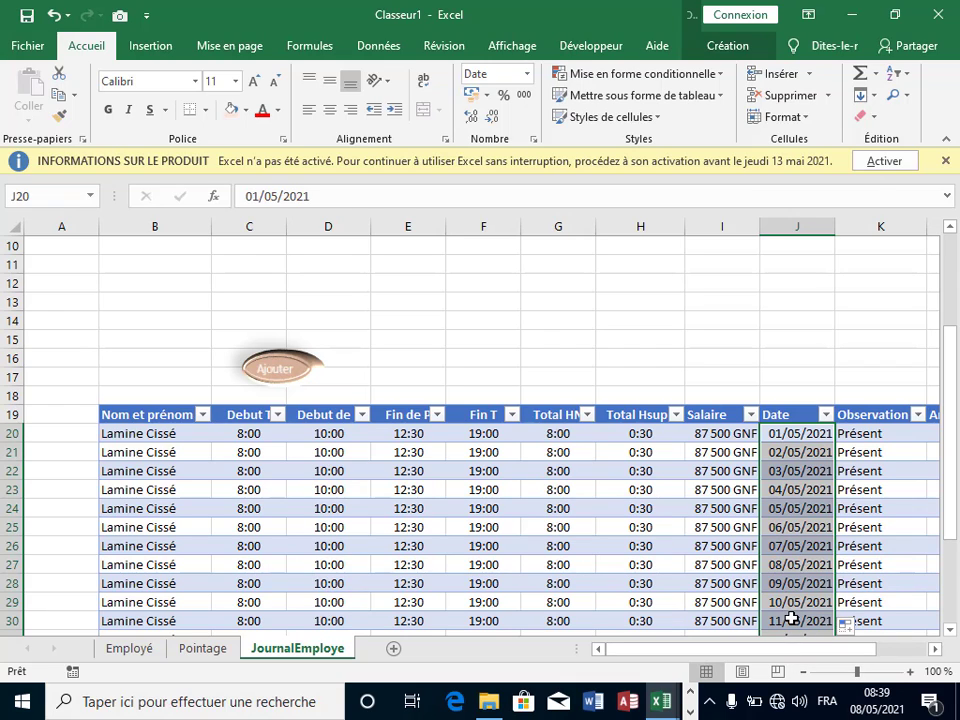
pyautogui.click(881, 583)
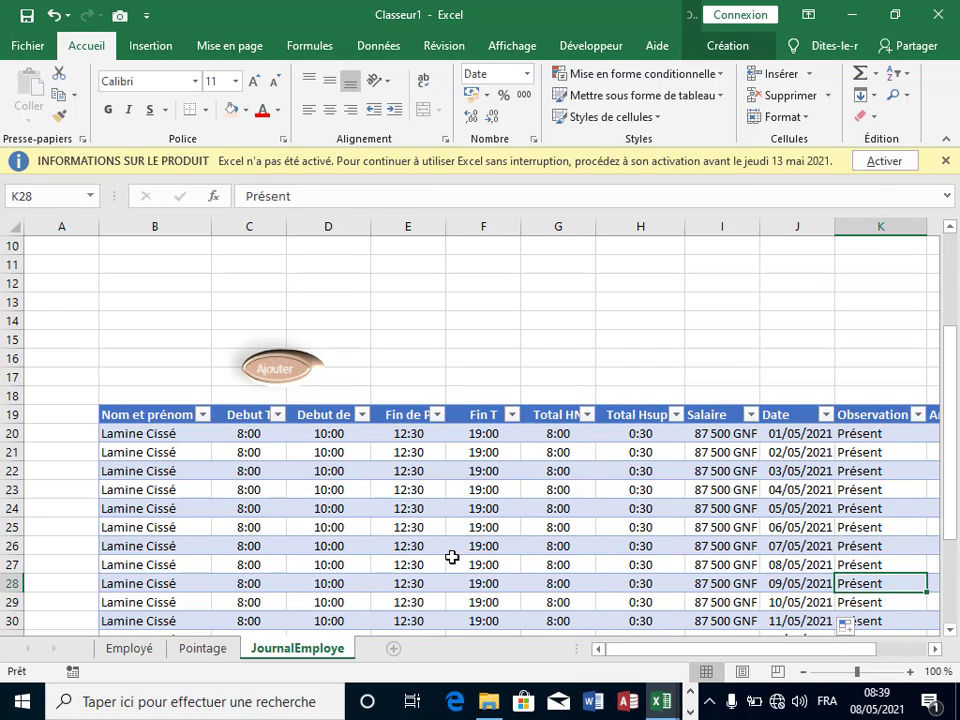
pyautogui.click(481, 510)
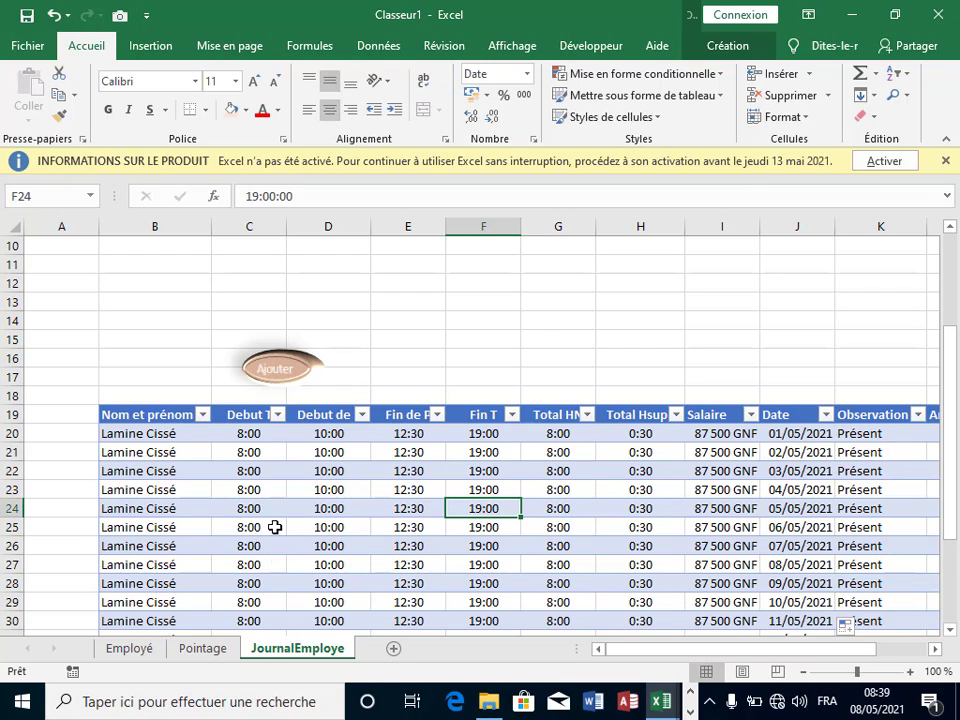
pyautogui.click(395, 650)
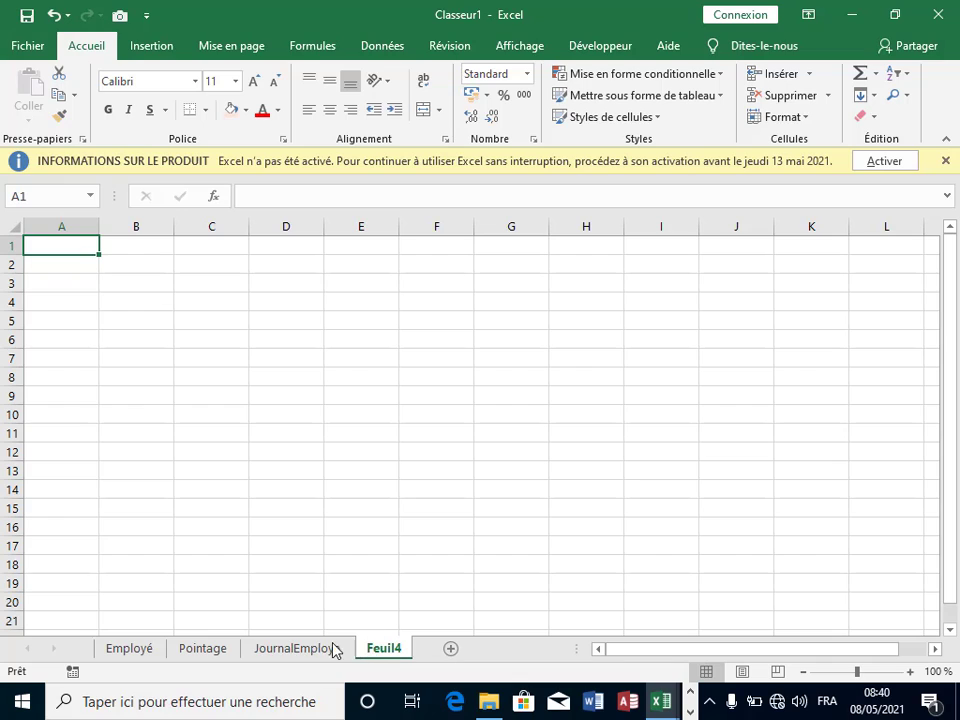
# Step: Rename sheet Feuil4 to 'Config', then return to the JournalEmploye sheet
pyautogui.rightClick(388, 648)
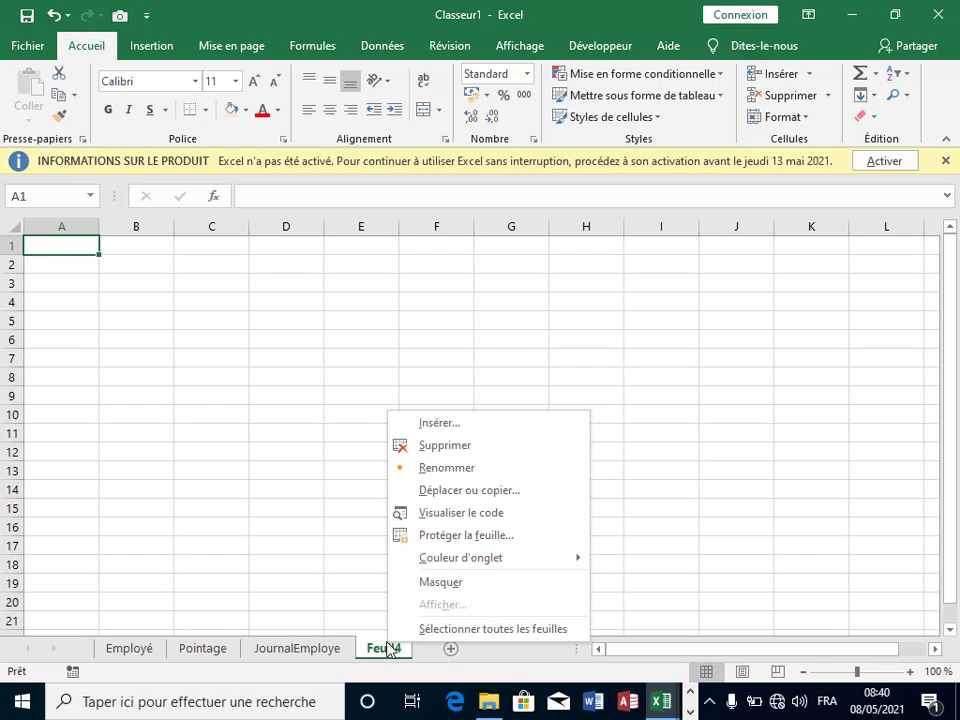
pyautogui.click(505, 479)
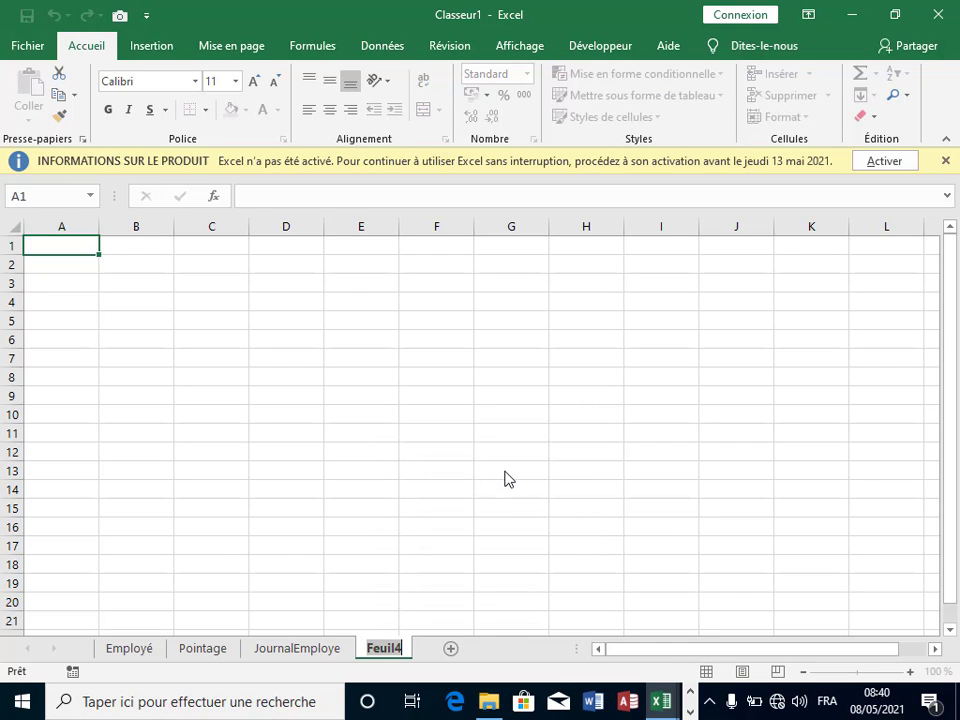
pyautogui.press('BackSpace')
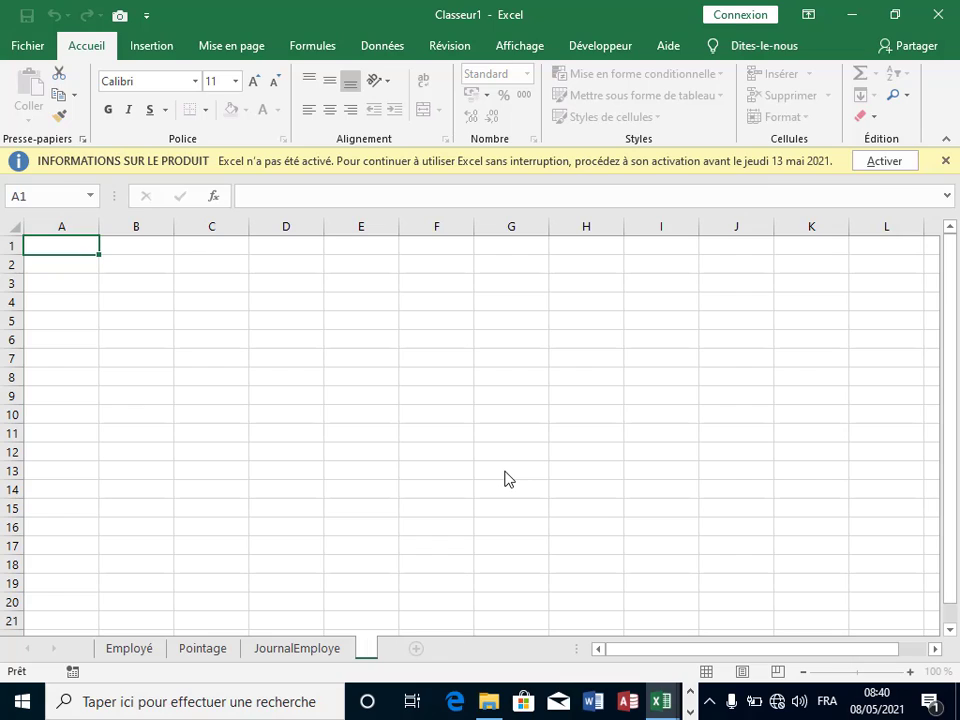
pyautogui.write('Confi')
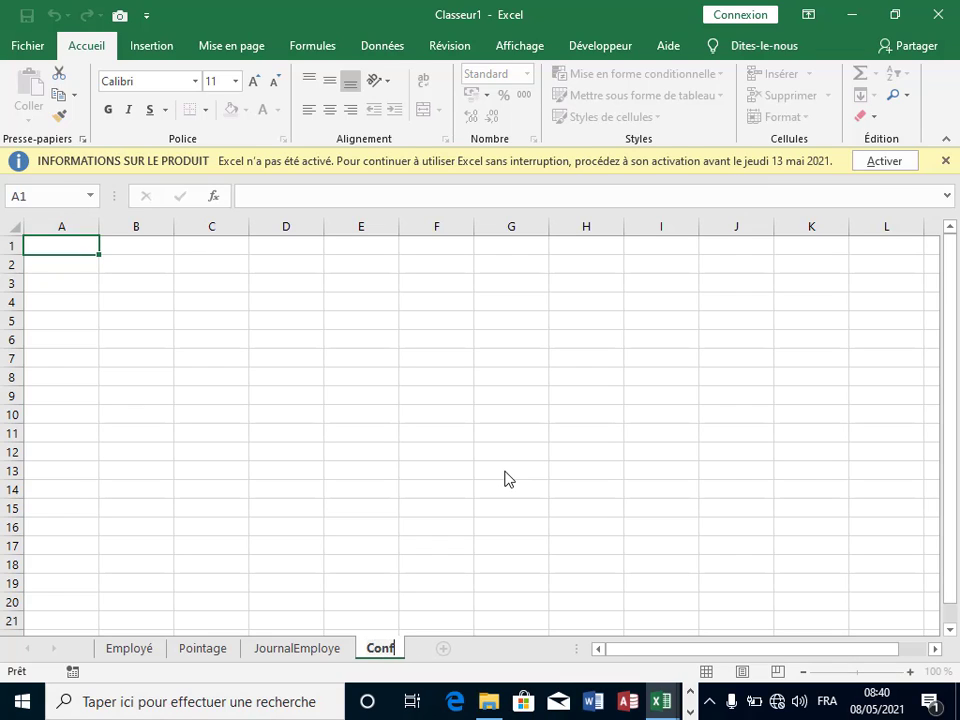
pyautogui.write('g')
pyautogui.click(504, 470)
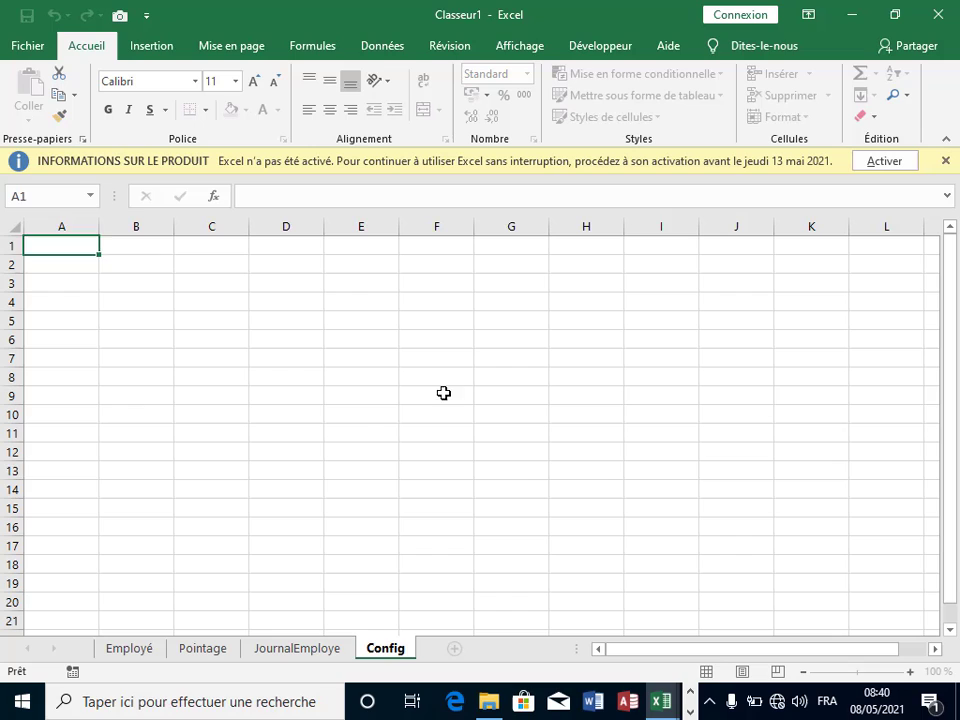
pyautogui.click(353, 474)
pyautogui.click(300, 650)
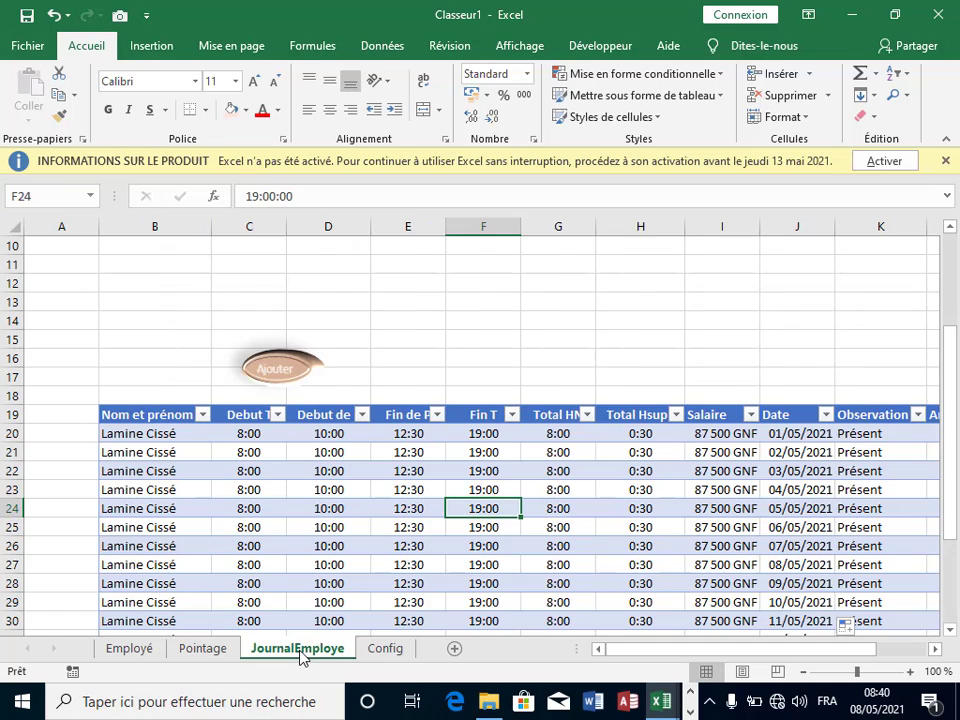
# Step: Insert a PivotTable from the employee table into the existing Config sheet at cell B9
pyautogui.click(368, 488)
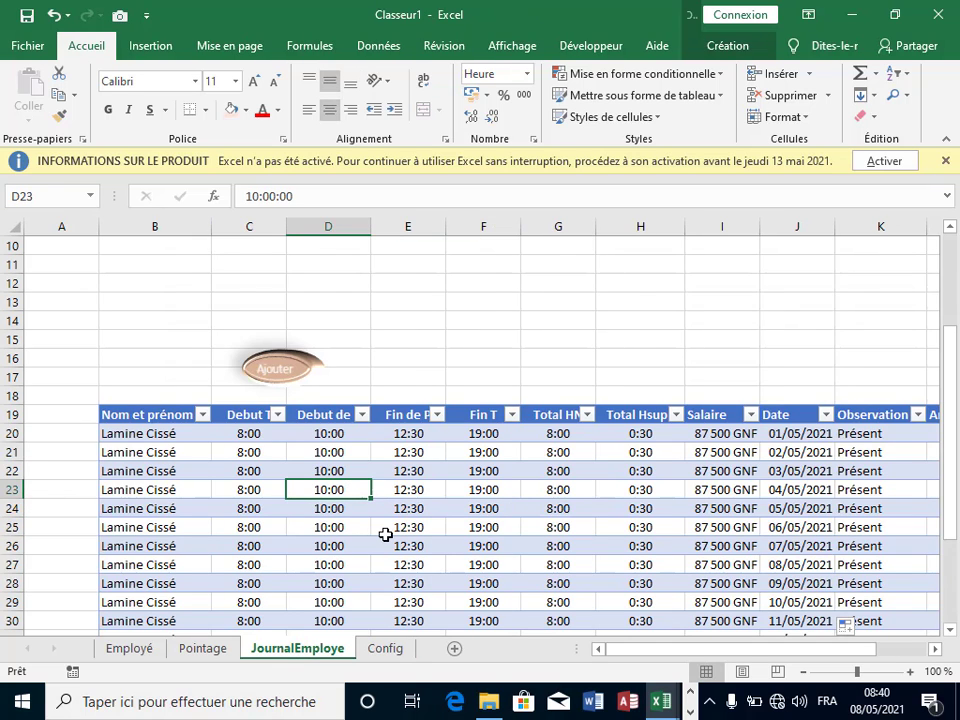
pyautogui.click(160, 48)
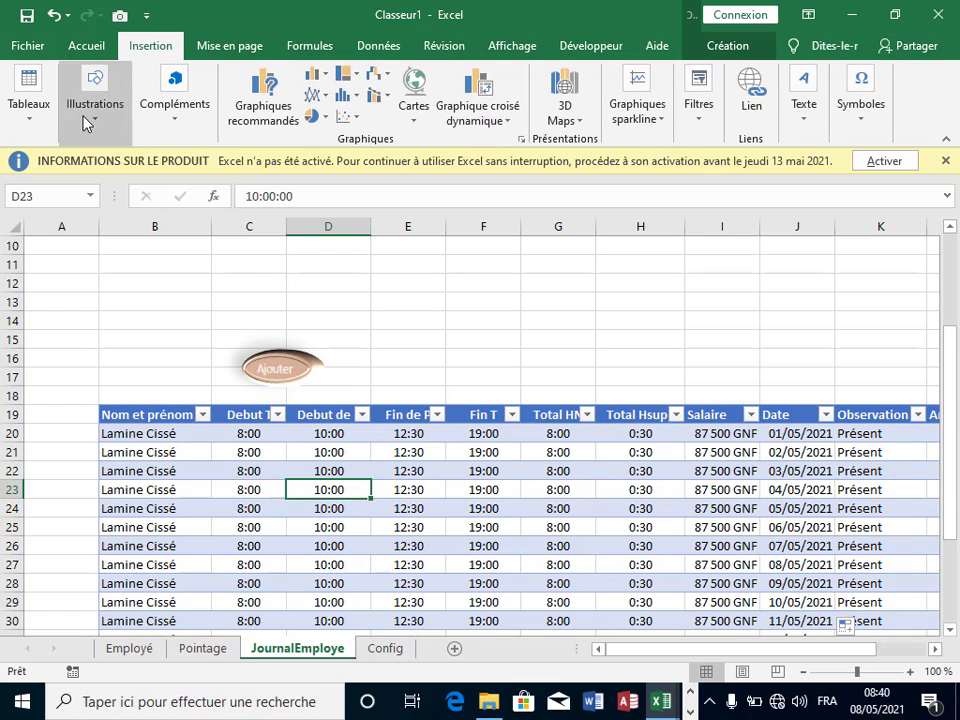
pyautogui.click(30, 110)
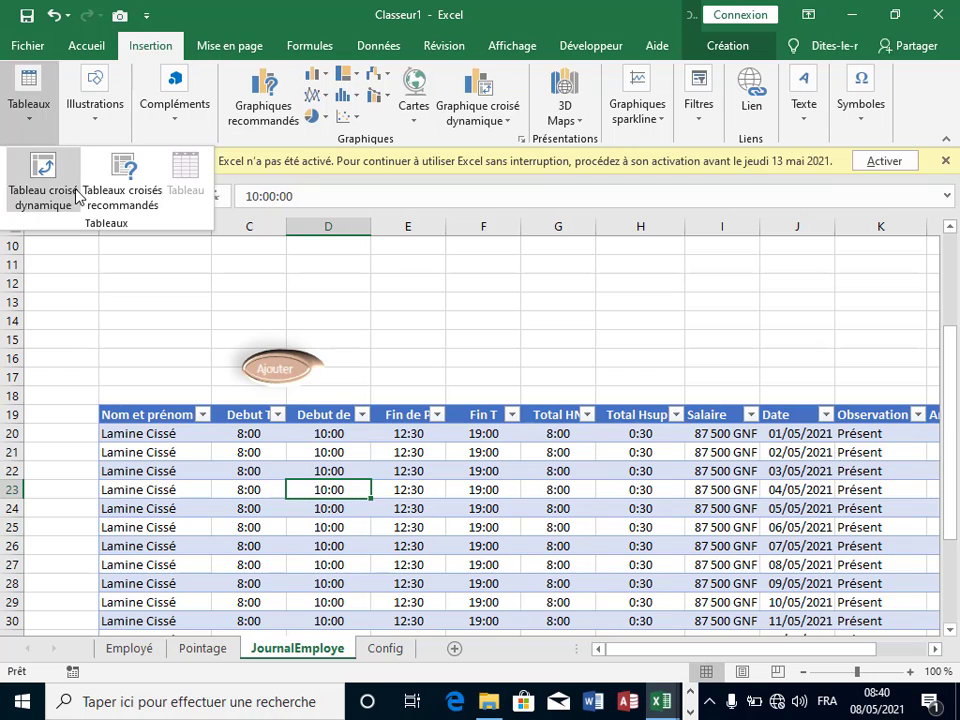
pyautogui.click(42, 166)
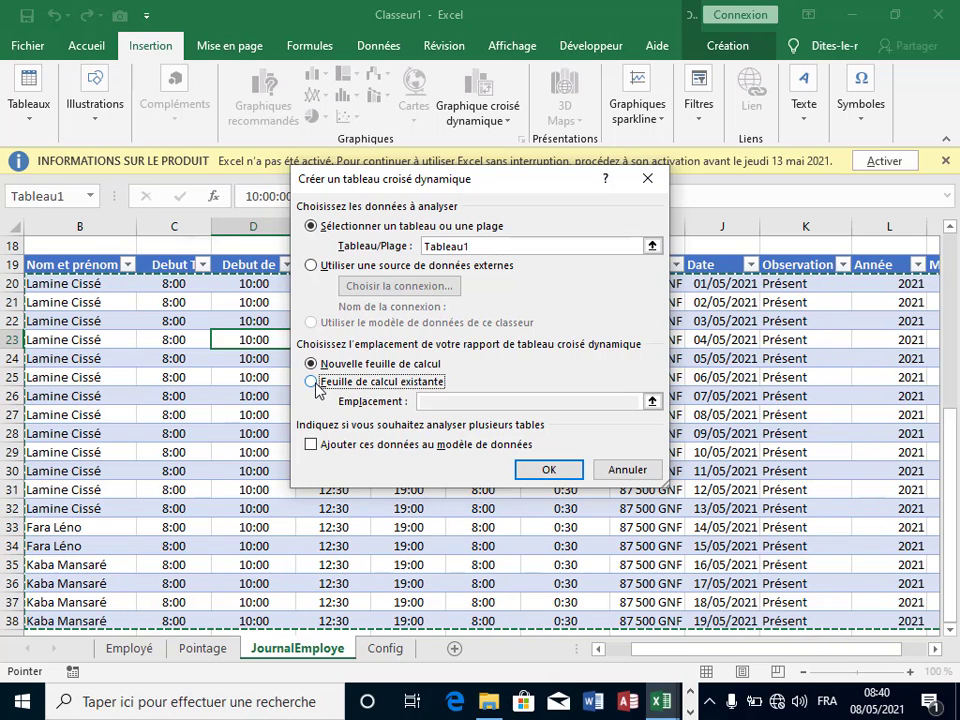
pyautogui.click(312, 383)
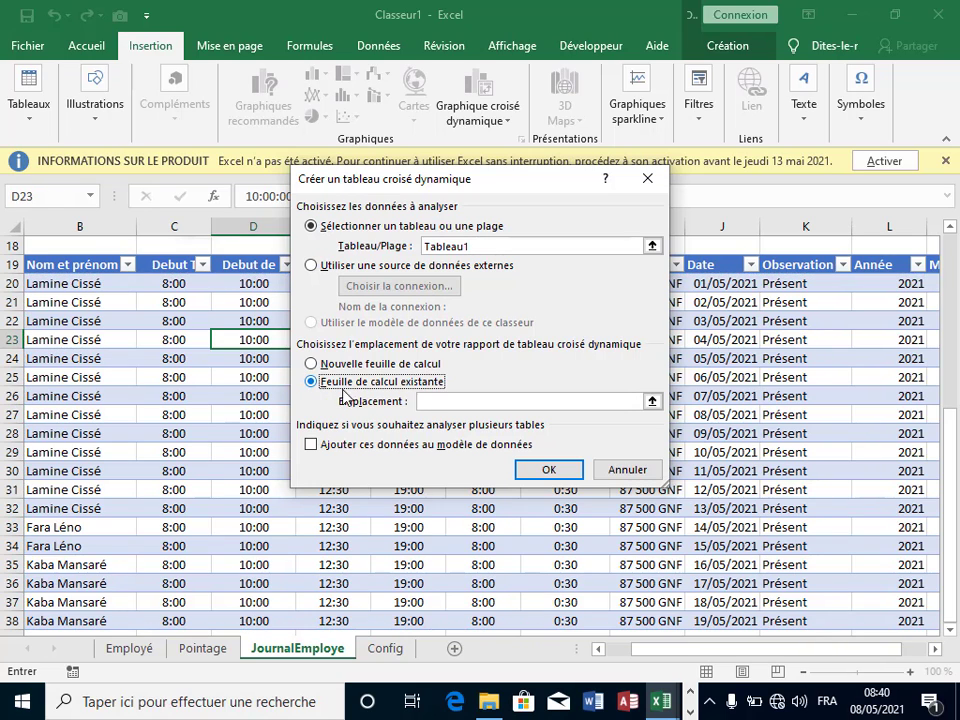
pyautogui.click(457, 401)
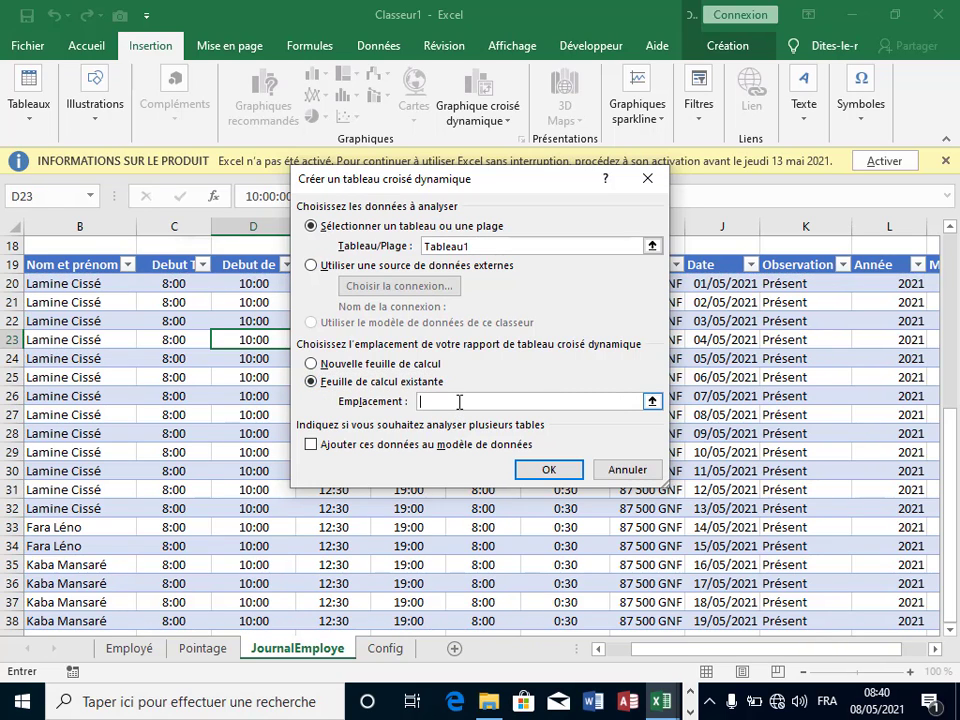
pyautogui.click(386, 650)
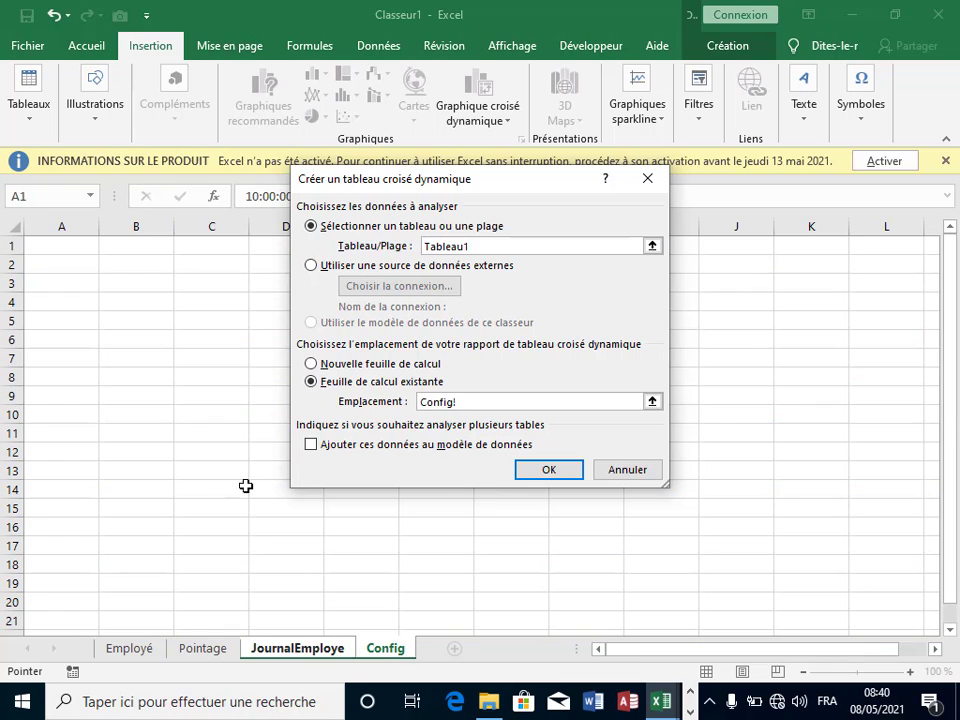
pyautogui.click(148, 396)
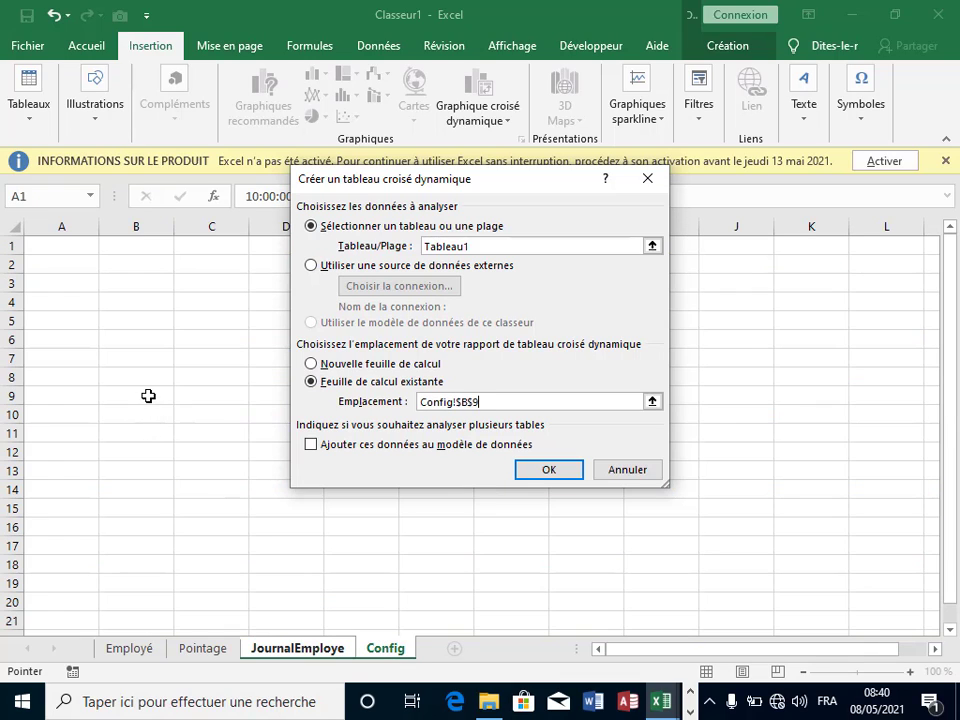
pyautogui.click(531, 472)
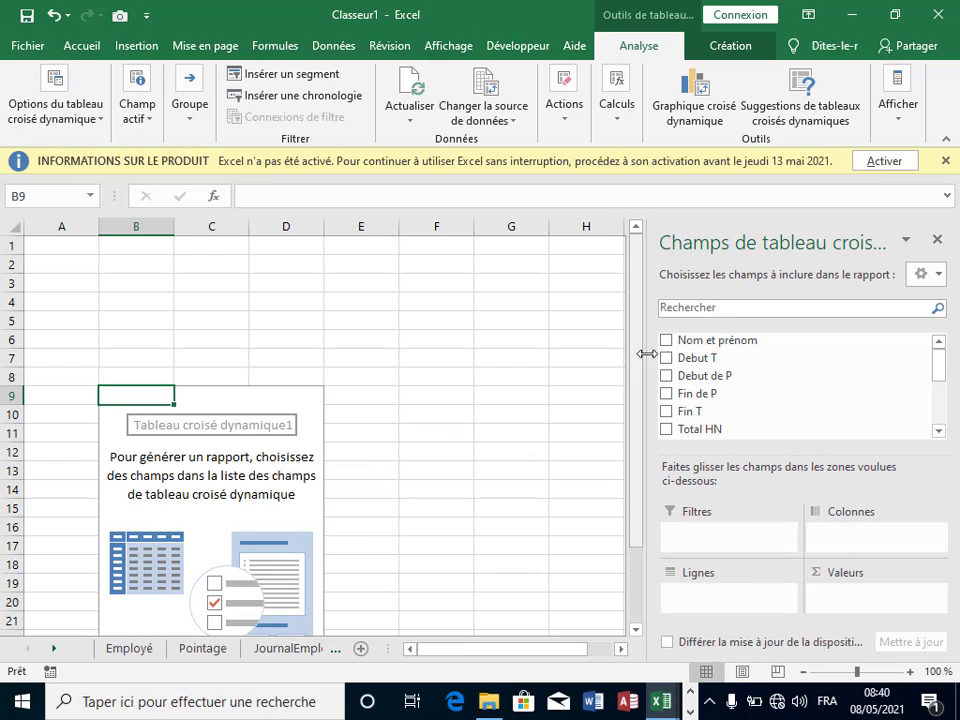
# Step: Add Nom et prénom as pivot row labels, close the field list, and select an employee name
pyautogui.click(666, 342)
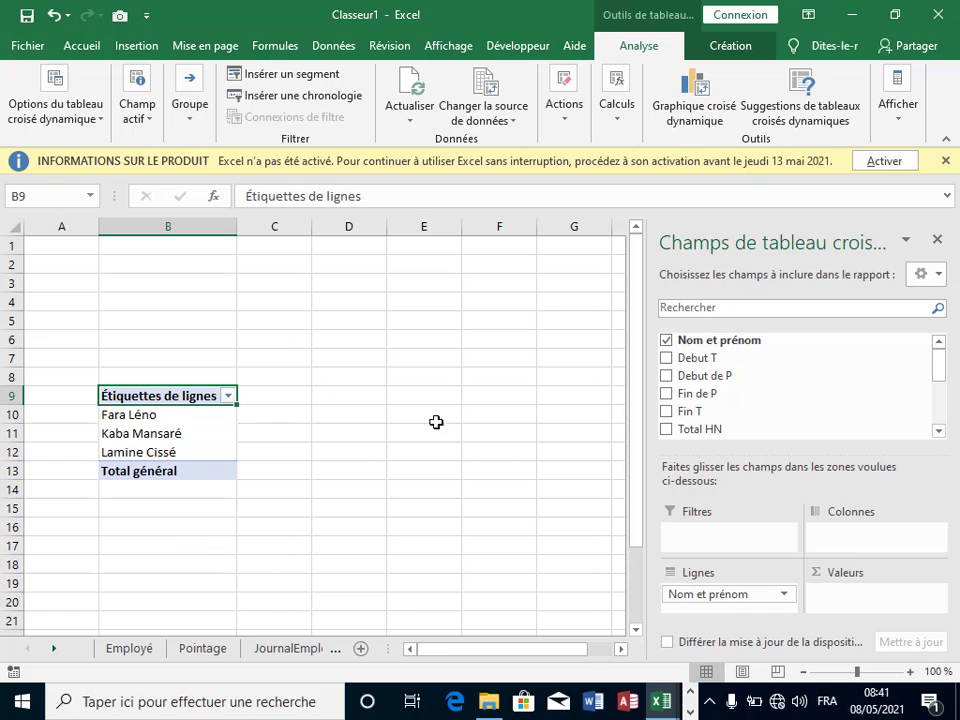
pyautogui.click(937, 242)
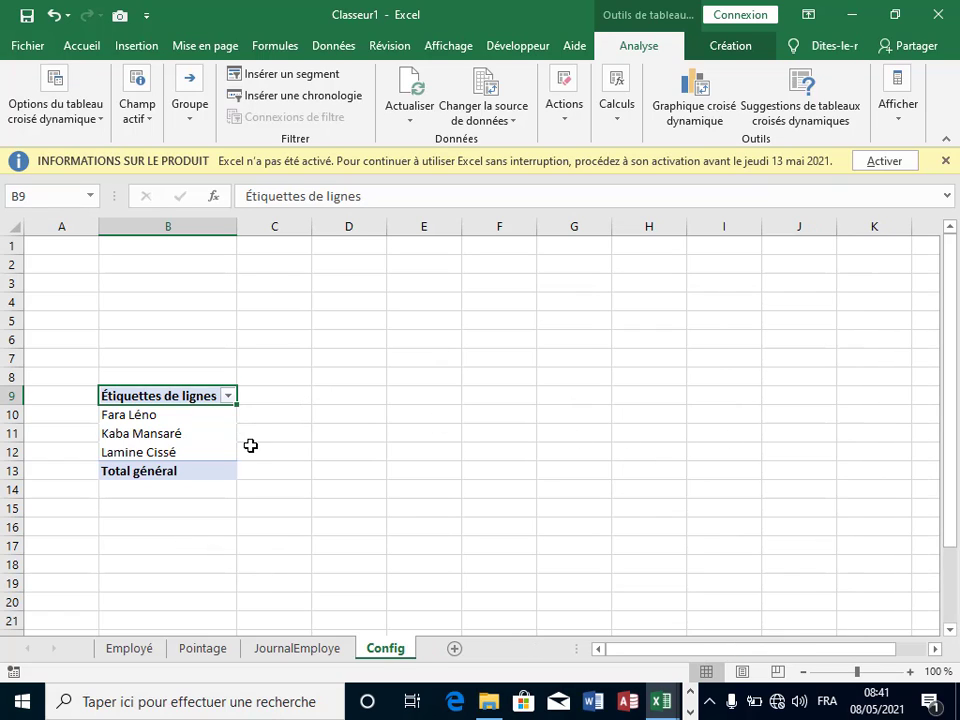
pyautogui.click(250, 445)
pyautogui.click(200, 438)
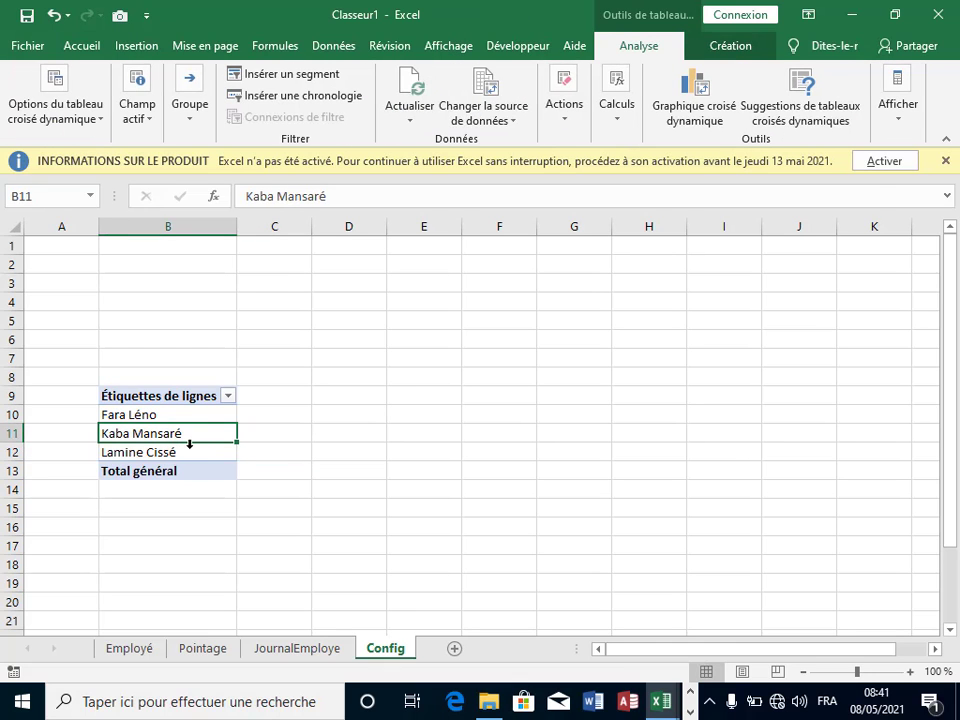
# Step: Set Totaux généraux to Désactivé pour les lignes et les colonnes
pyautogui.click(745, 50)
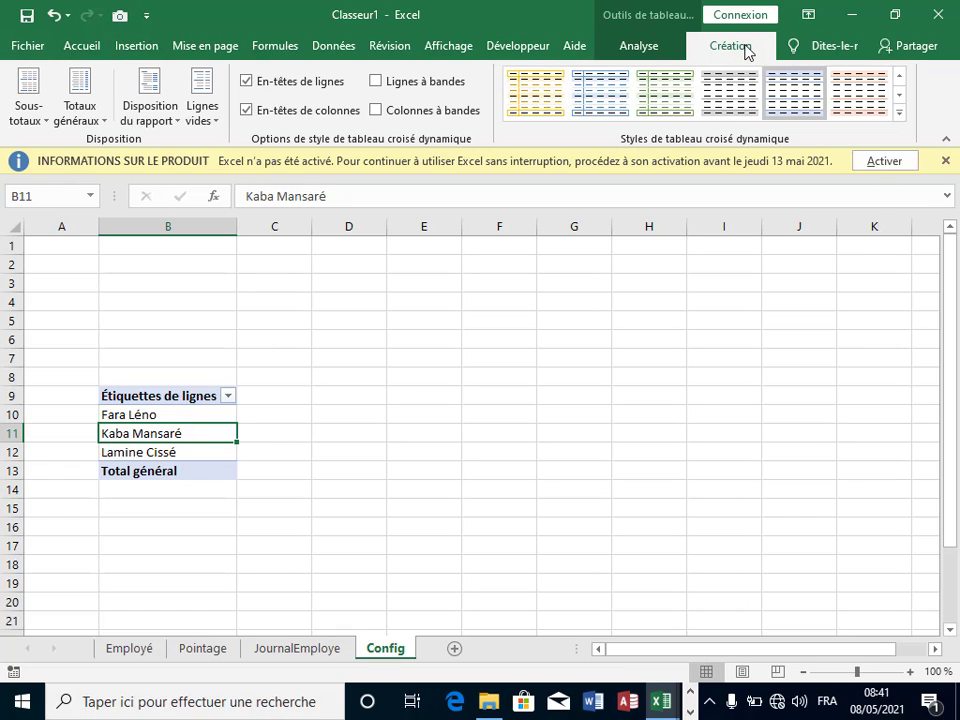
pyautogui.click(104, 124)
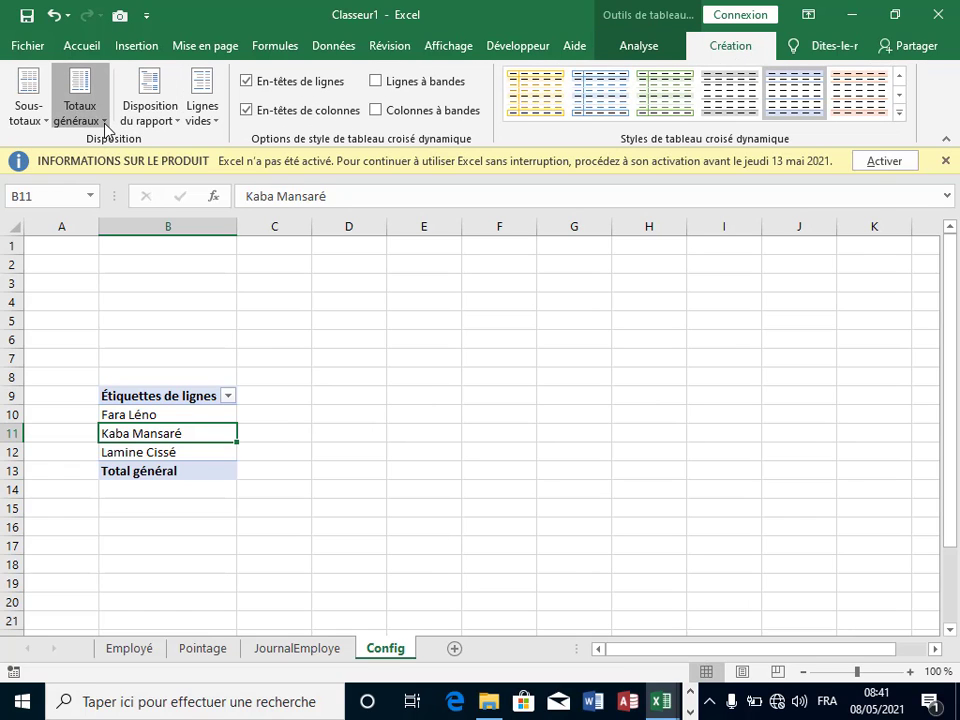
pyautogui.click(116, 152)
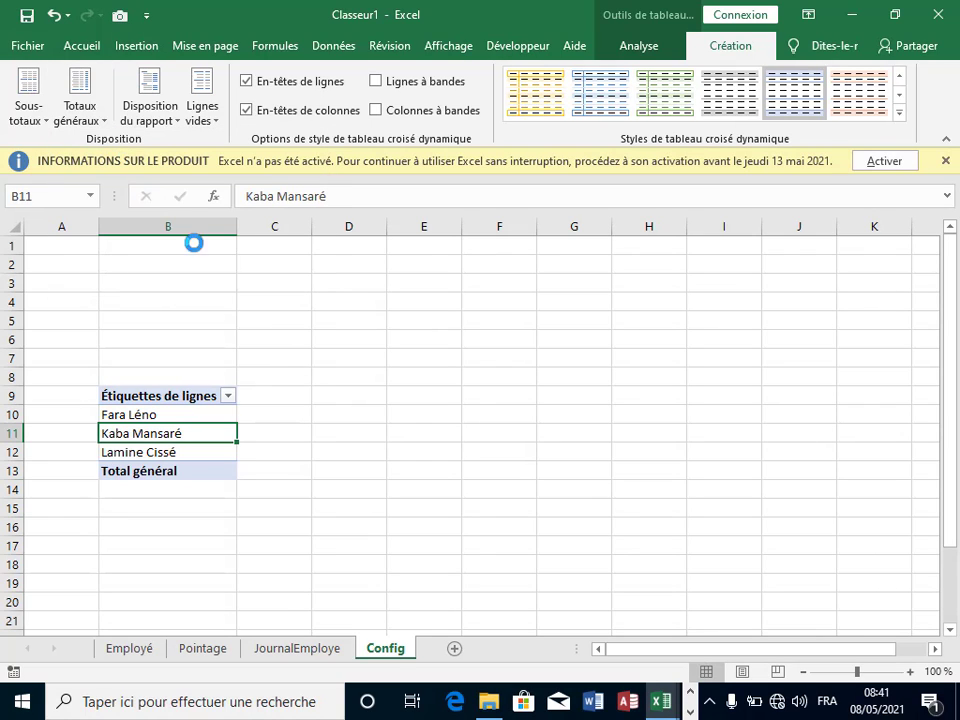
# Step: Relabel the pivot header in B9 as 'Nom et prénom'
pyautogui.click(313, 388)
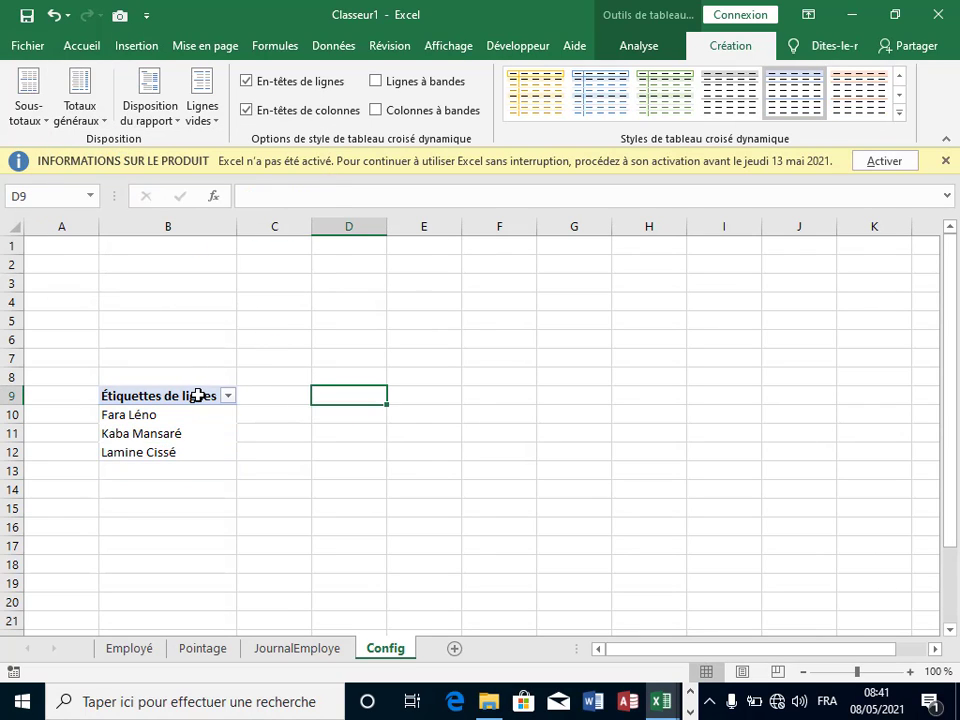
pyautogui.click(198, 395)
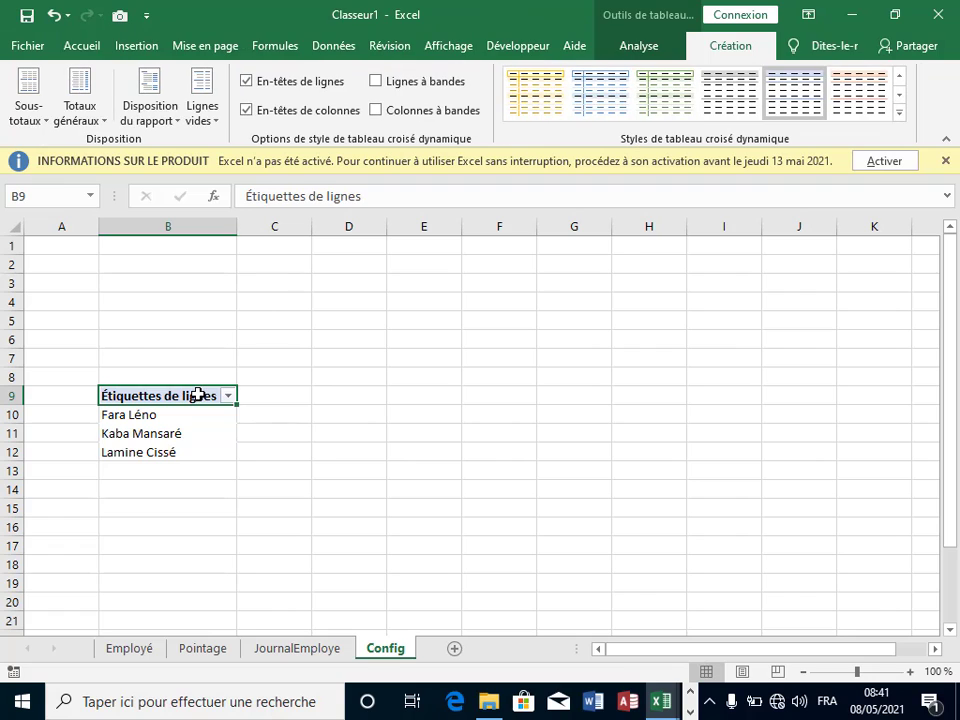
pyautogui.doubleClick(198, 395)
pyautogui.press('BackSpace')
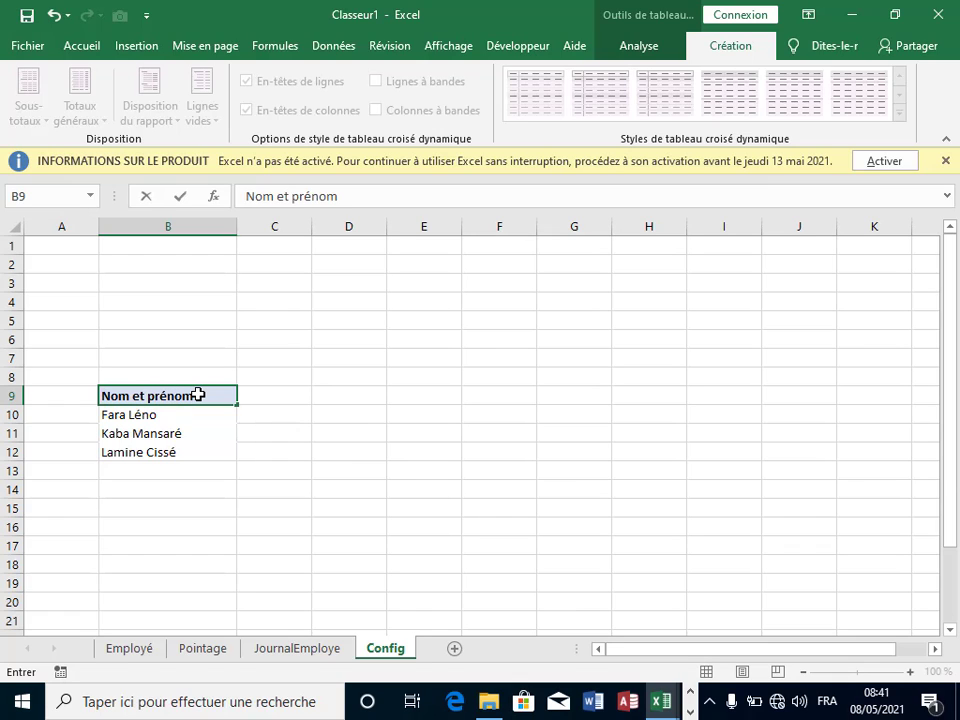
pyautogui.click(590, 363)
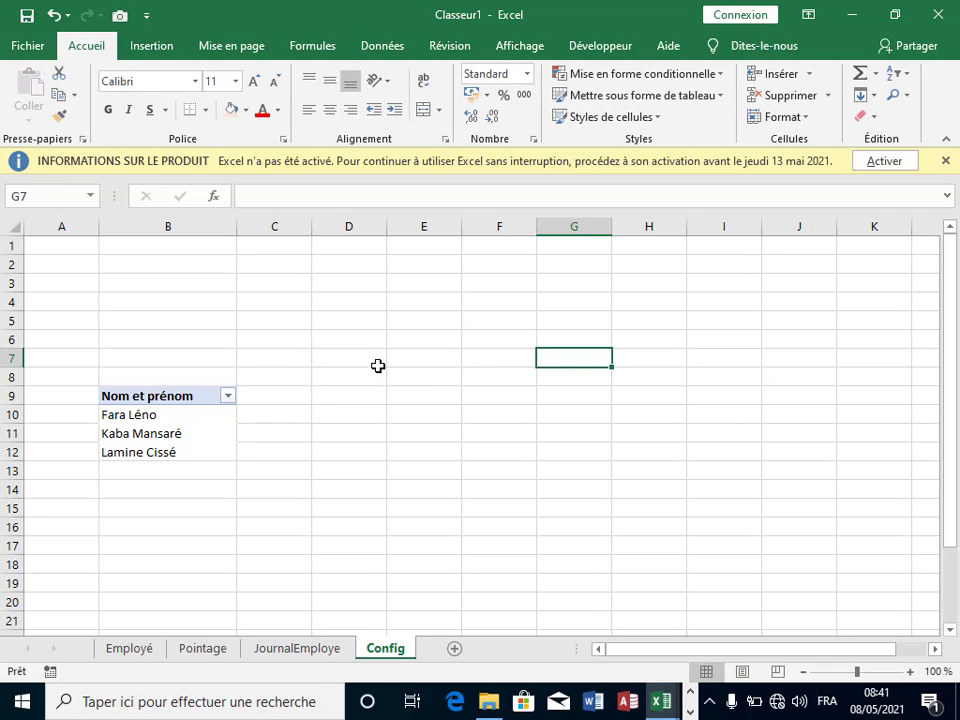
# Step: Merge & Center D9:E10 and copy that merge format onto D11:I12 and F9:I10
pyautogui.moveTo(356, 394); pyautogui.dragTo(405, 416)
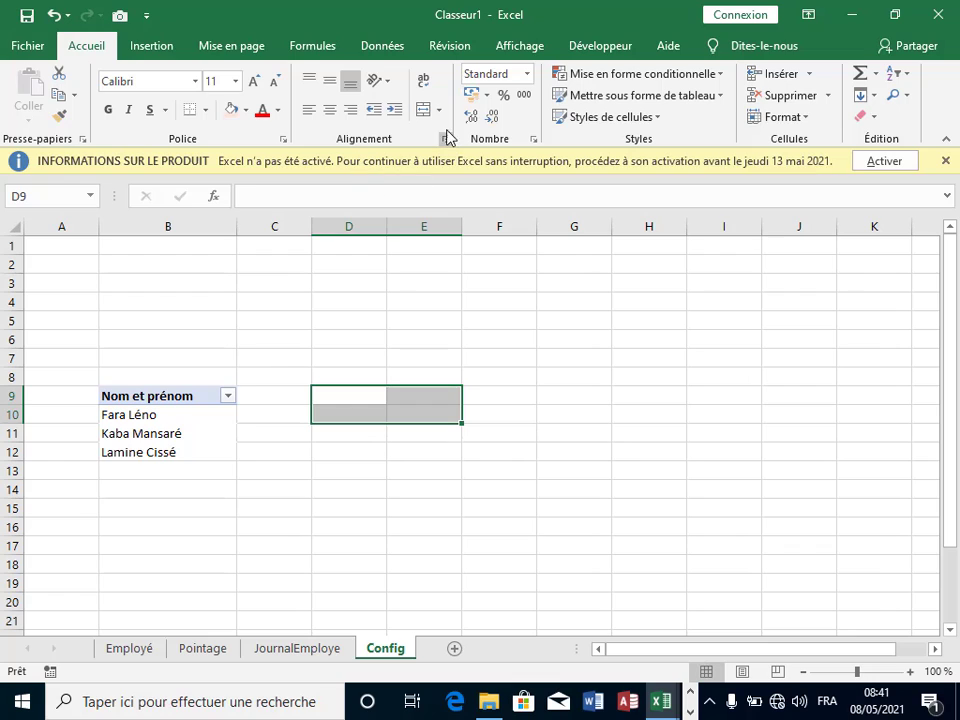
pyautogui.click(424, 109)
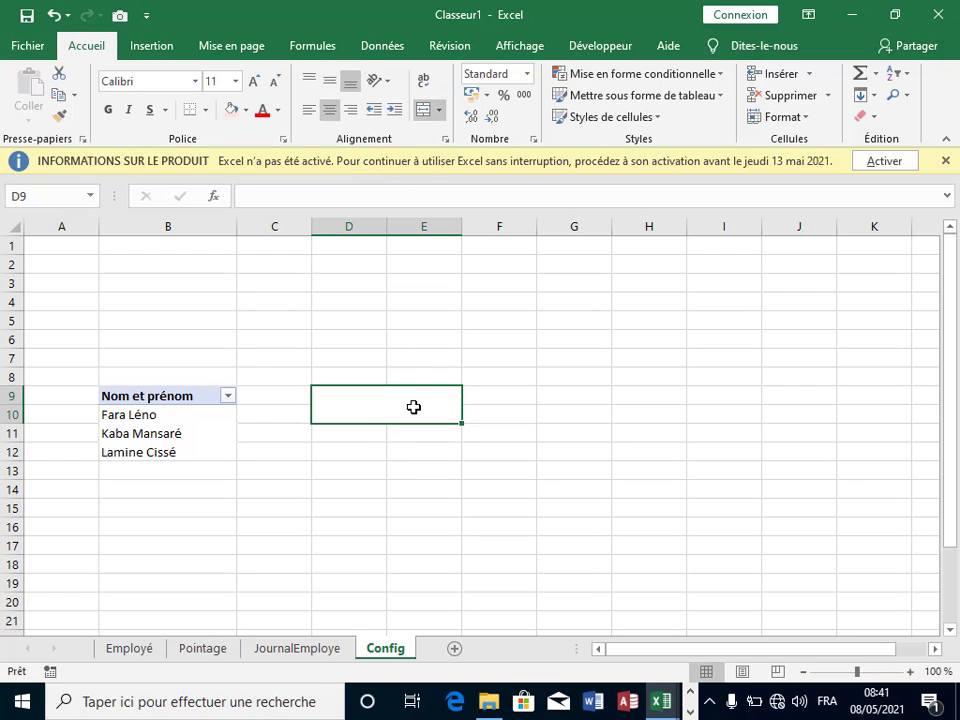
pyautogui.click(59, 115)
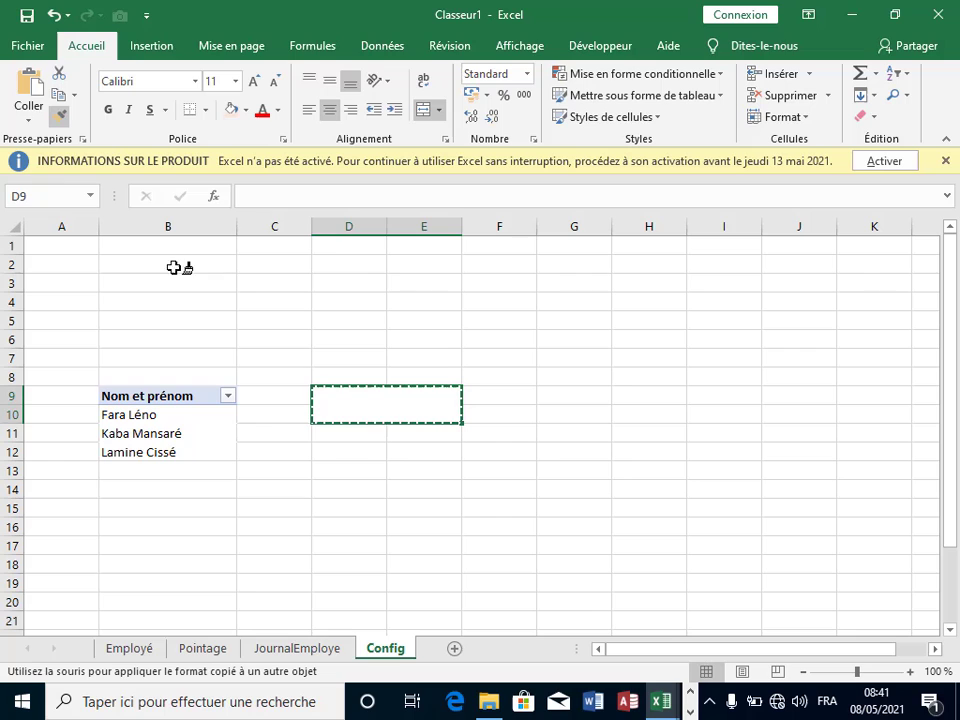
pyautogui.click(368, 430)
pyautogui.moveTo(368, 430)
pyautogui.mouseDown()
pyautogui.moveTo(448, 450)
pyautogui.moveTo(718, 461)
pyautogui.mouseUp()
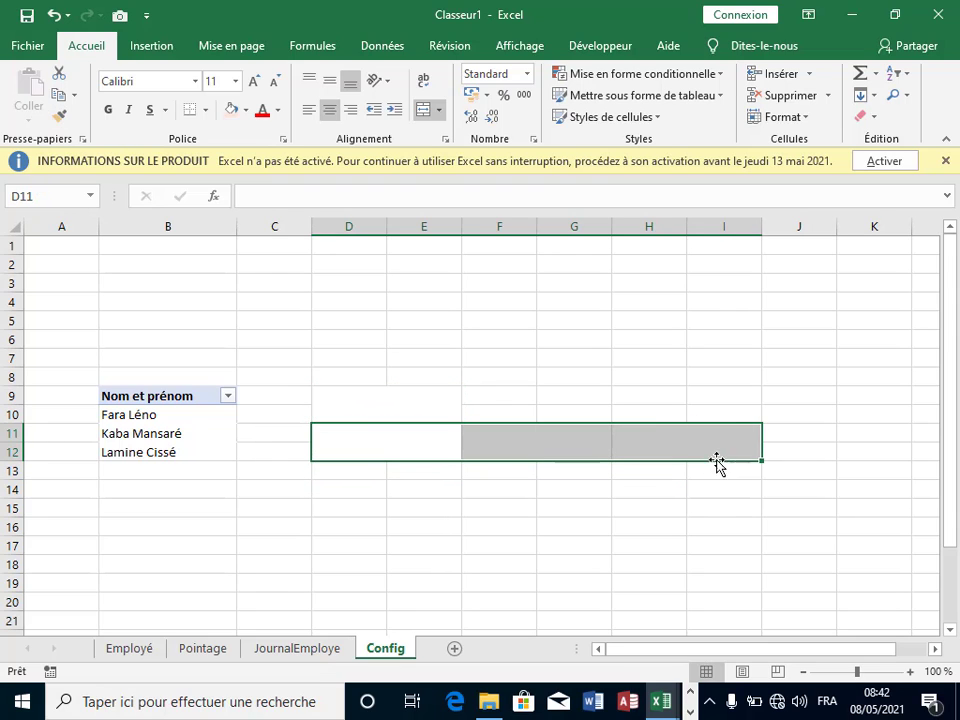
pyautogui.click(630, 484)
pyautogui.click(407, 401)
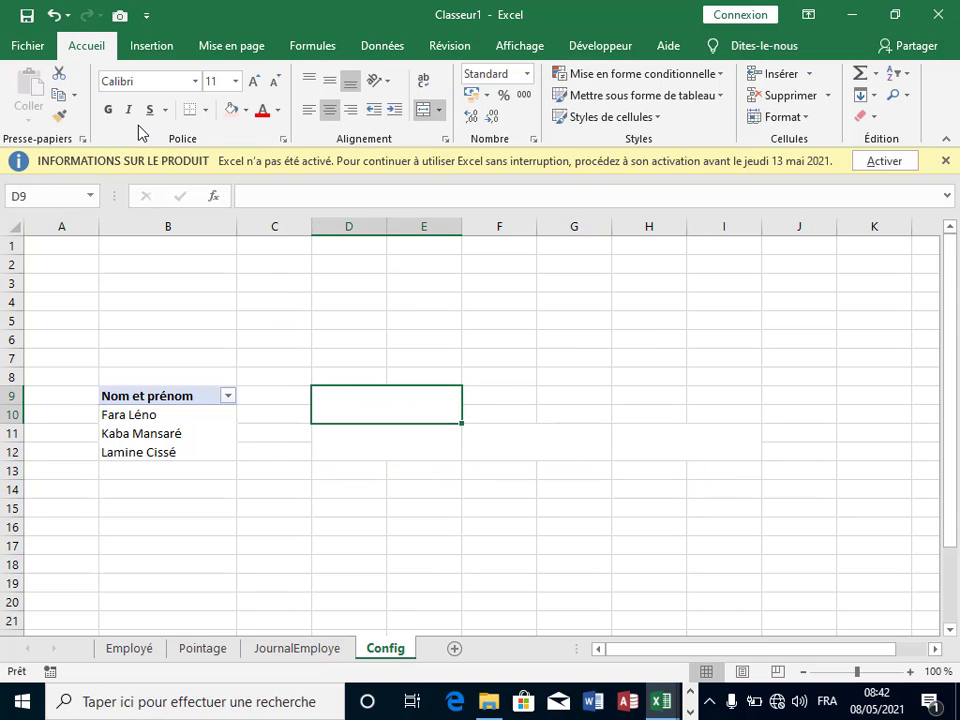
pyautogui.click(62, 117)
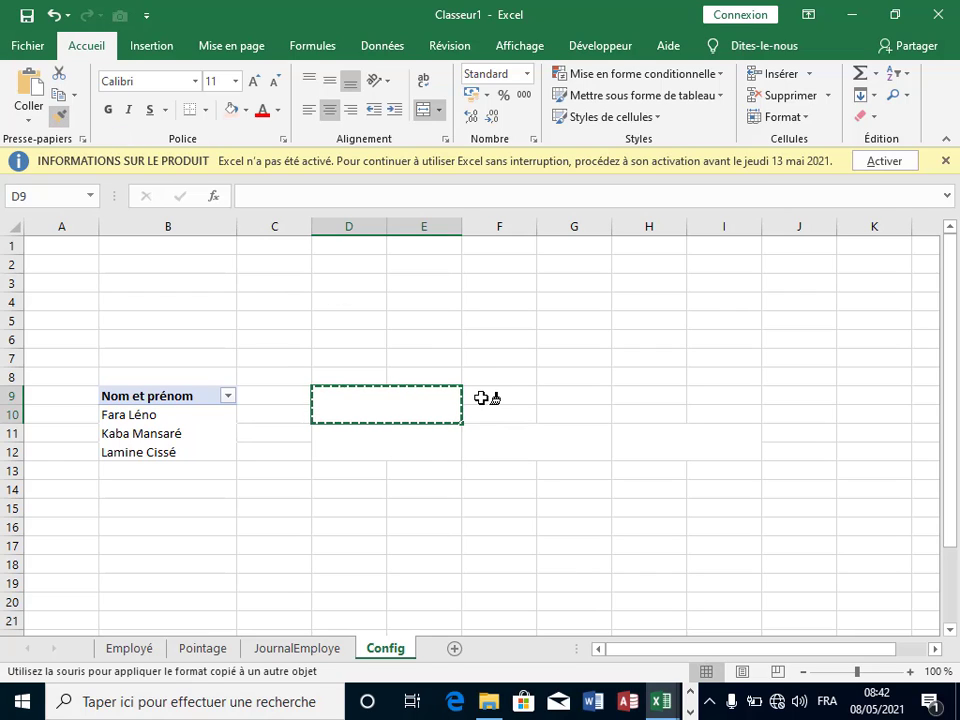
pyautogui.moveTo(476, 393)
pyautogui.mouseDown()
pyautogui.moveTo(563, 420)
pyautogui.moveTo(651, 409)
pyautogui.moveTo(745, 414)
pyautogui.mouseUp()
pyautogui.click(771, 446)
# Step: Apply Toutes les bordures to the whole D9:I12 block
pyautogui.moveTo(399, 396); pyautogui.dragTo(707, 437)
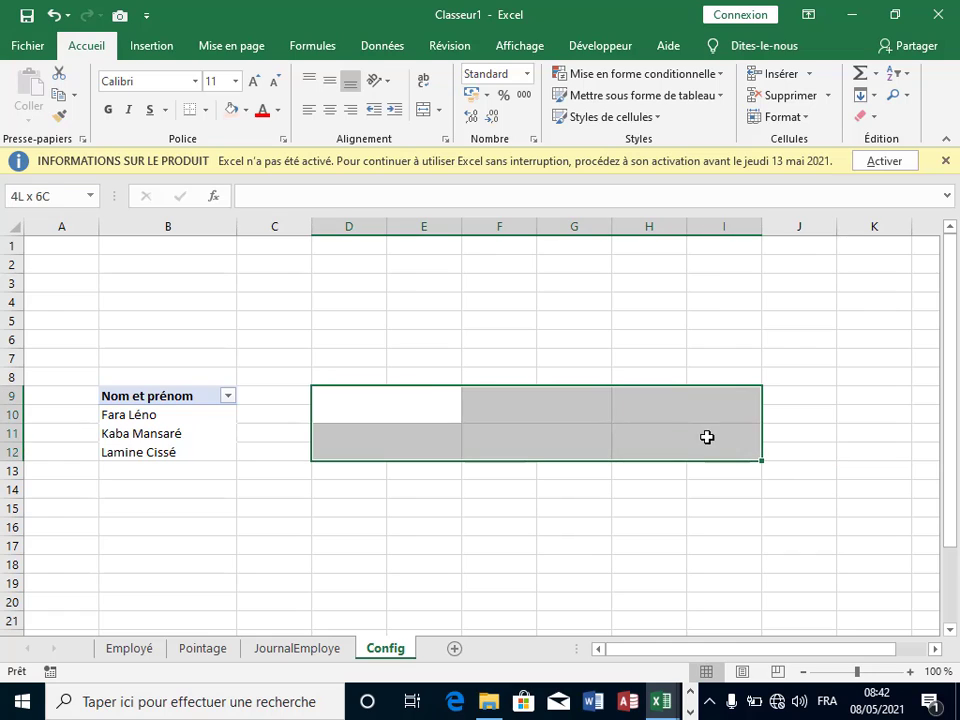
pyautogui.click(205, 109)
pyautogui.click(255, 274)
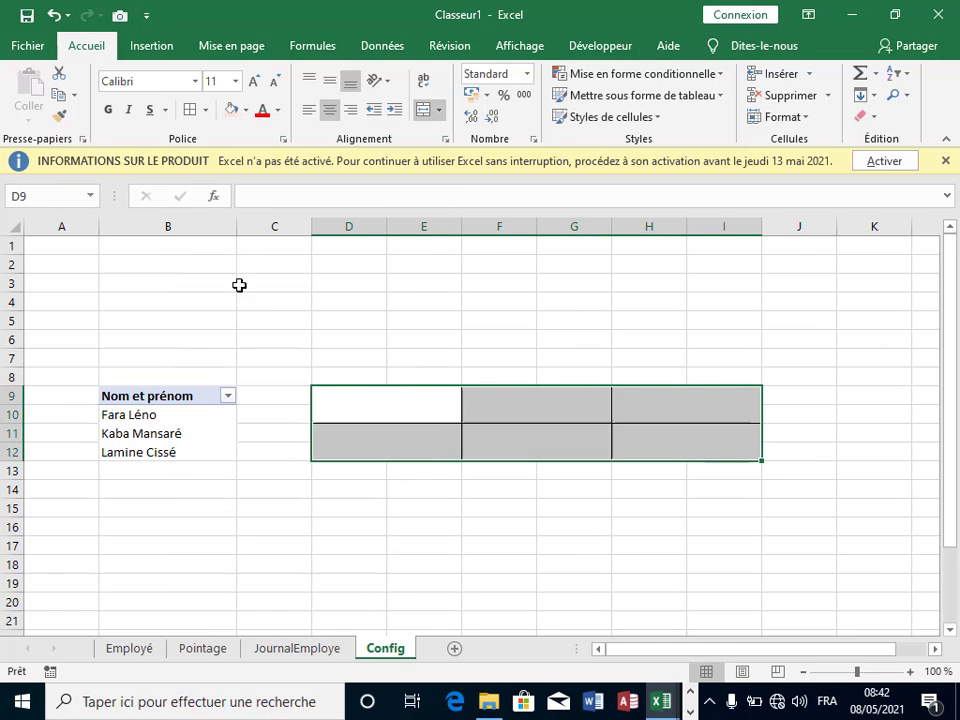
pyautogui.click(359, 399)
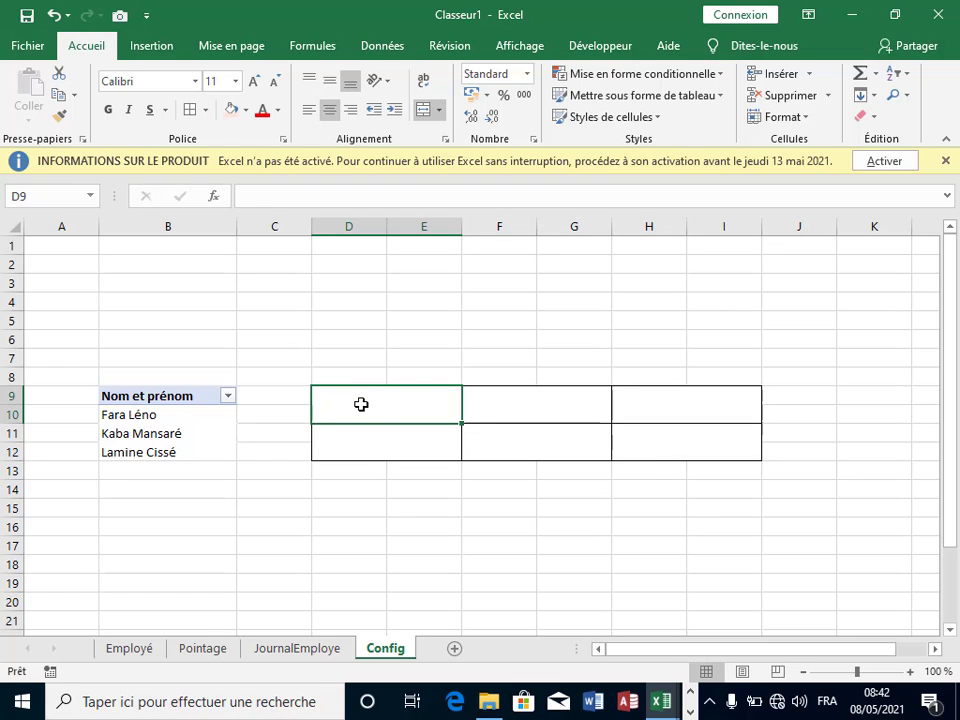
# Step: Enter headers 'Total H N' in D9 and 'Total H /Supp' in F9
pyautogui.write('Tot')
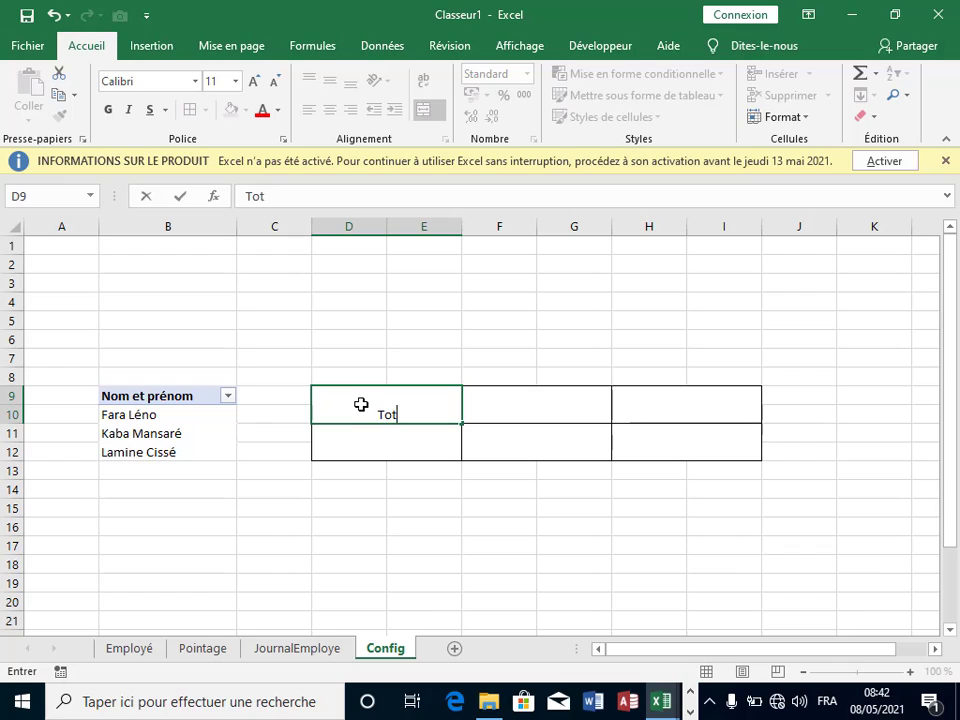
pyautogui.write('al H N')
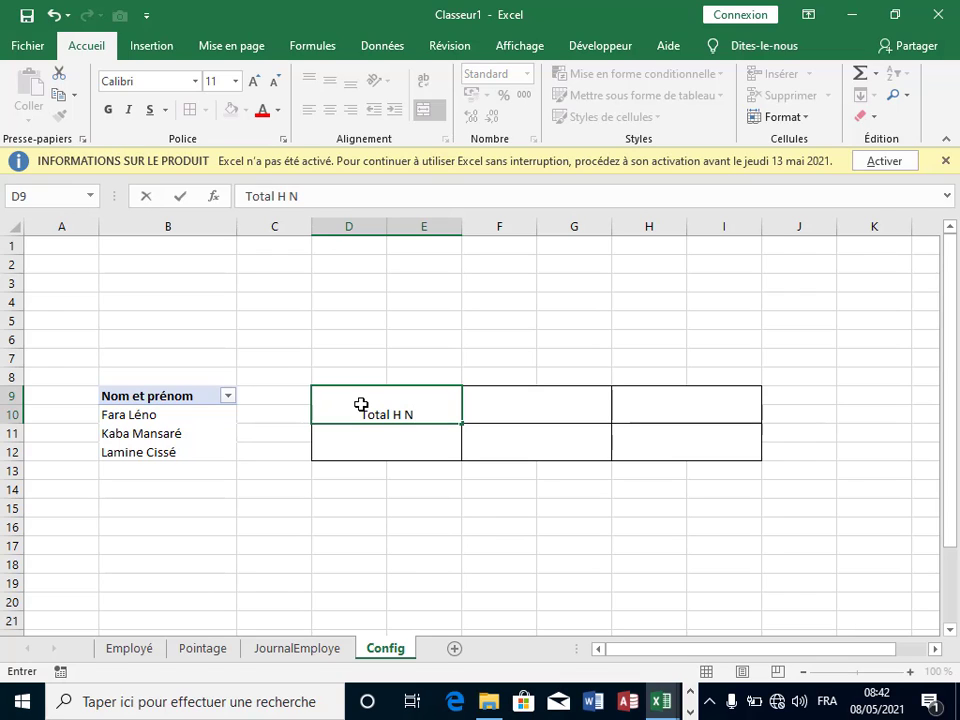
pyautogui.click(480, 405)
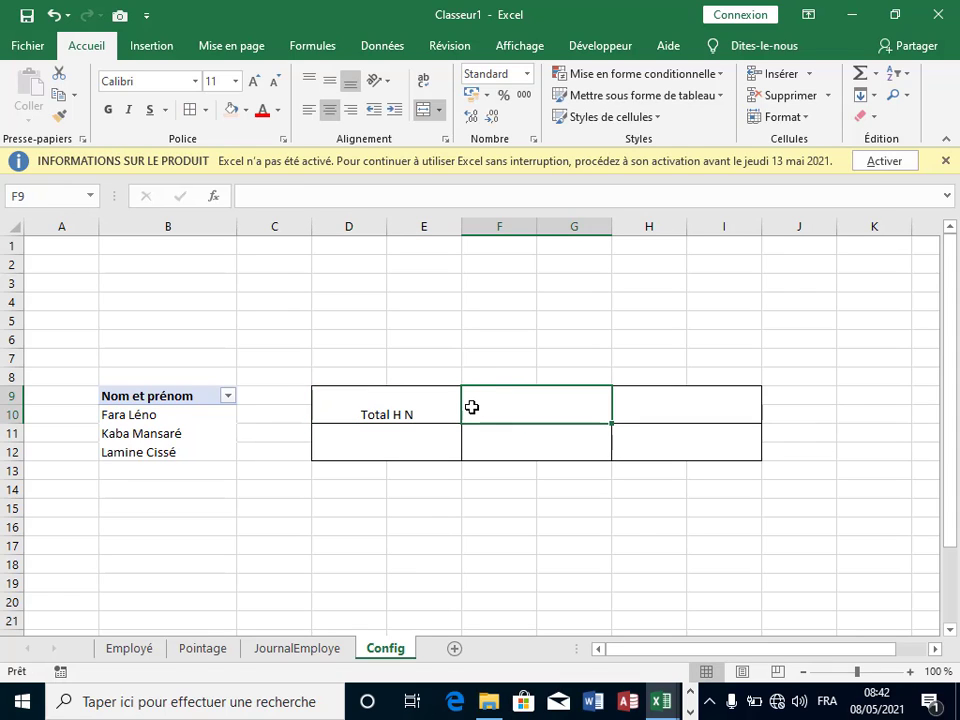
pyautogui.write('Tot')
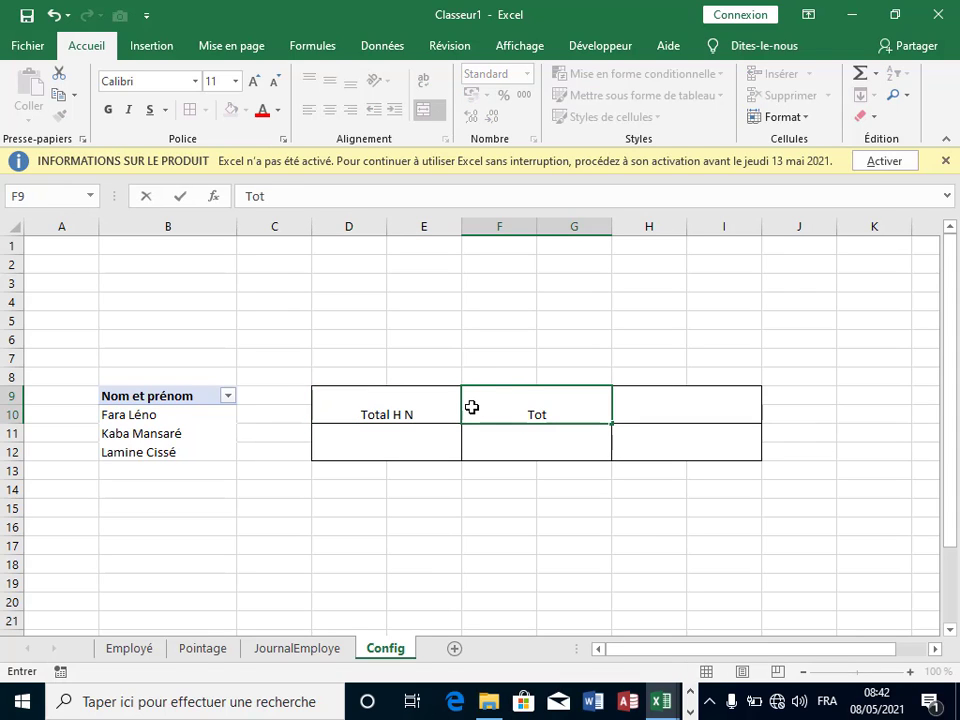
pyautogui.write('al')
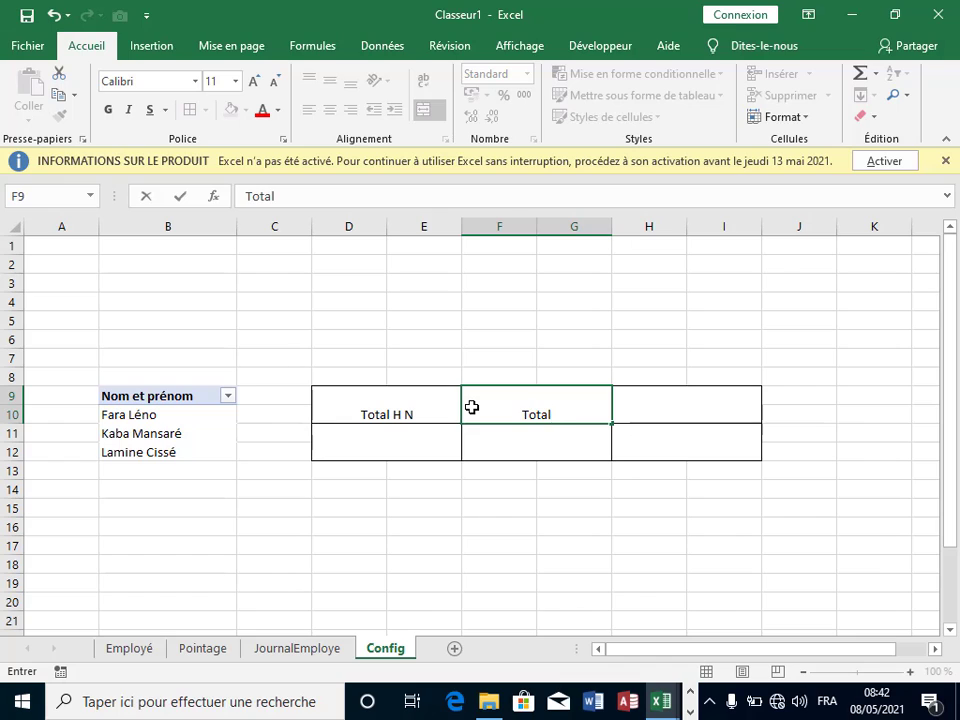
pyautogui.write(' H Supp')
pyautogui.click(543, 412)
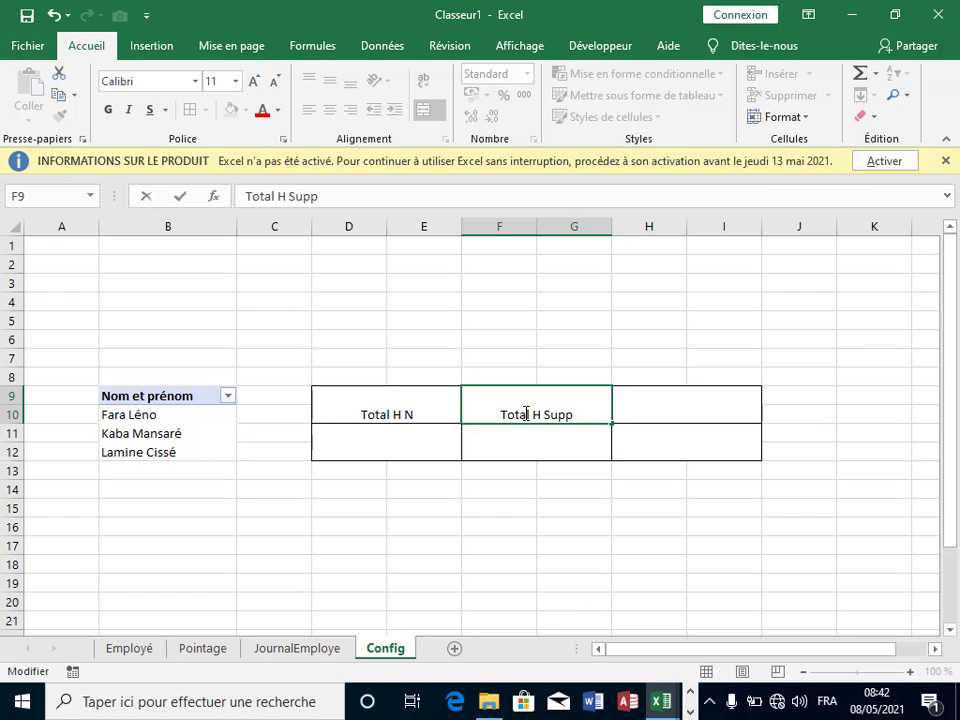
pyautogui.write('.')
pyautogui.press('BackSpace')
pyautogui.write('/')
pyautogui.click(407, 418)
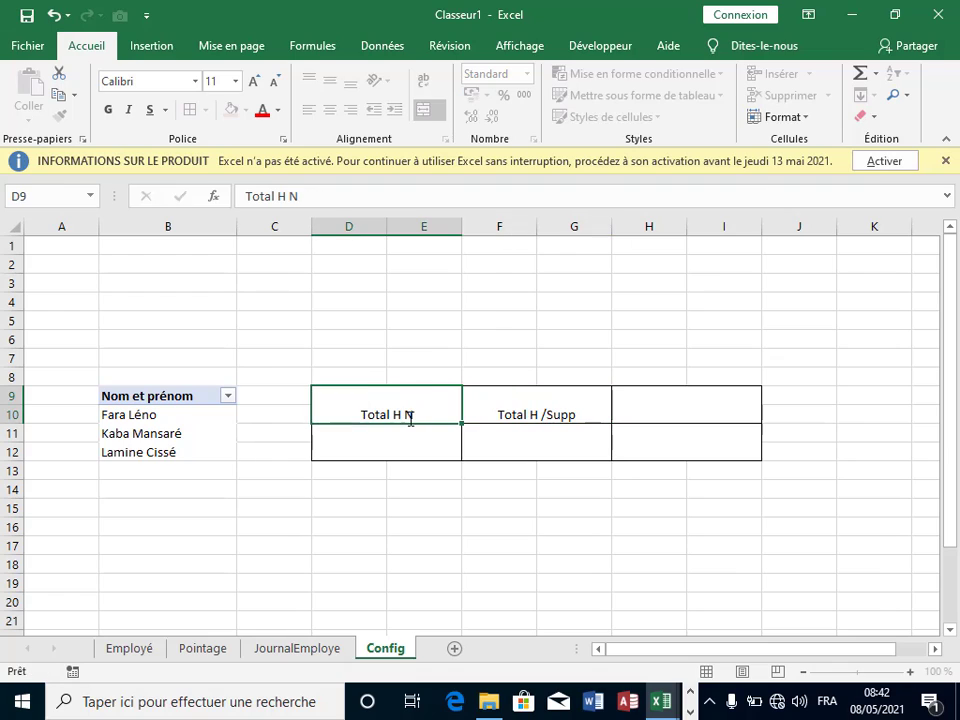
# Step: Change D9 to 'Total H /Normal' and enter 'Salaire/mois' in H9
pyautogui.doubleClick(409, 419)
pyautogui.write('/N')
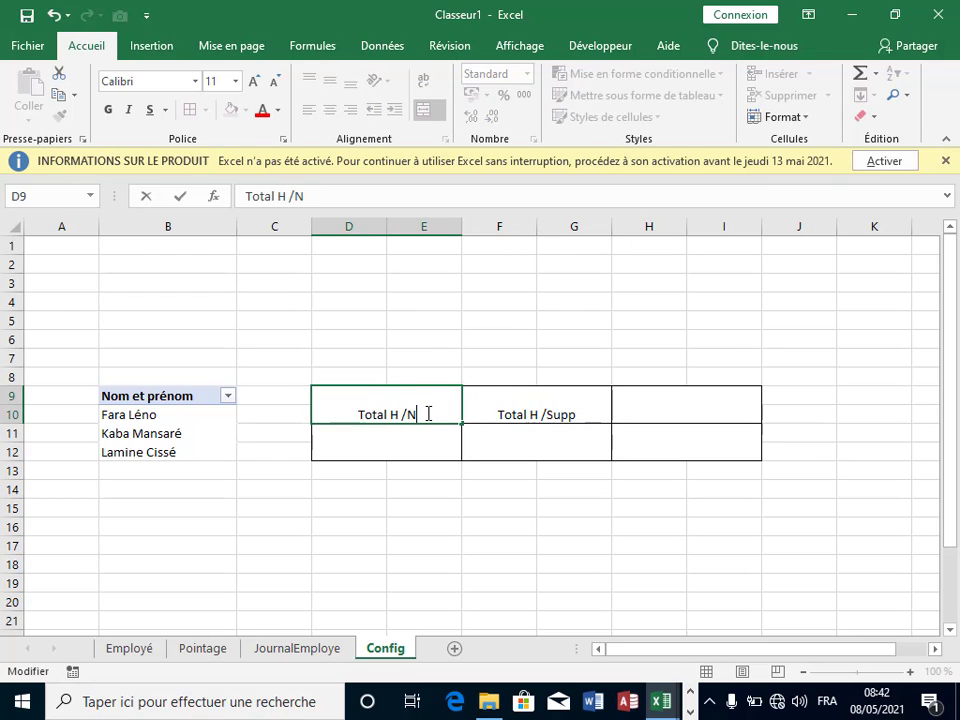
pyautogui.write('orm')
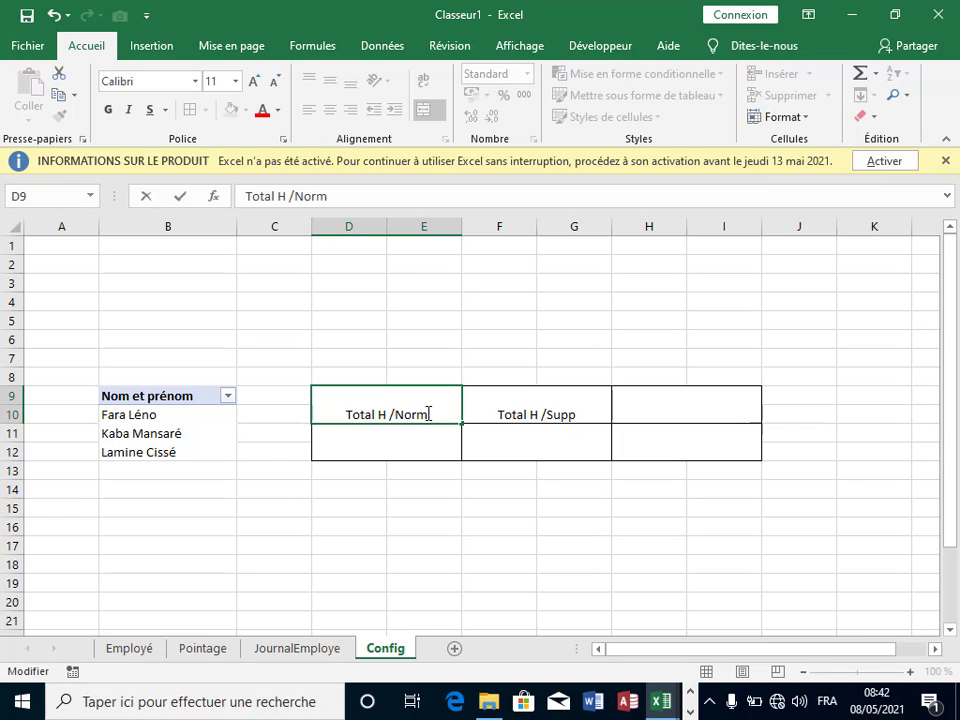
pyautogui.write('al')
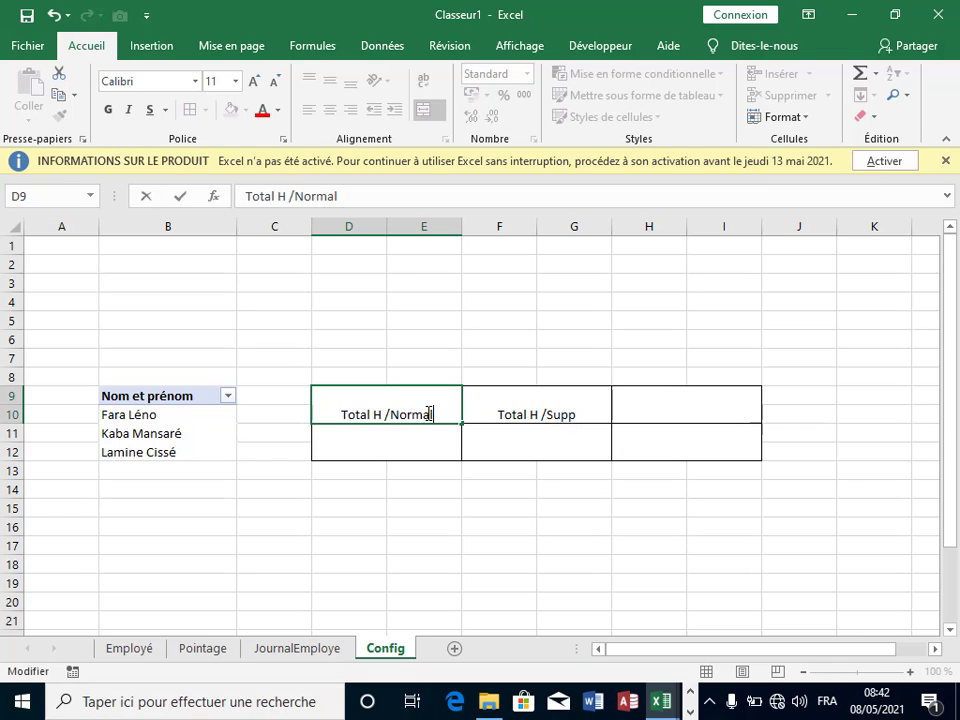
pyautogui.click(633, 412)
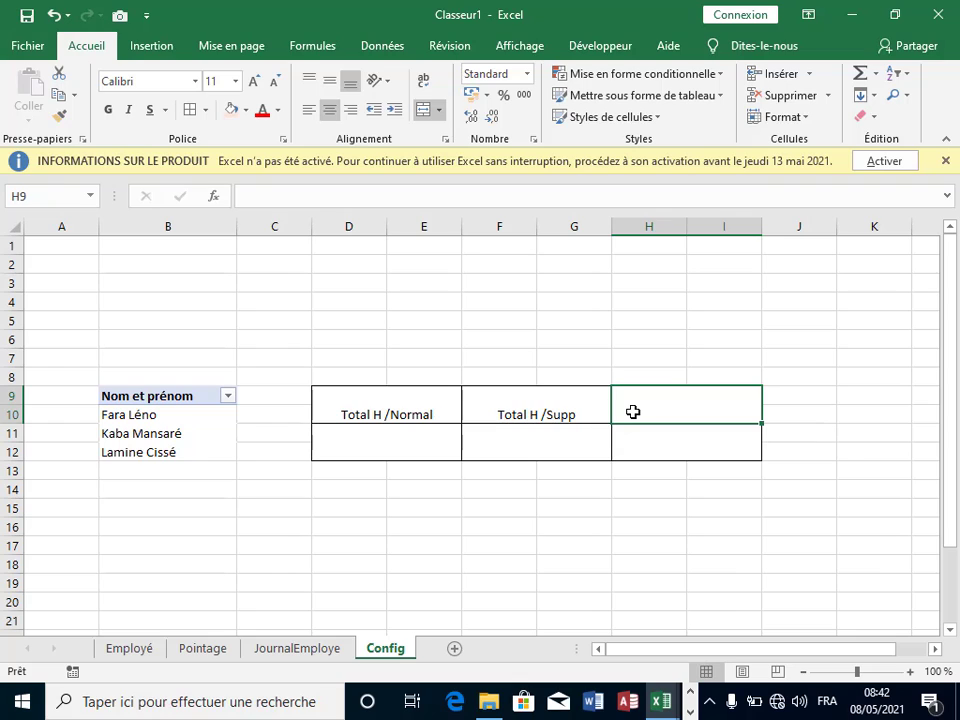
pyautogui.write('Sa')
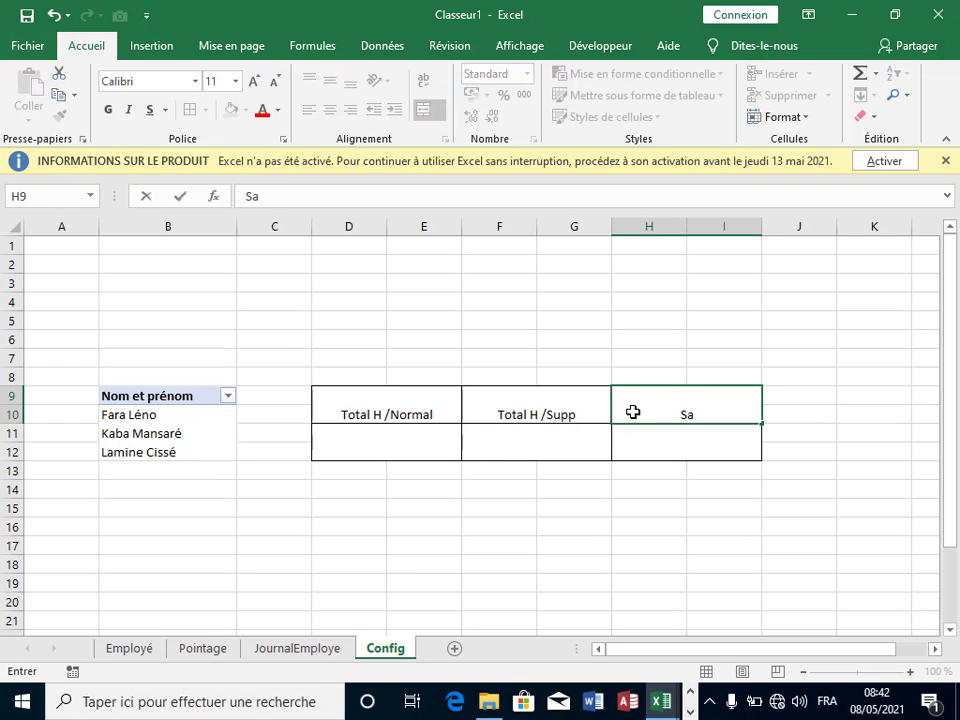
pyautogui.write('laire.')
pyautogui.press('BackSpace')
pyautogui.write('/')
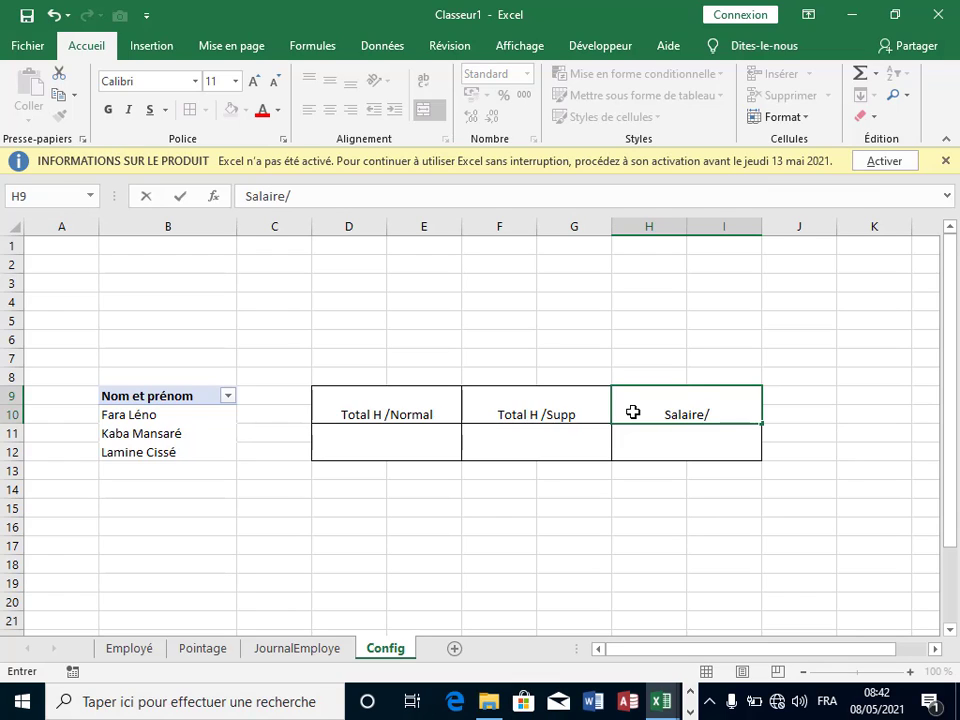
pyautogui.write('moi')
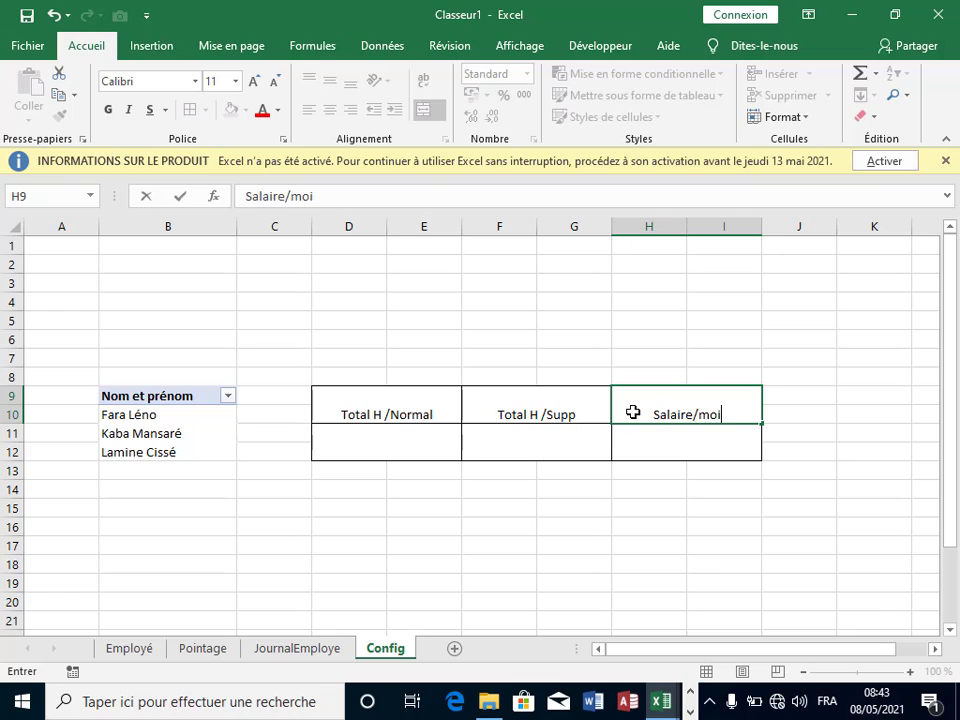
pyautogui.write('s')
pyautogui.click(632, 491)
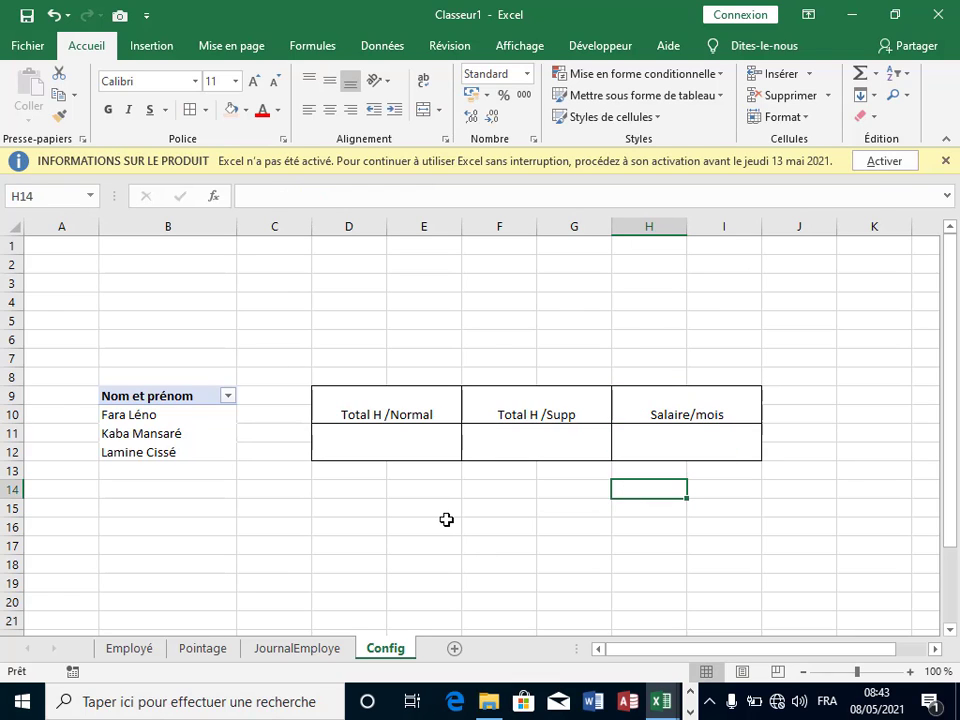
# Step: Replace the H9 header 'Salaire/mois' with 'Total Heure'
pyautogui.click(726, 411)
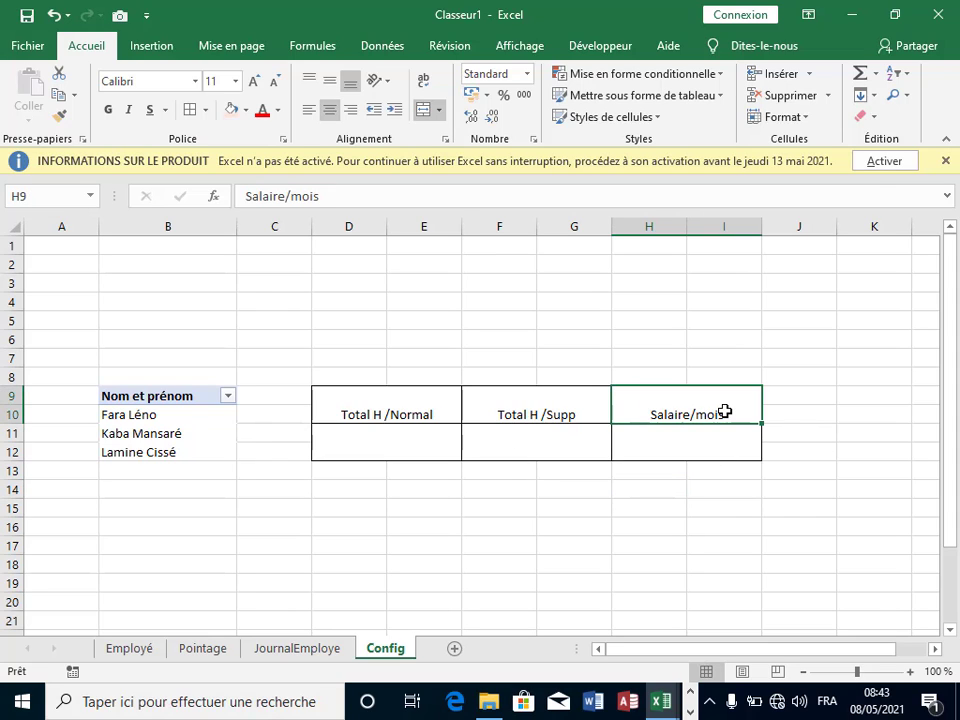
pyautogui.doubleClick(726, 411)
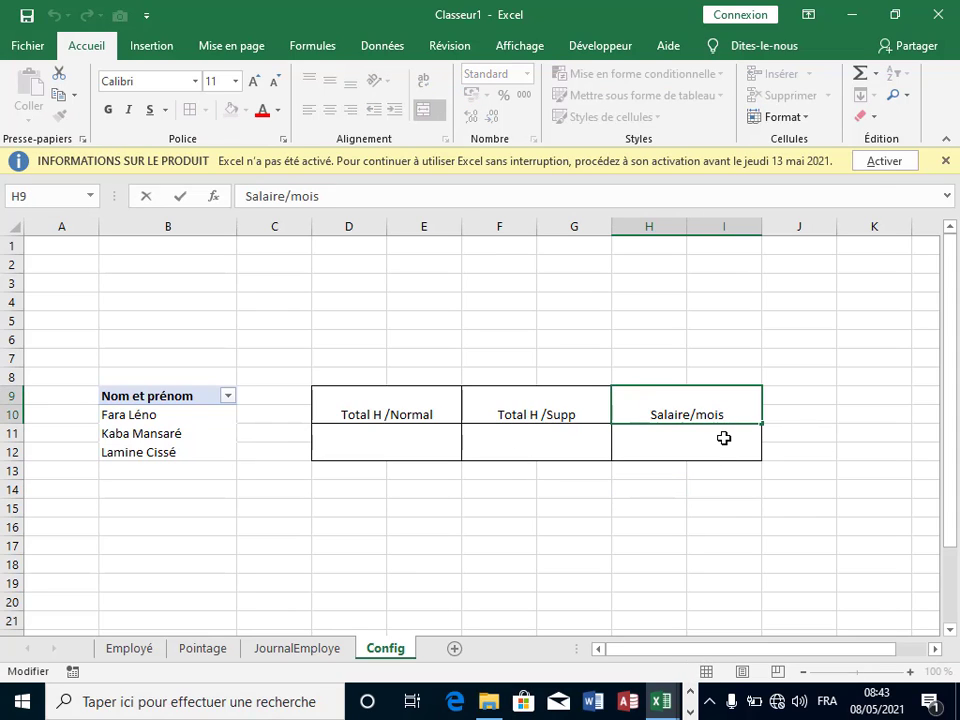
pyautogui.click(643, 540)
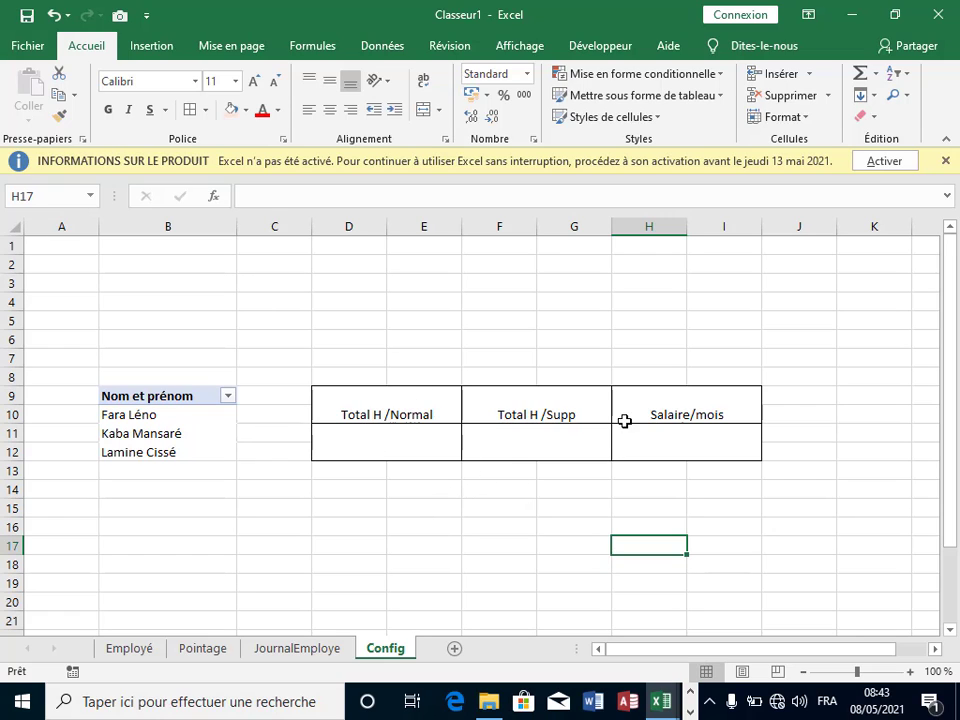
pyautogui.click(696, 418)
pyautogui.press('BackSpace')
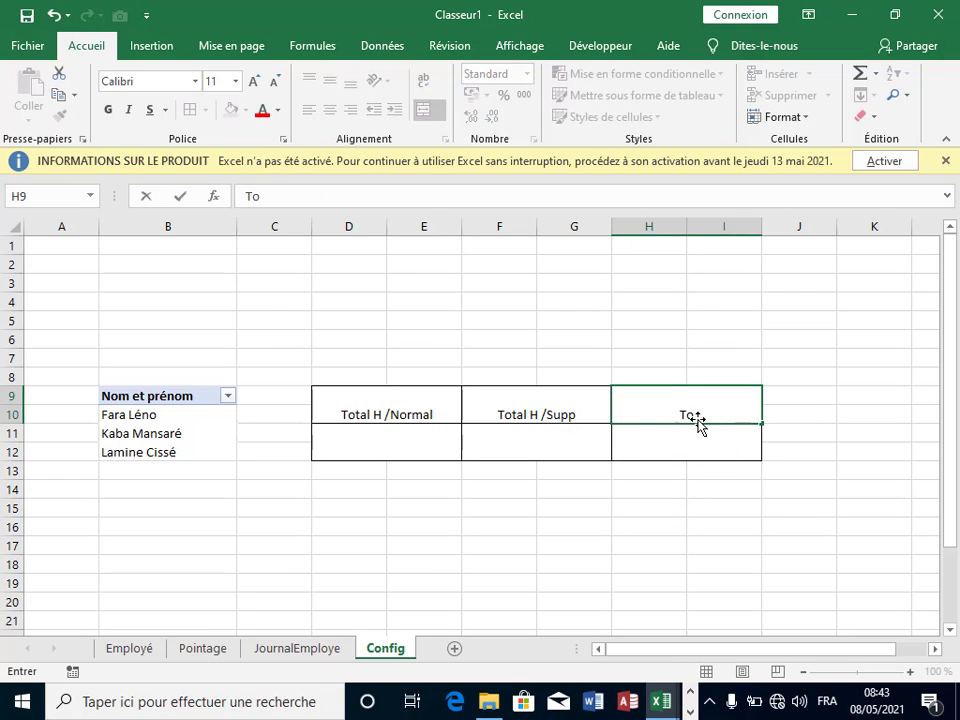
pyautogui.write('Total Heure')
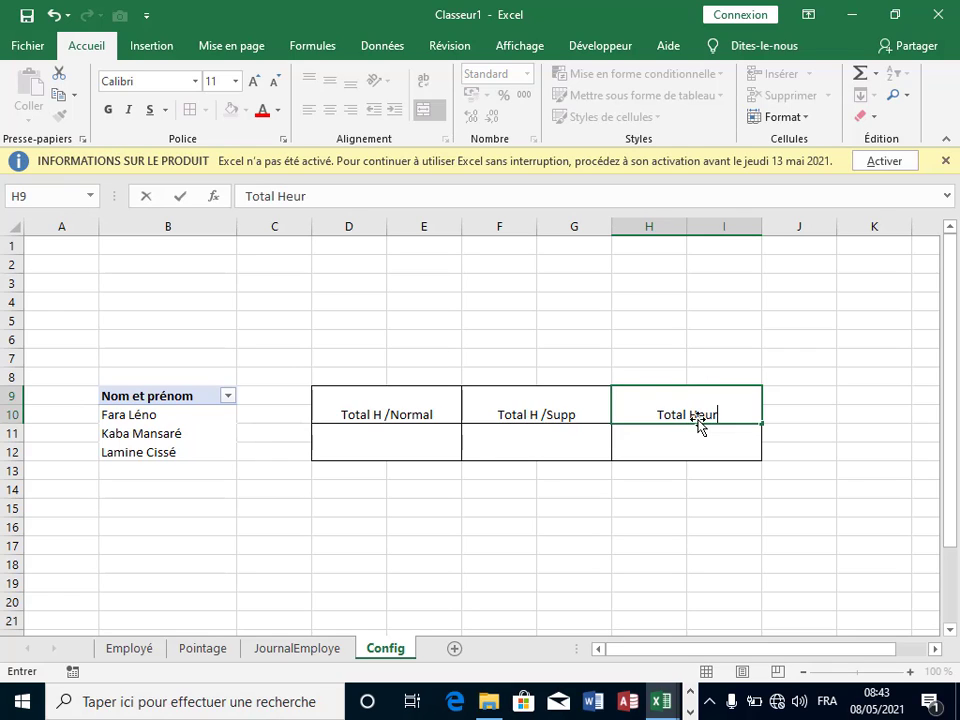
pyautogui.click(695, 496)
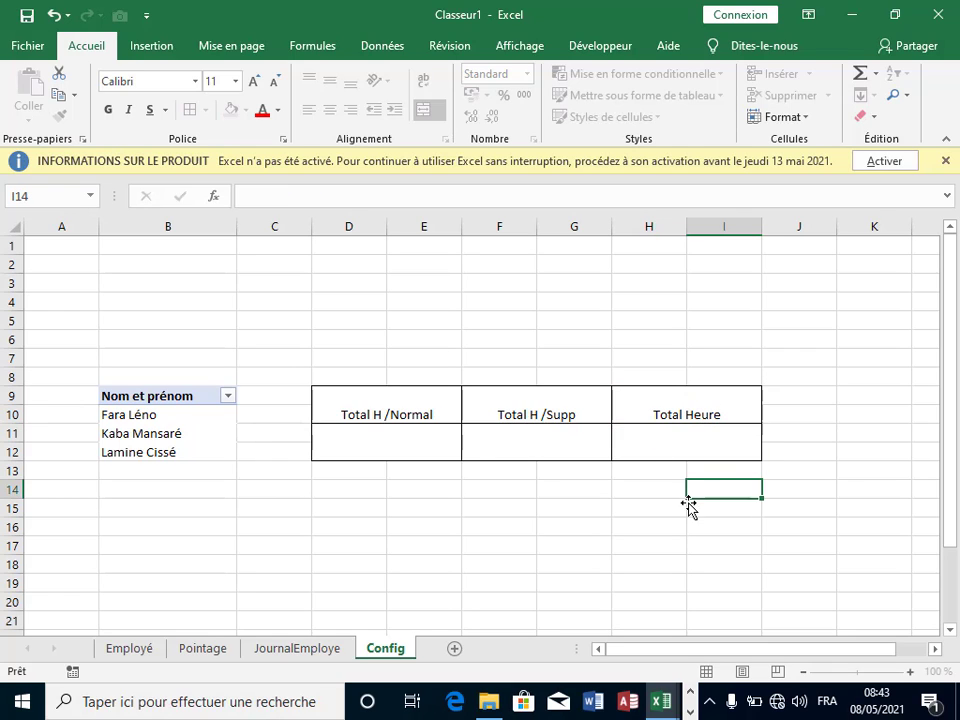
# Step: Format-paint the D9:I12 bordered grid onto D14:I17 to create the second table
pyautogui.click(395, 418)
pyautogui.moveTo(495, 427); pyautogui.dragTo(643, 441)
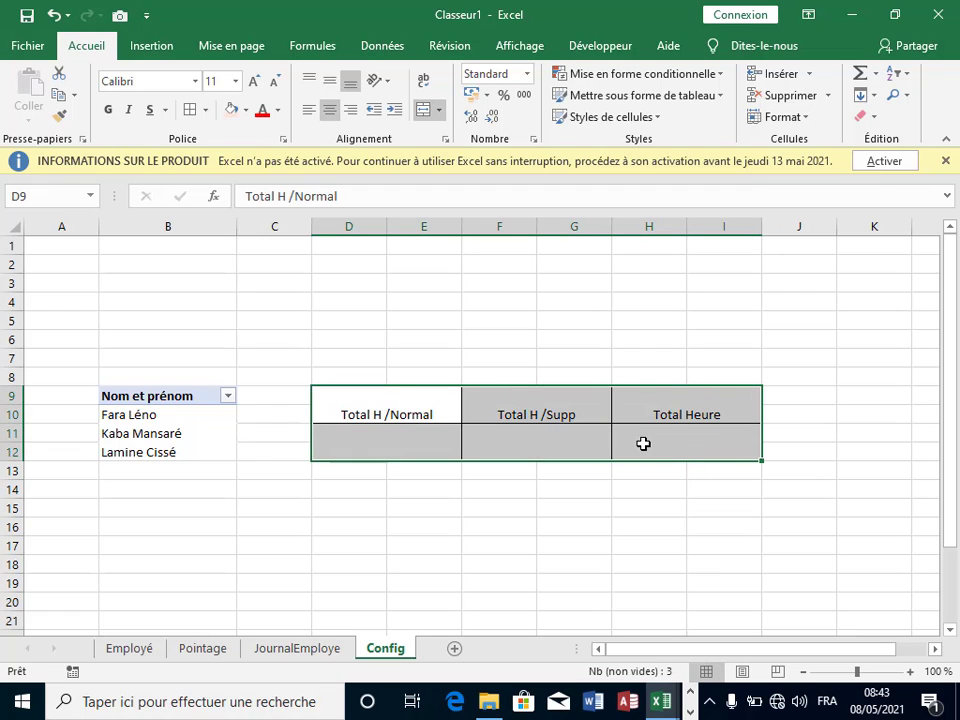
pyautogui.click(60, 116)
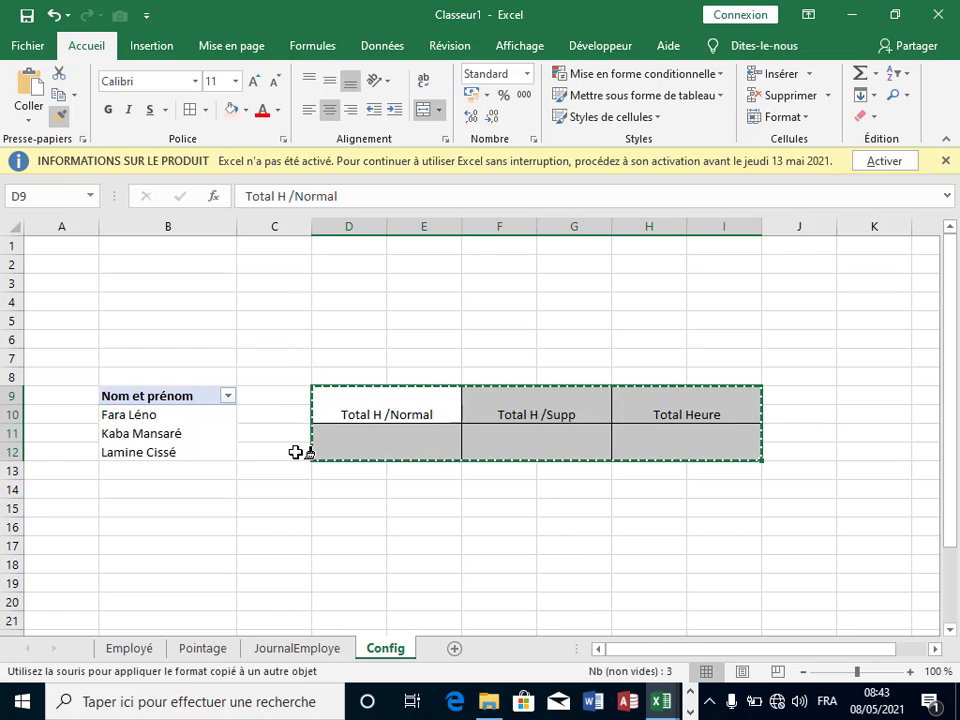
pyautogui.moveTo(349, 484)
pyautogui.mouseDown()
pyautogui.moveTo(553, 498)
pyautogui.moveTo(703, 527)
pyautogui.moveTo(710, 516)
pyautogui.moveTo(709, 538)
pyautogui.mouseUp()
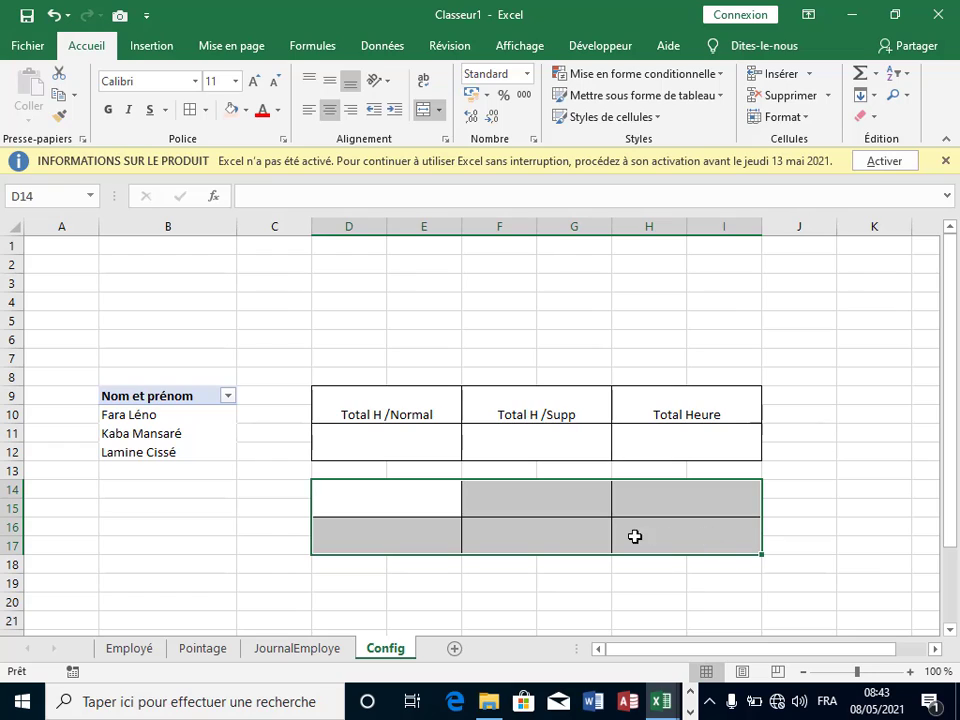
# Step: Enter 'Salaire /jours' in D14 and 'Nombre de jours' in F14 as the second table's headers
pyautogui.click(548, 600)
pyautogui.click(391, 511)
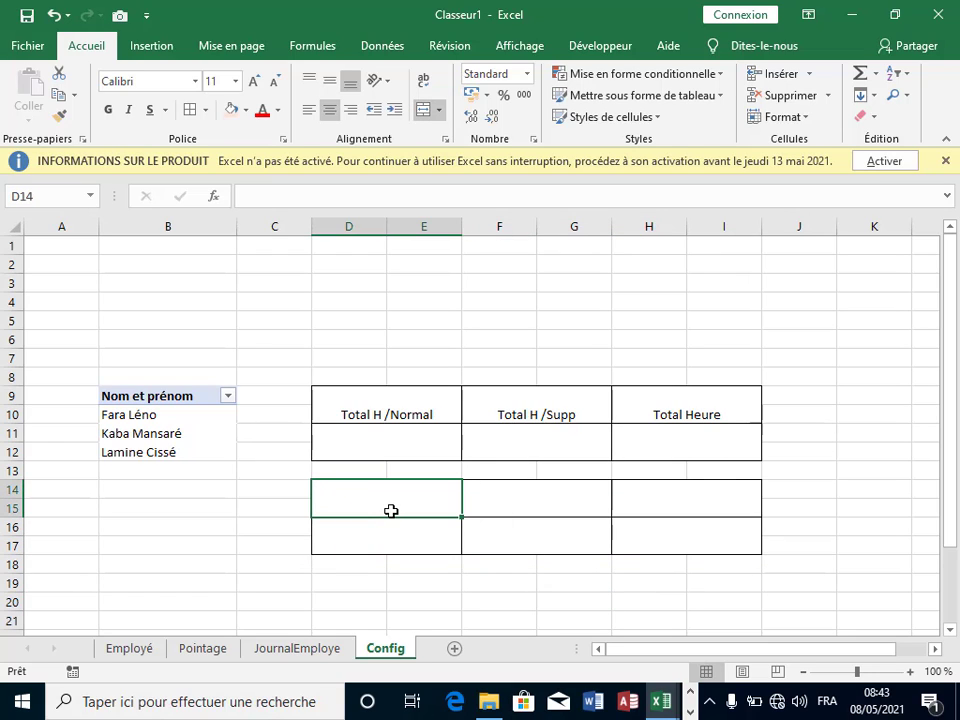
pyautogui.write('Sala')
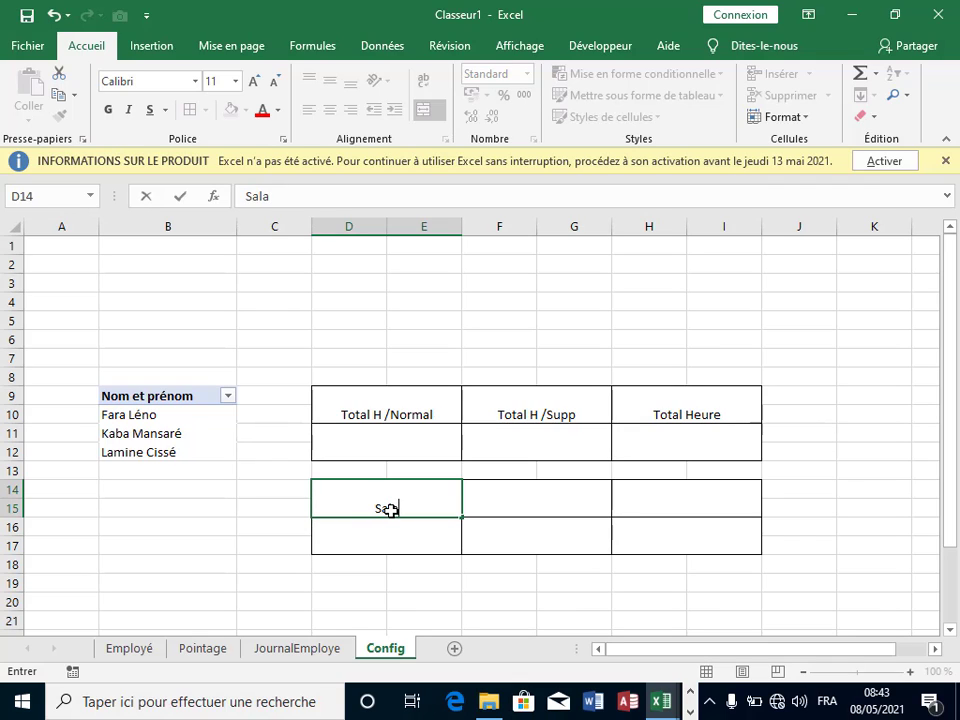
pyautogui.write('ire /jours')
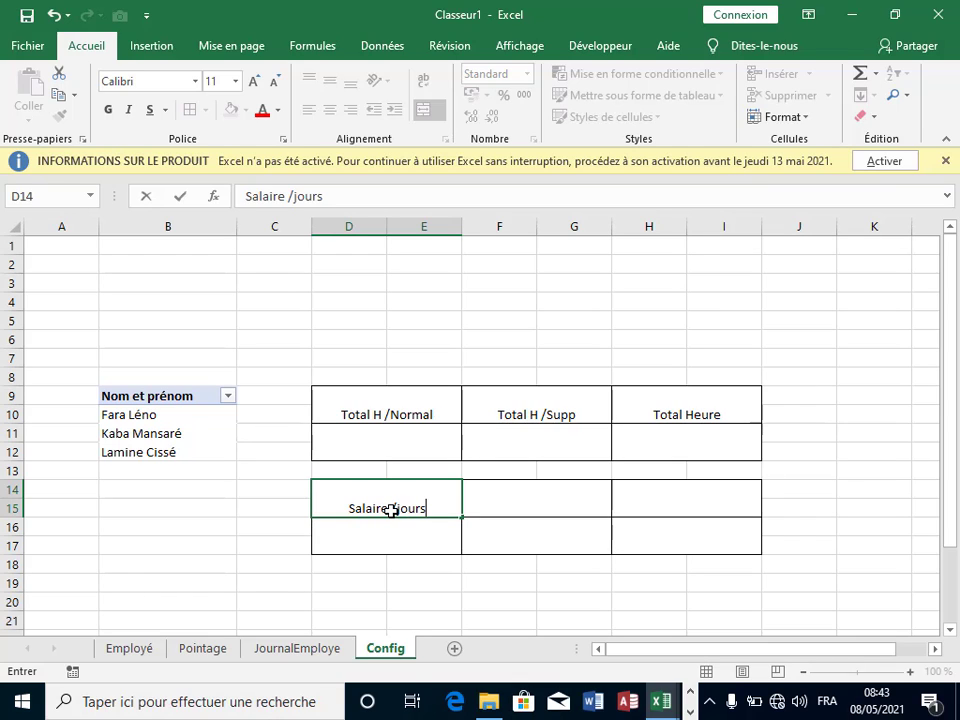
pyautogui.click(571, 511)
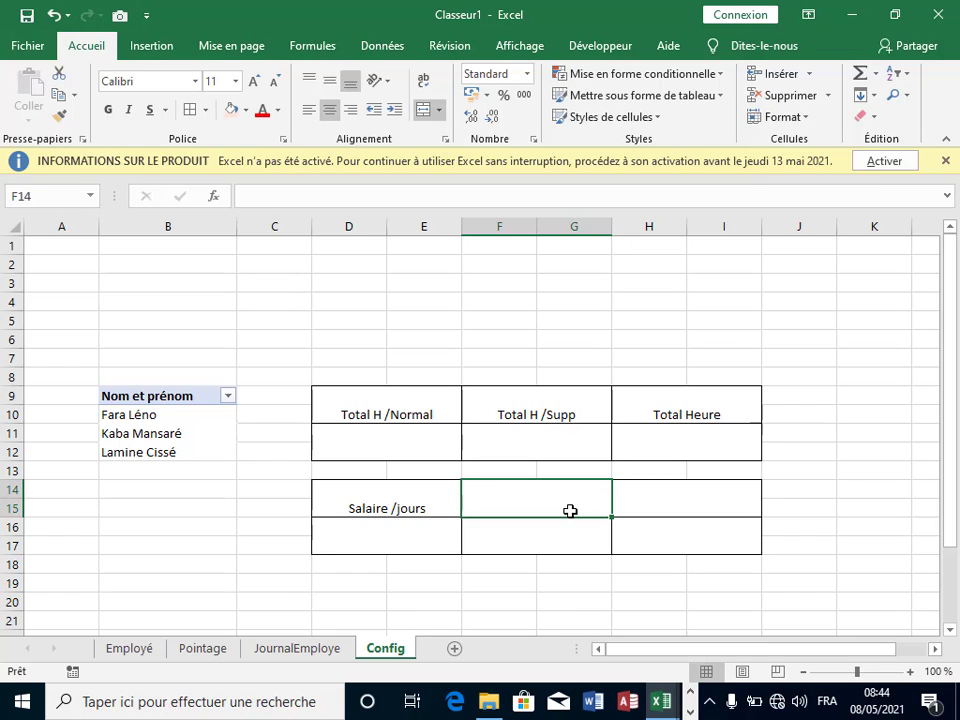
pyautogui.write('No')
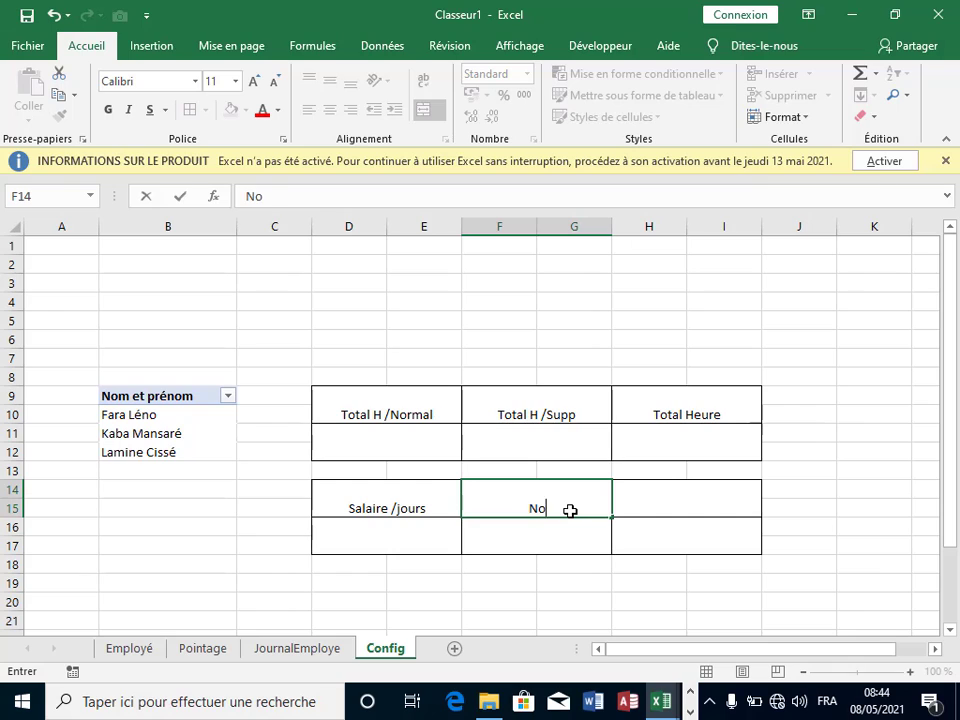
pyautogui.write('mbre de j')
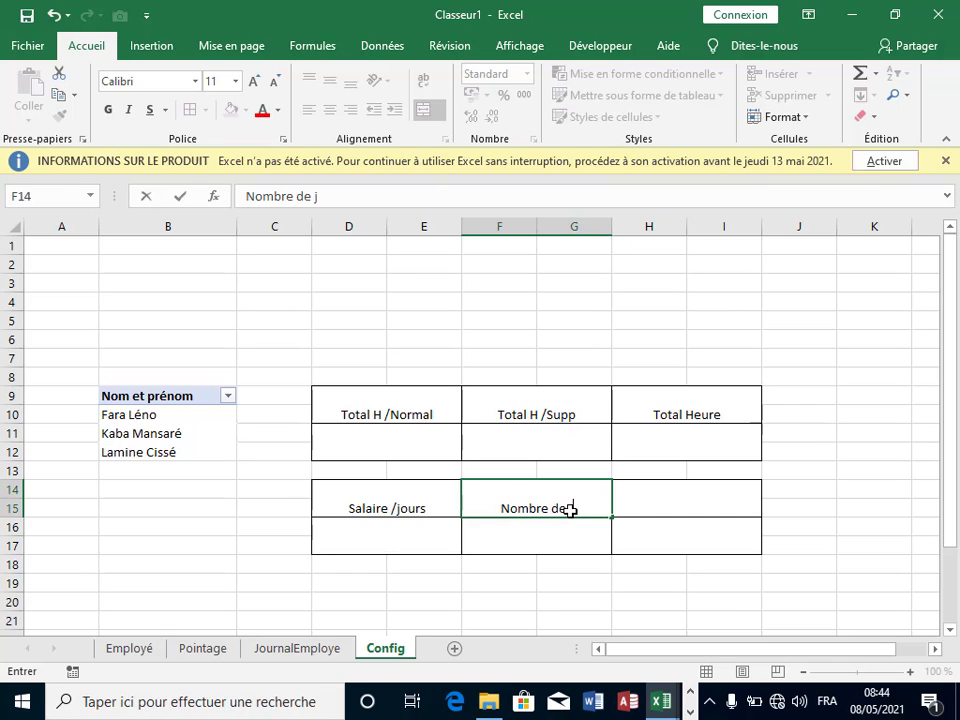
pyautogui.write('ours')
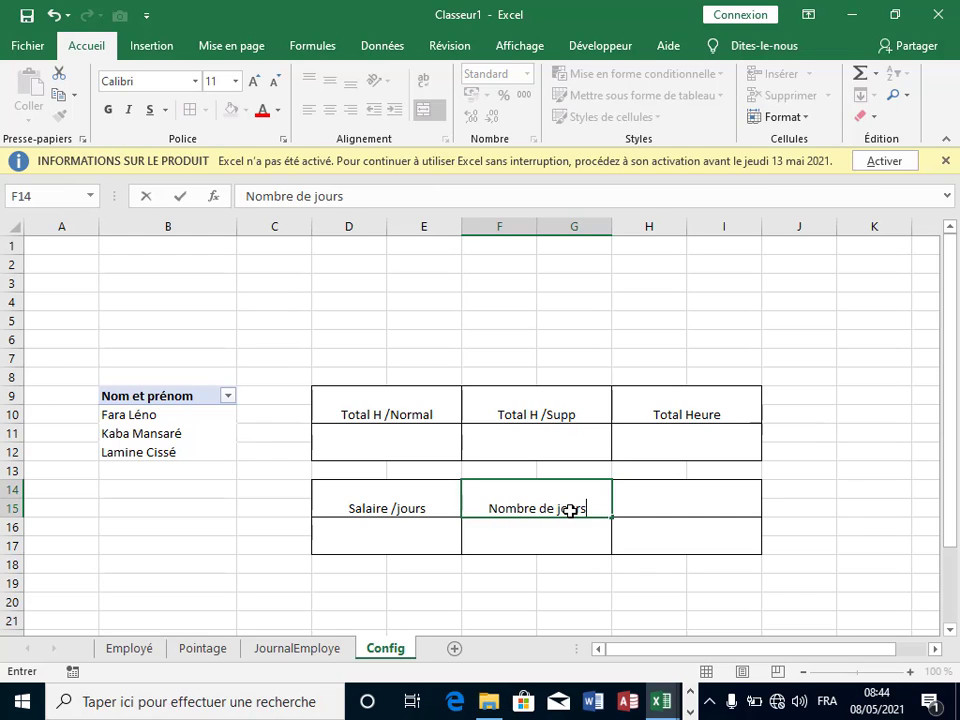
pyautogui.click(656, 502)
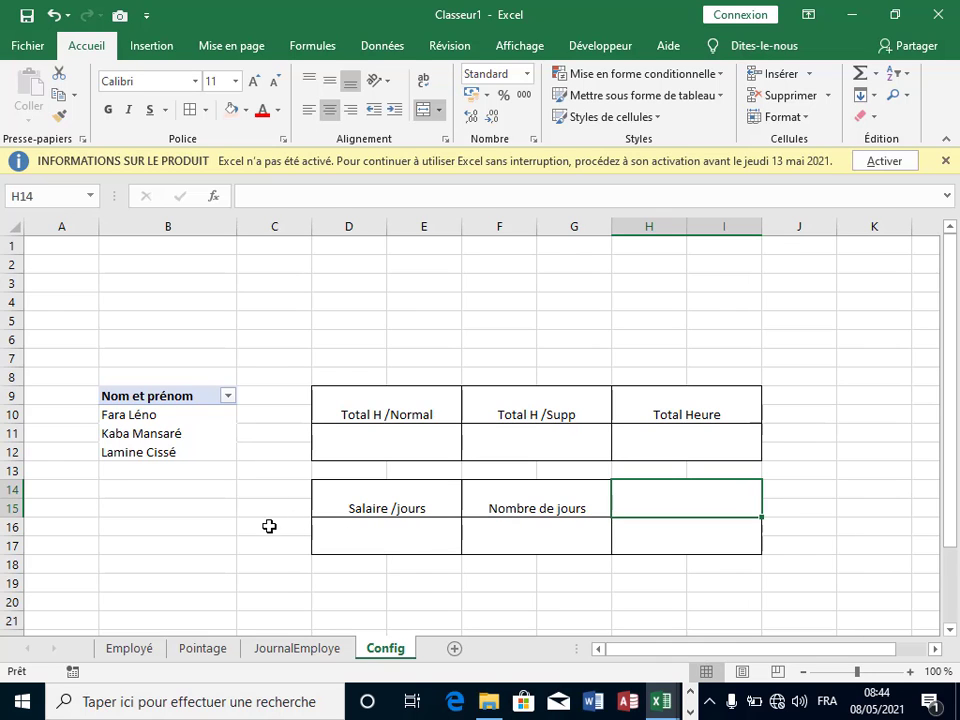
# Step: After checking the JournalEmploye columns, enter 'Observation' in H14 on the Config sheet
pyautogui.click(328, 647)
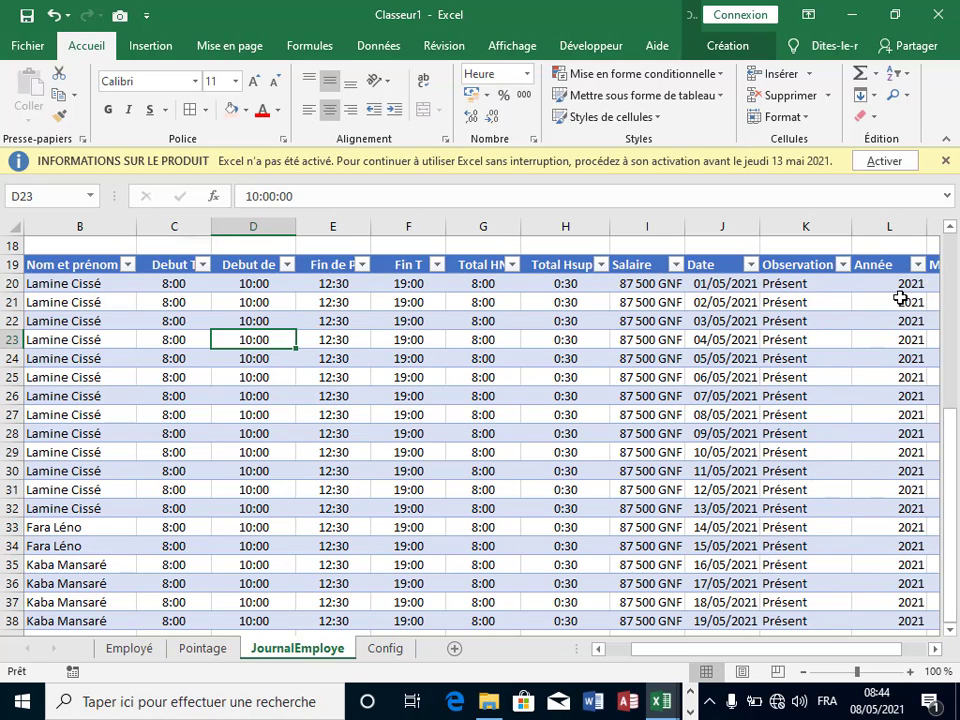
pyautogui.click(396, 652)
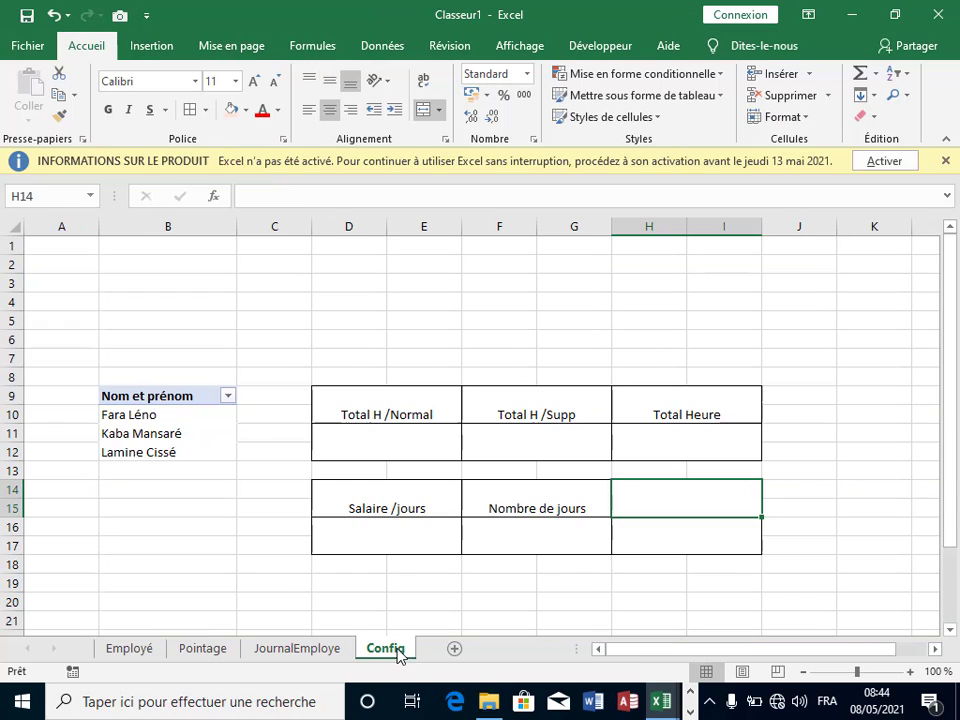
pyautogui.click(713, 560)
pyautogui.click(679, 488)
pyautogui.write('Obse')
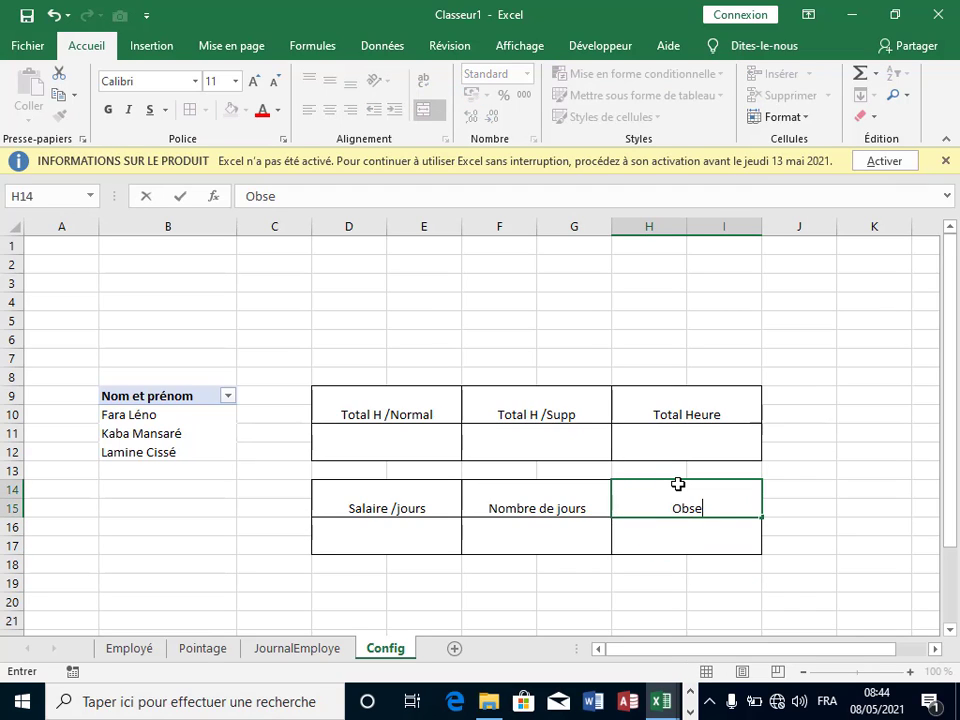
pyautogui.write('rvation')
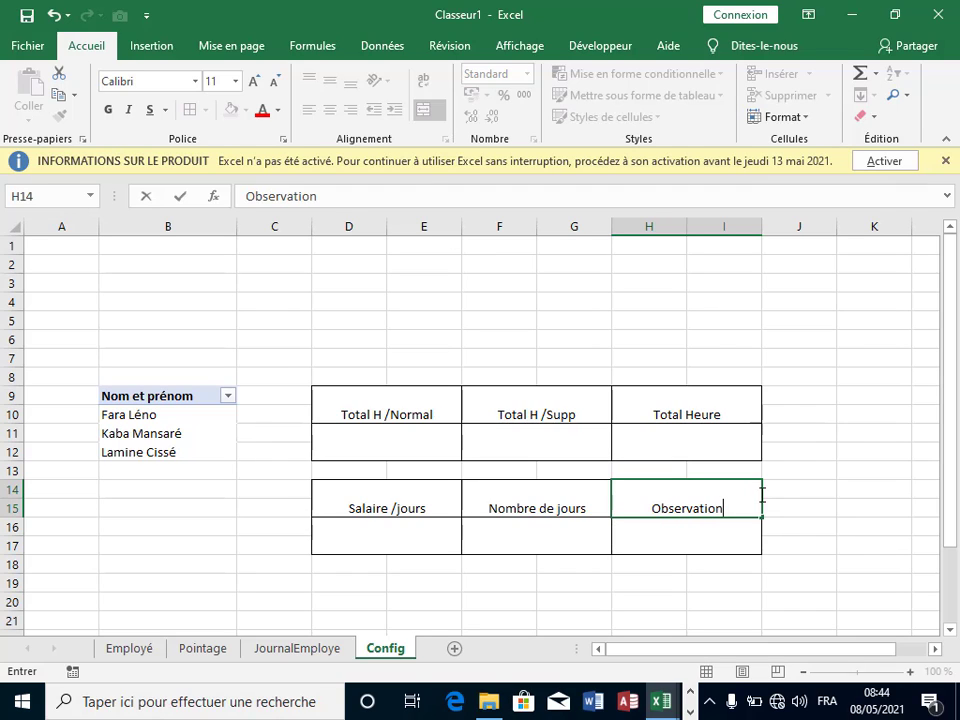
pyautogui.click(816, 526)
# Step: Give both tables' header rows a salmon fill
pyautogui.click(649, 578)
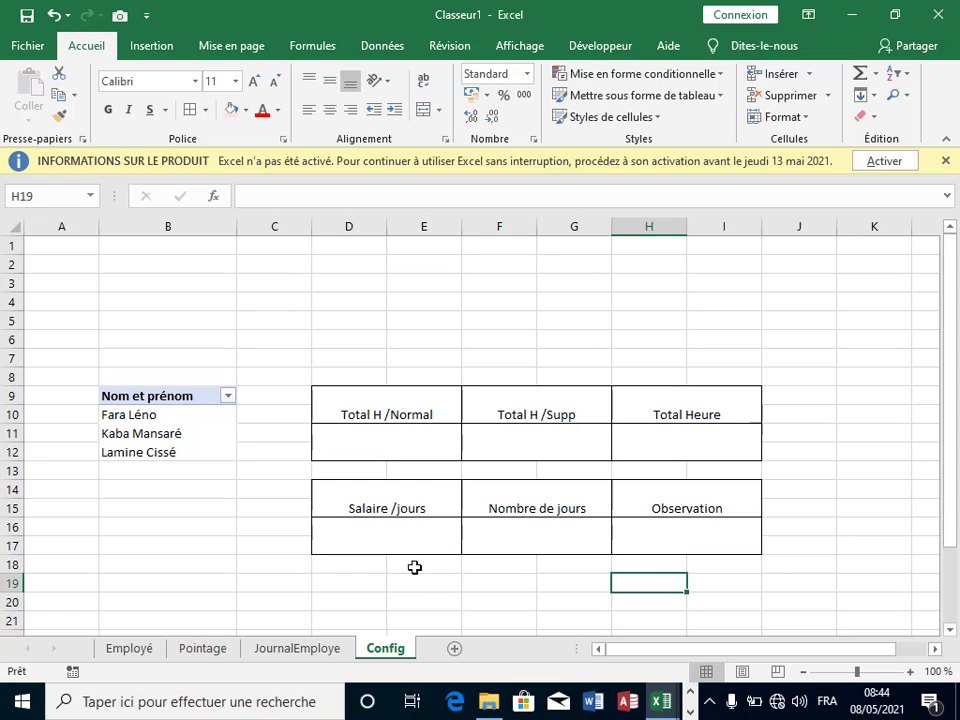
pyautogui.moveTo(410, 421); pyautogui.dragTo(705, 408)
pyautogui.click(237, 114)
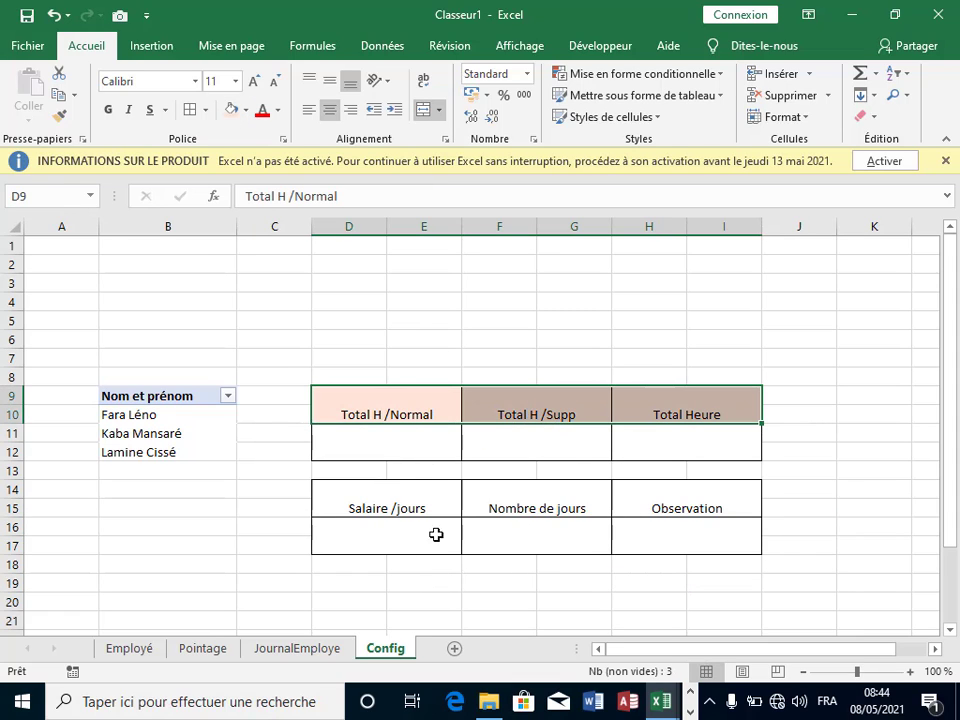
pyautogui.moveTo(388, 510); pyautogui.dragTo(689, 488)
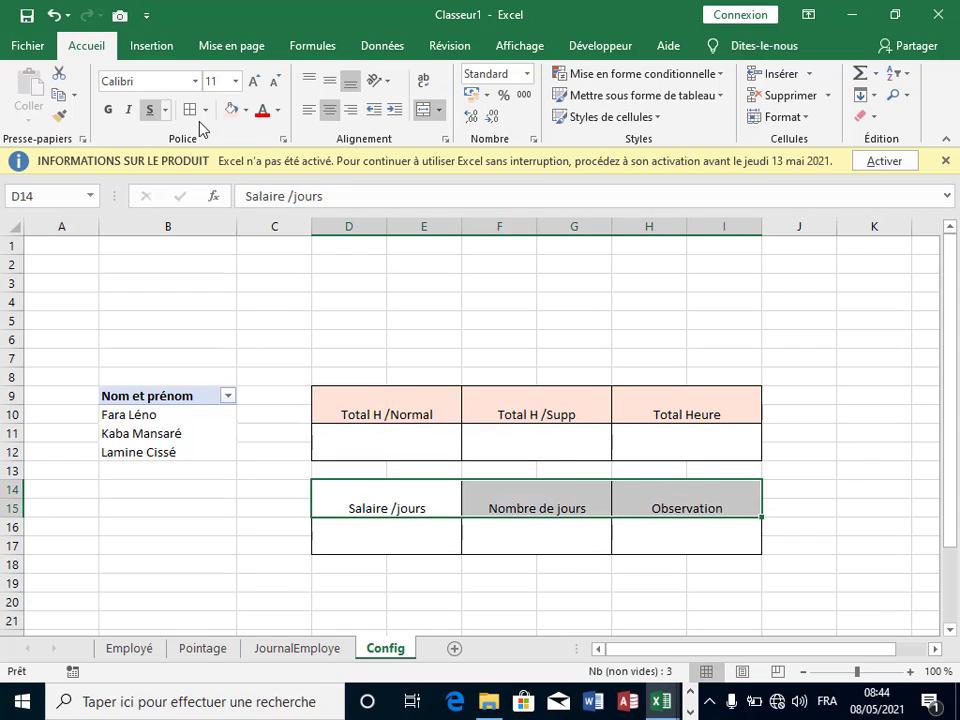
pyautogui.click(231, 113)
# Step: Make both tables' header rows bold and vertically centred
pyautogui.moveTo(381, 403); pyautogui.dragTo(714, 407)
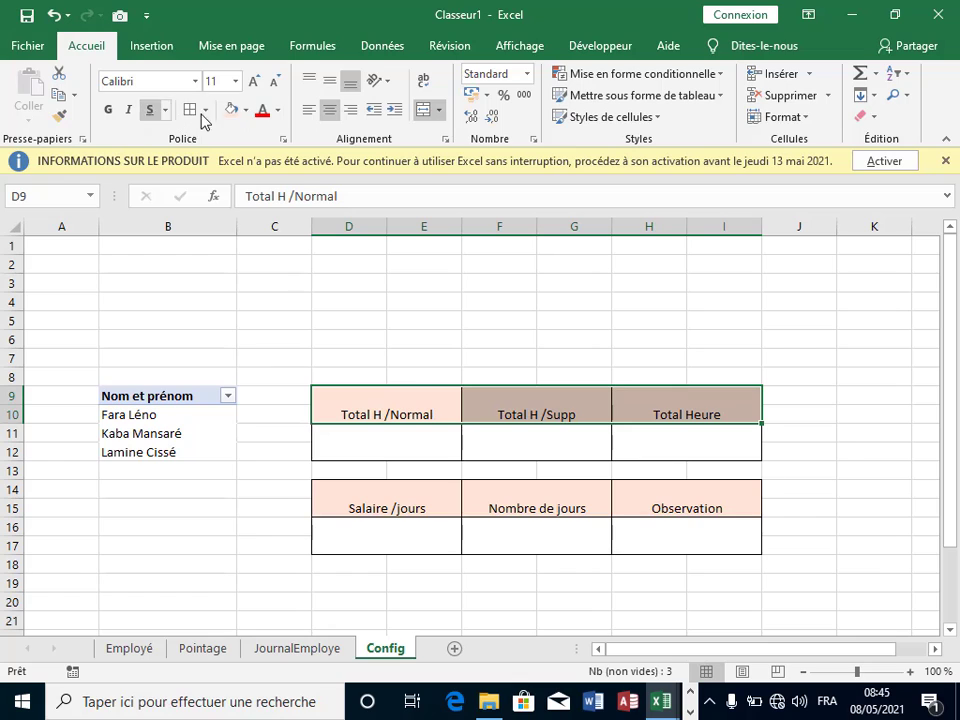
pyautogui.click(330, 83)
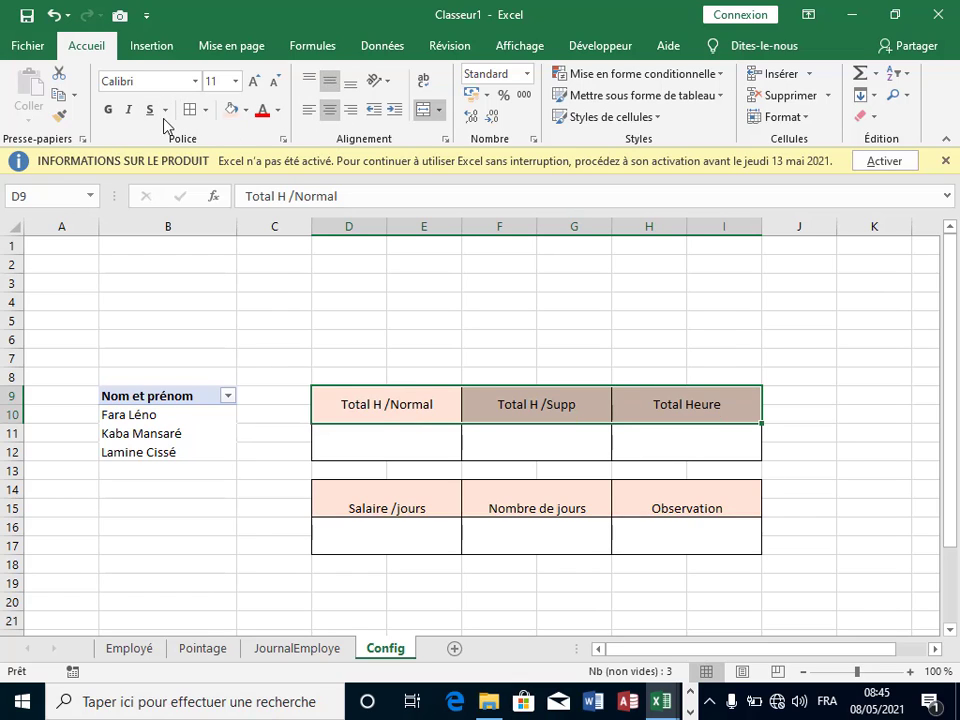
pyautogui.click(108, 109)
pyautogui.moveTo(375, 510); pyautogui.dragTo(692, 508)
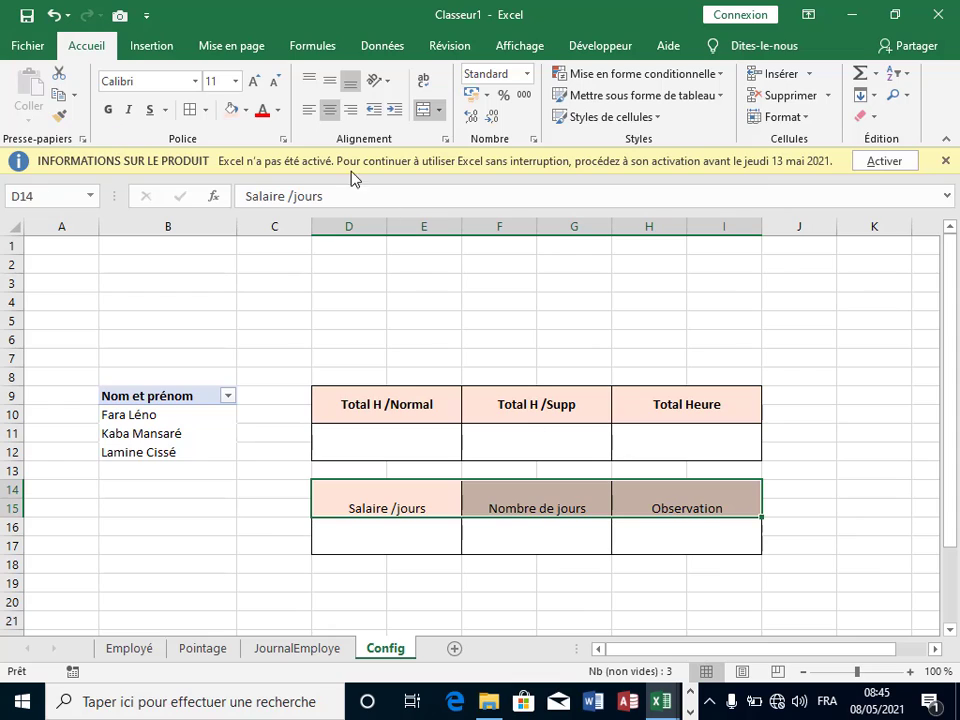
pyautogui.click(108, 109)
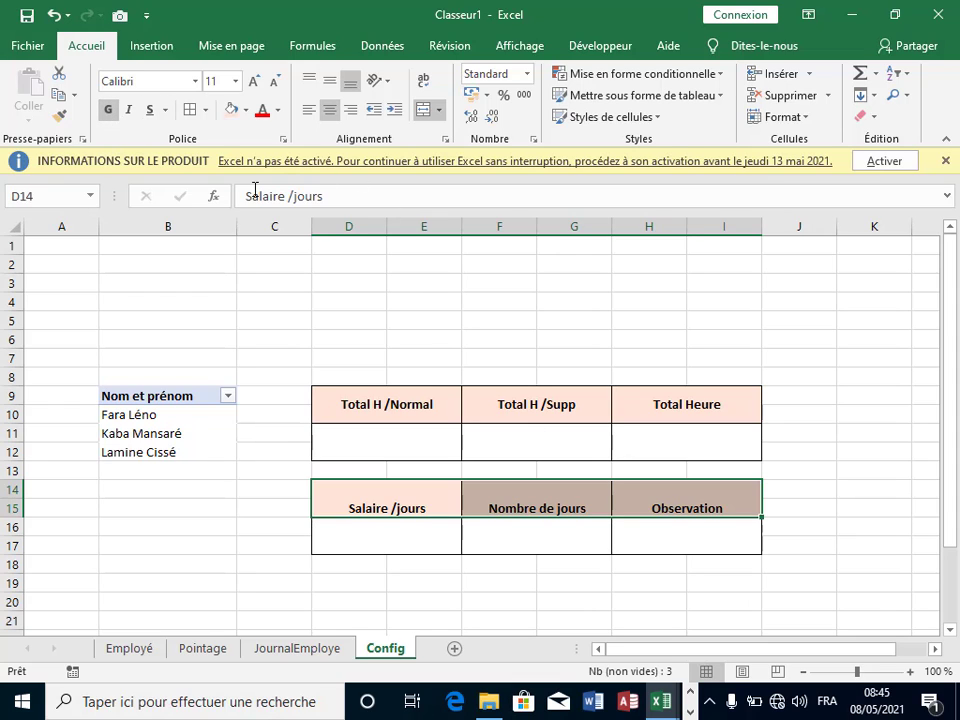
pyautogui.click(330, 82)
pyautogui.click(806, 425)
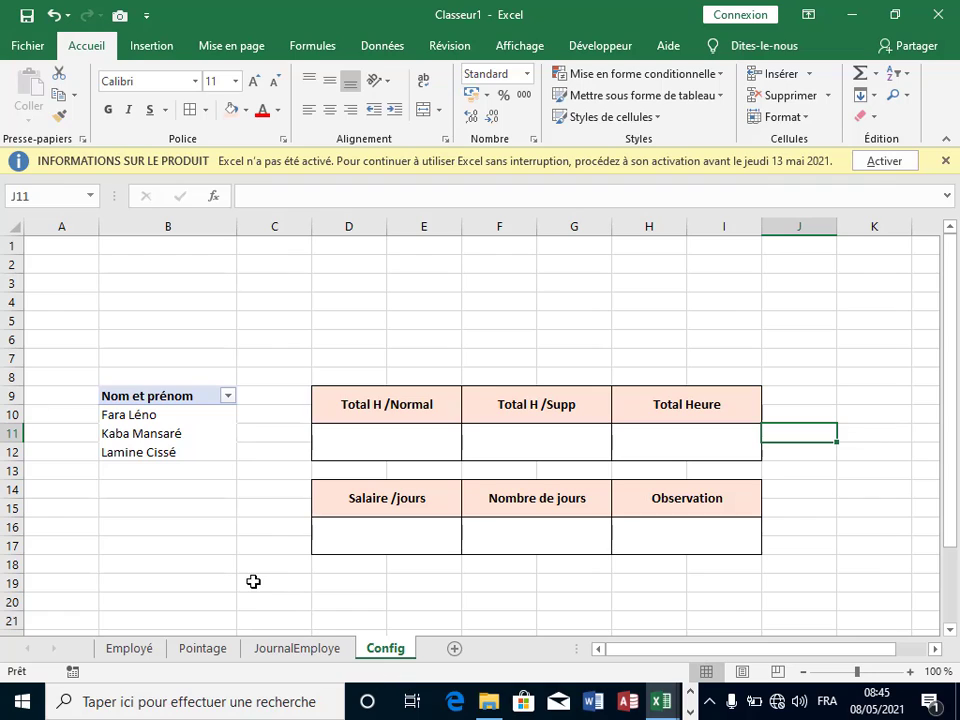
pyautogui.click(357, 557)
pyautogui.click(383, 445)
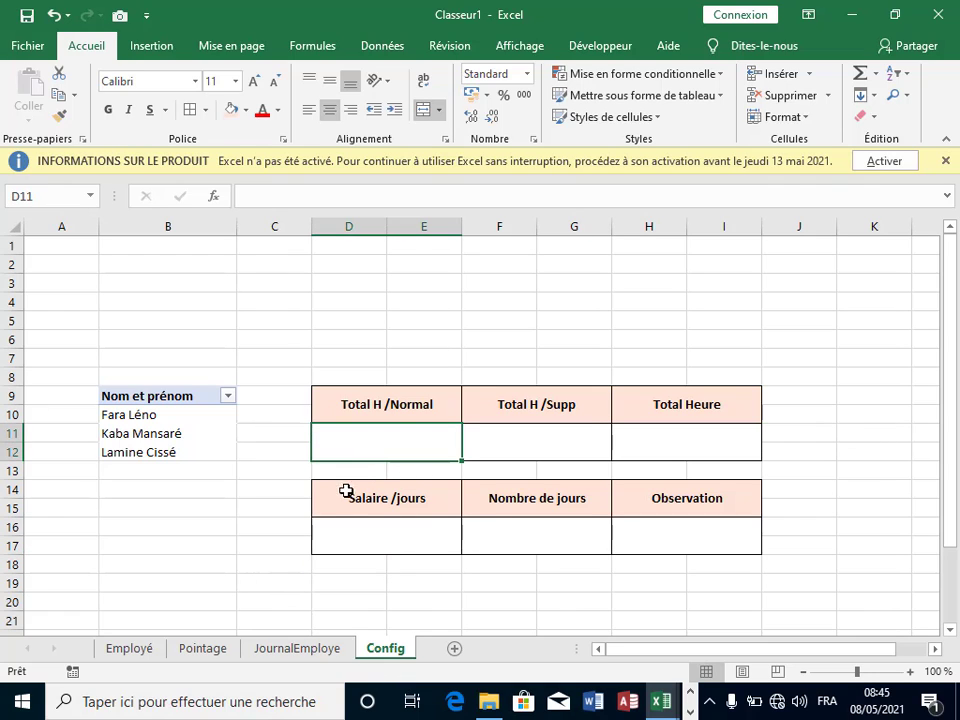
# Step: Start a SOMME.SI in D11 with range JournalEmploye!B20:B38 and criterion Config!B10
pyautogui.write('=')
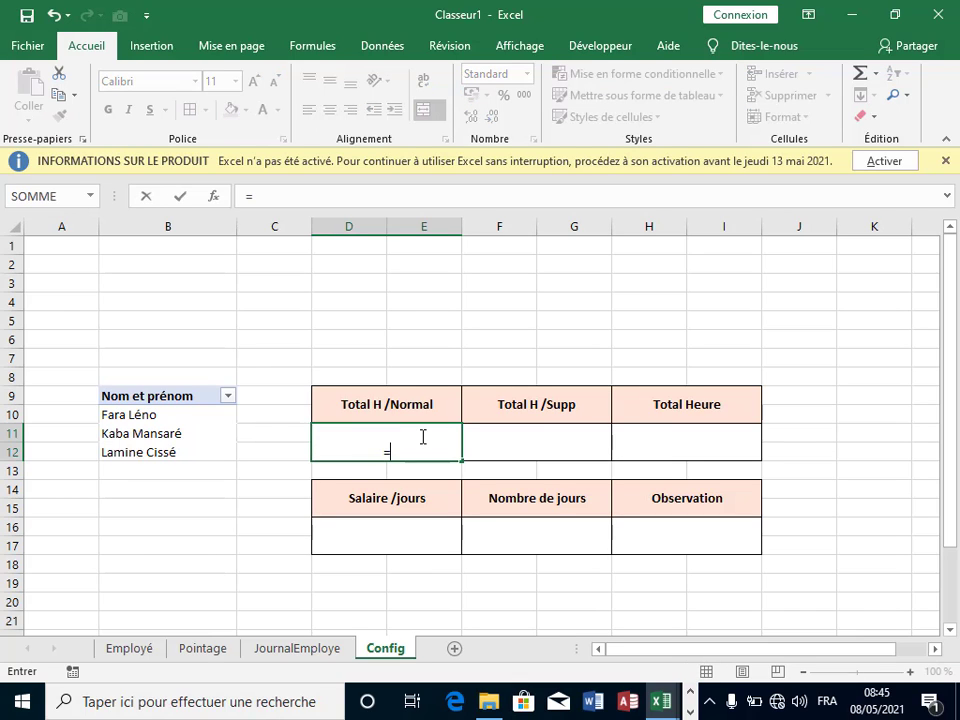
pyautogui.write('som')
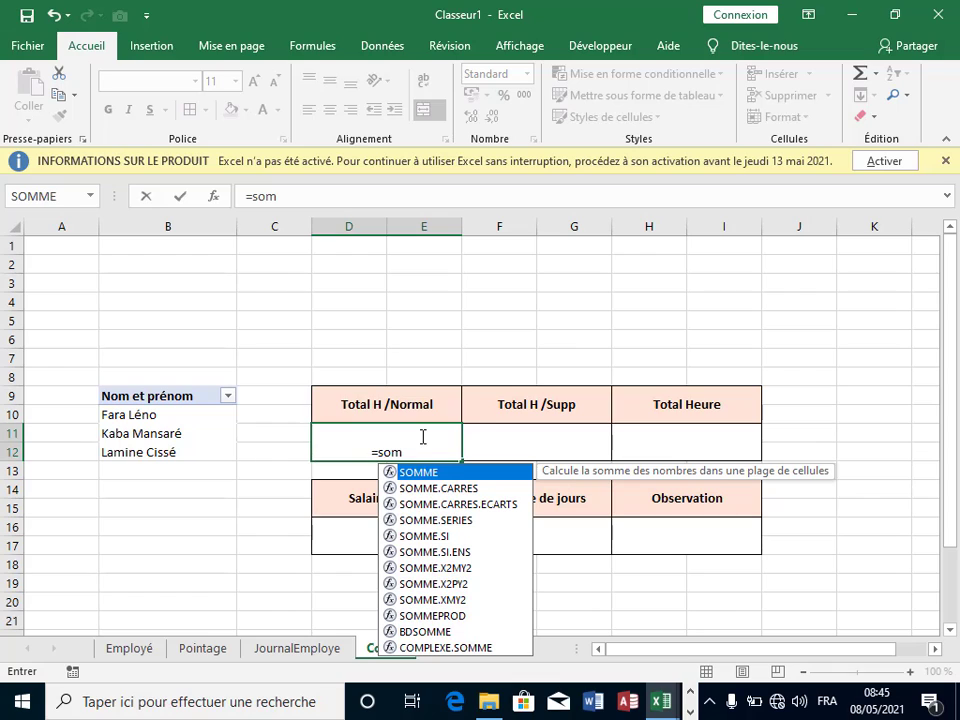
pyautogui.doubleClick(400, 536)
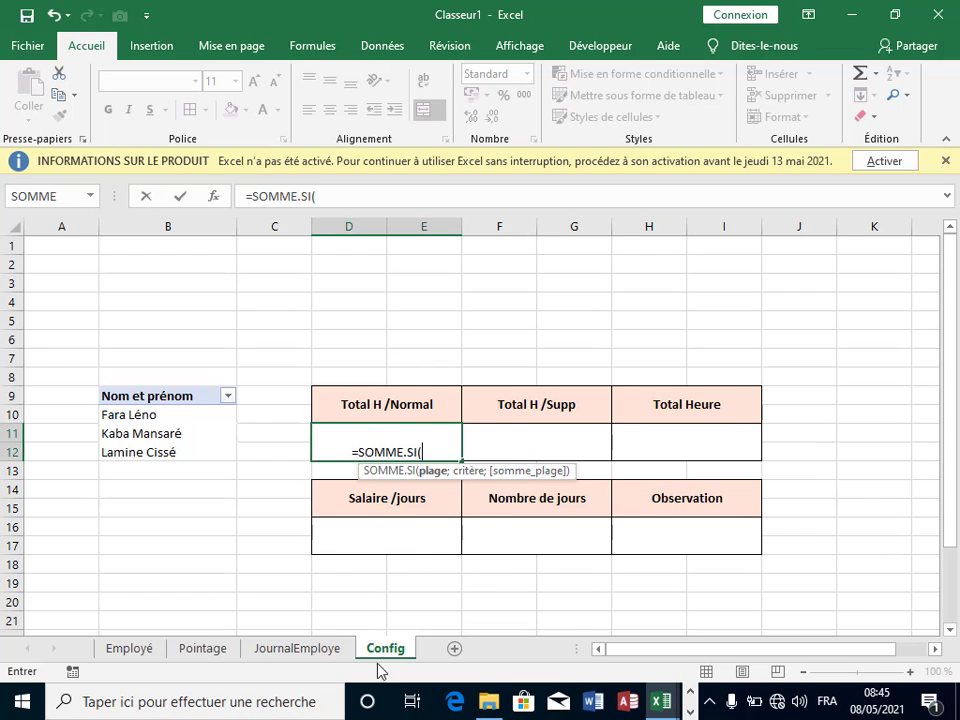
pyautogui.click(322, 652)
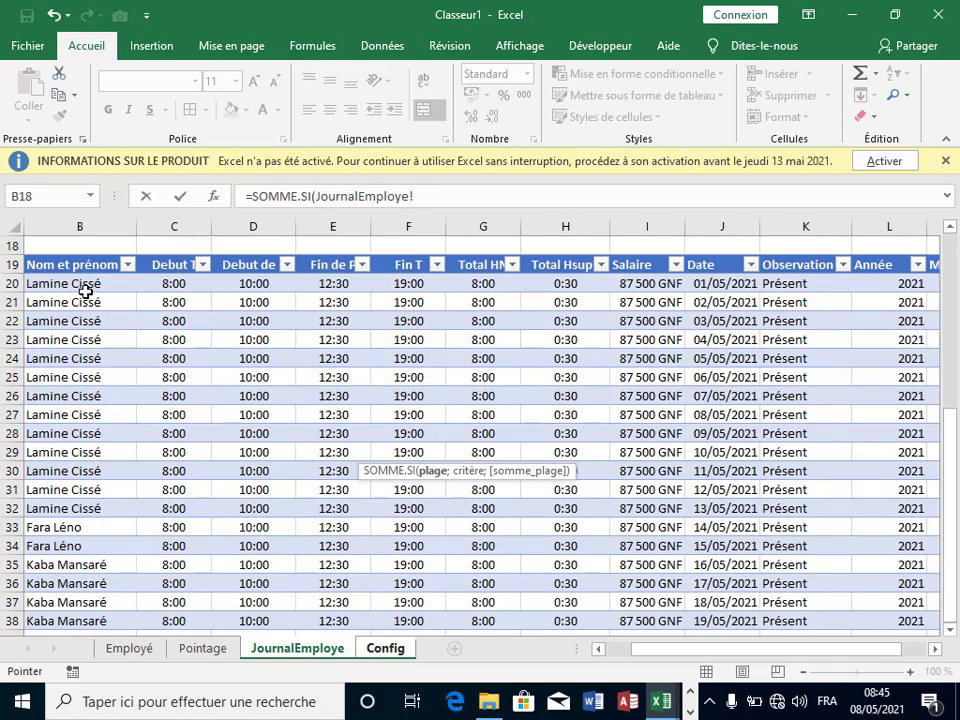
pyautogui.moveTo(86, 290); pyautogui.dragTo(131, 471)
pyautogui.write(';')
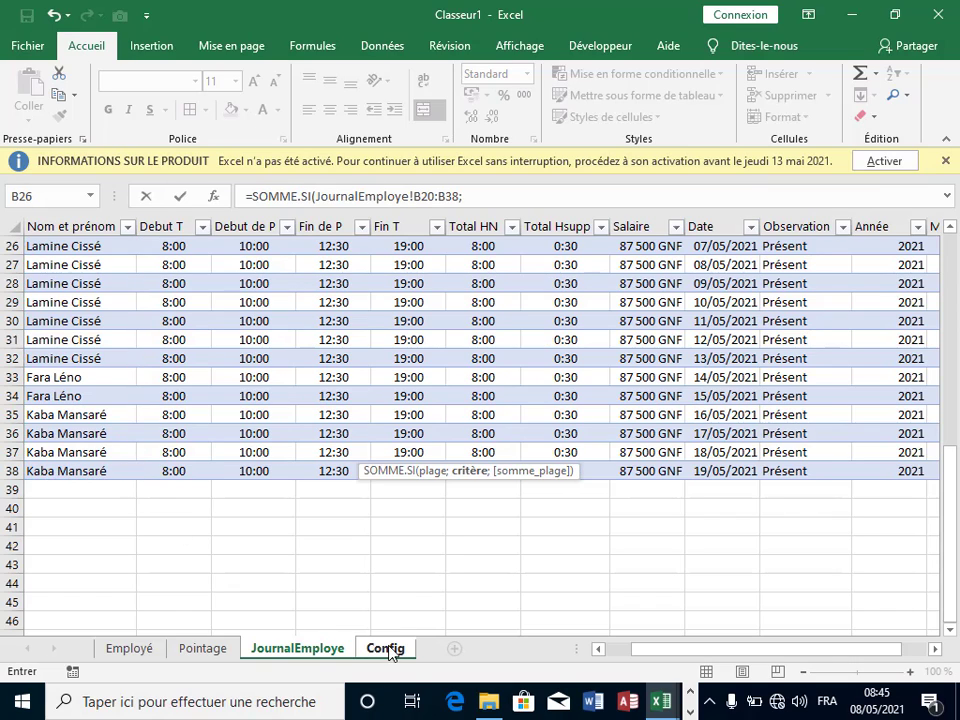
pyautogui.click(484, 202)
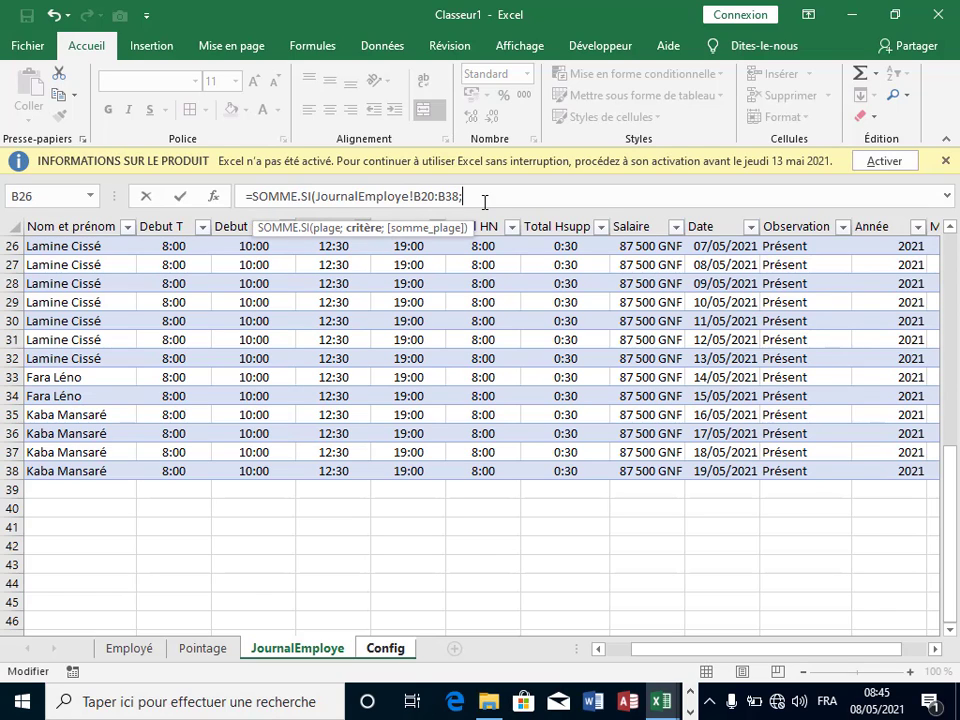
pyautogui.click(375, 648)
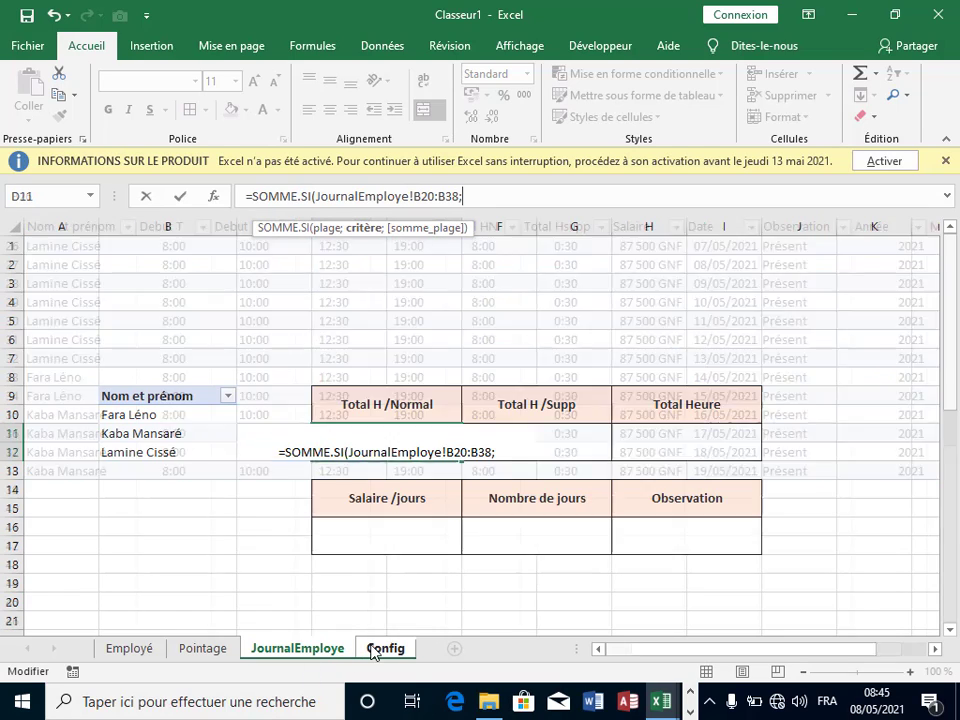
pyautogui.click(148, 416)
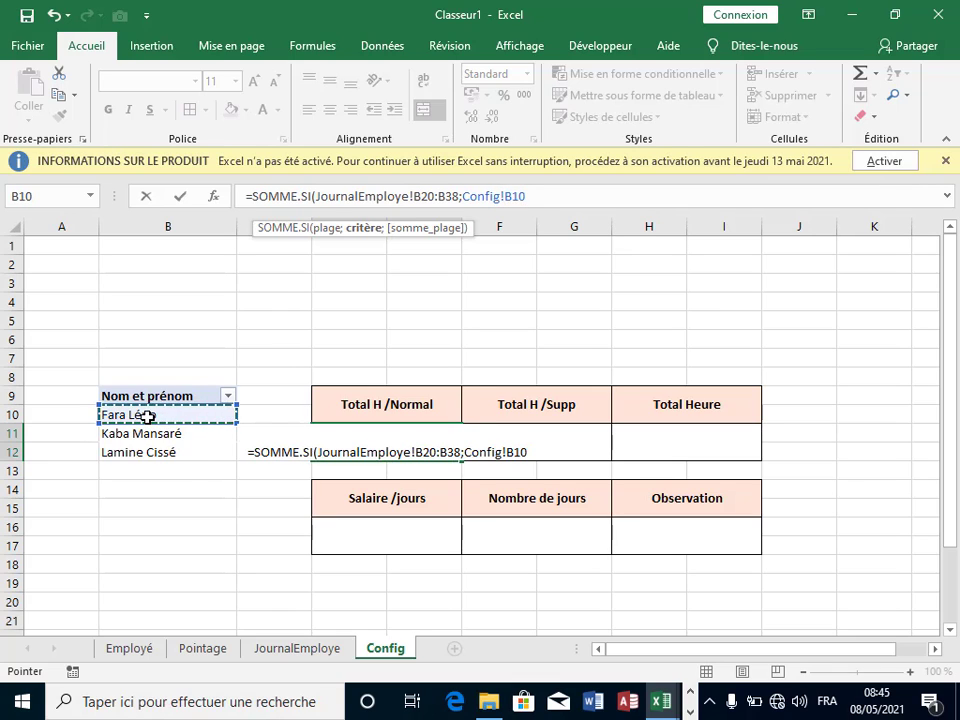
pyautogui.write(';')
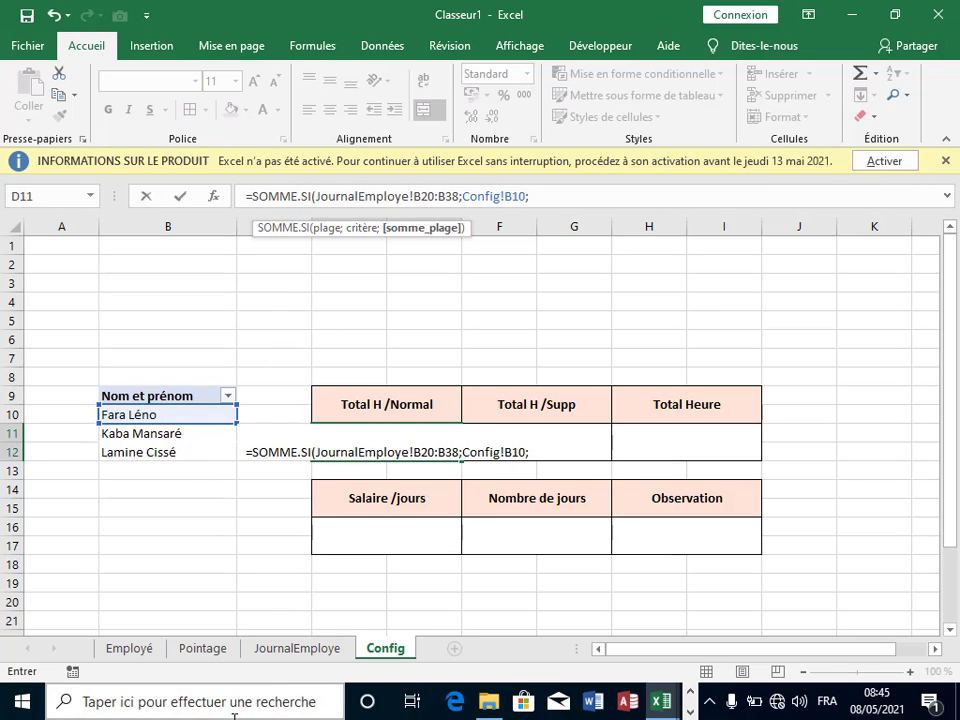
# Step: Complete the formula with sum range JournalEmploye!G20:G38 and commit it
pyautogui.click(268, 652)
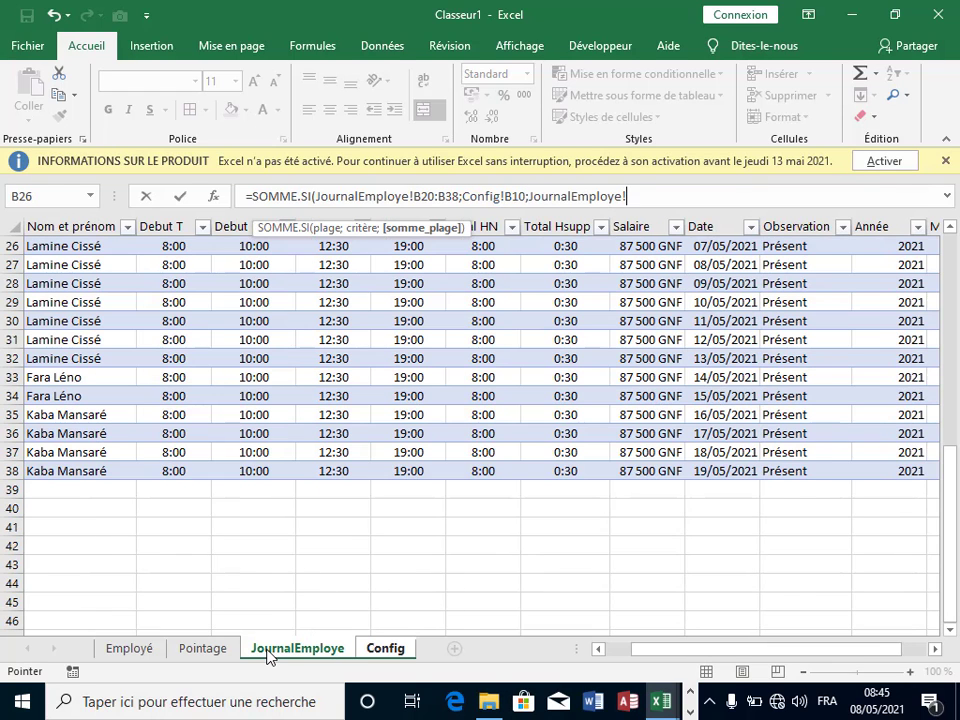
pyautogui.scroll(4, 326, 557)
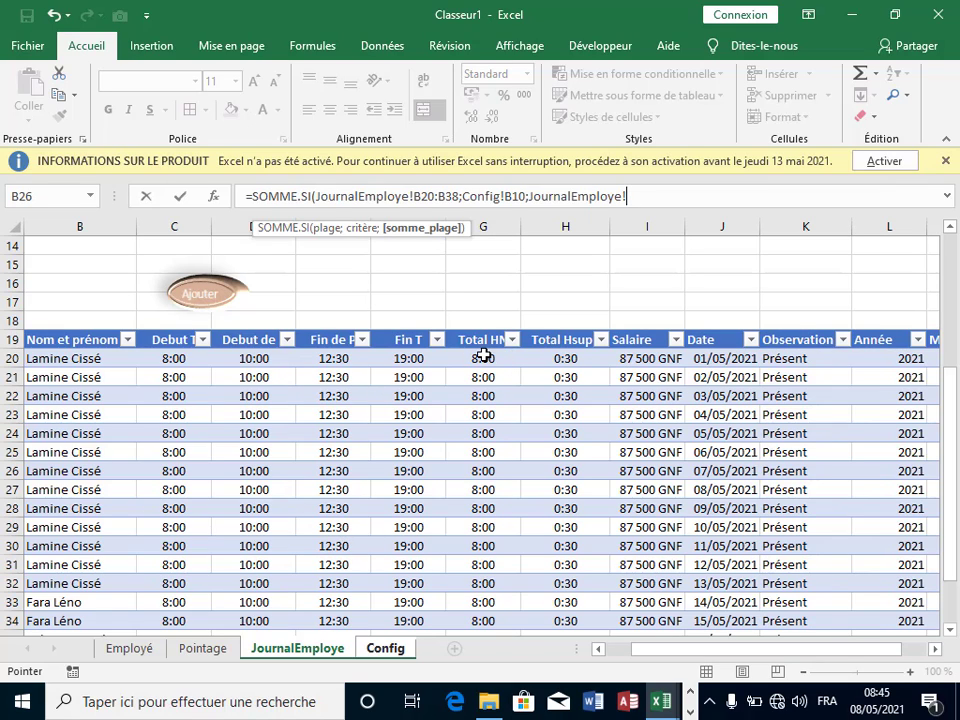
pyautogui.moveTo(483, 355); pyautogui.dragTo(494, 568)
pyautogui.write(')')
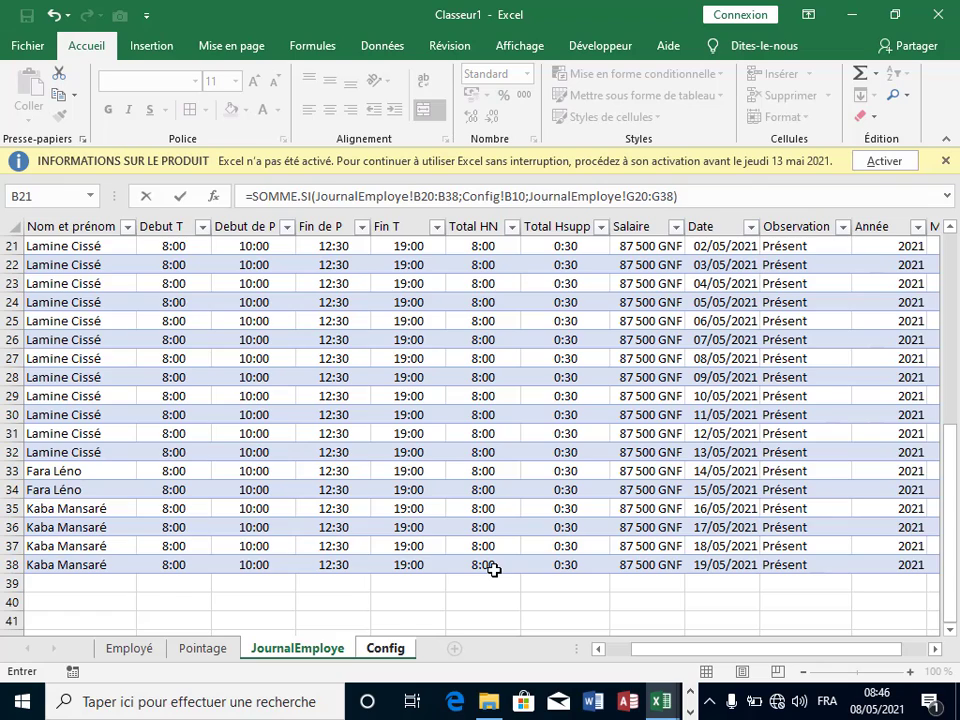
pyautogui.press('Return')
# Step: Format the Total H /Normal cell with the 13:30 time format, showing 16:00
pyautogui.click(417, 449)
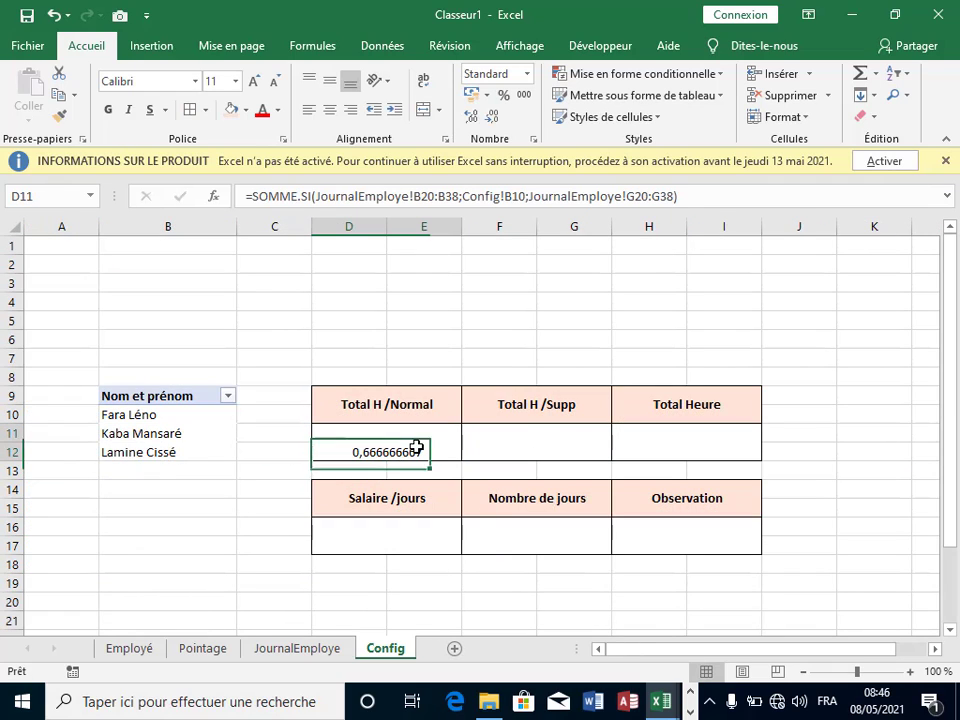
pyautogui.rightClick(434, 436)
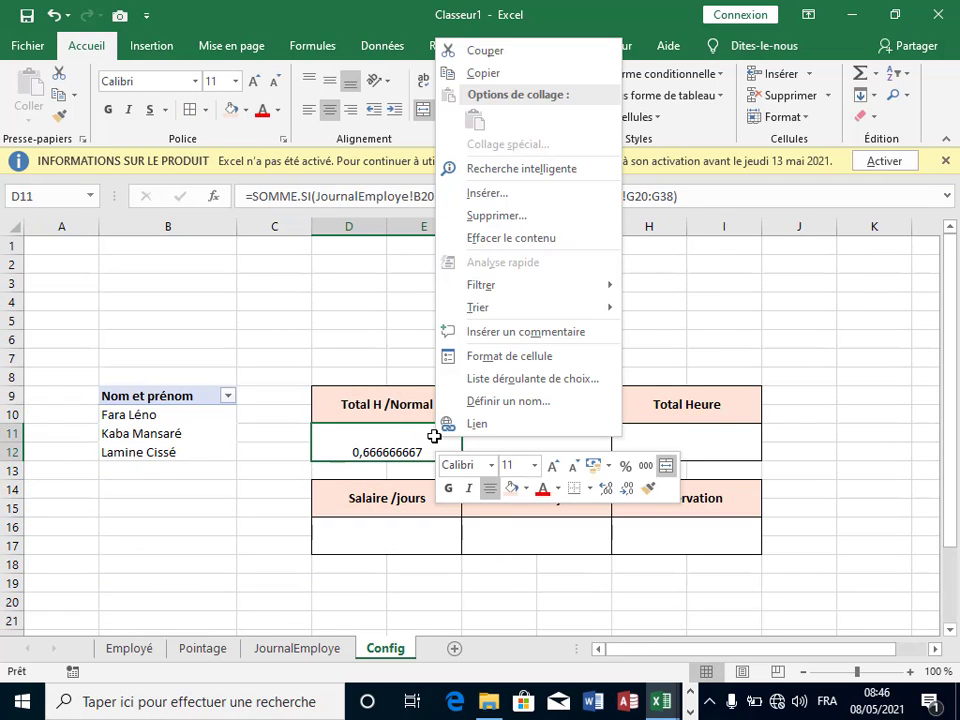
pyautogui.click(470, 360)
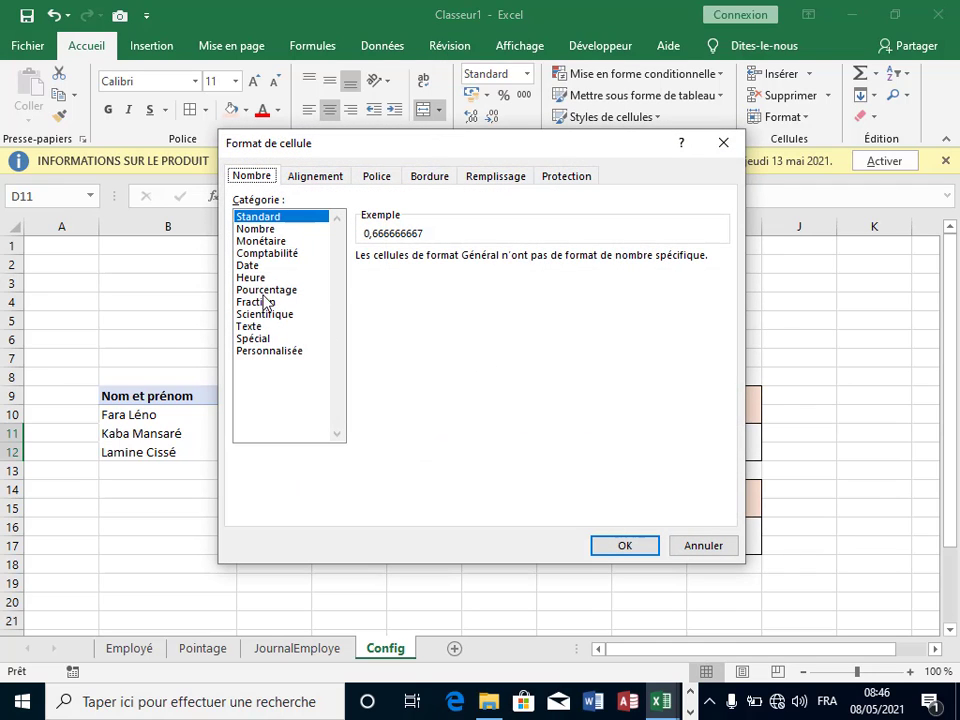
pyautogui.click(252, 278)
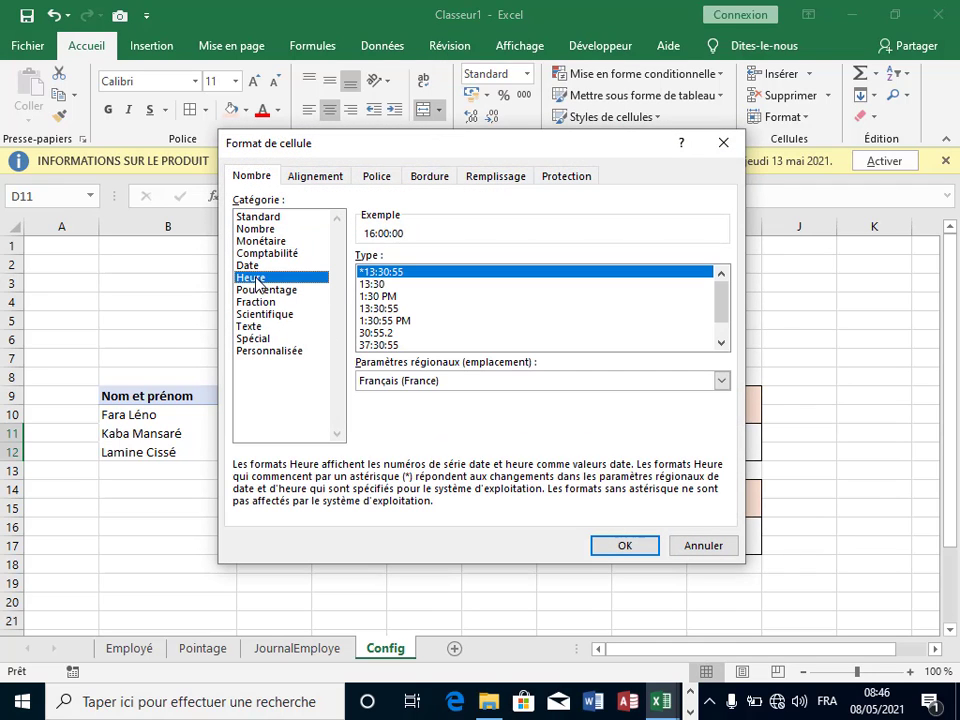
pyautogui.click(372, 284)
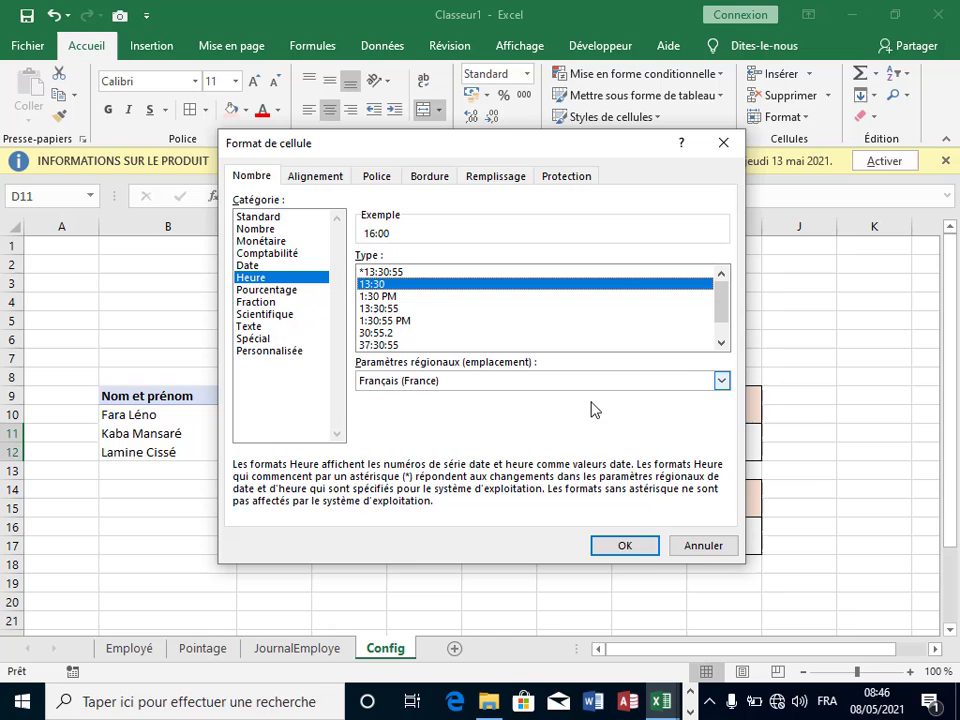
pyautogui.click(628, 548)
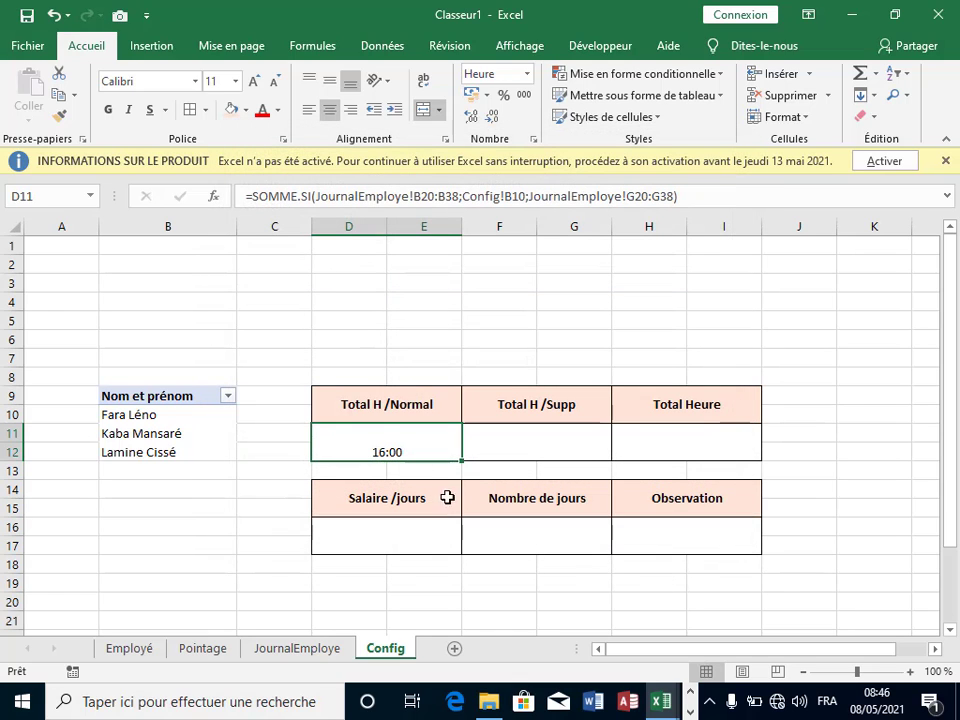
# Step: Make the 16:00 value bold, vertically centred and 20 pt
pyautogui.click(330, 80)
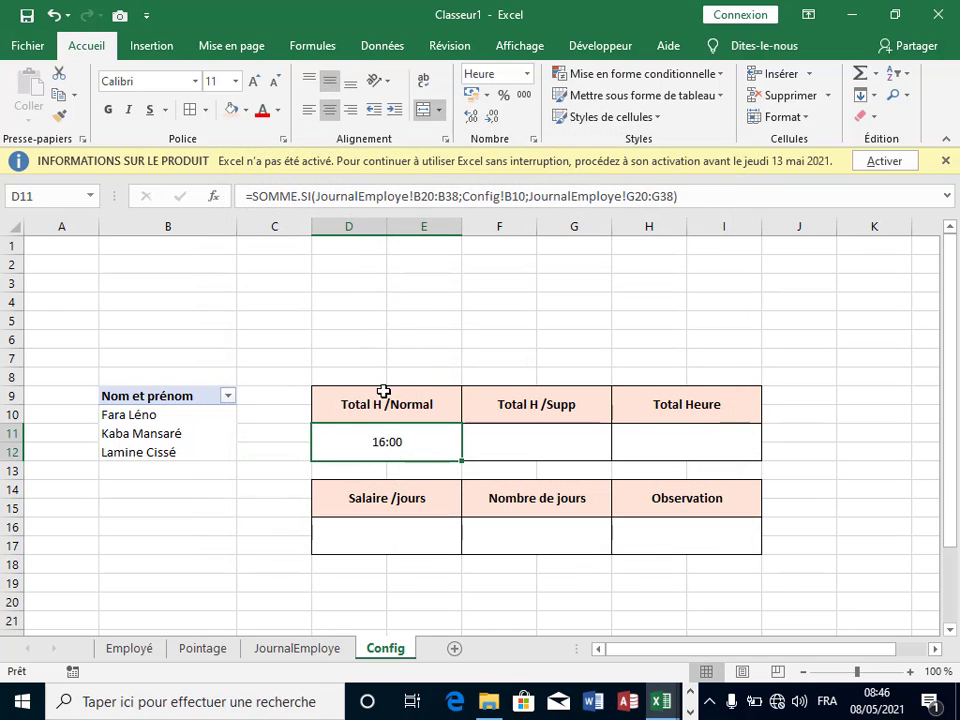
pyautogui.click(110, 110)
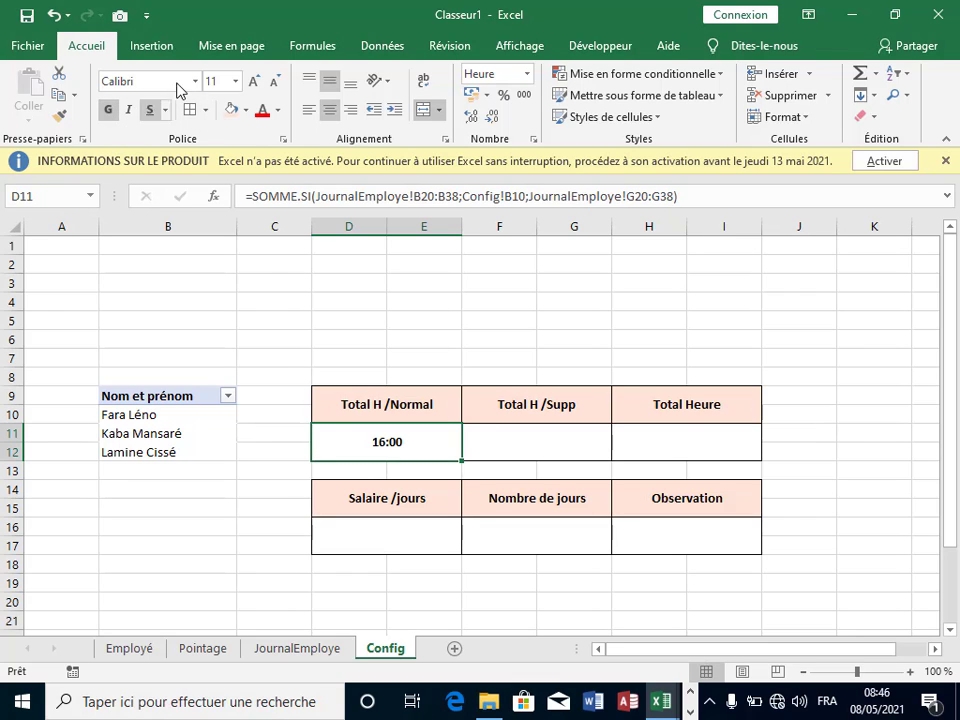
pyautogui.click(256, 81)
pyautogui.click(256, 81)
pyautogui.click(256, 81)
pyautogui.click(256, 81)
pyautogui.click(256, 81)
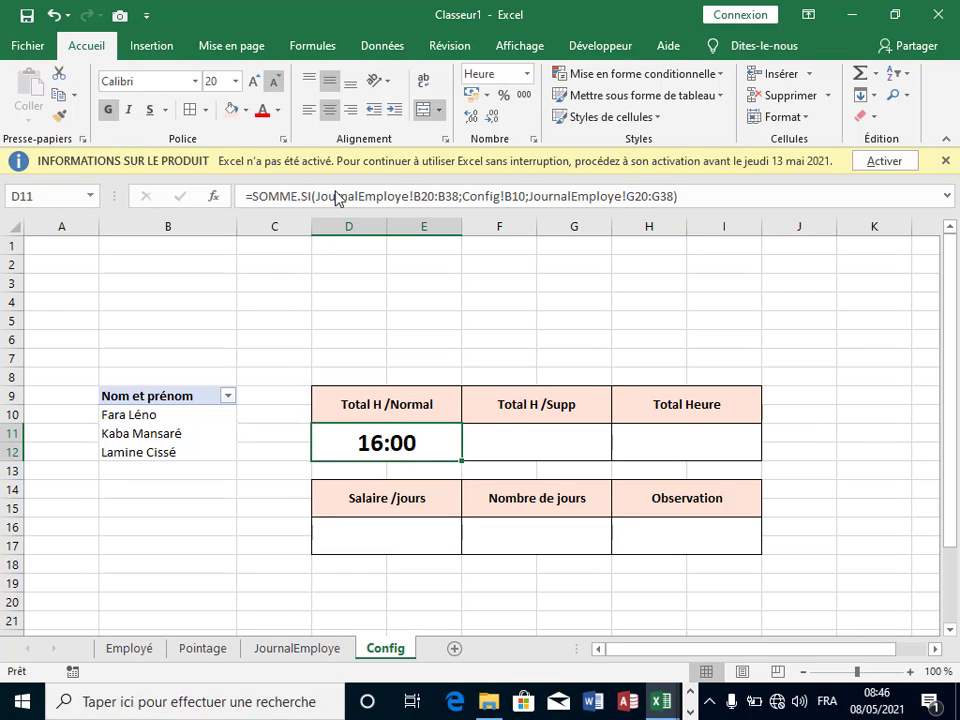
pyautogui.click(516, 428)
pyautogui.click(411, 452)
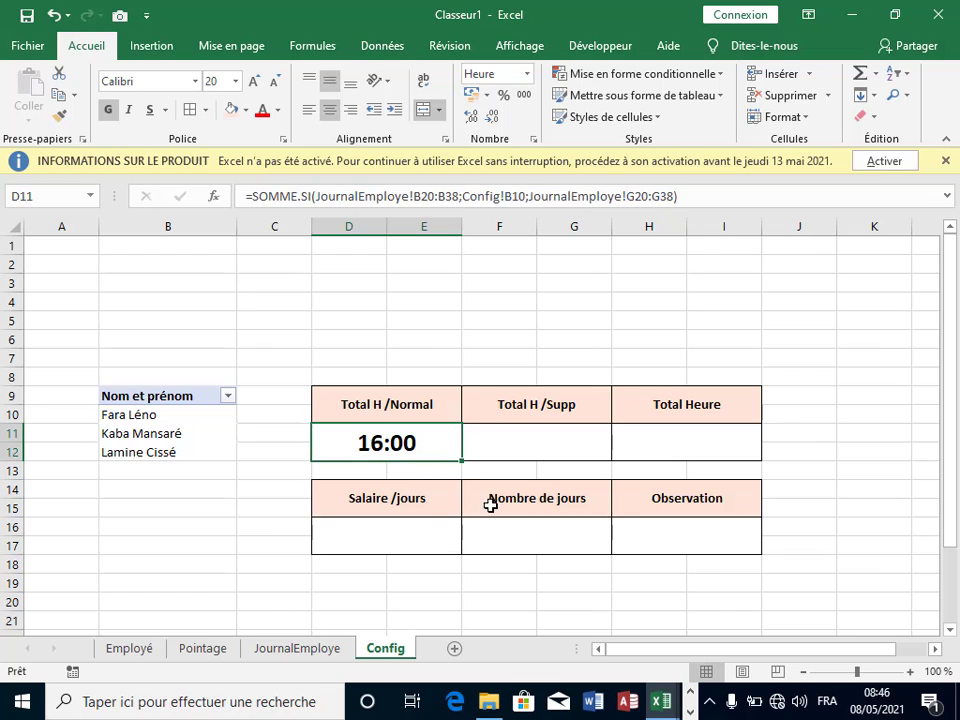
# Step: Fill D11's SOMME.SI formula right into the Total H /Supp cell, which shows 0:00
pyautogui.click(507, 456)
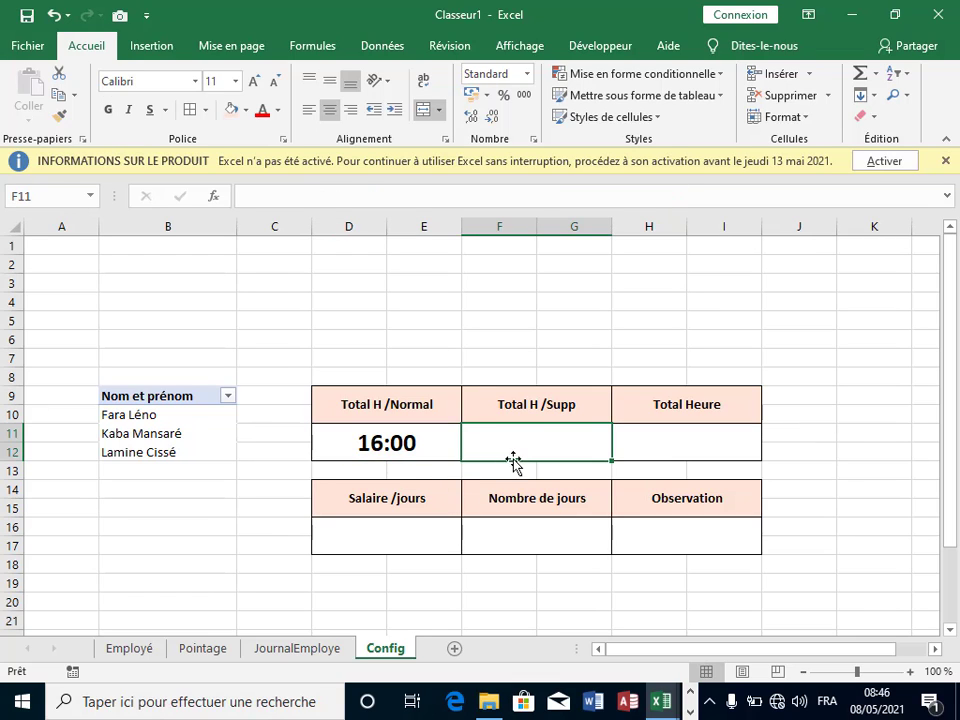
pyautogui.click(435, 441)
pyautogui.moveTo(463, 461); pyautogui.dragTo(610, 463)
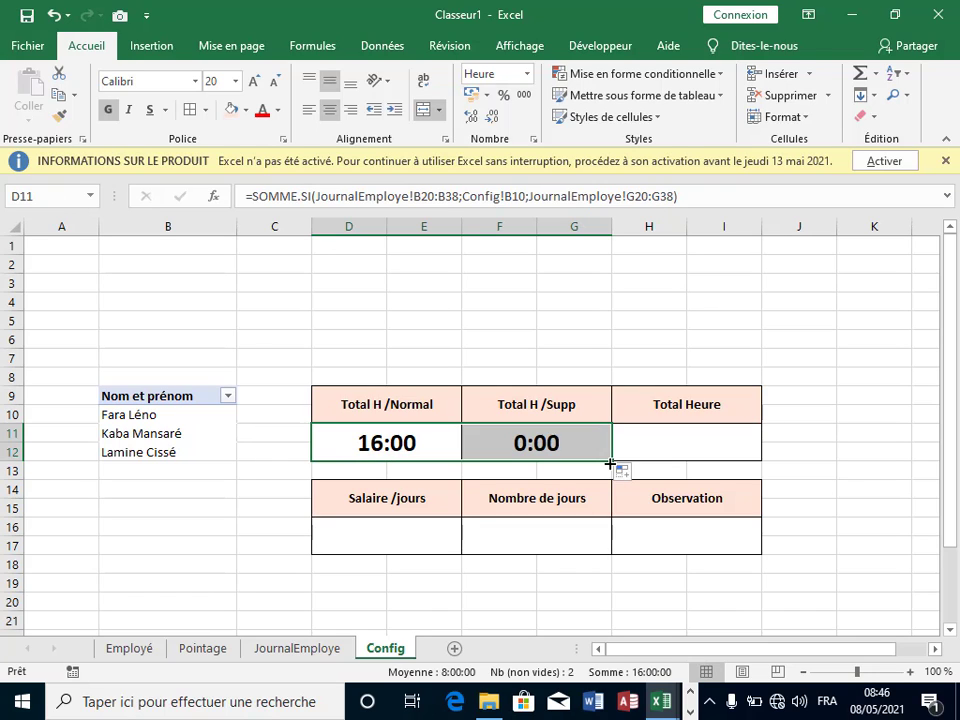
pyautogui.click(558, 441)
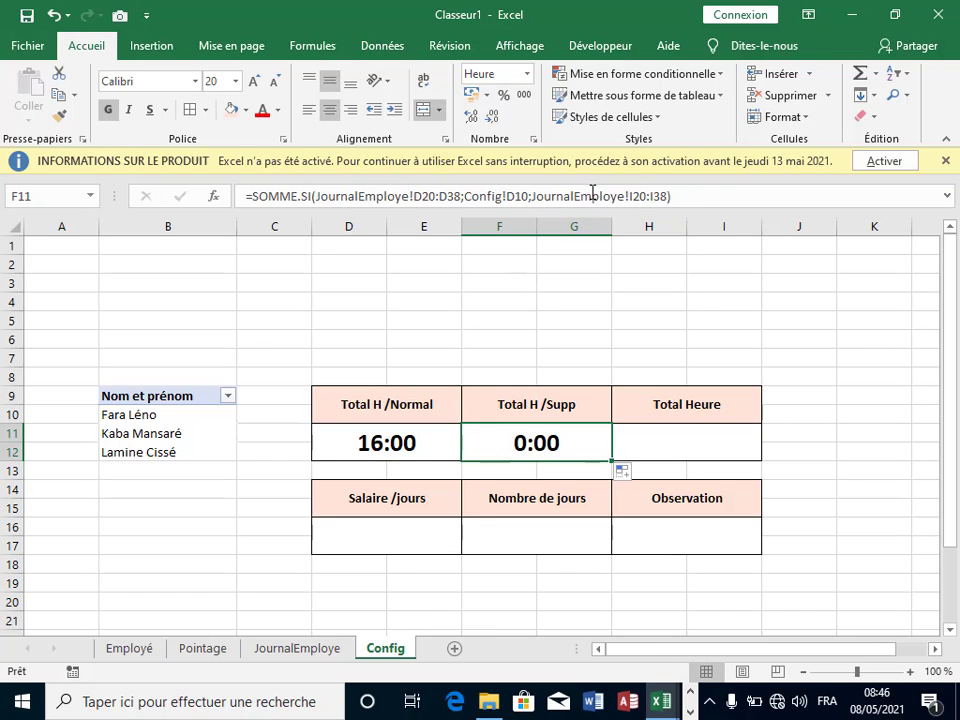
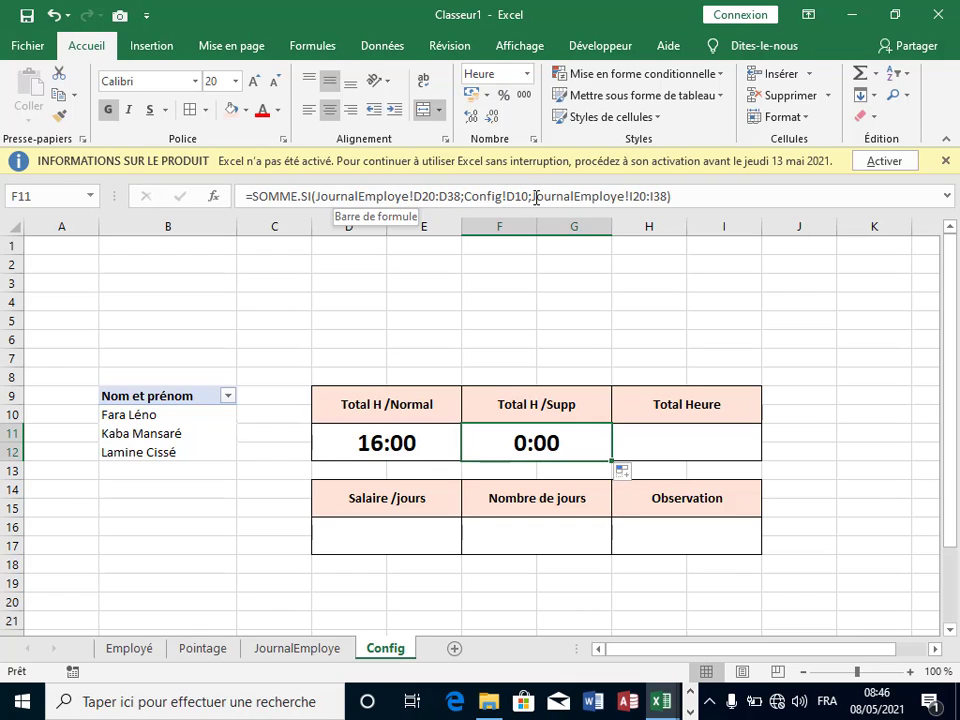
# Step: Change F11's SOMME.SI sum range from I20:I38 to JournalEmploye!H20:H38, still showing 0:00
pyautogui.click(669, 196)
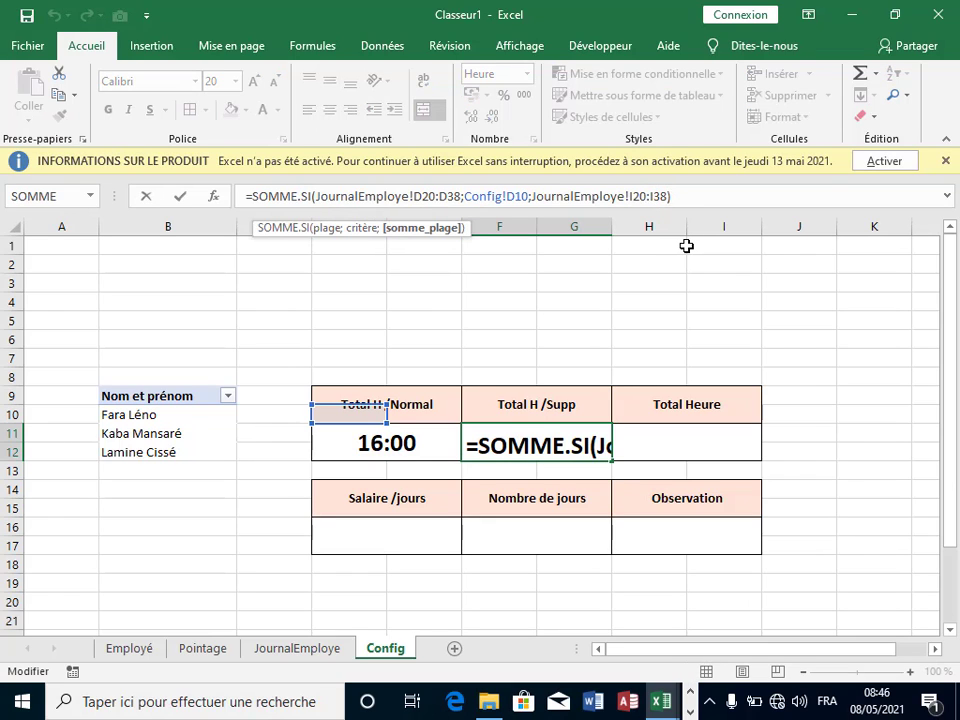
pyautogui.press('BackSpace')
pyautogui.press('BackSpace')
pyautogui.press('BackSpace')
pyautogui.press('BackSpace')
pyautogui.press('BackSpace')
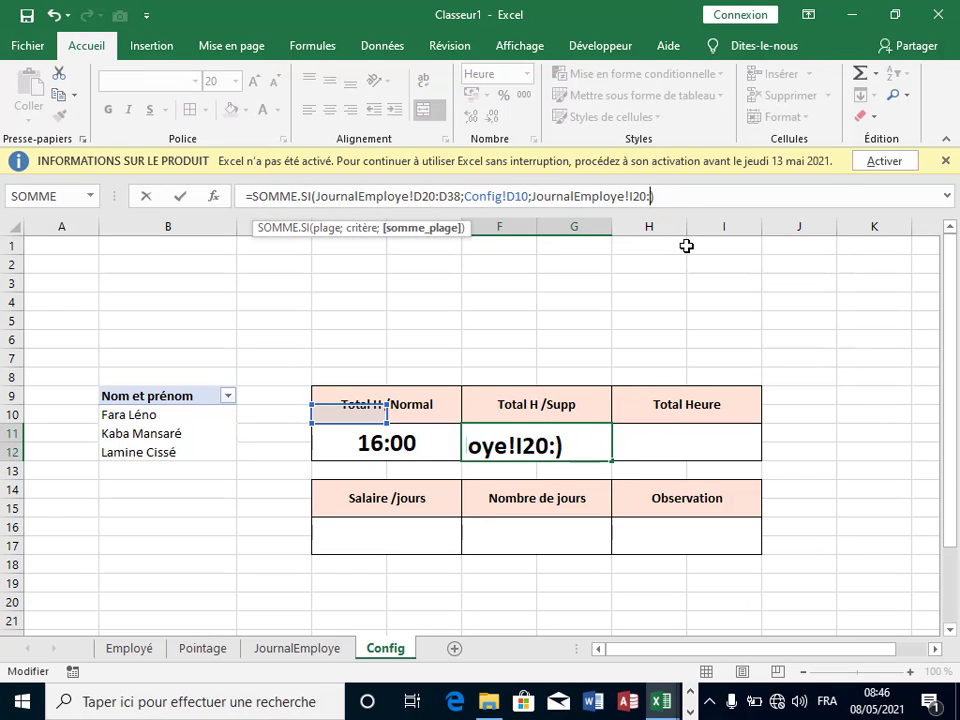
pyautogui.press('BackSpace')
pyautogui.press('BackSpace')
pyautogui.press('BackSpace')
pyautogui.press('BackSpace')
pyautogui.press('BackSpace')
pyautogui.press('BackSpace')
pyautogui.press('BackSpace')
pyautogui.press('BackSpace')
pyautogui.press('BackSpace')
pyautogui.press('BackSpace')
pyautogui.press('BackSpace')
pyautogui.press('BackSpace')
pyautogui.press('BackSpace')
pyautogui.press('BackSpace')
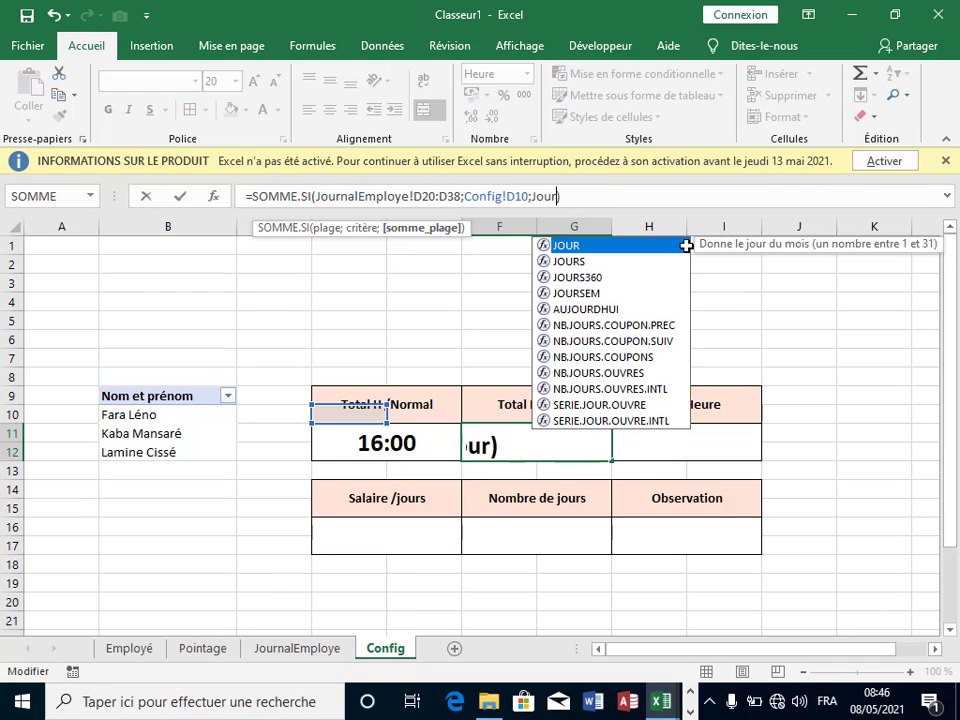
pyautogui.press('BackSpace')
pyautogui.press('BackSpace')
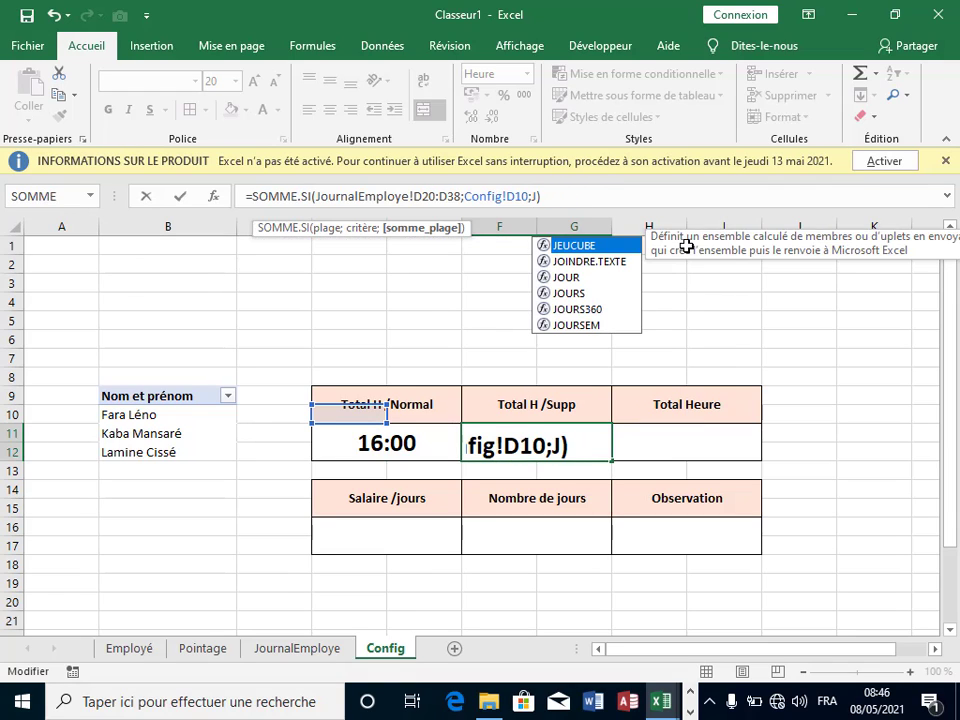
pyautogui.press('BackSpace')
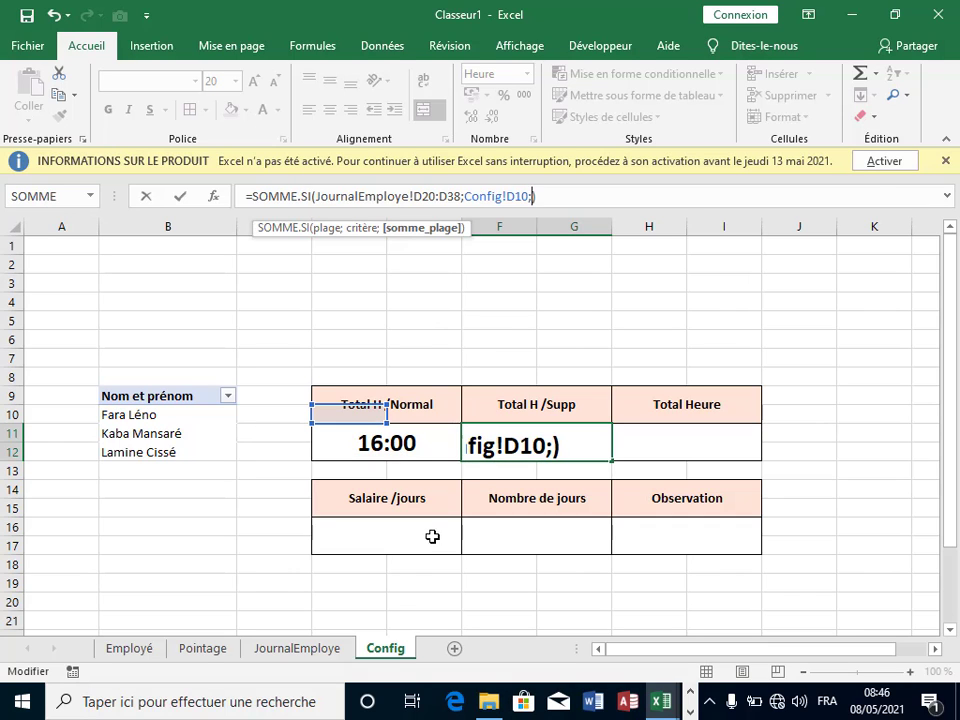
pyautogui.click(288, 654)
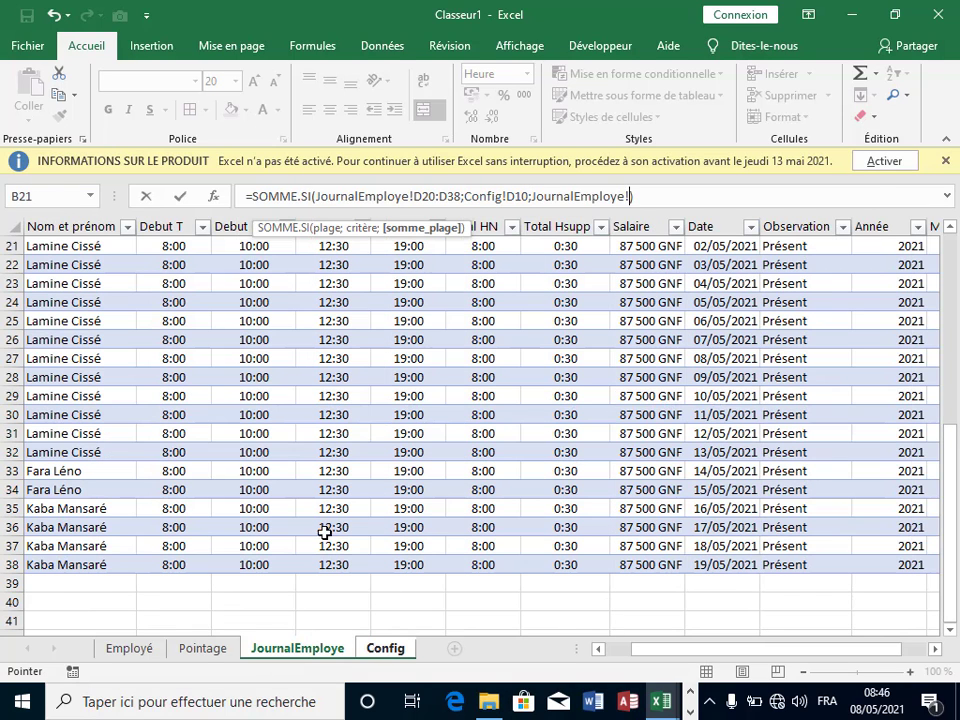
pyautogui.scroll(4, 557, 472)
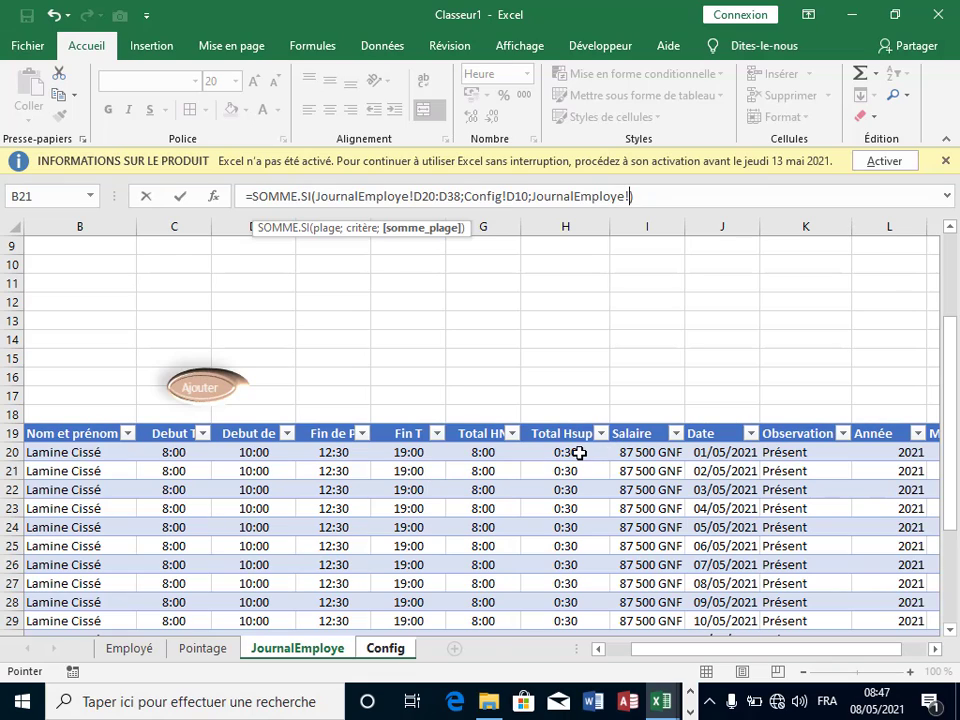
pyautogui.moveTo(565, 452); pyautogui.dragTo(560, 626)
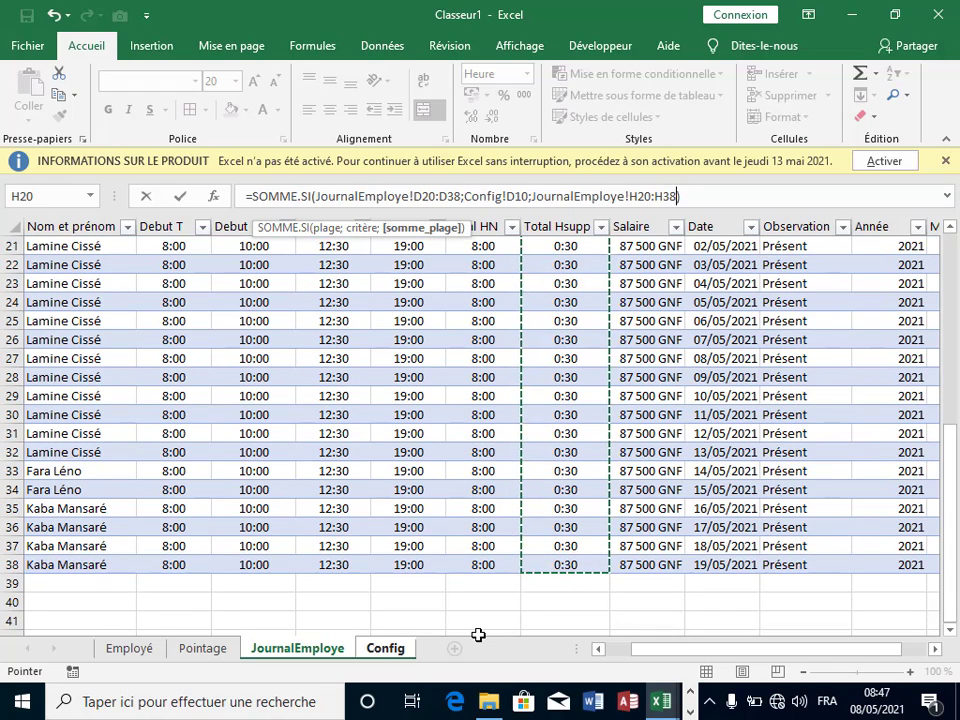
pyautogui.press('Return')
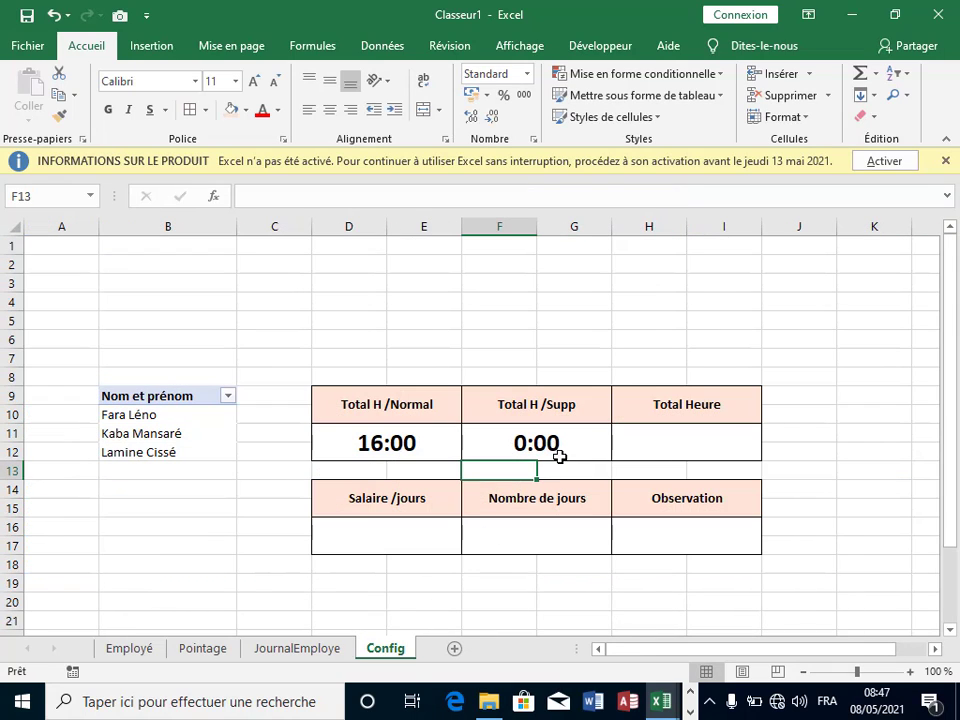
pyautogui.click(558, 452)
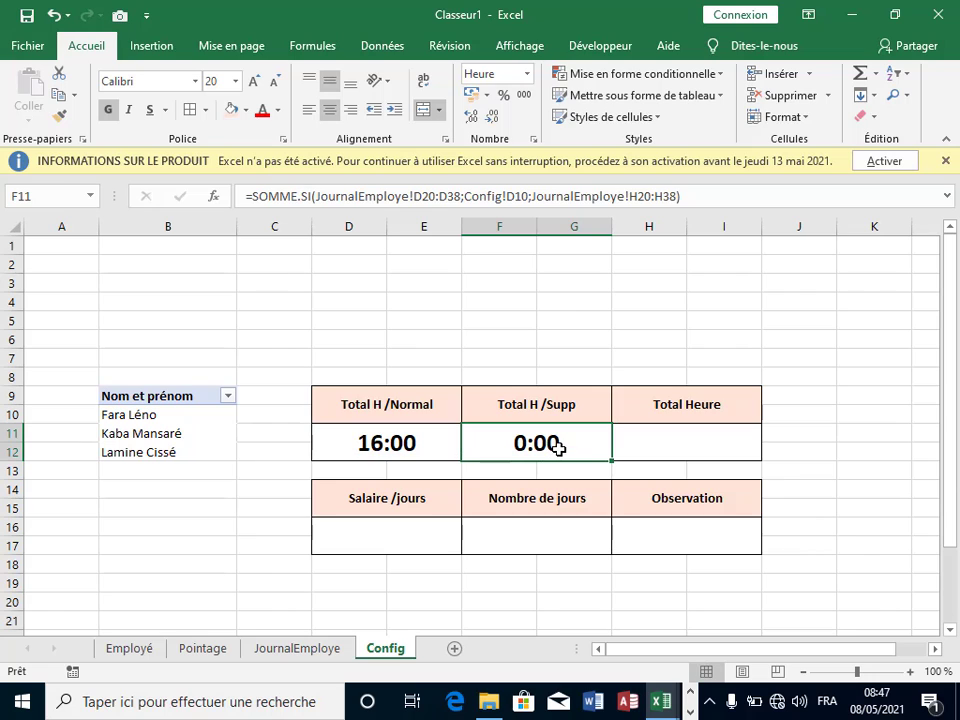
# Step: Keep F11's Heure time format, then delete its existing formula
pyautogui.rightClick(558, 449)
pyautogui.click(703, 379)
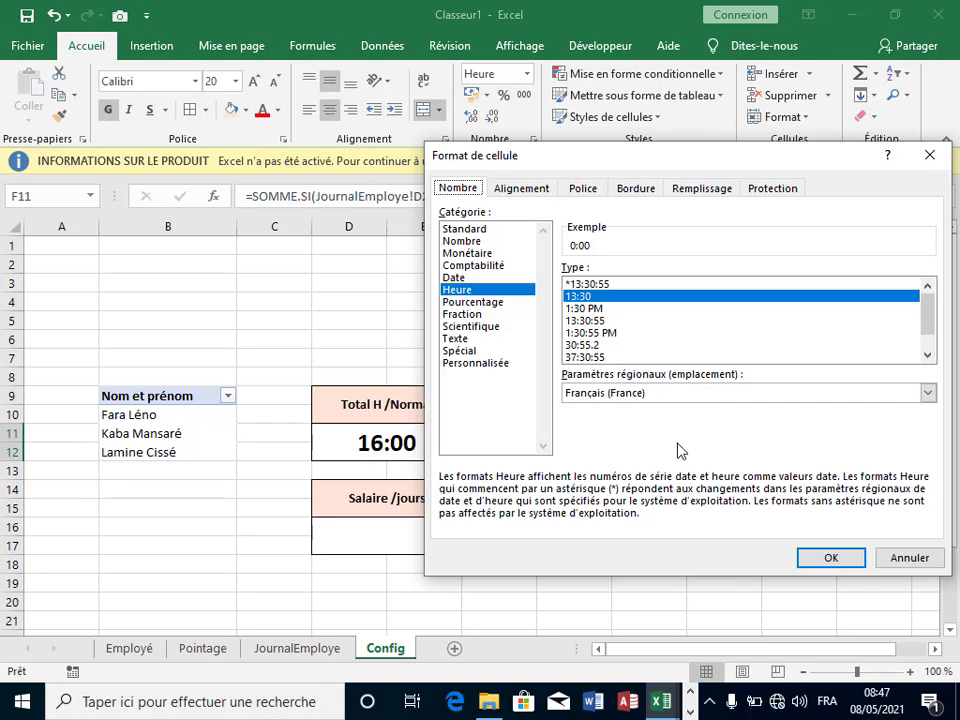
pyautogui.click(853, 563)
pyautogui.click(664, 549)
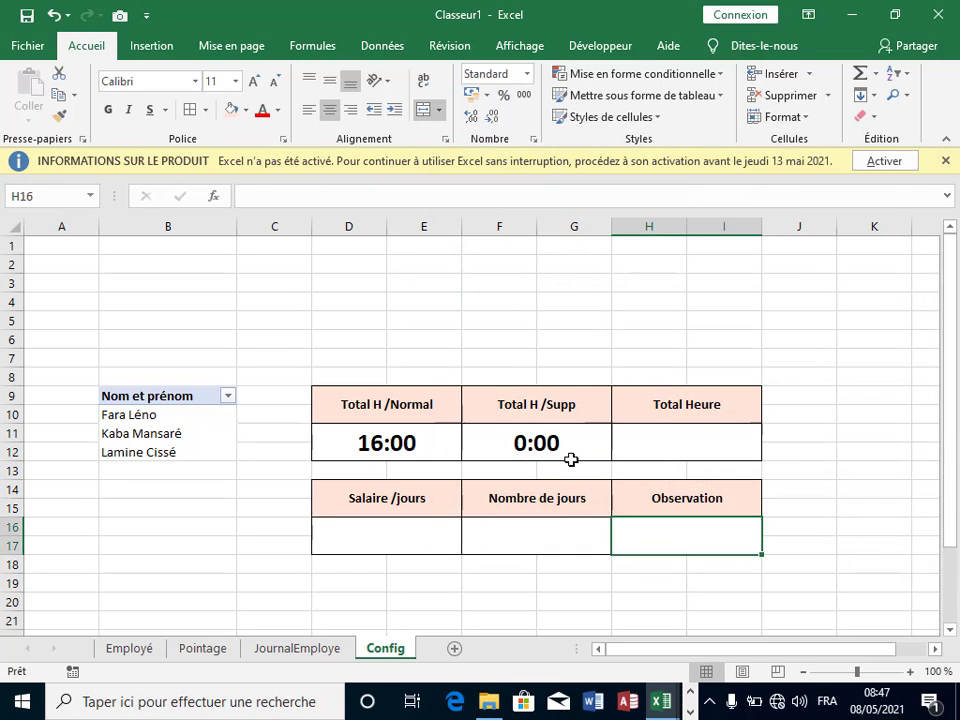
pyautogui.click(567, 448)
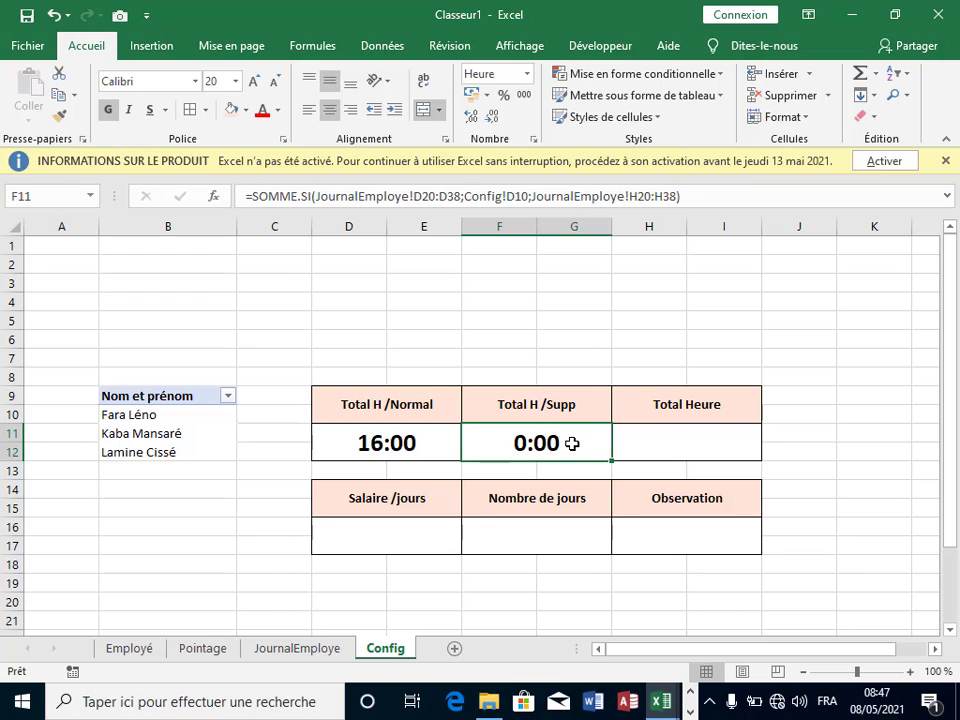
pyautogui.press('BackSpace')
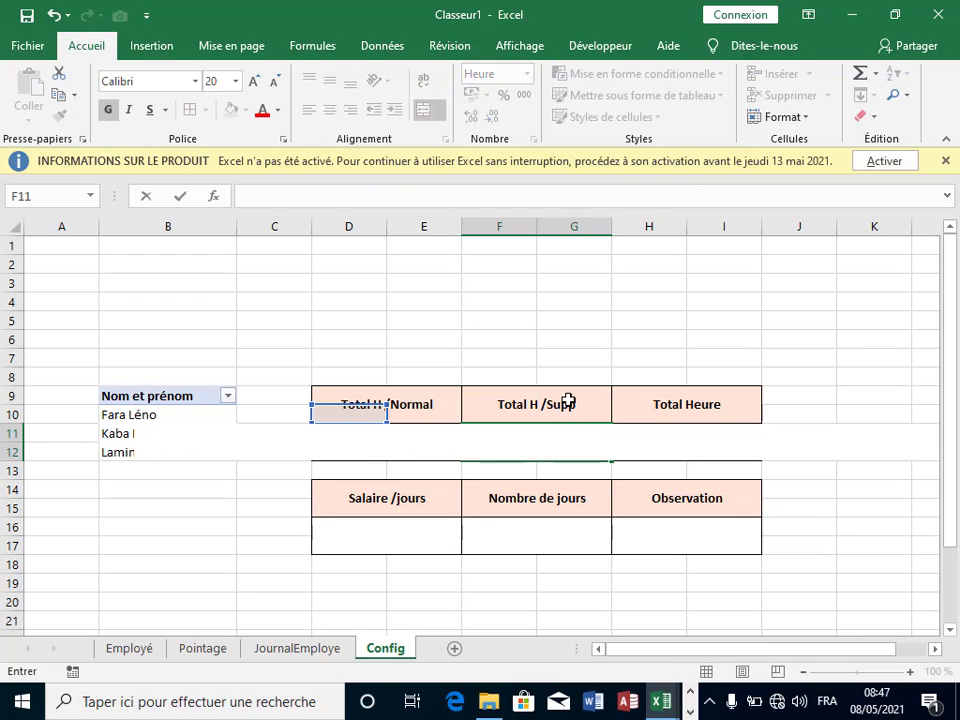
# Step: Start a SOMME.SI formula in F11 with JournalEmploye!B20:B38 as the criteria range
pyautogui.click(688, 466)
pyautogui.click(544, 445)
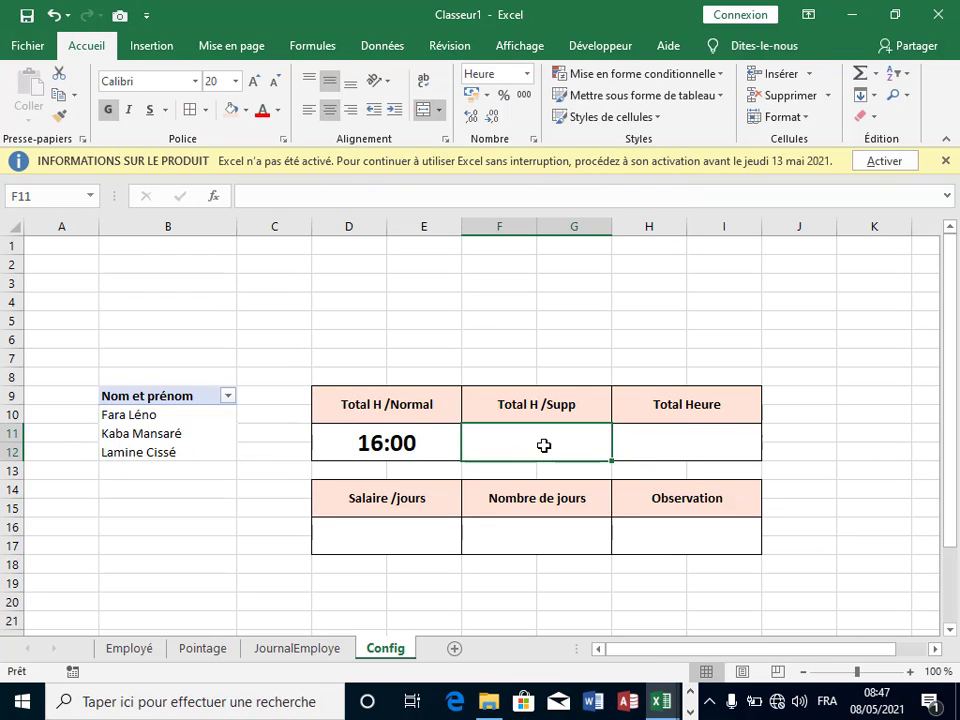
pyautogui.write('=')
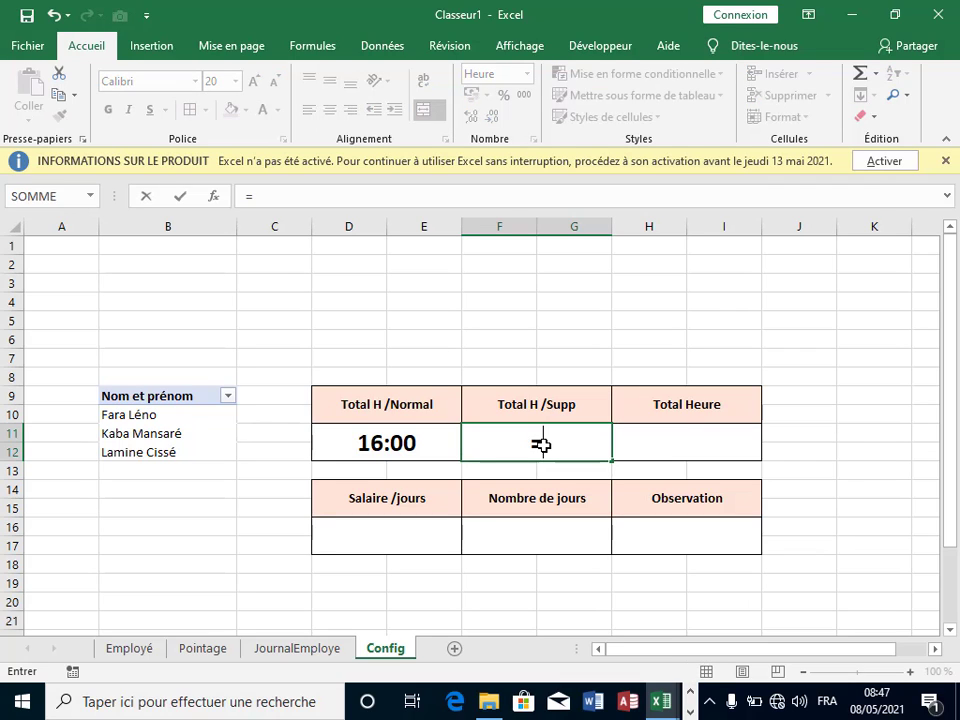
pyautogui.write('som')
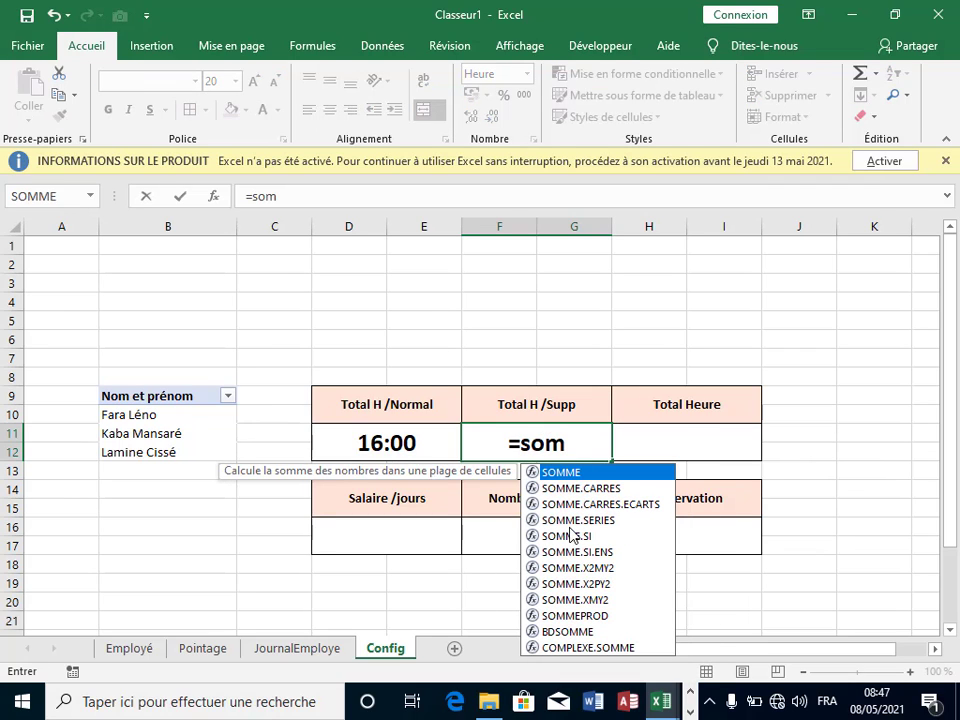
pyautogui.doubleClick(567, 536)
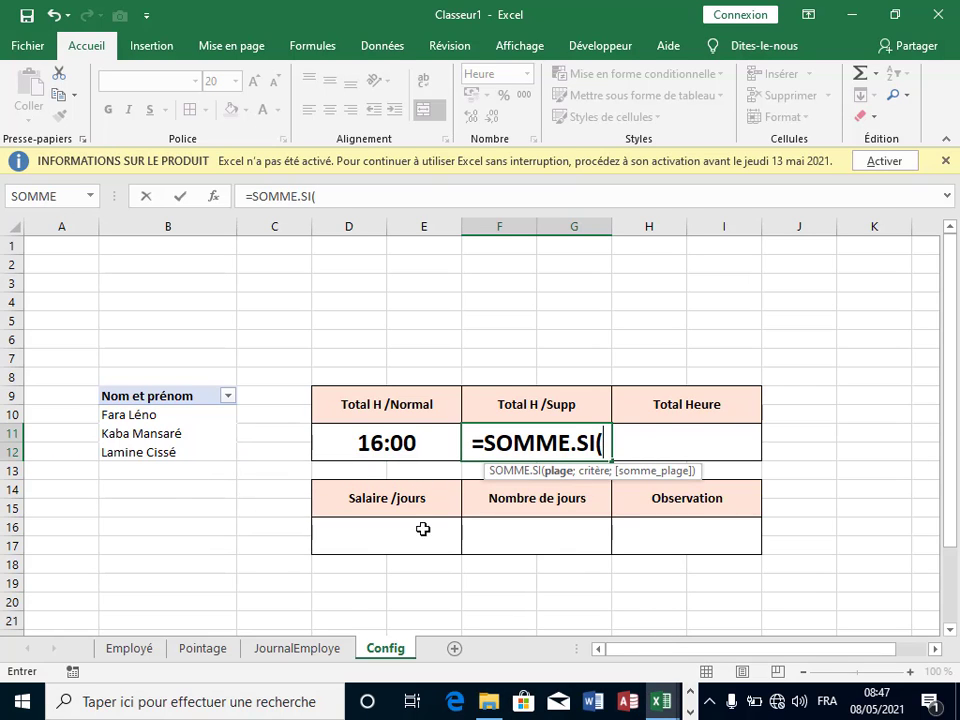
pyautogui.click(305, 650)
pyautogui.scroll(3, 201, 407)
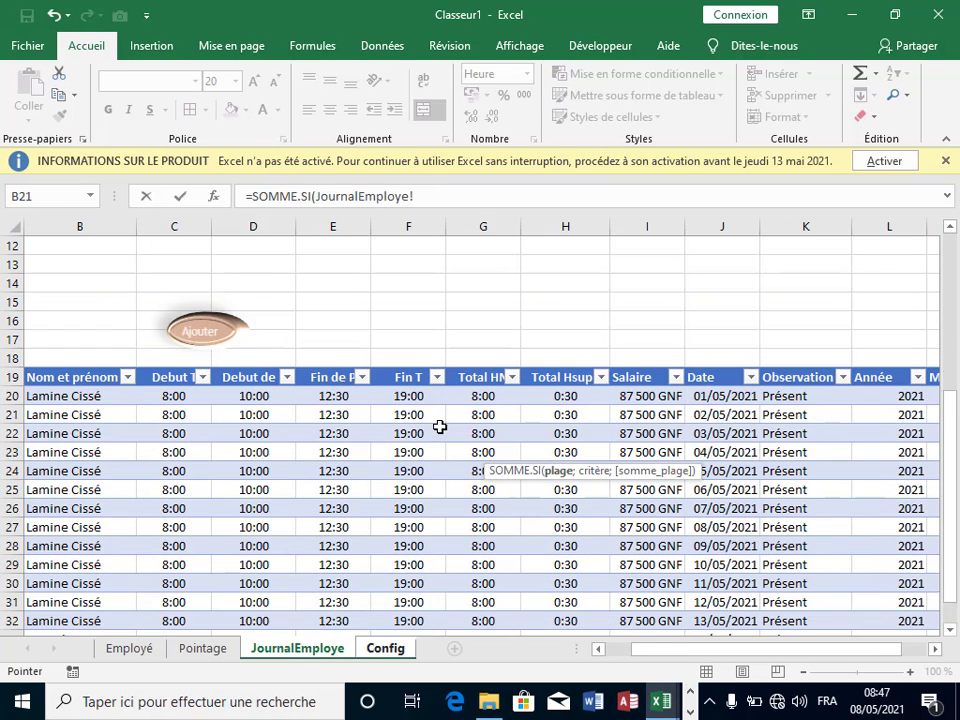
pyautogui.moveTo(47, 396); pyautogui.dragTo(81, 583)
pyautogui.write(';')
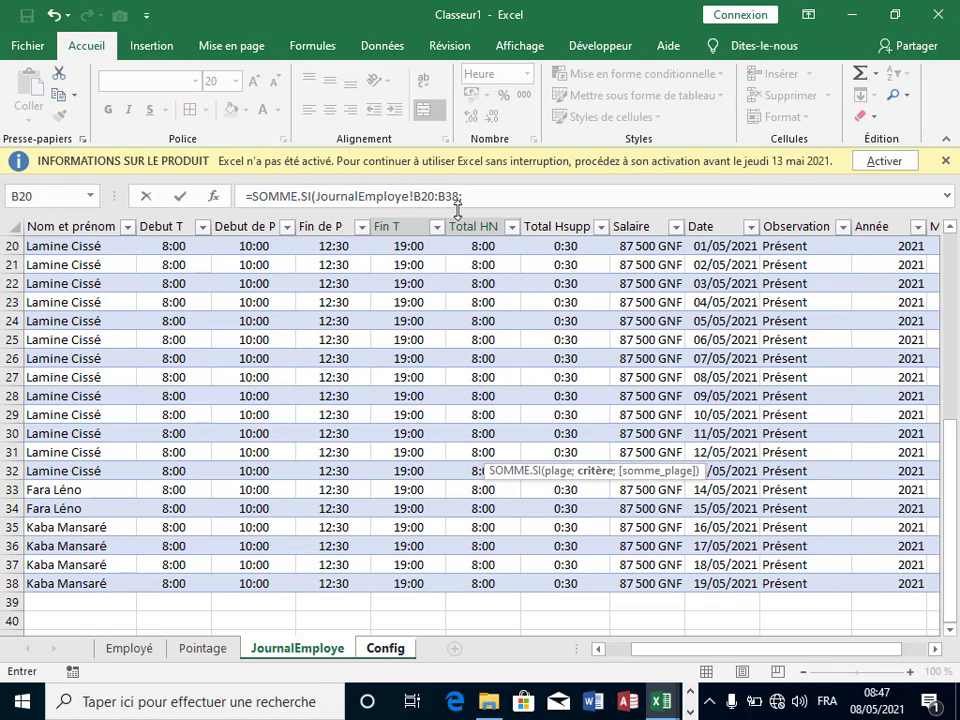
# Step: Finish the formula with criterion Config!B10 and sum range JournalEmploye!H20:H38, showing 1:00
pyautogui.click(380, 649)
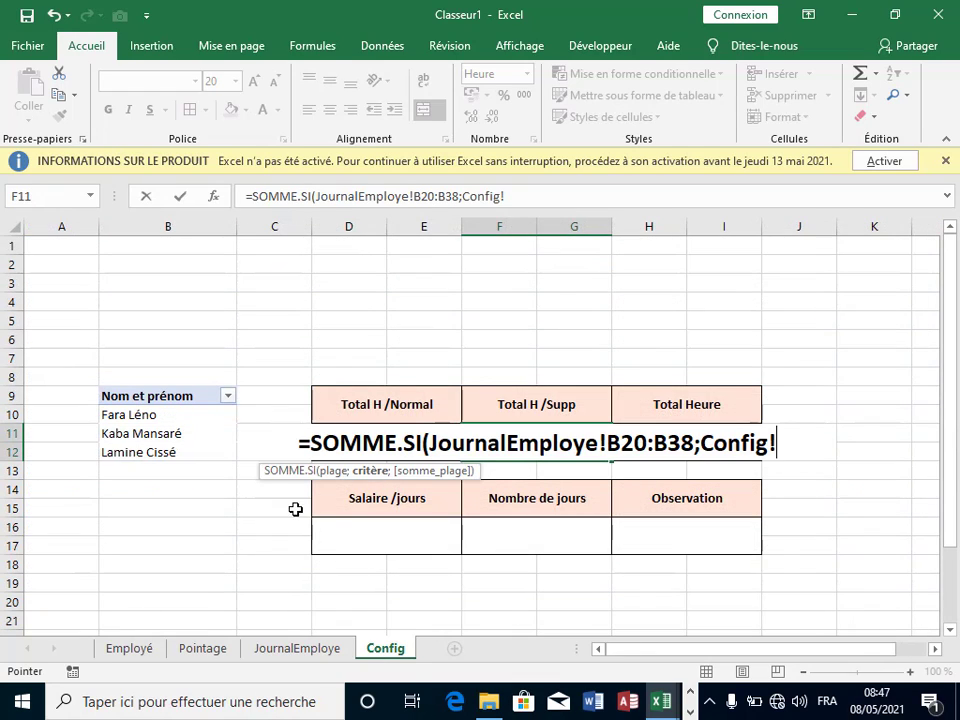
pyautogui.click(161, 416)
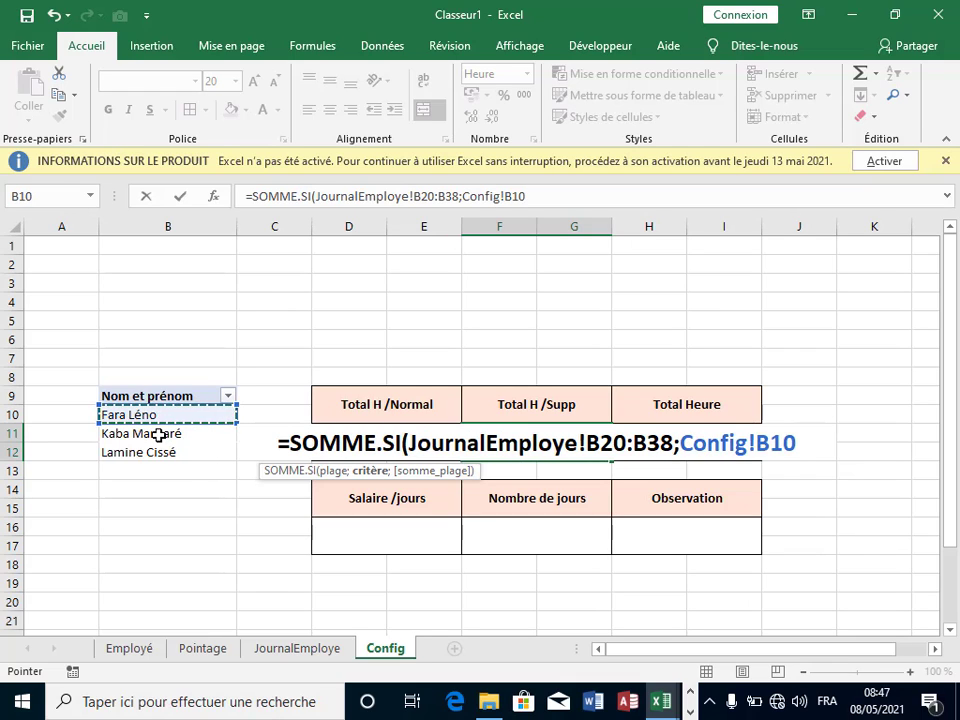
pyautogui.write(';')
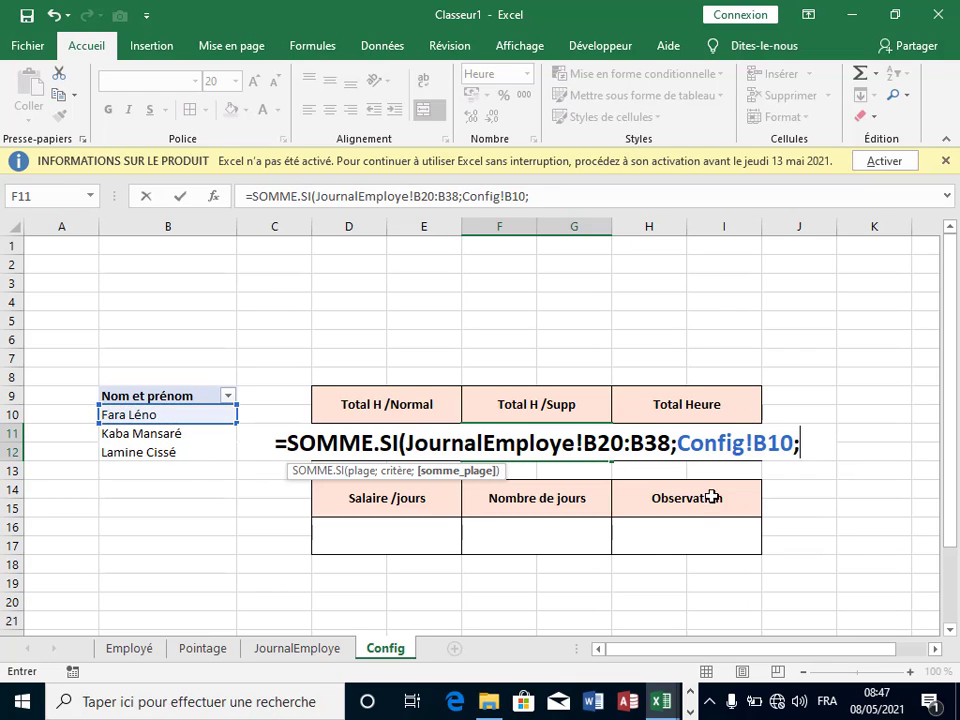
pyautogui.click(282, 651)
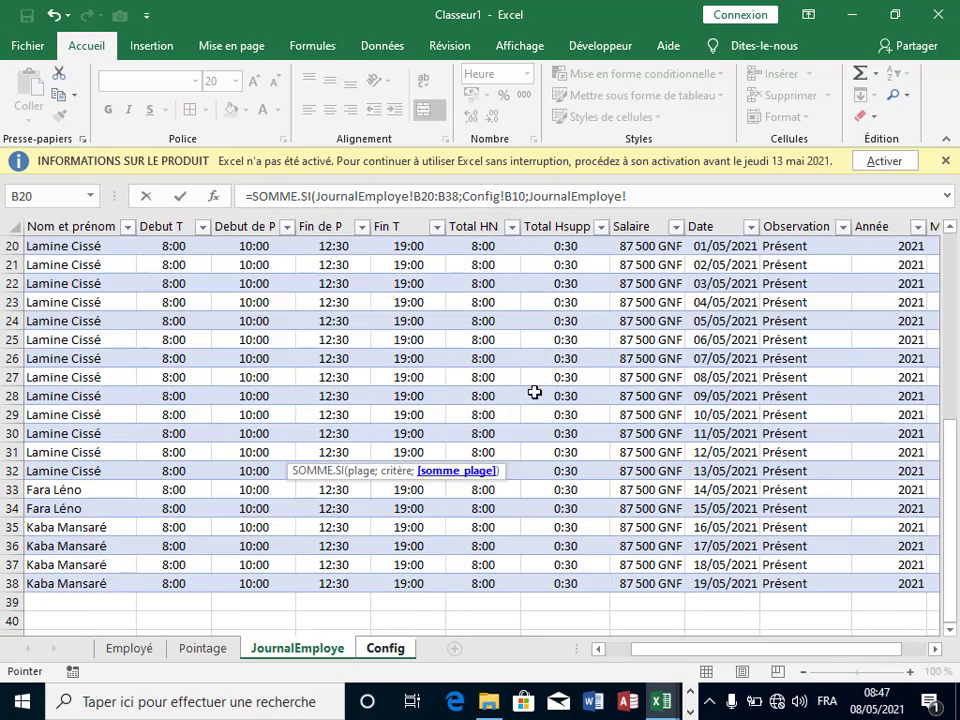
pyautogui.scroll(3, 625, 380)
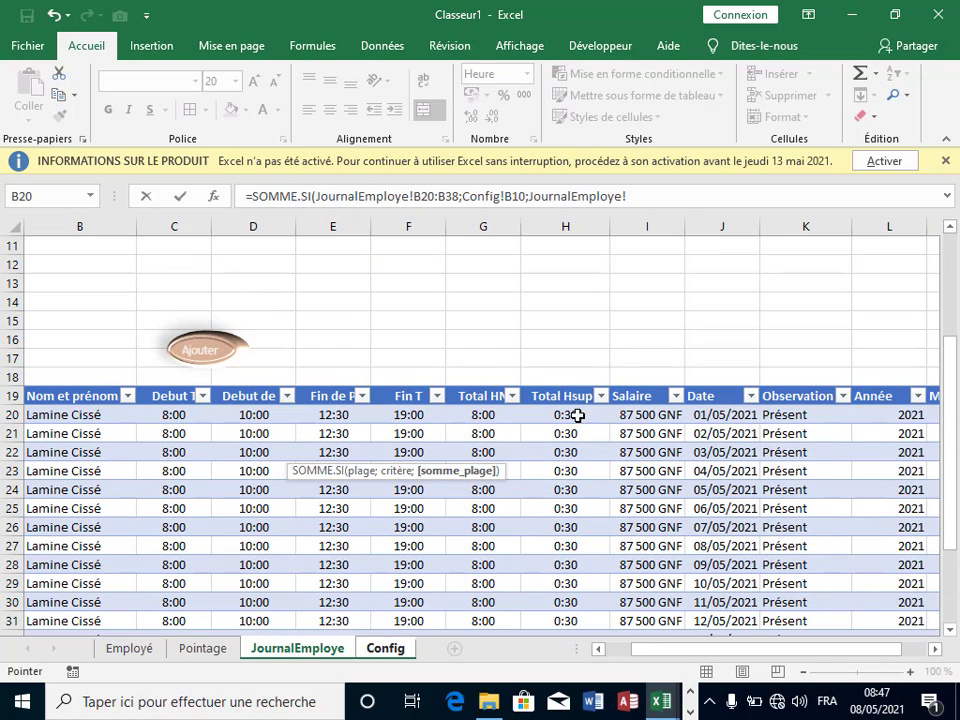
pyautogui.moveTo(562, 415); pyautogui.dragTo(549, 578)
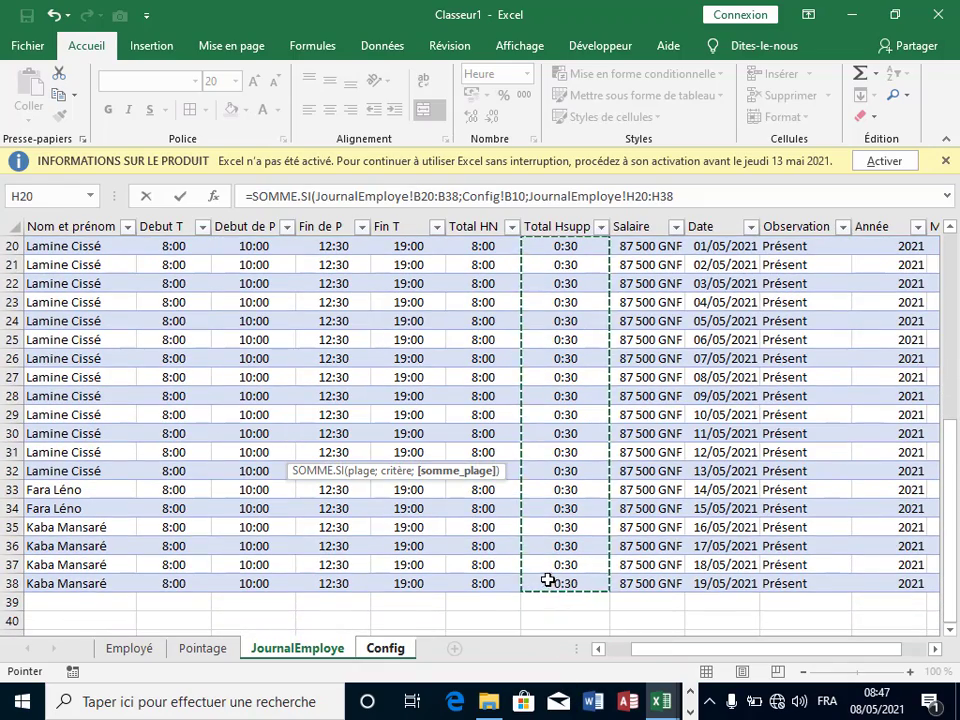
pyautogui.press('Return')
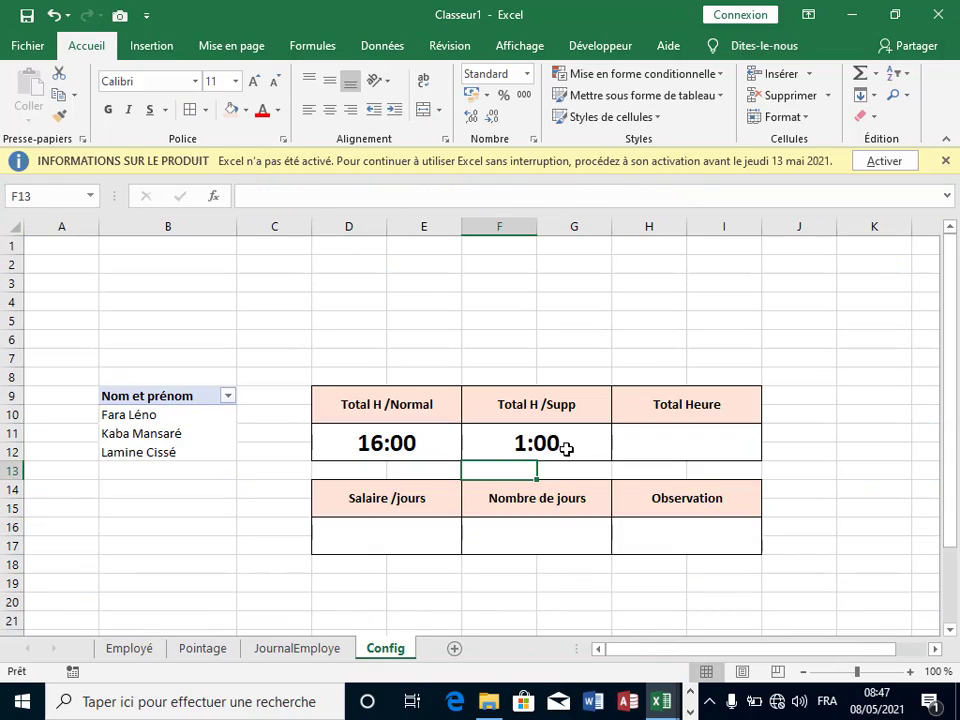
pyautogui.click(566, 447)
# Step: Select both hour total cells, from D11 across to G12
pyautogui.click(400, 443)
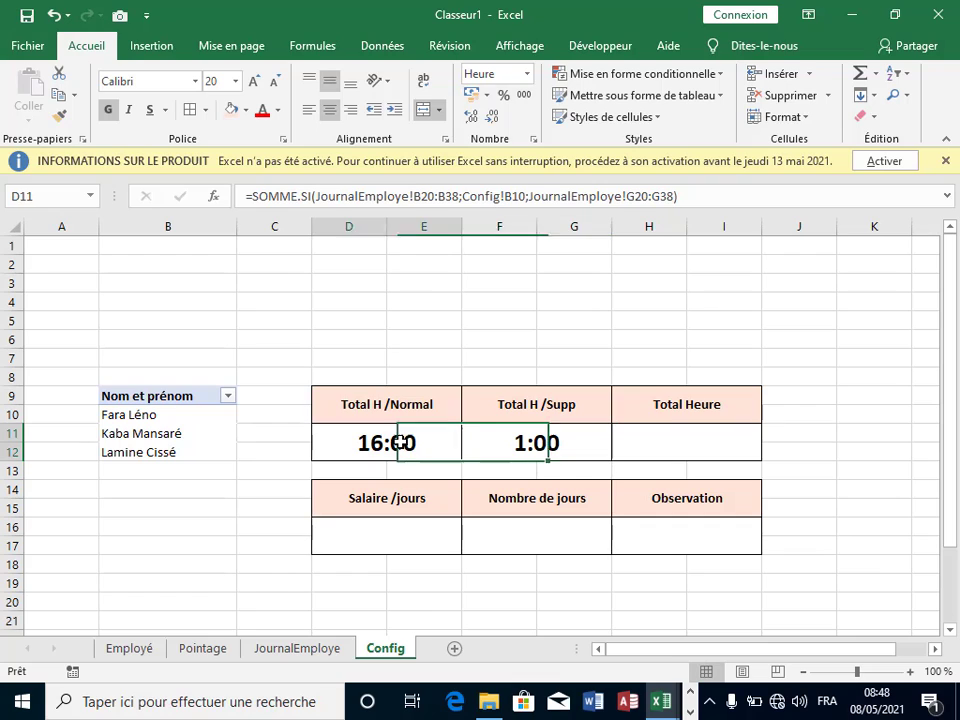
pyautogui.keyDown('shift'); pyautogui.click(514, 443); pyautogui.keyUp('shift')
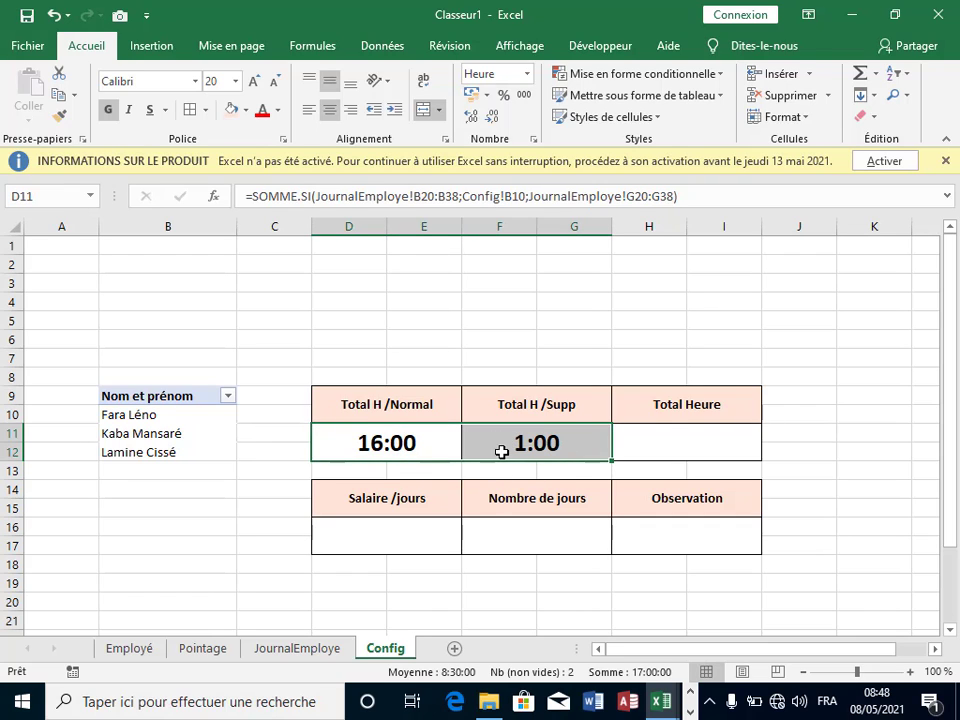
pyautogui.click(647, 446)
pyautogui.click(405, 446)
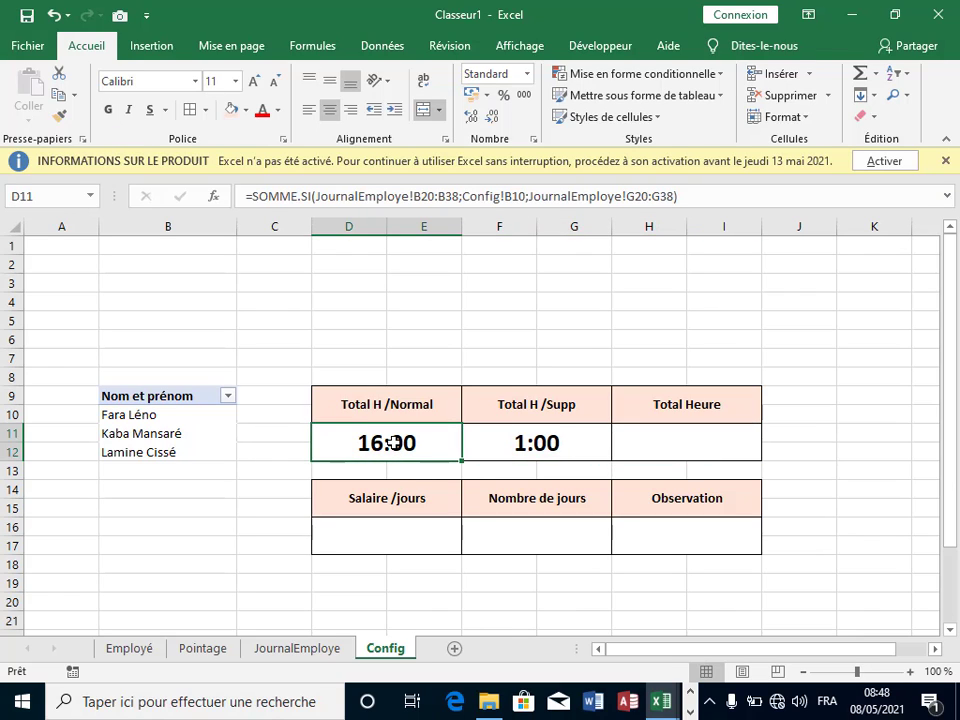
pyautogui.moveTo(403, 443); pyautogui.dragTo(467, 443)
pyautogui.click(321, 495)
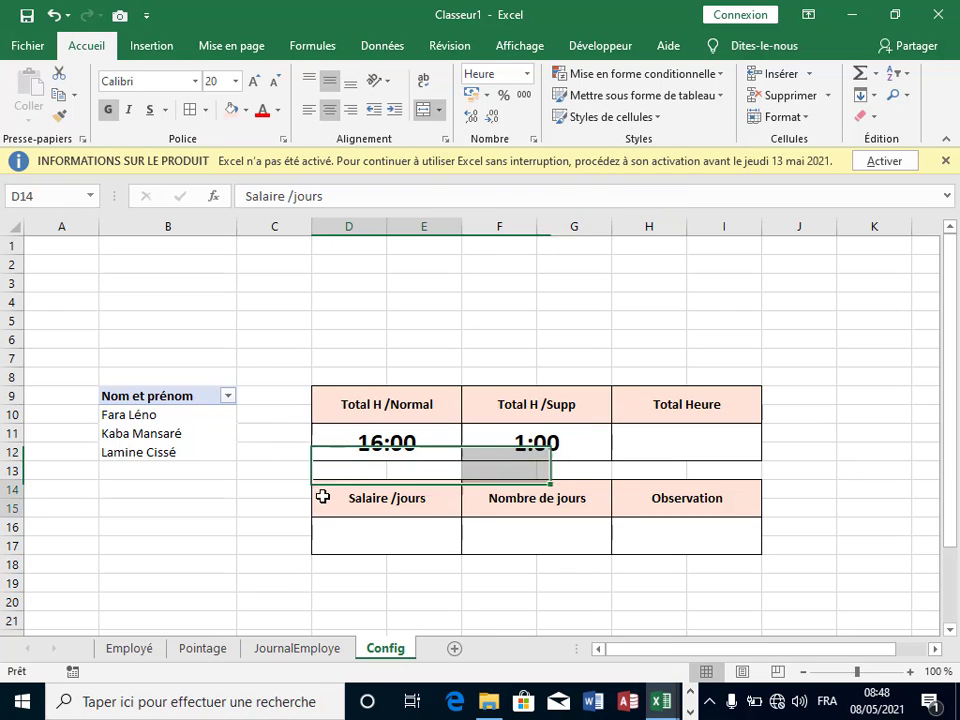
pyautogui.moveTo(365, 443); pyautogui.dragTo(514, 435)
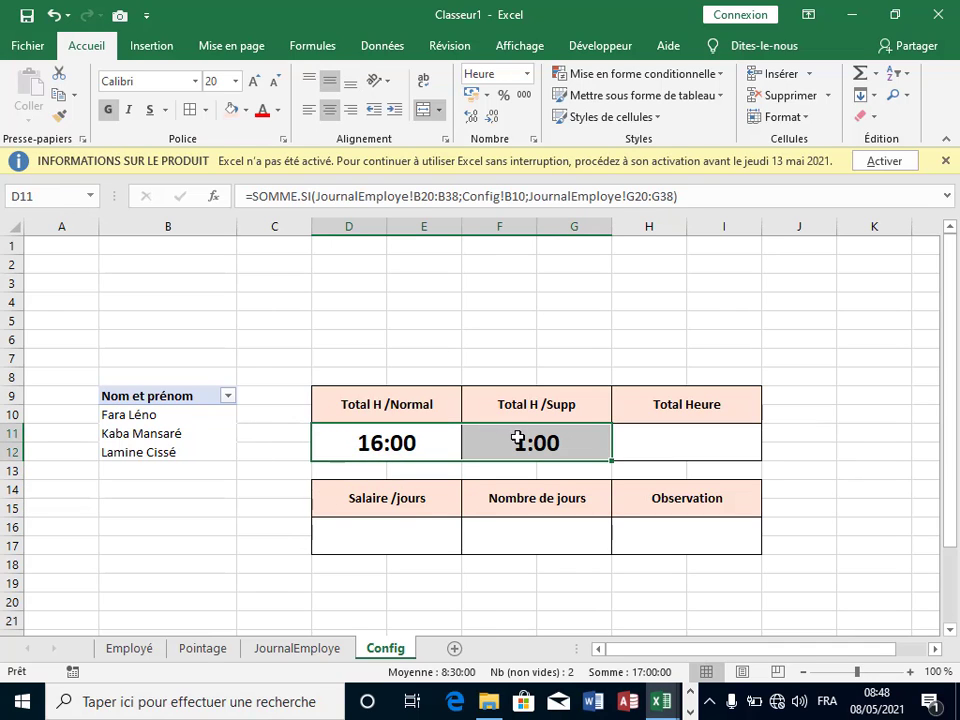
# Step: Give them the custom [hh]:mm format, edited from [h]:mm:ss, so overtime reads 01:00
pyautogui.rightClick(516, 437)
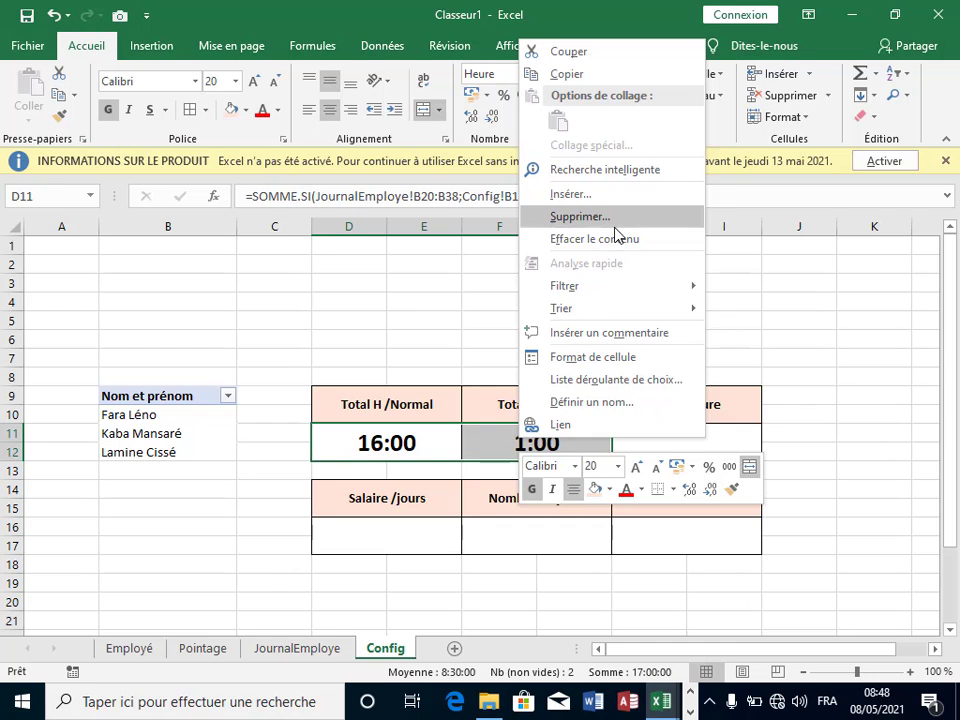
pyautogui.click(600, 357)
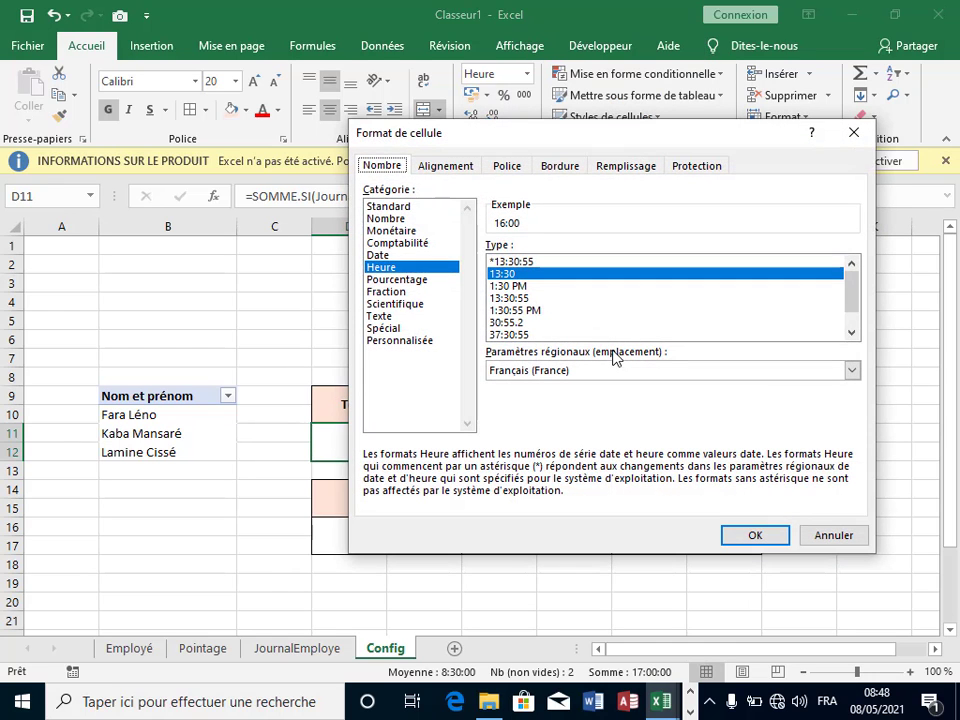
pyautogui.click(425, 341)
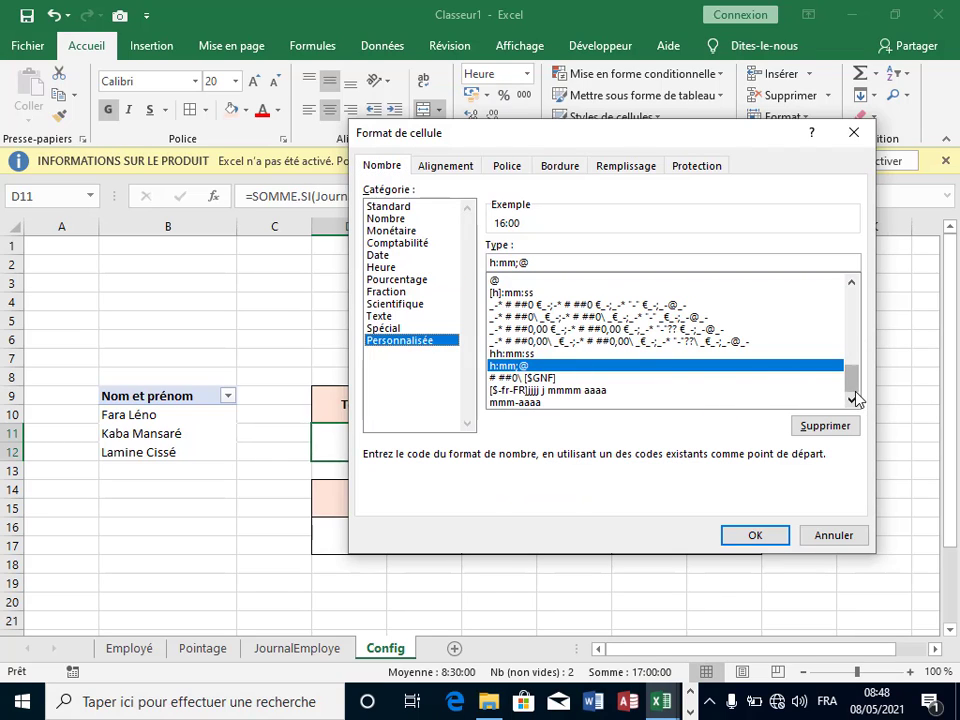
pyautogui.click(505, 292)
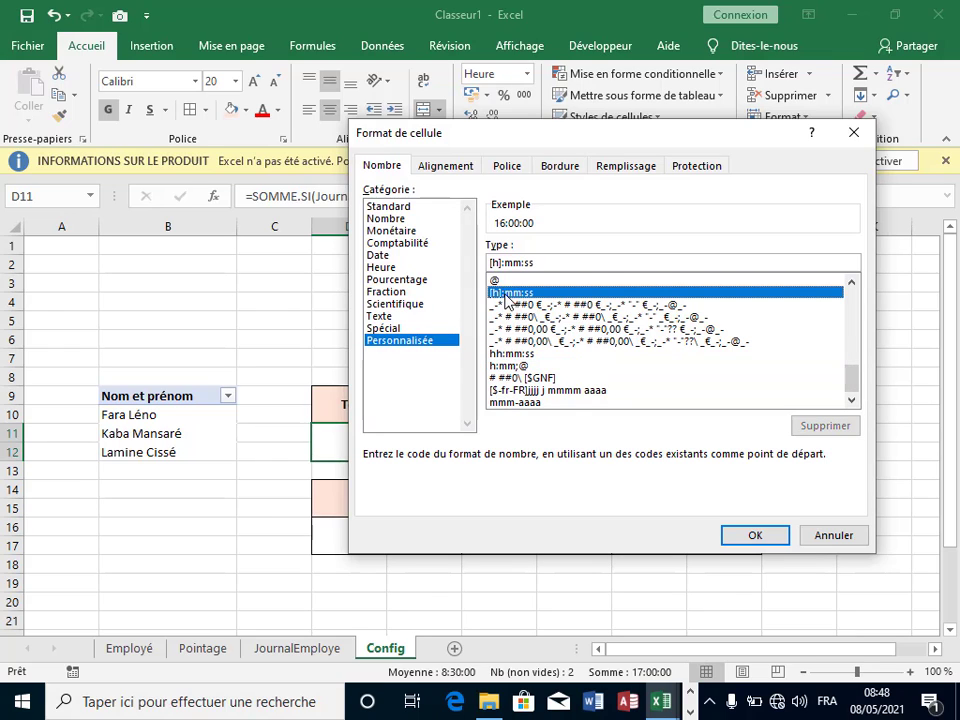
pyautogui.click(533, 263)
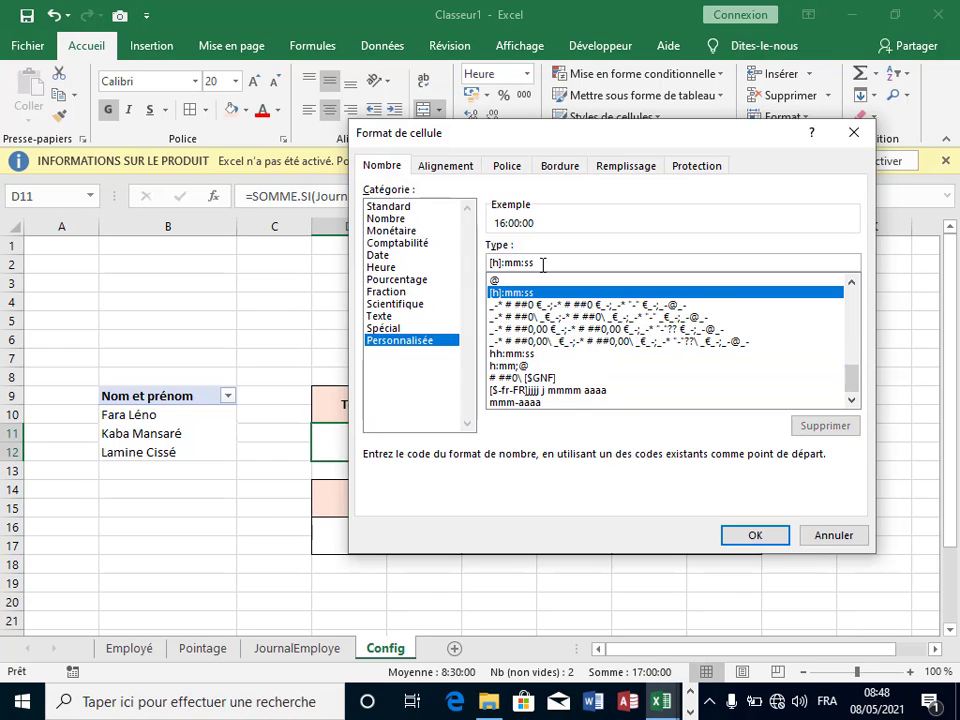
pyautogui.press('BackSpace')
pyautogui.press('BackSpace')
pyautogui.press('BackSpace')
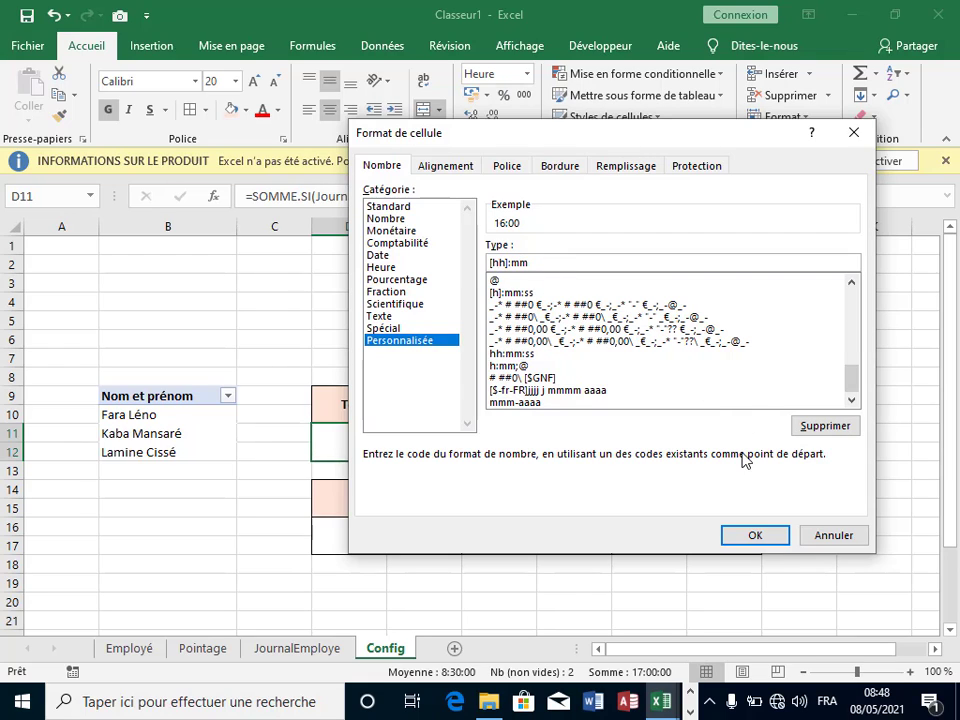
pyautogui.click(766, 538)
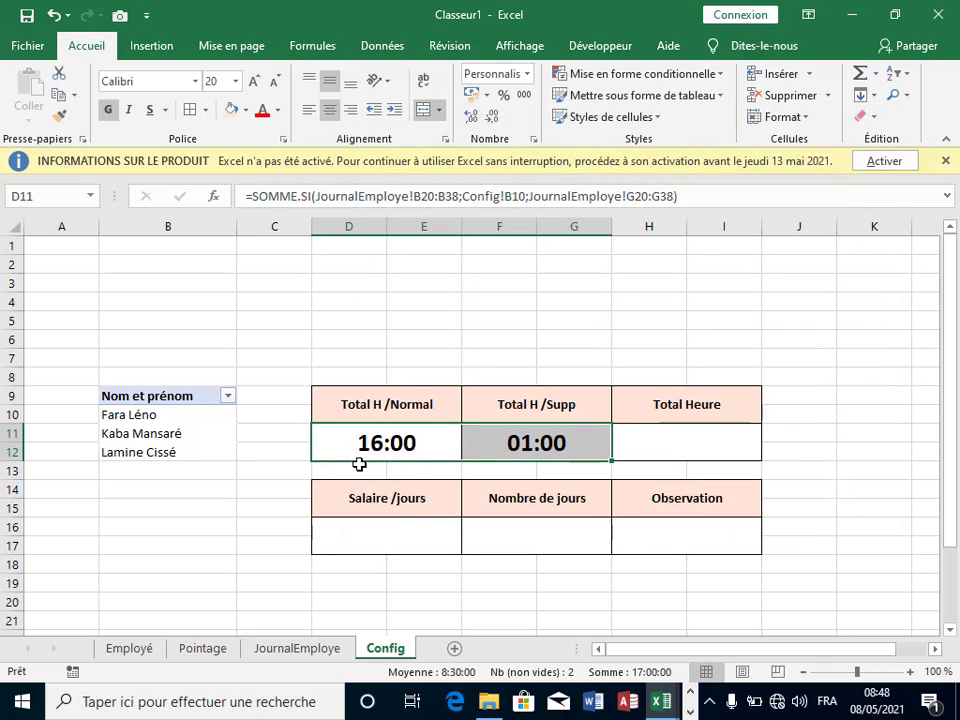
# Step: Compare the normal and overtime hour formulas in D11 and F11
pyautogui.click(668, 458)
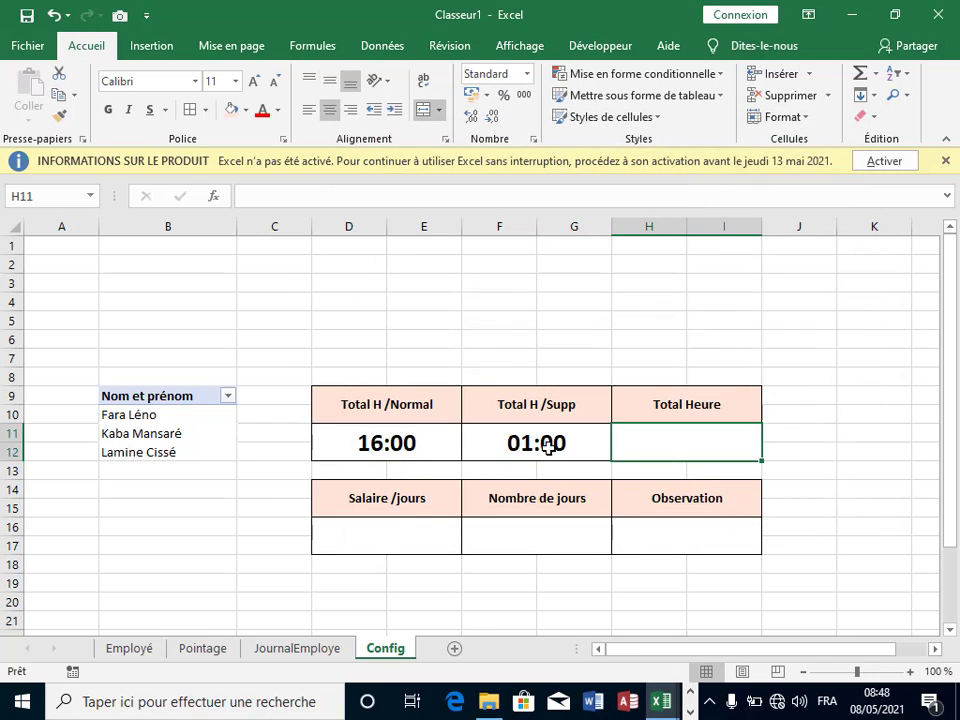
pyautogui.click(383, 449)
pyautogui.click(486, 444)
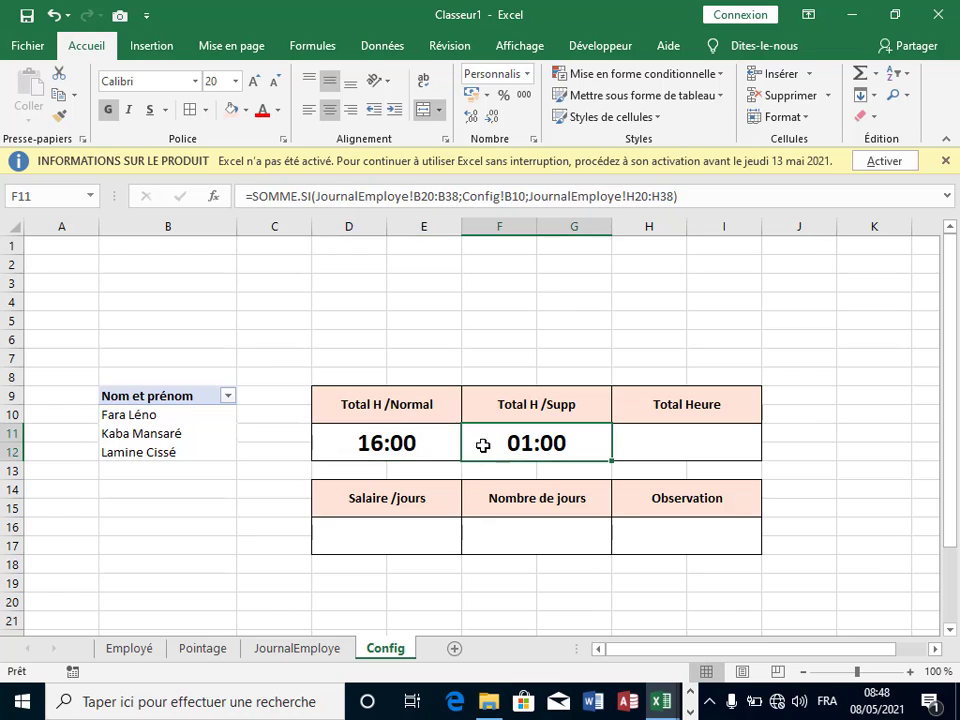
pyautogui.click(396, 444)
pyautogui.click(490, 445)
pyautogui.press('Tab')
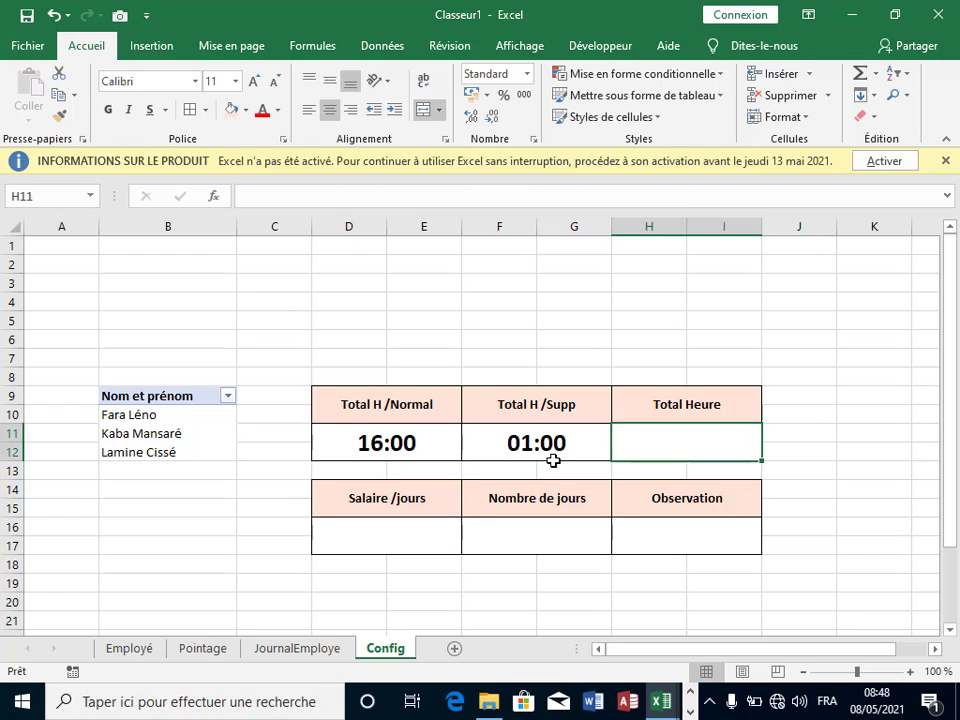
pyautogui.click(416, 445)
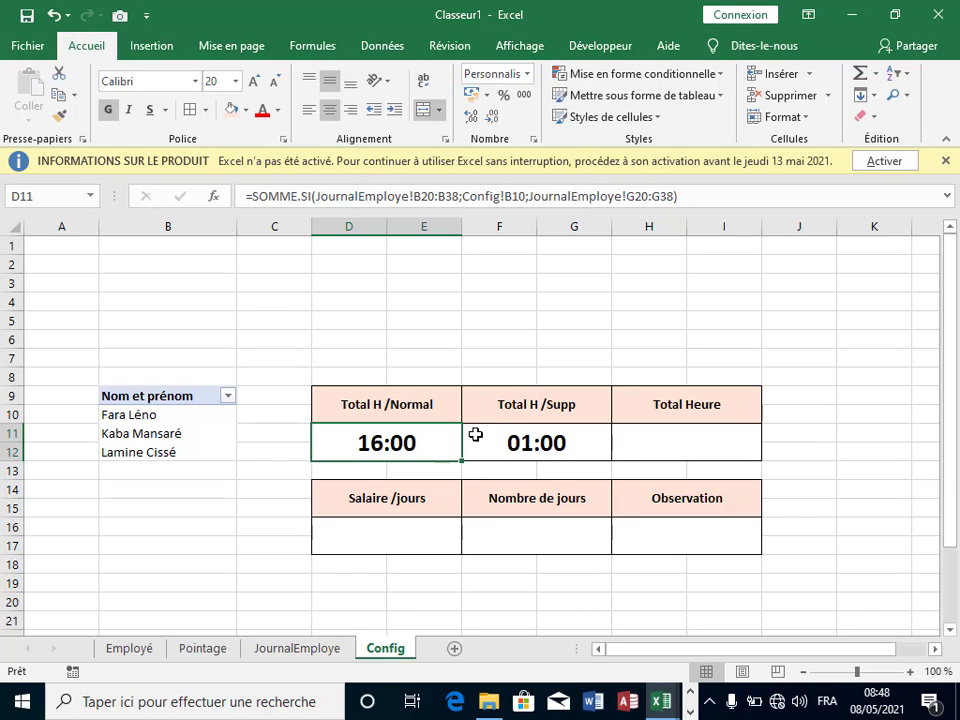
pyautogui.click(563, 432)
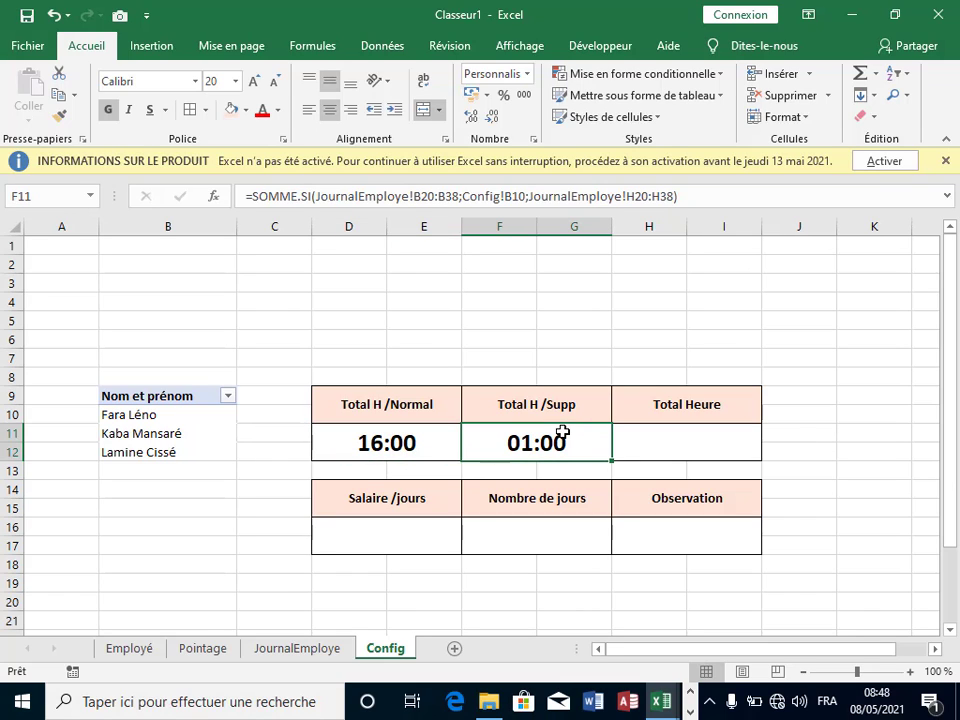
pyautogui.click(412, 447)
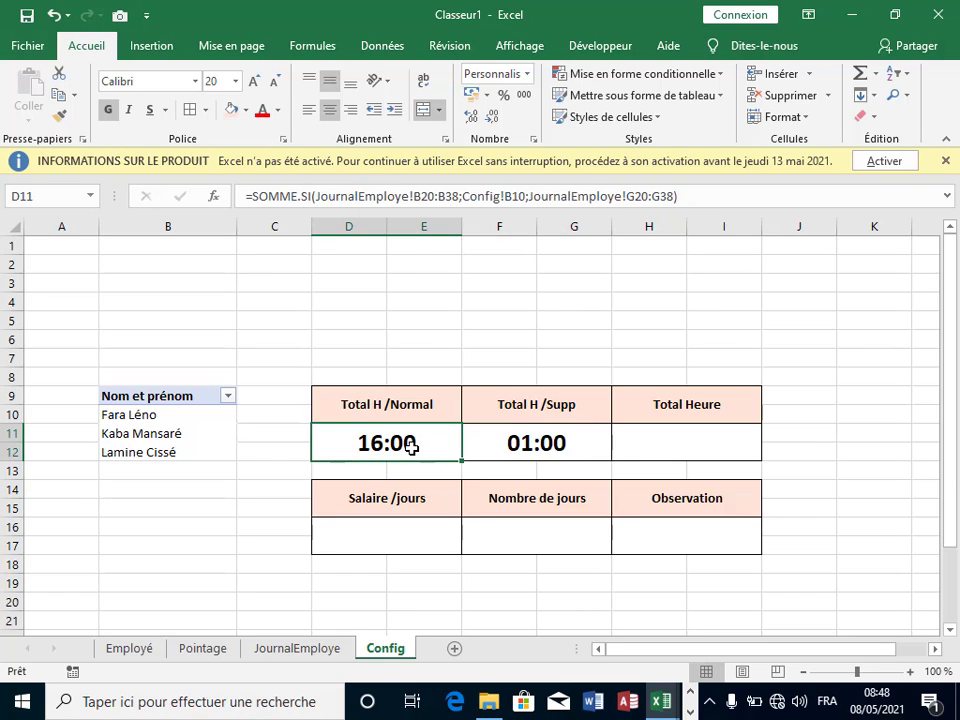
pyautogui.click(549, 449)
pyautogui.click(408, 449)
# Step: Enter =D11+F11 in the Total Heure cell H11, showing 17:00
pyautogui.click(668, 440)
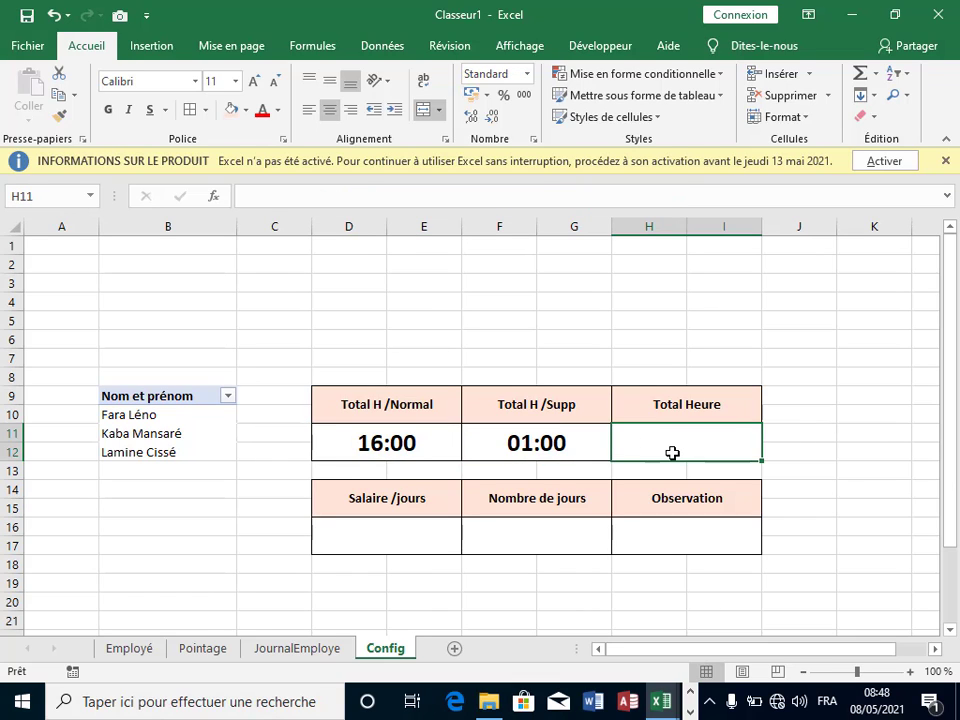
pyautogui.write('=')
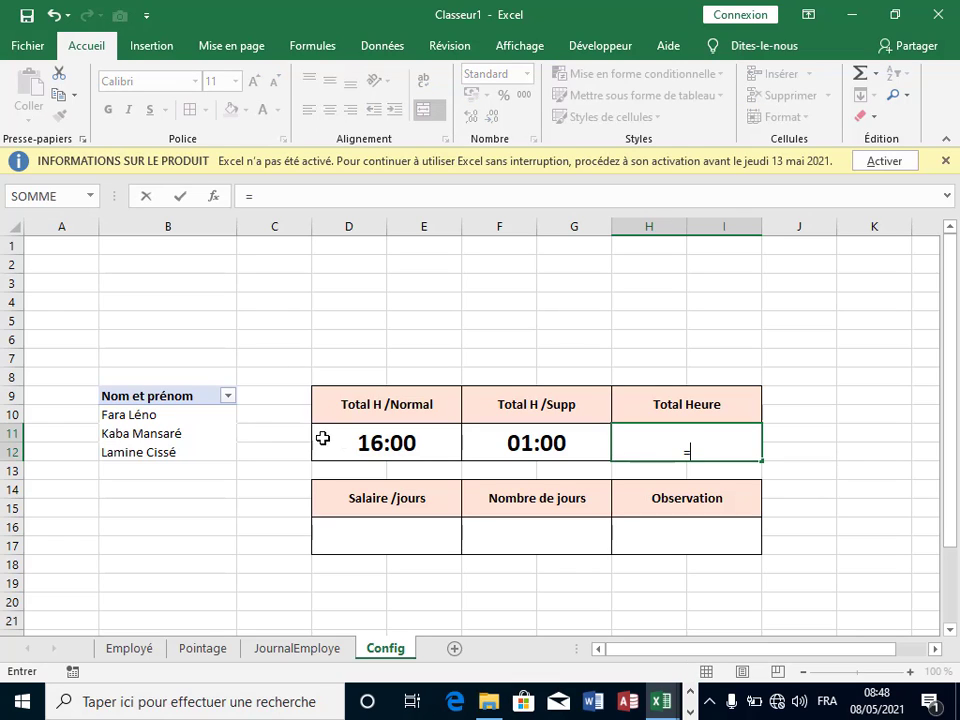
pyautogui.click(361, 446)
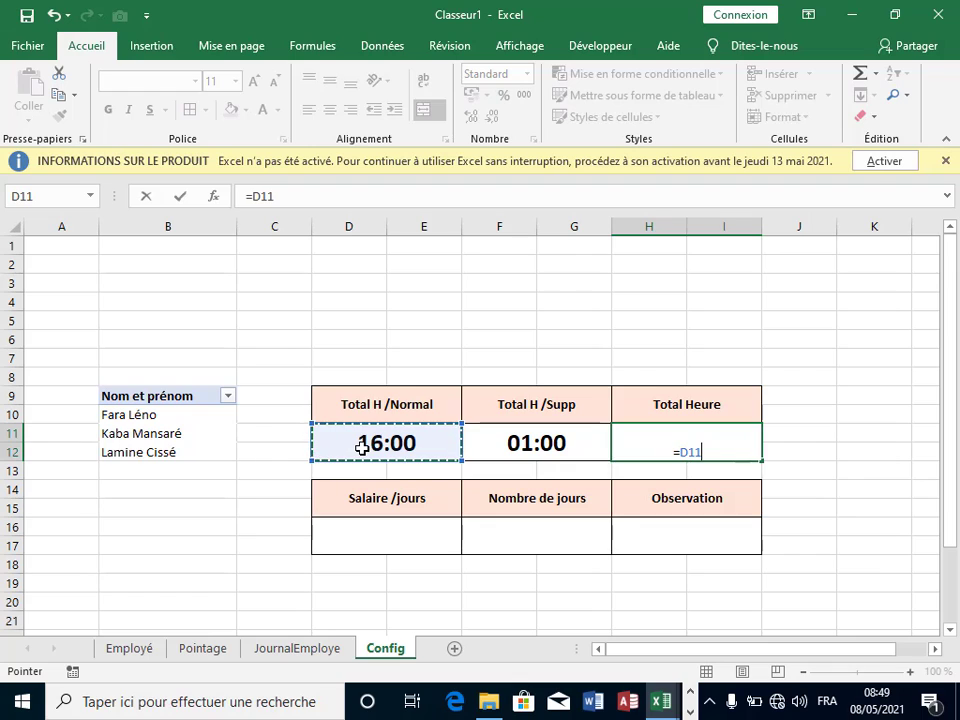
pyautogui.write('+')
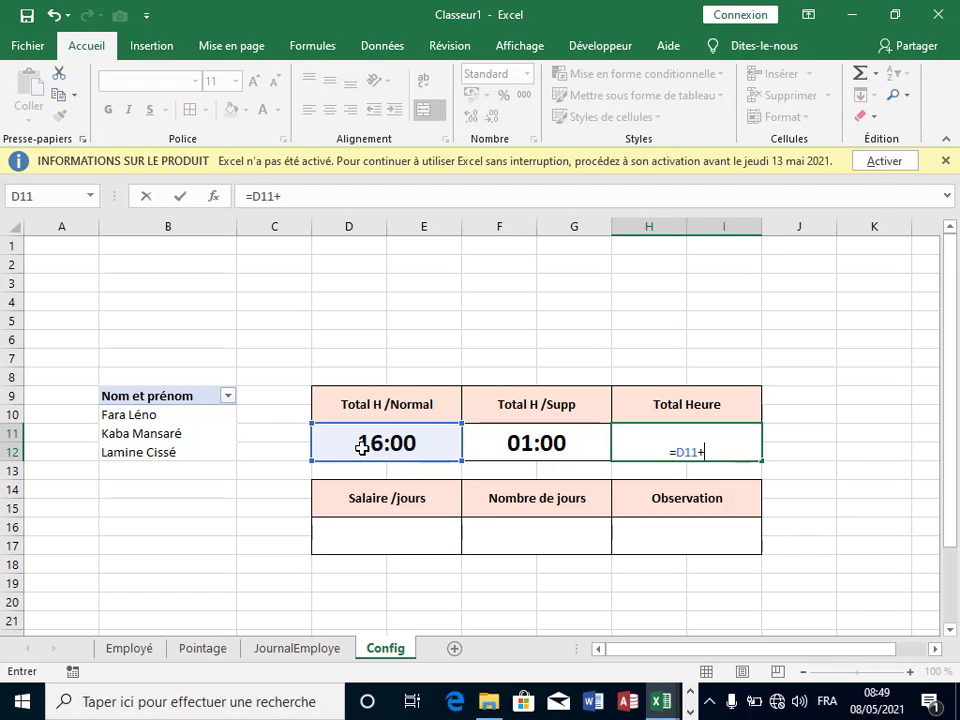
pyautogui.click(536, 441)
pyautogui.press('Return')
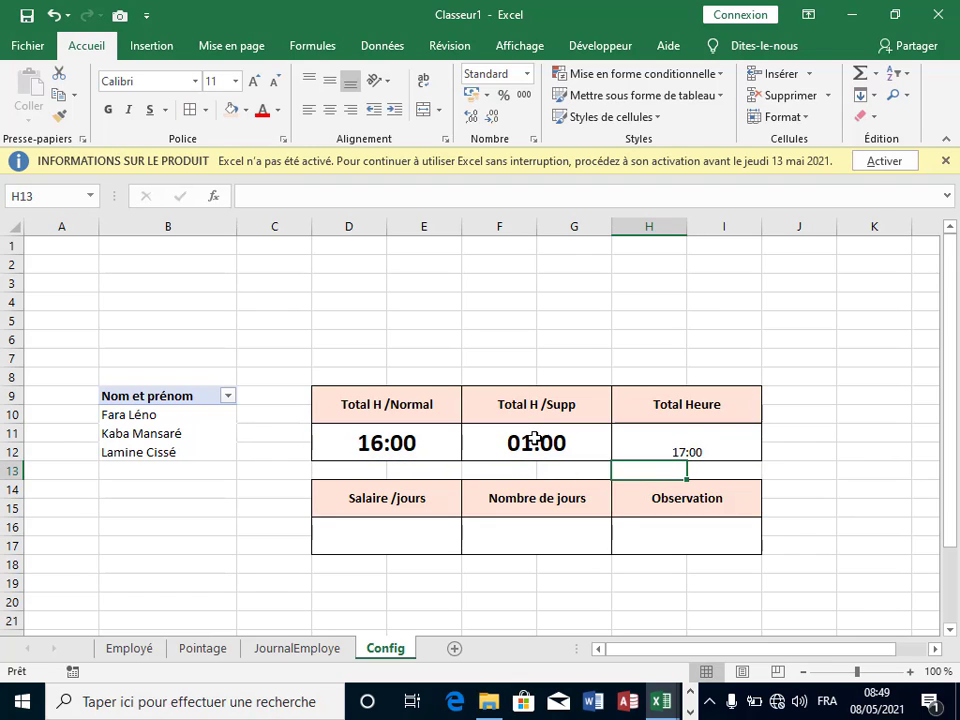
# Step: Copy F11's bold hour formatting to H11, then H11's formatting onto D16:I17
pyautogui.click(550, 441)
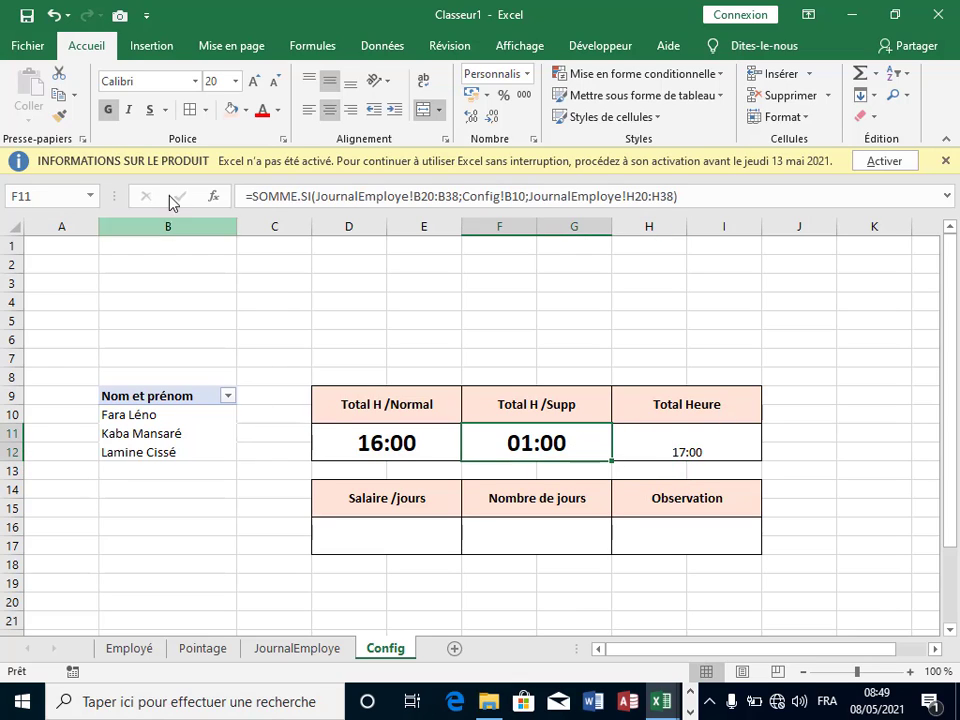
pyautogui.click(109, 112)
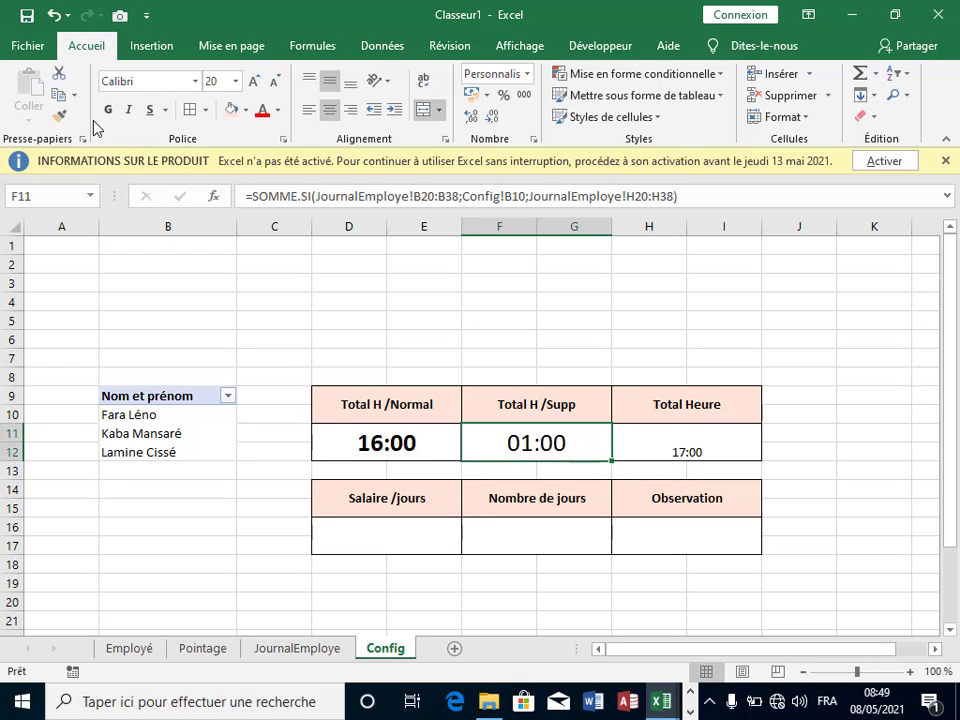
pyautogui.click(109, 112)
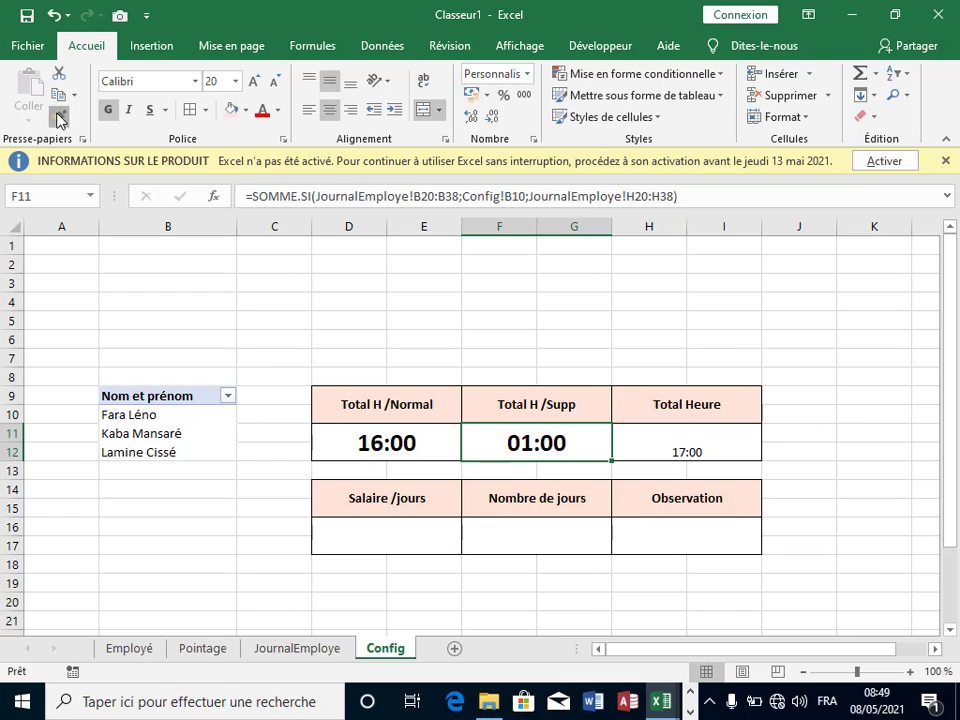
pyautogui.click(59, 115)
pyautogui.click(681, 443)
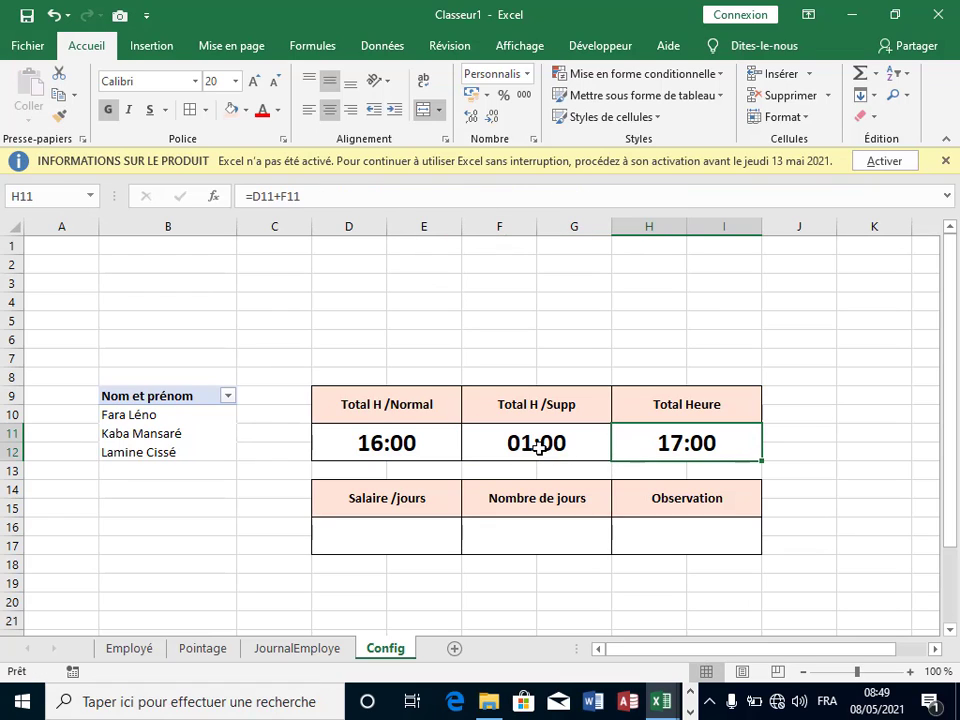
pyautogui.click(59, 113)
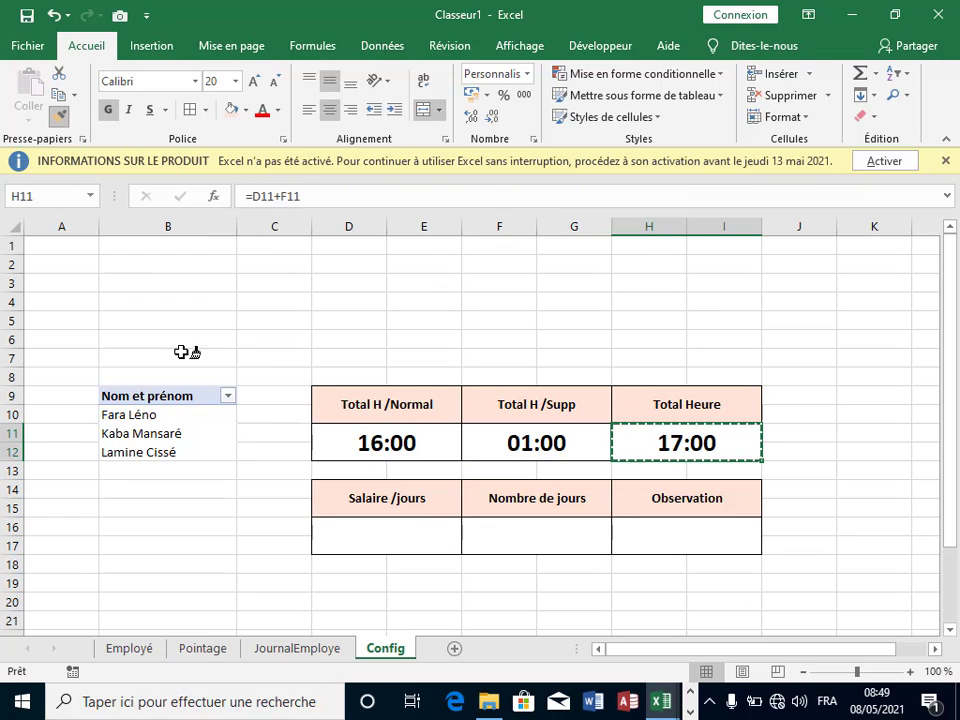
pyautogui.moveTo(428, 526)
pyautogui.mouseDown()
pyautogui.moveTo(433, 534)
pyautogui.moveTo(666, 538)
pyautogui.mouseUp()
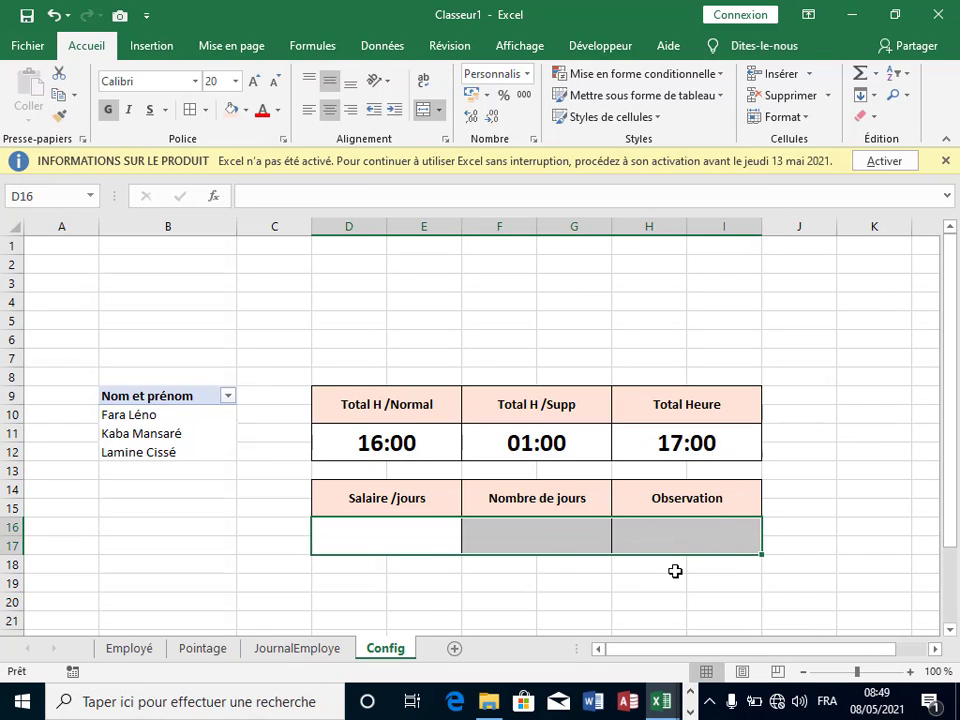
# Step: Start an NB.SI formula in D16 on JournalEmploye B20:B38 with F39 as criterion, then abandon it
pyautogui.click(675, 572)
pyautogui.click(433, 543)
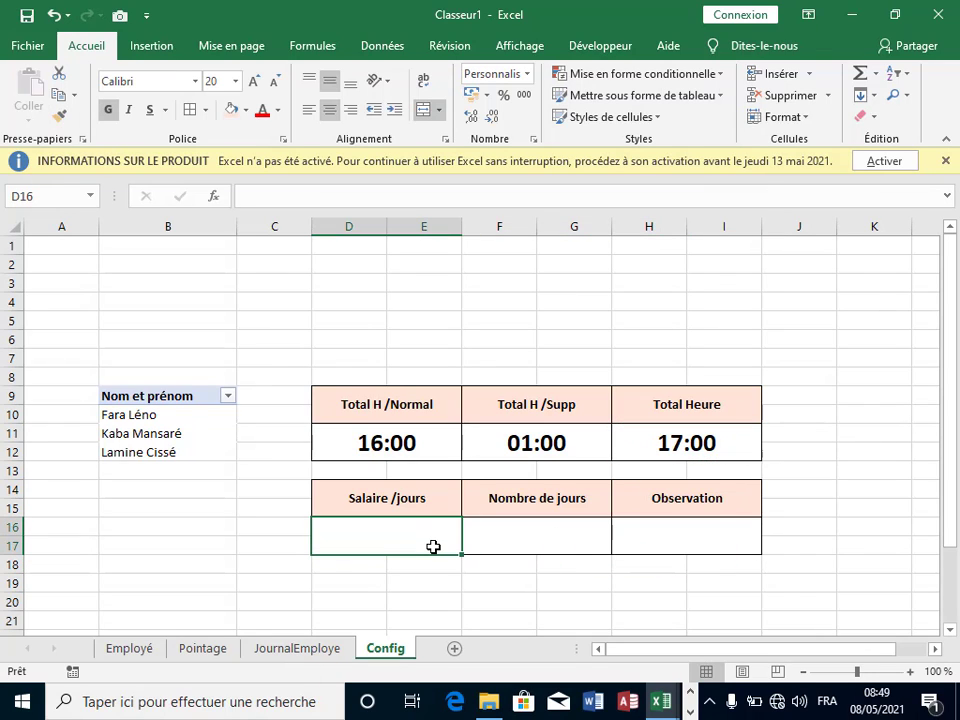
pyautogui.write('=')
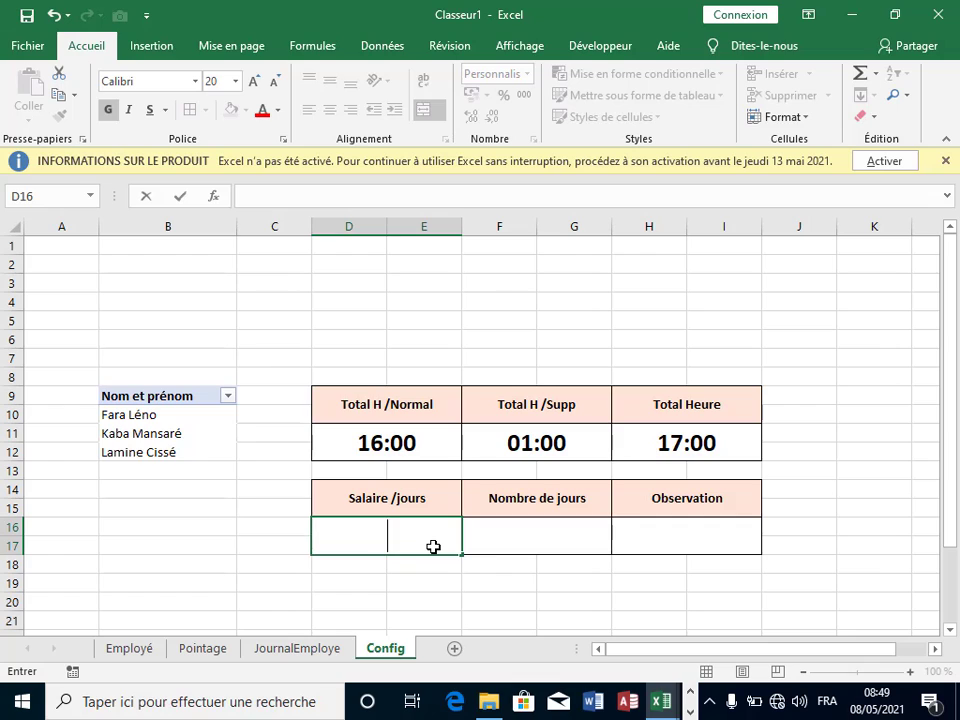
pyautogui.write('N')
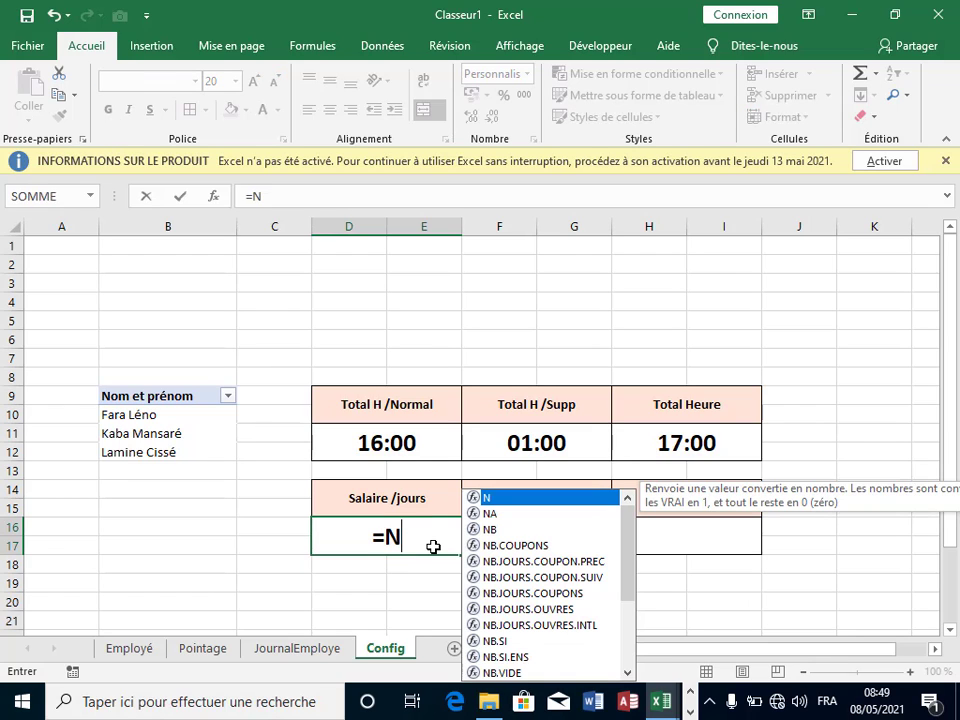
pyautogui.doubleClick(500, 641)
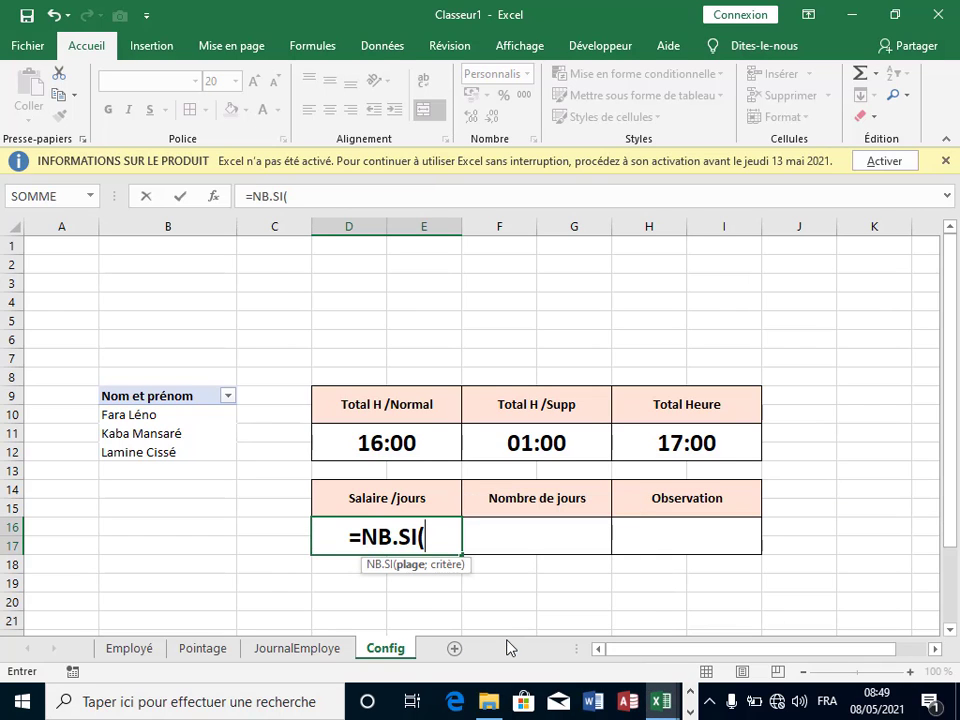
pyautogui.click(296, 652)
pyautogui.scroll(4, 184, 384)
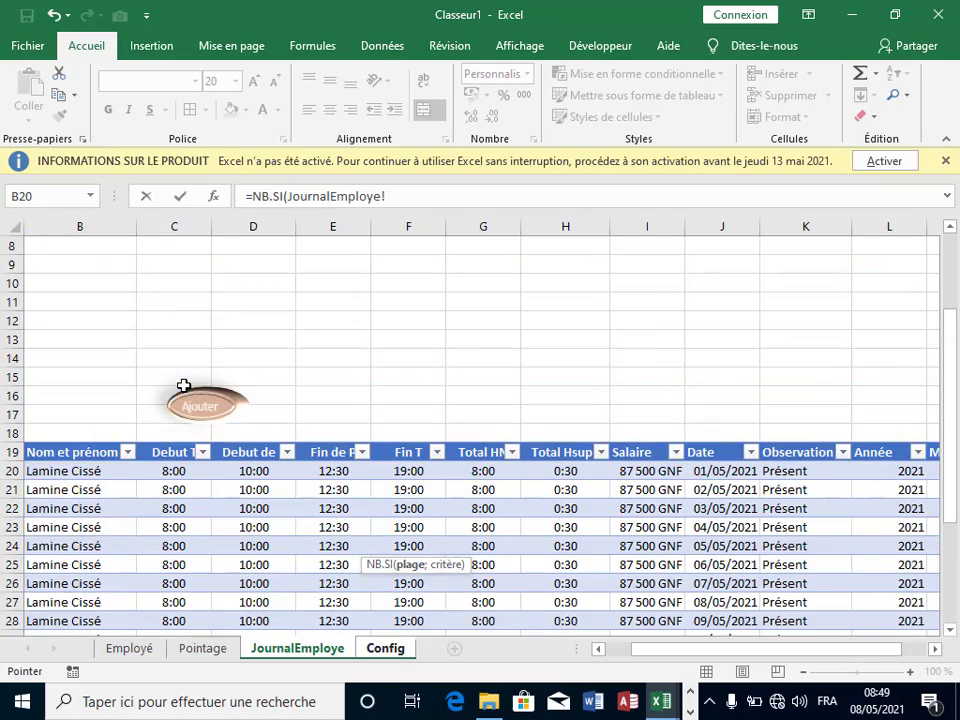
pyautogui.click(60, 471)
pyautogui.moveTo(62, 564)
pyautogui.mouseDown()
pyautogui.moveTo(75, 655)
pyautogui.moveTo(80, 564)
pyautogui.mouseUp()
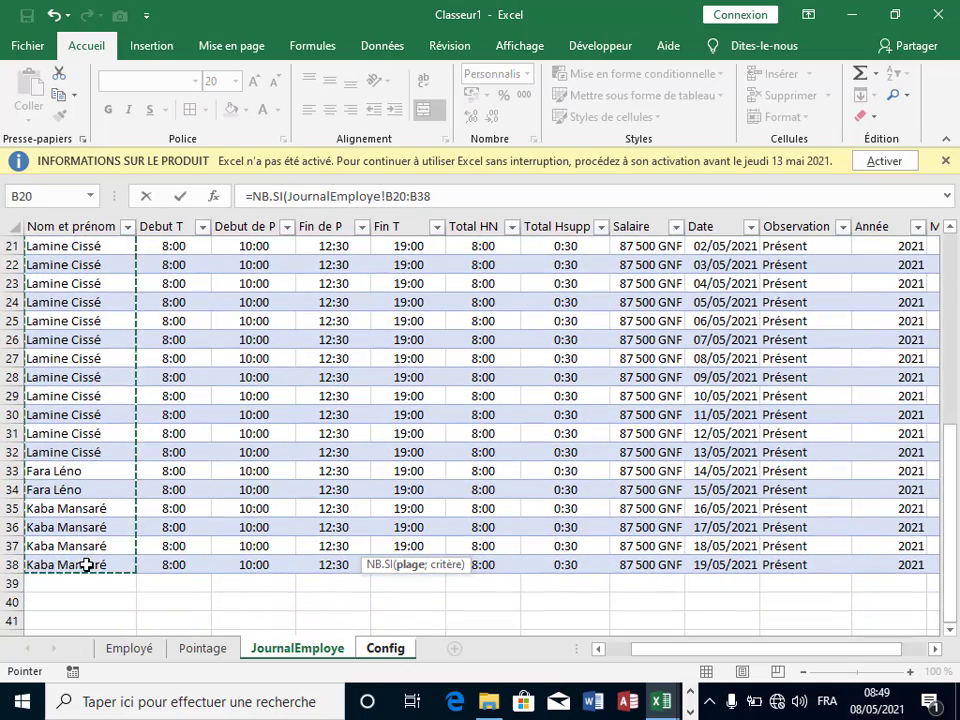
pyautogui.write(';')
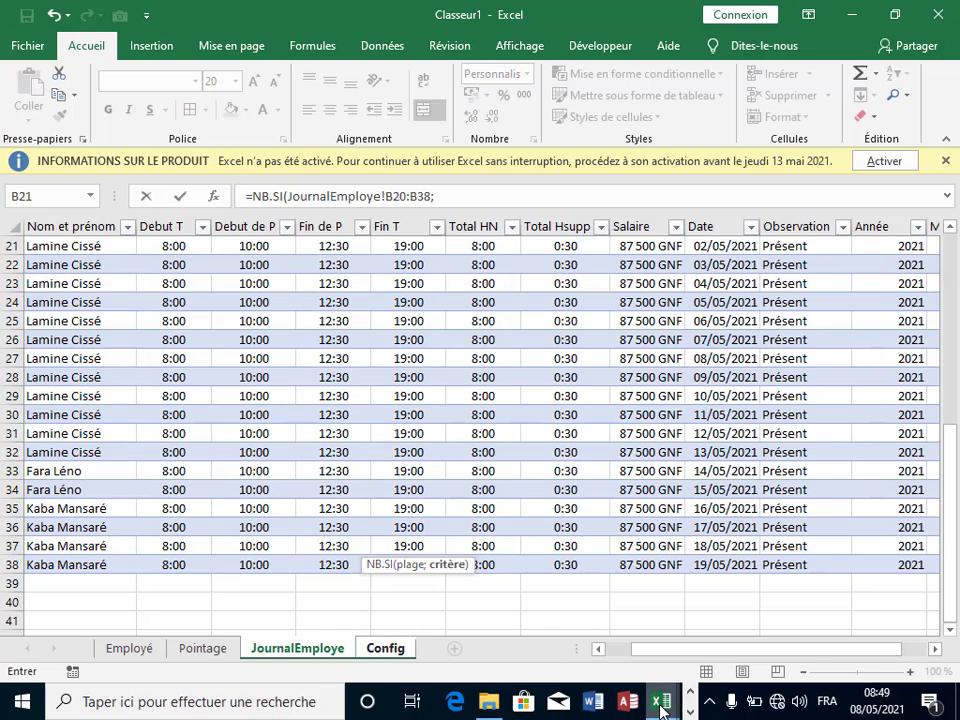
pyautogui.click(395, 584)
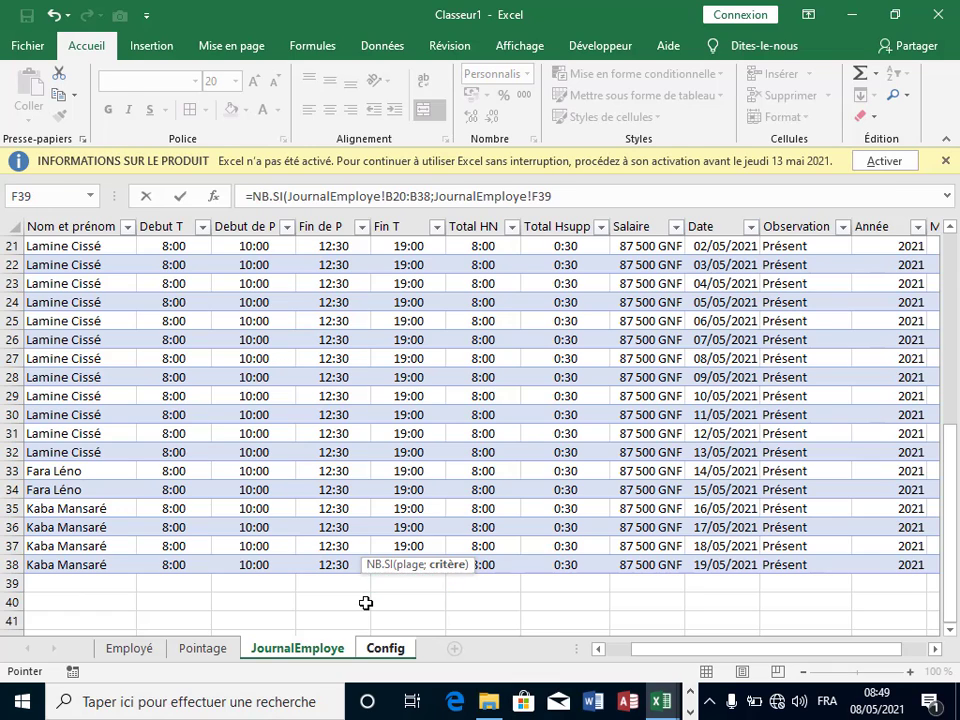
pyautogui.press('Escape')
# Step: Enter =NB.SI(JournalEmploye!B20:B38;Config!B10) in D16, which displays 48:00
pyautogui.write('=')
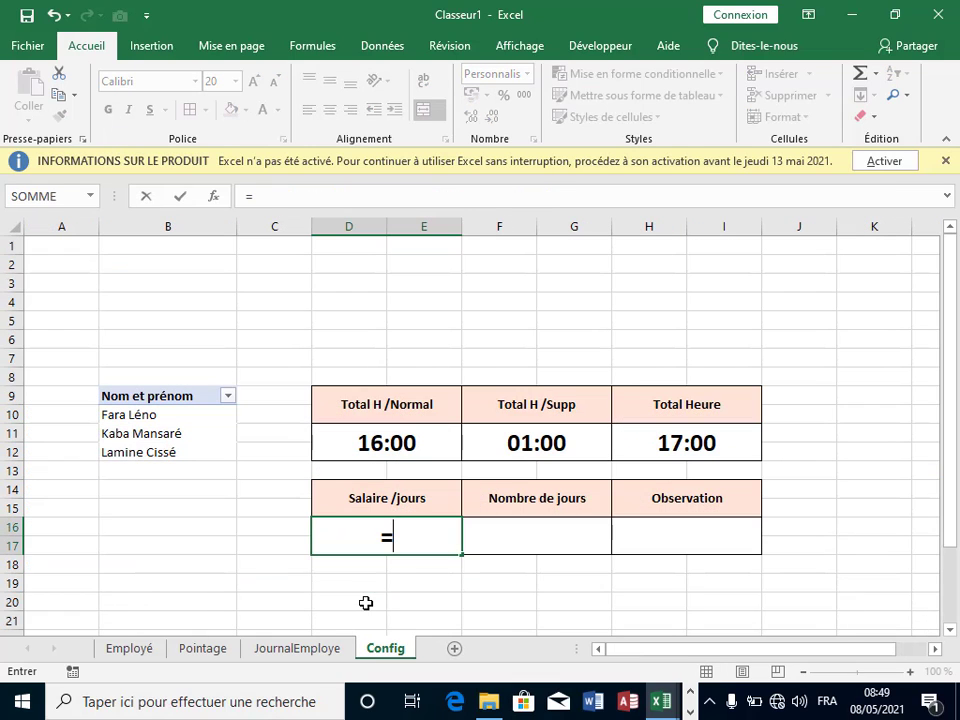
pyautogui.write('N')
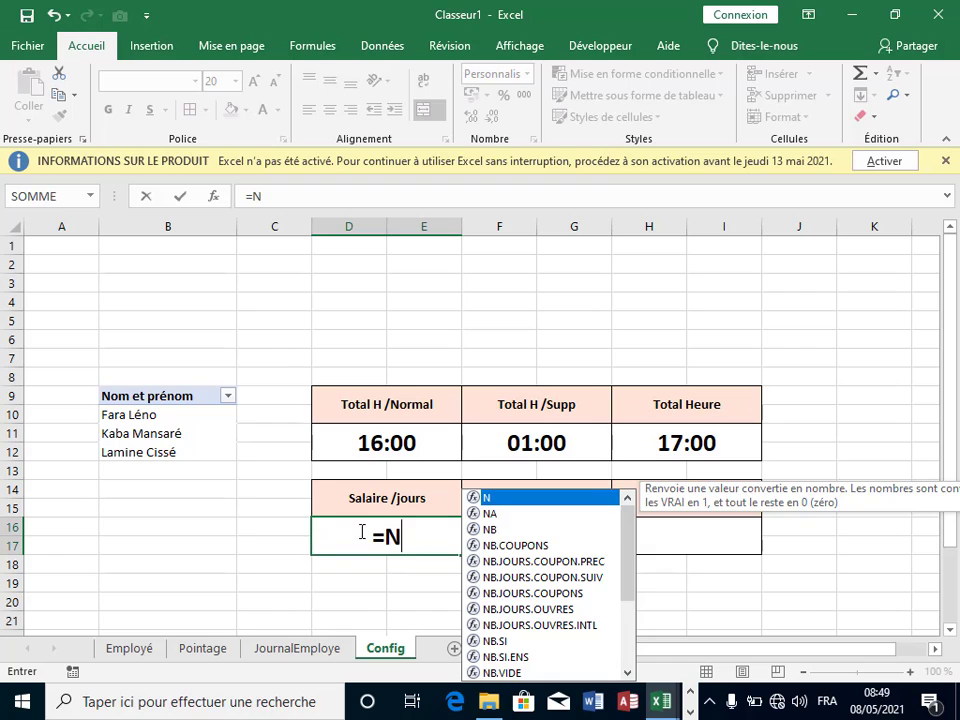
pyautogui.doubleClick(492, 642)
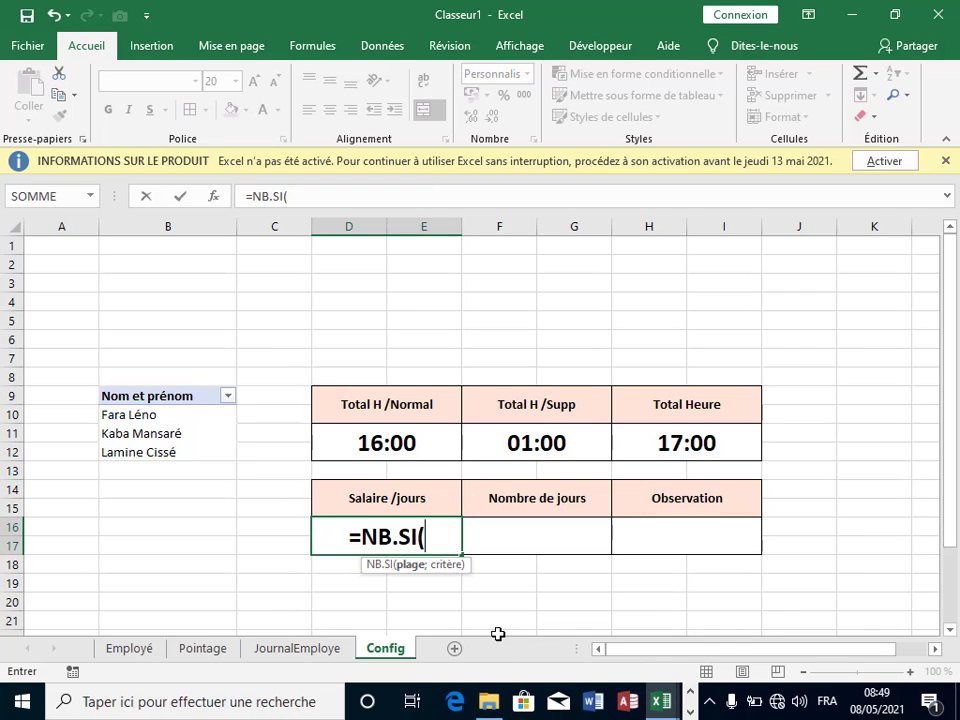
pyautogui.click(307, 657)
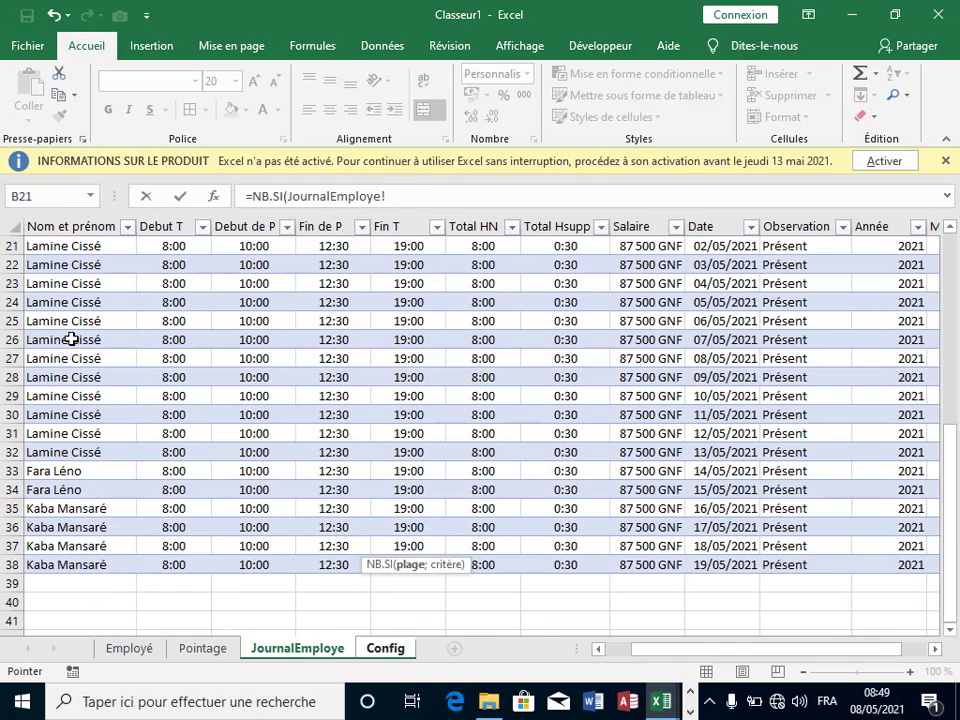
pyautogui.scroll(3, 71, 335)
pyautogui.moveTo(60, 400); pyautogui.dragTo(97, 545)
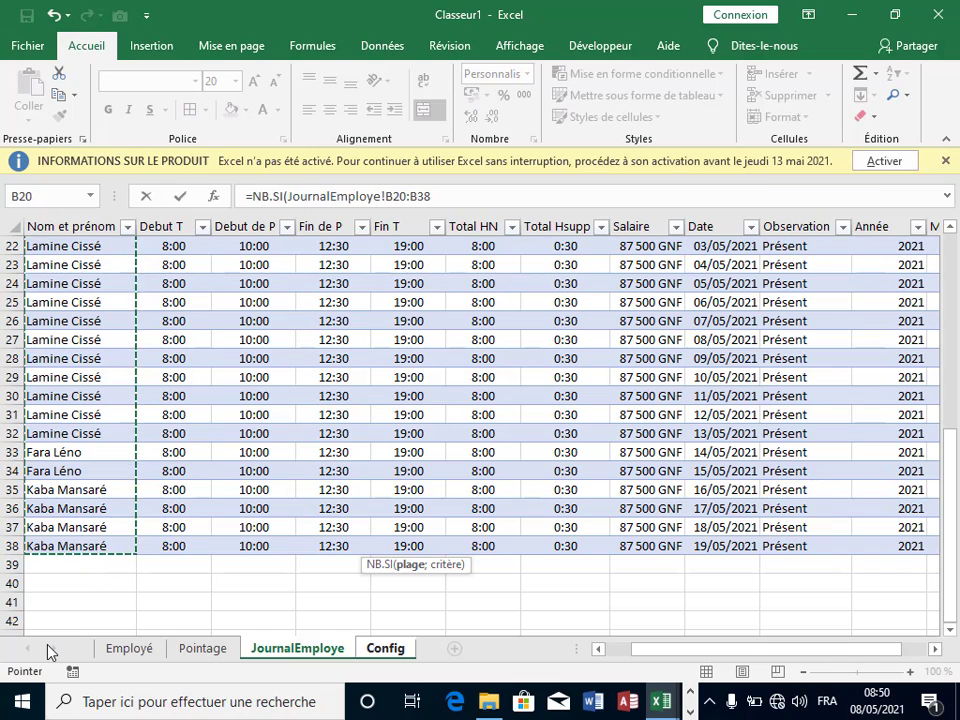
pyautogui.write(';')
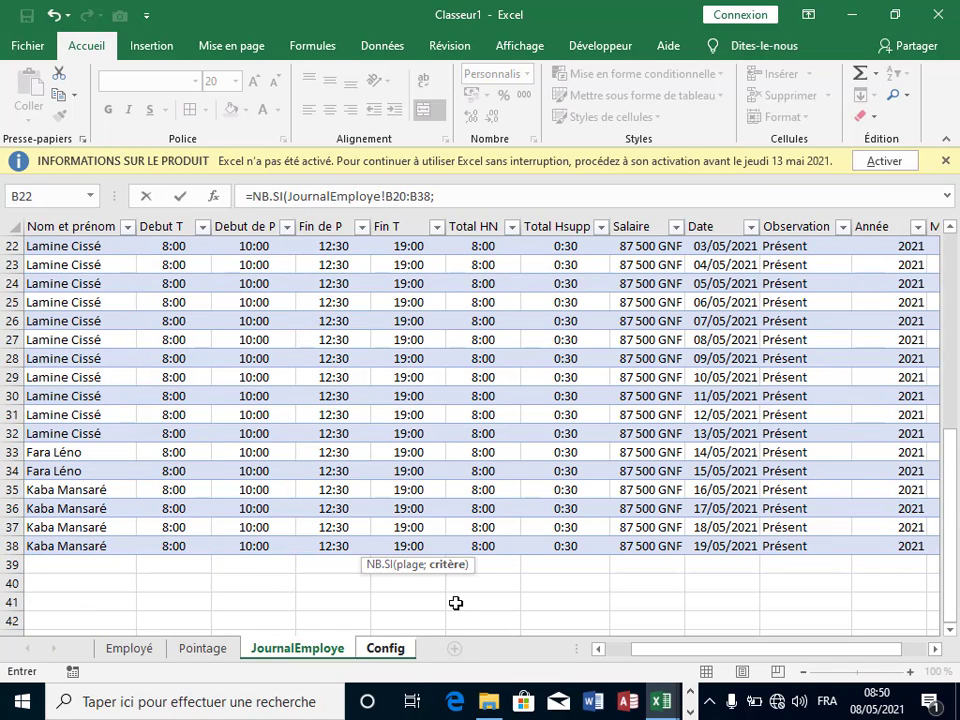
pyautogui.click(385, 648)
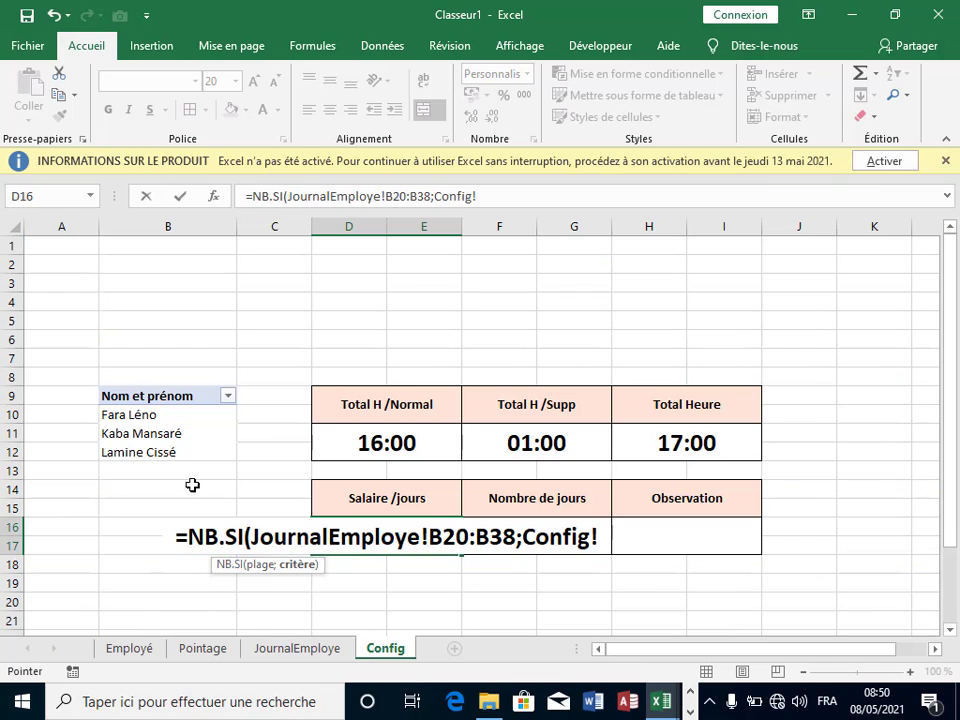
pyautogui.click(155, 418)
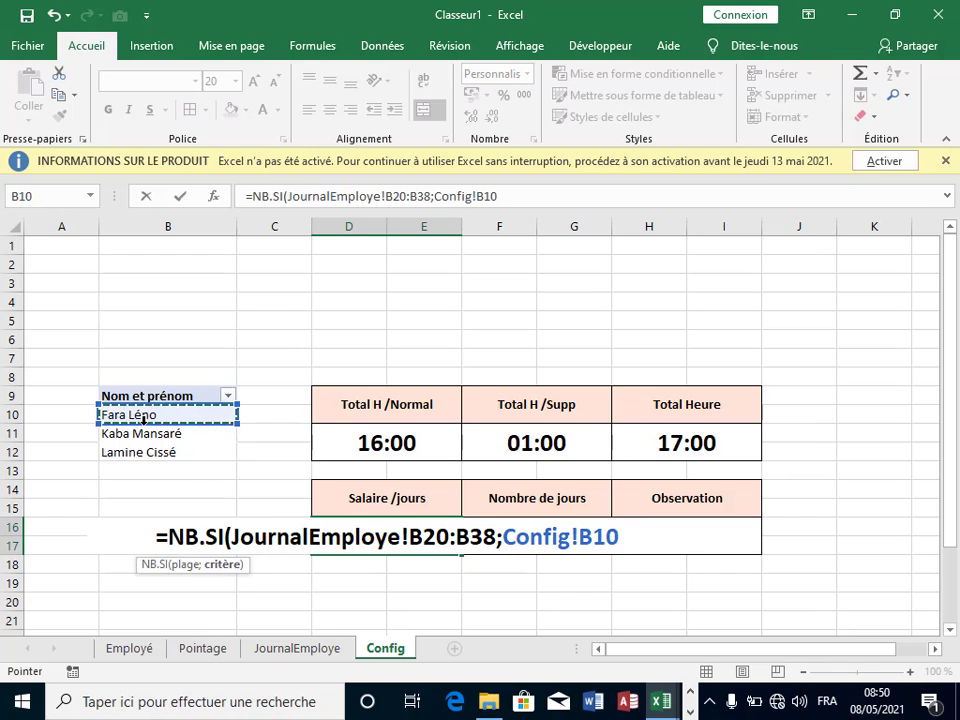
pyautogui.write(')')
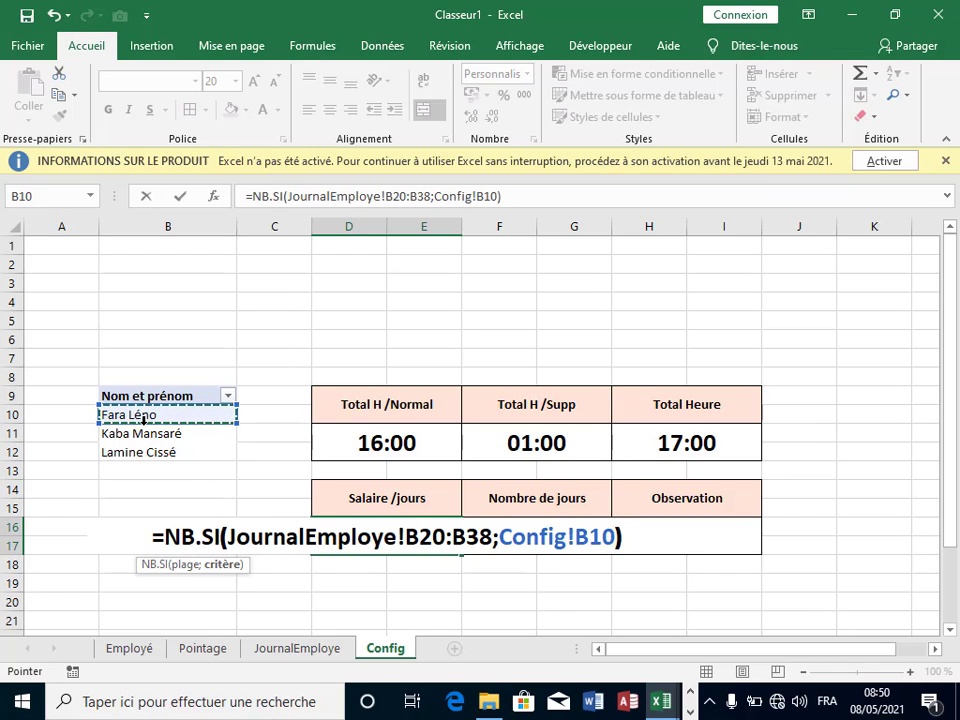
pyautogui.press('Return')
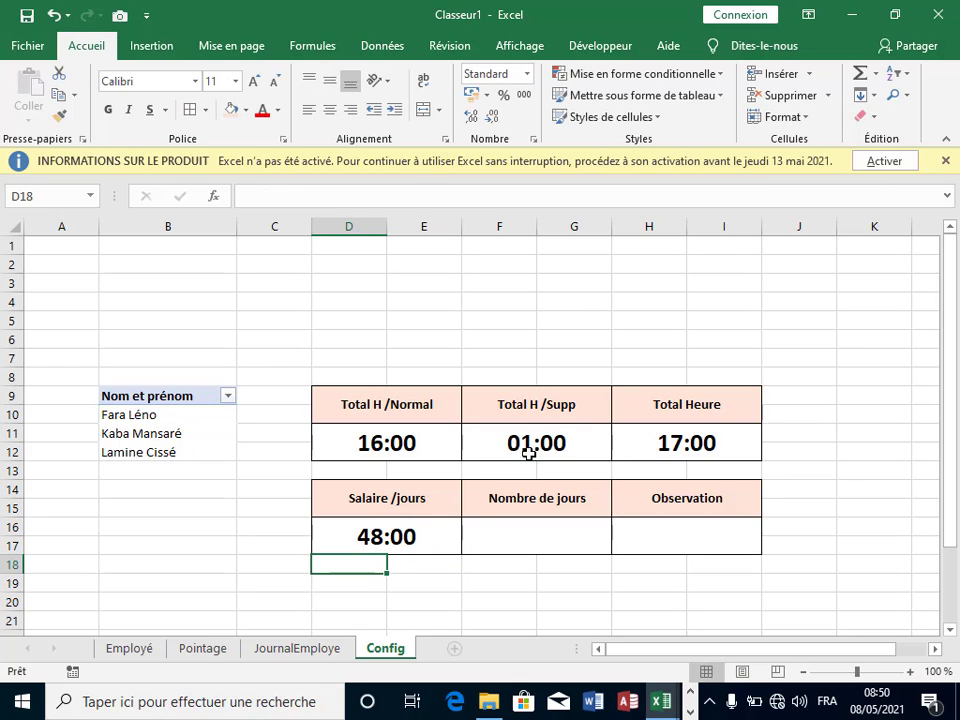
# Step: Compare D16 and F16, then select the result cells D16 through I17
pyautogui.click(414, 538)
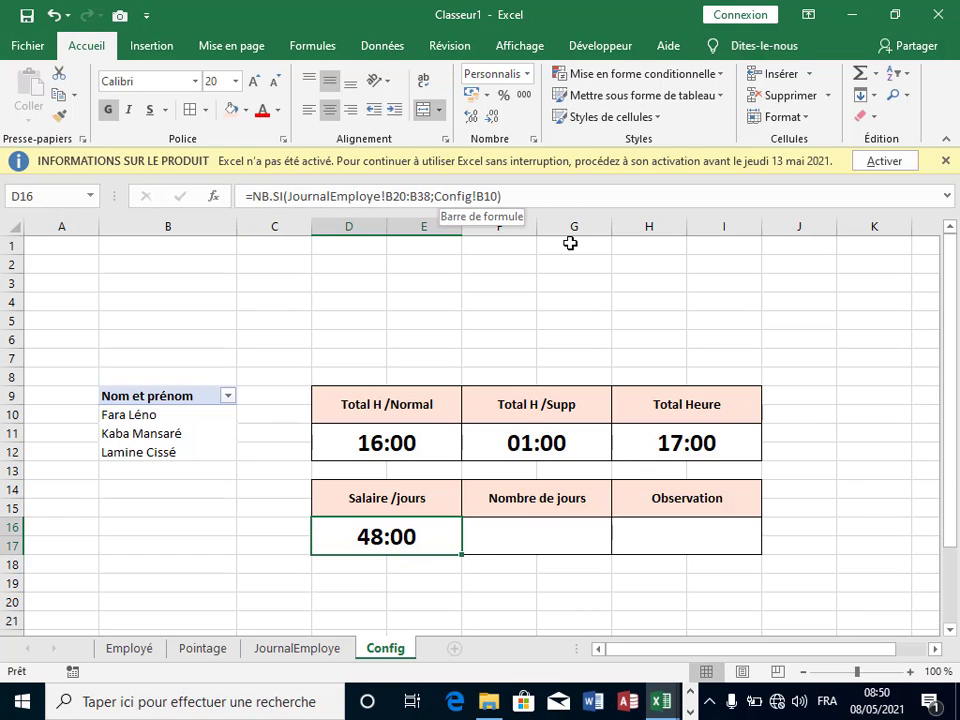
pyautogui.click(525, 521)
pyautogui.click(377, 537)
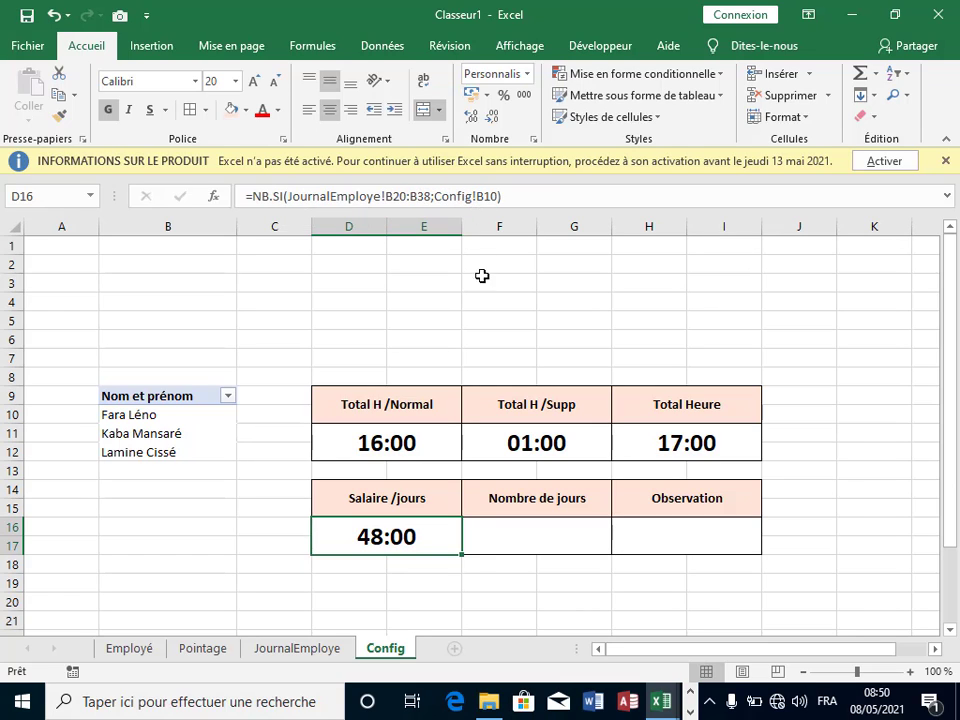
pyautogui.click(489, 538)
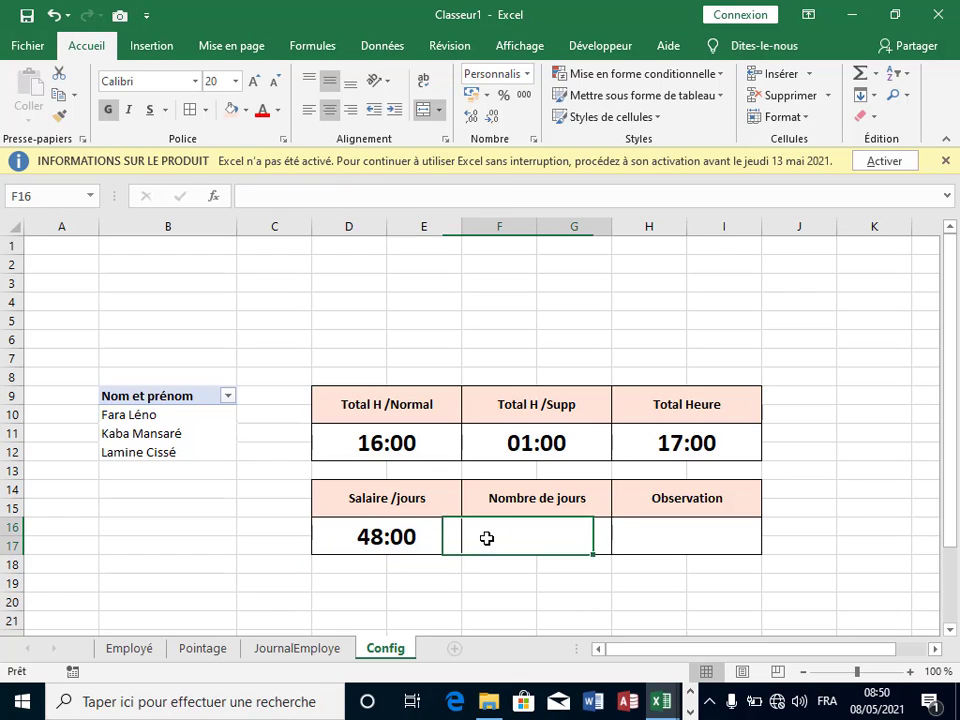
pyautogui.click(377, 538)
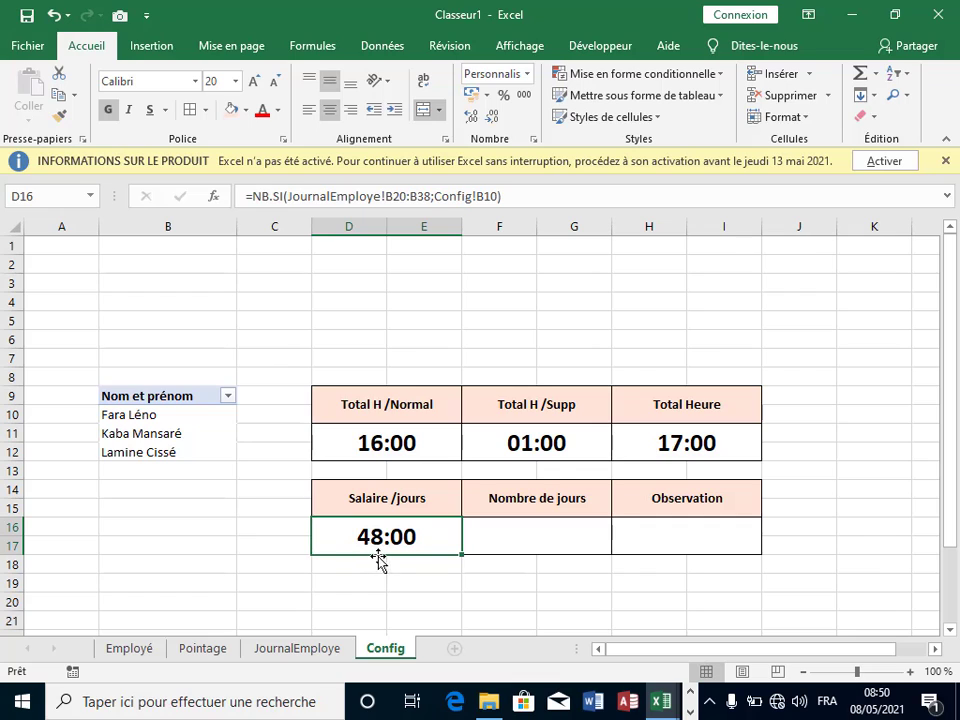
pyautogui.moveTo(500, 530); pyautogui.dragTo(707, 529)
pyautogui.moveTo(388, 561); pyautogui.dragTo(375, 542)
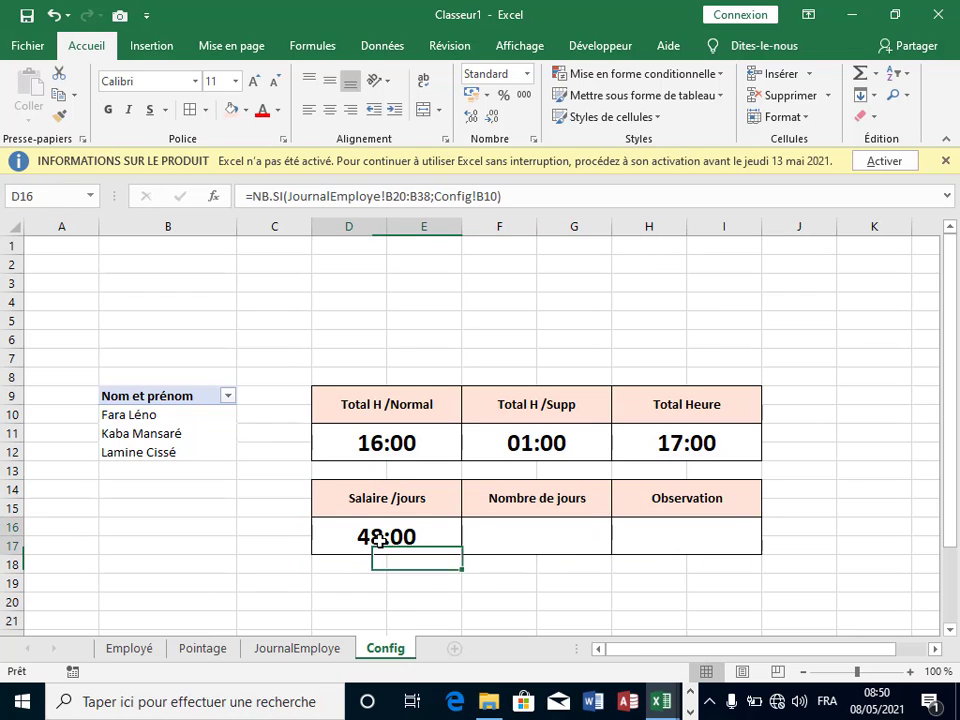
pyautogui.click(379, 538)
pyautogui.moveTo(500, 529); pyautogui.dragTo(765, 527)
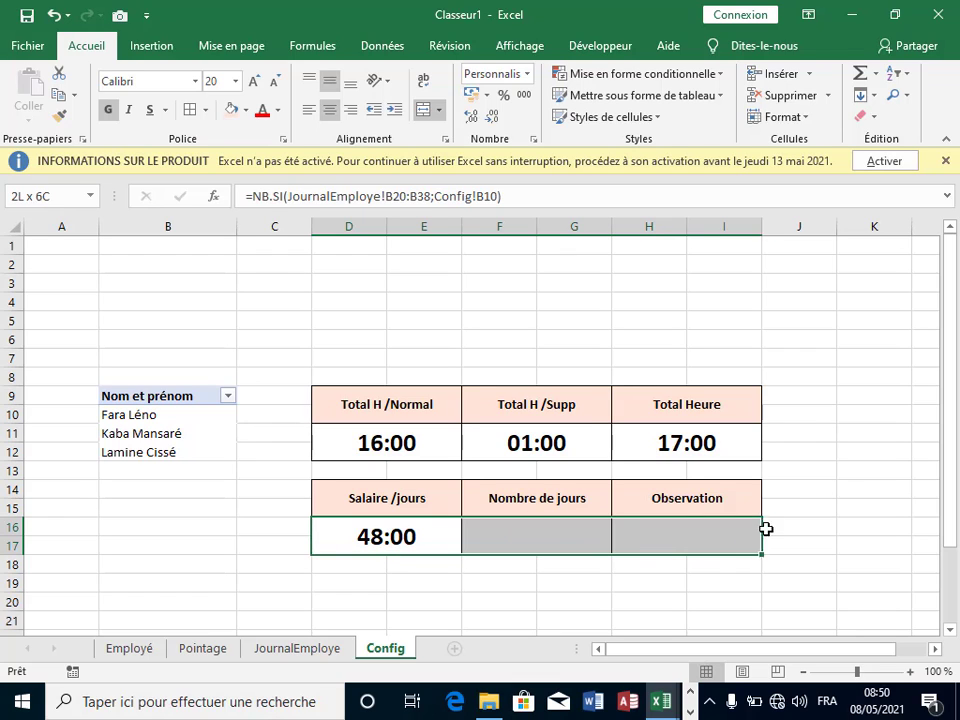
pyautogui.click(632, 577)
pyautogui.click(381, 537)
pyautogui.moveTo(510, 534)
pyautogui.mouseDown()
pyautogui.moveTo(721, 534)
pyautogui.moveTo(360, 553)
pyautogui.moveTo(666, 540)
pyautogui.moveTo(650, 542)
pyautogui.mouseUp()
pyautogui.click(360, 581)
# Step: Format the result cells as Number with 0 decimals so the count shows 2
pyautogui.rightClick(501, 539)
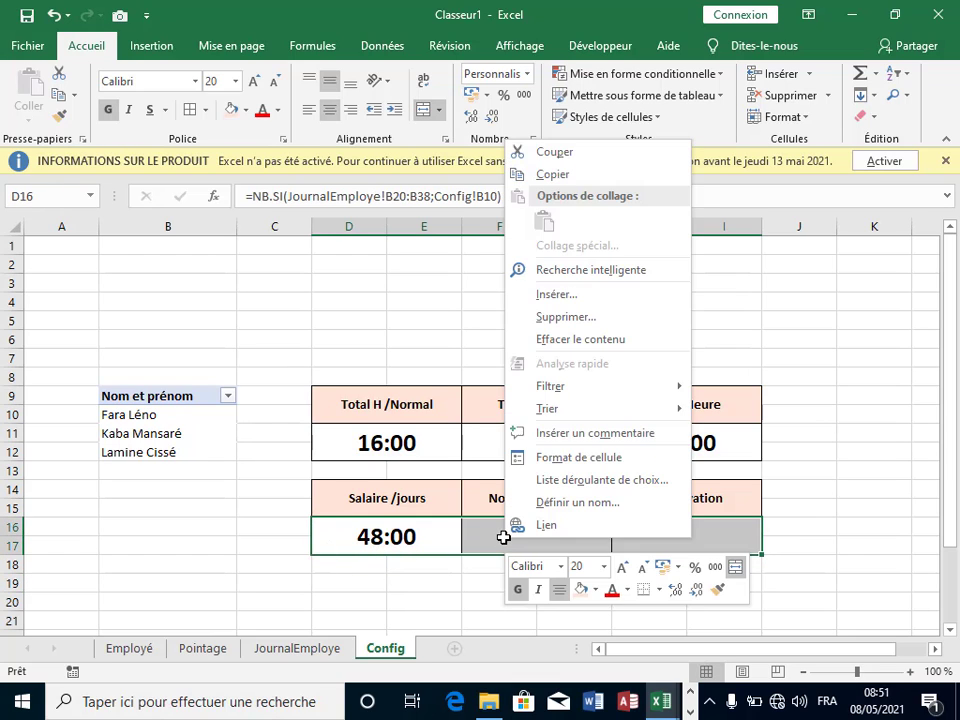
pyautogui.click(566, 462)
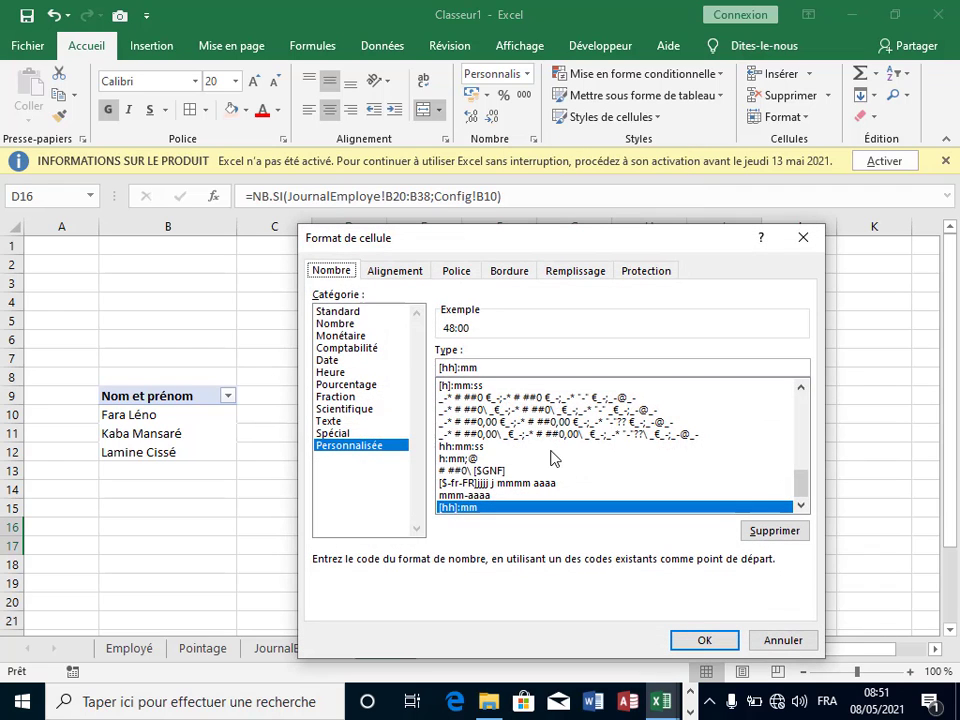
pyautogui.click(340, 324)
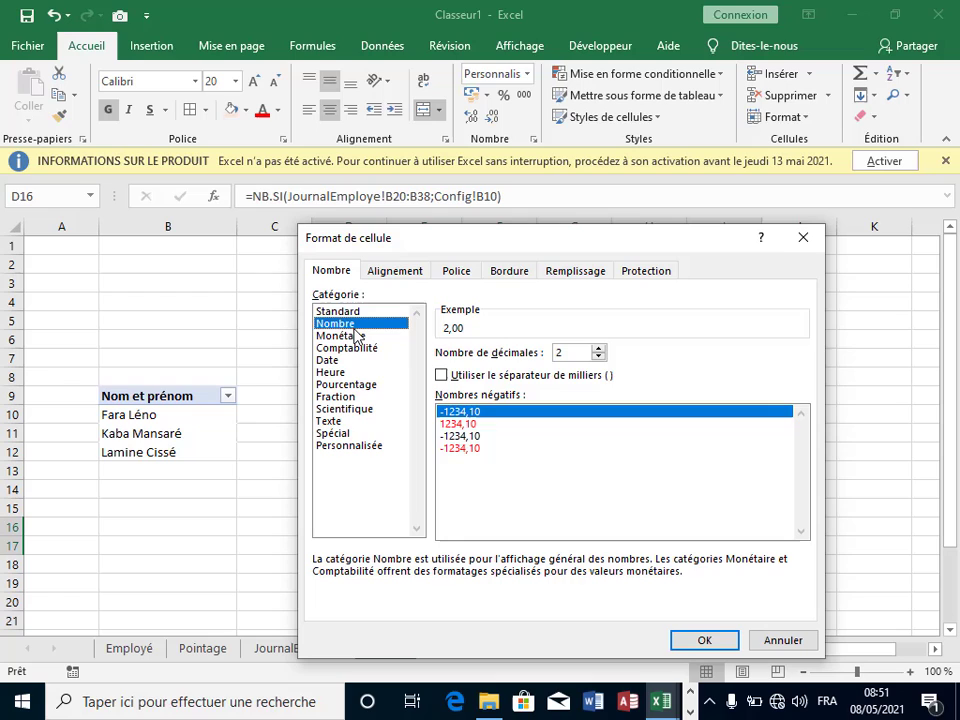
pyautogui.click(598, 357)
pyautogui.click(598, 357)
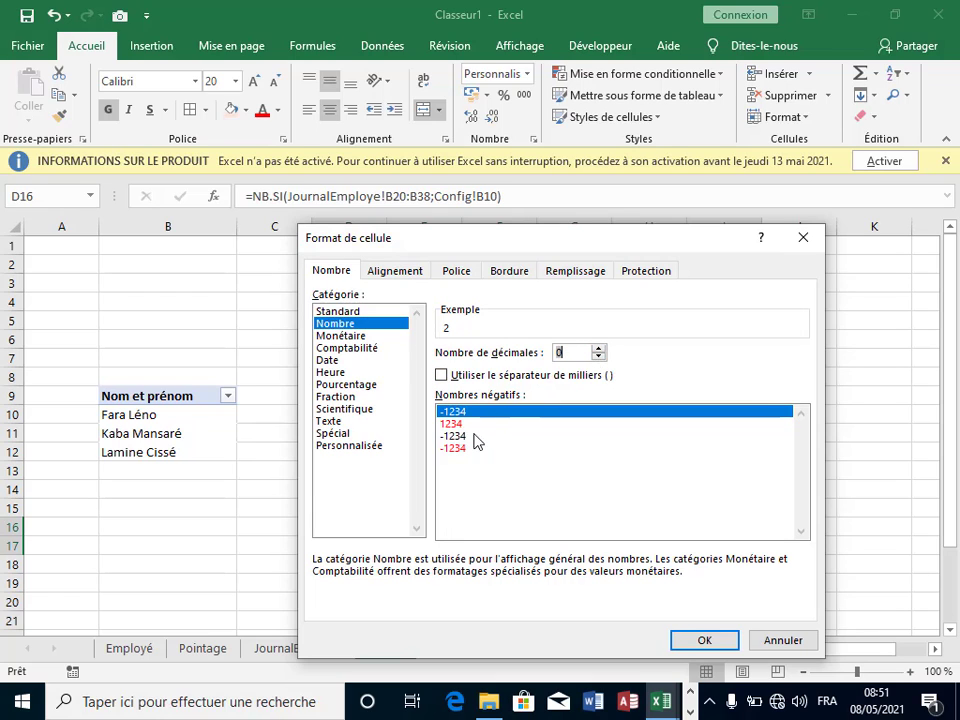
pyautogui.click(702, 640)
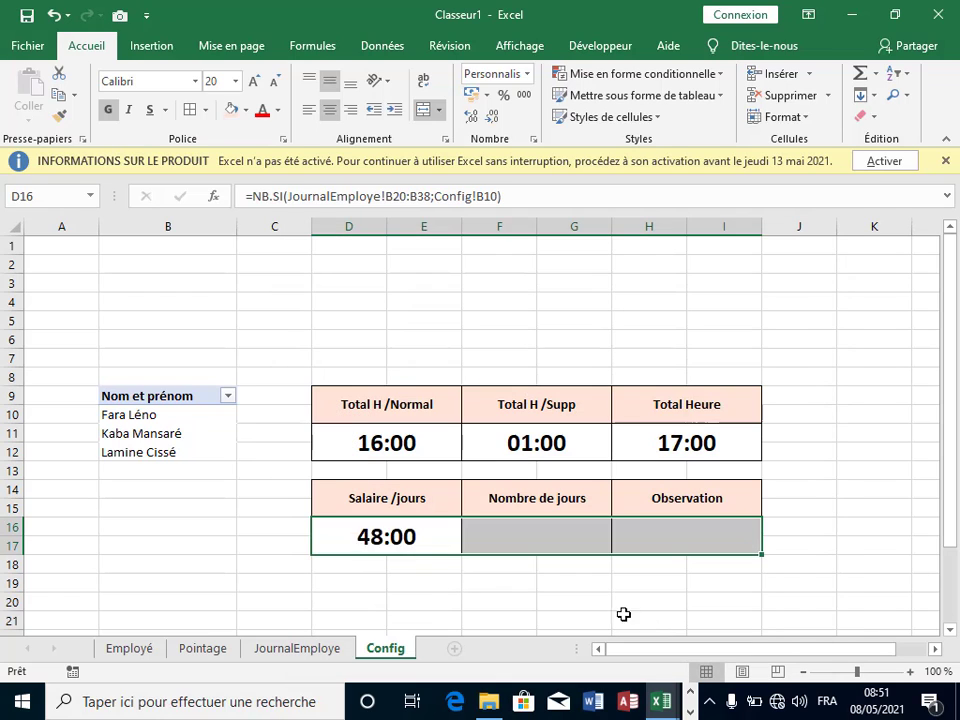
pyautogui.click(470, 586)
pyautogui.click(378, 550)
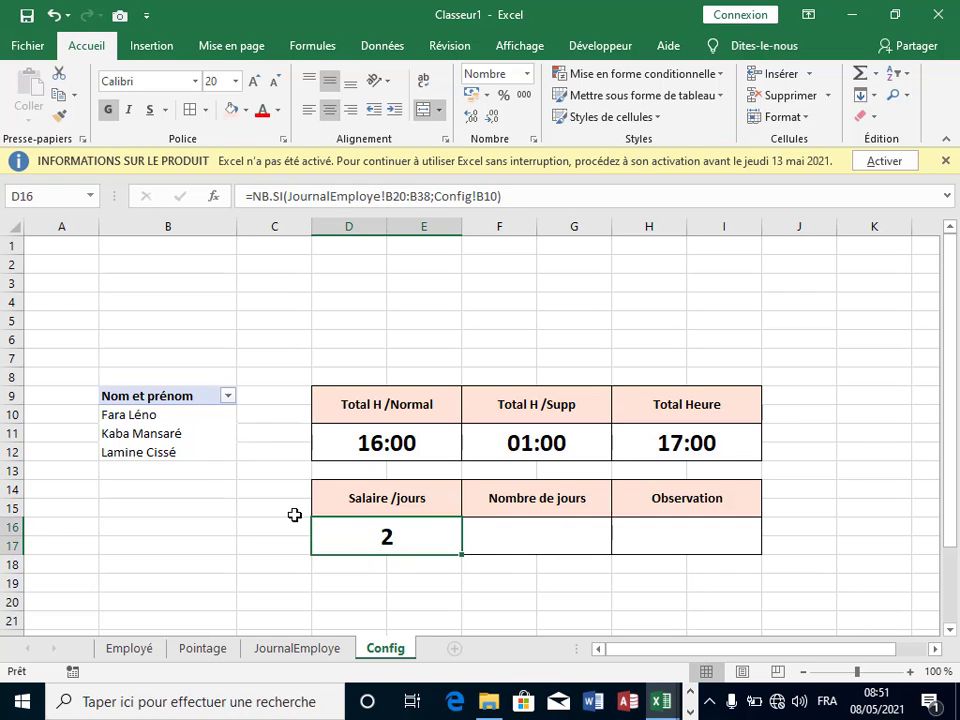
# Step: Append & " Jours " to D16's NB.SI formula so the cell reads 2 Jours
pyautogui.click(137, 414)
pyautogui.click(399, 540)
pyautogui.click(532, 198)
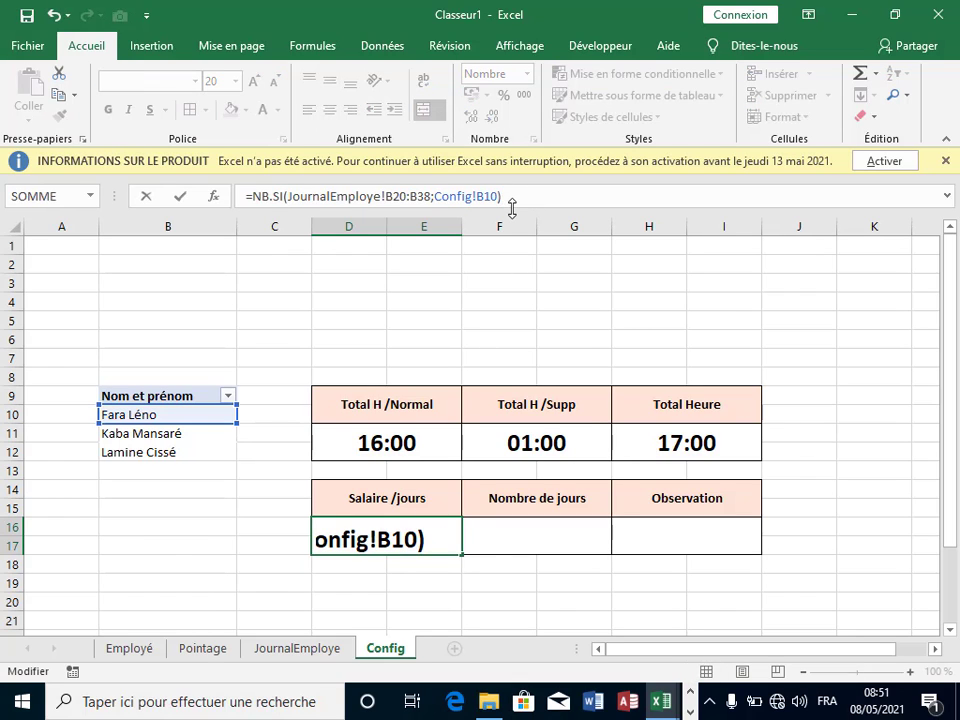
pyautogui.write('& "')
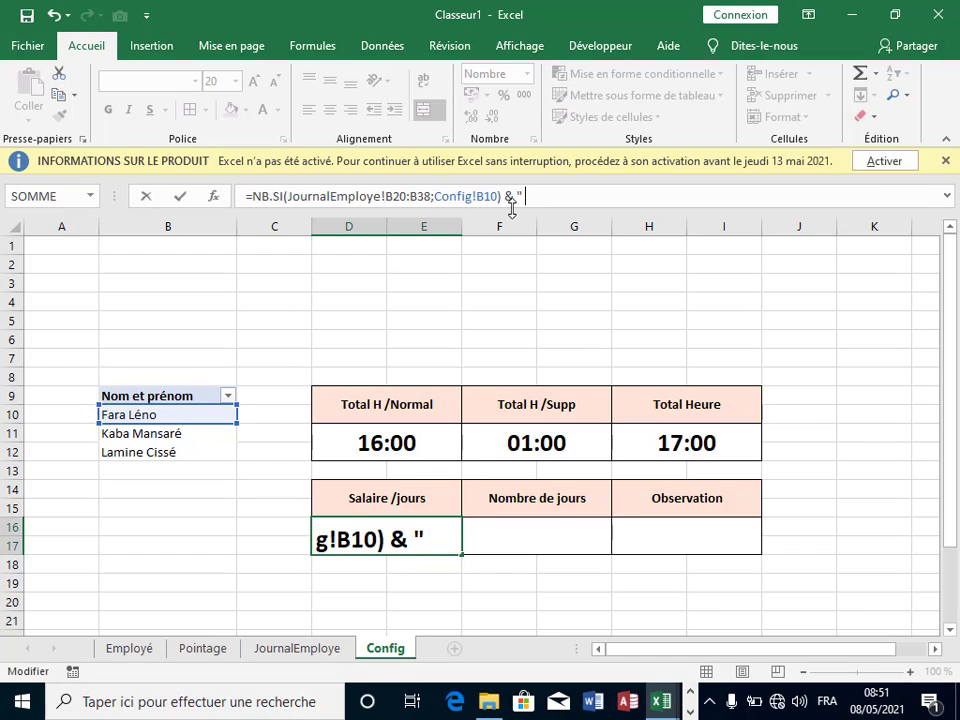
pyautogui.write(' Jours "')
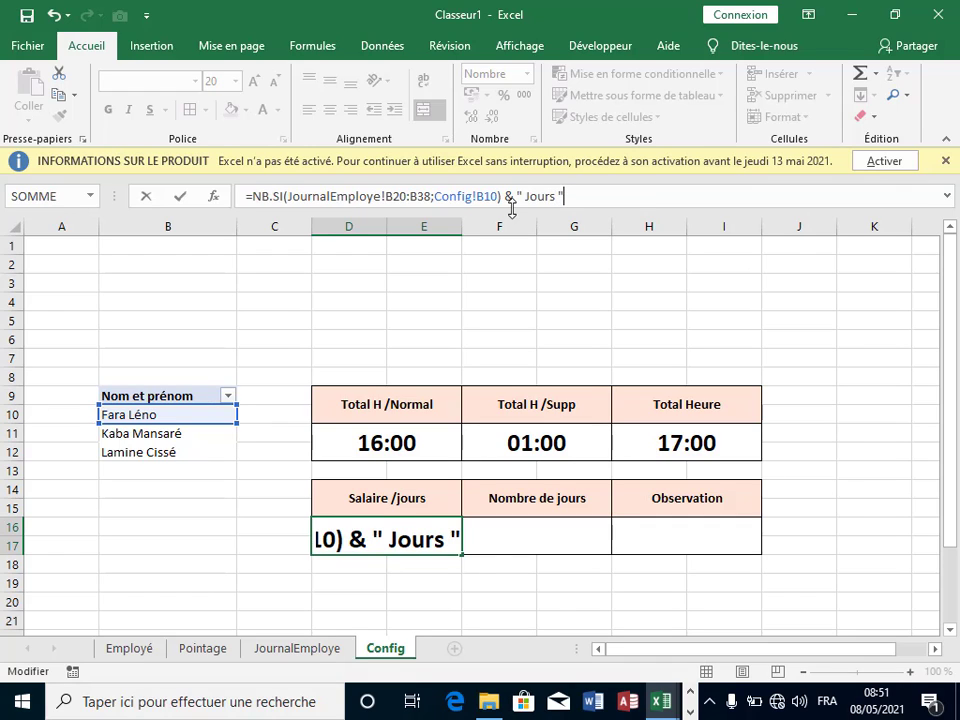
pyautogui.press('Return')
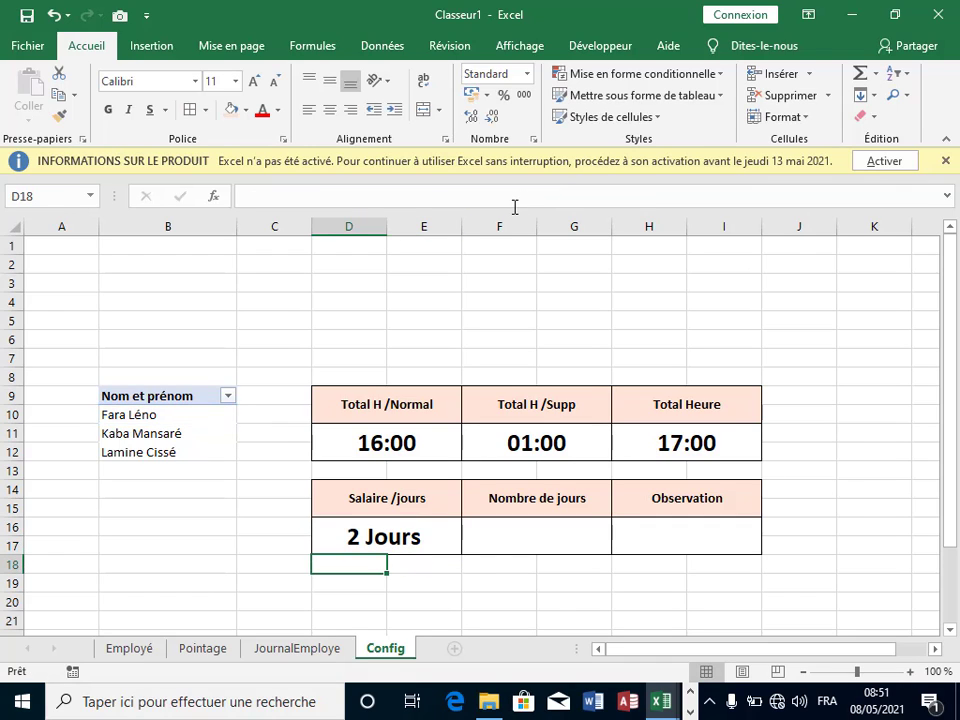
pyautogui.click(573, 526)
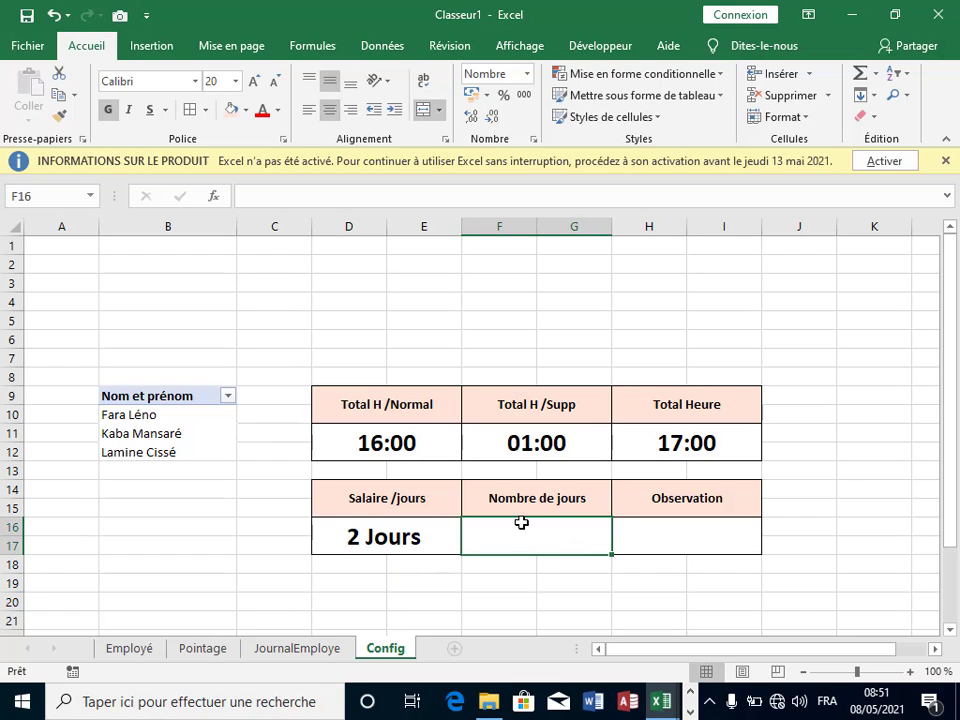
# Step: Move the 2 Jours result from D16 into F16 under Nombre de jours
pyautogui.click(442, 547)
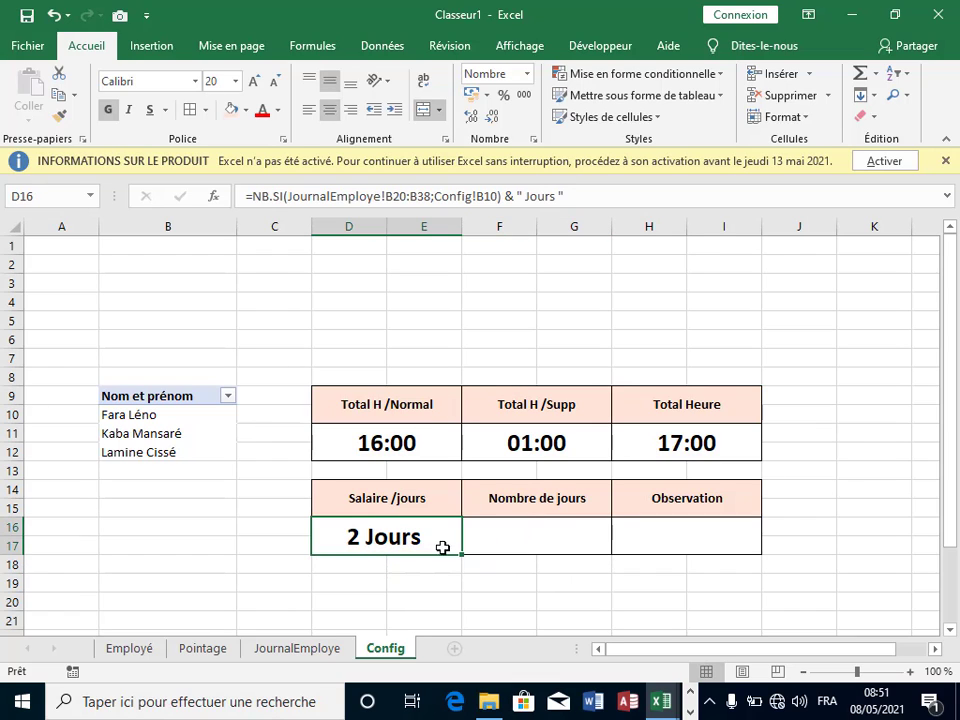
pyautogui.moveTo(435, 558); pyautogui.dragTo(551, 548)
pyautogui.click(396, 564)
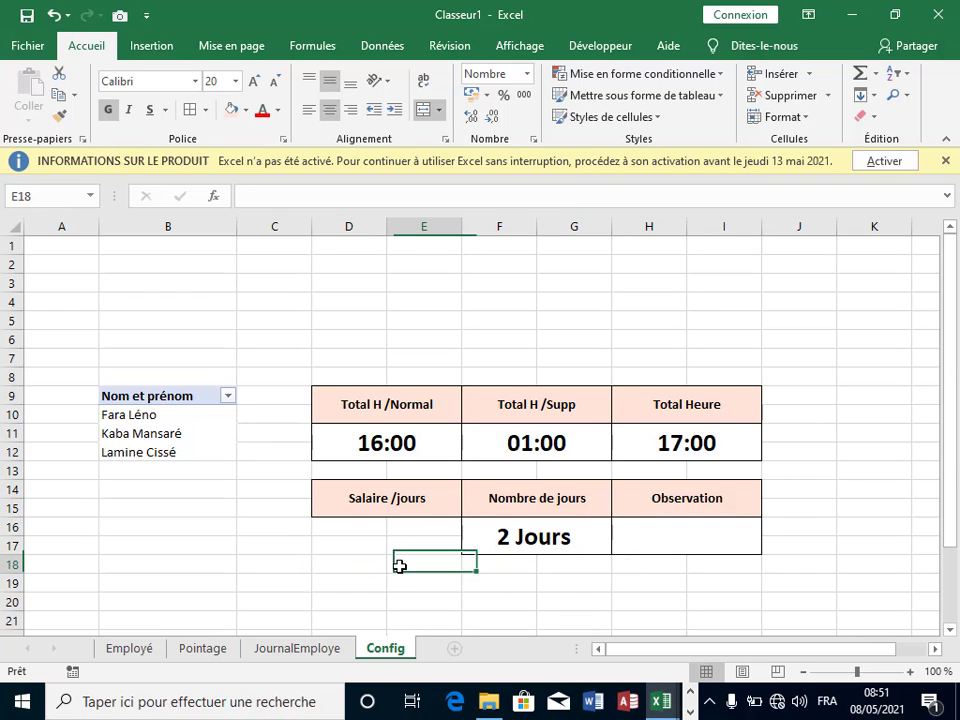
# Step: Merge and centre the emptied Salaire /jours cells D16:E17 again
pyautogui.moveTo(343, 525); pyautogui.dragTo(392, 542)
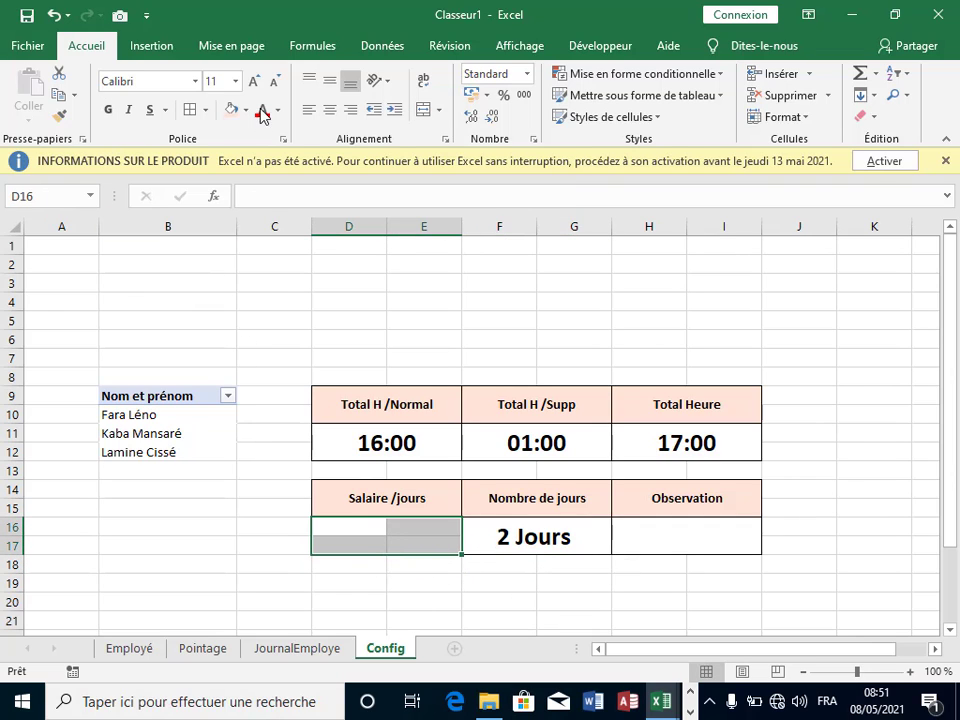
pyautogui.click(424, 109)
pyautogui.click(450, 568)
pyautogui.click(394, 533)
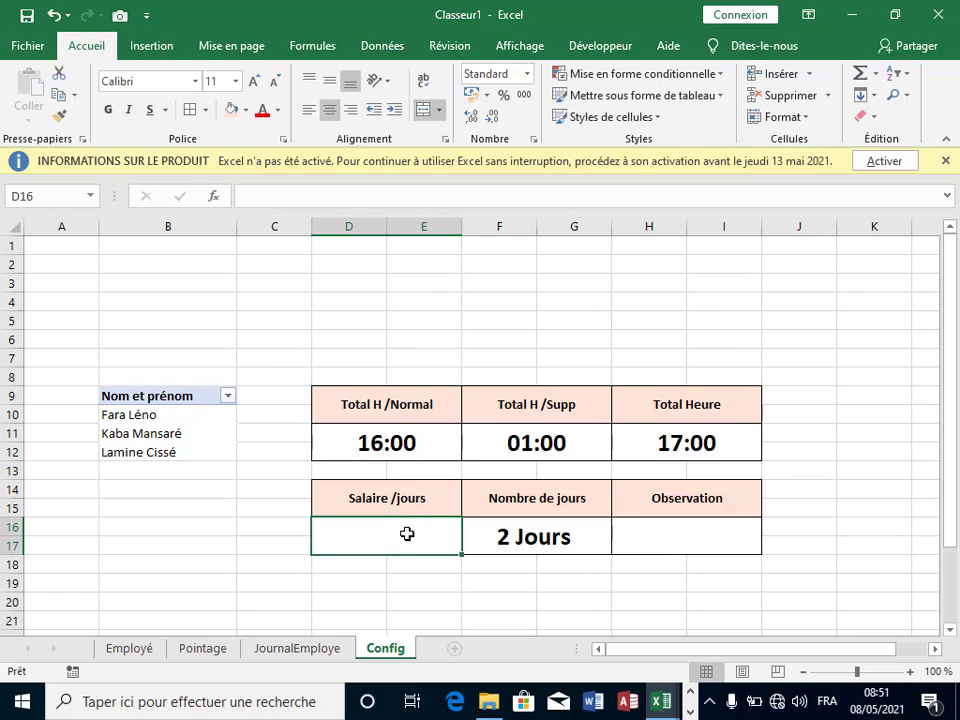
pyautogui.click(418, 582)
pyautogui.click(404, 524)
# Step: Start a =SOMME.SI formula in D16 using JournalEmploye!B20:B38 as the name range
pyautogui.write('=som')
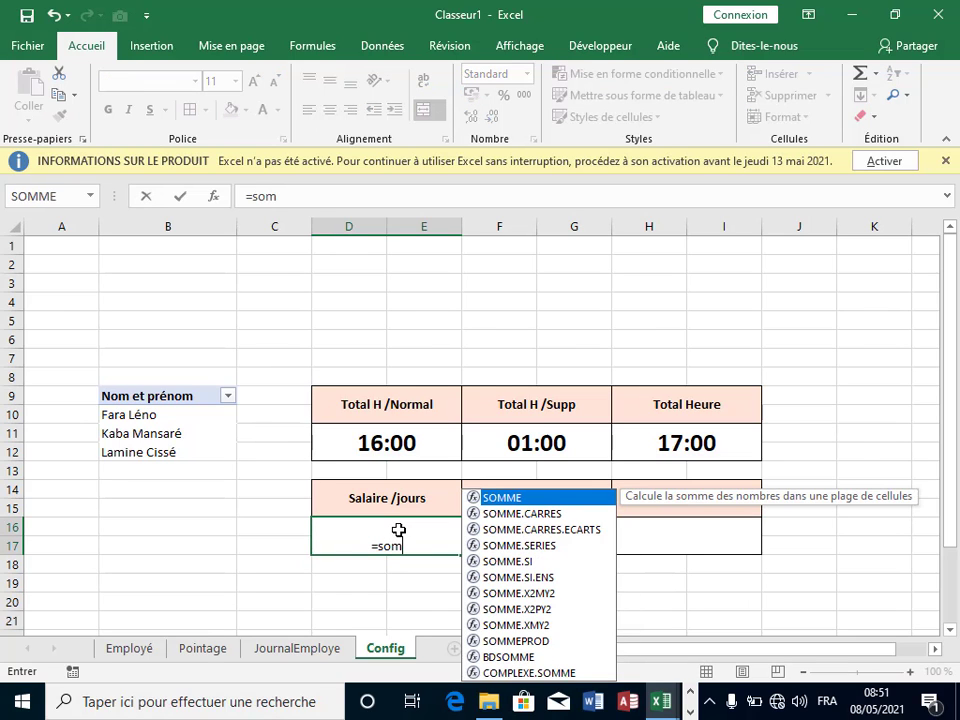
pyautogui.doubleClick(476, 561)
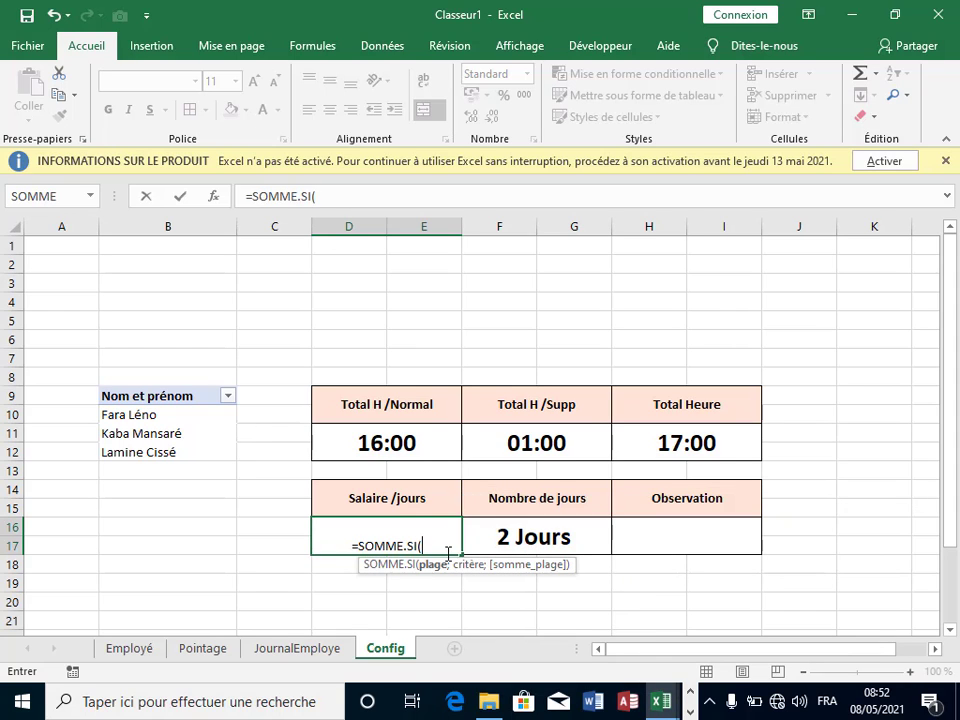
pyautogui.click(297, 648)
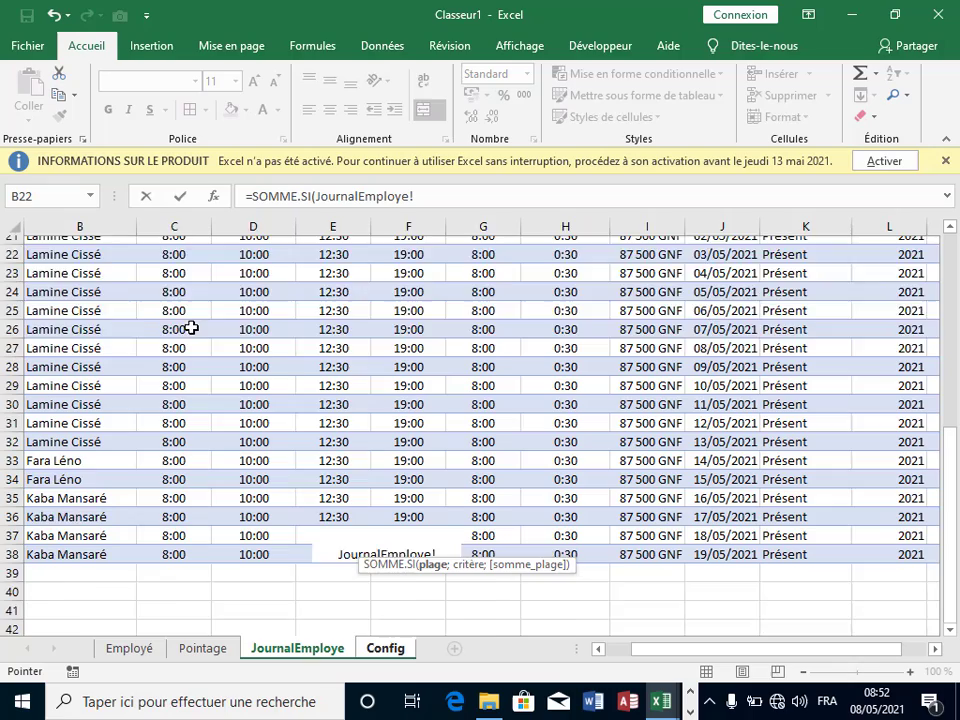
pyautogui.scroll(2, 190, 328)
pyautogui.moveTo(62, 340); pyautogui.dragTo(71, 600)
pyautogui.write(';')
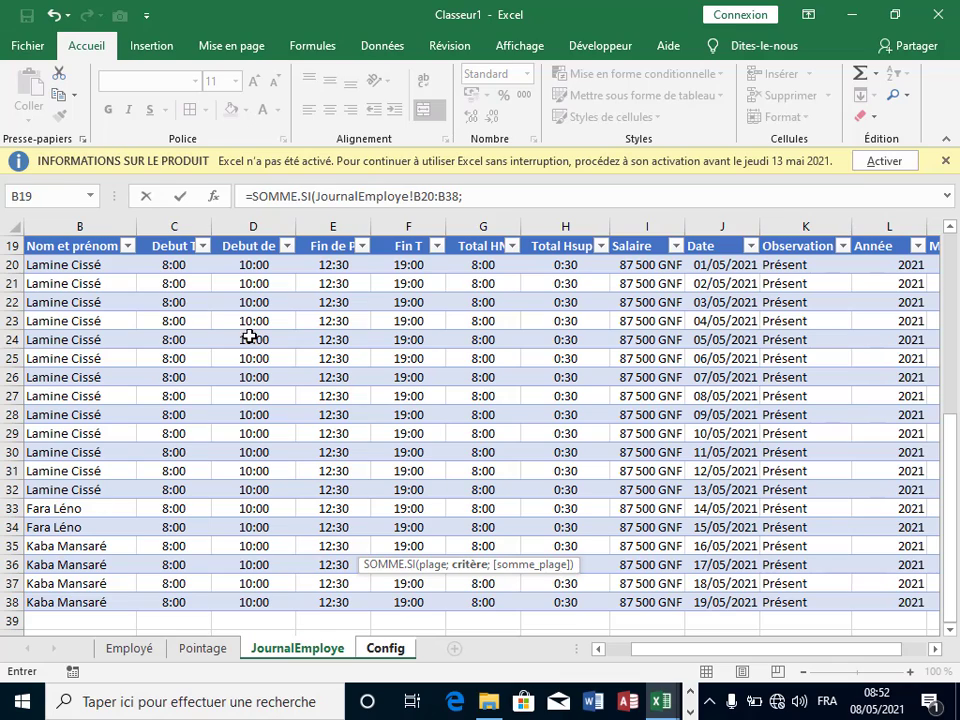
pyautogui.click(475, 199)
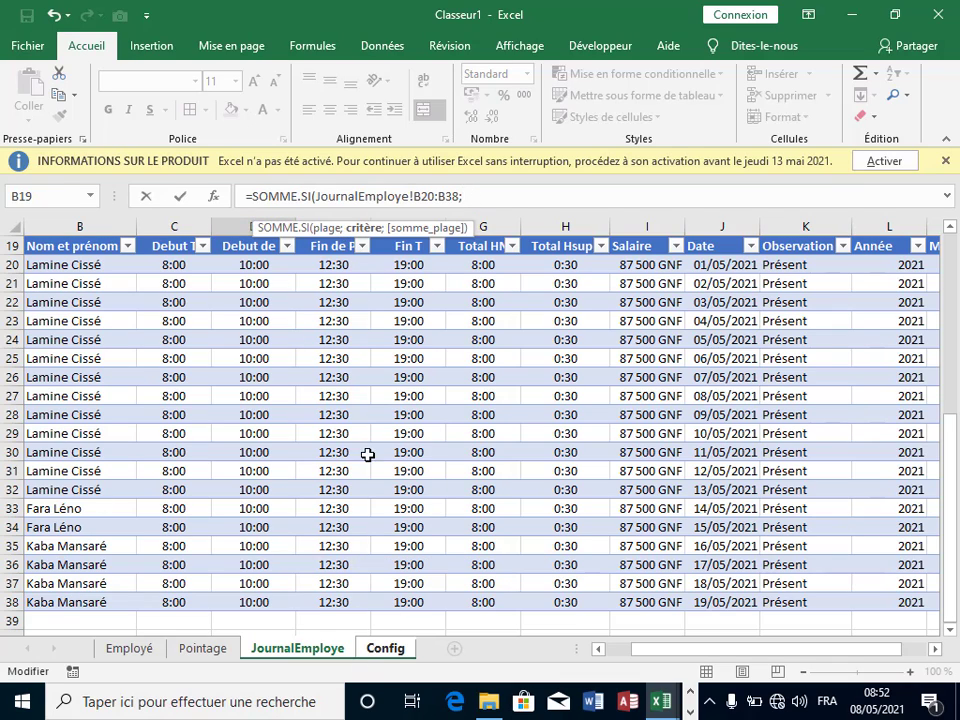
# Step: Add Config!B10 as criterion and JournalEmploye!I20:I38 as sum range, then commit, giving 175000
pyautogui.click(385, 648)
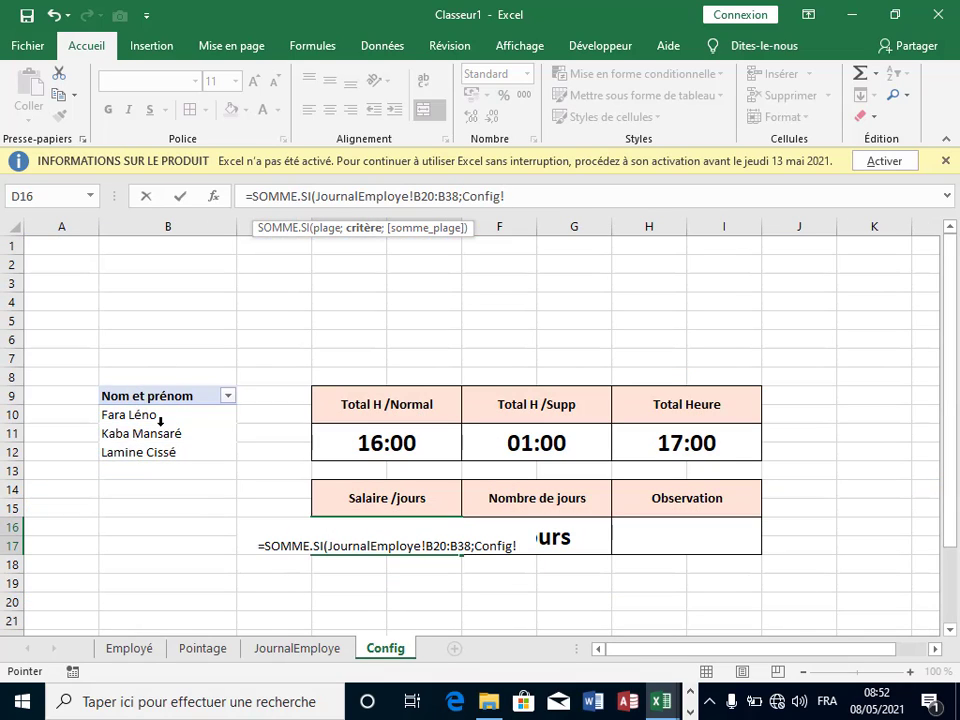
pyautogui.click(158, 418)
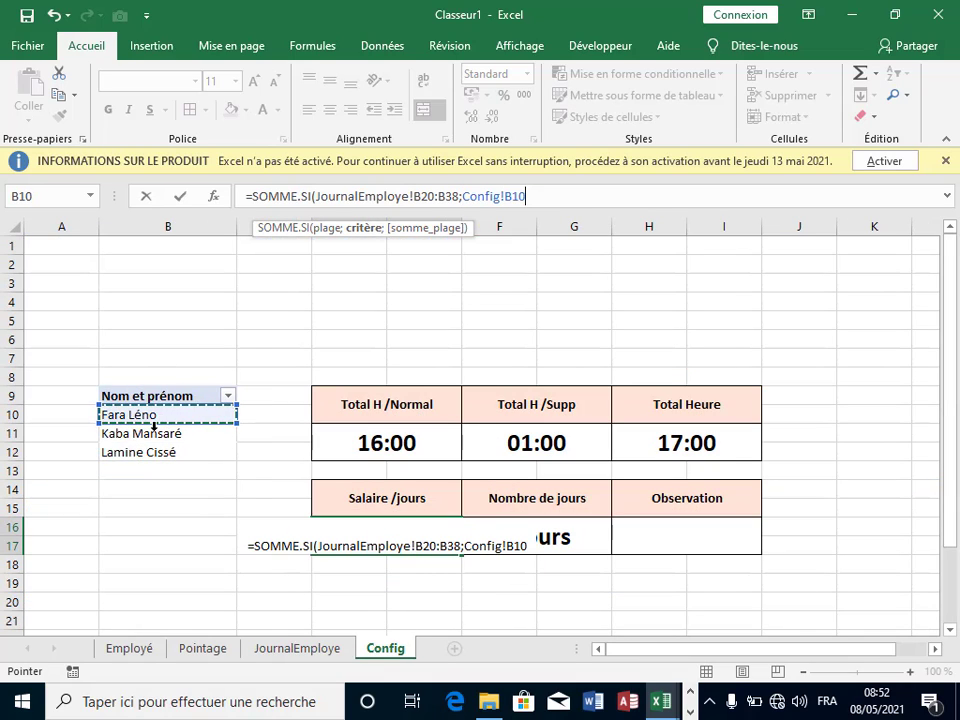
pyautogui.write(';')
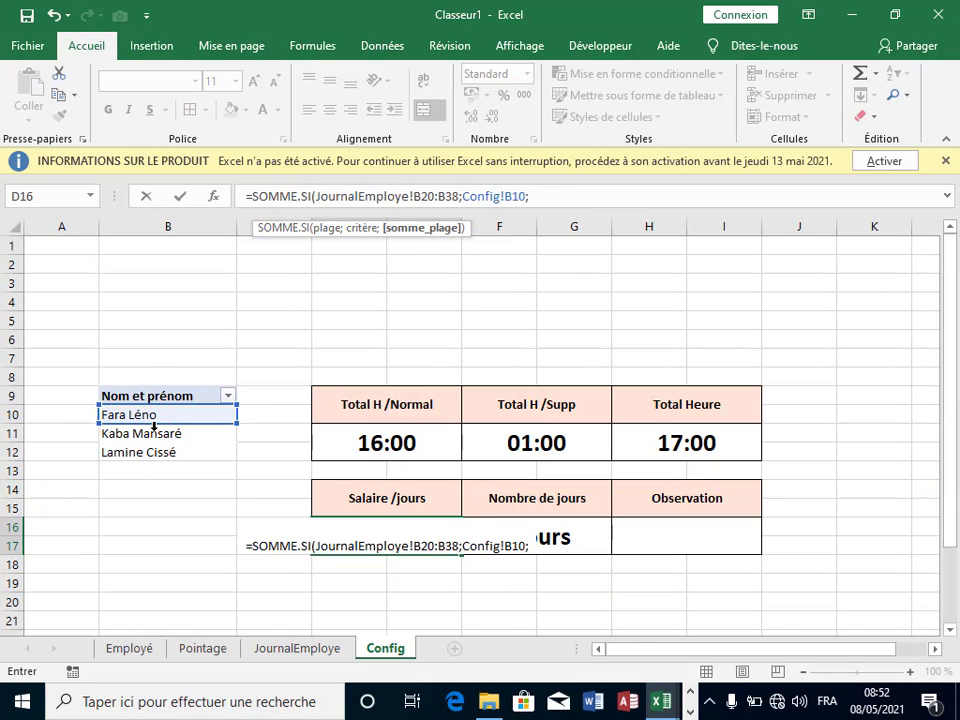
pyautogui.click(290, 652)
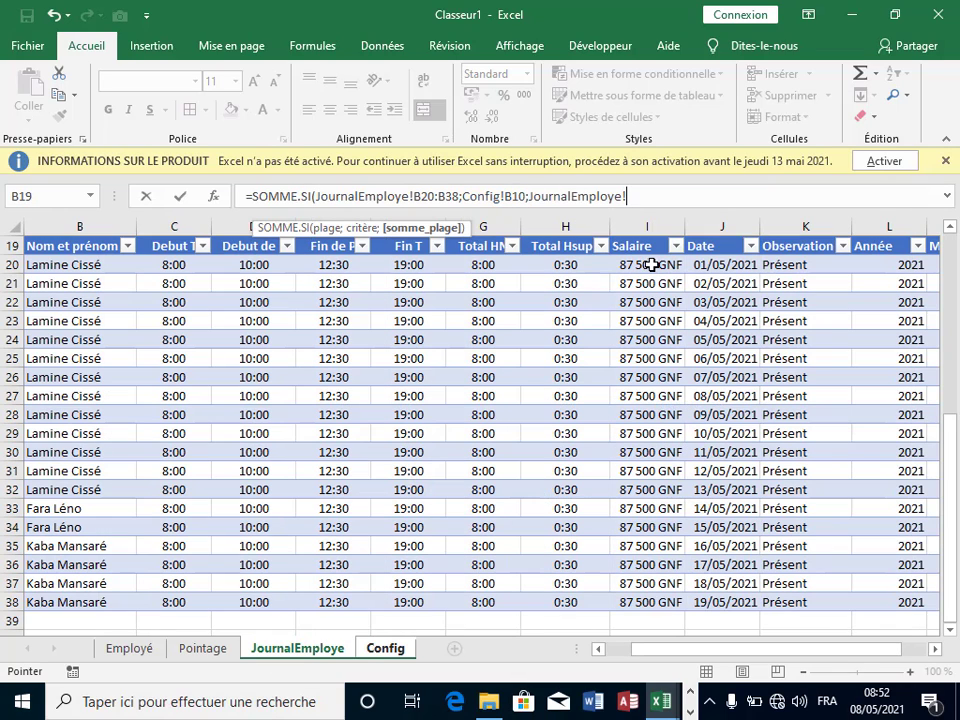
pyautogui.moveTo(652, 262); pyautogui.dragTo(648, 492)
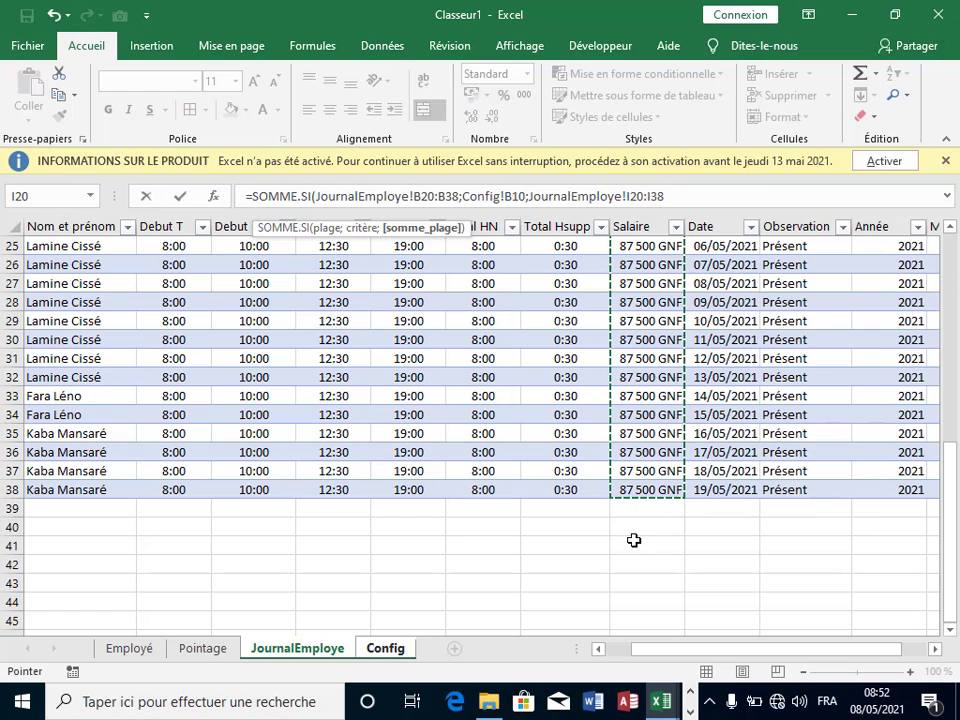
pyautogui.write(')')
pyautogui.press('Return')
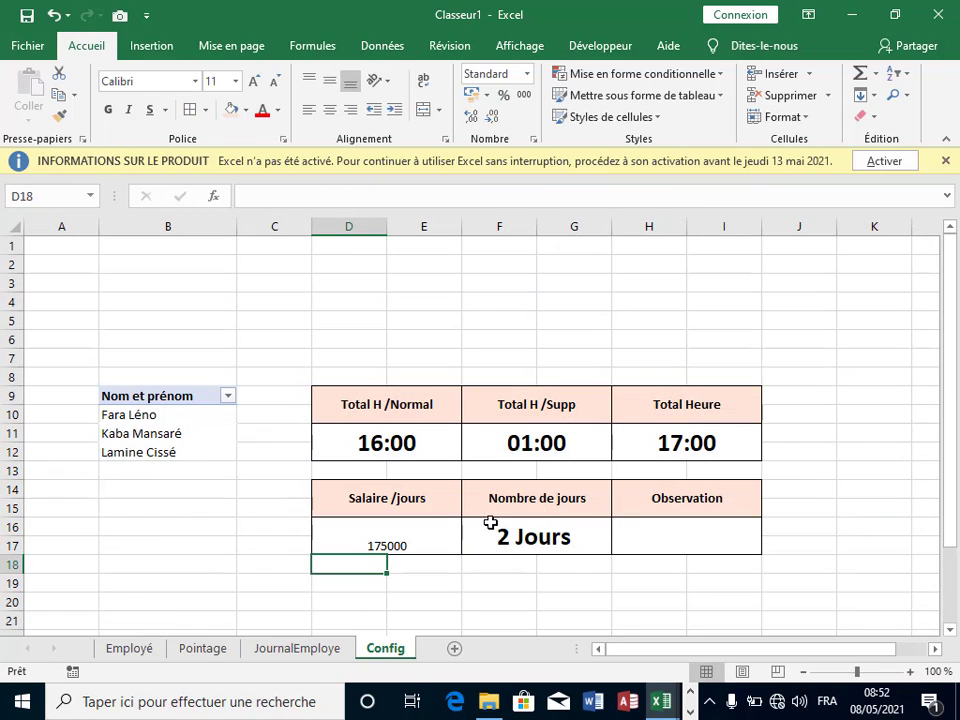
# Step: Copy the 2 Jours cell's large bold formatting from F16 onto the salary cell D16
pyautogui.click(430, 540)
pyautogui.press('Right')
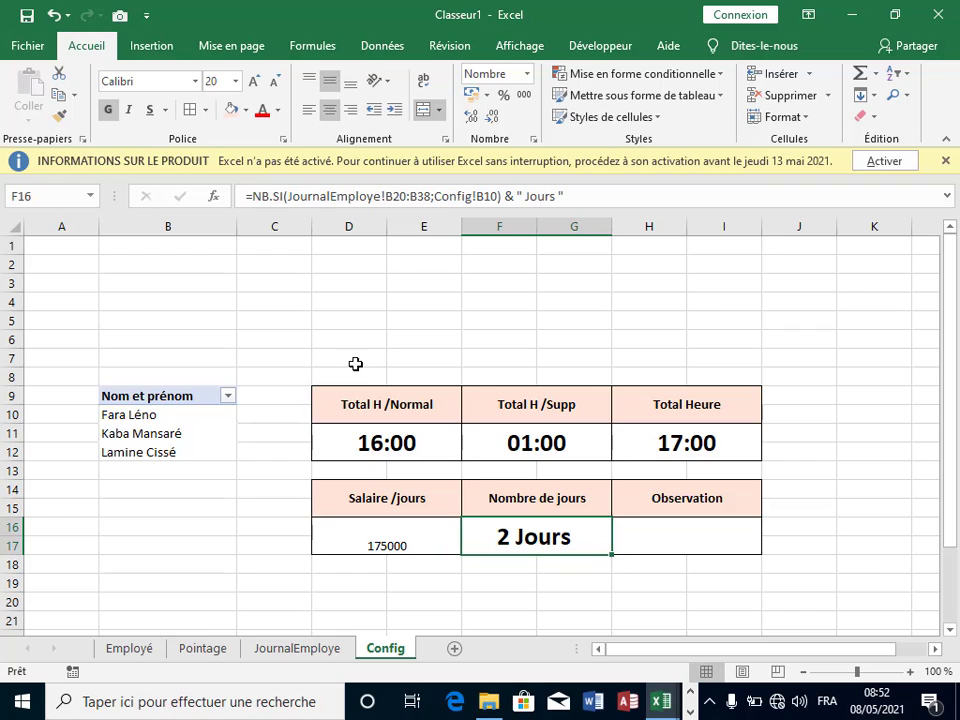
pyautogui.click(59, 117)
pyautogui.click(425, 538)
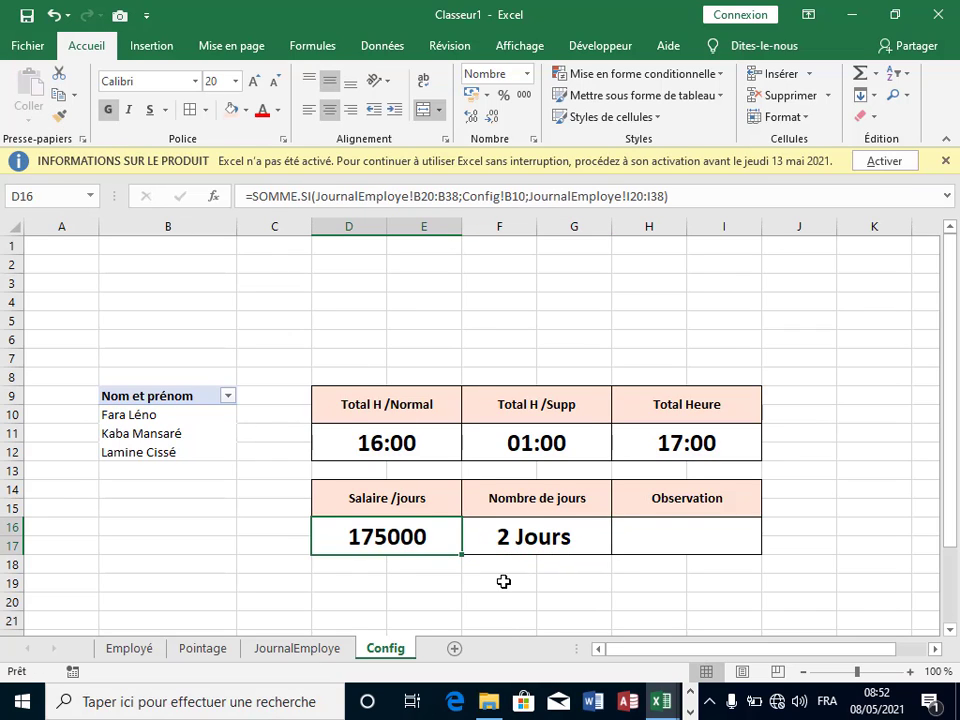
# Step: Format D16 as Monétaire with the GNF symbol so it reads 175 000 GNF
pyautogui.rightClick(420, 531)
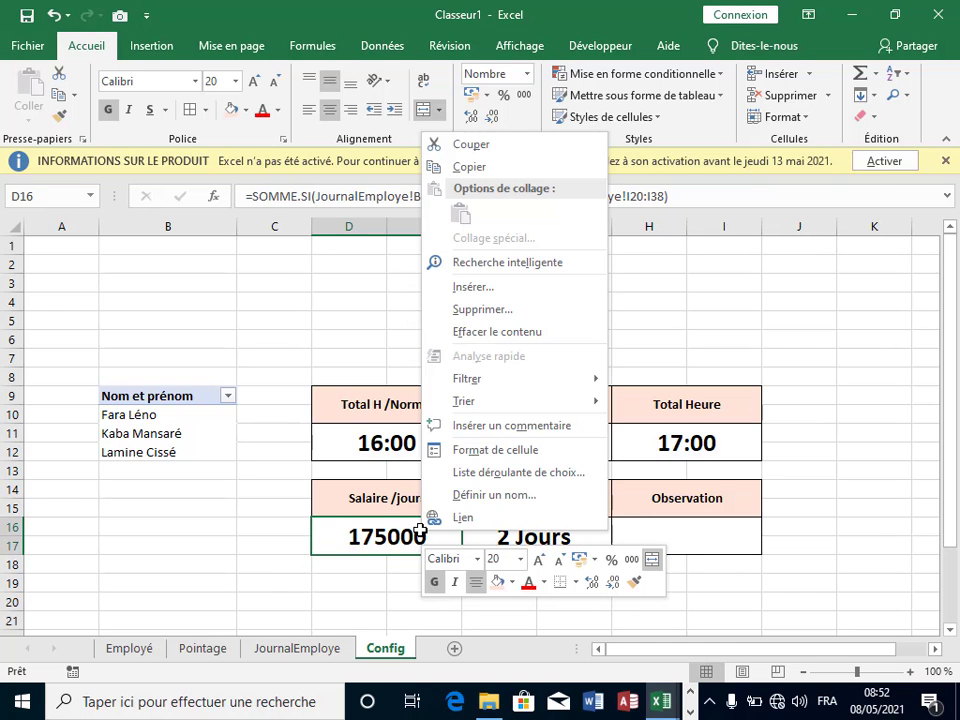
pyautogui.click(551, 452)
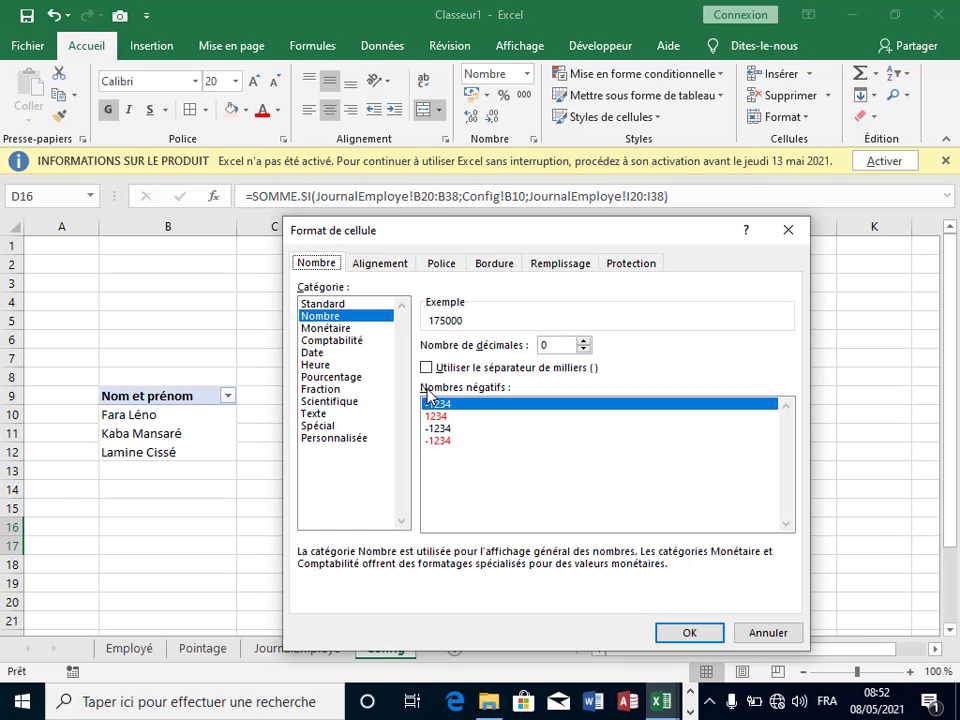
pyautogui.click(340, 329)
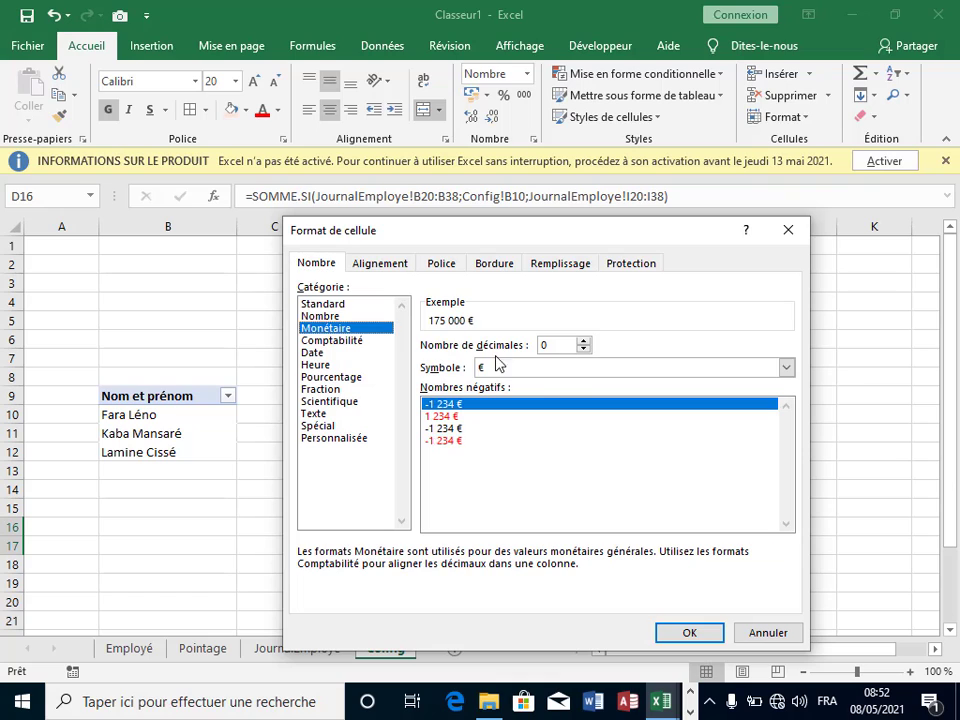
pyautogui.click(580, 372)
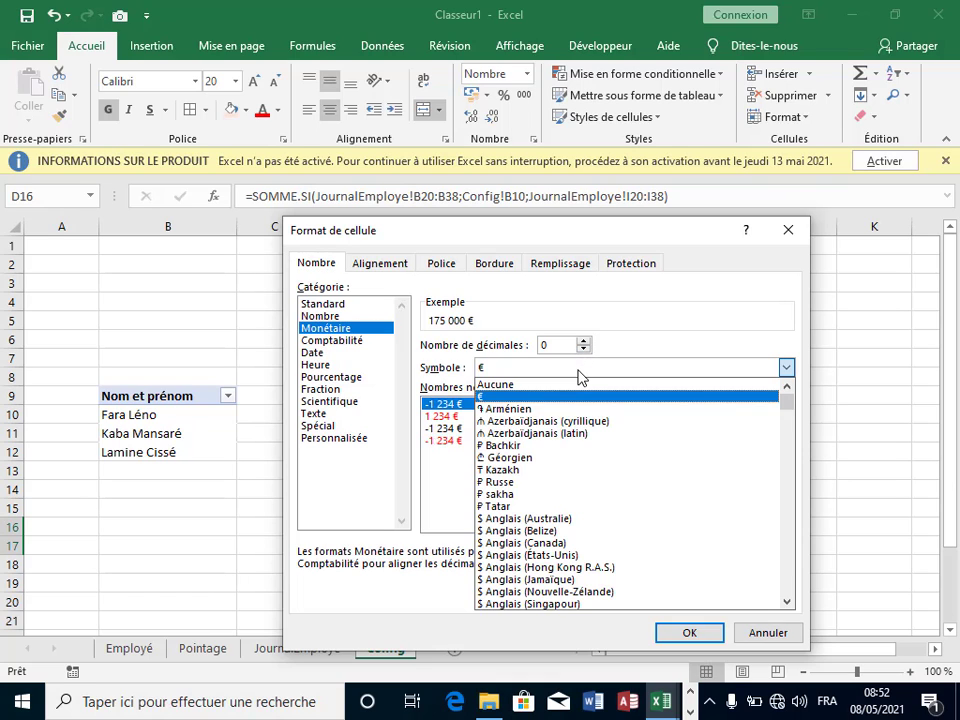
pyautogui.press('g')
pyautogui.press('g')
pyautogui.press('g')
pyautogui.press('g')
pyautogui.press('g')
pyautogui.press('g')
pyautogui.press('g')
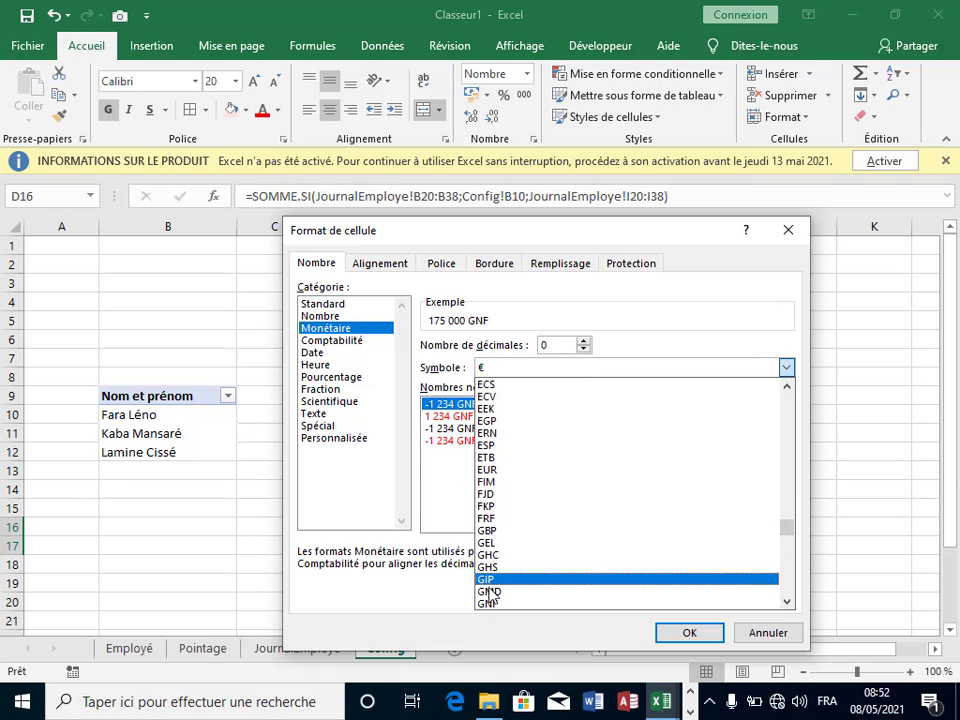
pyautogui.click(566, 603)
pyautogui.click(690, 633)
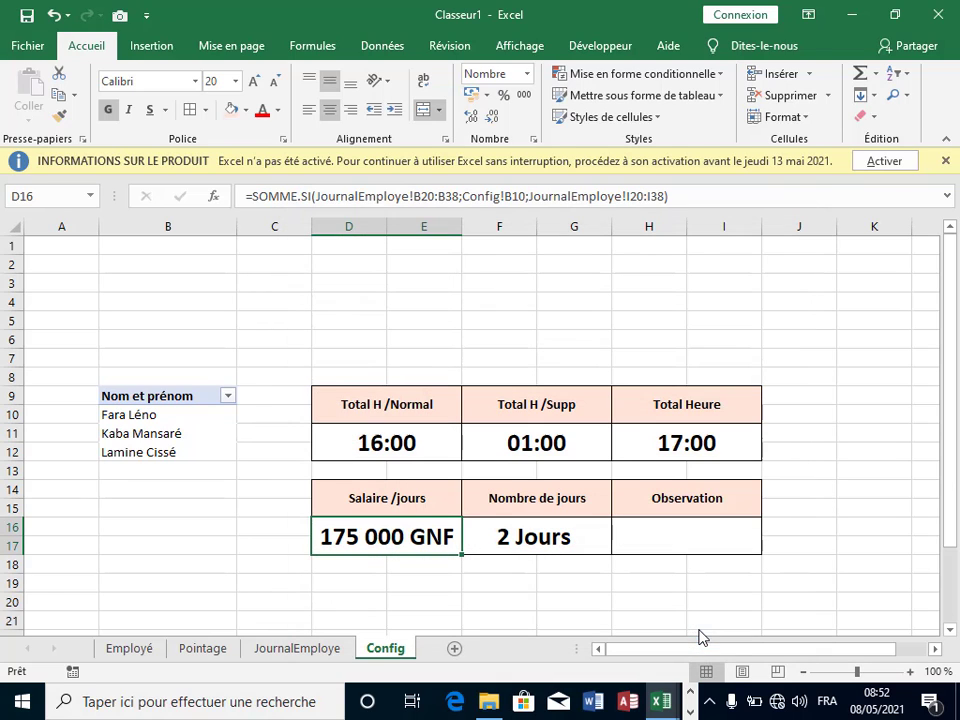
pyautogui.click(557, 598)
# Step: Begin =SI(D16> in the Observation cell H16, switching keyboard layout to type >
pyautogui.click(687, 541)
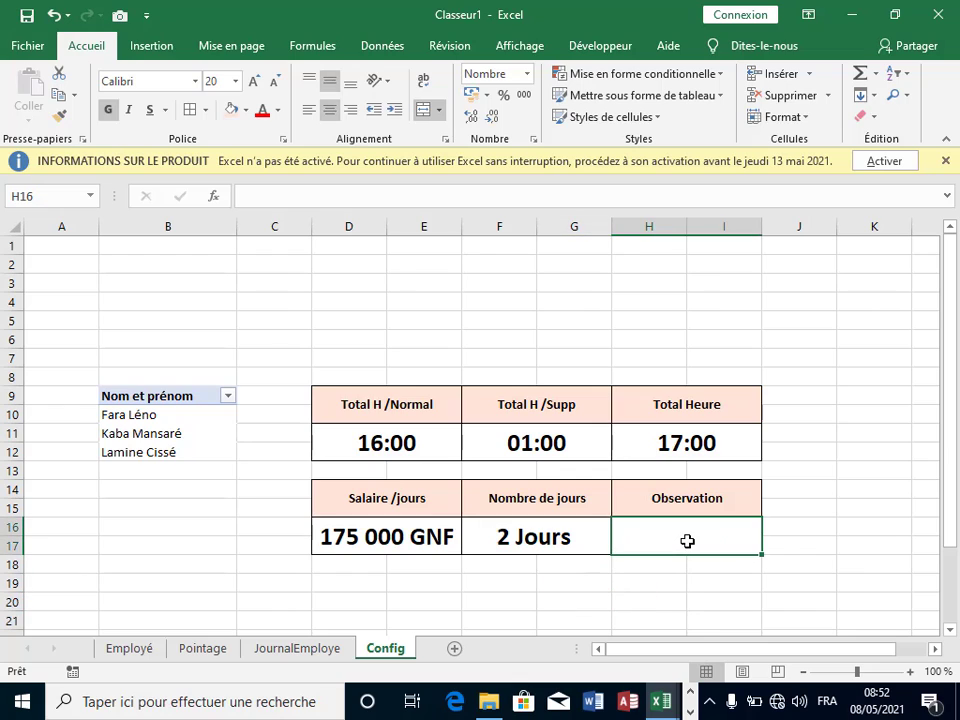
pyautogui.write('=')
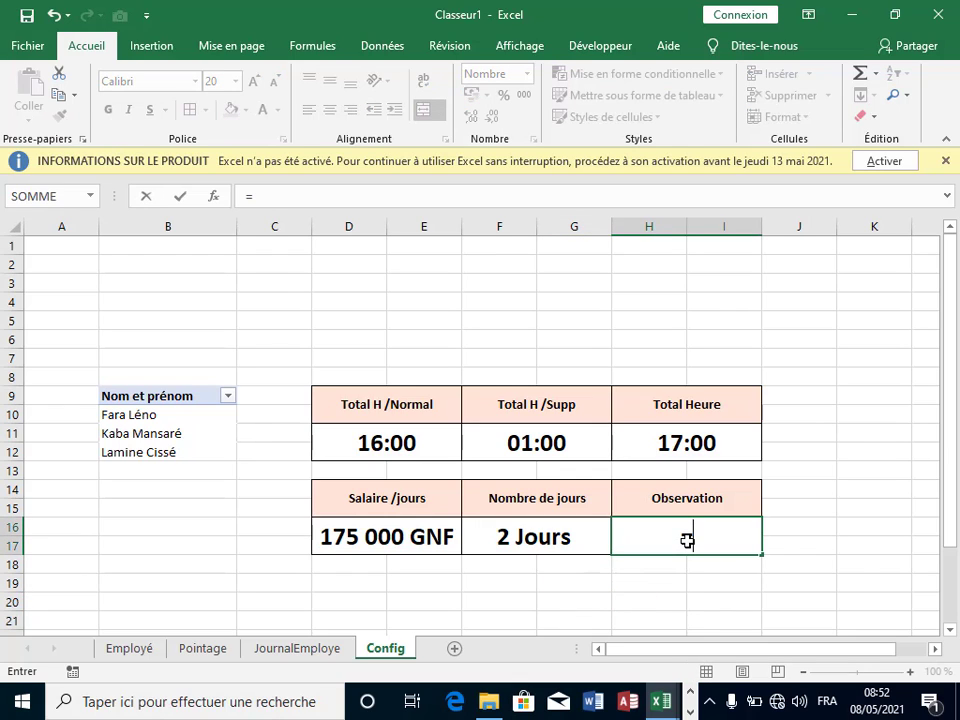
pyautogui.write('si')
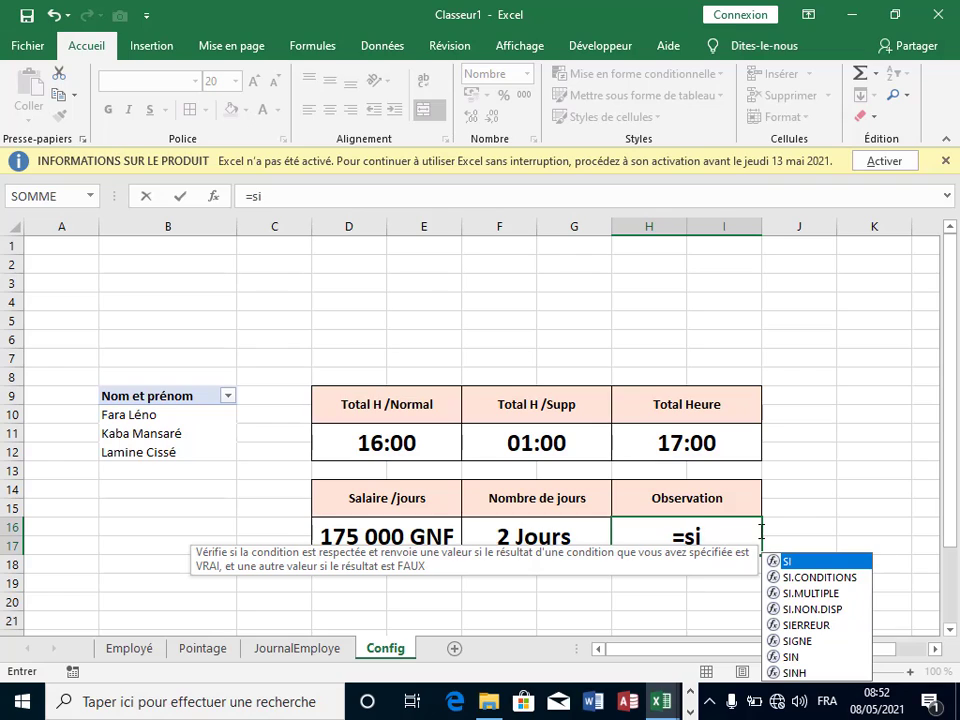
pyautogui.doubleClick(816, 561)
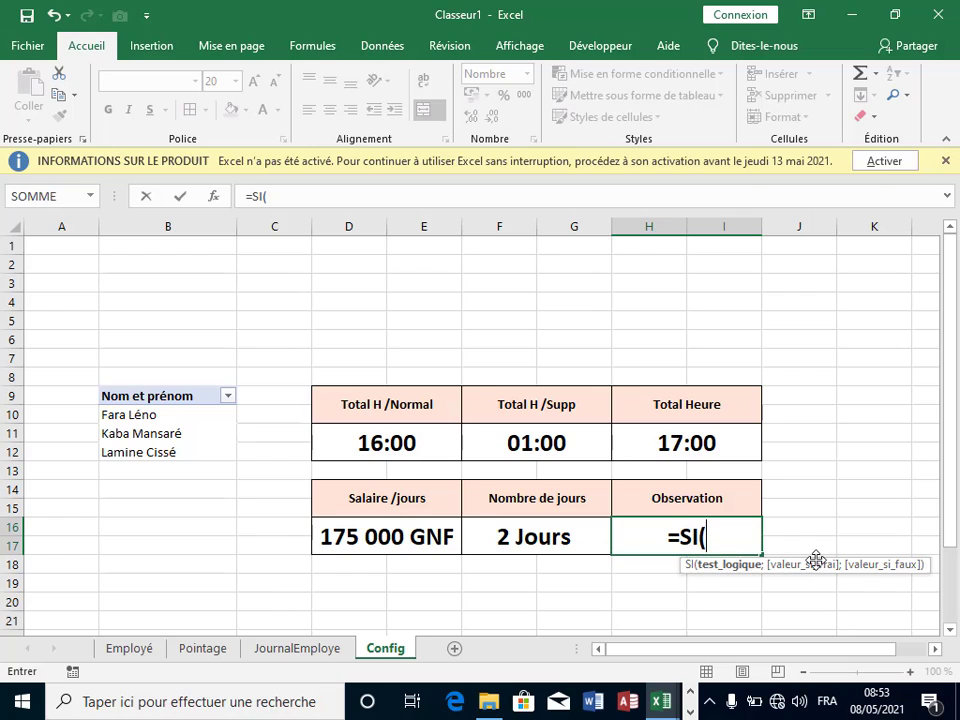
pyautogui.click(365, 533)
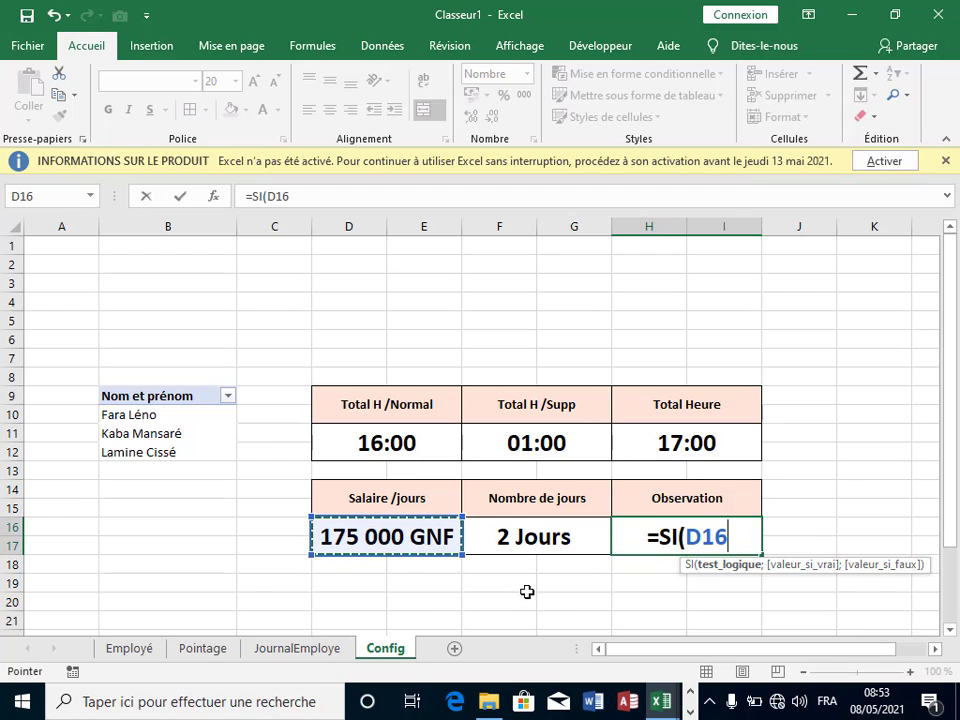
pyautogui.click(826, 700)
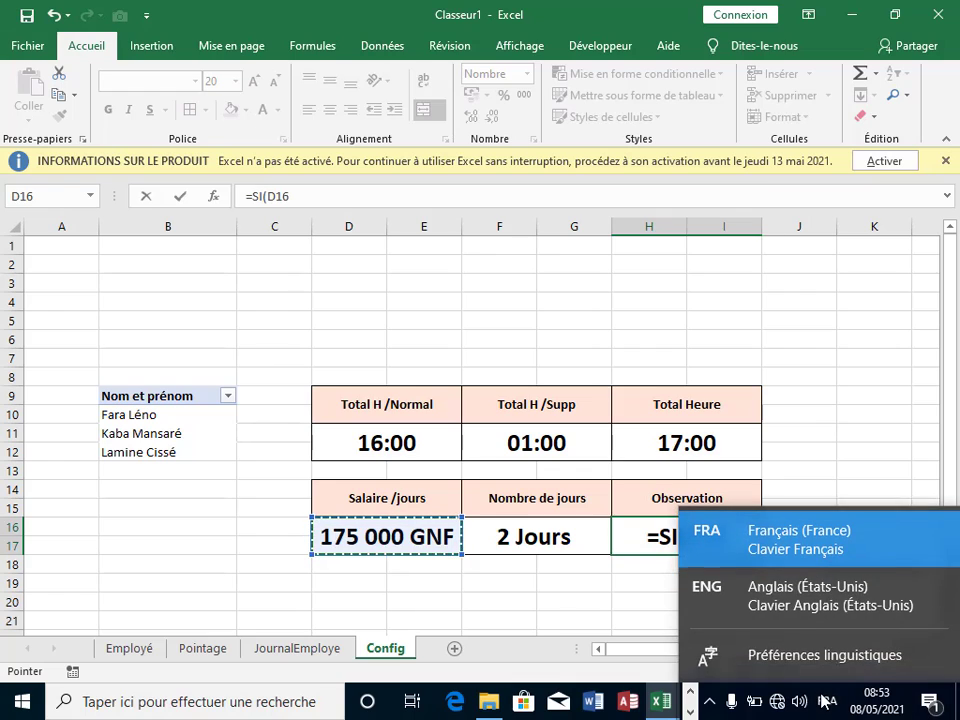
pyautogui.click(815, 612)
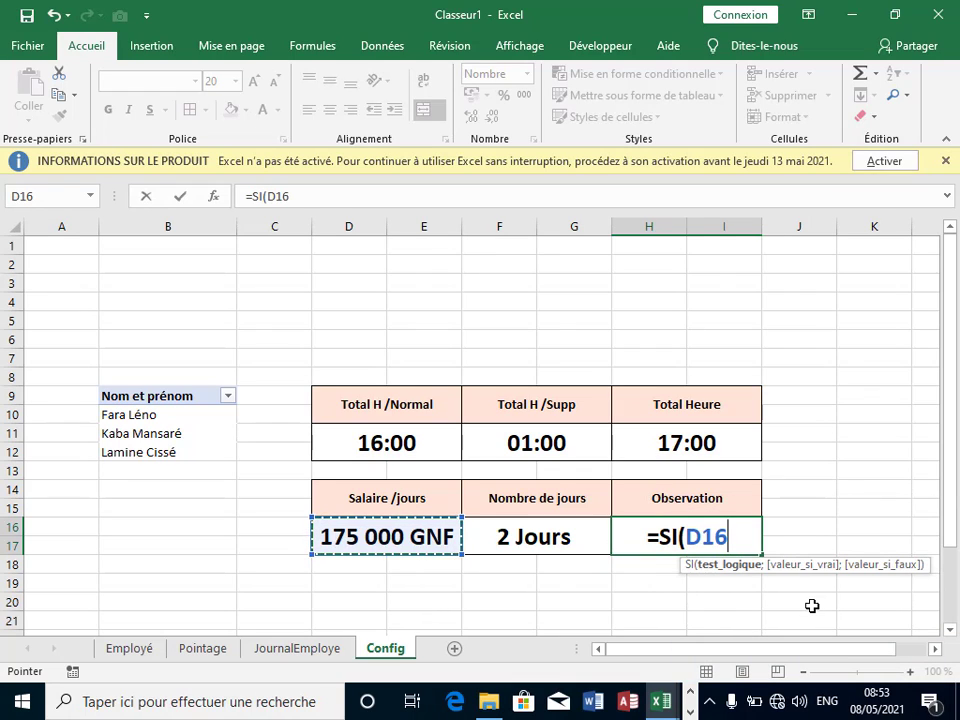
pyautogui.write('>')
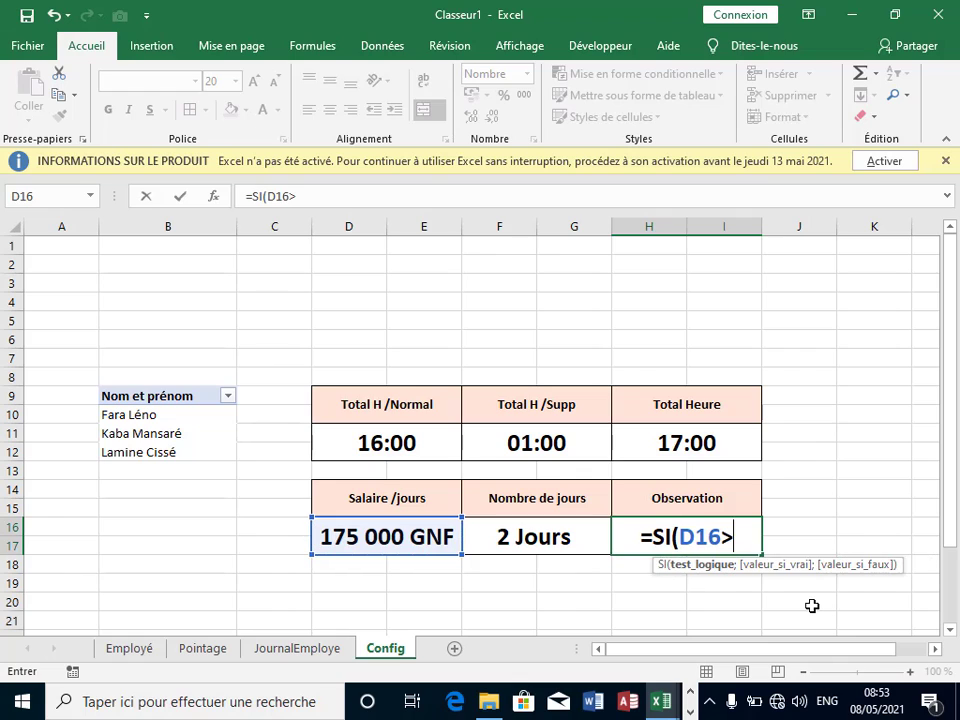
pyautogui.click(826, 700)
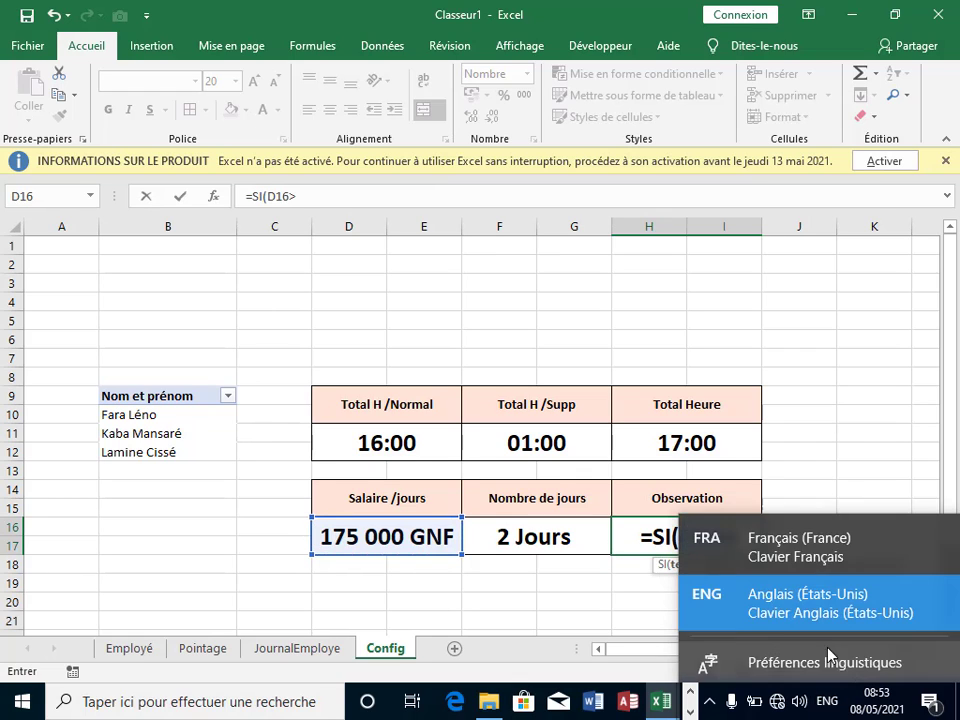
pyautogui.click(840, 547)
# Step: Finish the condition >=500000 with results "Bon" and "Mauvais" and confirm, showing Mauvais
pyautogui.write('=')
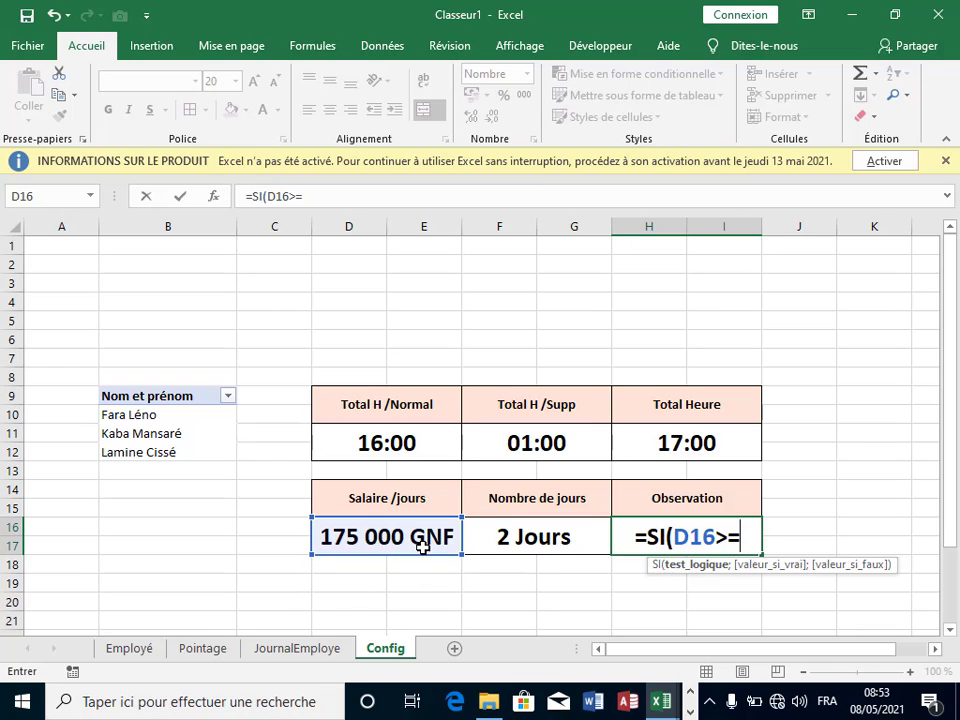
pyautogui.write('5àà')
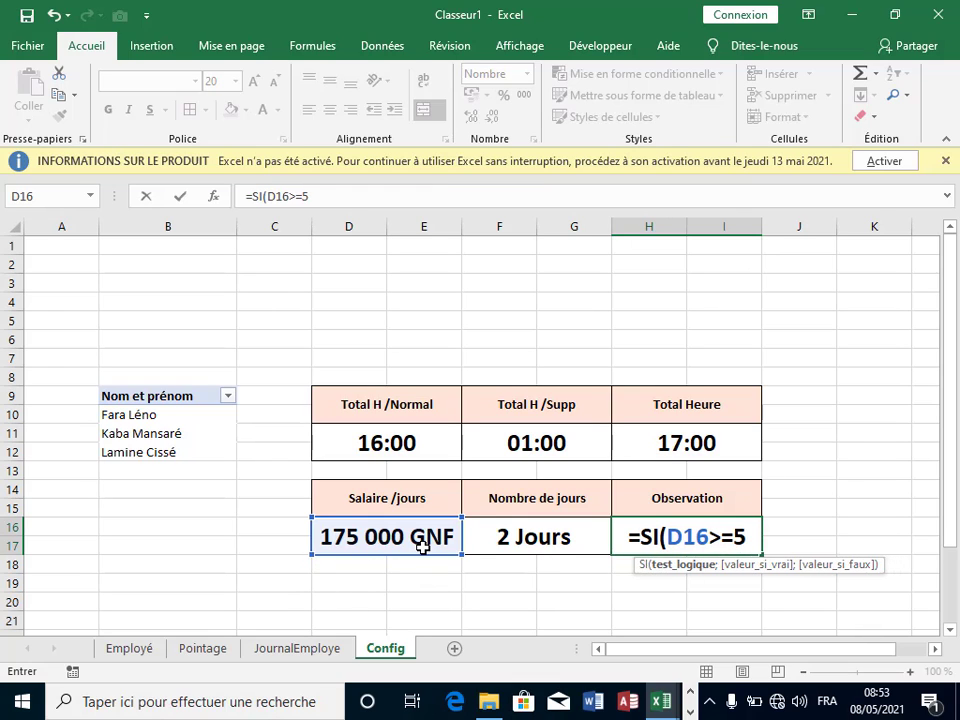
pyautogui.press('BackSpace')
pyautogui.press('BackSpace')
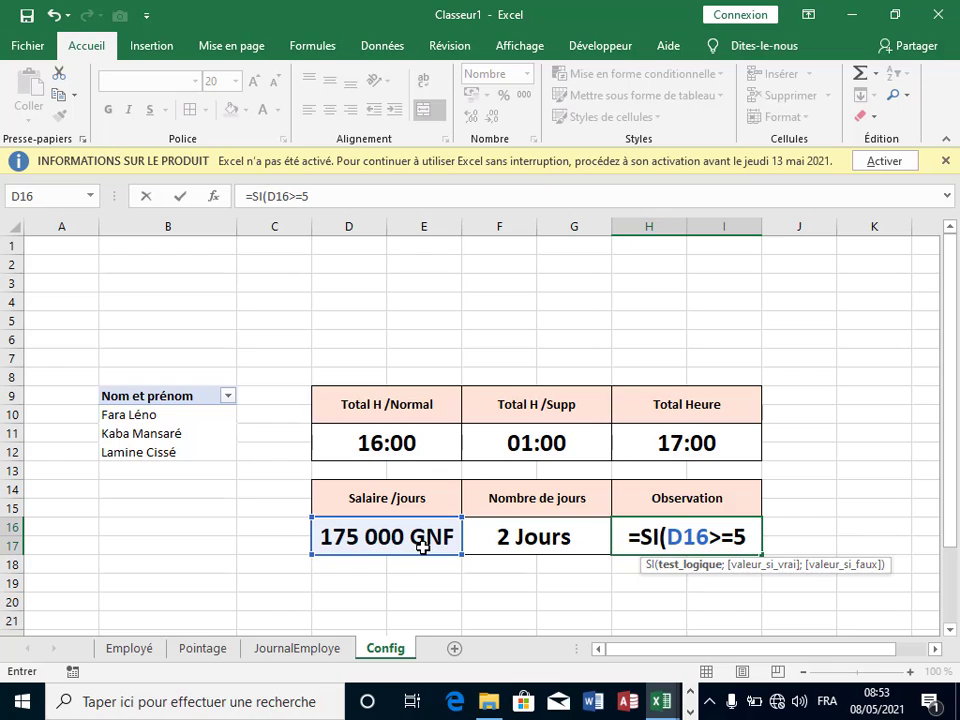
pyautogui.write('000')
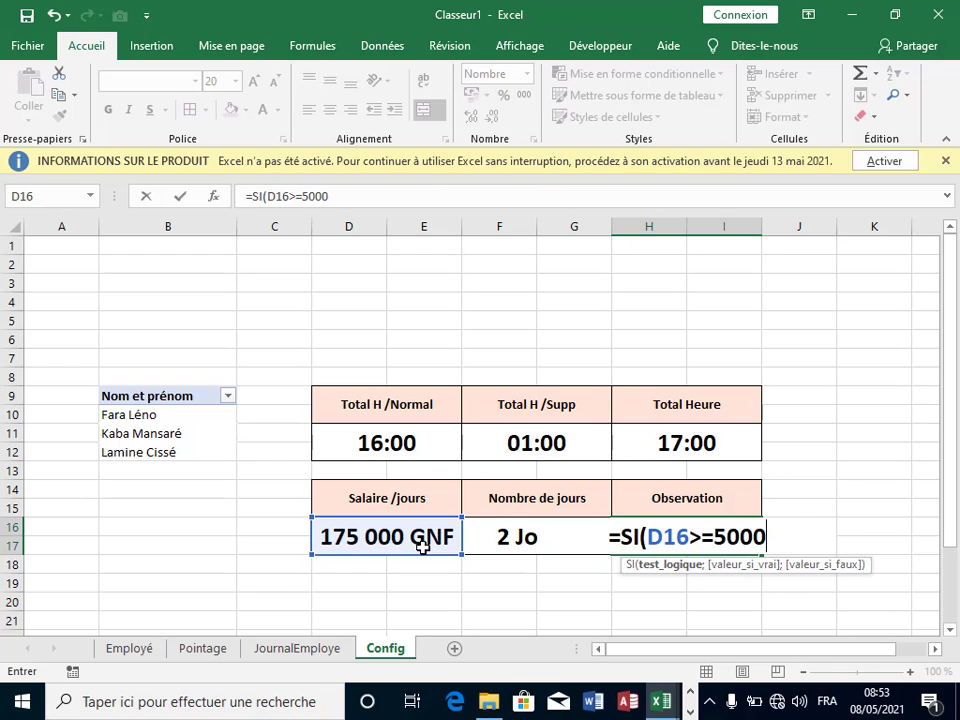
pyautogui.write('00')
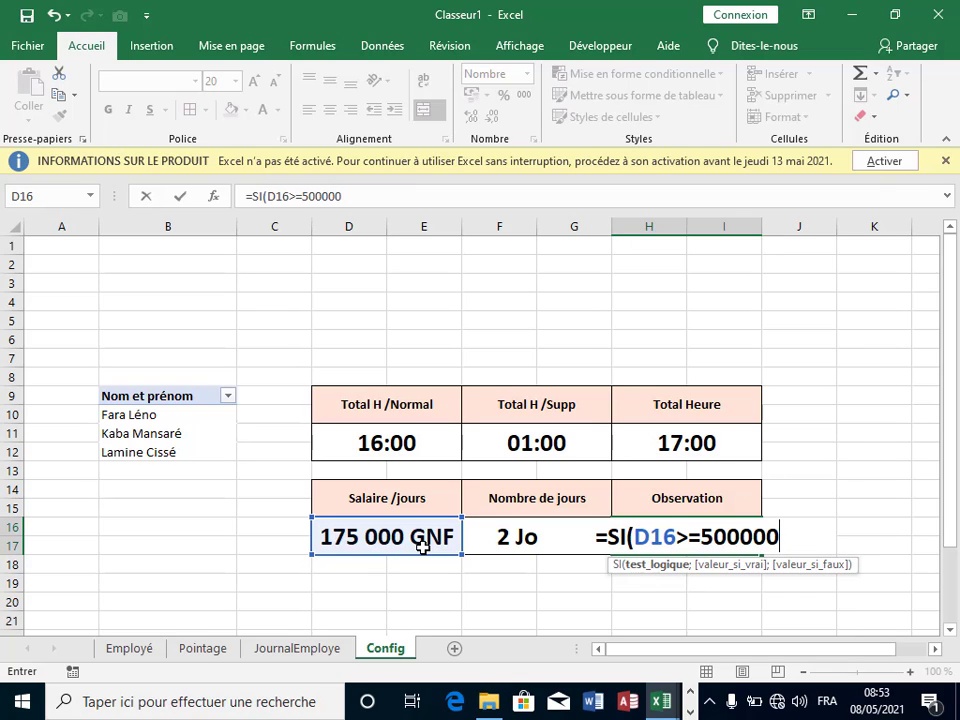
pyautogui.write(';')
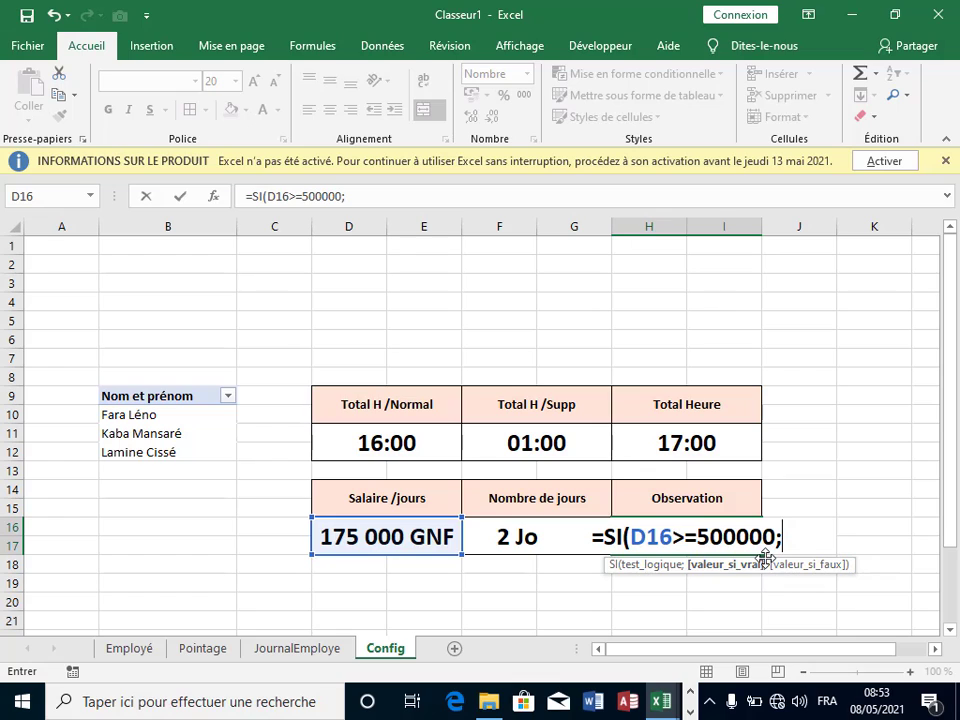
pyautogui.write('"')
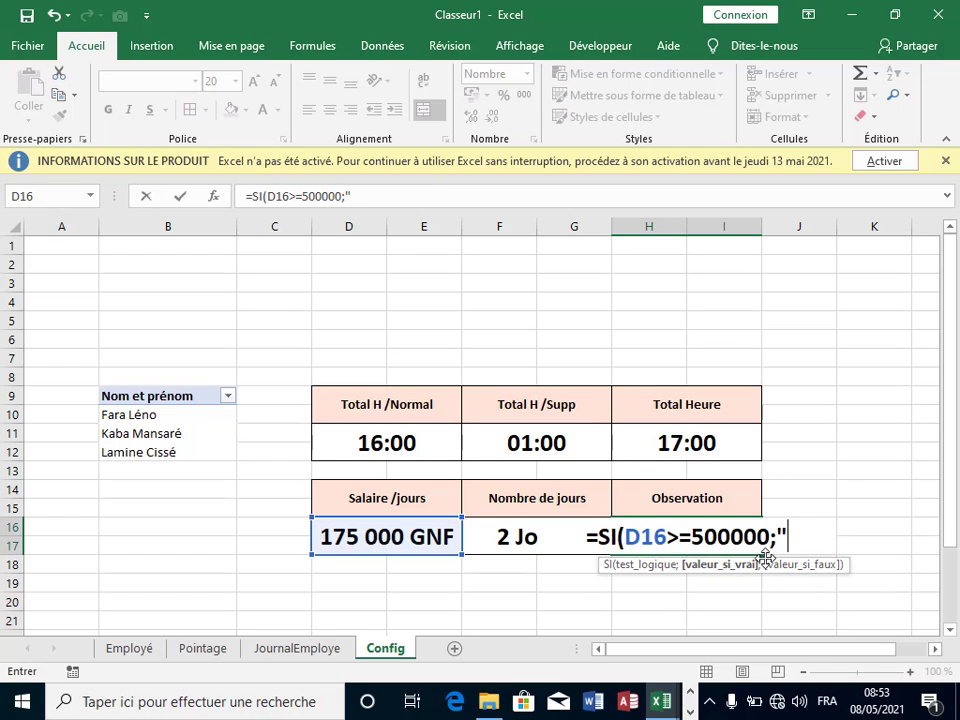
pyautogui.write('Bon')
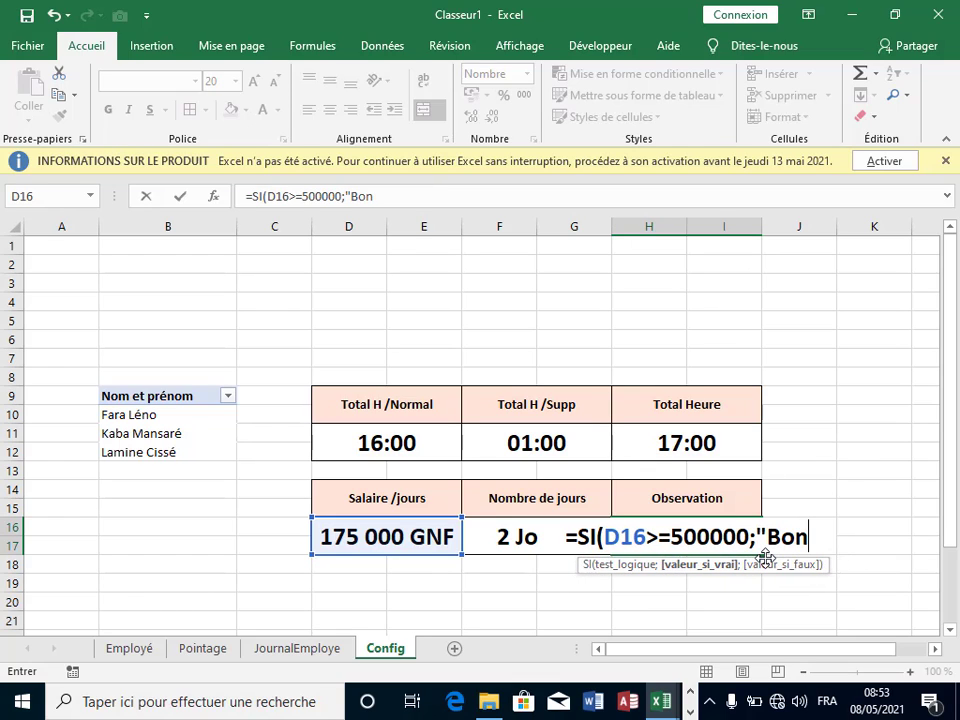
pyautogui.write('"')
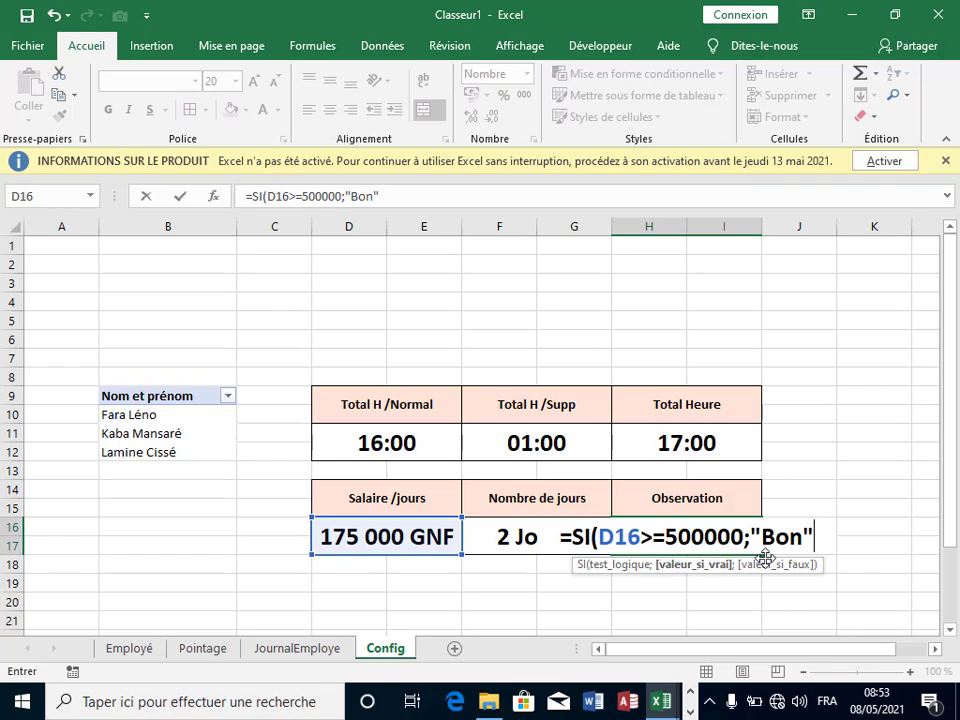
pyautogui.write(';"')
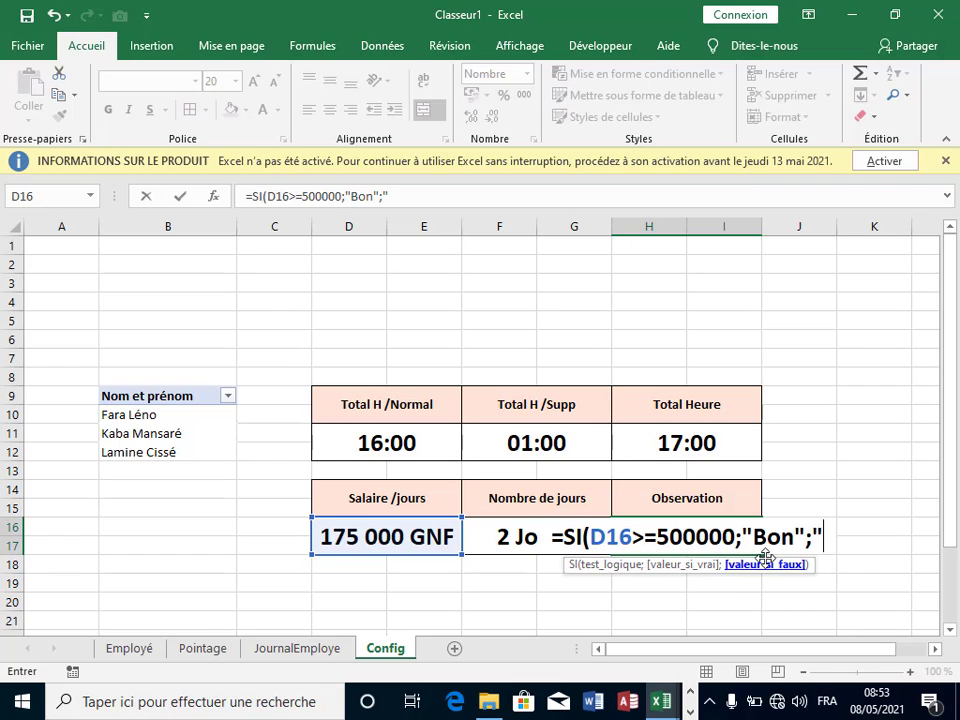
pyautogui.write('M')
pyautogui.write('au')
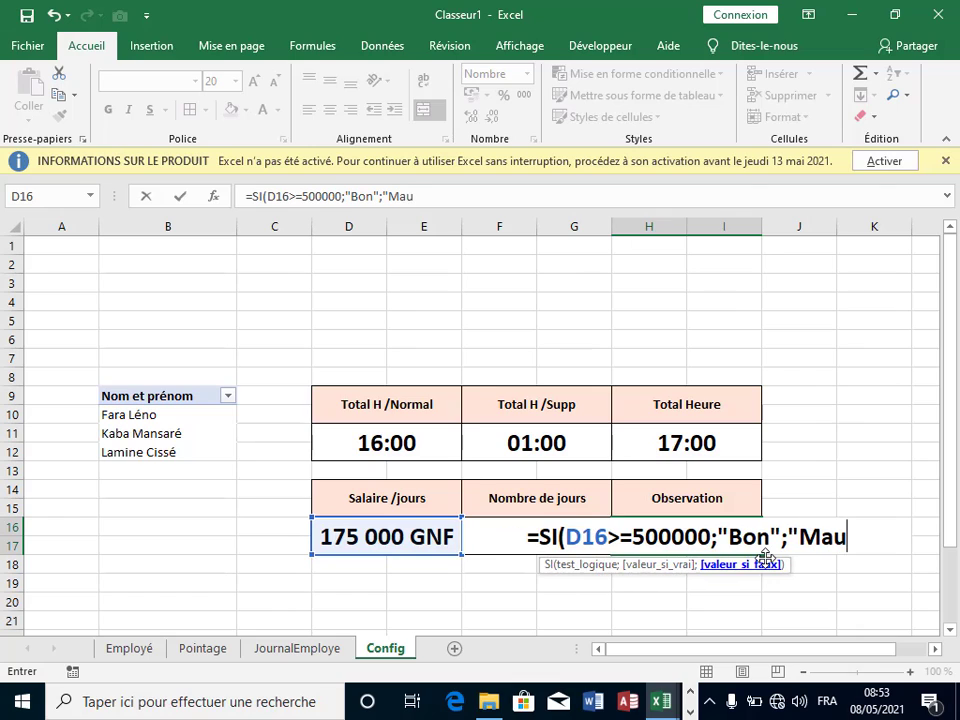
pyautogui.write('vv')
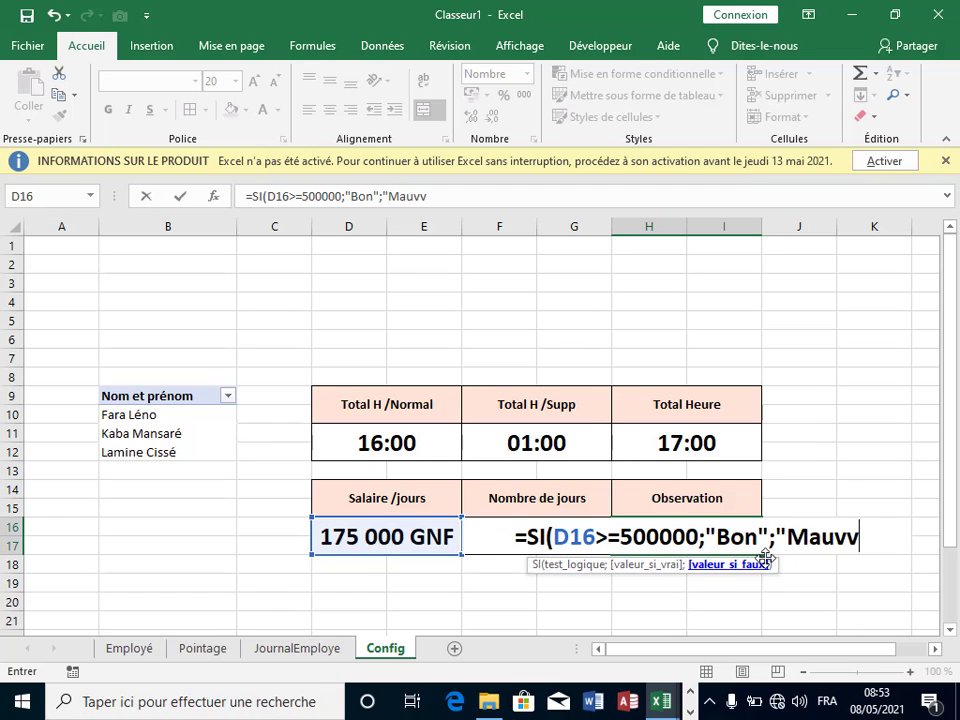
pyautogui.press('BackSpace')
pyautogui.write('ais")')
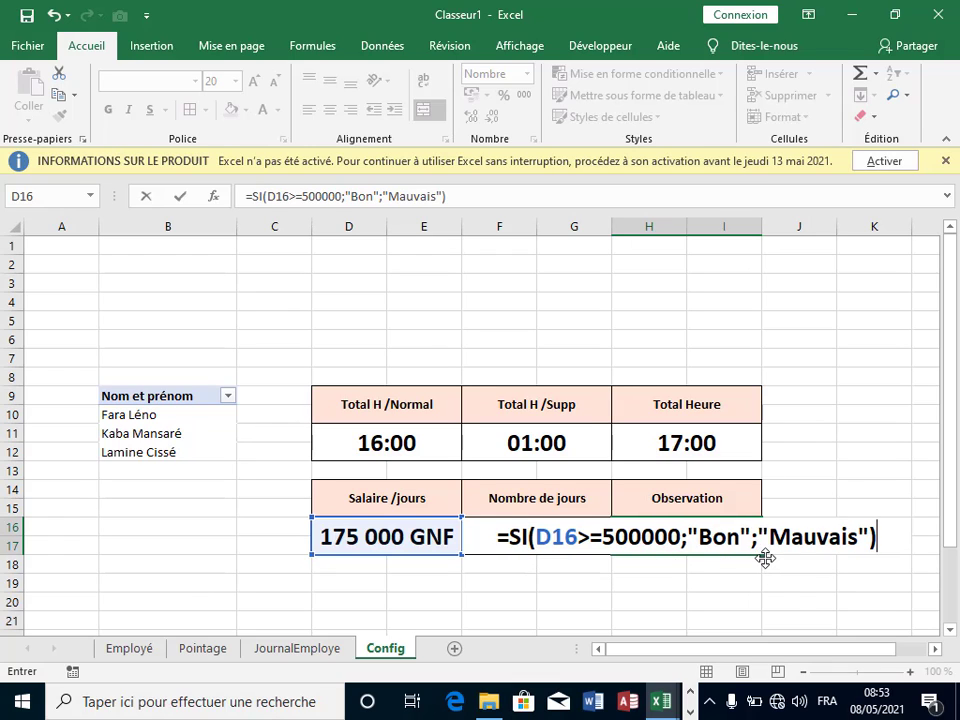
pyautogui.press('Return')
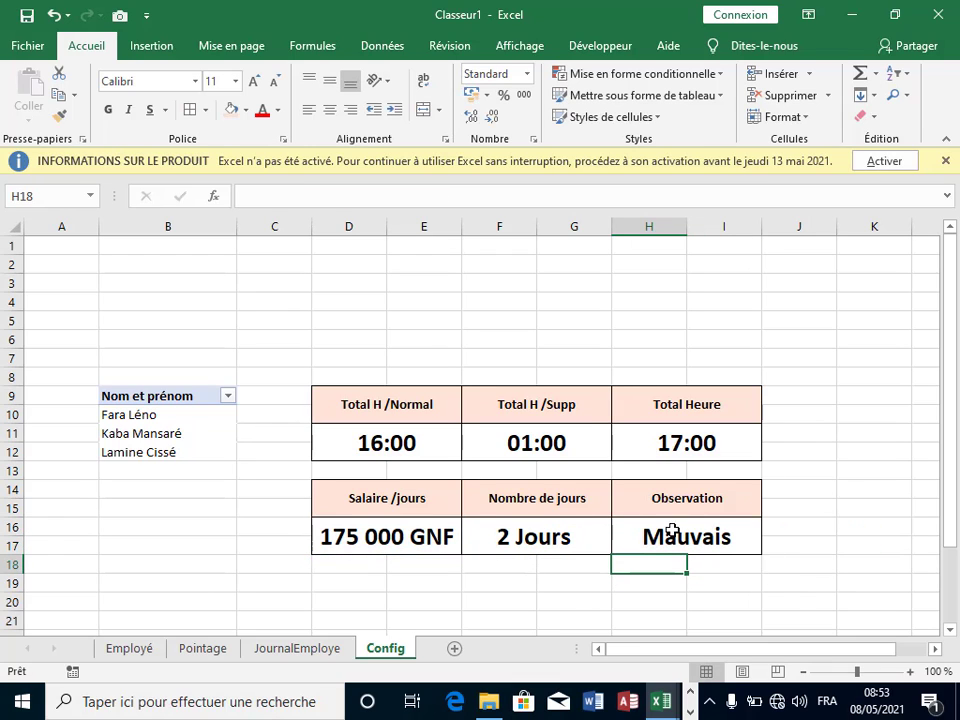
pyautogui.click(740, 530)
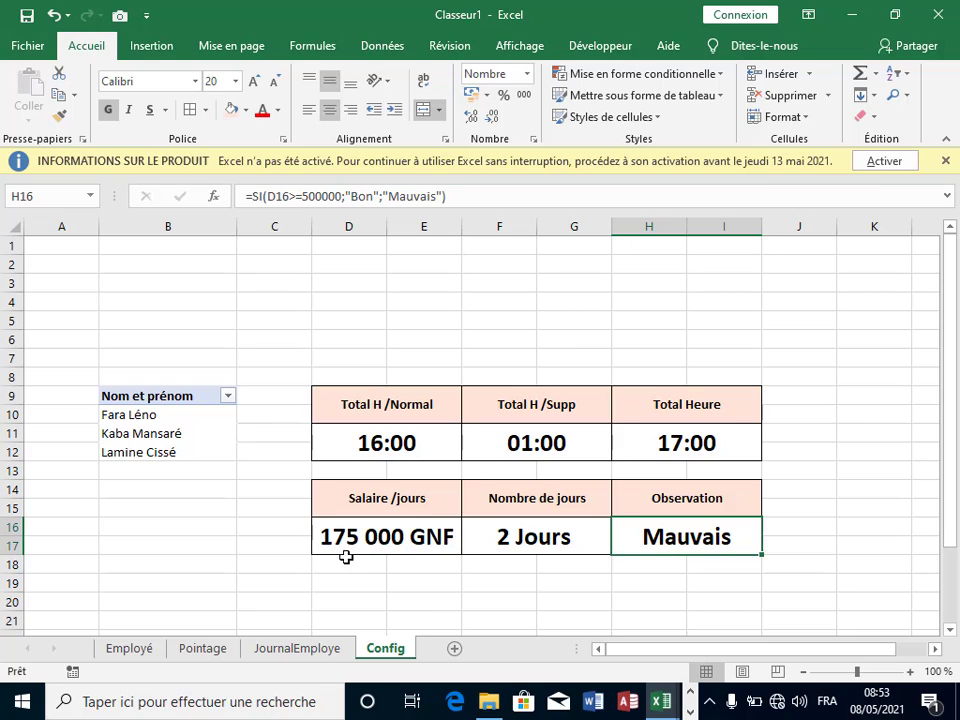
pyautogui.click(803, 544)
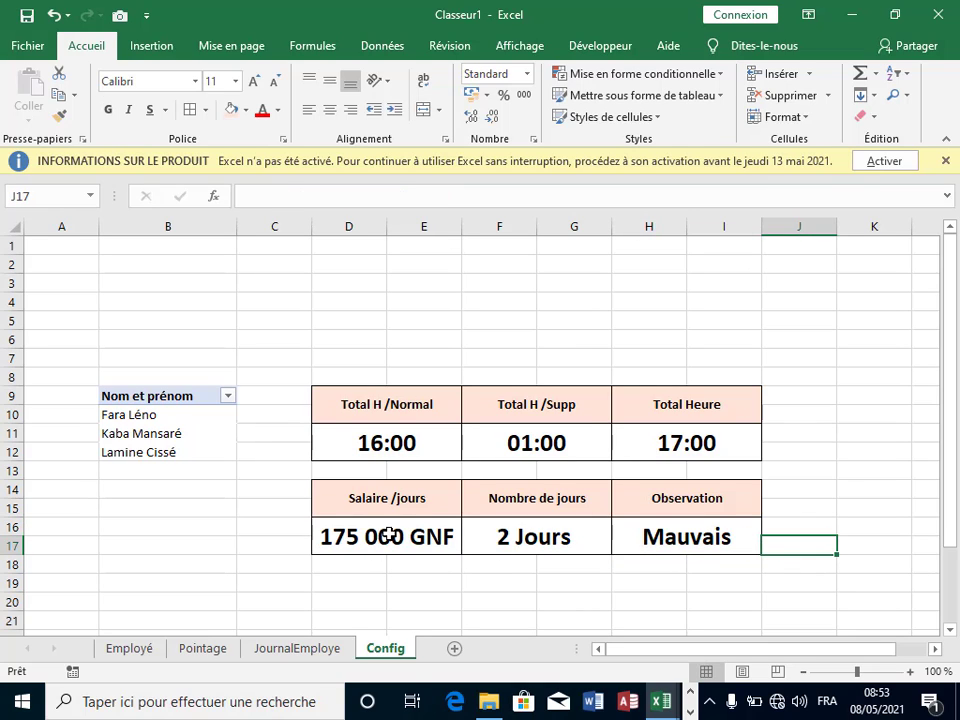
pyautogui.click(858, 494)
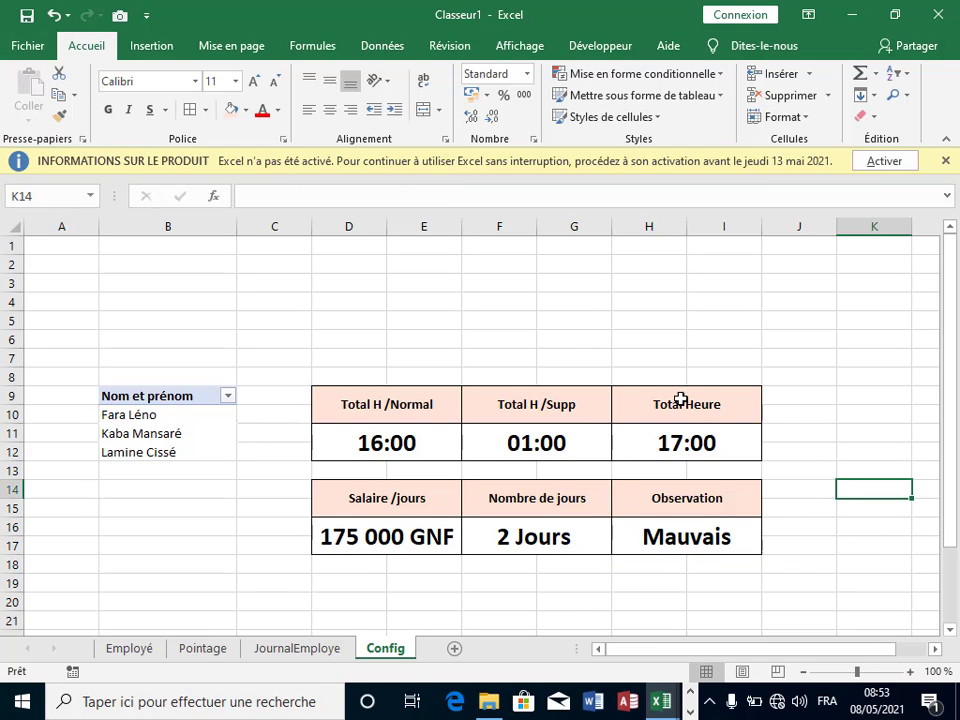
pyautogui.click(247, 497)
pyautogui.click(752, 389)
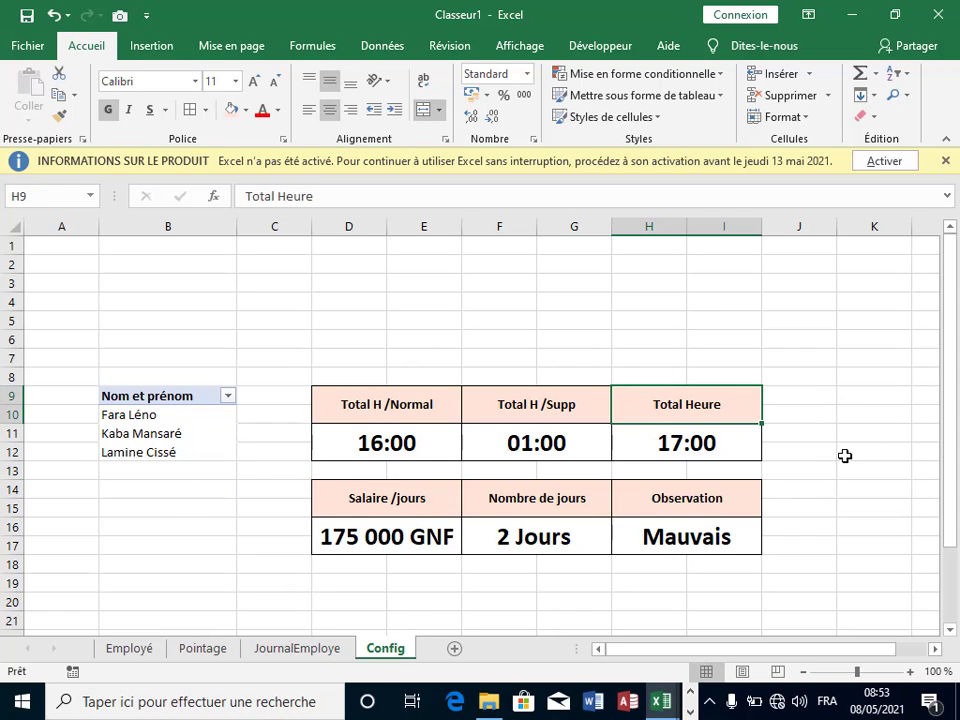